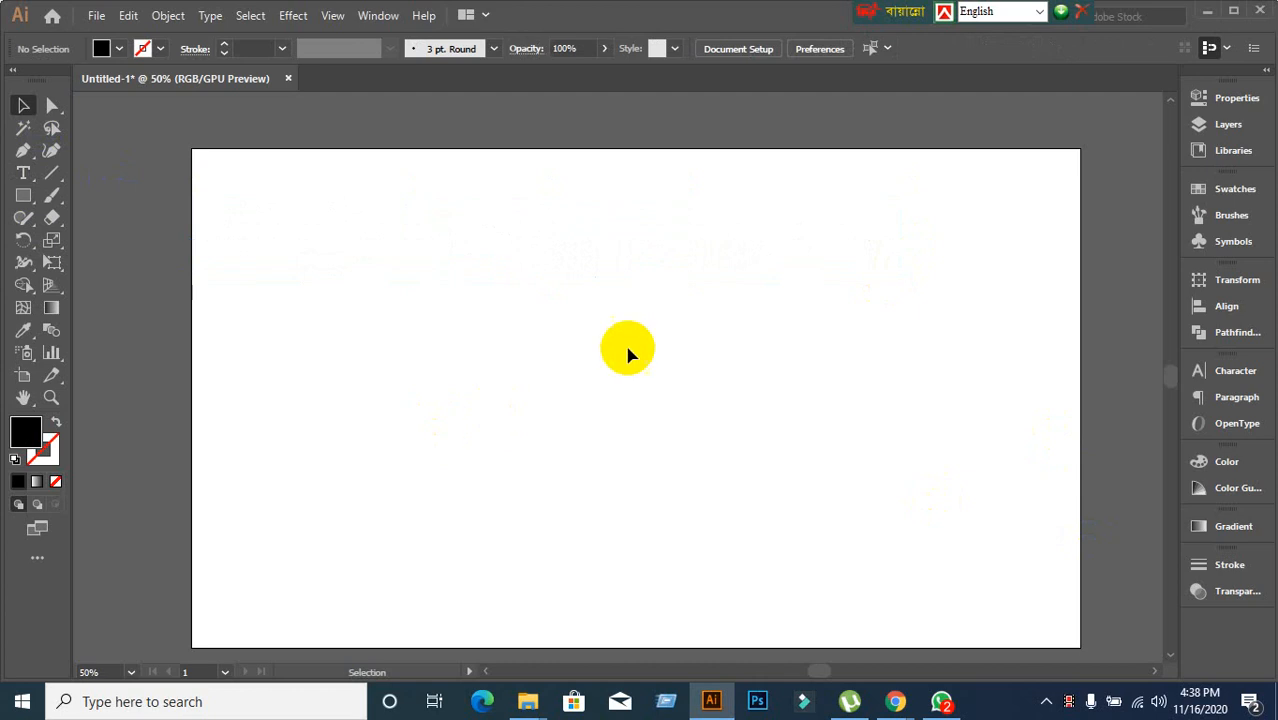
Draw a black-filled rectangle near the artboard's upper-left corner.
scroll(667, 326, "down", 1)
scroll(667, 326, "up", 1)
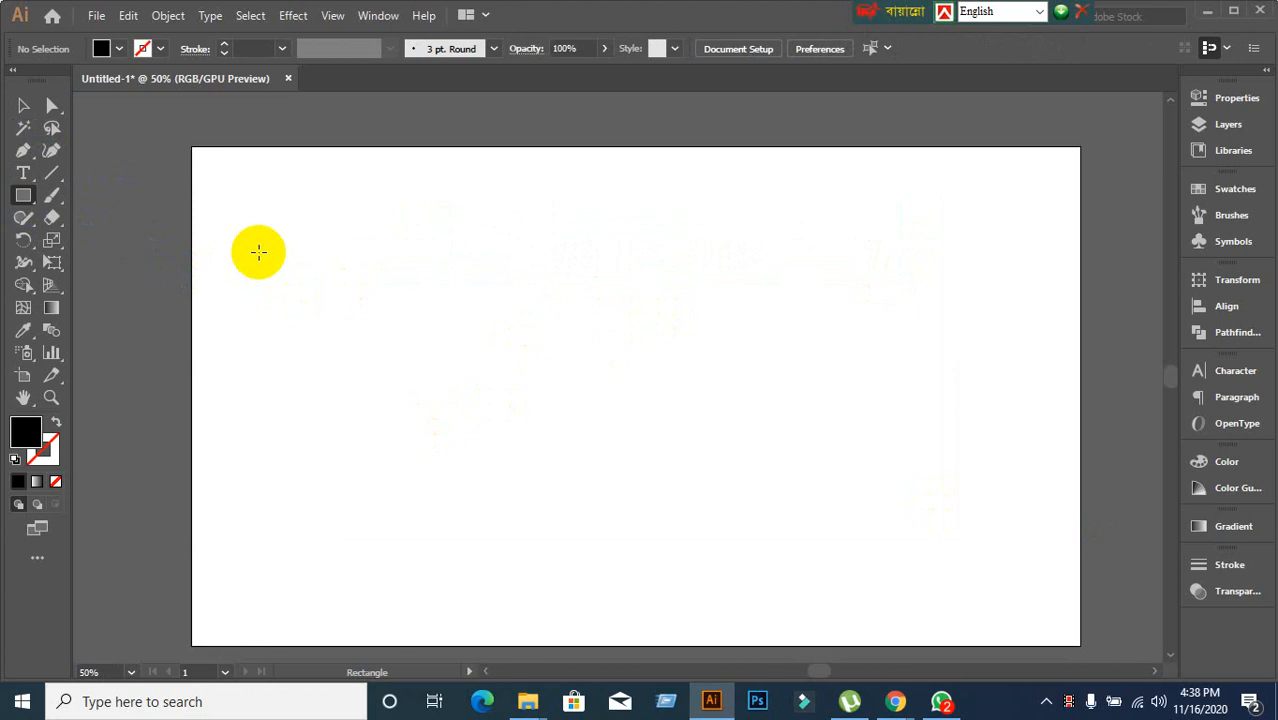
scroll(272, 218, "down", 1)
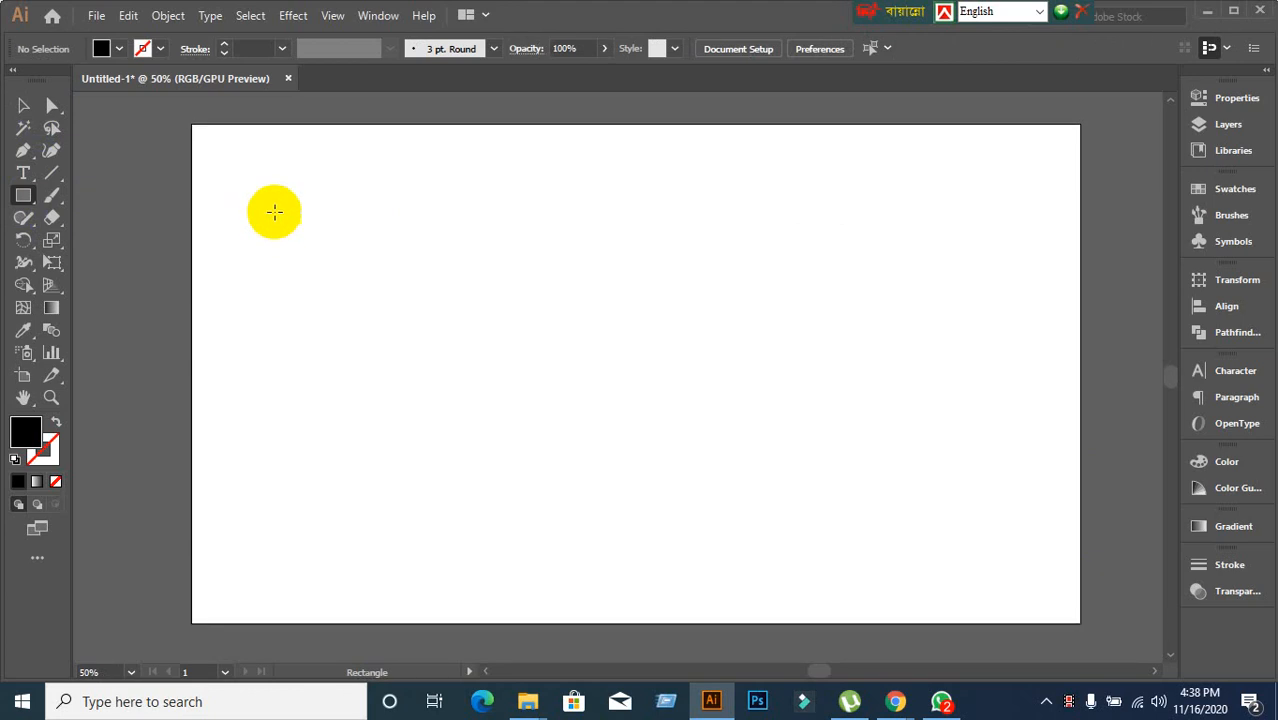
left_click_drag(262, 162, 415, 300)
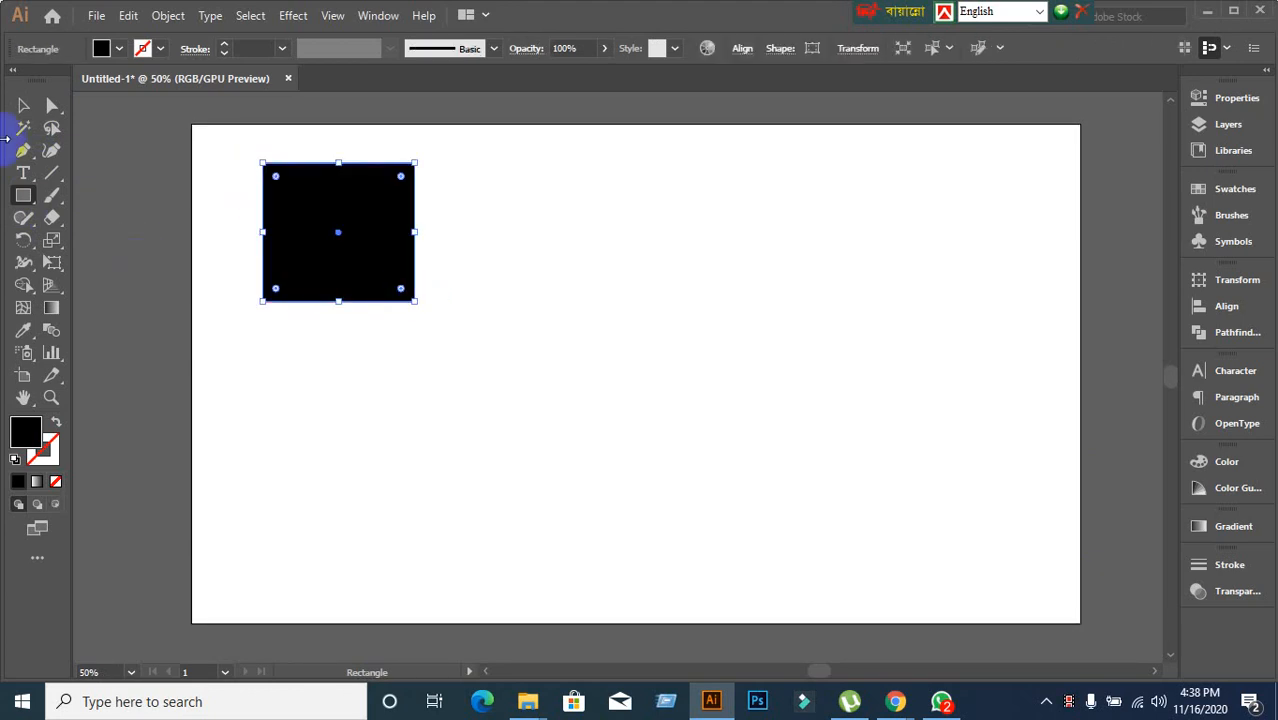
left_click(24, 106)
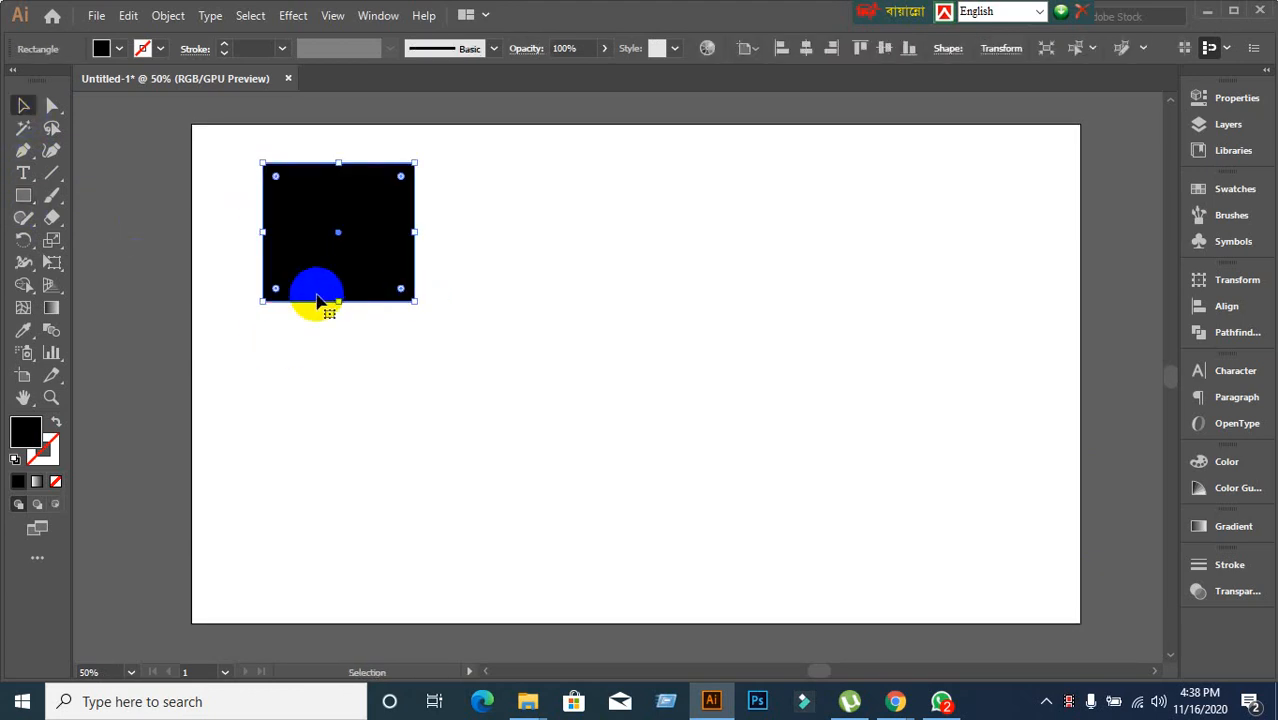
Scale the rectangle down roughly in proportion and undo the trial moves across the artboard.
left_click_drag(338, 287, 890, 295)
key("ctrl+z")
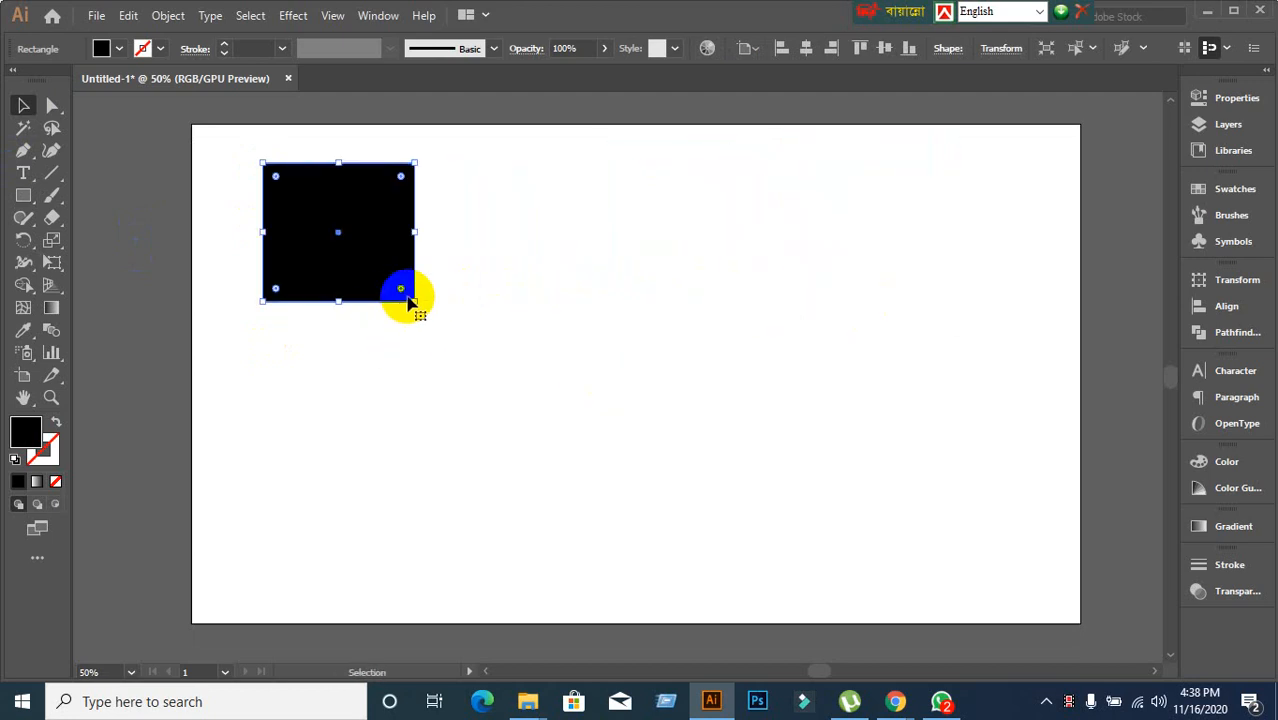
left_click_drag(415, 300, 830, 195)
left_click(365, 288)
left_click(407, 380)
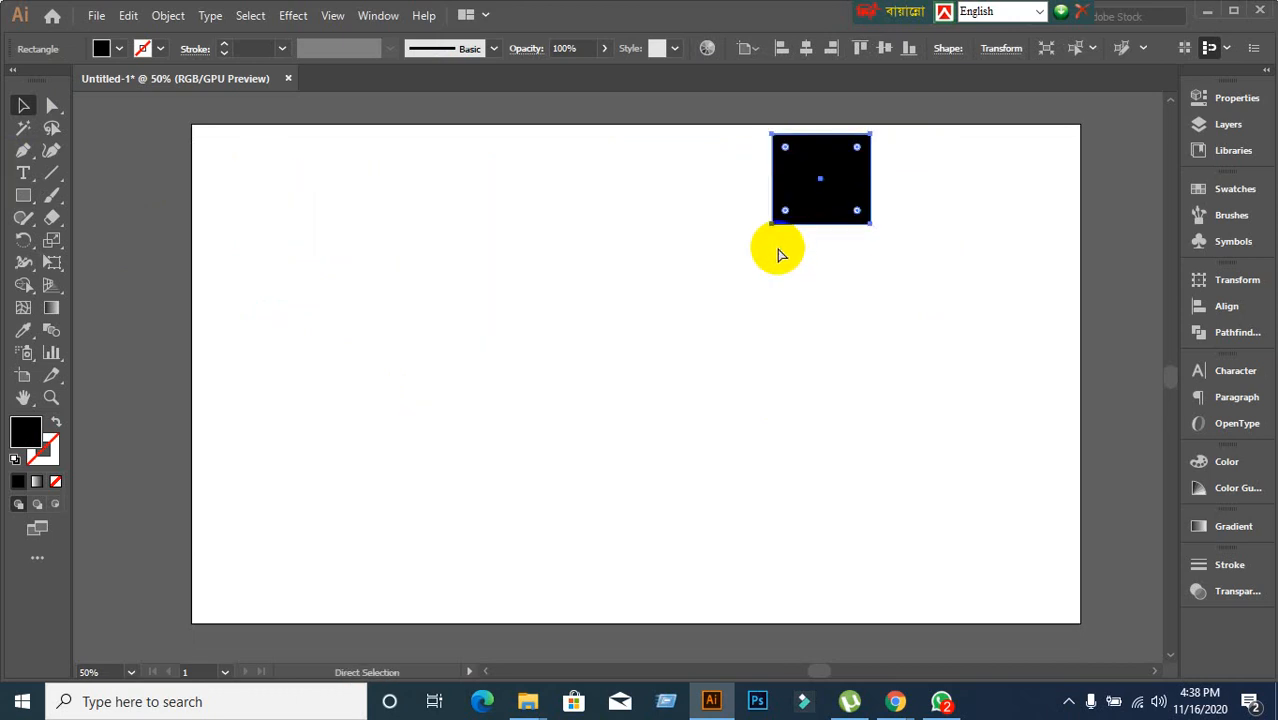
key("ctrl+z")
Move the small rectangle straight across to the artboard's upper-right area and deselect it.
left_click(599, 363)
left_click_drag(372, 221, 886, 212)
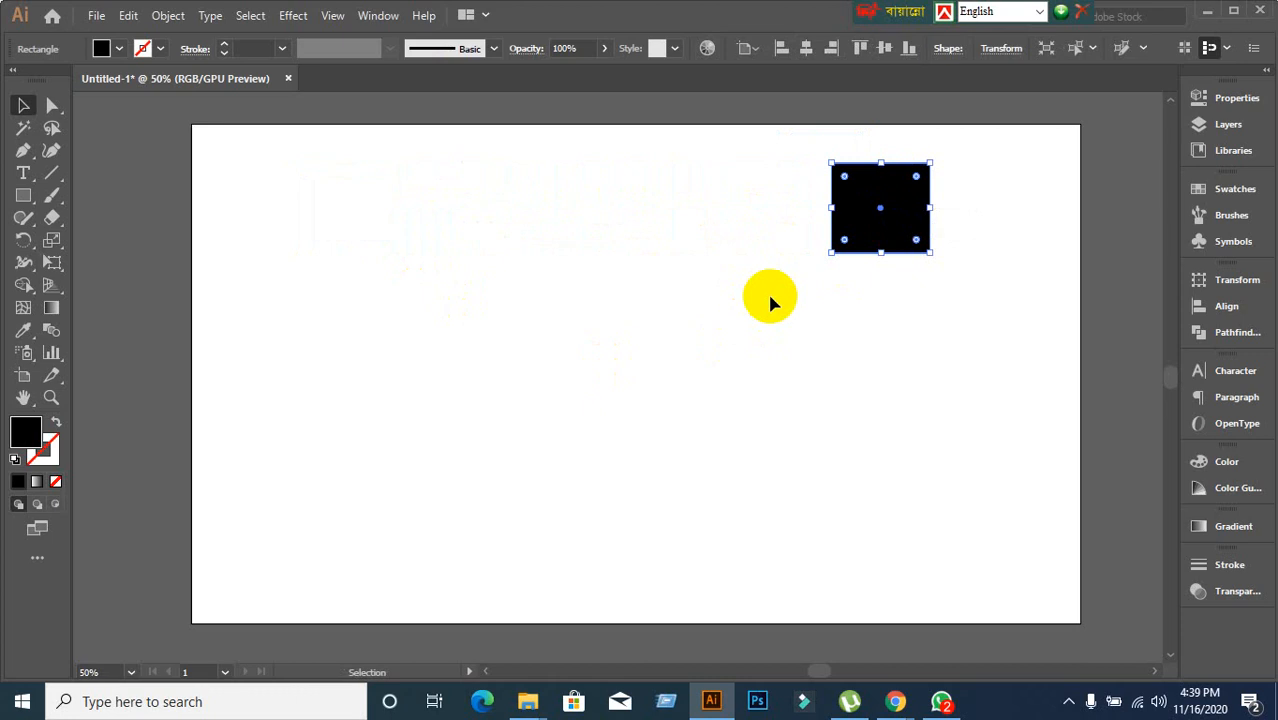
left_click(829, 259)
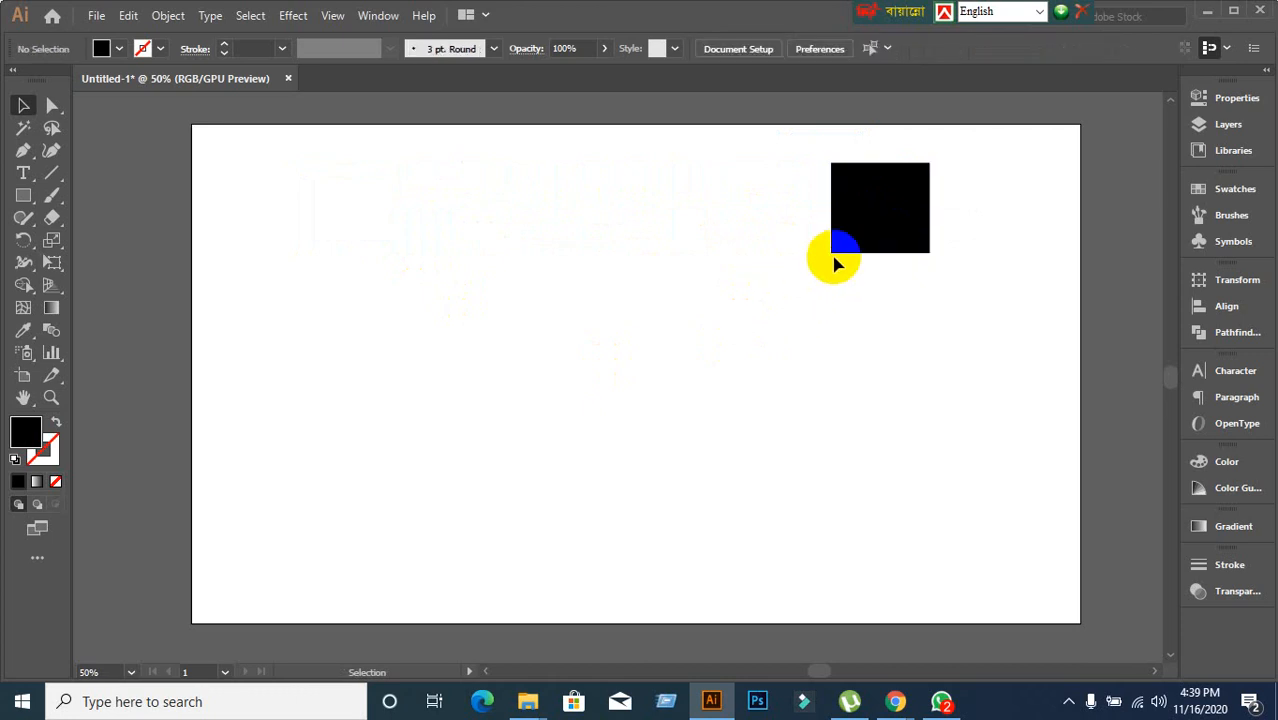
Move the rectangle straight down to the artboard's lower-right area, constrained to the vertical.
left_click_drag(881, 224, 816, 484)
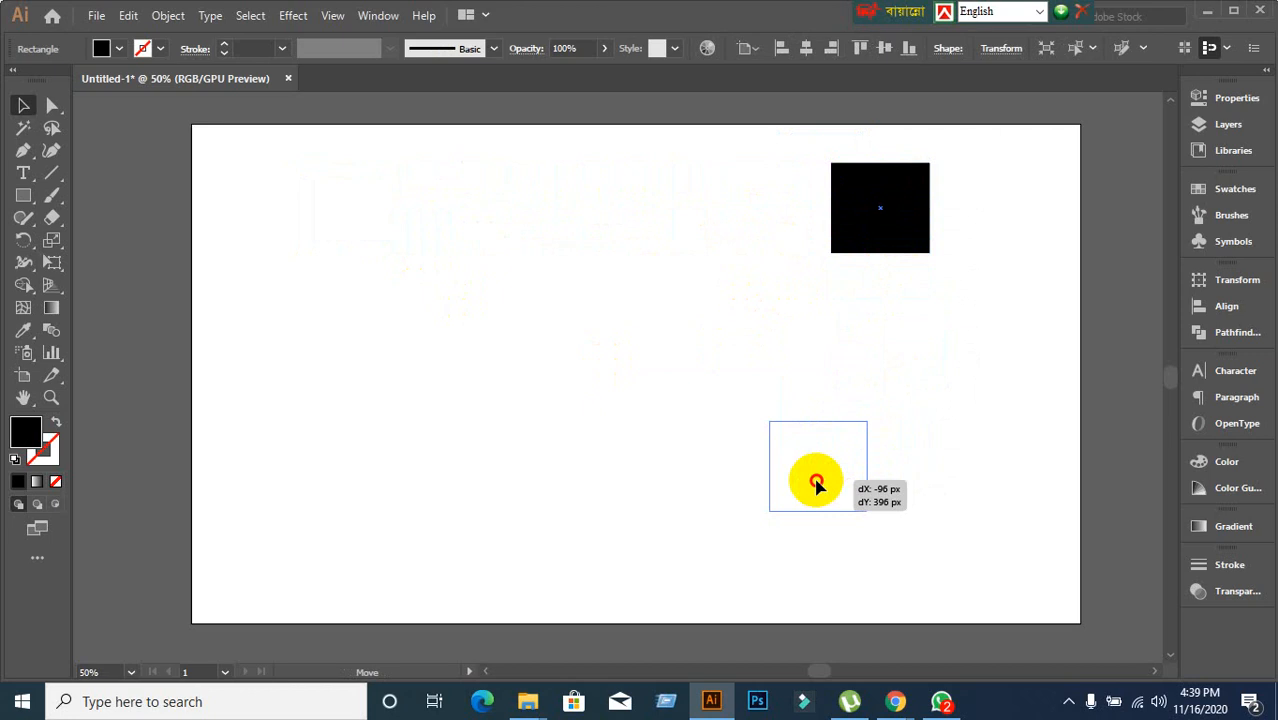
key("shift")
left_click_drag(816, 484, 824, 537)
scroll(793, 398, "down", 1)
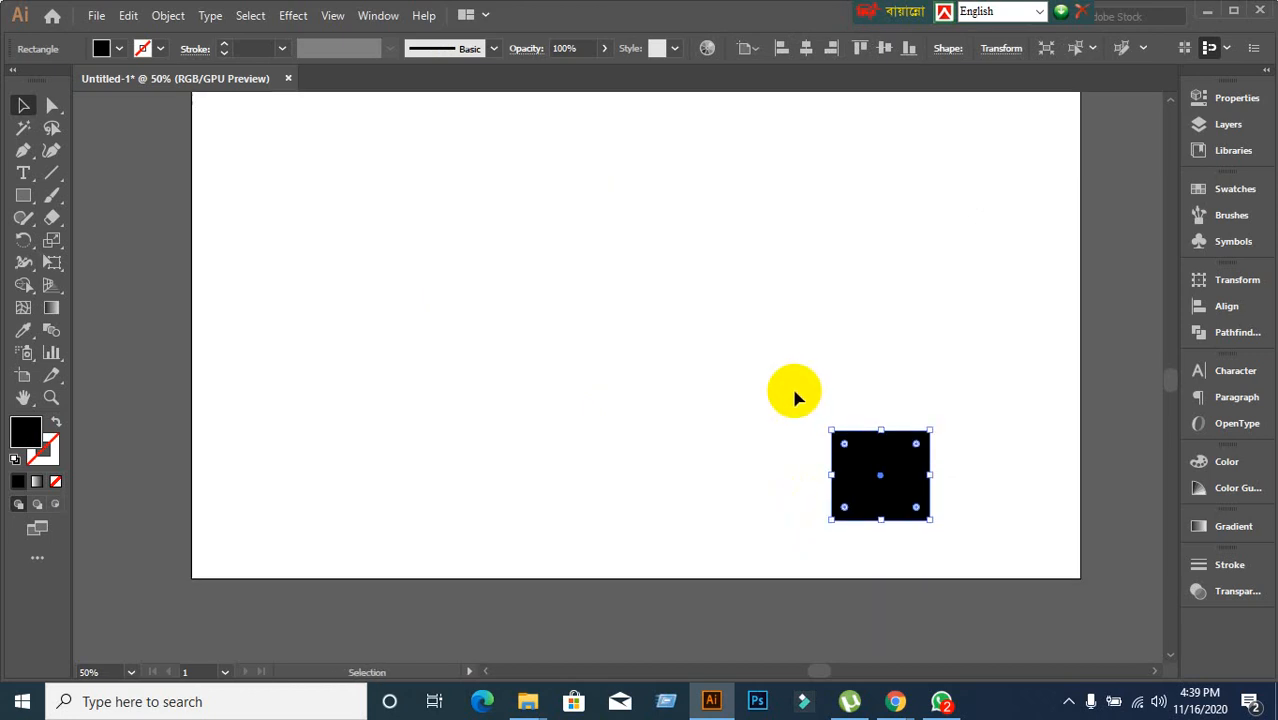
Move the rectangle straight across to the artboard's lower-left area, constrained to the horizontal.
left_click_drag(864, 485, 283, 362)
key("shift")
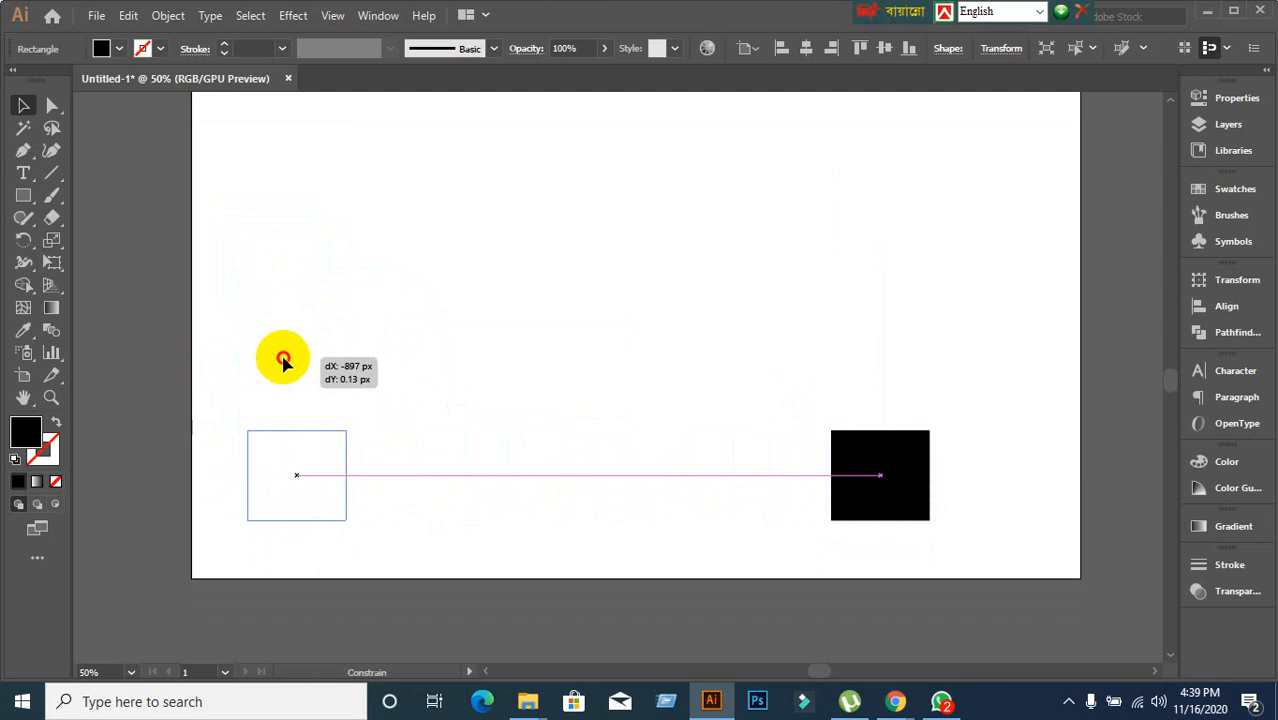
left_click_drag(283, 362, 294, 420)
scroll(322, 457, "up", 1)
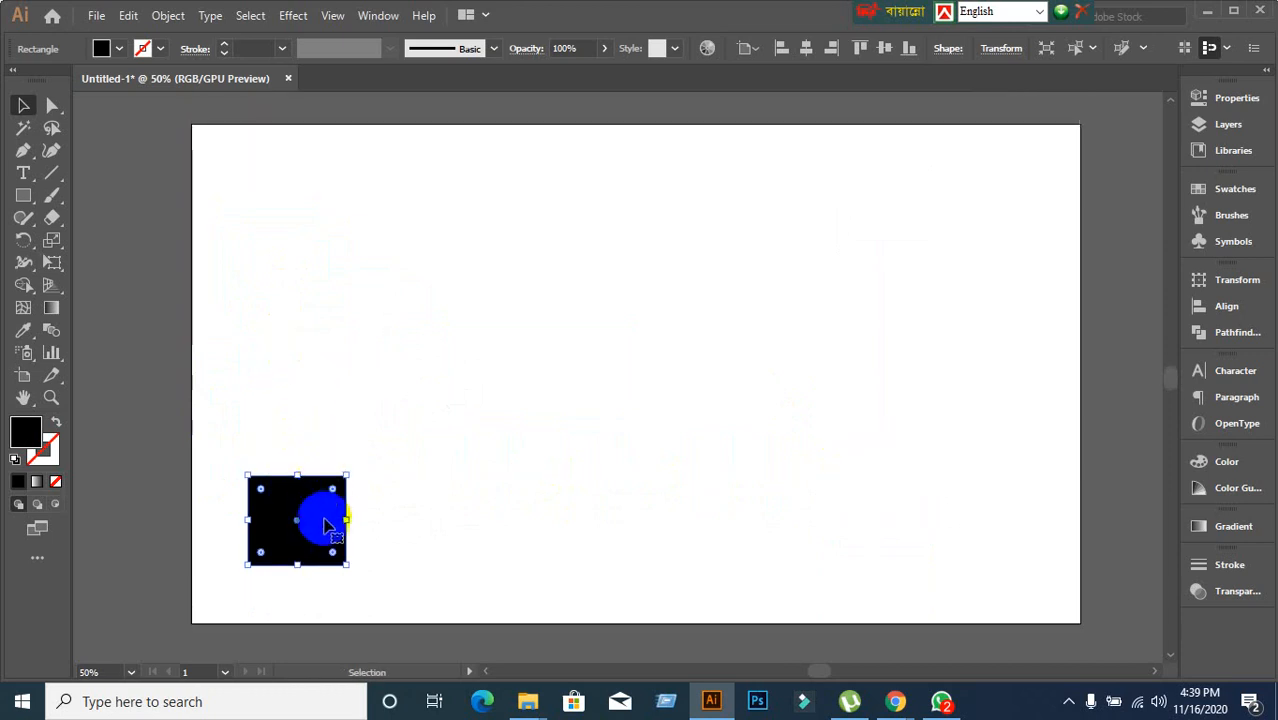
left_click_drag(324, 525, 315, 518)
left_click(320, 463)
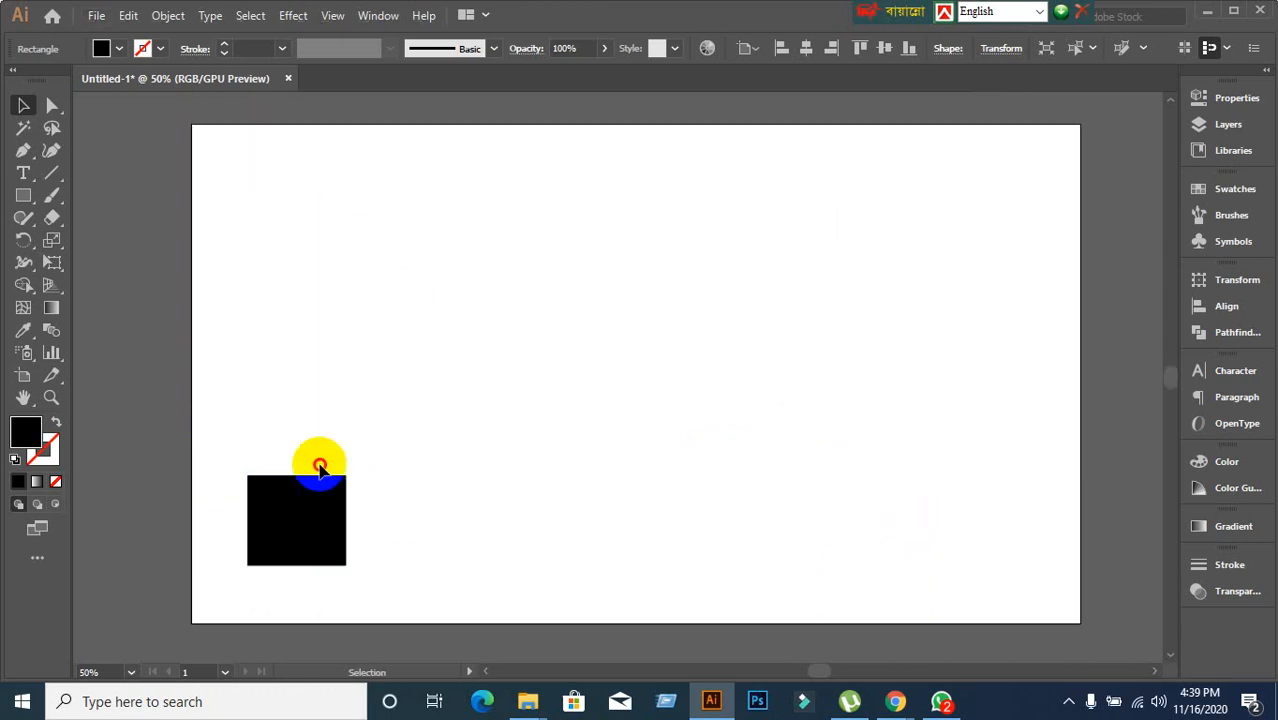
double_click(311, 508)
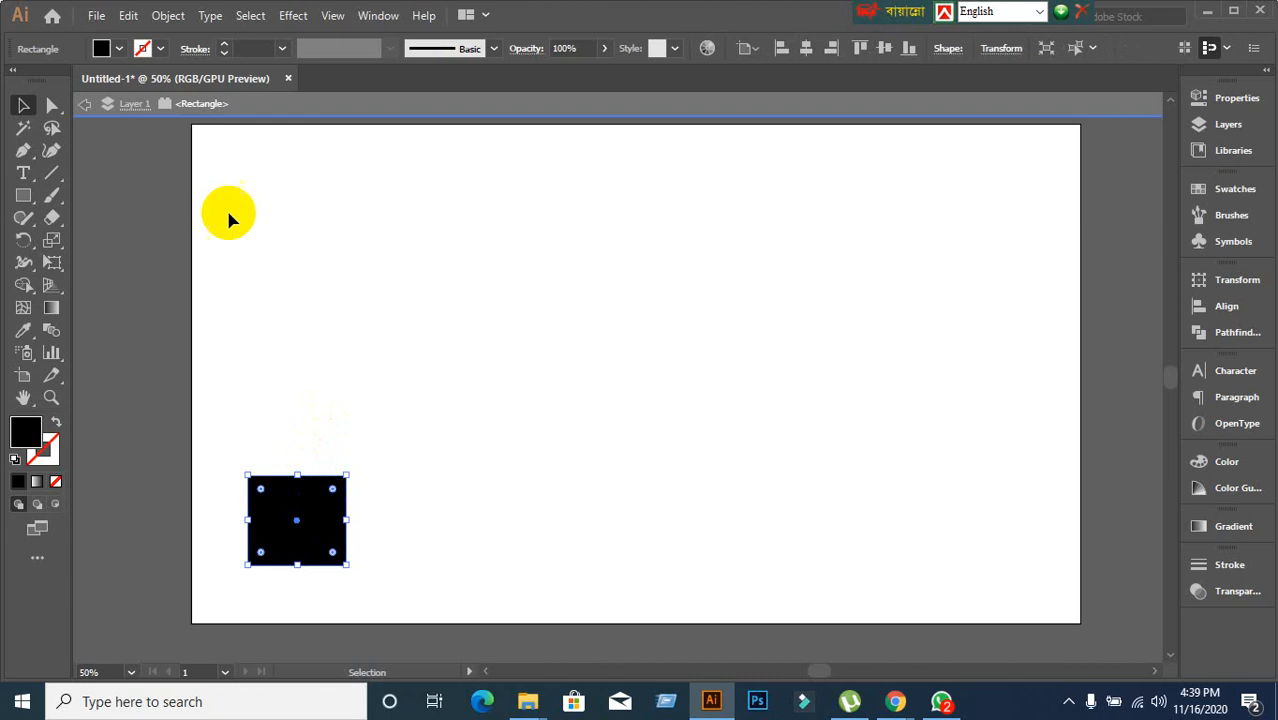
left_click(86, 106)
left_click(86, 106)
Move the rectangle to the upper part of the artboard and duplicate it level with the original, just to its right.
left_click_drag(305, 510, 512, 250)
left_click(324, 408)
left_click(693, 331)
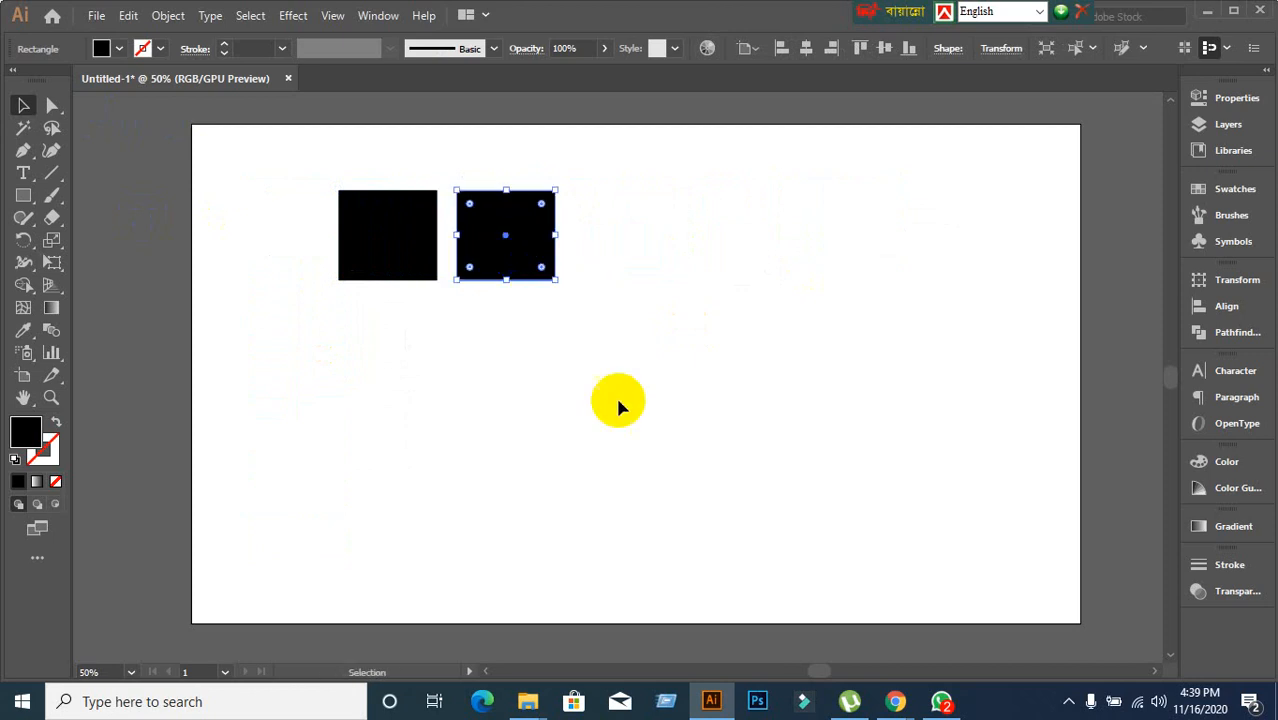
left_click(618, 405)
Delete both black rectangles from the artboard.
left_click_drag(300, 157, 571, 399)
left_click(445, 290)
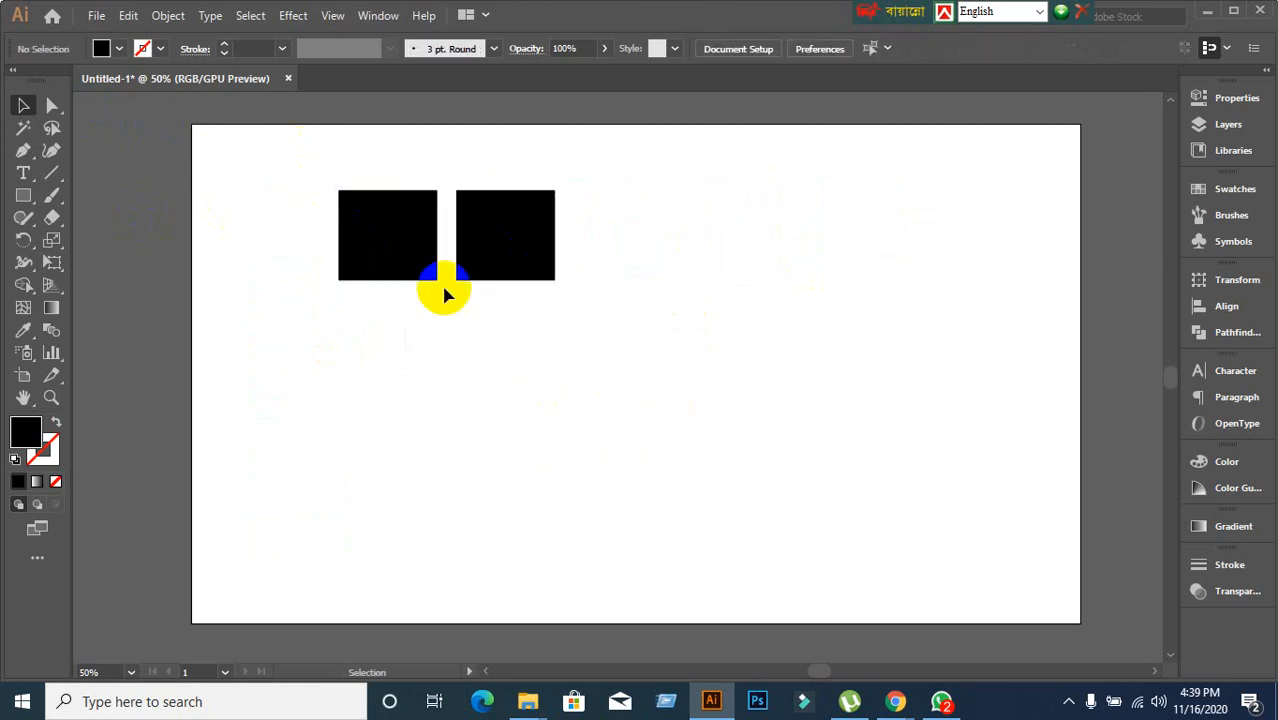
left_click_drag(286, 178, 634, 394)
key("Delete")
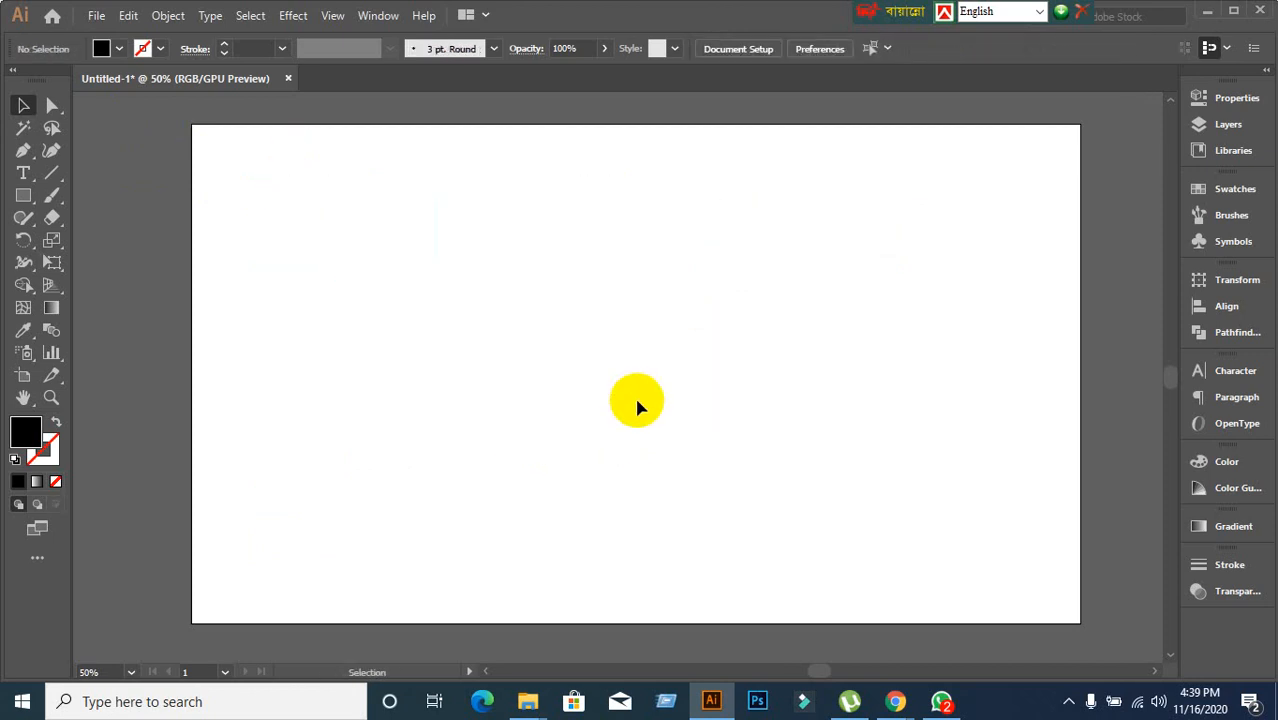
Draw a new black rectangle in the artboard's upper-left area and deselect it.
left_click(28, 195)
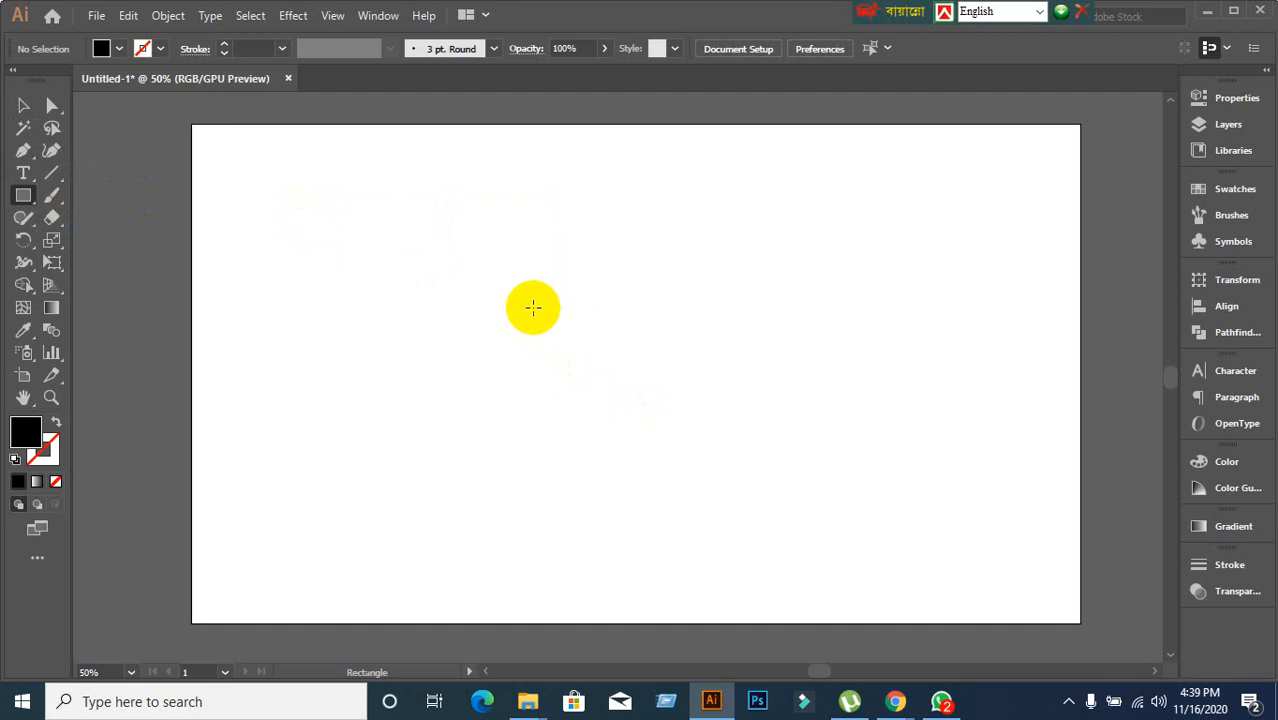
left_click_drag(236, 191, 353, 301)
left_click(24, 106)
left_click(311, 410)
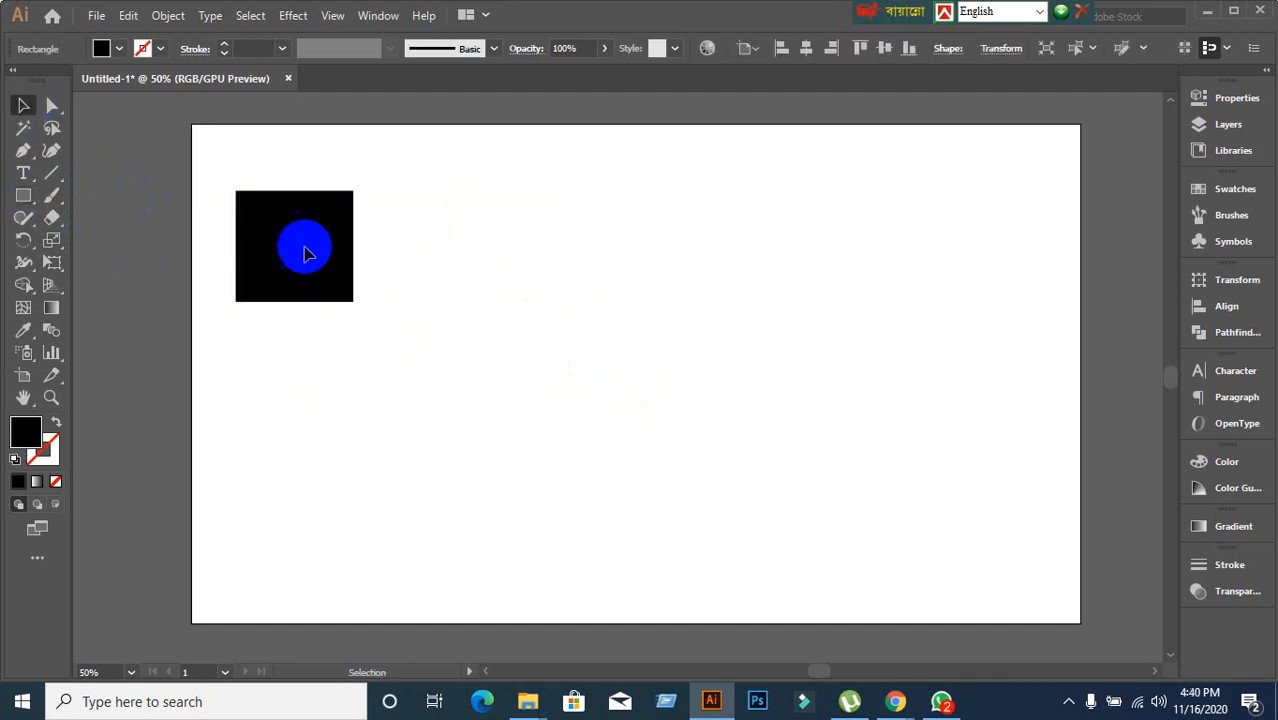
Try moving the new rectangle to the right across the artboard, undo it, and reselect the rectangle.
left_click_drag(306, 241, 721, 222)
key("ctrl+z")
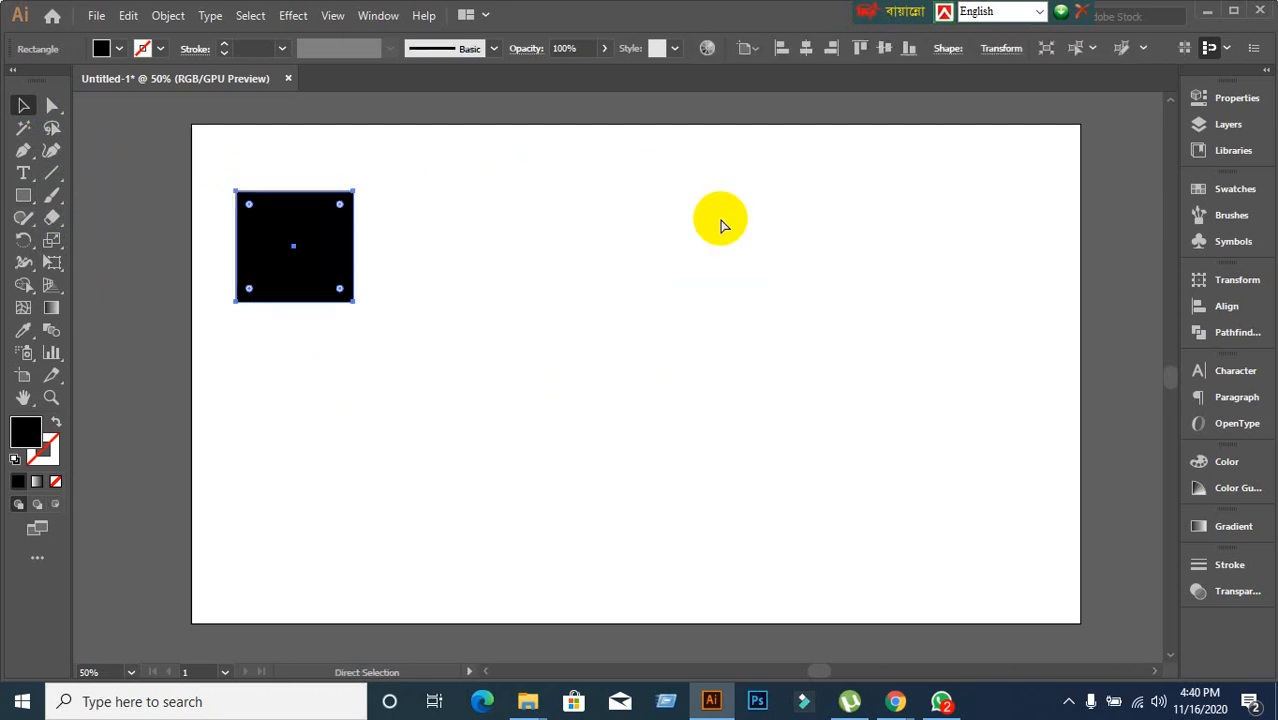
left_click(265, 248)
left_click_drag(265, 248, 280, 232)
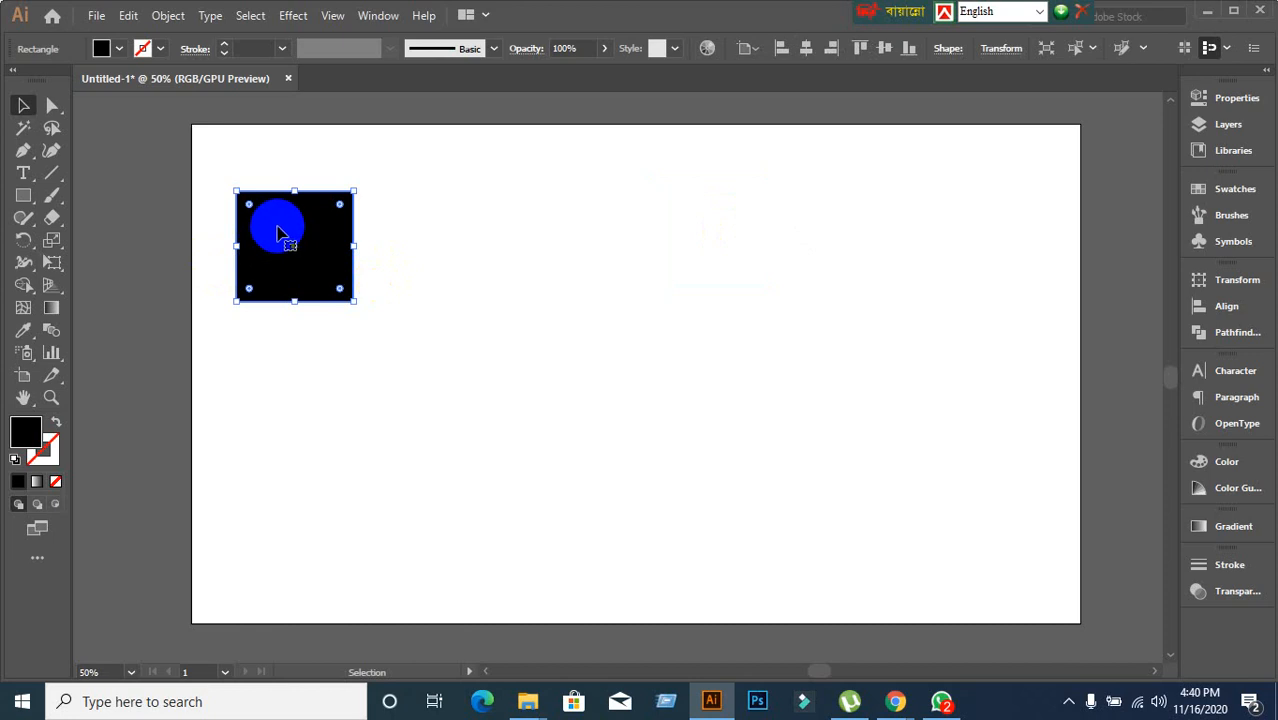
Move the rectangle slightly up and left, closer to the artboard's upper-left corner.
mouse_move(279, 232)
left_mouse_down()
mouse_move(255, 232)
mouse_move(625, 203)
mouse_move(719, 220)
mouse_move(794, 214)
mouse_move(823, 328)
mouse_move(825, 420)
mouse_move(819, 486)
mouse_move(756, 542)
mouse_move(785, 562)
mouse_move(247, 553)
mouse_move(279, 222)
left_mouse_up()
scroll(570, 325, "down", 1)
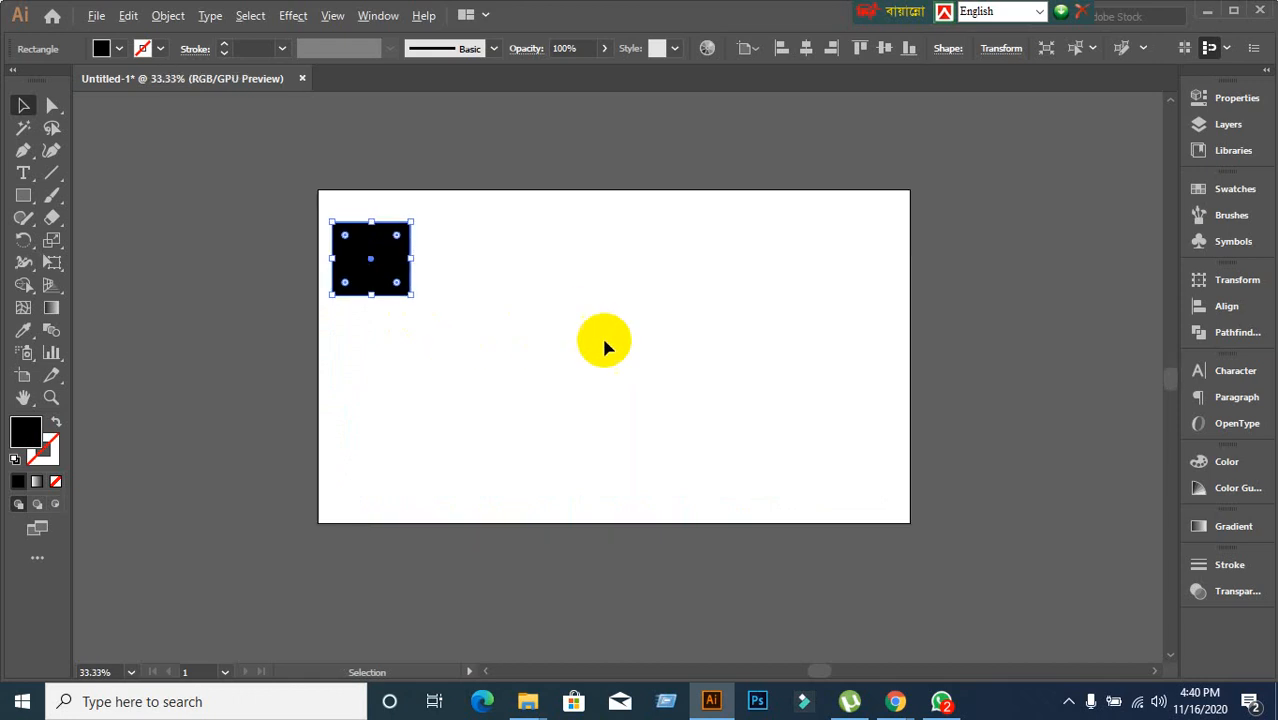
scroll(653, 361, "up", 1)
left_click(287, 262)
left_click(272, 258)
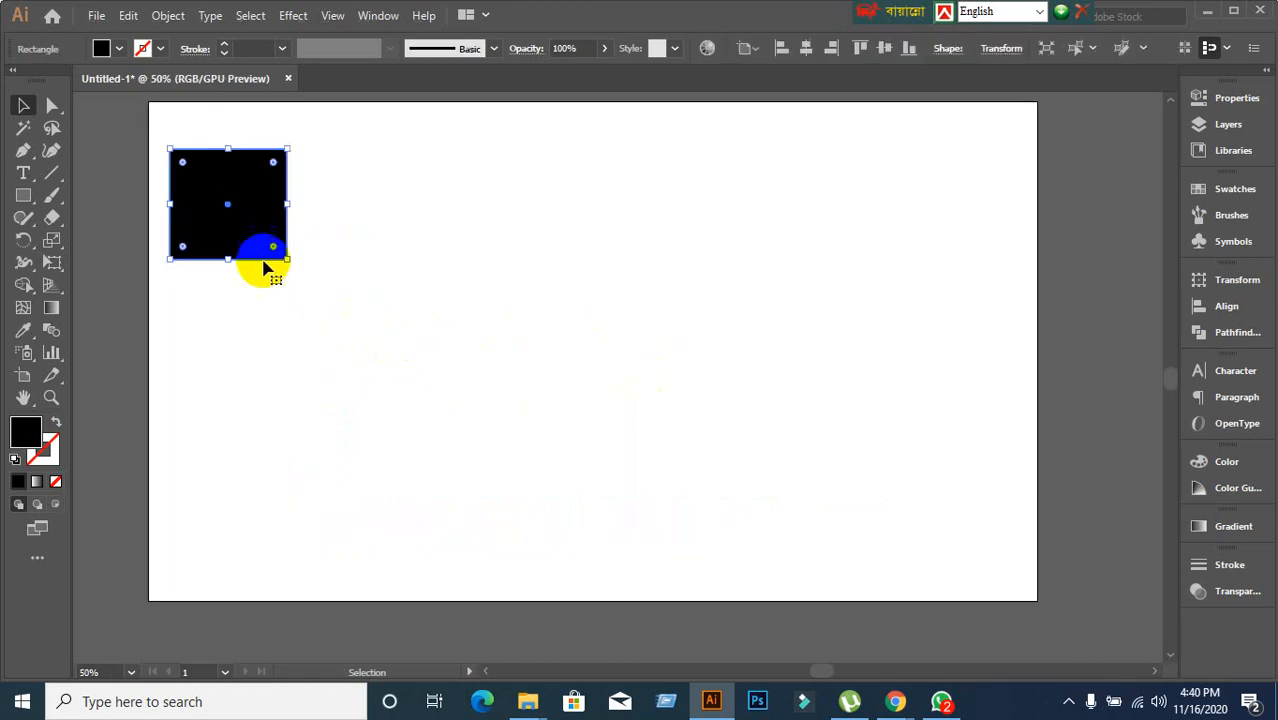
scroll(471, 314, "up", 1)
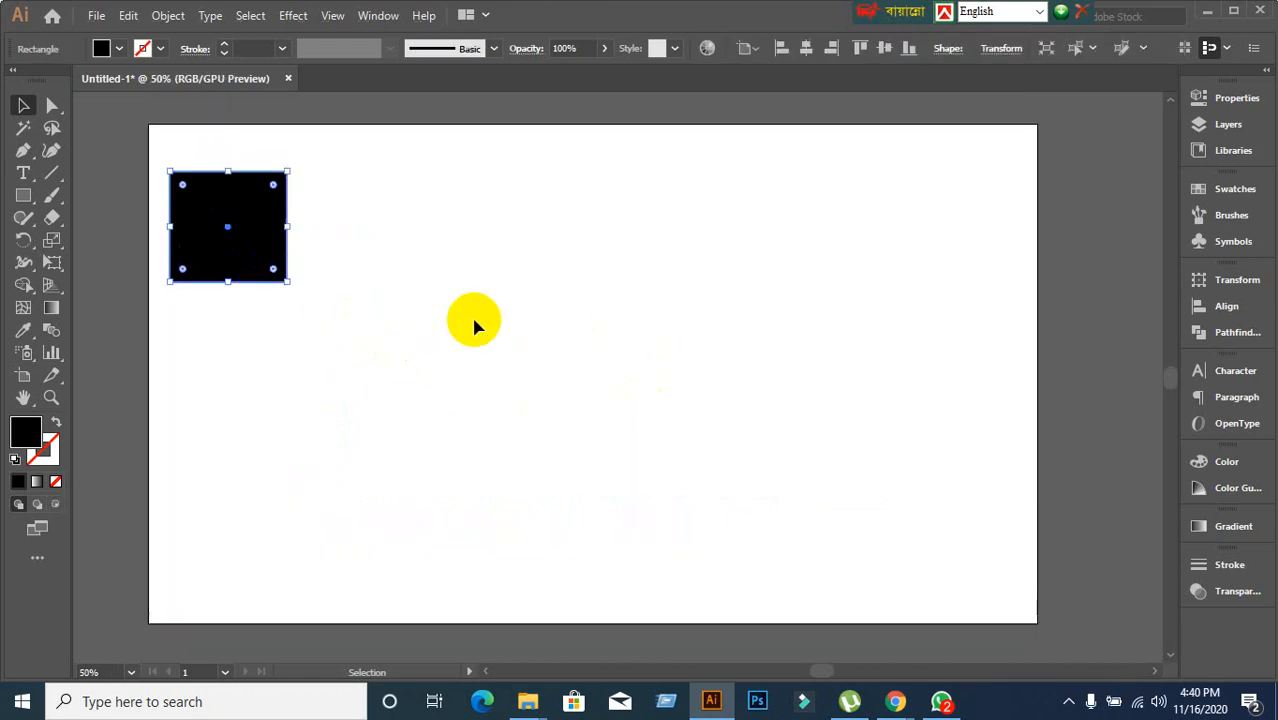
Duplicate the rectangle a short distance straight to its right and undo the copy.
left_click(255, 258)
left_click(377, 272)
left_click(260, 243)
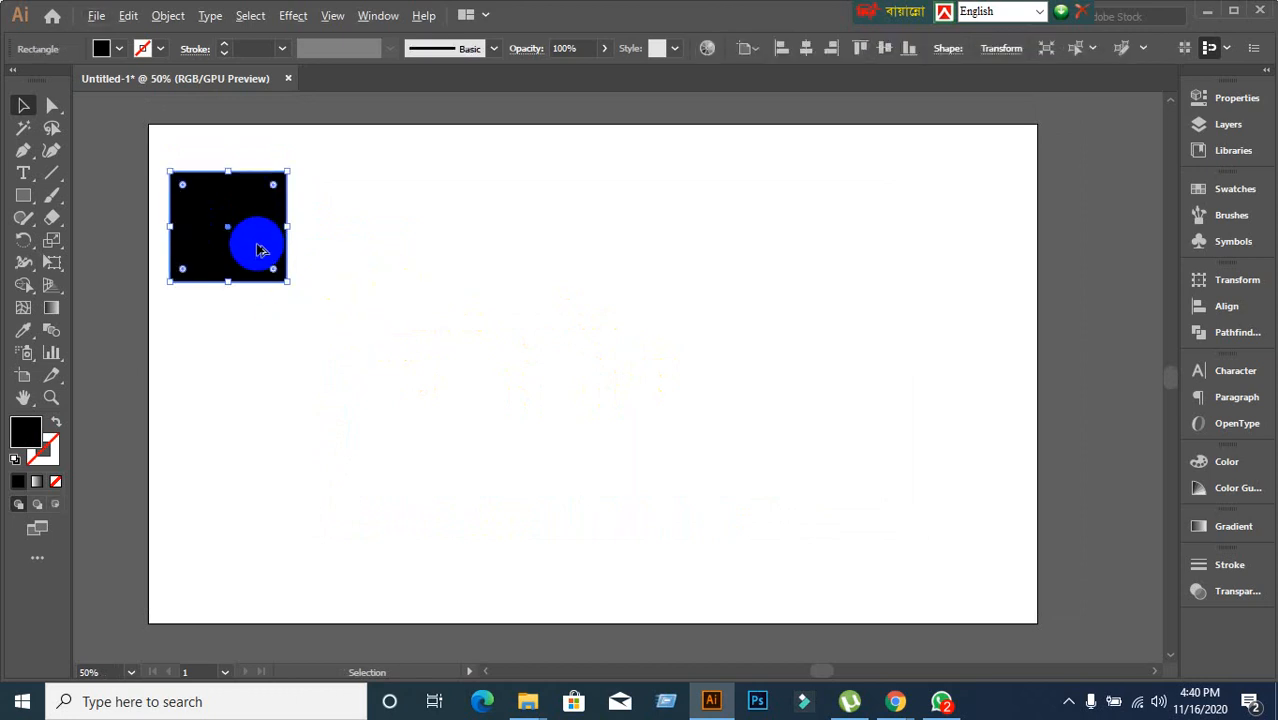
left_click_drag(258, 250, 435, 250)
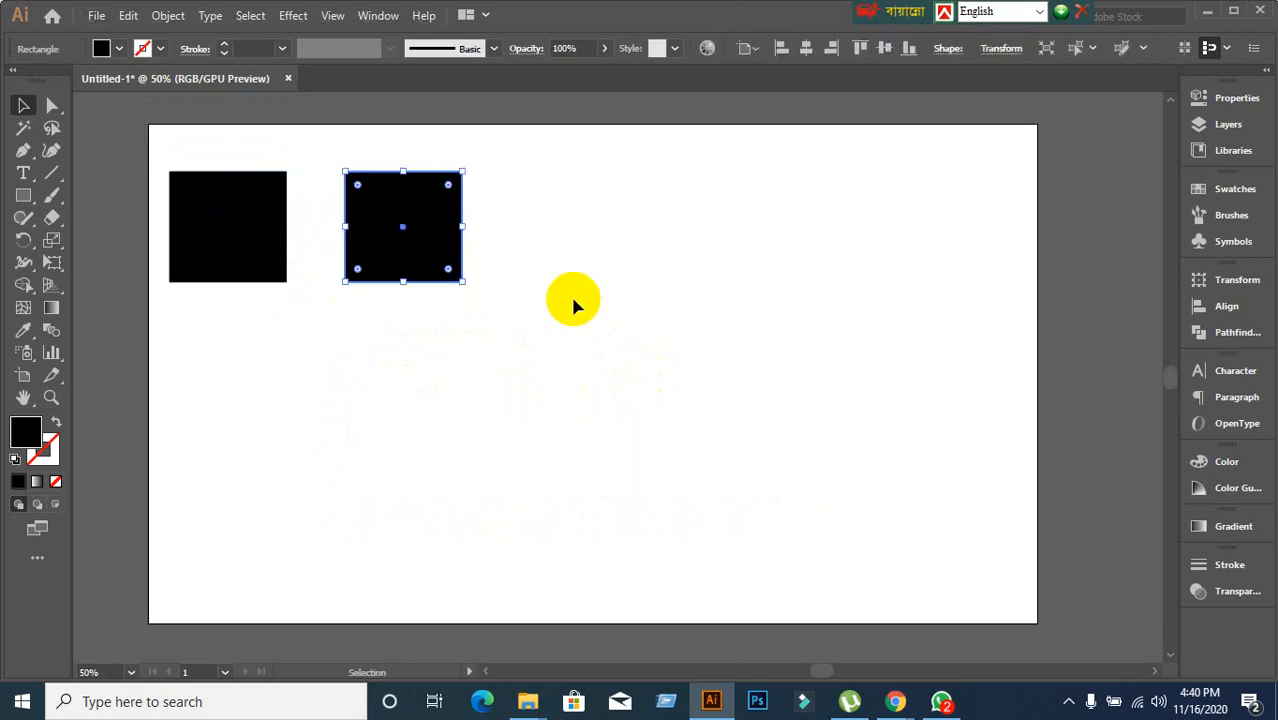
key("ctrl+z")
Repeat the horizontal duplication of the rectangle with a small gap and delete the resulting copy.
left_click(280, 270)
left_click(253, 256)
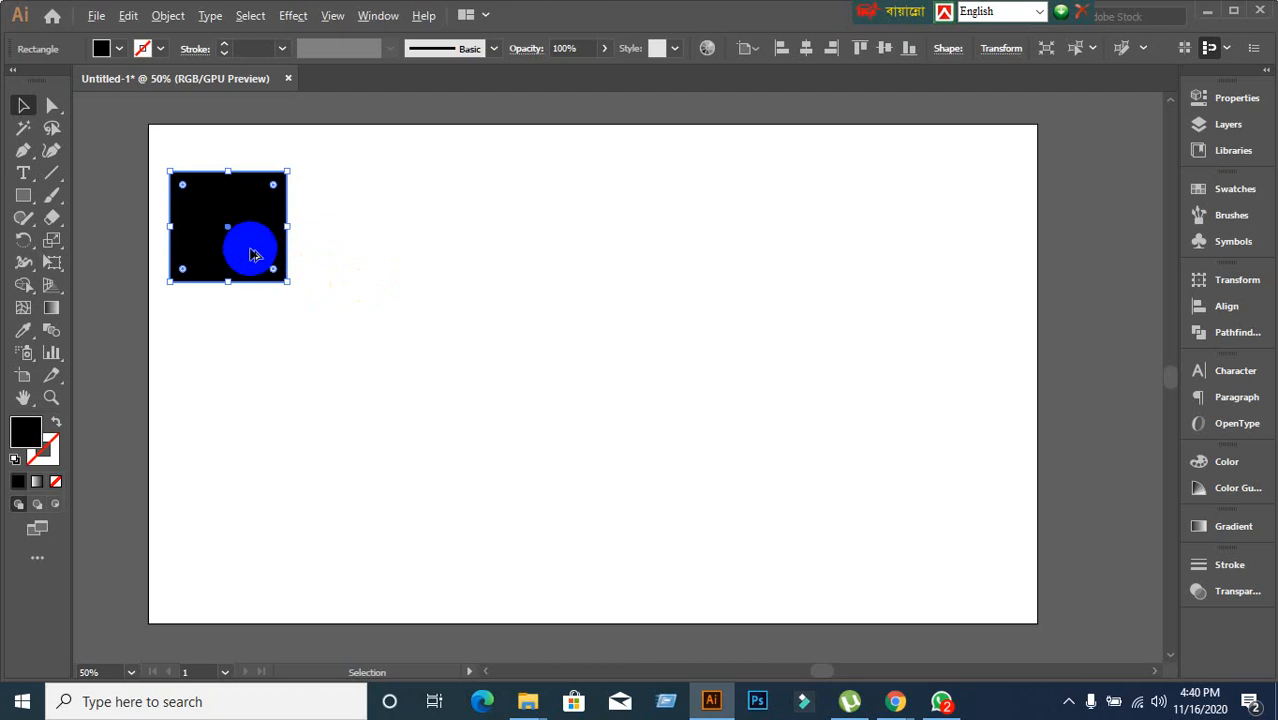
left_click_drag(251, 256, 444, 236)
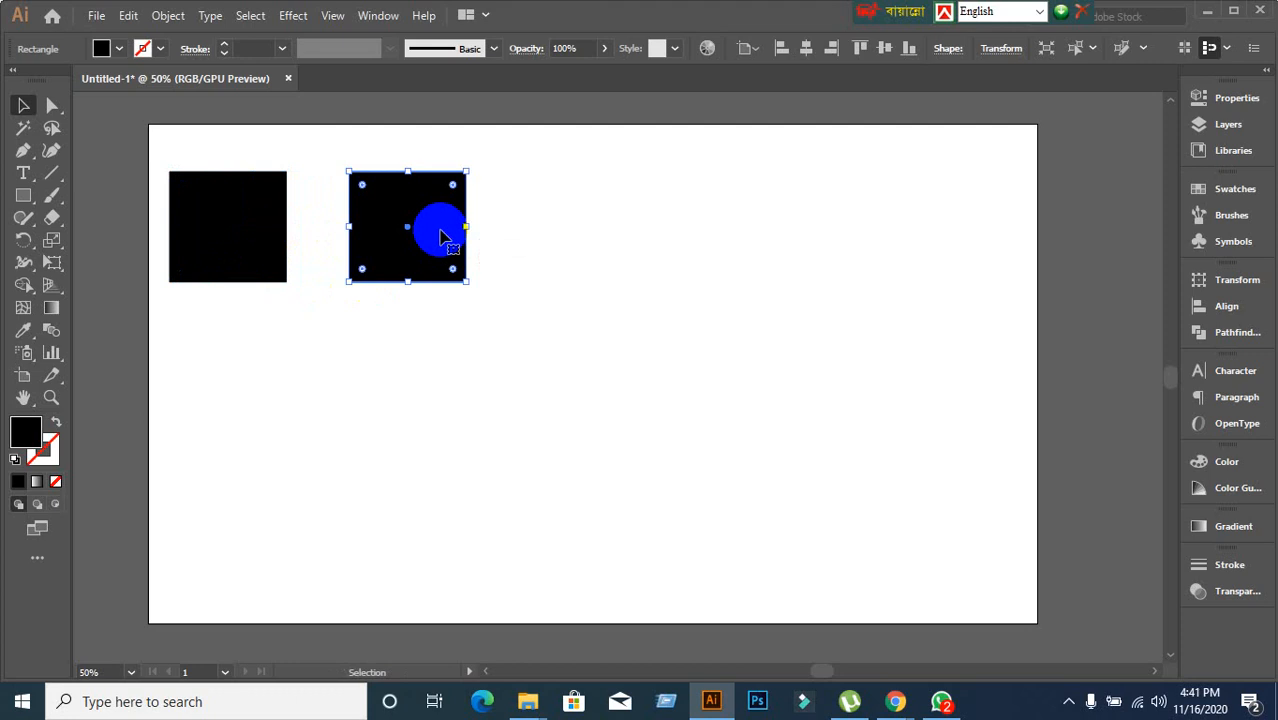
key("Delete")
Duplicate the rectangle straight across to the artboard's far right side and undo the copy.
left_click(262, 259)
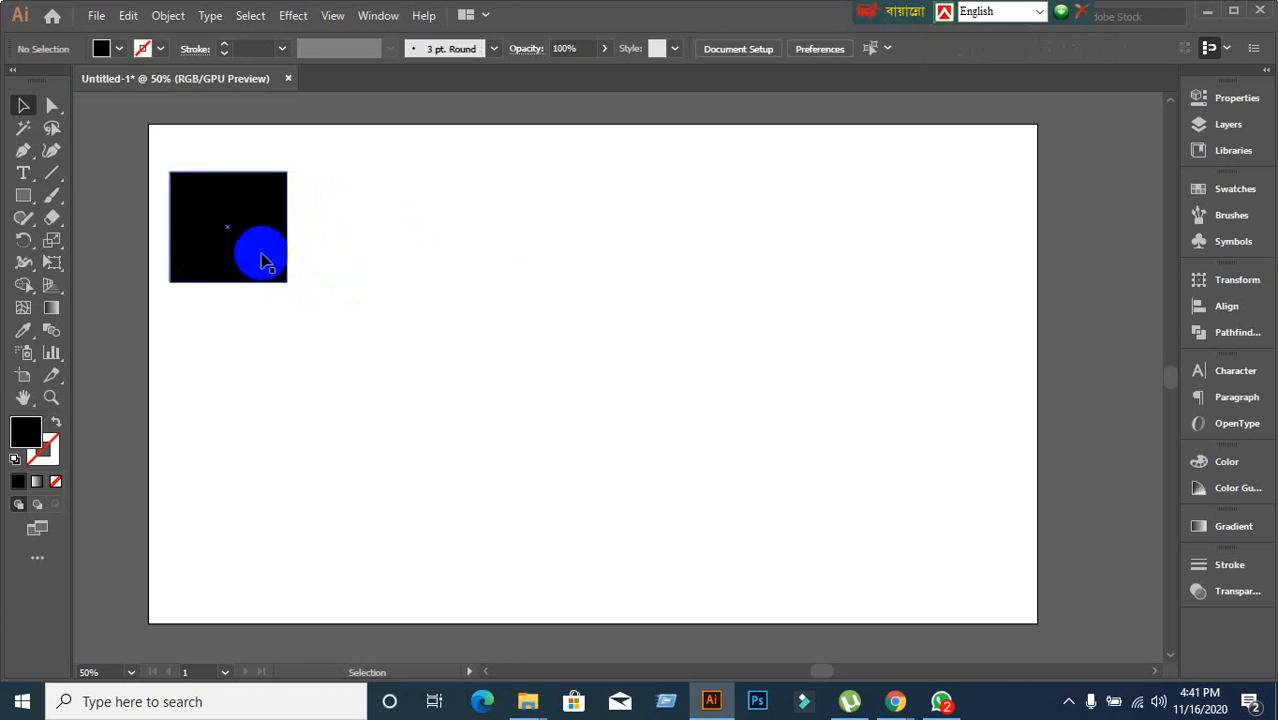
left_click(250, 252)
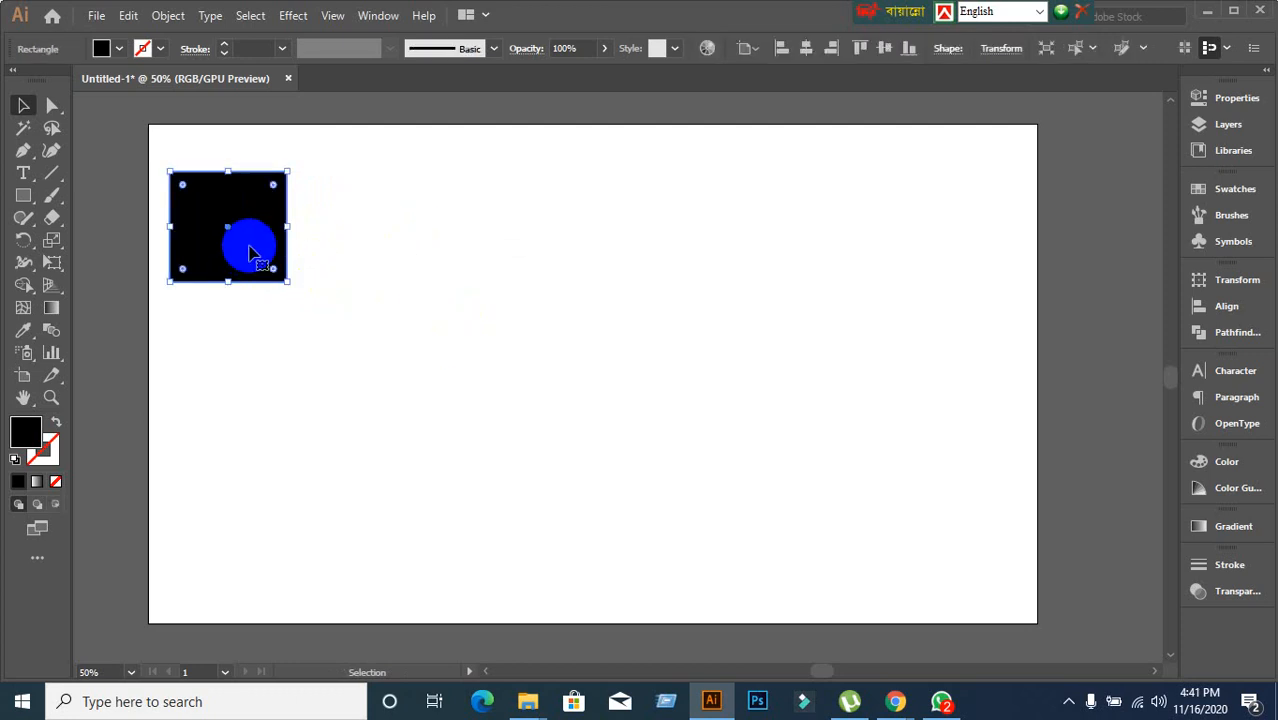
left_click(480, 266)
left_click(202, 241)
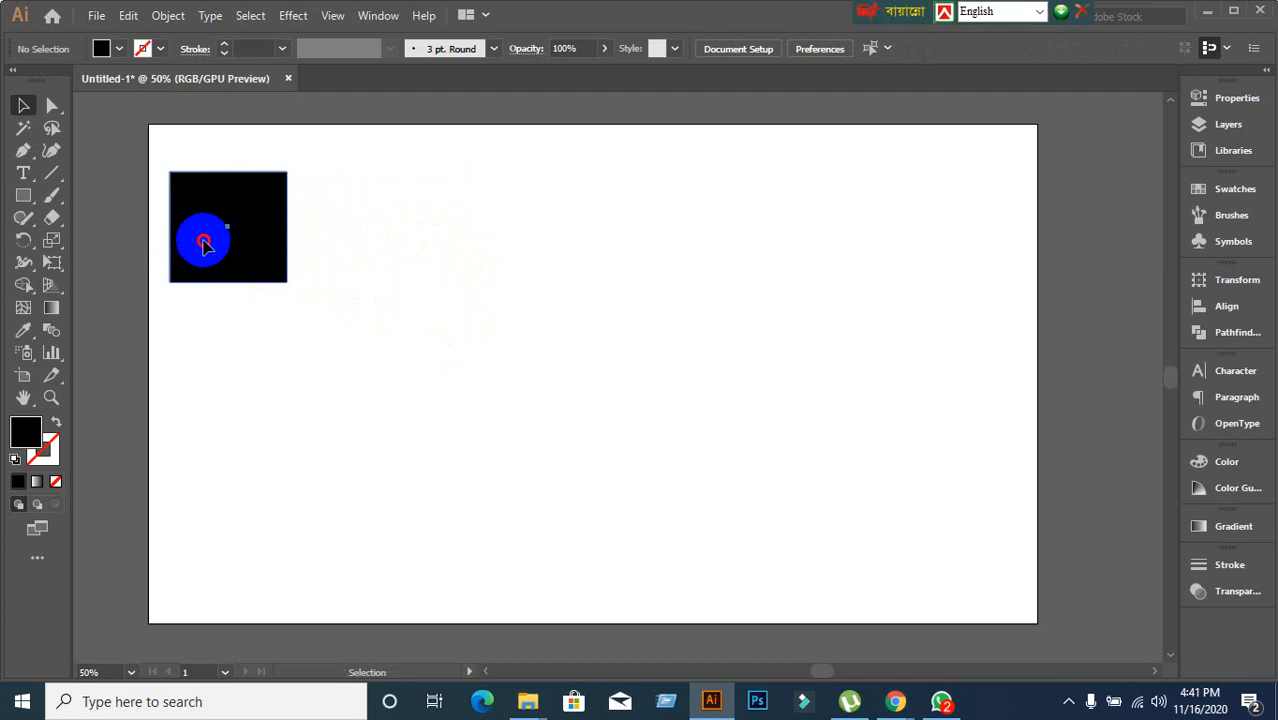
left_click_drag(254, 258, 893, 264)
left_click(279, 254)
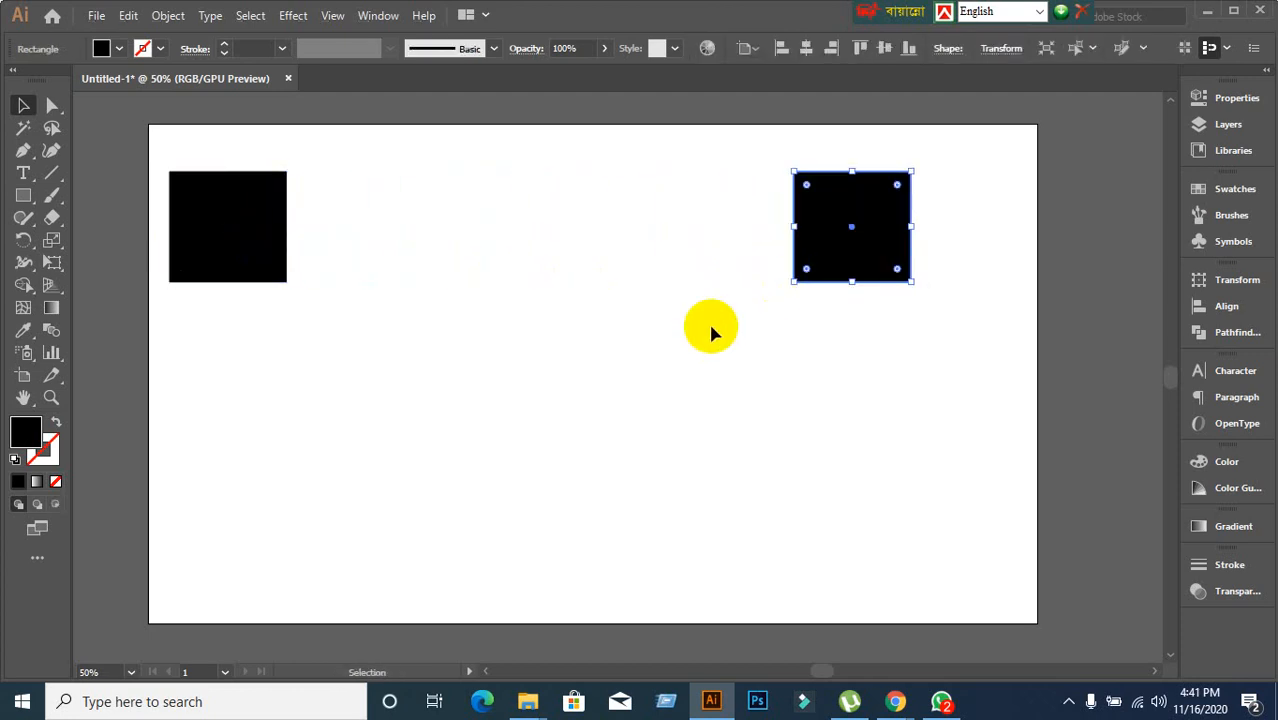
key("ctrl+z")
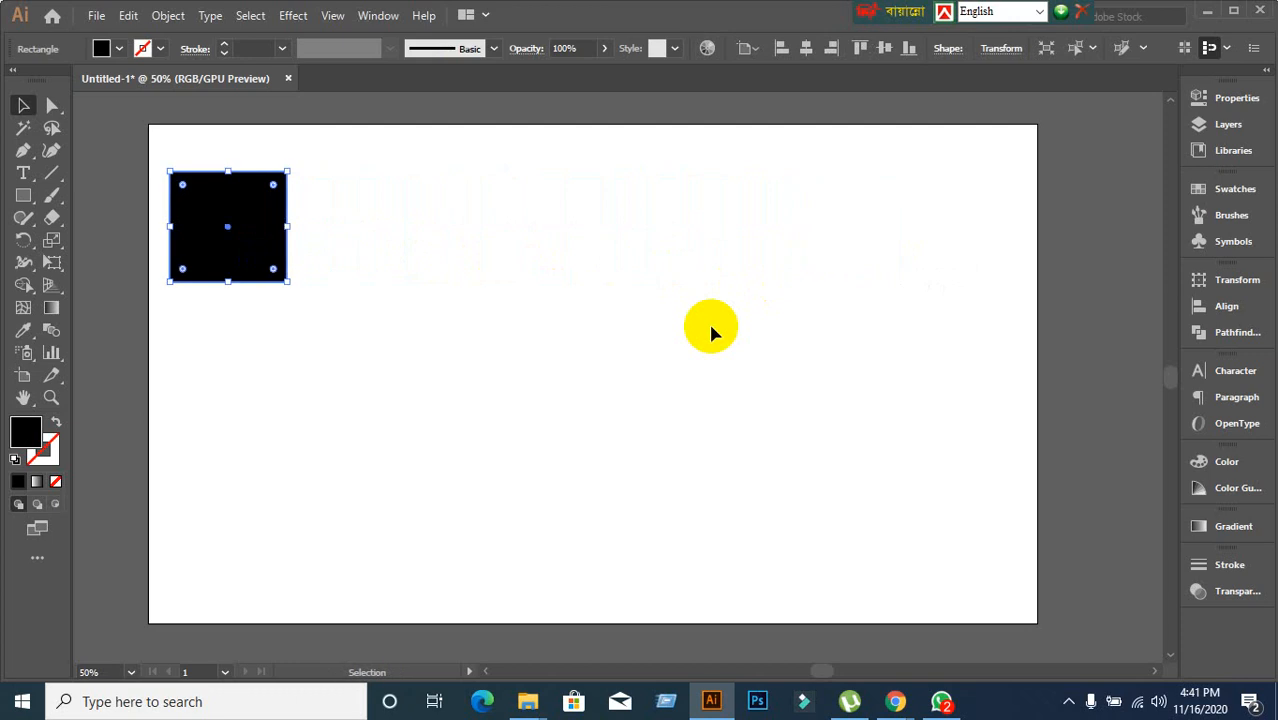
Shift the rectangle slightly right and up, and place a level duplicate close to its right side.
left_click(711, 327)
left_click(260, 246)
left_click_drag(265, 251, 431, 241)
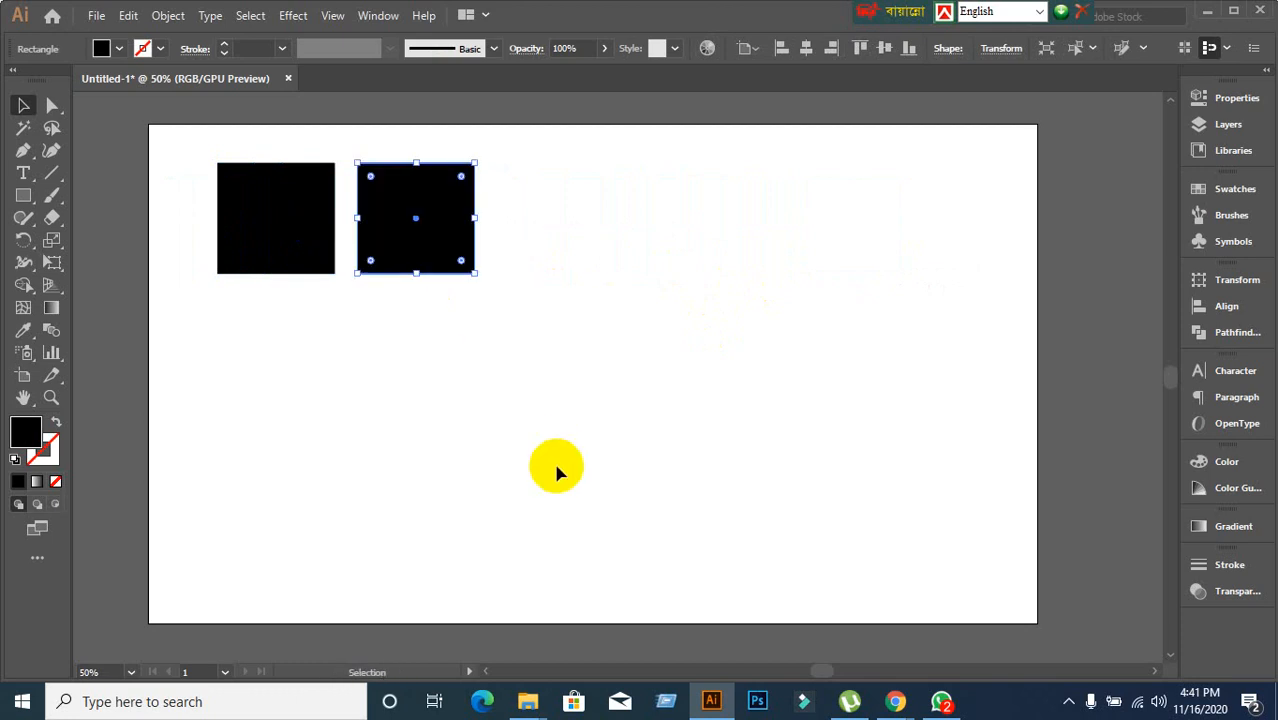
key("a")
key("v")
left_click(552, 458)
Delete the right-hand duplicate, keeping the original rectangle.
left_click_drag(351, 132, 567, 392)
key("Delete")
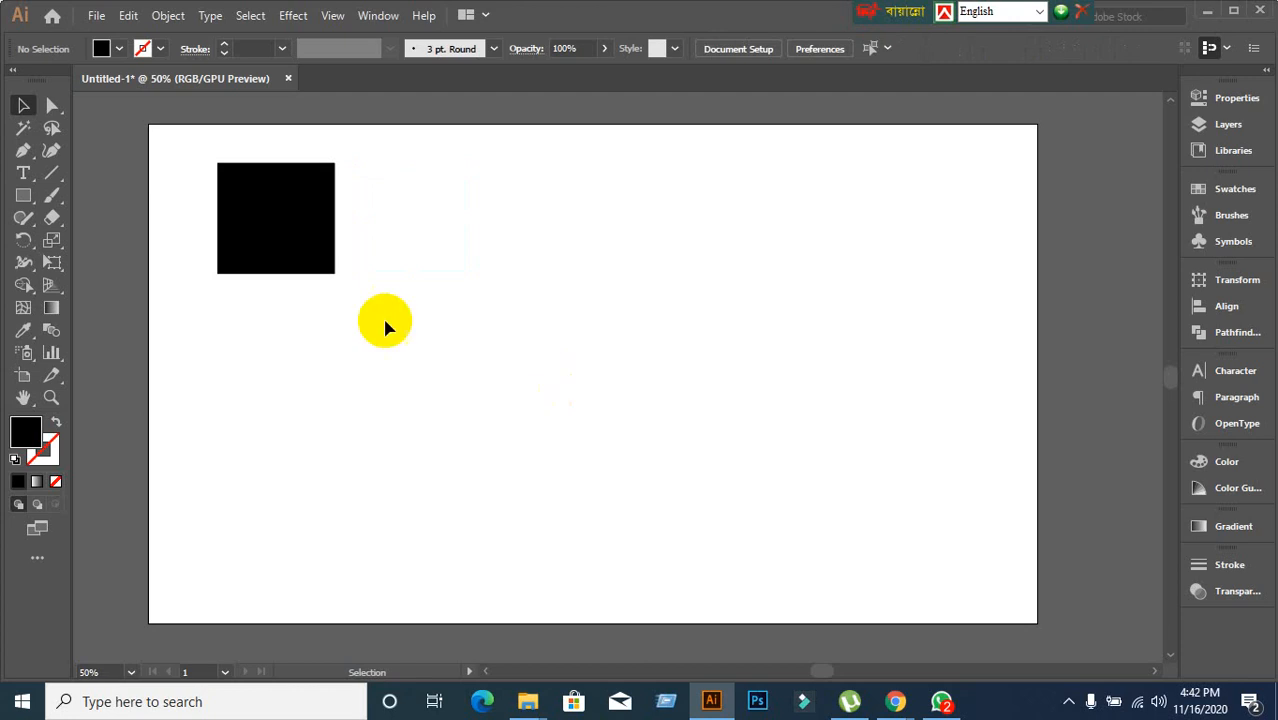
Duplicate the rectangle level to its right and repeat the transformation to build an evenly spaced row of six.
left_click(257, 236)
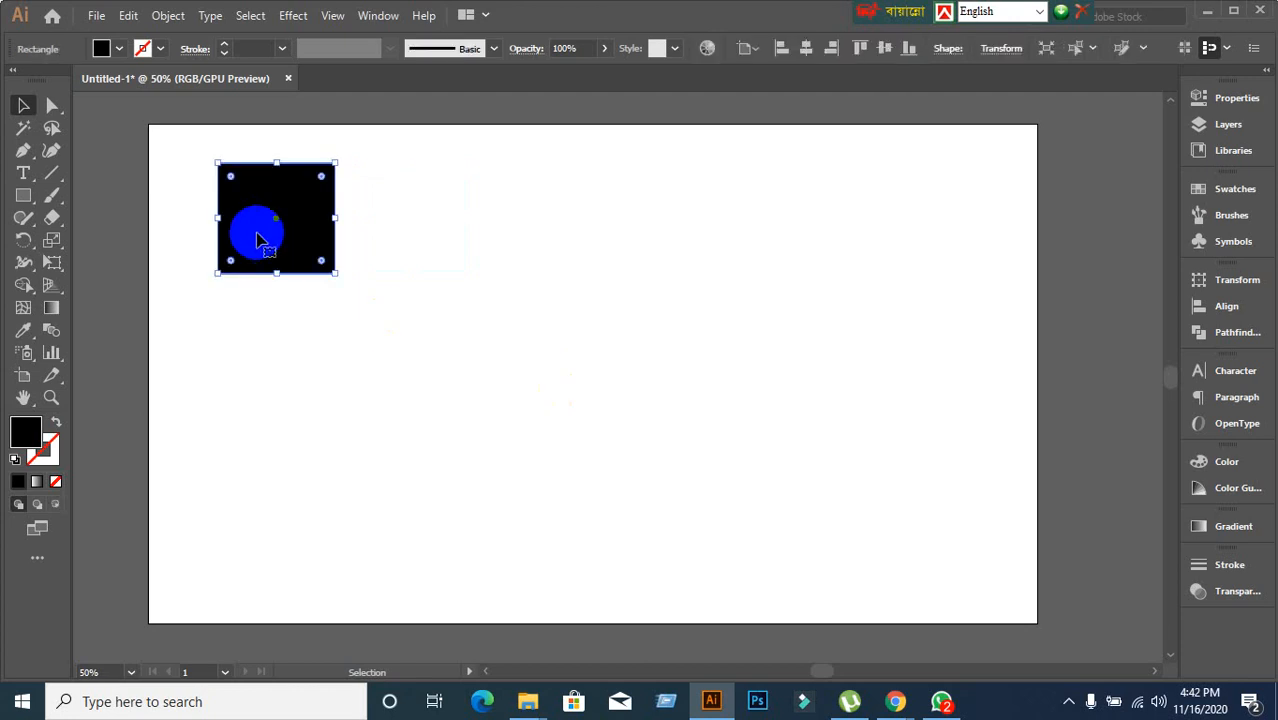
left_click_drag(257, 236, 416, 243)
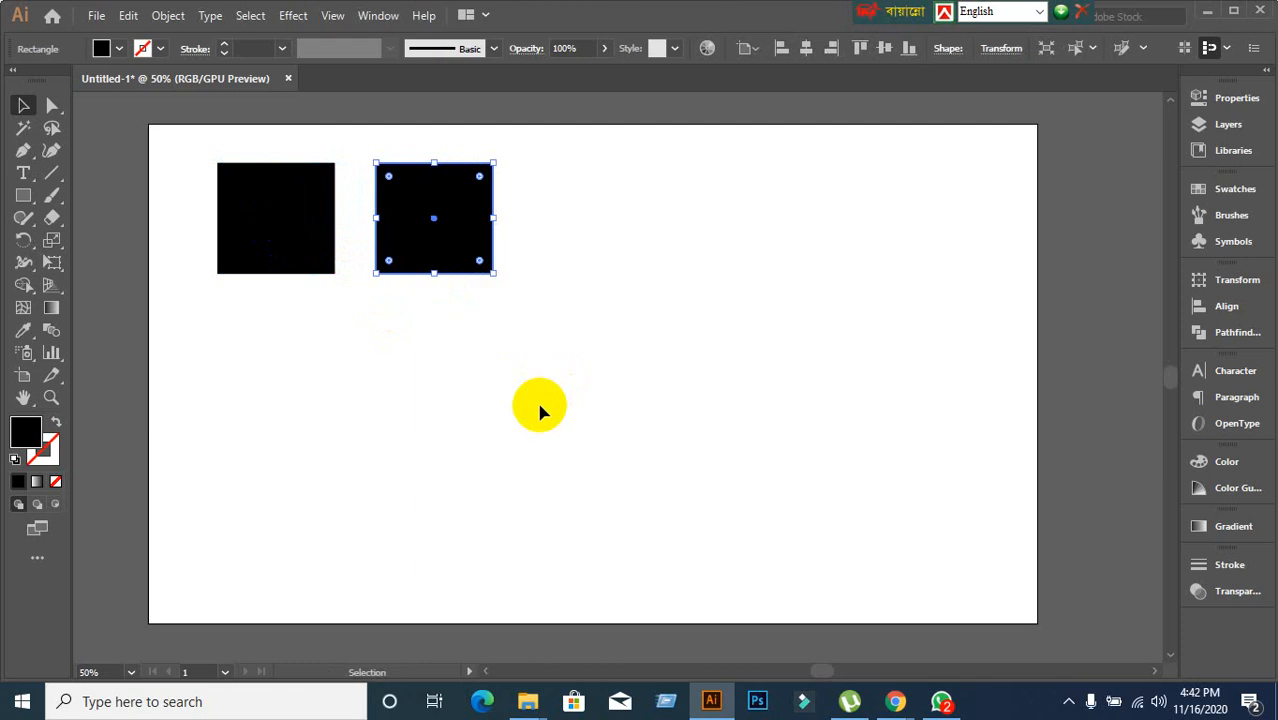
key("ctrl")
key("ctrl+d")
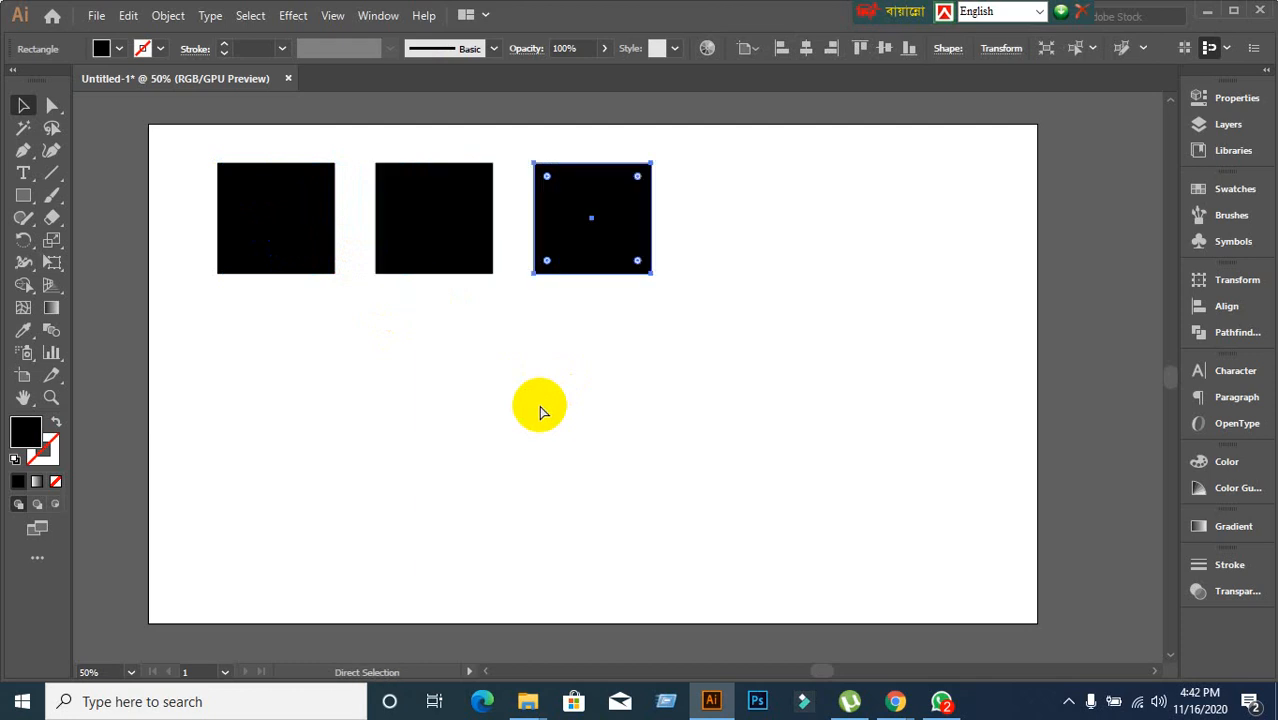
key("ctrl+d")
key("ctrl+d")
key("ctrl+d")
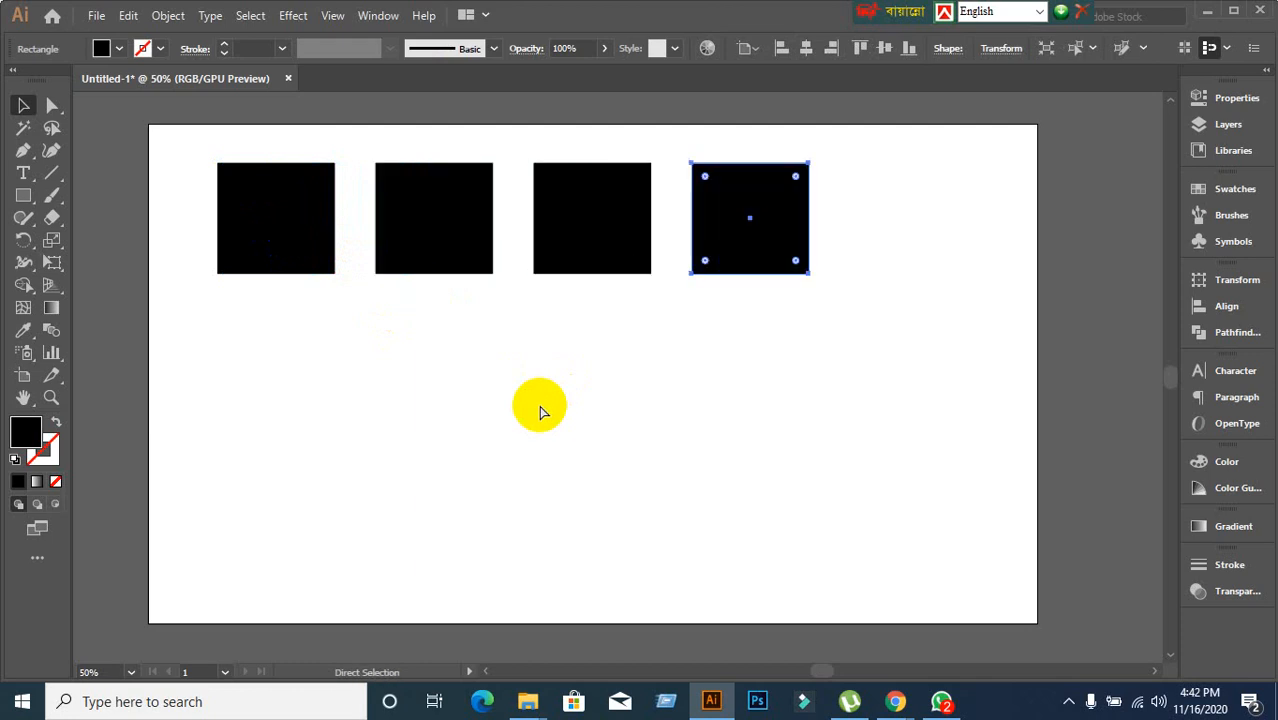
Switch to the Google Meet call in Chrome, admit the waiting participant and return to Illustrator.
left_click(897, 701)
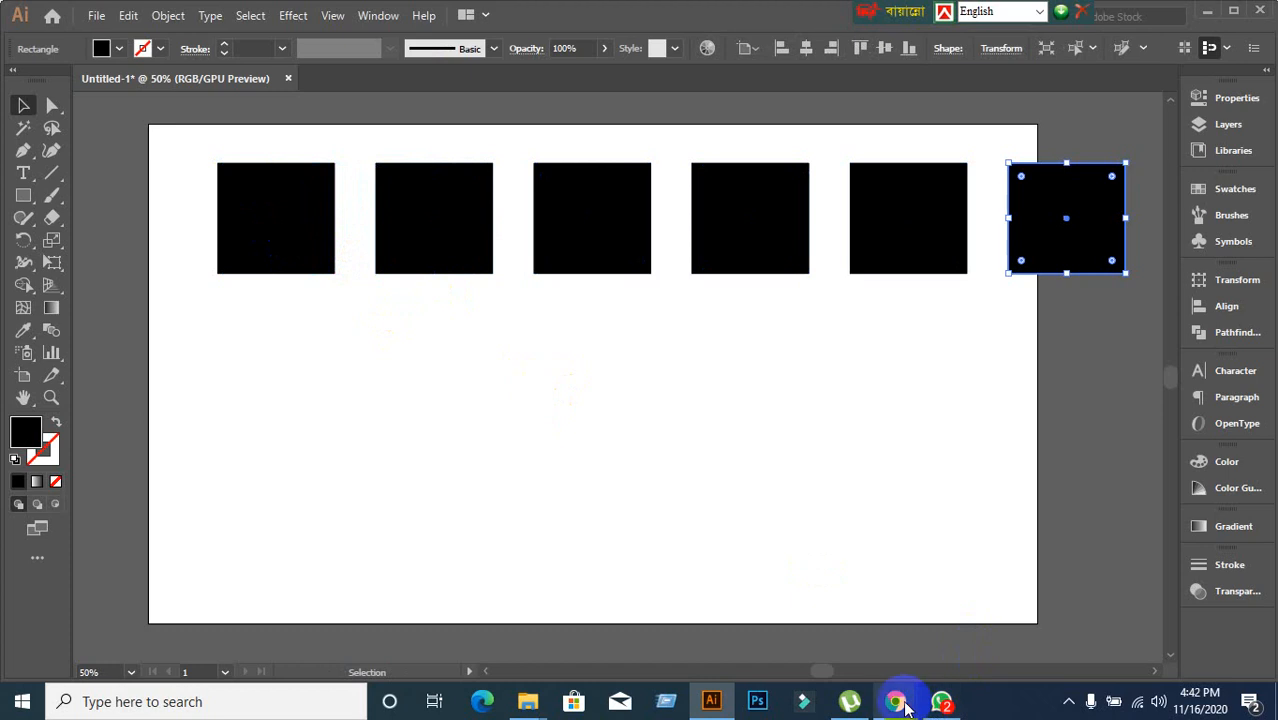
left_click(756, 633)
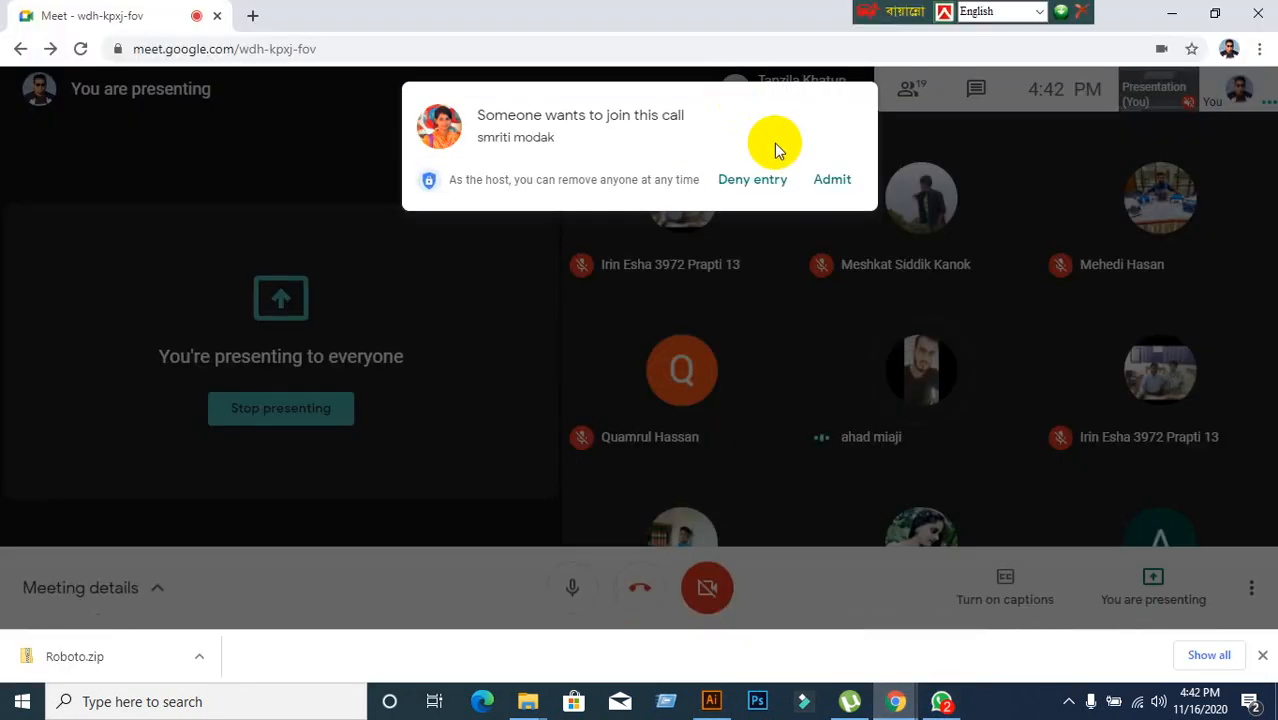
left_click(830, 180)
left_click(711, 700)
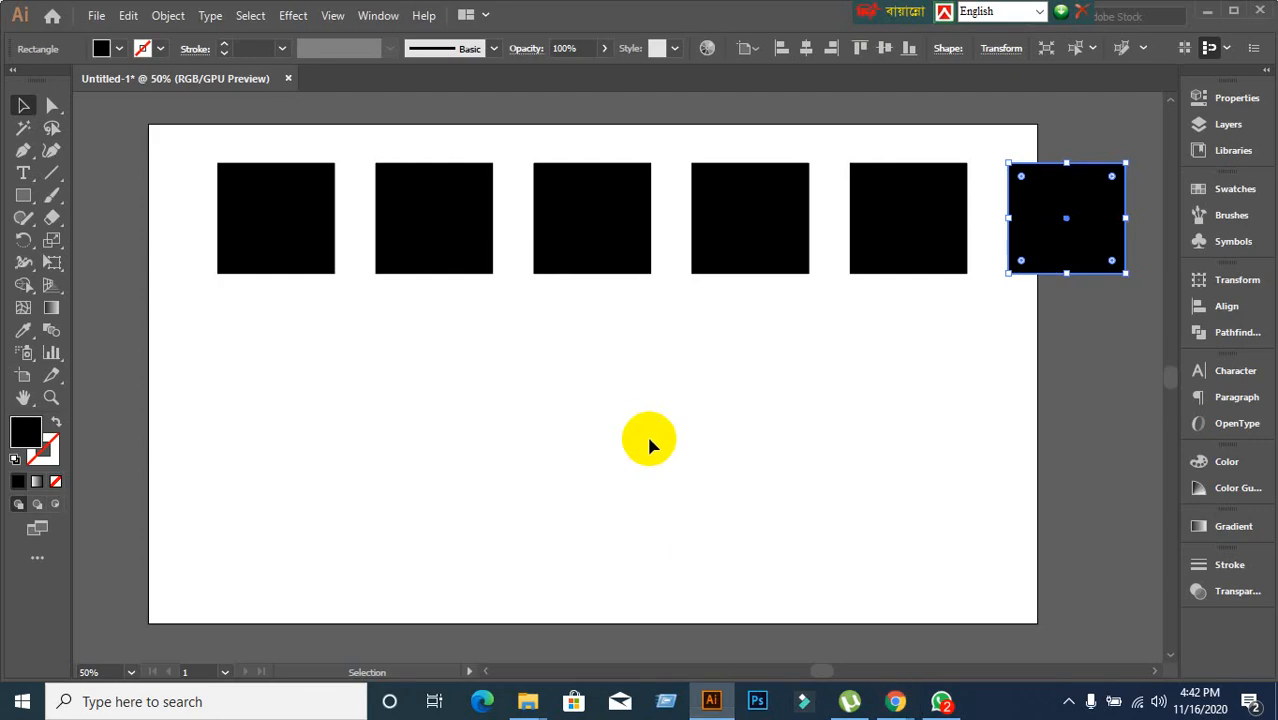
Select all six rectangles in the row and delete them to clear the artboard.
left_click(649, 441)
key("ctrl+minus")
left_click_drag(355, 245, 983, 506)
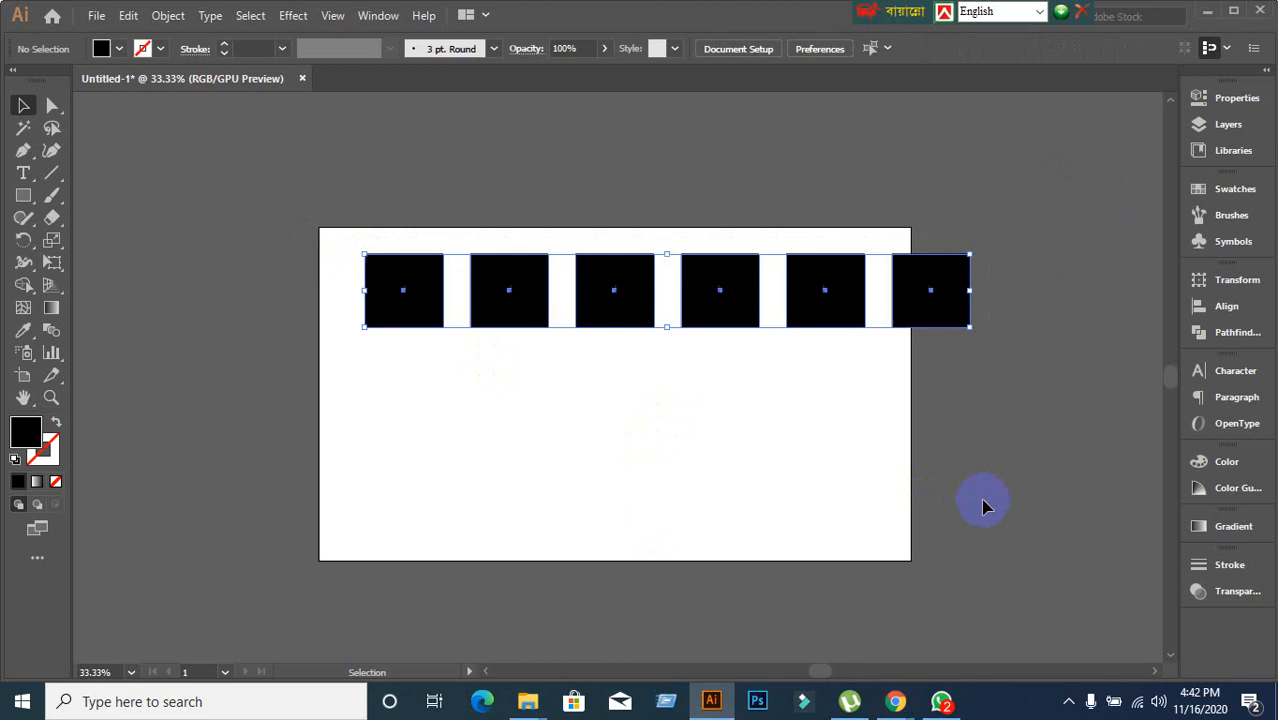
key("Delete")
Draw a small black square near the artboard's upper-left corner with the Rectangle tool.
scroll(822, 379, "up", 1)
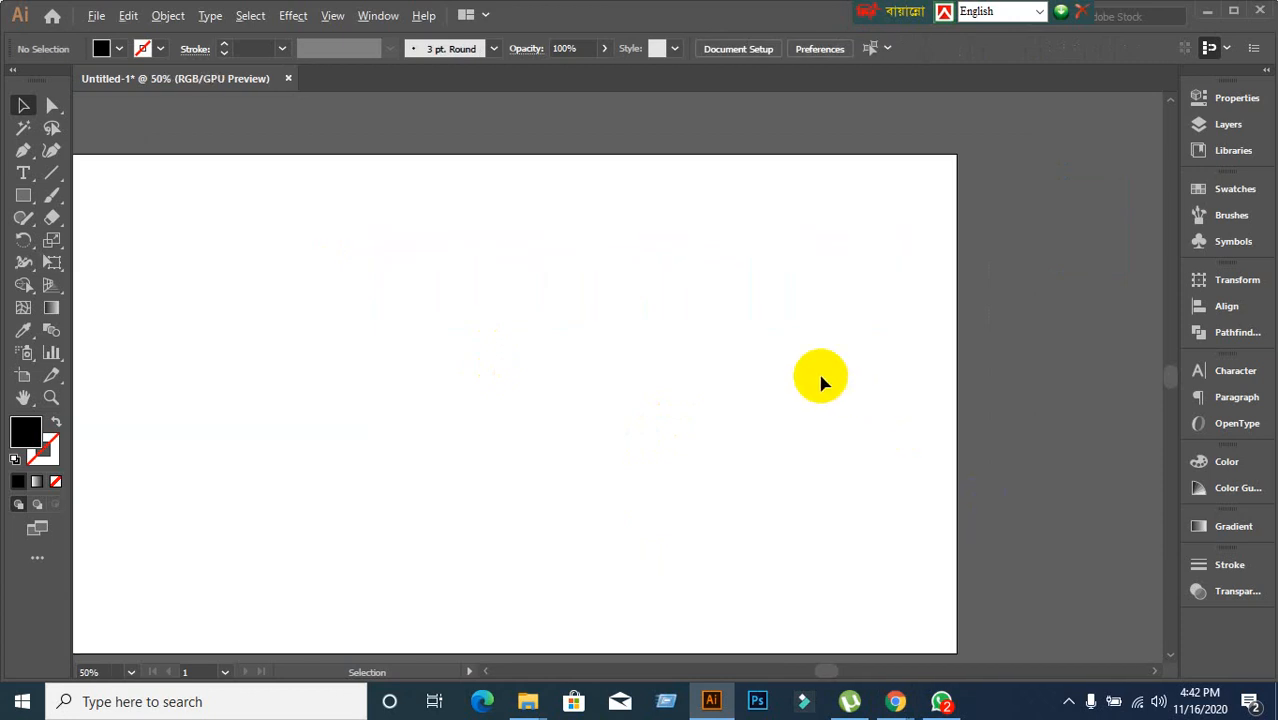
scroll(805, 374, "down", 1)
scroll(582, 345, "up", 1)
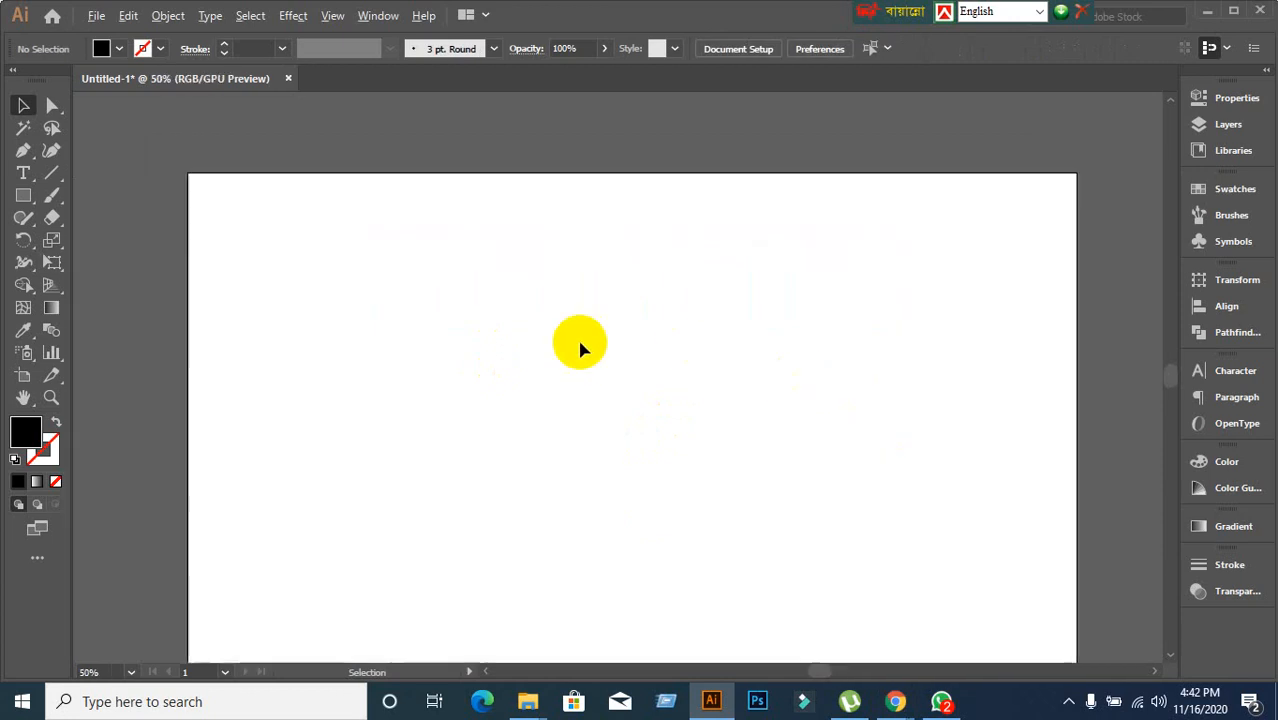
left_click(25, 198)
left_click_drag(251, 218, 290, 256)
left_click(24, 105)
Duplicate the small square level to its right with a narrow gap and repeat the transformation to make a row of 16.
scroll(306, 321, "up", 1)
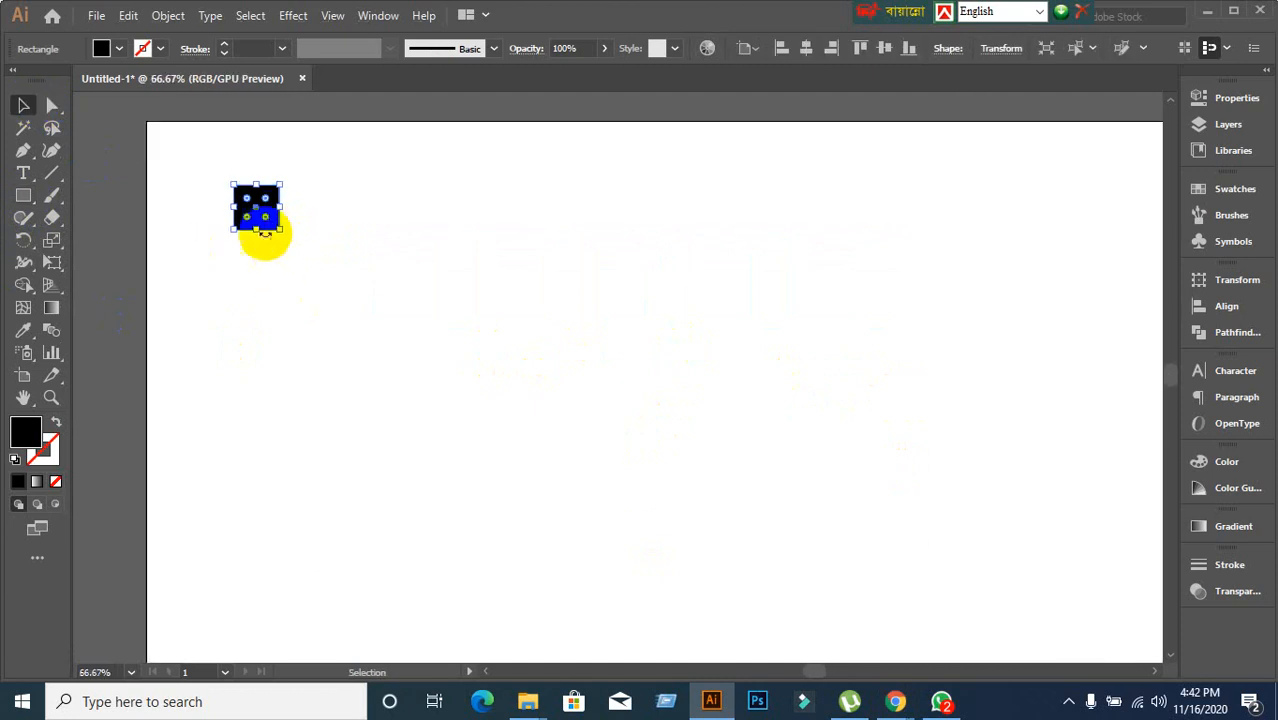
left_click_drag(277, 210, 336, 210)
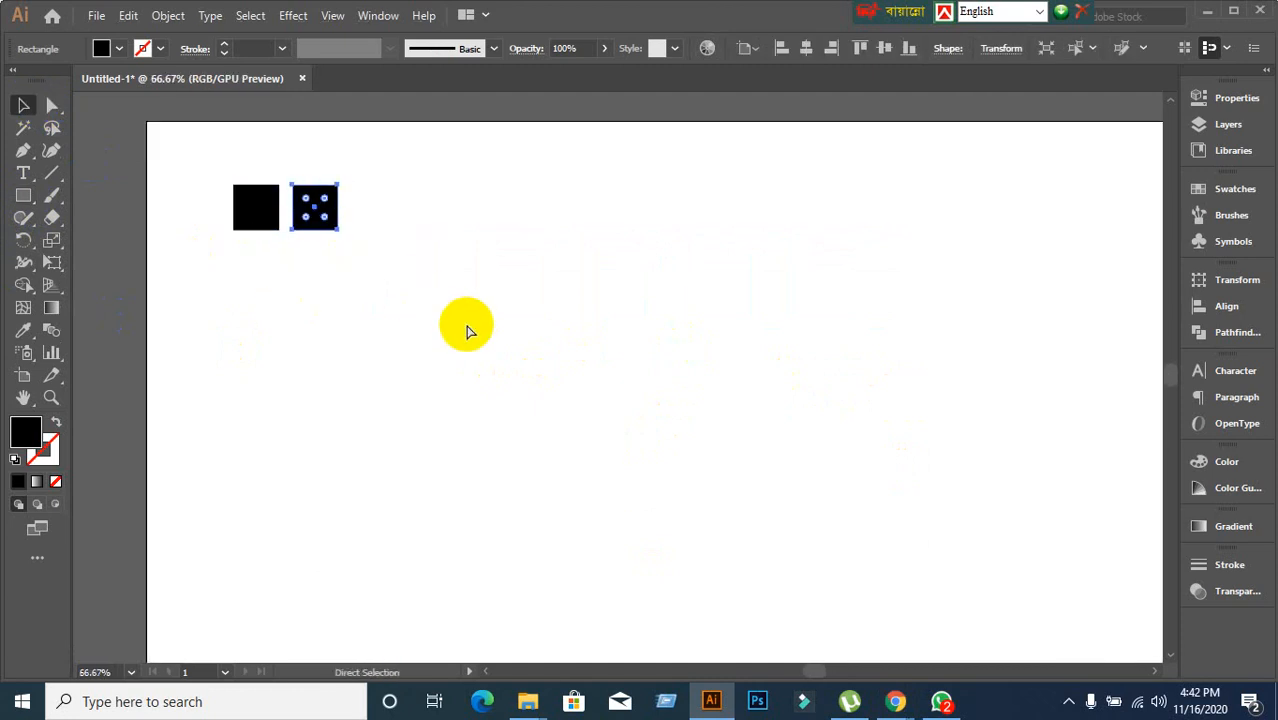
key("ctrl+d")
key("ctrl+d")
key("ctrl+d")
key("ctrl+d")
key("ctrl+d")
key("ctrl+d")
key("ctrl+d")
key("ctrl+d")
key("ctrl+d")
key("ctrl+d")
key("ctrl+d")
key("ctrl+d")
key("ctrl+d")
key("ctrl+d")
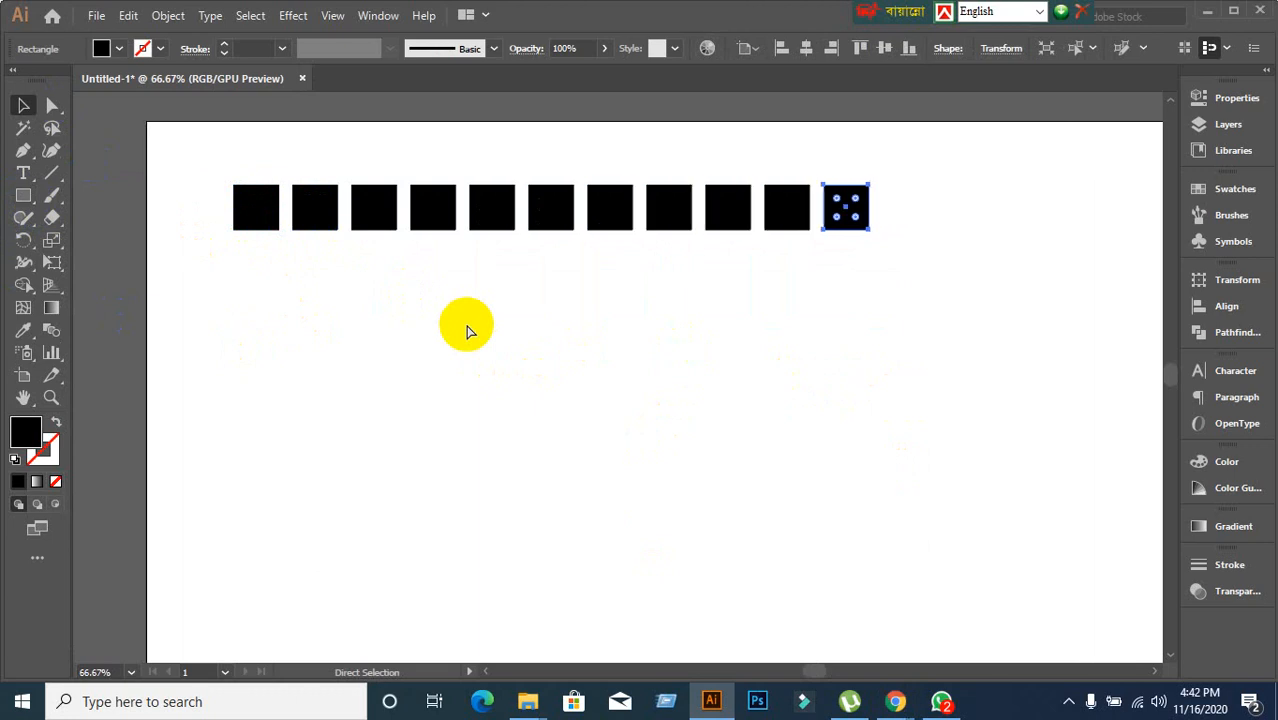
Duplicate the whole row of squares straight down with a narrow gap and repeat the transformation to make a grid of 11 rows.
scroll(511, 340, "down", 1)
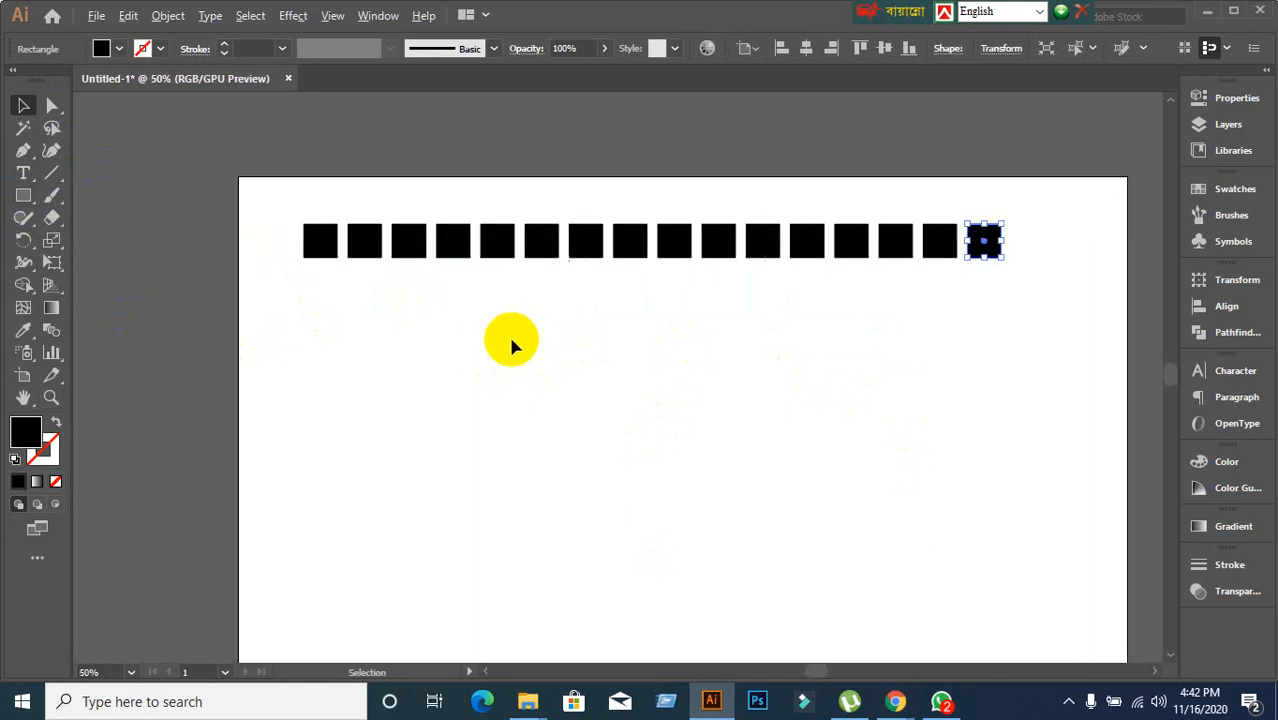
left_click_drag(672, 390, 575, 333)
scroll(562, 335, "up", 1)
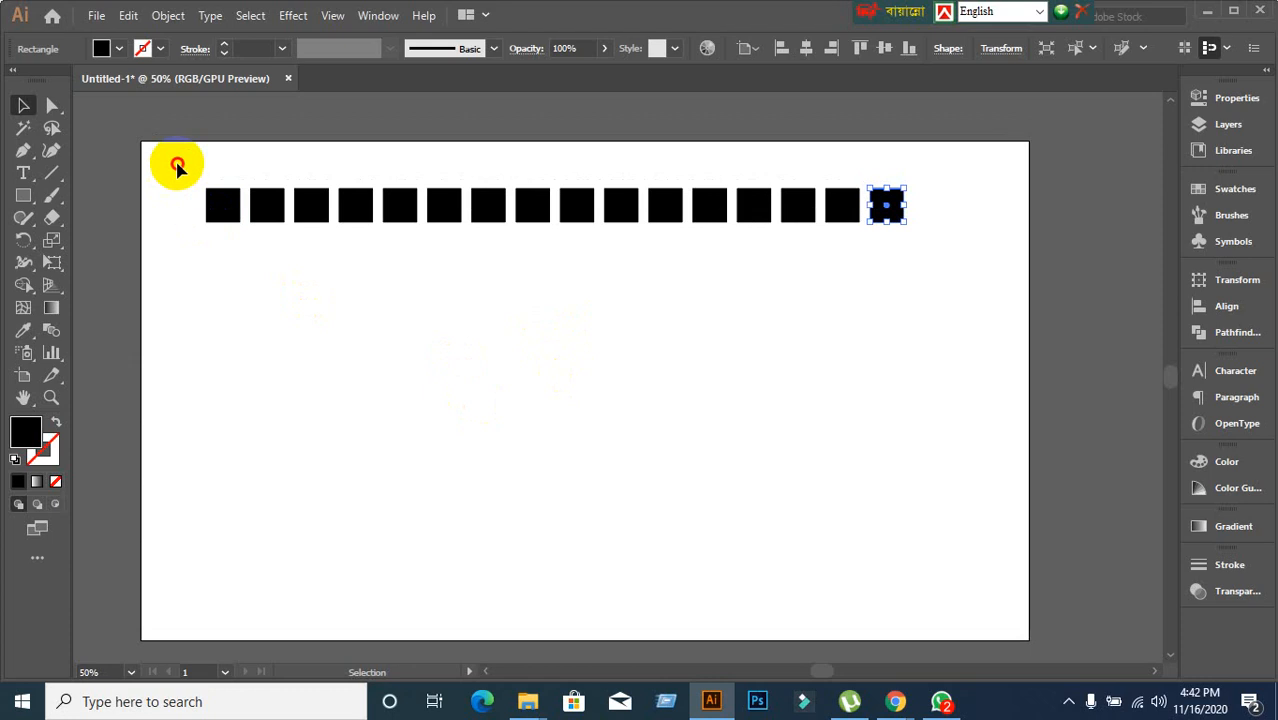
left_click_drag(177, 167, 973, 266)
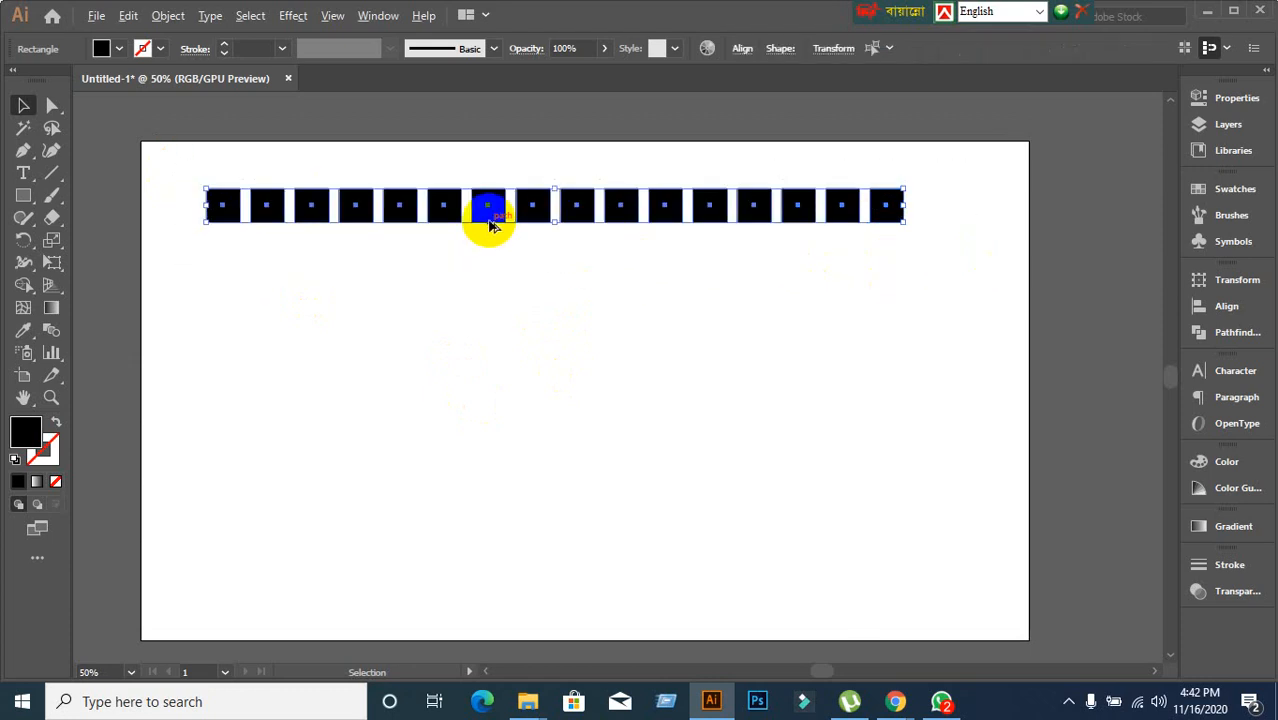
left_click_drag(489, 224, 486, 266)
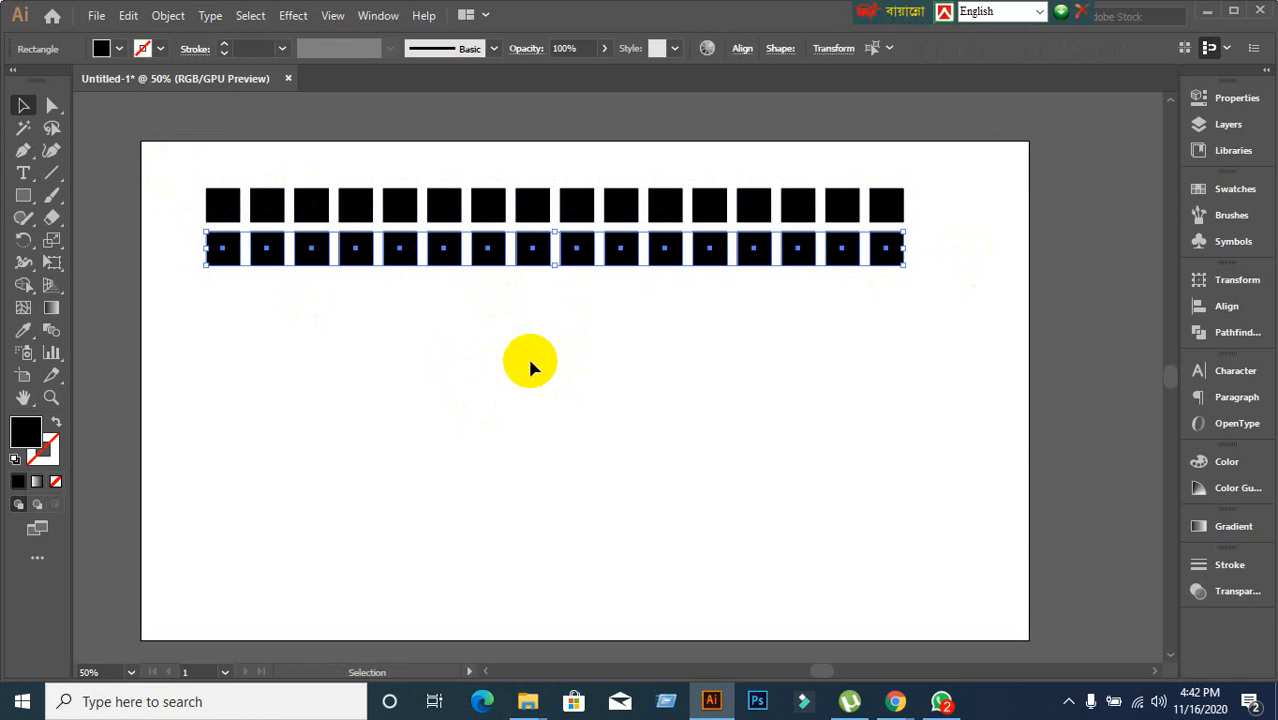
key("ctrl+d")
key("ctrl+d")
key("ctrl+d")
key("ctrl+d")
key("ctrl+d")
key("ctrl+d")
key("ctrl+d")
key("ctrl+d")
key("ctrl+d")
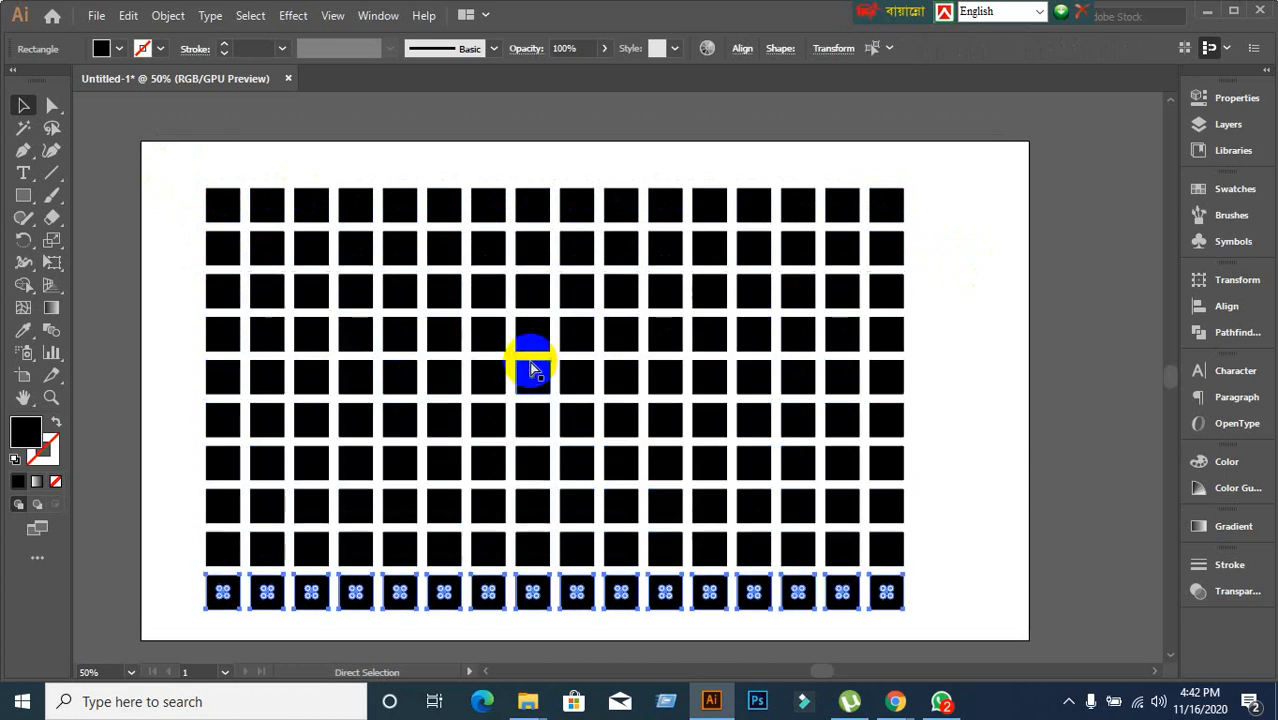
scroll(545, 365, "down", 3)
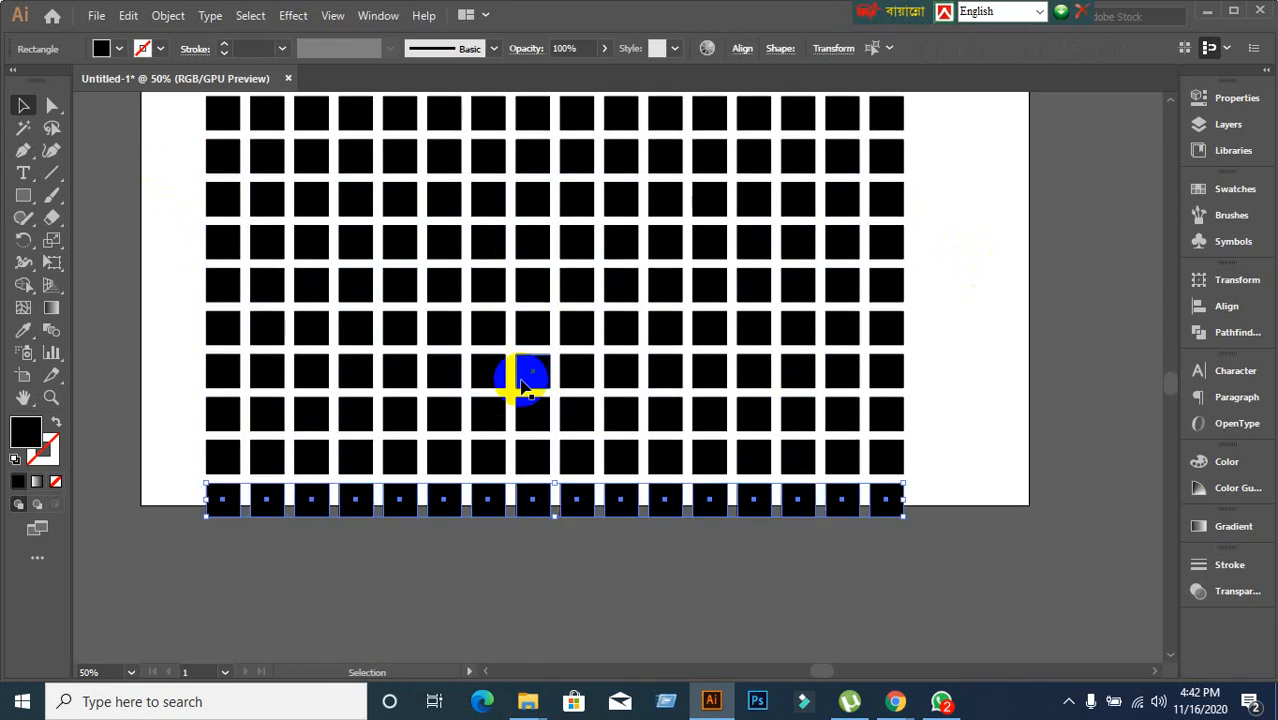
left_click(332, 614)
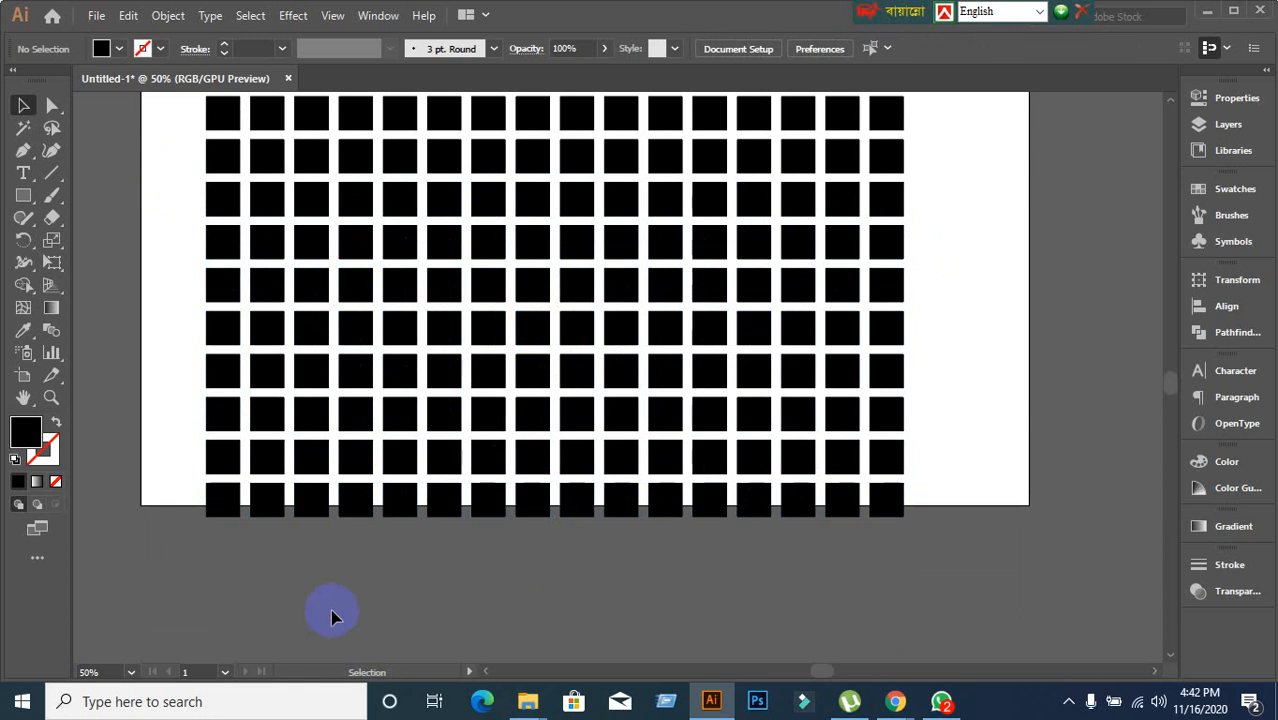
key("space")
left_click_drag(583, 202, 576, 251)
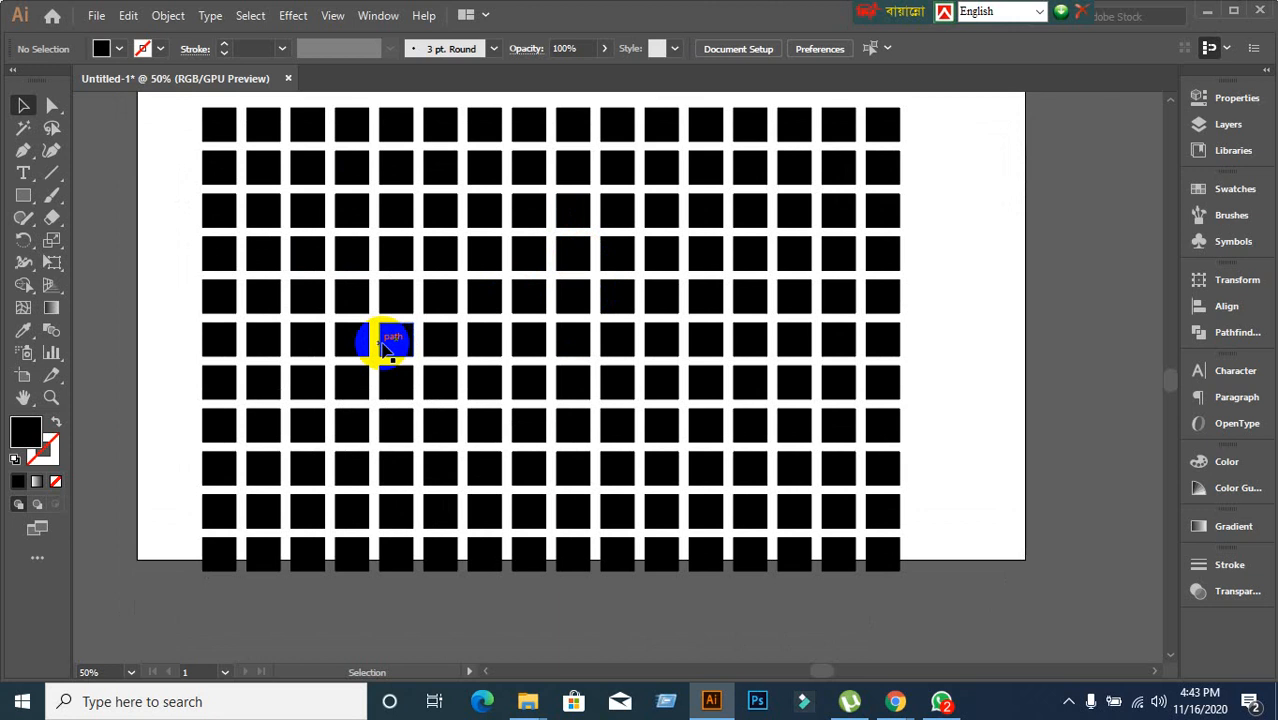
left_click_drag(639, 342, 565, 362)
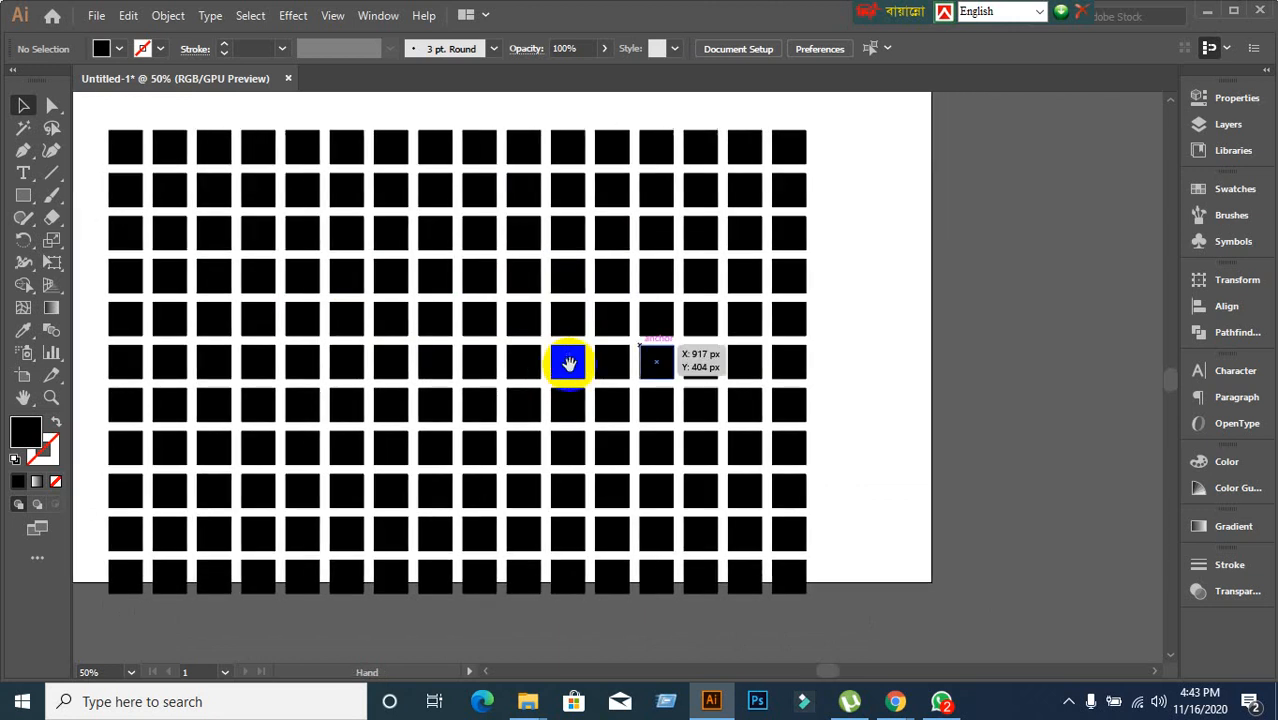
Switch to the Google Meet call, admit the next waiting participant and return to Illustrator.
left_click(893, 706)
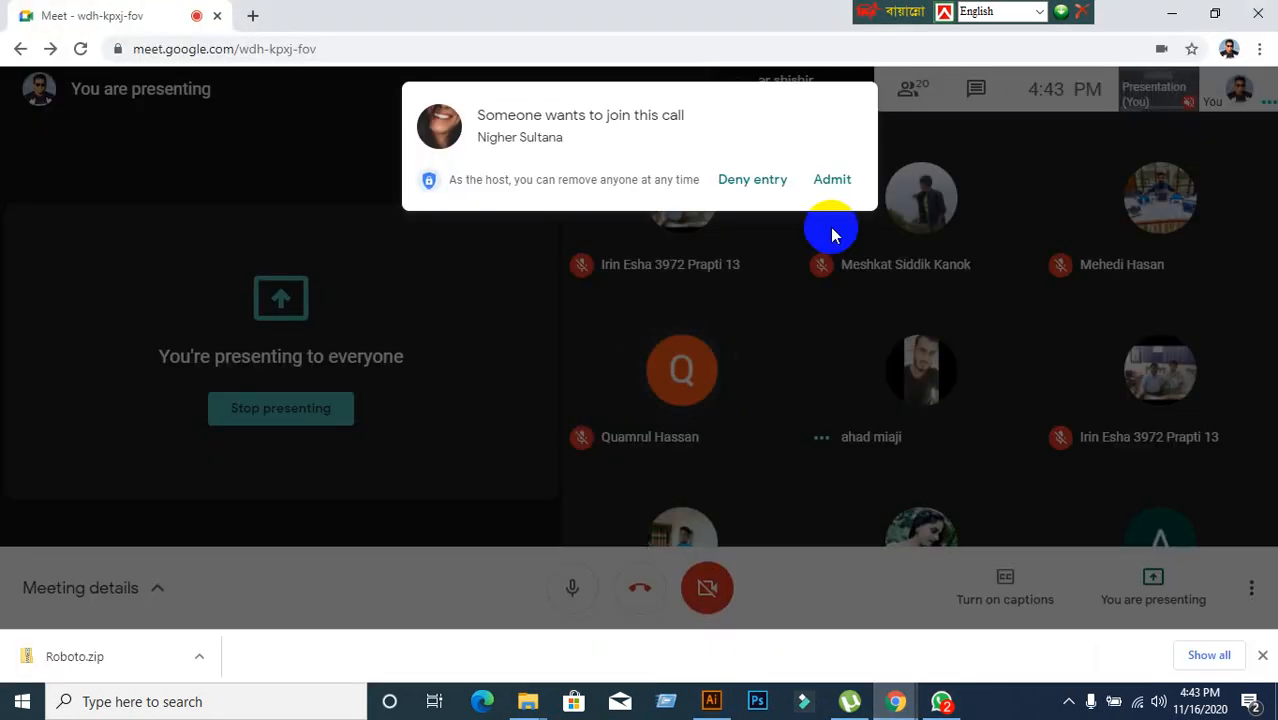
left_click(830, 184)
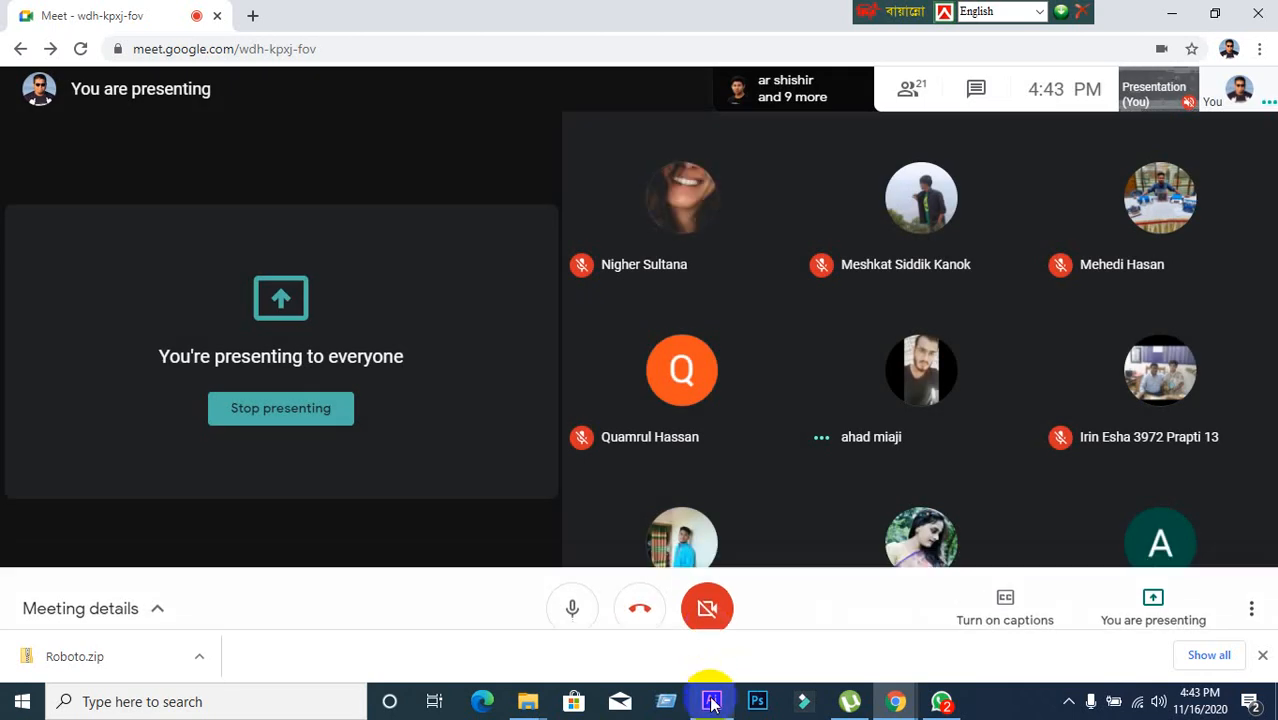
left_click(711, 701)
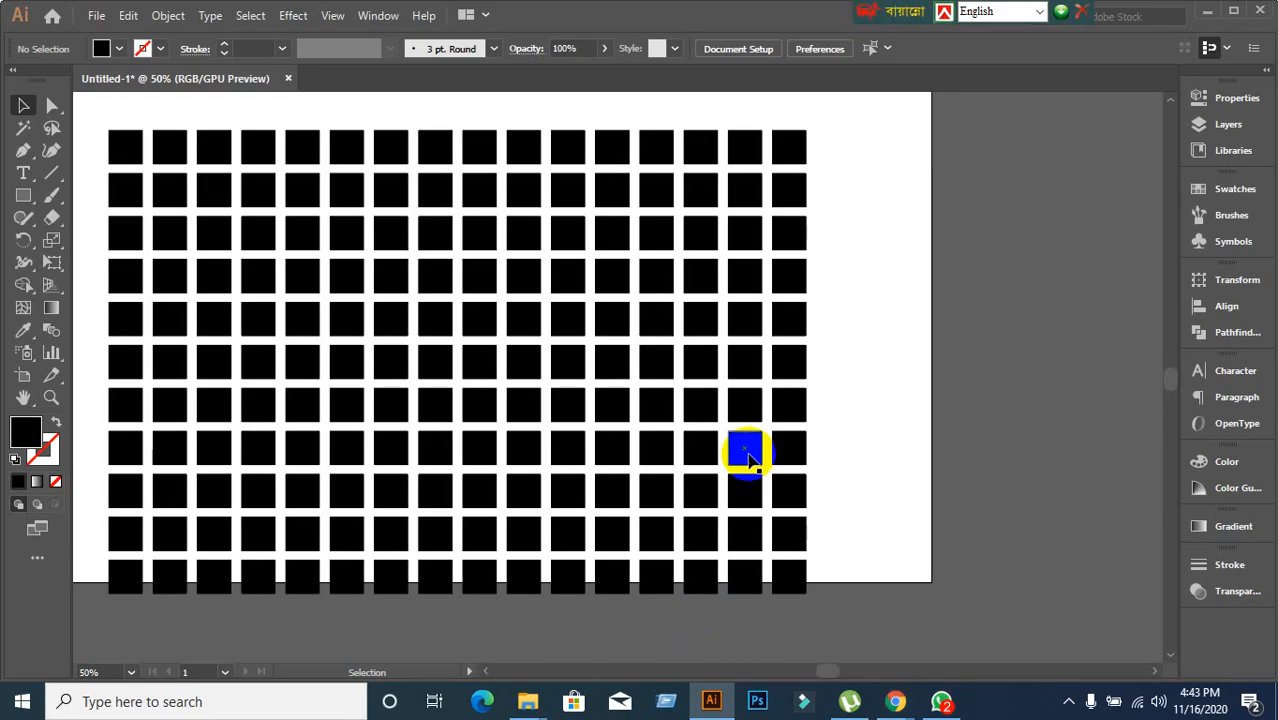
Duplicate the top two squares of the grid's last column to the right and repeat until ten new columns extend past the artboard.
left_click_drag(747, 448, 579, 421)
left_click_drag(584, 142, 645, 220)
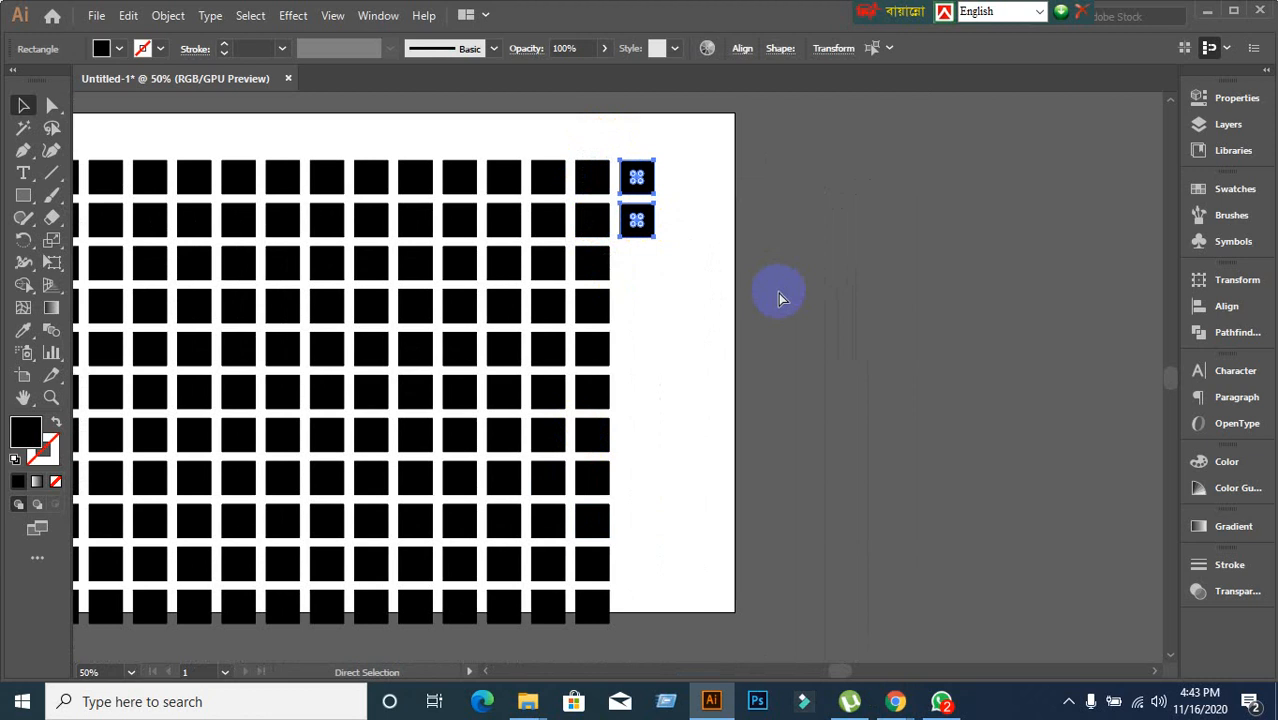
key("ctrl+d")
key("ctrl+d")
key("ctrl+d")
key("ctrl+d")
key("ctrl+d")
key("ctrl+d")
key("ctrl+d")
key("ctrl+d")
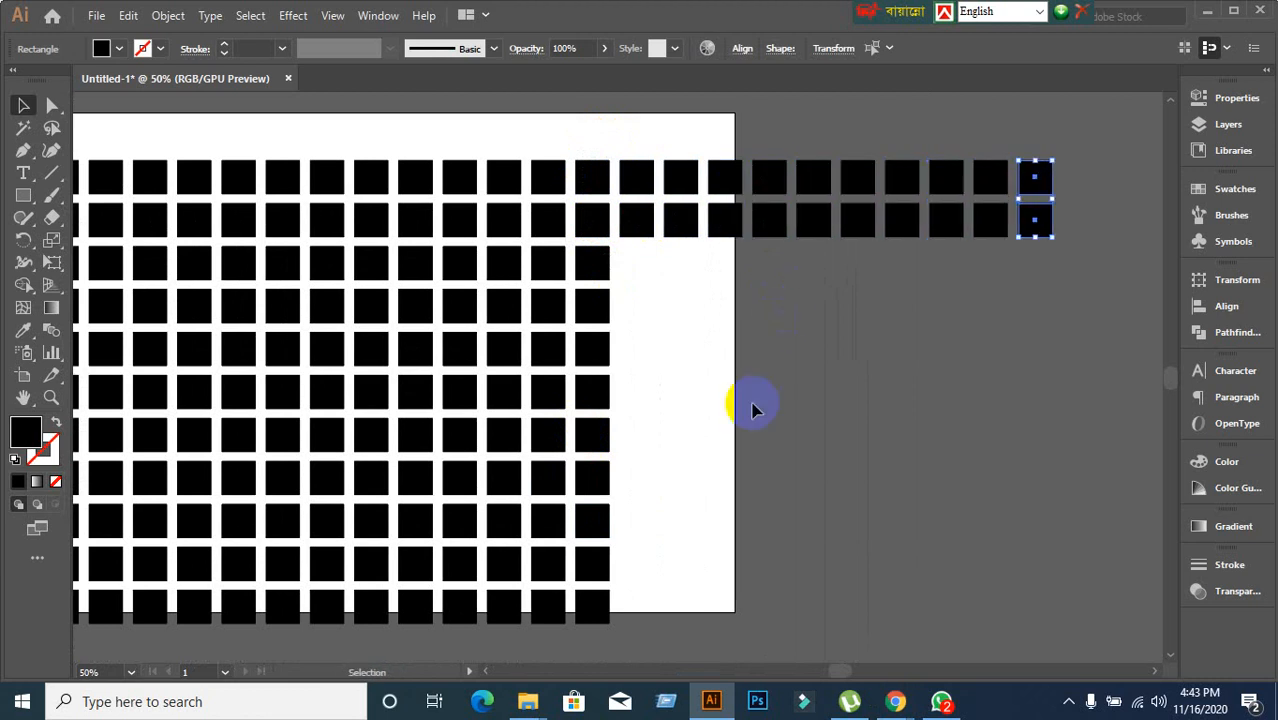
scroll(753, 405, "down", 2)
left_click_drag(427, 363, 465, 434)
left_click(385, 236)
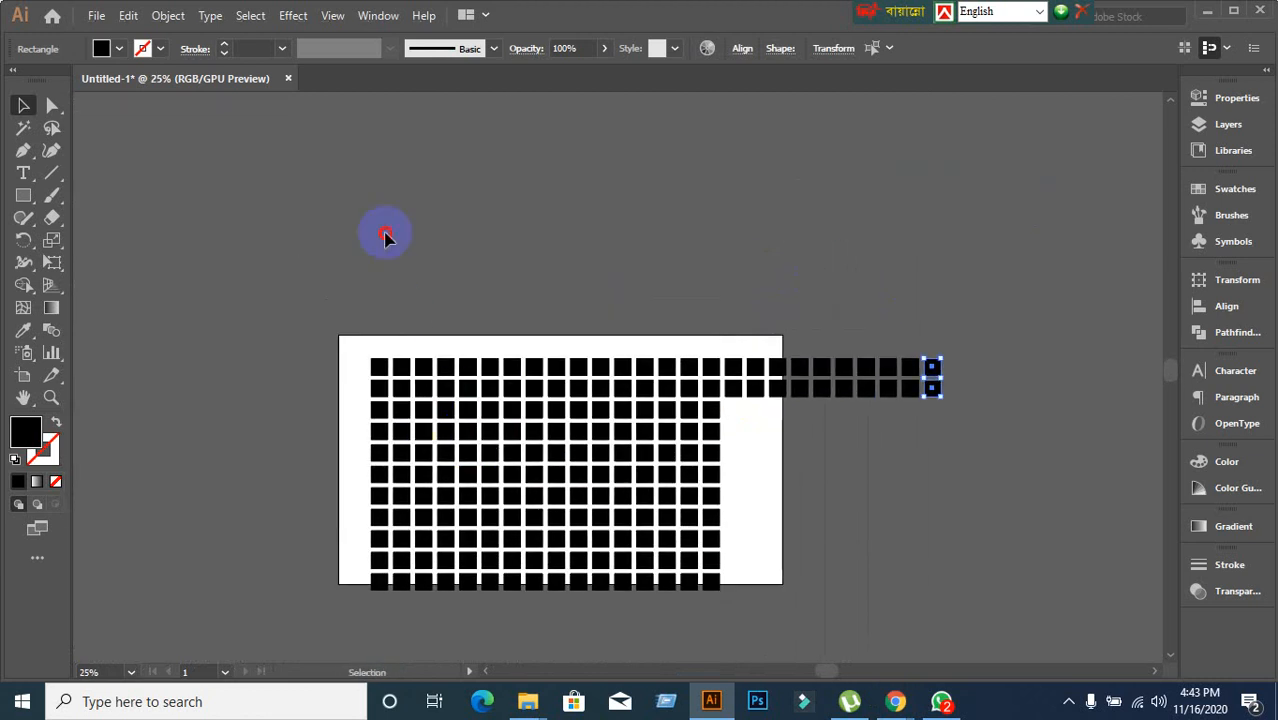
Draw a small circle on the empty canvas above the artboard with the Ellipse tool and fill it with red.
scroll(298, 245, "up", 1)
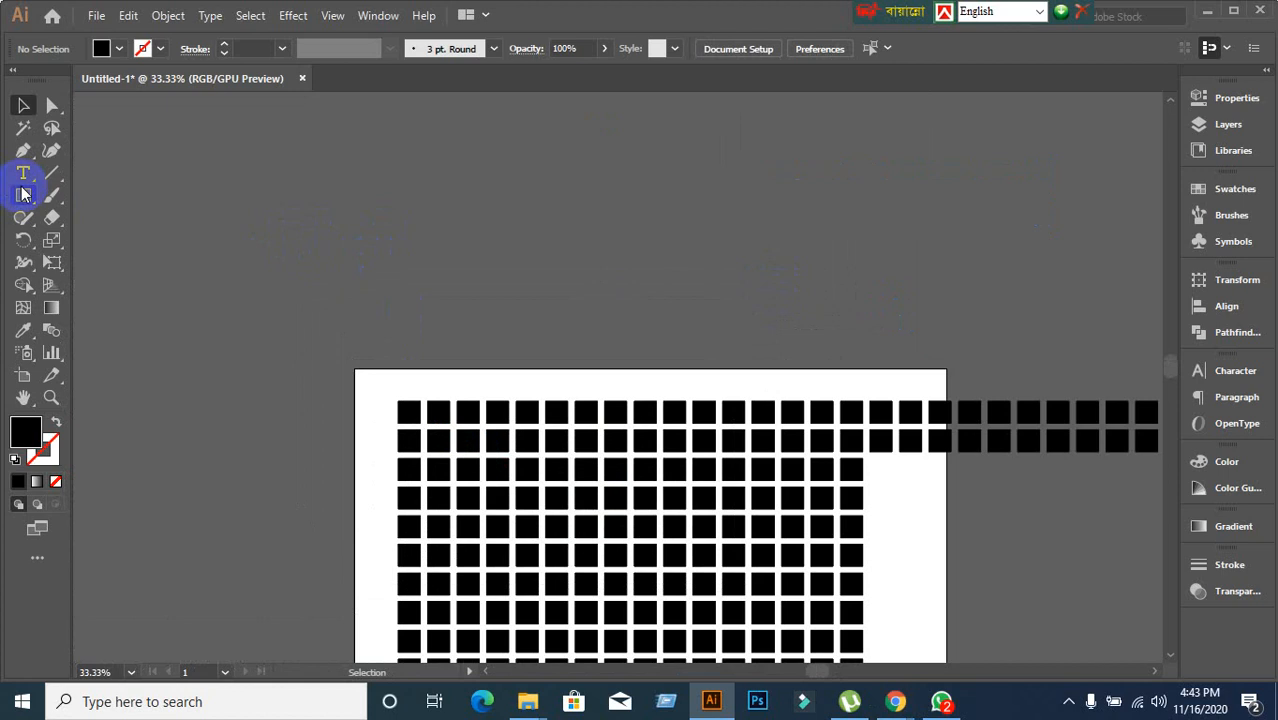
left_click_drag(24, 194, 86, 242)
scroll(448, 270, "down", 2)
scroll(441, 320, "up", 1)
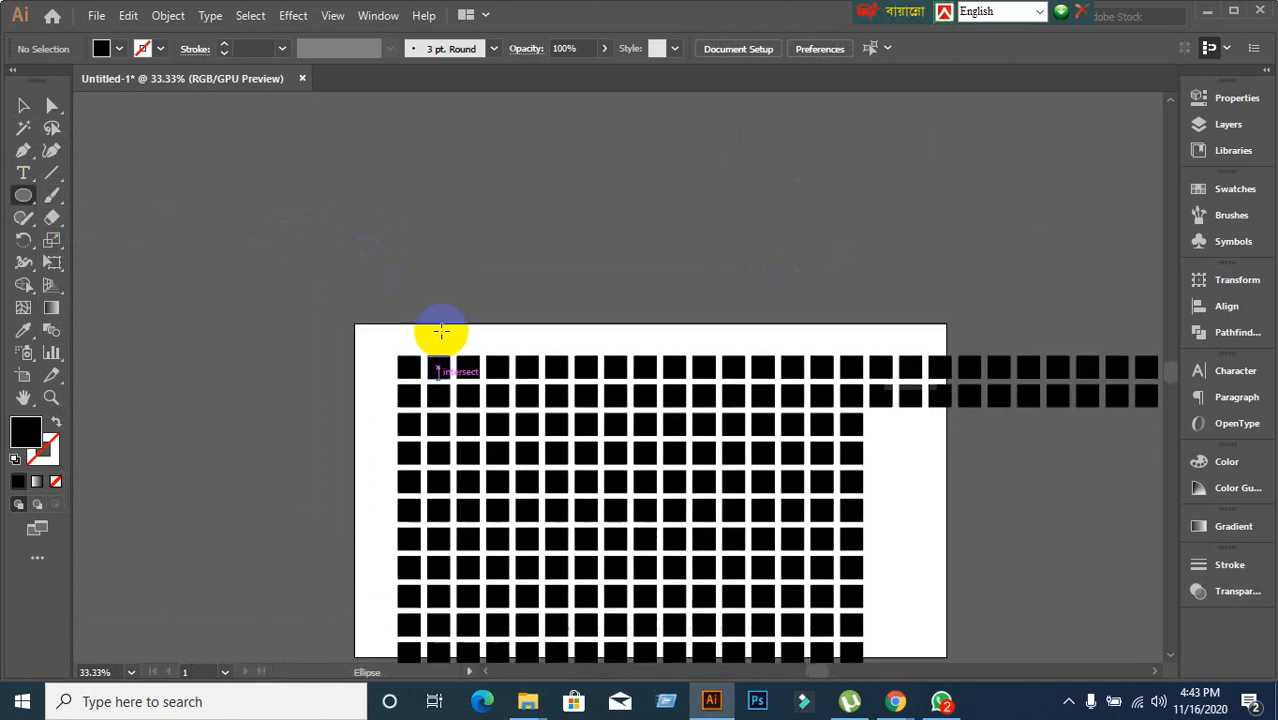
scroll(441, 331, "up", 1)
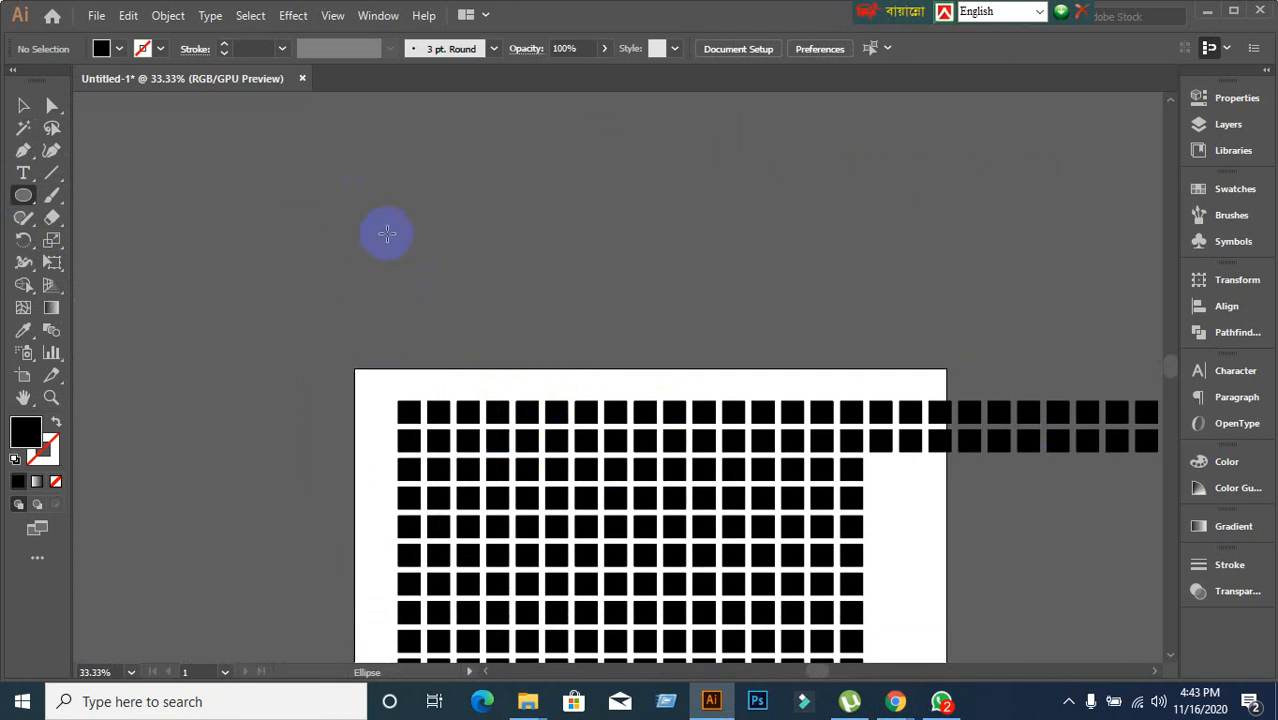
scroll(387, 233, "up", 4)
left_click_drag(271, 167, 302, 197)
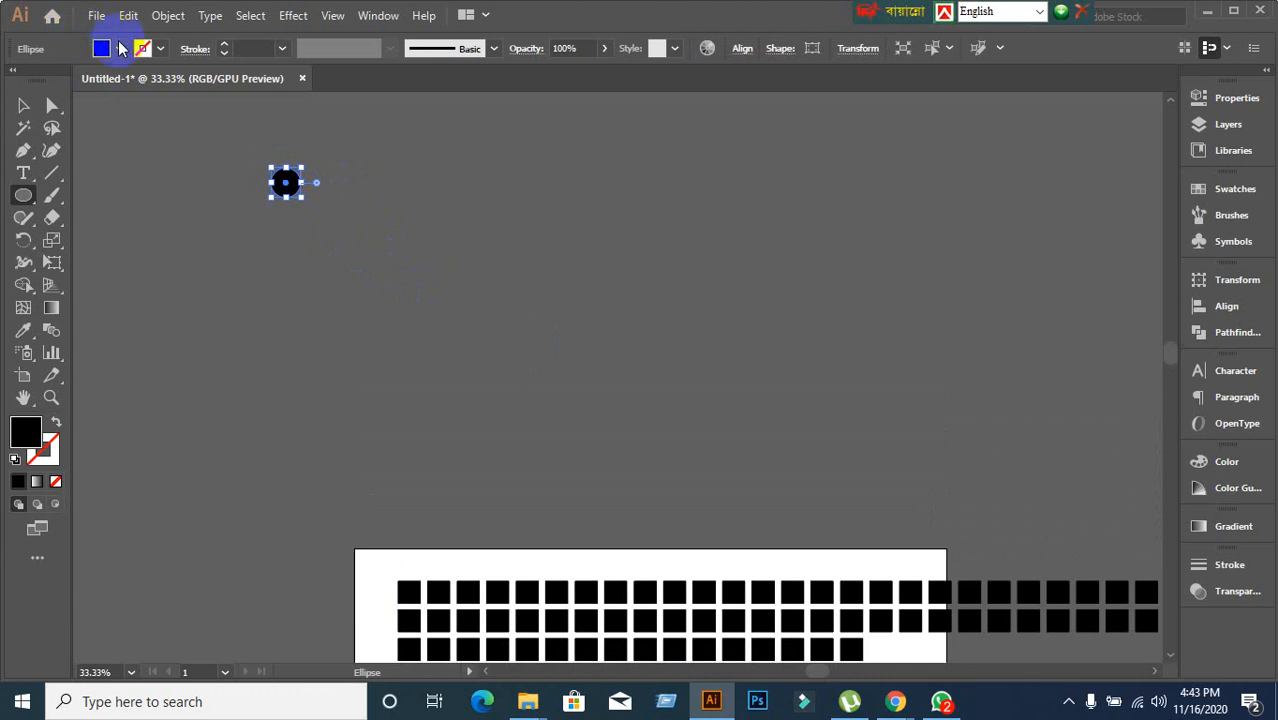
left_click(117, 48)
left_click(65, 83)
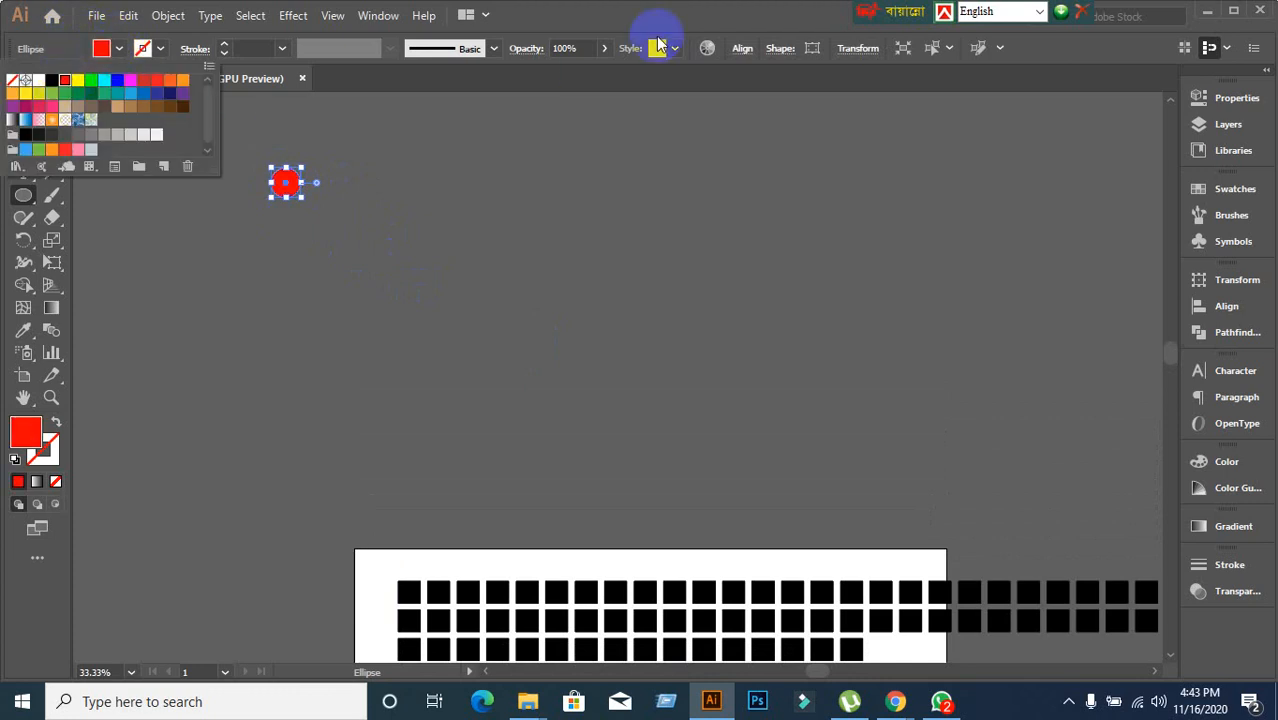
Duplicate the red circle diagonally down to the right and repeat the transformation to form a slanted line of ten circles.
left_click(23, 105)
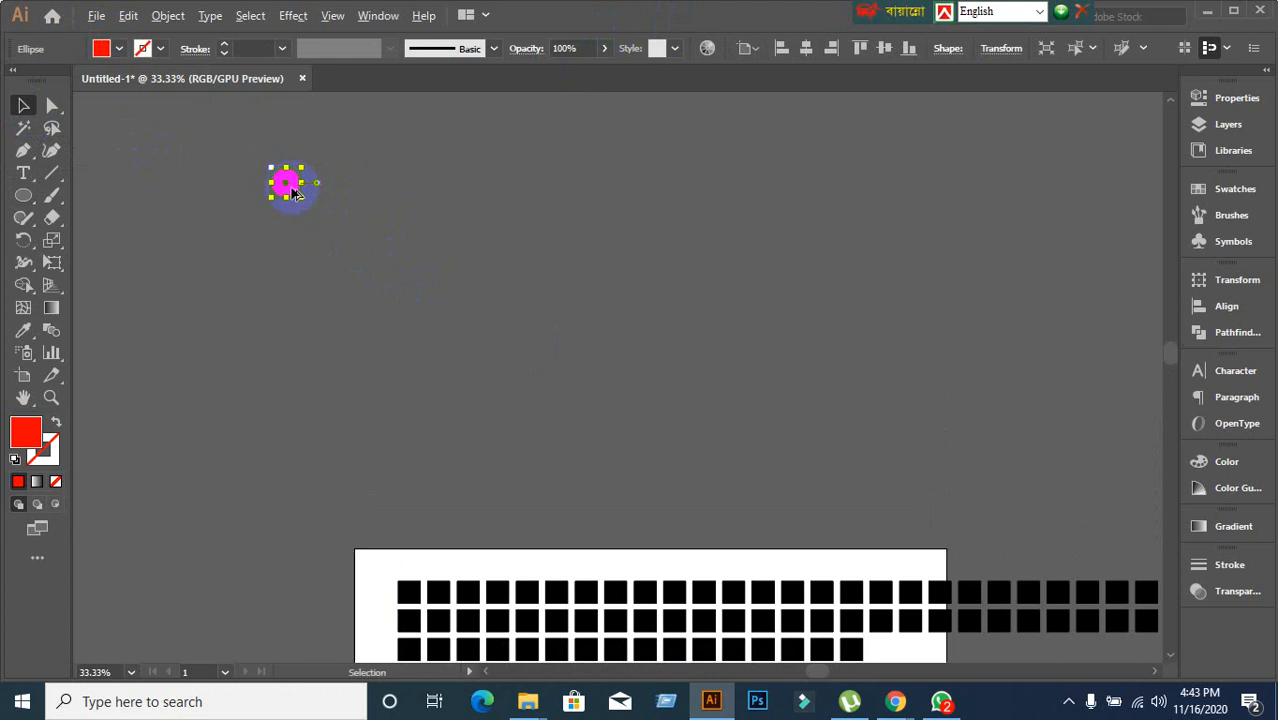
left_click_drag(291, 193, 311, 219)
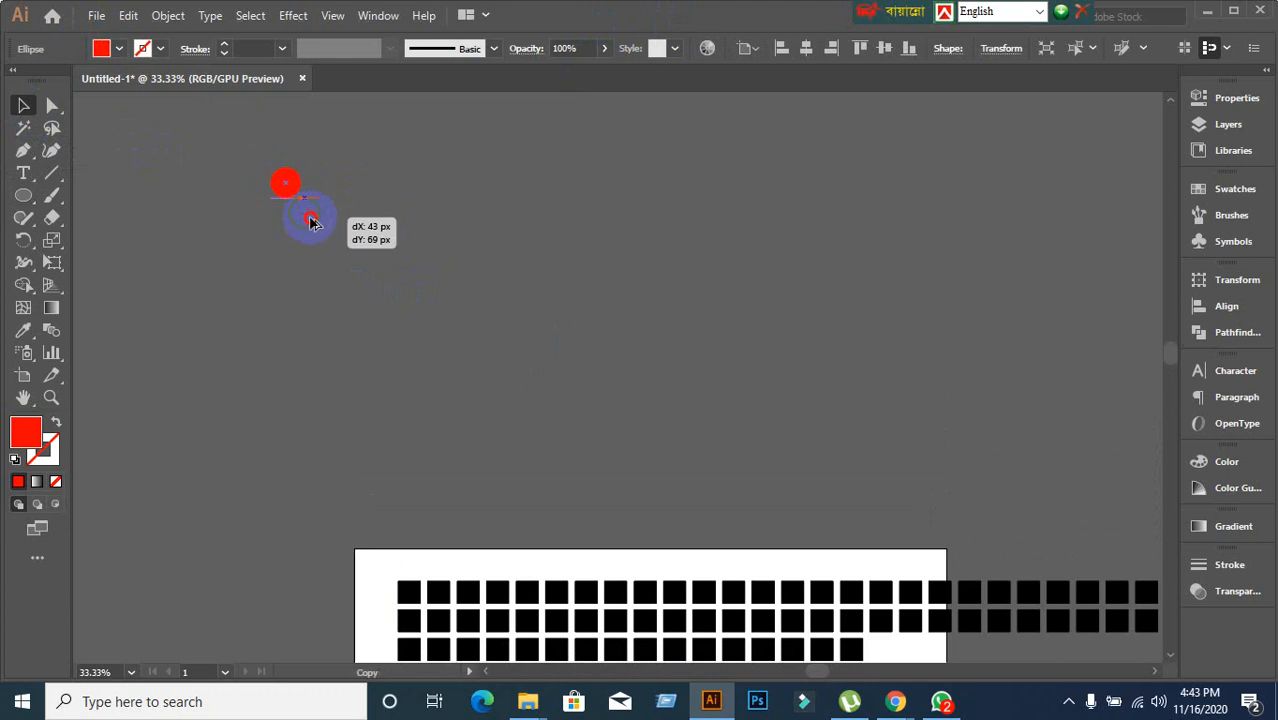
left_click_drag(311, 222, 311, 222)
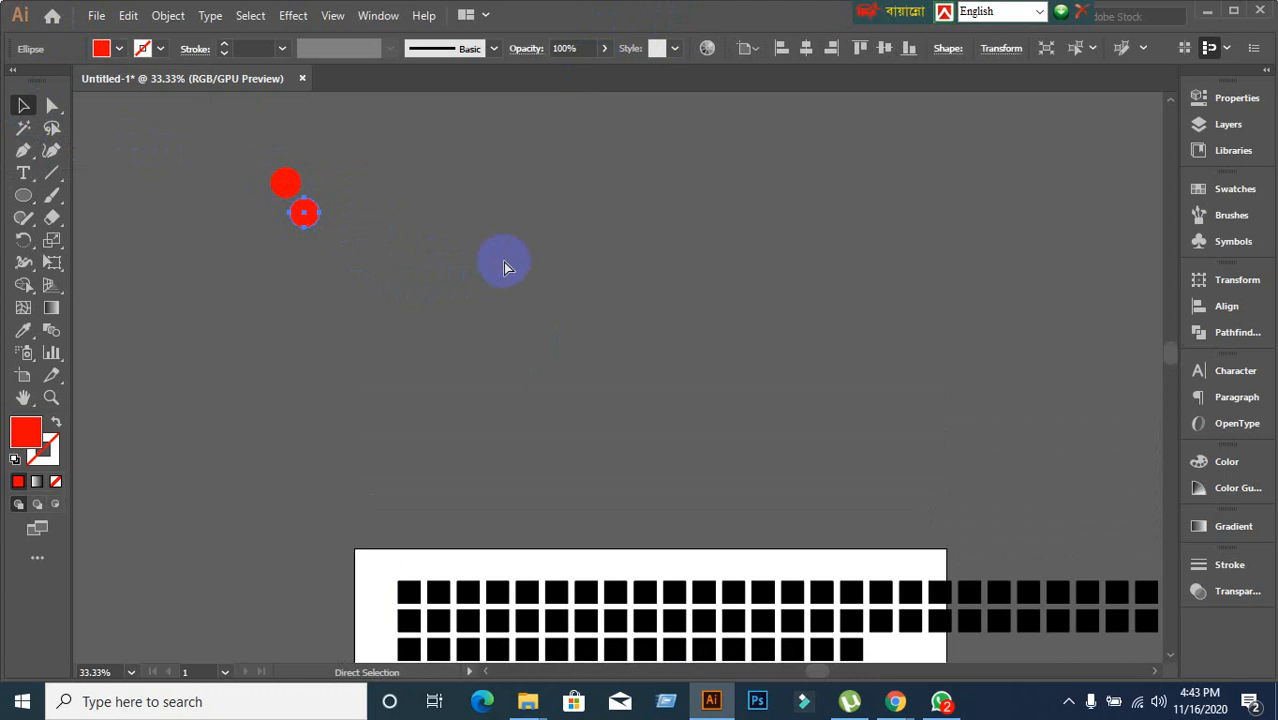
key("ctrl+d")
key("ctrl+d")
key("ctrl+d")
key("ctrl+d")
key("ctrl+d")
key("ctrl+d")
key("ctrl+d")
key("ctrl+d")
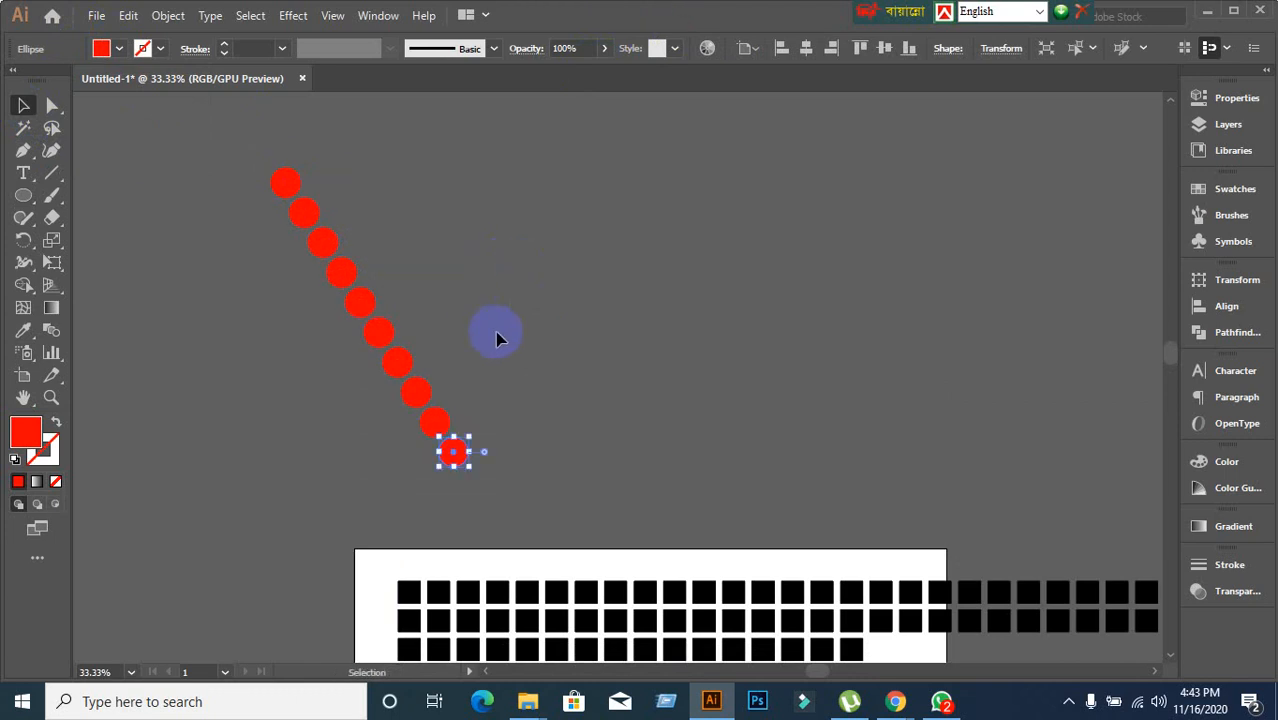
left_click(523, 478)
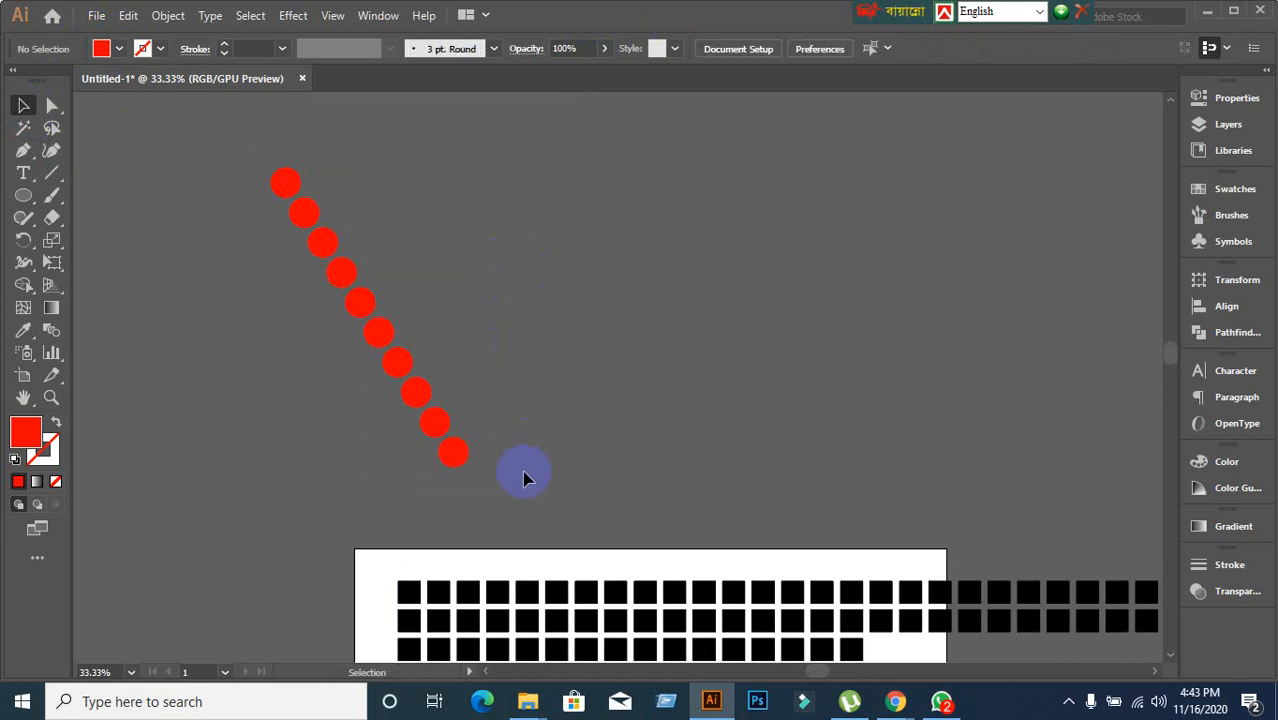
Duplicate the line's lowest circle diagonally up to the right and repeat until five new circles form a rising stroke.
left_click(458, 454)
left_click_drag(458, 454, 504, 422)
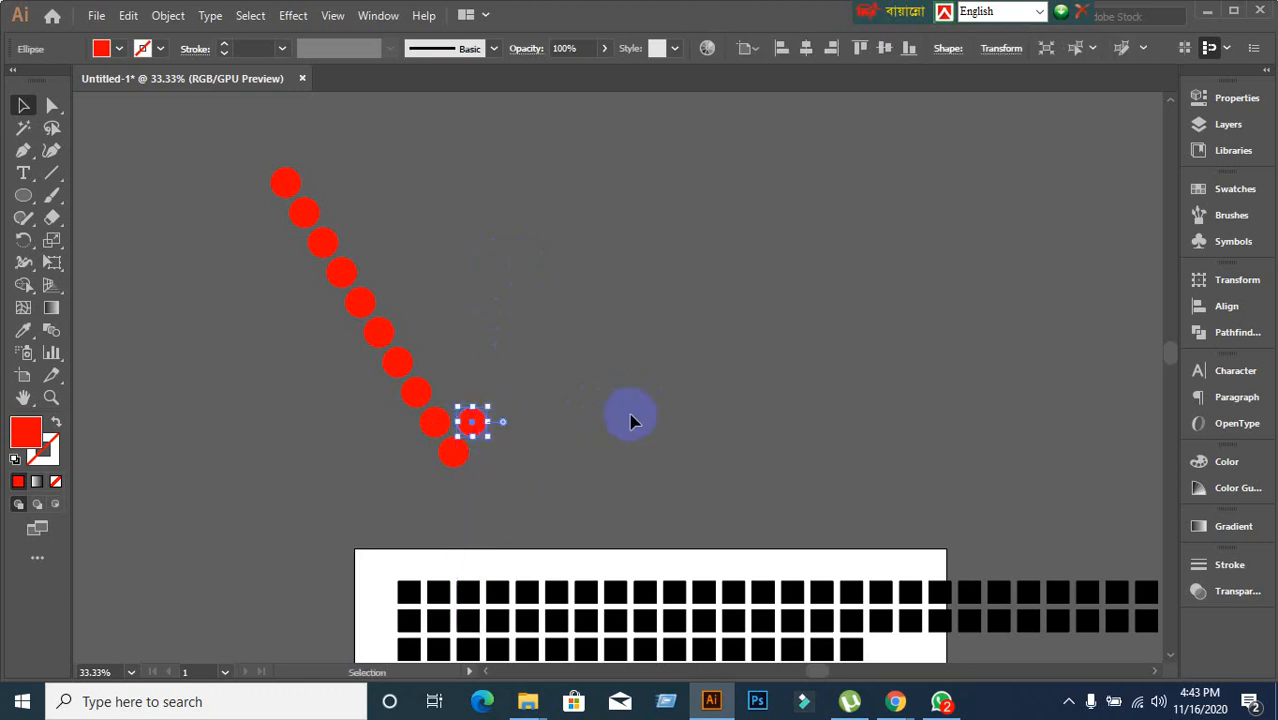
key("ctrl+d")
key("ctrl+d")
key("ctrl+d")
key("ctrl+d")
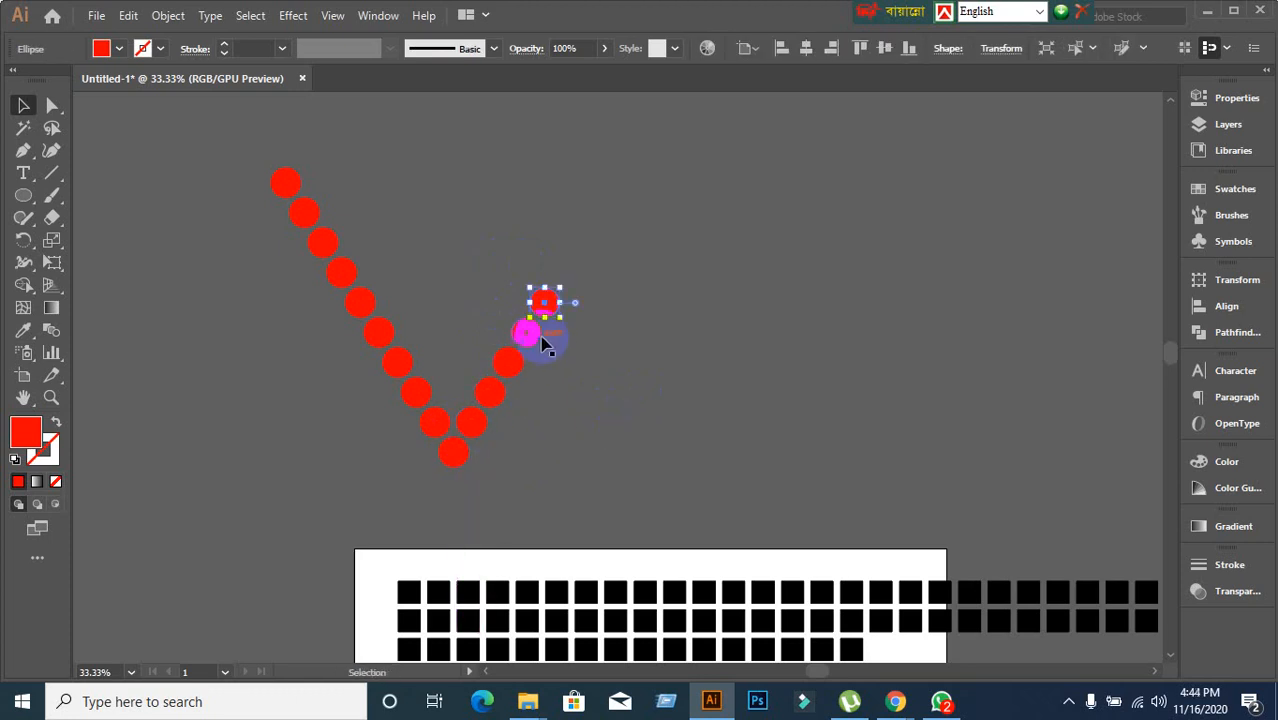
Duplicate the rising stroke's top circle diagonally down to the right and repeat until five new circles descend.
left_click_drag(548, 313, 577, 339)
key("ctrl+d")
key("ctrl+d")
key("ctrl+d")
key("ctrl+d")
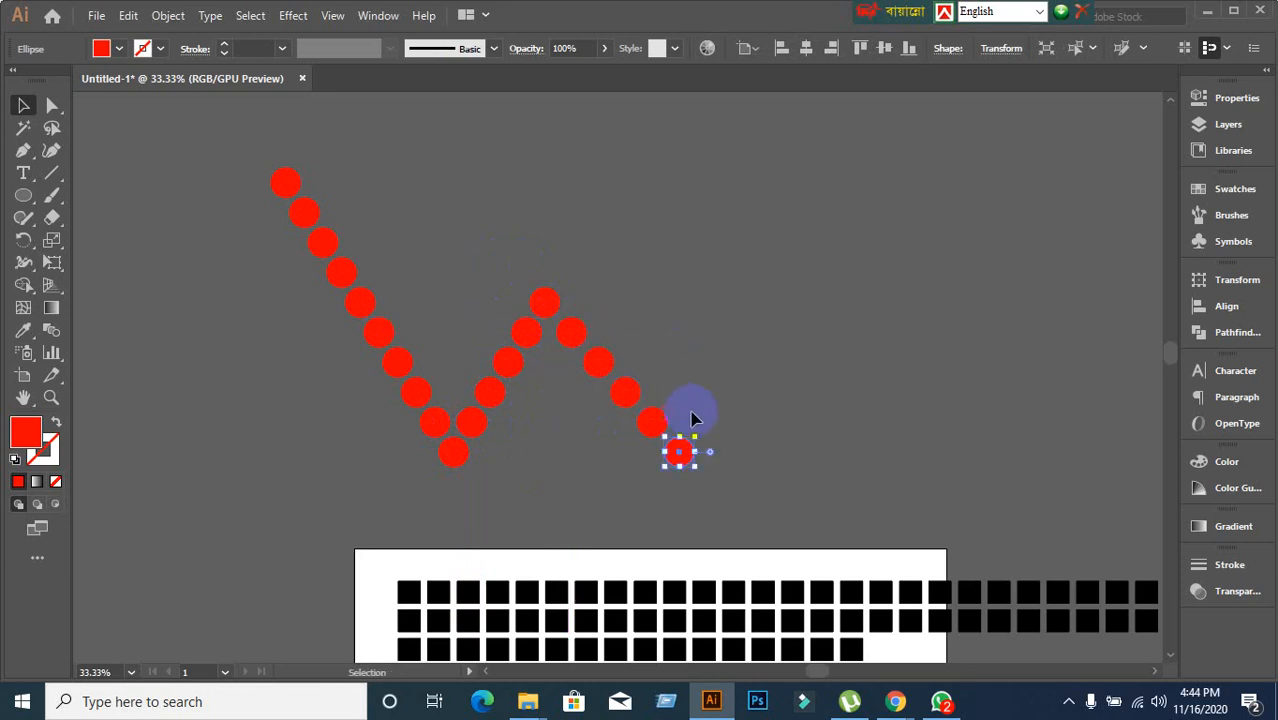
Duplicate the last low circle diagonally up to the right and repeat for ten new circles, completing a W shape.
left_click_drag(679, 450, 704, 423)
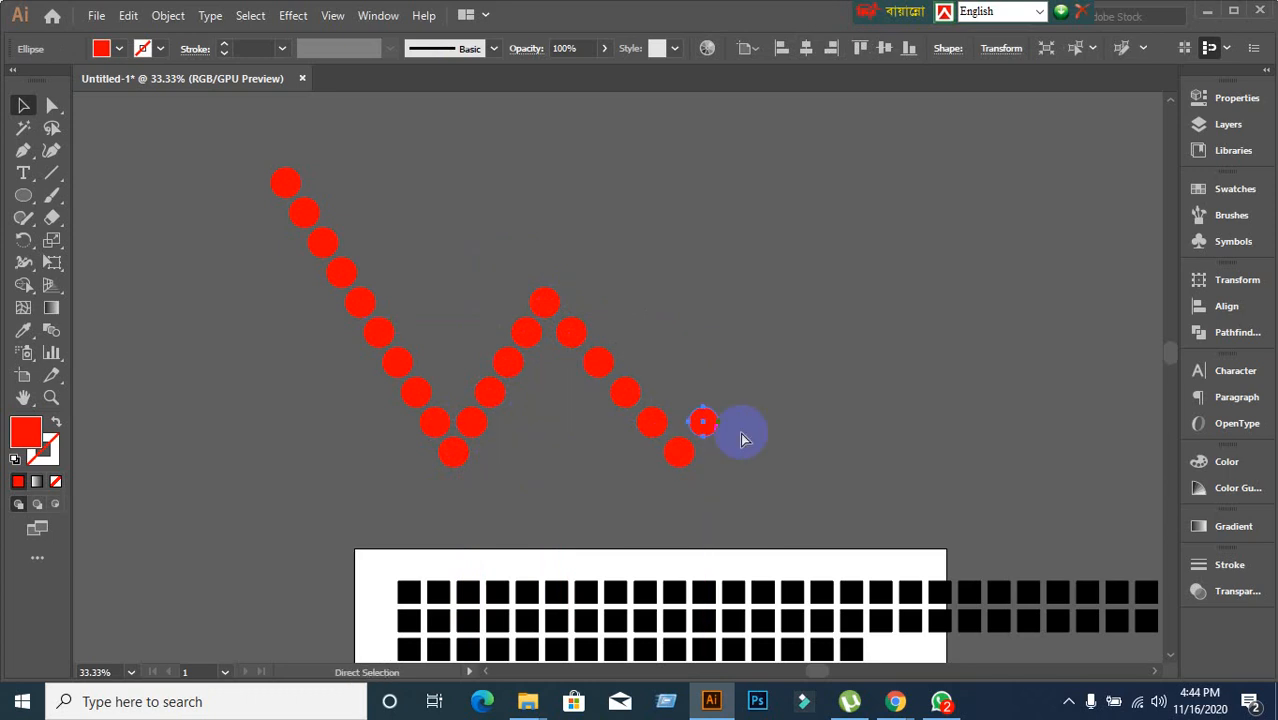
key("ctrl+d")
key("ctrl+d")
key("ctrl+d")
key("ctrl+d")
key("ctrl+d")
key("ctrl+d")
key("ctrl+d")
key("ctrl+d")
key("ctrl+d")
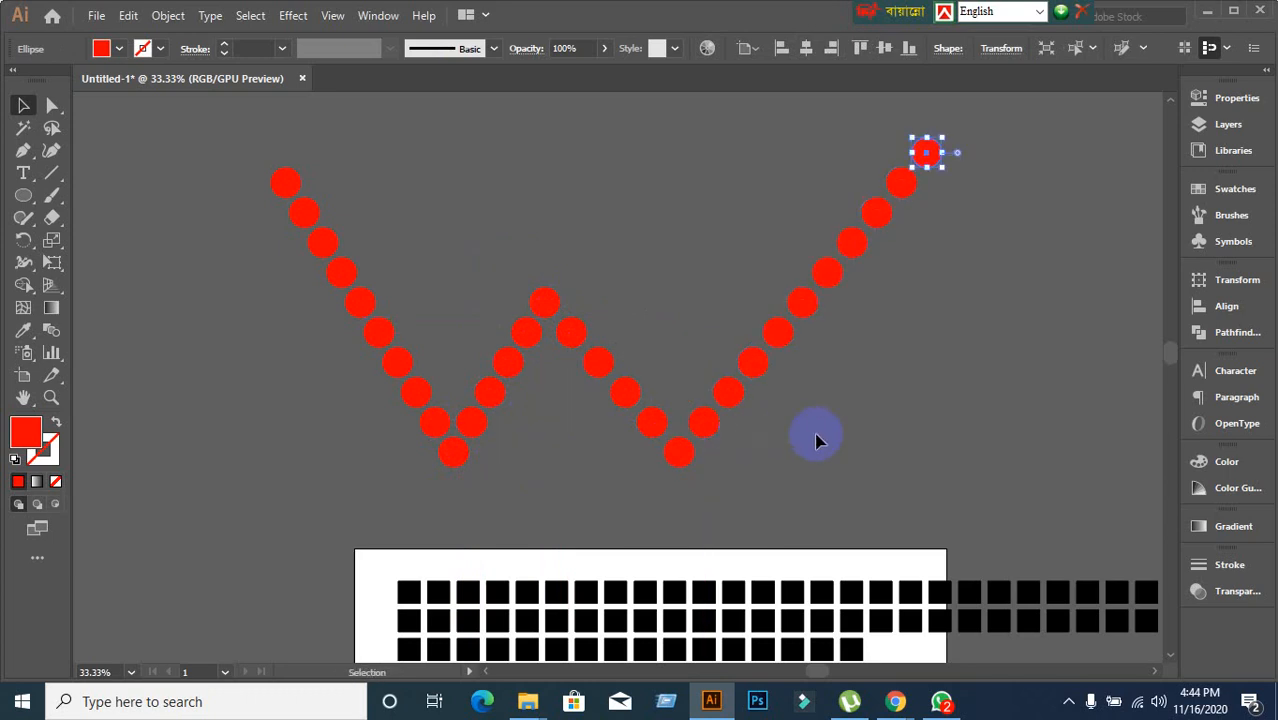
left_click(816, 441)
Move the upper nine circles of the W's first slanted stroke away to the left of the remaining circles.
left_click_drag(568, 431, 630, 405)
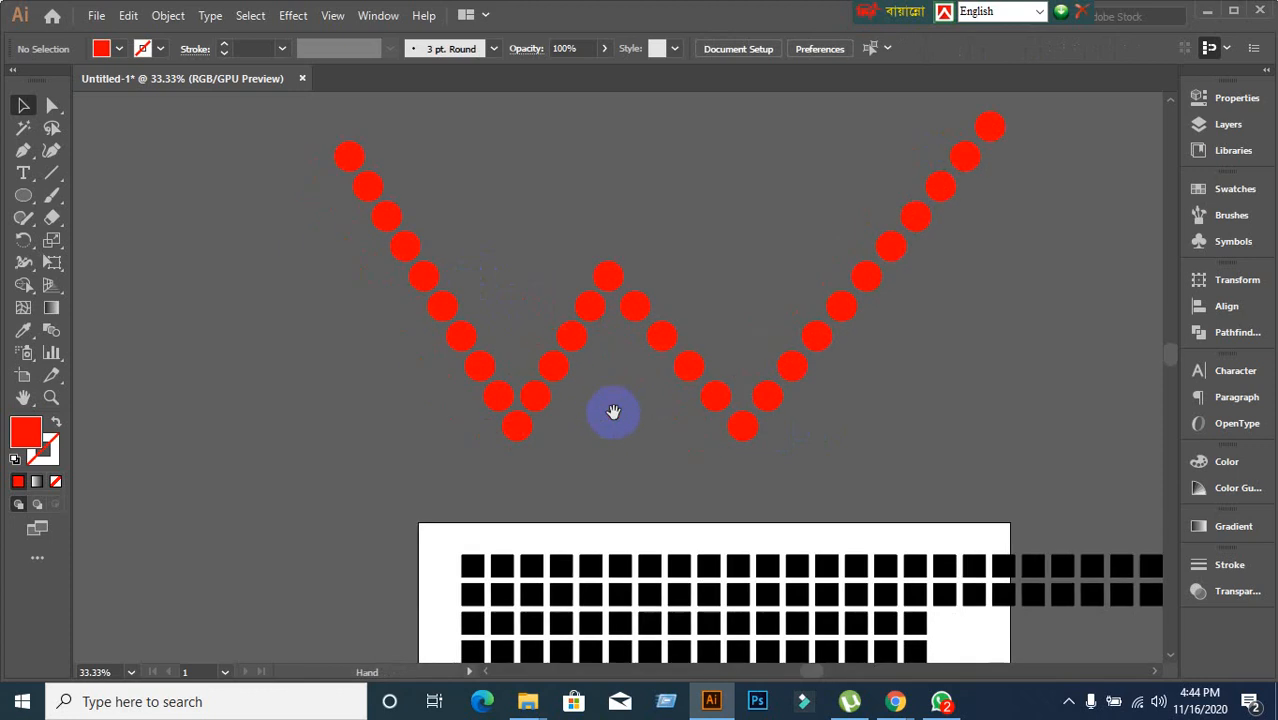
left_click(502, 395)
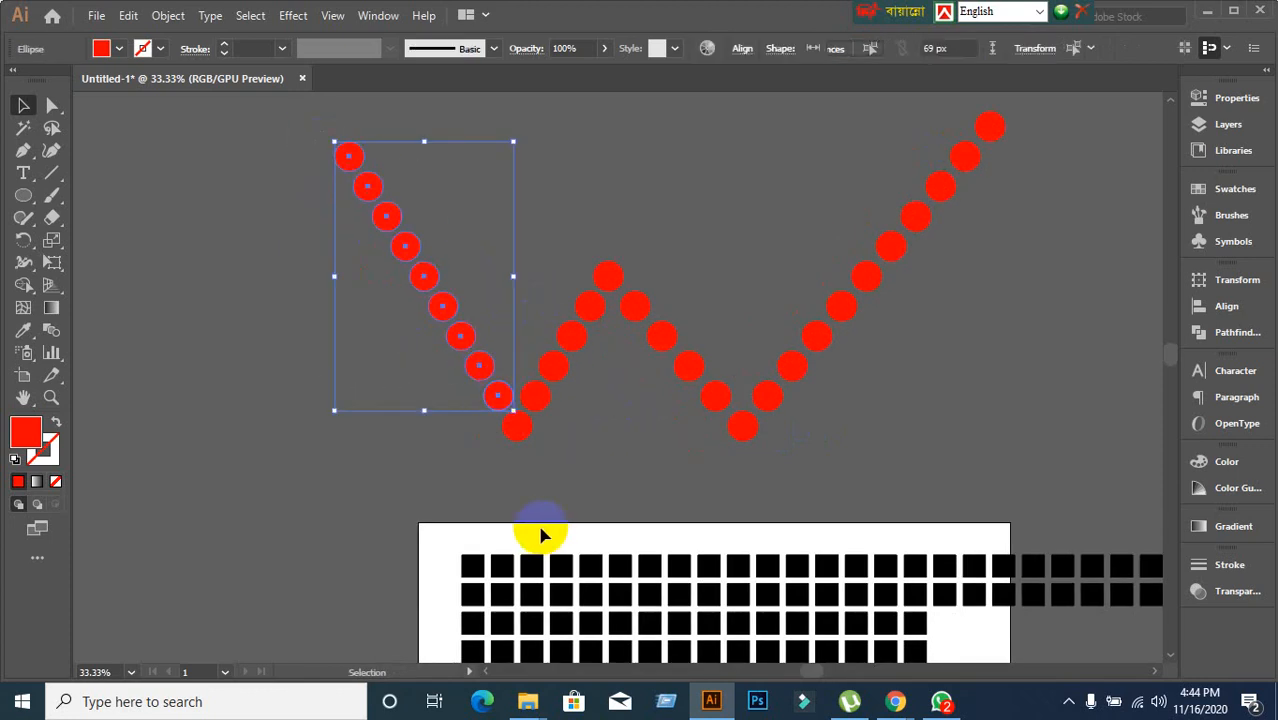
left_click_drag(510, 390, 422, 404)
left_click_drag(570, 463, 830, 456)
left_click(290, 141)
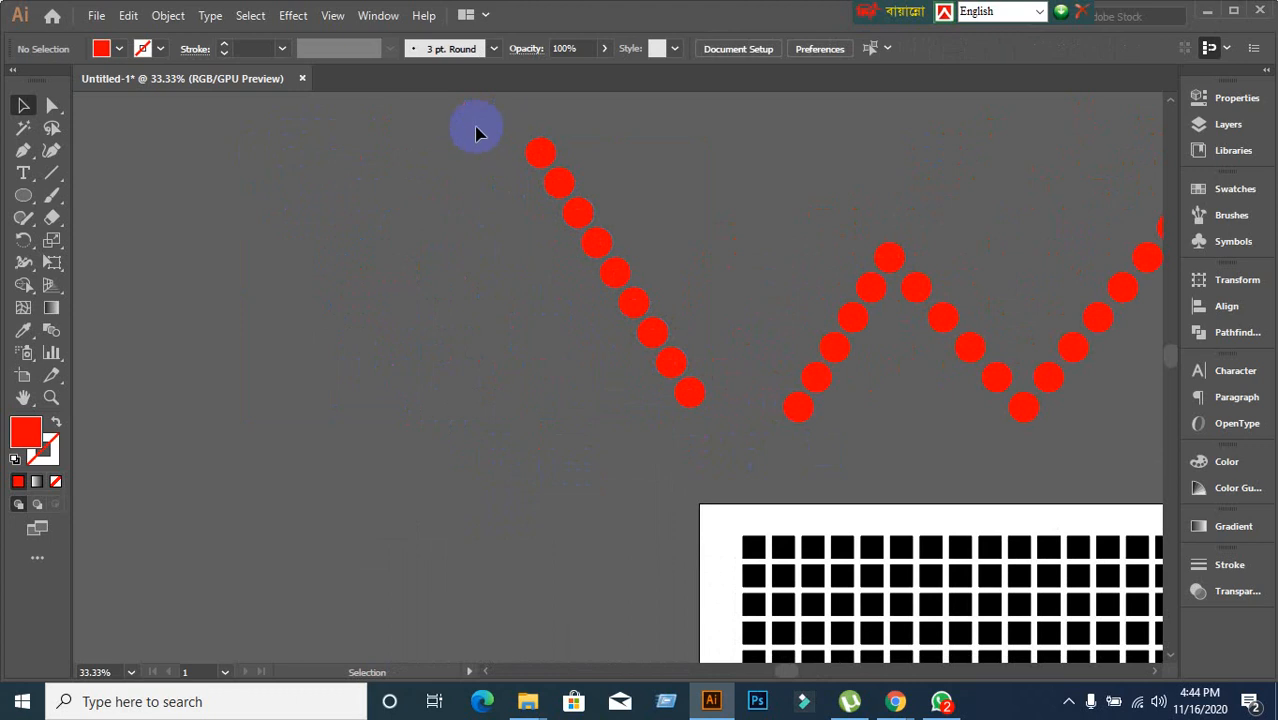
Duplicate the separated nine-circle line diagonally down to the left and repeat until 13 parallel lines form a rhombus.
left_click(690, 394)
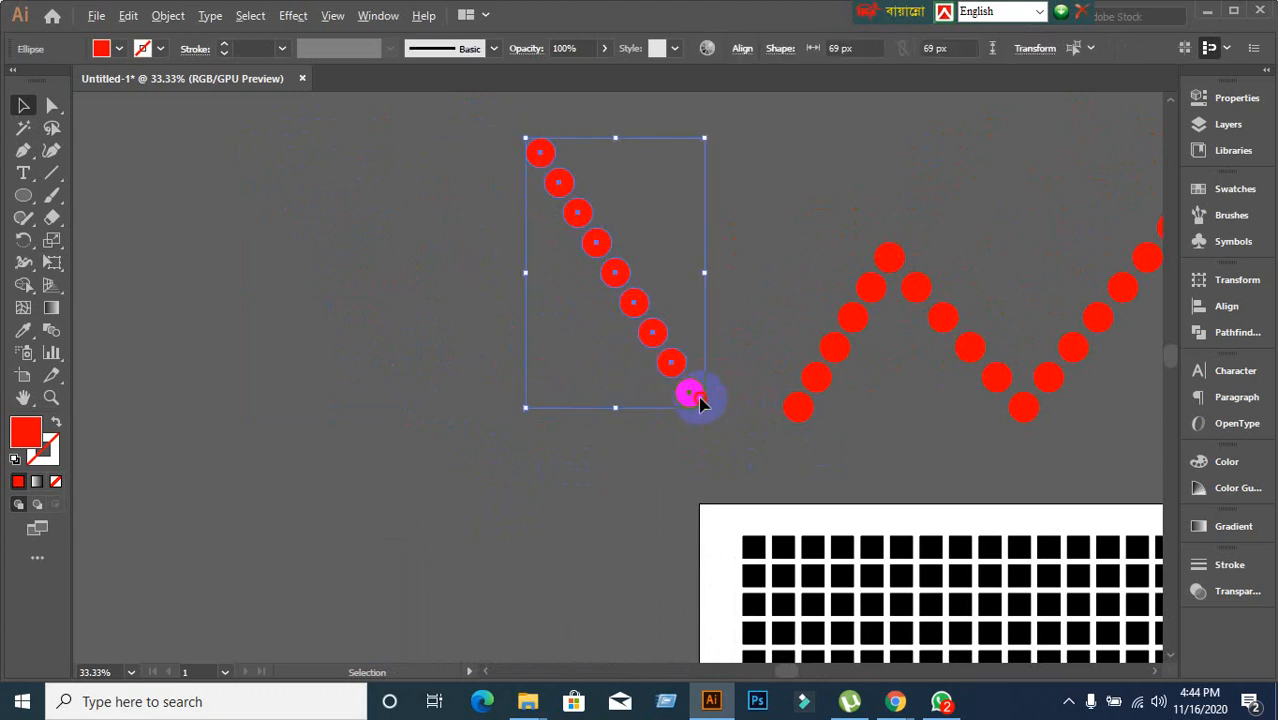
left_click_drag(699, 401, 666, 425)
key("ctrl+z")
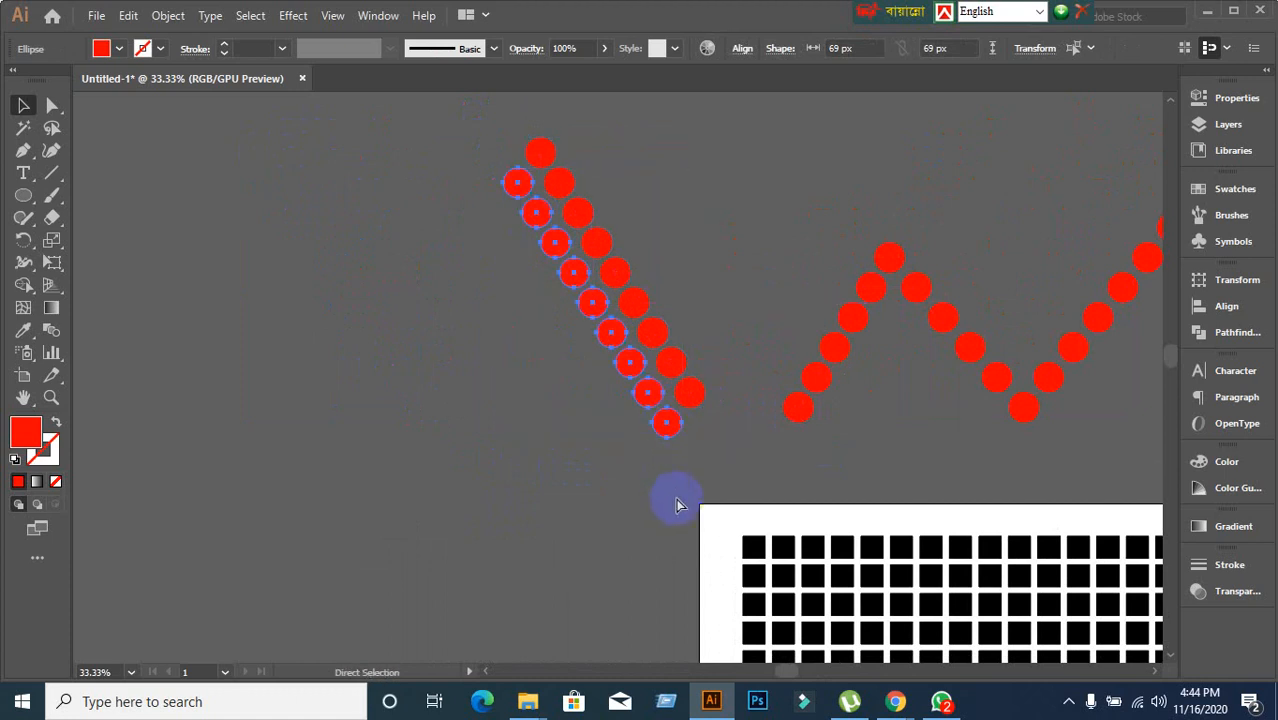
key("ctrl+d")
key("ctrl+d")
key("ctrl+d")
key("ctrl+d")
key("ctrl+d")
key("ctrl+d")
key("ctrl+d")
key("ctrl+d")
key("ctrl+d")
key("ctrl+d")
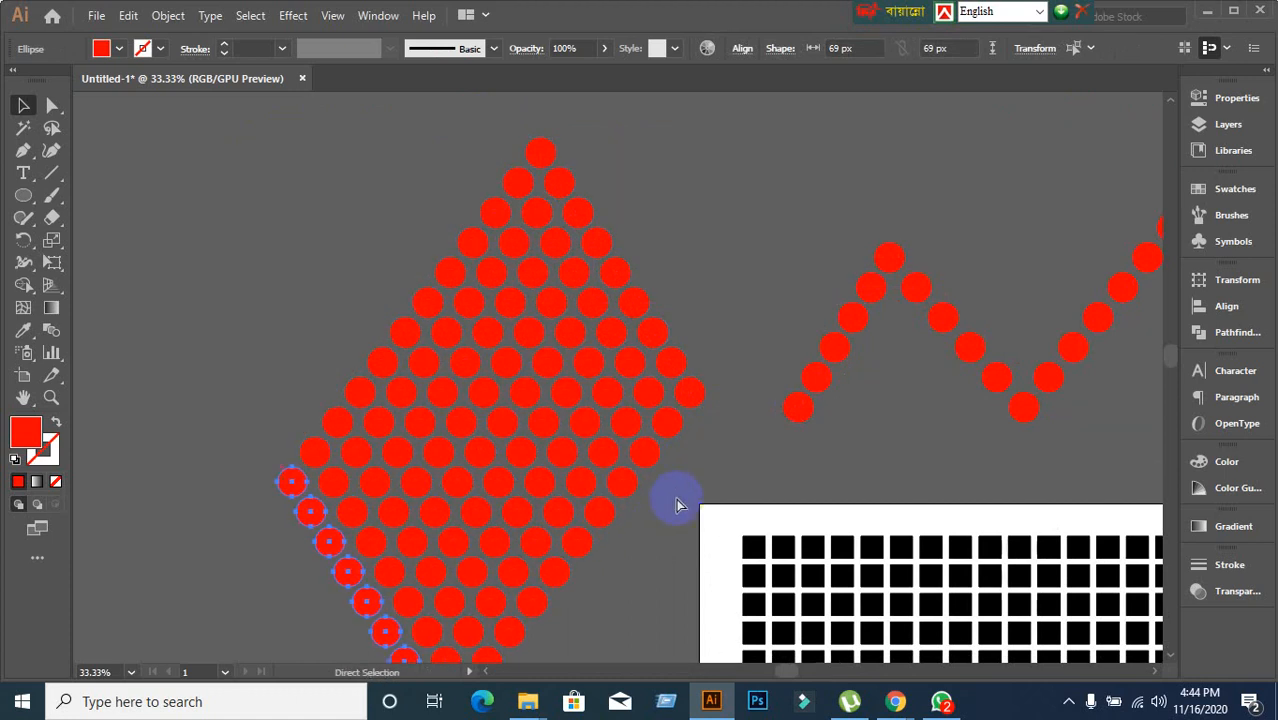
key("ctrl+d")
key("ctrl+minus")
left_click(182, 360)
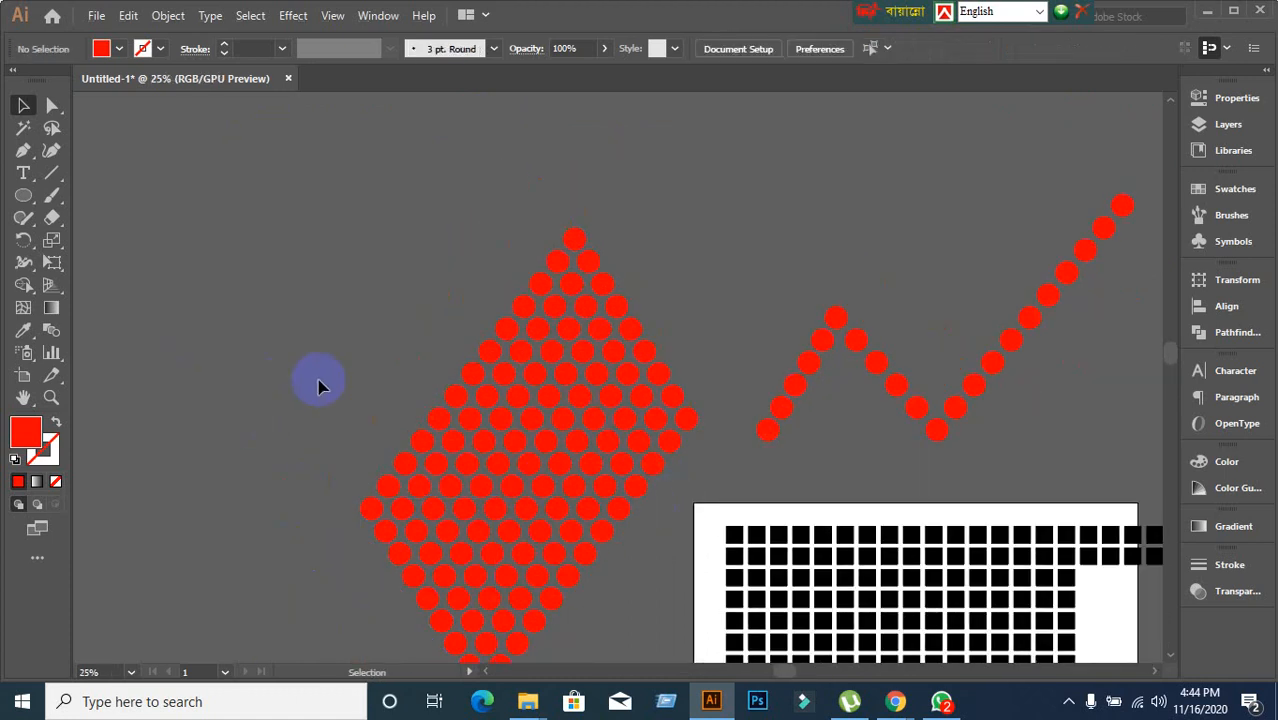
scroll(321, 382, "down", 1)
left_click_drag(599, 534, 585, 449)
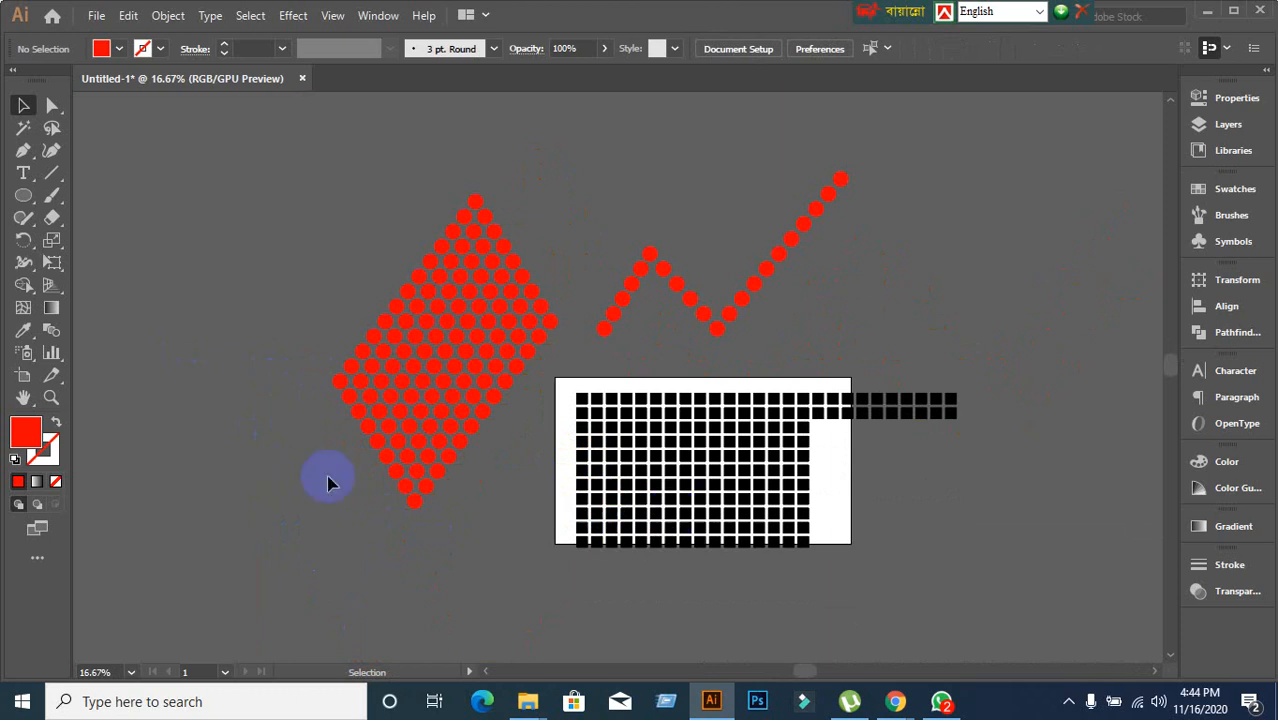
left_click(434, 475)
left_click(450, 549)
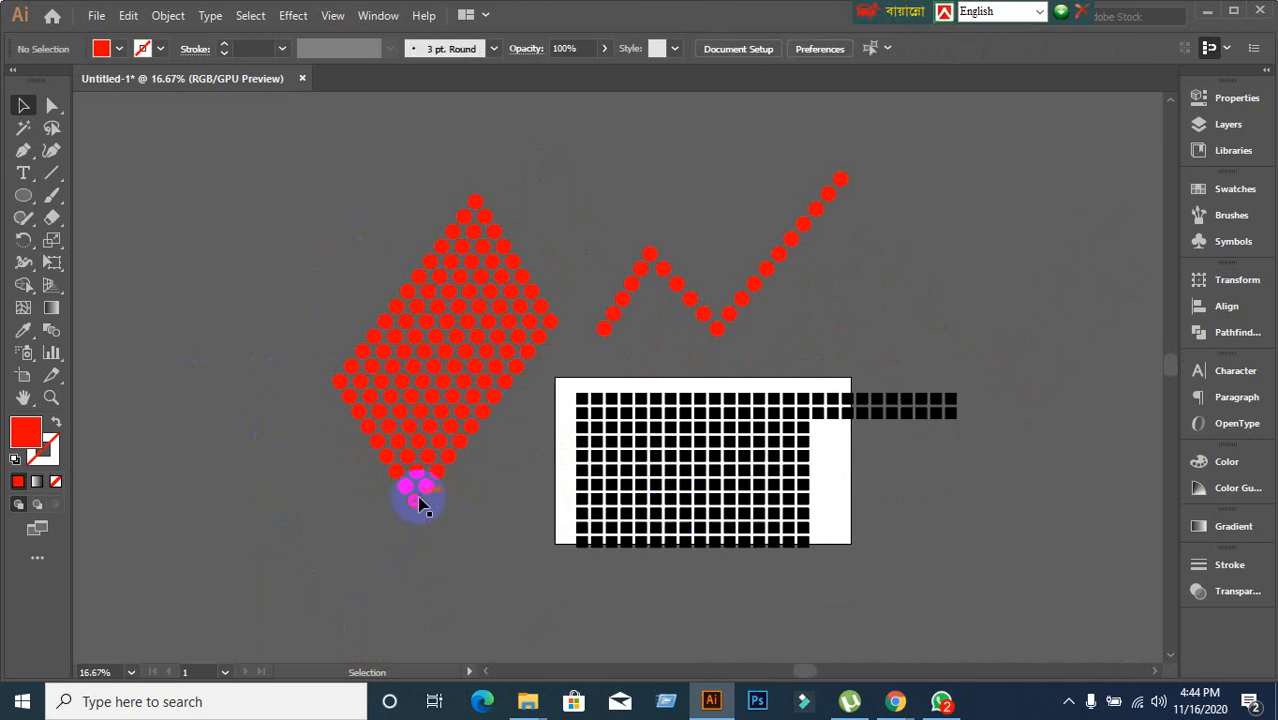
left_click(416, 498)
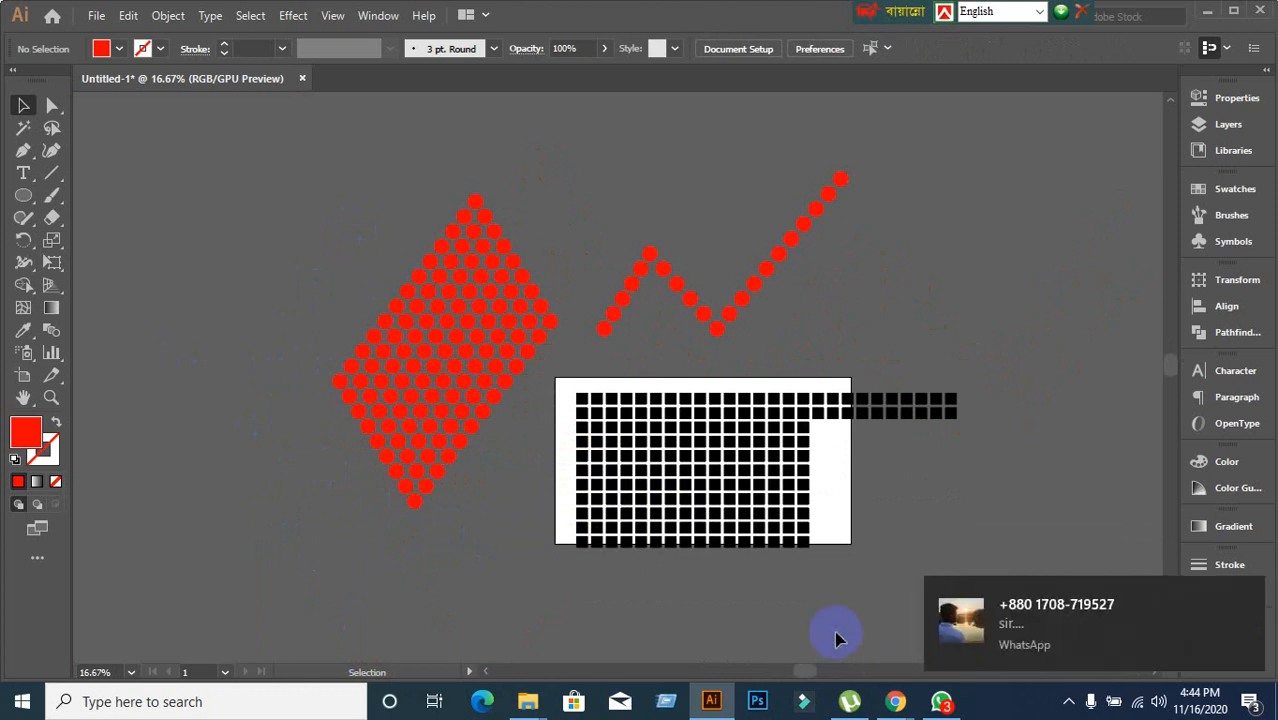
scroll(782, 640, "up", 1)
left_click_drag(762, 593, 694, 643)
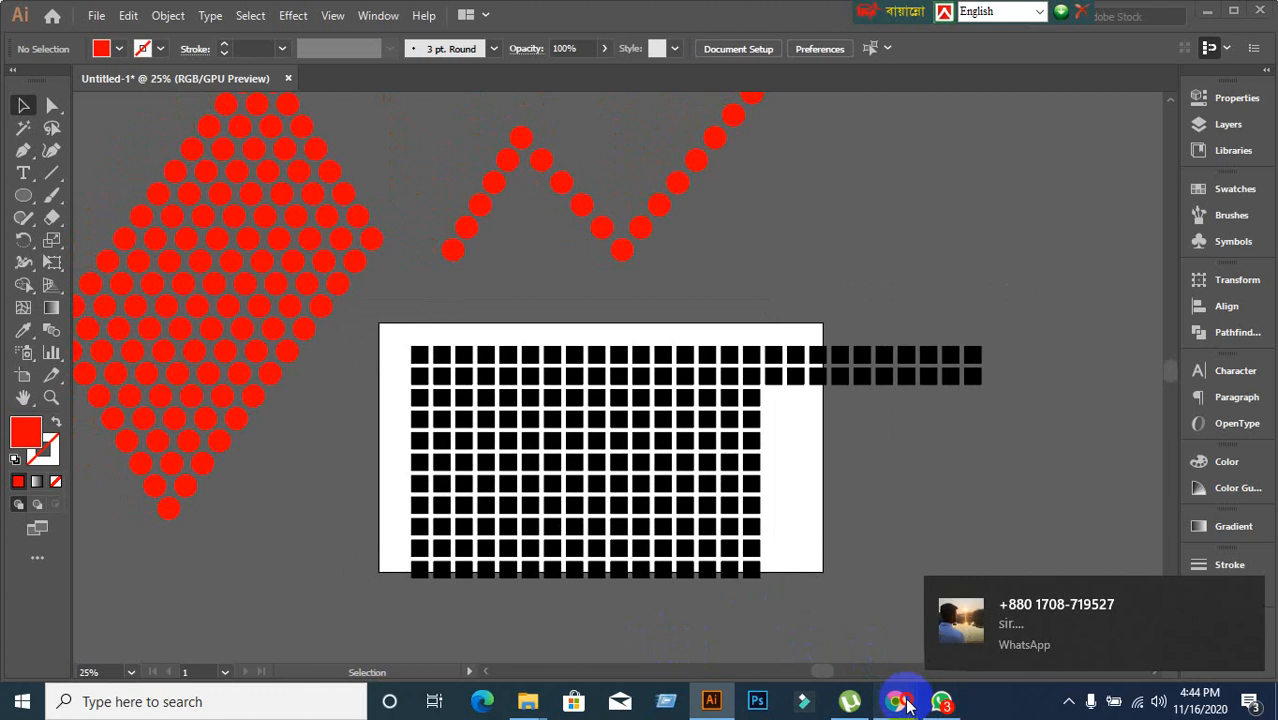
Switch to the Google Meet call to check it and return to Illustrator.
mouse_move(895, 700)
left_click(758, 610)
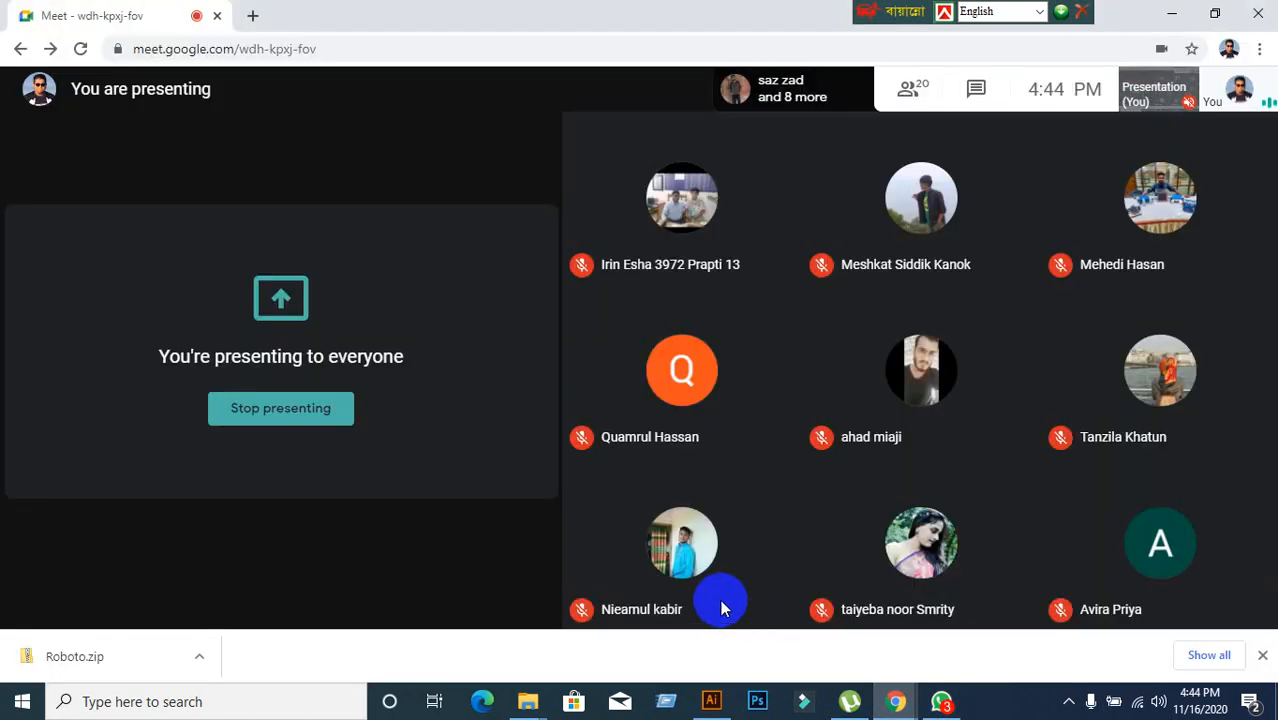
left_click(711, 701)
Draw a red square on the empty canvas below the artboard with the Rectangle tool.
scroll(648, 605, "up", 2)
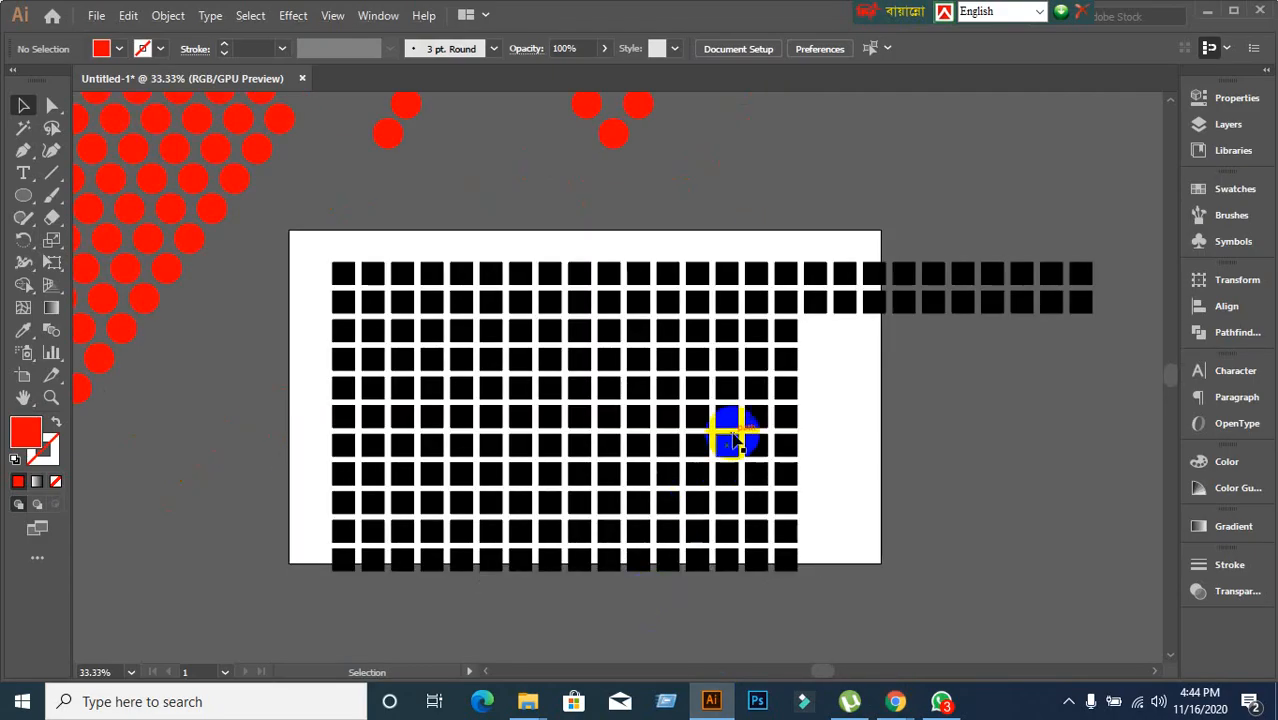
left_click_drag(727, 423, 662, 228)
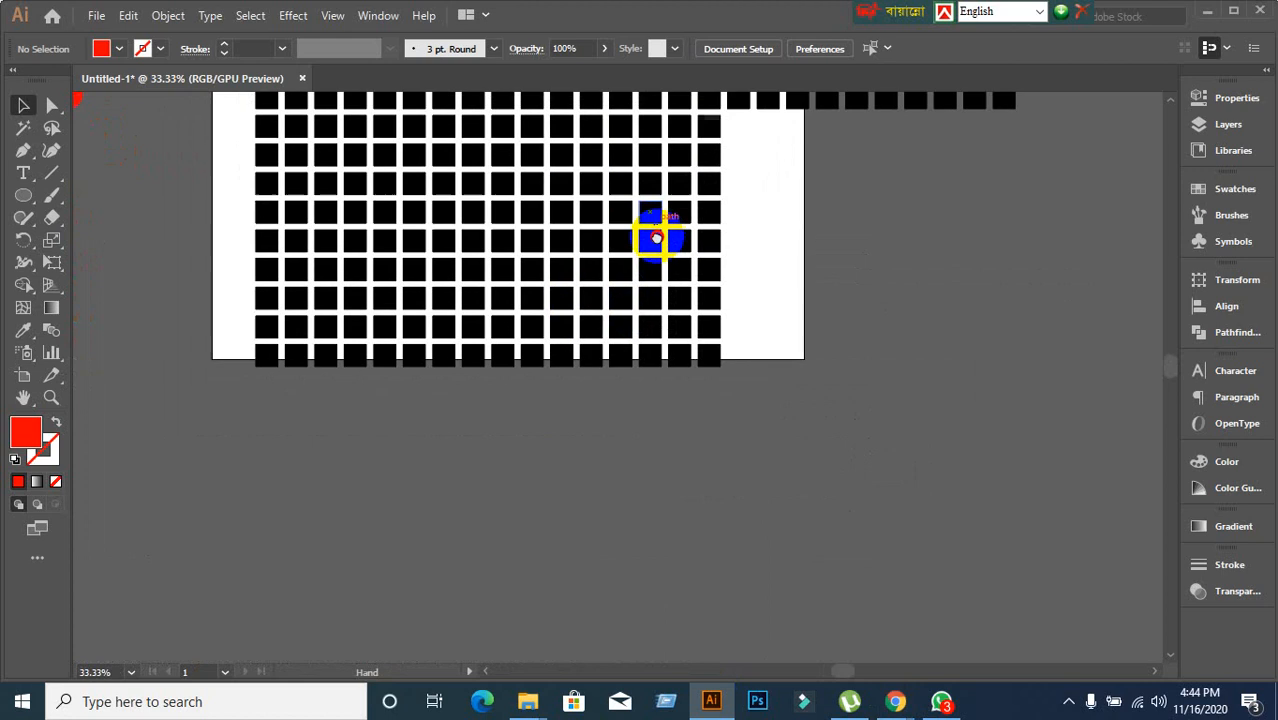
left_click_drag(528, 556, 641, 474)
left_click_drag(23, 196, 84, 196)
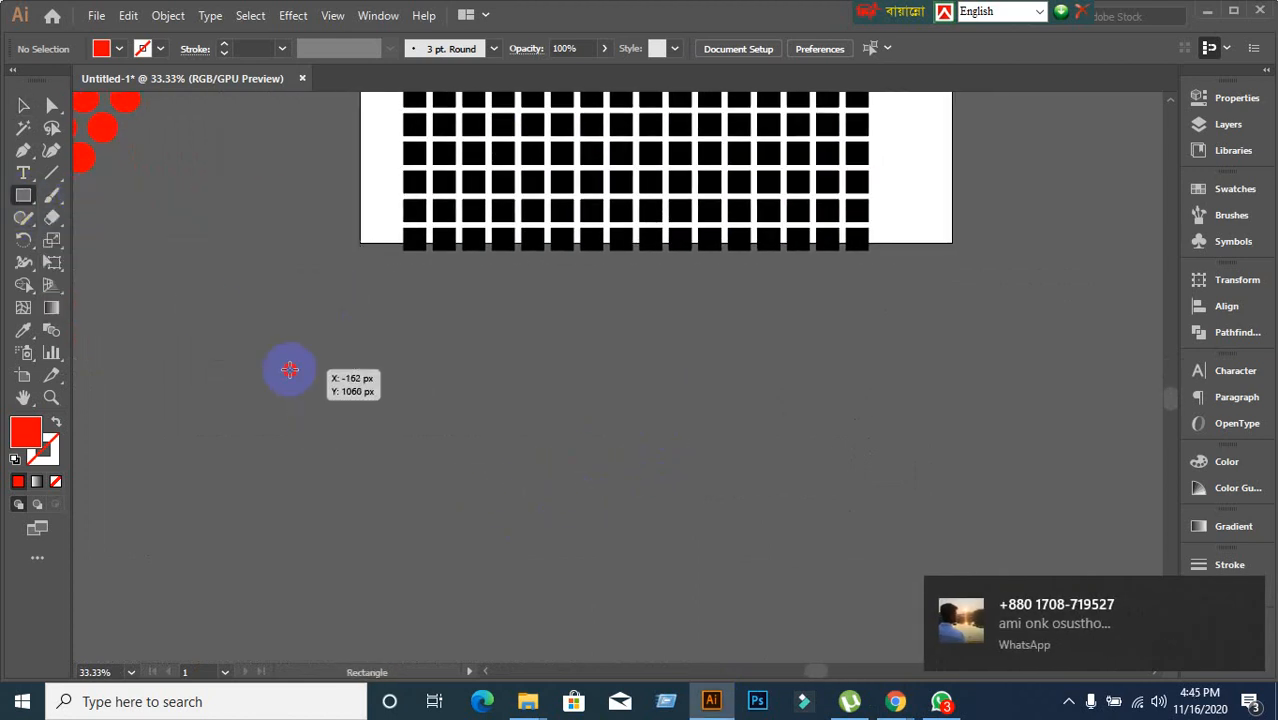
left_click_drag(288, 370, 349, 428)
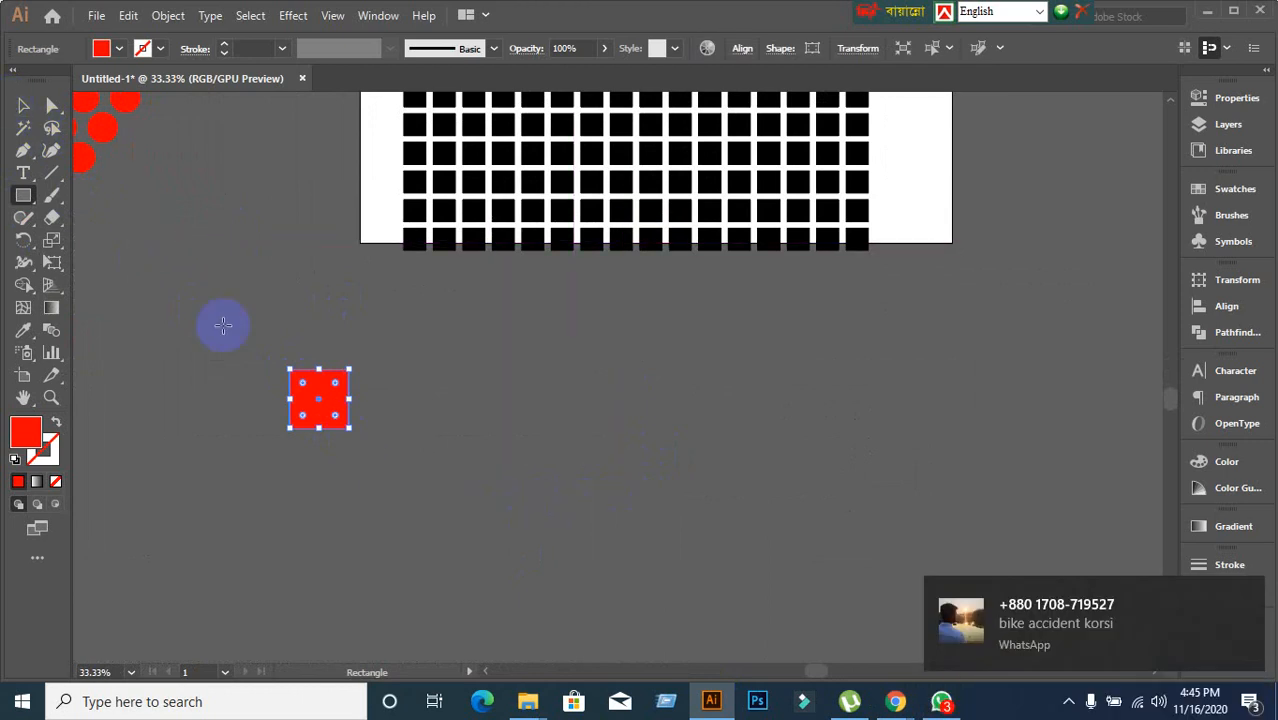
Move the red square horizontally to the right without copying it and repeat the same move six times.
left_click(23, 105)
left_click(336, 400)
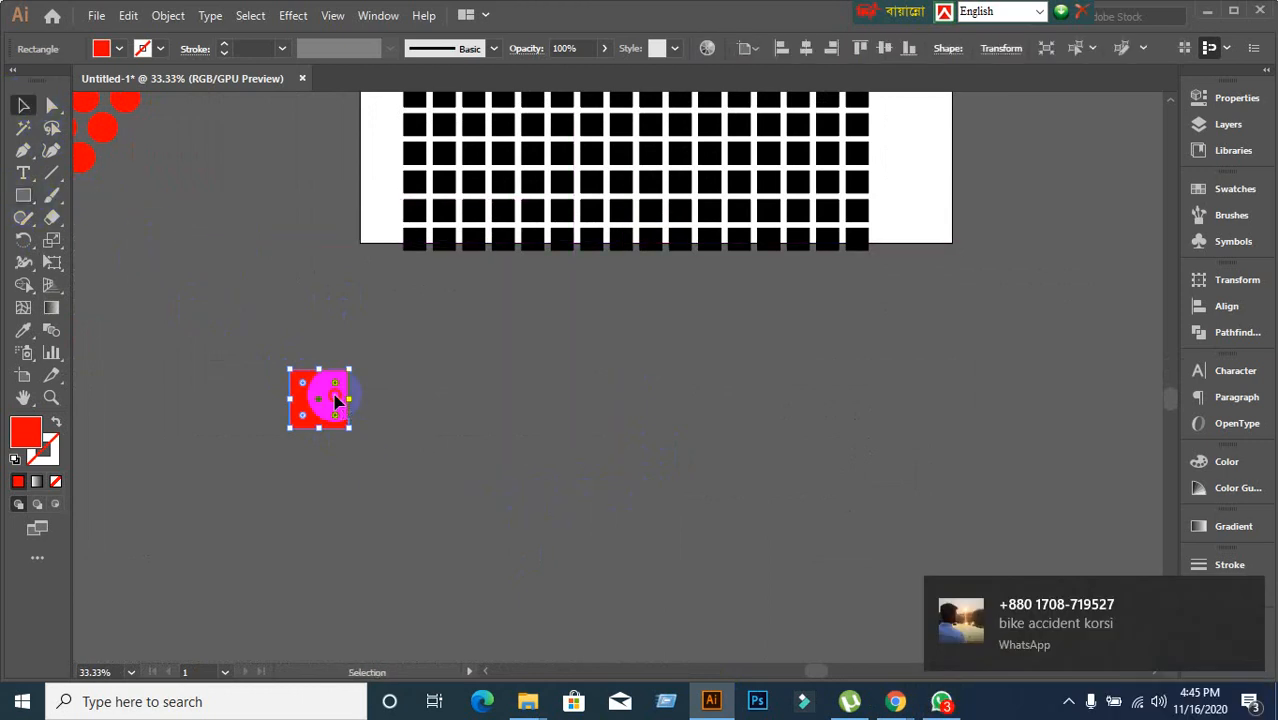
left_click_drag(336, 400, 437, 400)
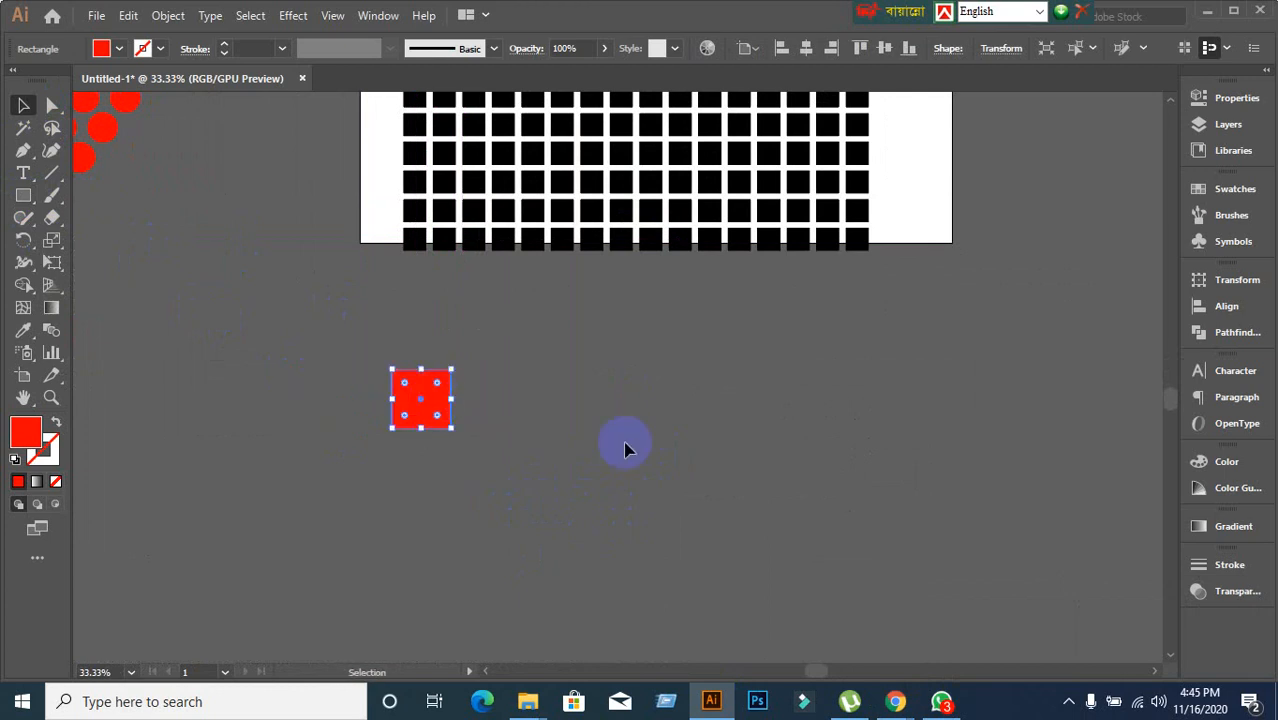
key("ctrl+d")
key("ctrl+d")
key("ctrl+d")
key("ctrl+d")
key("ctrl+d")
key("ctrl+d")
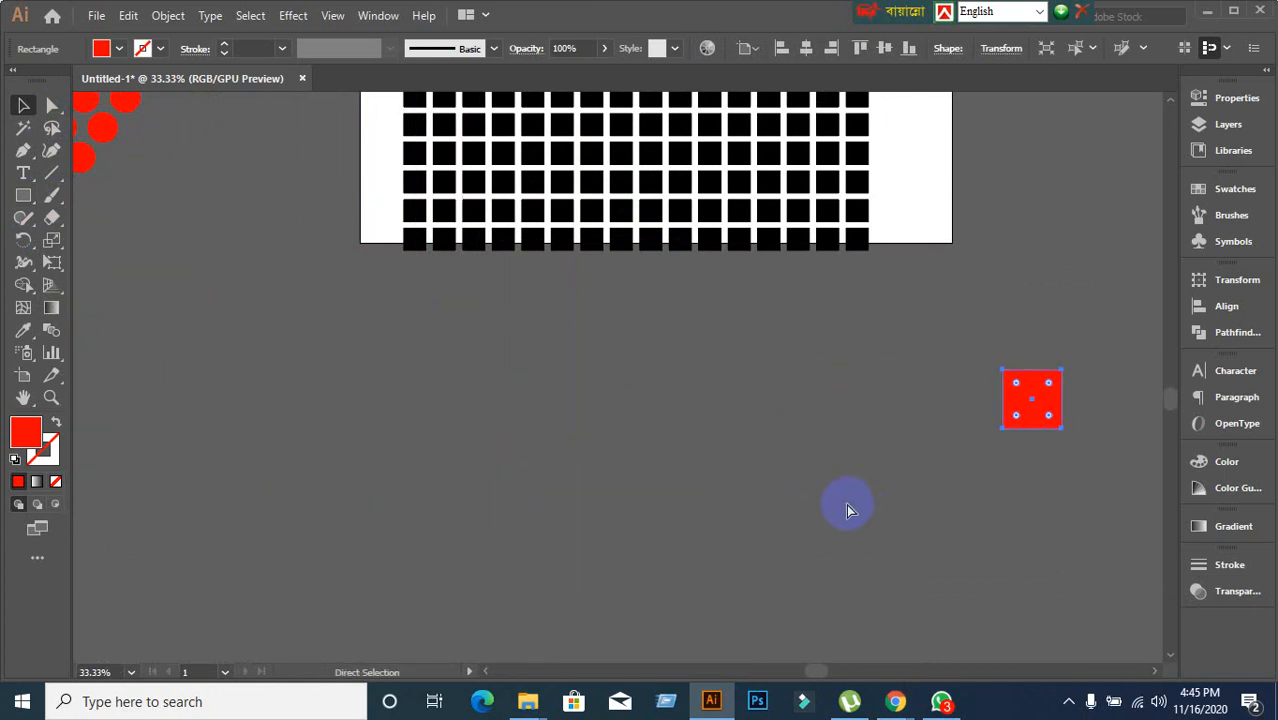
Duplicate the red square horizontally to the left with a small gap and repeat to form a row of eleven squares.
key("v")
left_click(1038, 408)
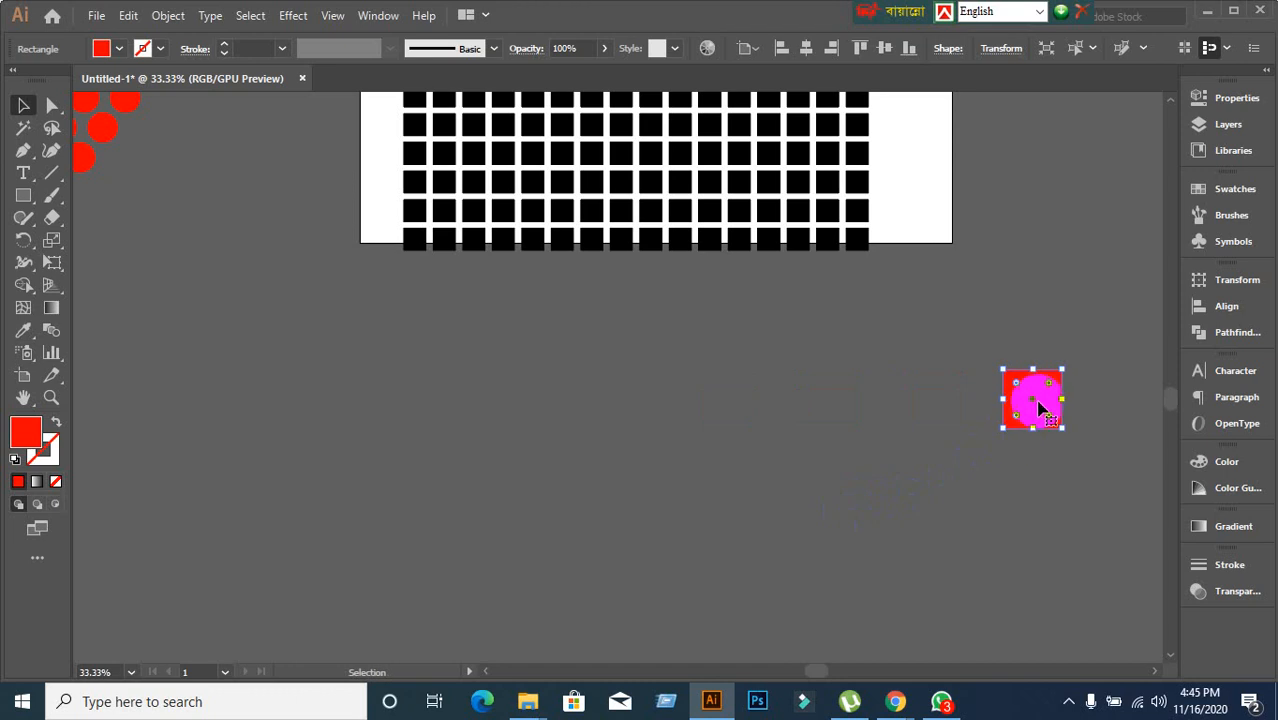
left_click_drag(1038, 414, 951, 414, "alt")
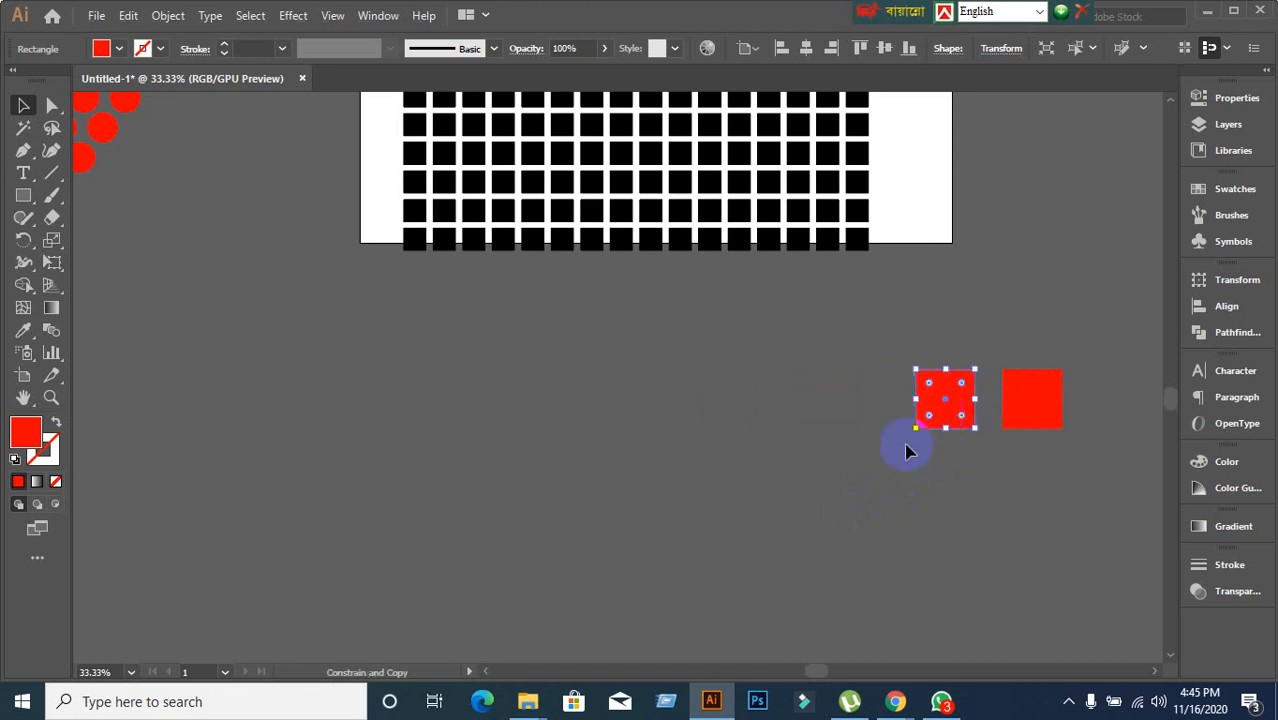
key("ctrl+d")
key("ctrl+d")
key("ctrl+d")
key("ctrl+d")
key("ctrl+d")
key("ctrl+d")
key("ctrl+d")
key("ctrl+d")
key("ctrl+d")
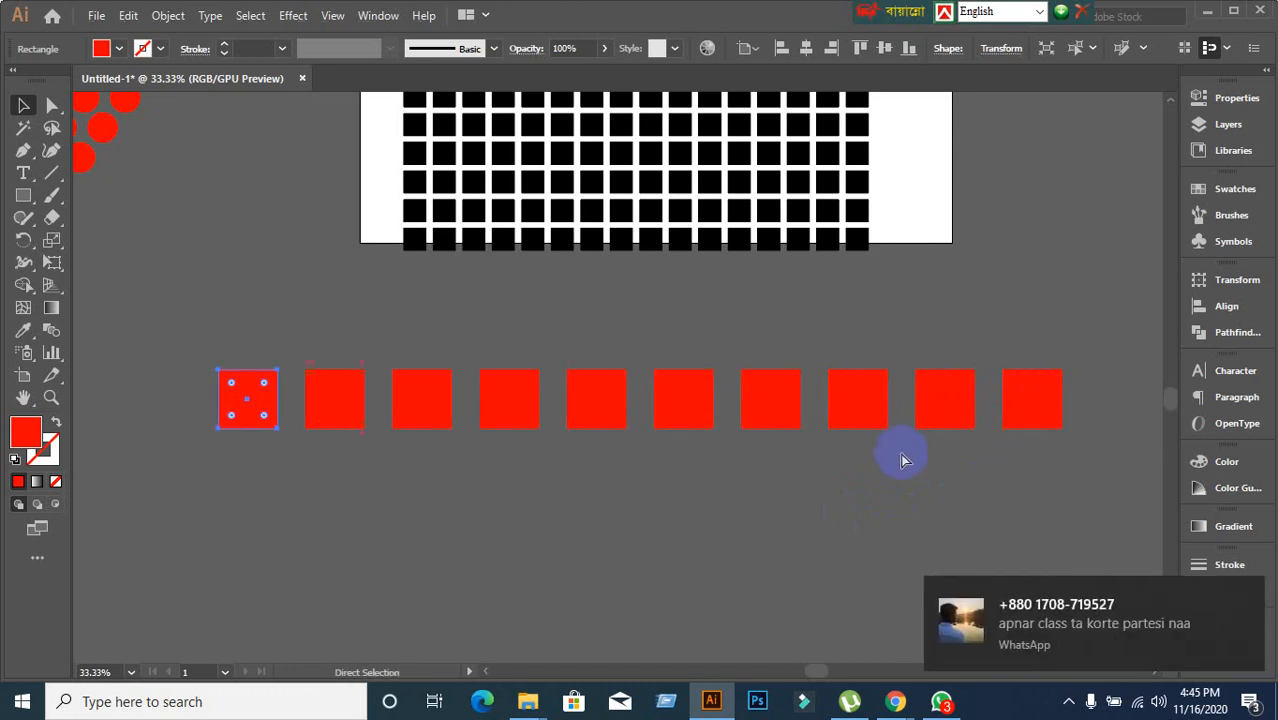
Duplicate the row's rightmost red square diagonally down to the left and repeat the copy to form a diagonal line of squares.
scroll(611, 491, "down", 1, "alt")
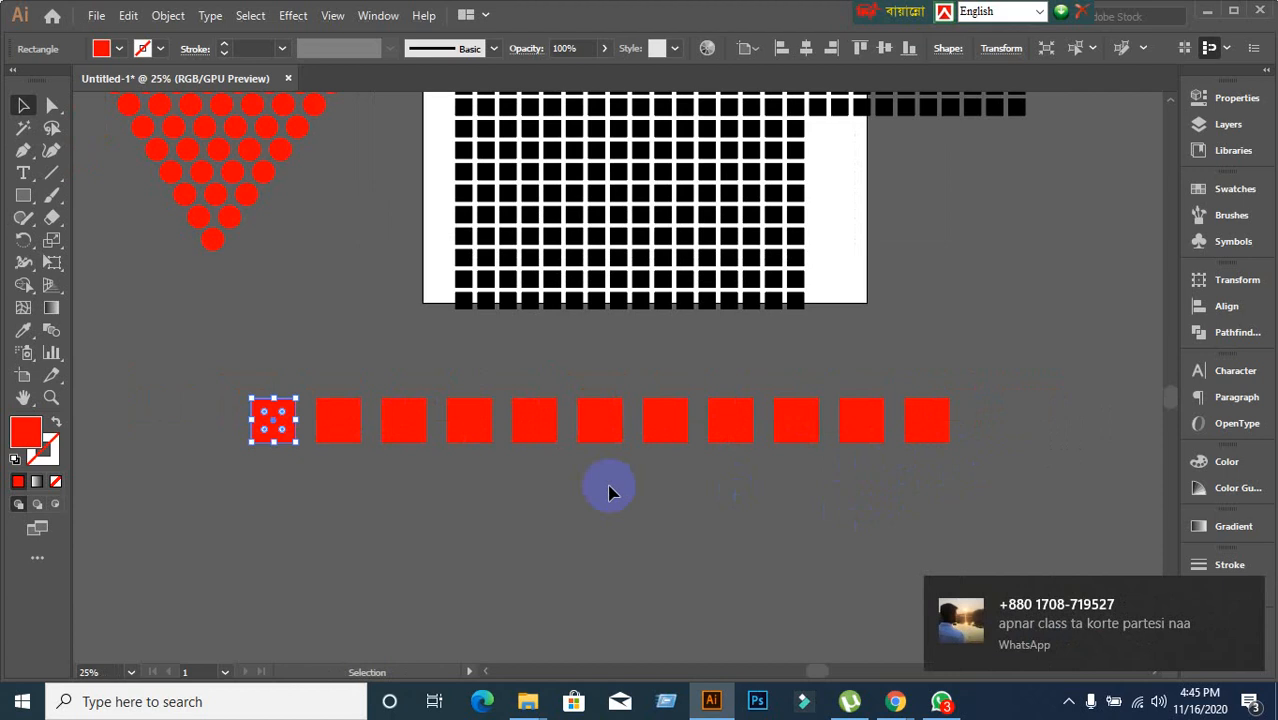
scroll(607, 485, "down", 5)
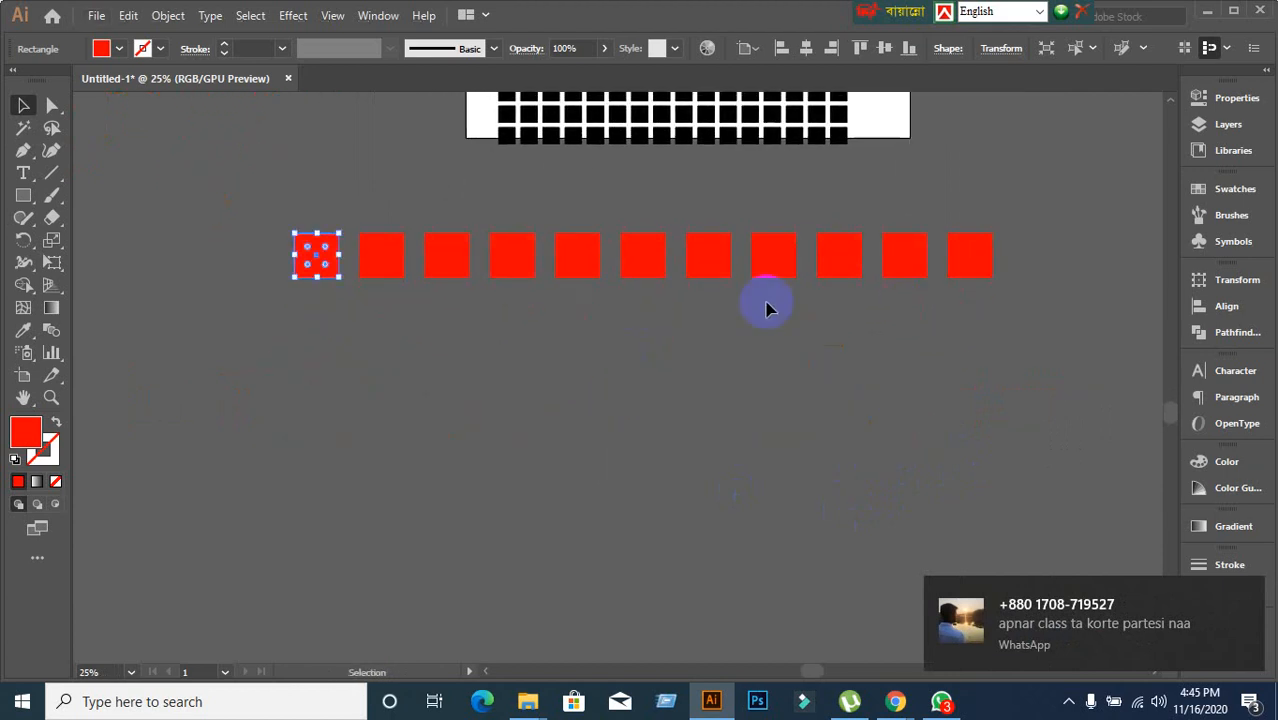
left_click(978, 258)
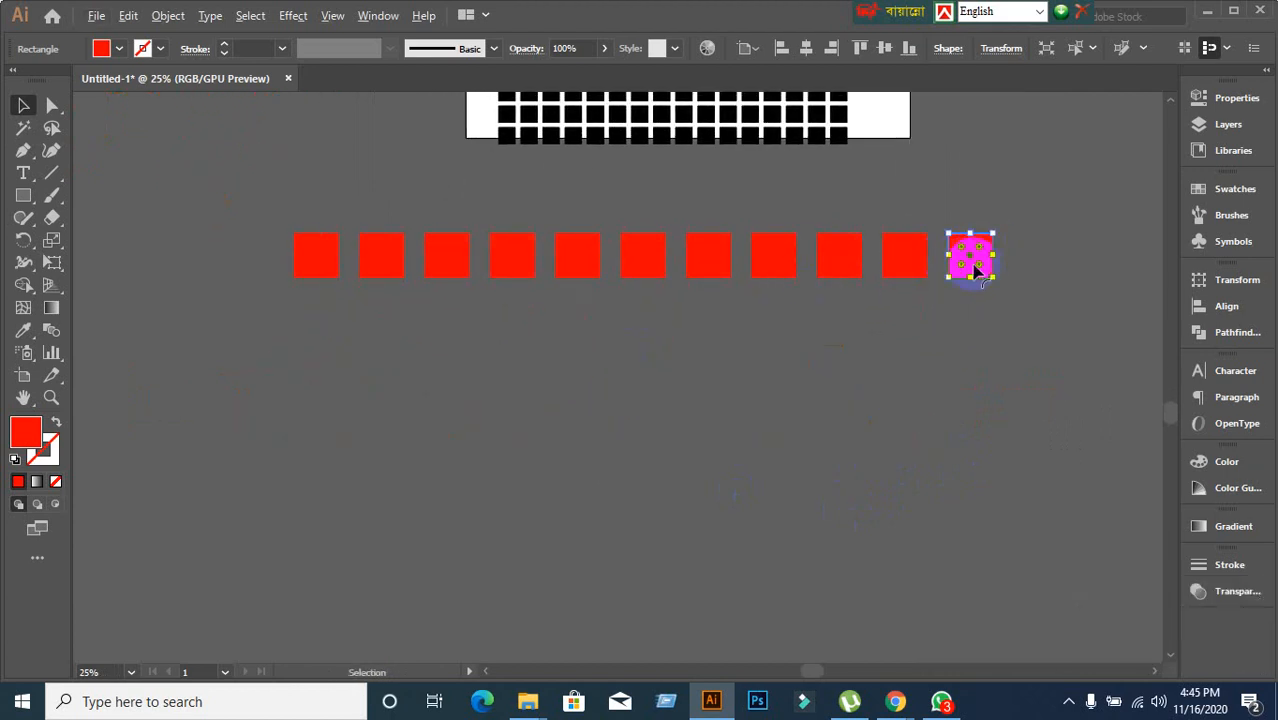
scroll(976, 271, "up", 1, "alt")
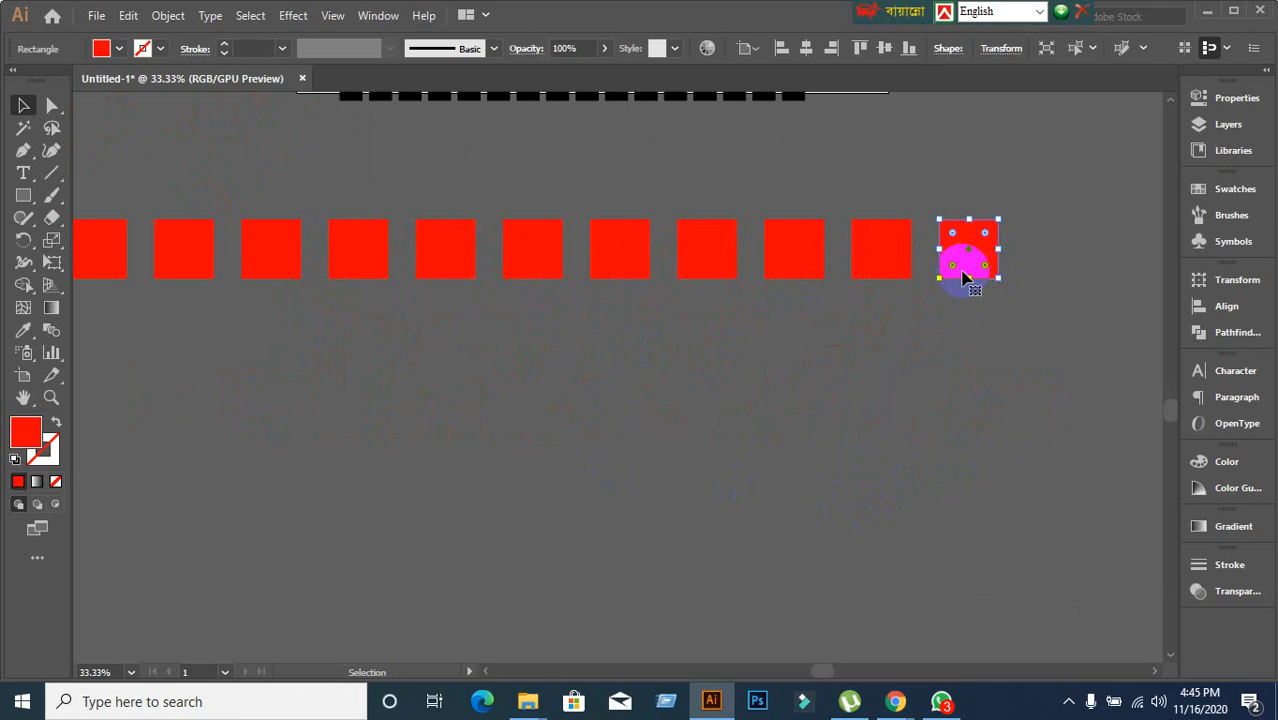
left_click_drag(966, 272, 893, 350)
scroll(984, 414, "down", 2, "alt")
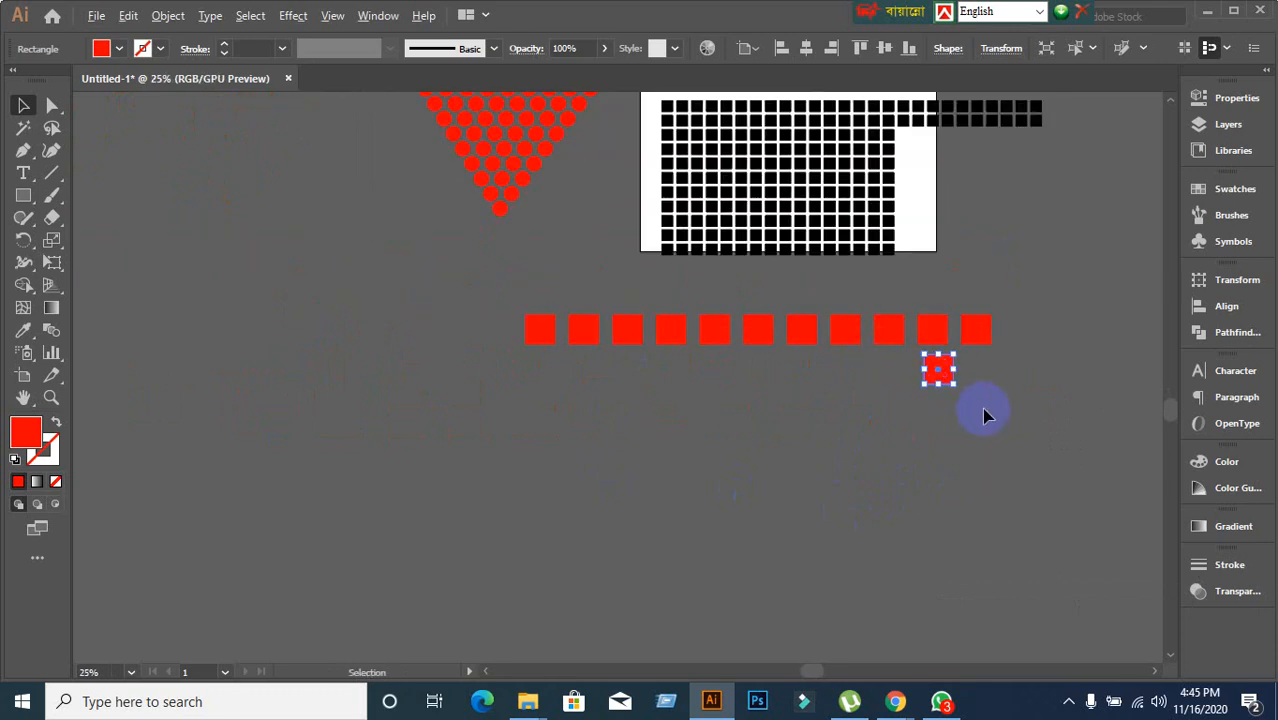
key("ctrl+d")
key("ctrl+d")
key("ctrl+d")
key("ctrl+d")
key("ctrl+d")
key("ctrl+d")
key("ctrl+d")
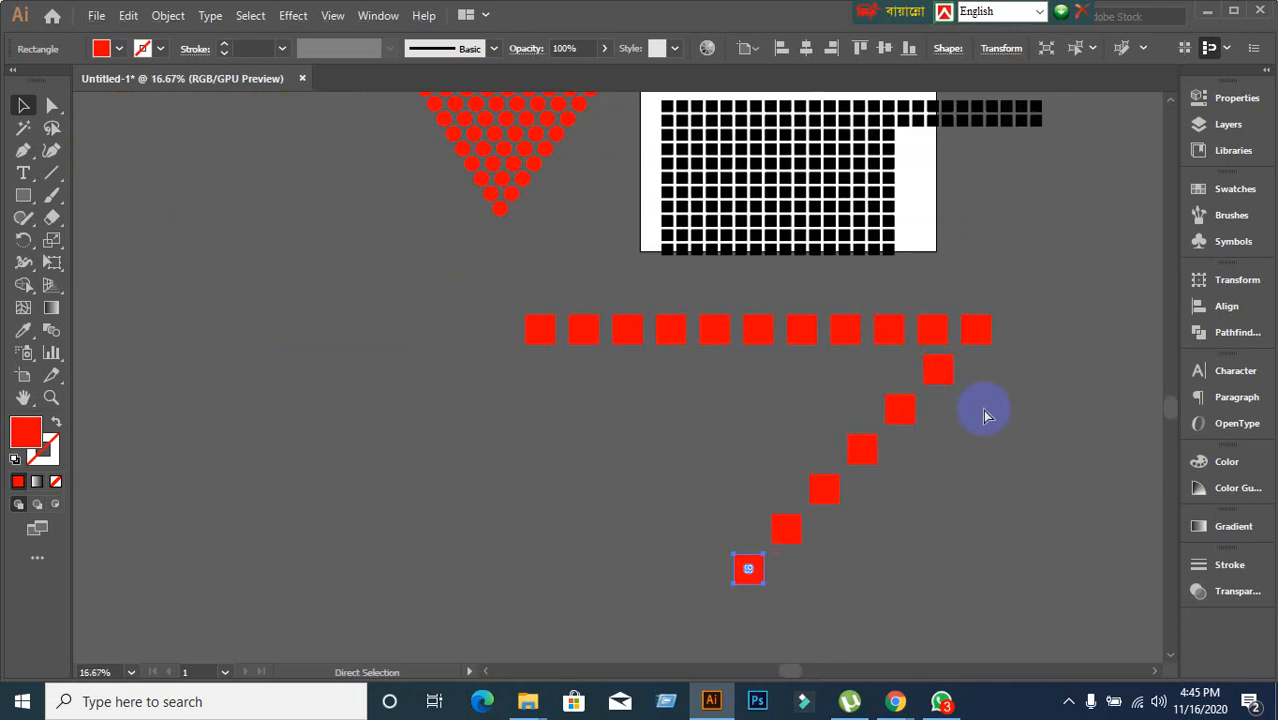
key("ctrl+d")
key("ctrl+d")
key("ctrl+d")
scroll(981, 432, "down", 5)
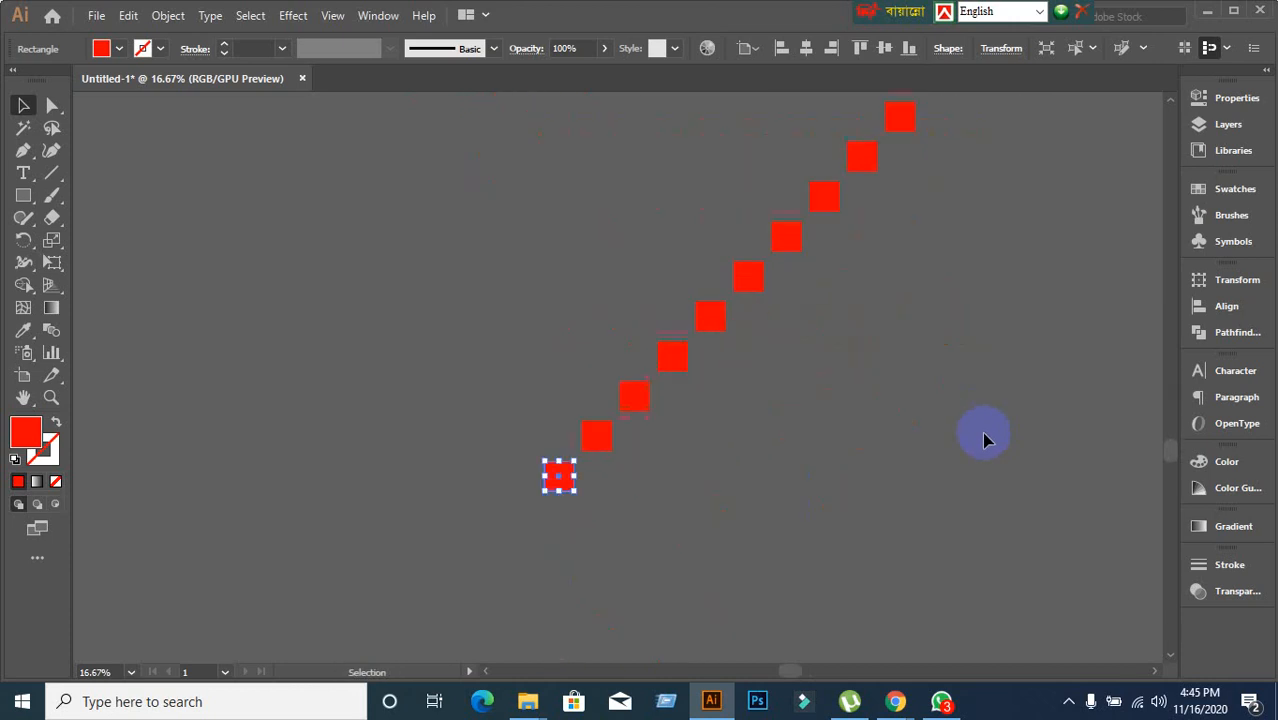
Duplicate the diagonal's lowest square horizontally to the right and repeat the copy to form the bottom row of a Z shape.
scroll(547, 509, "up", 1, "alt")
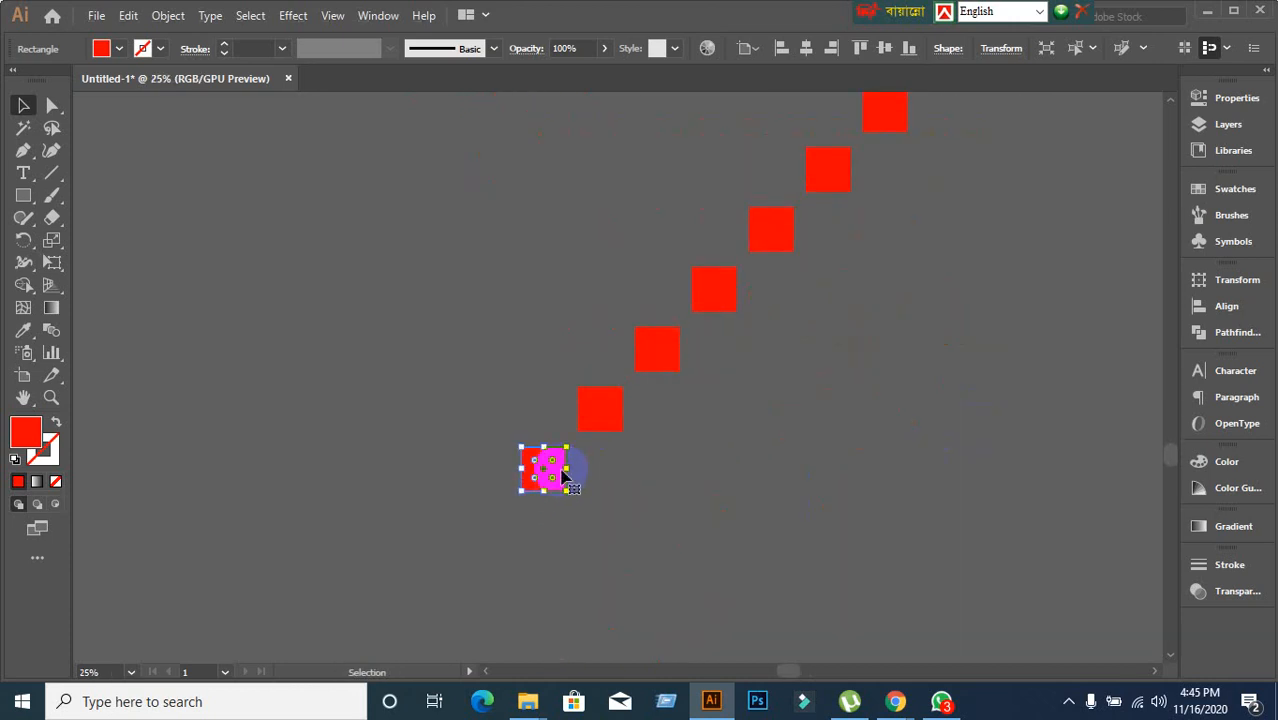
left_click_drag(565, 476, 627, 466)
key("ctrl+d")
key("ctrl+d")
key("ctrl+d")
key("ctrl+d")
key("ctrl+d")
key("ctrl+d")
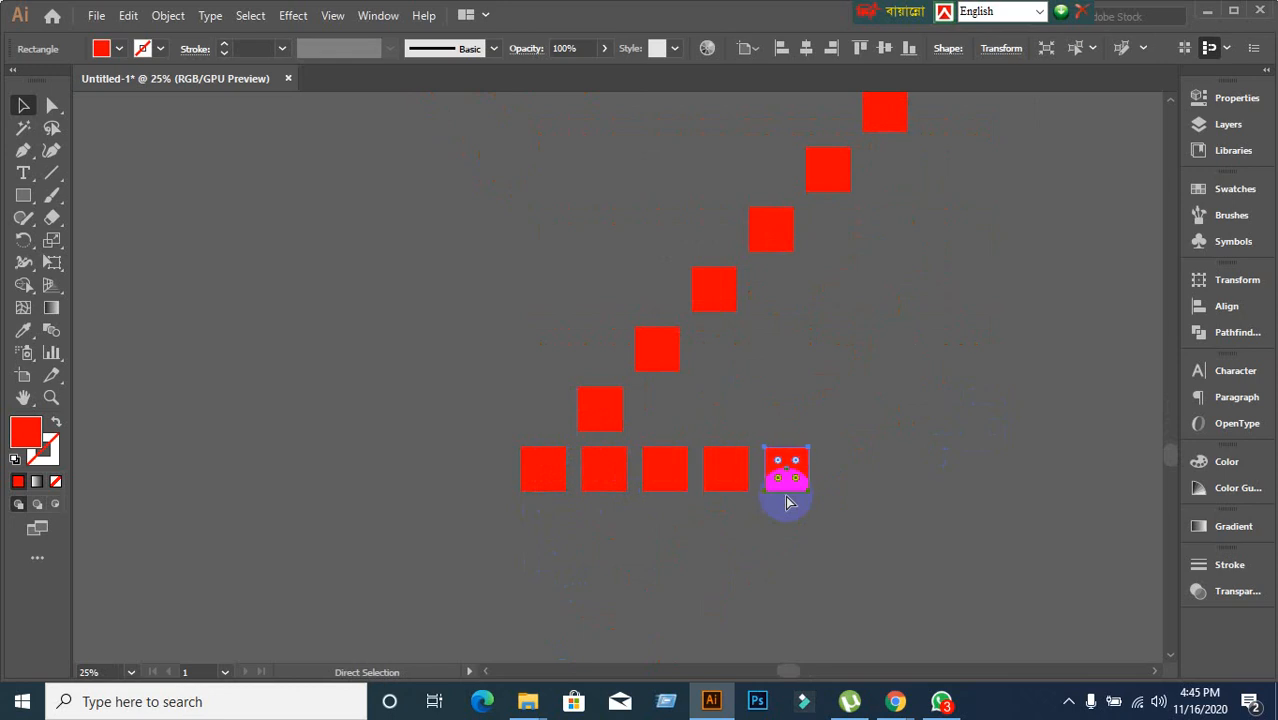
key("ctrl+d")
key("ctrl+d")
key("ctrl+d")
key("ctrl+d")
Select all red squares of the Z shape below the artboard and delete them.
scroll(785, 500, "down", 3, "alt")
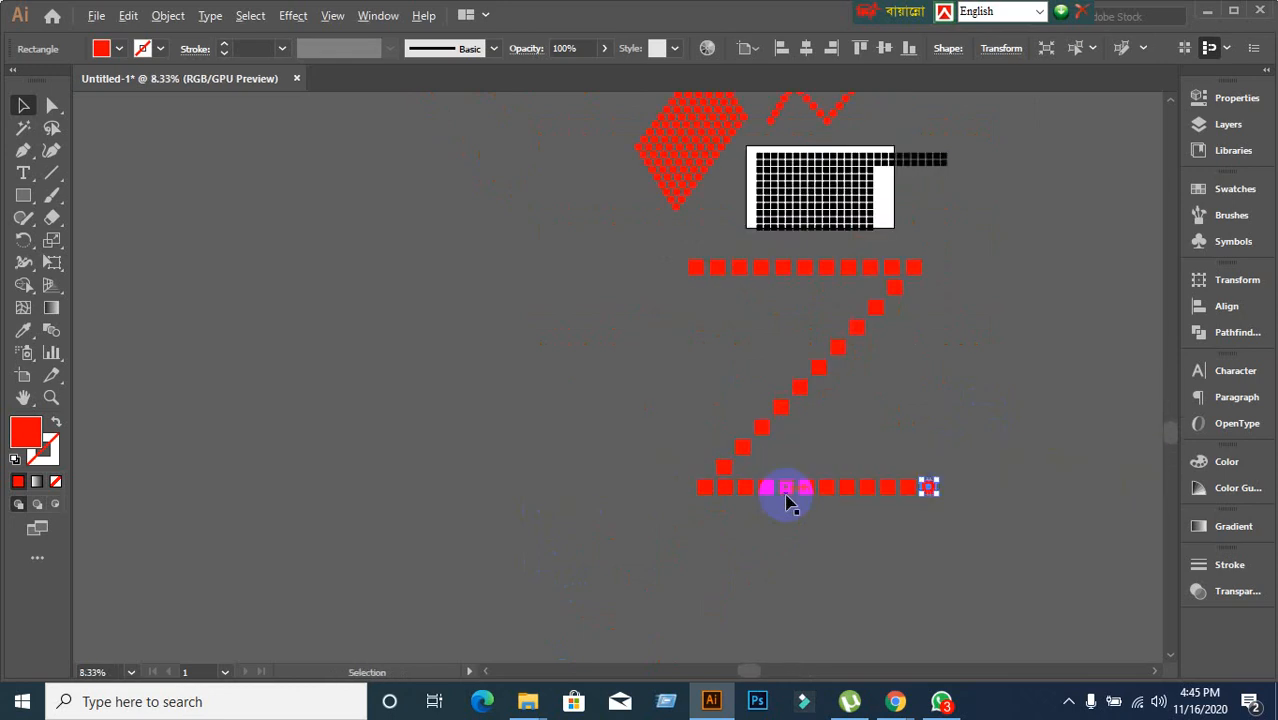
left_click(655, 373)
left_click_drag(656, 265, 1004, 533)
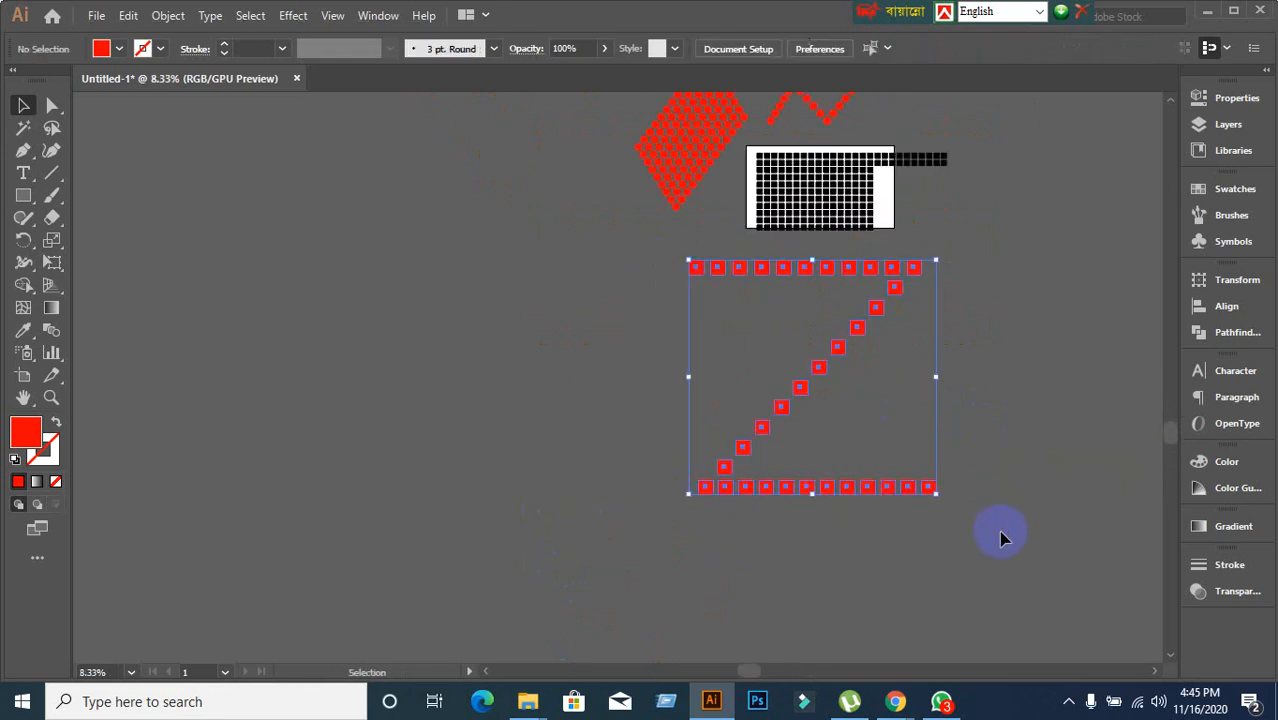
key("Delete")
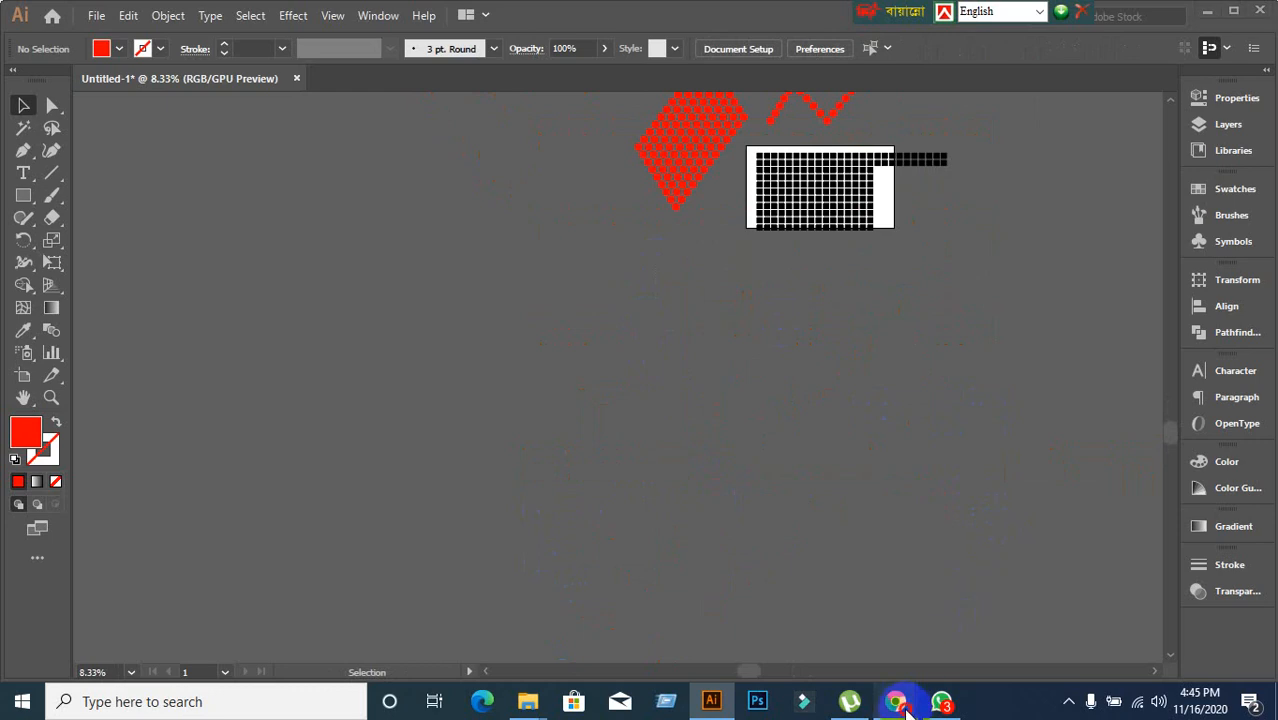
Switch to the Google Meet call in Chrome and stop presenting the screen.
mouse_move(897, 700)
left_click(762, 611)
left_click(1133, 598)
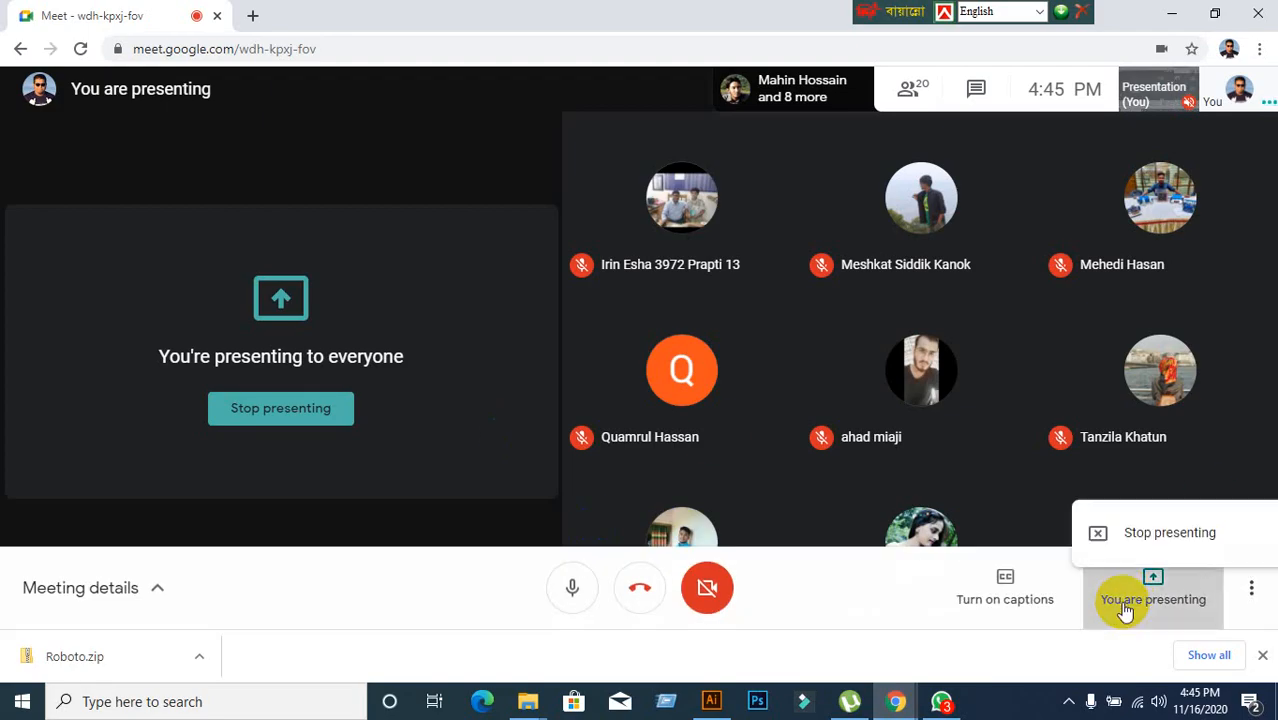
left_click(1136, 500)
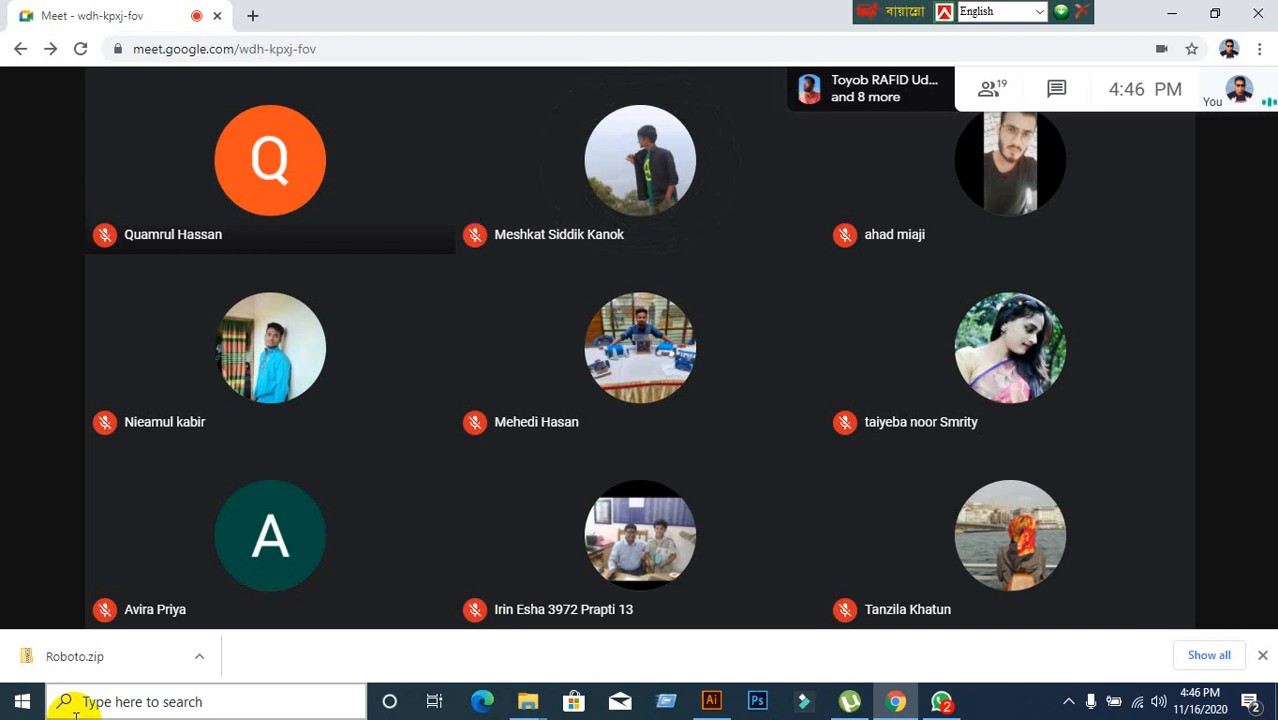
Mute and unmute the microphone around a participant's turn and admit the two people waiting to join the call.
mouse_move(362, 510)
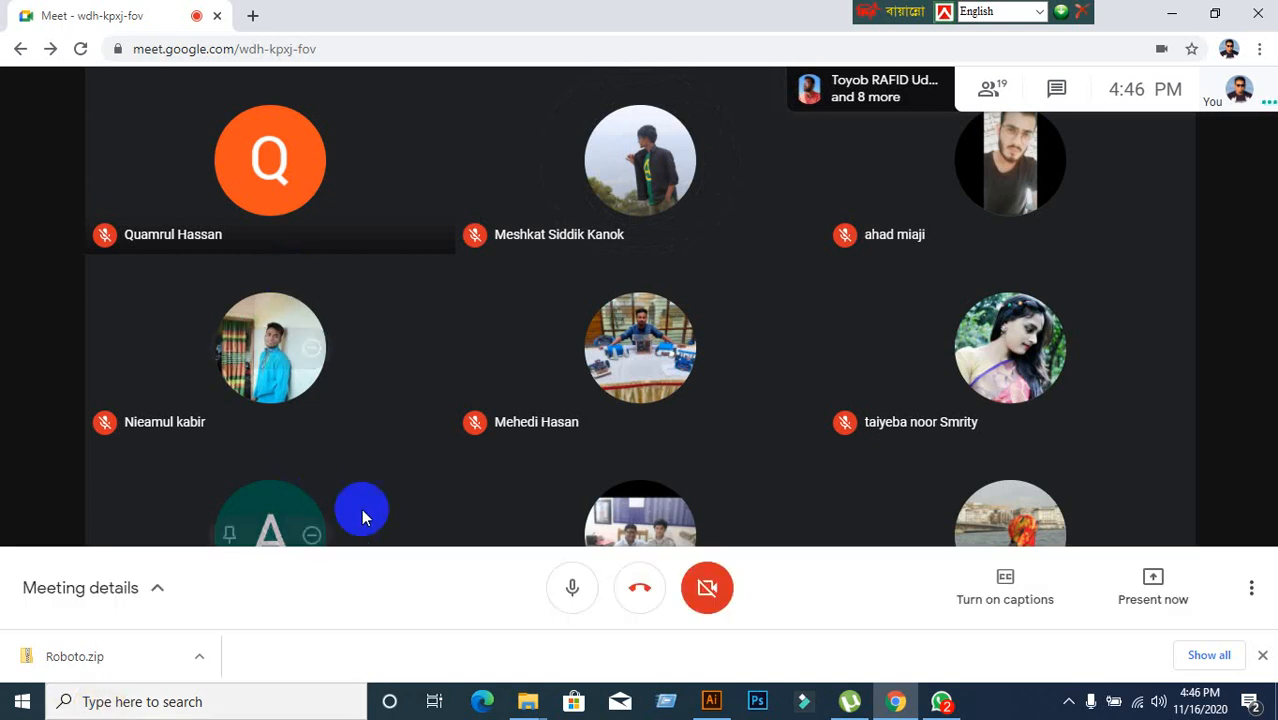
left_click(566, 602)
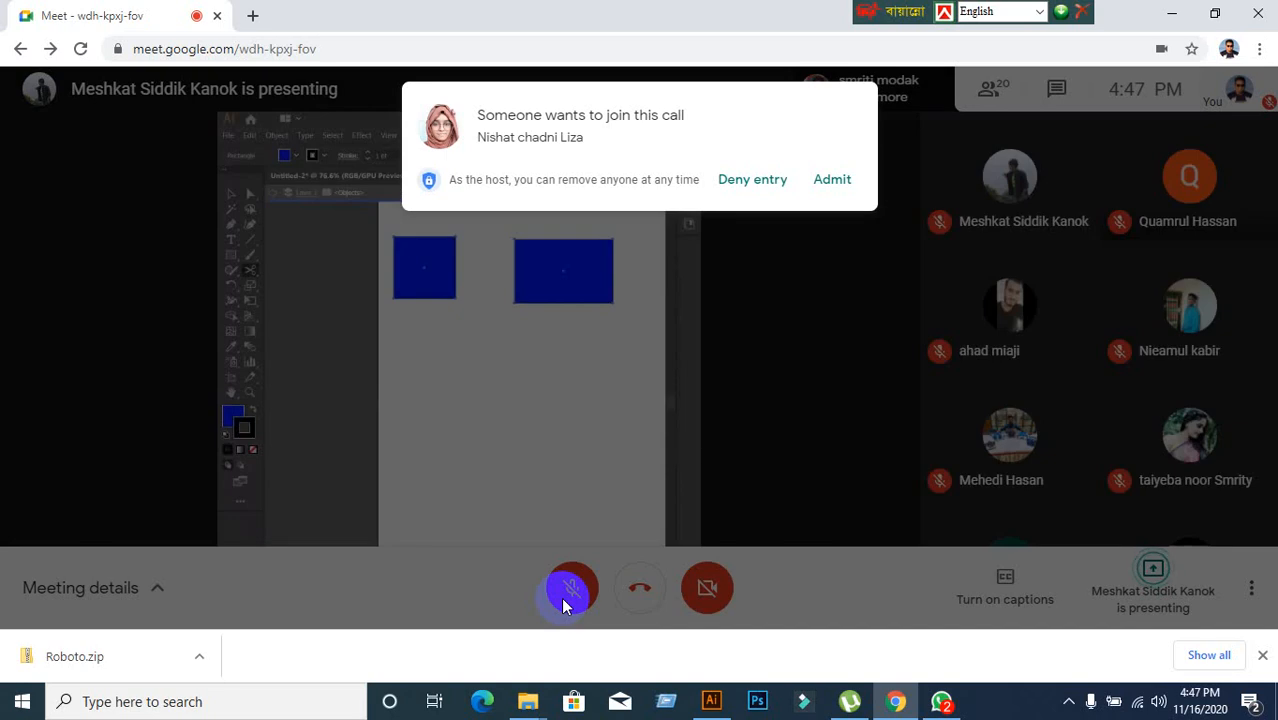
left_click(848, 185)
left_click(562, 608)
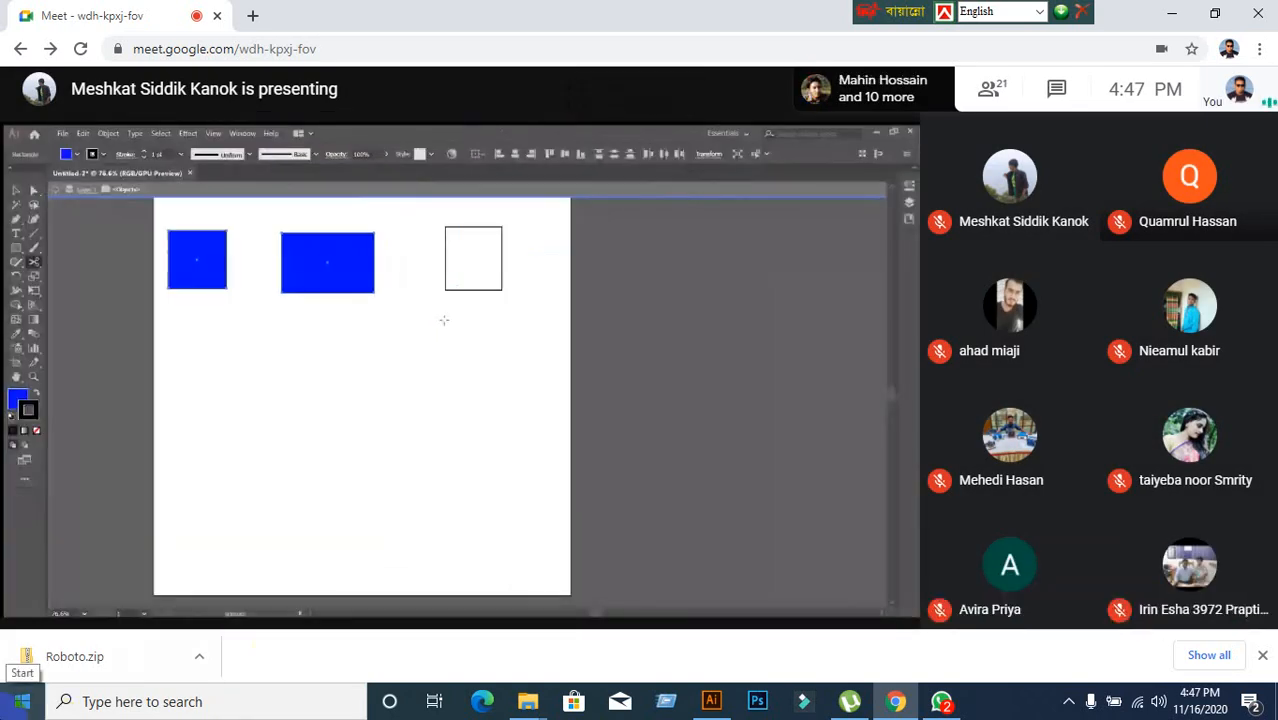
mouse_move(71, 530)
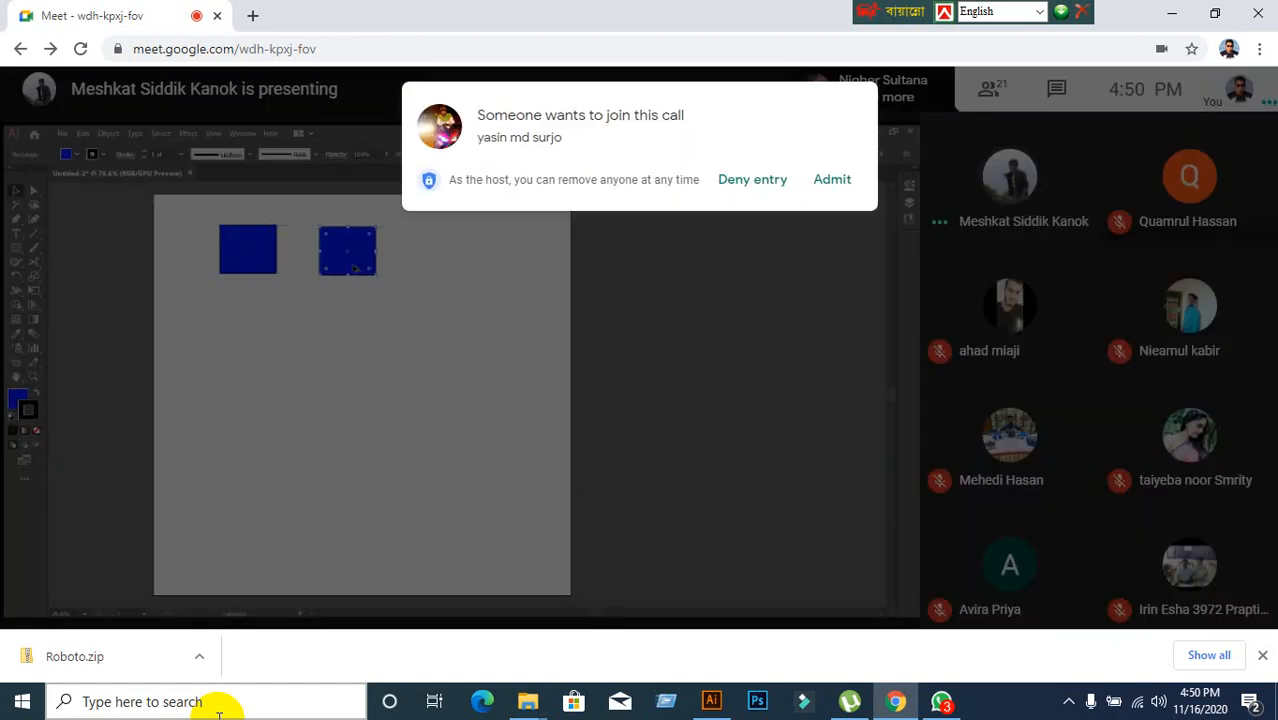
left_click(833, 188)
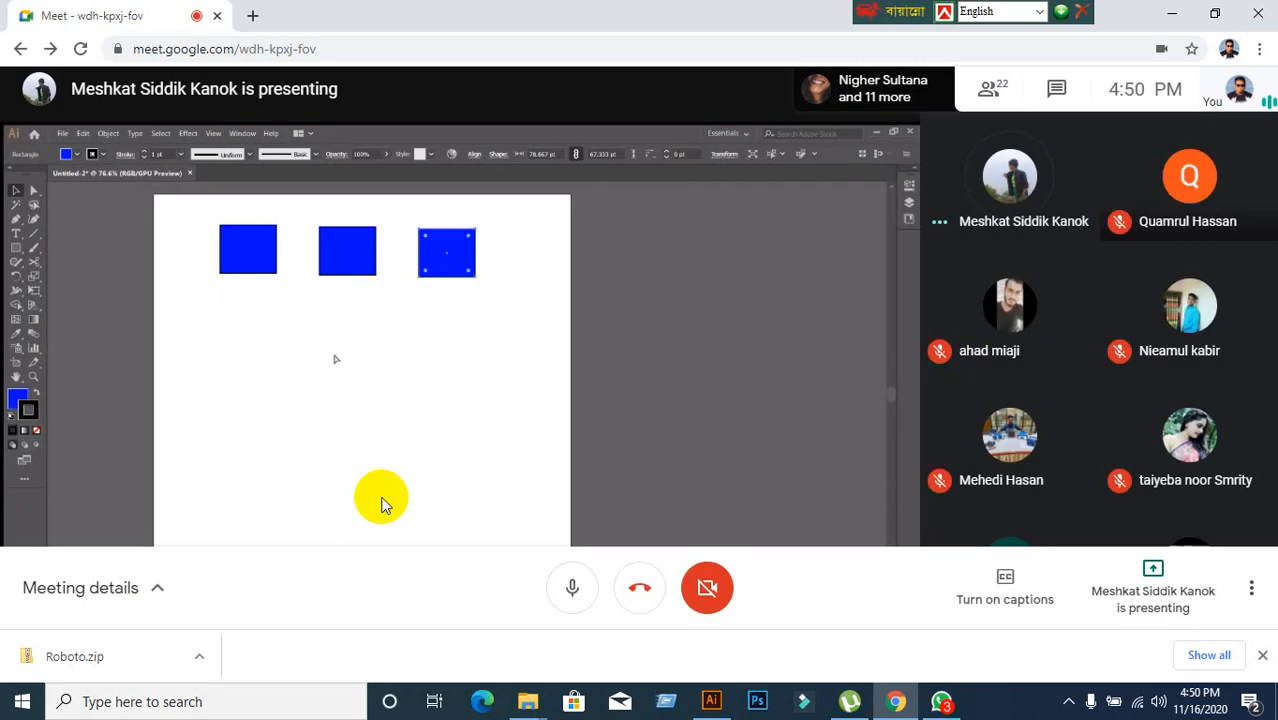
mouse_move(280, 499)
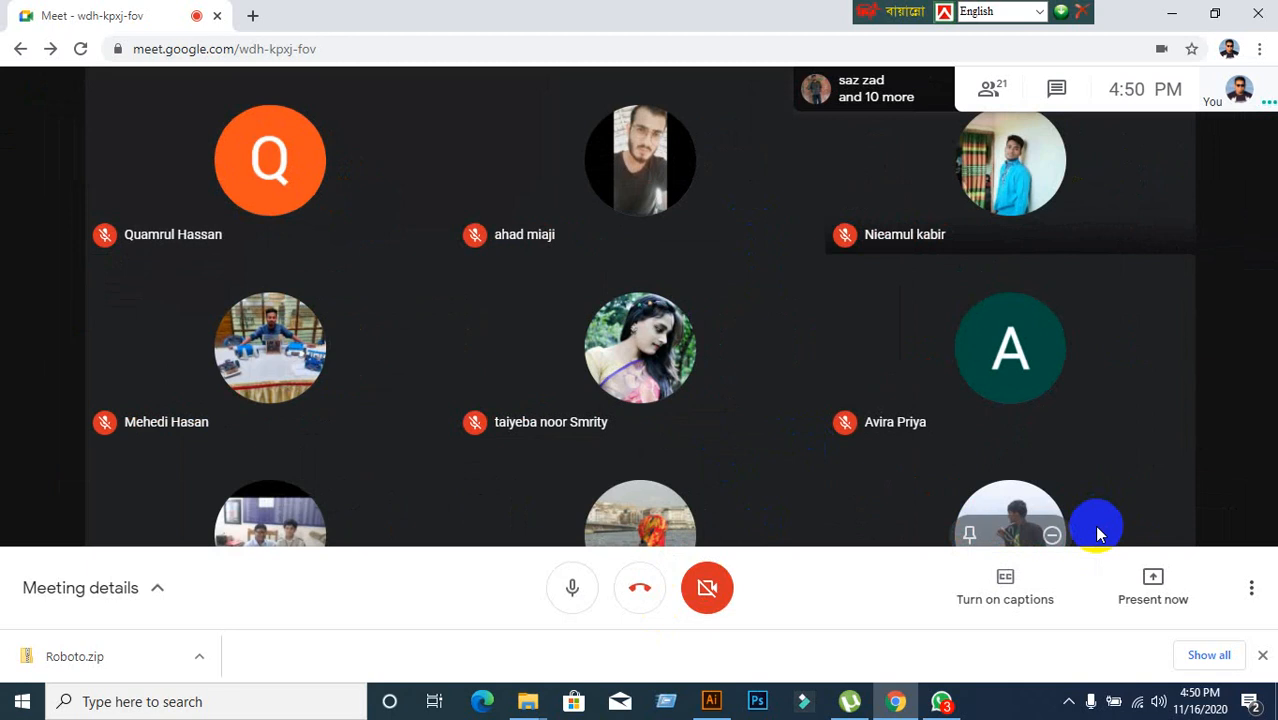
left_click(1153, 585)
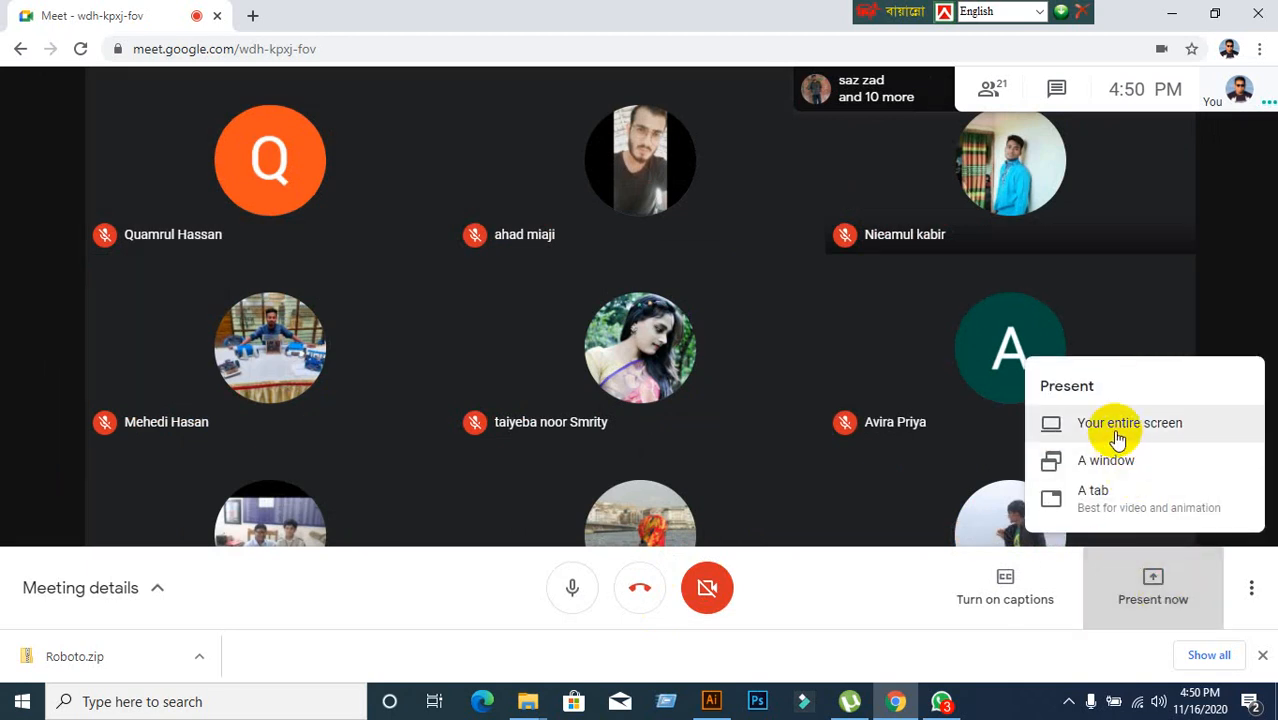
left_click(1120, 424)
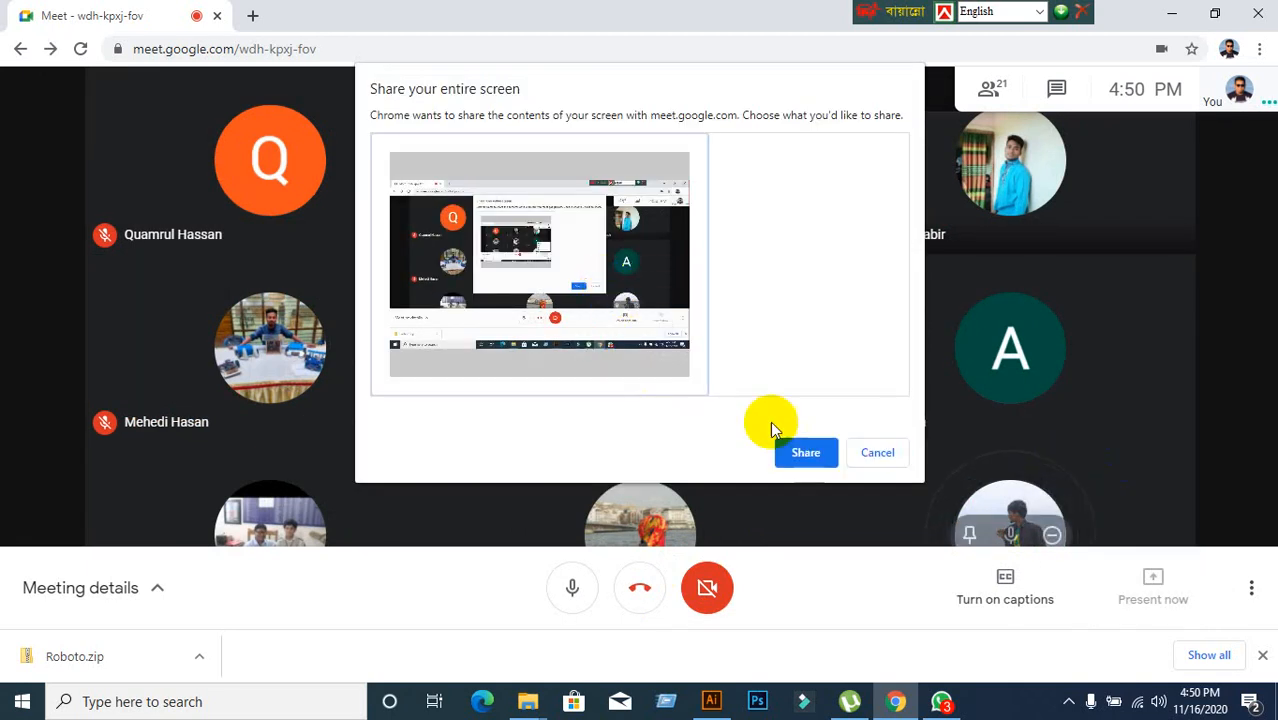
left_click(878, 456)
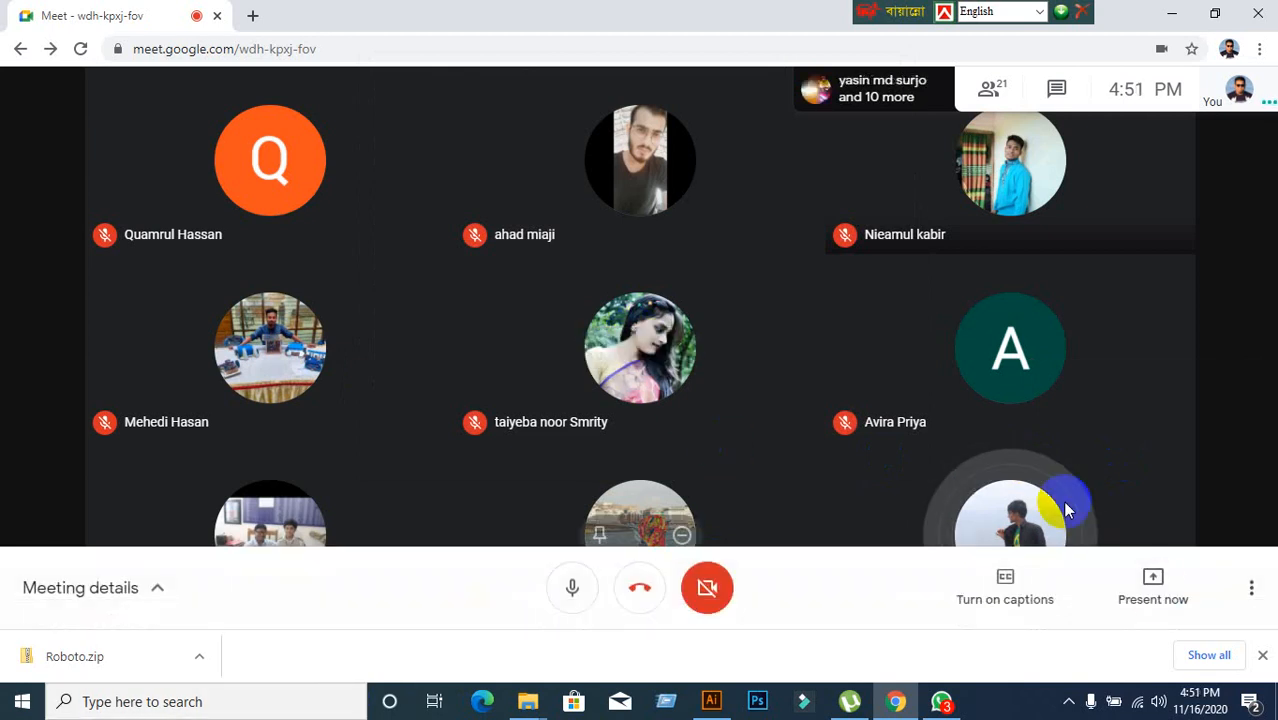
Present the entire screen to everyone in the Google Meet call.
left_click(1153, 590)
left_click(1078, 435)
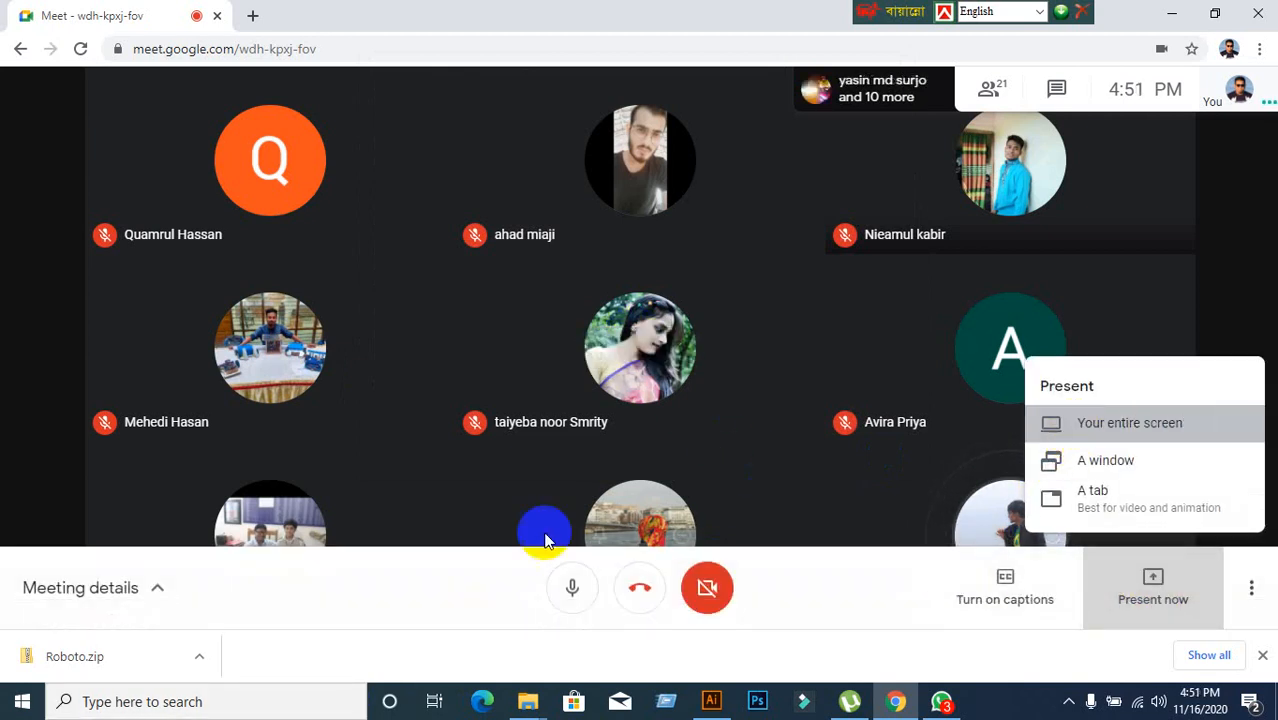
left_click(491, 342)
left_click(806, 455)
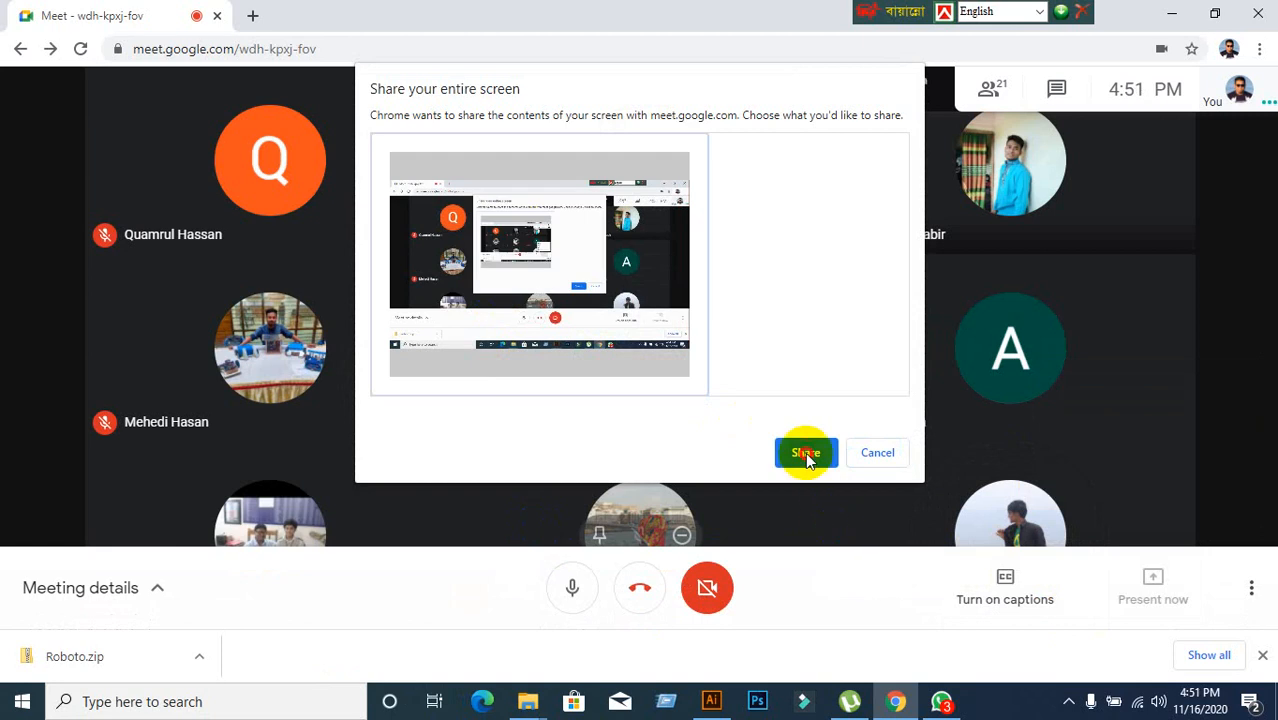
left_click(803, 656)
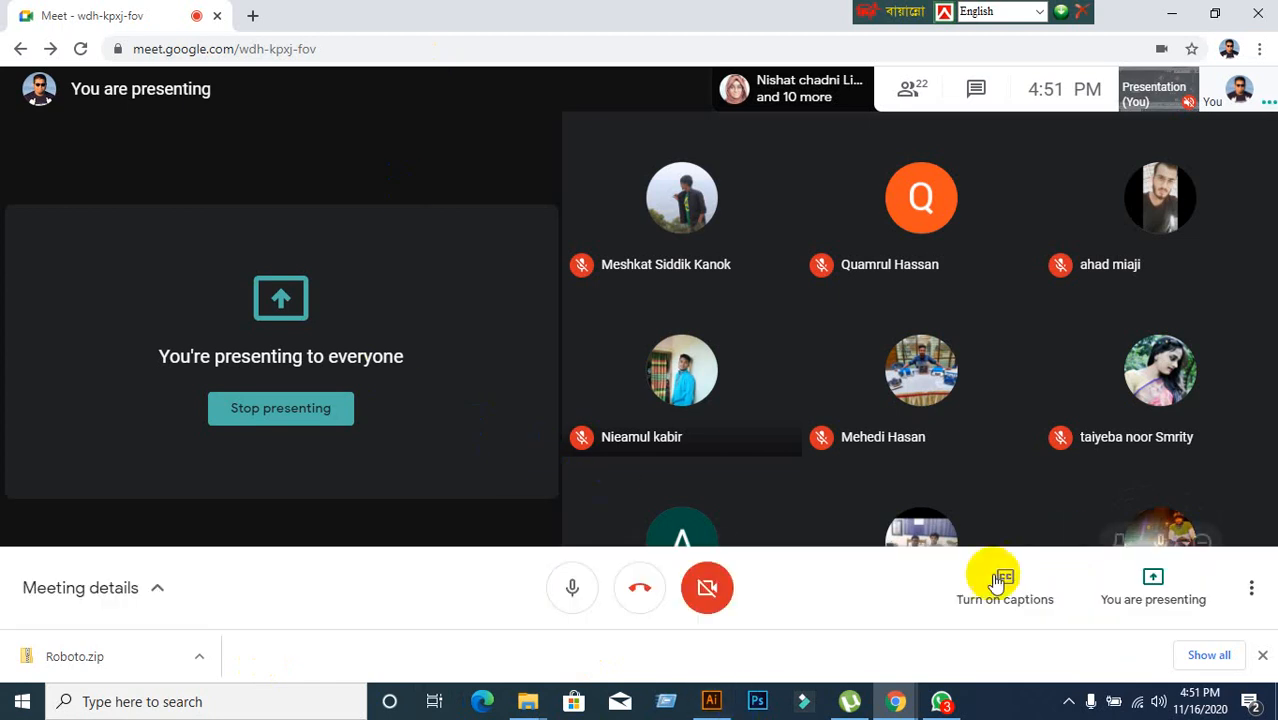
Switch back to Illustrator, select all red circles and black squares in the document and delete them.
mouse_move(703, 705)
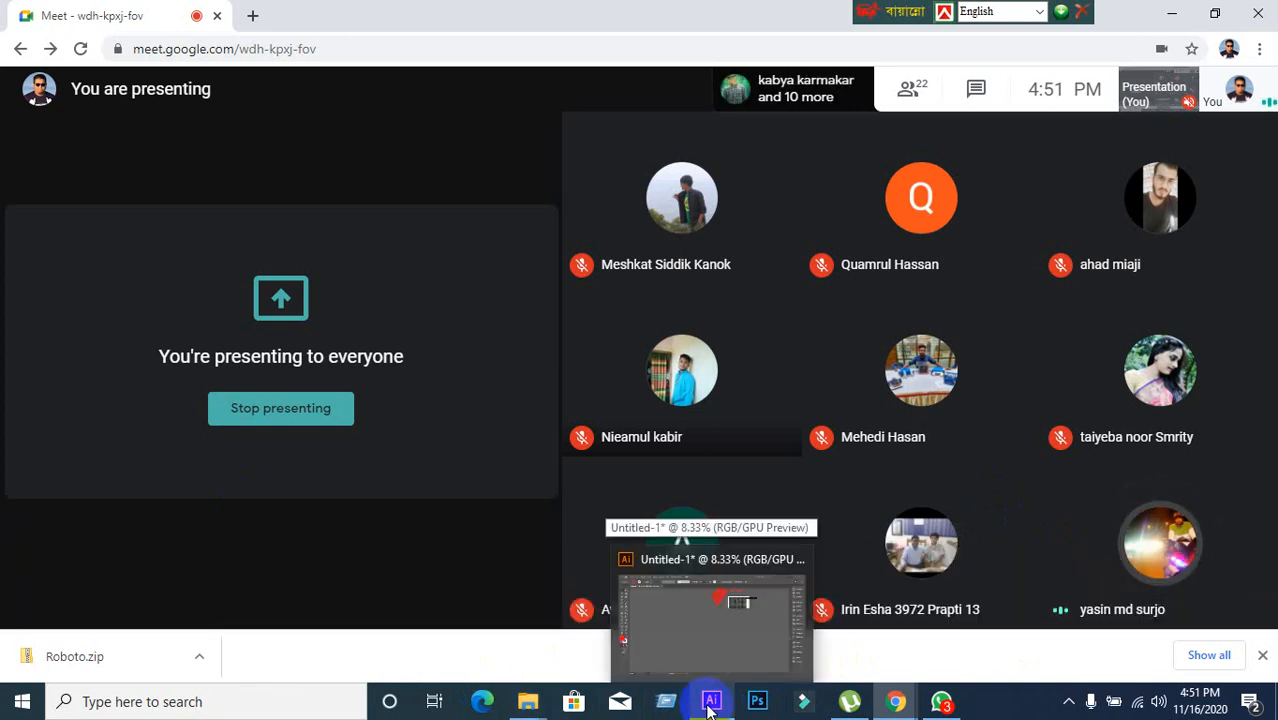
left_click(709, 704)
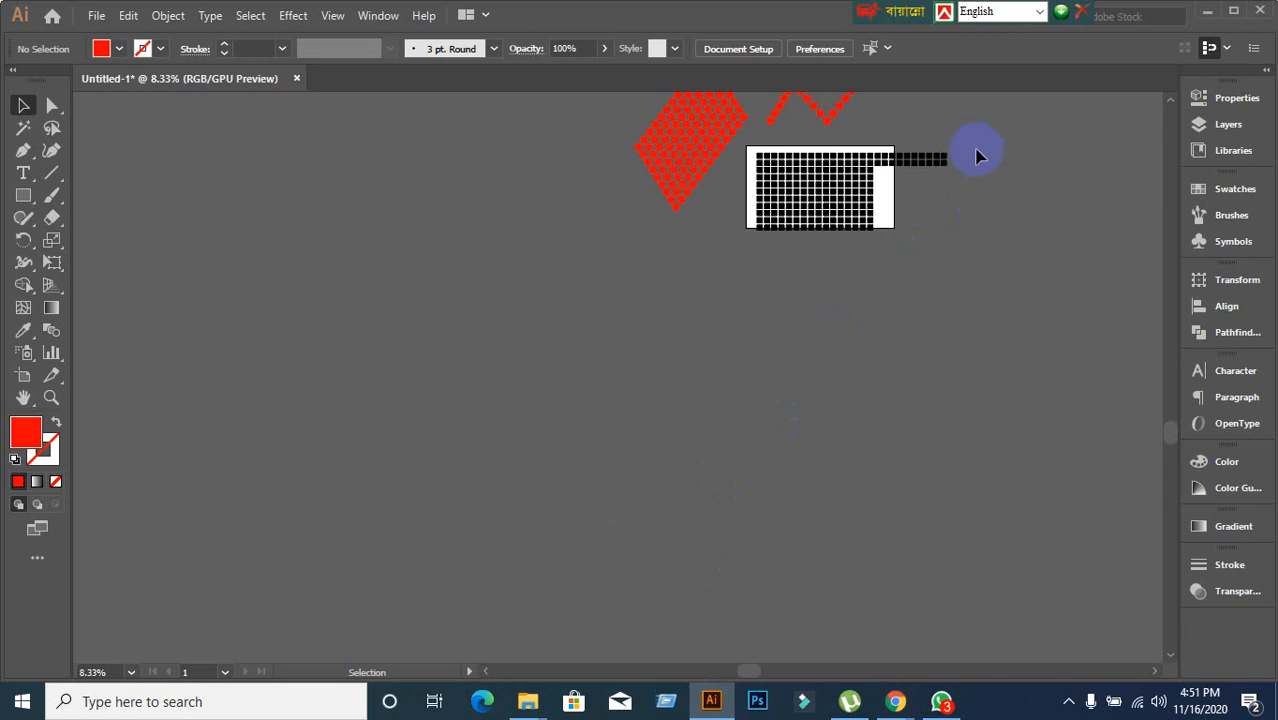
scroll(971, 133, "up", 3)
scroll(775, 190, "down", 1)
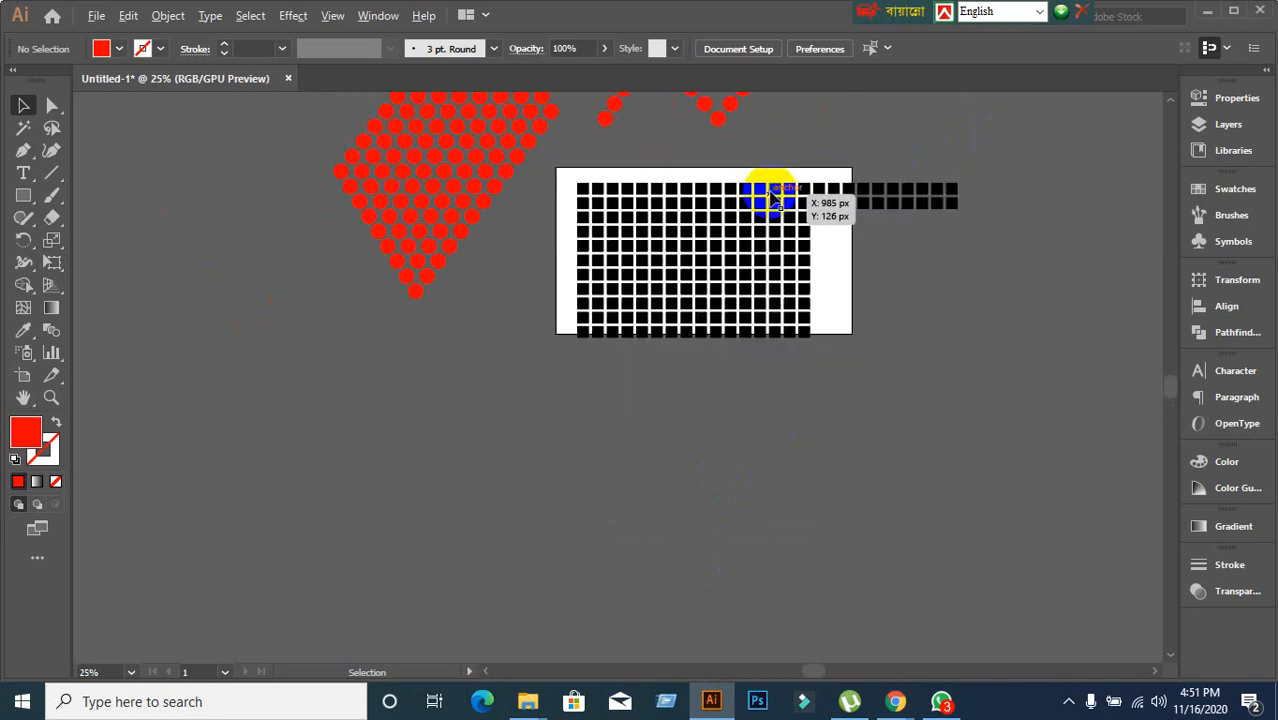
left_click_drag(740, 225, 666, 401)
scroll(748, 505, "up", 1)
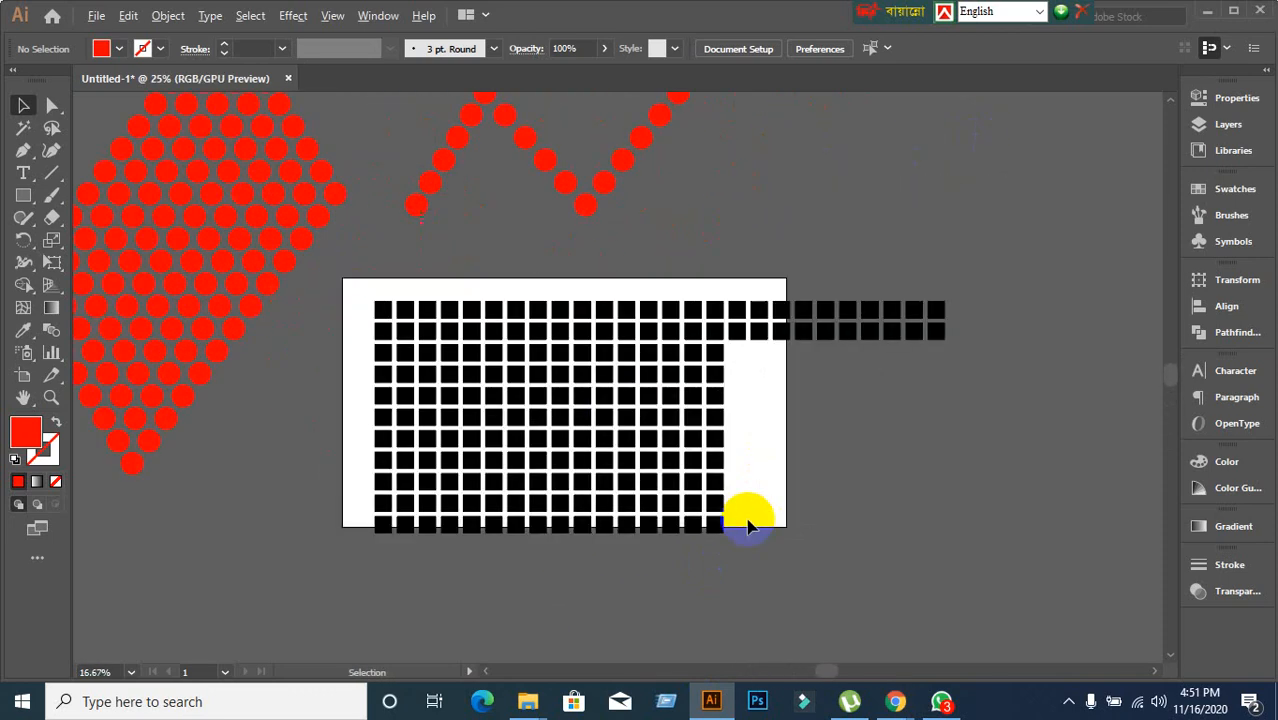
scroll(745, 518, "down", 1)
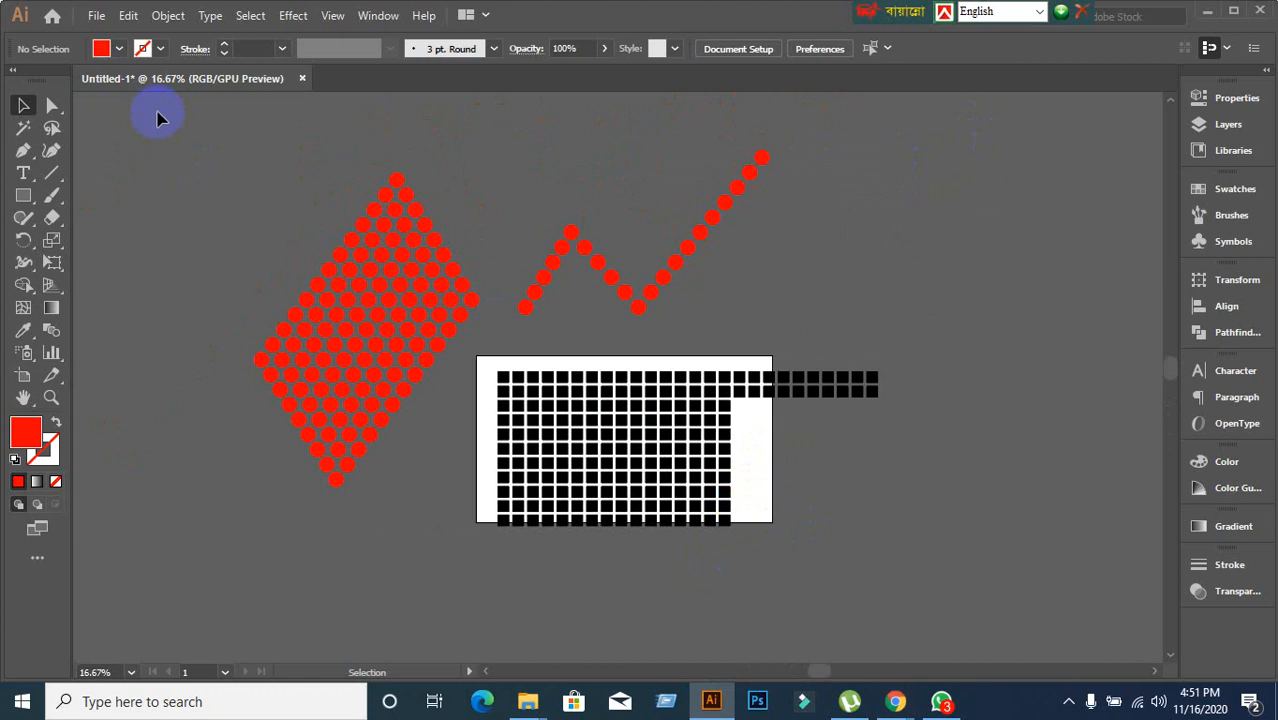
key("ctrl+a")
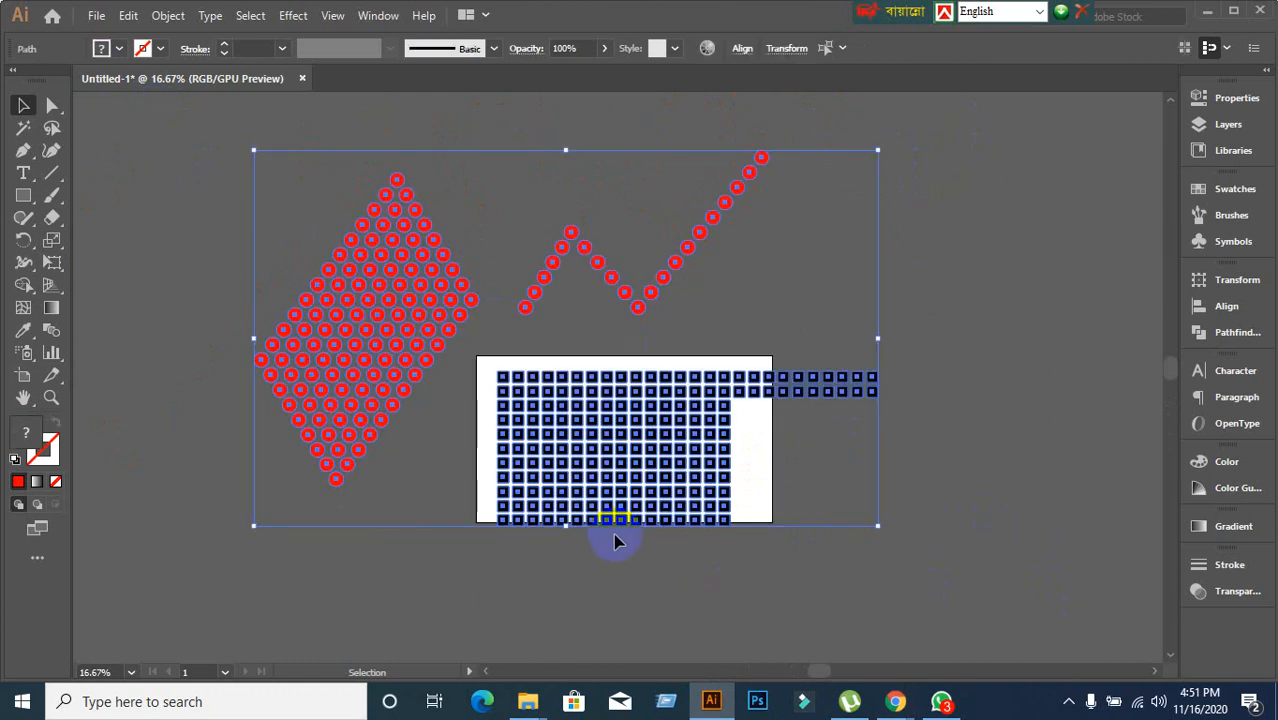
key("Delete")
Draw a small red square with the Rectangle tool near the artboard's upper-left corner.
scroll(765, 497, "up", 2)
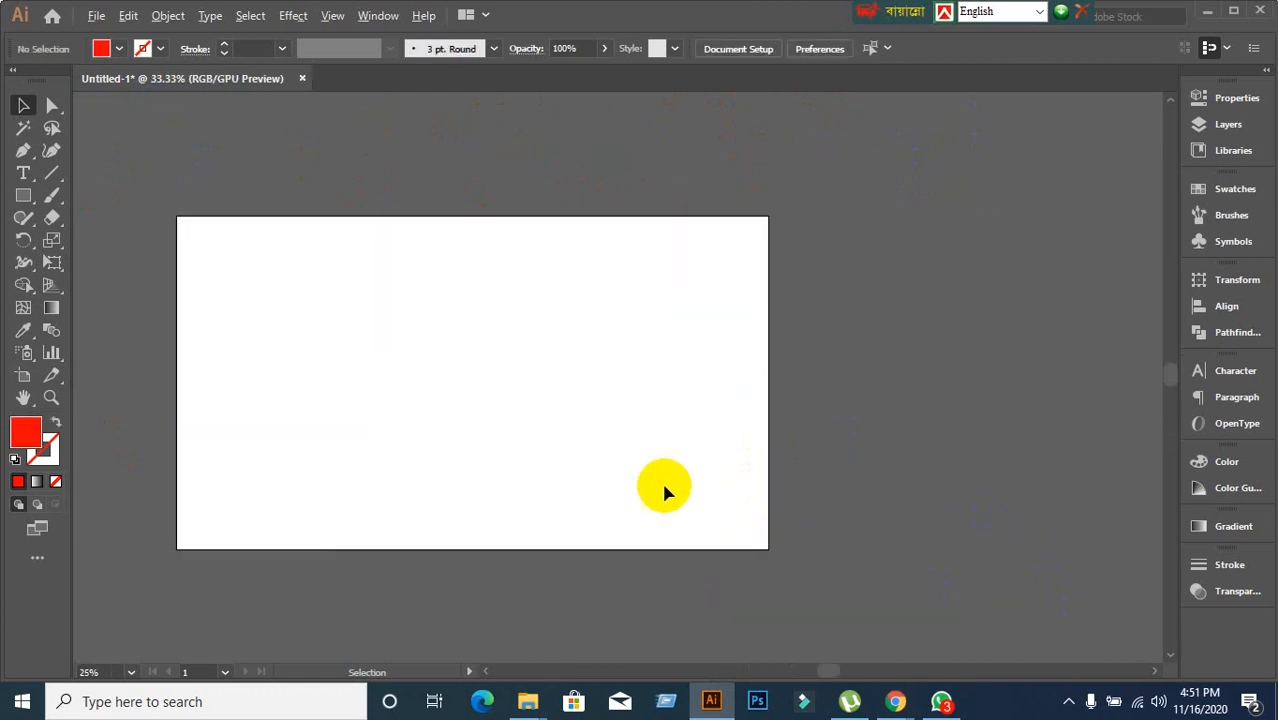
left_click_drag(522, 456, 631, 378)
scroll(566, 290, "up", 1)
scroll(575, 286, "up", 2)
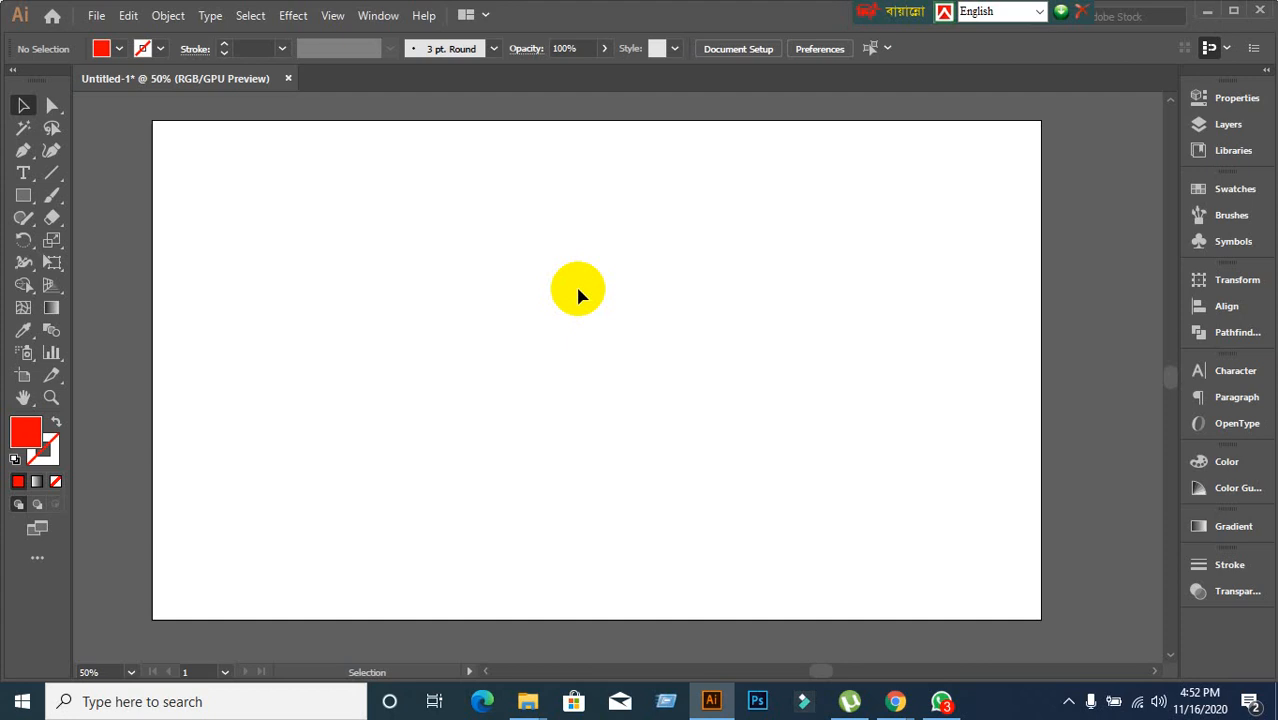
left_click(23, 195)
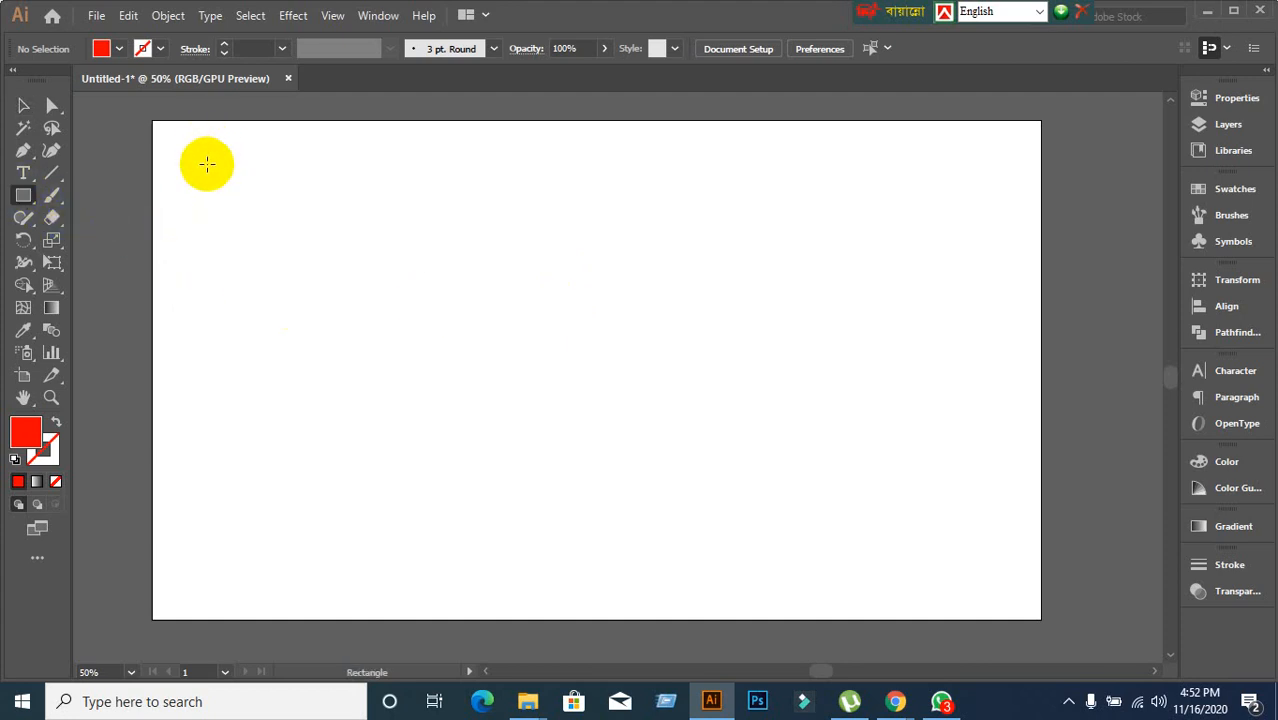
left_click_drag(208, 164, 249, 202)
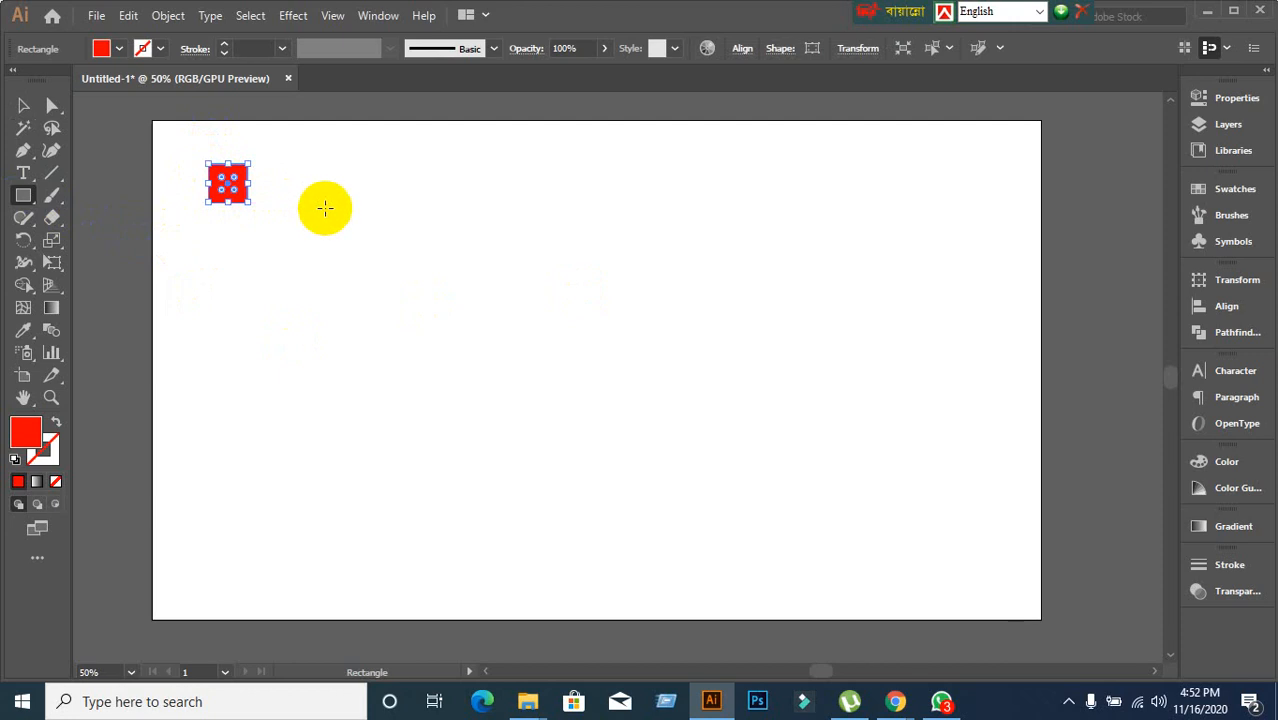
Duplicate the red square horizontally, placing the copy just to its right with a narrow gap.
left_click(23, 105)
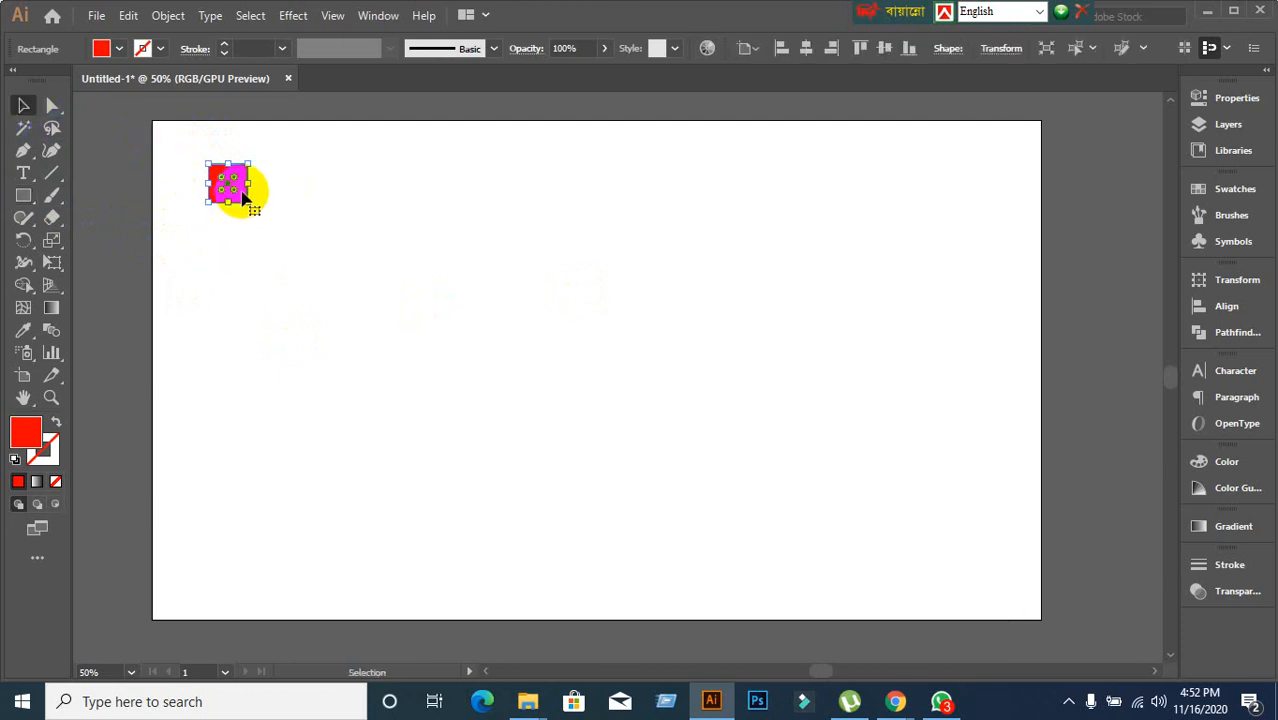
left_click_drag(236, 180, 241, 176)
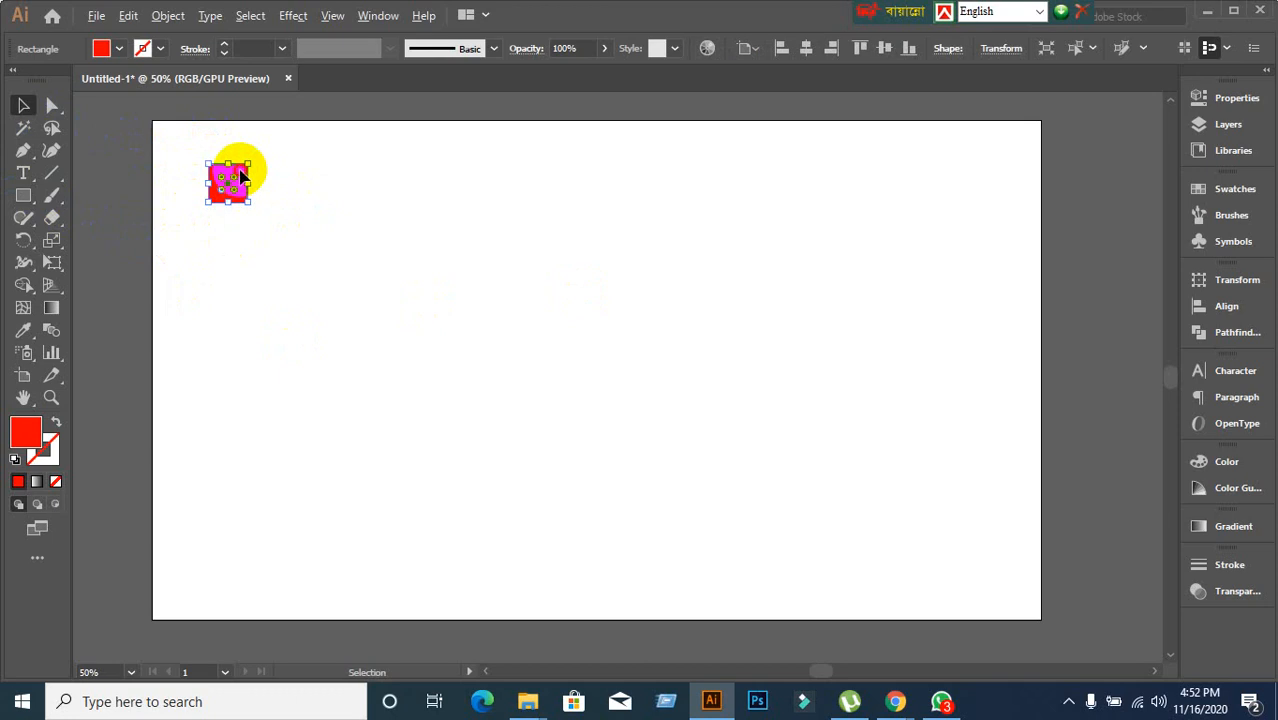
left_click_drag(241, 176, 290, 182)
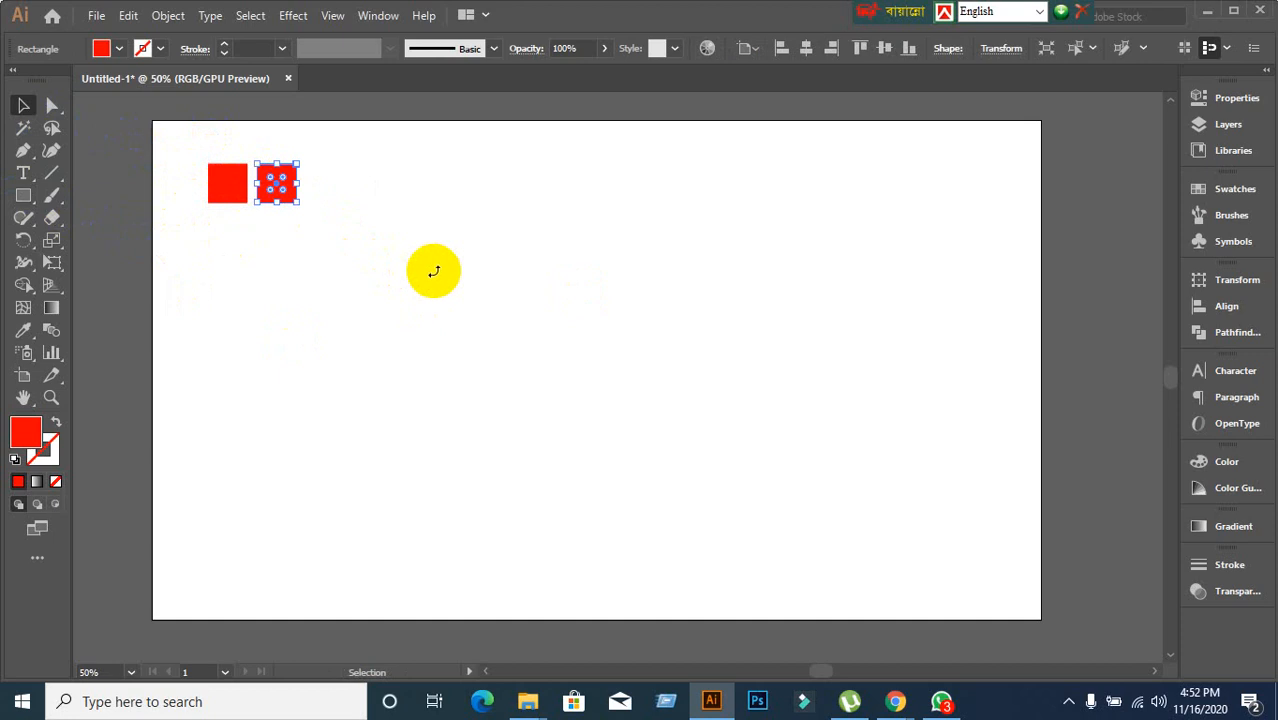
Repeat the horizontal copy fifteen times to build a row of 17 squares across the artboard, and clear the selection.
key("ctrl")
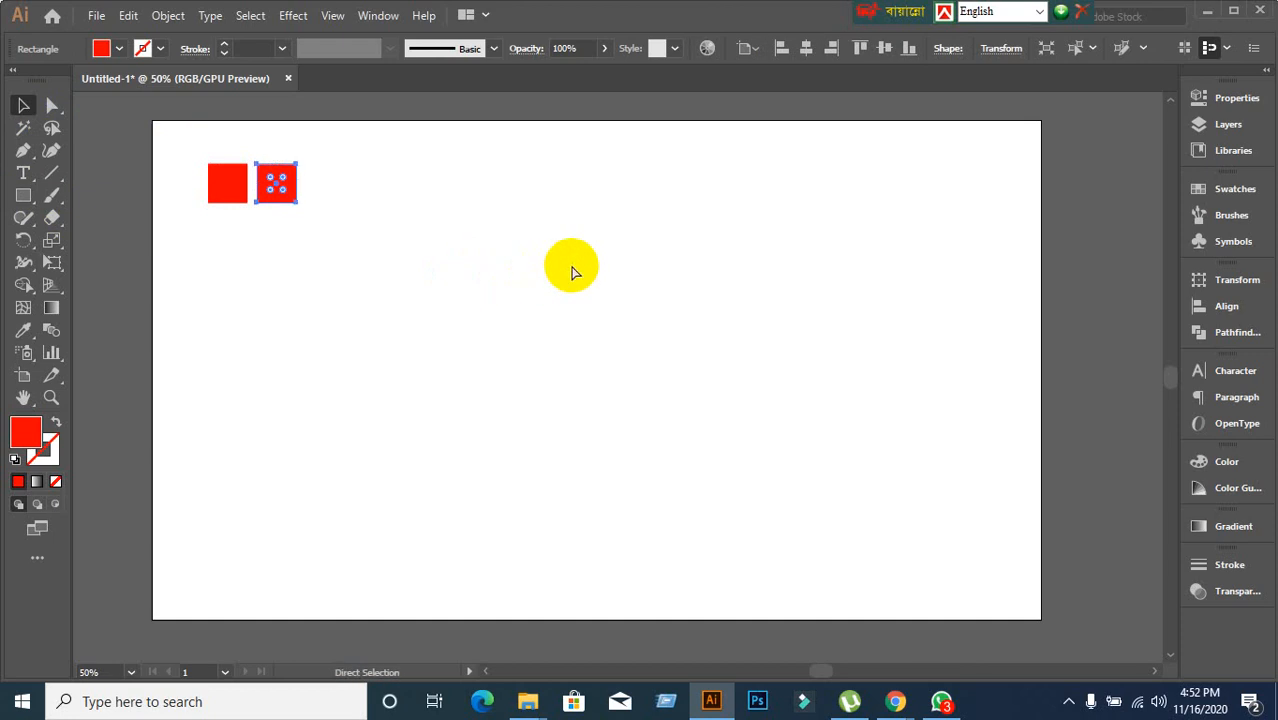
key("ctrl+d")
key("ctrl+d")
key("ctrl+d")
key("ctrl+d")
key("ctrl+d")
key("ctrl+d")
key("ctrl+d")
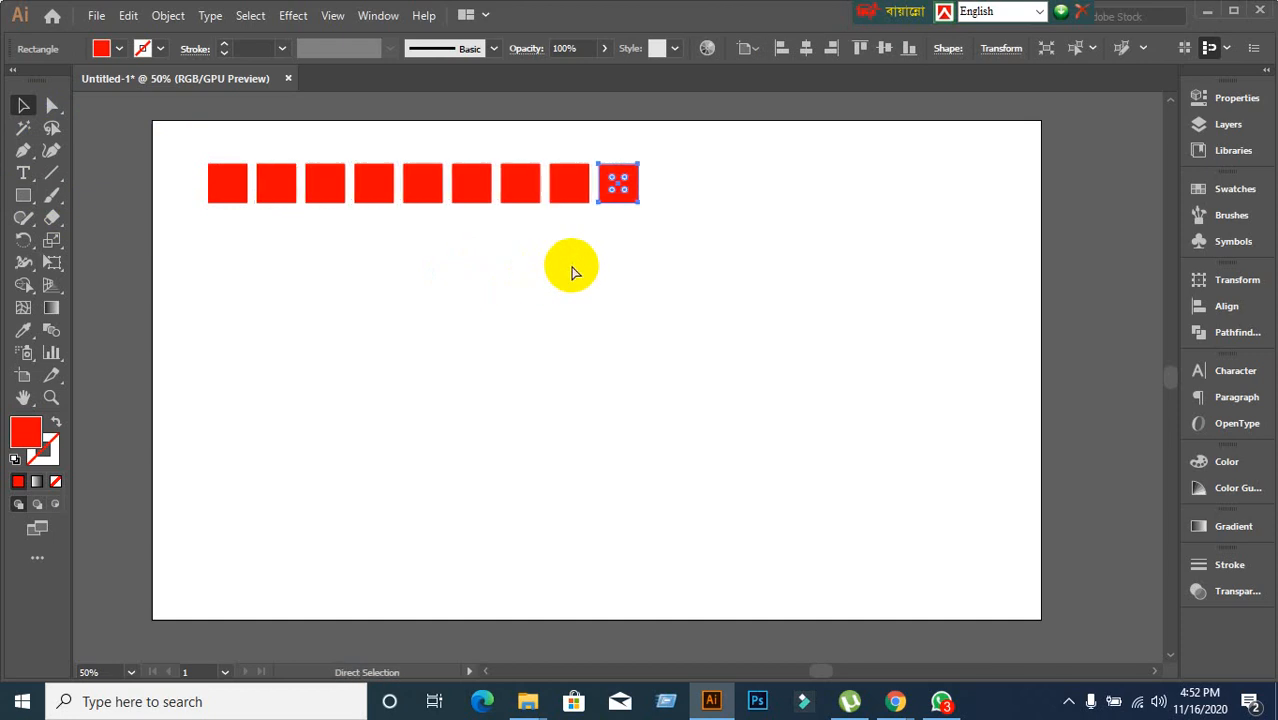
key("ctrl+d")
key("ctrl+d")
key("ctrl+d")
key("ctrl+d")
key("ctrl+d")
key("ctrl+d")
key("ctrl+d")
key("ctrl+d")
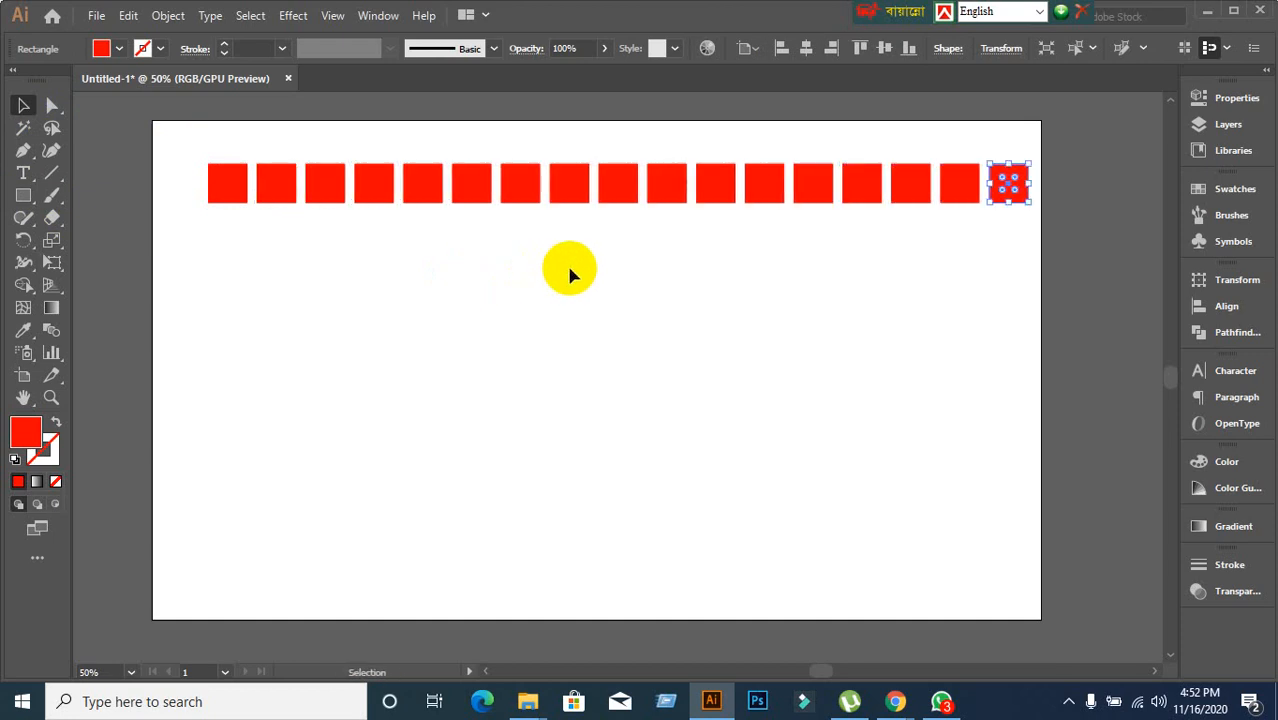
left_click(506, 288)
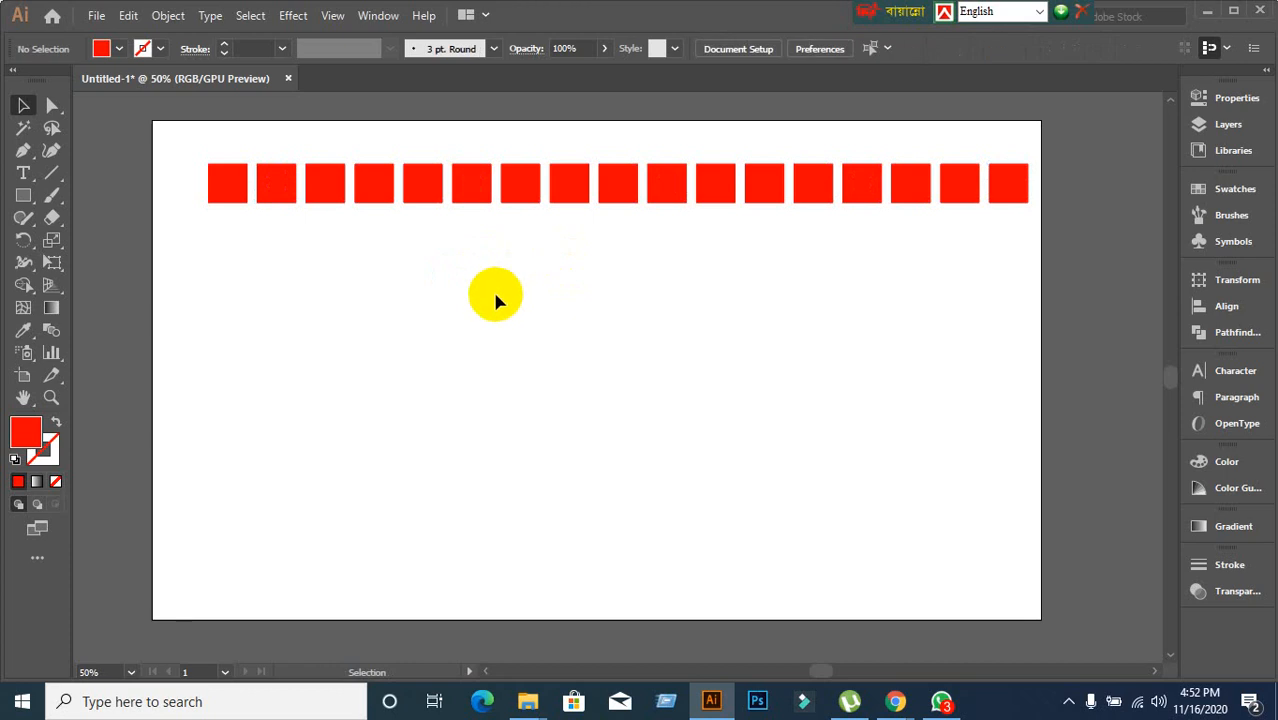
Copy the entire row of squares directly below itself and repeat the copy seven times to fill the artboard with nine rows.
left_click_drag(197, 150, 1018, 296)
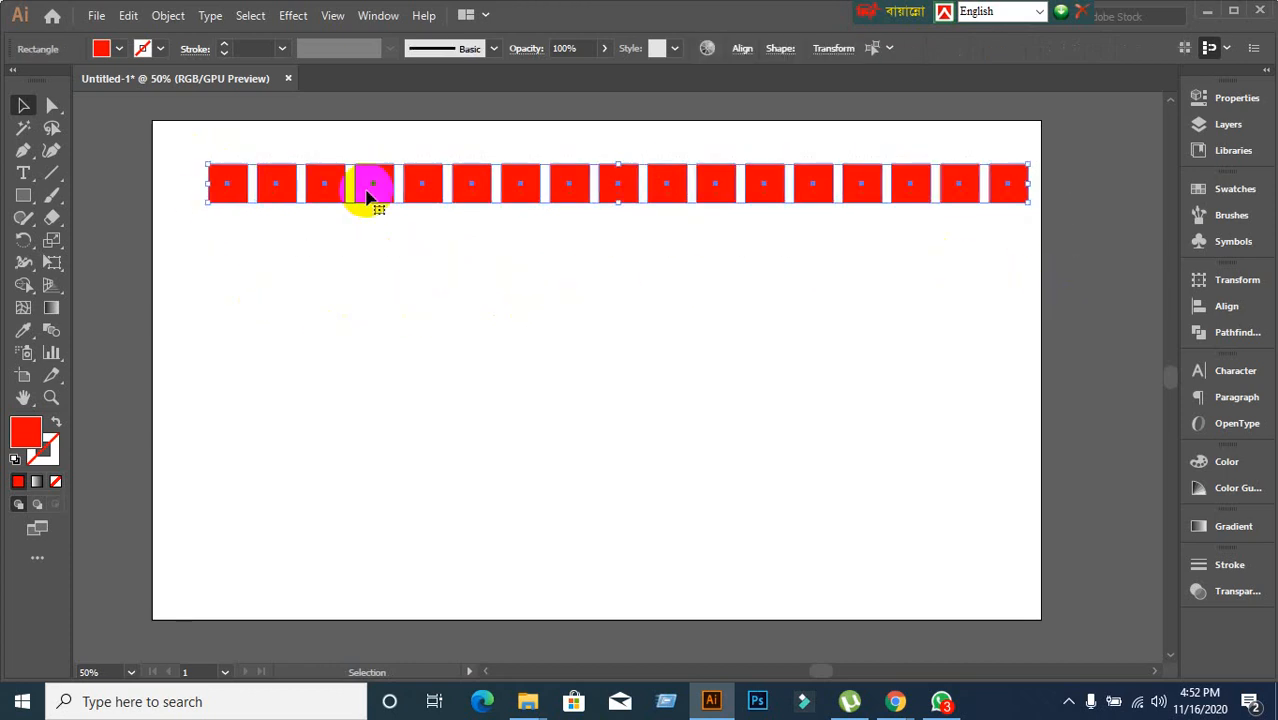
left_click_drag(367, 195, 367, 245)
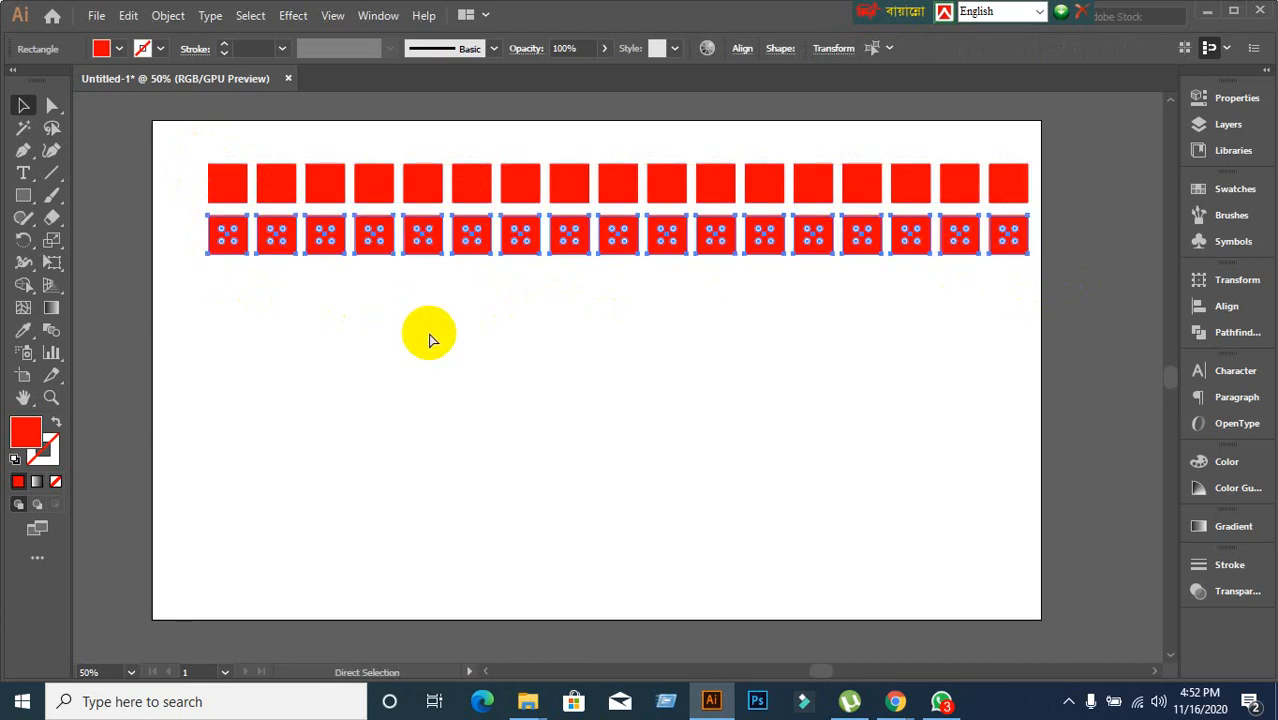
key("ctrl+d")
key("ctrl+d")
key("ctrl+d")
key("ctrl+d")
key("ctrl+d")
key("ctrl+d")
key("ctrl+d")
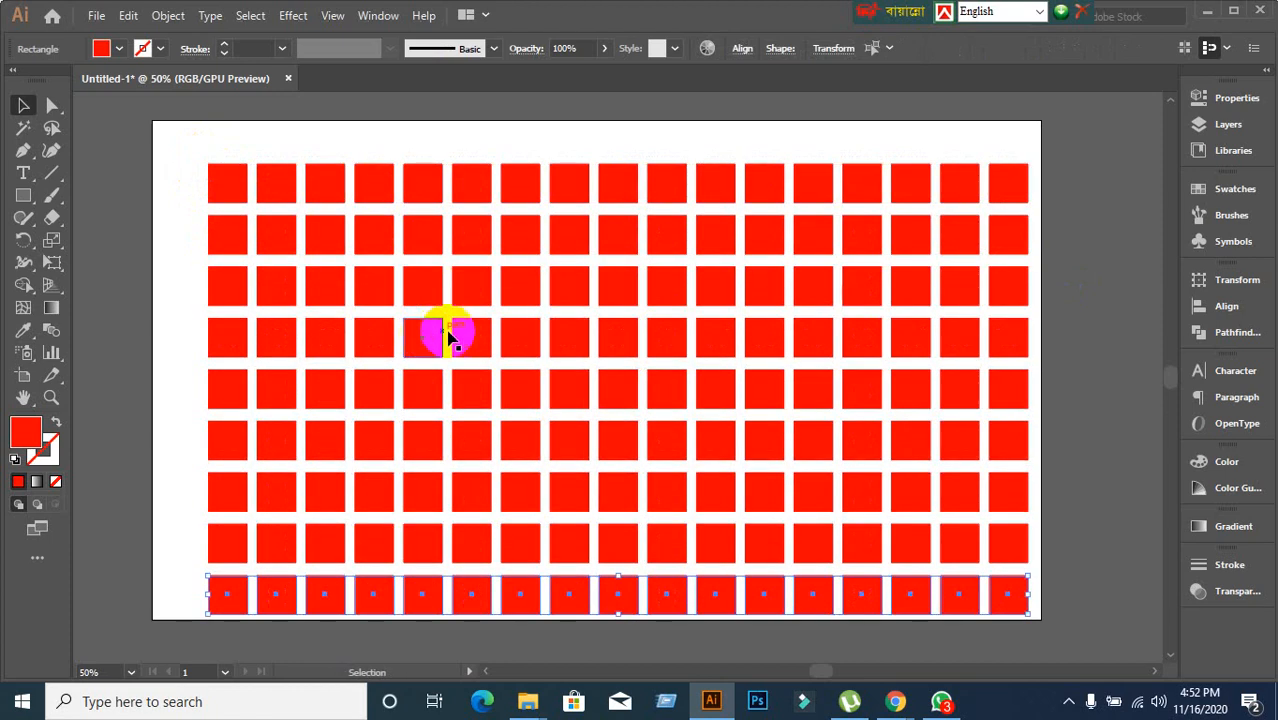
Copy the first three squares of the top row directly above the grid and repeat the copy five times upward.
scroll(440, 336, "up", 2)
left_click_drag(476, 272, 609, 336)
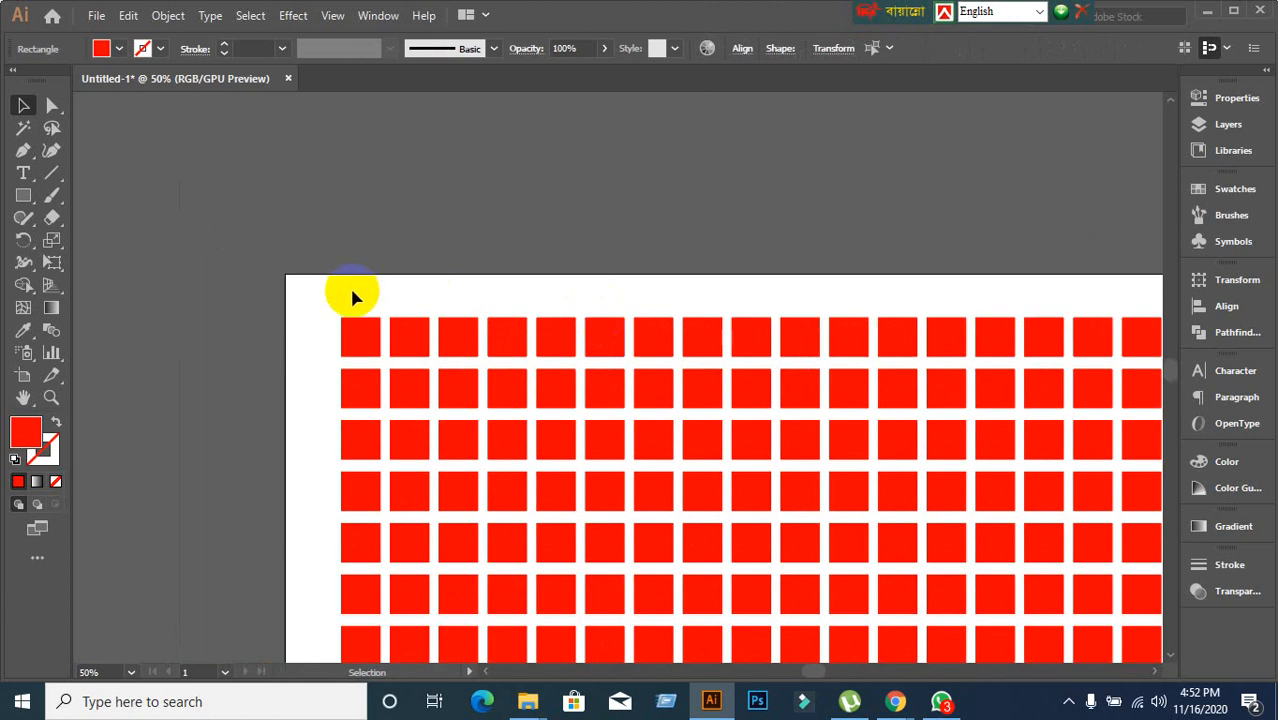
left_click_drag(328, 298, 467, 285)
key("ctrl+d")
key("ctrl+d")
key("ctrl+d")
key("ctrl+d")
key("ctrl+d")
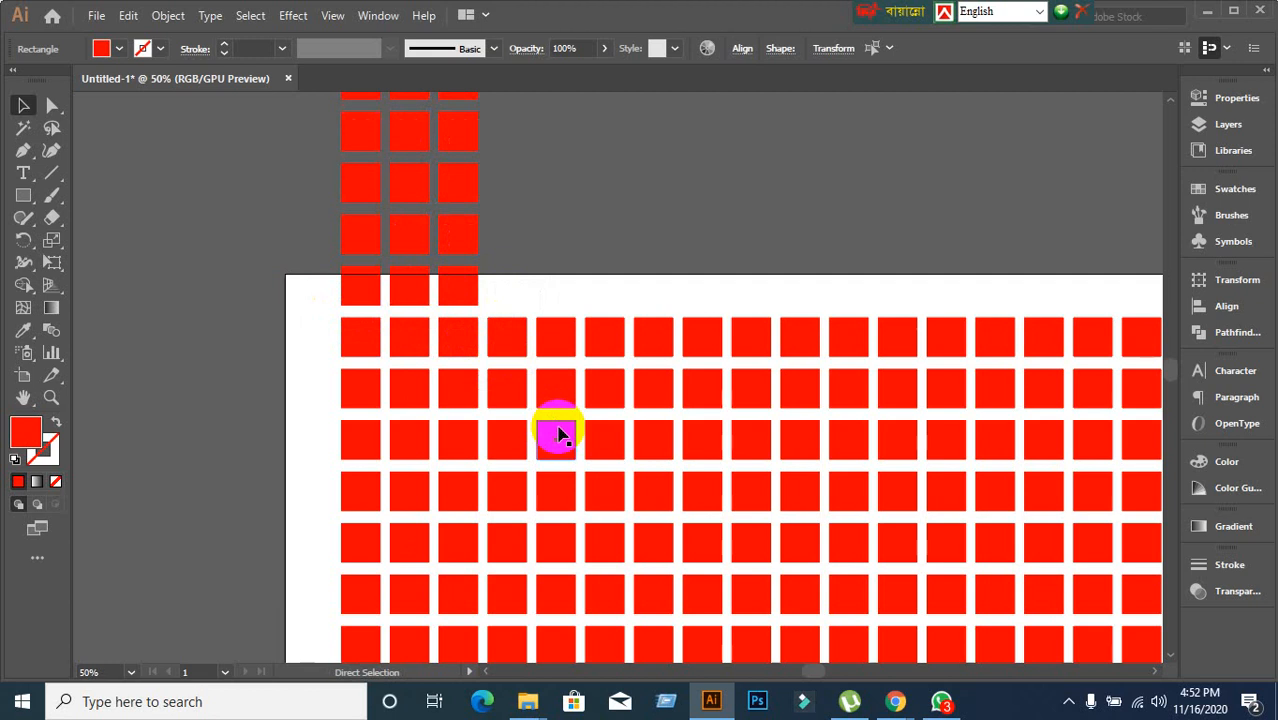
Draw a small red five-pointed star with the Star tool on the empty canvas above the artboard, and deselect it.
scroll(556, 420, "up", 3)
left_click_drag(551, 305, 300, 320)
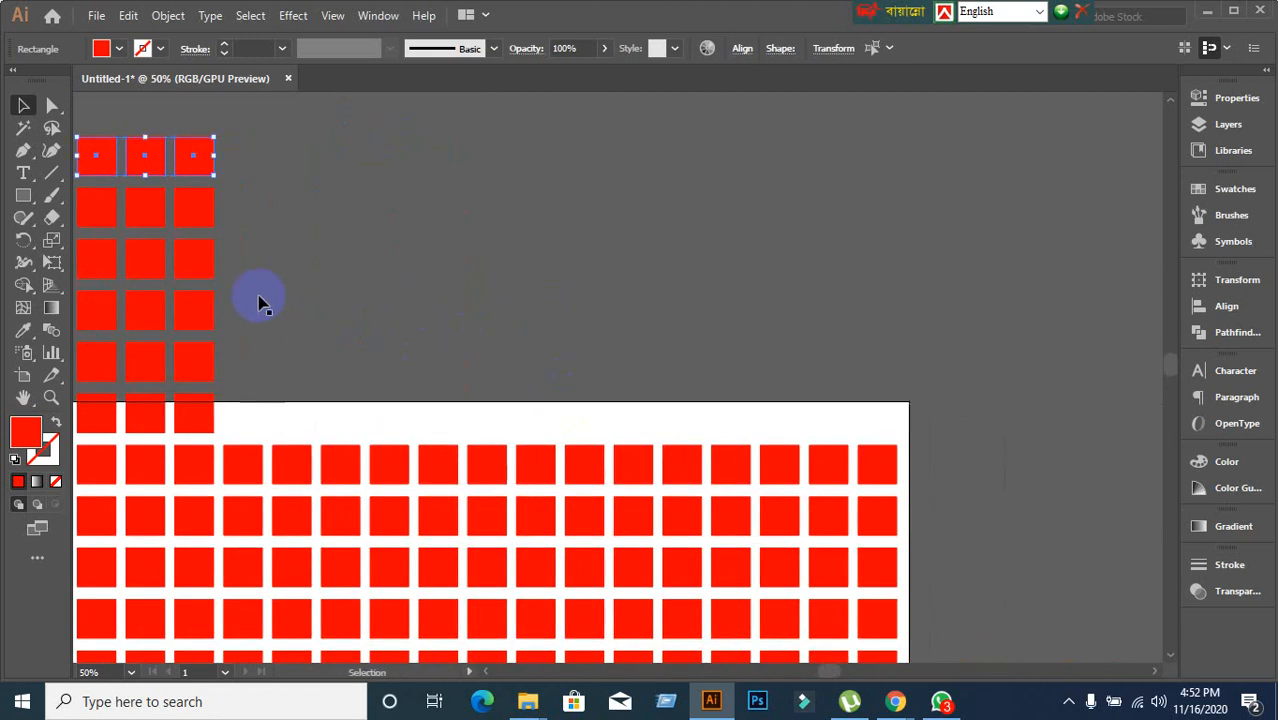
left_click(23, 195)
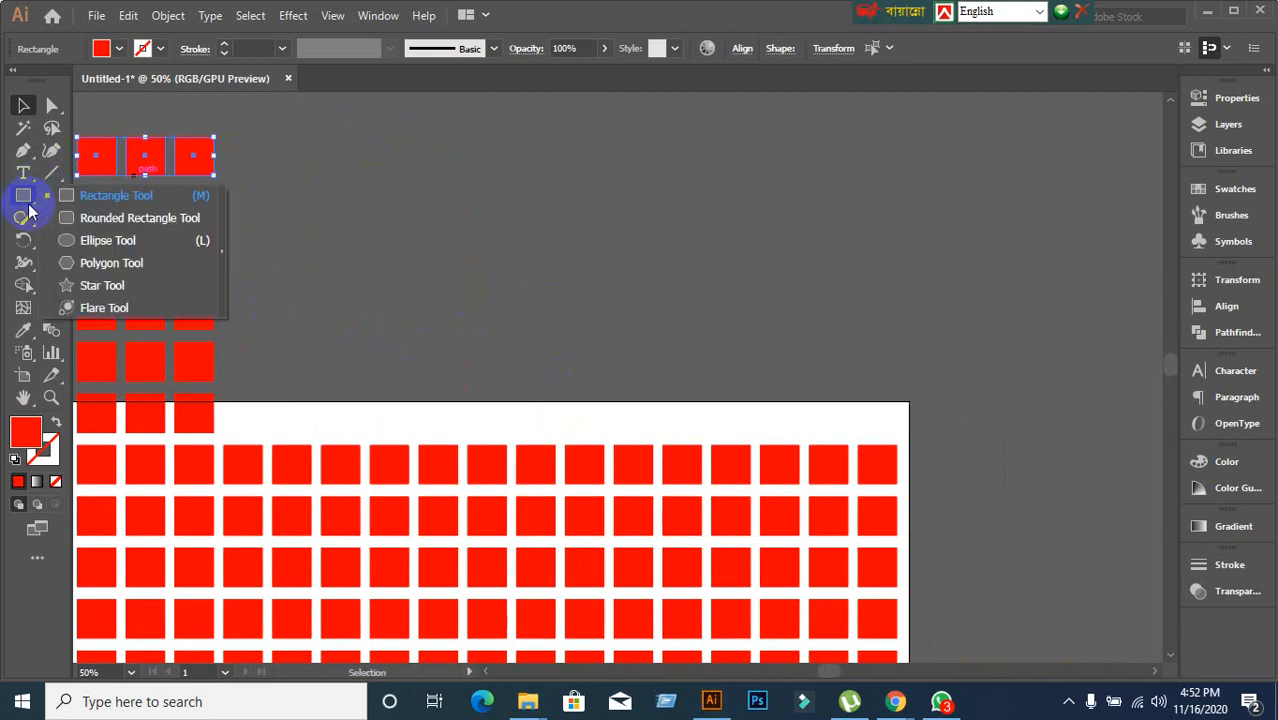
left_click(104, 285)
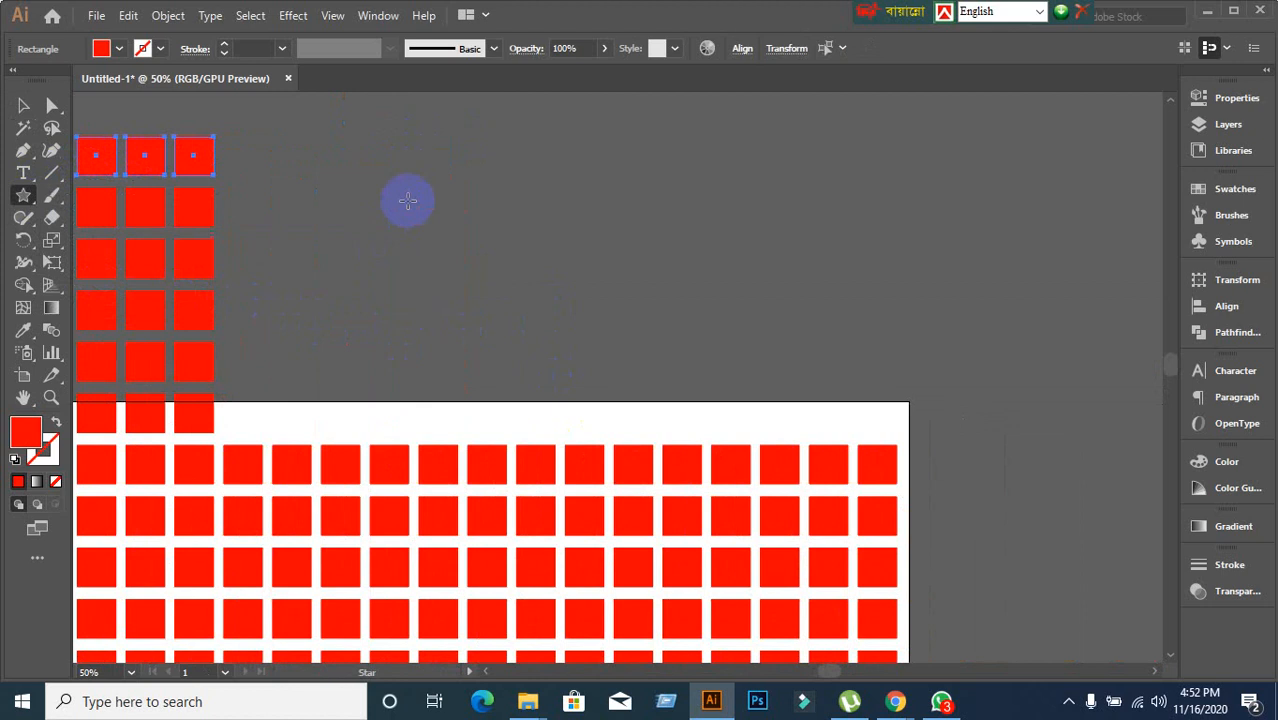
scroll(424, 250, "up", 4)
scroll(424, 250, "right", 6)
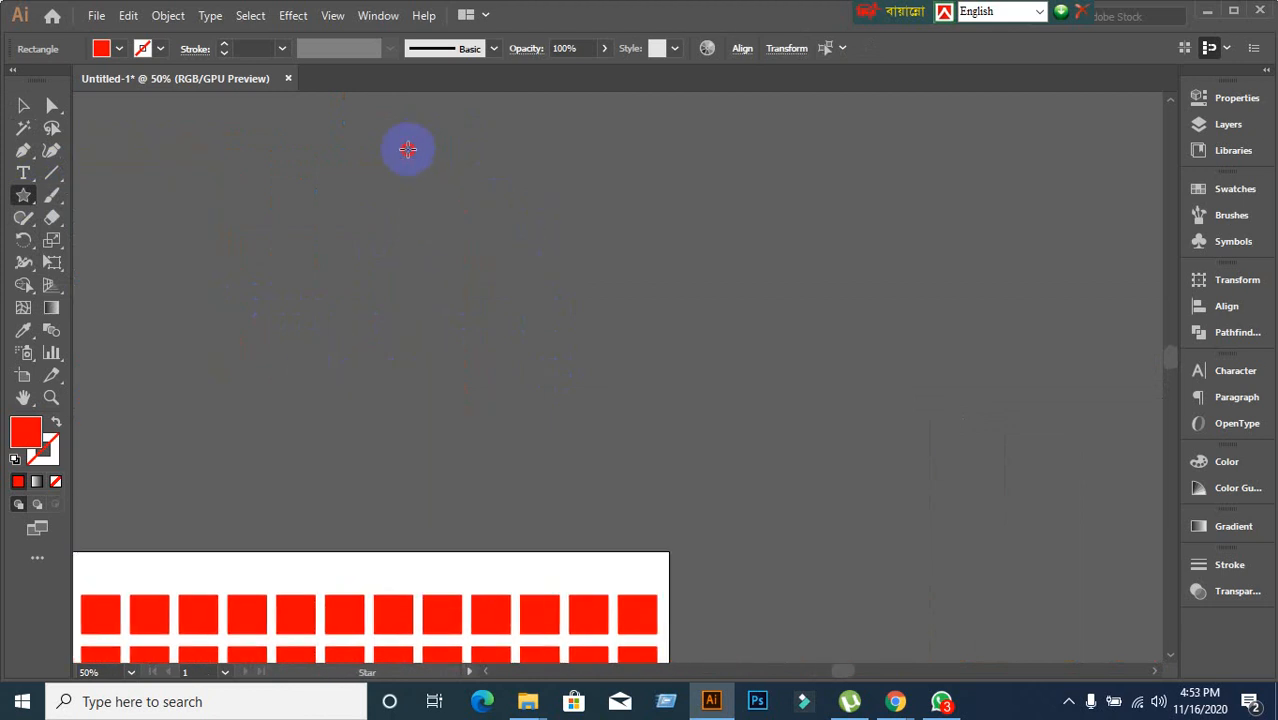
mouse_move(408, 149)
left_mouse_down()
mouse_move(428, 171)
mouse_move(427, 155)
left_mouse_up()
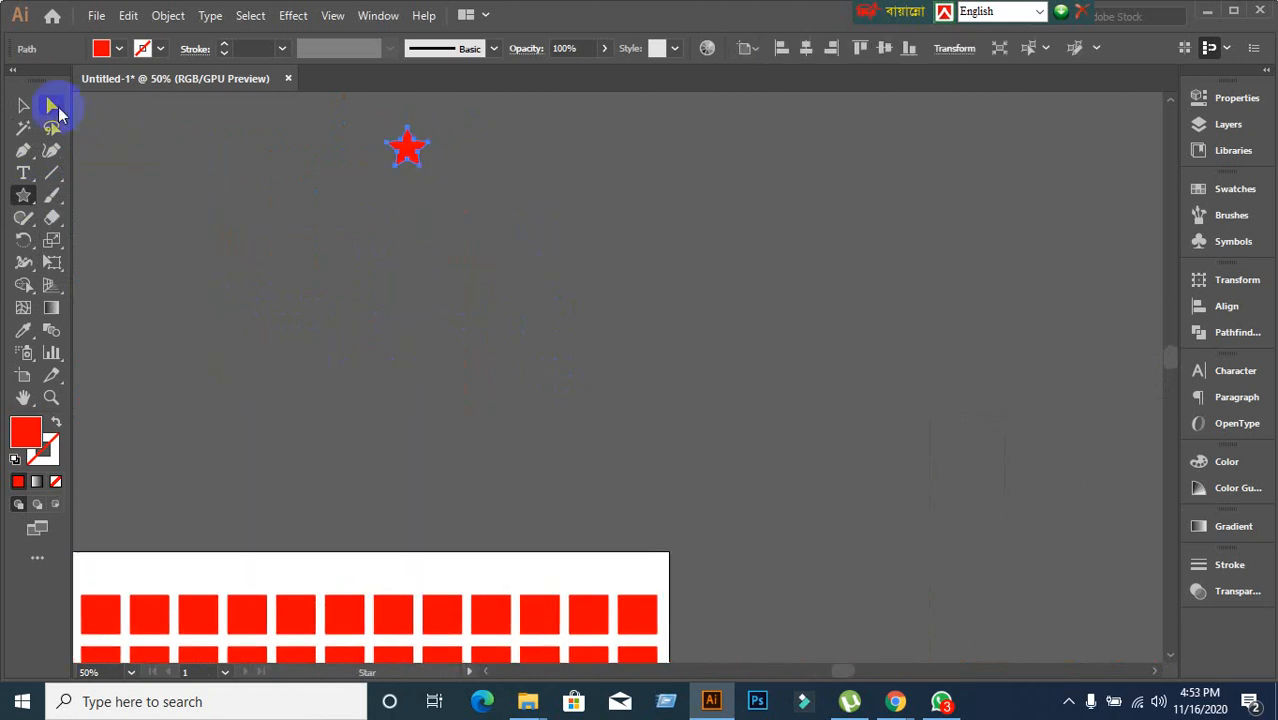
left_click(23, 105)
left_click(420, 250)
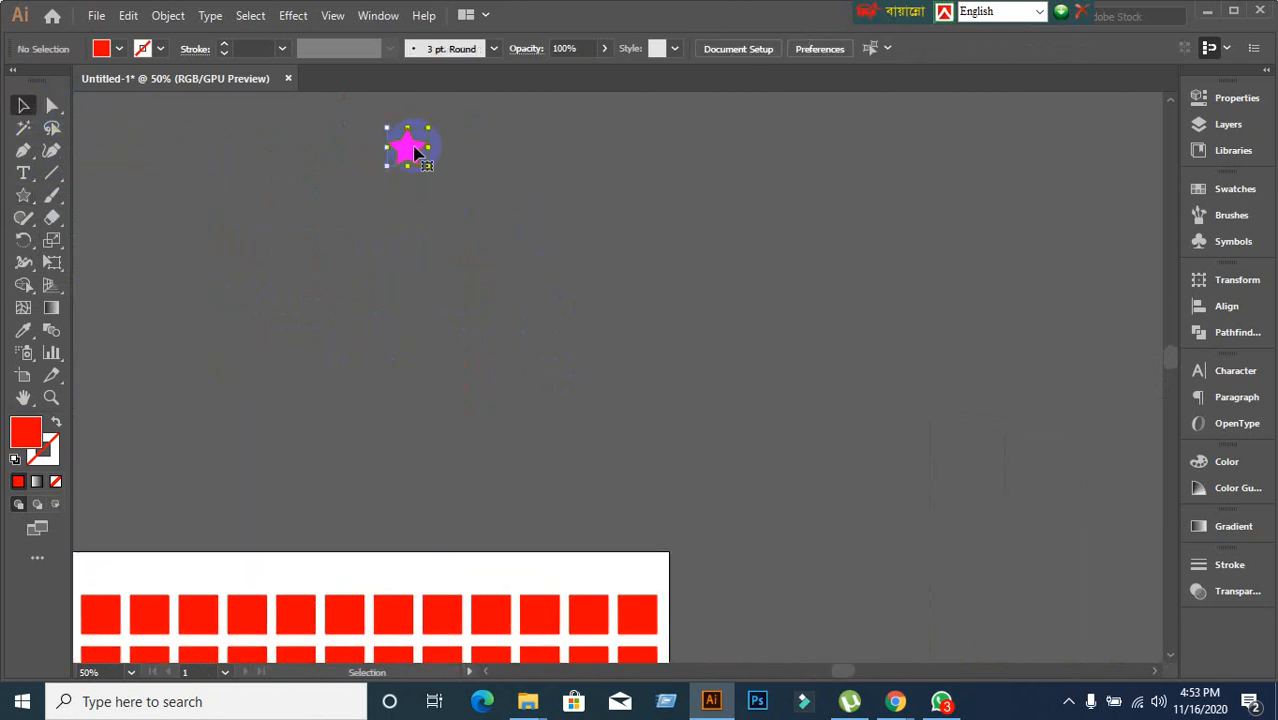
Copy the star about 52 px right and 40 px down, and repeat the copy eleven times to form a diagonal line.
left_click(411, 150)
left_click_drag(411, 150, 445, 178)
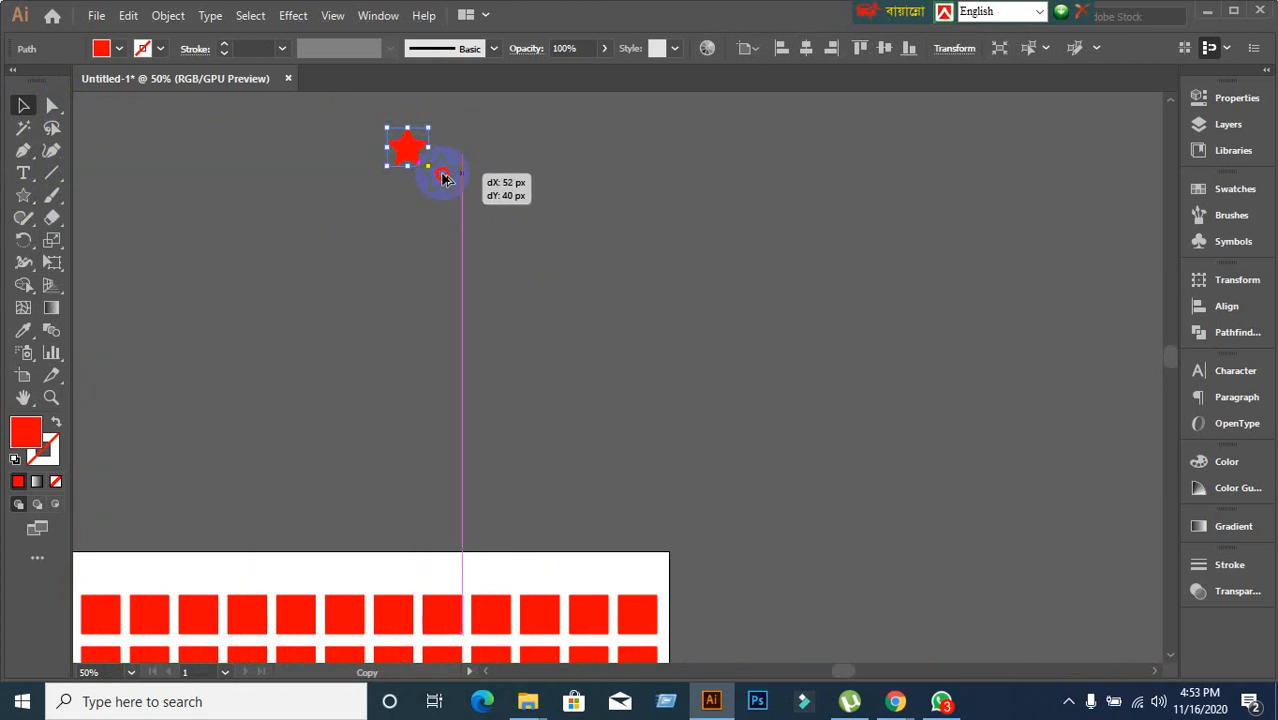
left_click_drag(445, 178, 445, 178)
key("ctrl+d")
key("ctrl+d")
key("ctrl+d")
key("ctrl+d")
key("ctrl+d")
key("ctrl+d")
key("ctrl+d")
key("ctrl+d")
key("ctrl+d")
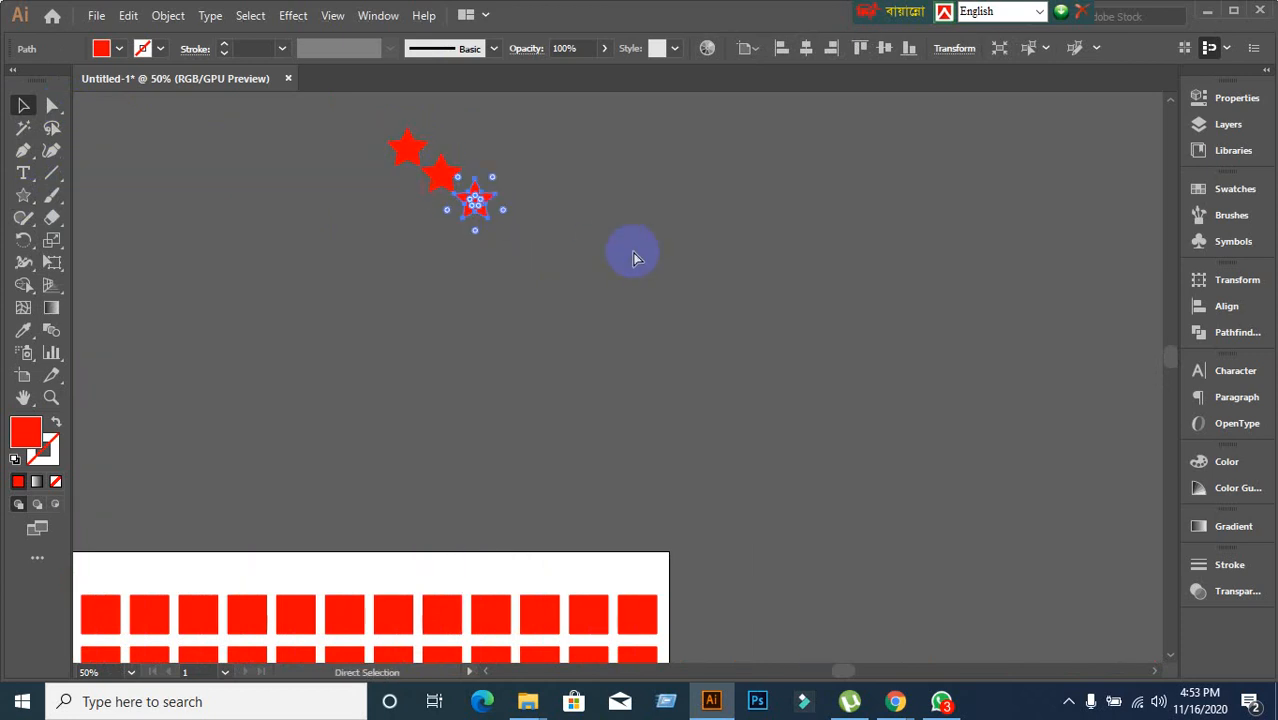
key("ctrl+d")
key("ctrl+d")
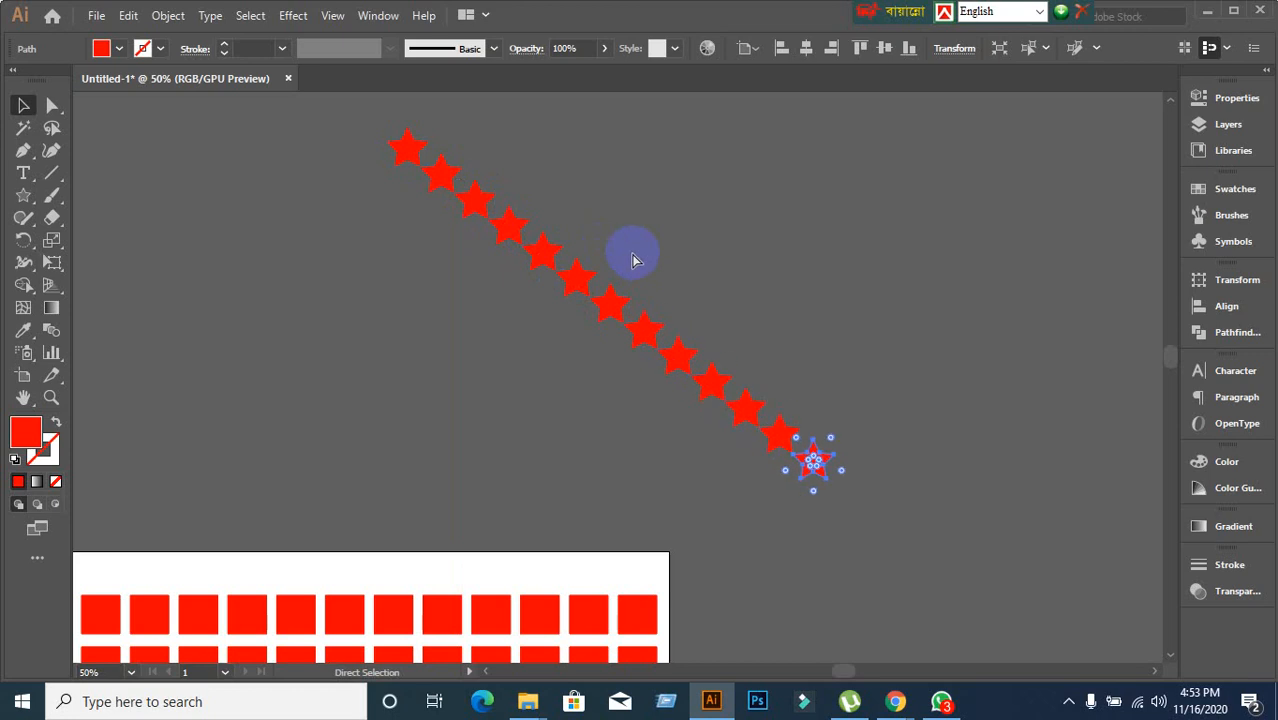
left_click(388, 367)
scroll(340, 292, "up", 1)
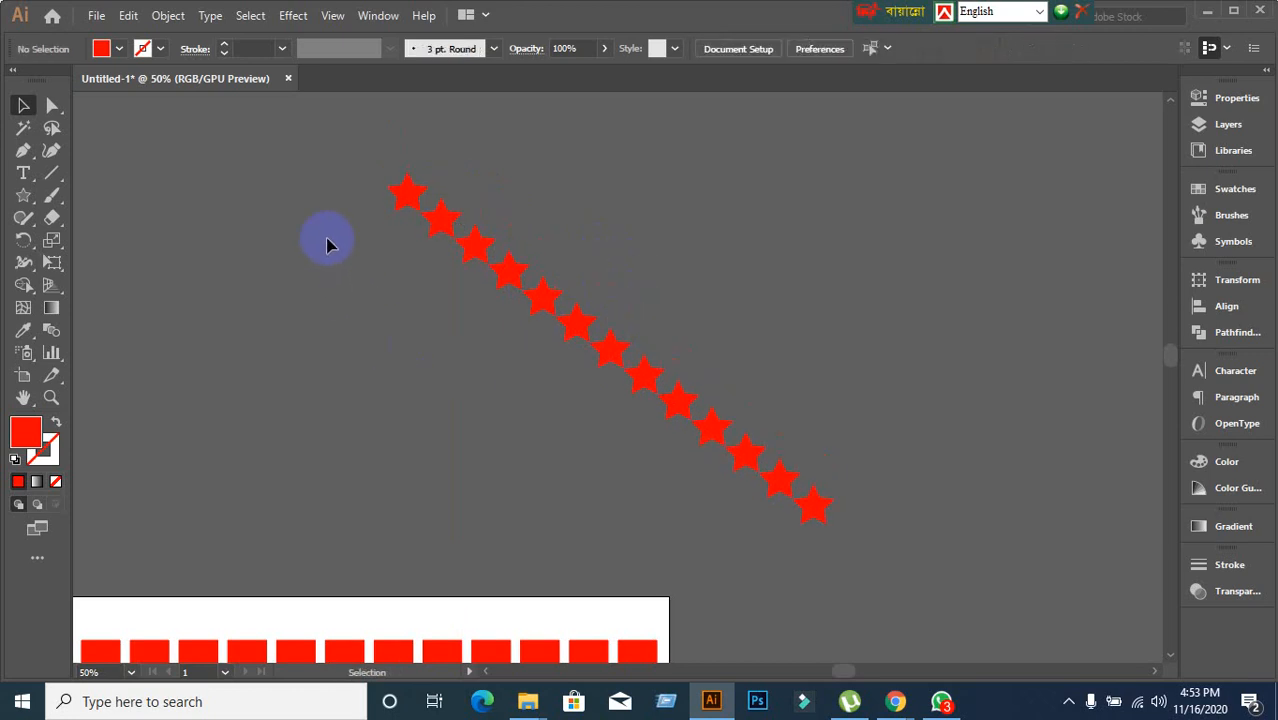
Try copying the whole diagonal line of stars up and to the right, and undo the copy.
left_click(739, 412)
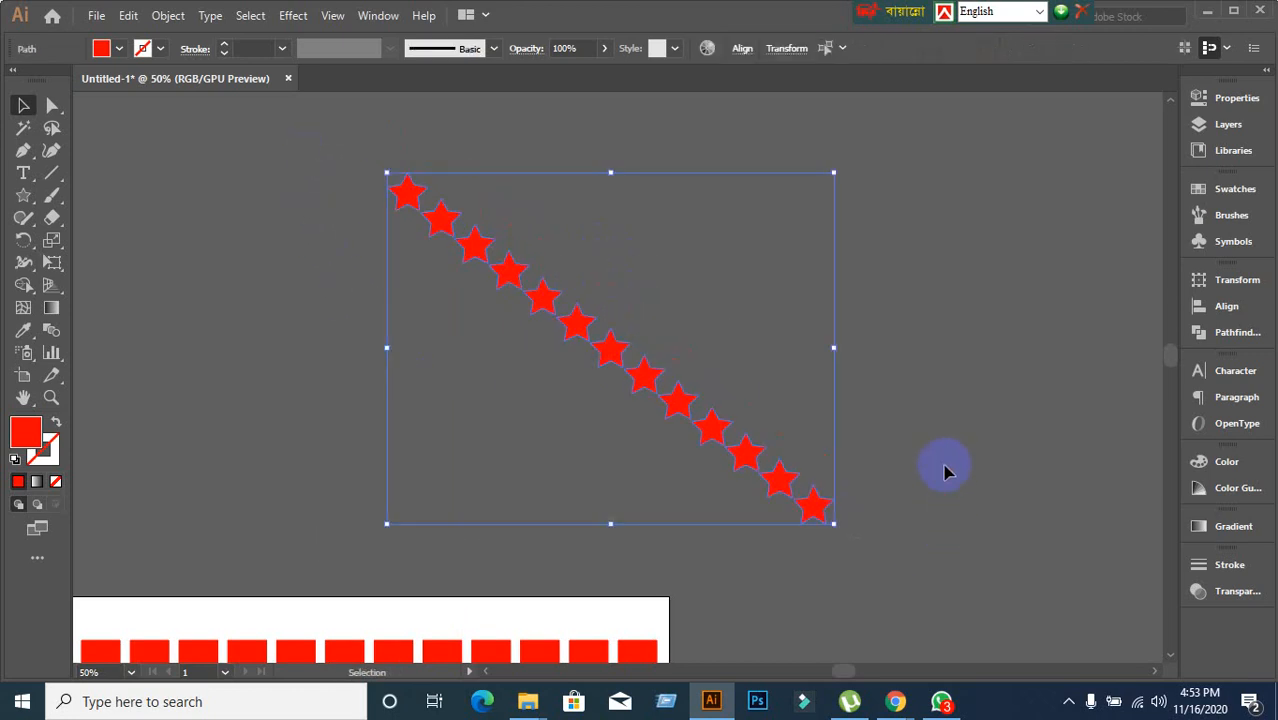
left_click(870, 548)
left_click_drag(362, 155, 1037, 572)
key("space")
left_click_drag(1018, 408, 920, 520)
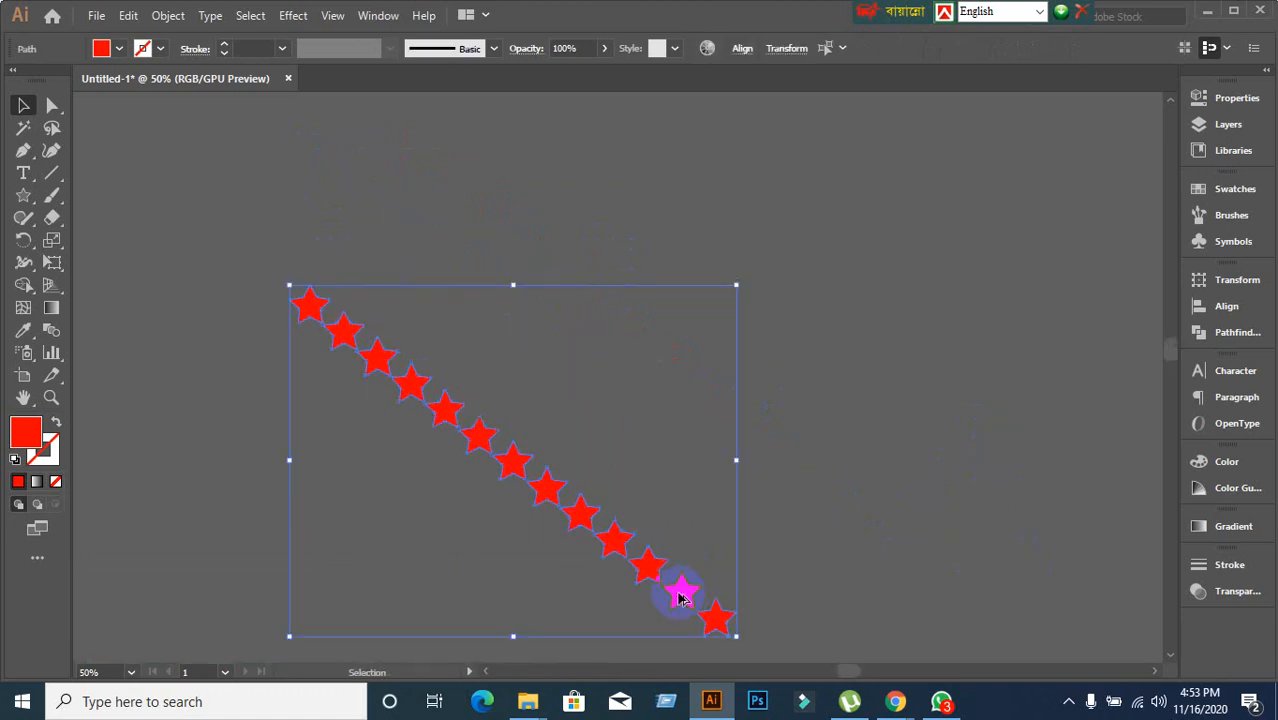
left_click_drag(680, 598, 746, 528)
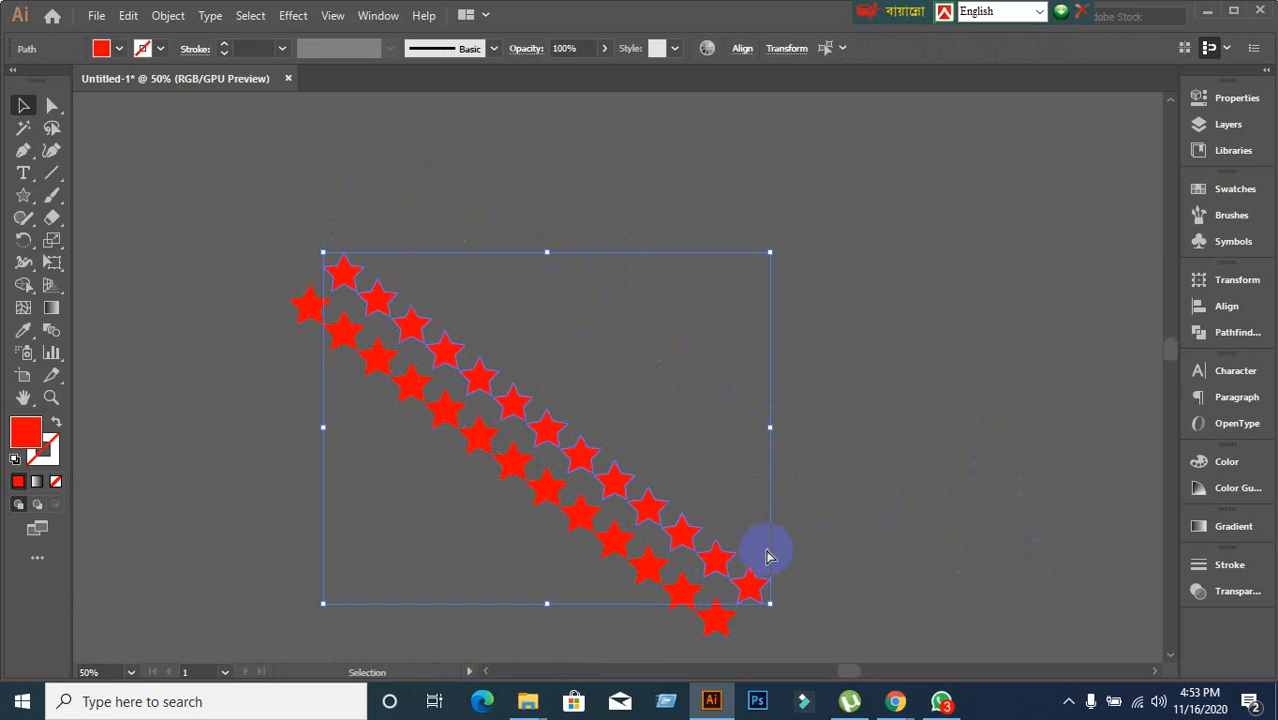
key("ctrl+z")
left_click(240, 289)
left_click(724, 618)
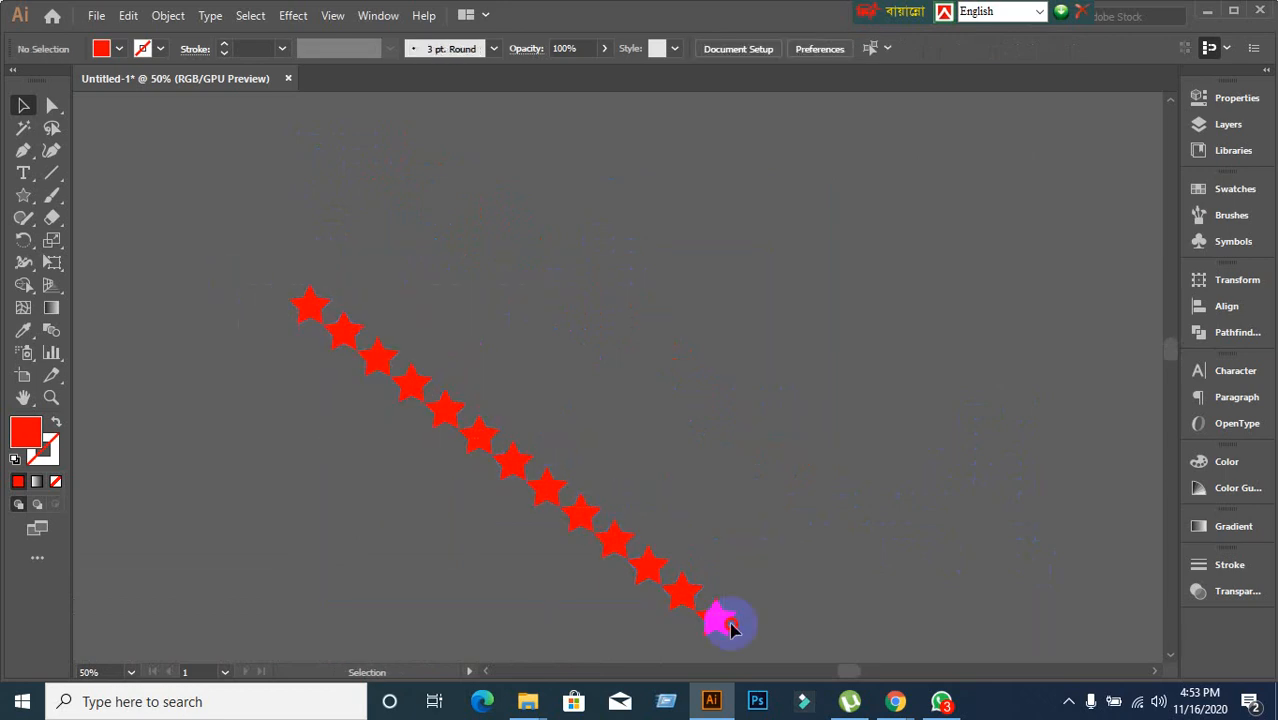
left_click(915, 485)
Copy the diagonal's first two stars up and to the right, and repeat the copy until eight pairs form an ascending double line.
left_click_drag(268, 287, 387, 297)
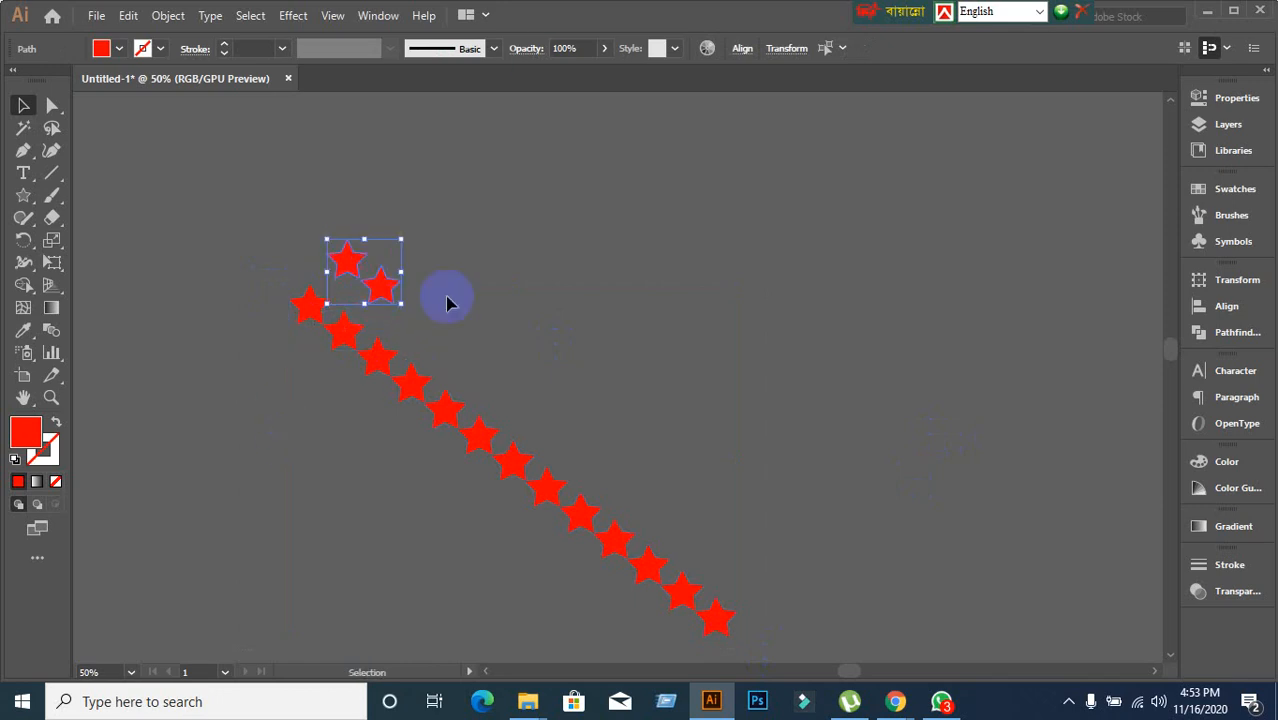
scroll(507, 369, "up", 3)
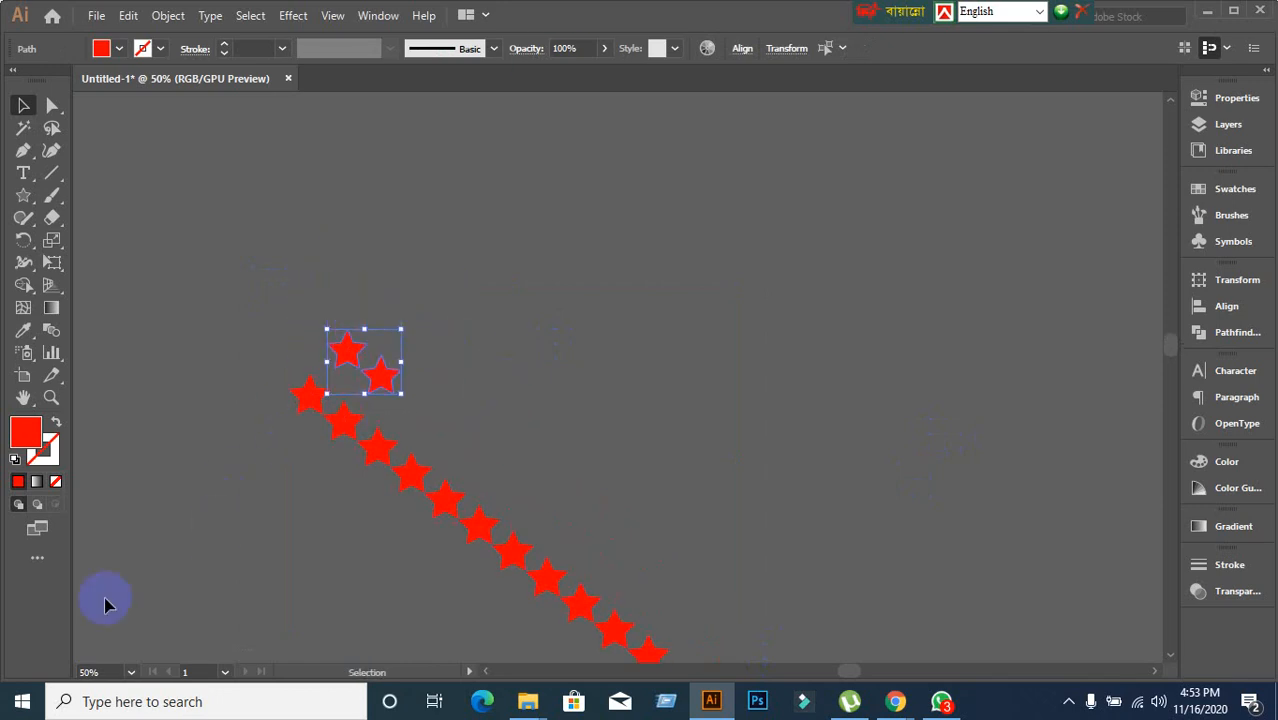
key("a")
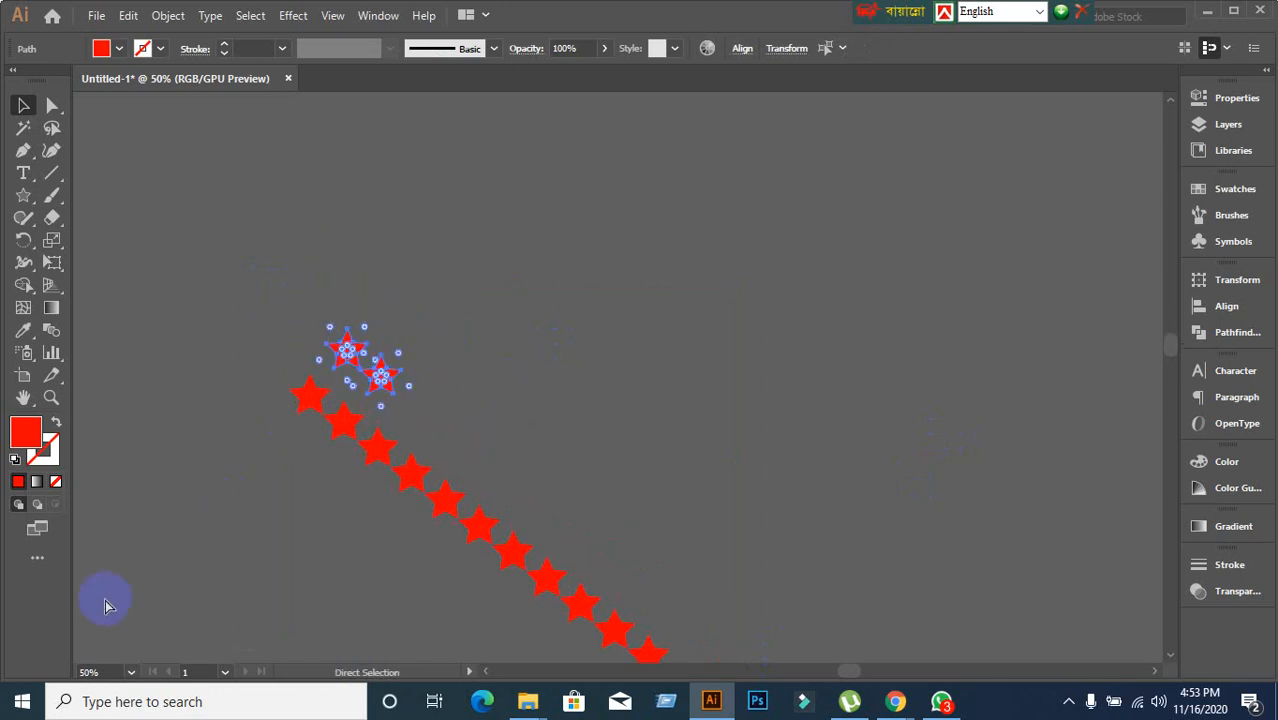
key("ctrl+d")
key("ctrl+d")
key("ctrl+d")
key("ctrl+d")
key("ctrl+d")
key("ctrl+d")
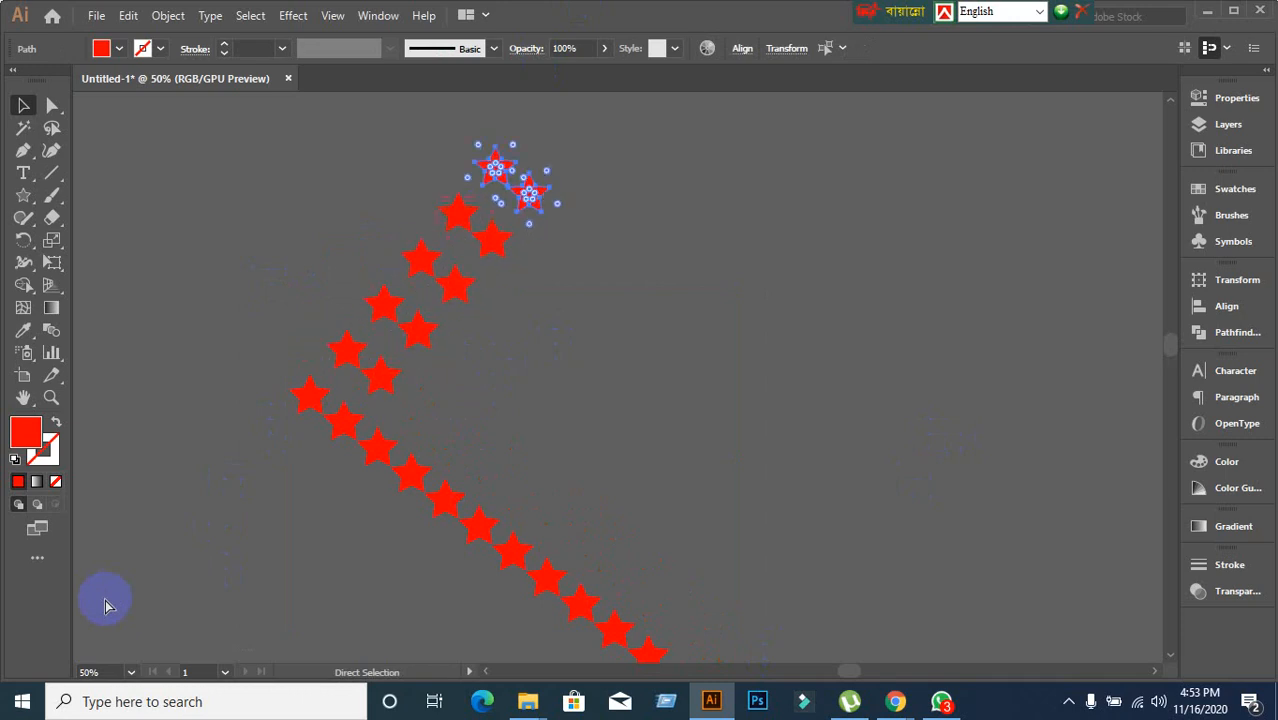
key("v")
left_click(220, 568)
scroll(220, 563, "down", 2)
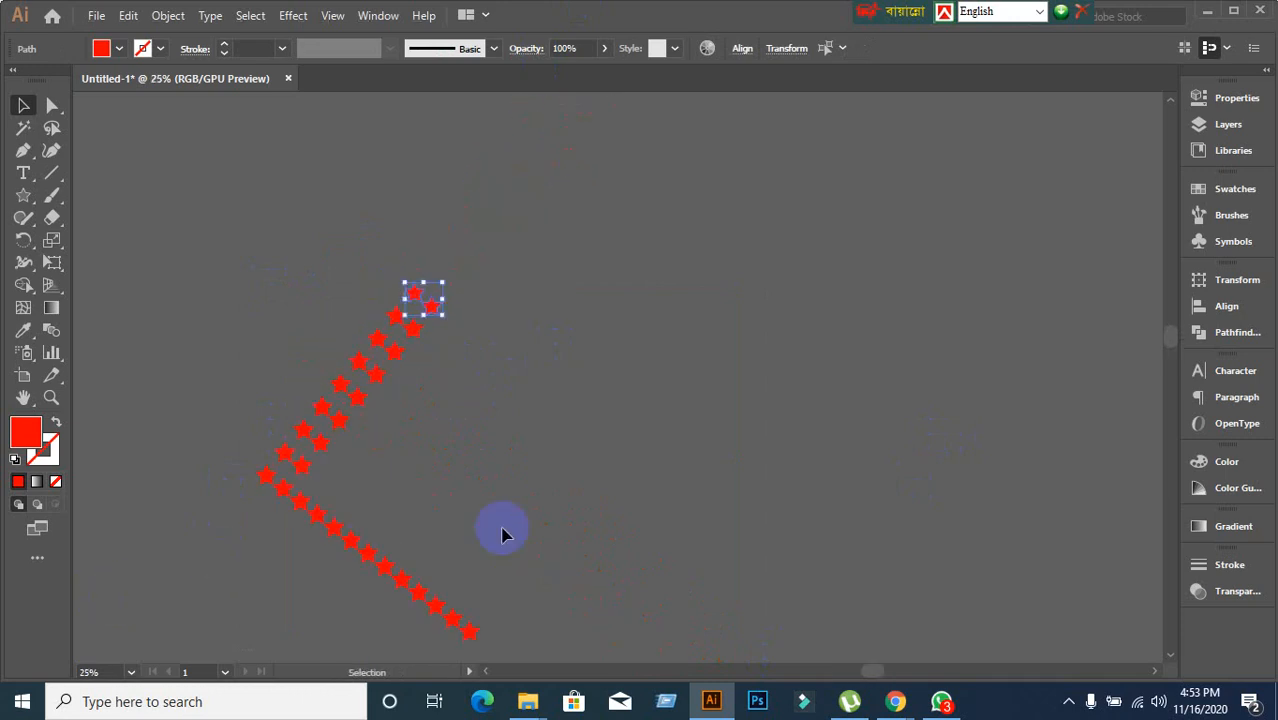
Copy the descending diagonal's last star down and to the left, and repeat the copy to form a line of ten stars reaching the artboard.
left_click_drag(502, 534, 502, 398)
left_click_drag(500, 572, 642, 393)
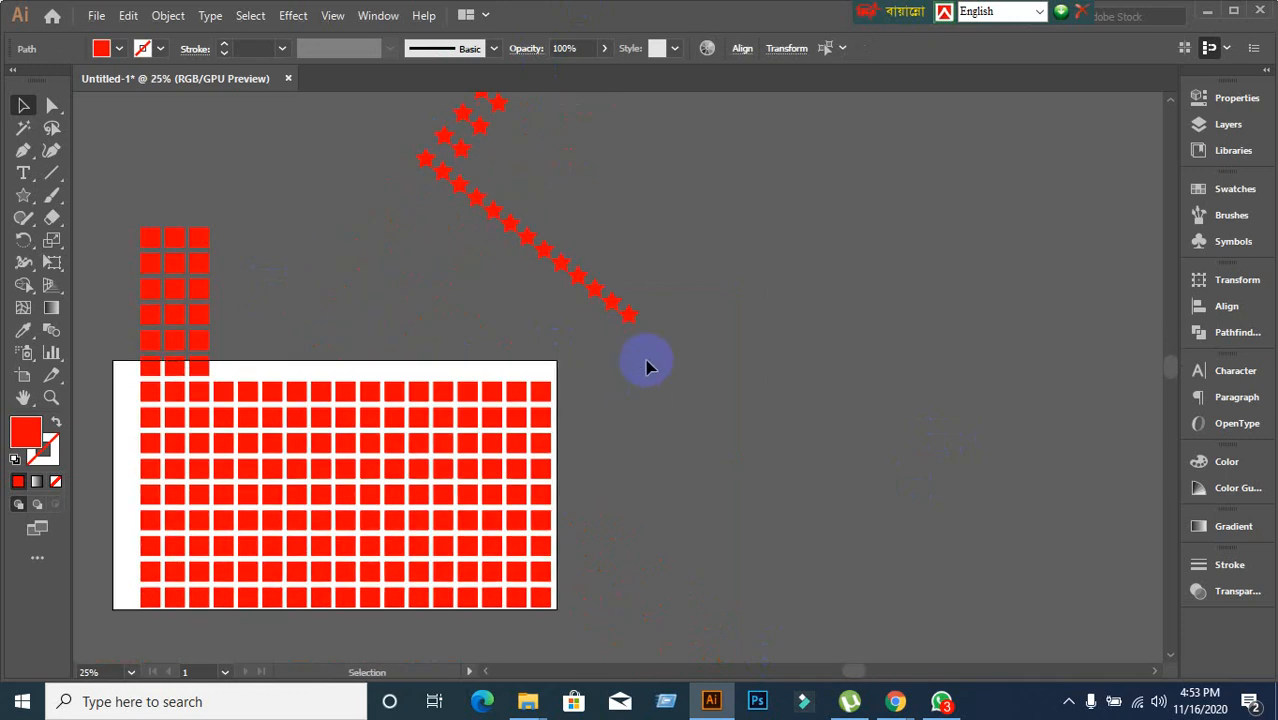
left_click(633, 321)
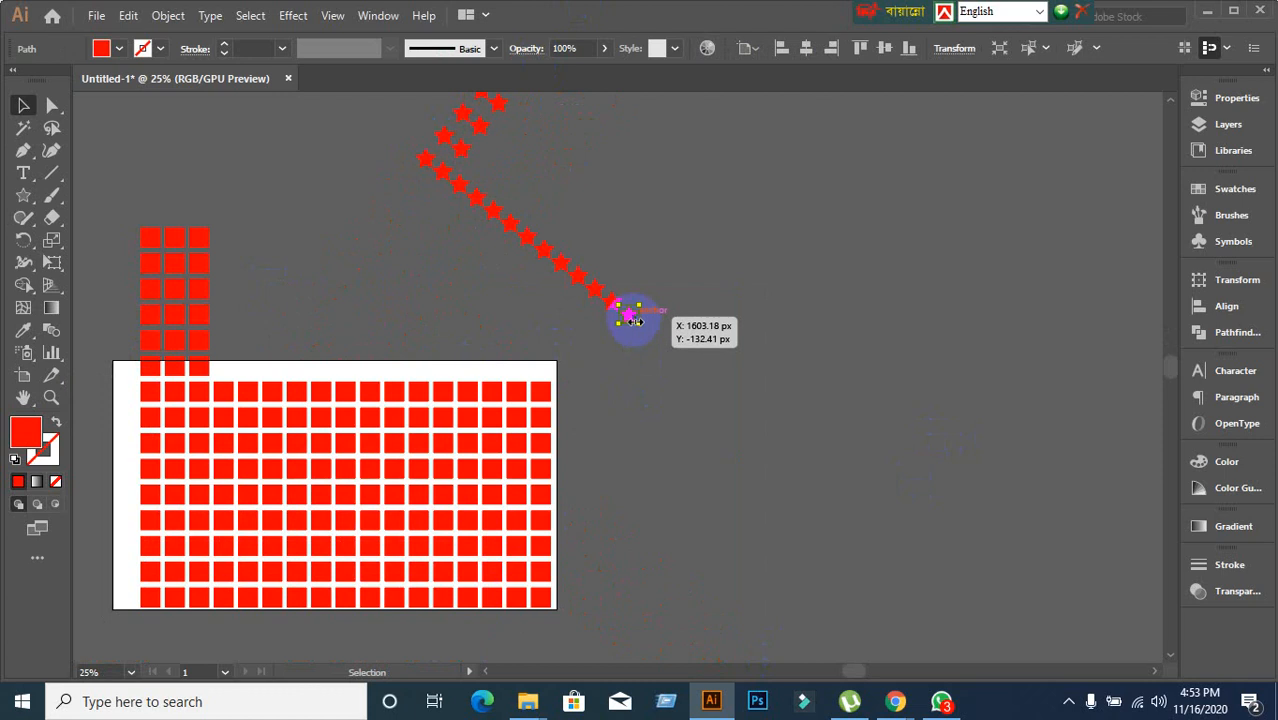
left_click(641, 386)
key("a")
key("v")
scroll(636, 342, "up", 3)
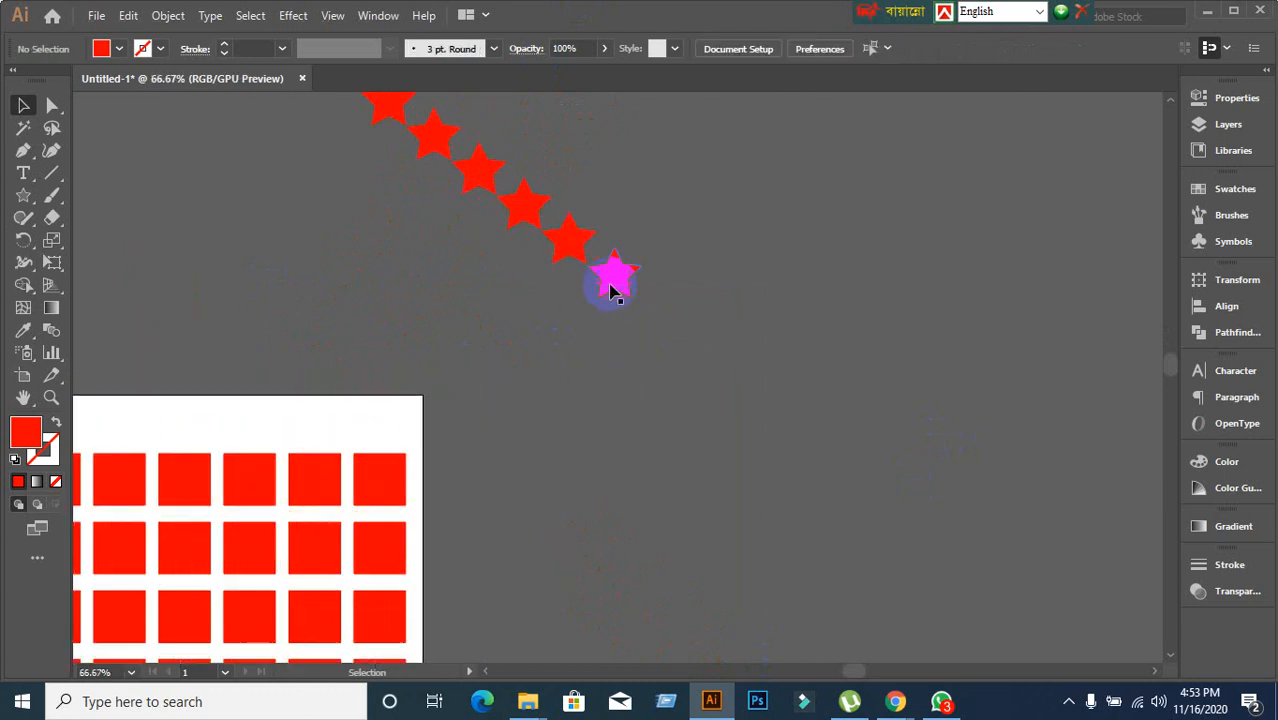
left_click(629, 321)
left_click_drag(617, 281, 586, 320)
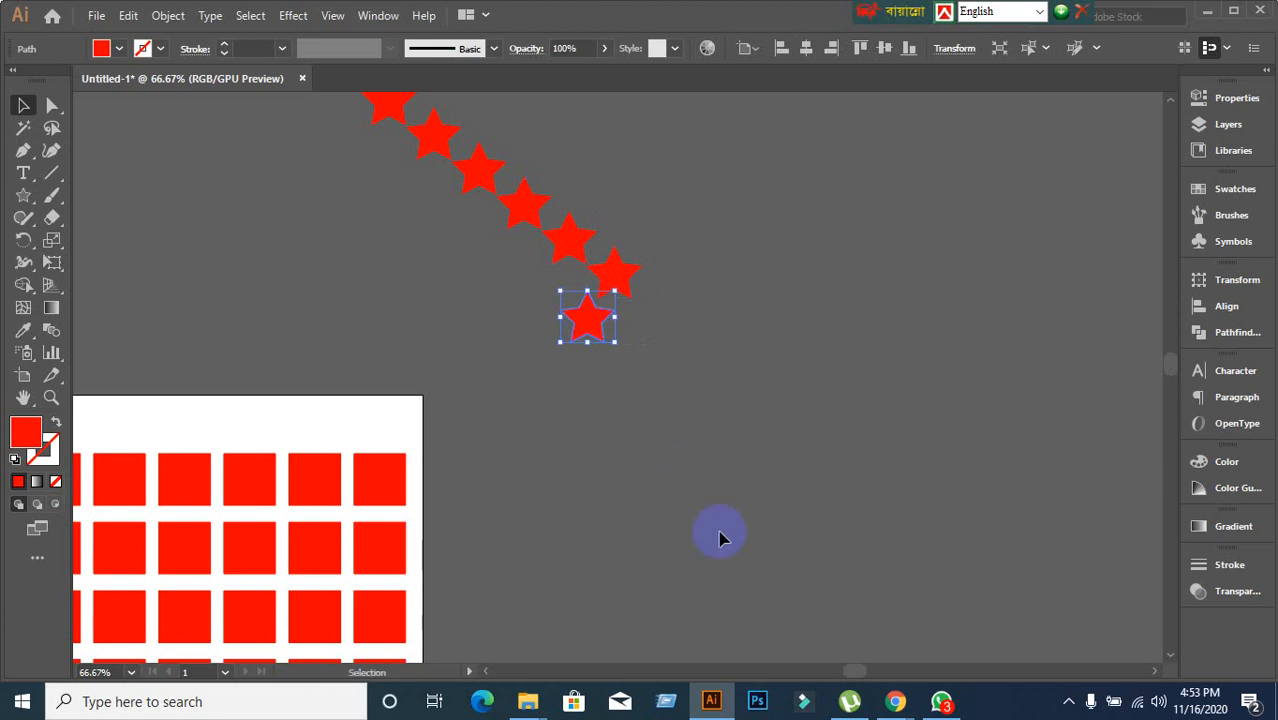
key("ctrl+d")
key("ctrl+d")
key("ctrl+d")
key("ctrl+d")
key("ctrl+d")
key("ctrl+d")
key("ctrl+d")
key("ctrl+d")
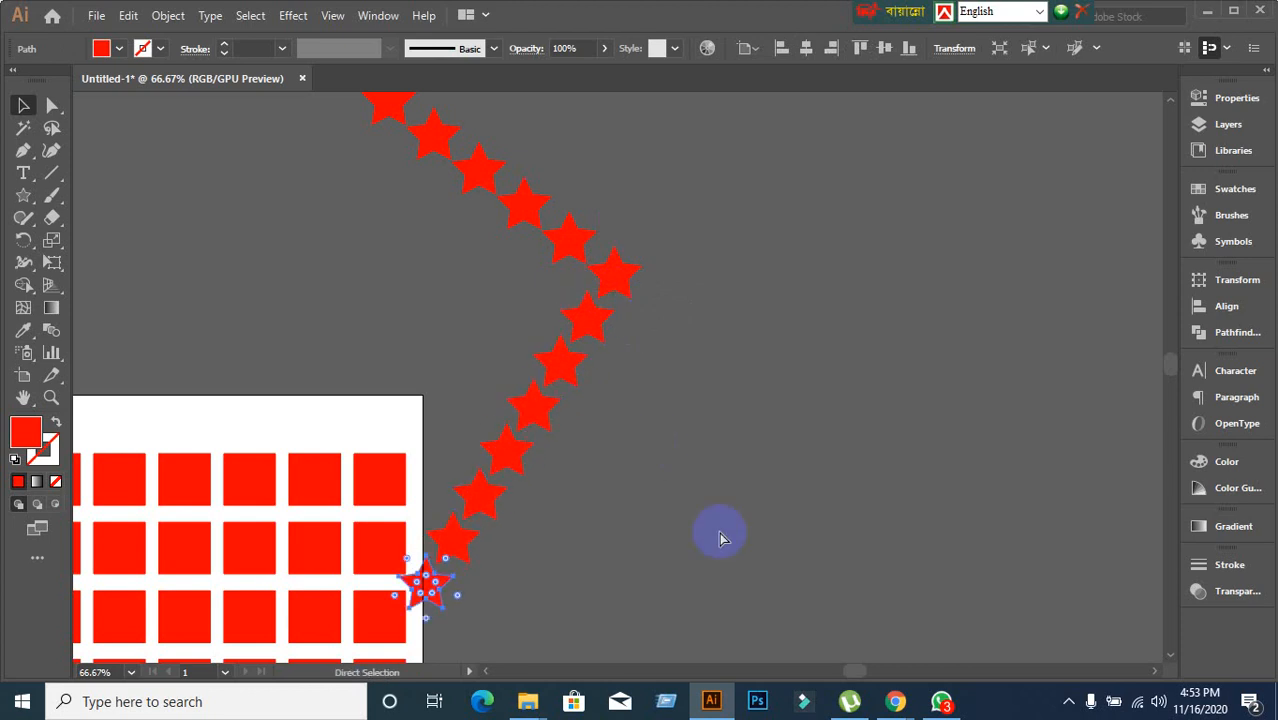
key("ctrl+minus")
key("ctrl+minus")
key("ctrl+minus")
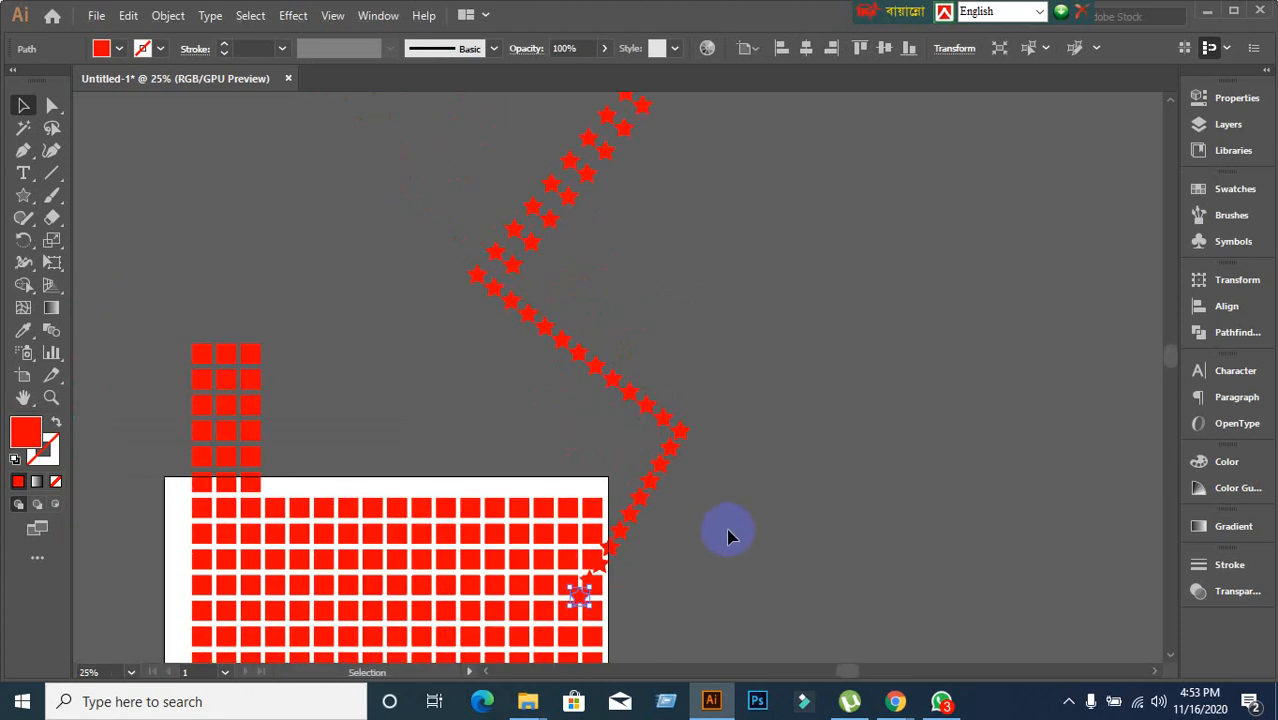
Delete all the red squares and stars on and around the artboard.
left_click_drag(728, 537, 617, 502)
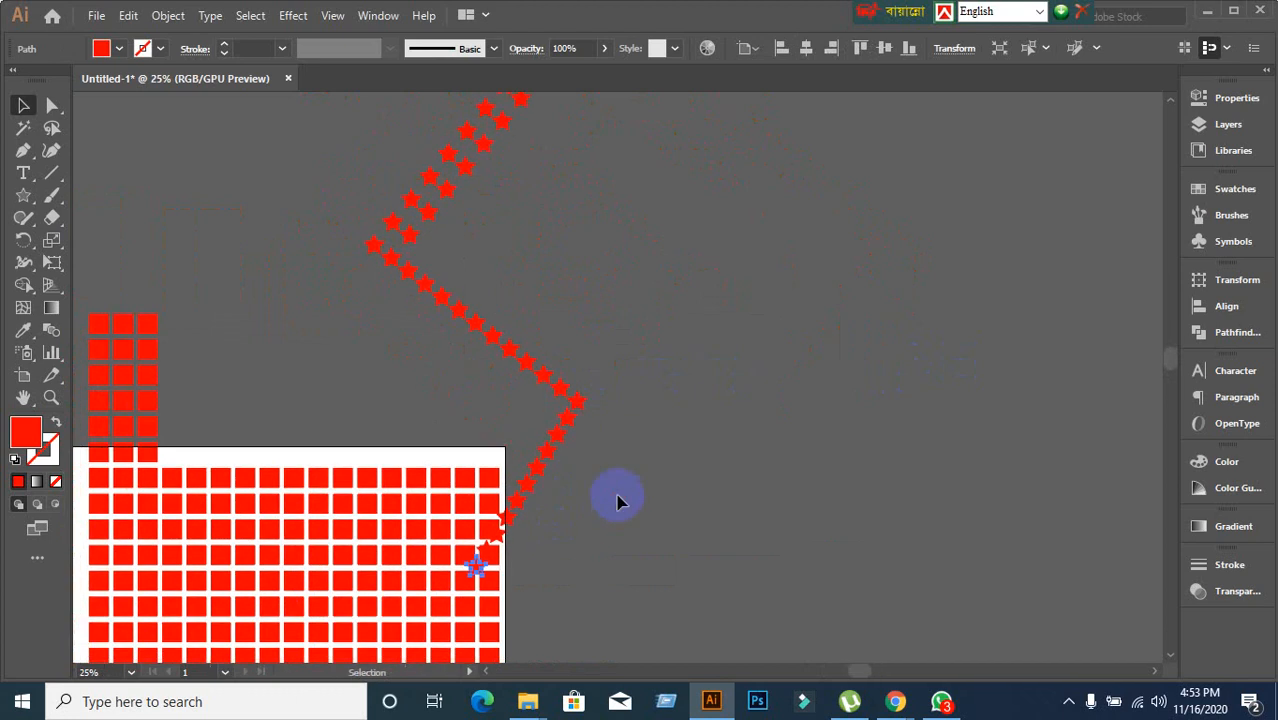
scroll(642, 494, "down", 1)
scroll(642, 494, "up", 1)
left_click_drag(565, 542, 713, 416)
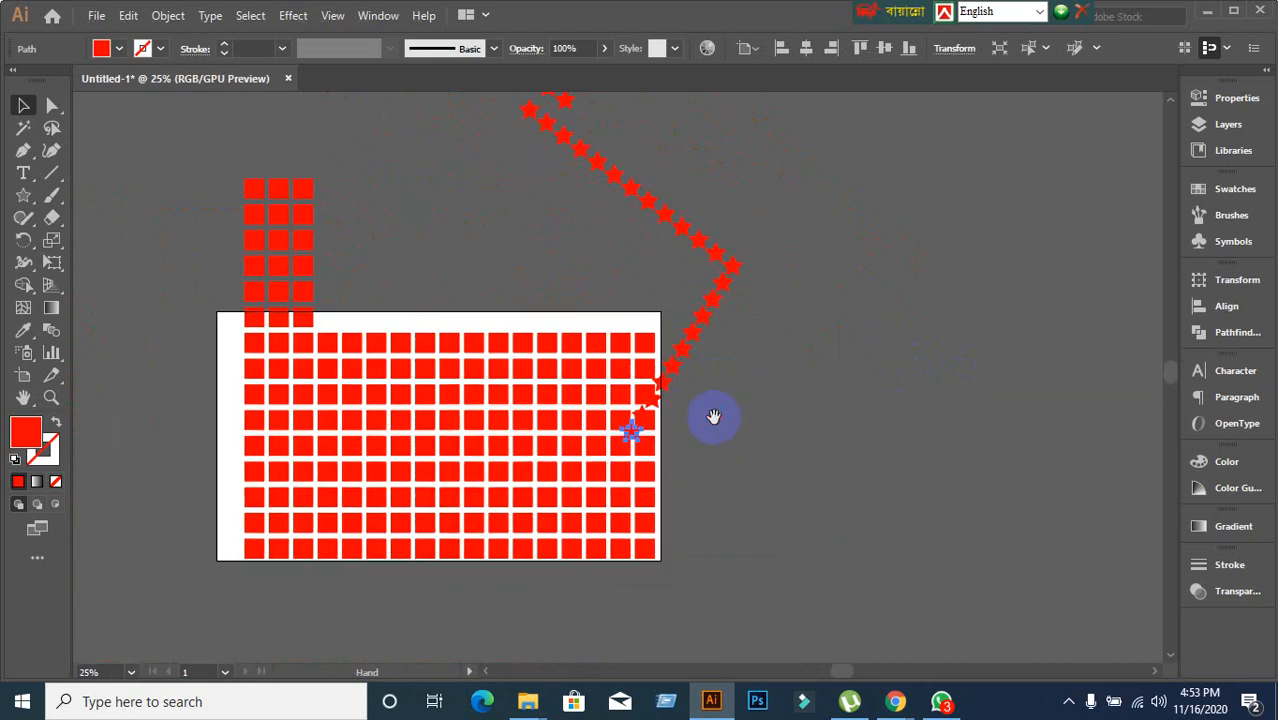
scroll(713, 416, "down", 1)
left_click_drag(531, 234, 825, 505)
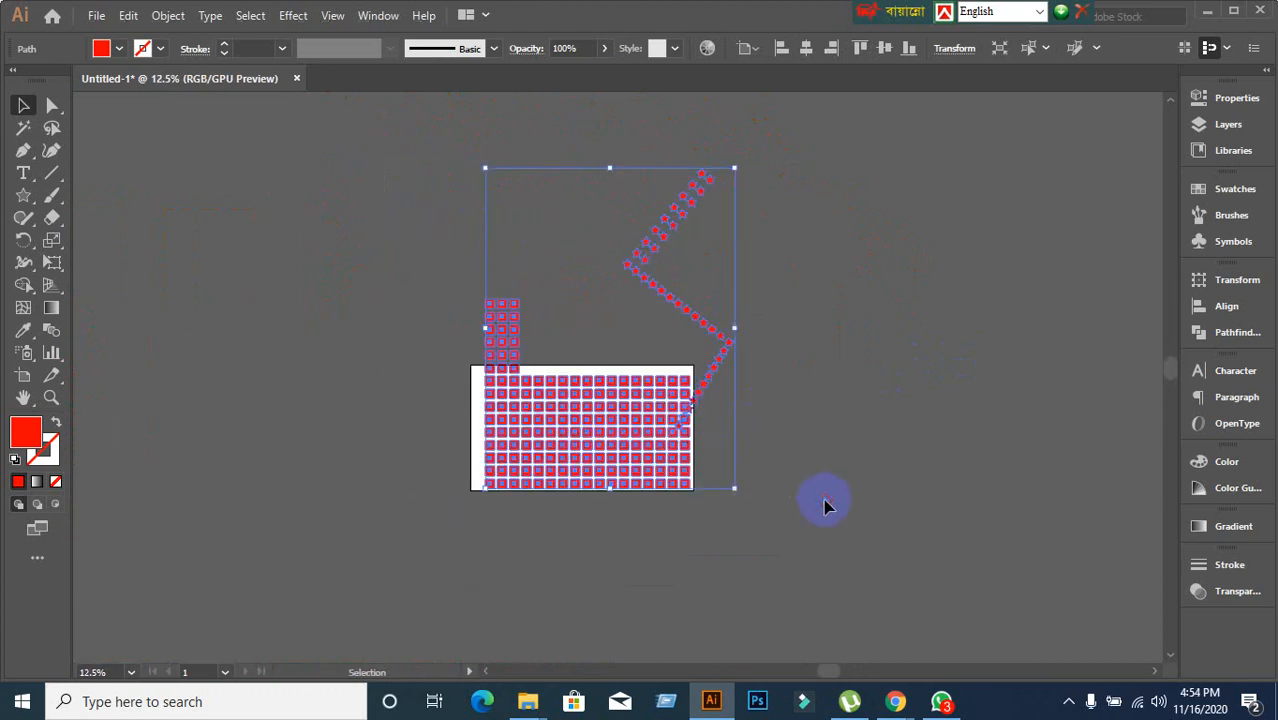
key("Delete")
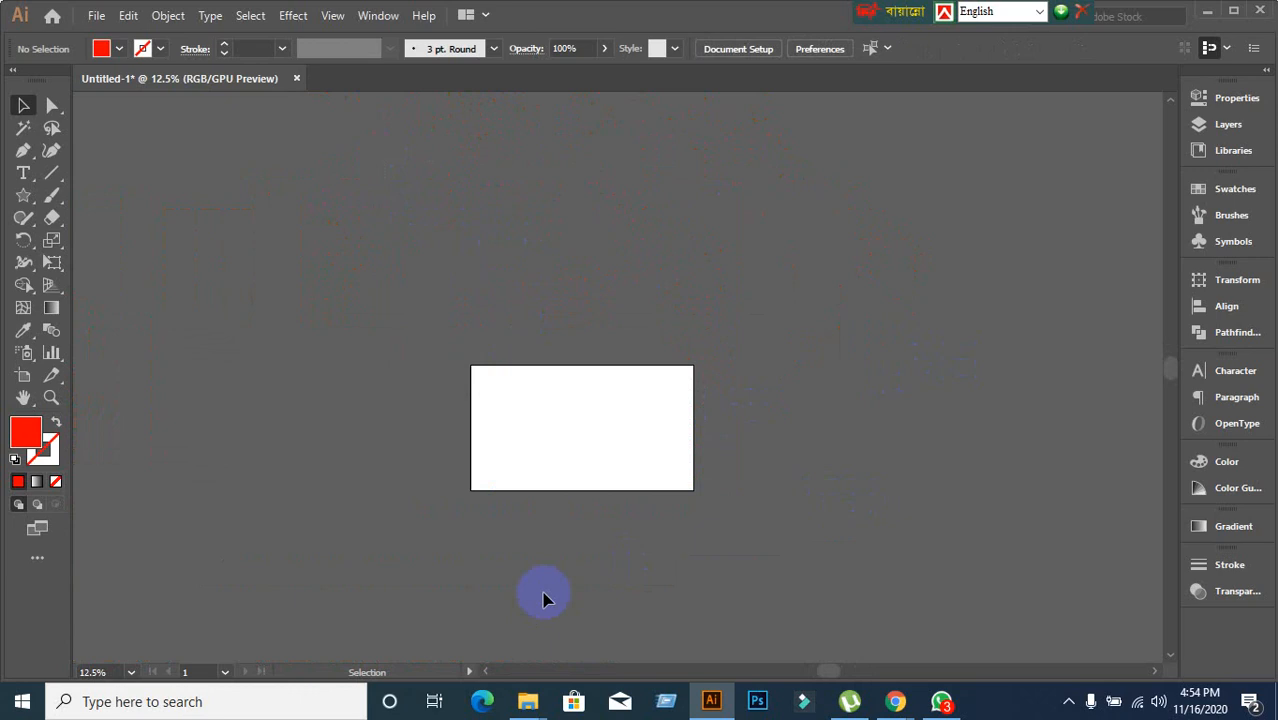
scroll(610, 514, "up", 3)
left_click_drag(590, 365, 599, 451)
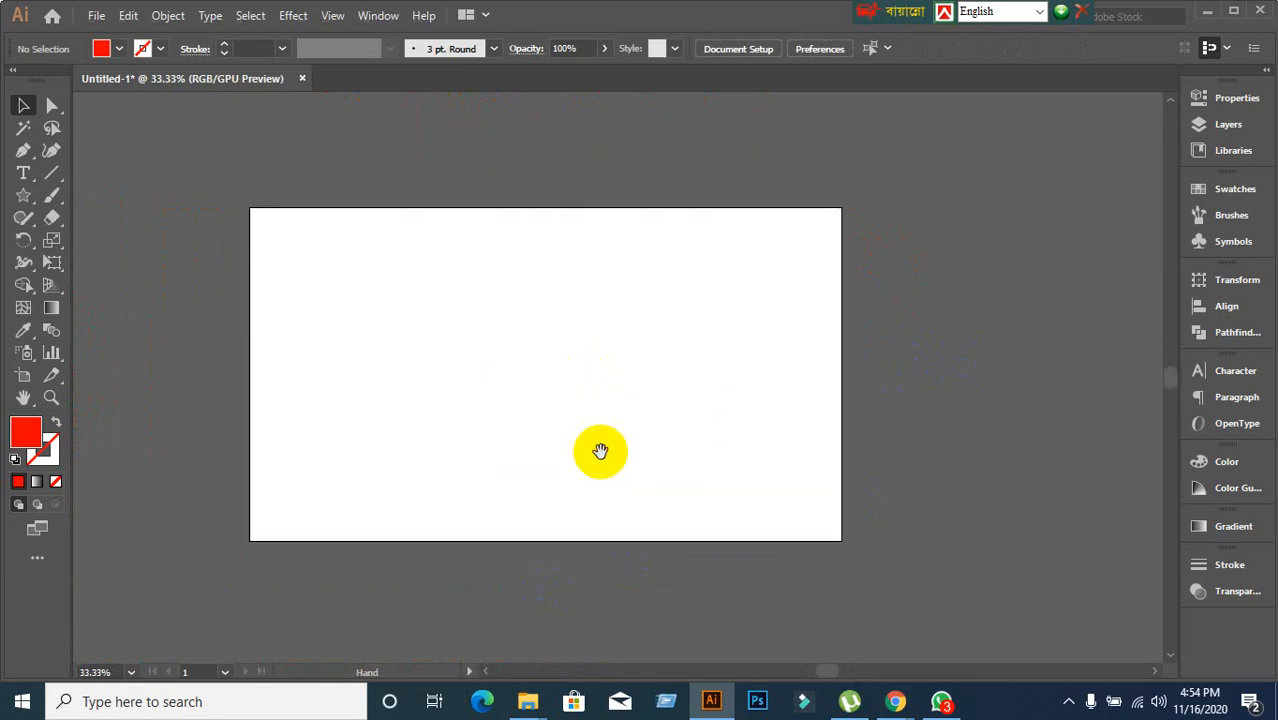
right_click(23, 196)
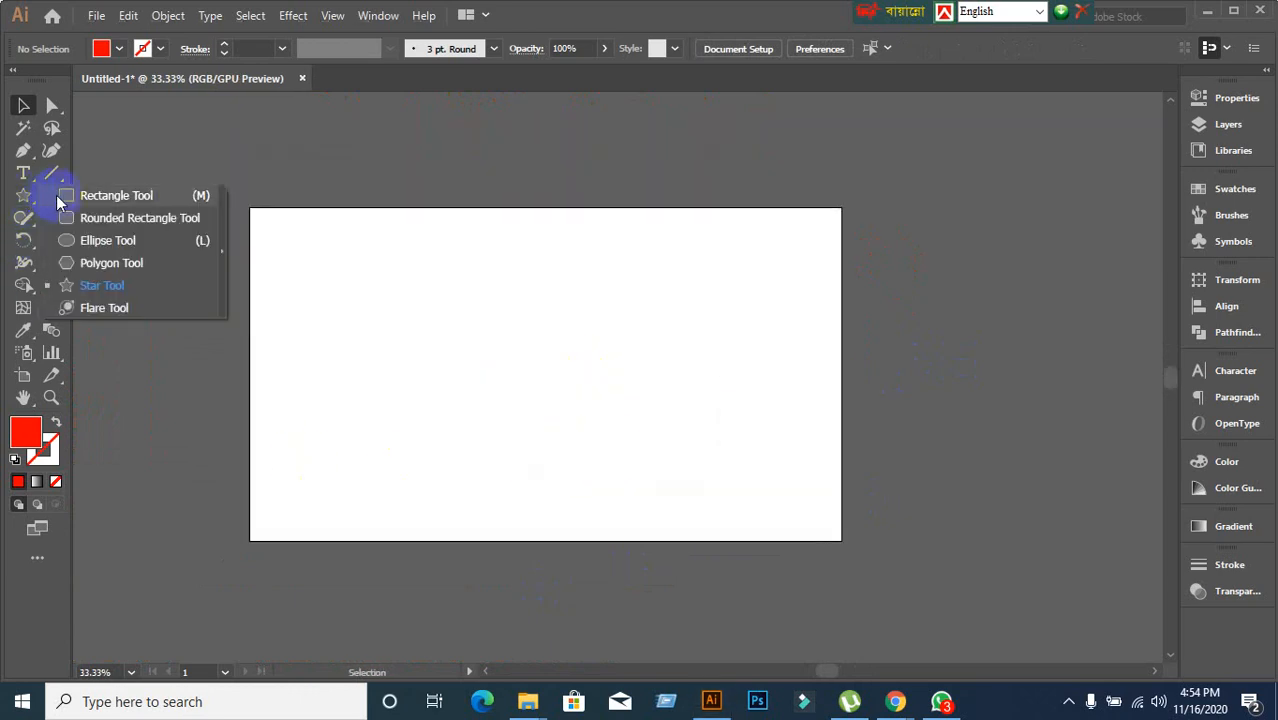
left_click(372, 424)
scroll(346, 410, "up", 1)
scroll(345, 409, "down", 1)
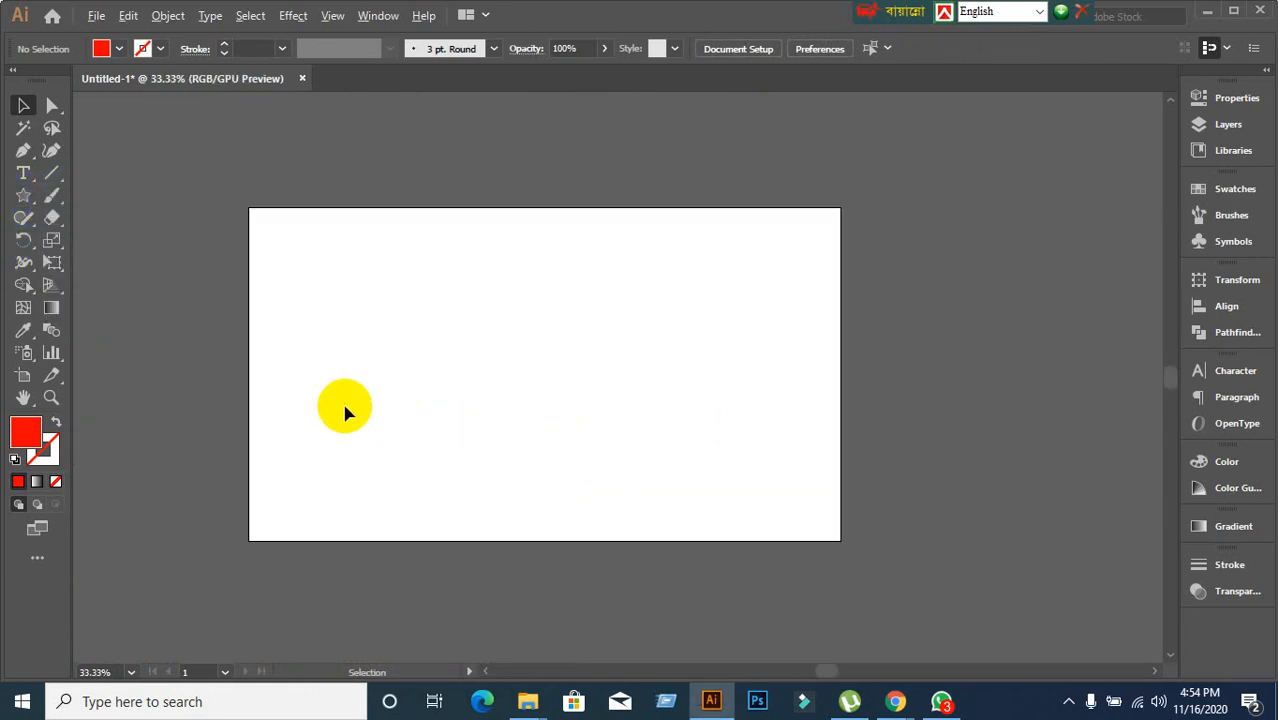
scroll(345, 410, "up", 1)
scroll(345, 410, "down", 1)
Switch to the Google Meet class window to check the participants, and return to Illustrator.
mouse_move(895, 701)
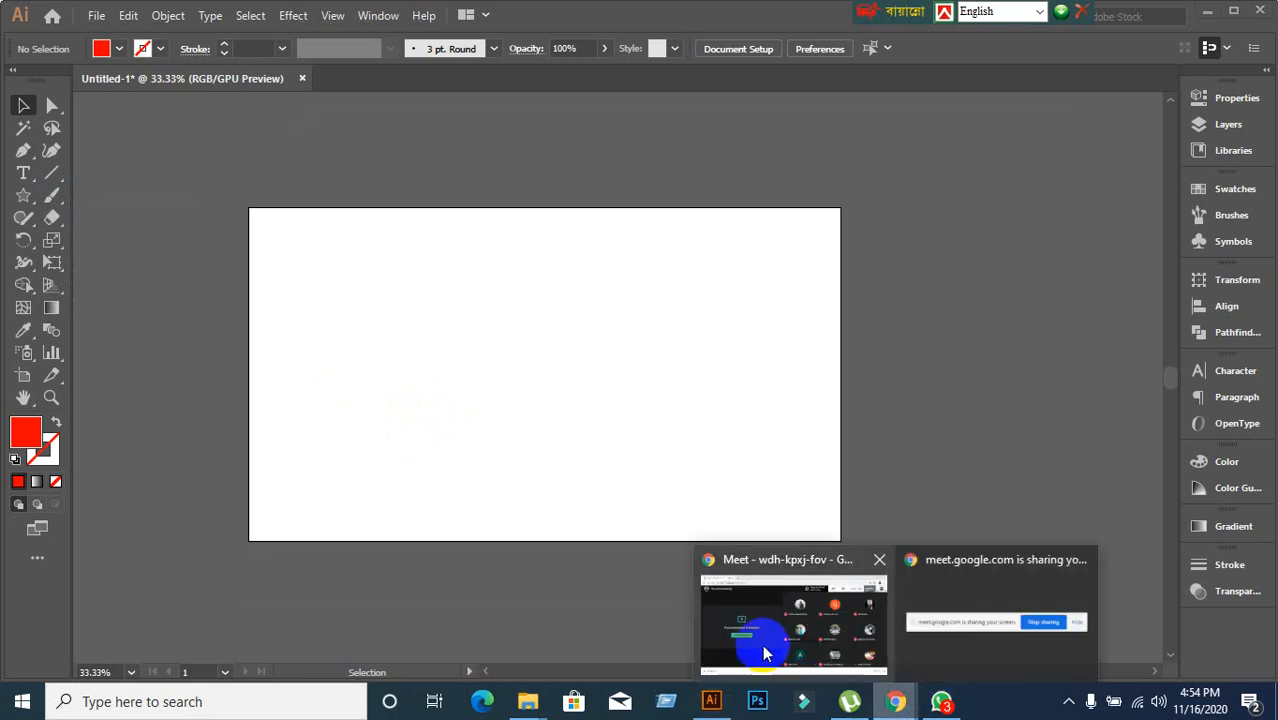
left_click(762, 644)
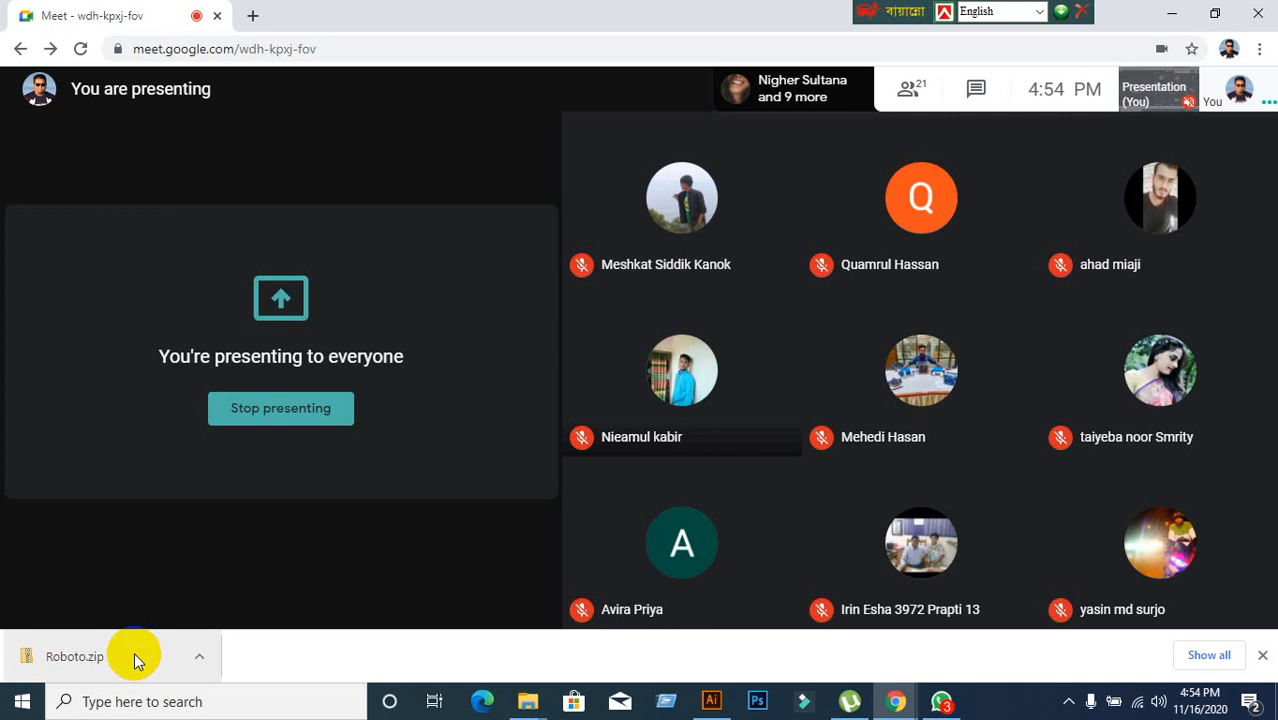
left_click(711, 700)
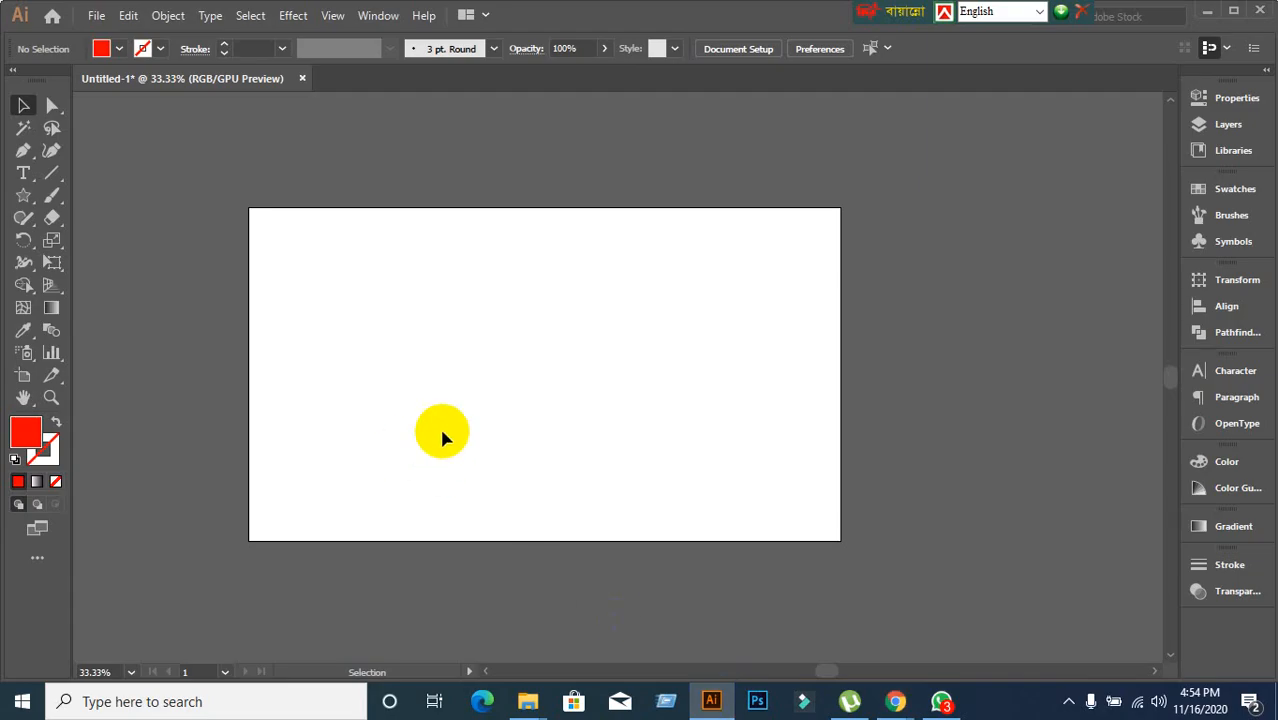
scroll(455, 430, "up", 1)
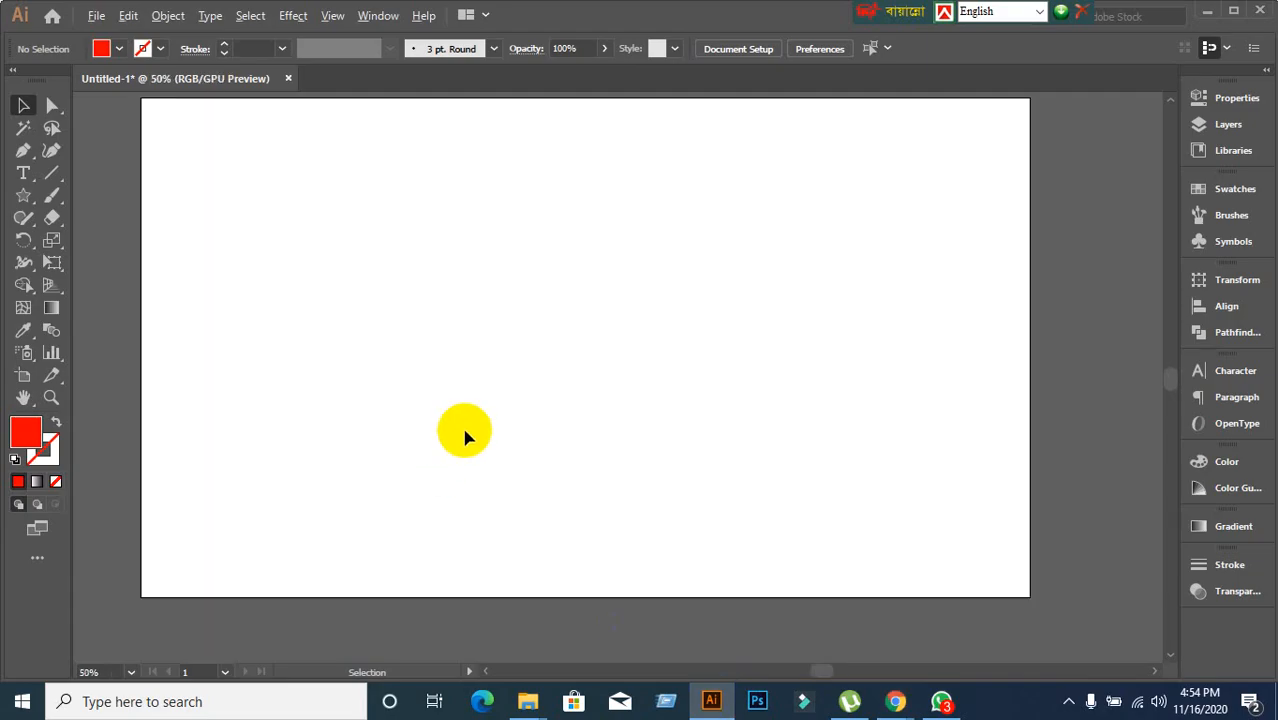
scroll(470, 425, "up", 1)
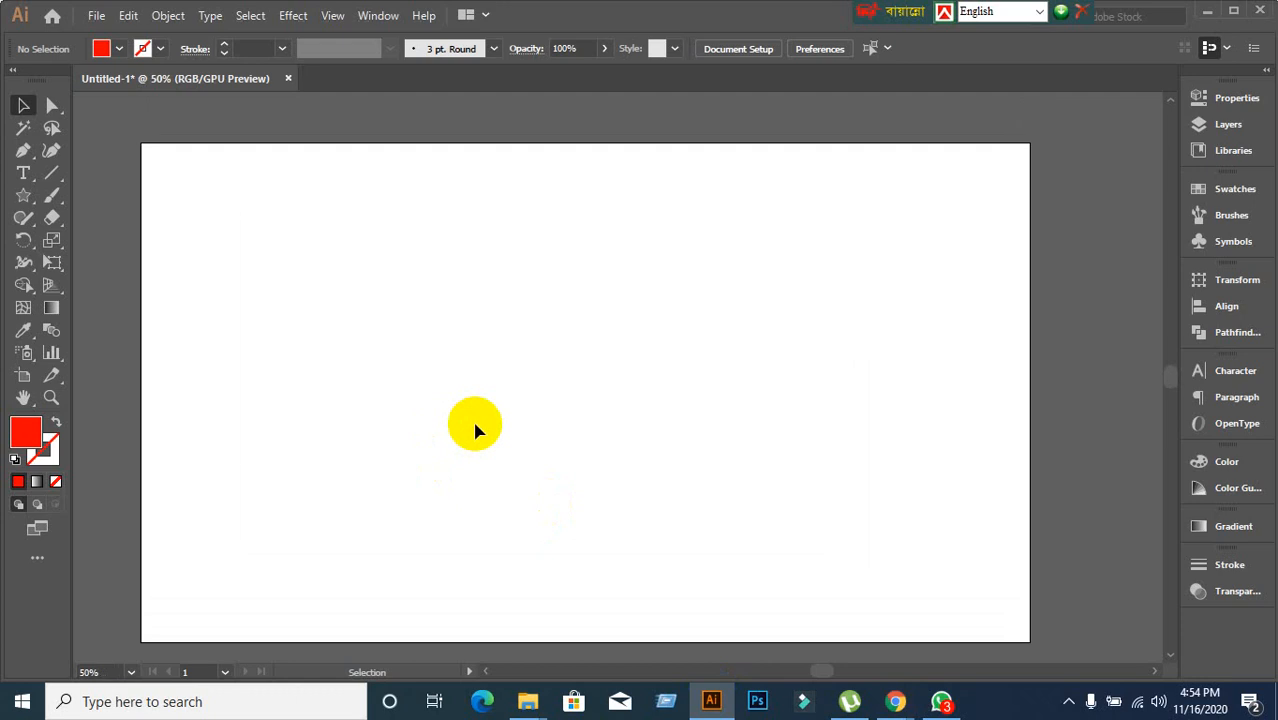
left_click(55, 108)
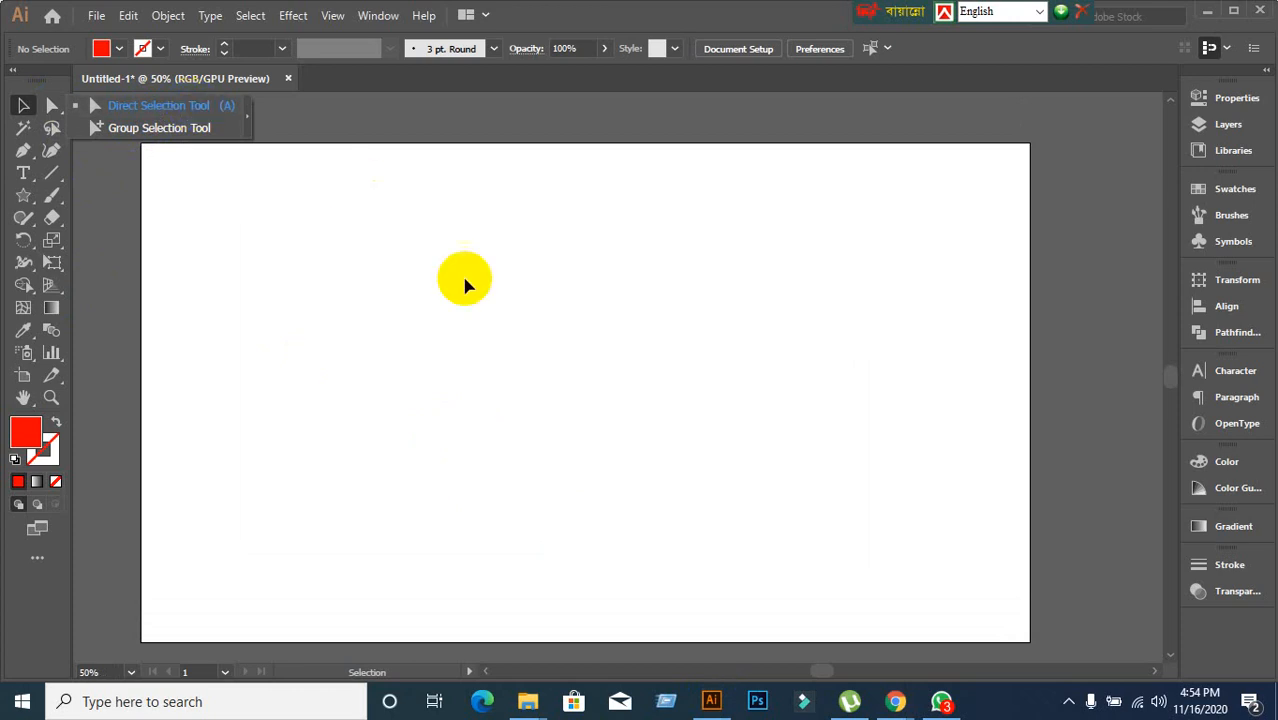
left_click(653, 8)
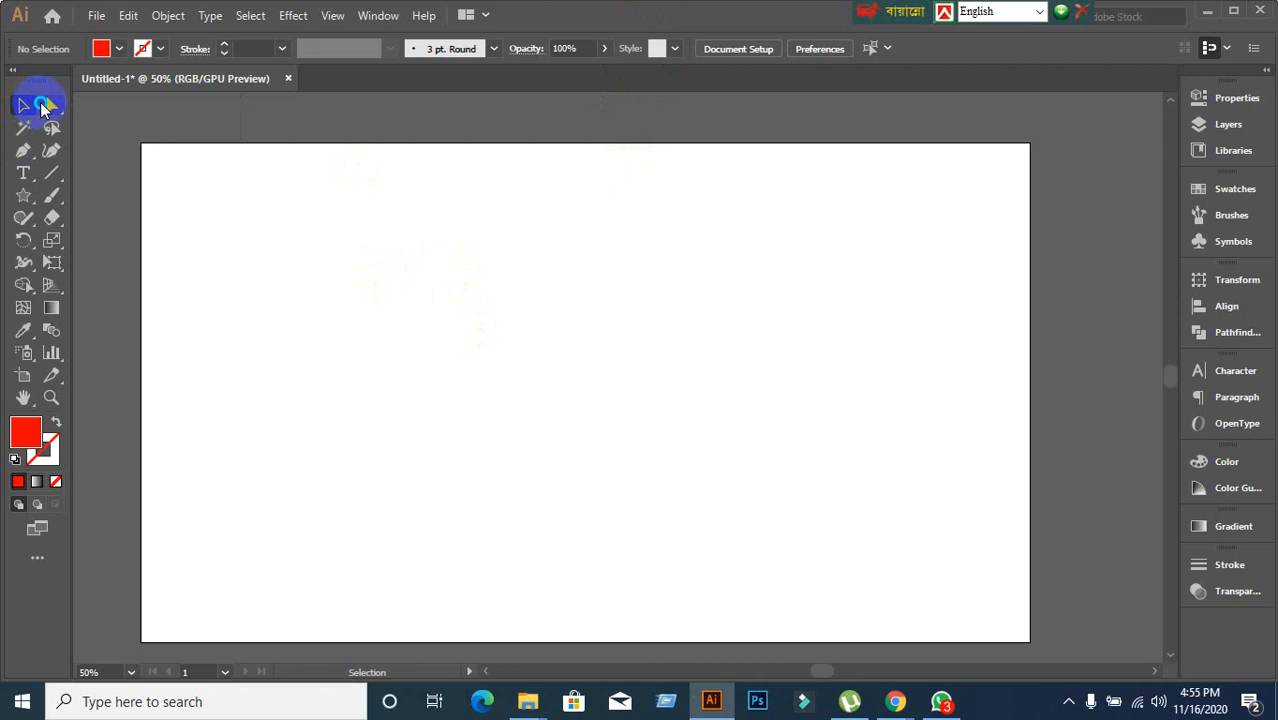
left_click_drag(48, 106, 171, 104)
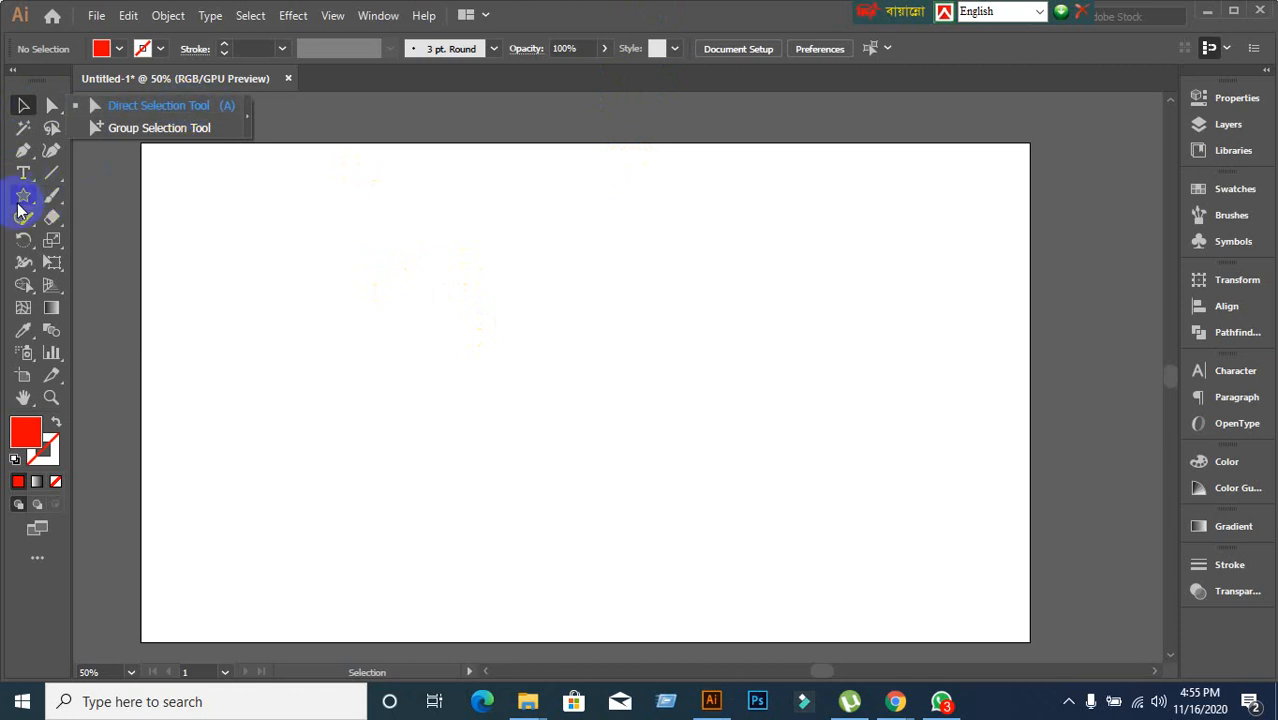
left_click_drag(23, 208, 74, 195)
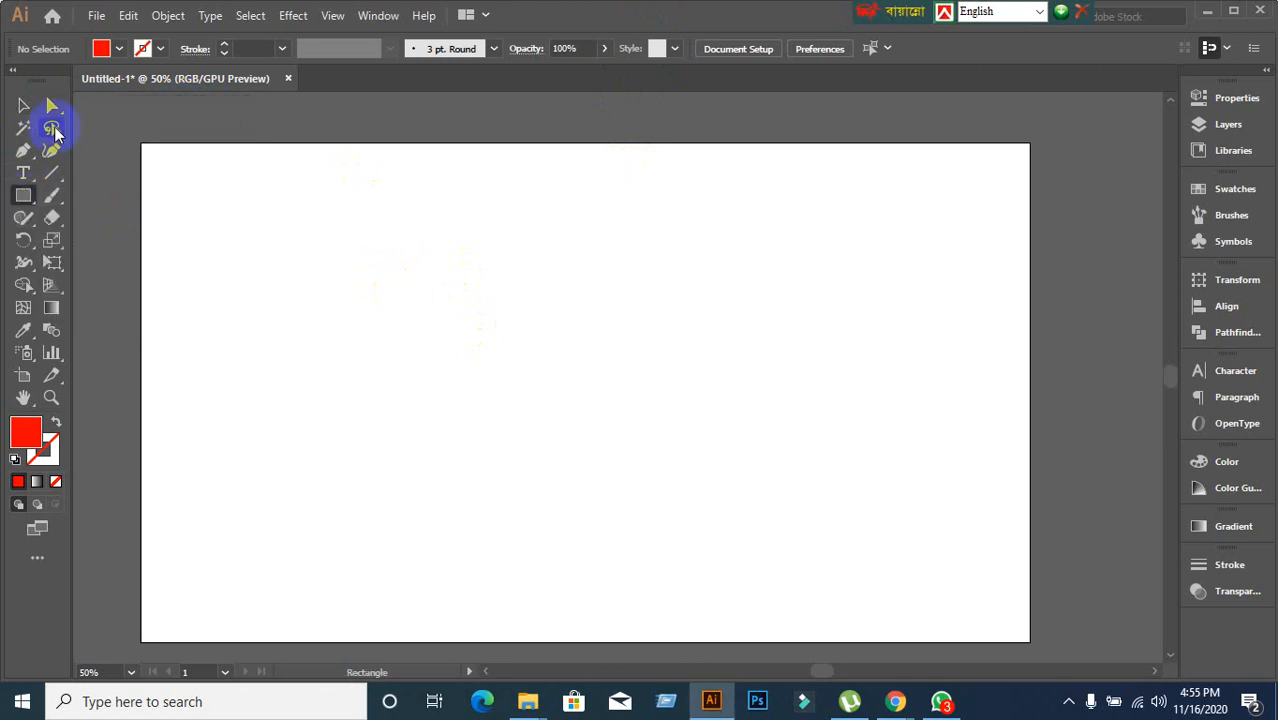
left_click(24, 106)
left_click_drag(46, 109, 46, 109)
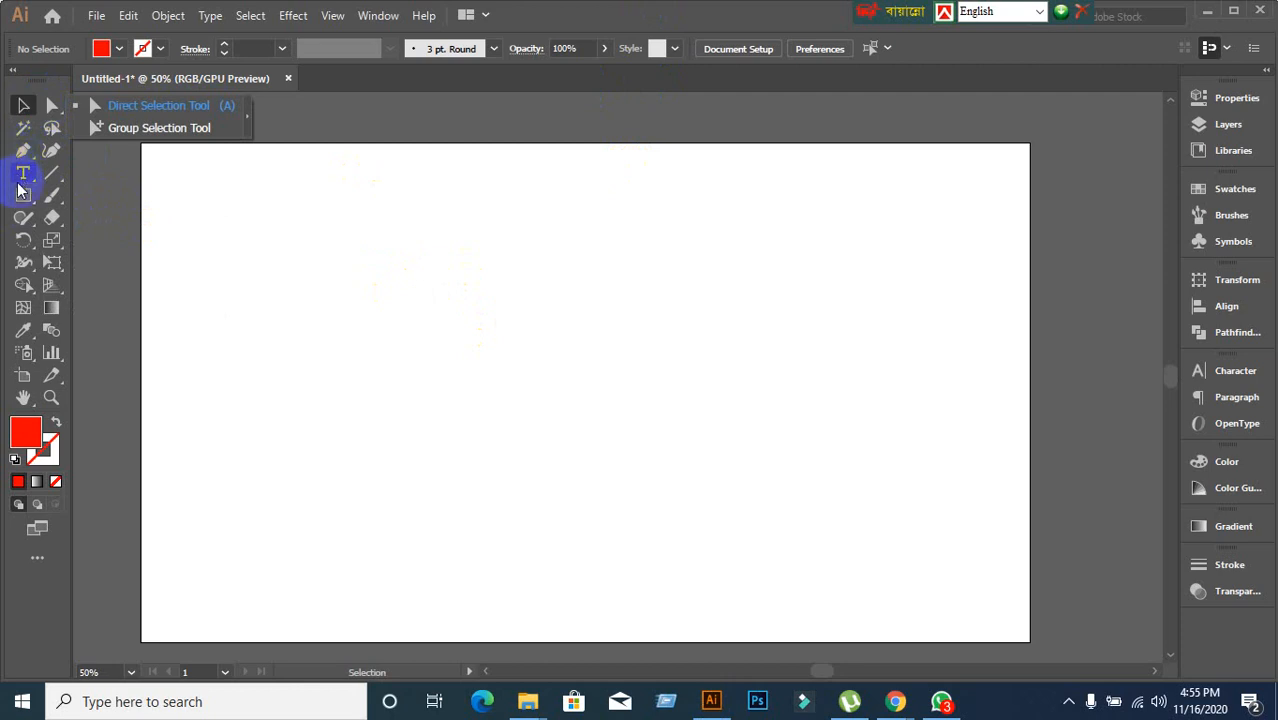
Draw a large red square with the Rectangle tool on the artboard, its upper-left corner at about X 413 px, Y 132 px.
left_click_drag(22, 194, 157, 189)
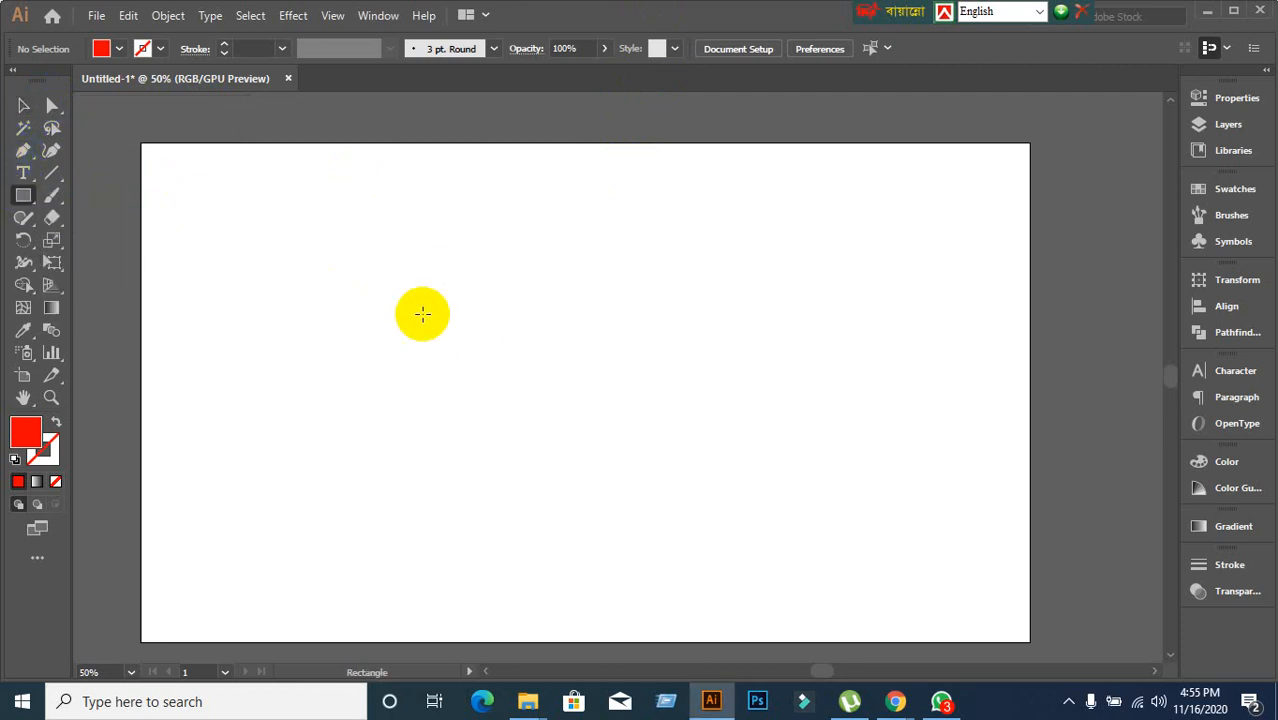
scroll(432, 310, "down", 2)
scroll(568, 397, "up", 1)
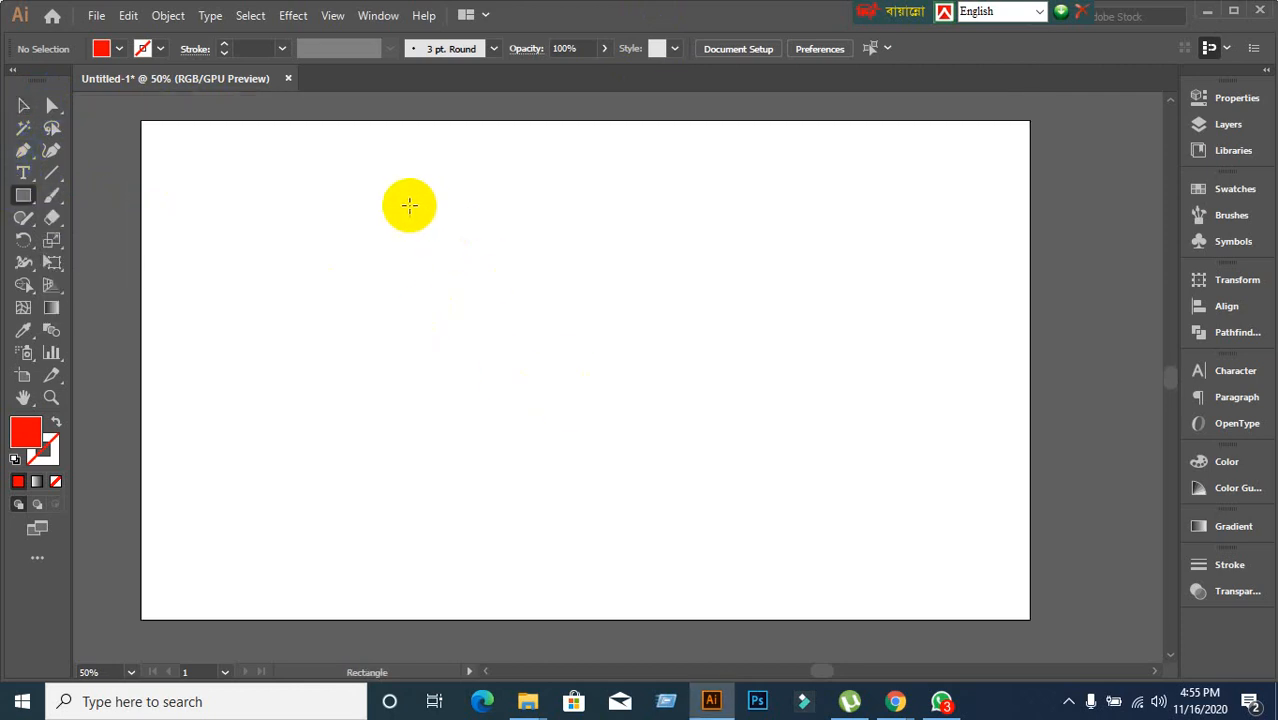
left_click_drag(410, 205, 614, 410)
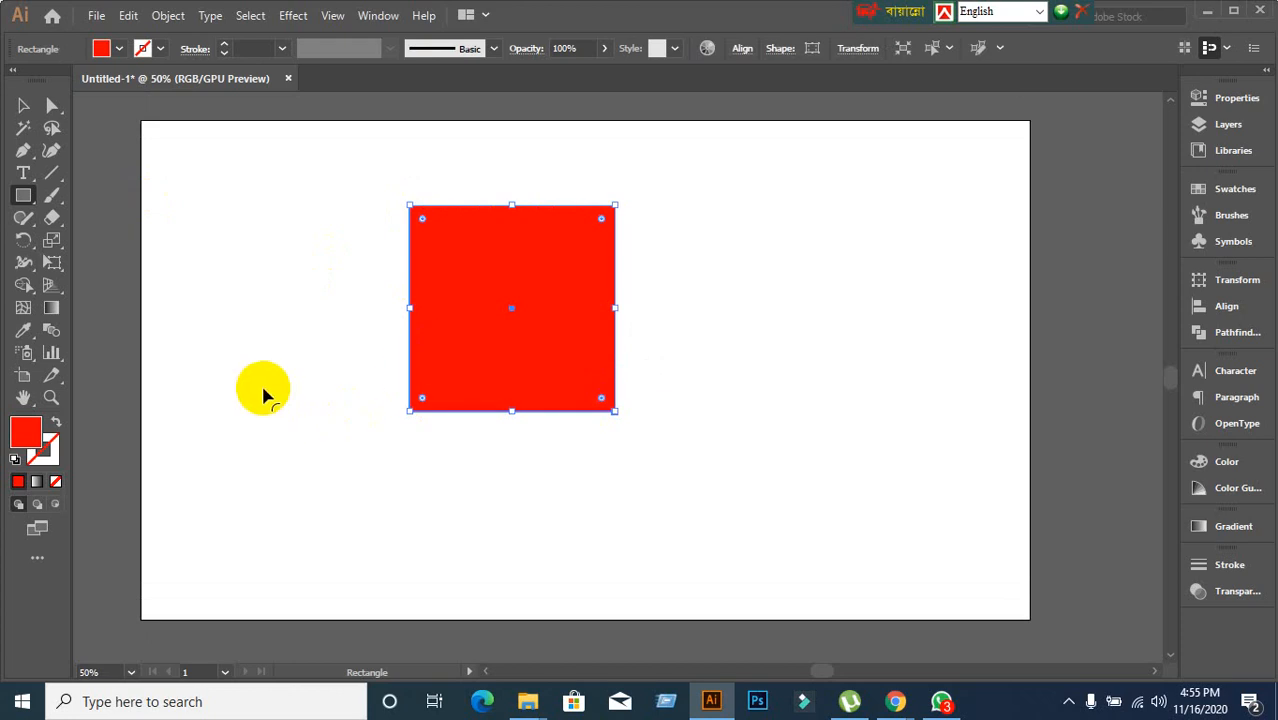
Examine the red square's anchor points and corner widgets with the Direct Selection tool.
left_click_drag(50, 105, 119, 112)
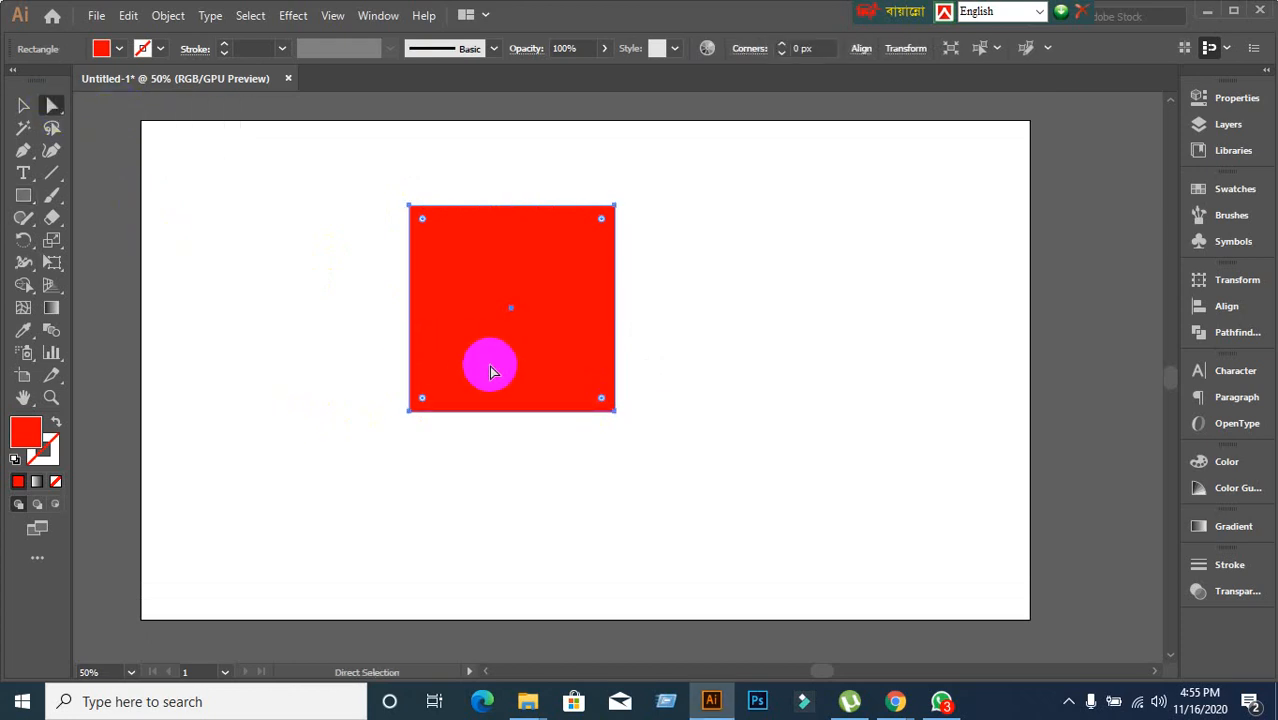
scroll(485, 350, "up", 1)
scroll(485, 340, "up", 1)
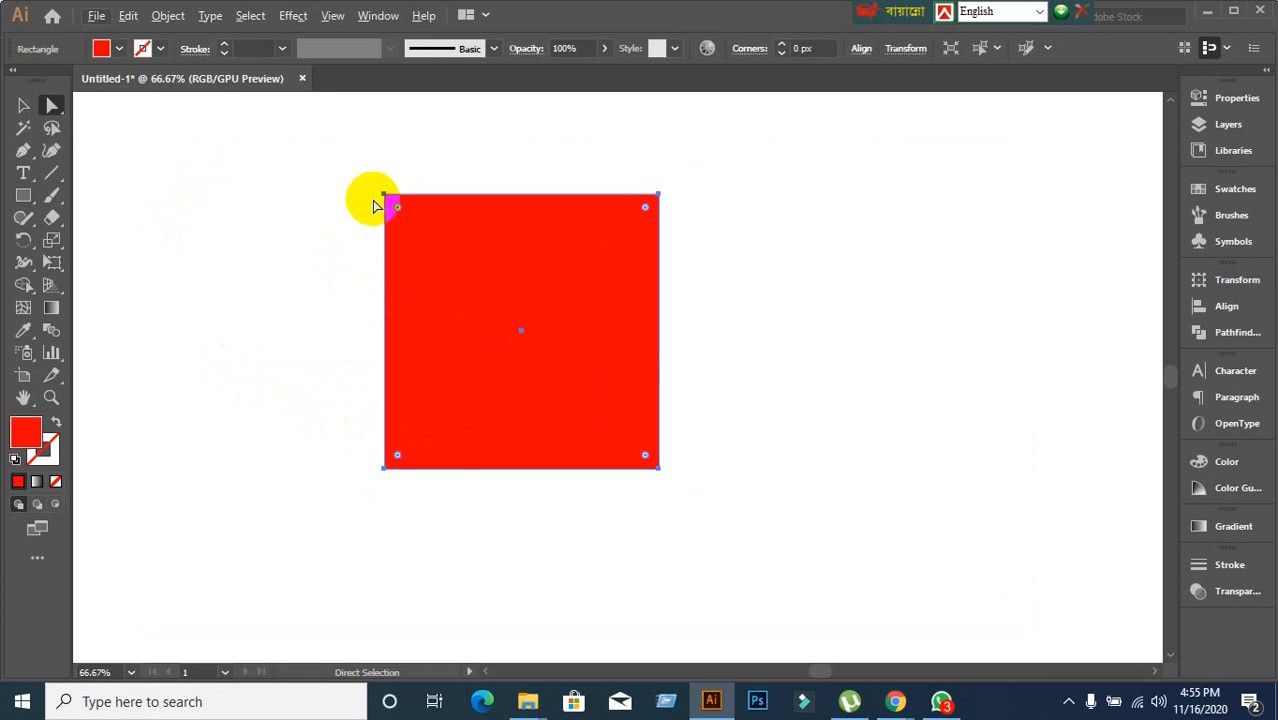
scroll(388, 220, "up", 1)
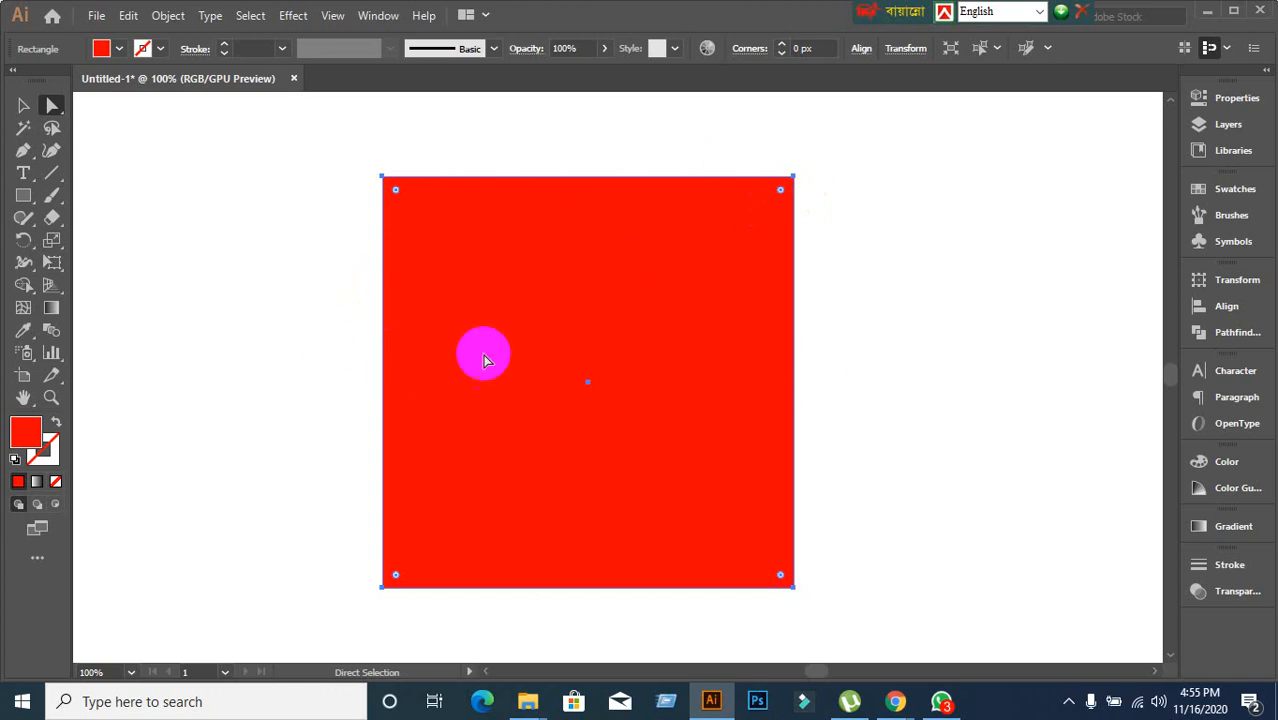
Inspect the square's corner anchors and lower edge with the Pen tool.
left_click(27, 157)
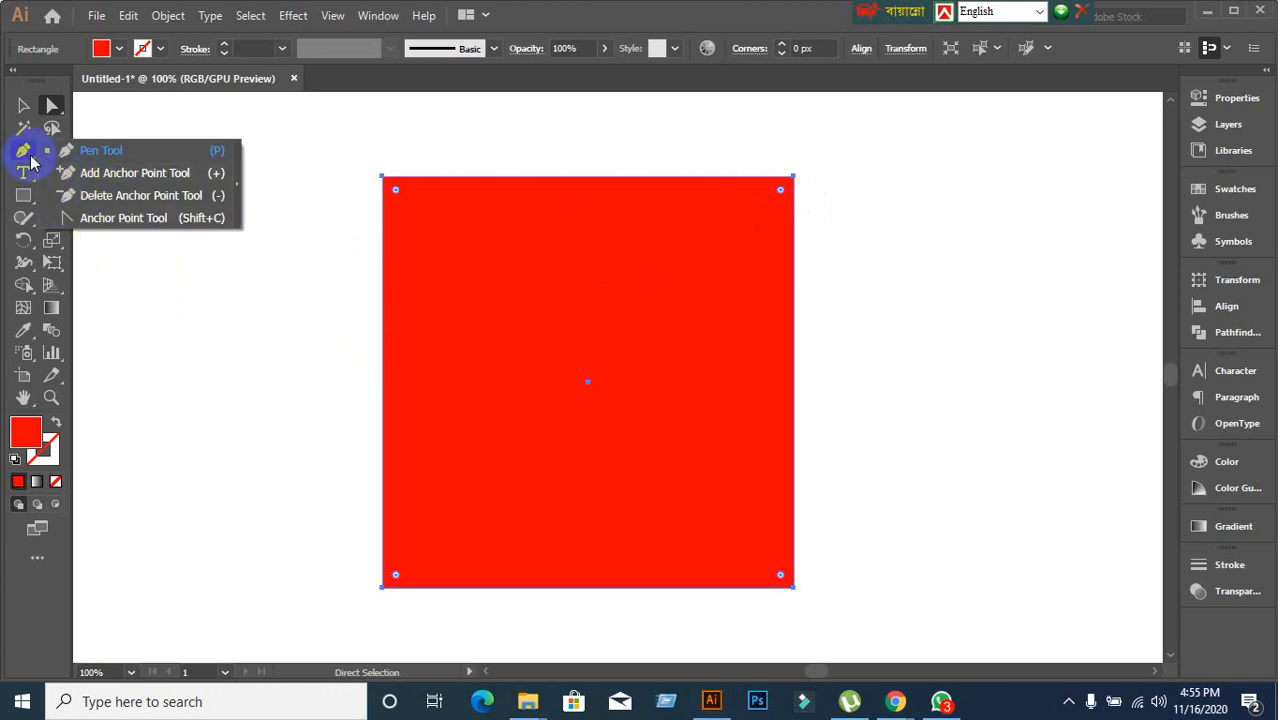
left_click(24, 152)
left_click(386, 178)
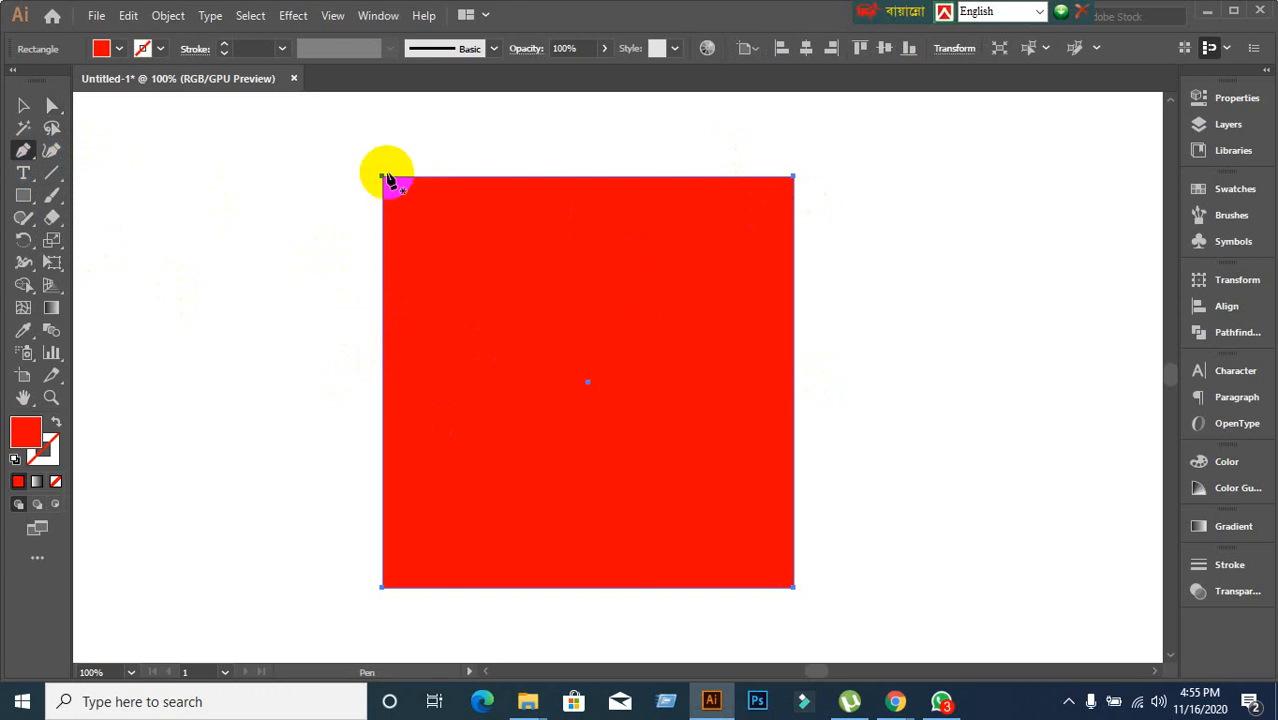
left_click(792, 180)
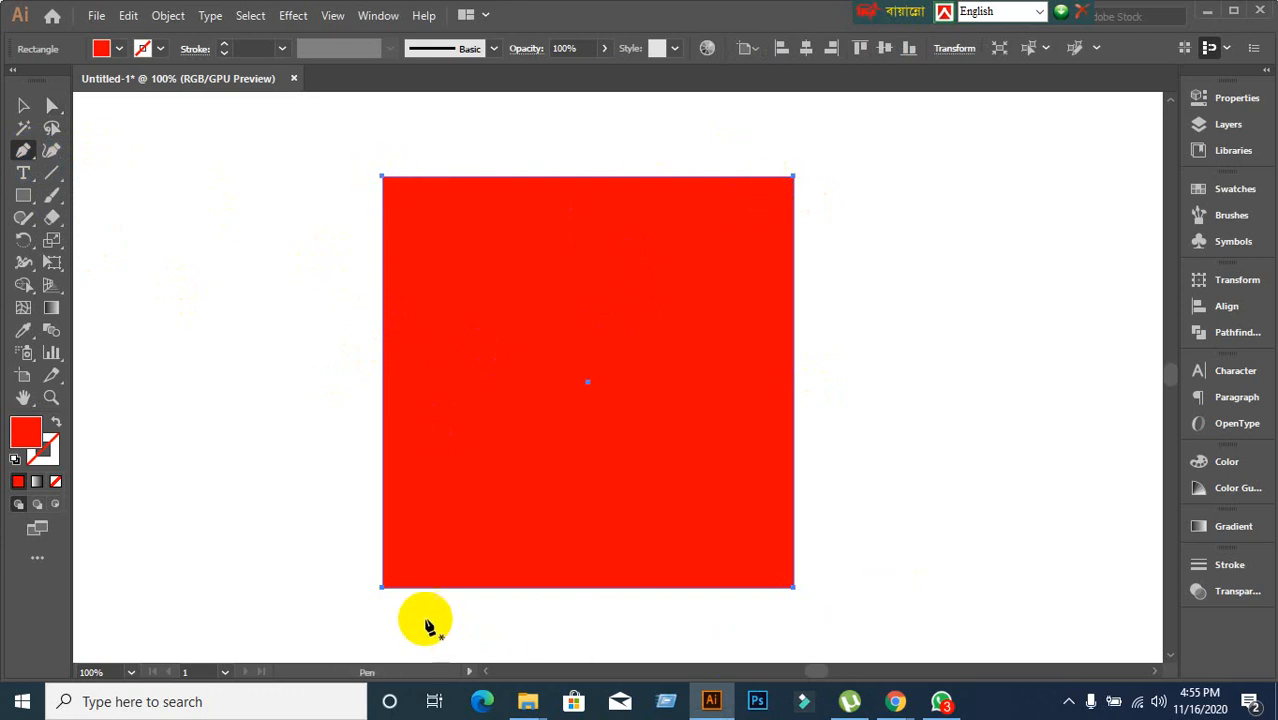
left_click(390, 592)
left_click(580, 589)
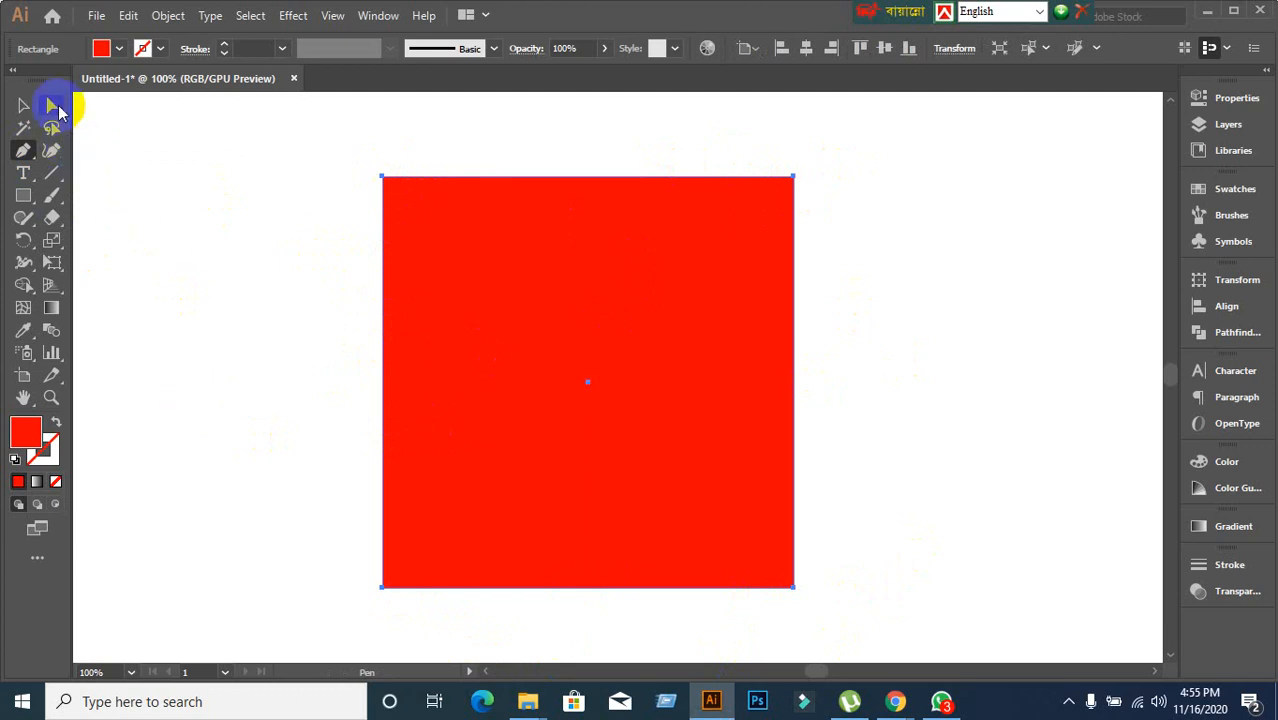
Pull the red square's upper-left anchor outward and its upper-right anchor to about X 975 px, Y 76 px with the Direct Selection tool.
left_click_drag(51, 105, 112, 107)
scroll(315, 281, "up", 1)
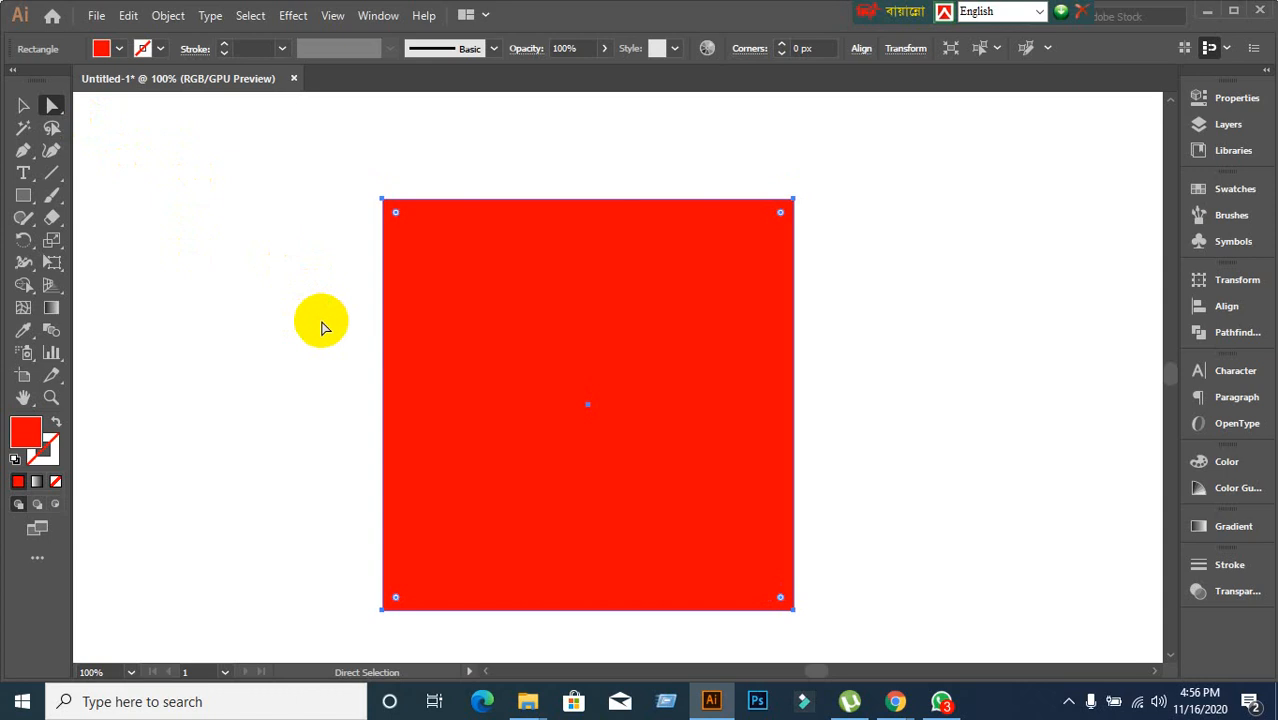
left_click(388, 204)
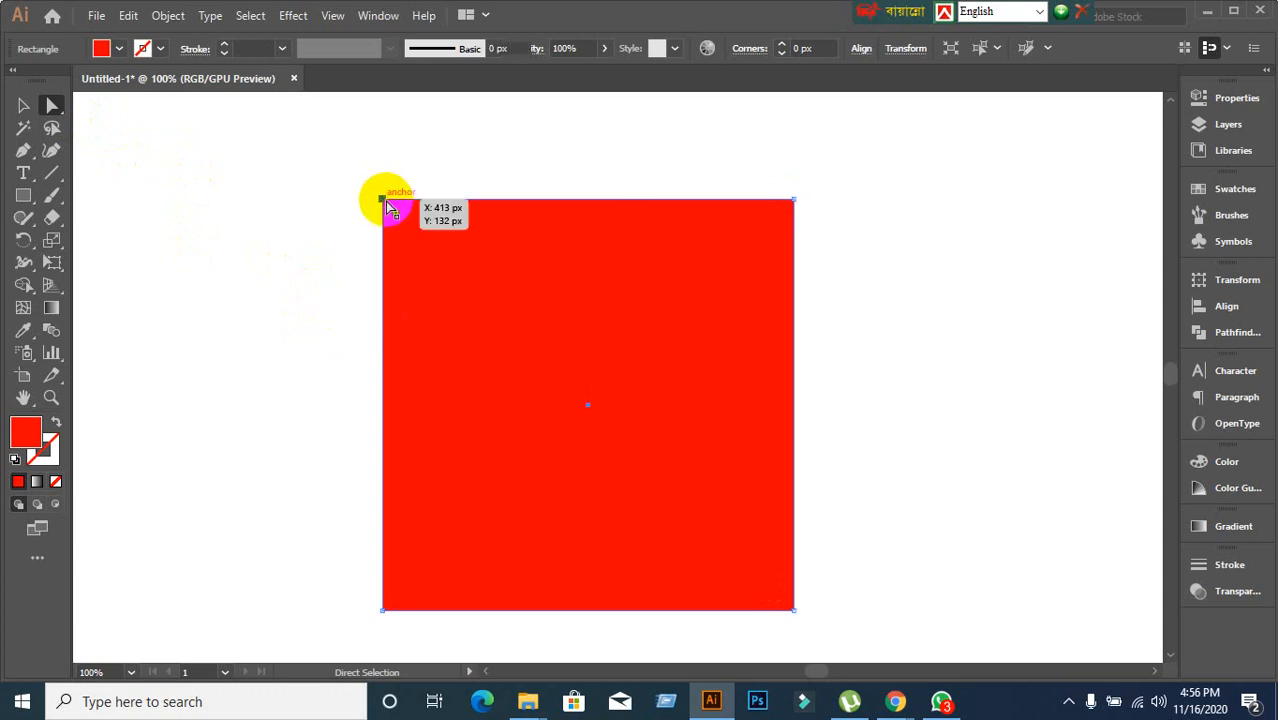
left_click_drag(388, 204, 163, 135)
left_click(795, 202)
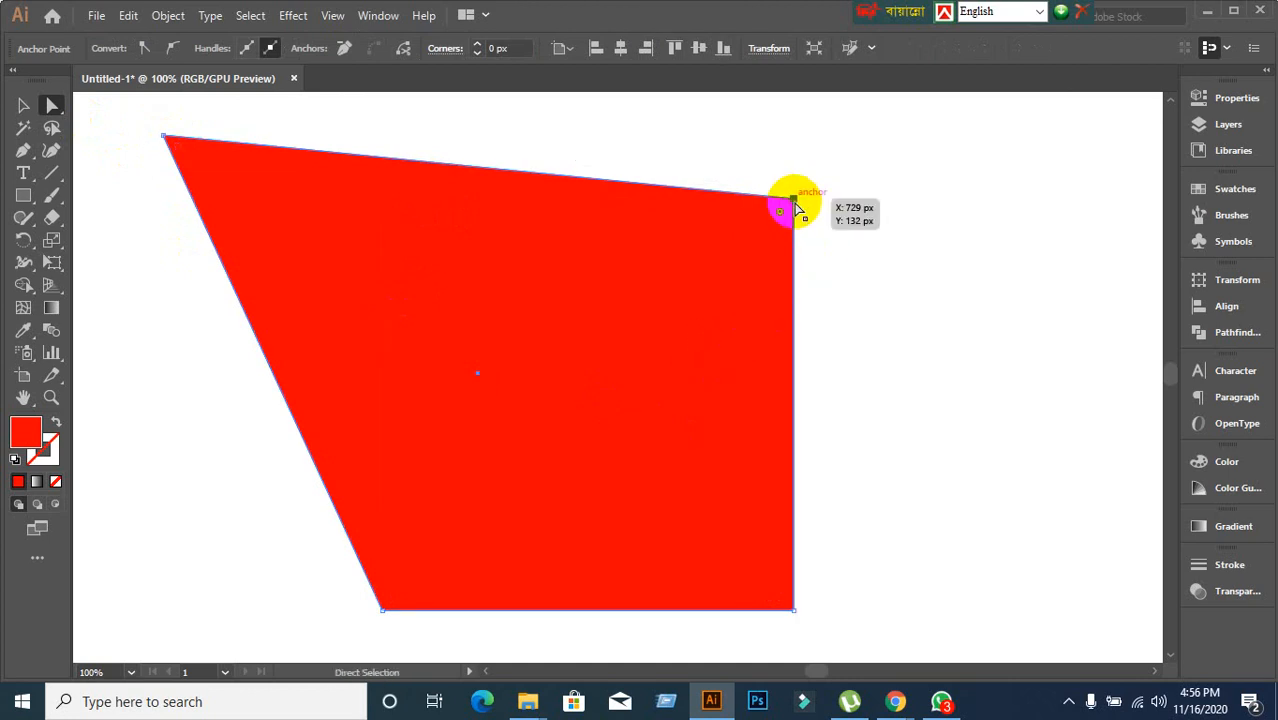
left_click_drag(795, 202, 1101, 131)
Move the shape's lower-left anchor up and inward to about X 715 px, Y 184 px, and deselect the shape.
left_click(434, 536)
scroll(415, 527, "down", 3)
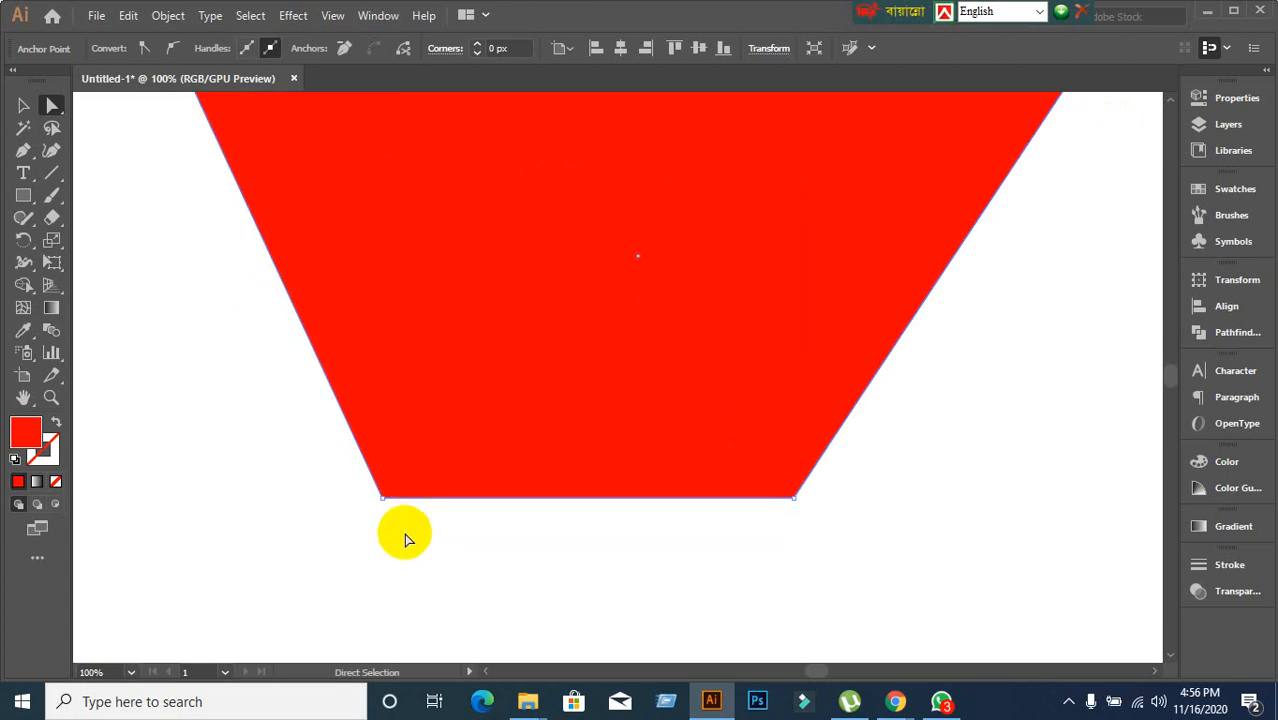
scroll(405, 540, "down", 1)
left_click(396, 510)
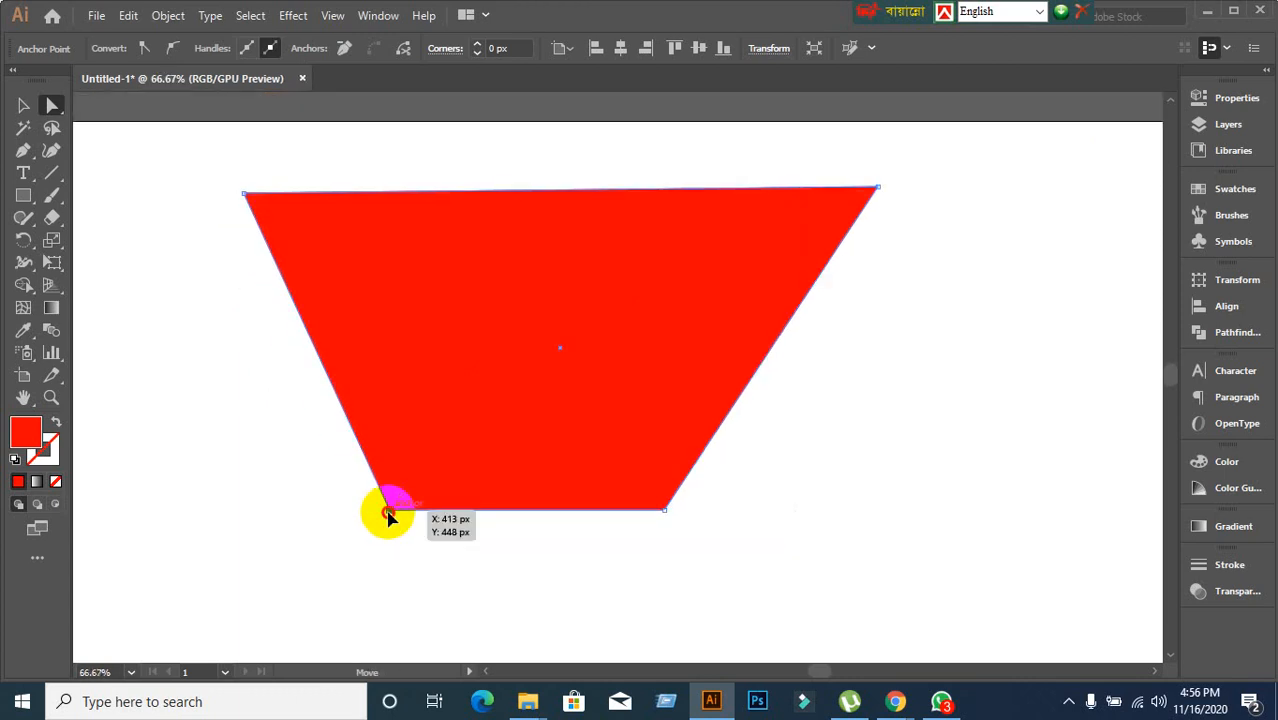
left_click_drag(388, 513, 651, 281)
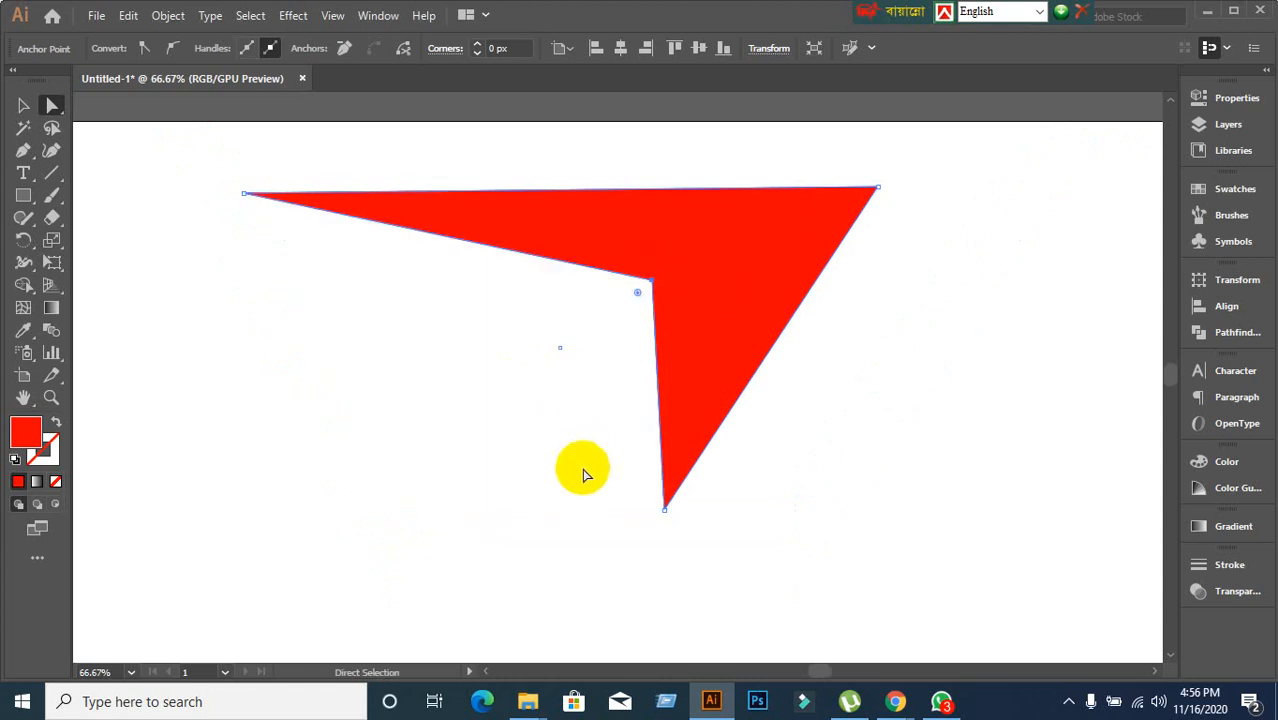
mouse_move(571, 456)
left_mouse_down()
mouse_move(619, 451)
mouse_move(591, 466)
left_mouse_up()
left_click(840, 500)
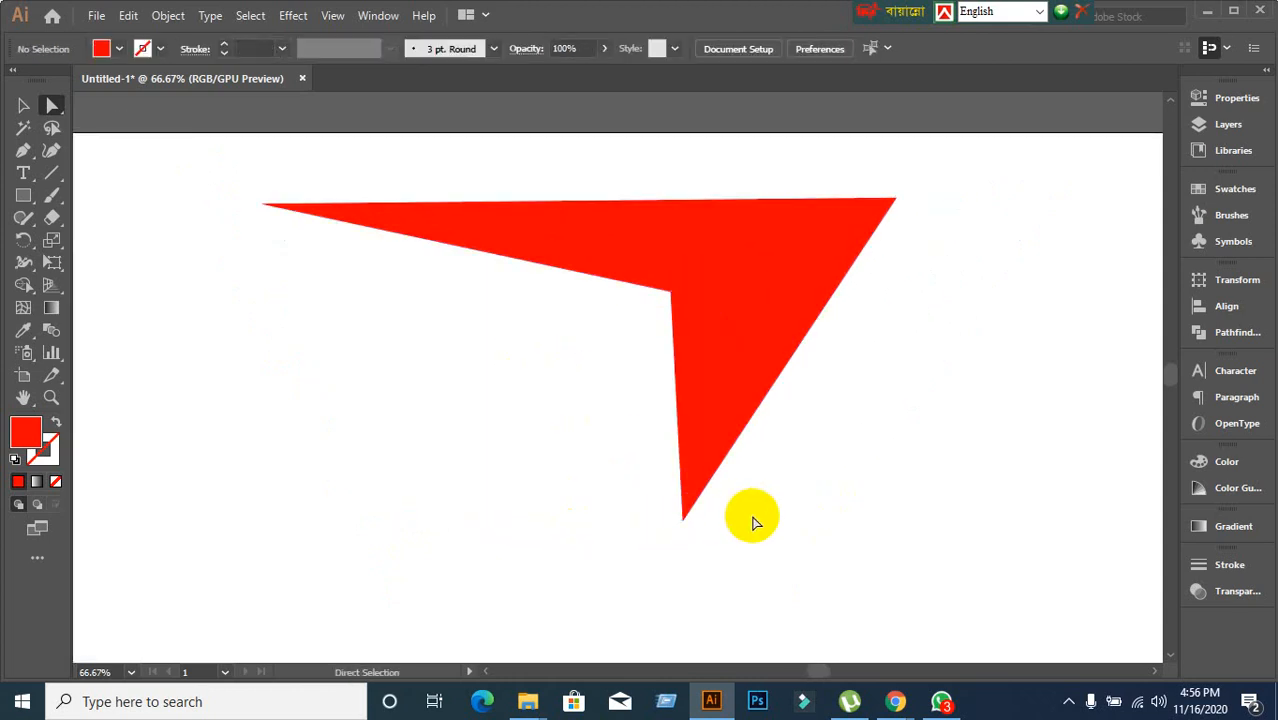
left_click(684, 519)
left_click(775, 540)
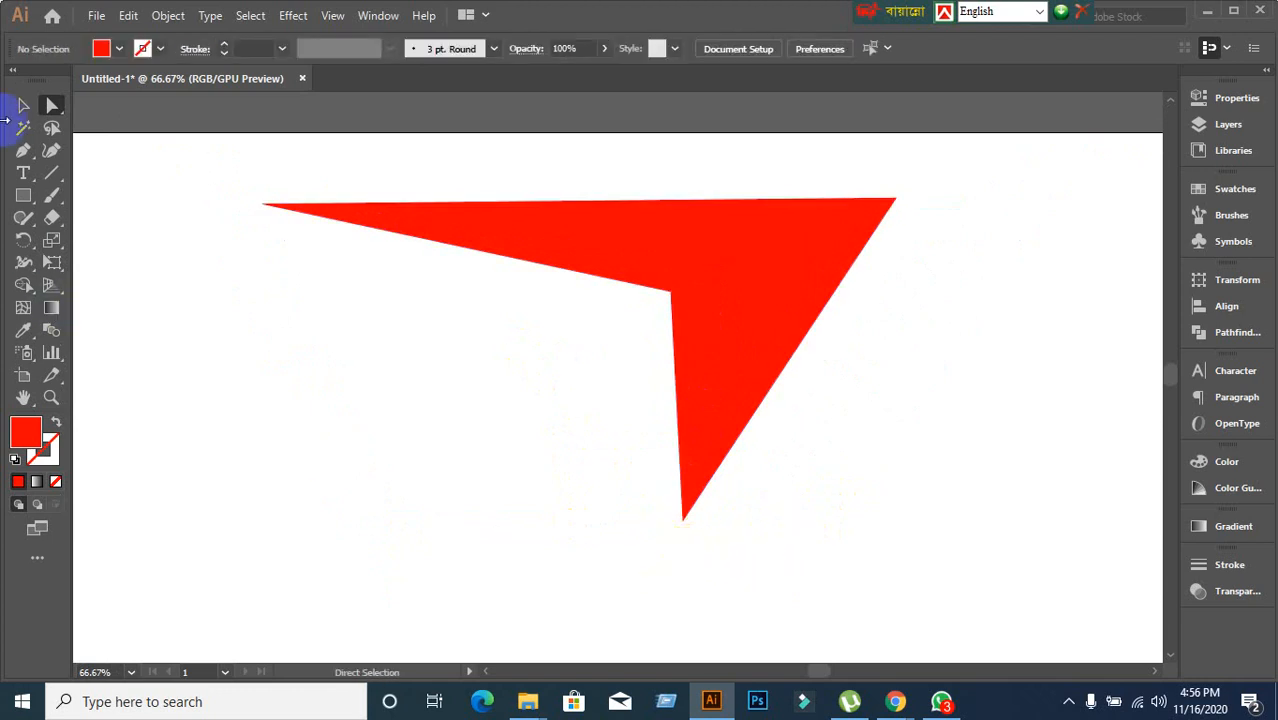
Shift the red shape's upper-right anchor slightly upward with the Direct Selection tool.
left_click_drag(62, 109, 122, 109)
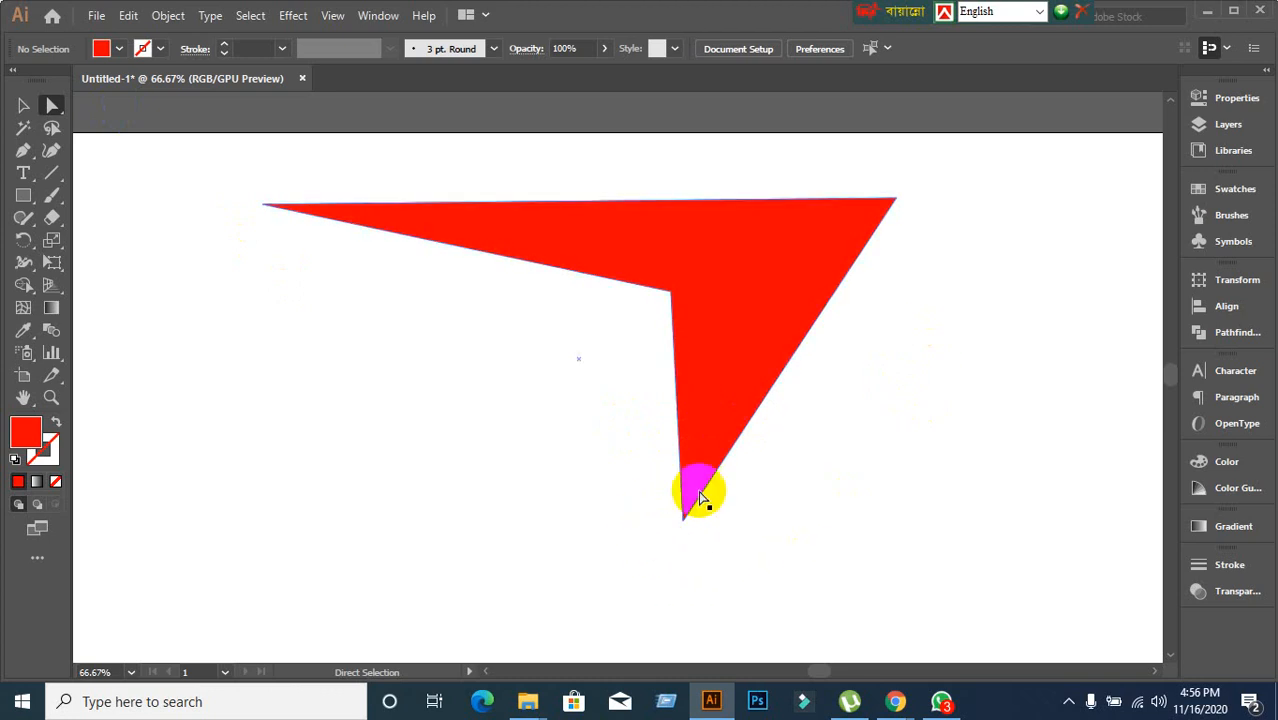
left_click(55, 104)
left_click_drag(56, 104, 120, 110)
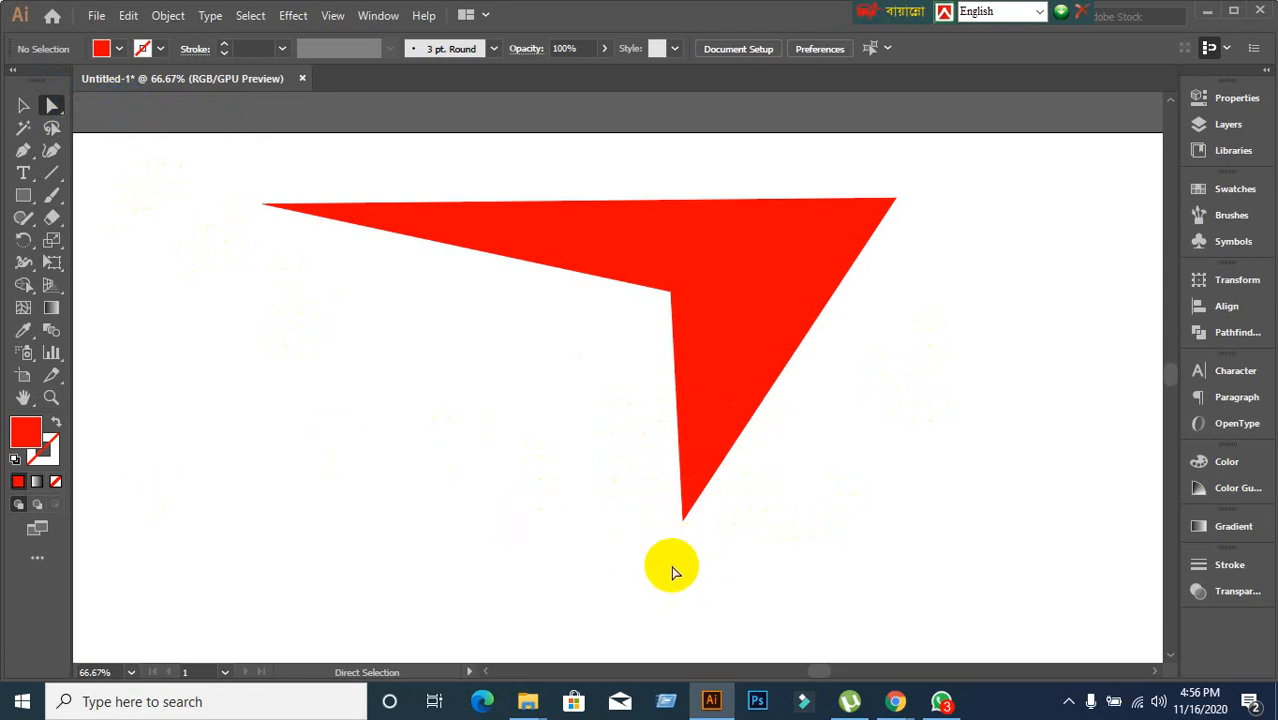
left_click(682, 521)
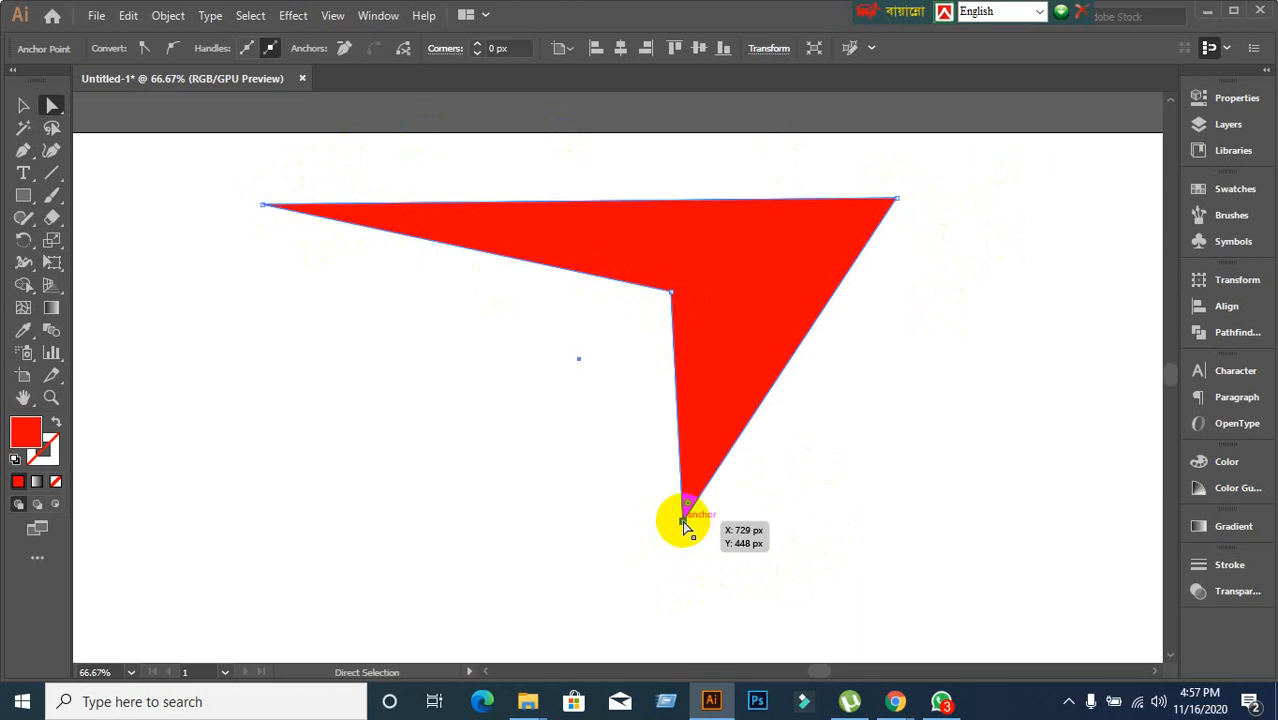
left_click(899, 205)
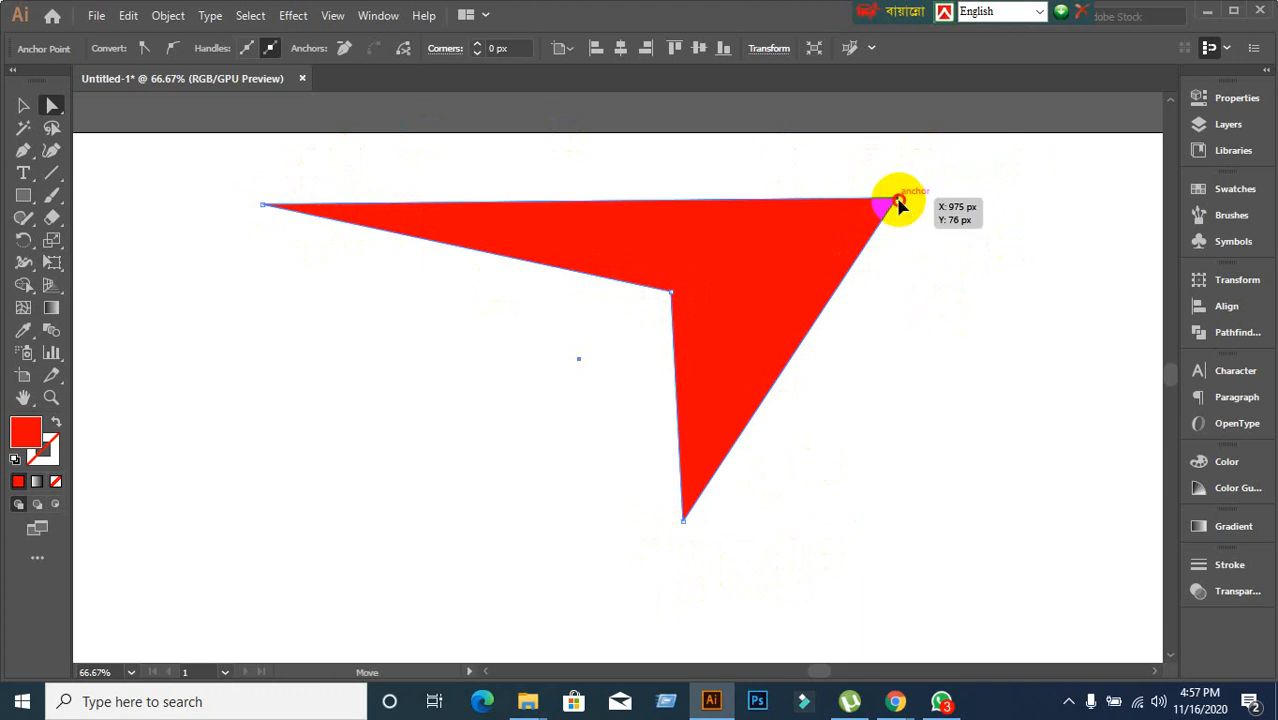
mouse_move(899, 205)
left_mouse_down()
mouse_move(1044, 277)
mouse_move(960, 206)
mouse_move(1050, 297)
mouse_move(893, 188)
left_mouse_up()
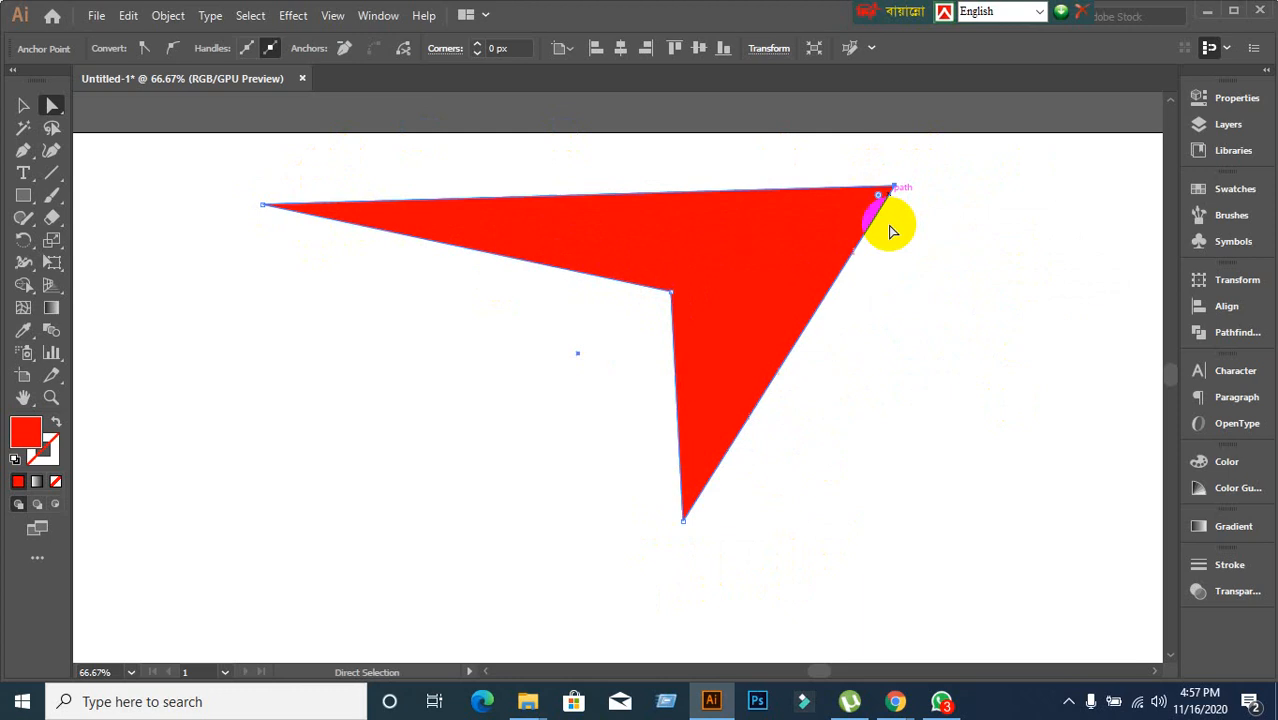
Move the shape's inner anchor up past its top edge and above the artboard so the outline crosses itself.
left_click(669, 296)
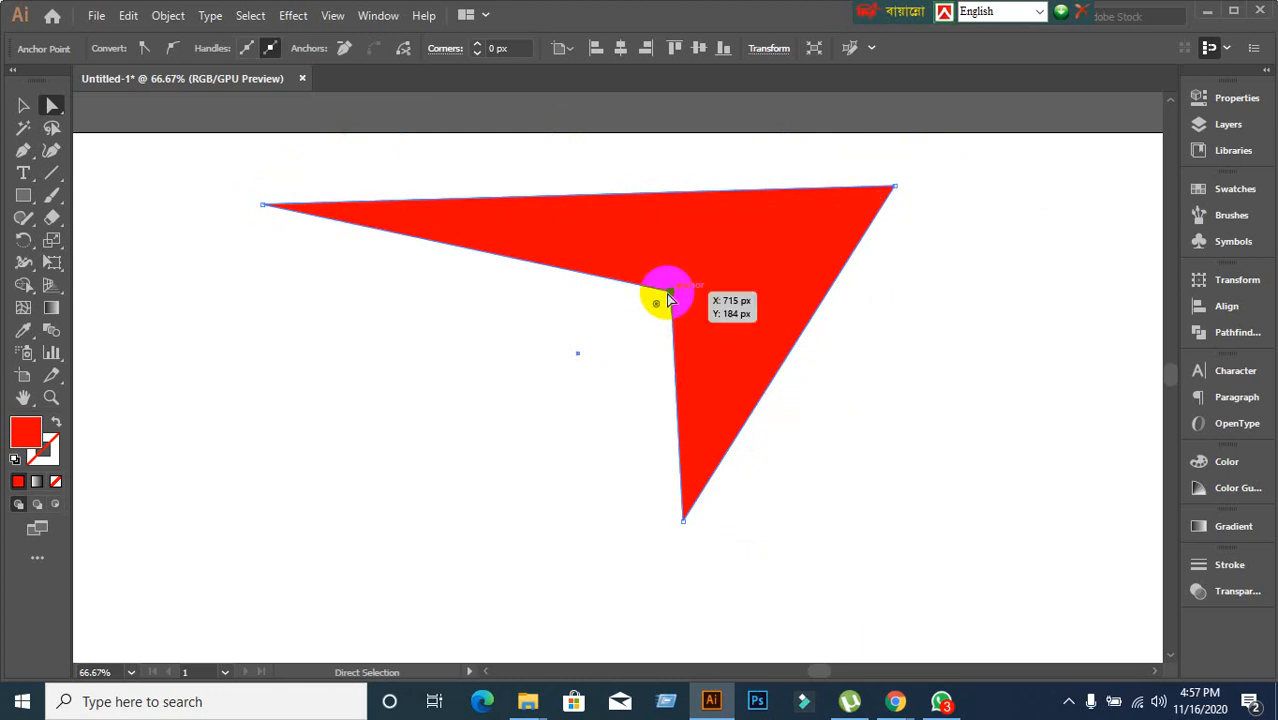
left_click_drag(669, 294, 628, 162)
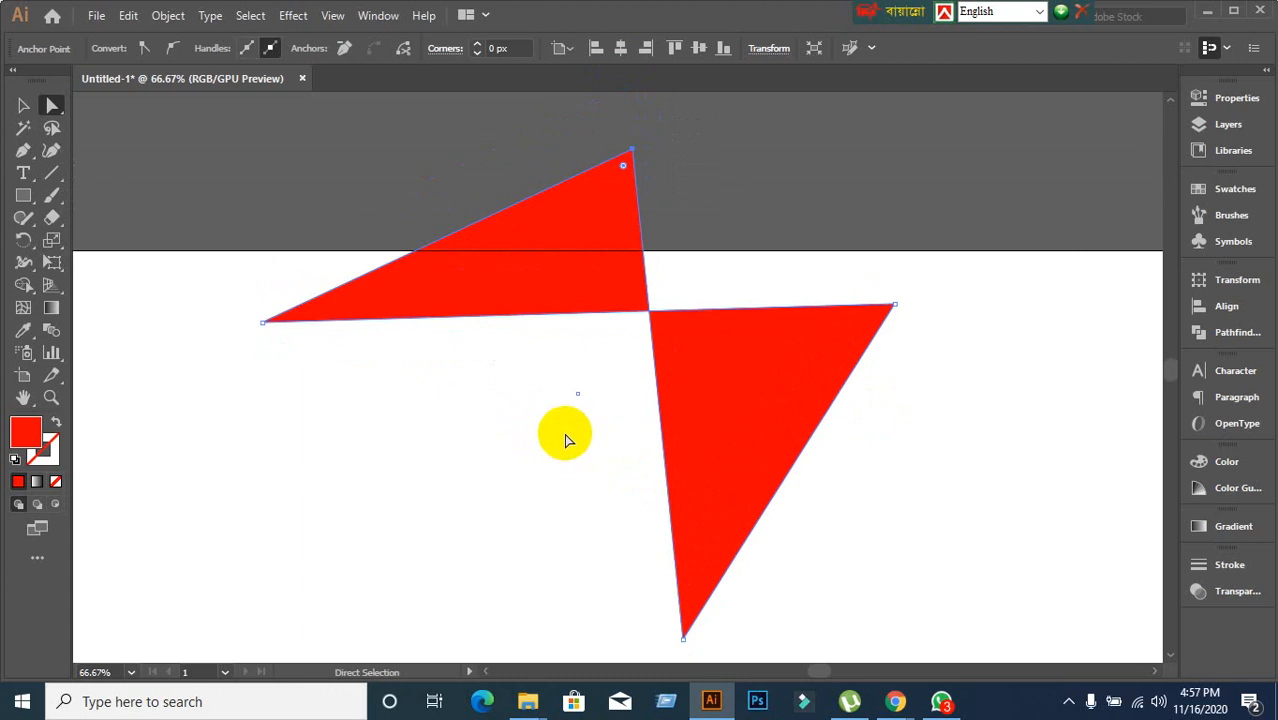
scroll(561, 414, "down", 2)
scroll(561, 414, "up", 1)
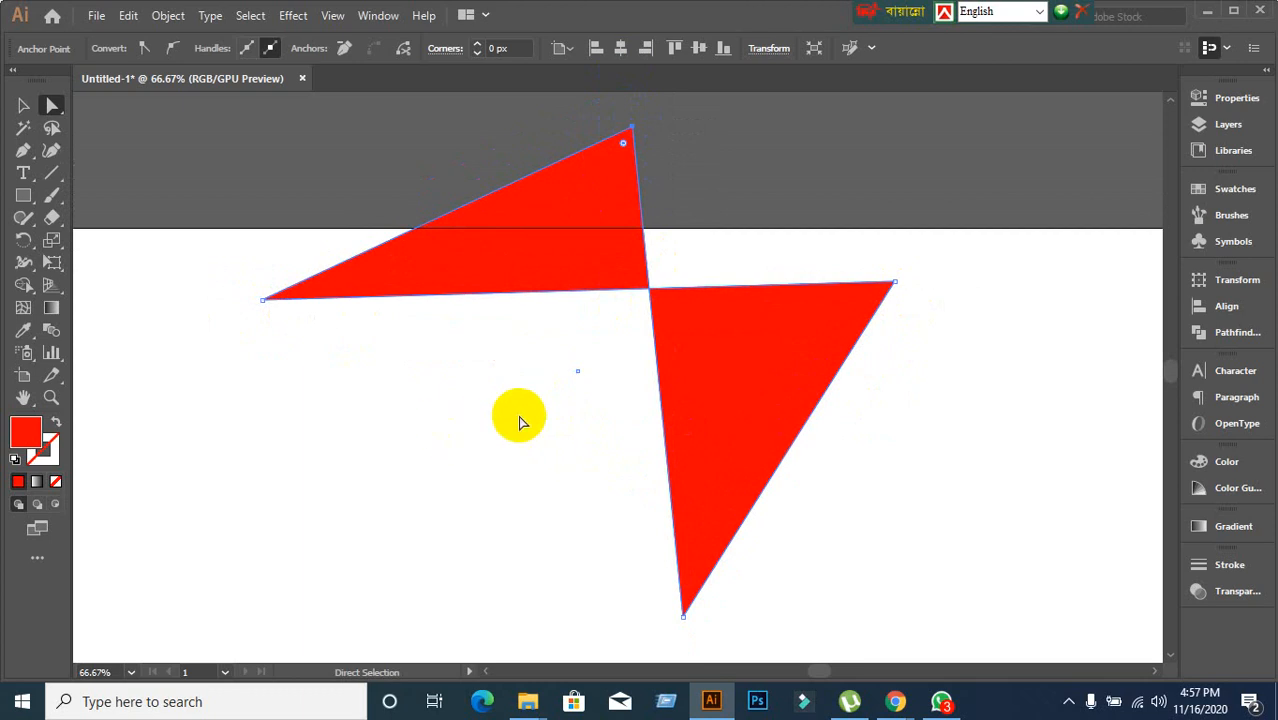
Draw a red hexagon with the Polygon tool in the empty area at the artboard's lower-left corner.
left_click_drag(519, 422, 790, 128)
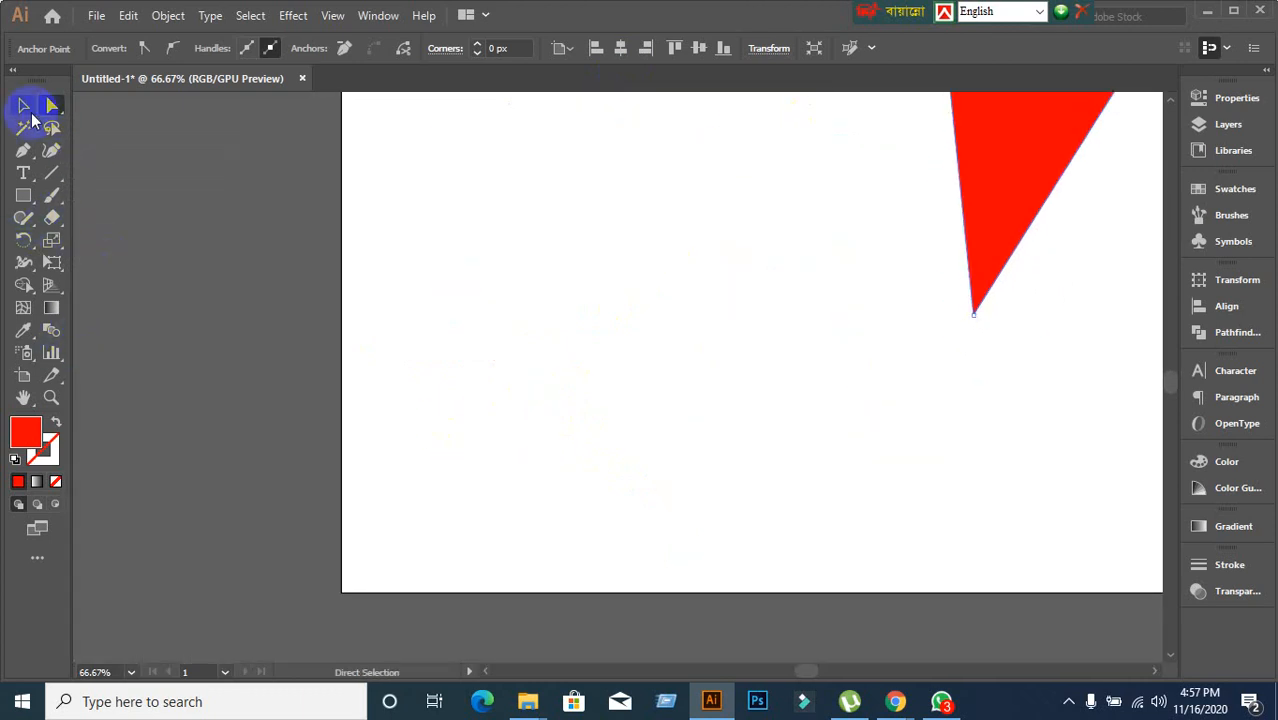
left_click(22, 106)
left_click(23, 195)
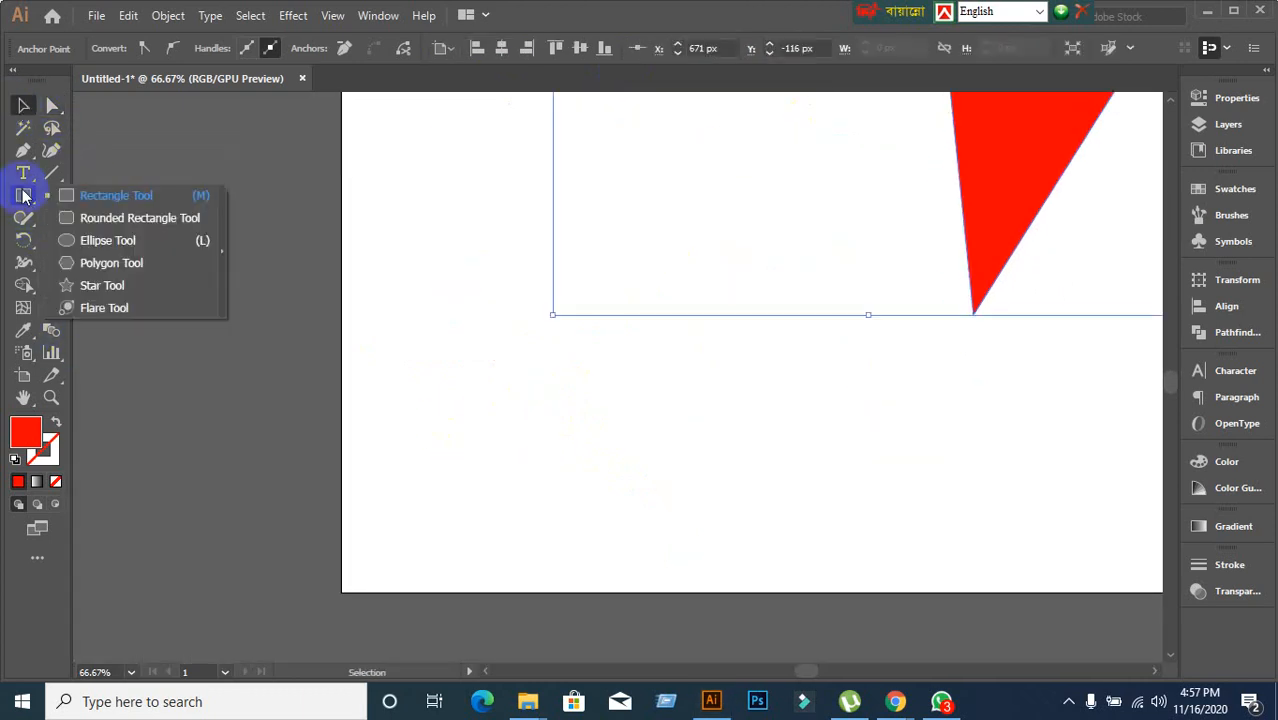
left_click(72, 270)
scroll(494, 174, "down", 10)
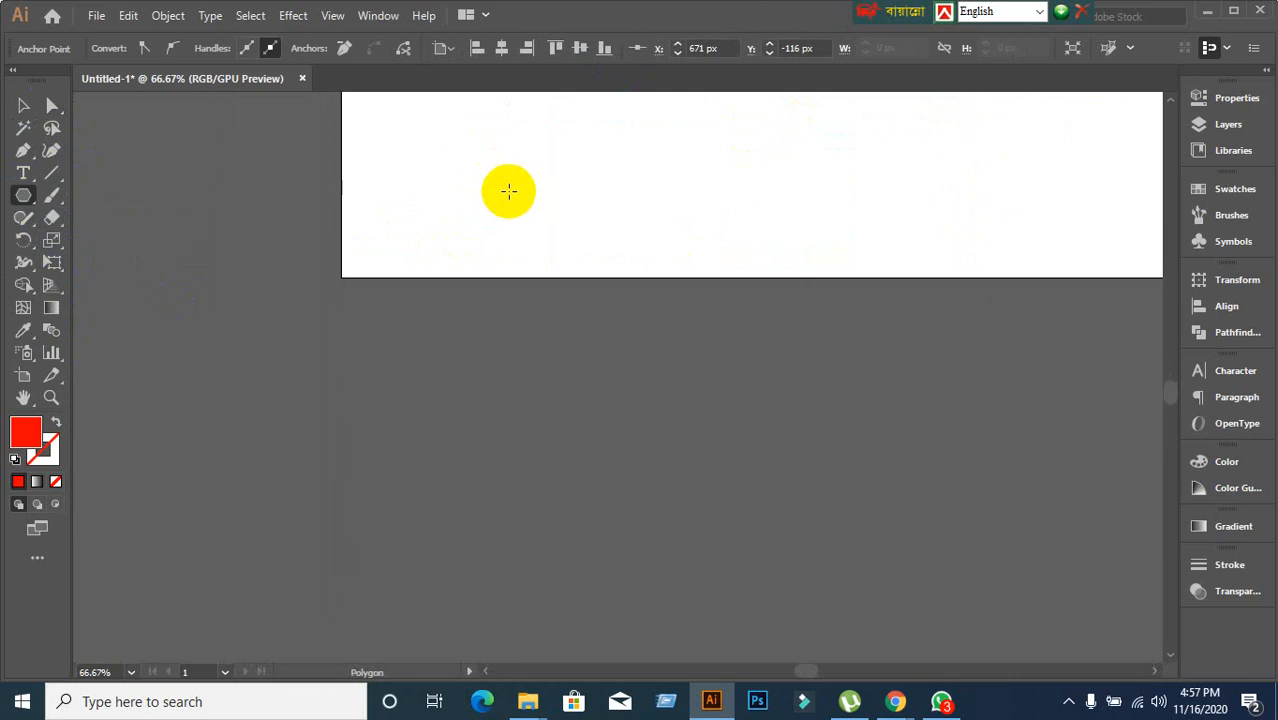
mouse_move(346, 183)
left_mouse_down()
mouse_move(399, 223)
mouse_move(502, 345)
mouse_move(472, 298)
left_mouse_up()
left_click(22, 106)
scroll(448, 302, "up", 2)
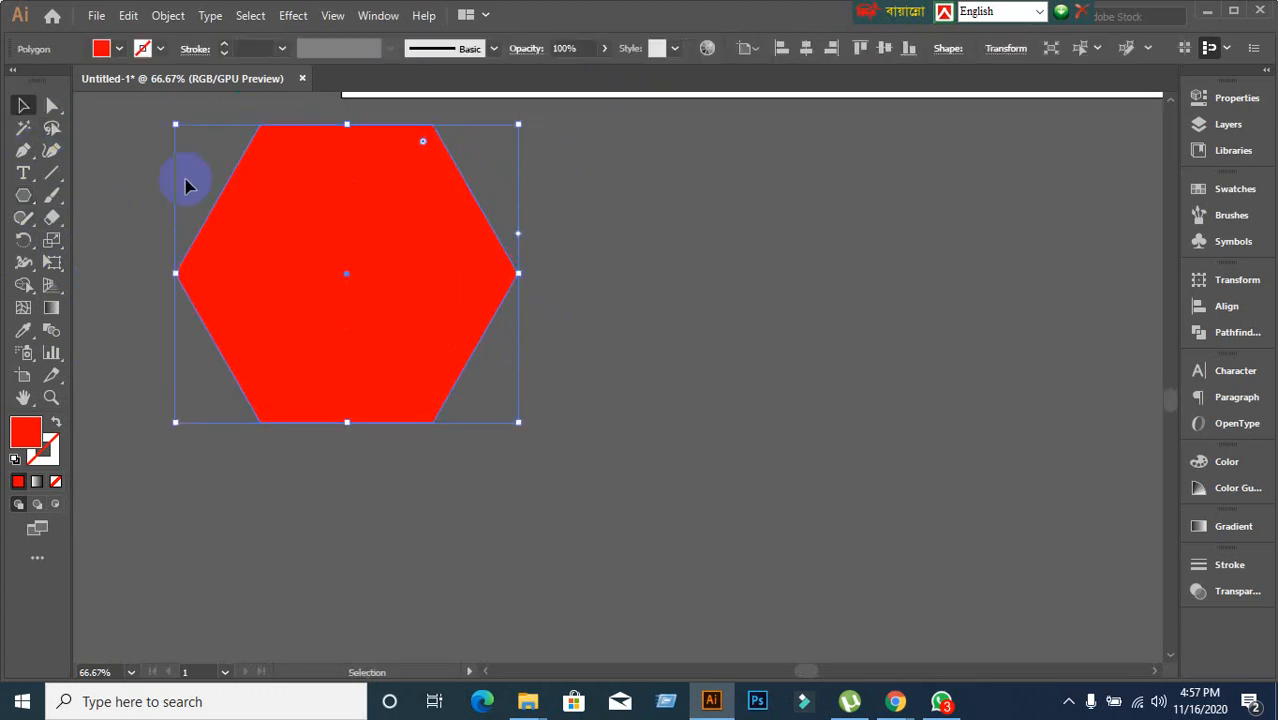
Stretch the hexagon by moving its lower-right edge, with both end anchors, far down and to the right using the Direct Selection tool.
left_click_drag(47, 112, 112, 106)
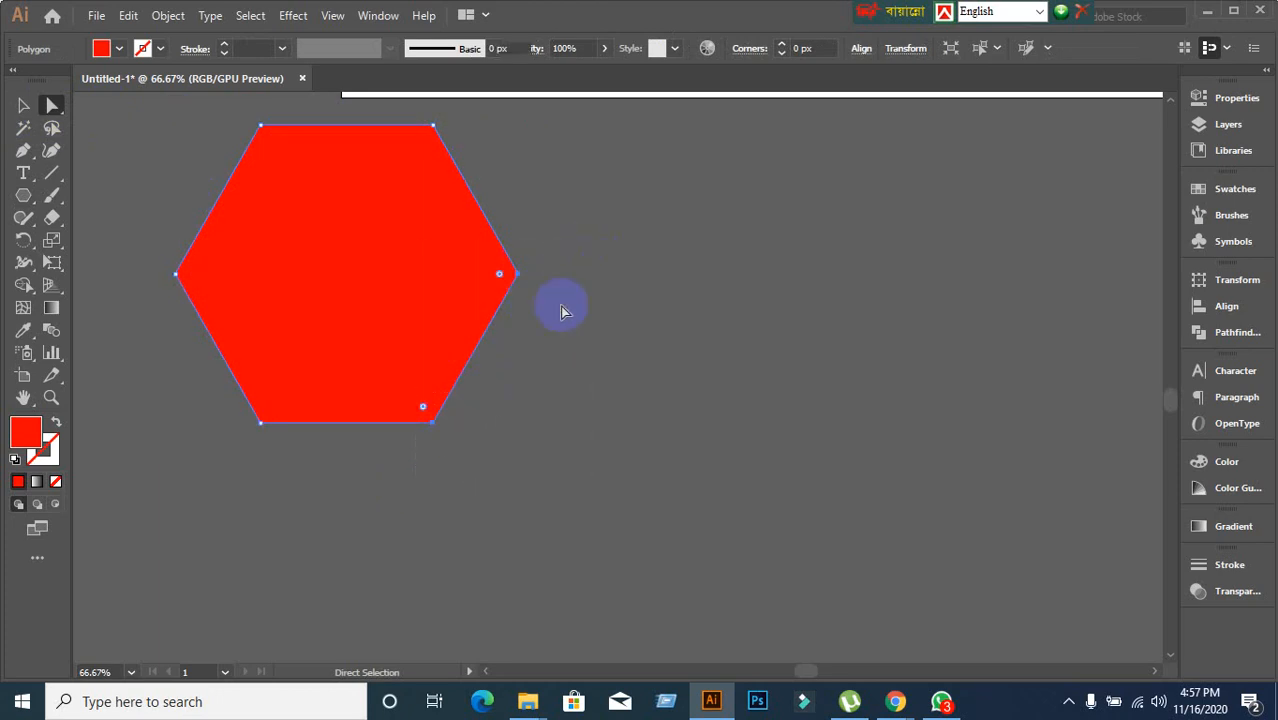
left_click(473, 373)
left_click_drag(468, 370, 893, 567)
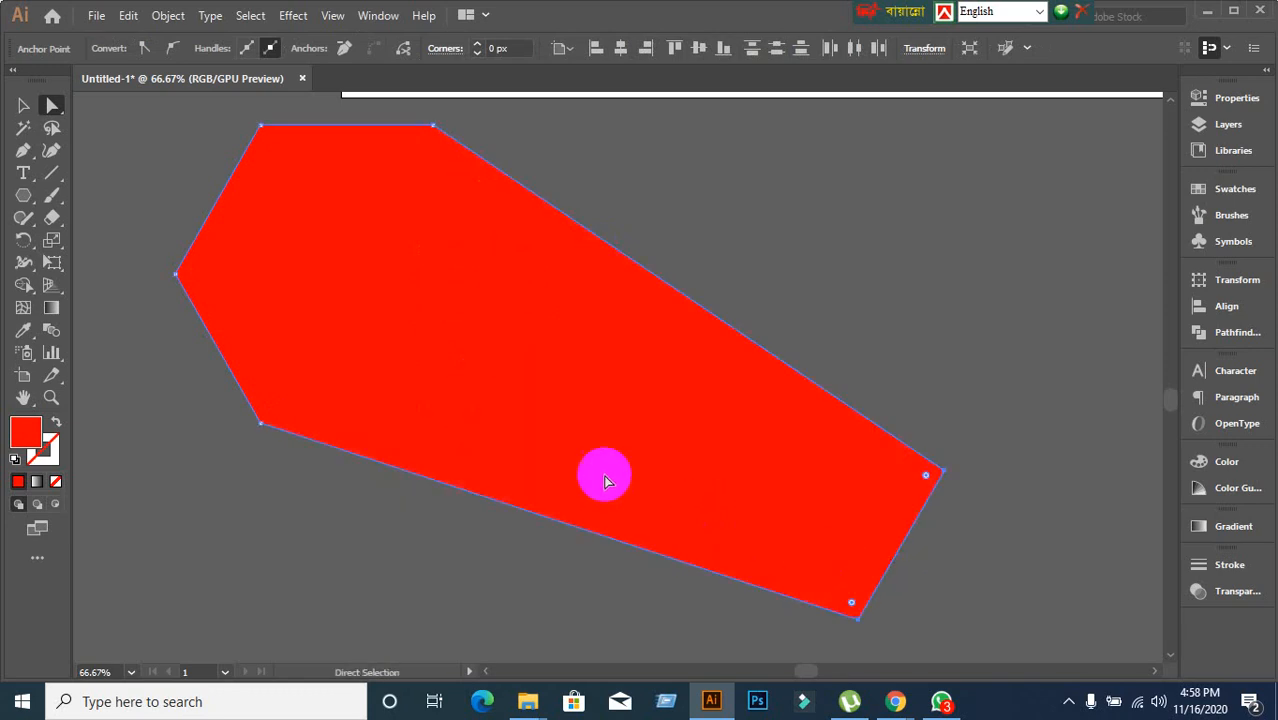
scroll(600, 472, "up", 1)
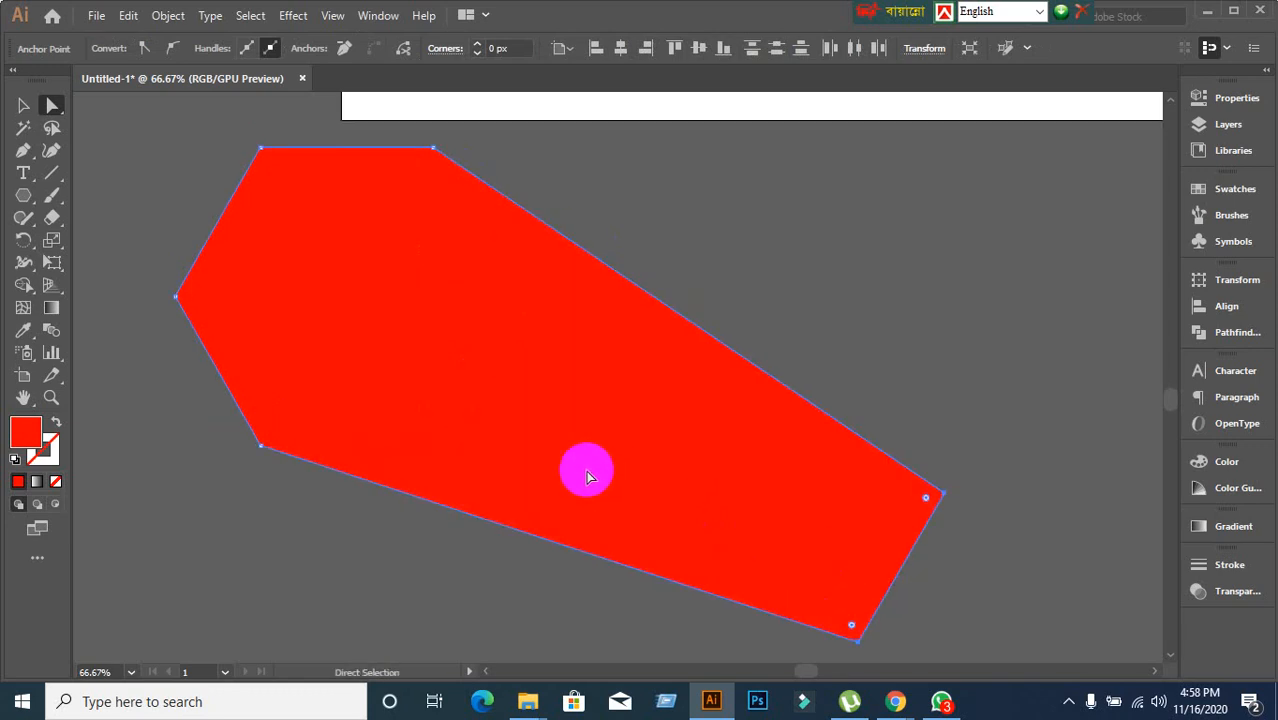
Move the polygon's lower-left edge with both end anchors down and to the left, level with the opposite stretched edge.
key("space")
left_click_drag(423, 406, 651, 361)
left_click_drag(376, 229, 377, 230)
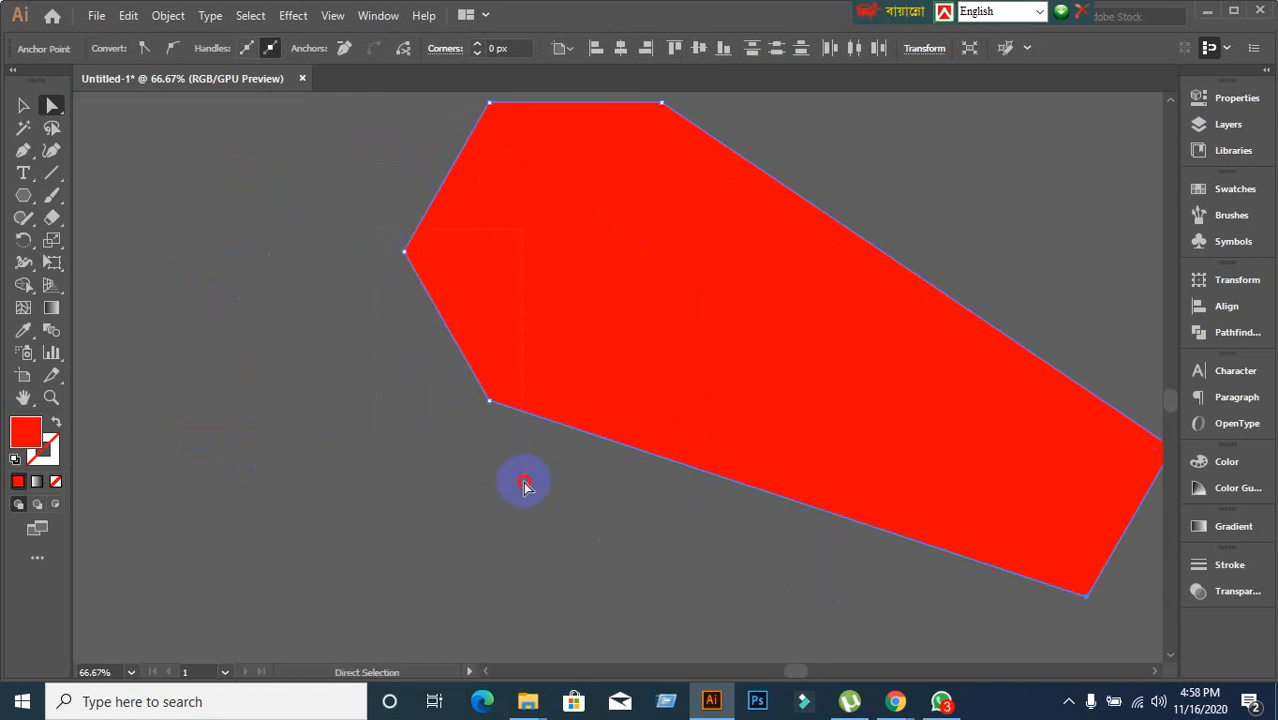
left_click_drag(465, 362, 123, 563)
key("space")
mouse_move(582, 491)
left_mouse_down()
mouse_move(664, 492)
mouse_move(639, 503)
mouse_move(568, 485)
left_mouse_up()
scroll(560, 518, "down", 1)
key("space")
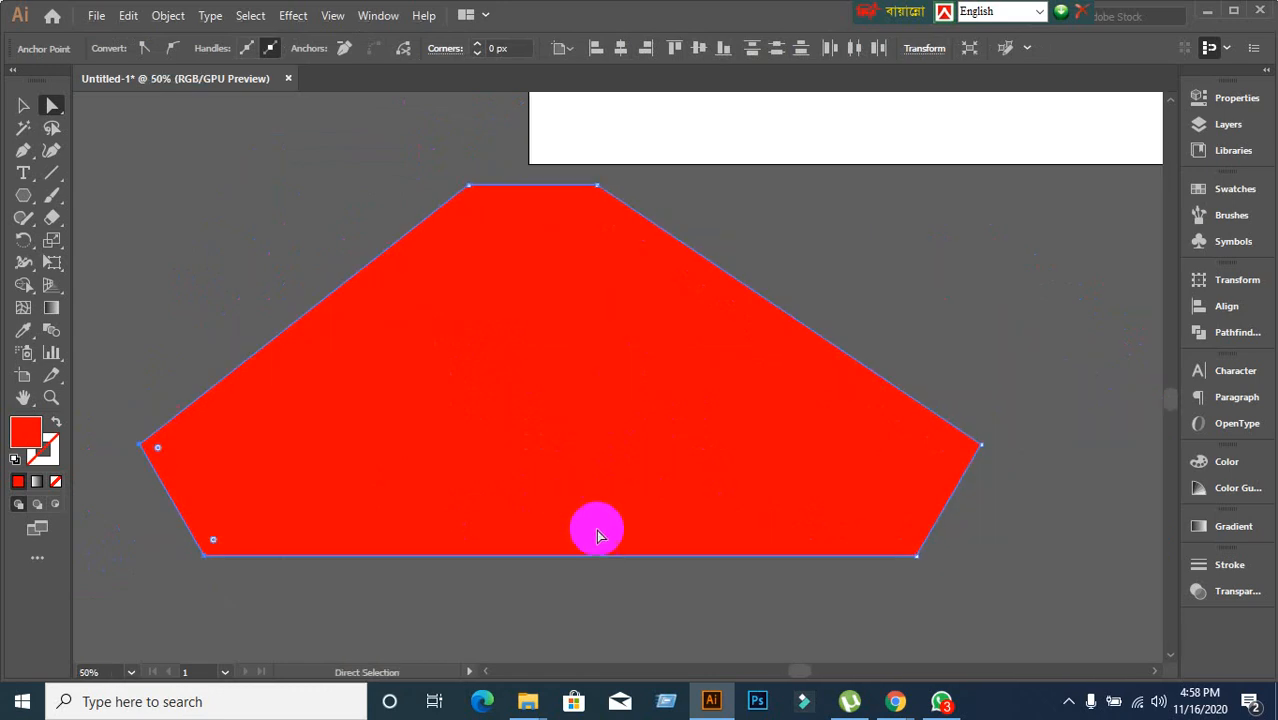
Demonstrate selecting the polygon's two right-hand anchors together and its upper-left anchor singly, and clear the selection.
left_click(398, 162)
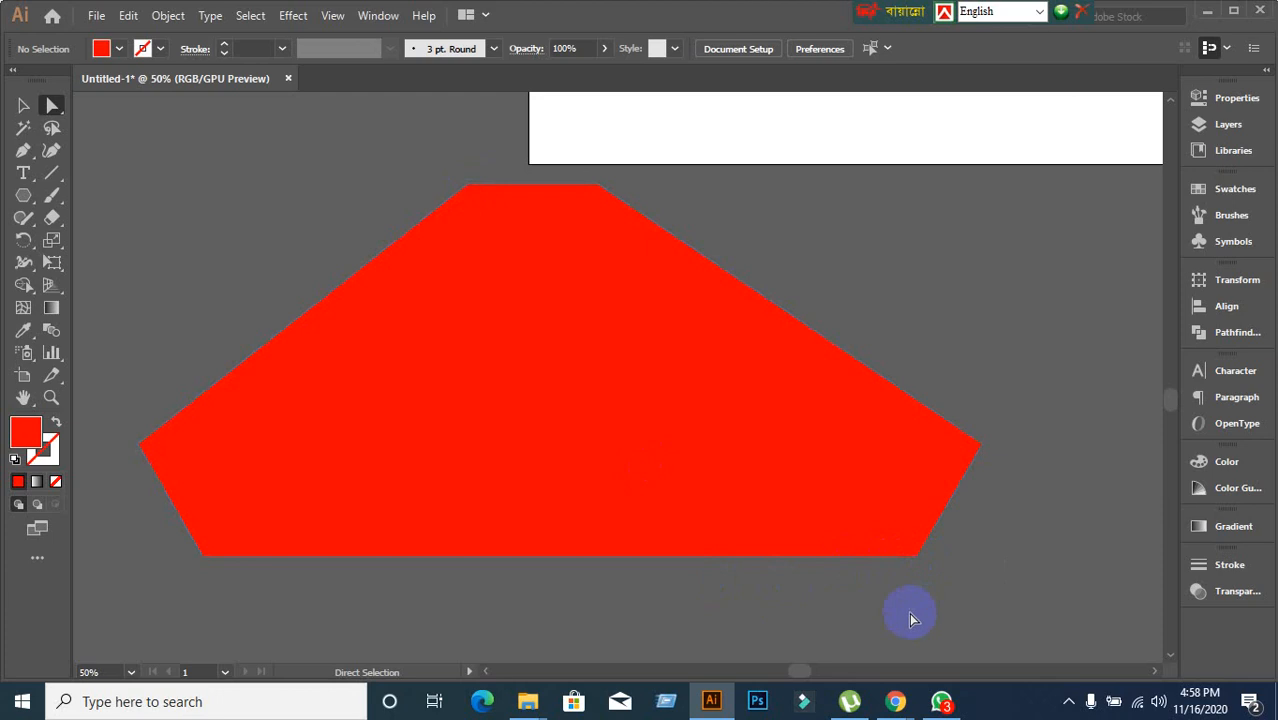
left_click_drag(1121, 372, 968, 561)
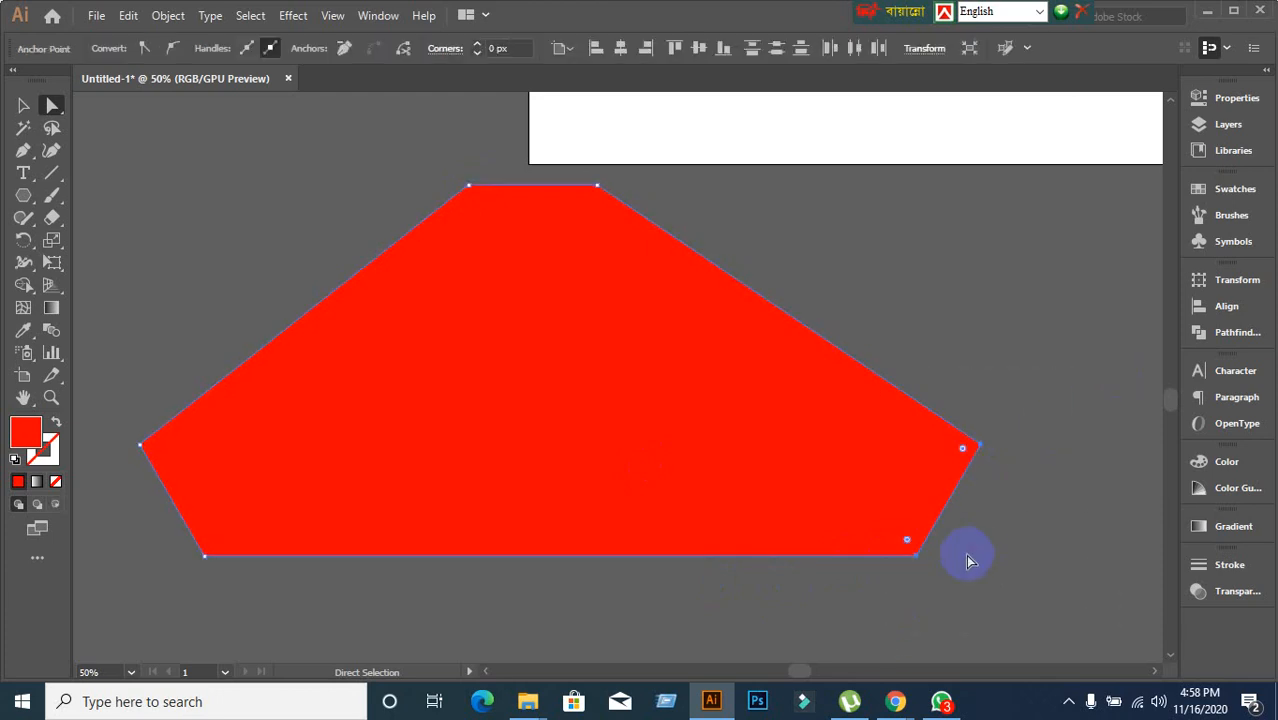
left_click(934, 344)
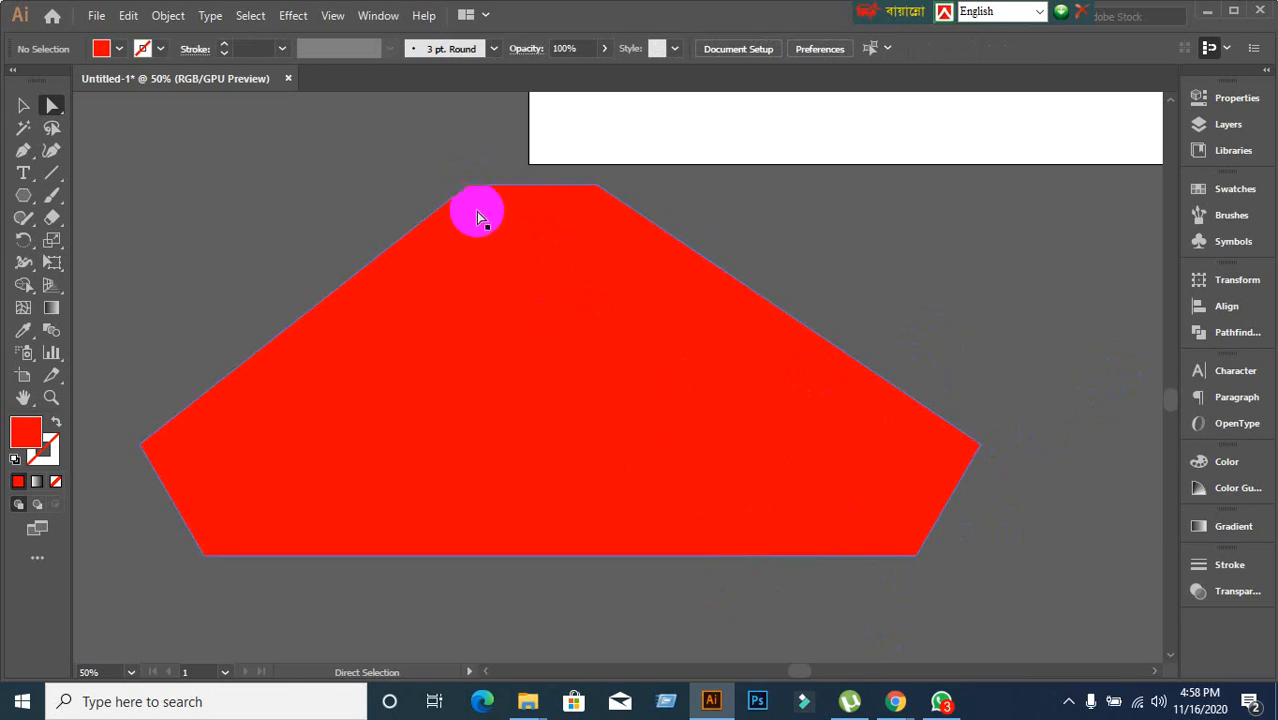
left_click(468, 187)
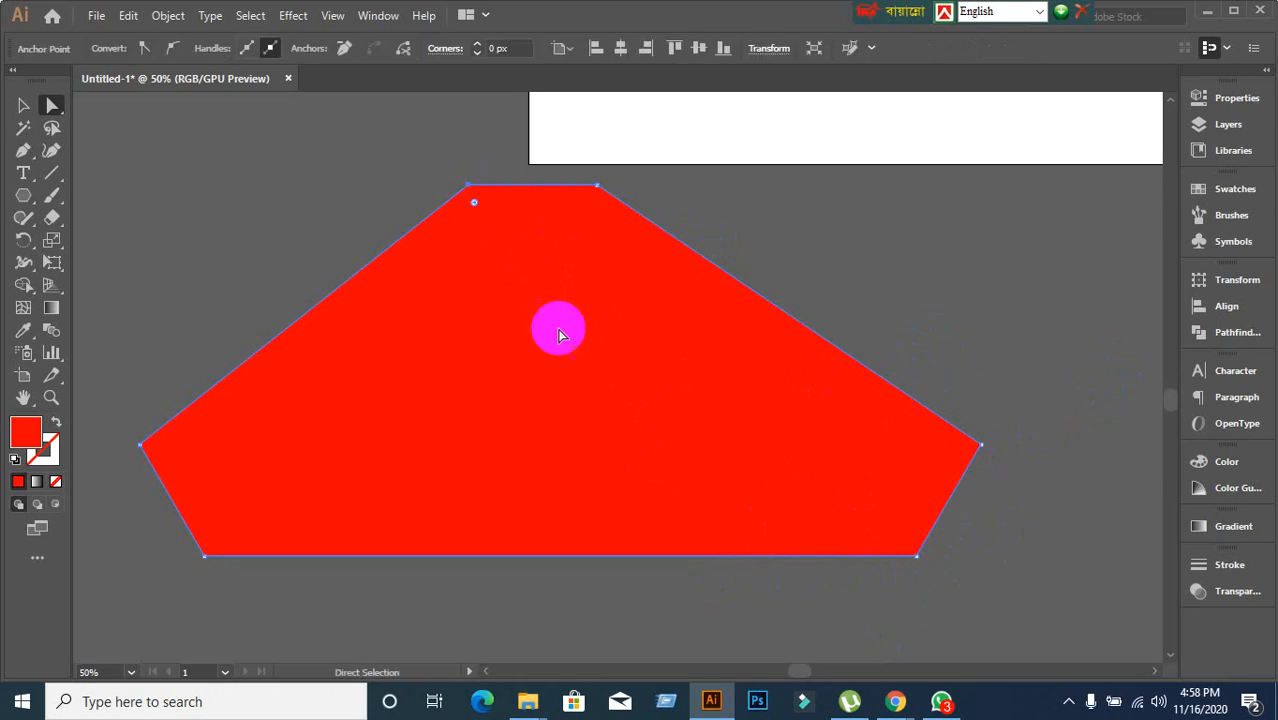
left_click(917, 557)
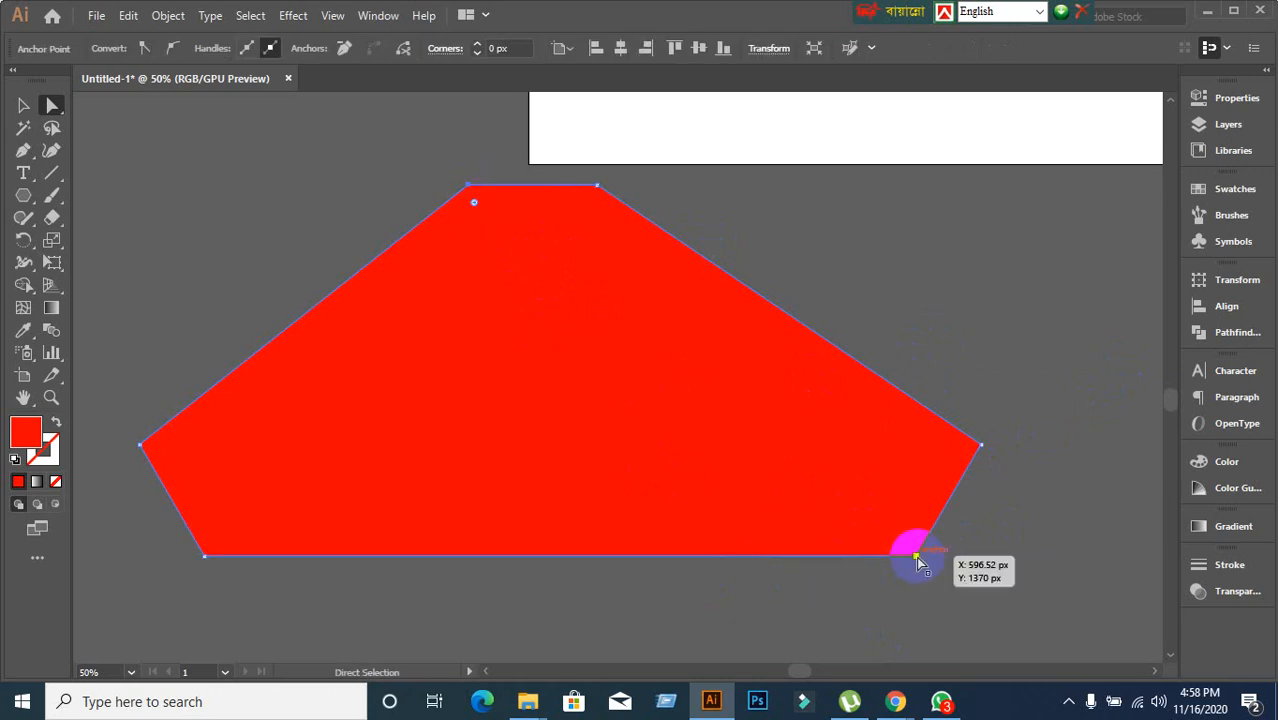
left_click(391, 248)
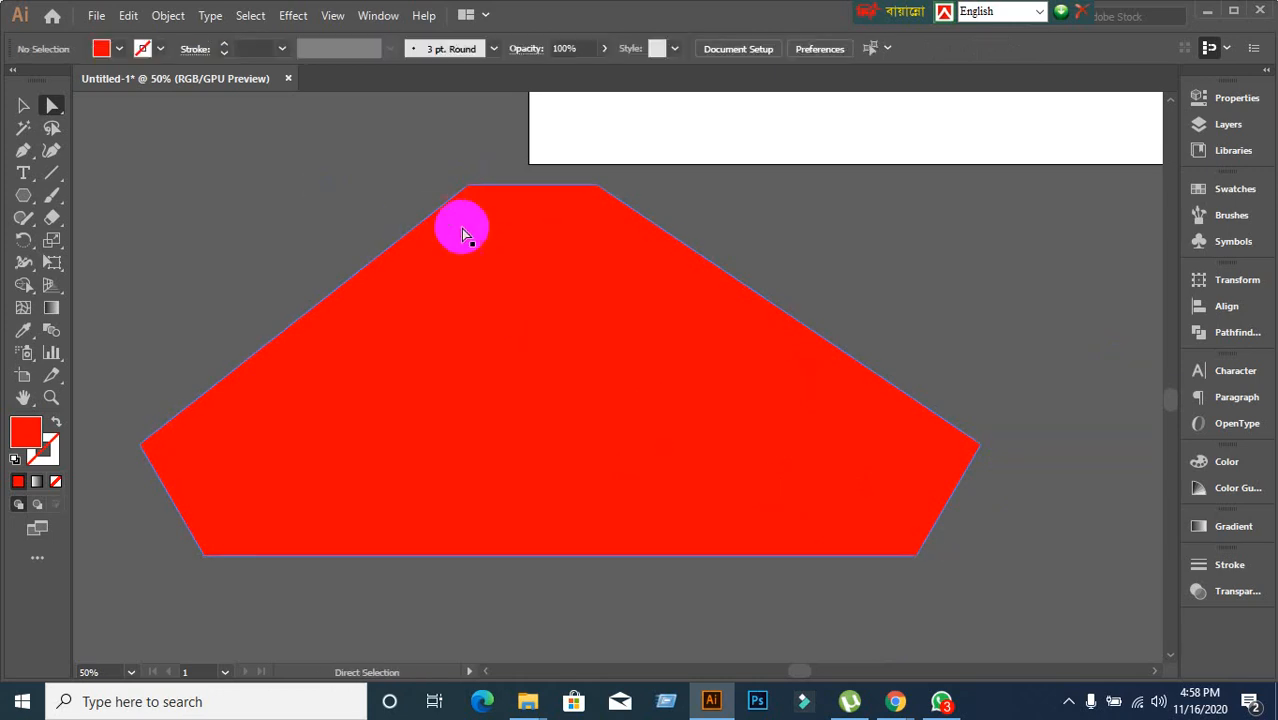
Select the polygon's lower-right and upper-left anchors together and move both up and to the right.
left_click(918, 556)
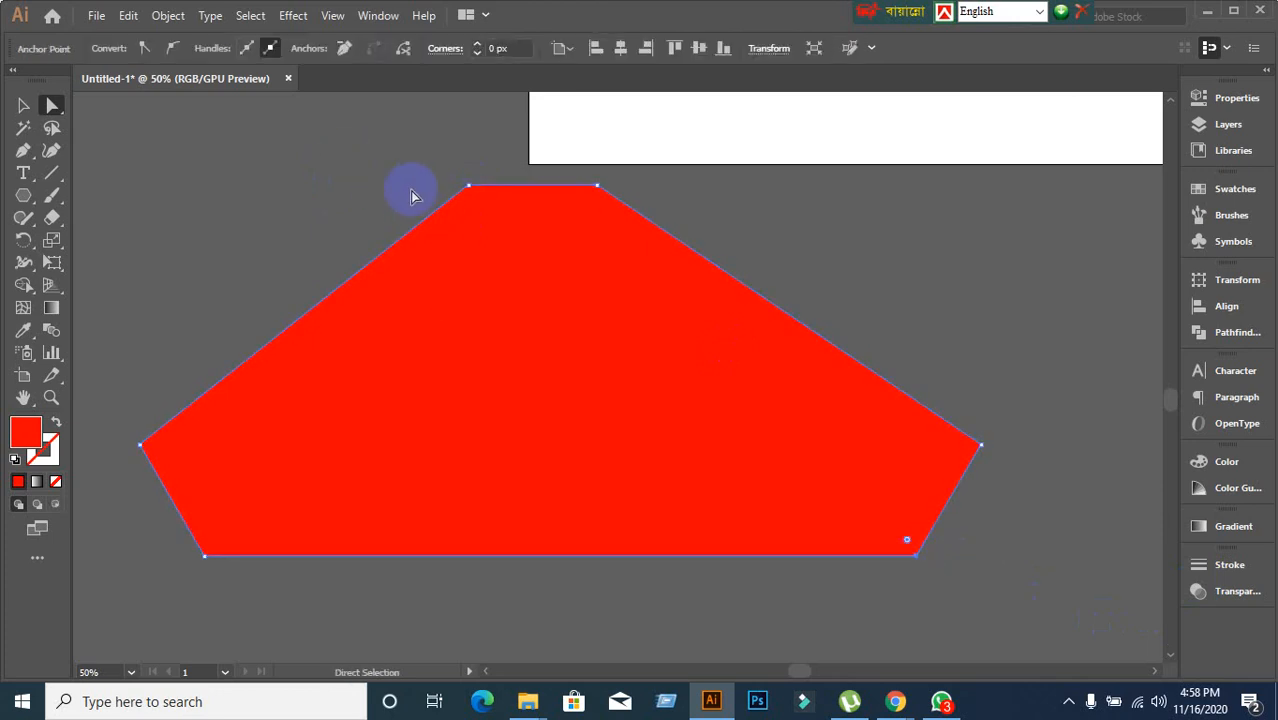
left_click(469, 188)
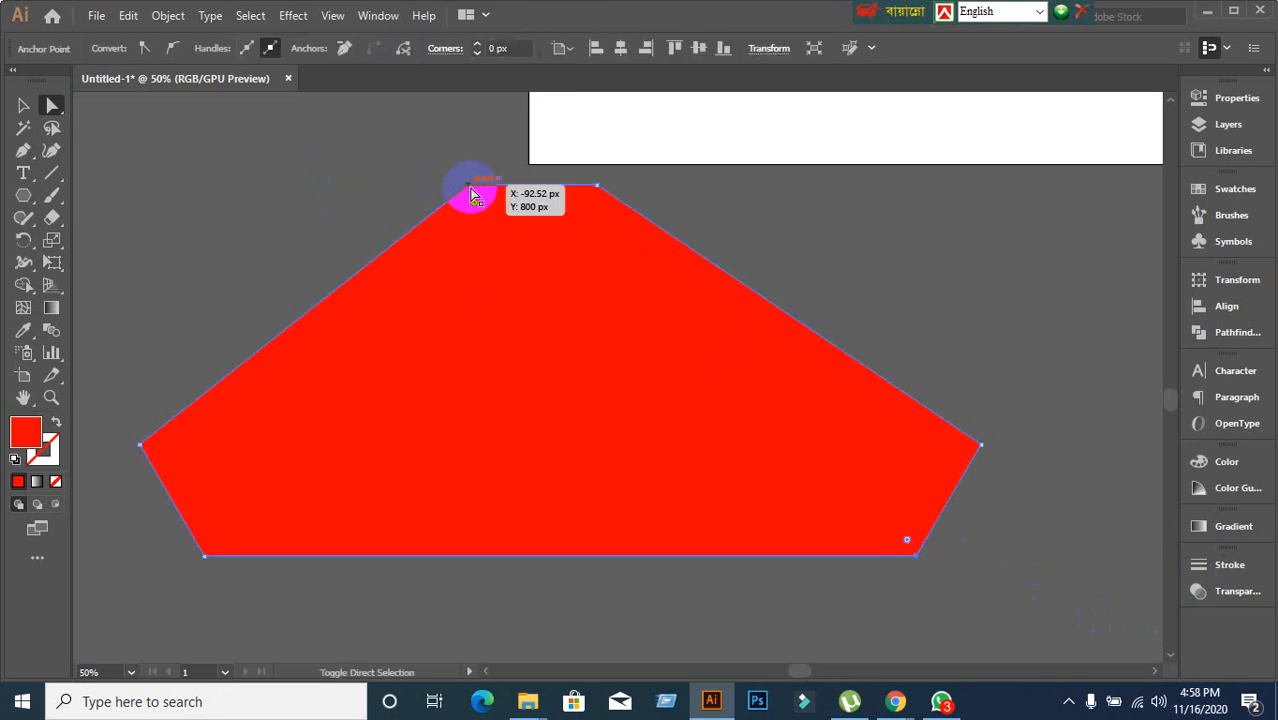
left_click_drag(474, 194, 662, 72)
scroll(653, 283, "up", 3)
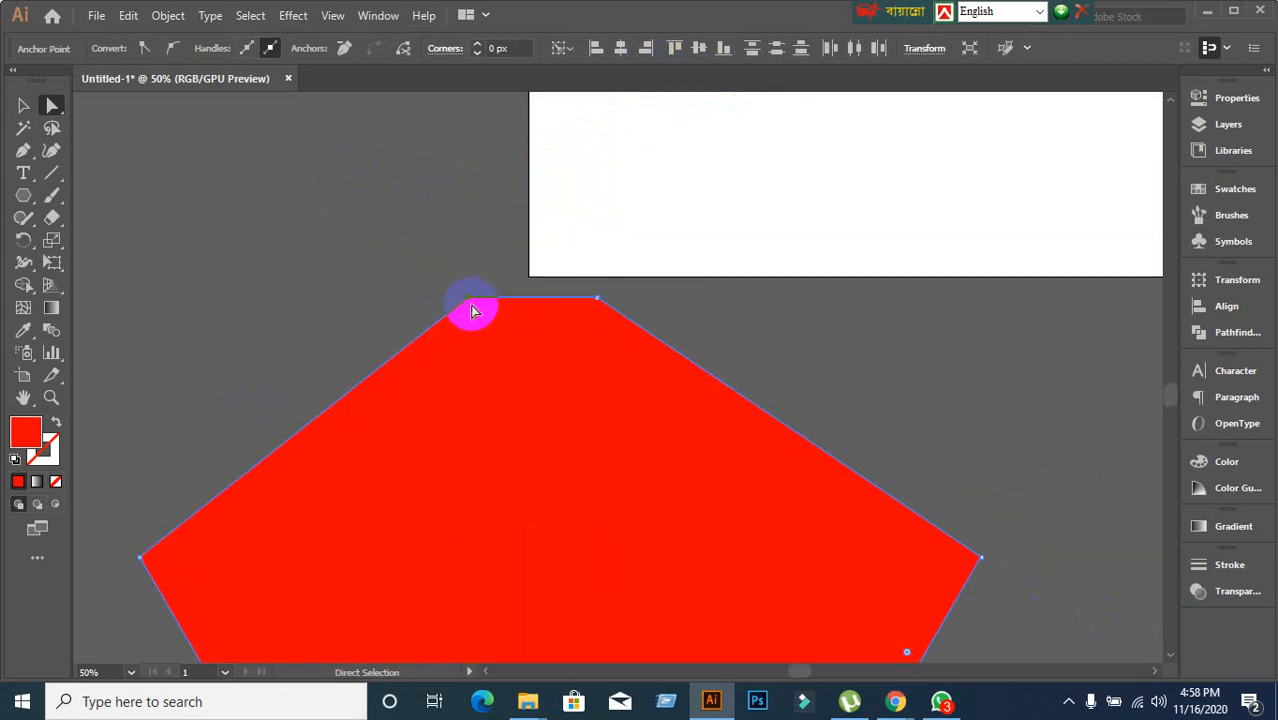
left_click_drag(469, 300, 589, 141)
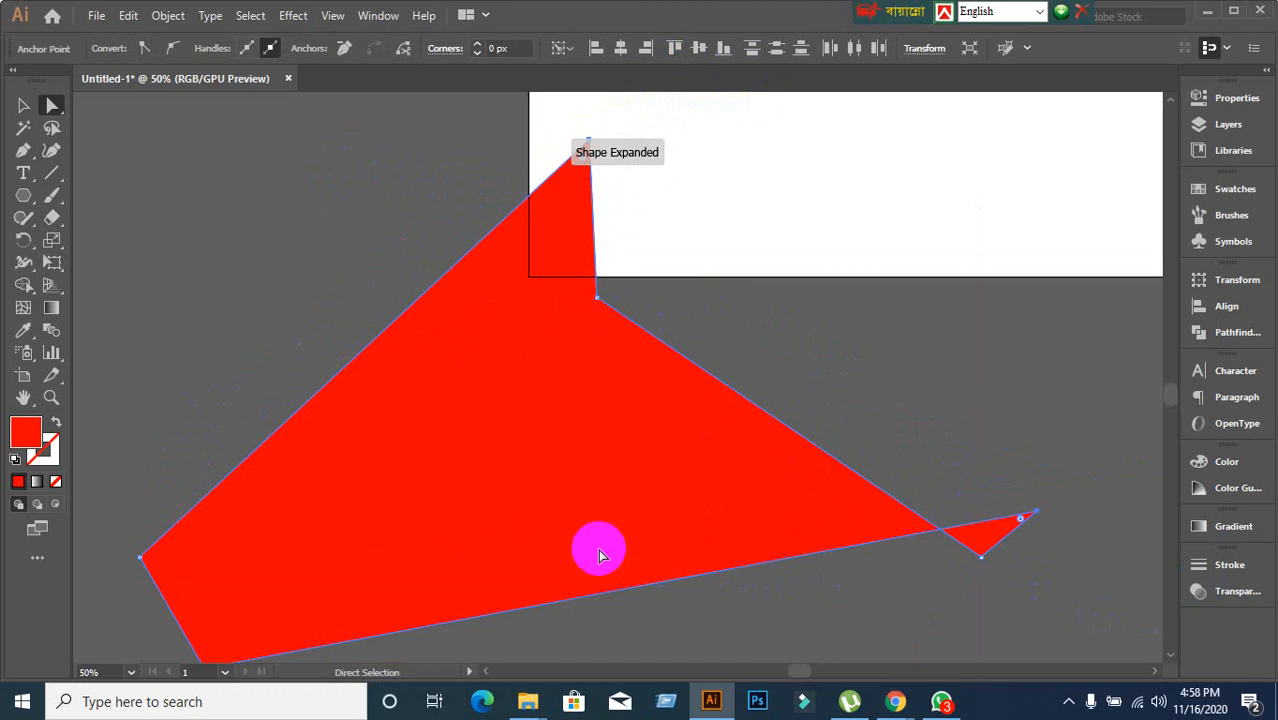
Select the polygon's bottom anchor singly, and move its inner notch anchor far down and slightly to the right.
left_click_drag(600, 556, 642, 377)
scroll(298, 588, "up", 2)
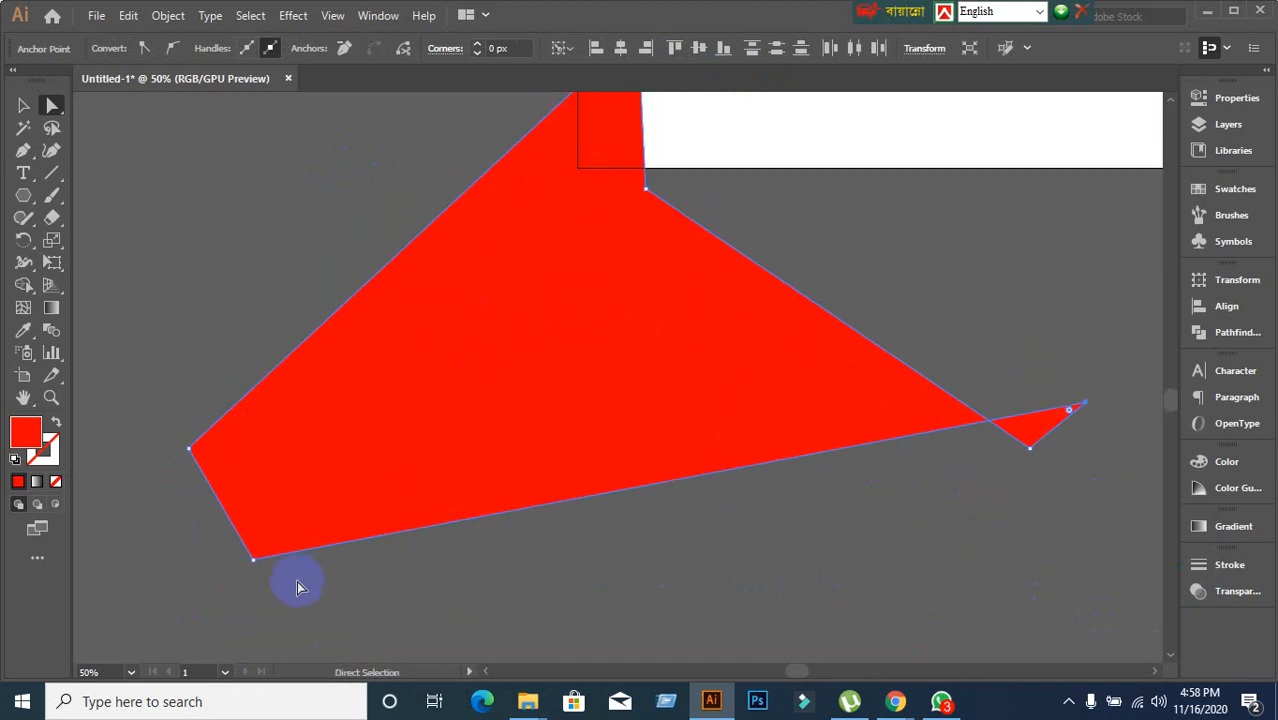
left_click(254, 559)
left_click(640, 233)
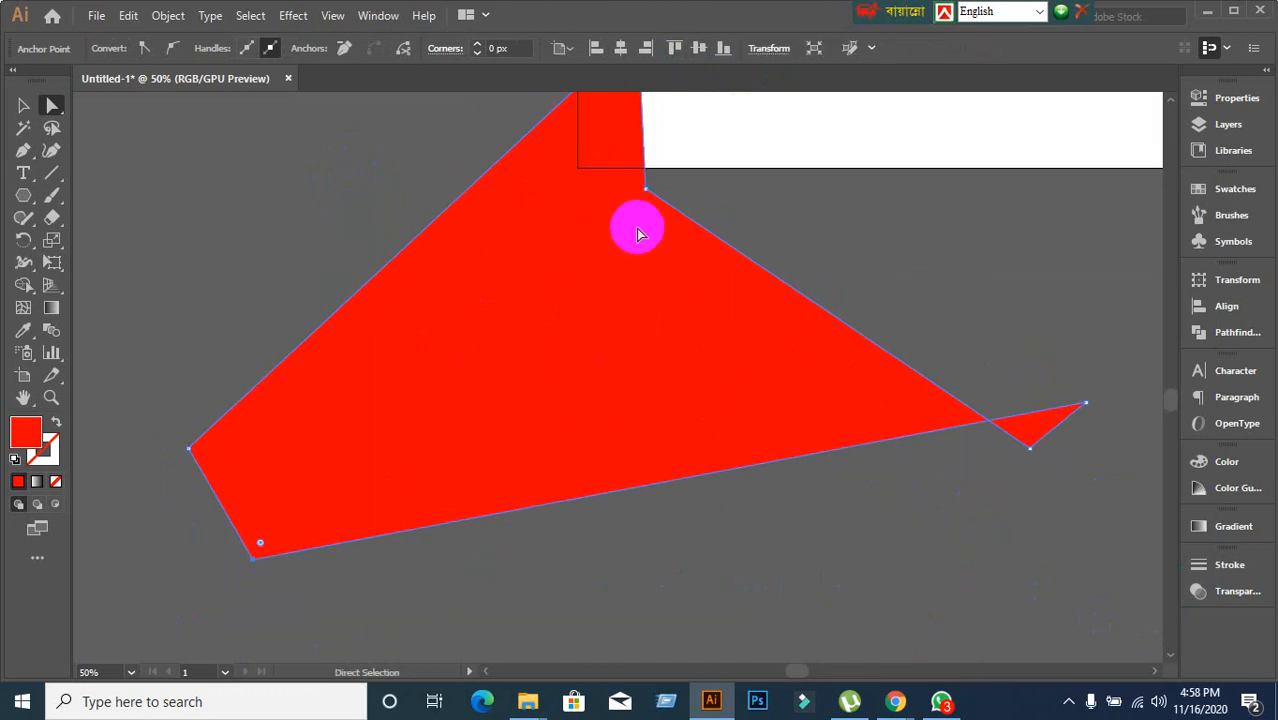
left_click_drag(645, 190, 795, 540)
scroll(805, 508, "down", 6)
scroll(808, 515, "up", 3)
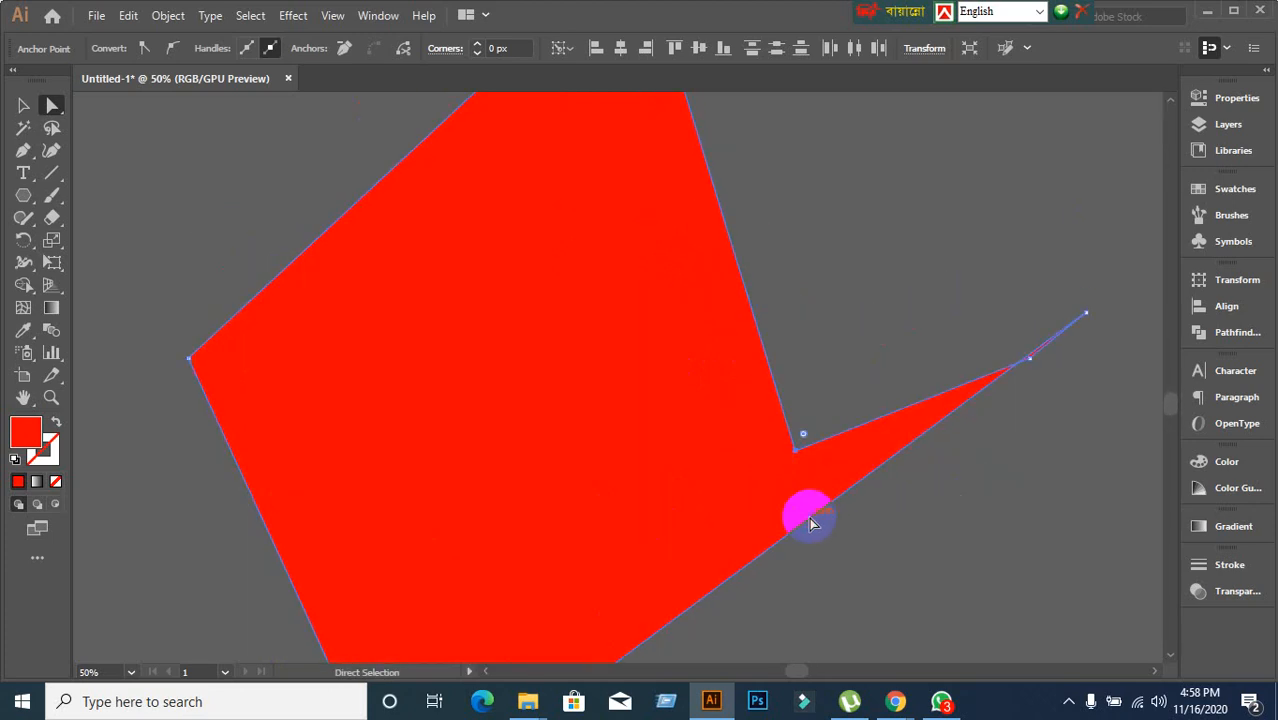
scroll(715, 446, "down", 2)
Select both red shapes with the Selection tool and delete them to leave the artboard empty.
left_click(17, 104)
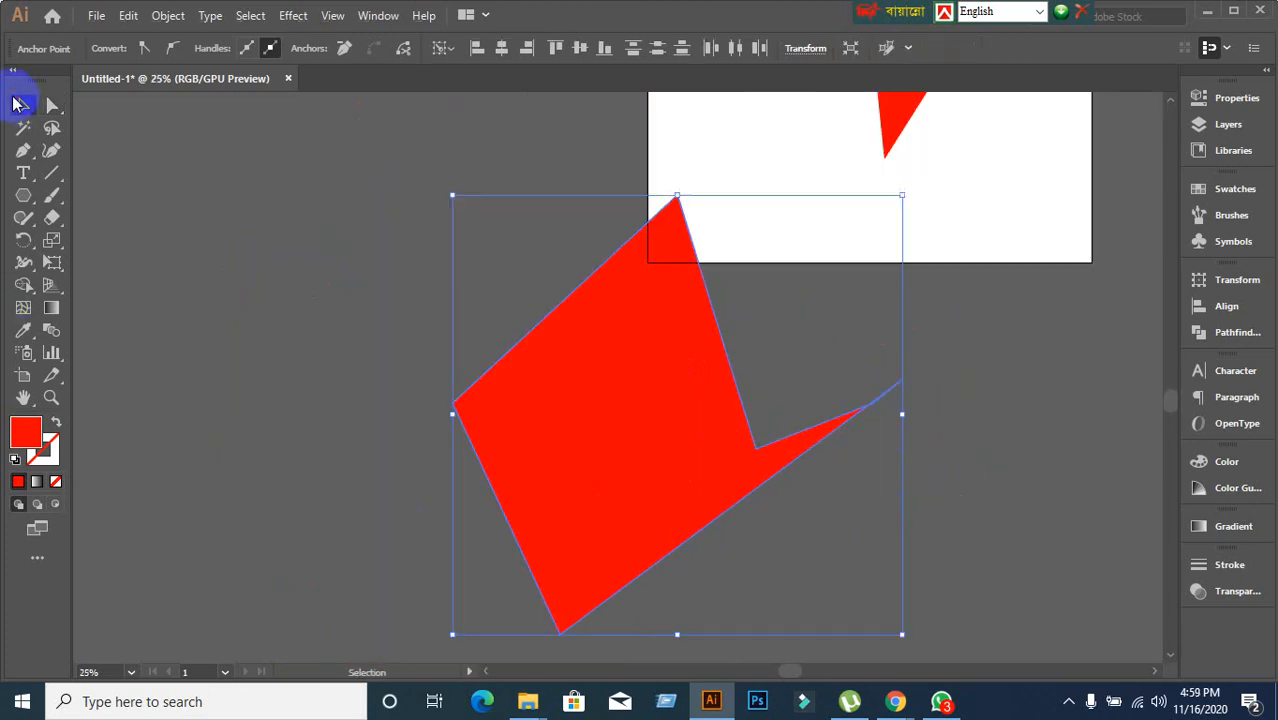
scroll(314, 324, "up", 2)
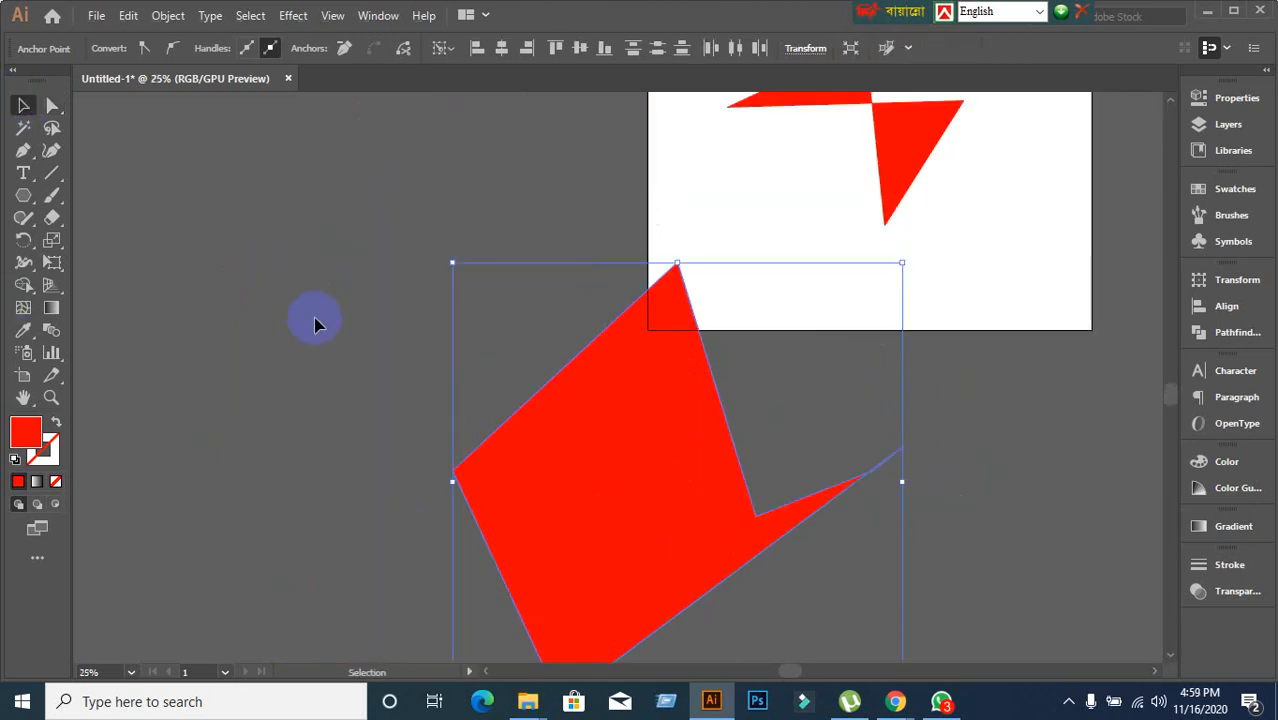
scroll(314, 324, "down", 1)
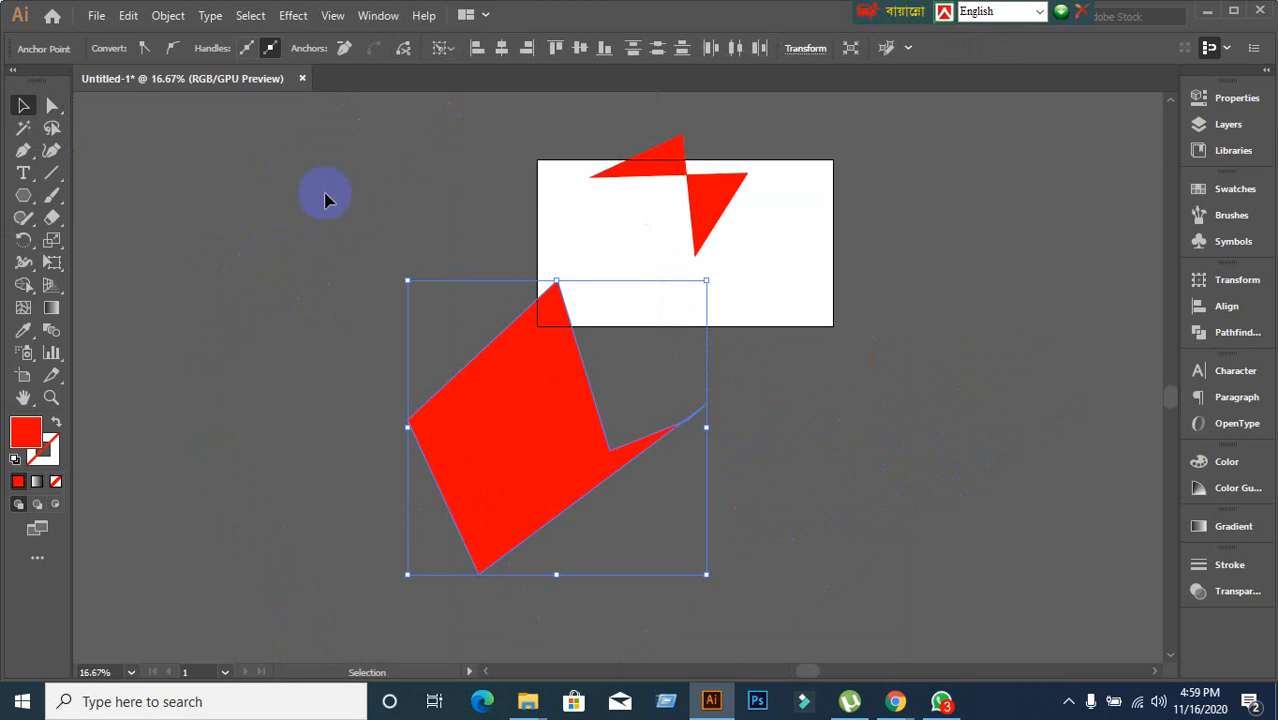
left_click(704, 404)
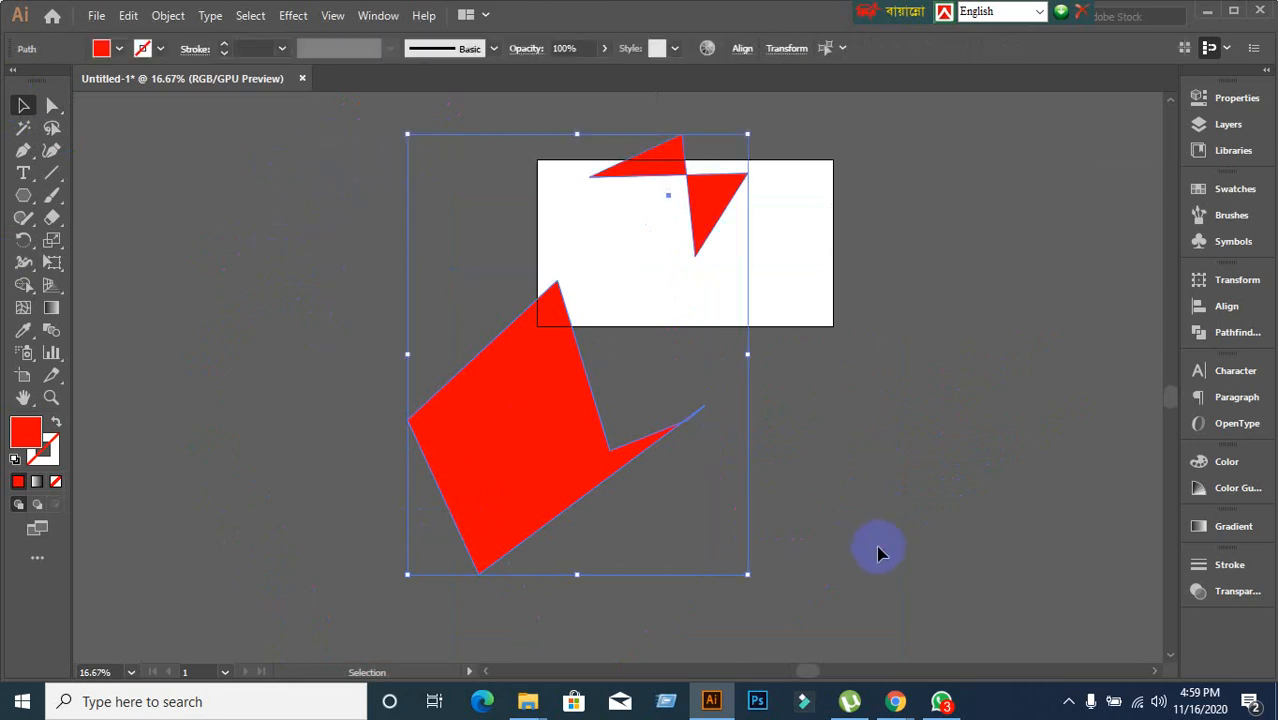
key("Delete")
scroll(760, 178, "up", 2)
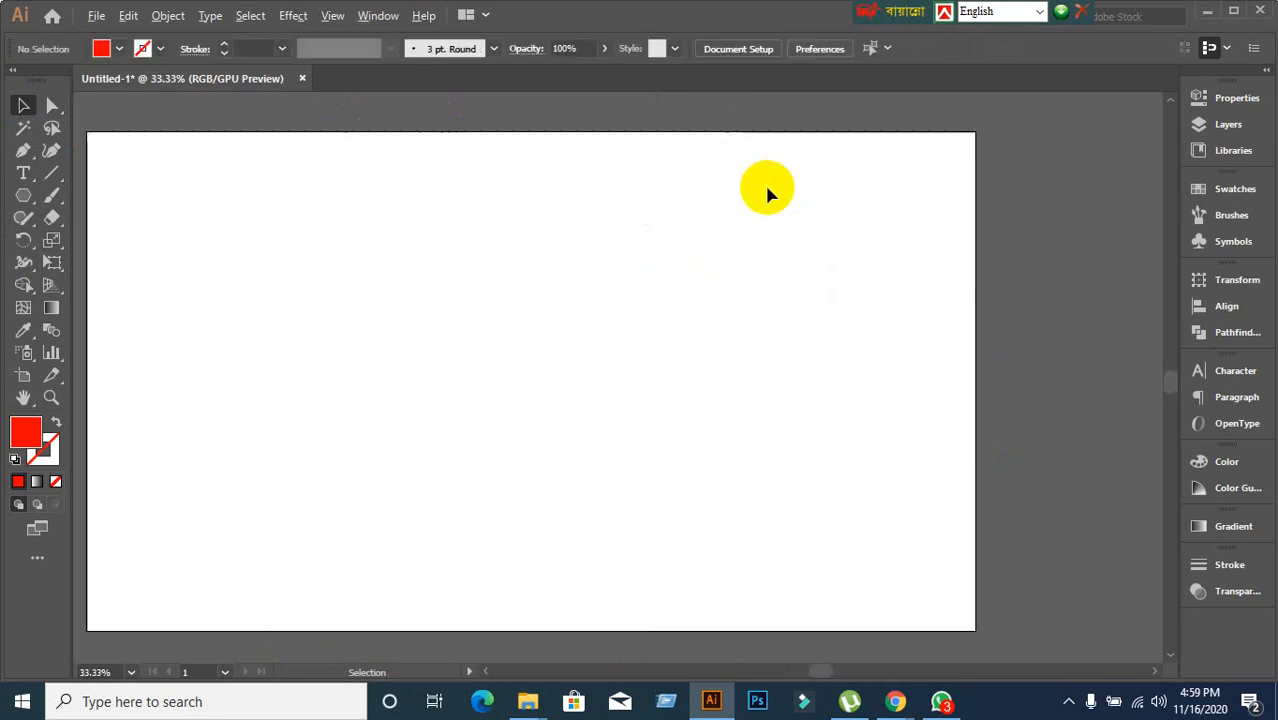
scroll(766, 192, "down", 1)
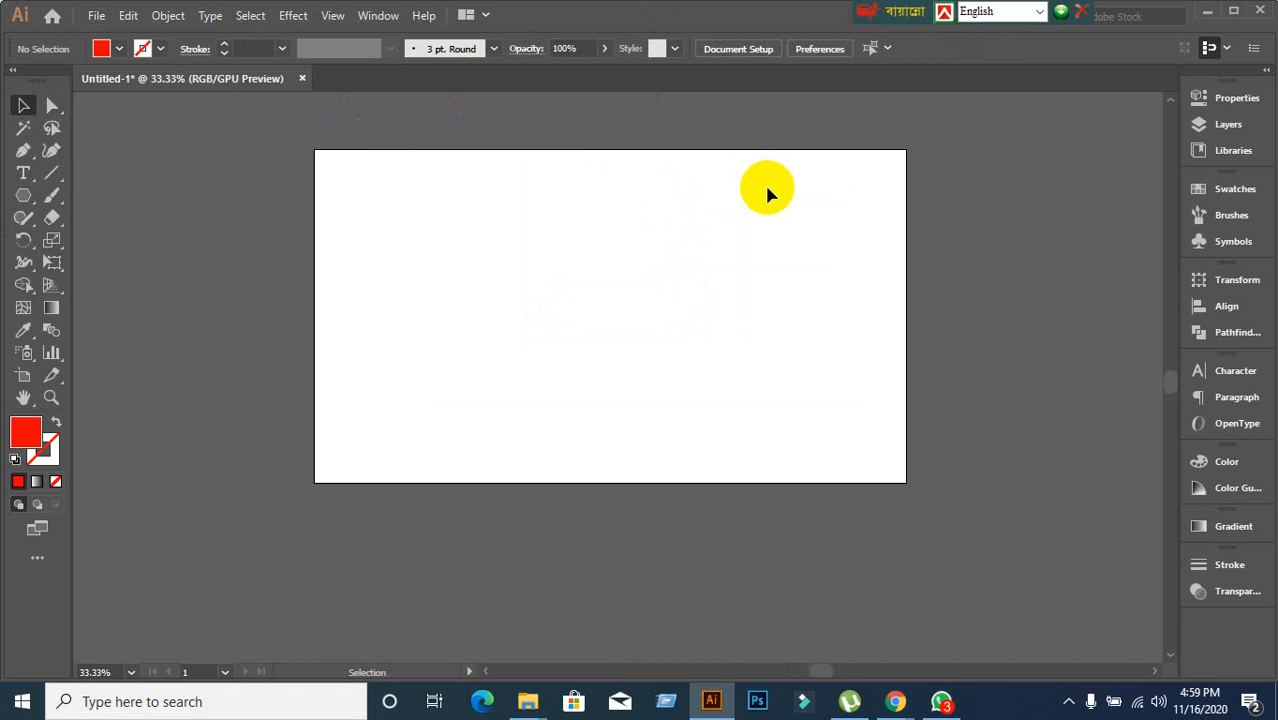
left_click(54, 108)
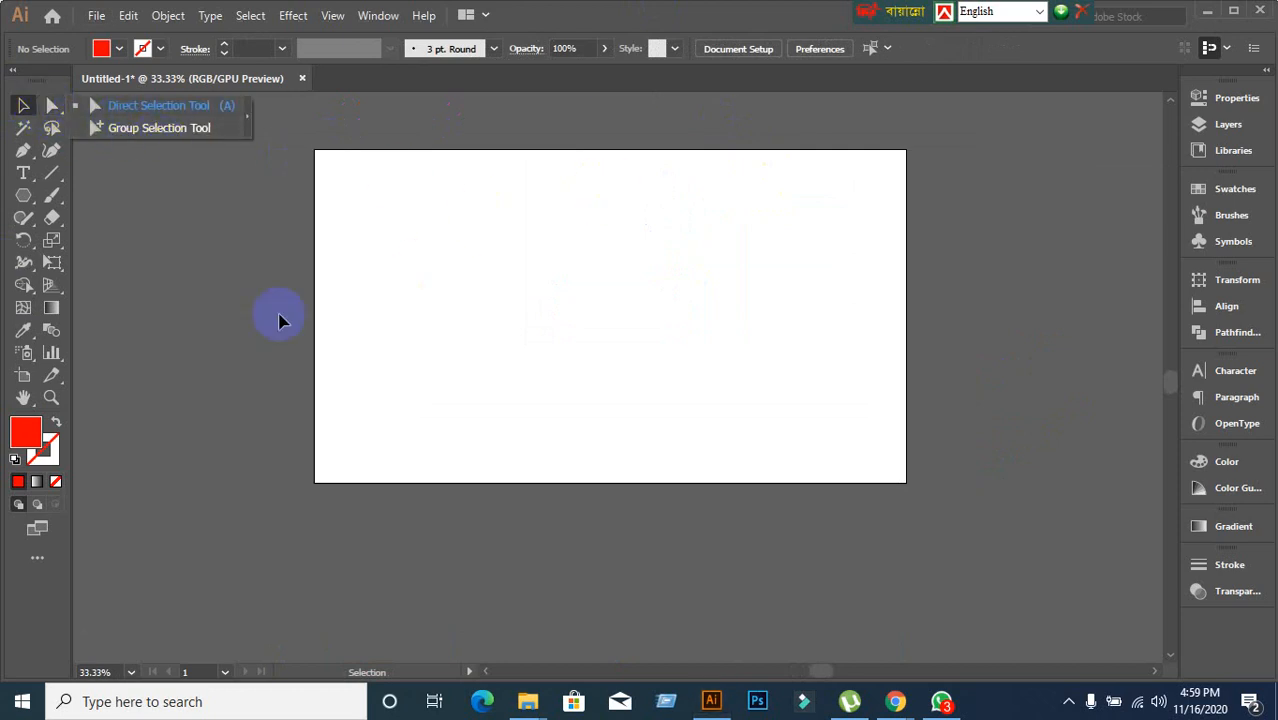
left_click(702, 82)
scroll(782, 277, "up", 1)
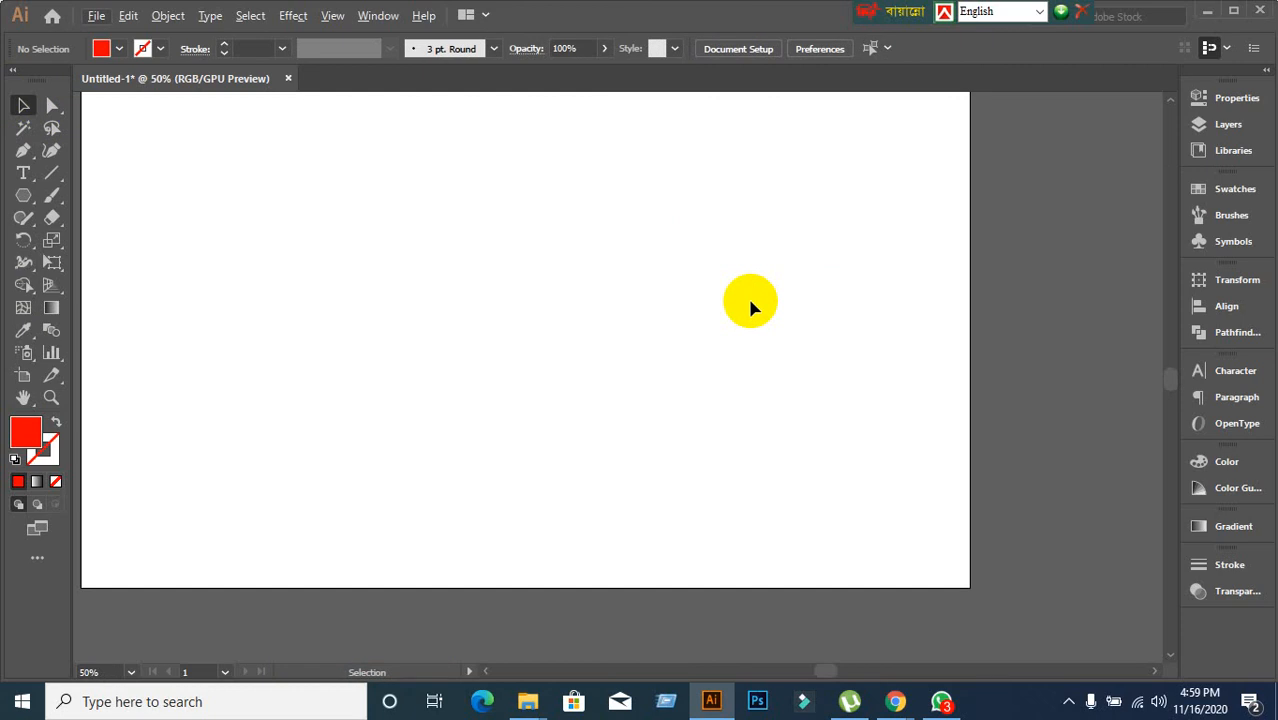
left_click(52, 105)
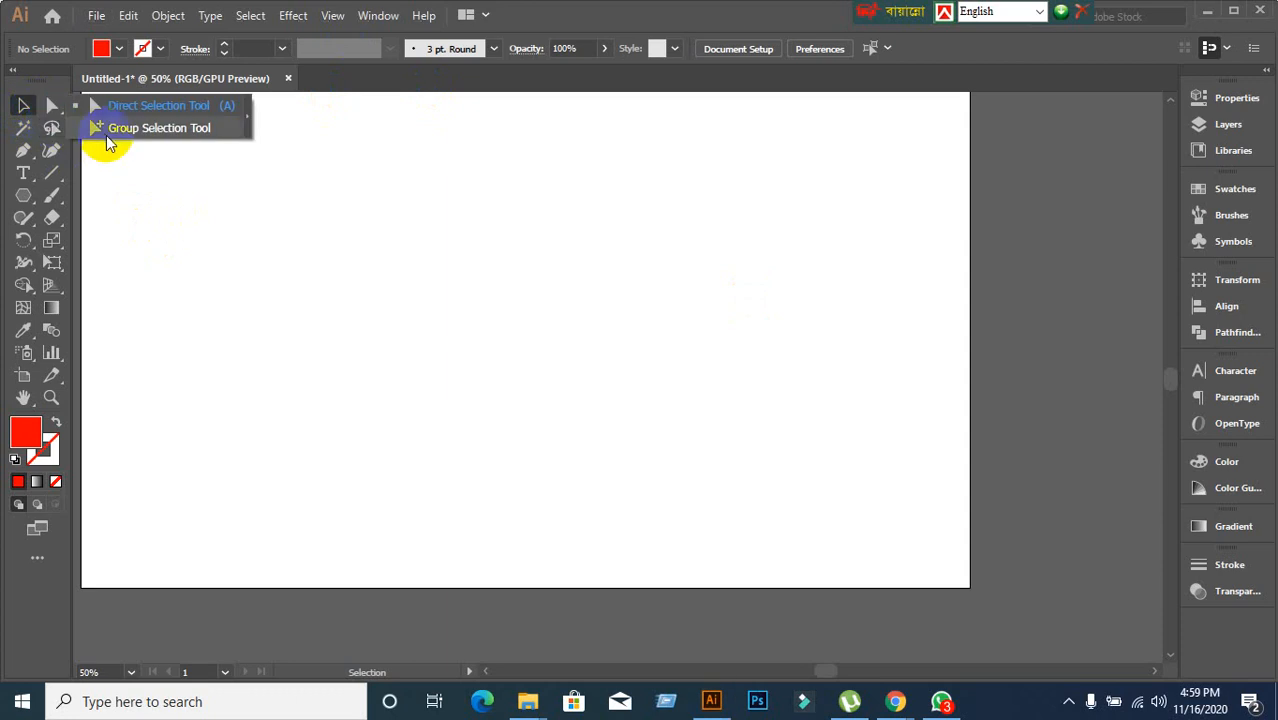
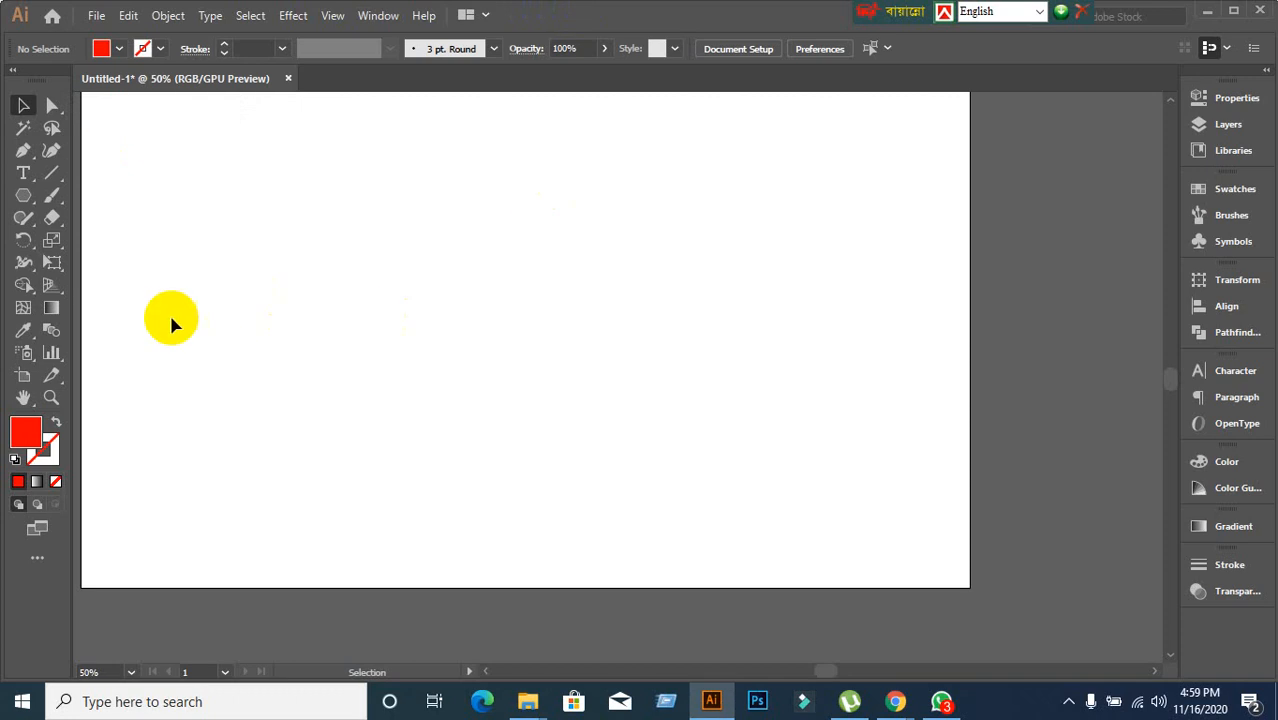
Draw a small red square near the artboard's upper-left corner with the Rectangle tool.
key("space")
left_click_drag(205, 322, 274, 343)
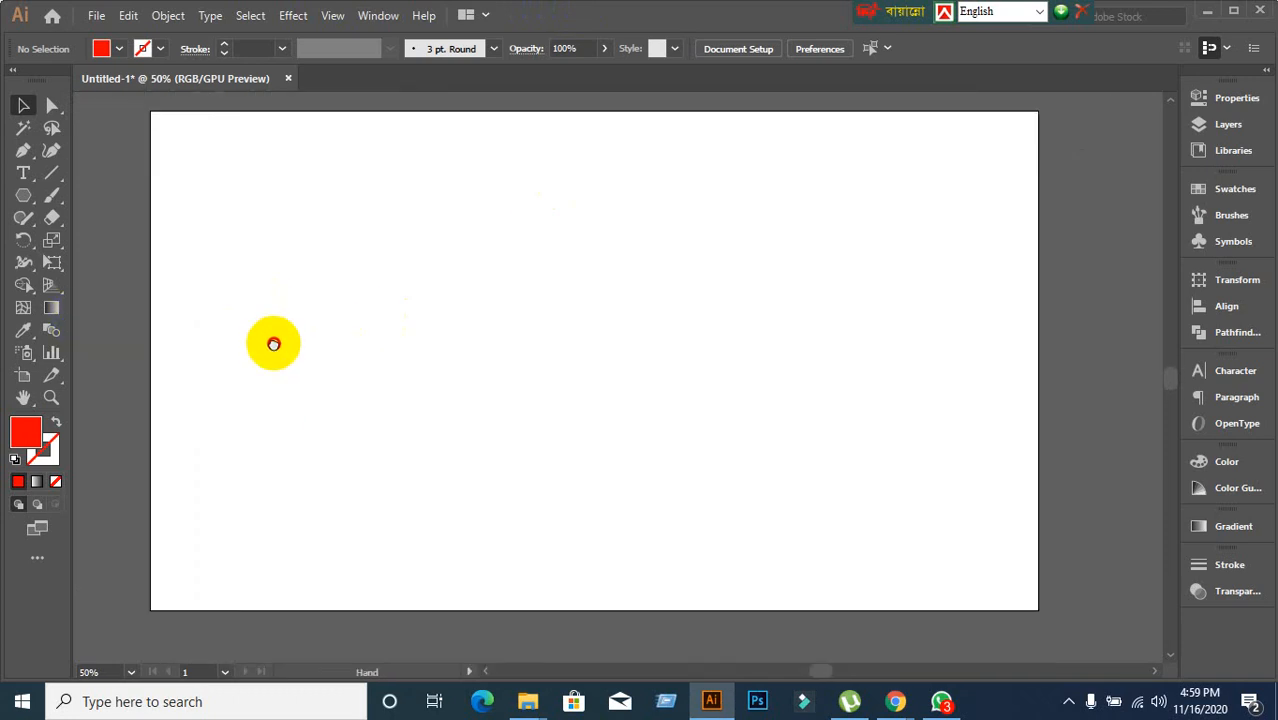
scroll(321, 314, "up", 1)
key("ctrl+0")
left_click(28, 196)
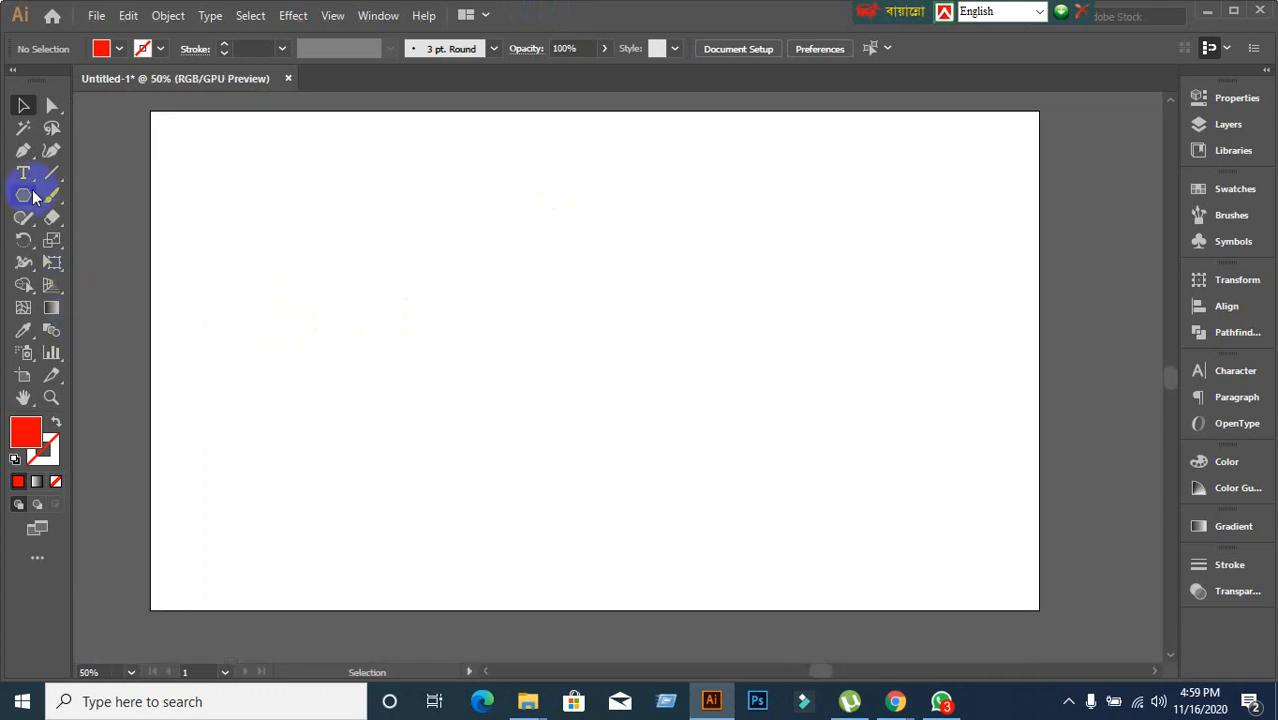
left_click(122, 190)
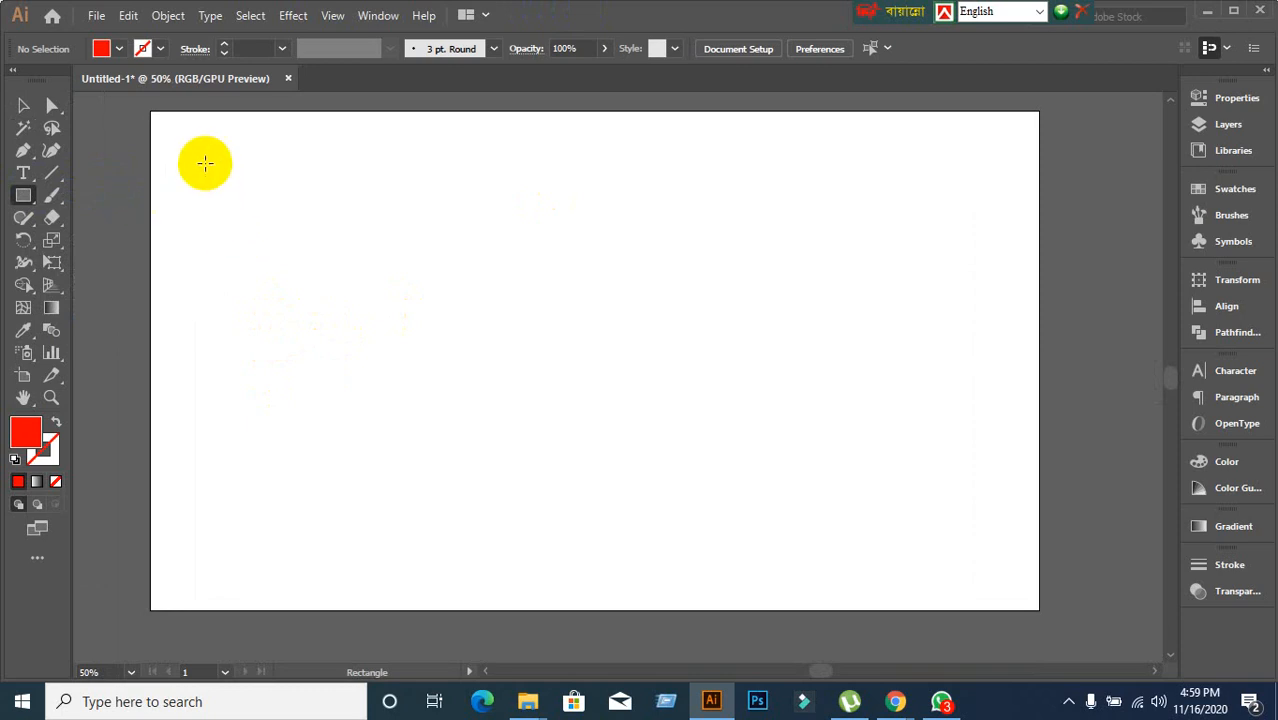
left_click_drag(205, 158, 263, 208)
Try to duplicate the small square horizontally to its right.
left_click(23, 105)
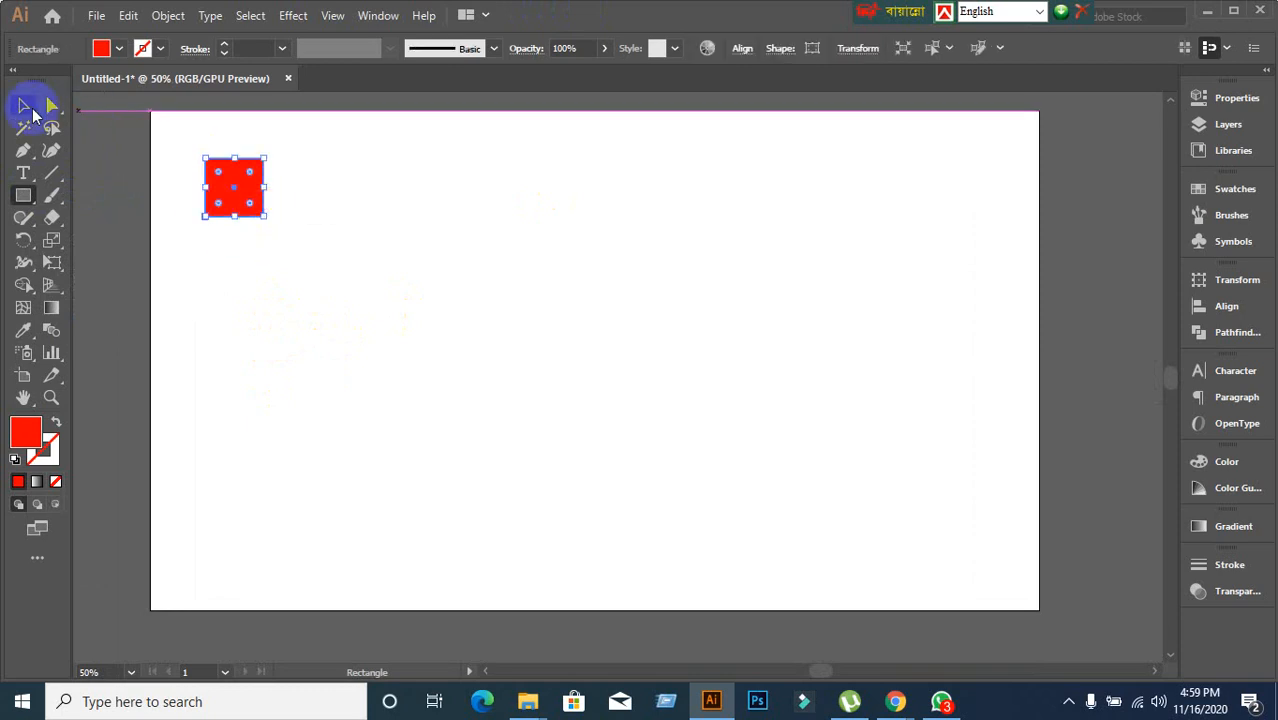
left_click(213, 180)
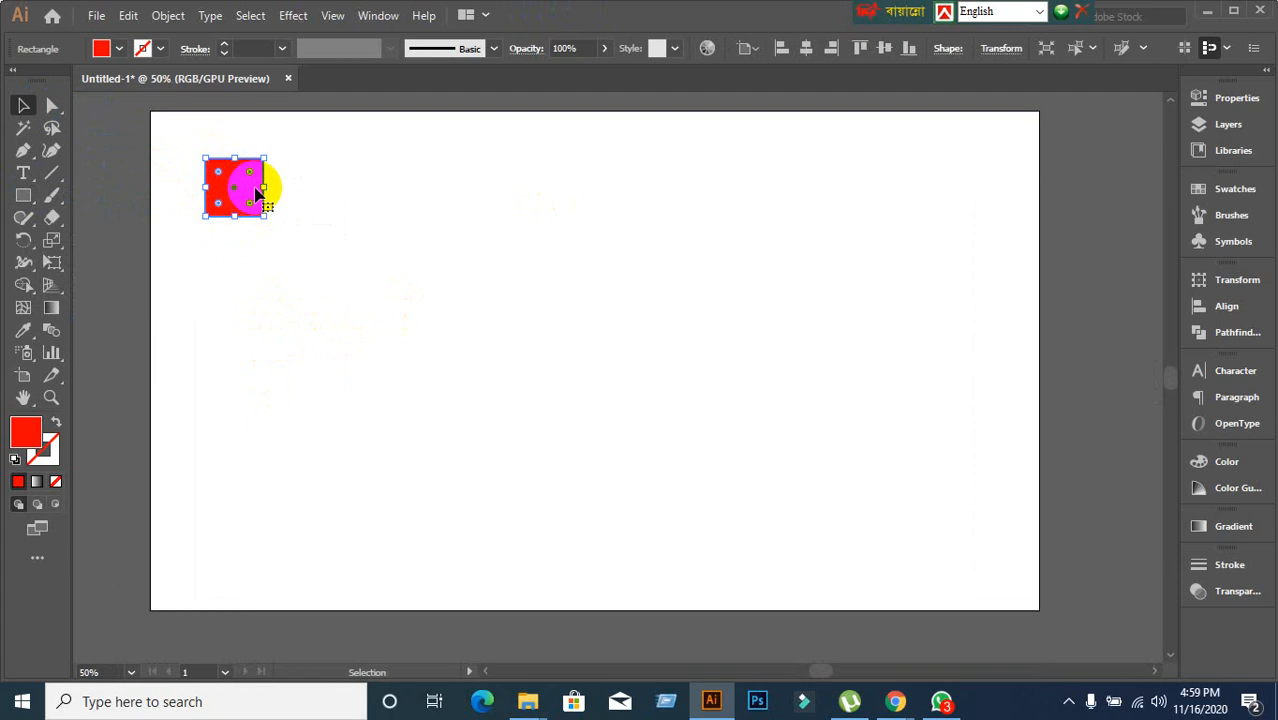
left_click_drag(257, 193, 325, 195, "alt+shift")
key("ctrl+z")
Draw a red ellipse to the right of the small square and a larger red rectangle below the square.
left_click_drag(23, 195, 97, 237)
left_click_drag(313, 187, 426, 286)
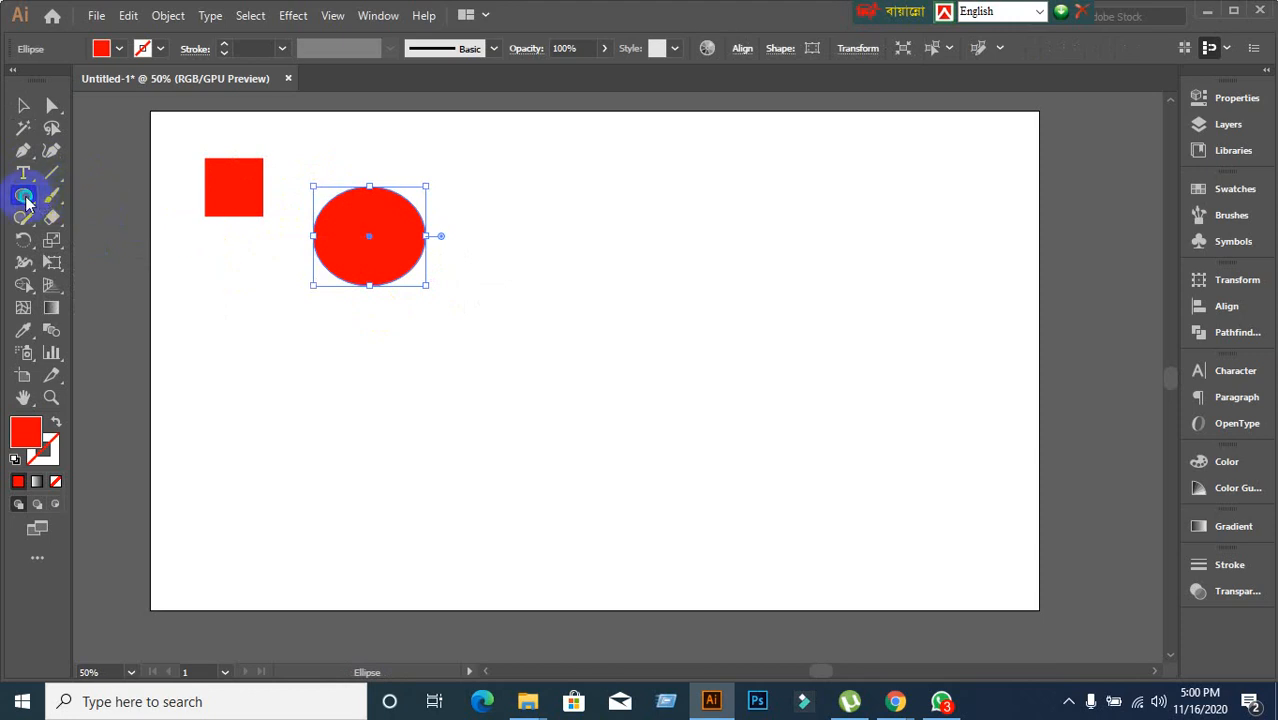
left_click_drag(27, 203, 88, 198)
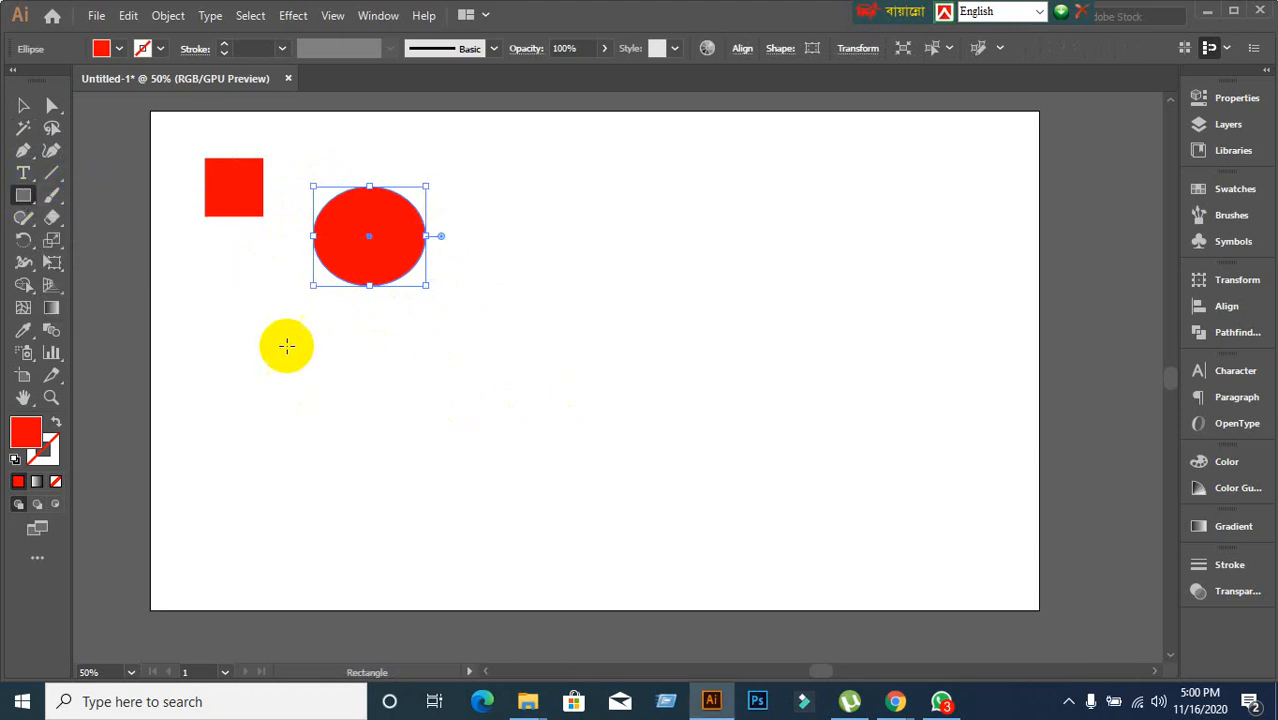
left_click_drag(205, 300, 333, 416)
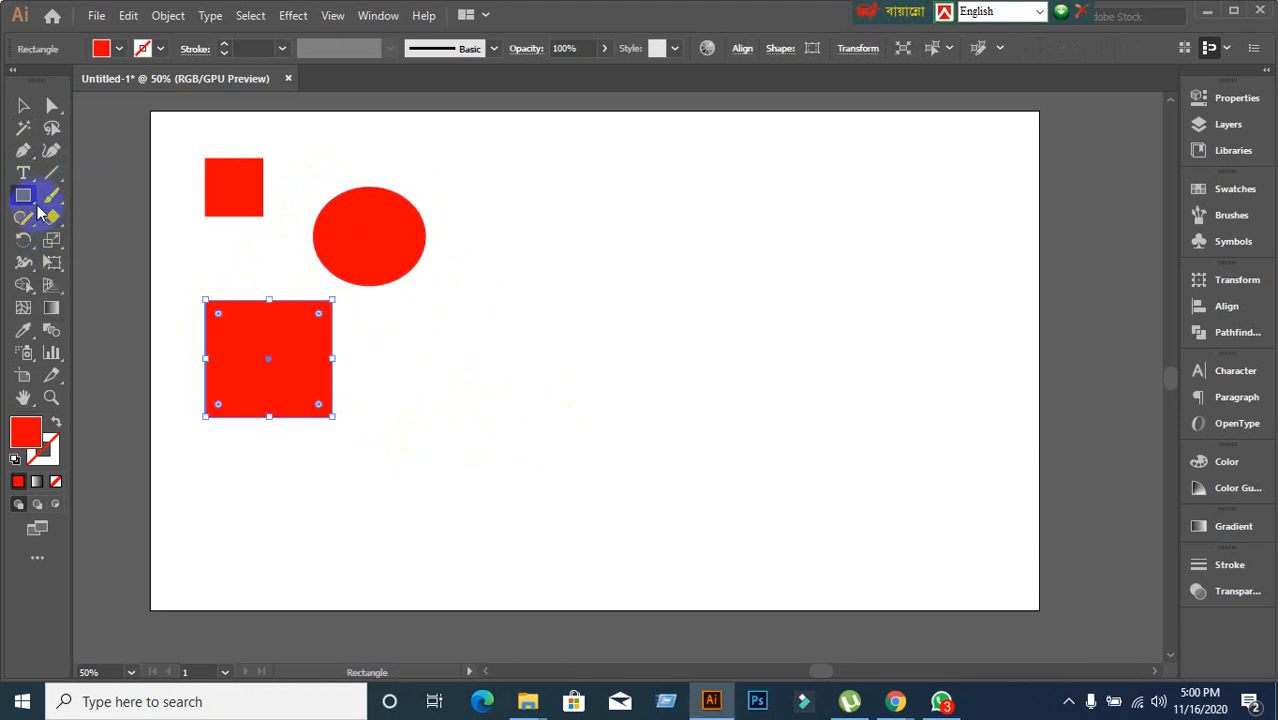
Draw a small tilted five-pointed star beside the large rectangle and move it down clear of the ellipse.
left_click_drag(23, 197, 91, 284)
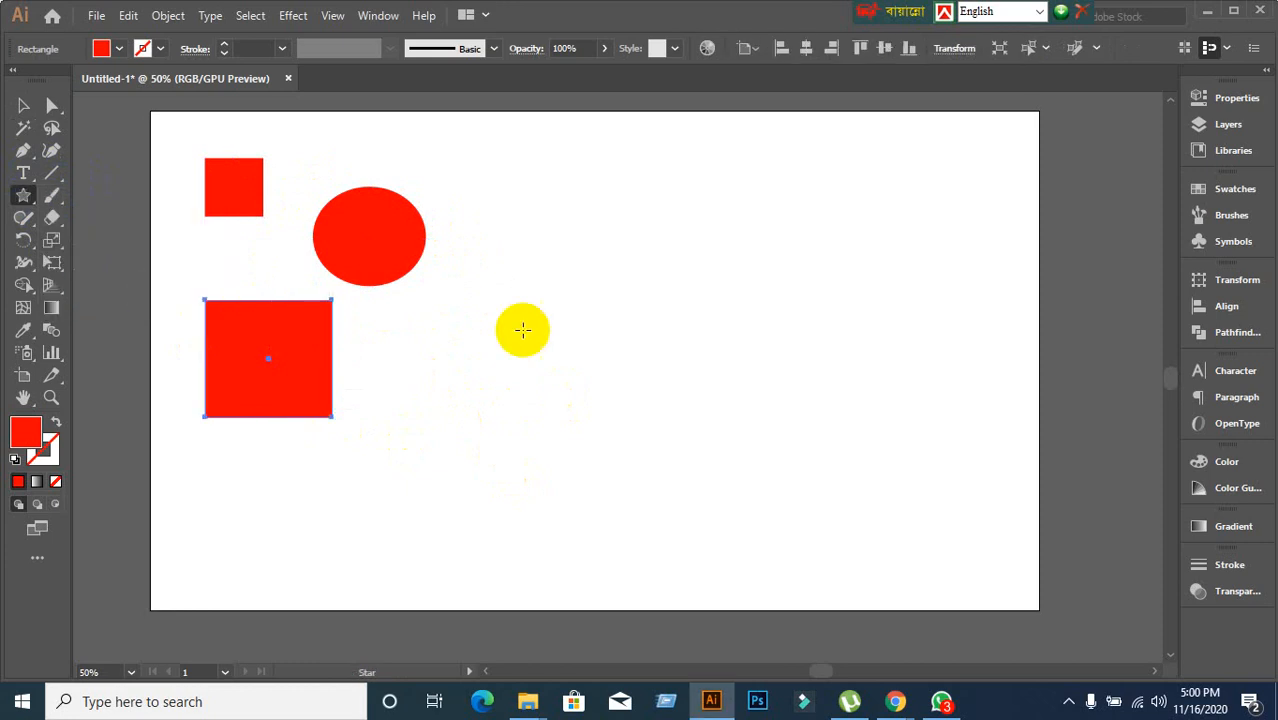
left_click_drag(439, 308, 579, 425)
key("ctrl+z")
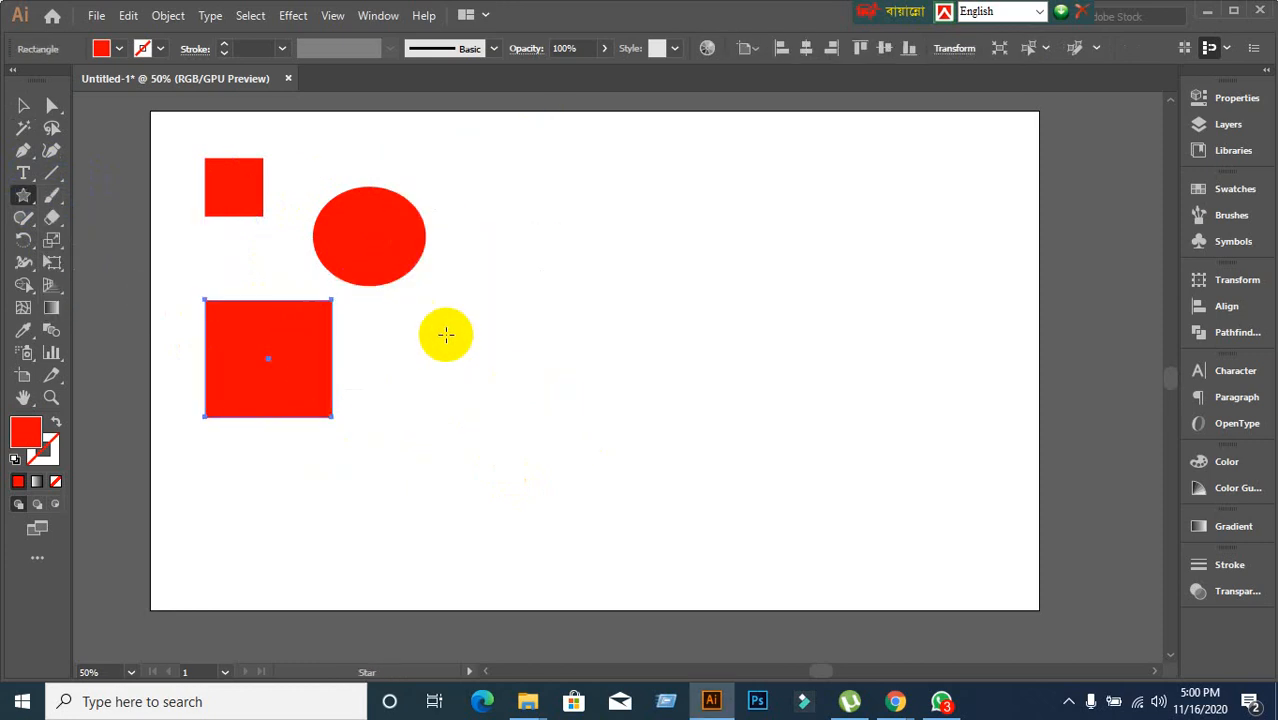
mouse_move(445, 335)
left_mouse_down()
mouse_move(476, 365)
mouse_move(456, 342)
left_mouse_up()
left_click(24, 106)
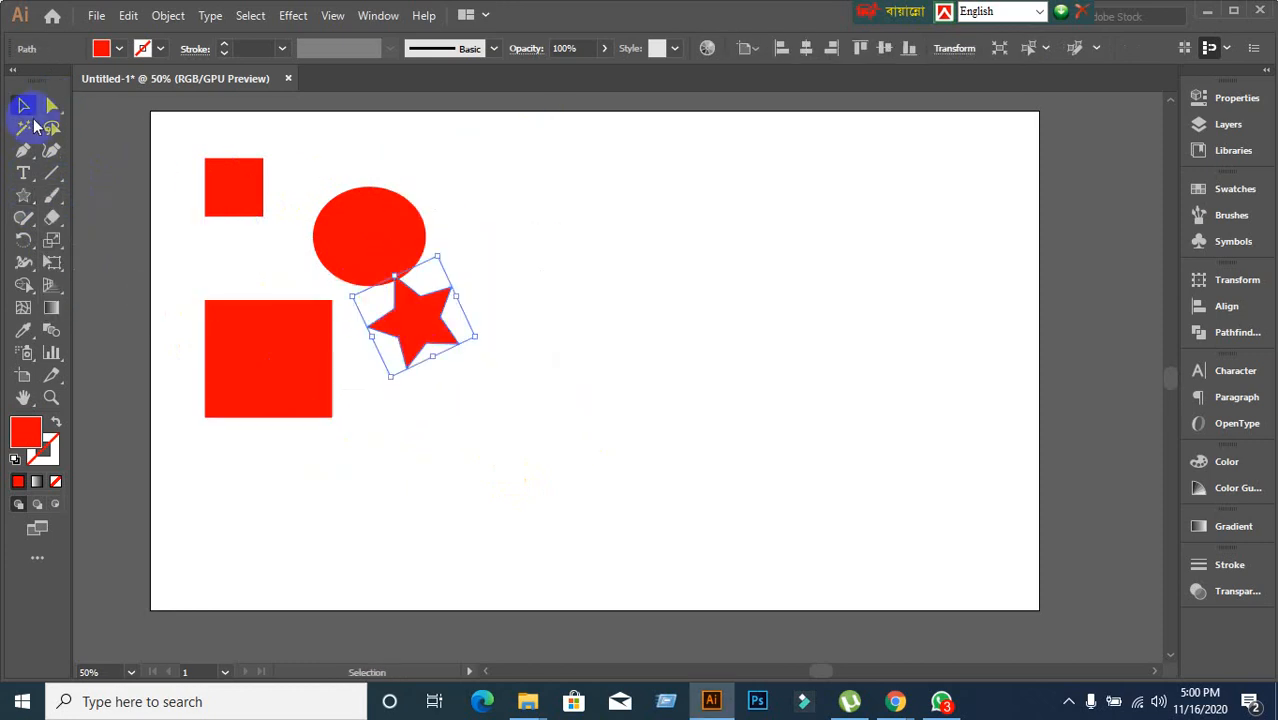
left_click_drag(388, 298, 402, 332)
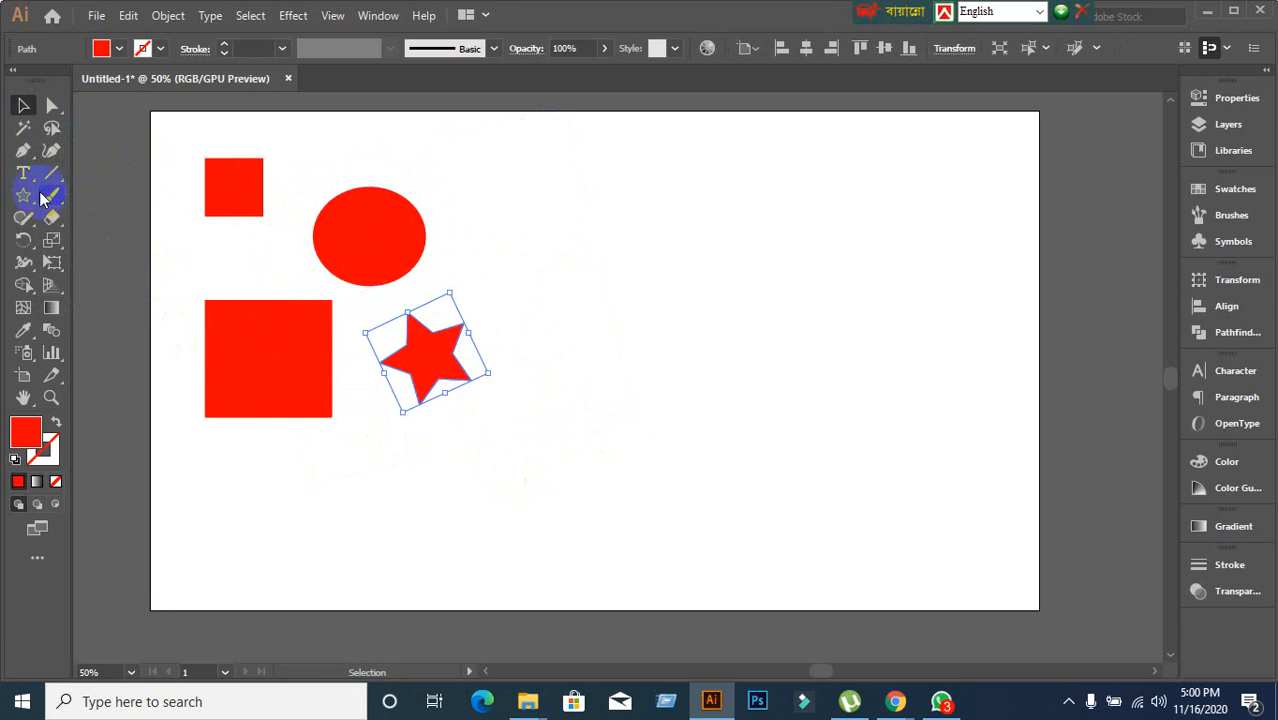
Draw a red rounded rectangle to the right of the ellipse with the Rounded Rectangle tool.
left_click_drag(25, 196, 110, 217)
left_click(526, 174)
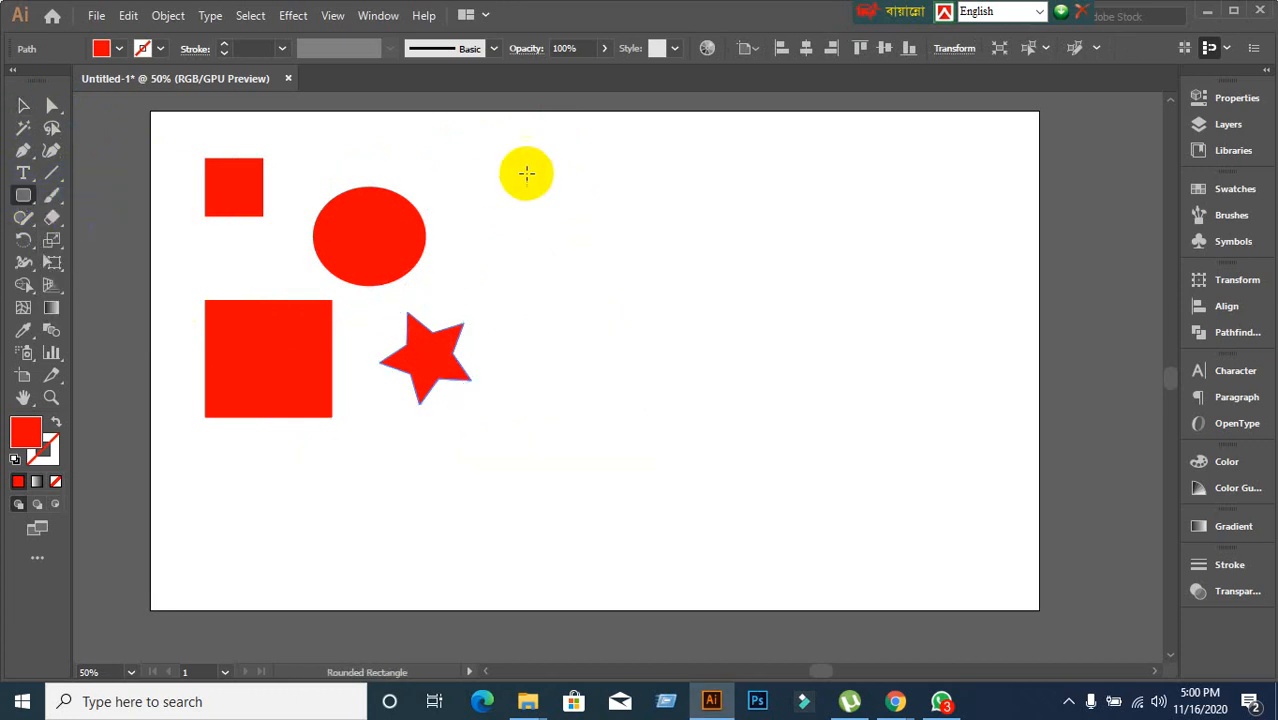
left_click_drag(497, 165, 596, 261)
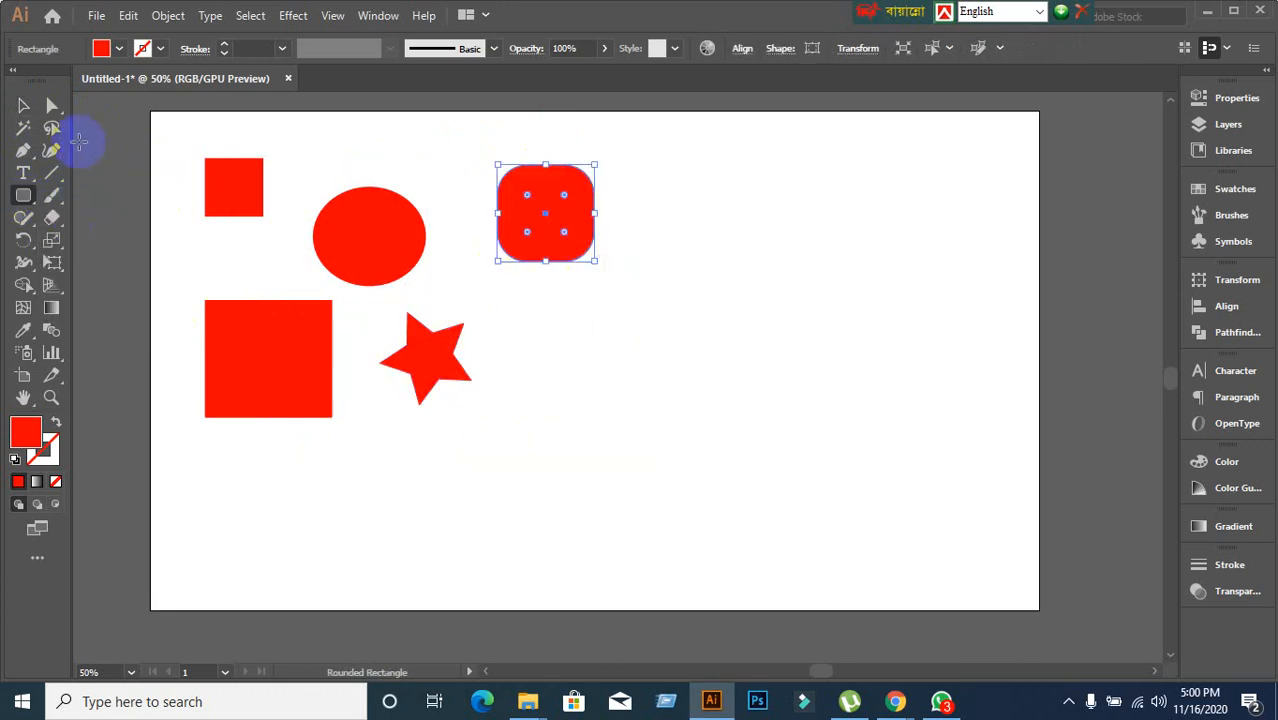
Select the ellipse and change its fill to yellow.
left_click(23, 105)
left_click(385, 251)
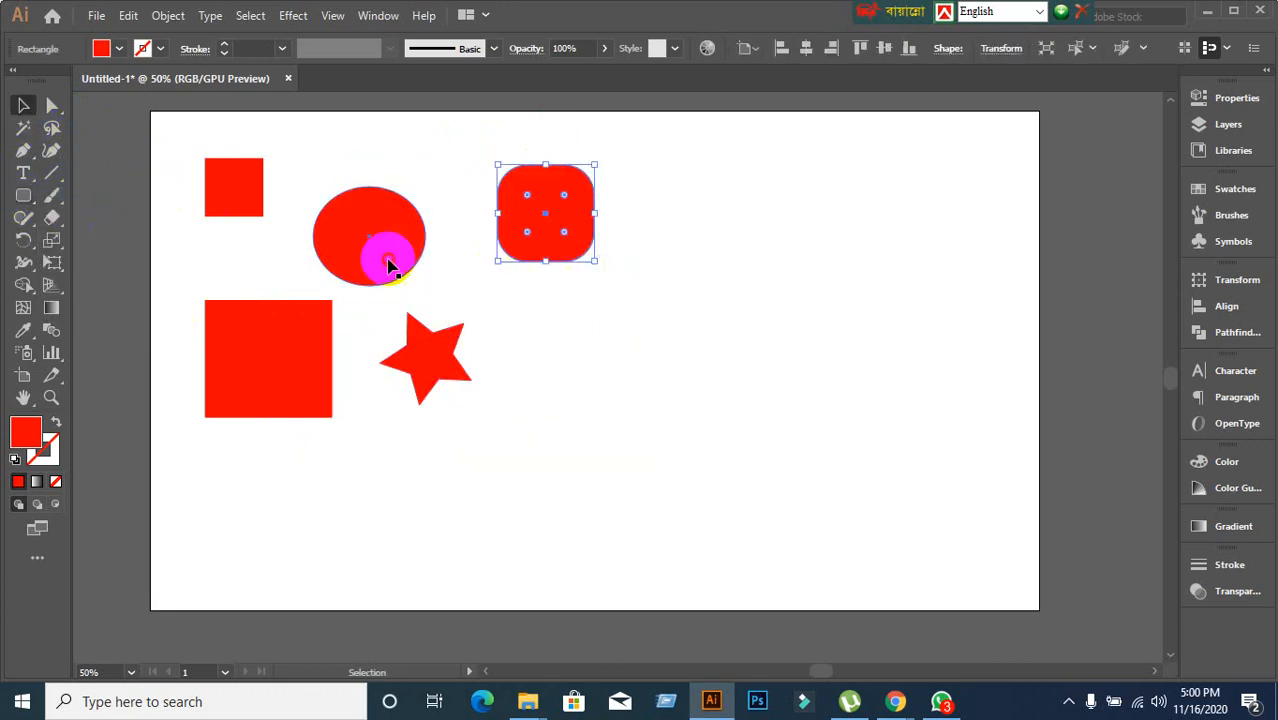
left_click(110, 52)
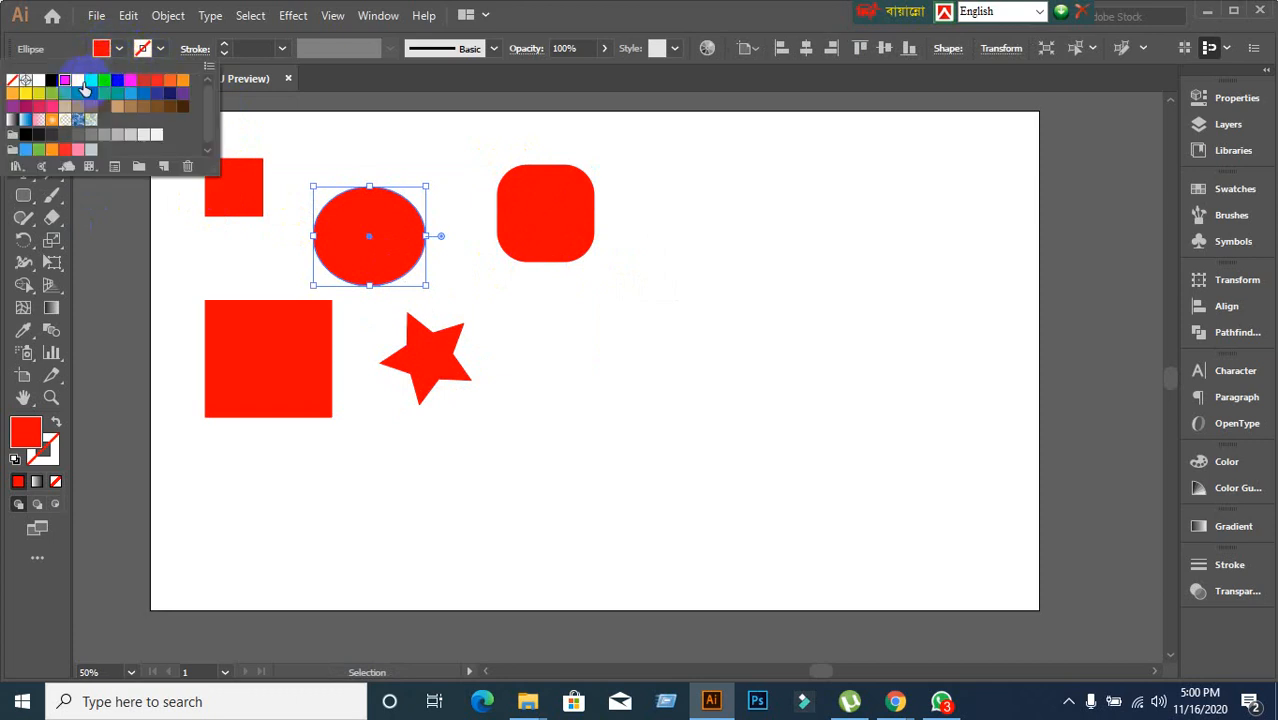
left_click(78, 80)
Try orange and yellow fills on the large rectangle, and set its fill to cyan.
left_click(263, 369)
left_click(263, 369)
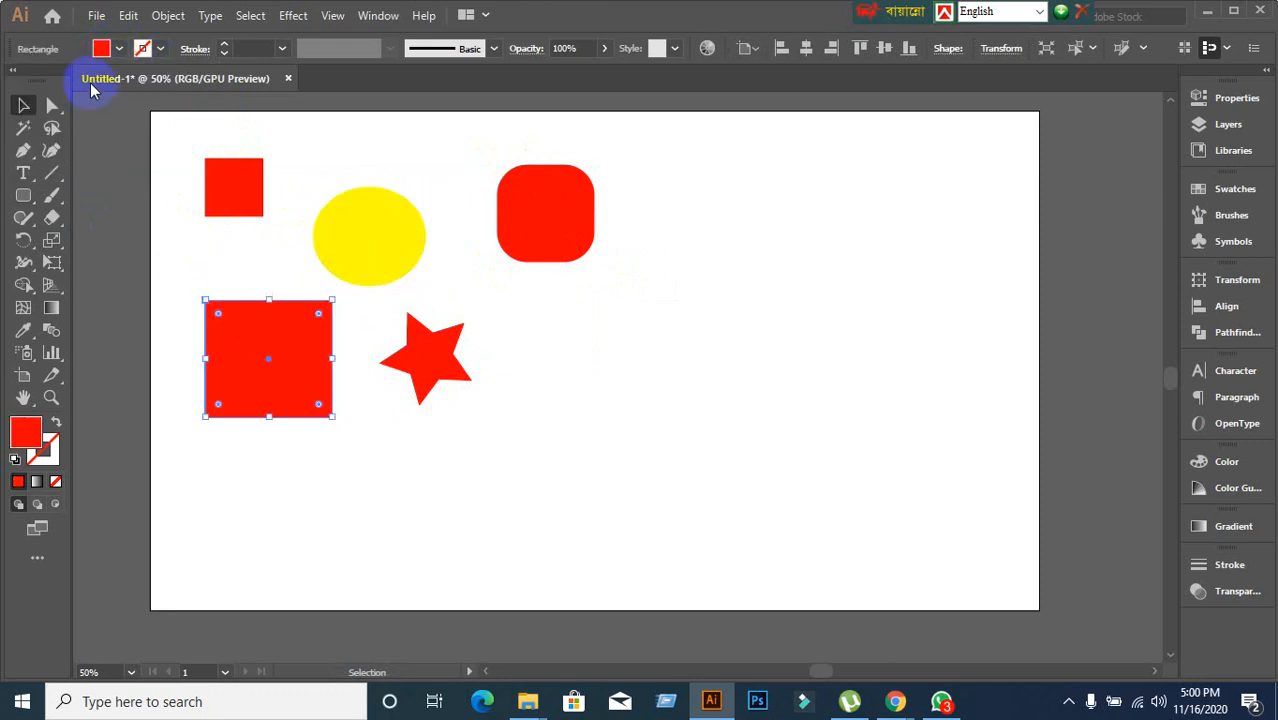
left_click(118, 52)
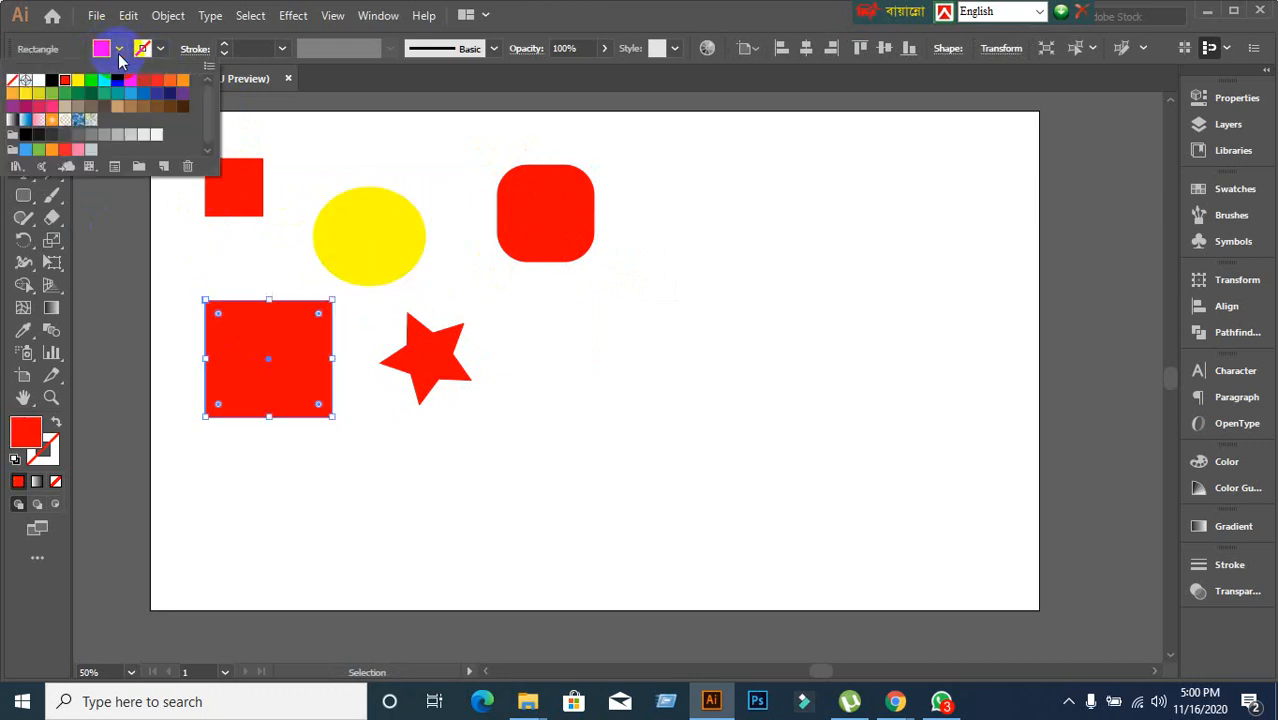
left_click(168, 80)
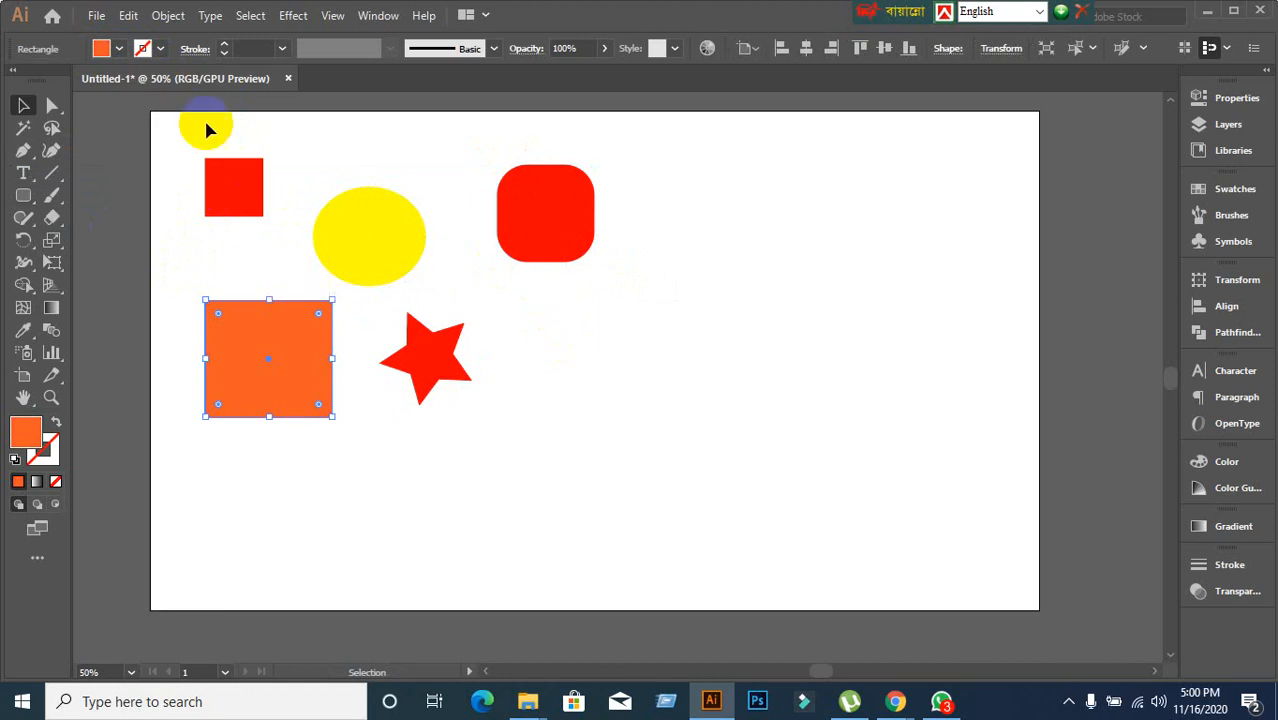
left_click(119, 48)
left_click(78, 80)
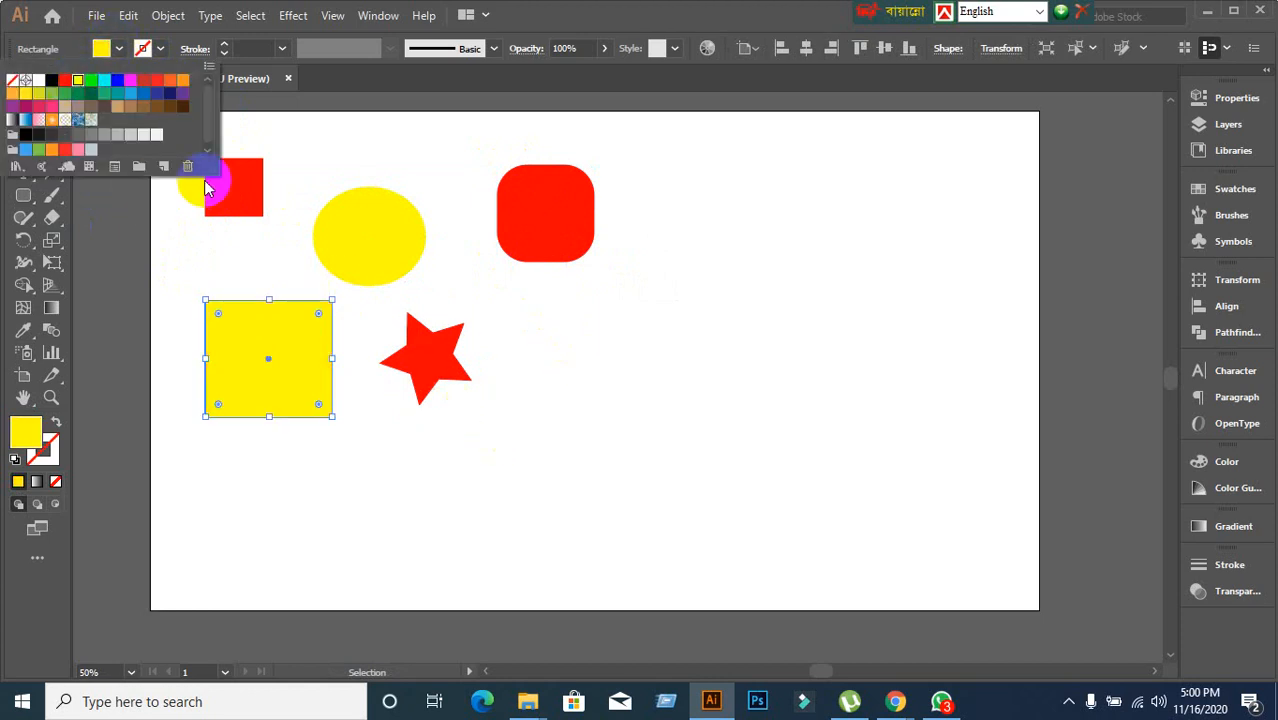
left_click(104, 80)
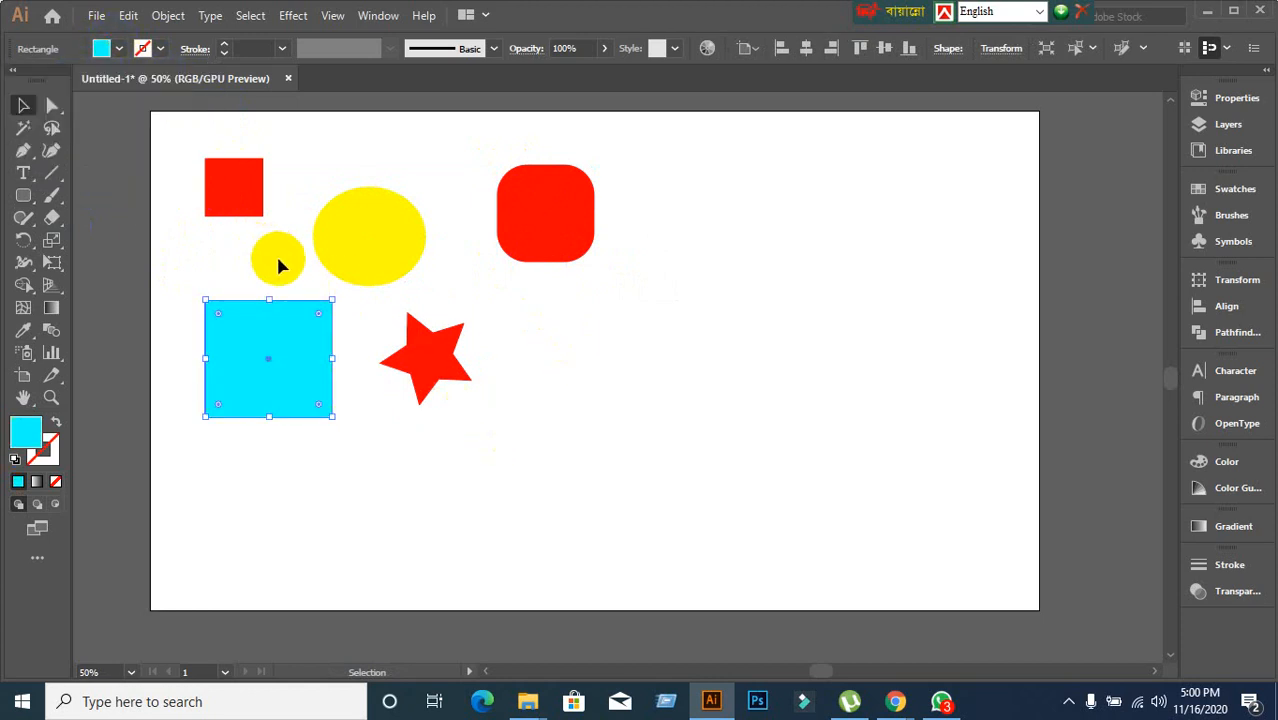
Set the rounded rectangle's fill to pink and deselect it.
left_click(530, 248)
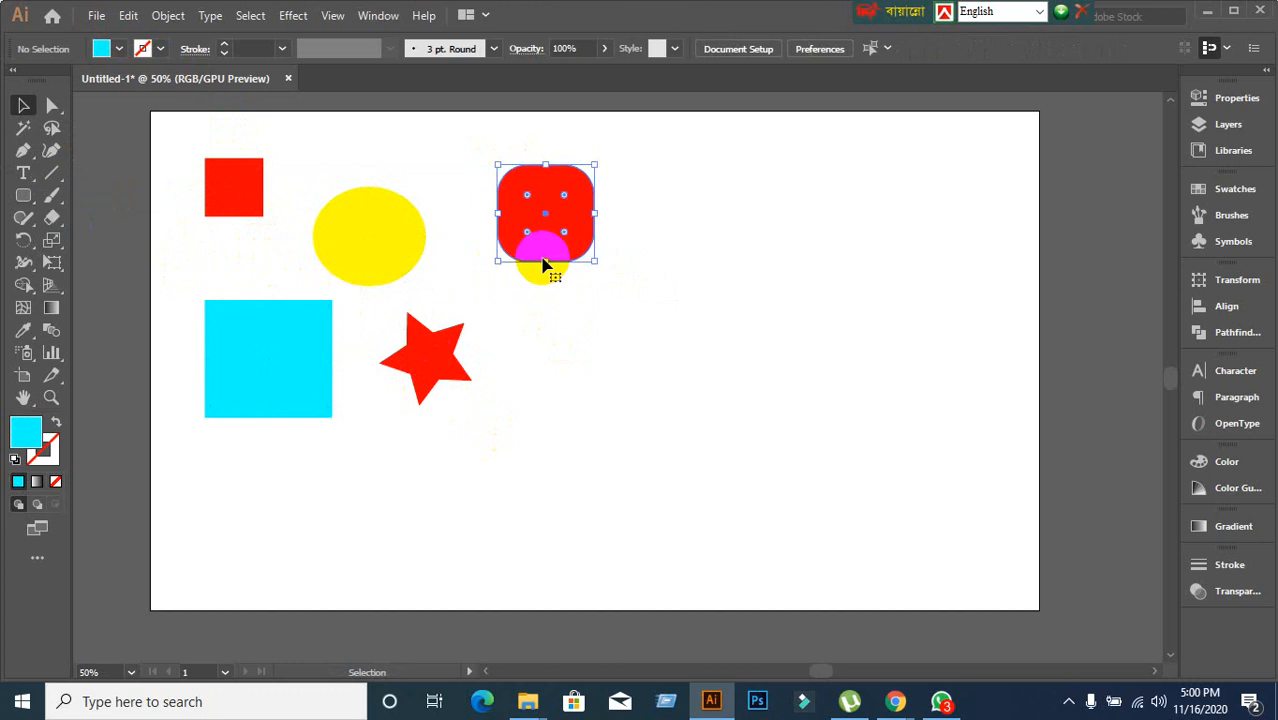
left_click(118, 50)
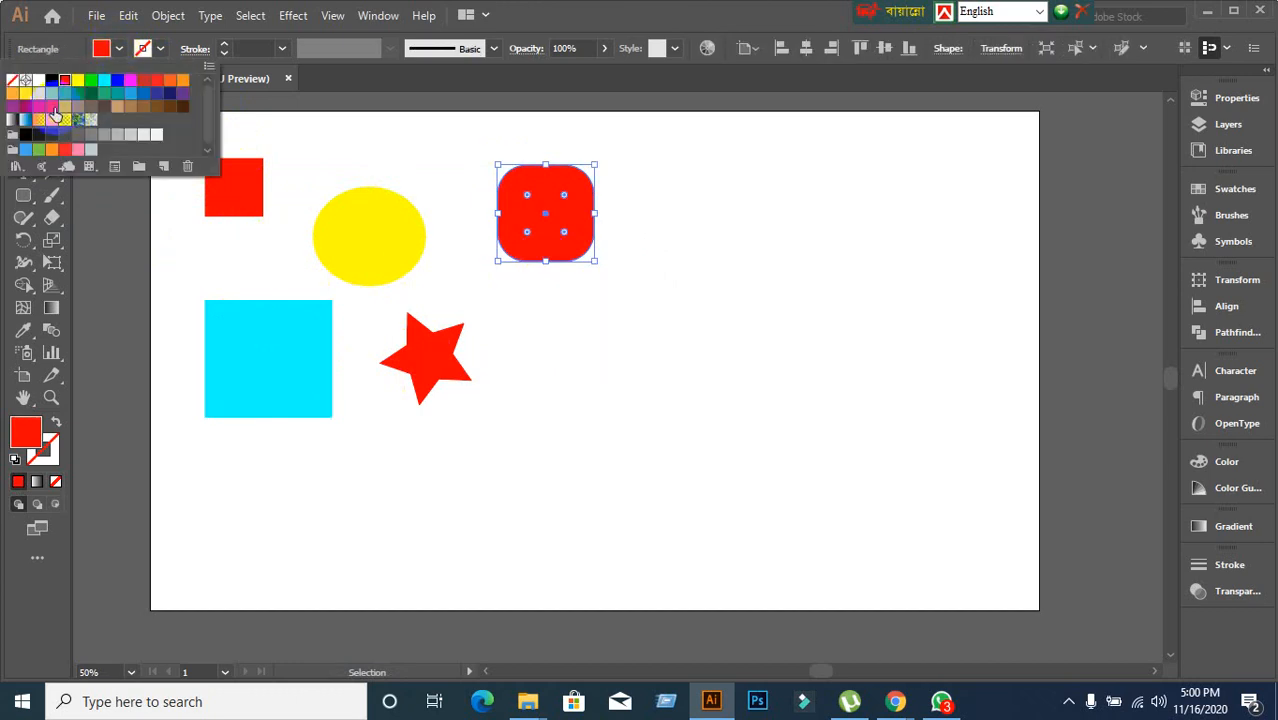
left_click(55, 113)
left_click(692, 368)
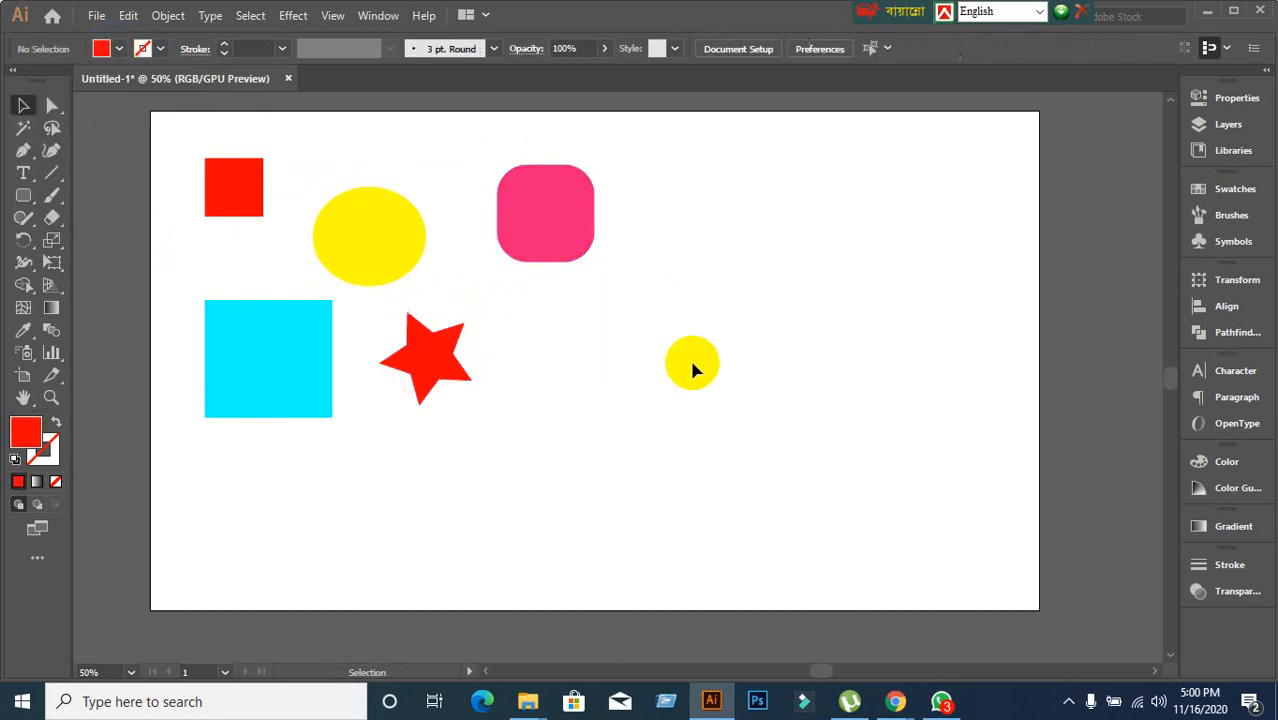
Select all five shapes, switch to Direct Selection to show their anchor points, return to the Selection tool, and deselect.
scroll(628, 412, "up", 1)
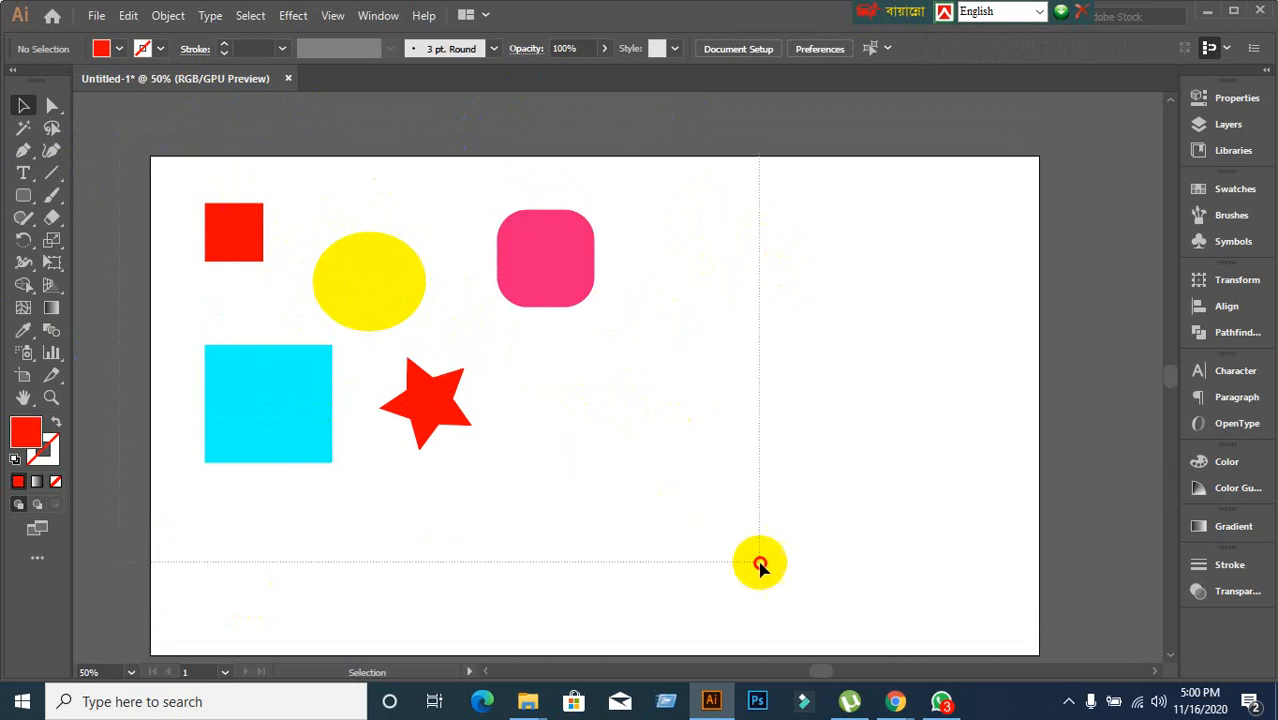
left_click_drag(760, 566, 765, 561)
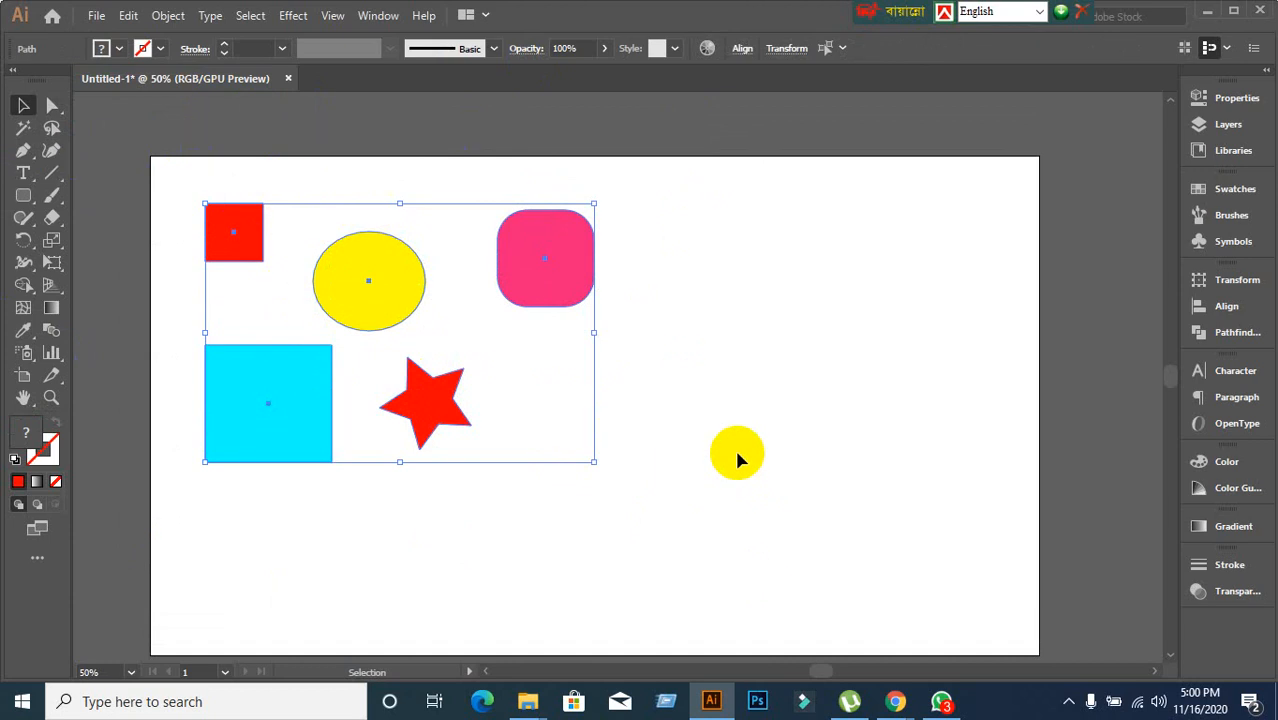
key("a")
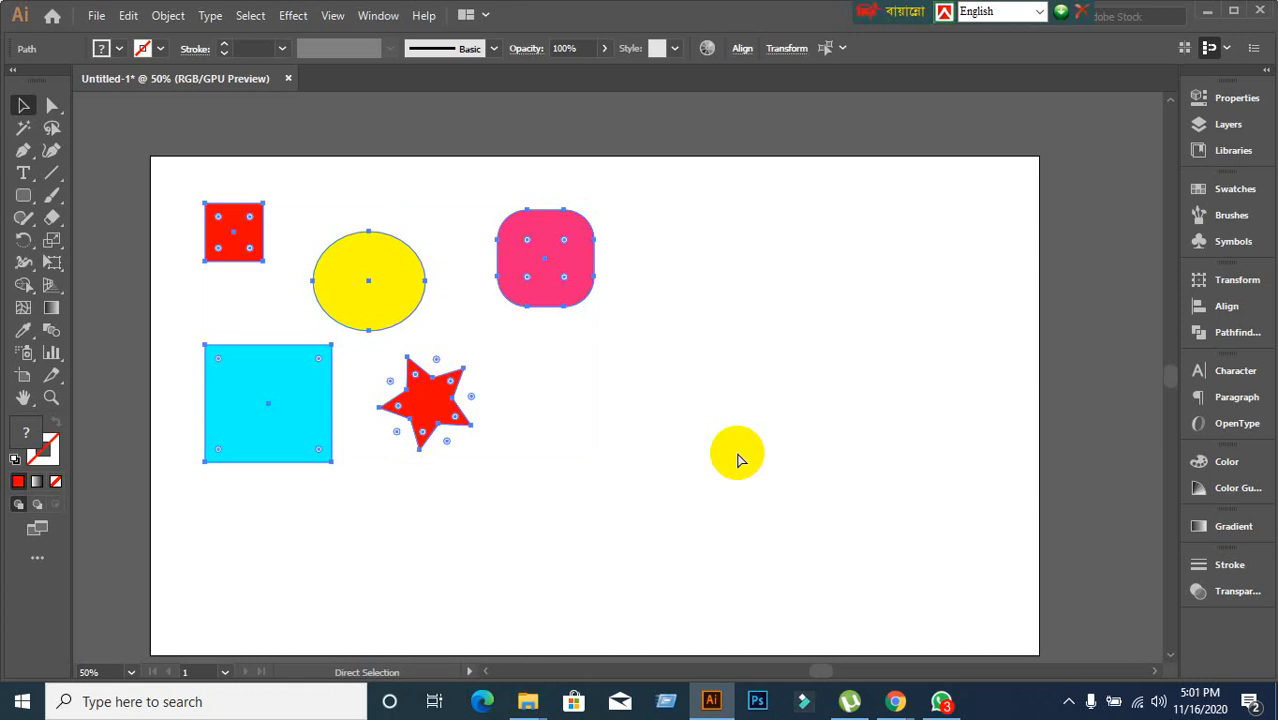
key("v")
key("ctrl+shift+a")
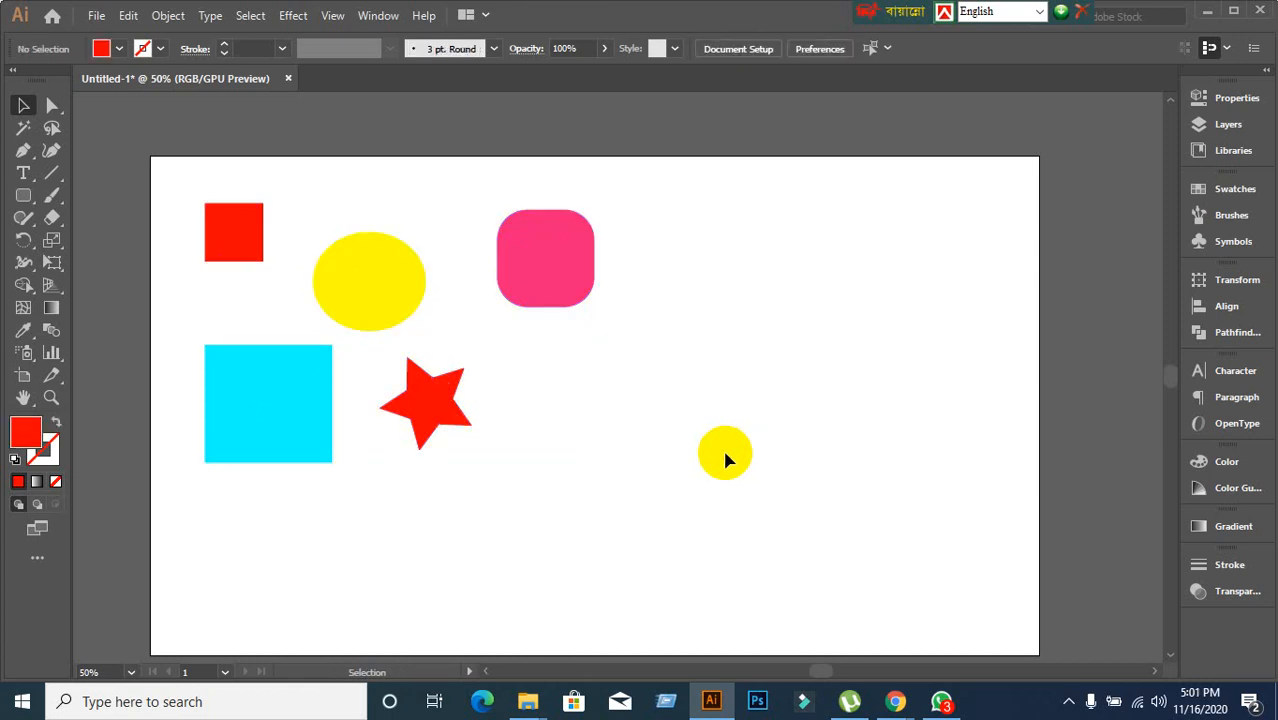
Select all five shapes together, move them down and right toward the middle of the artboard, and deselect.
left_click_drag(168, 172, 700, 515)
left_click_drag(258, 445, 462, 474)
left_click(305, 172)
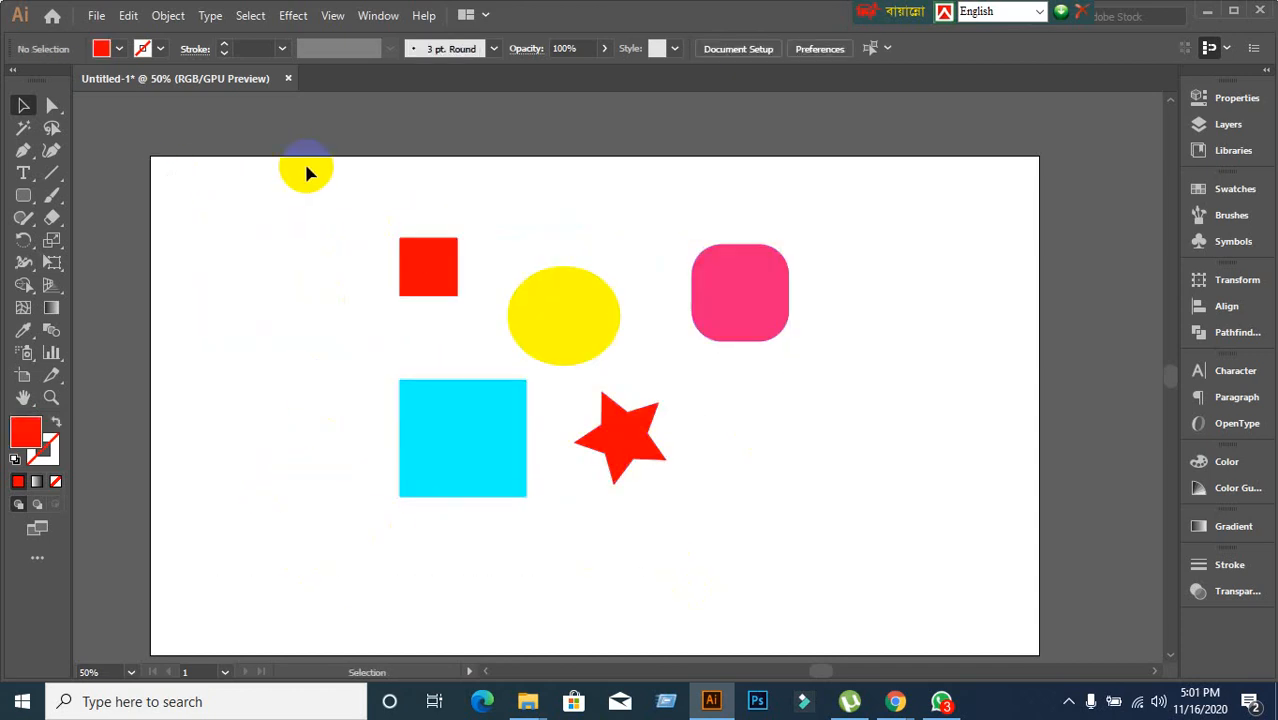
Group all five shapes, and check the grouping by selecting the cyan rectangle with the Selection tool.
left_click_drag(298, 158, 960, 614)
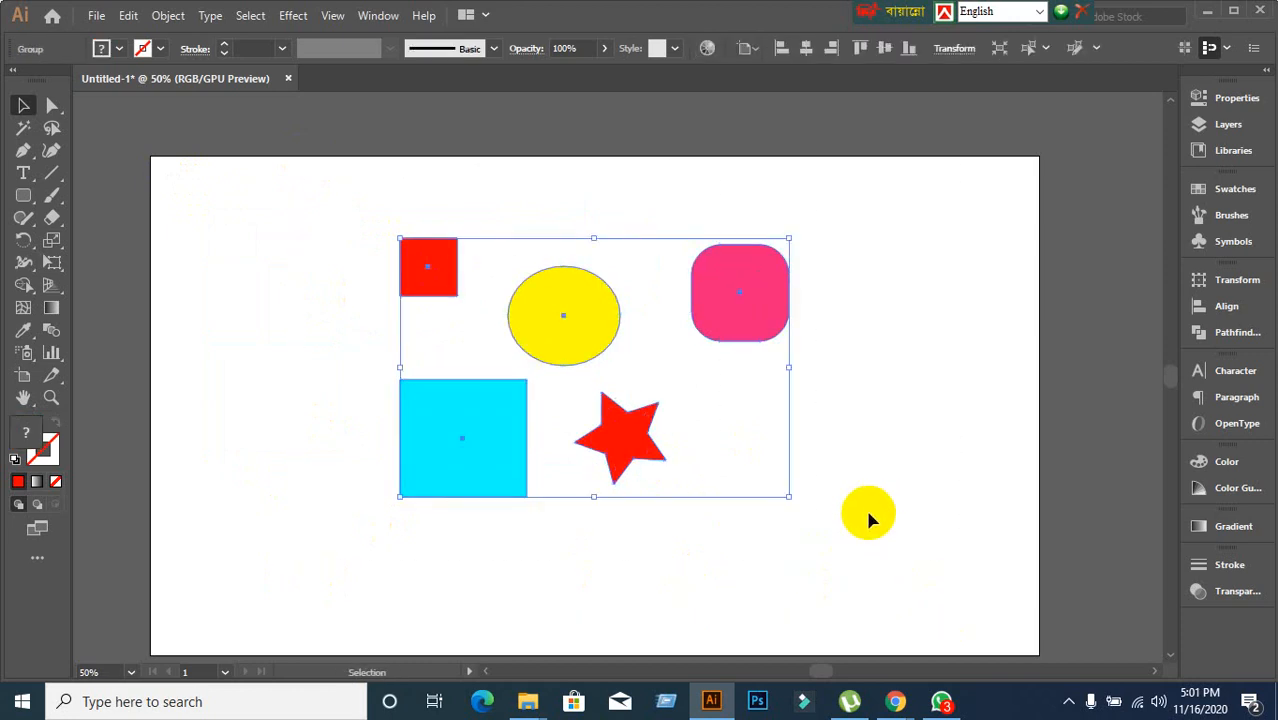
left_click(865, 508)
left_click(462, 460)
left_click(834, 510)
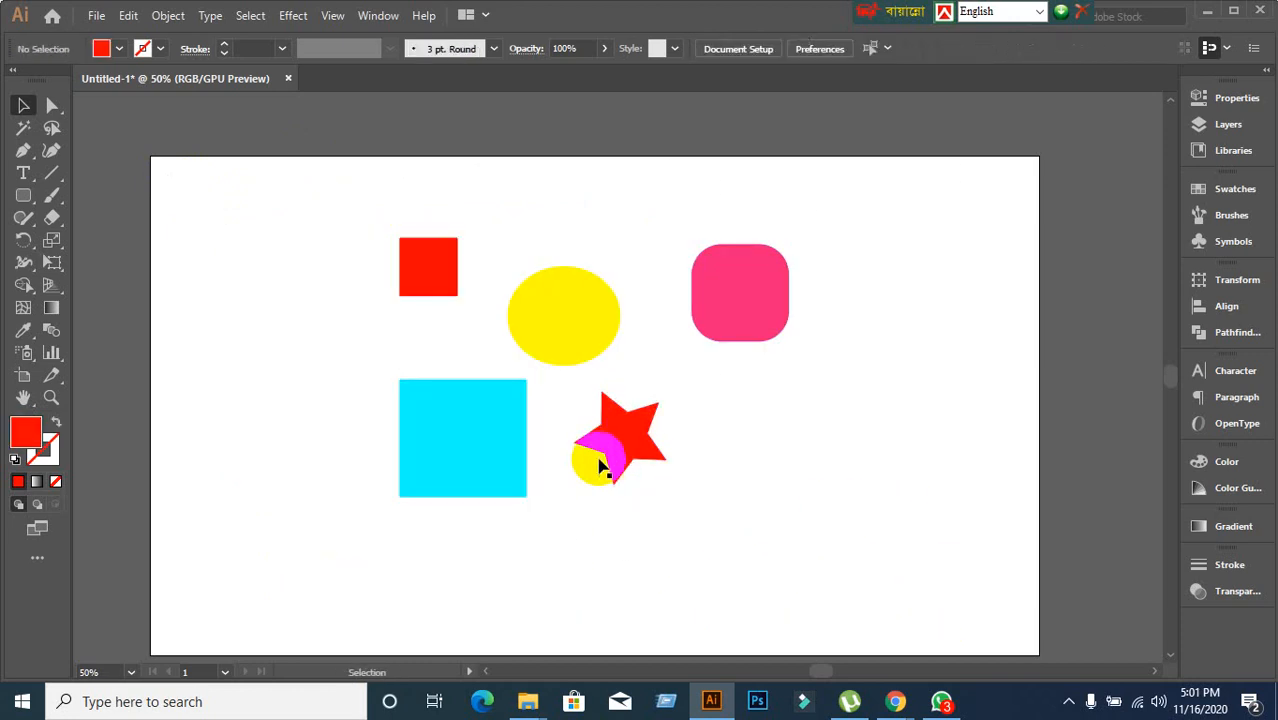
Move the whole group up and left by its star, and shift it slightly right by its cyan rectangle.
left_click_drag(600, 466, 533, 421)
left_click(1027, 562)
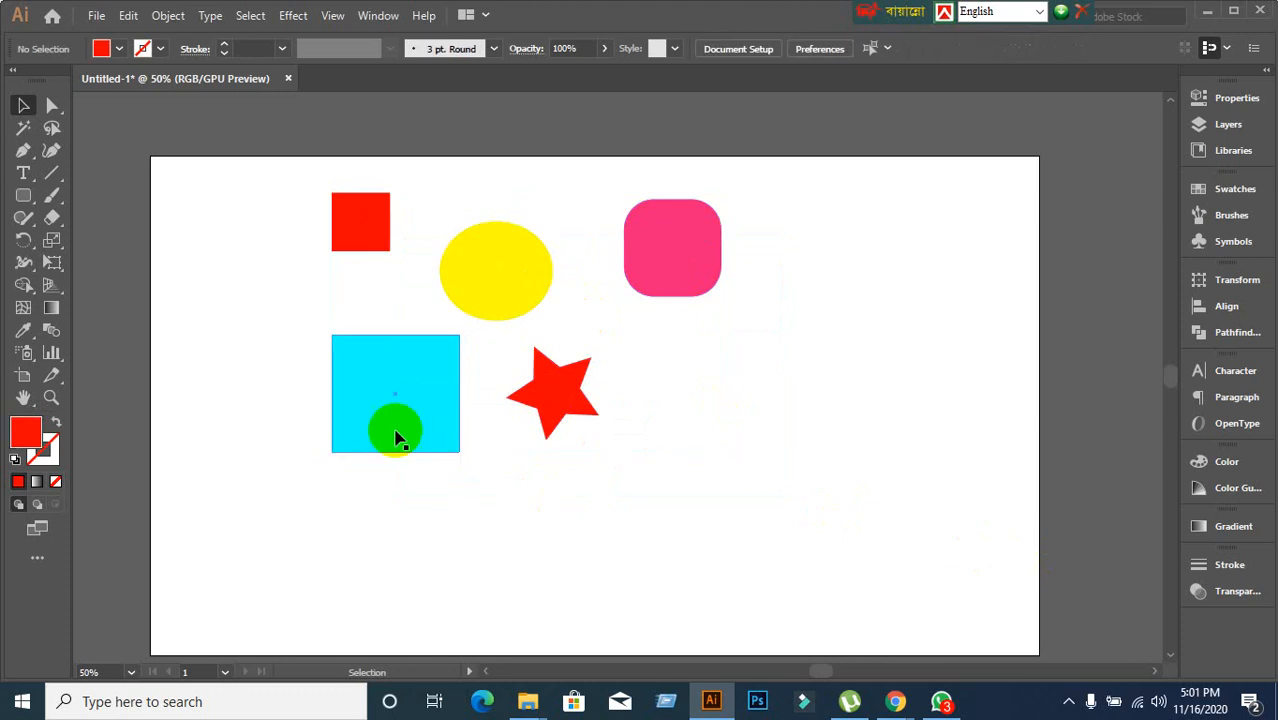
left_click_drag(397, 438, 427, 436)
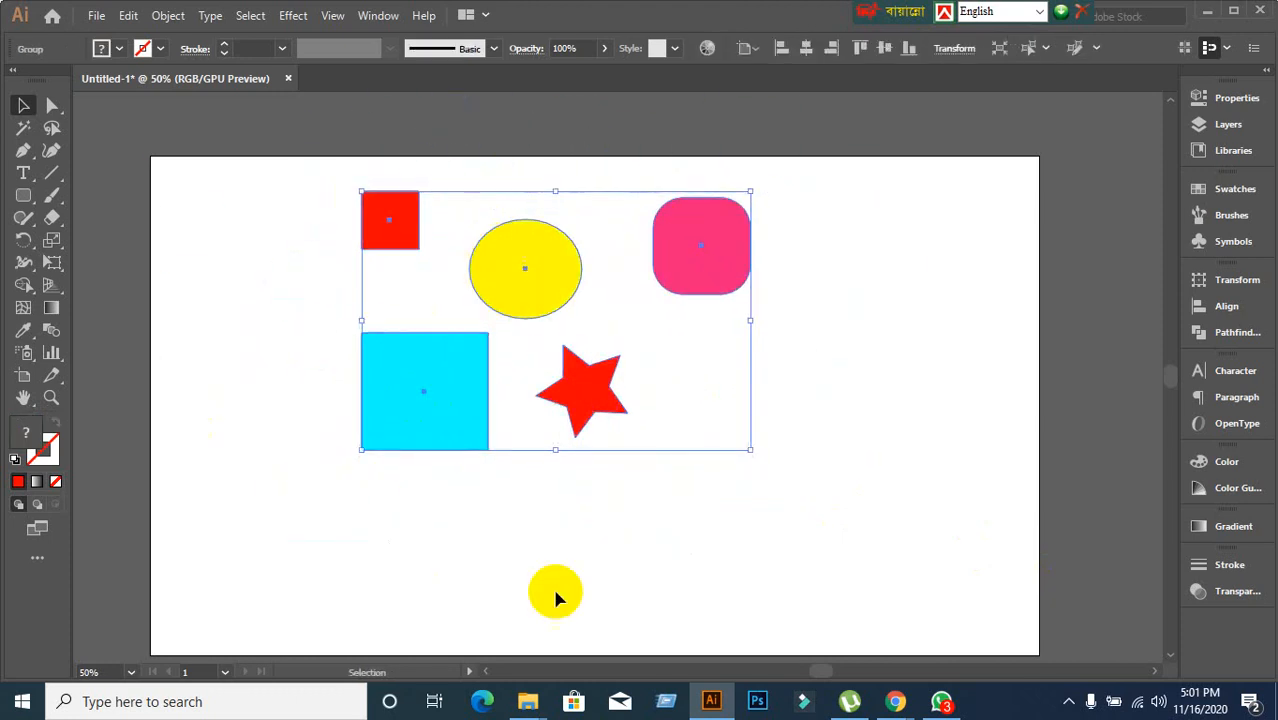
left_click(497, 556)
left_click(442, 417)
left_click(620, 535)
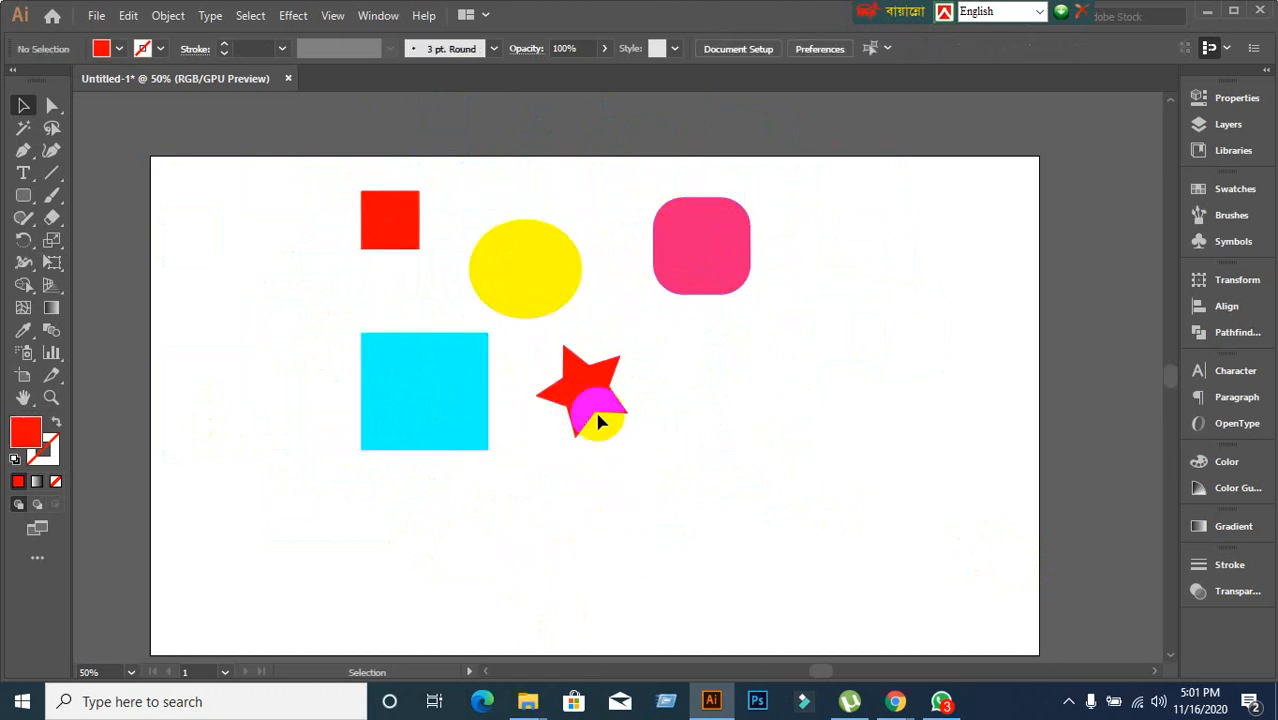
Demonstrate how the Selection tool treats the group by picking its star, cyan rectangle and ellipse in turn.
left_click_drag(598, 421, 588, 578)
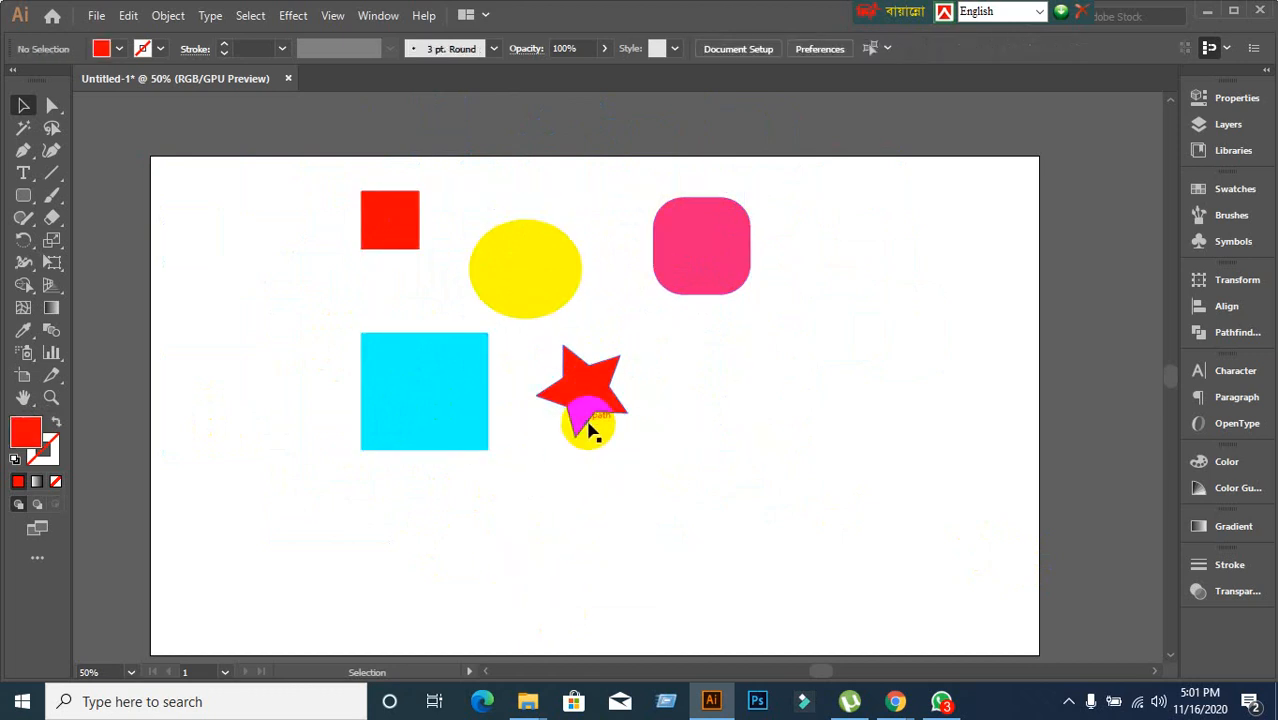
left_click_drag(590, 428, 586, 398)
left_click_drag(586, 398, 565, 455)
left_click(385, 385)
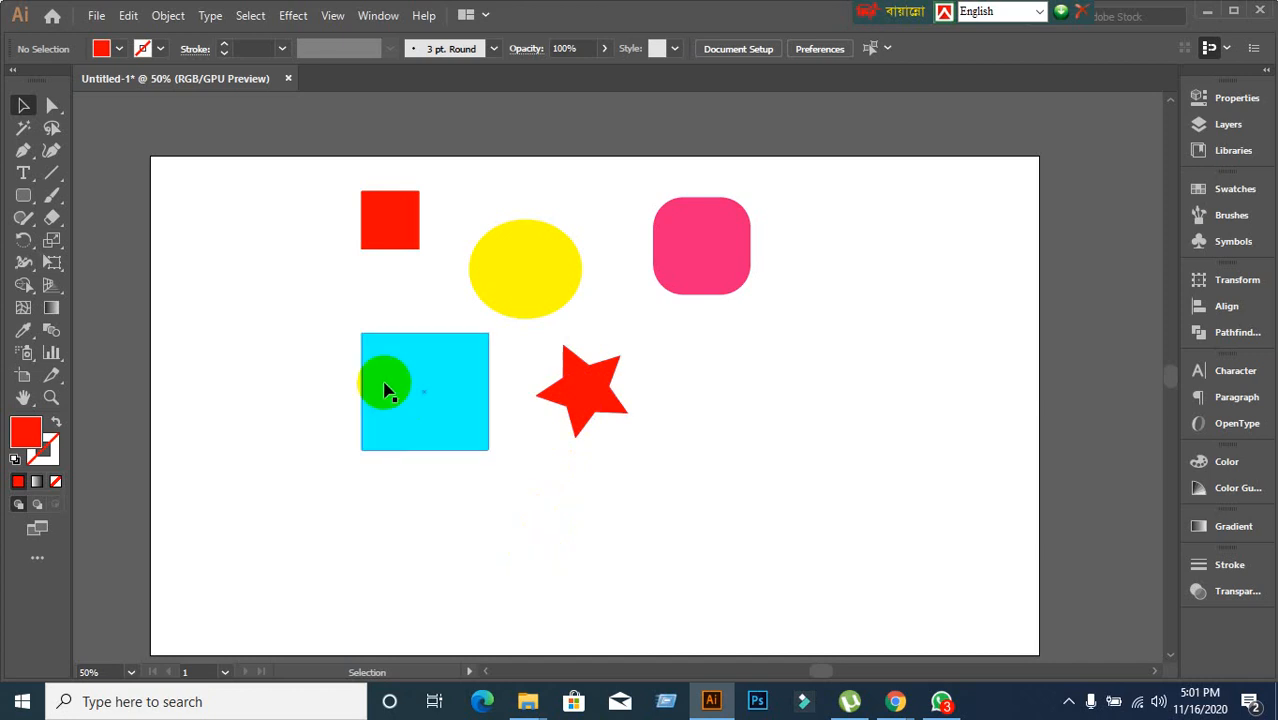
left_click(462, 449)
left_click(485, 517)
left_click(453, 410)
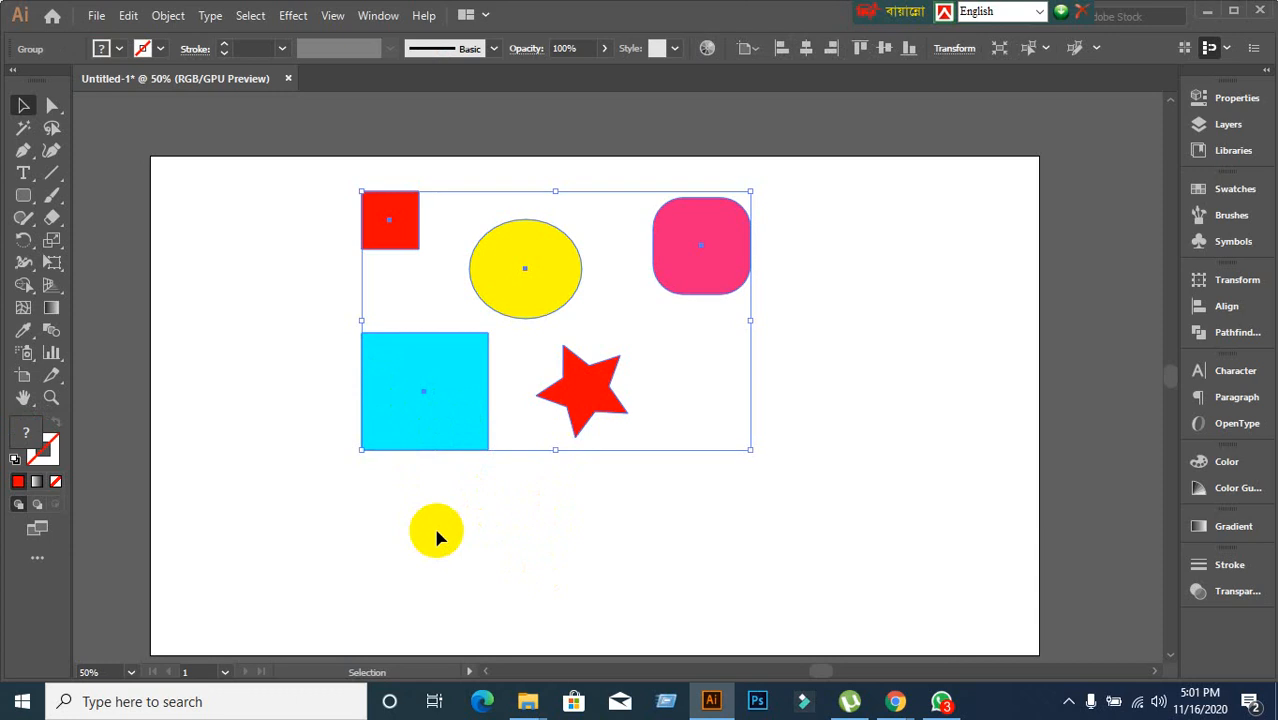
left_click(537, 250)
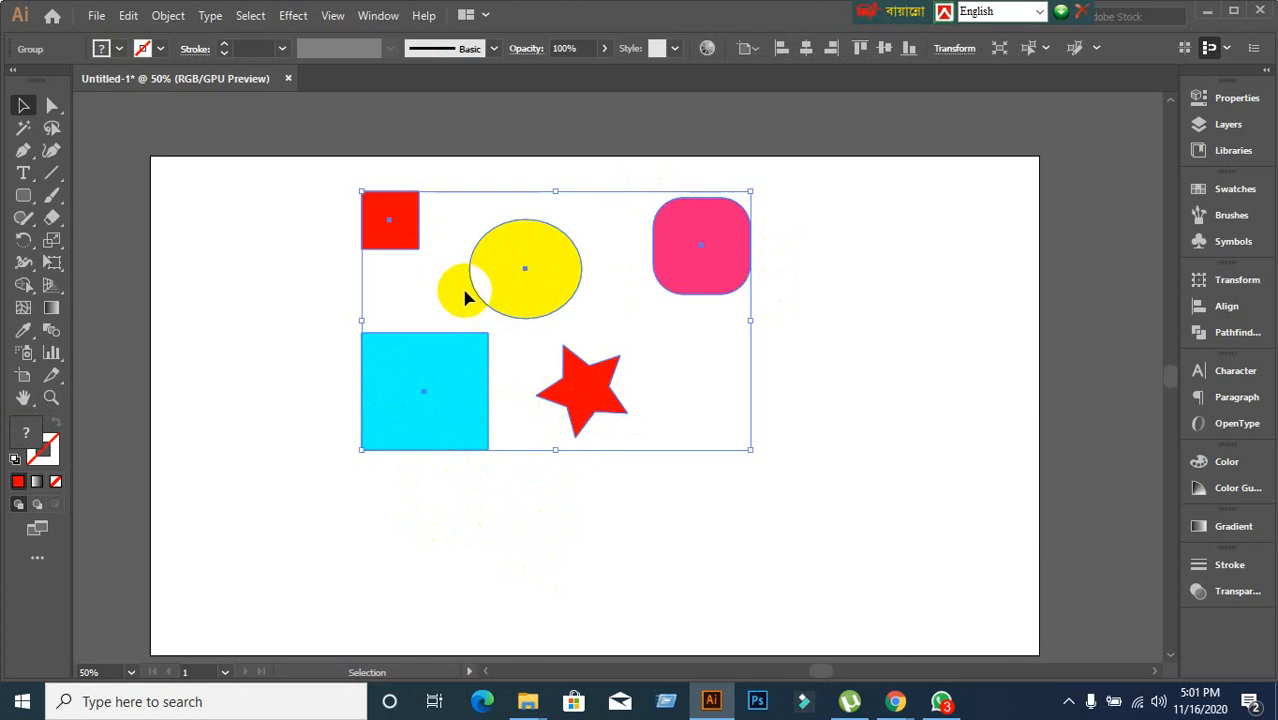
left_click(497, 565)
left_click(563, 418)
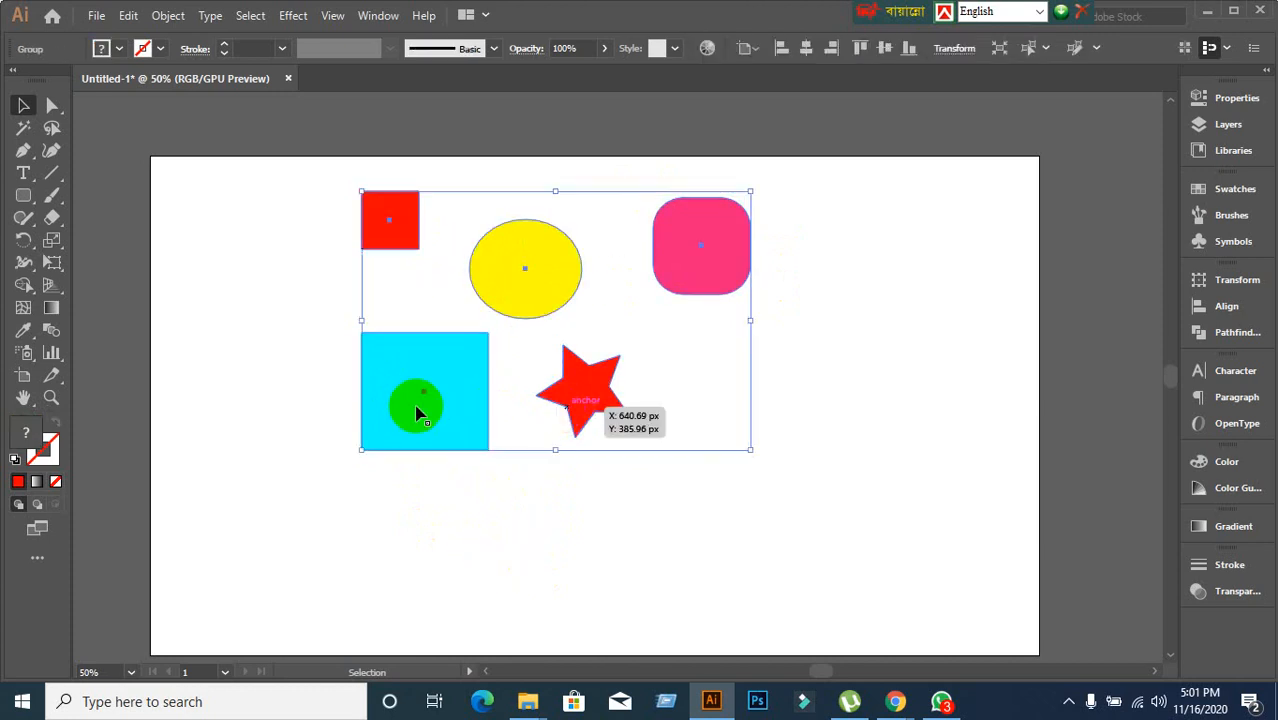
Pick individual shapes inside the group with Direct Selection, and move the pink rounded rectangle slightly up and to the right.
left_click_drag(52, 105, 145, 120)
left_click(145, 114)
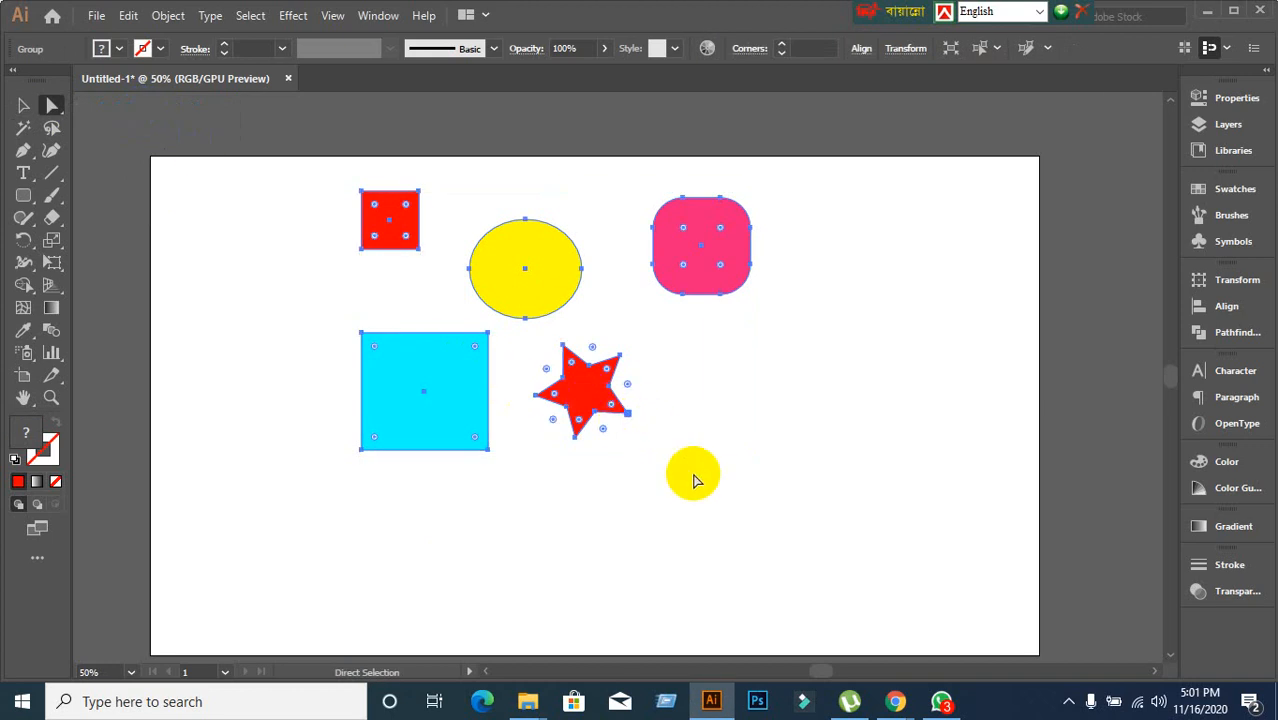
left_click(213, 318)
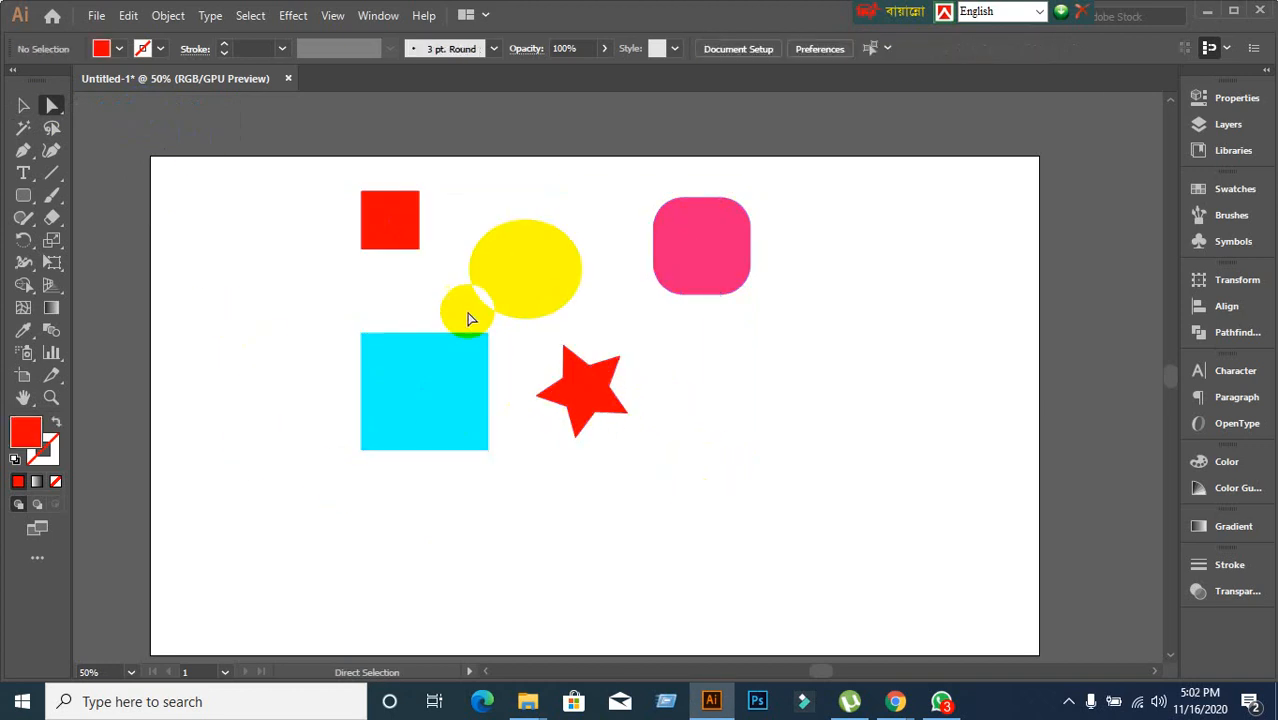
left_click(540, 283)
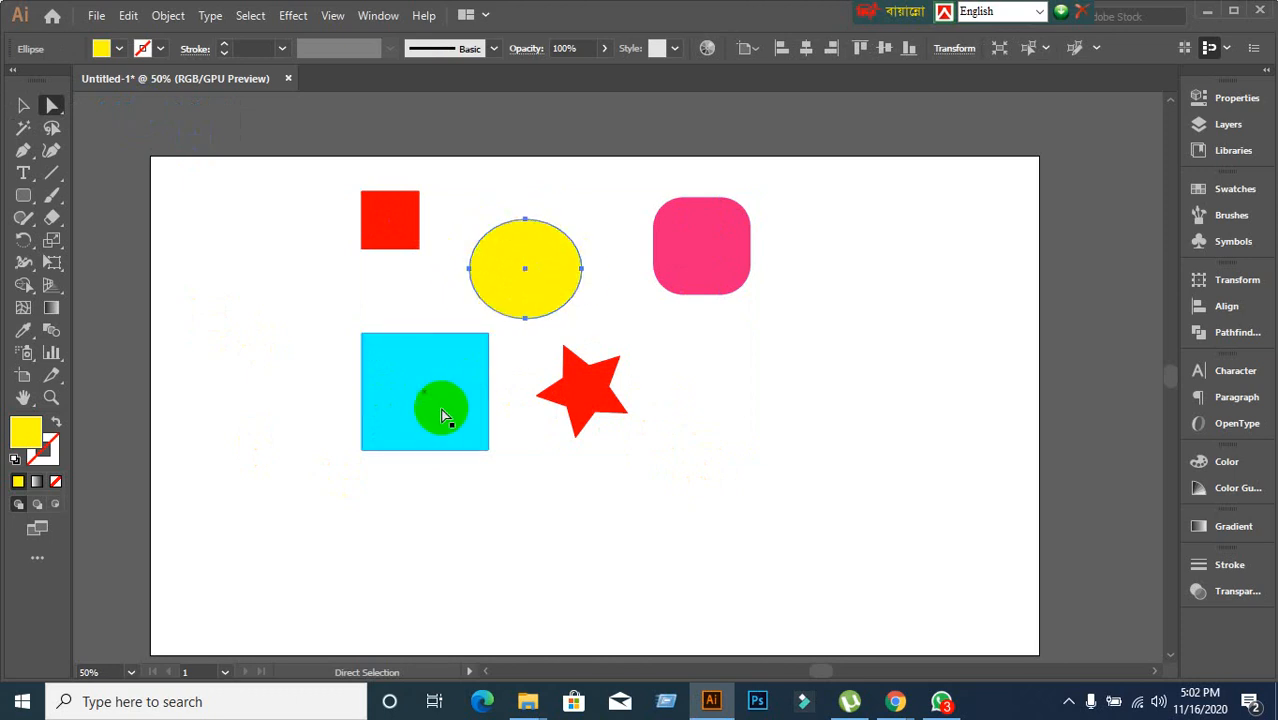
left_click(444, 416)
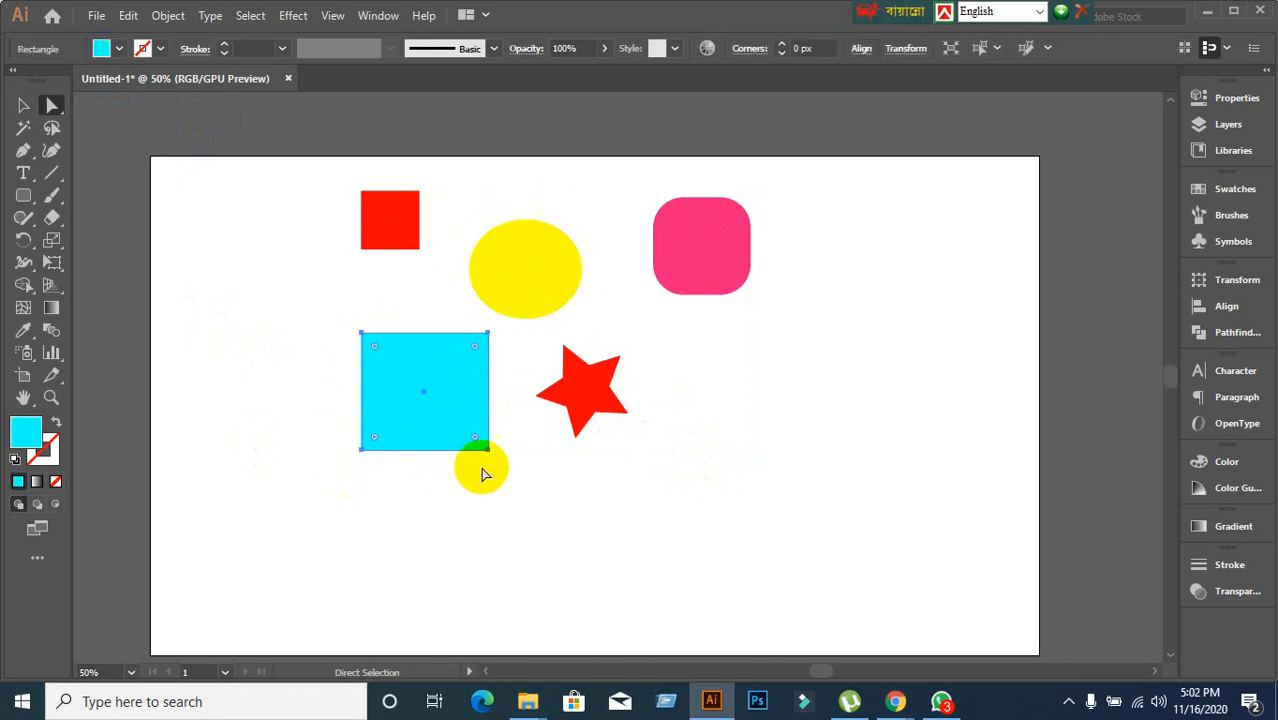
left_click(399, 207)
left_click(571, 277)
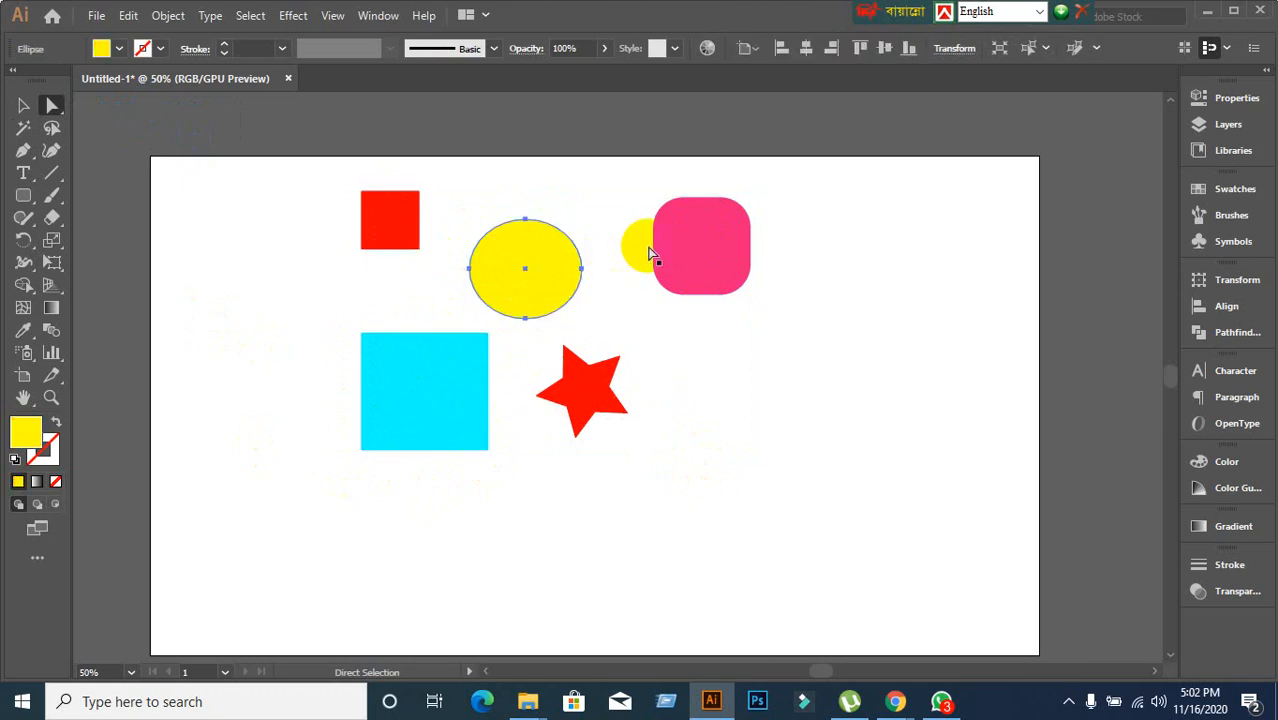
left_click(658, 255)
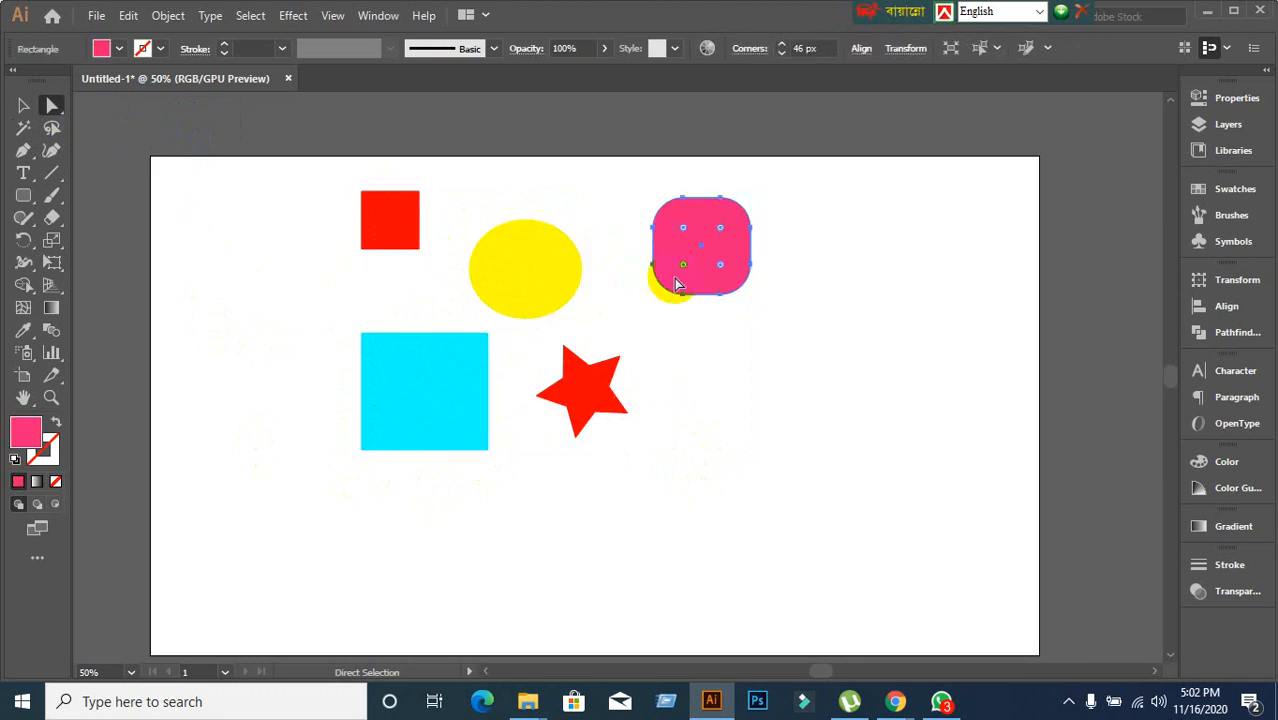
left_click_drag(676, 285, 708, 268)
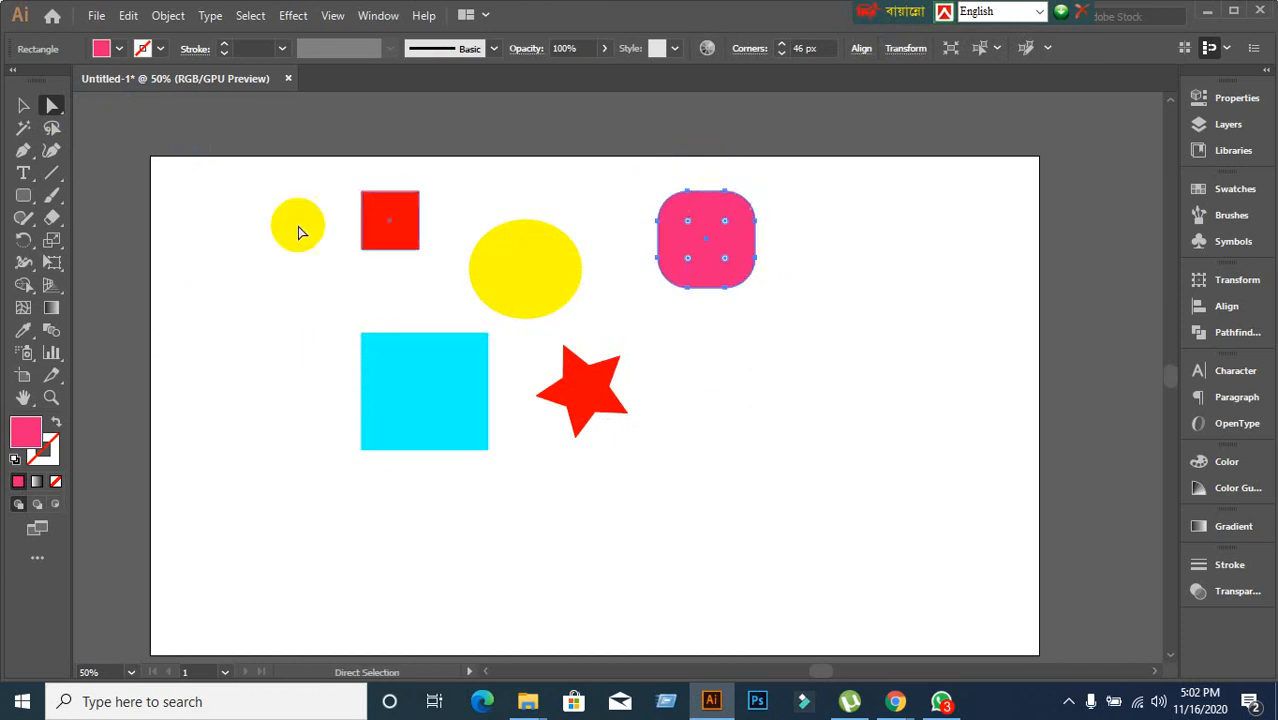
Return to the Selection tool, select all the artwork at once, and deselect it.
left_click(20, 105)
left_click(235, 230)
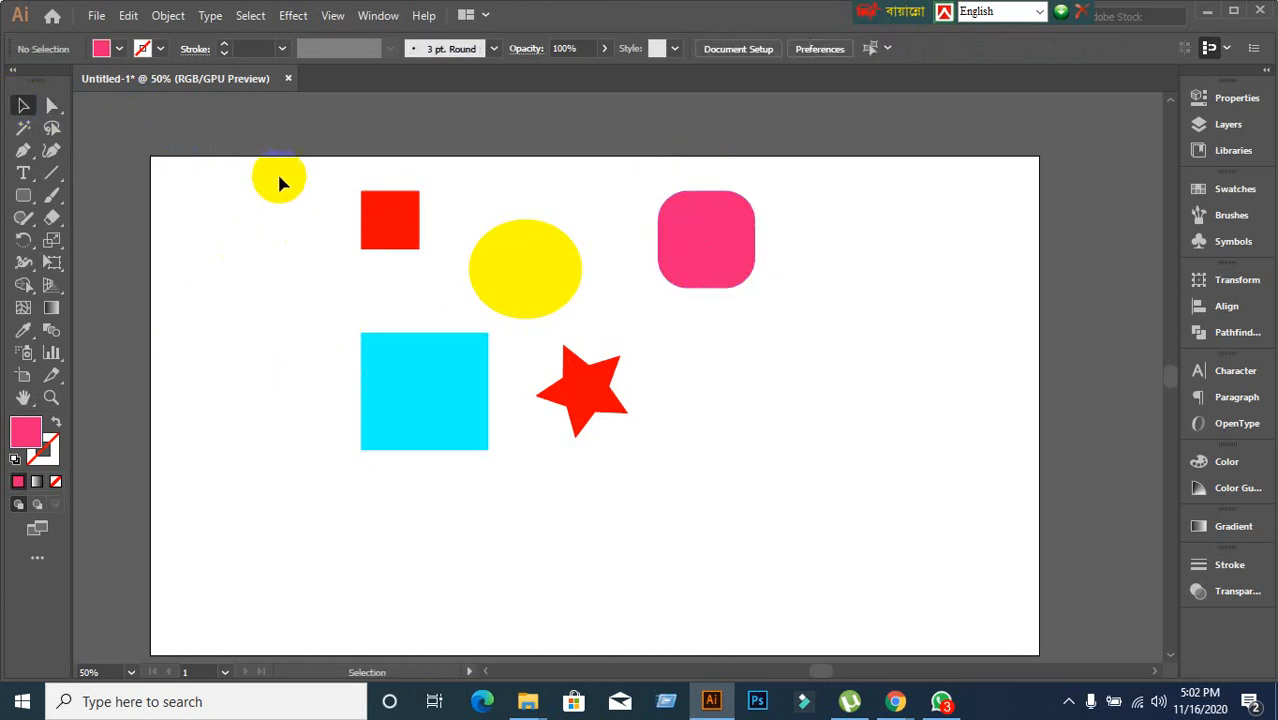
key("ctrl+a")
left_click(233, 194)
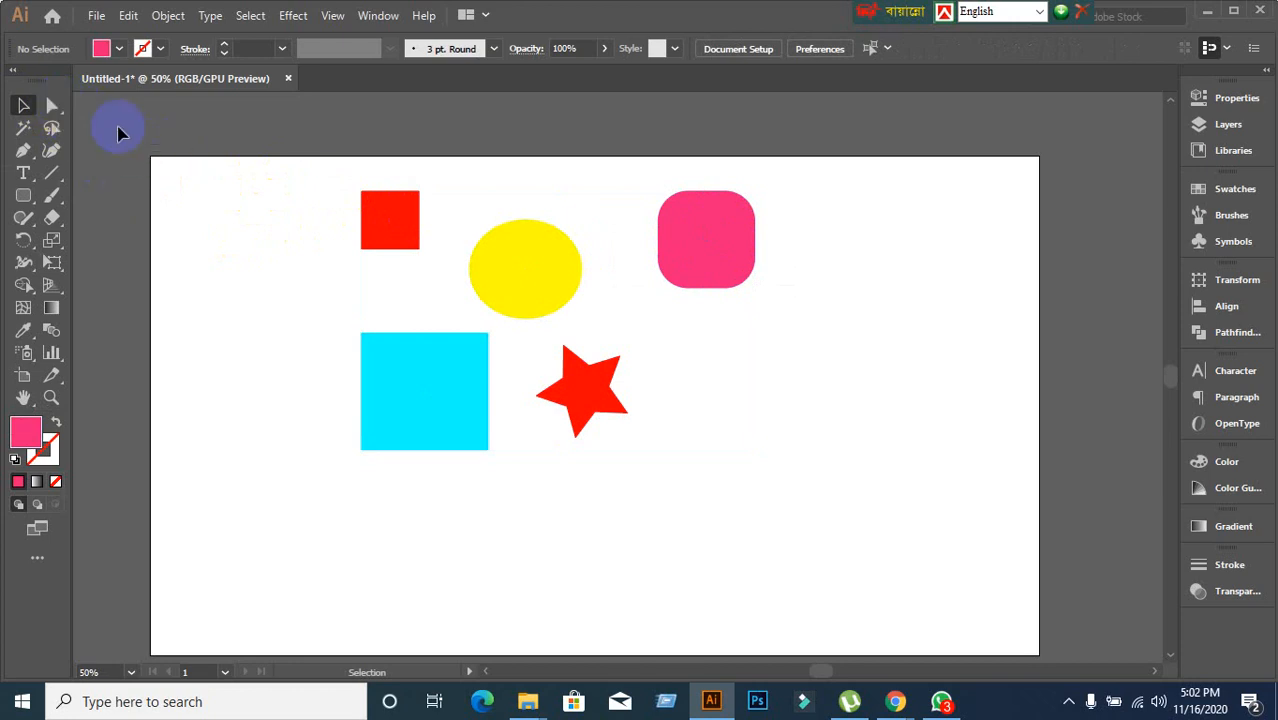
left_click(313, 210)
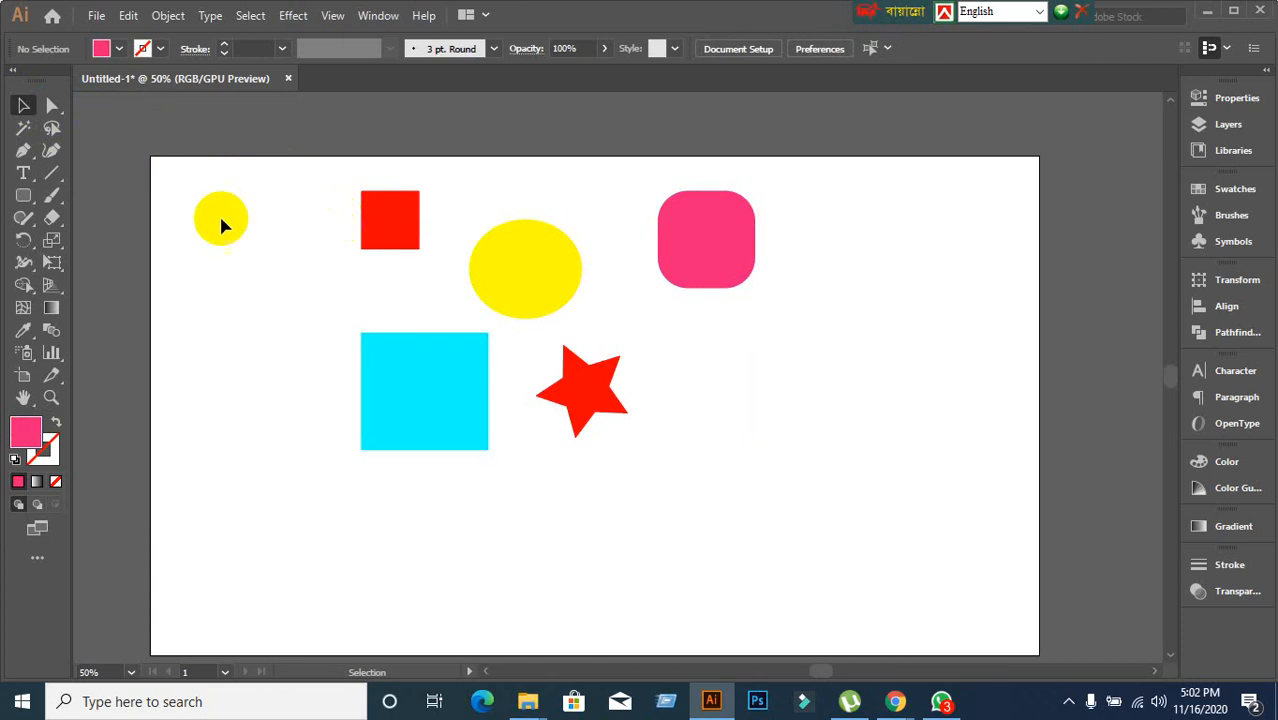
Use the Group Selection tool to shift the grouped shapes down and right, and move the cyan rectangle away to the left.
left_click_drag(52, 106, 114, 132)
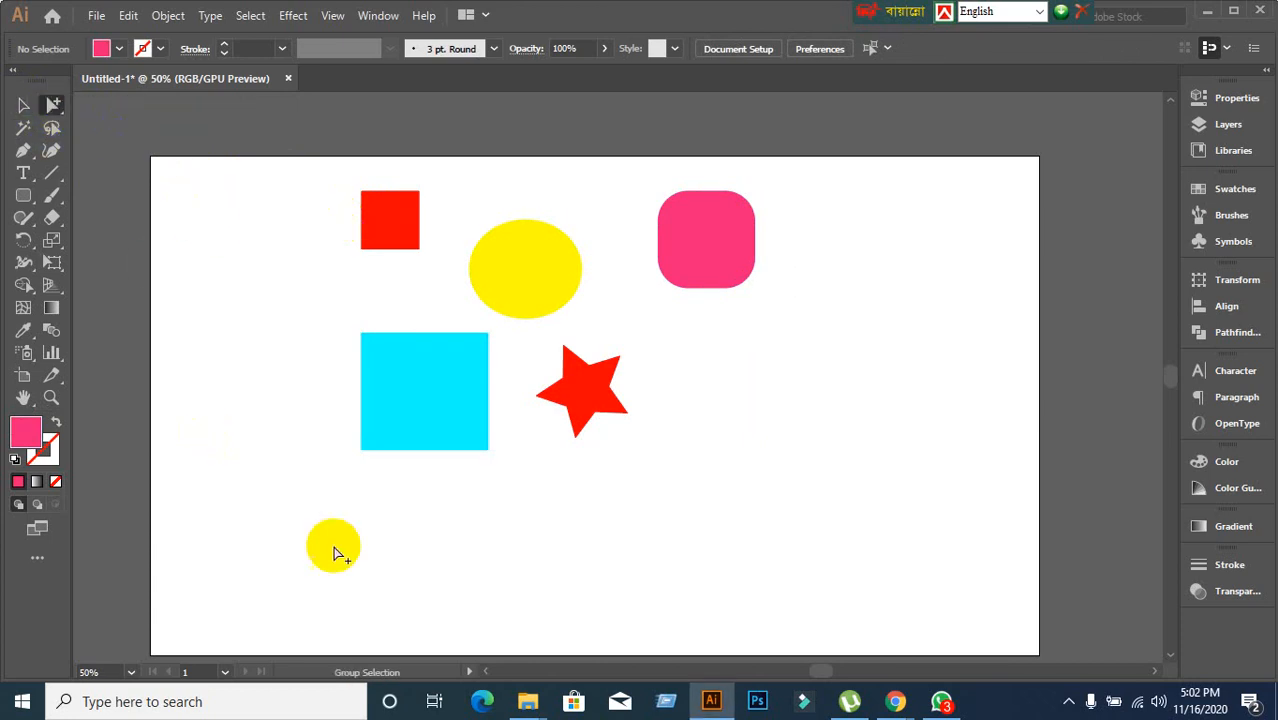
left_click_drag(510, 567, 367, 453)
left_click(439, 403)
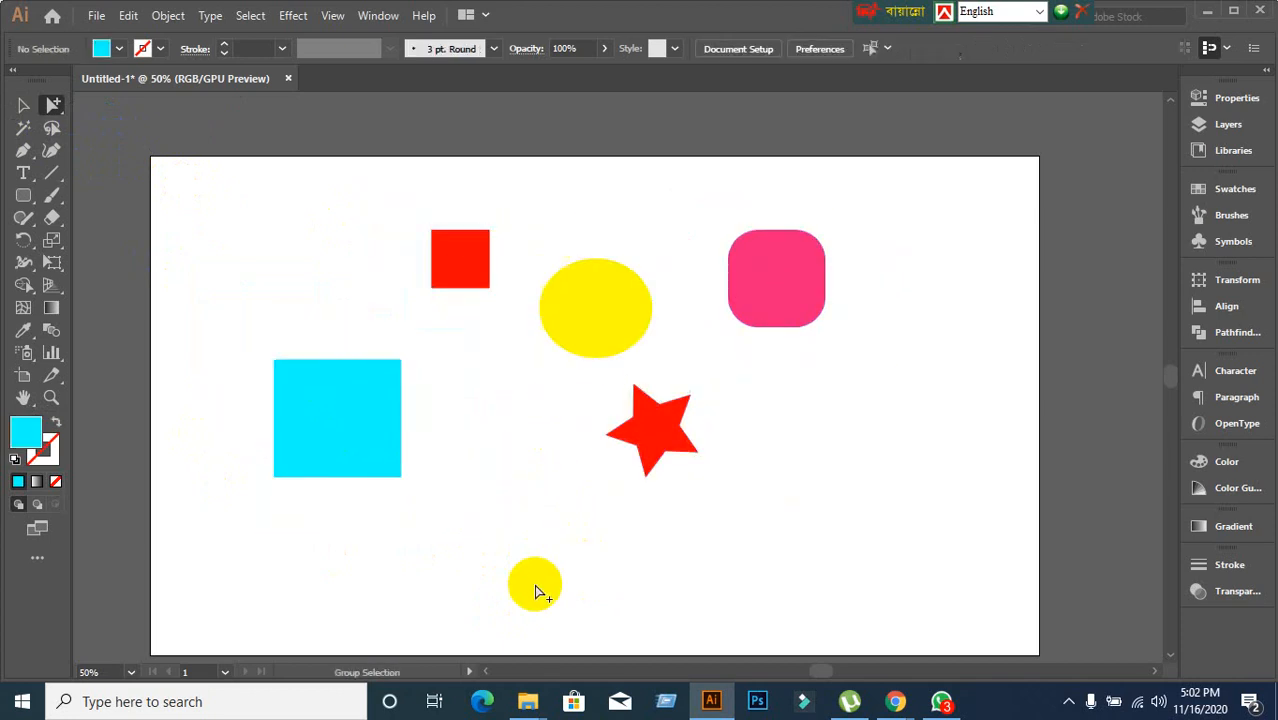
Select the cyan rectangle alone with Group Selection, extend the selection to its whole group, and deselect.
left_click(365, 451)
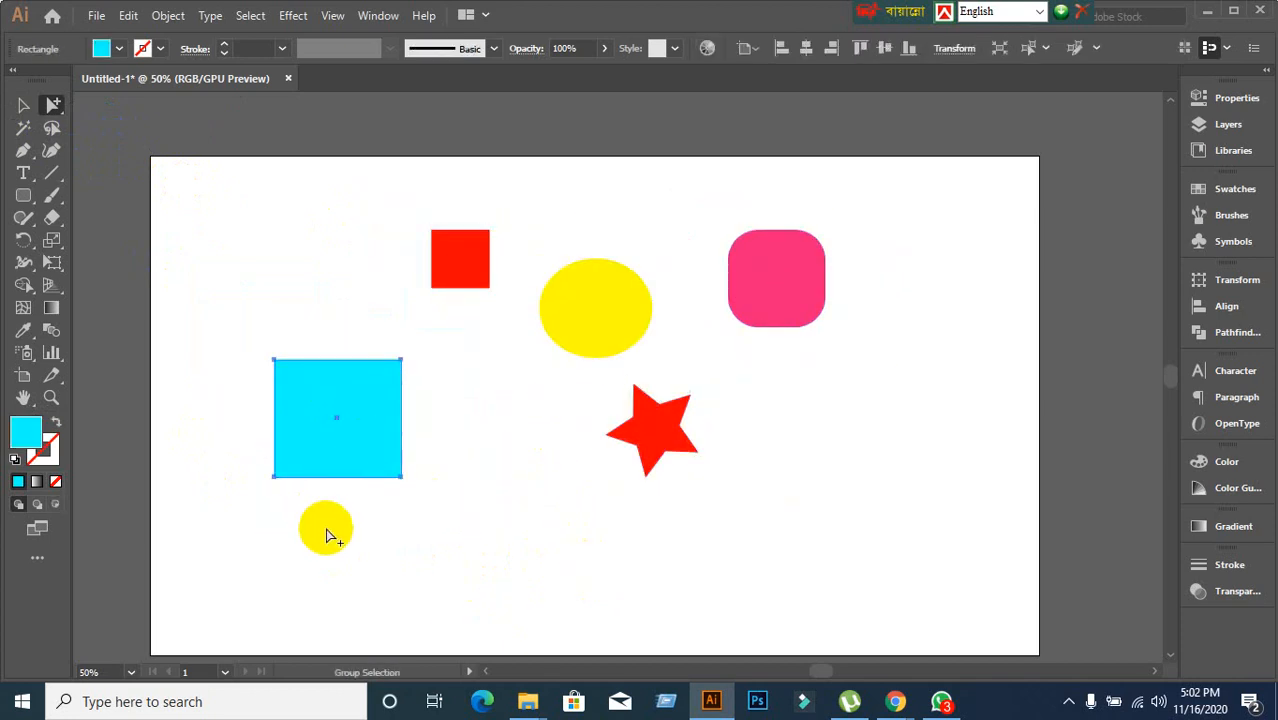
left_click(400, 476)
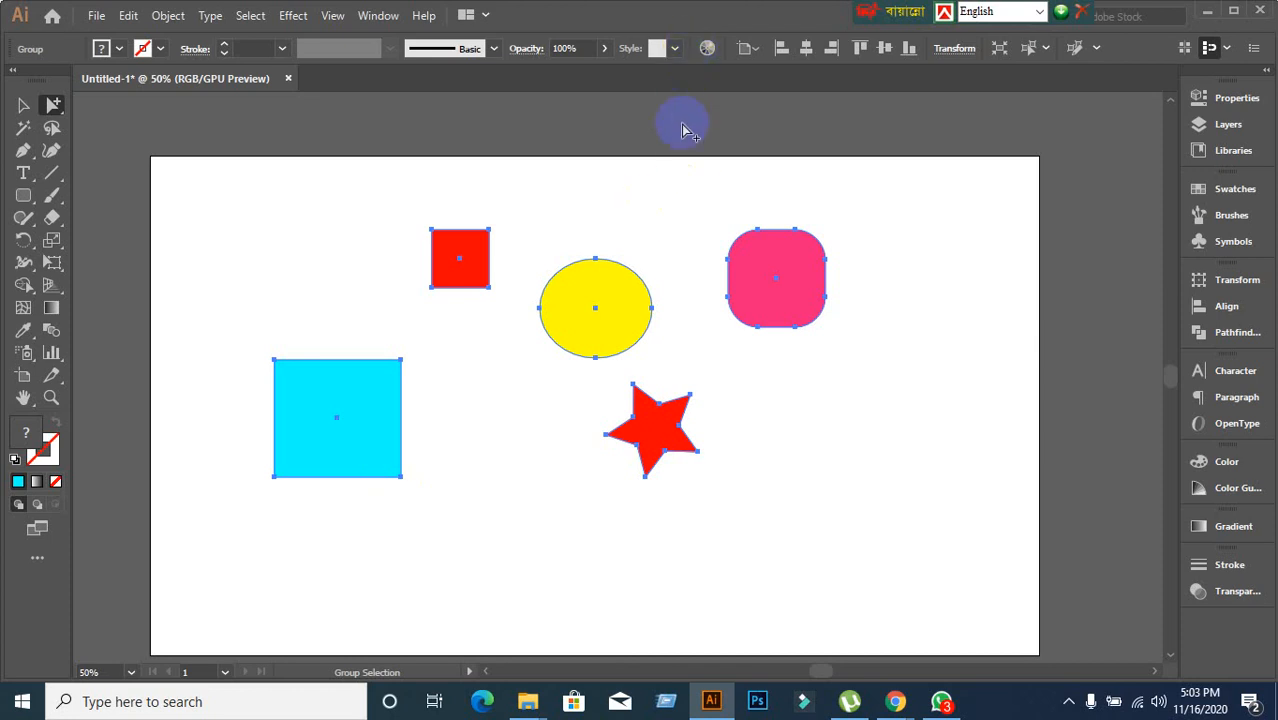
left_click(682, 130)
Move only the yellow ellipse out of the group's area to above the artboard's upper-right edge, and switch to the Selection tool.
left_click(603, 327)
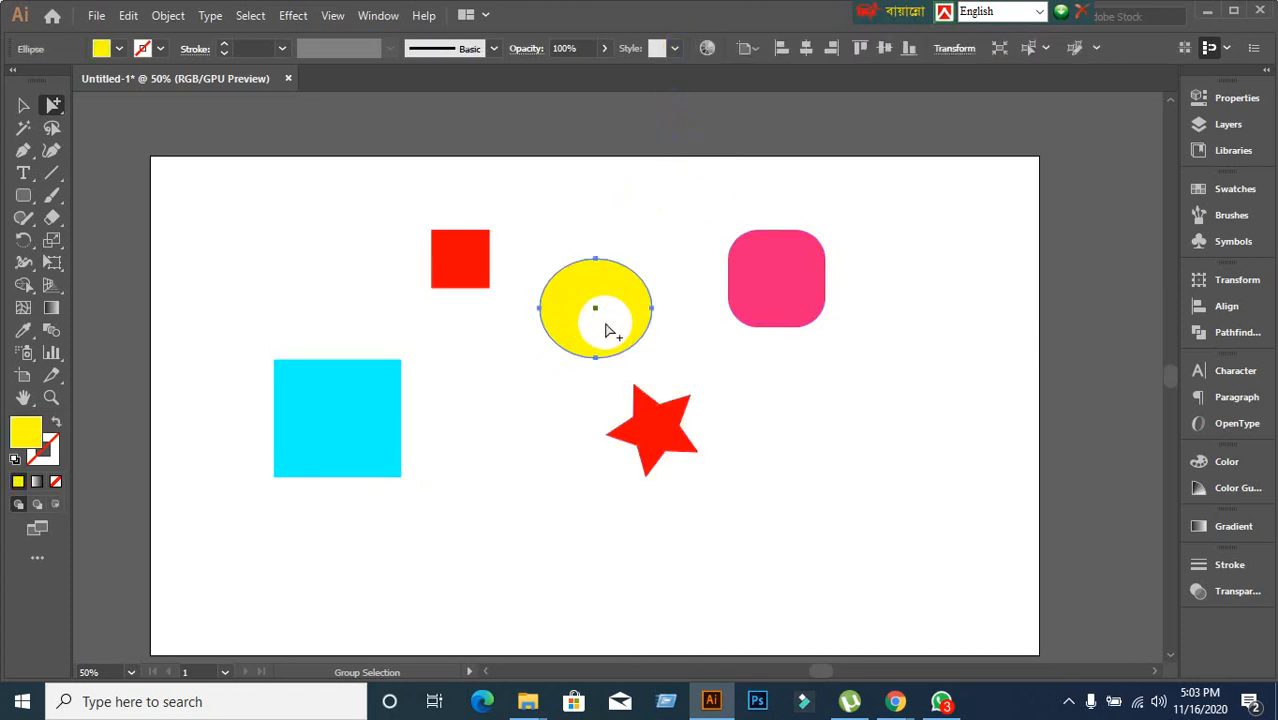
scroll(605, 330, "up", 1)
left_click_drag(607, 334, 335, 176)
scroll(322, 380, "up", 3)
left_click_drag(328, 258, 951, 203)
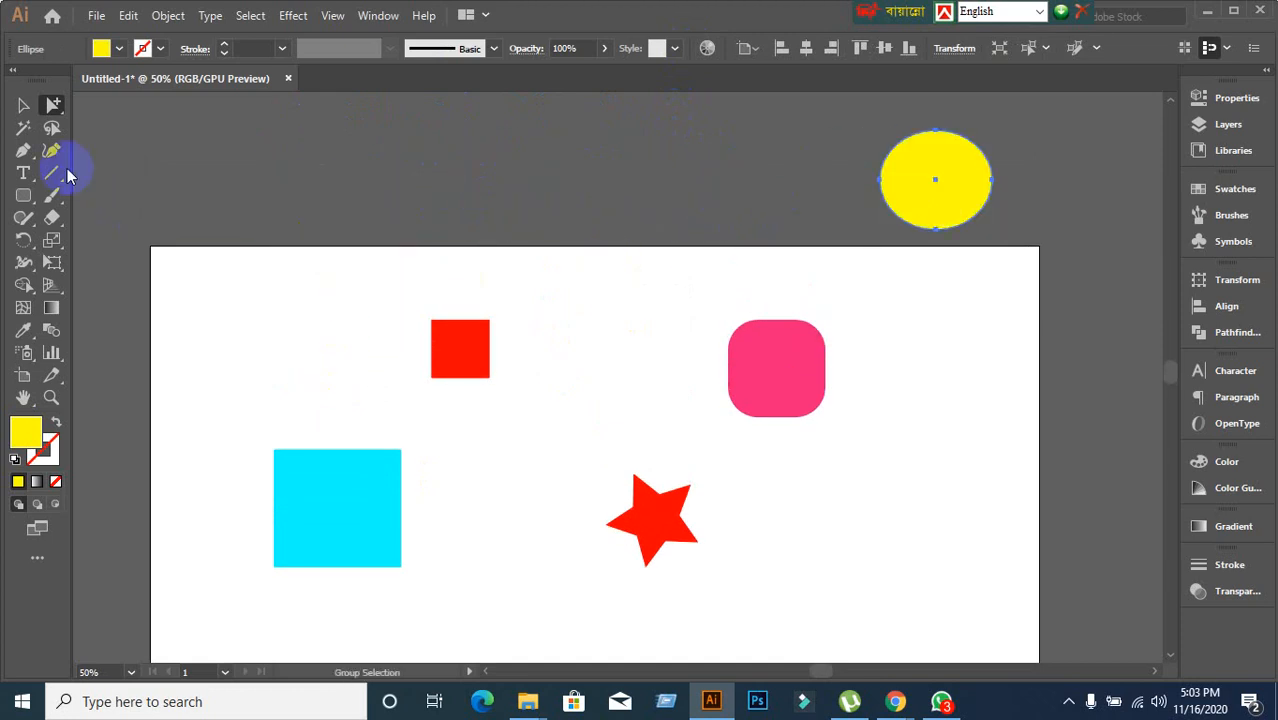
left_click(23, 105)
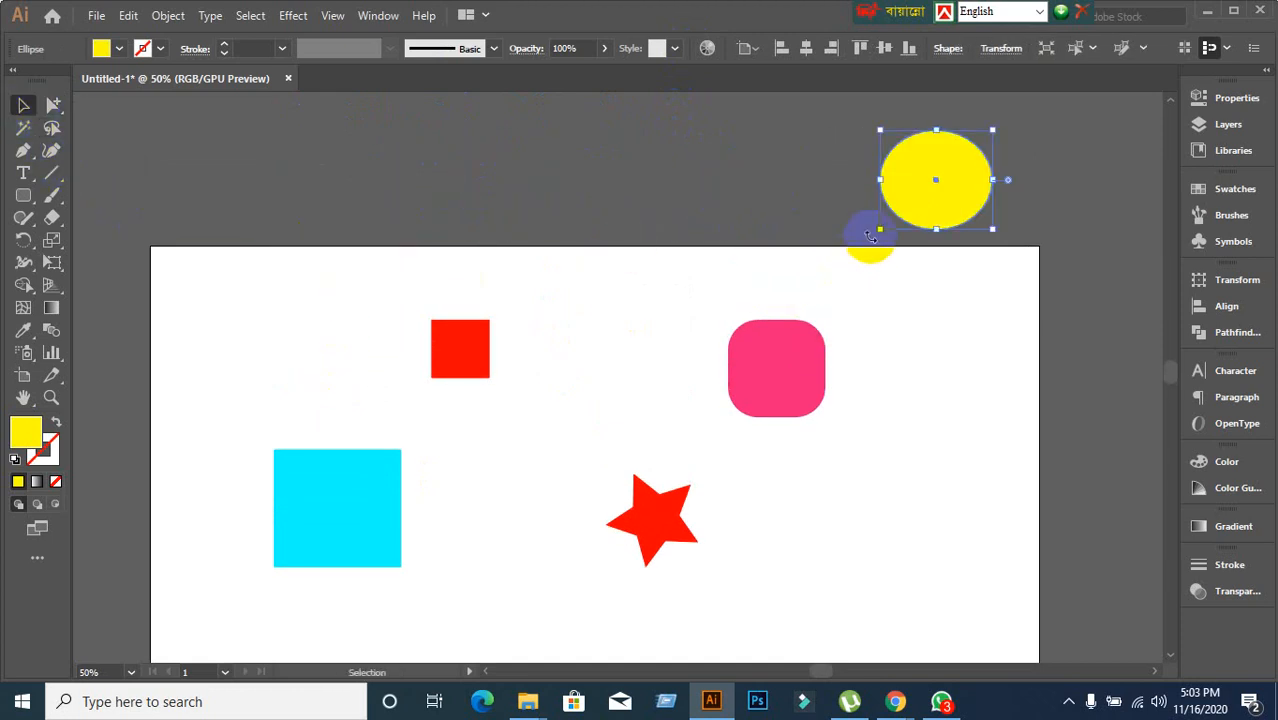
Enlarge the yellow ellipse above the artboard to more than twice its size and change its fill to green.
scroll(880, 245, "up", 4)
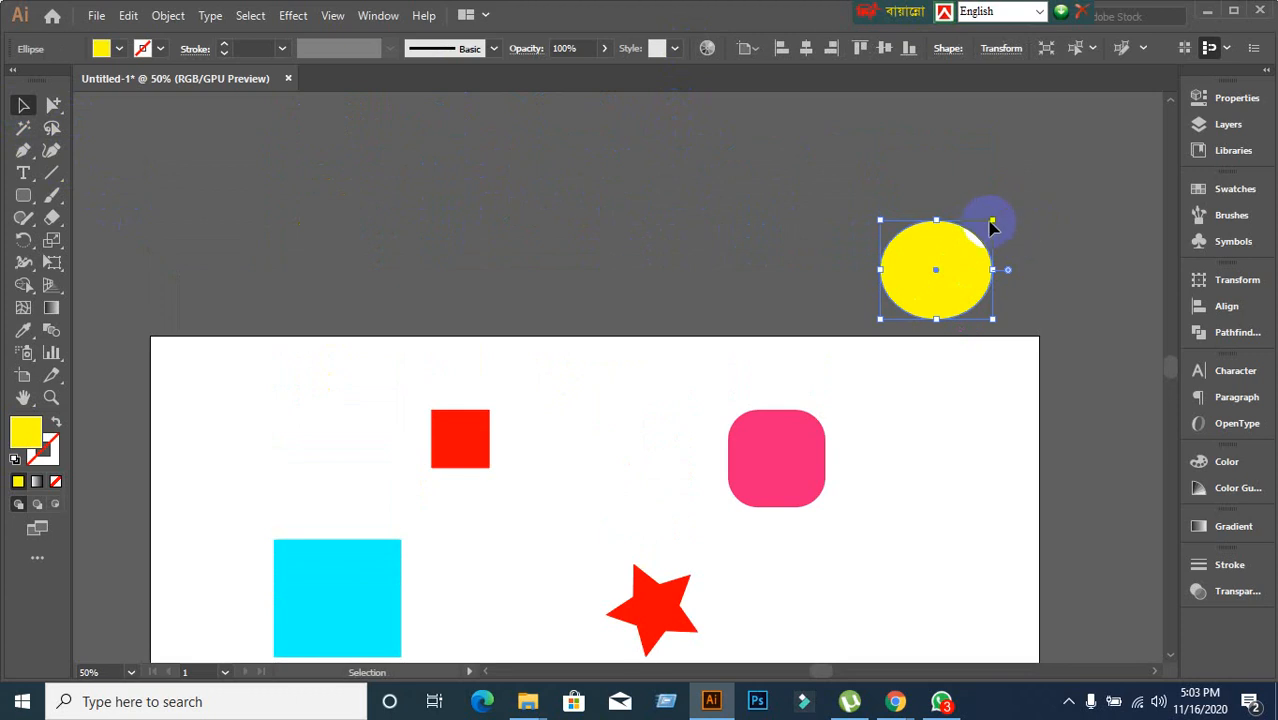
left_click_drag(991, 217, 1139, 106)
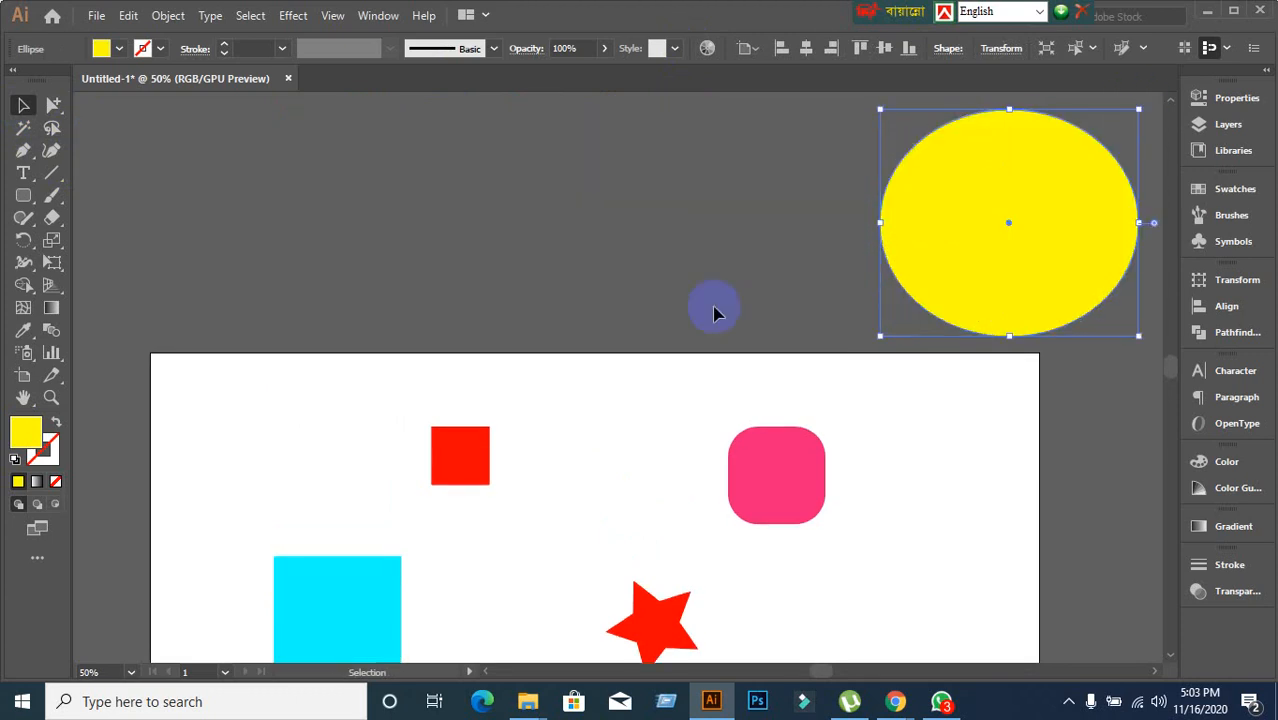
scroll(700, 295, "down", 4)
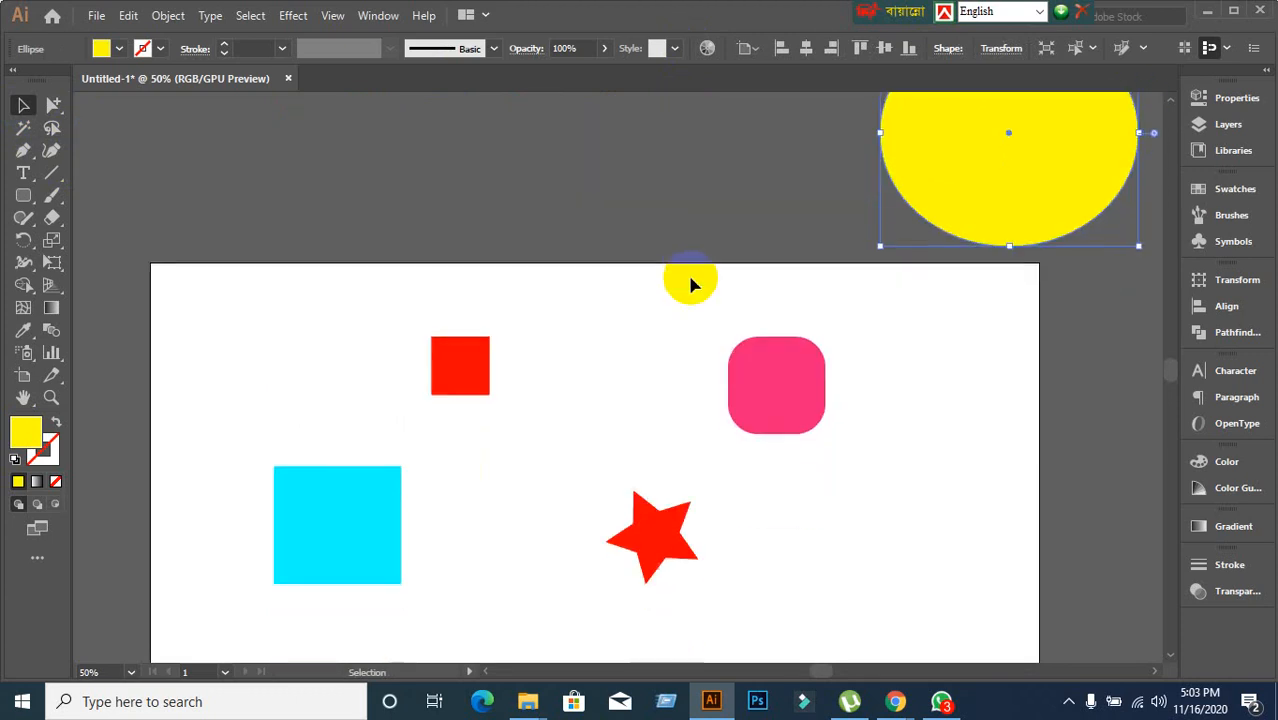
left_click(117, 52)
left_click(104, 93)
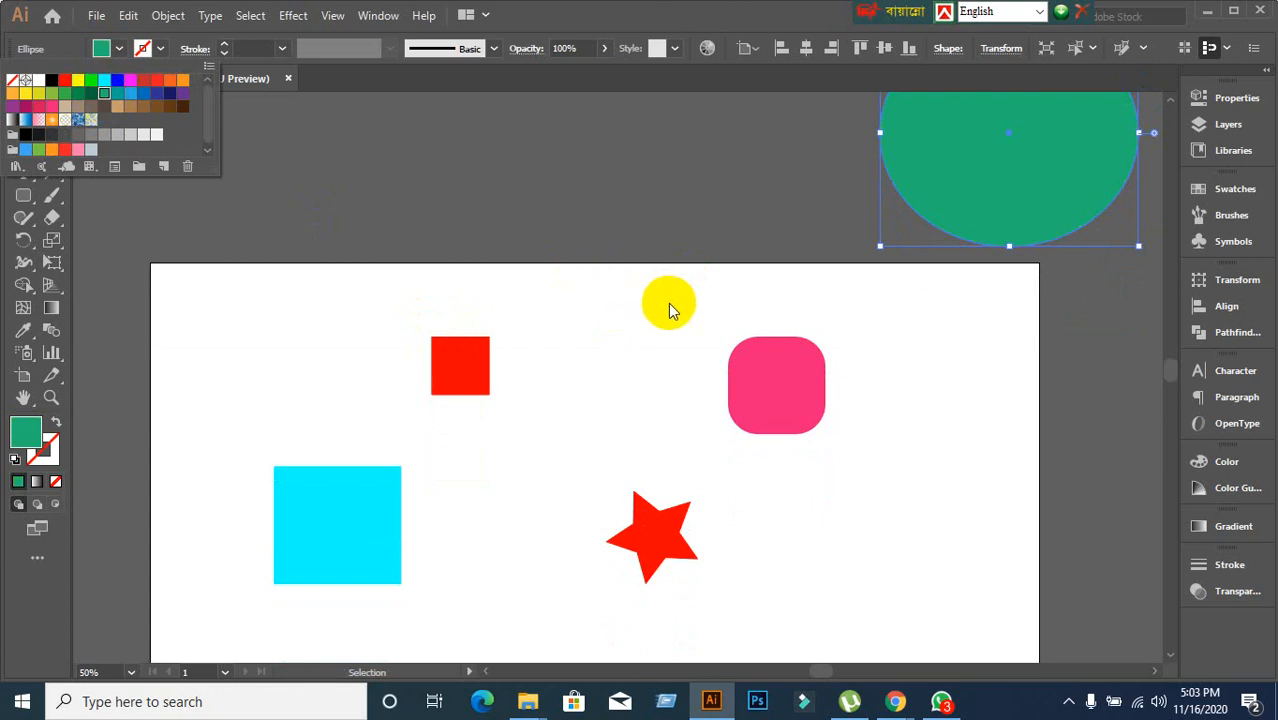
left_click(1106, 449)
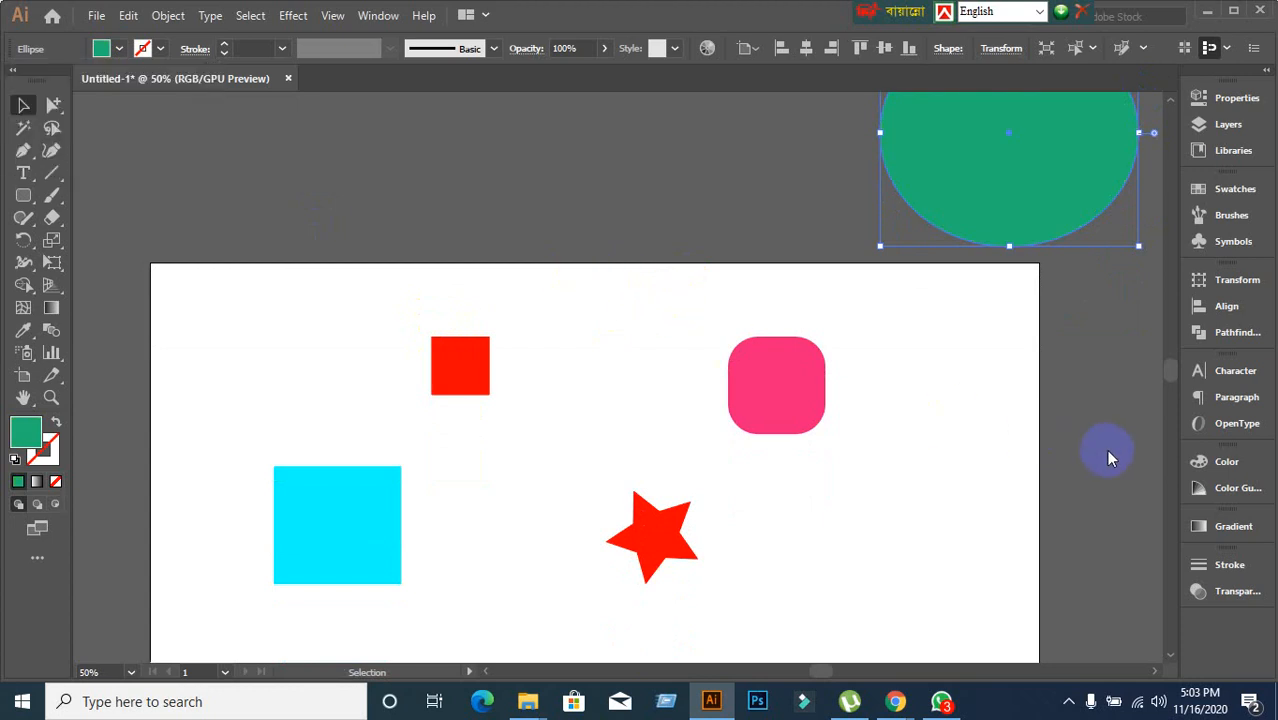
Deselect the ellipse, select its entire group with the Selection tool, and move the group down so the ellipse overlaps the artboard.
scroll(890, 398, "down", 2)
left_click(539, 160)
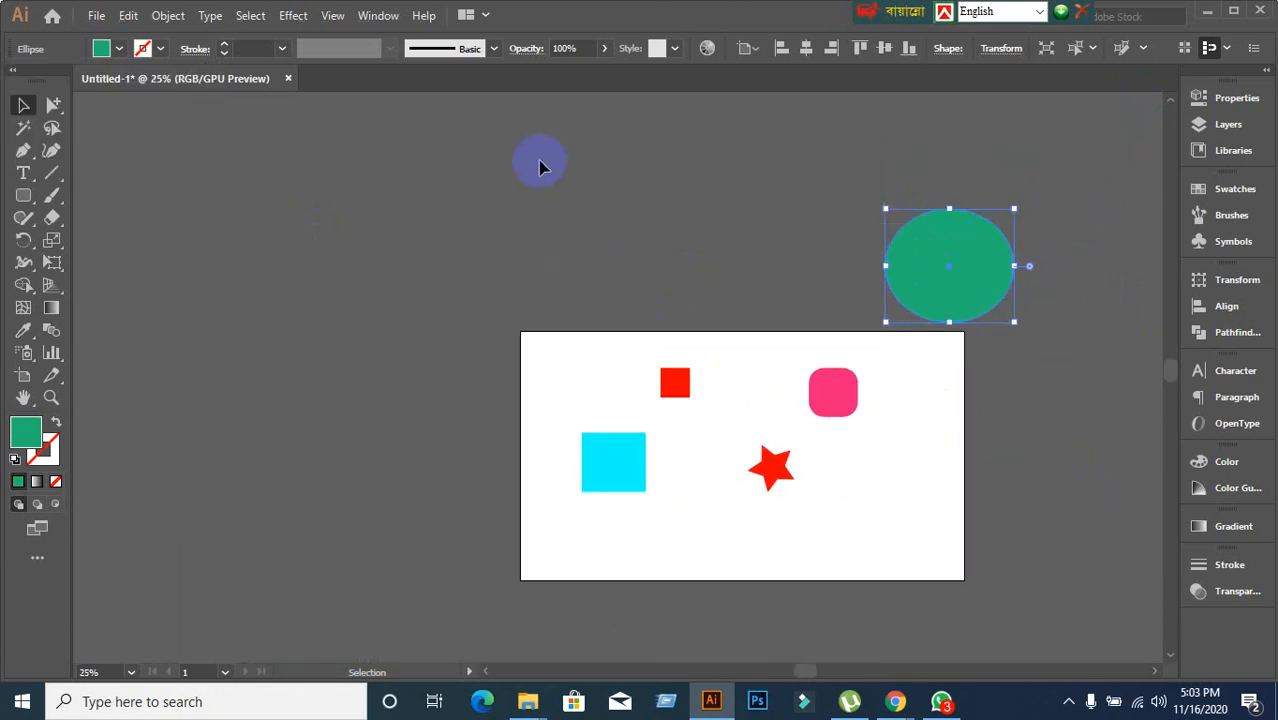
left_click(938, 312)
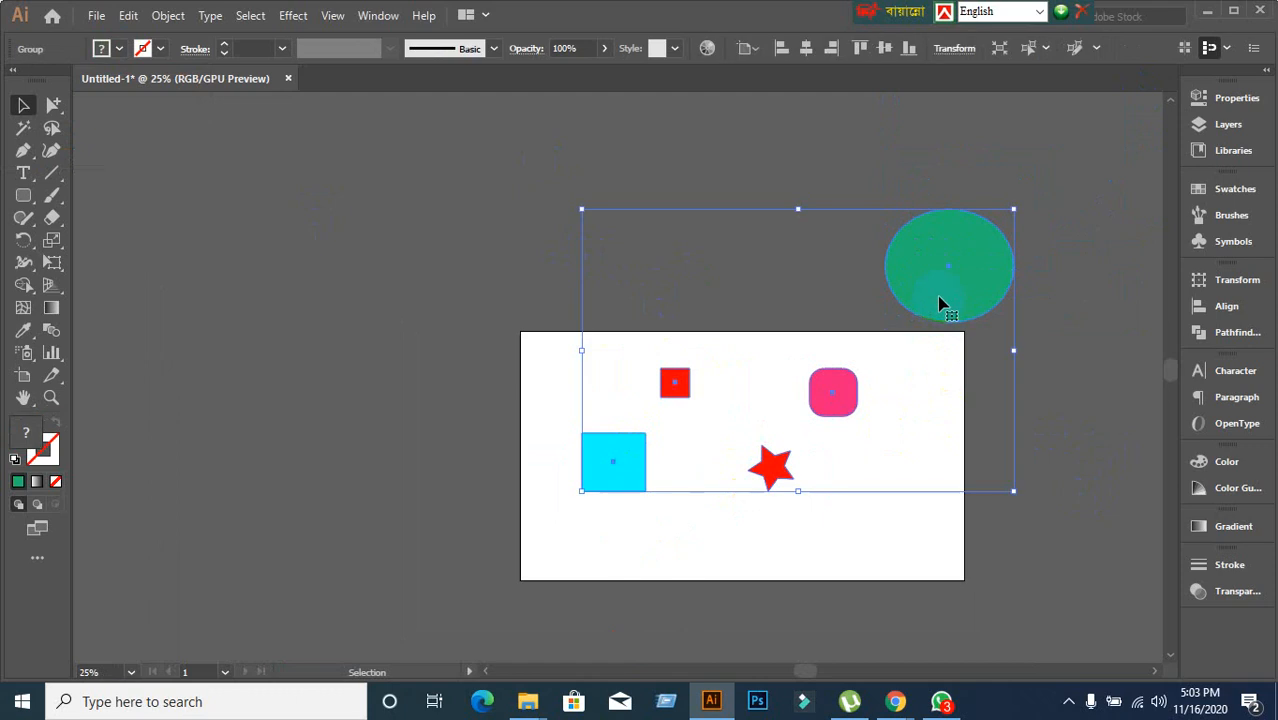
left_click_drag(940, 305, 924, 368)
scroll(770, 476, "up", 2)
scroll(770, 476, "down", 2)
scroll(961, 462, "up", 1)
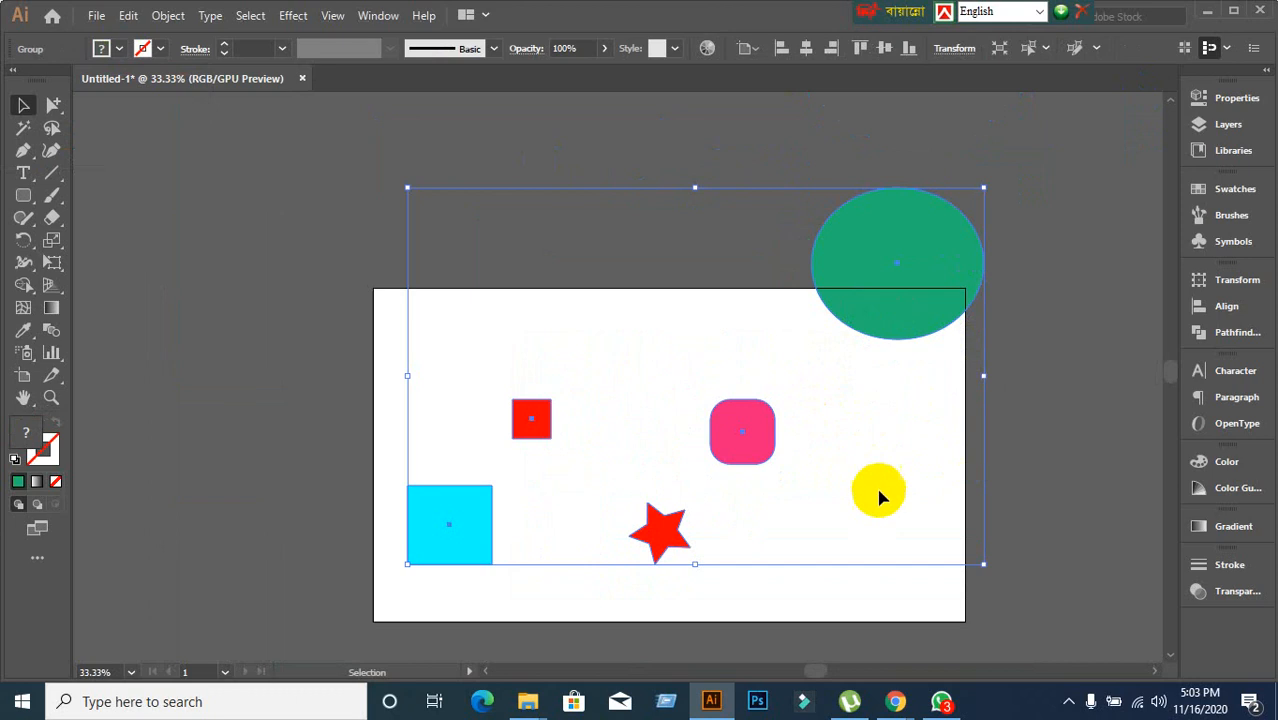
Switch to the Group Selection tool and select only the small red square within the group.
left_click(53, 105)
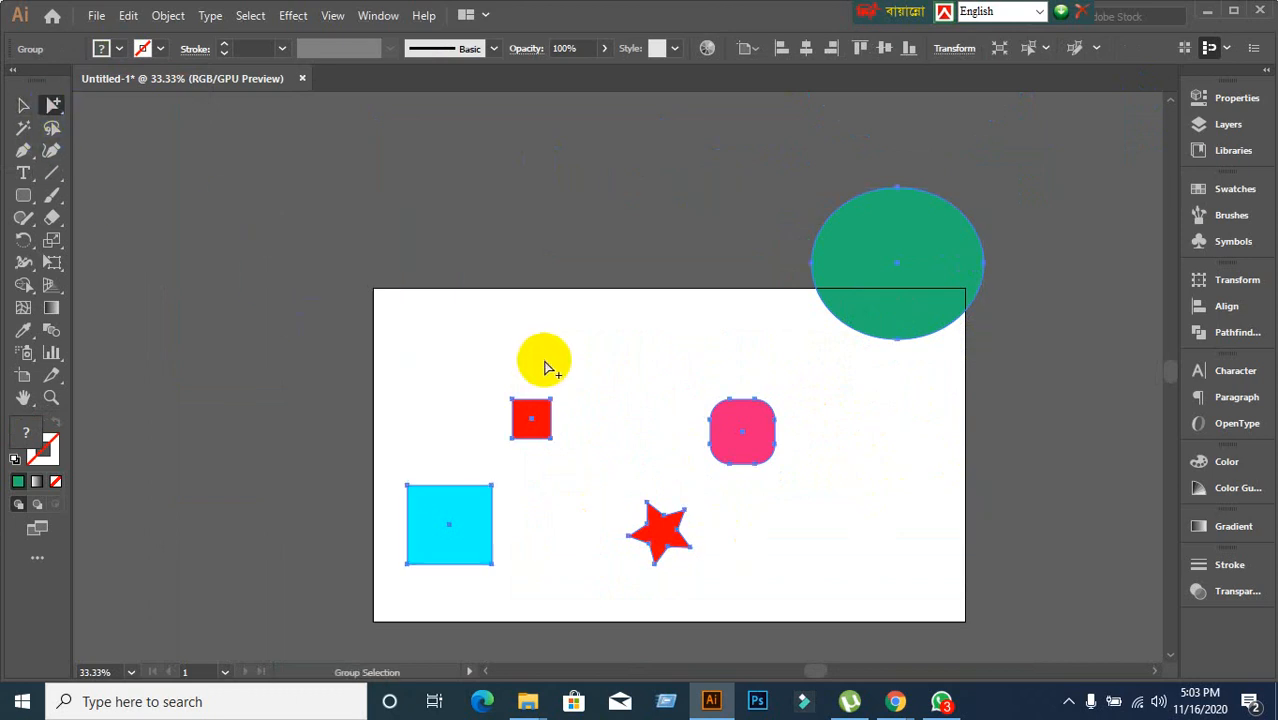
left_click(543, 421)
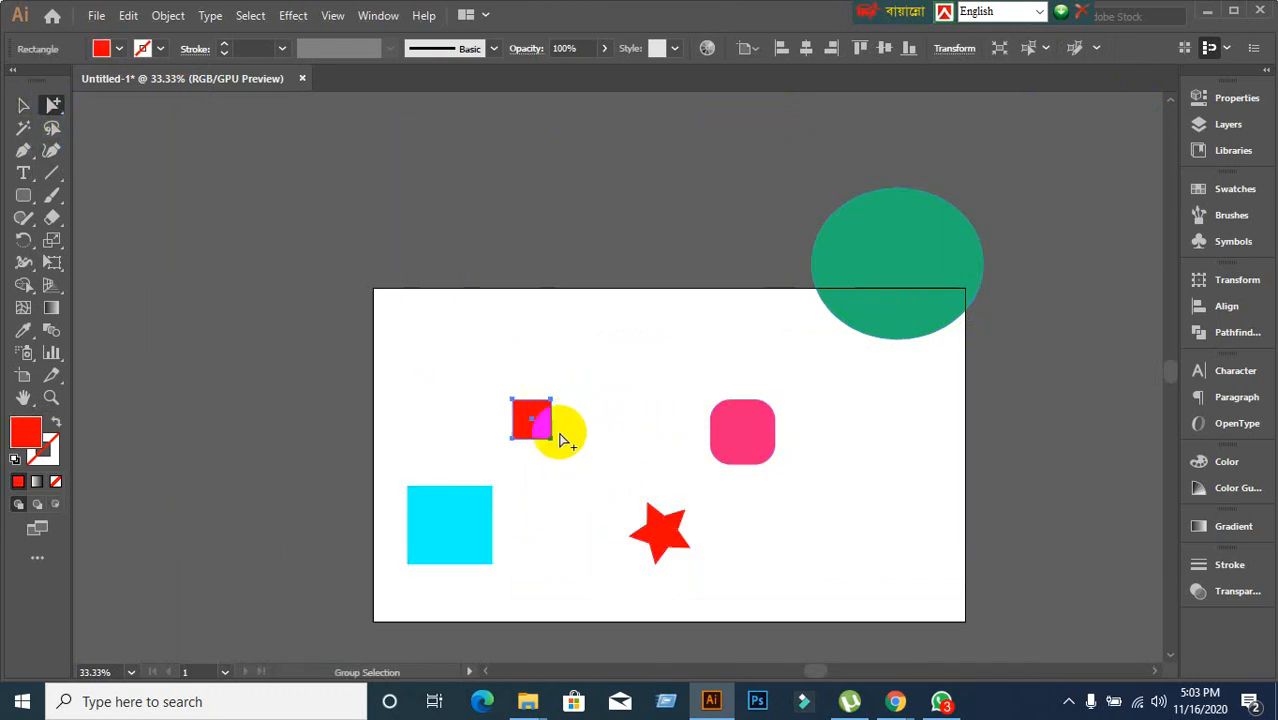
left_click_drag(539, 397, 582, 419)
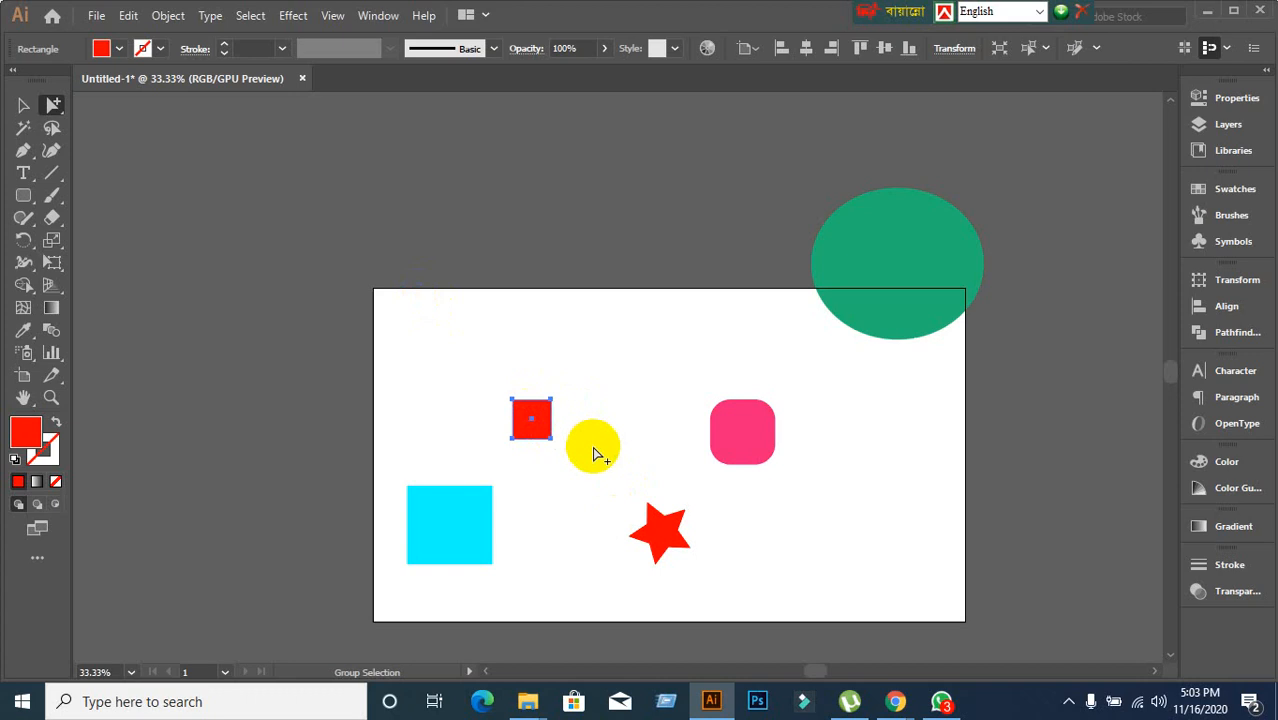
scroll(602, 454, "up", 1)
scroll(604, 453, "down", 1)
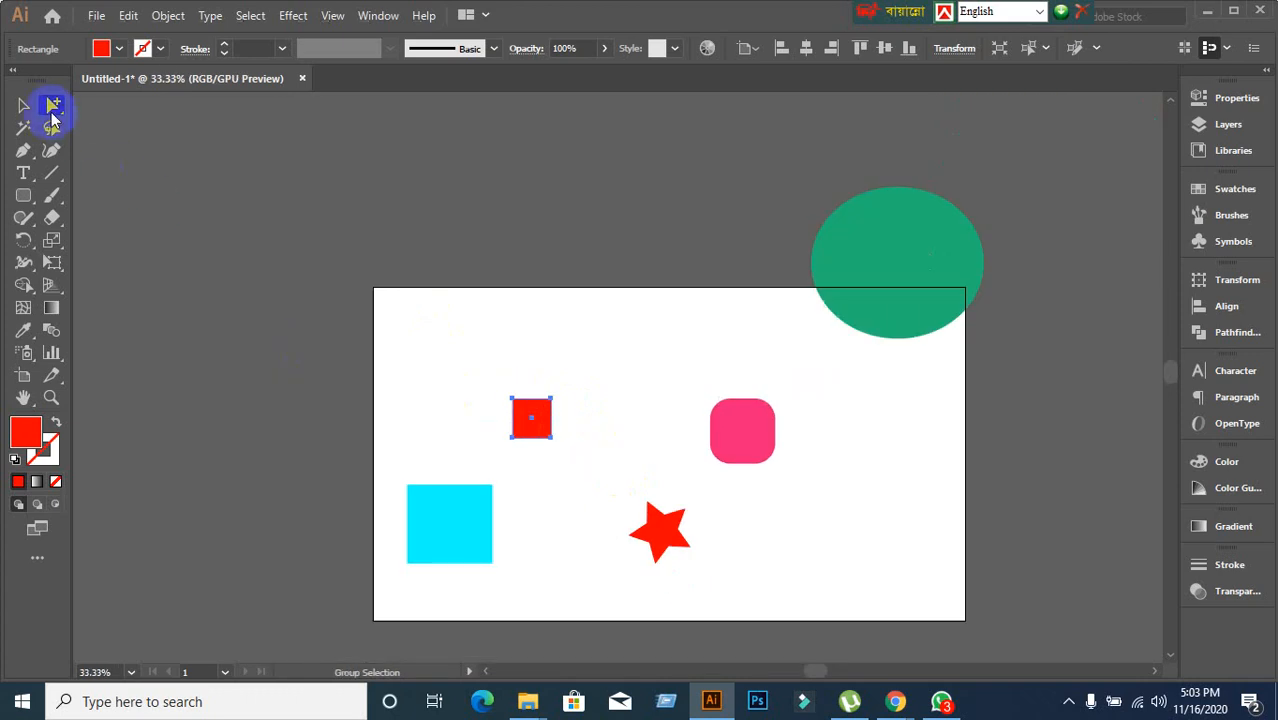
Use the Direct Selection tool to move only the green ellipse left, across the middle of the artboard's top edge.
left_click_drag(53, 118, 100, 108)
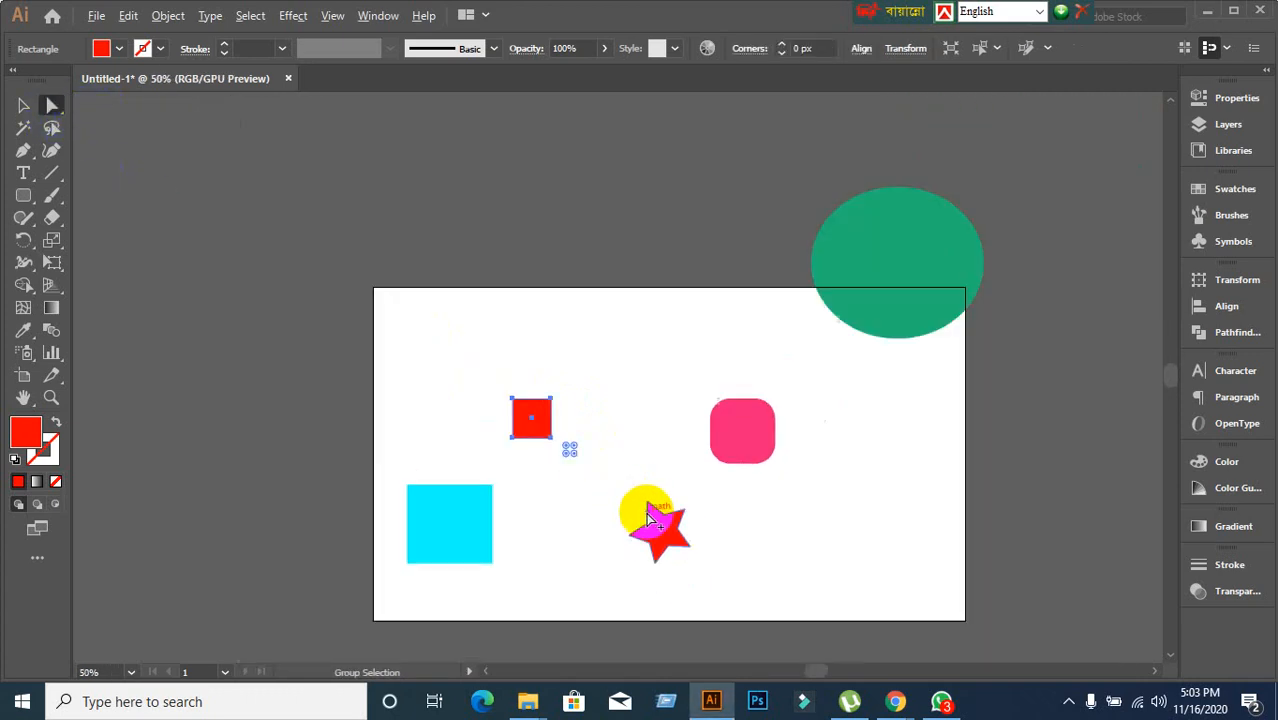
scroll(649, 516, "down", 1)
left_click(793, 371)
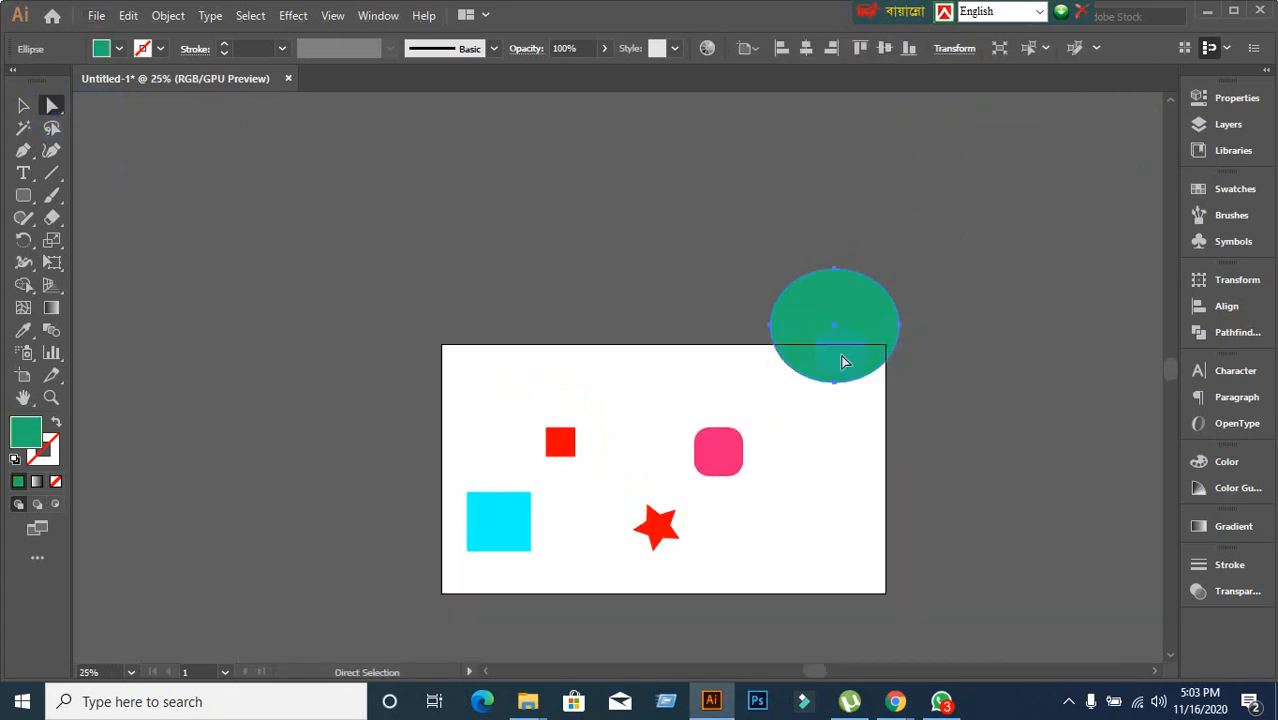
scroll(842, 357, "up", 1)
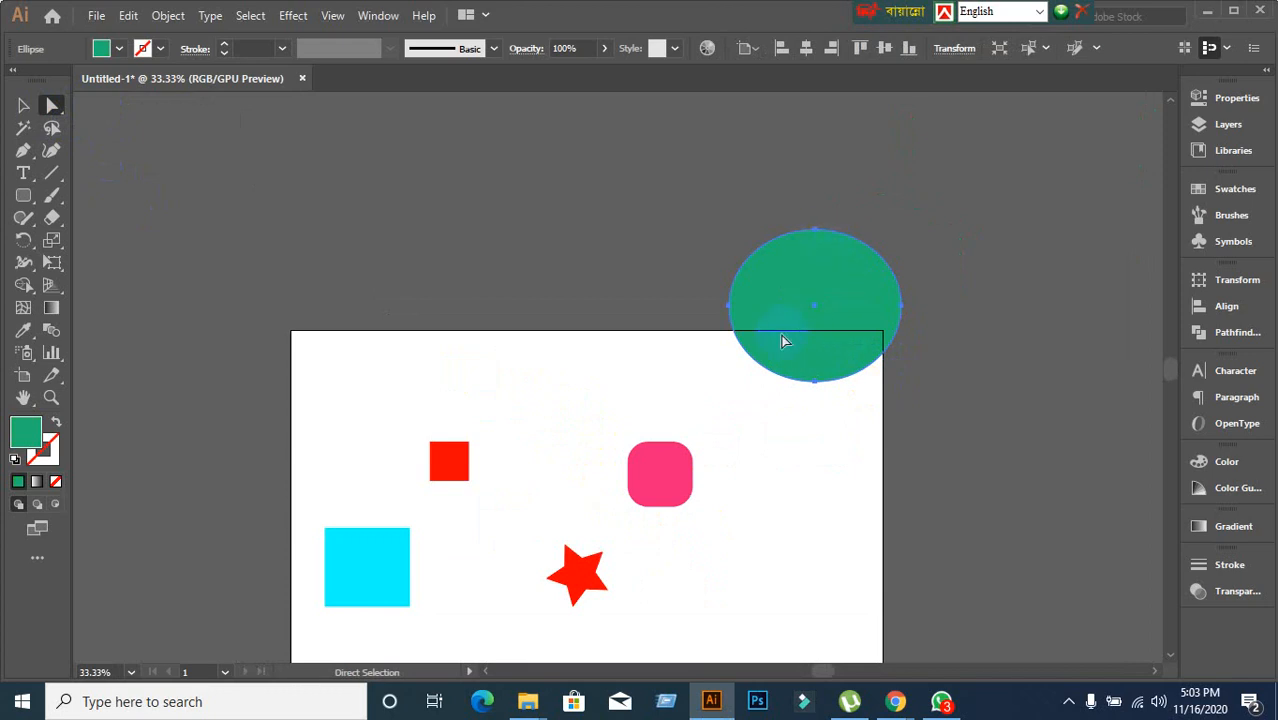
left_click_drag(783, 342, 576, 385)
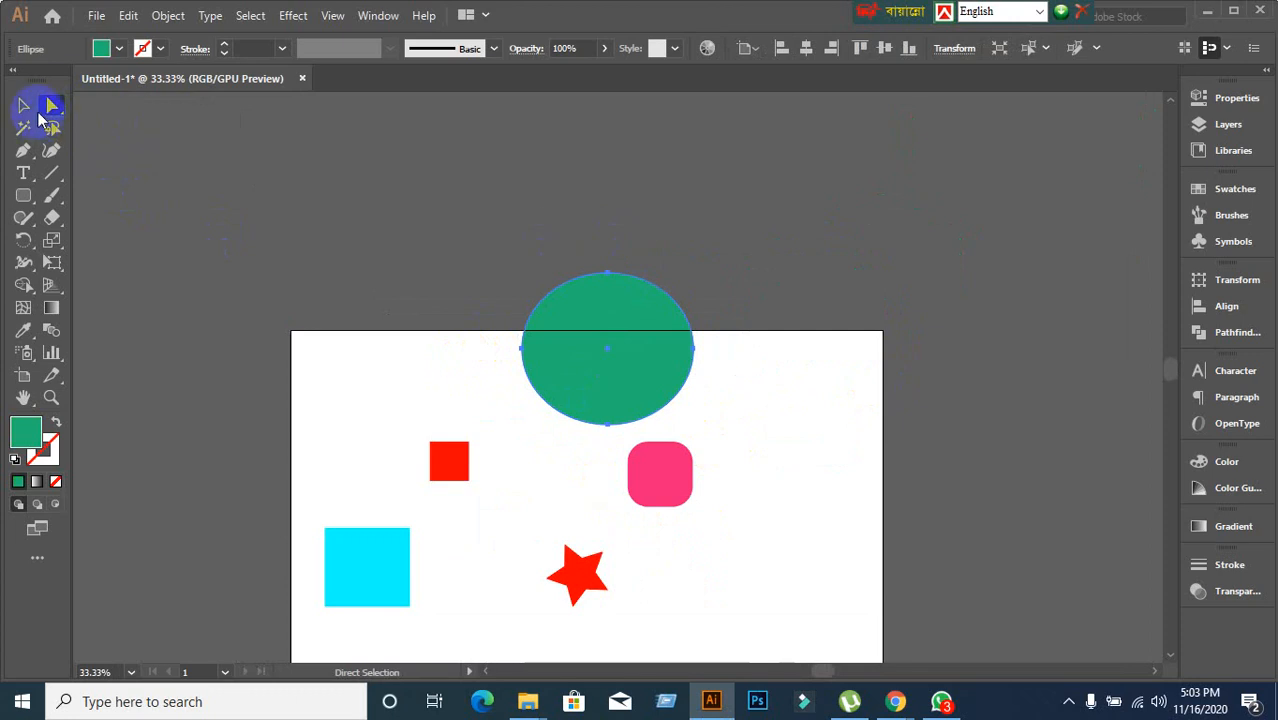
Deselect everything and use Direct Selection to select only the upper-left anchor point of the red square.
left_click(26, 108)
left_click(826, 192)
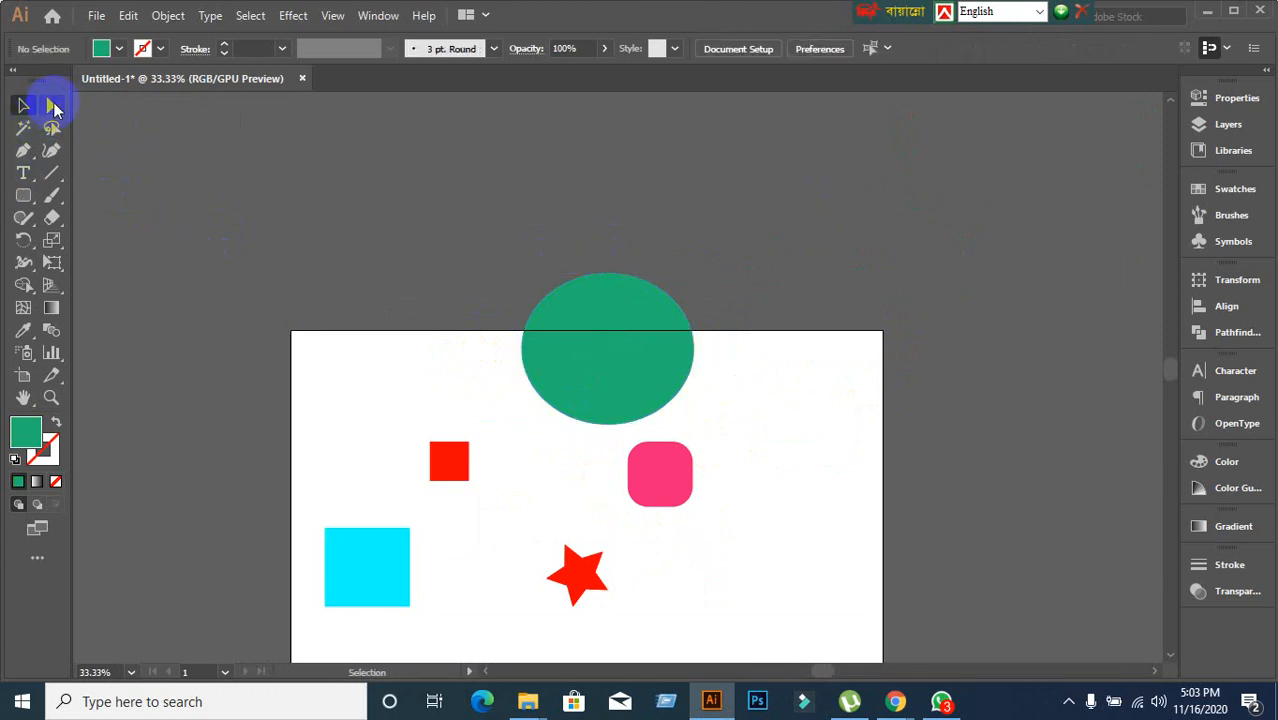
left_click(53, 106)
left_click_drag(386, 416, 443, 458)
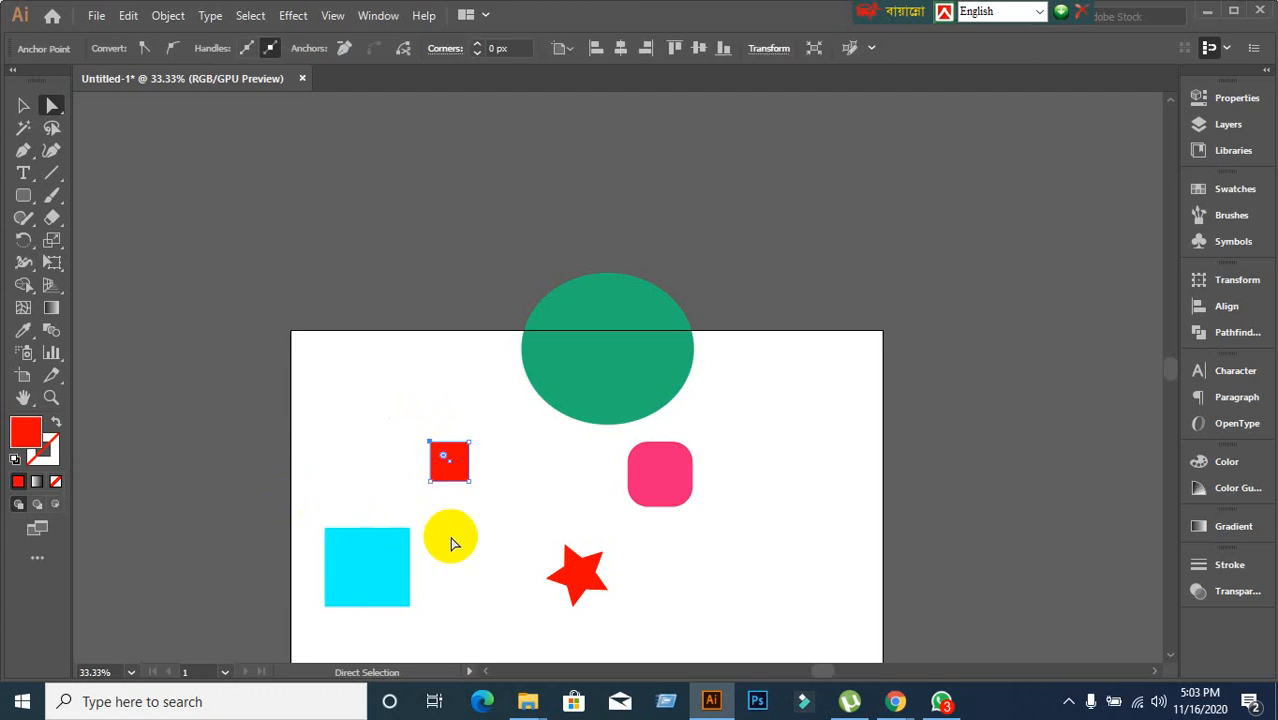
scroll(460, 532, "up", 1)
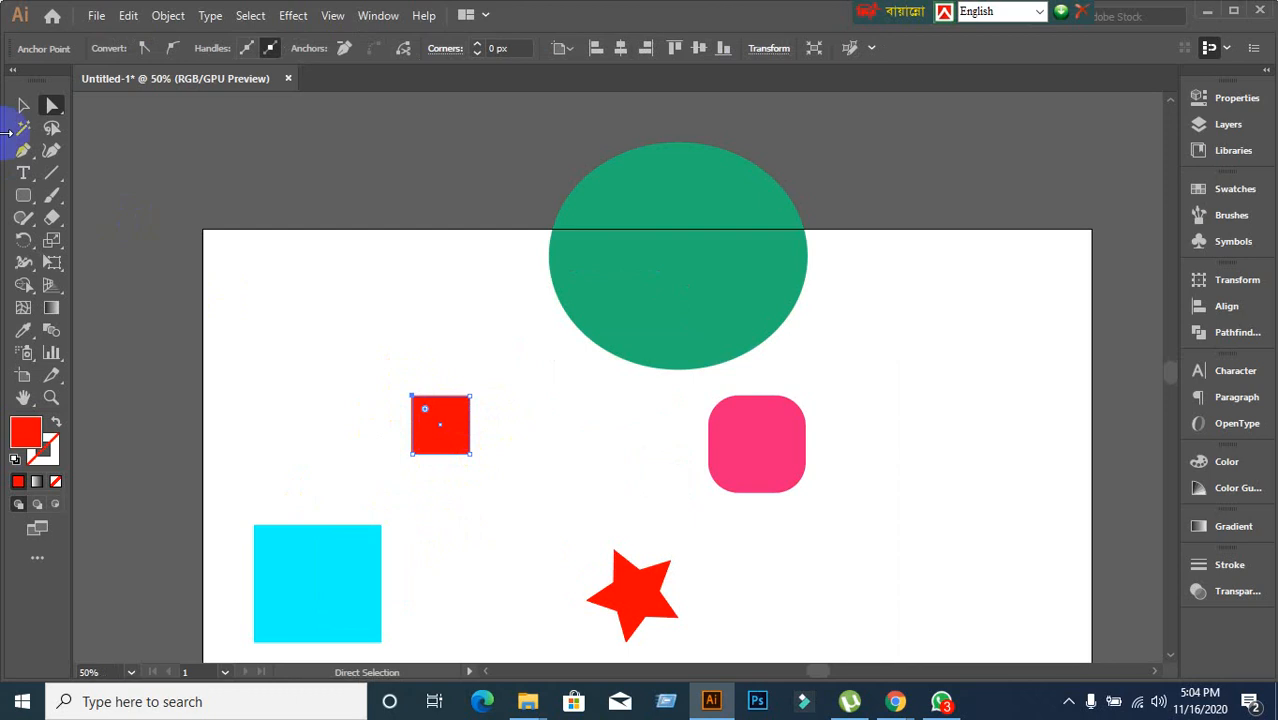
Deselect the anchor, then select the whole red square with Direct Selection and move it up and slightly left.
left_click(25, 106)
left_click(80, 157)
left_click_drag(53, 105, 109, 107)
left_click(452, 449)
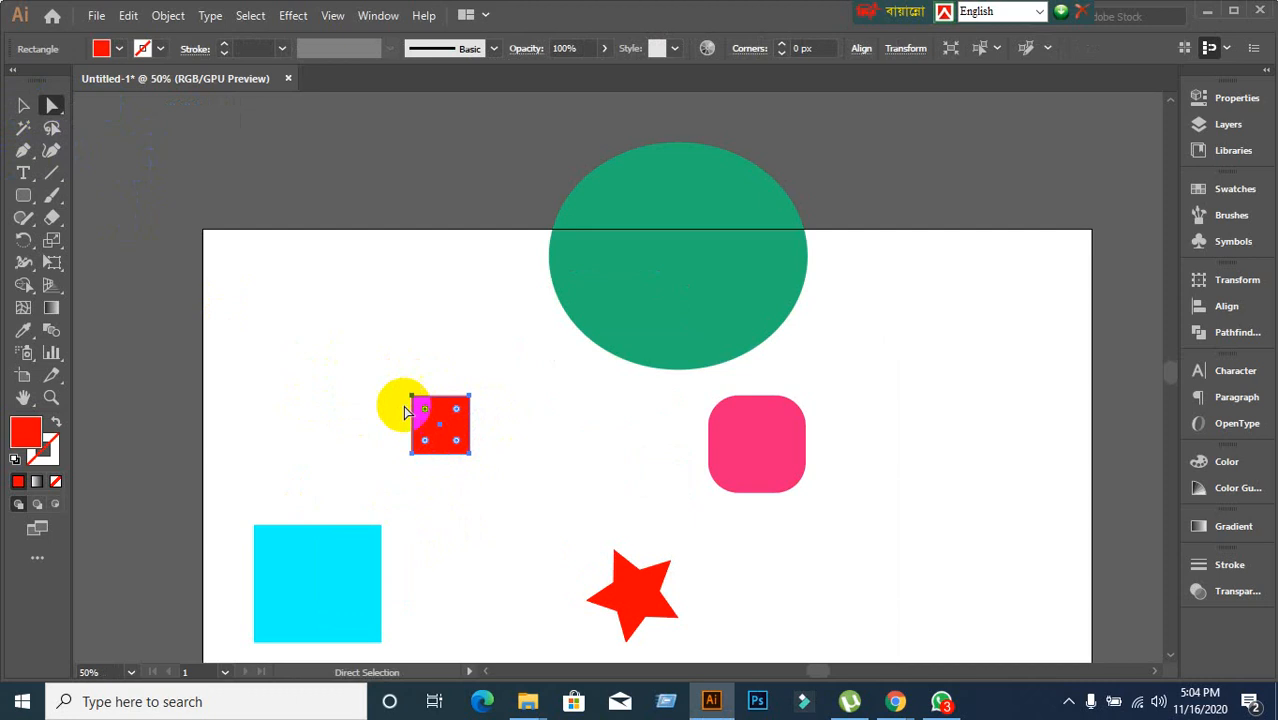
left_click_drag(457, 428, 419, 336)
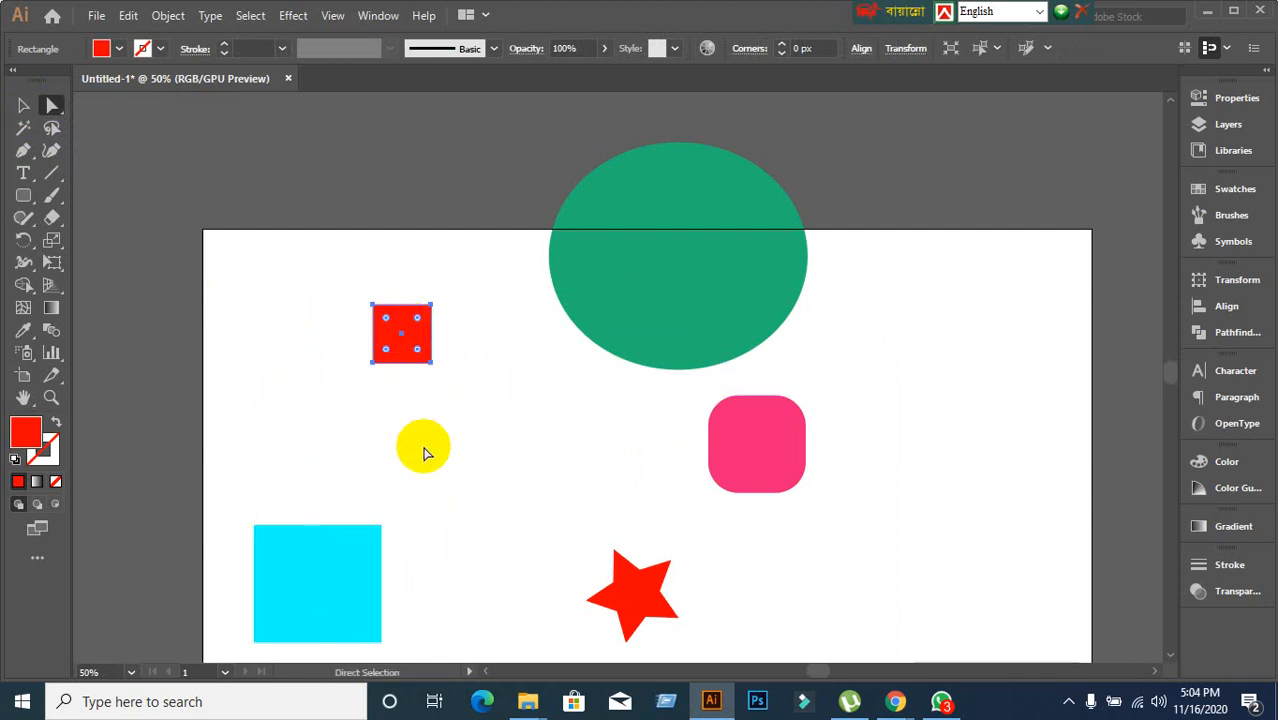
Reshape the cyan rectangle with Direct Selection by pulling its upper-right corner up and right and its lower-right corner to the right.
scroll(424, 453, "down", 5)
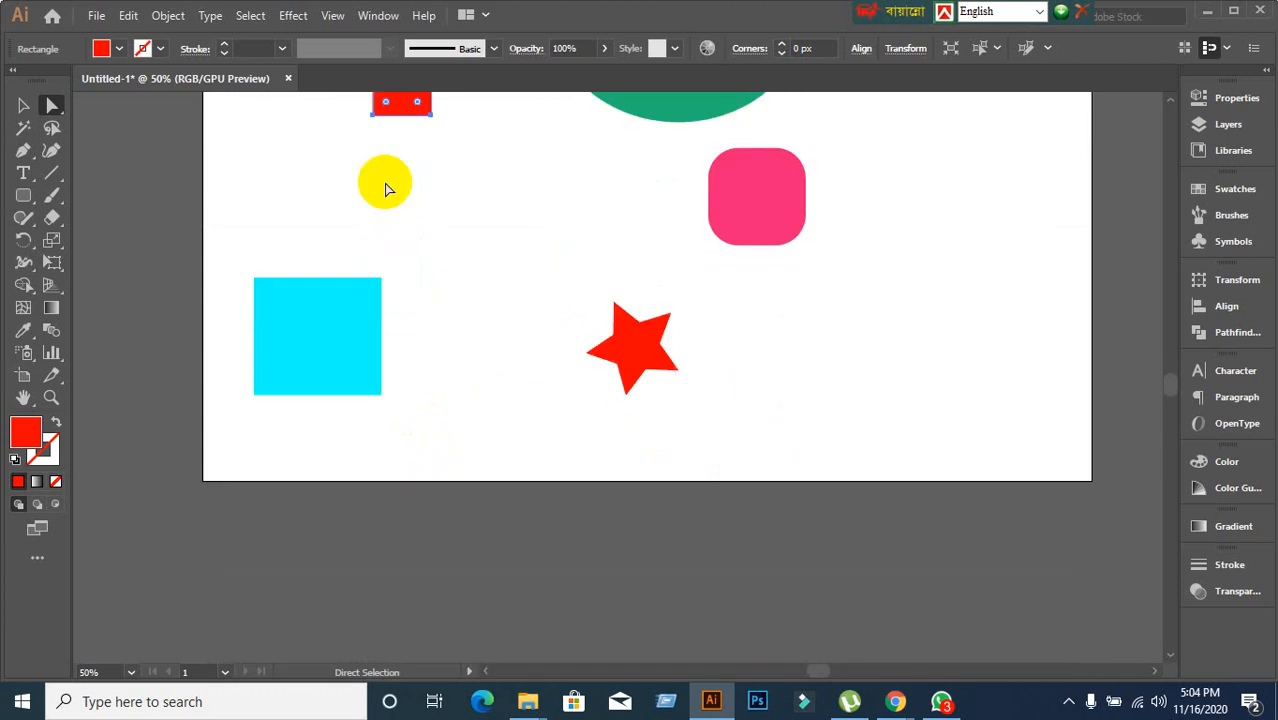
left_click_drag(343, 224, 424, 312)
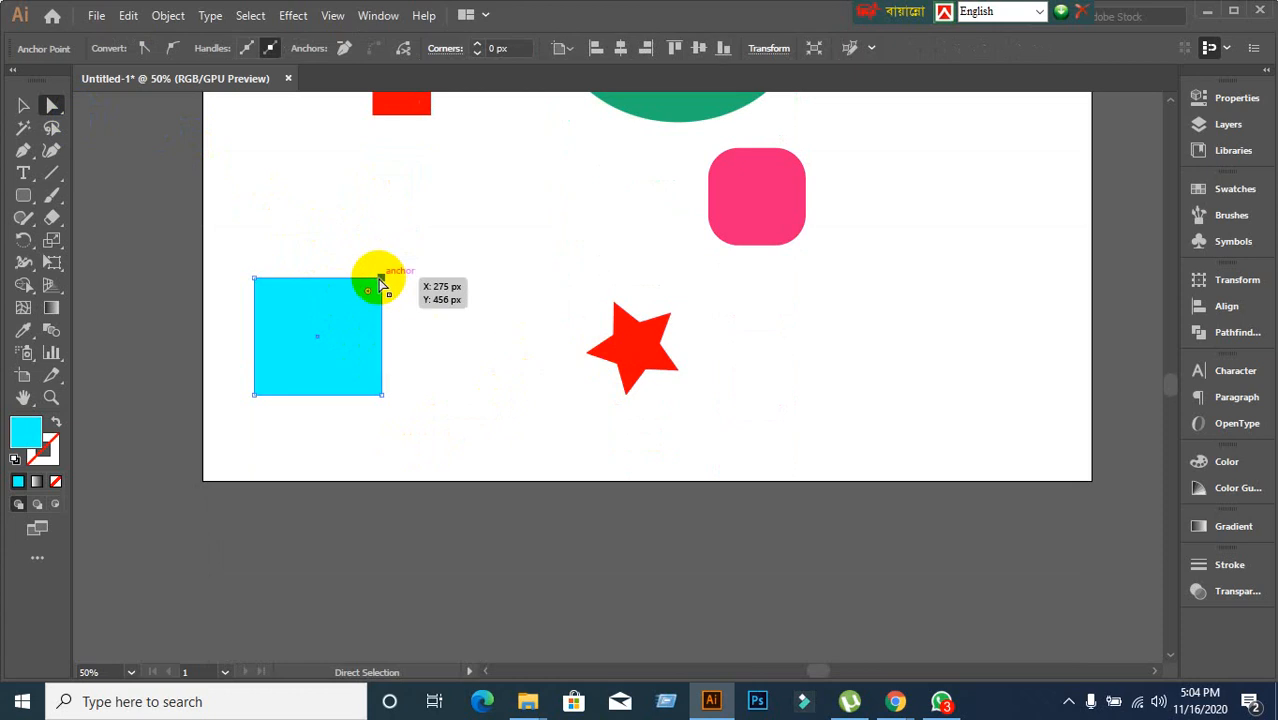
left_click_drag(380, 283, 560, 137)
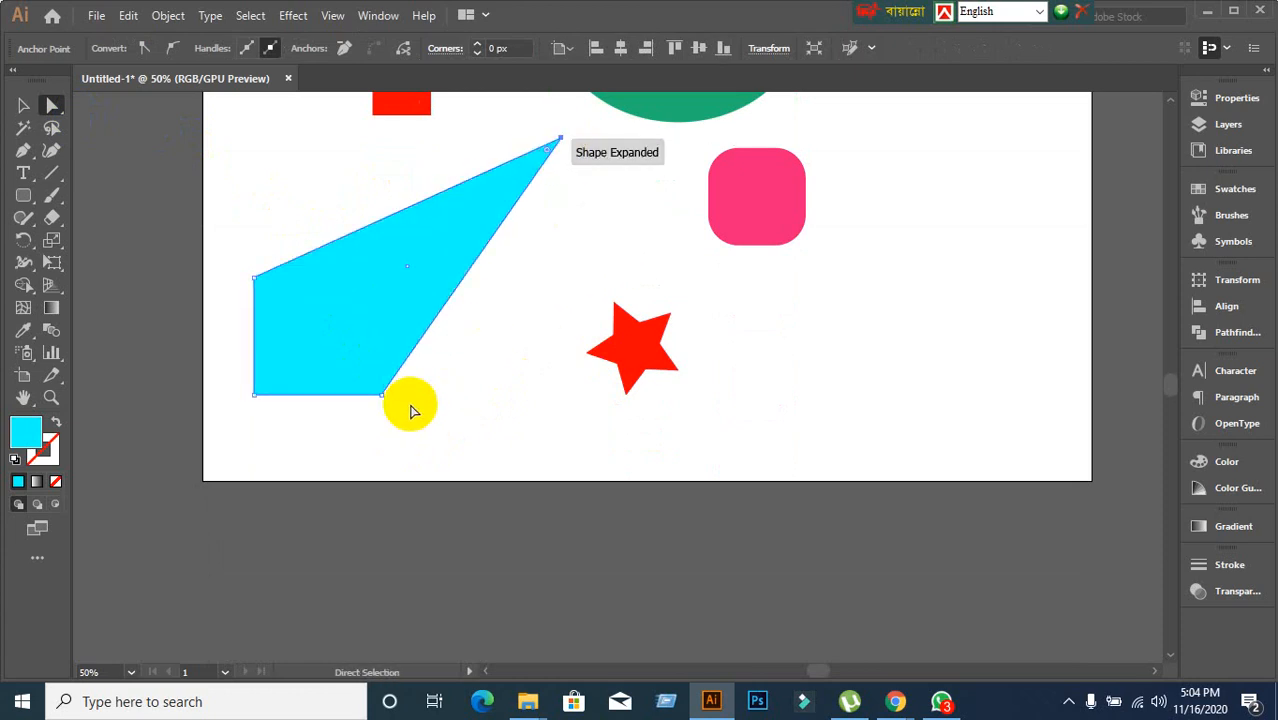
left_click_drag(386, 395, 570, 401)
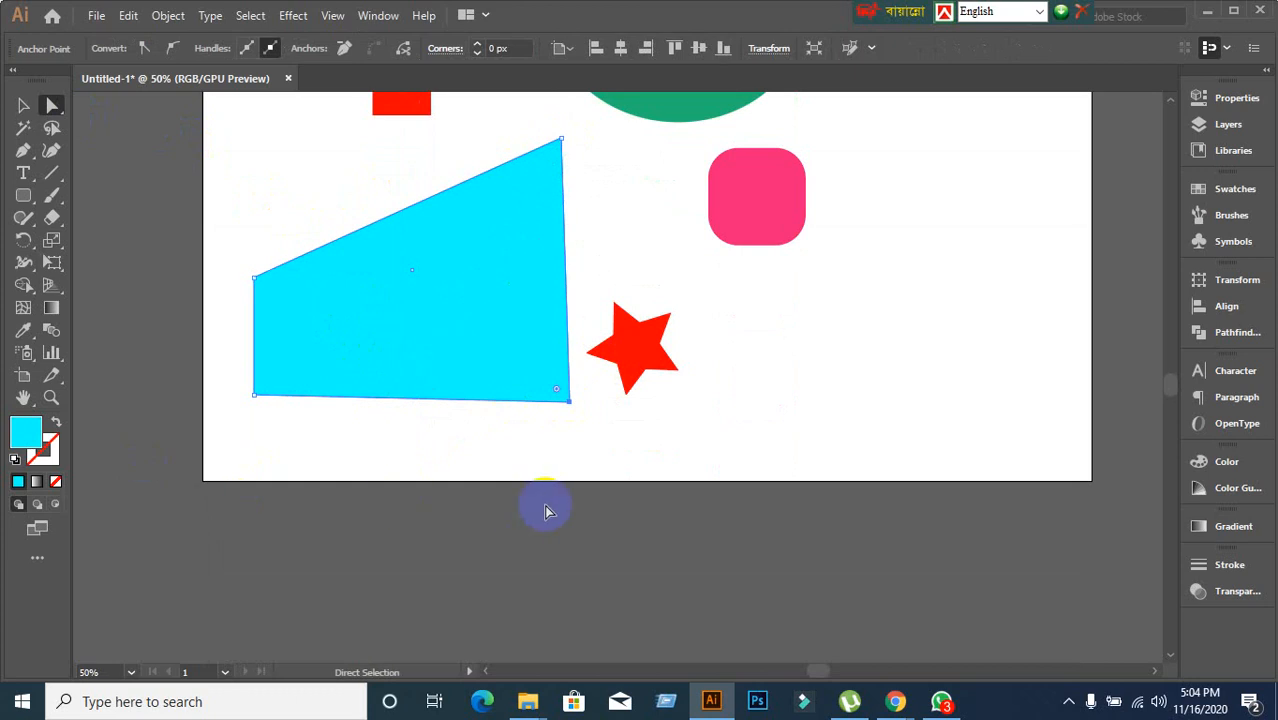
scroll(600, 505, "up", 2)
scroll(700, 470, "up", 3)
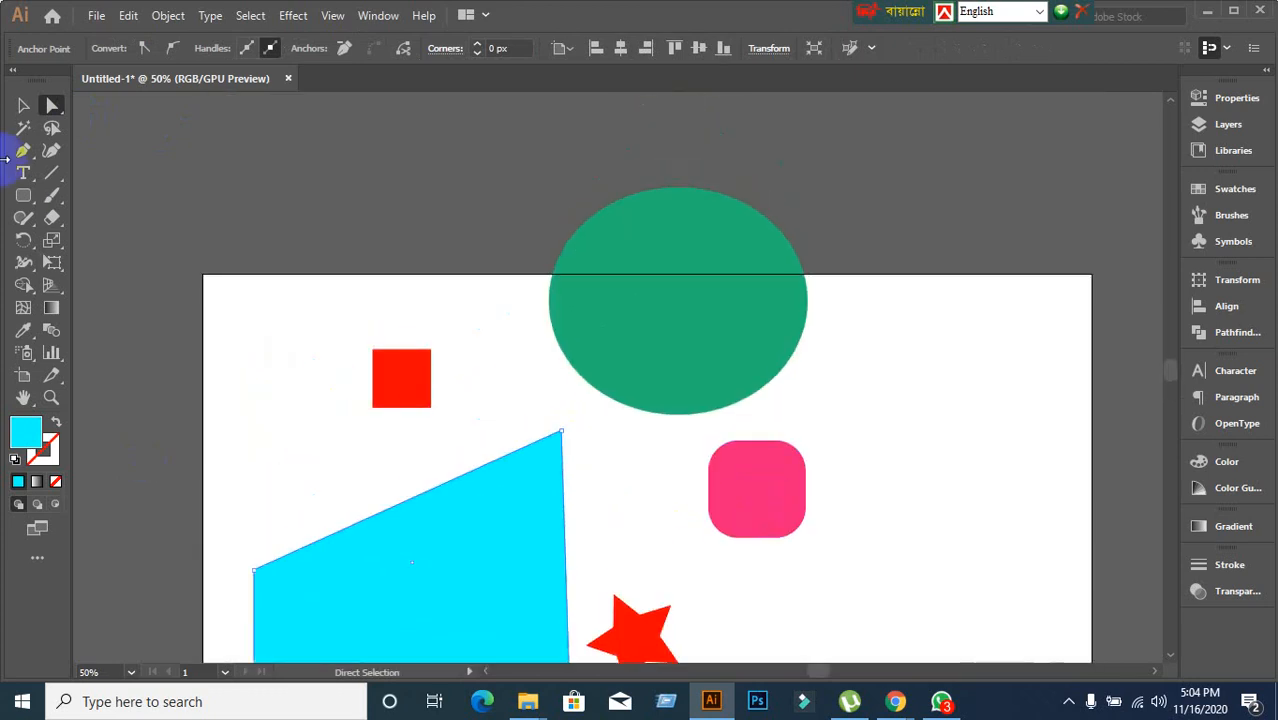
Switch to the Group Selection tool, select the green ellipse alone, and deselect it.
left_click(24, 106)
left_click_drag(52, 105, 110, 133)
scroll(430, 275, "down", 1)
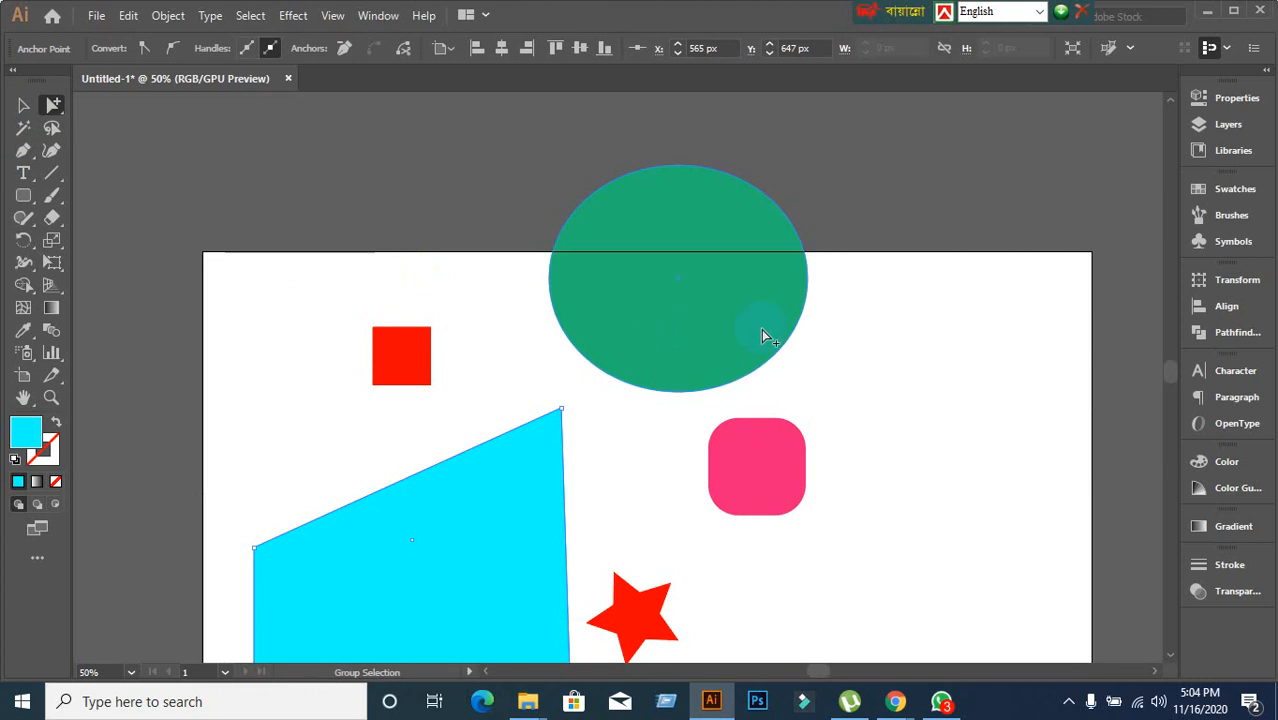
left_click(697, 330)
left_click(534, 180)
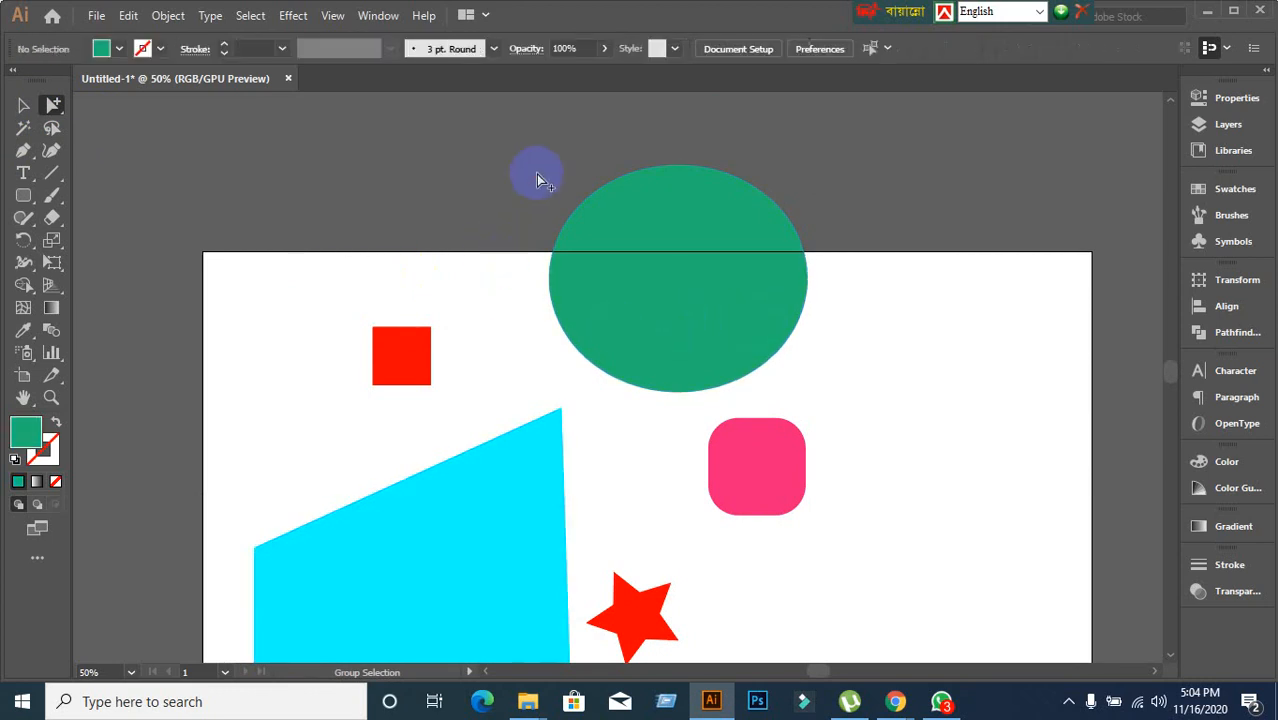
Extend the Group Selection from the green ellipse to its whole group, shift the group slightly up and left, and deselect.
left_click(705, 290)
scroll(655, 337, "down", 3)
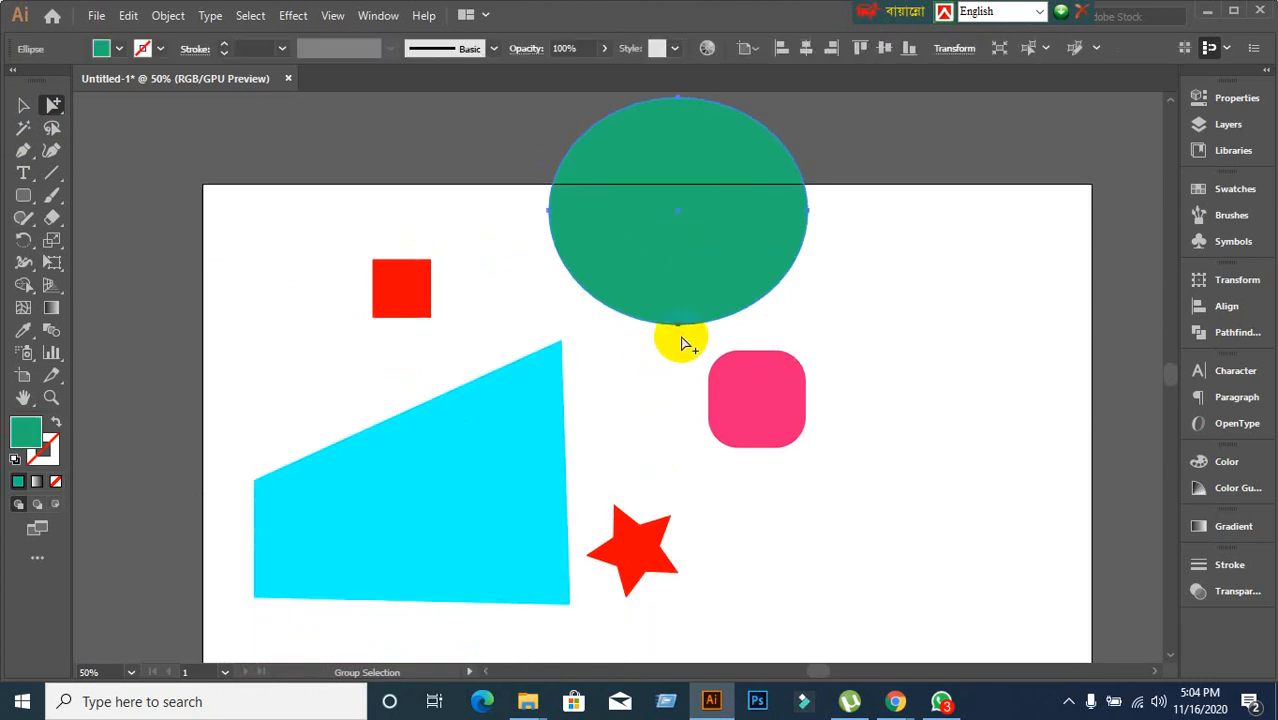
left_click(676, 332)
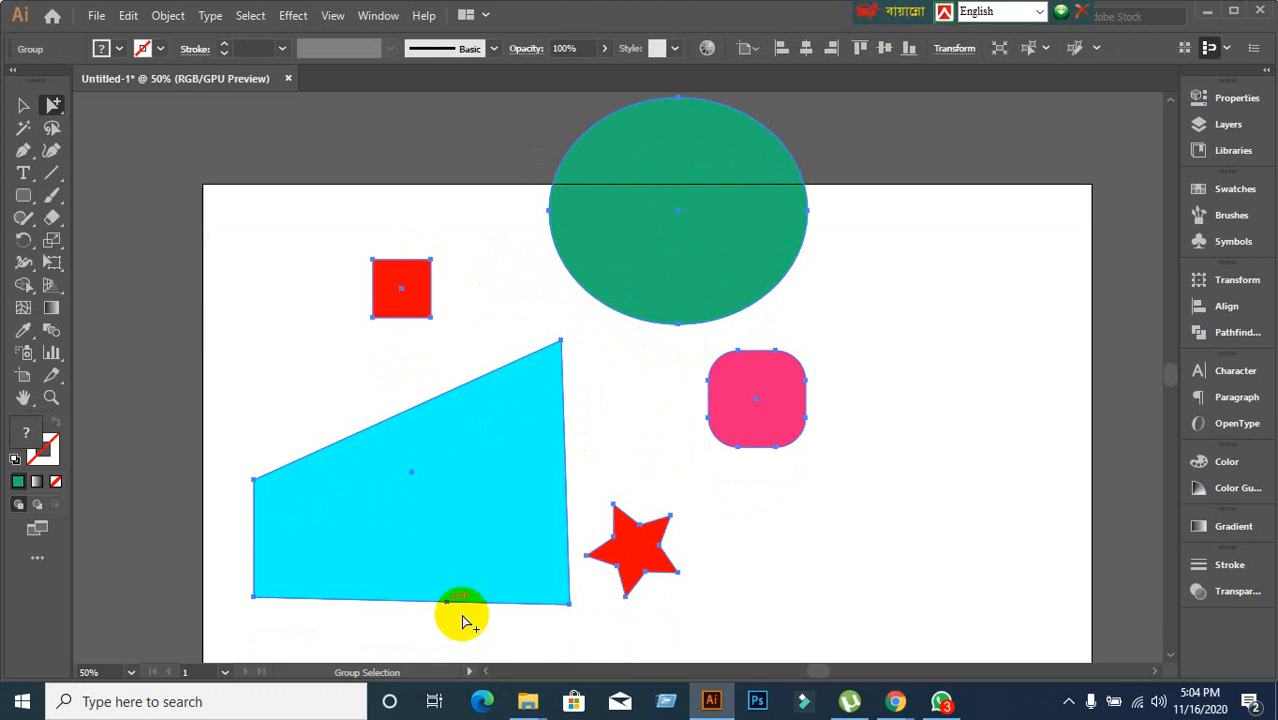
left_click_drag(474, 506, 444, 495)
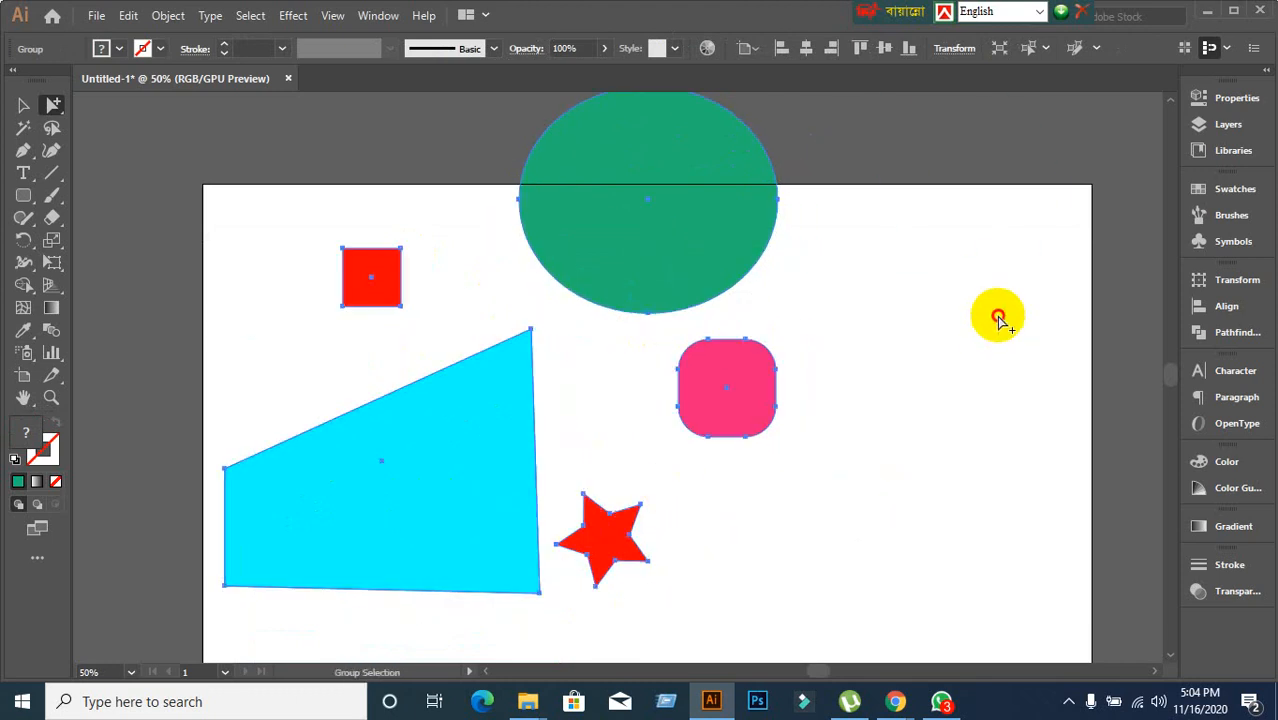
left_click(993, 314)
Select only the green ellipse with Group Selection, move it with the Selection tool to the artboard's upper-right corner area, and deselect.
left_click(663, 259)
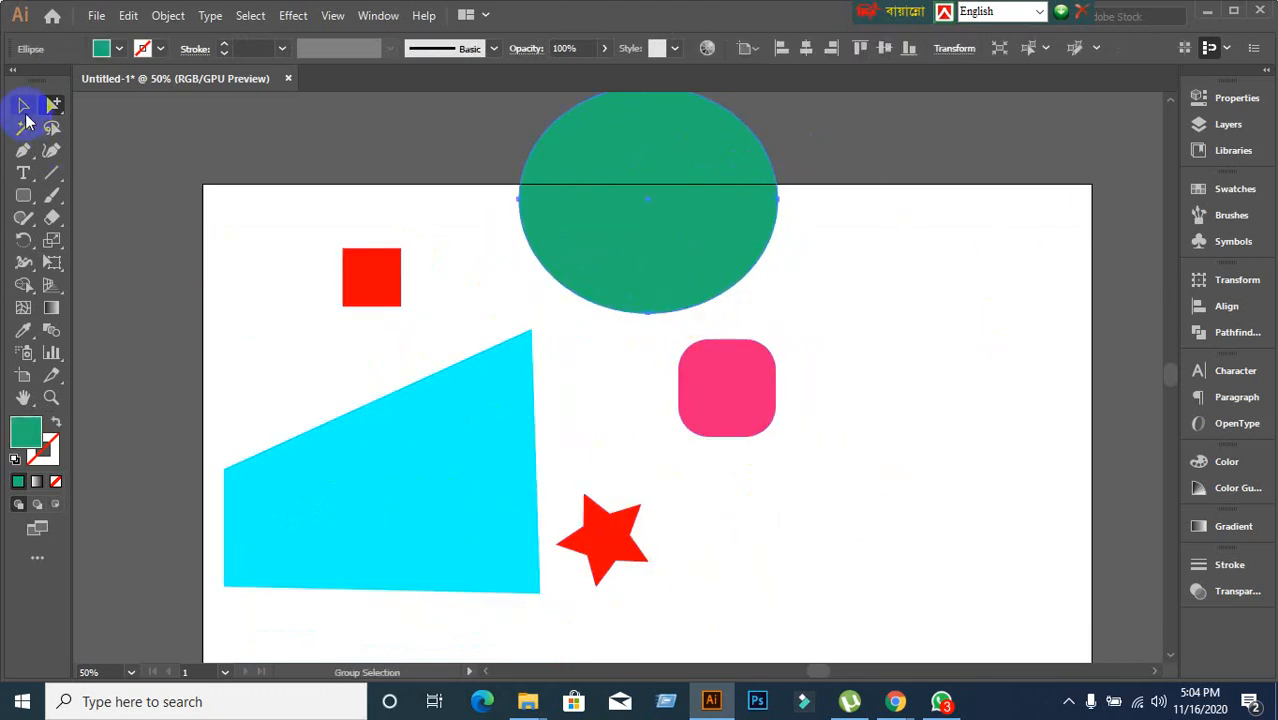
left_click(23, 106)
scroll(606, 350, "up", 4)
left_click_drag(606, 350, 881, 333)
left_click(300, 255)
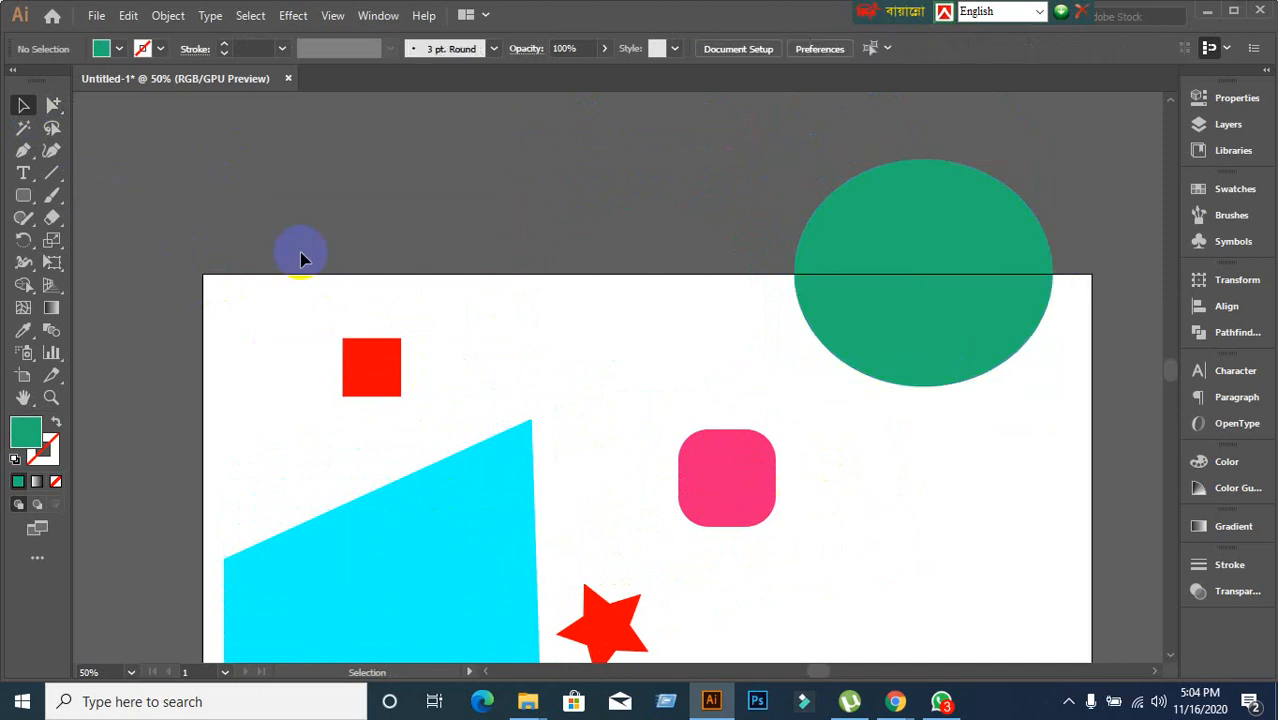
Select the whole group of shapes with the Selection tool and delete it, leaving the artboard empty.
left_click(858, 305)
scroll(856, 298, "down", 2)
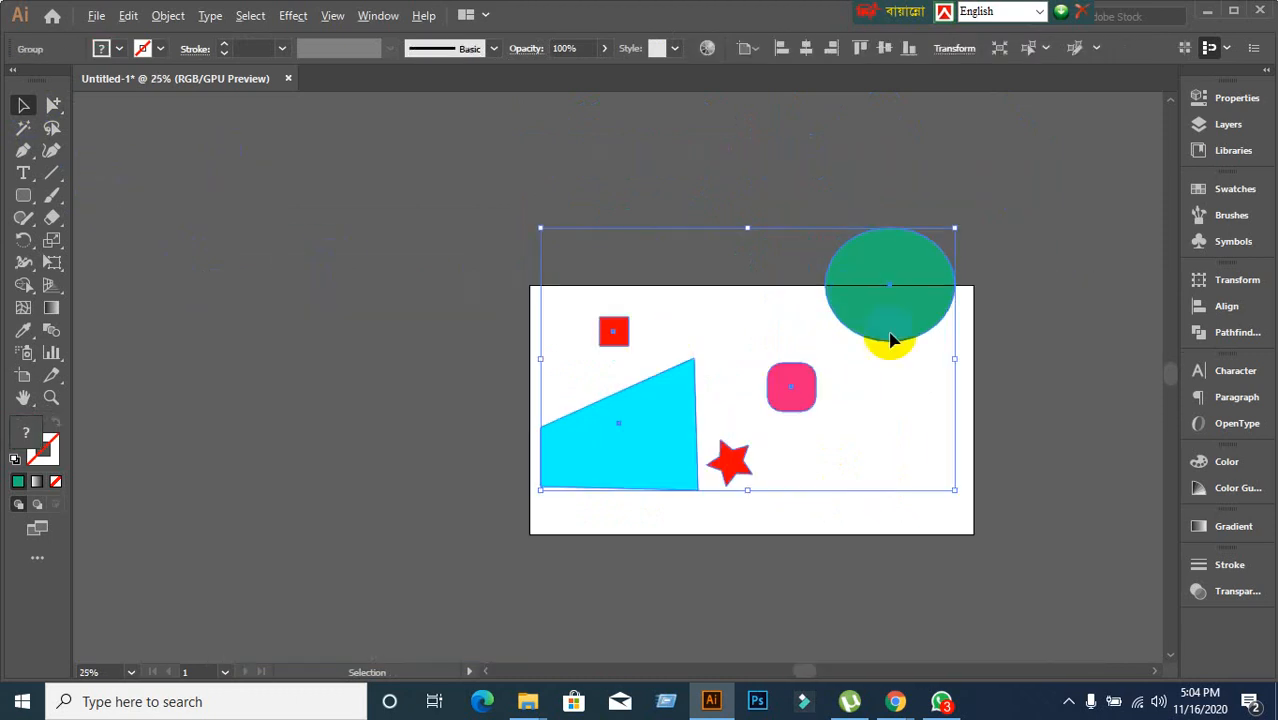
left_click_drag(950, 417, 861, 298)
left_click(678, 491)
left_click_drag(530, 360, 605, 378)
key("Delete")
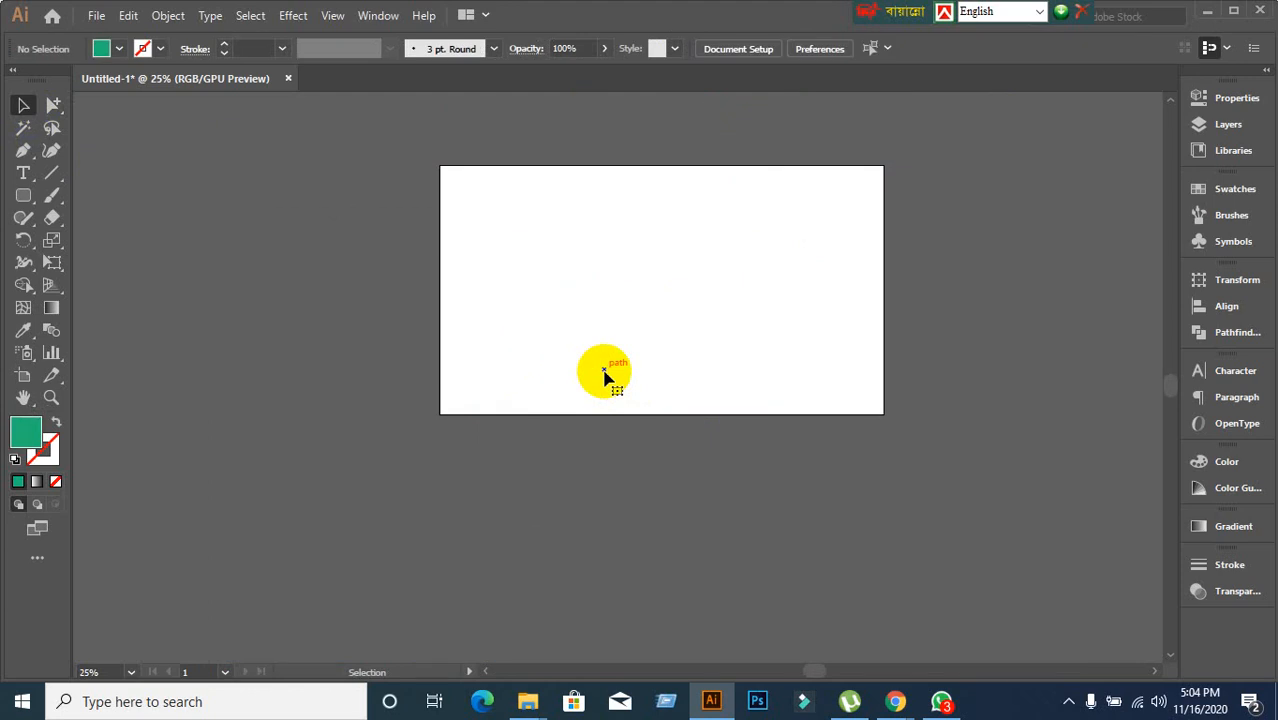
left_click_drag(59, 109, 706, 271)
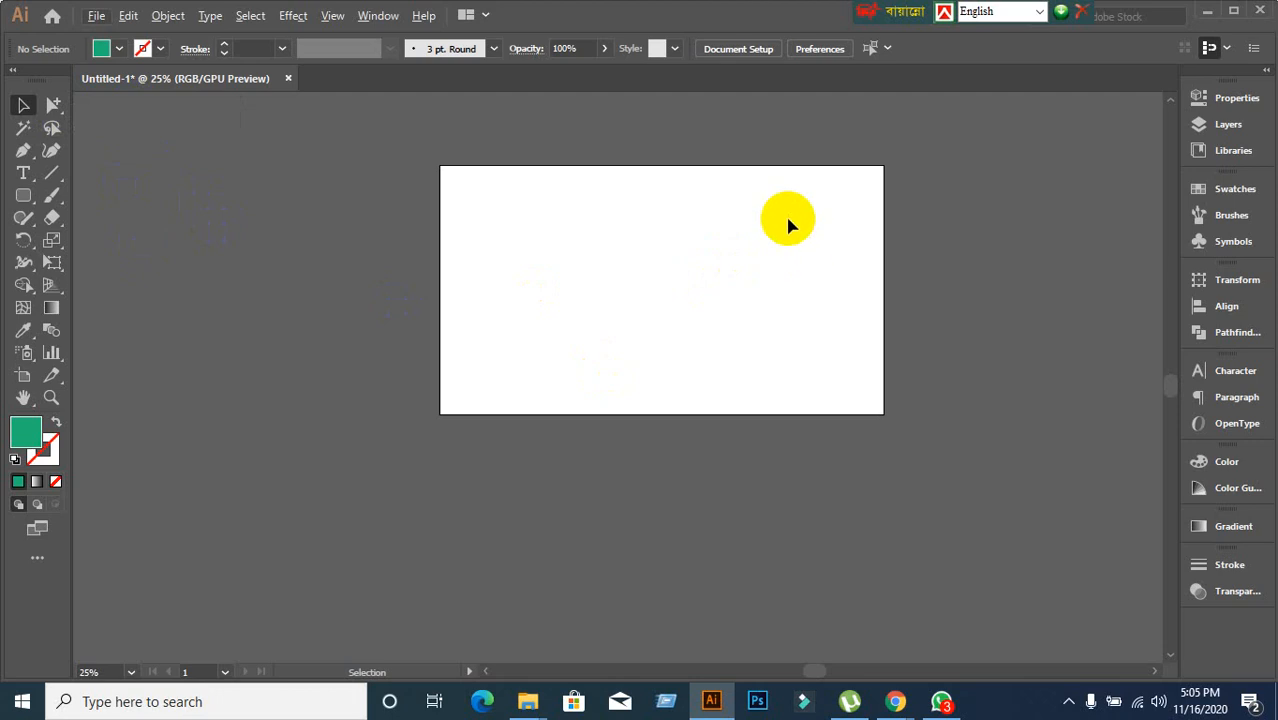
scroll(785, 213, "up", 2)
left_click_drag(569, 338, 714, 375)
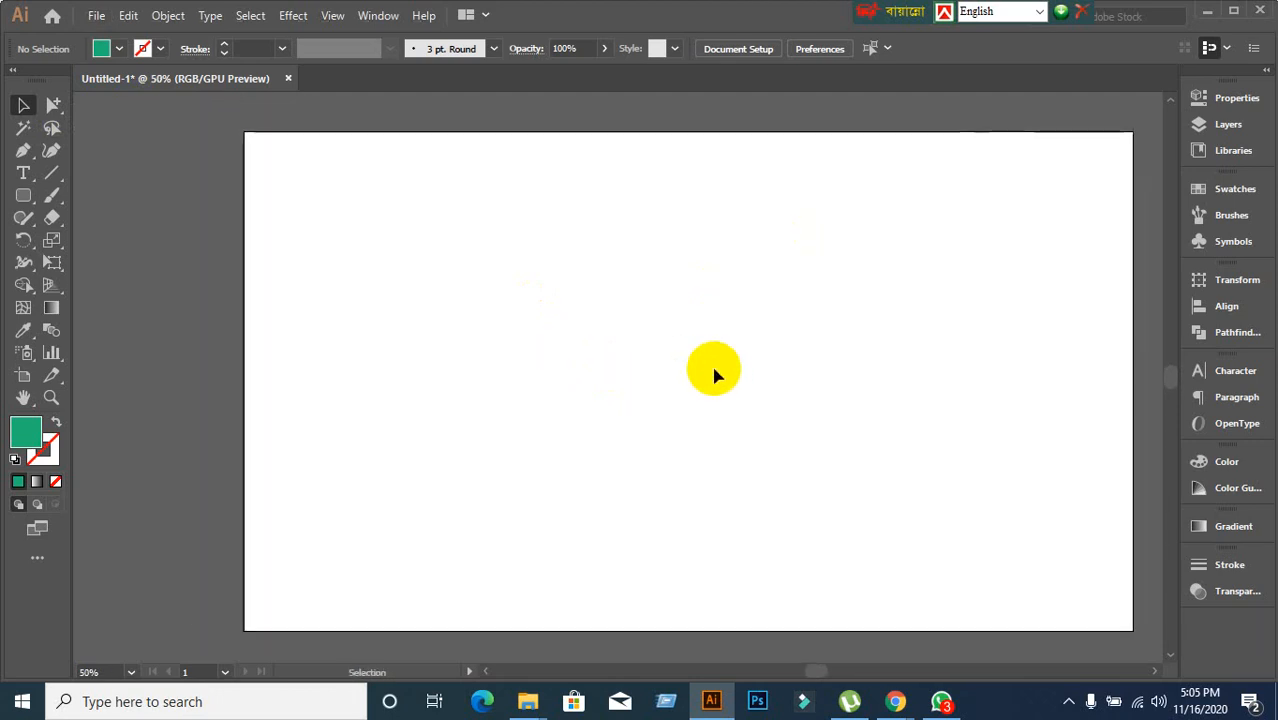
scroll(549, 340, "down", 1)
scroll(736, 401, "up", 1)
scroll(736, 401, "down", 1)
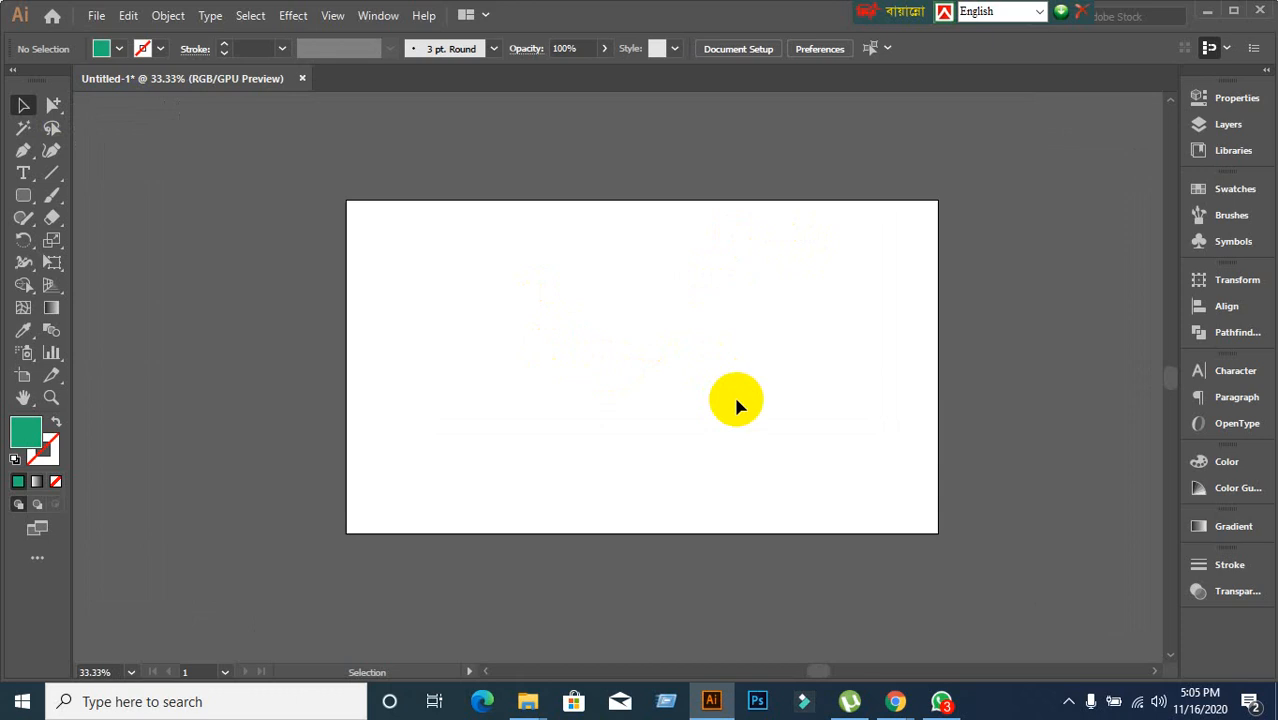
scroll(776, 343, "up", 1)
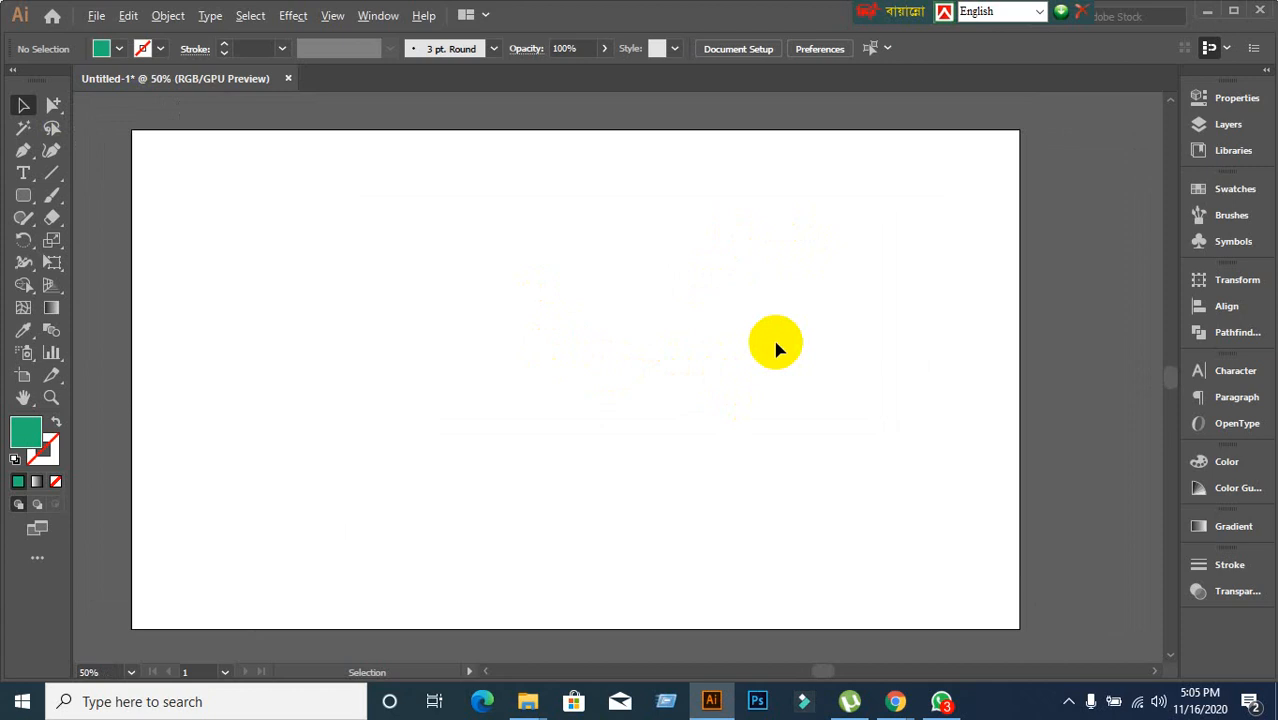
Draw a tall green rectangle left of the artboard's centre with the Rectangle tool.
left_click_drag(25, 200, 105, 204)
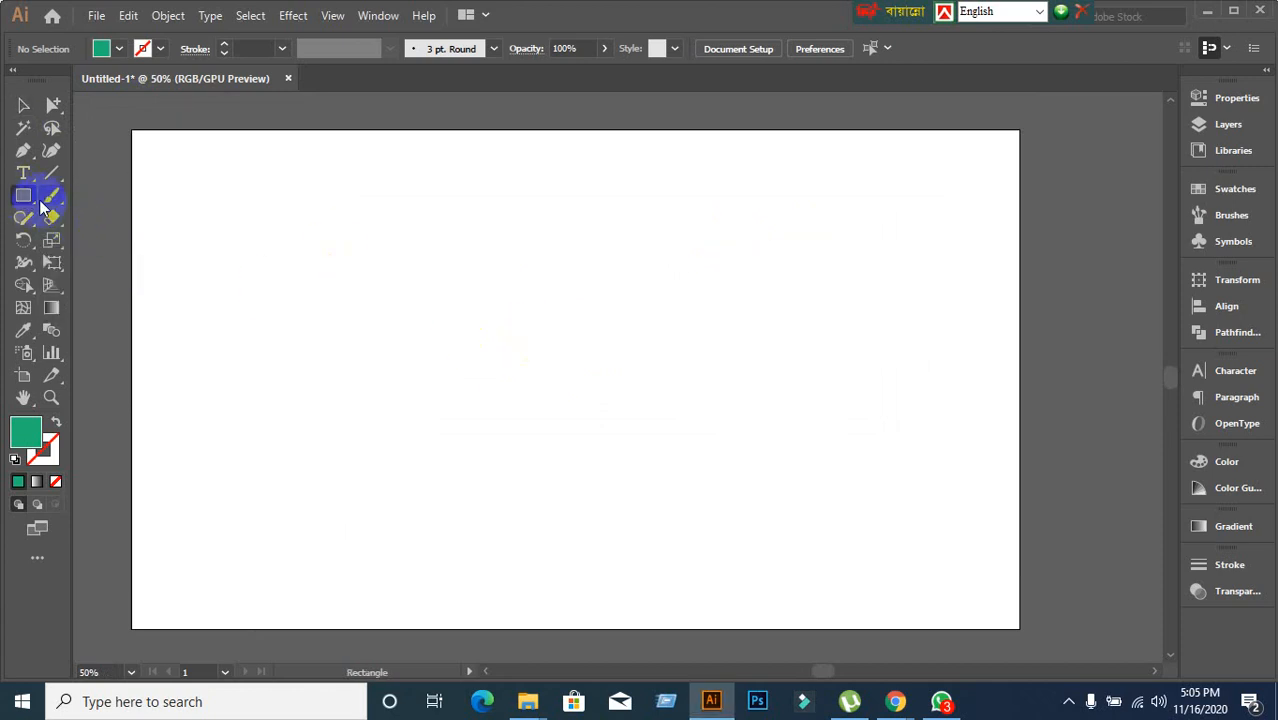
left_click_drag(24, 195, 88, 196)
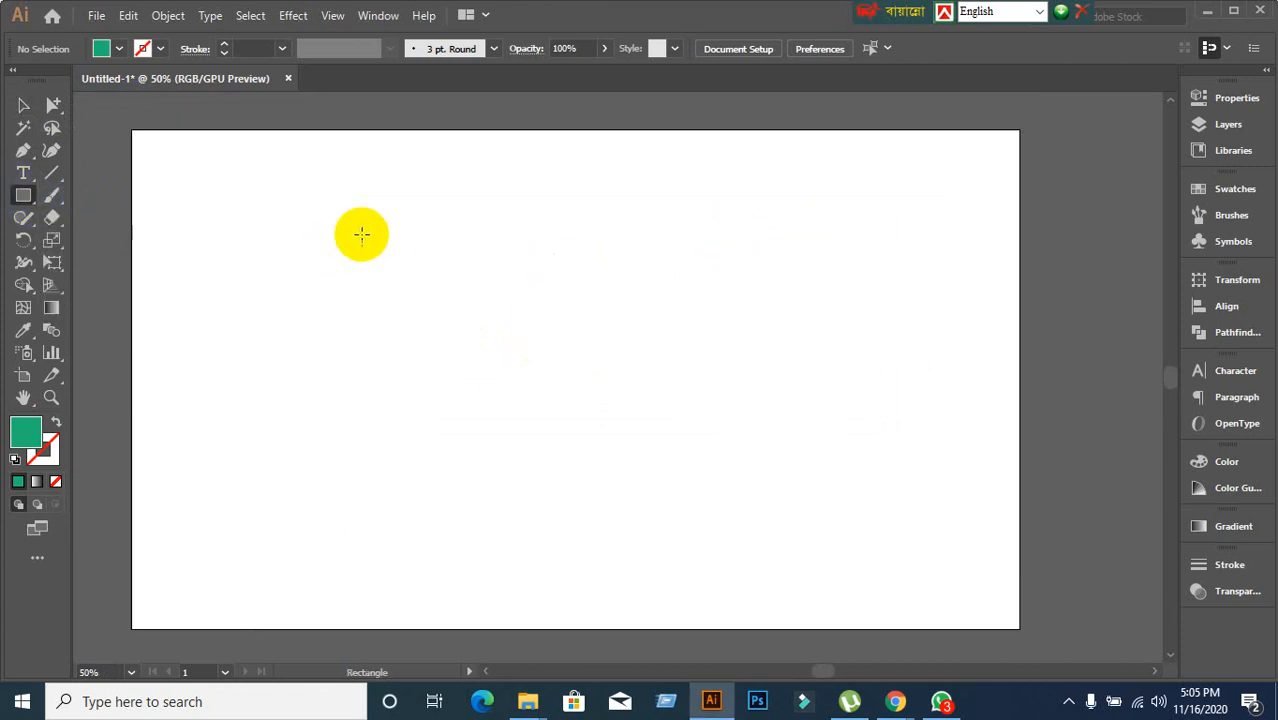
mouse_move(391, 231)
left_mouse_down()
mouse_move(553, 476)
mouse_move(585, 483)
left_mouse_up()
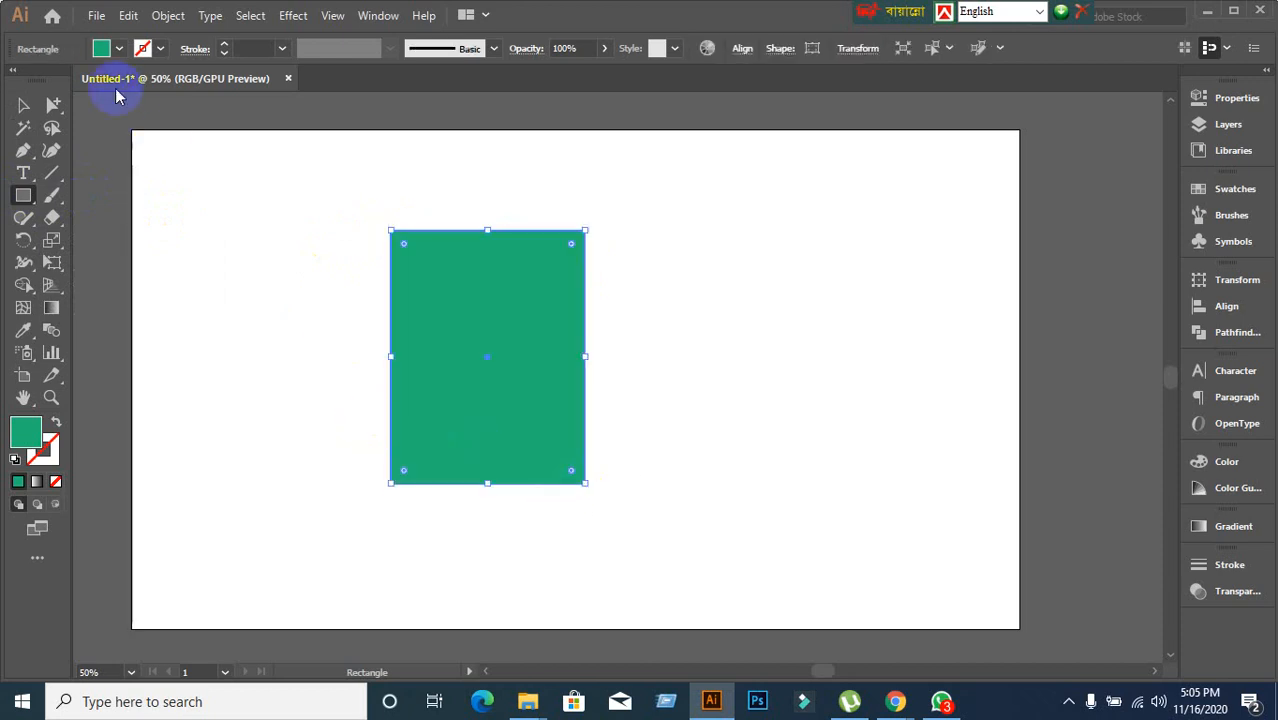
Switch to the Selection tool, deselect and reselect the green rectangle, and look over the commands available for it.
left_click(23, 104)
right_click(480, 318)
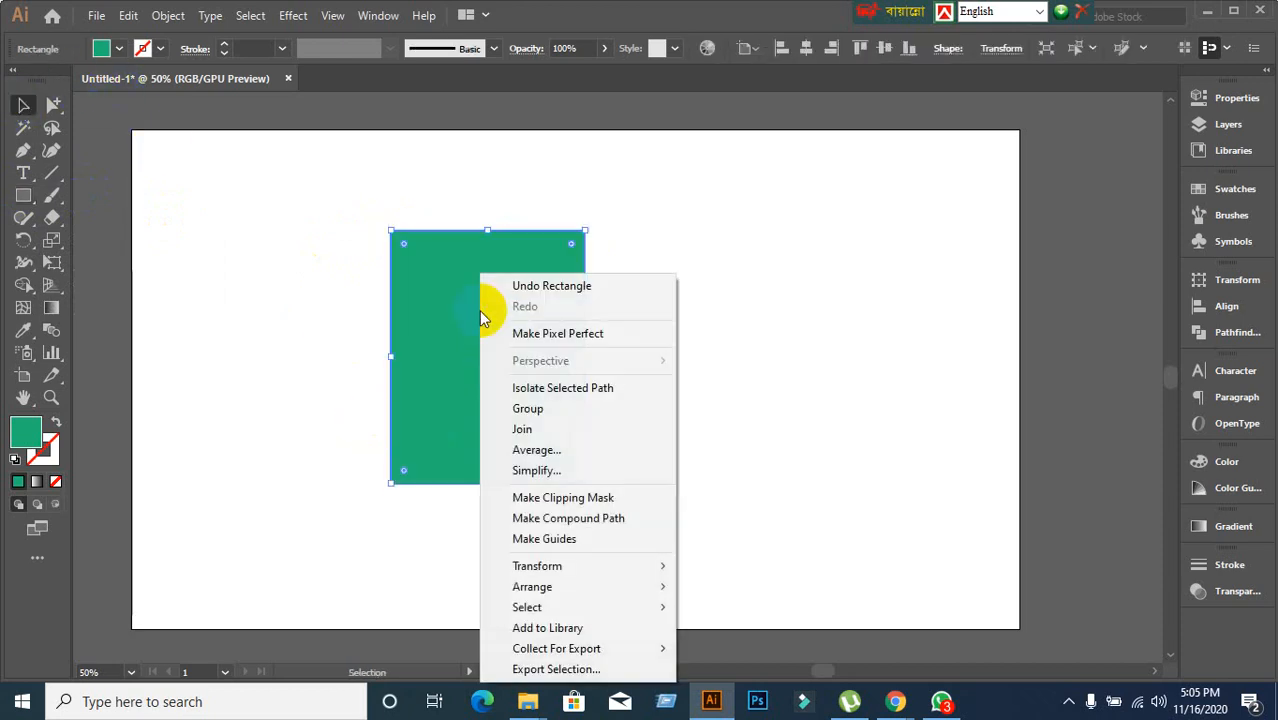
left_click(214, 300)
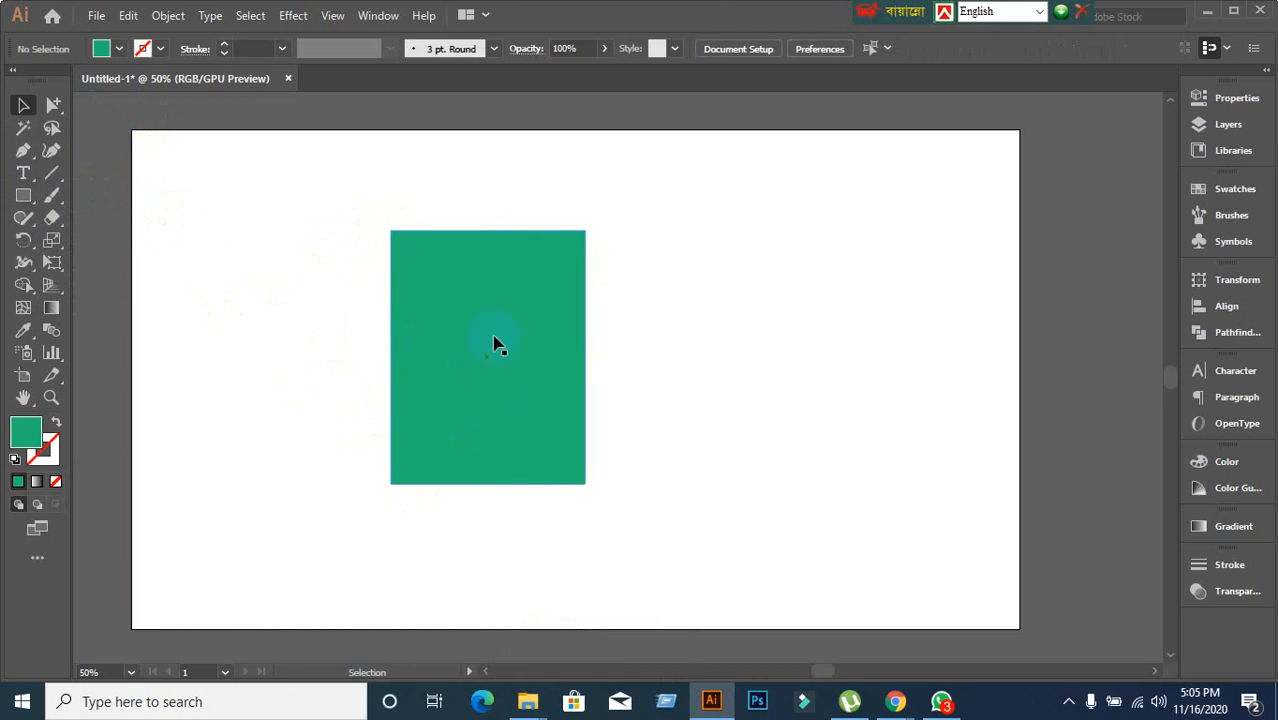
left_click(497, 345)
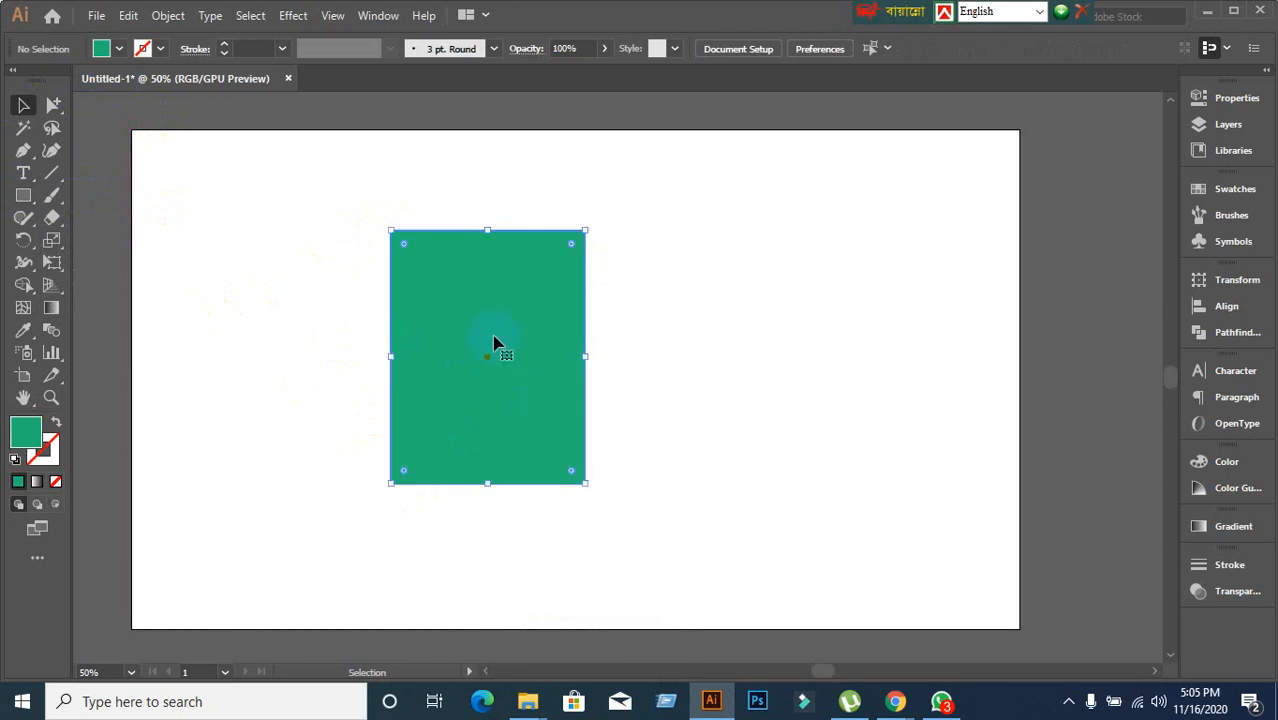
right_click(476, 319)
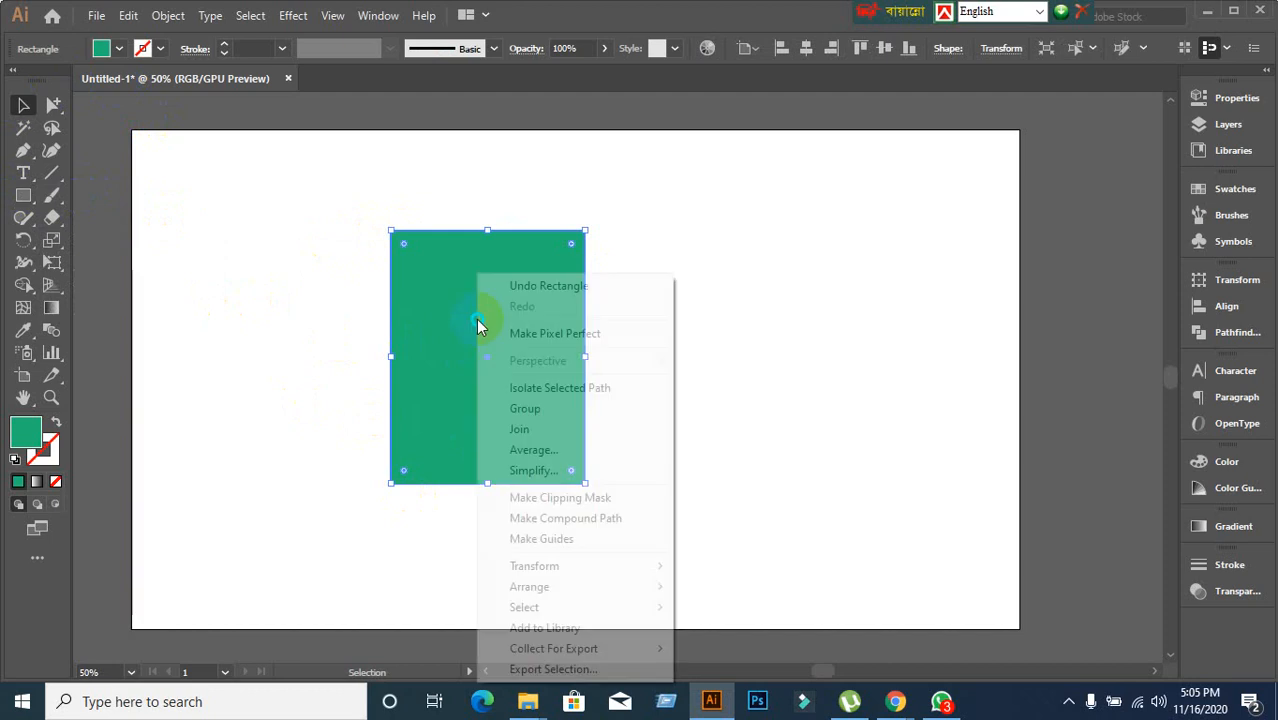
Switch to the Google Meet call in Chrome to check the class participants, and return to Illustrator.
left_click(895, 701)
left_click(793, 608)
left_click(834, 179)
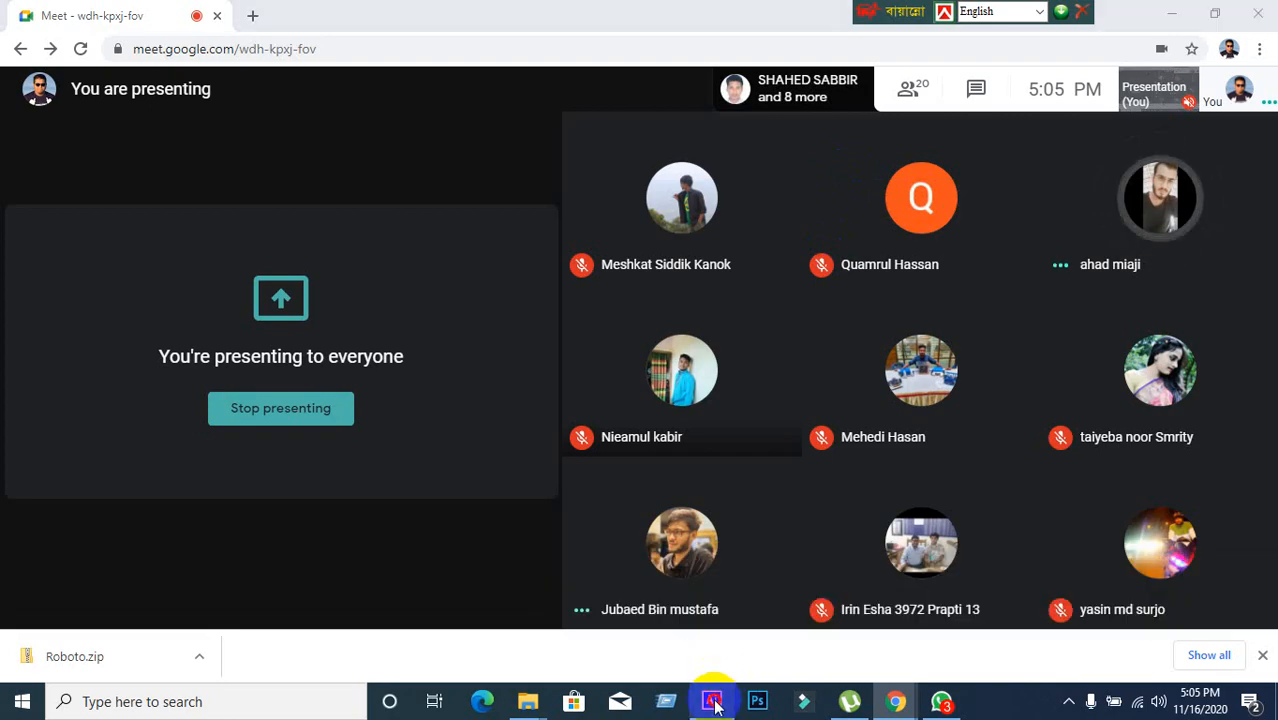
left_click(711, 701)
left_click(659, 582)
left_click(538, 438)
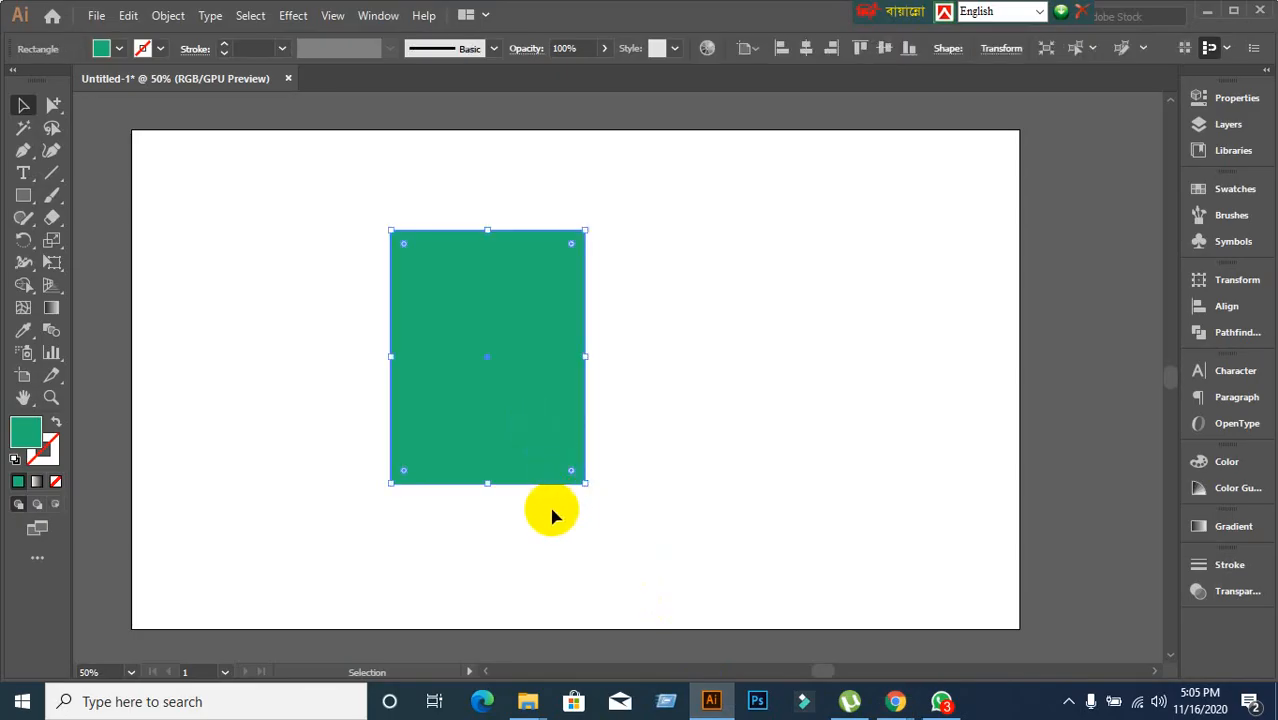
Average the green rectangle's anchor points along the Horizontal axis, deselect it, and inspect the flattened shape.
left_click(487, 302)
right_click(486, 292)
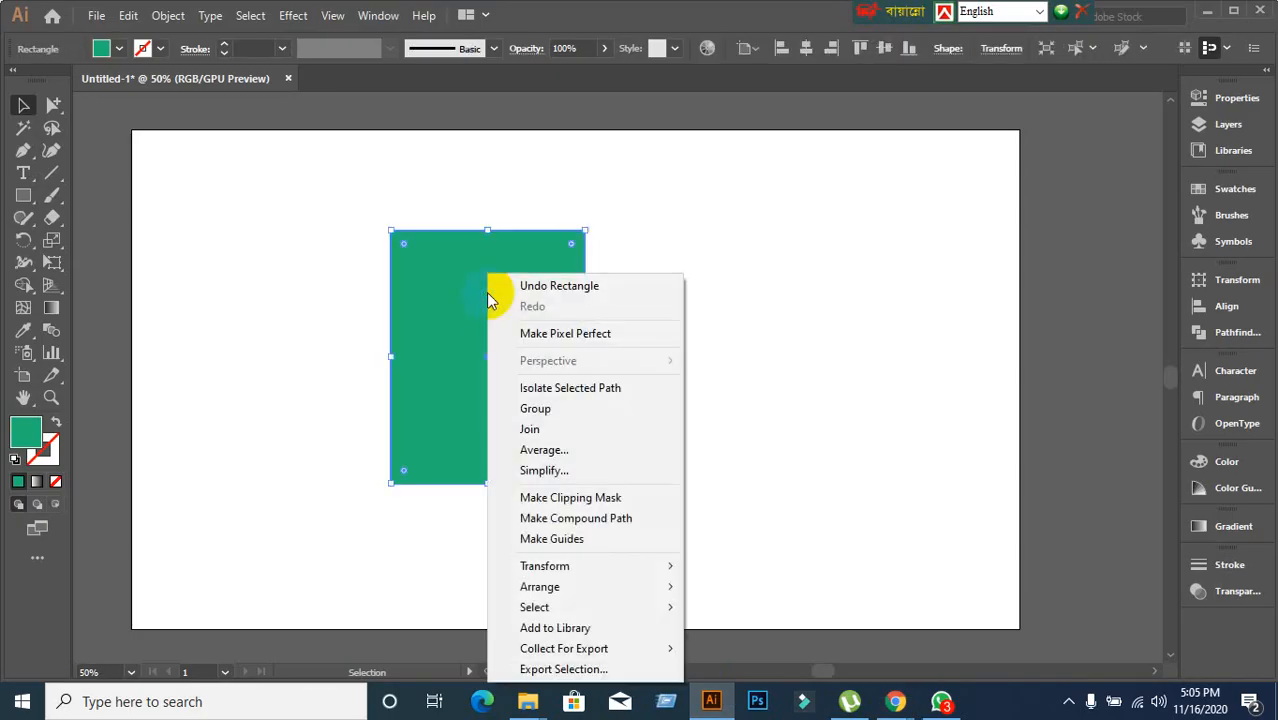
left_click(541, 450)
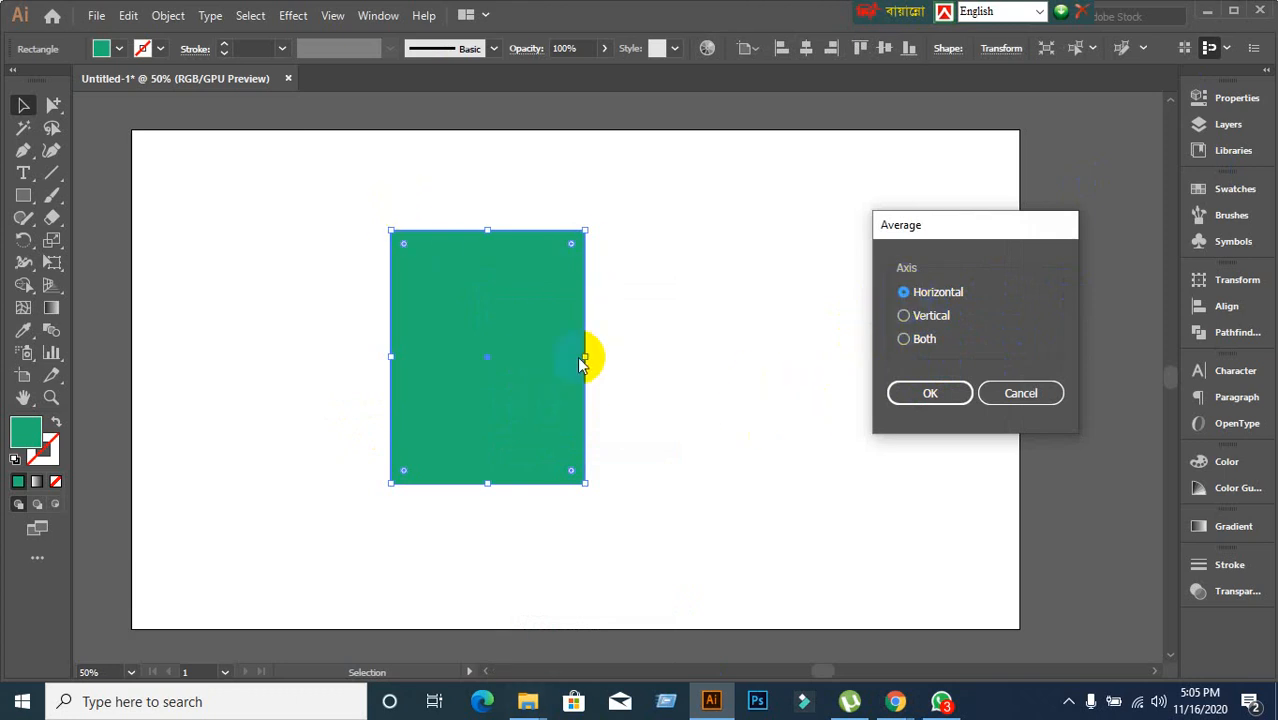
left_click(922, 397)
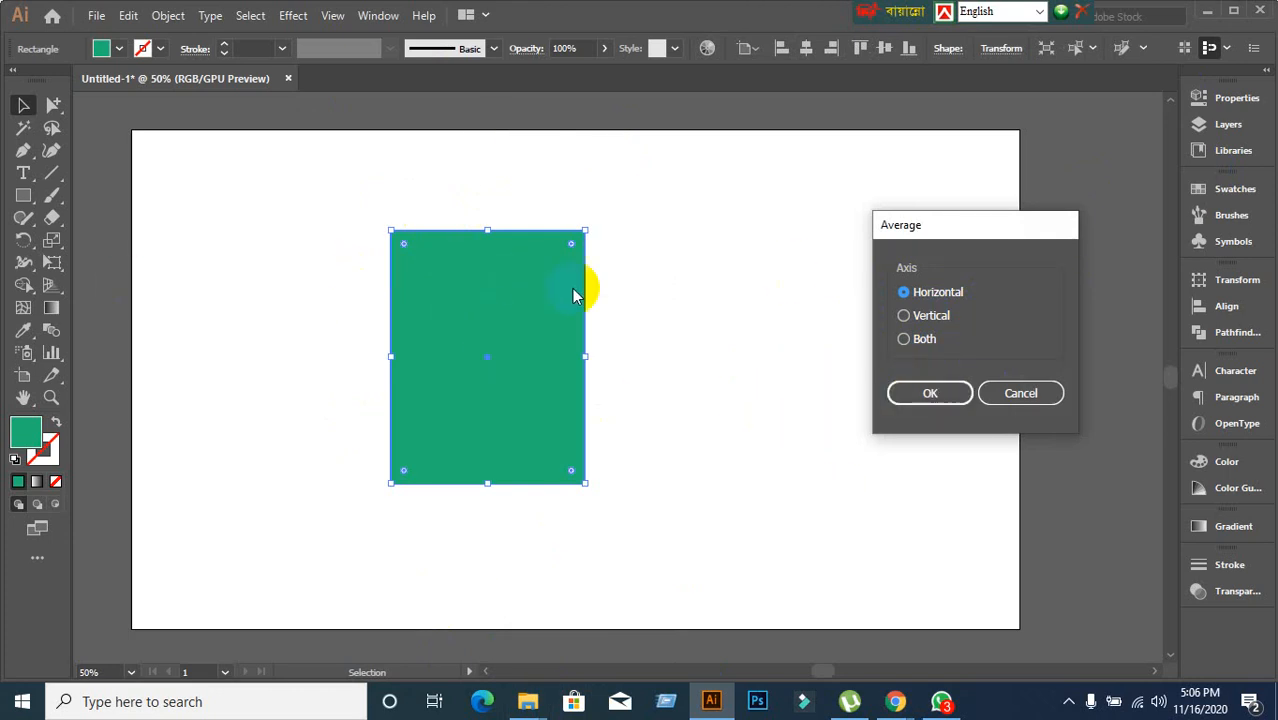
left_click(946, 397)
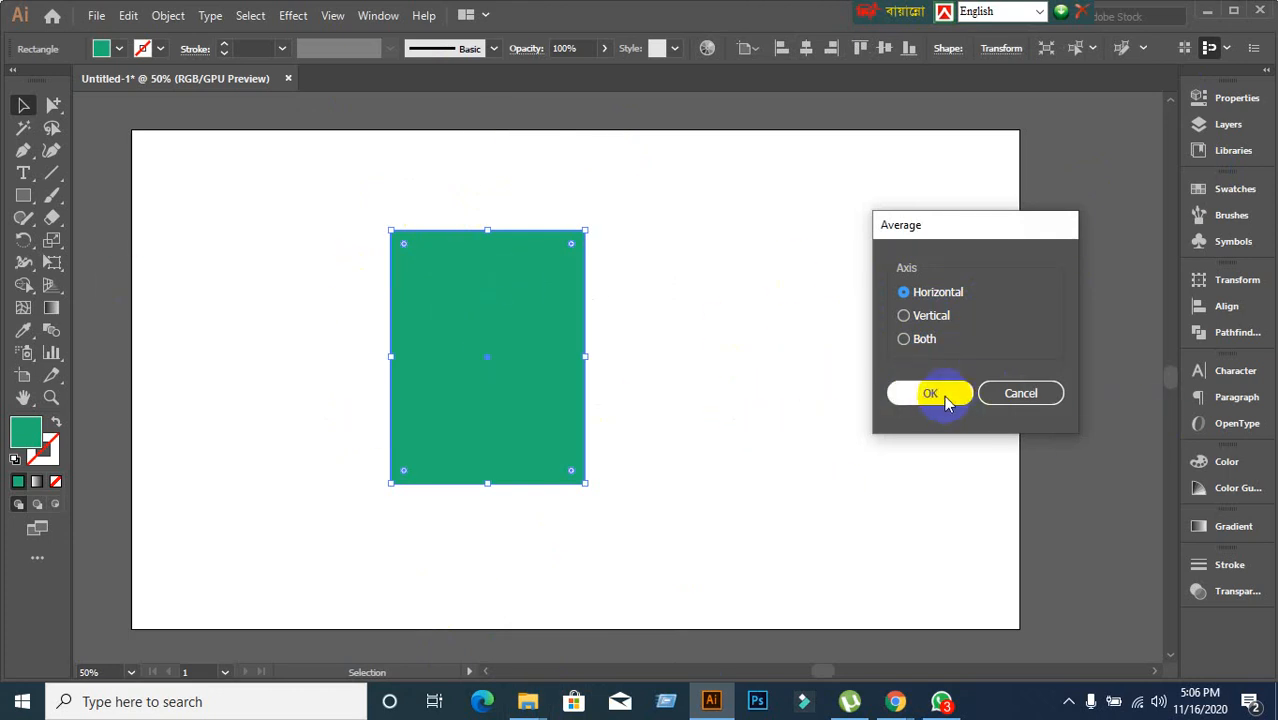
left_click(946, 397)
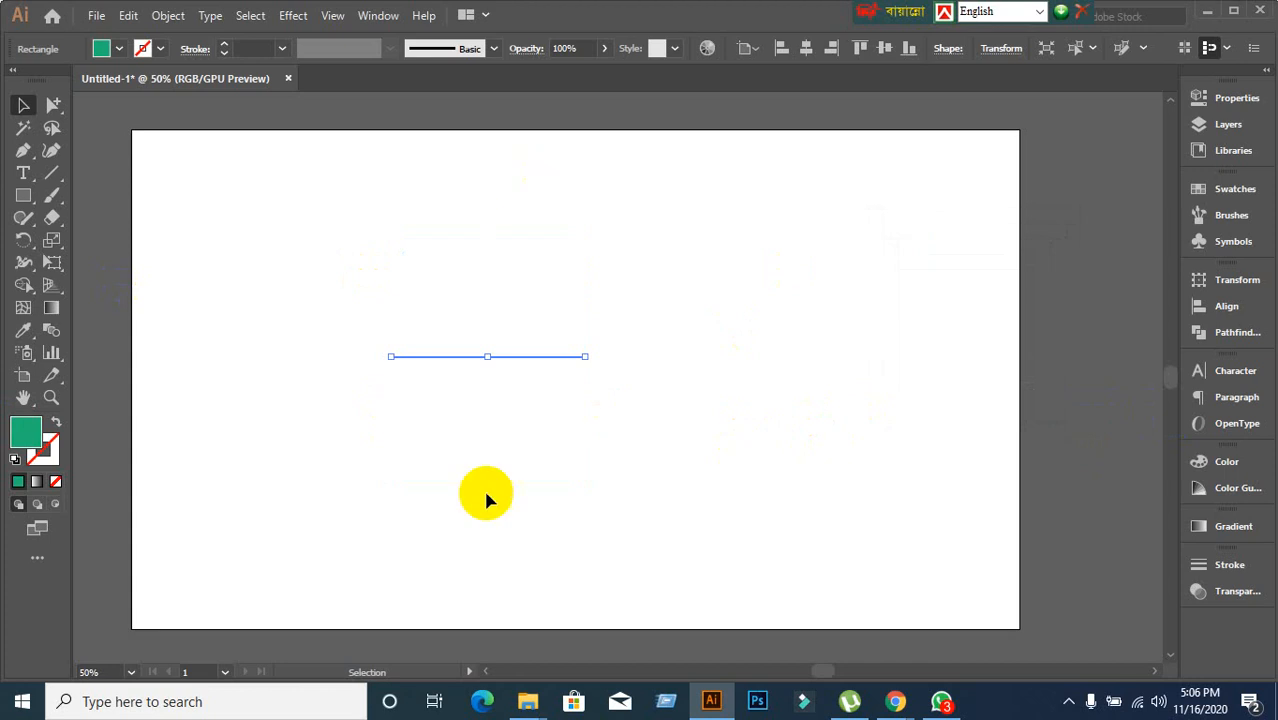
left_click(560, 395)
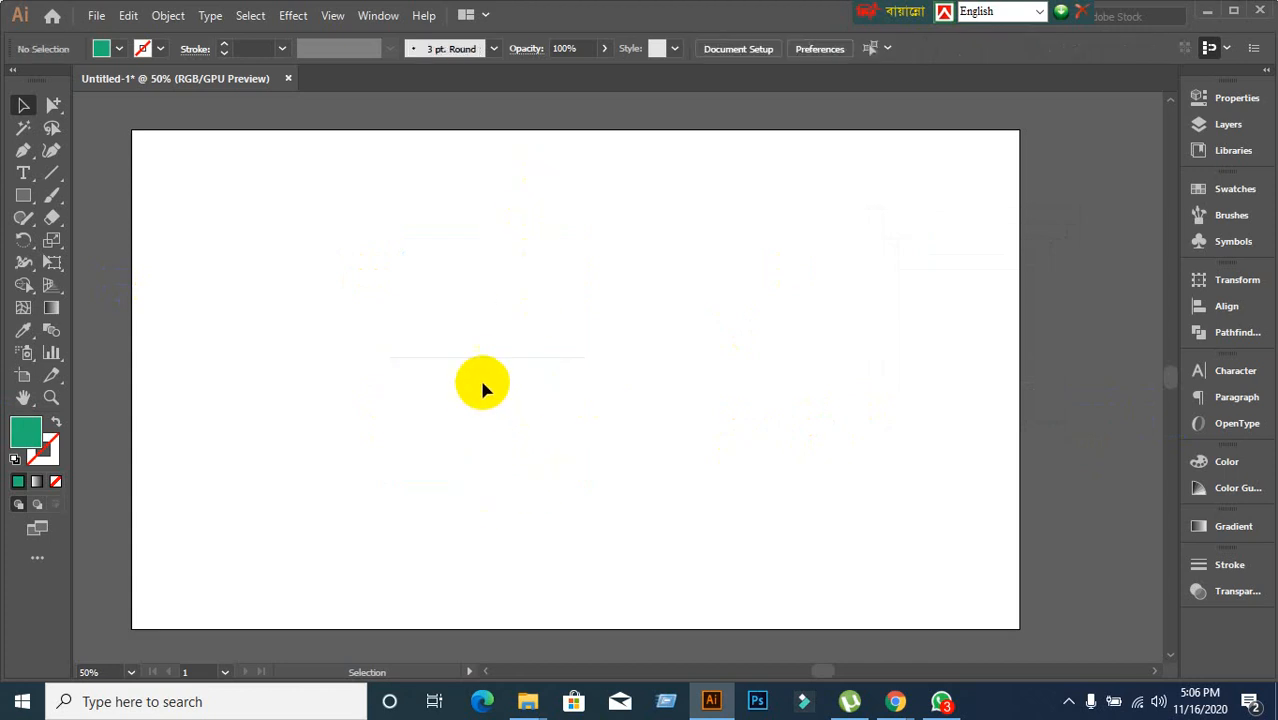
scroll(481, 382, "up", 2)
scroll(485, 374, "down", 1)
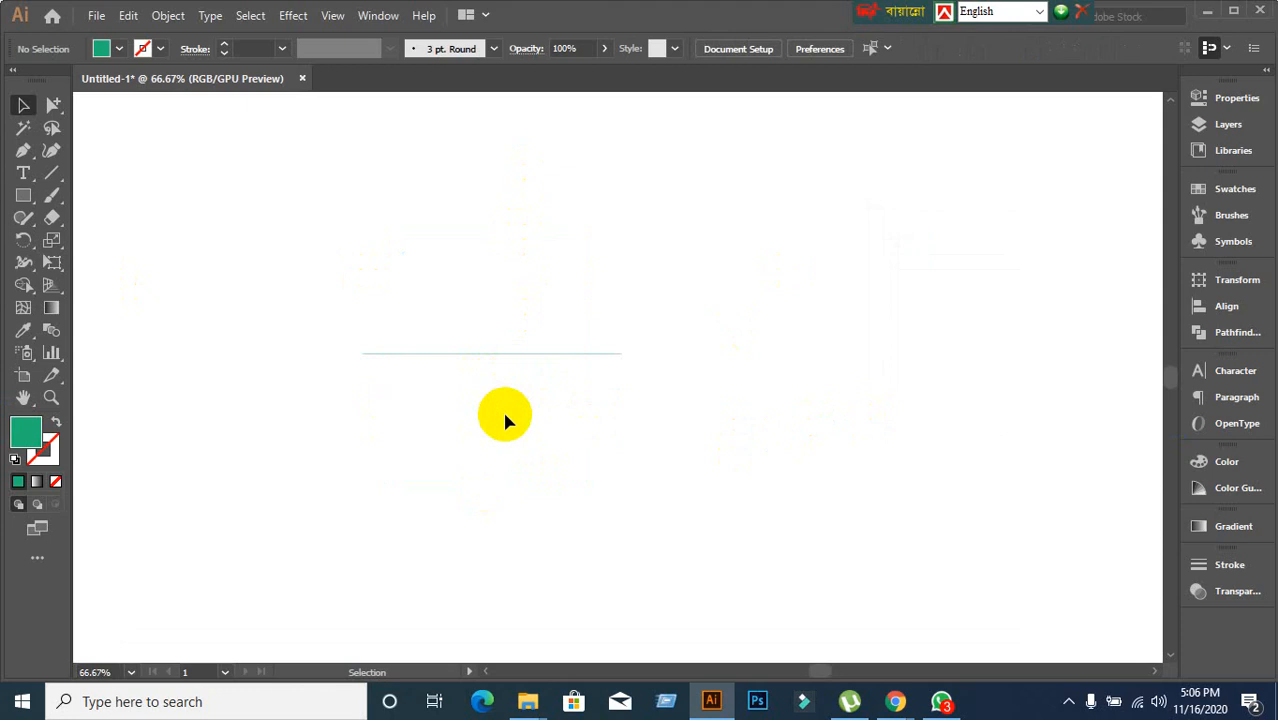
Undo the last Average applied to the green rectangle.
key("ctrl+z")
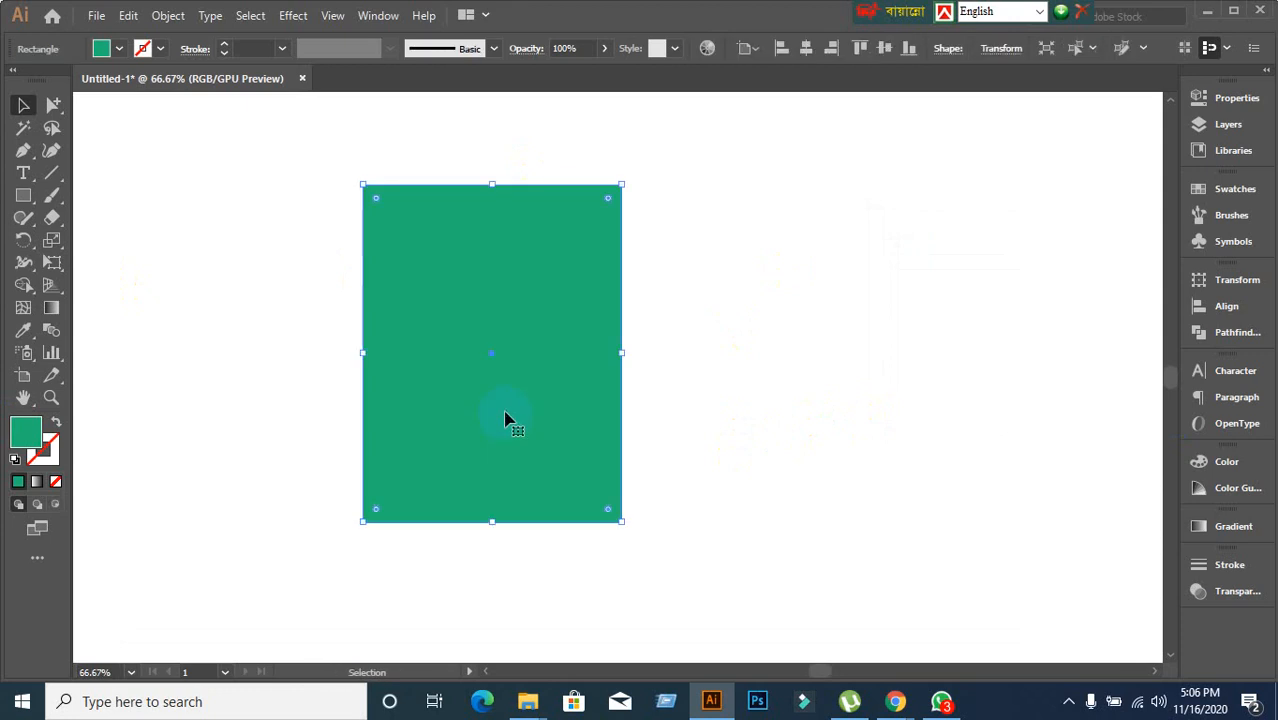
Try averaging all of the green rectangle's anchor points along the Vertical axis, and undo it.
right_click(509, 290)
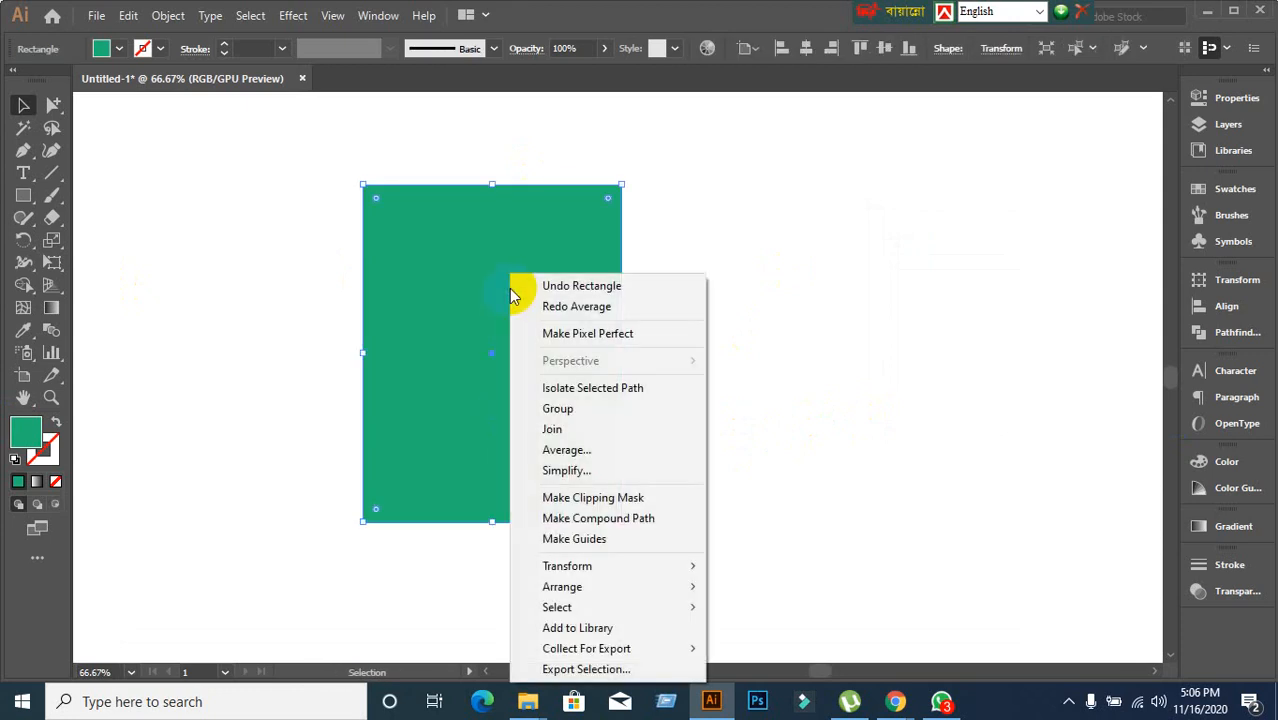
left_click(551, 446)
left_click(905, 316)
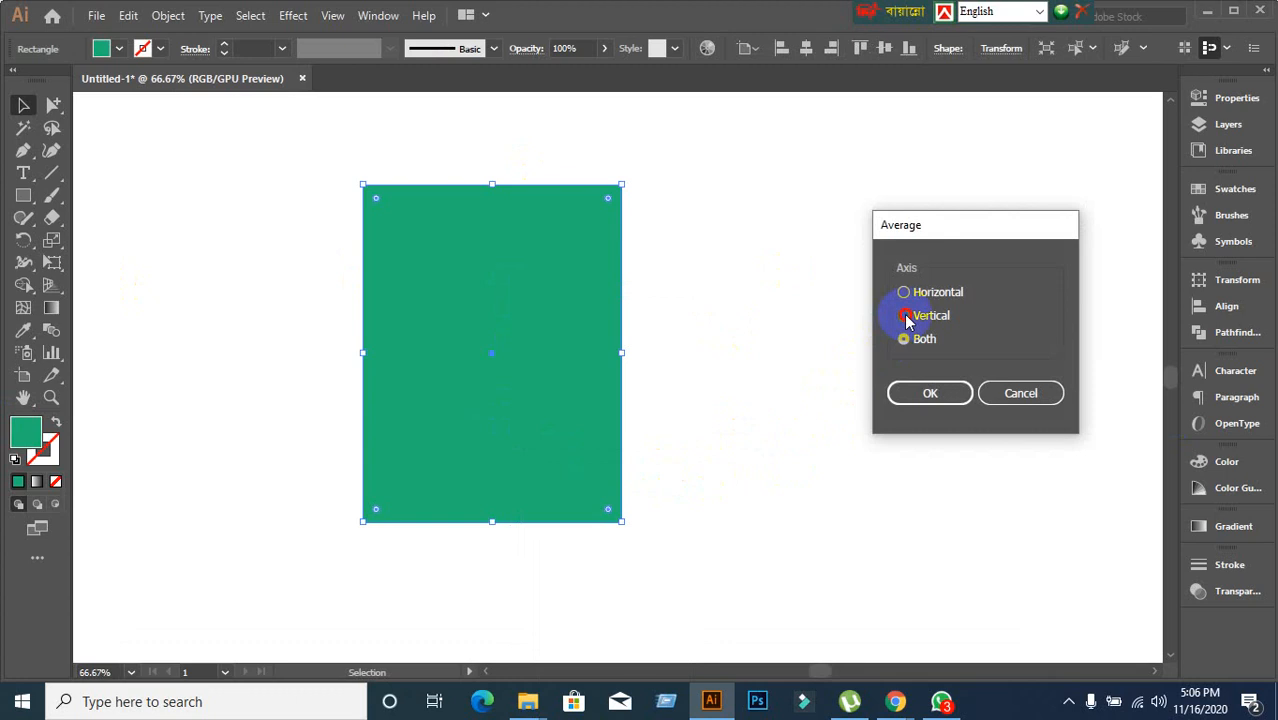
left_click(920, 395)
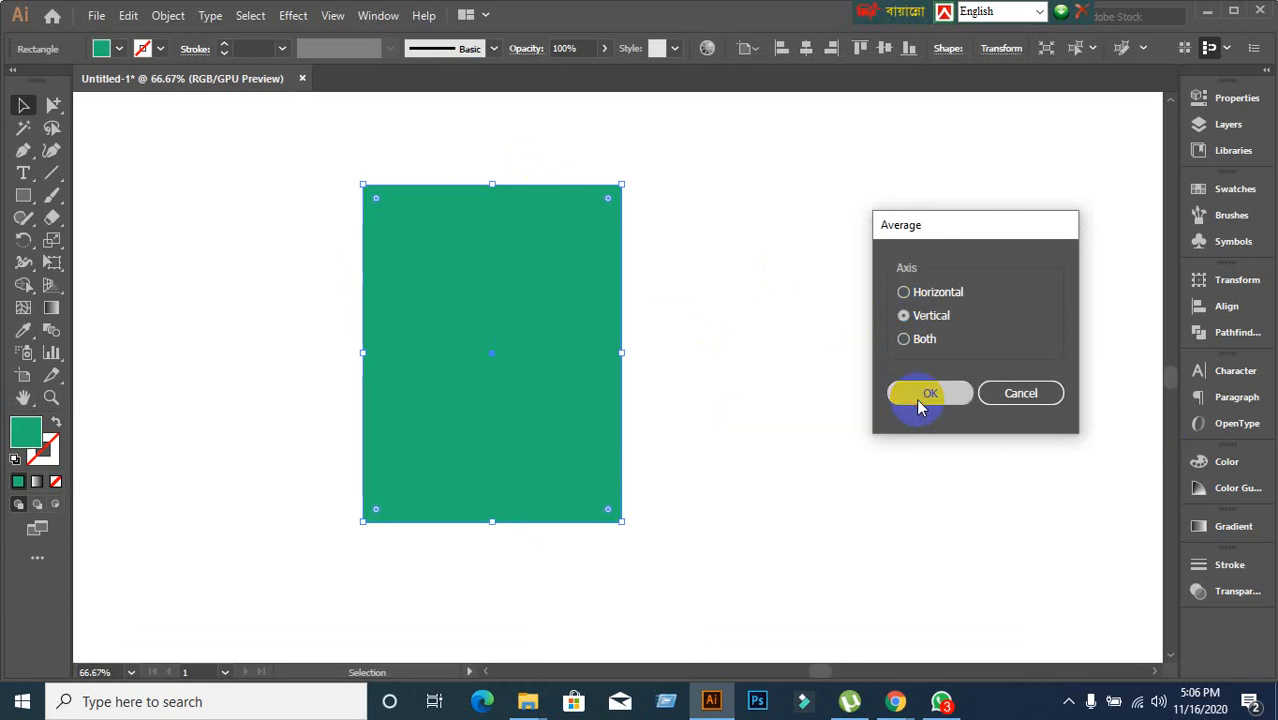
left_click(916, 398)
left_click(437, 425)
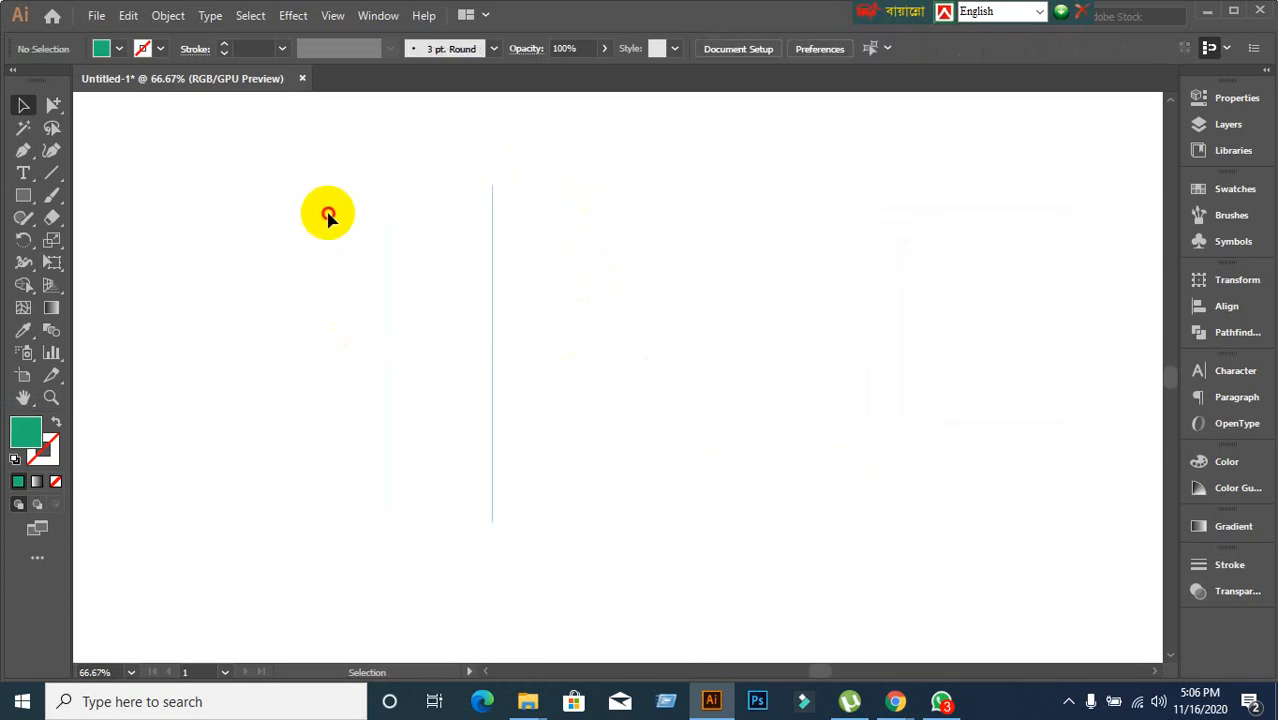
left_click_drag(328, 215, 673, 617)
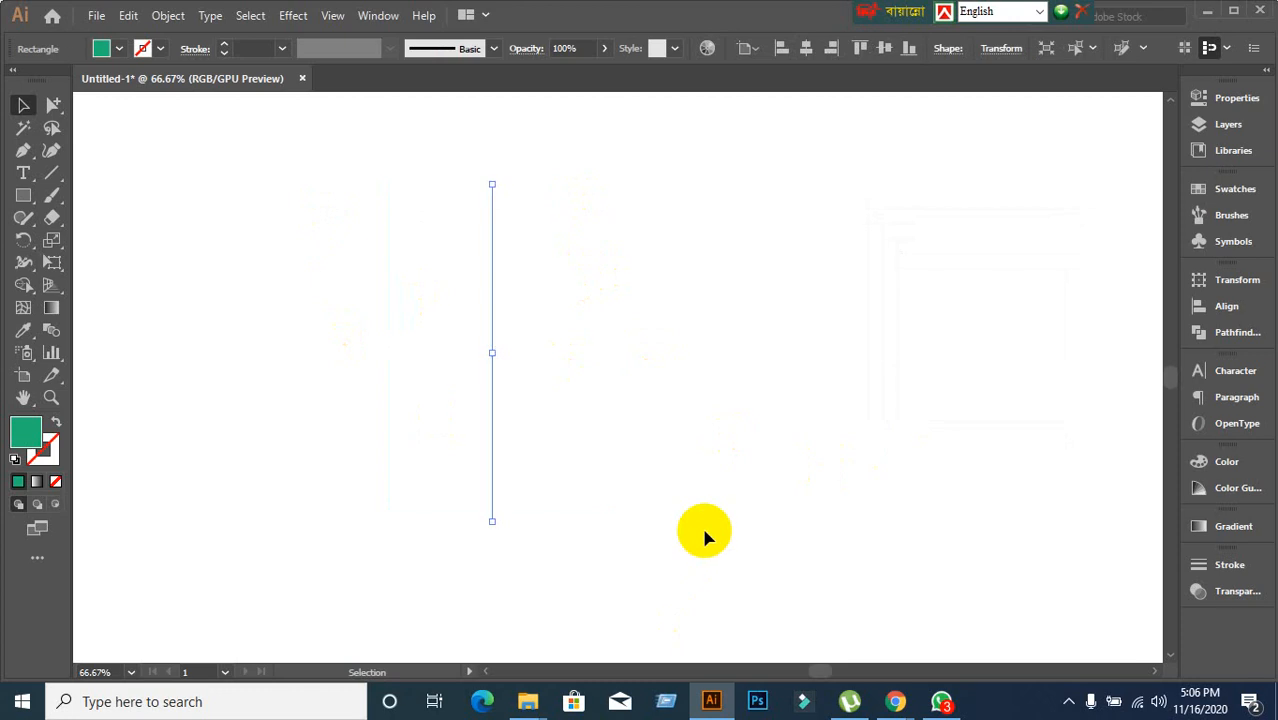
key("ctrl+z")
Try averaging all of the green rectangle's anchor points along Both axes, and undo it.
left_click(505, 420)
right_click(504, 420)
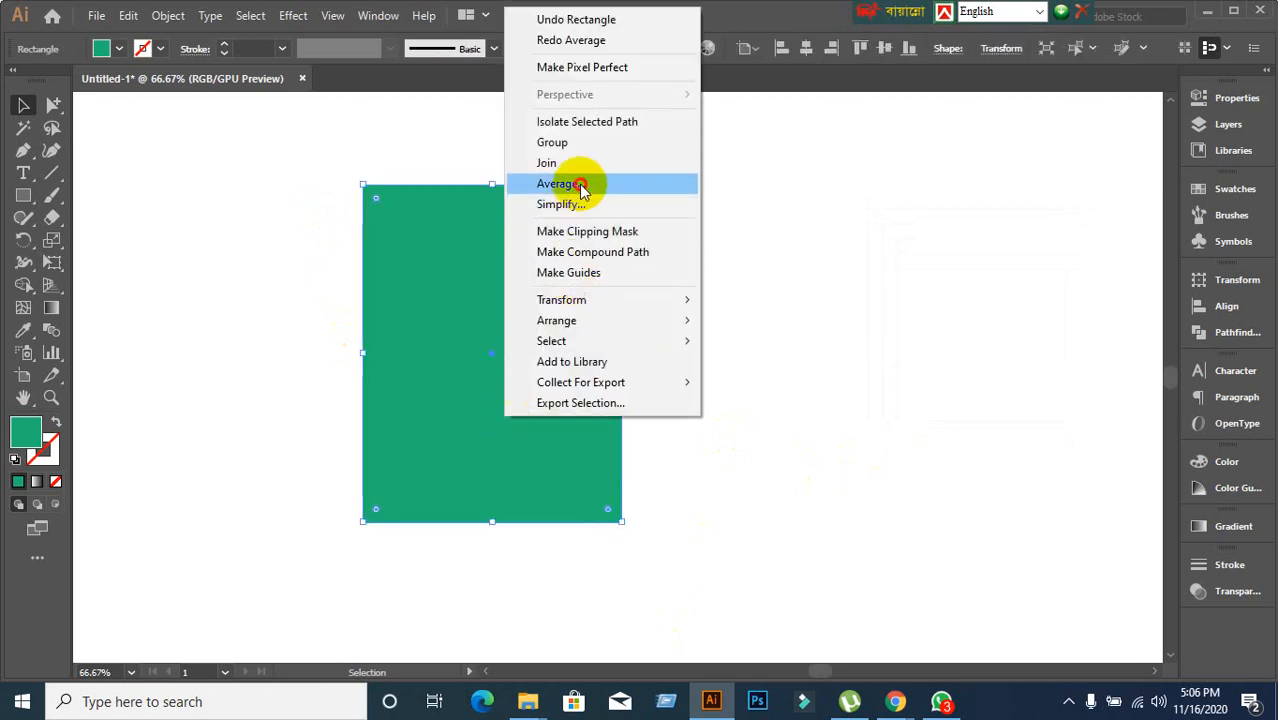
left_click(562, 184)
left_click(906, 341)
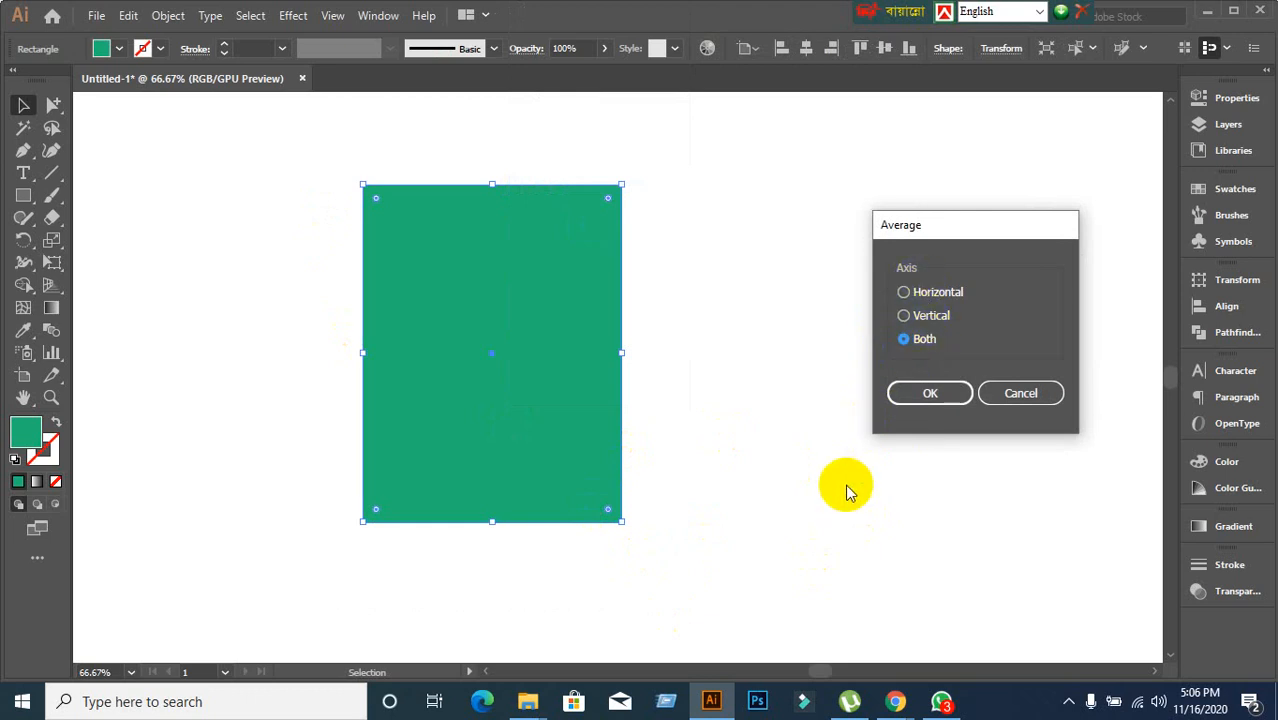
left_click(955, 397)
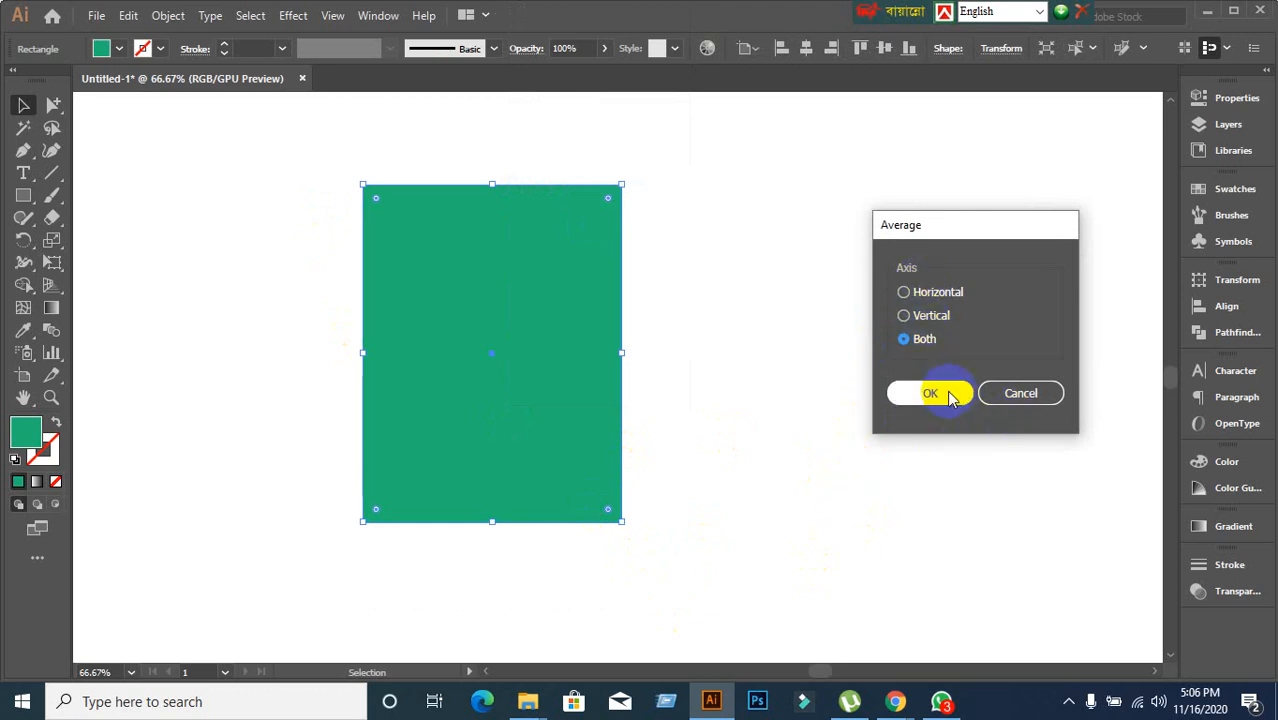
left_click(381, 502)
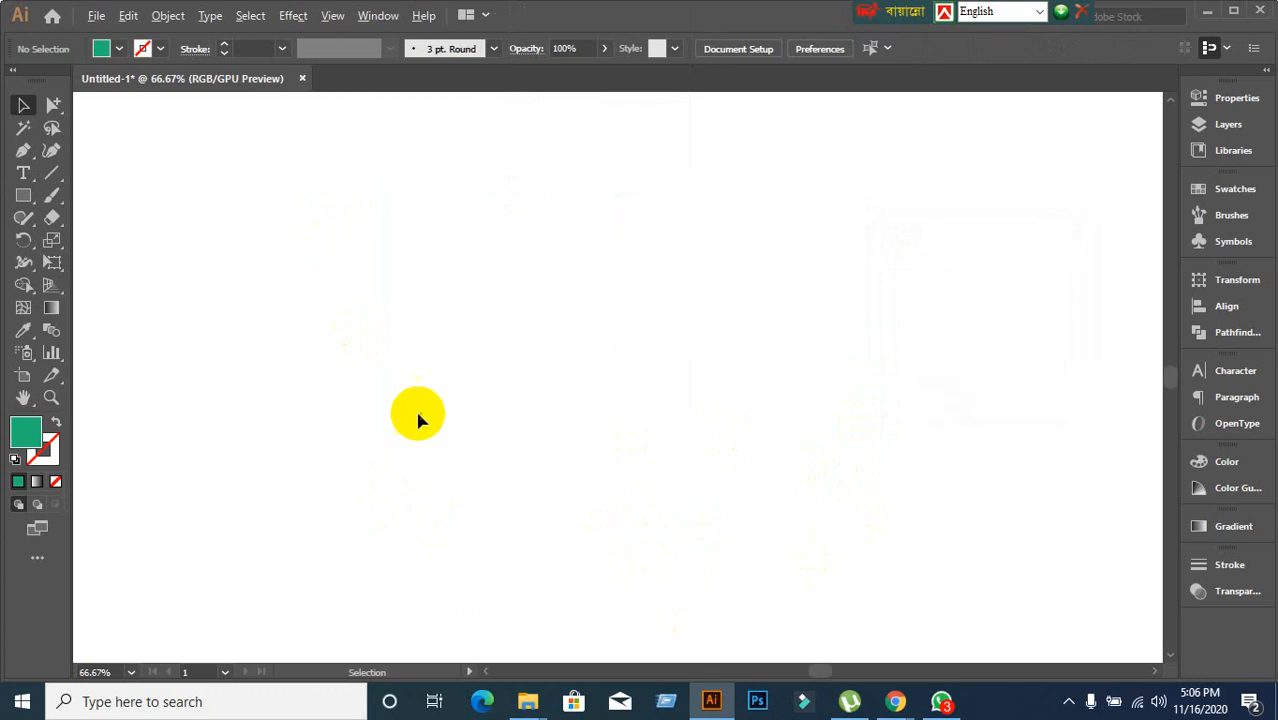
left_click_drag(420, 300, 627, 518)
scroll(449, 441, "up", 4)
scroll(656, 390, "down", 4)
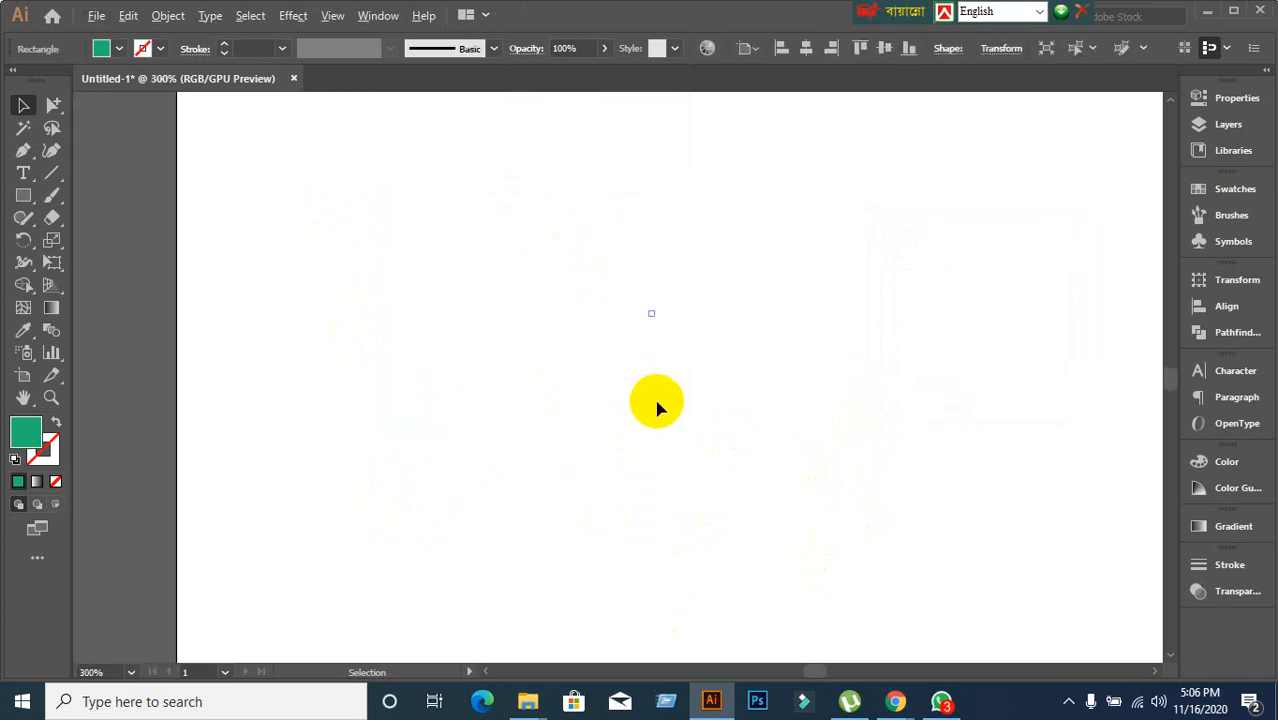
scroll(680, 362, "up", 1)
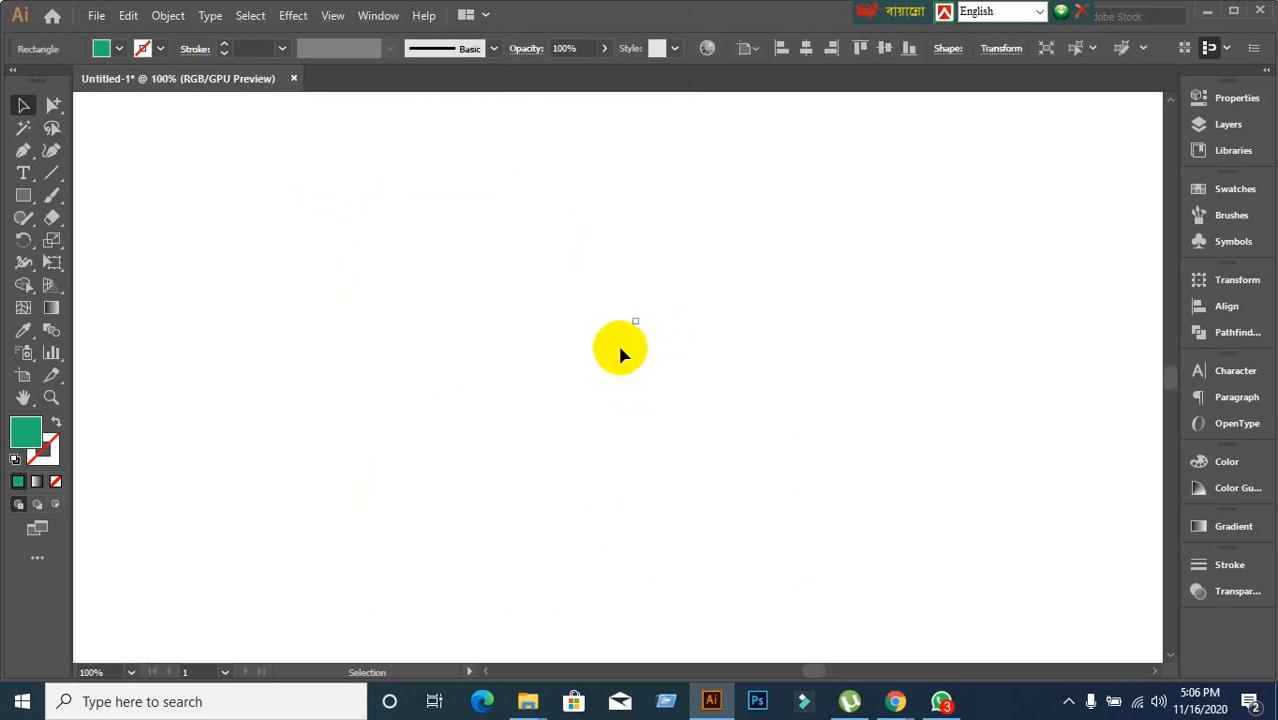
key("ctrl+z")
Average only the rectangle's two upper anchor points along the Vertical axis to turn it into an upright triangle.
scroll(995, 434, "down", 2)
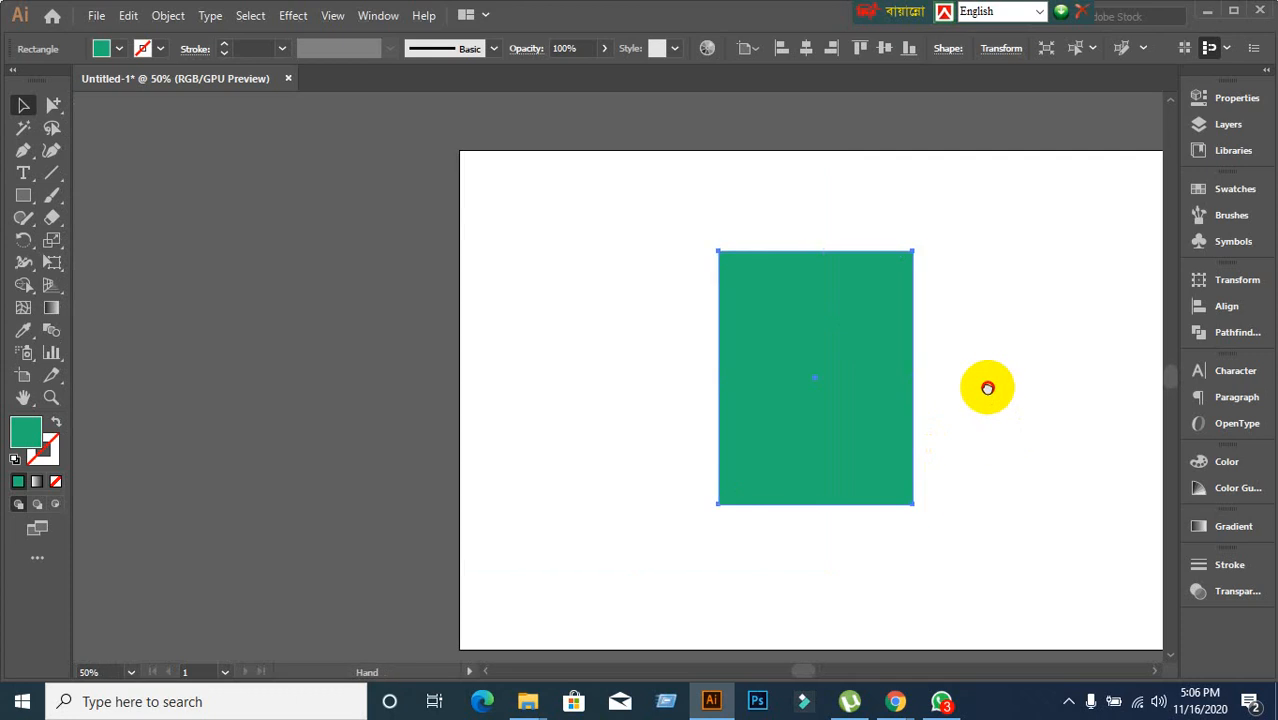
left_click_drag(983, 385, 812, 430)
left_click(812, 430)
left_click(585, 371)
left_click(448, 348)
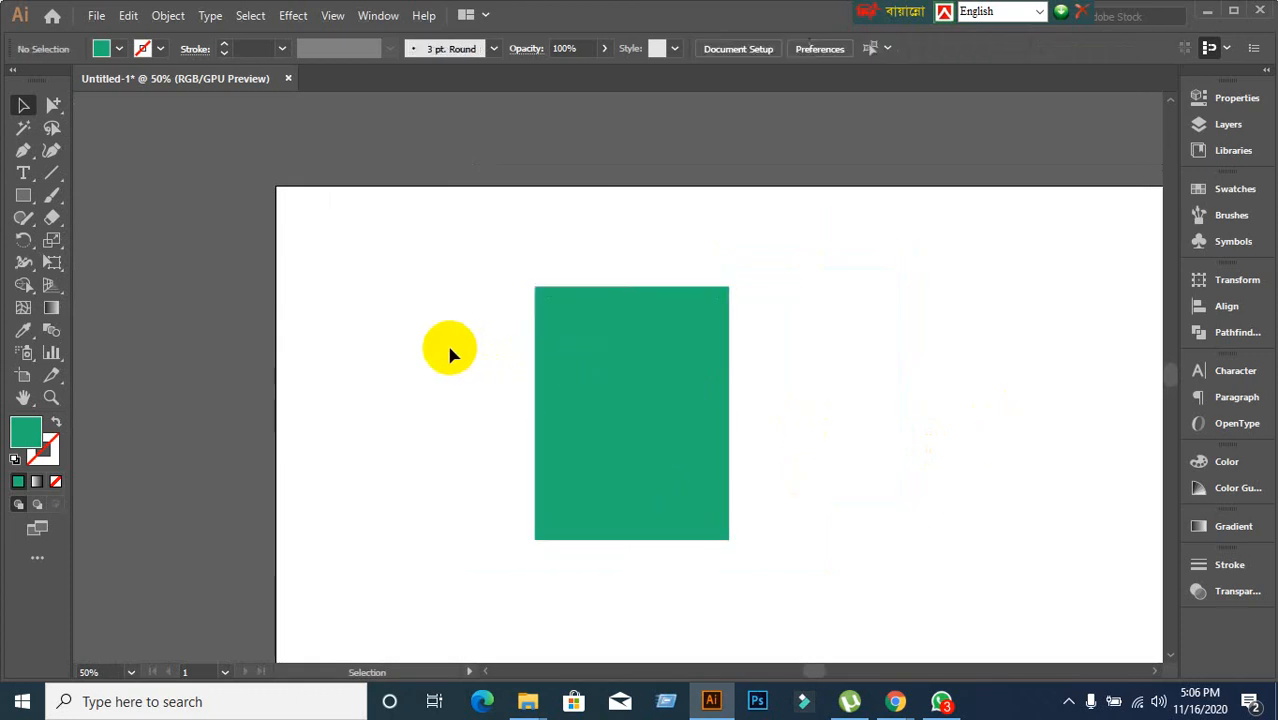
left_click(52, 105)
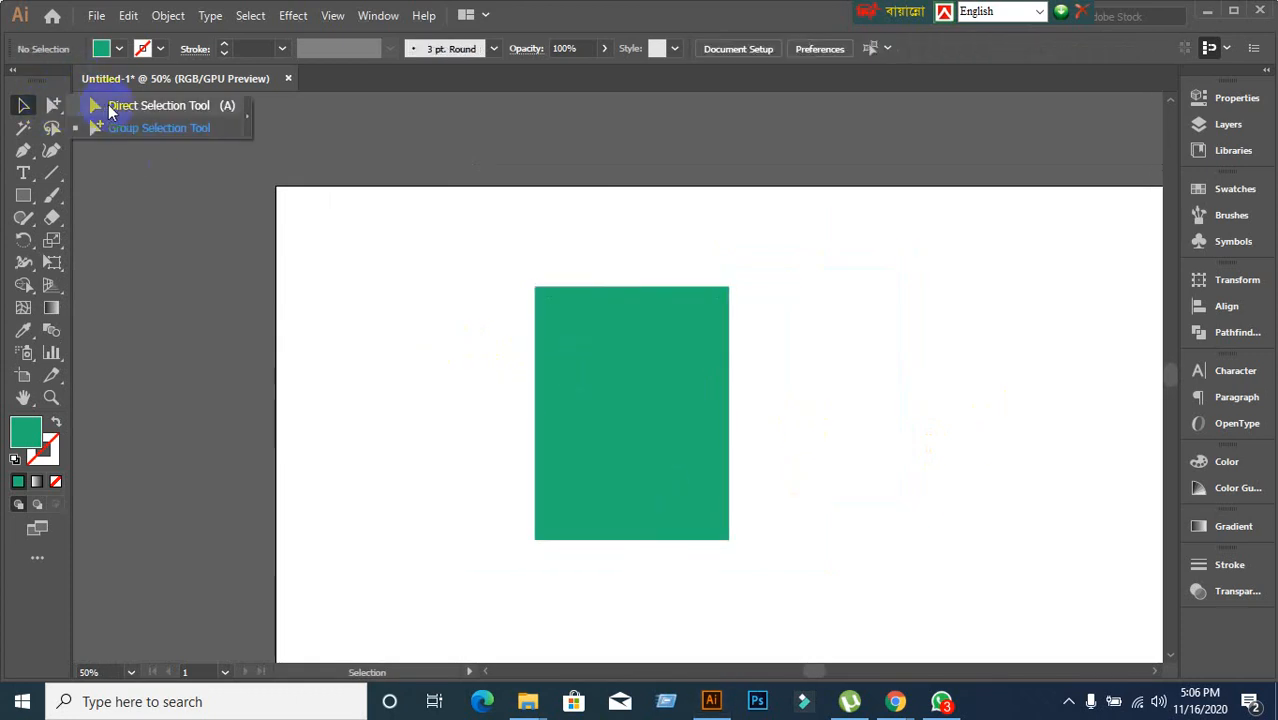
left_click(108, 106)
left_click_drag(509, 262, 826, 324)
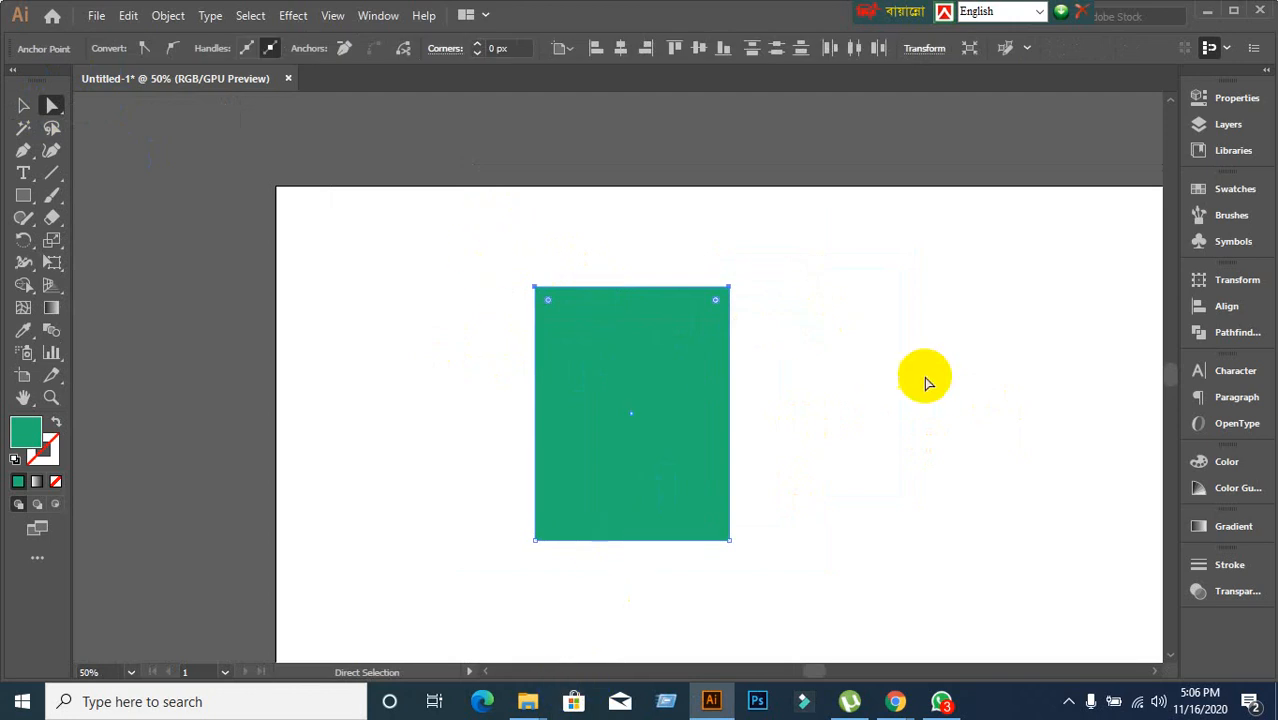
left_click(556, 301)
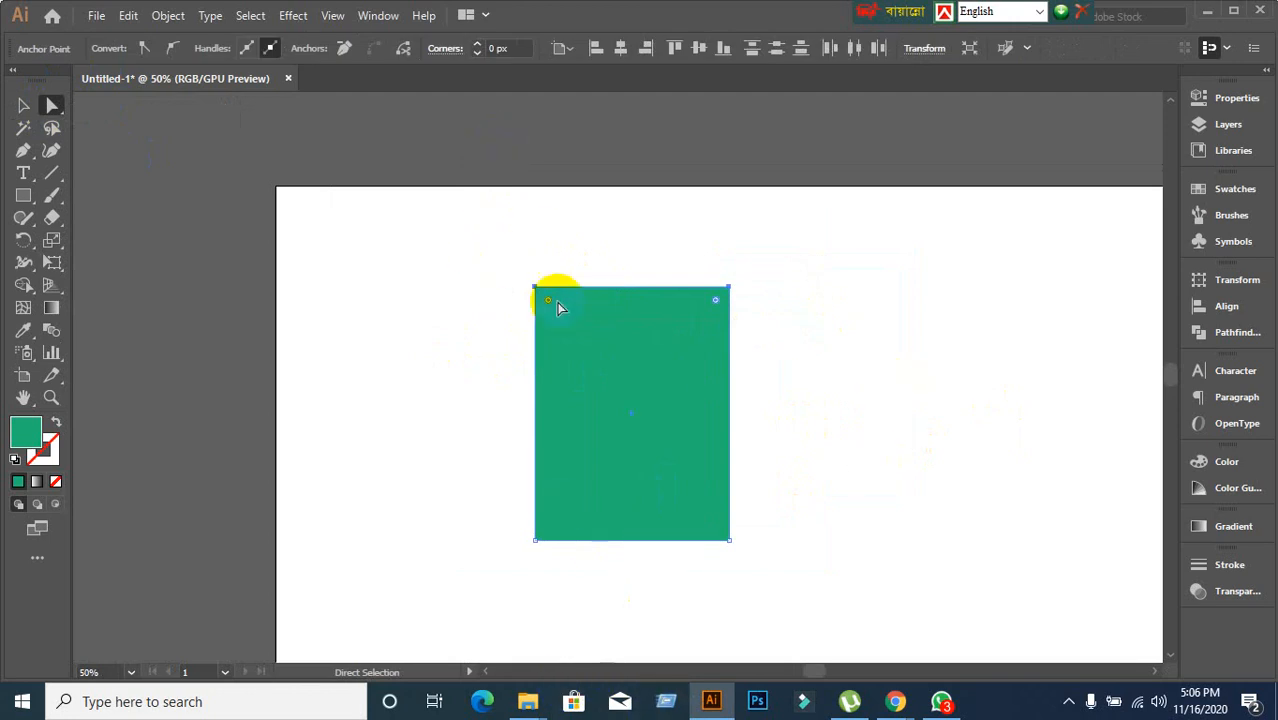
right_click(615, 336)
left_click(665, 448)
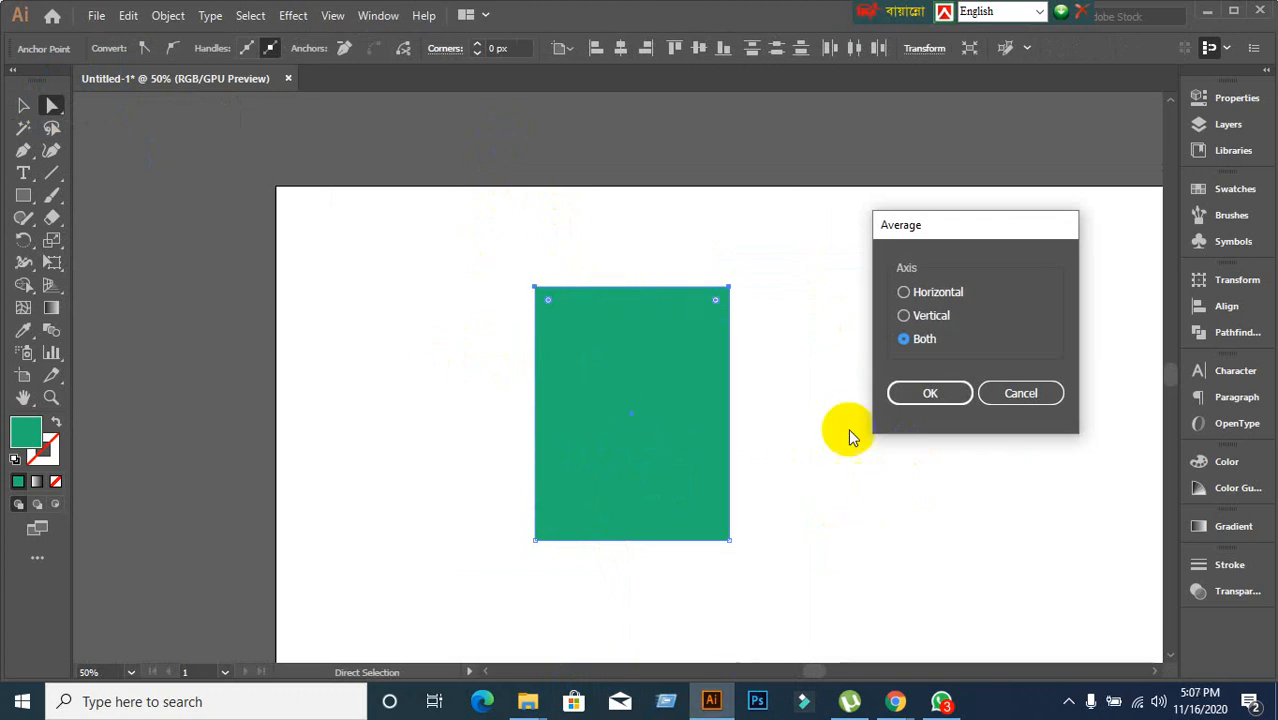
left_click(904, 316)
left_click(928, 393)
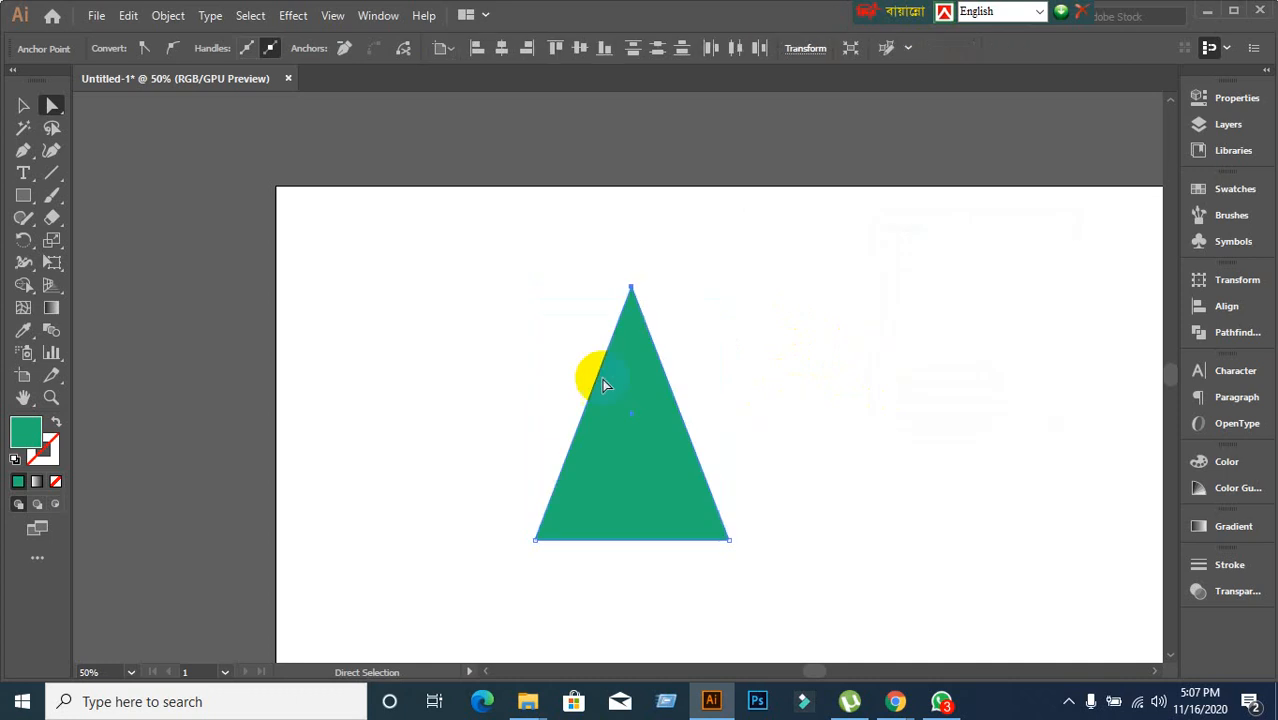
Move the triangle toward the artboard's left edge and draw a new green rectangle to its right.
scroll(754, 520, "down", 3)
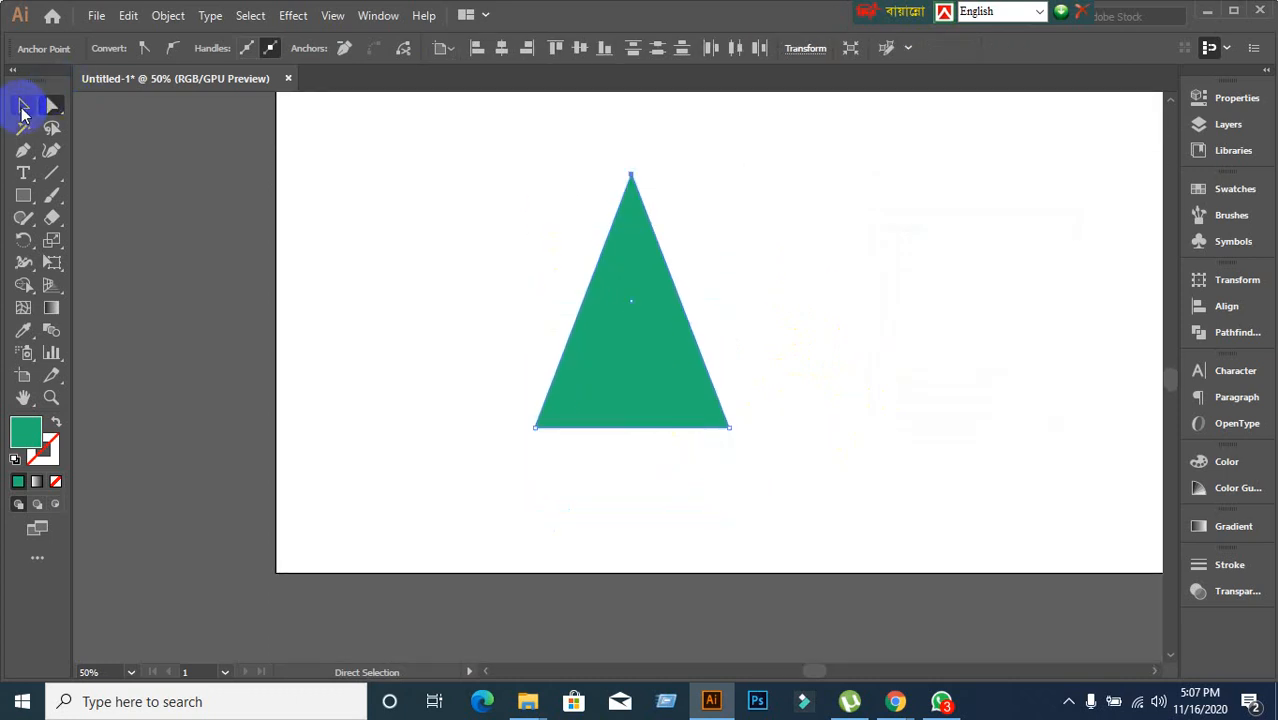
left_click(24, 107)
left_click_drag(662, 346, 464, 314)
left_click(750, 305)
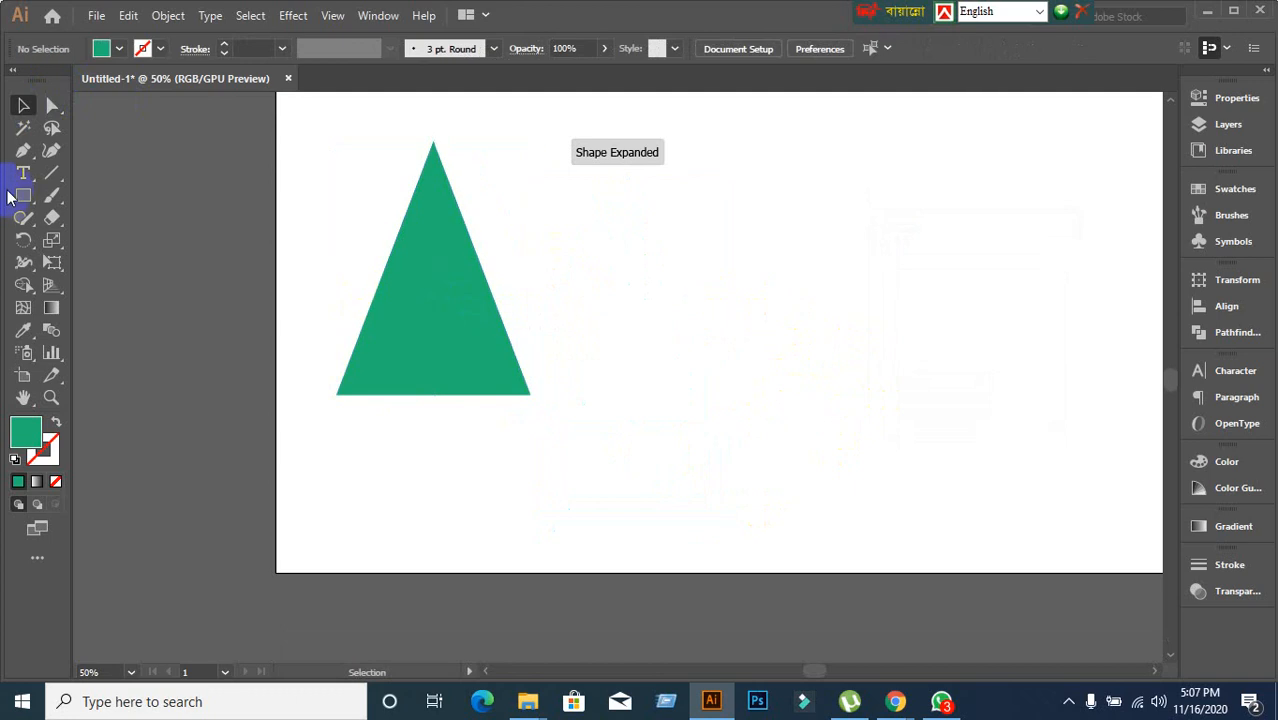
left_click(23, 196)
left_click_drag(687, 154, 859, 347)
Try averaging the new rectangle's two right-hand anchor points along Both axes, and undo it.
left_click(52, 108)
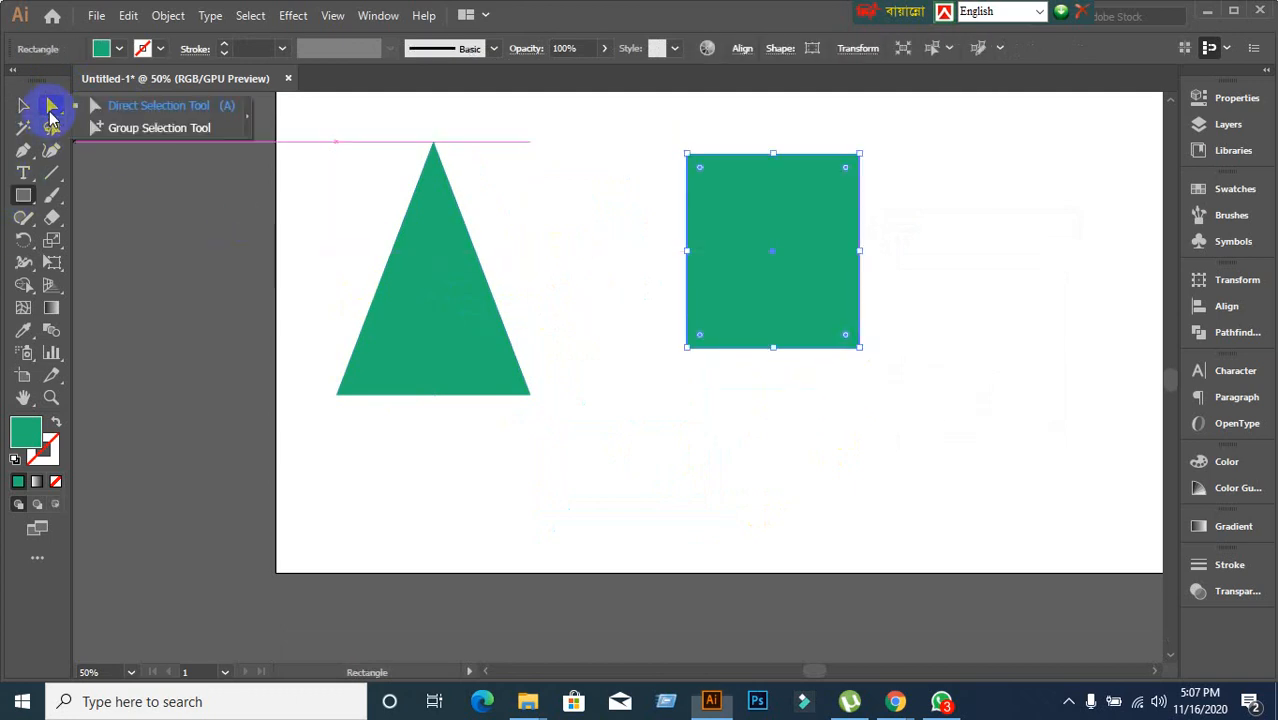
left_click(128, 107)
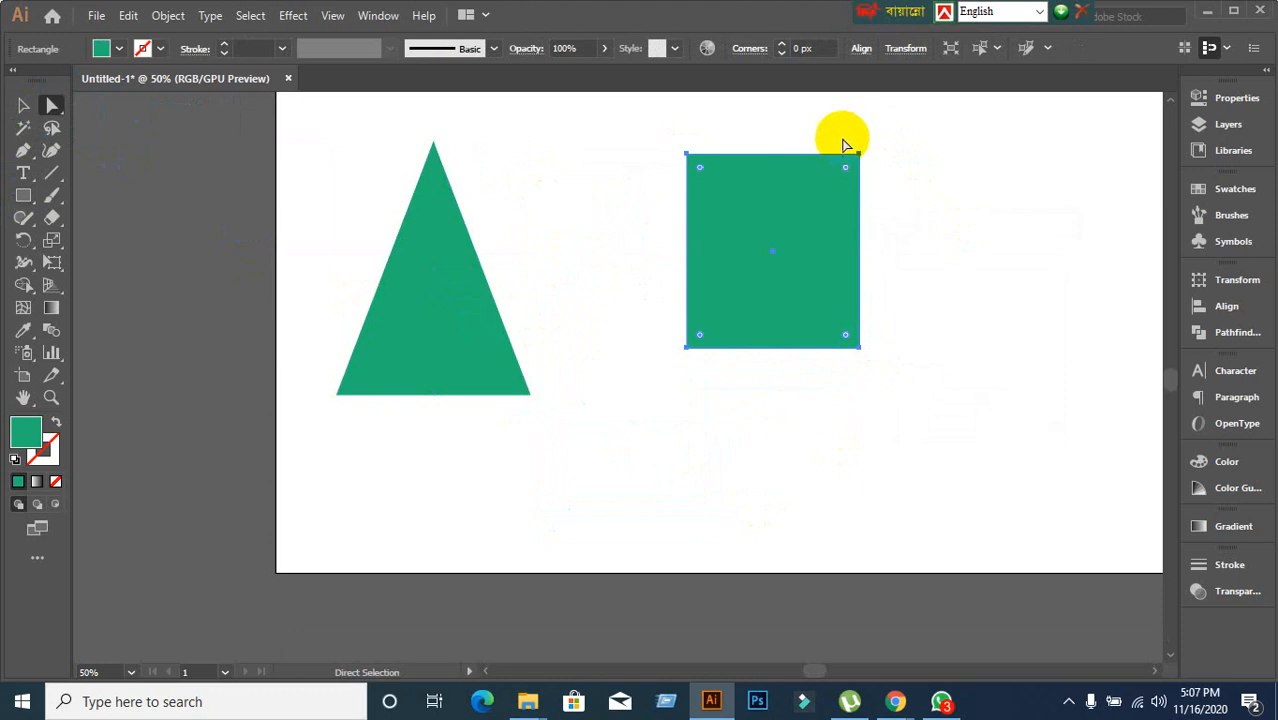
left_click_drag(845, 146, 968, 444)
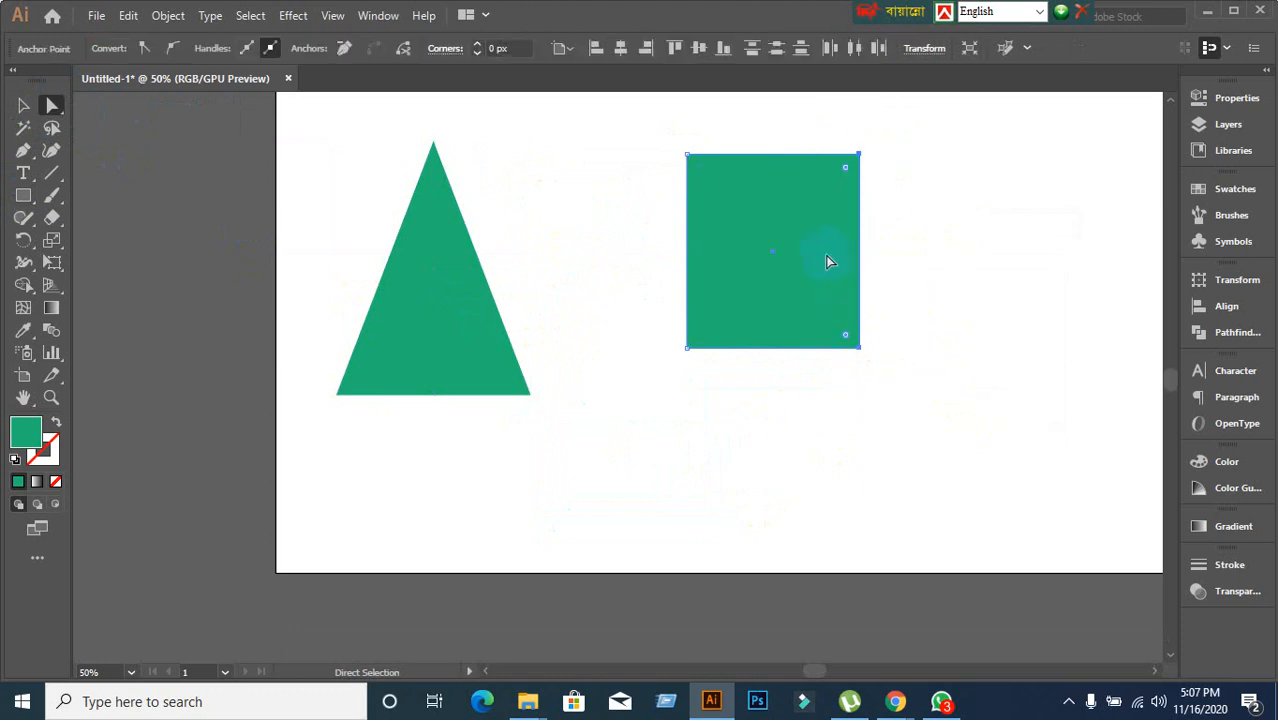
right_click(828, 260)
left_click(884, 430)
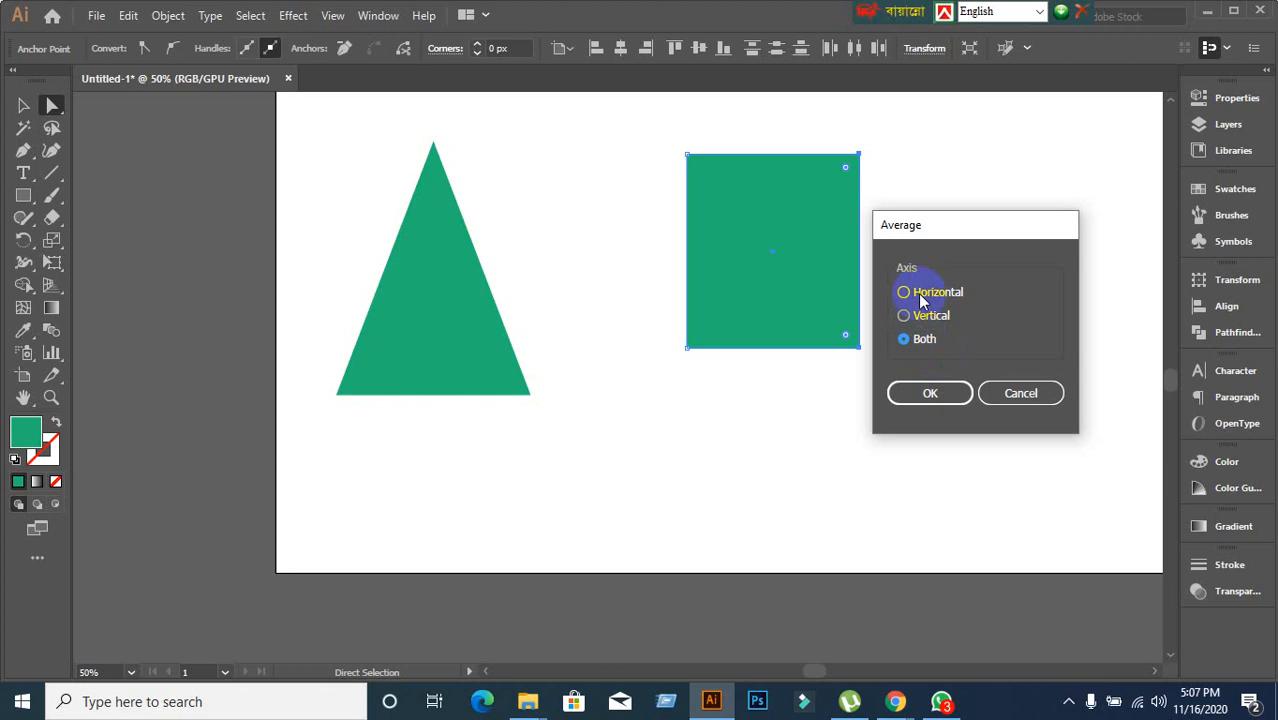
left_click_drag(979, 222, 1064, 208)
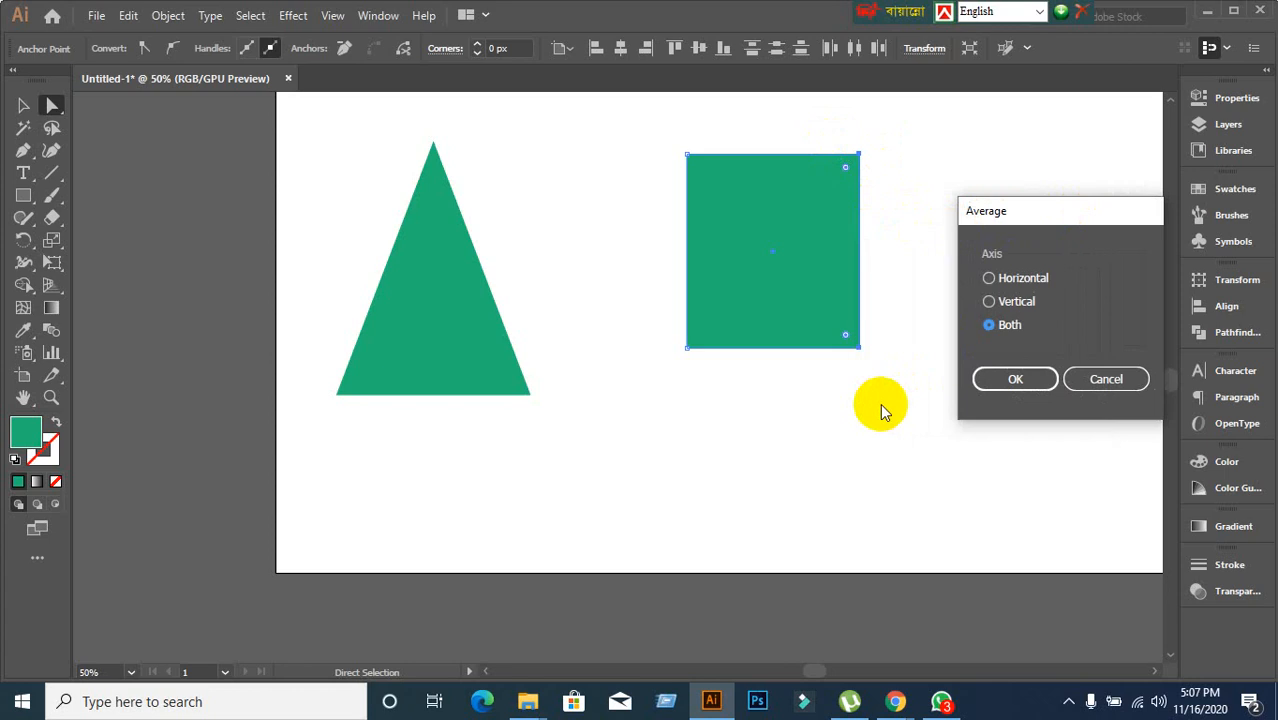
left_click(1013, 379)
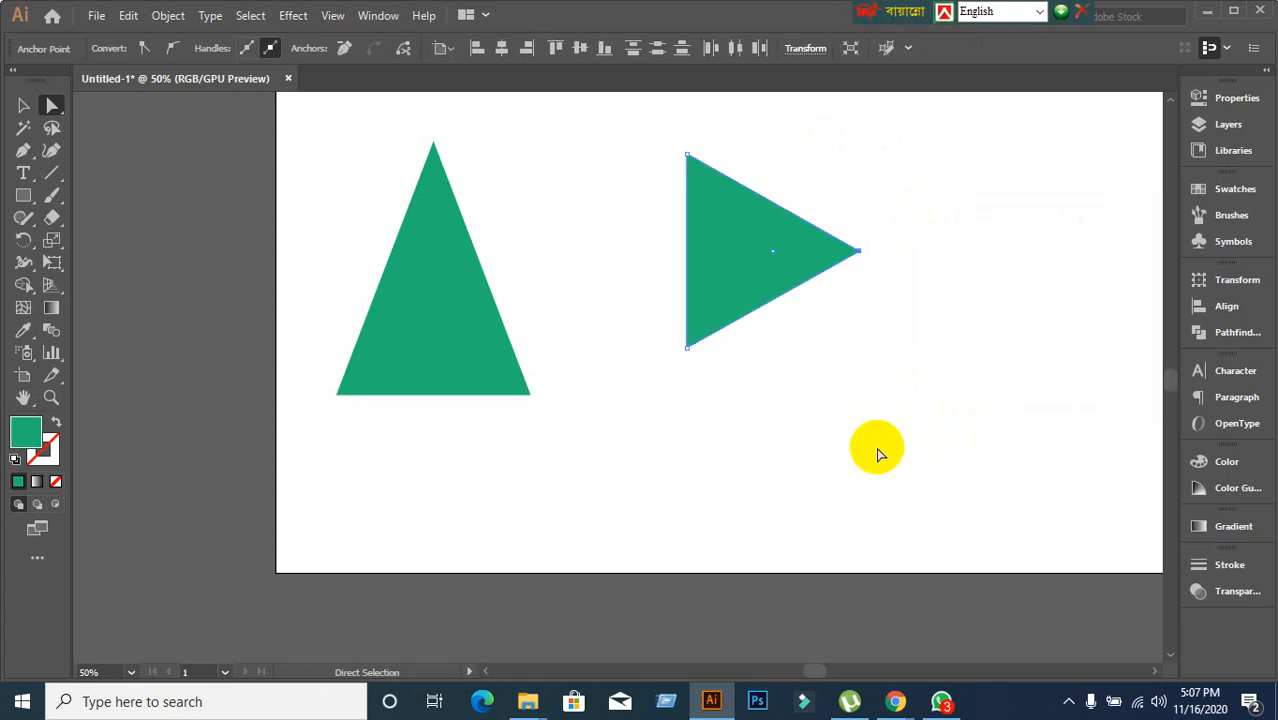
key("ctrl+z")
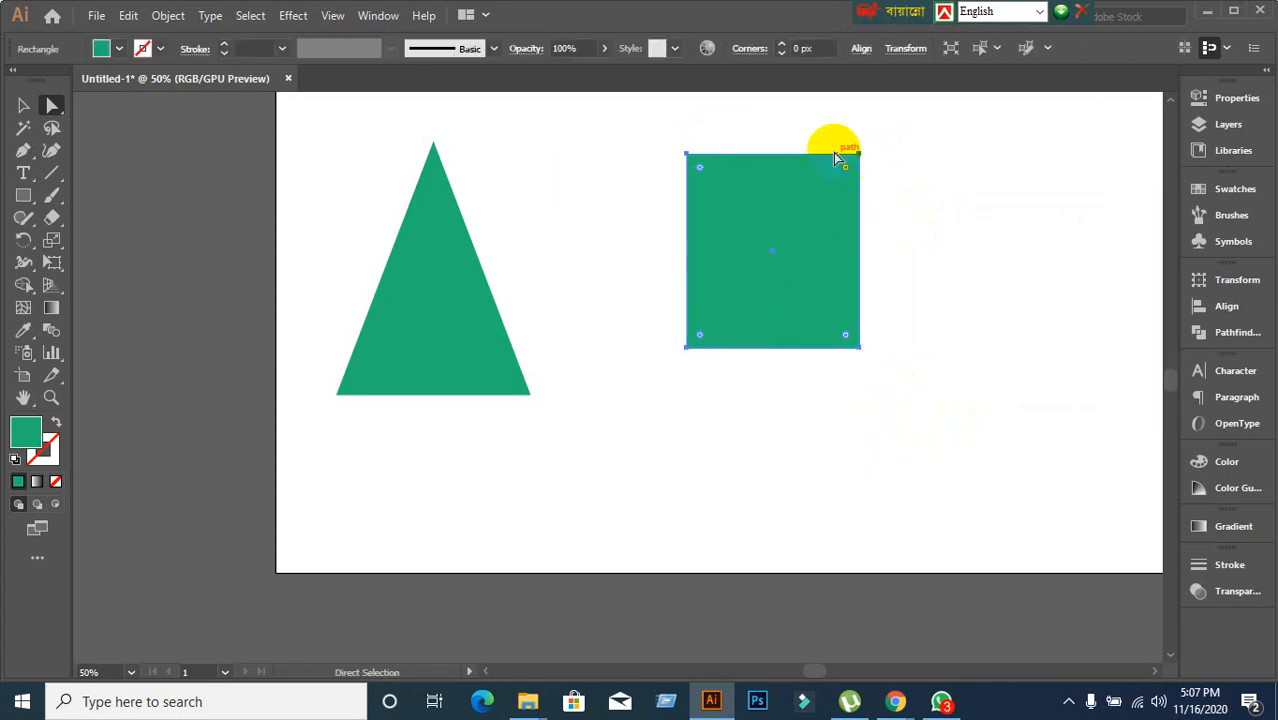
Try averaging the new rectangle's two right-hand anchor points along the Horizontal axis to form a sideways triangle.
left_click_drag(822, 134, 1015, 516)
right_click(773, 288)
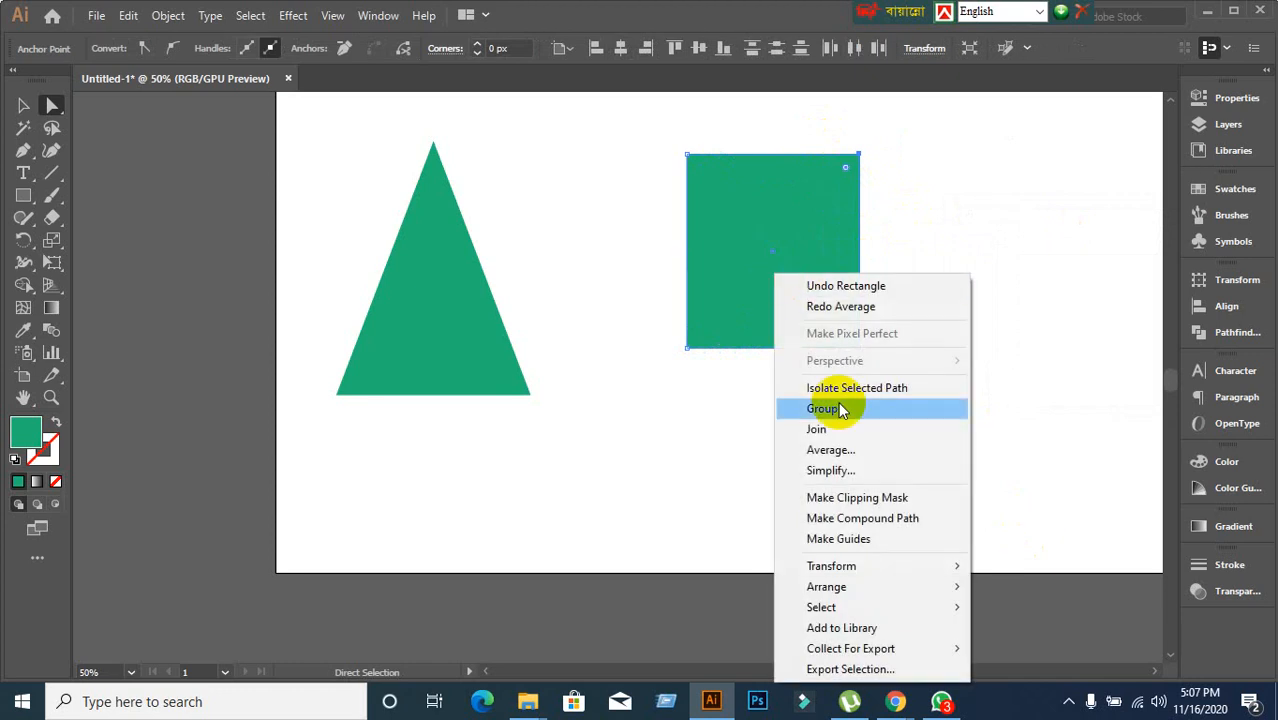
left_click(828, 450)
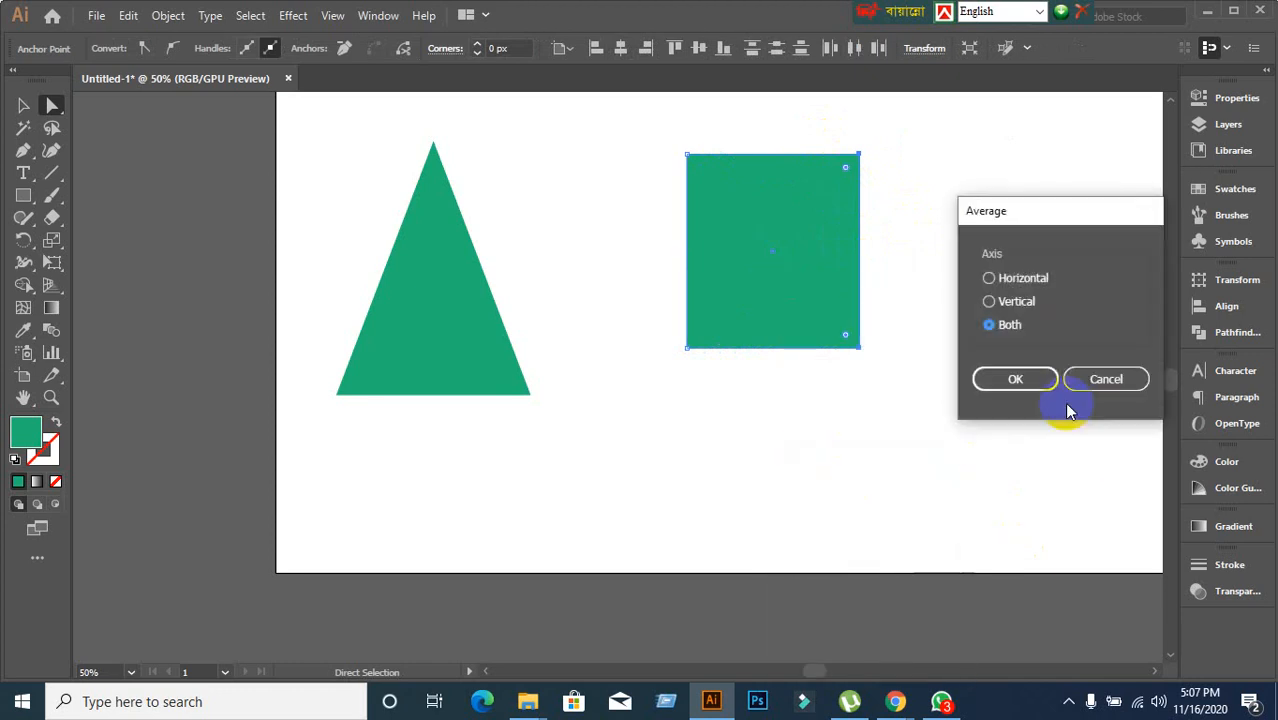
left_click(990, 278)
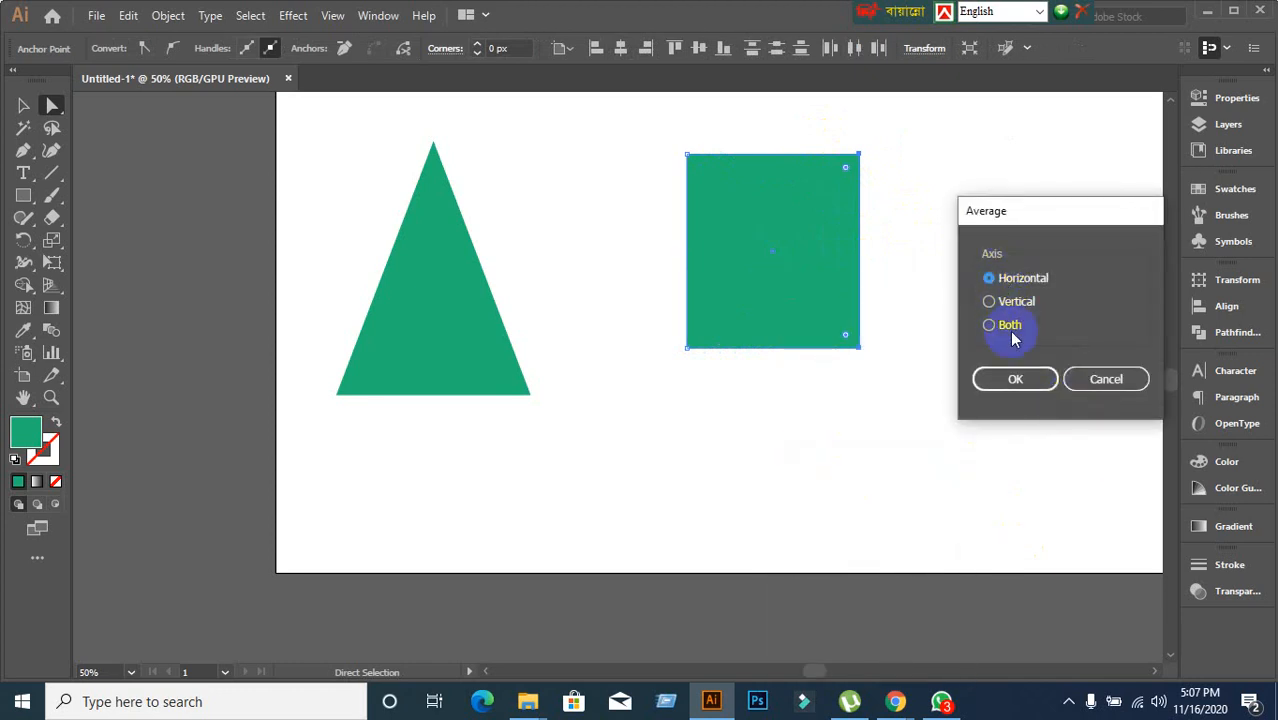
left_click(1015, 380)
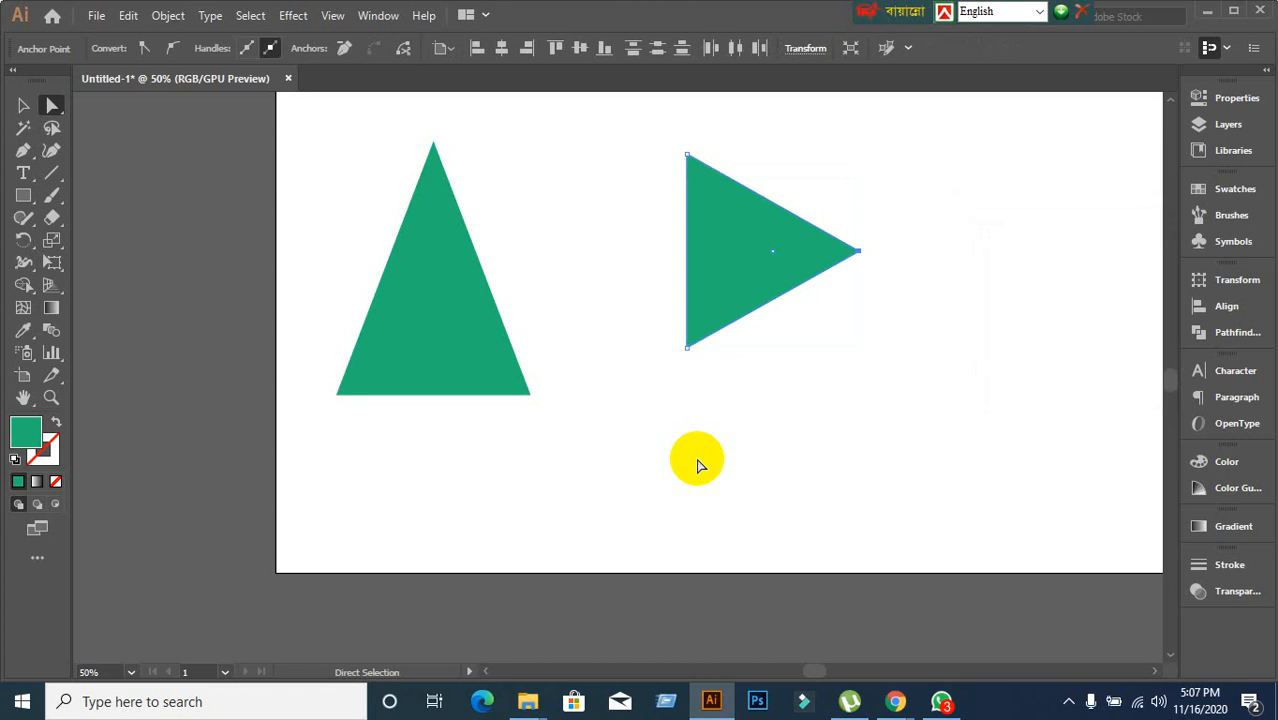
Try moving the sideways triangle closer to the upright one, and undo both the move and its Horizontal averaging.
left_click(23, 105)
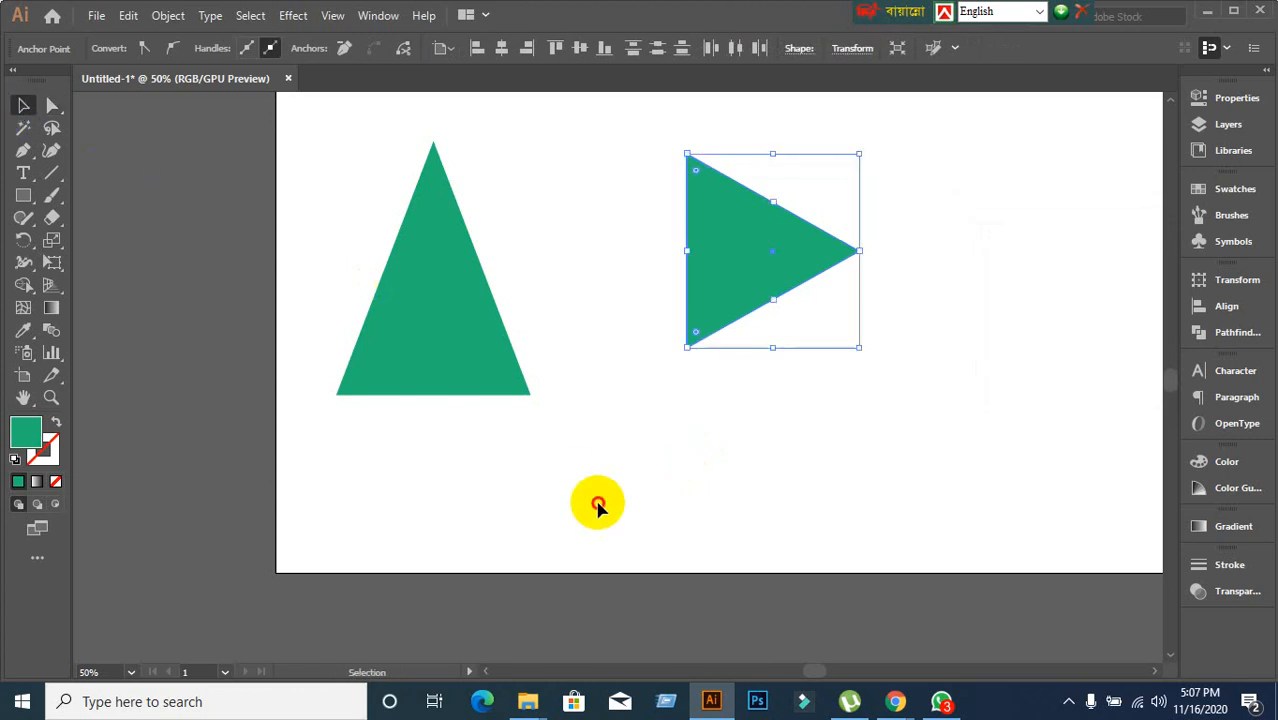
left_click(594, 502)
left_click(823, 258)
left_click_drag(759, 268, 668, 247)
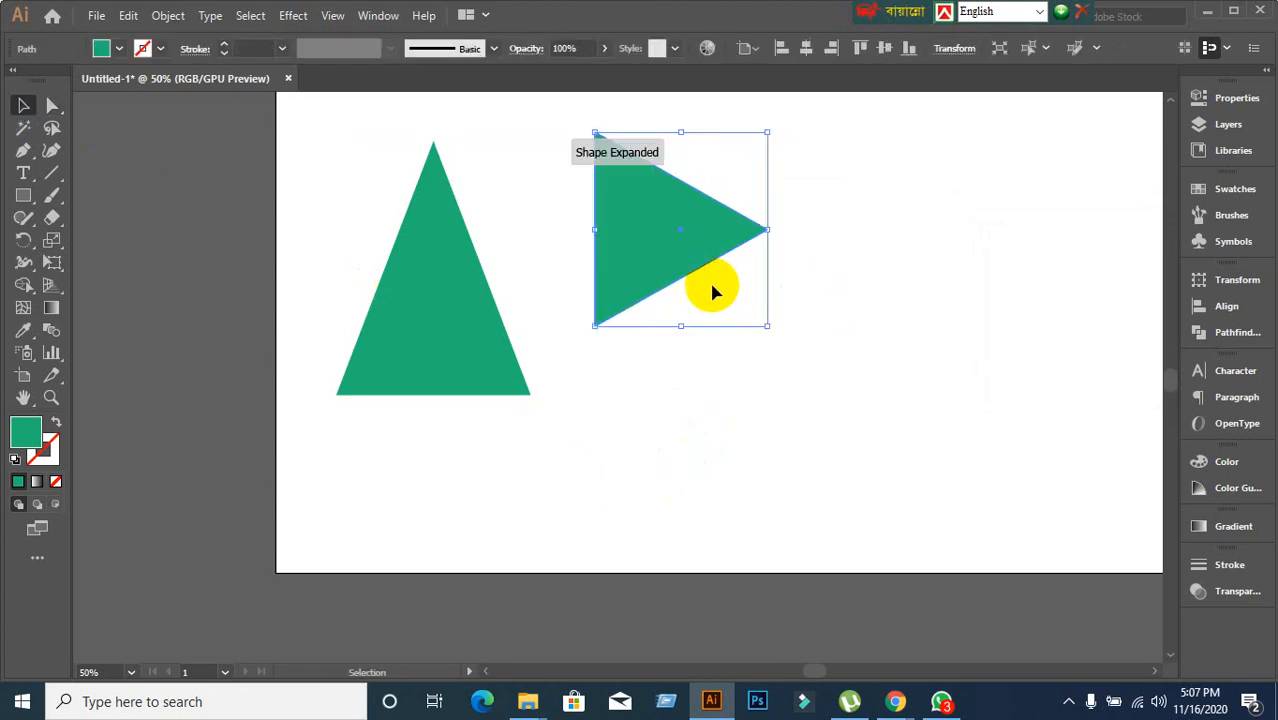
key("ctrl+z")
key("ctrl+z")
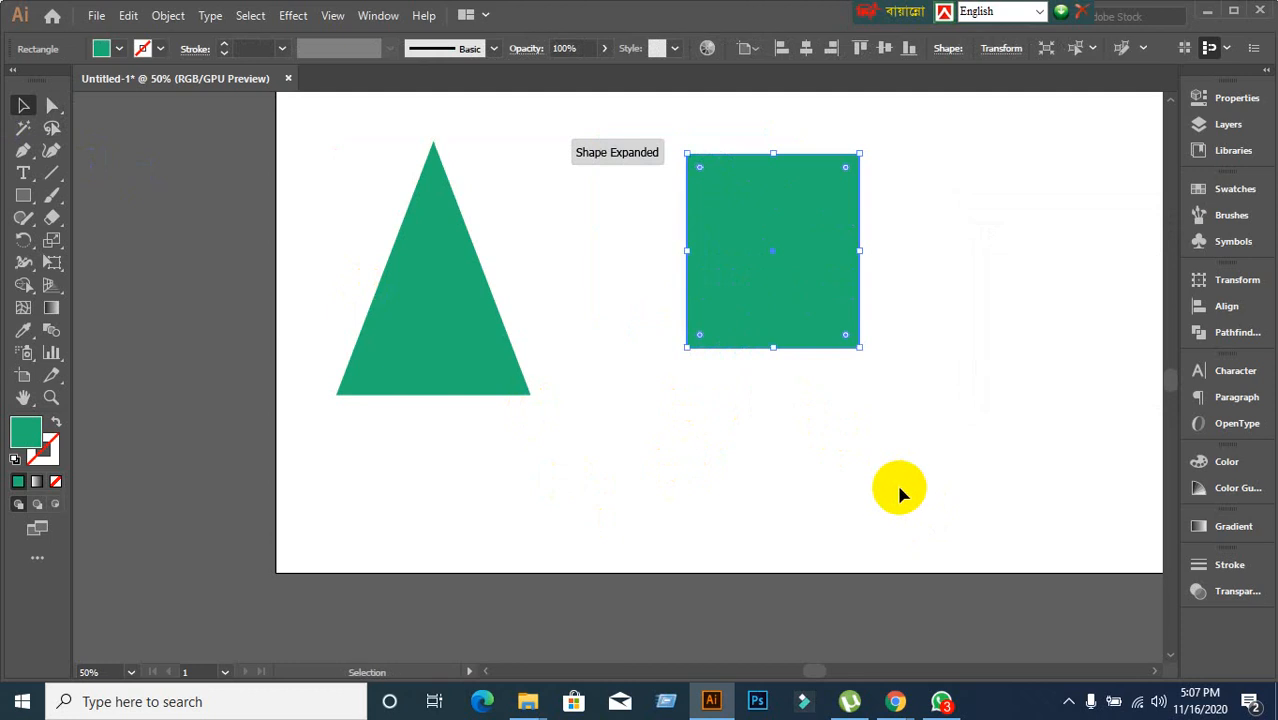
Try averaging the rectangle's two right-hand anchor points along the Vertical axis.
left_click(138, 268)
left_click(52, 105)
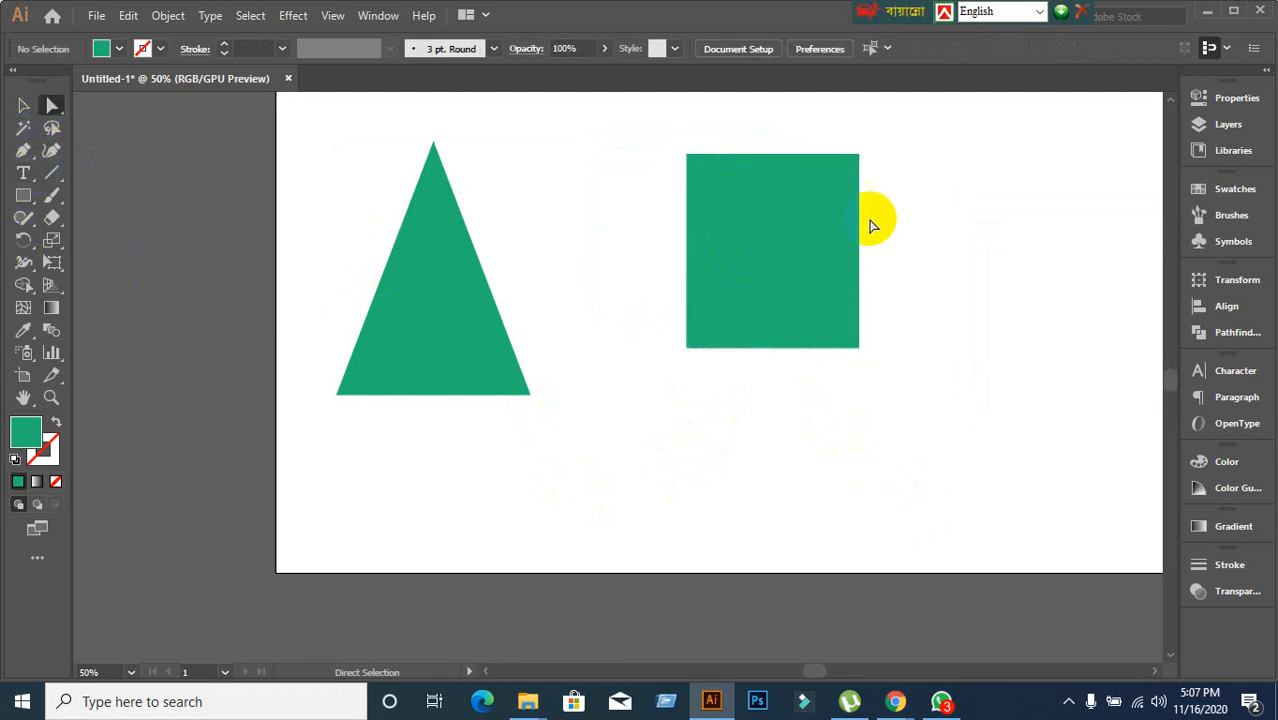
left_click_drag(822, 129, 928, 372)
right_click(825, 229)
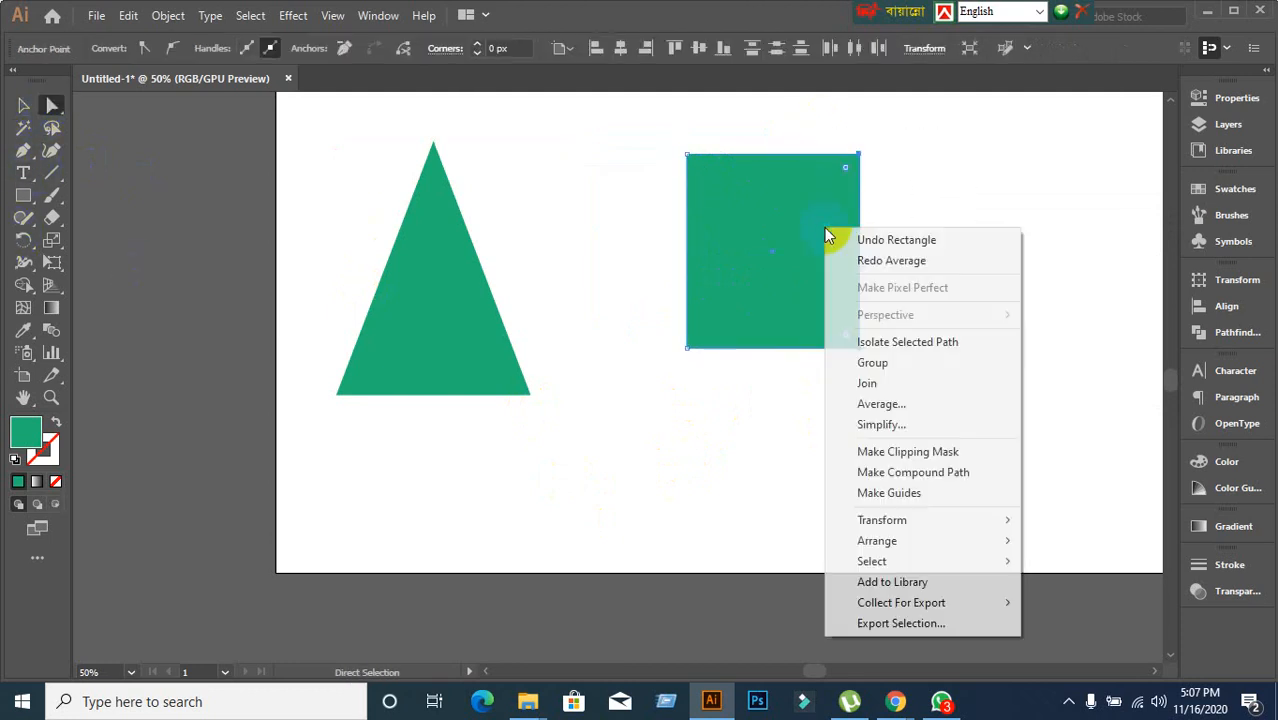
left_click(903, 403)
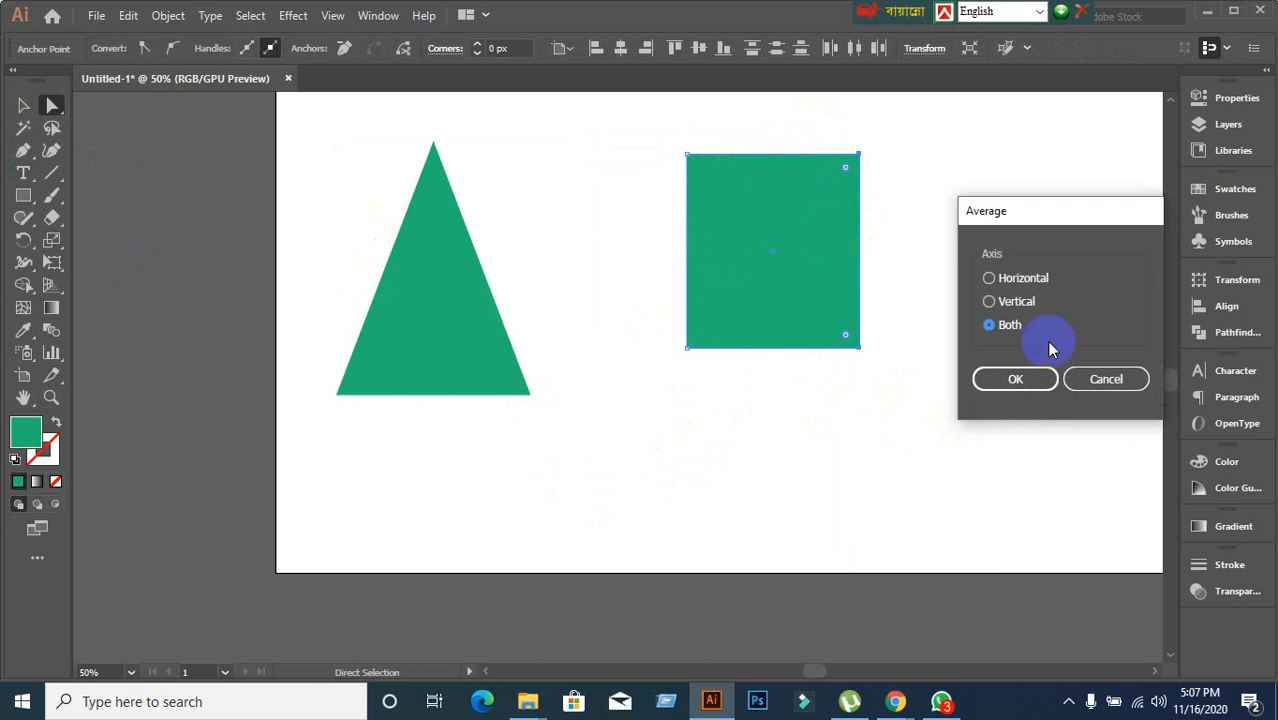
left_click(995, 303)
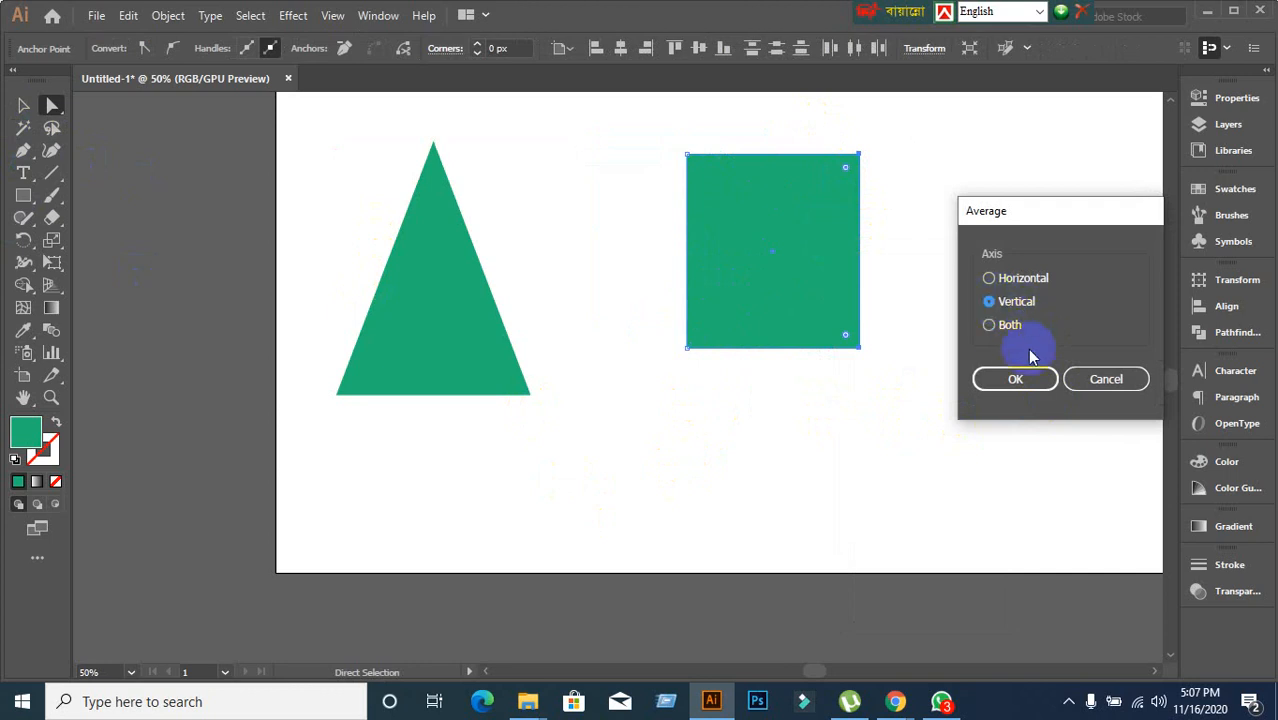
left_click(1015, 377)
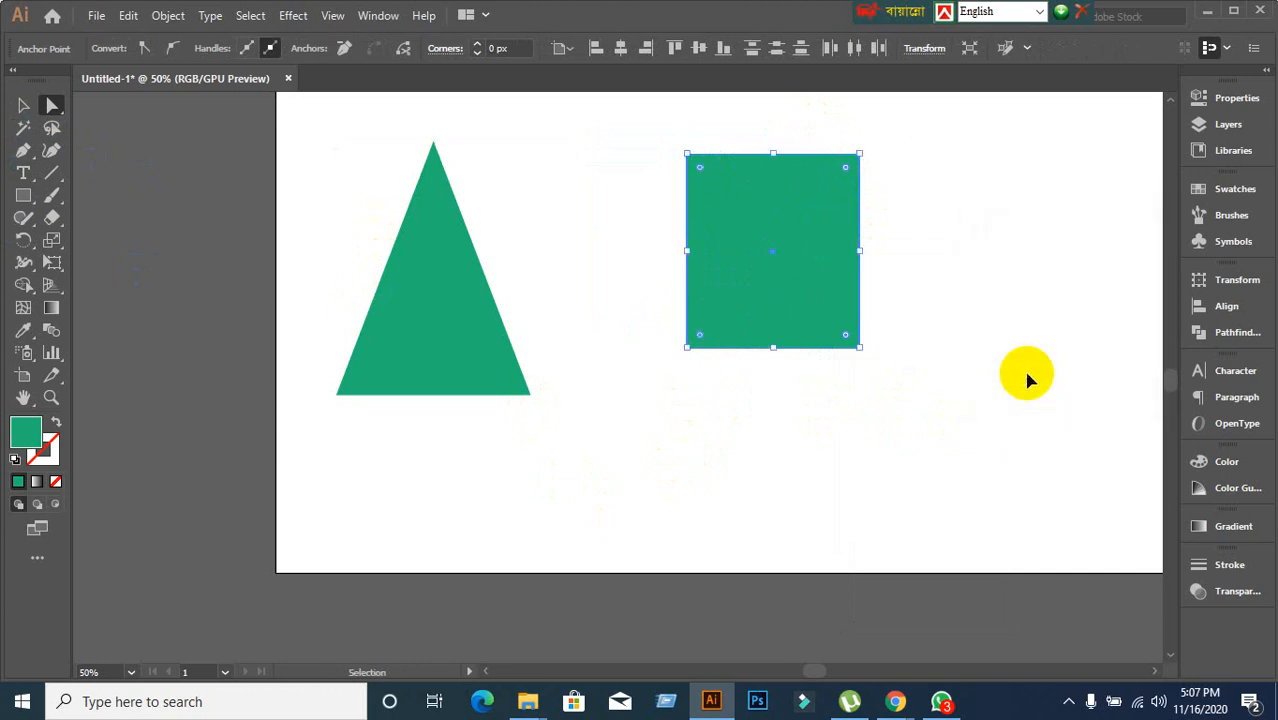
right_click(838, 263)
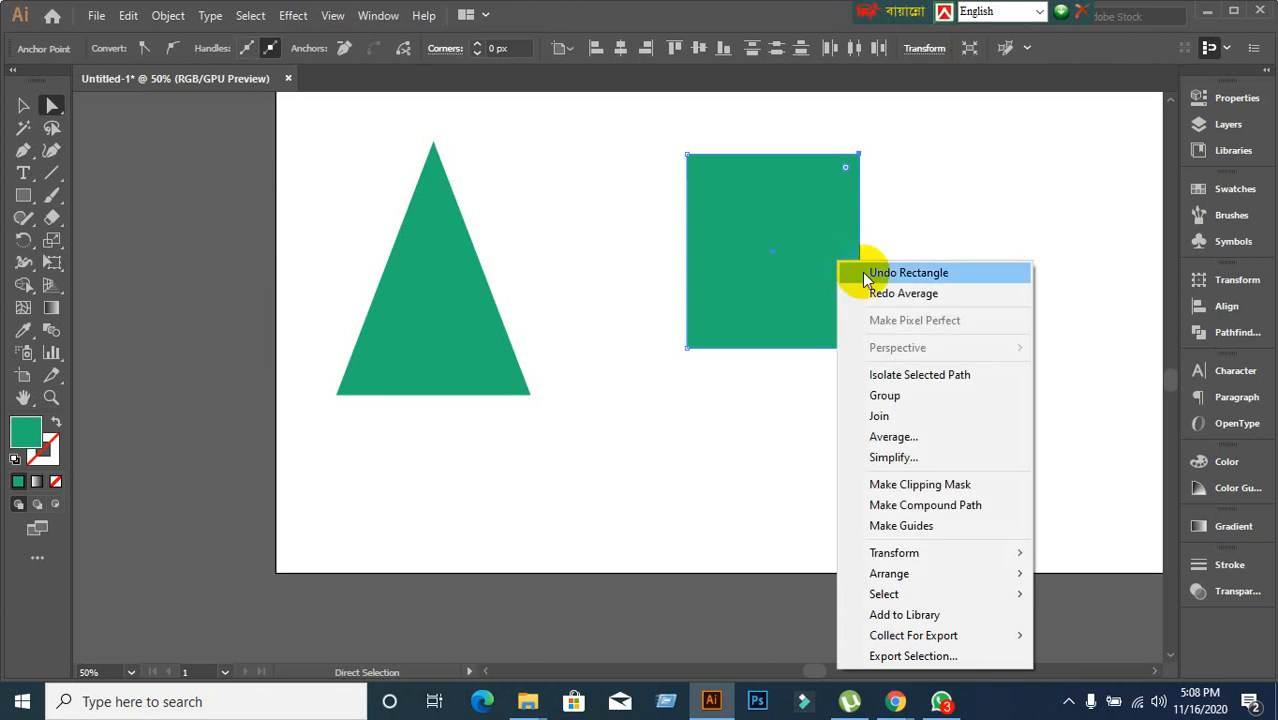
left_click(903, 438)
left_click(1105, 382)
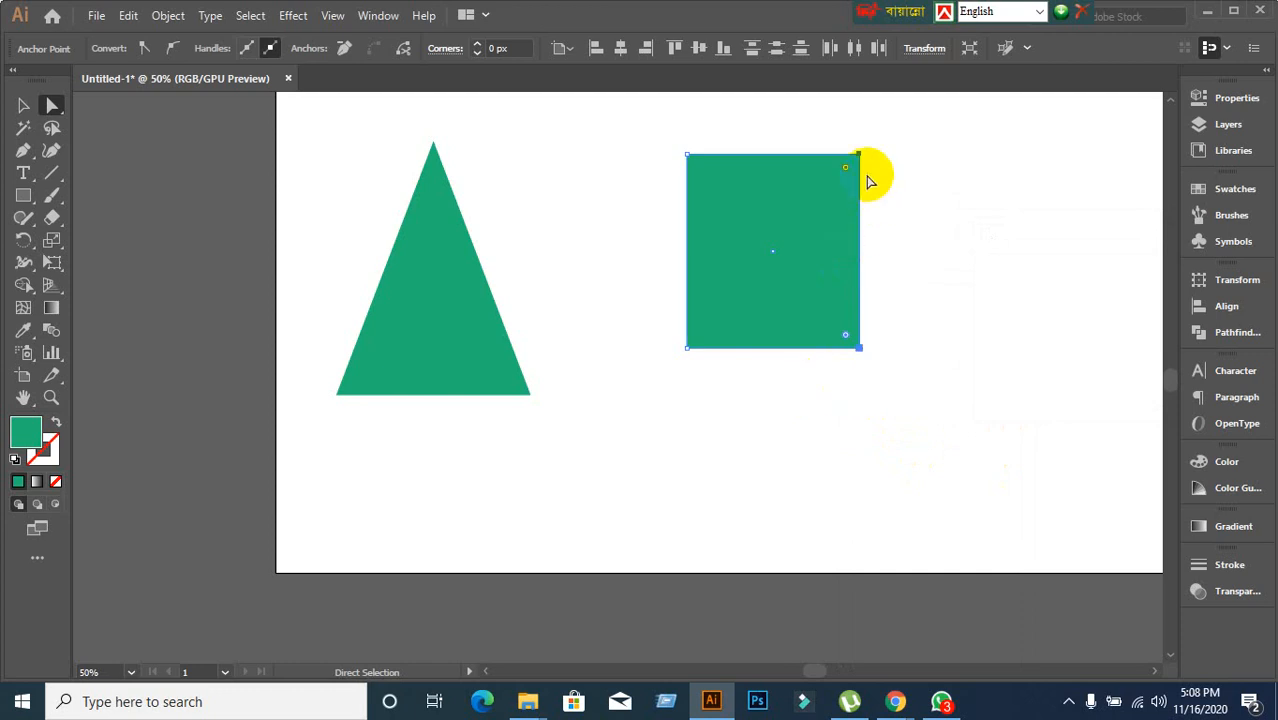
Average the rectangle's two right-hand anchor points along the Horizontal axis to form a sideways triangle.
left_click_drag(832, 129, 992, 470)
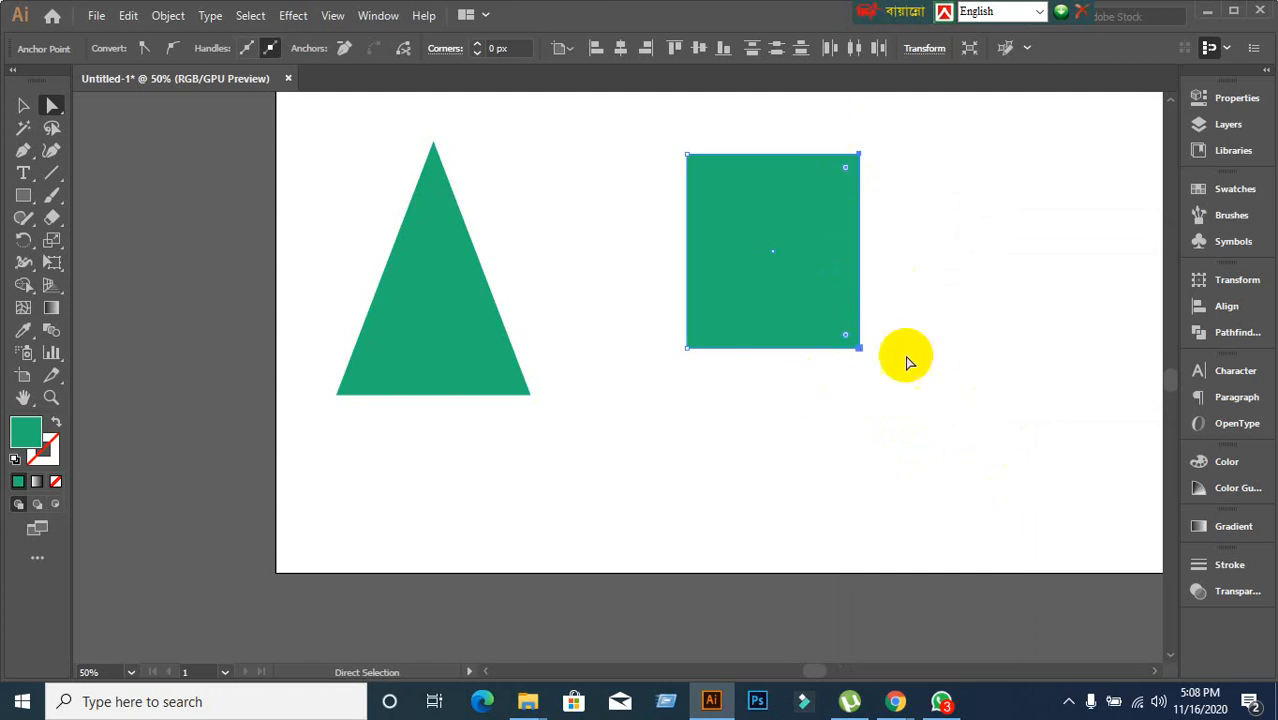
right_click(823, 264)
left_click(889, 446)
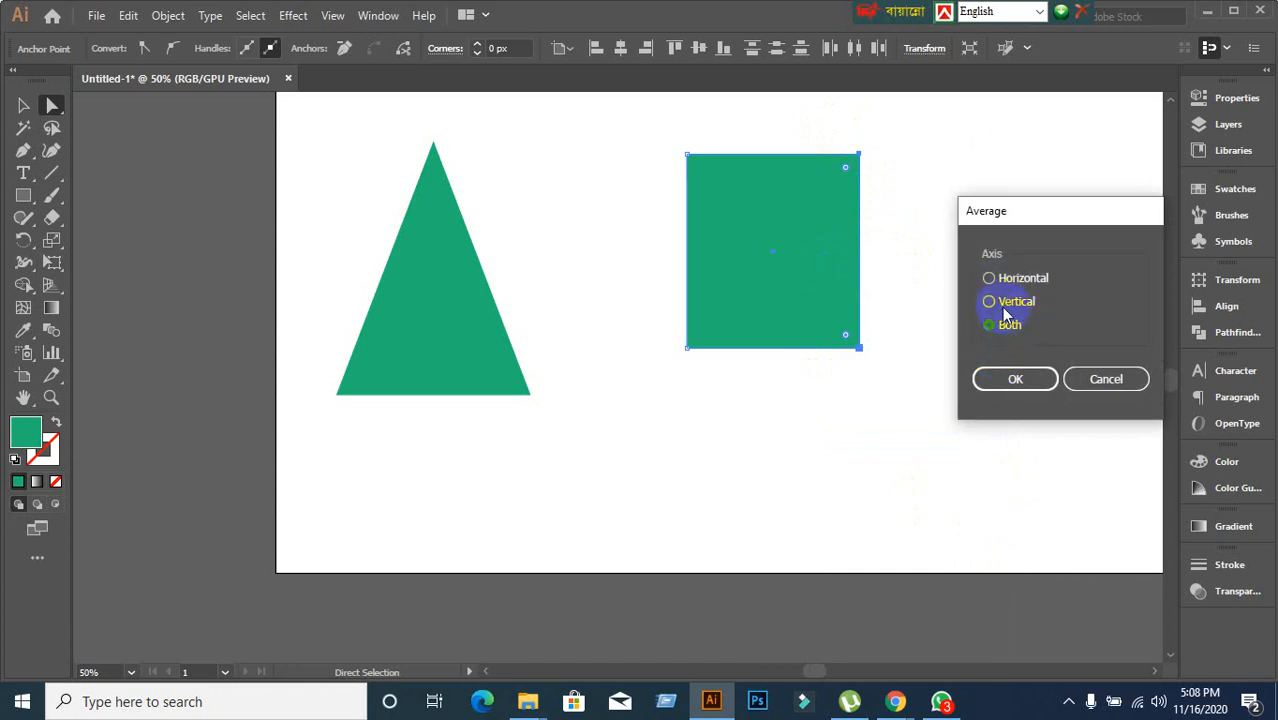
left_click(1027, 379)
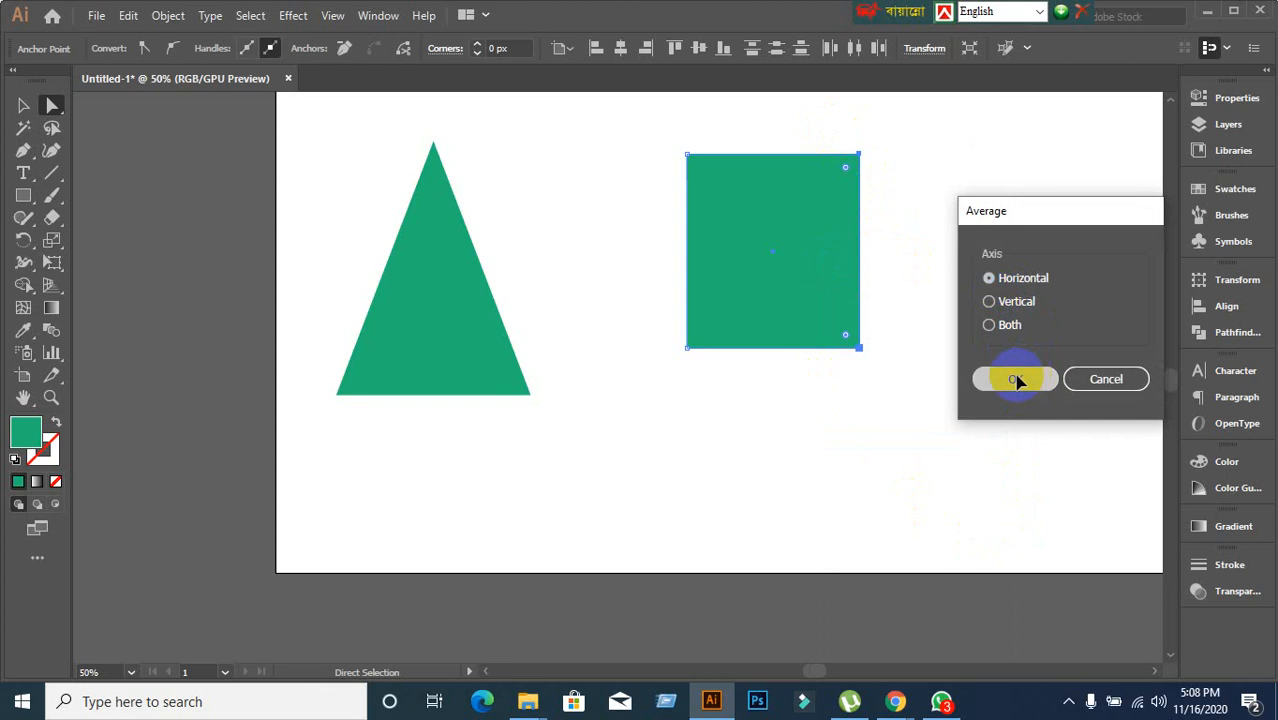
Move the upright triangle horizontally closer to the sideways triangle and leave both deselected.
left_click(22, 106)
left_click(337, 417)
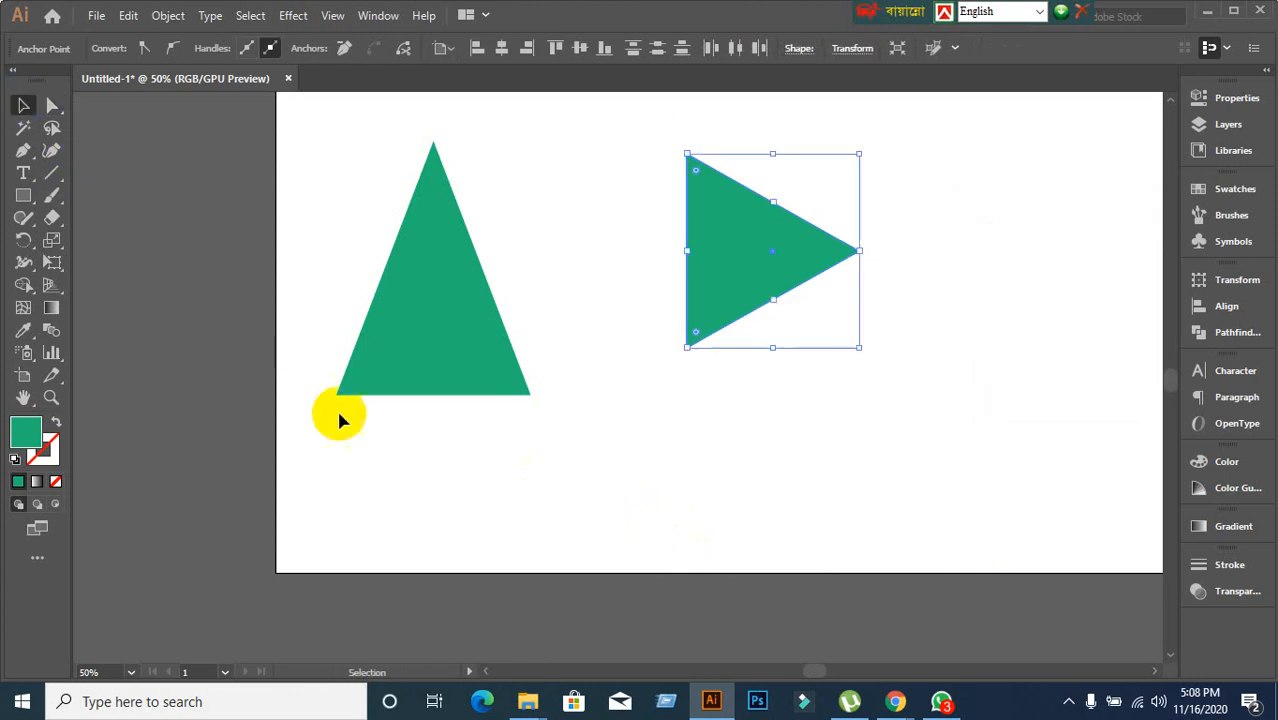
left_click_drag(379, 348, 468, 345)
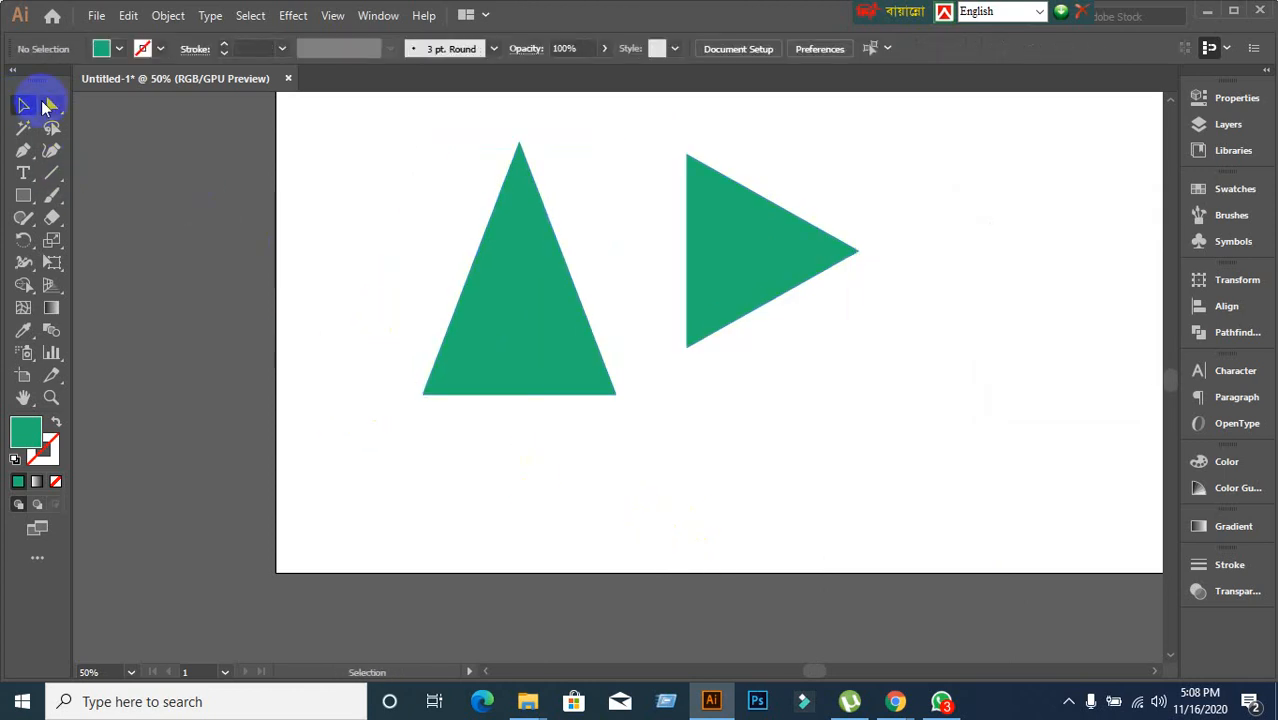
left_click(48, 105)
left_click(183, 250)
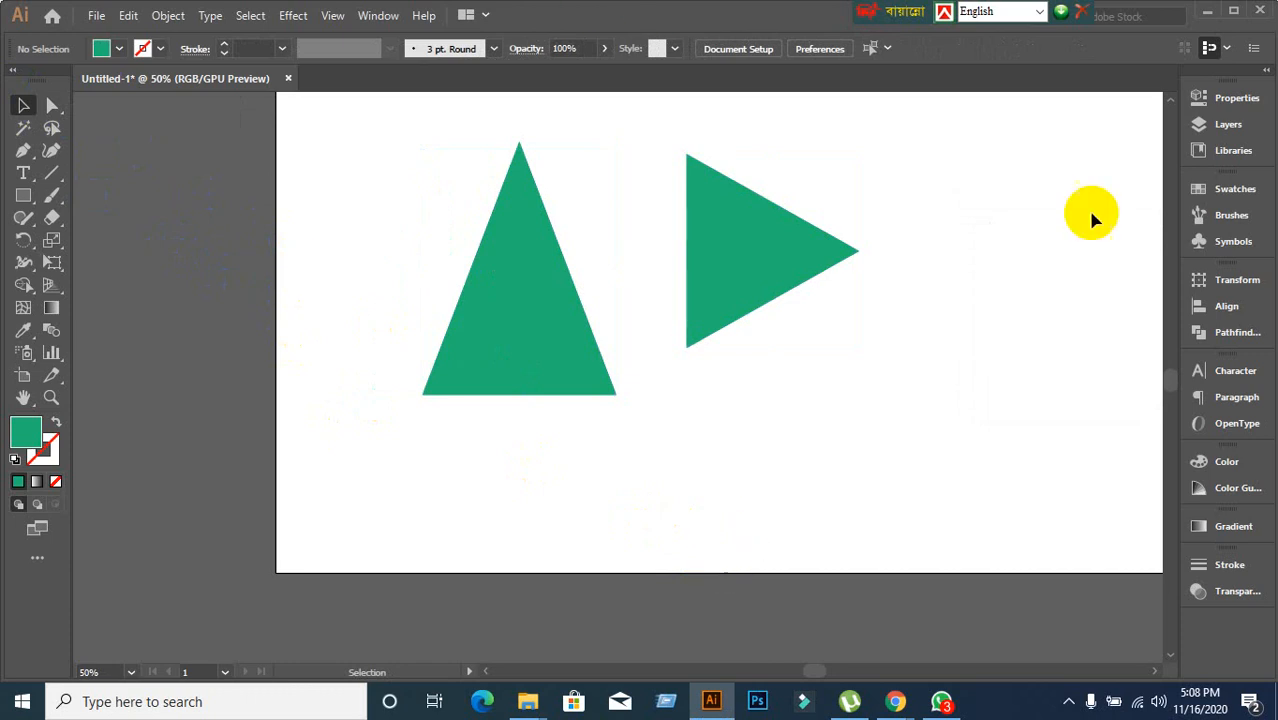
Move the floating keyboard-language bar away from the Adobe Stock search field and minimize Illustrator to return to the Google Meet call.
left_click_drag(906, 10, 613, 10)
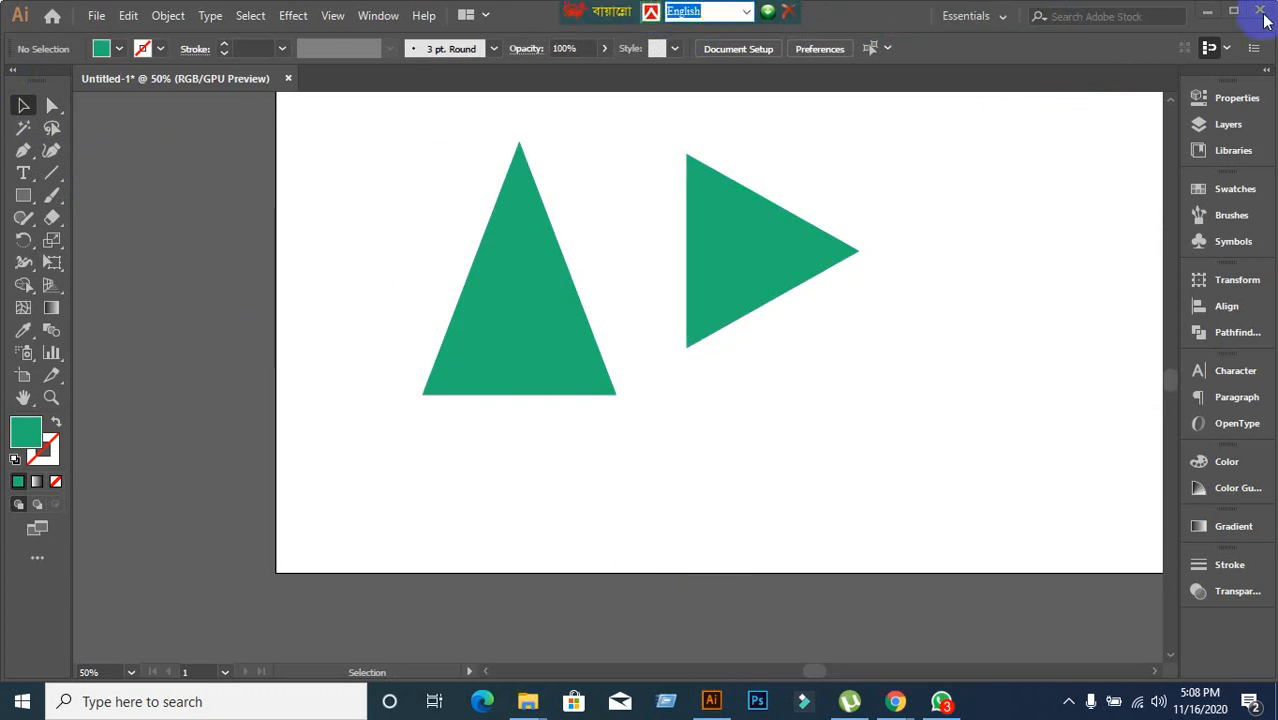
left_click(1208, 12)
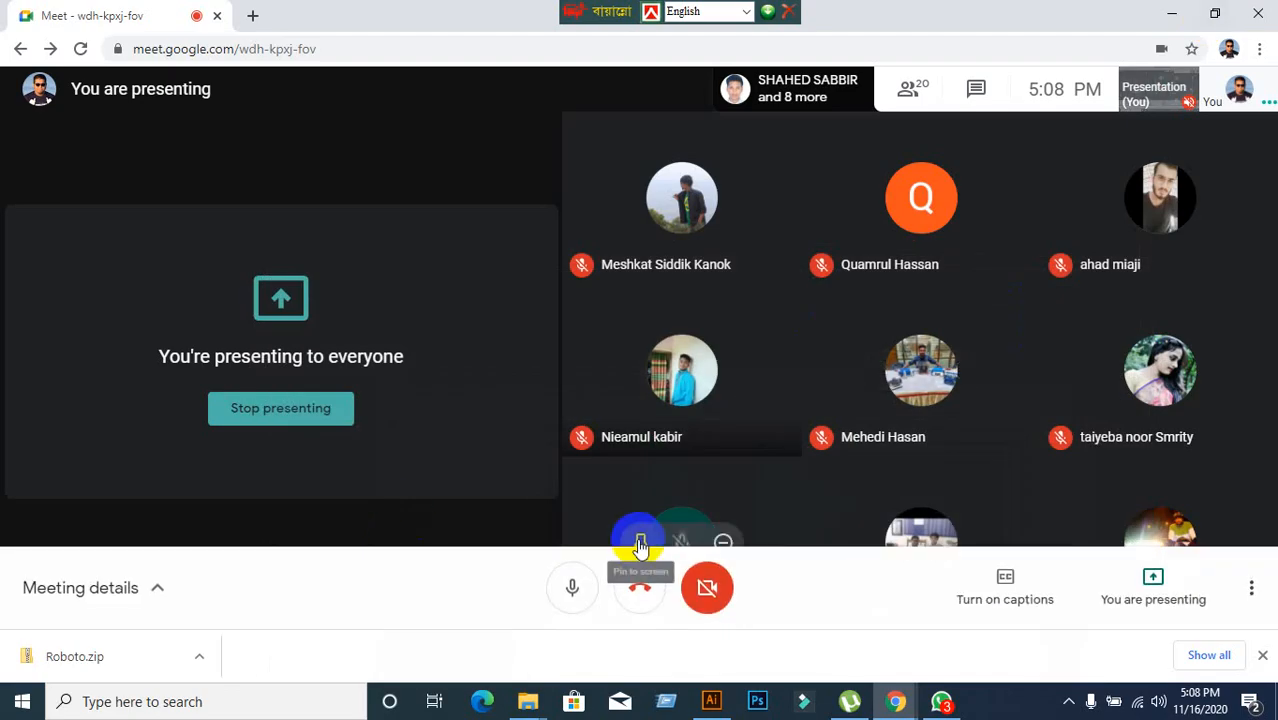
left_click(1172, 13)
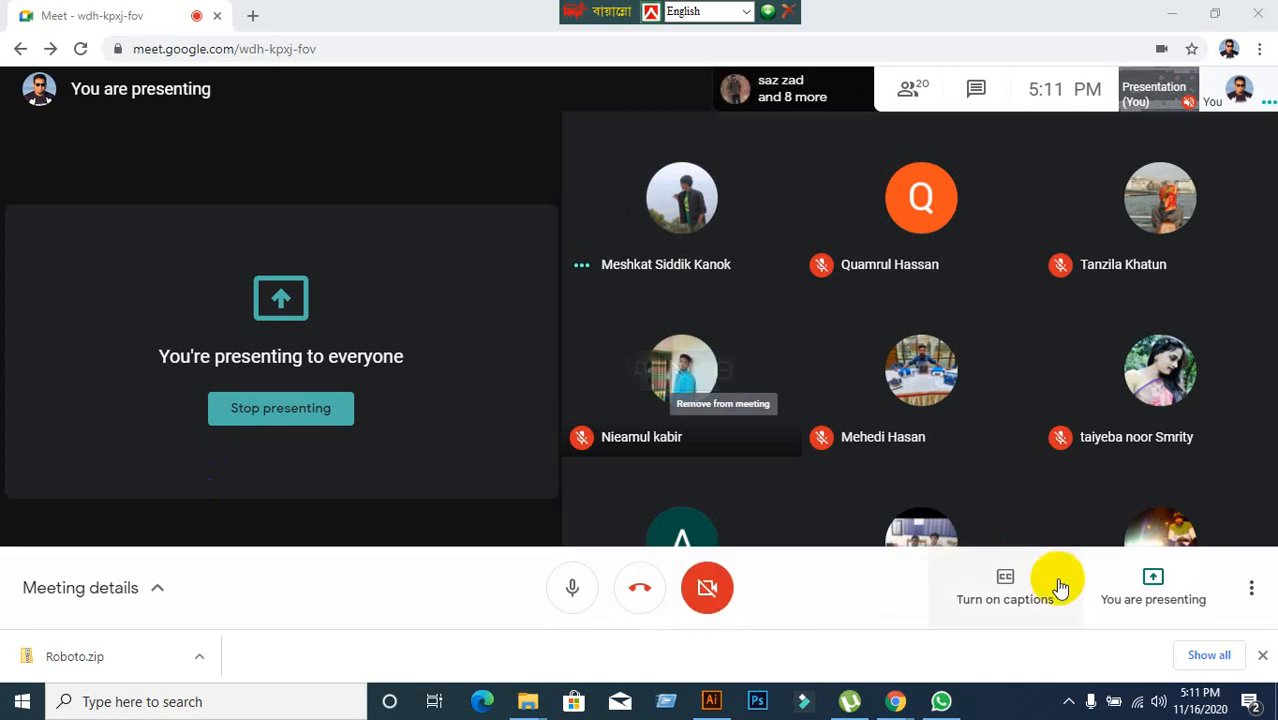
Stop presenting the screen in the Google Meet call and watch the participant's shared Illustrator demonstration.
left_click(1140, 590)
left_click(1164, 499)
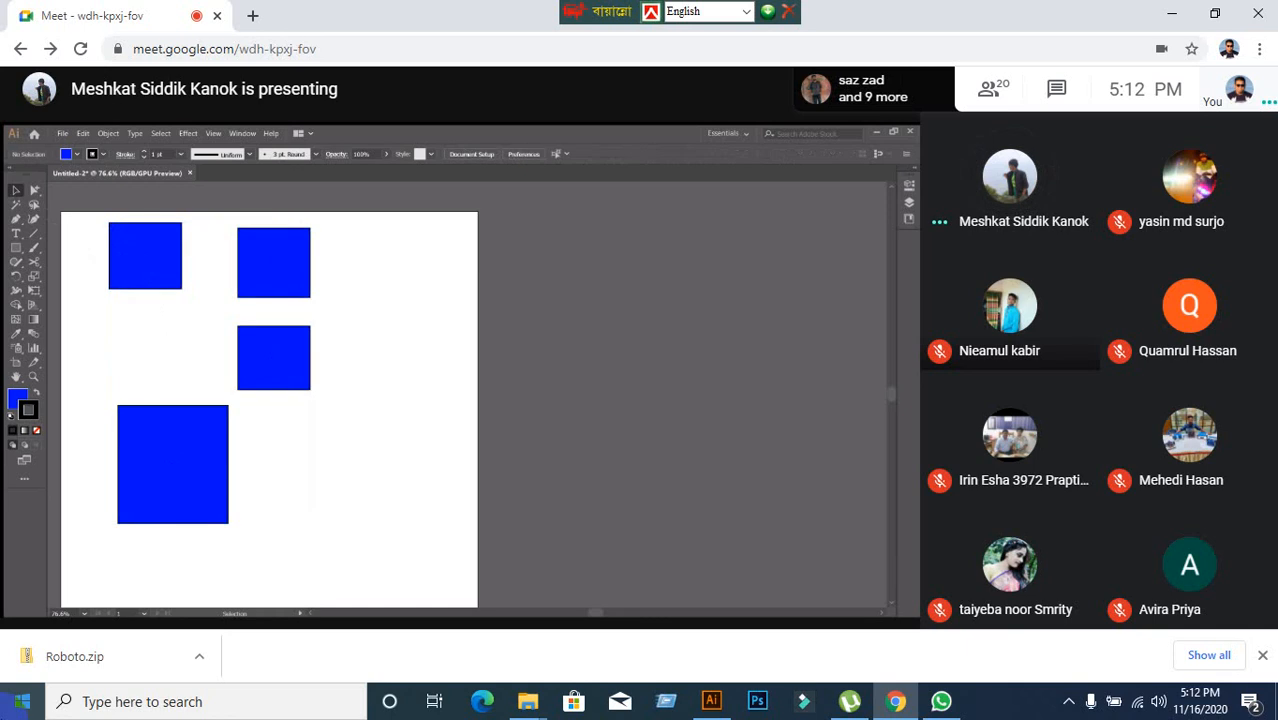
mouse_move(519, 497)
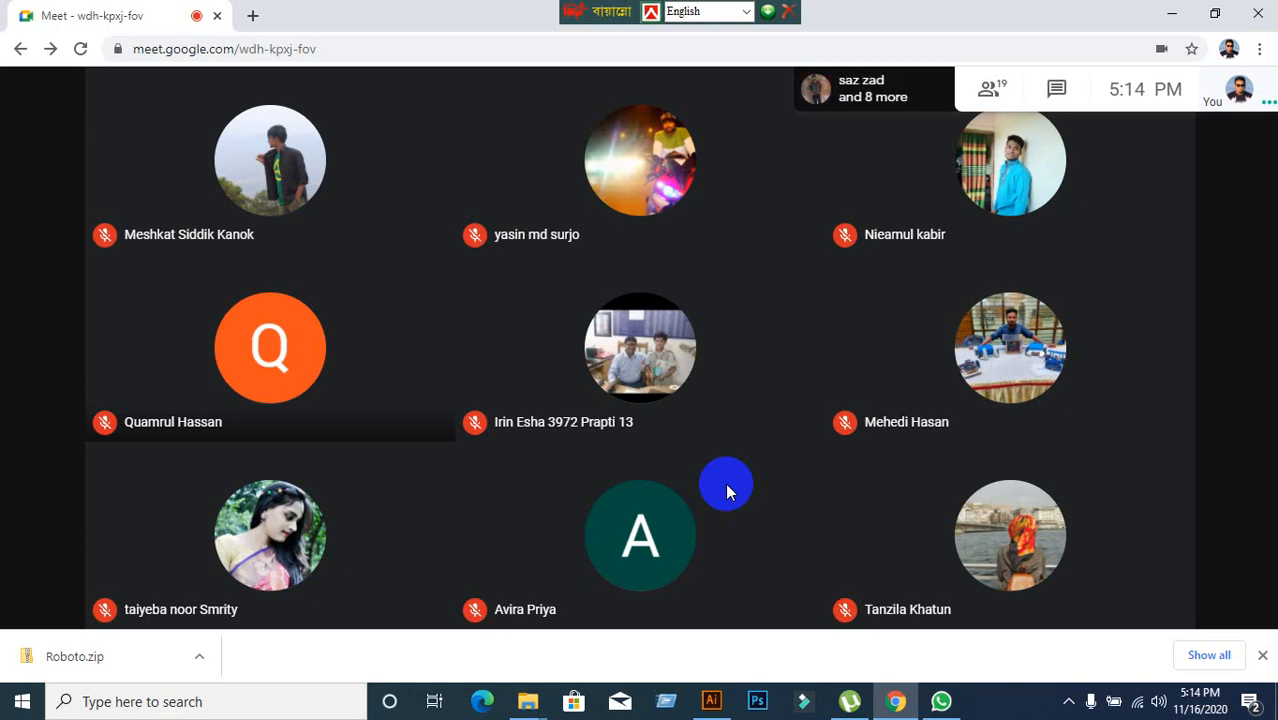
Open the Google Meet call's participant list to check who is attending, and close it.
mouse_move(784, 476)
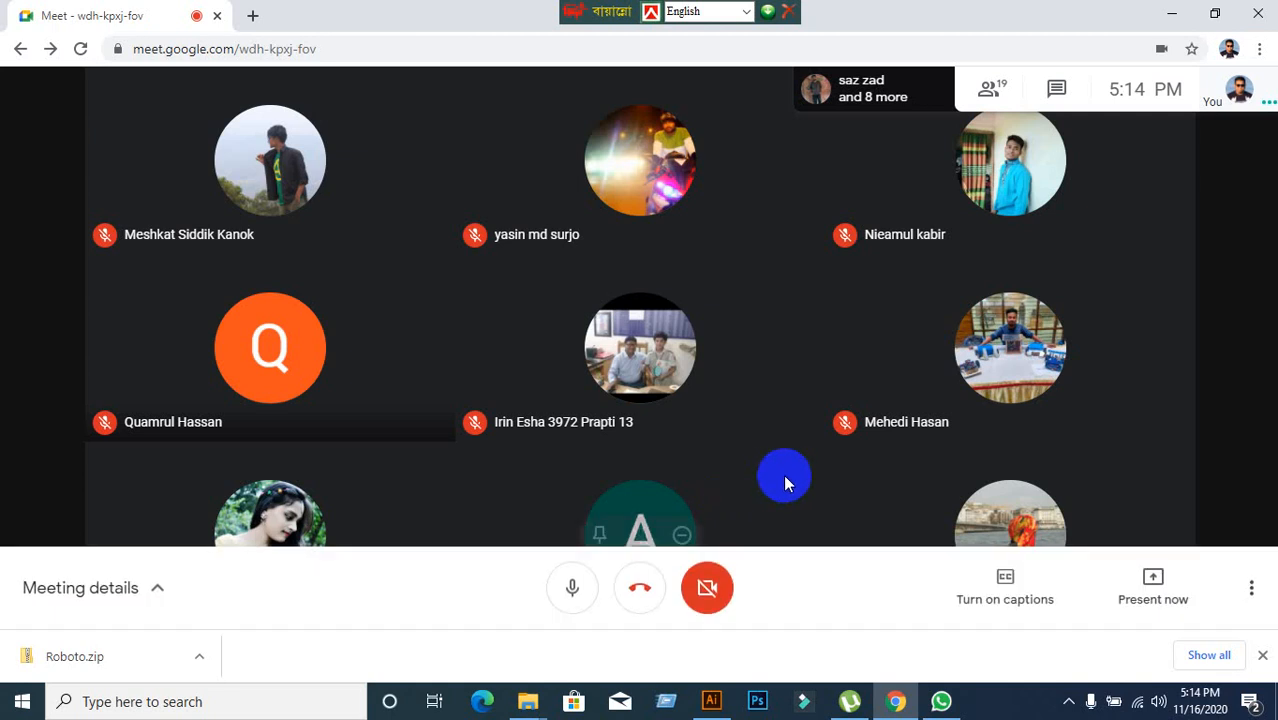
left_click(567, 584)
left_click(989, 88)
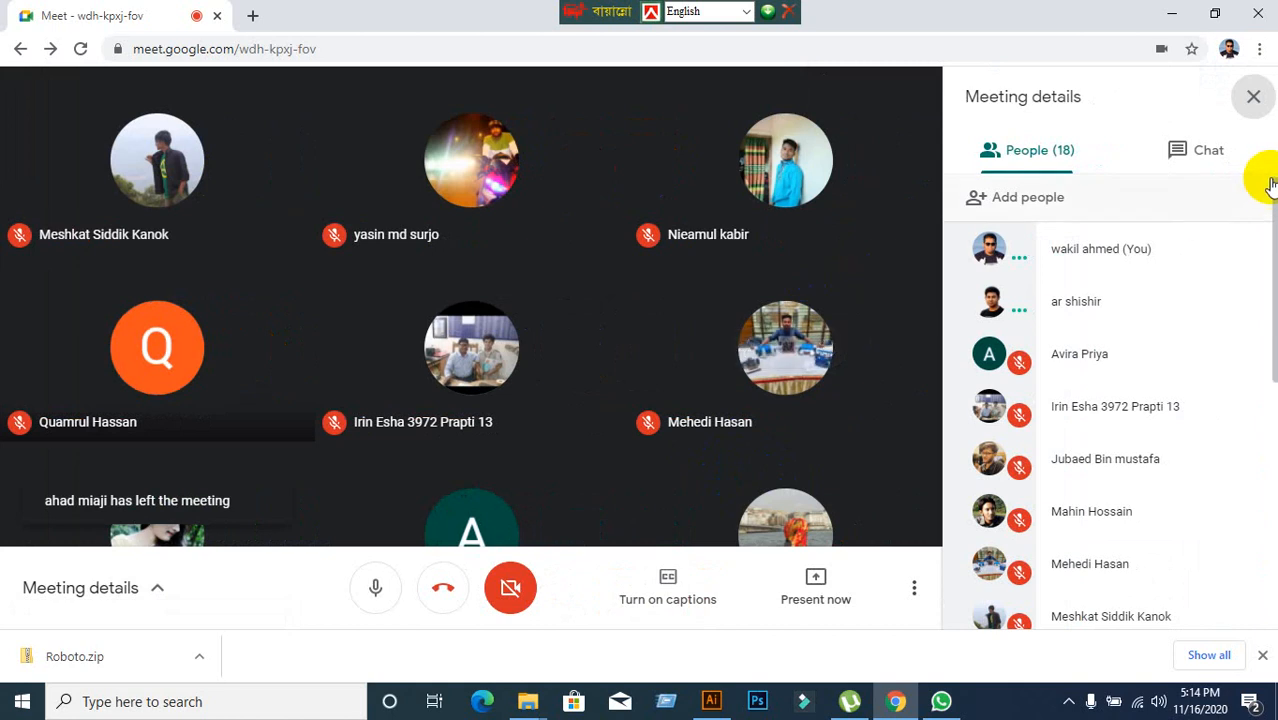
left_click(1255, 106)
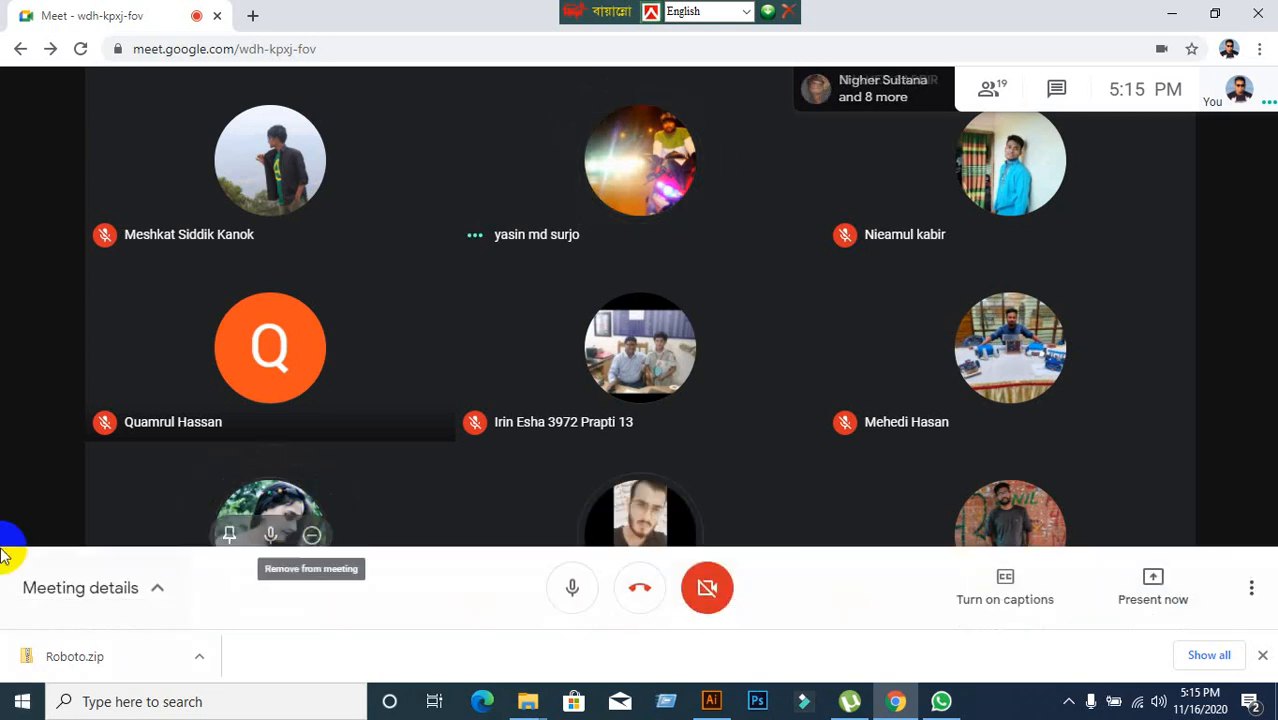
left_click(1172, 16)
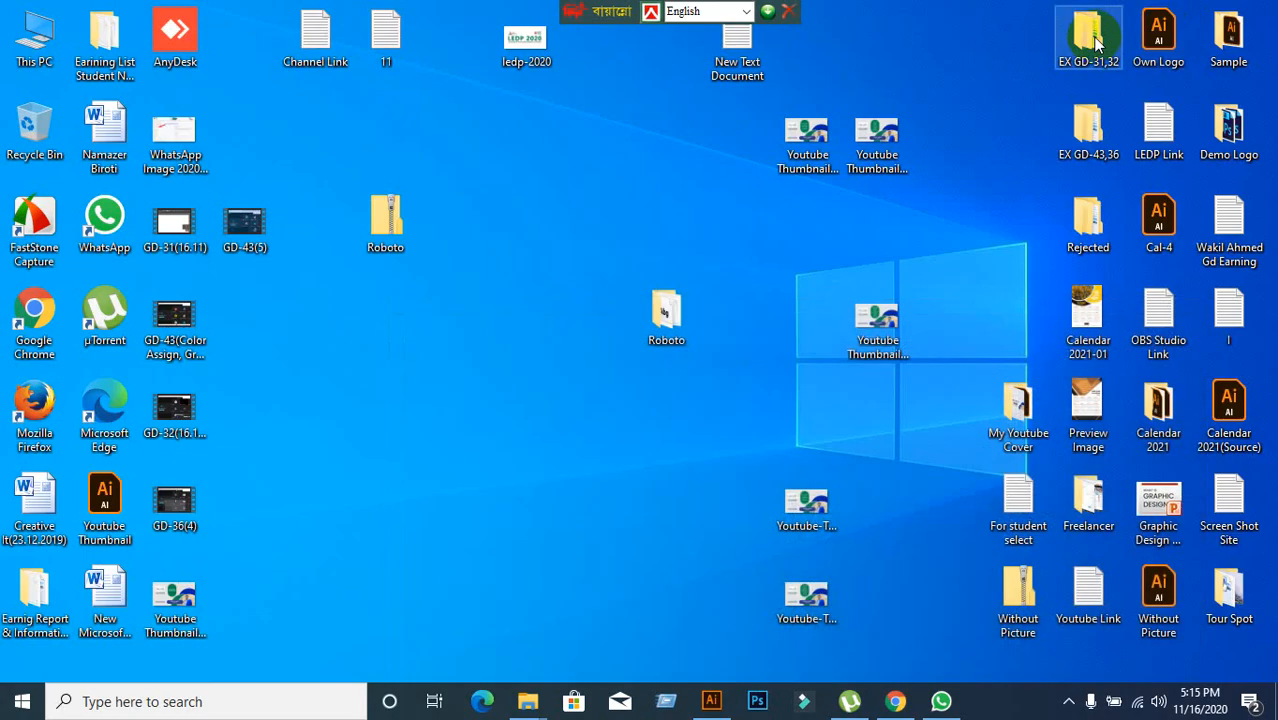
left_click(895, 701)
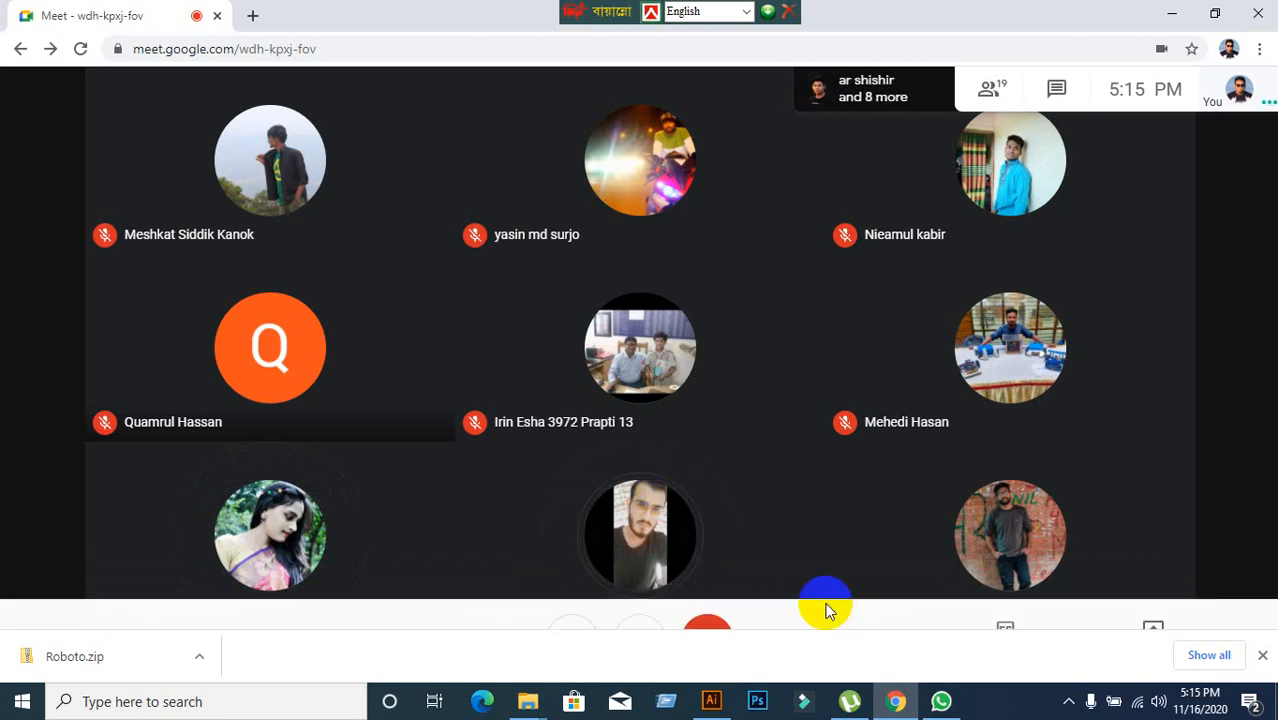
left_click(711, 701)
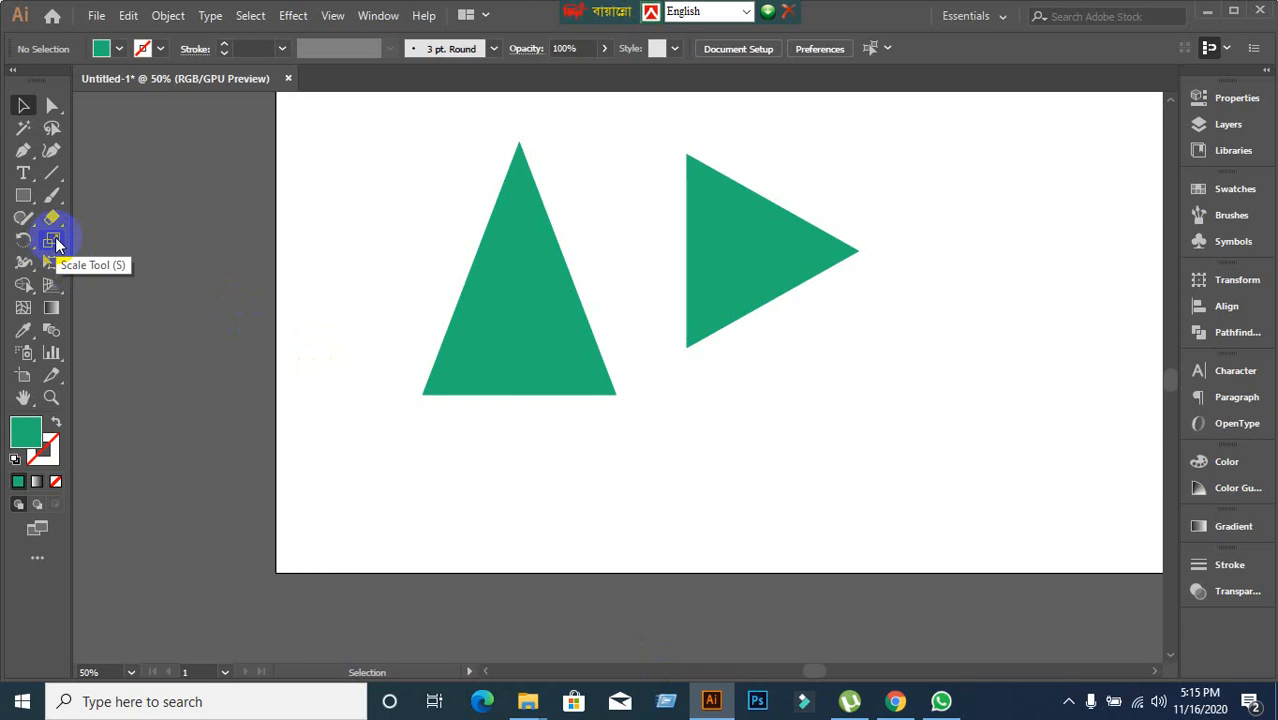
left_click(899, 701)
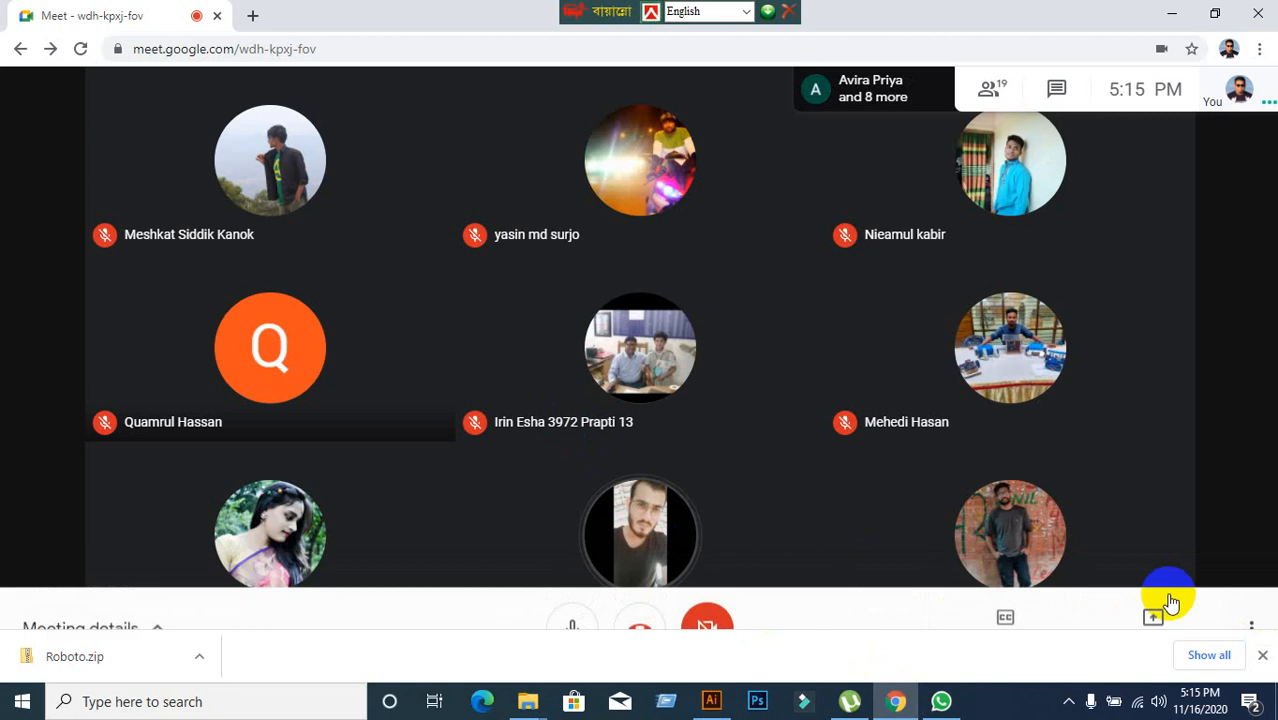
Present the entire screen to the Google Meet call and hide the screen-sharing notice.
left_click(1116, 589)
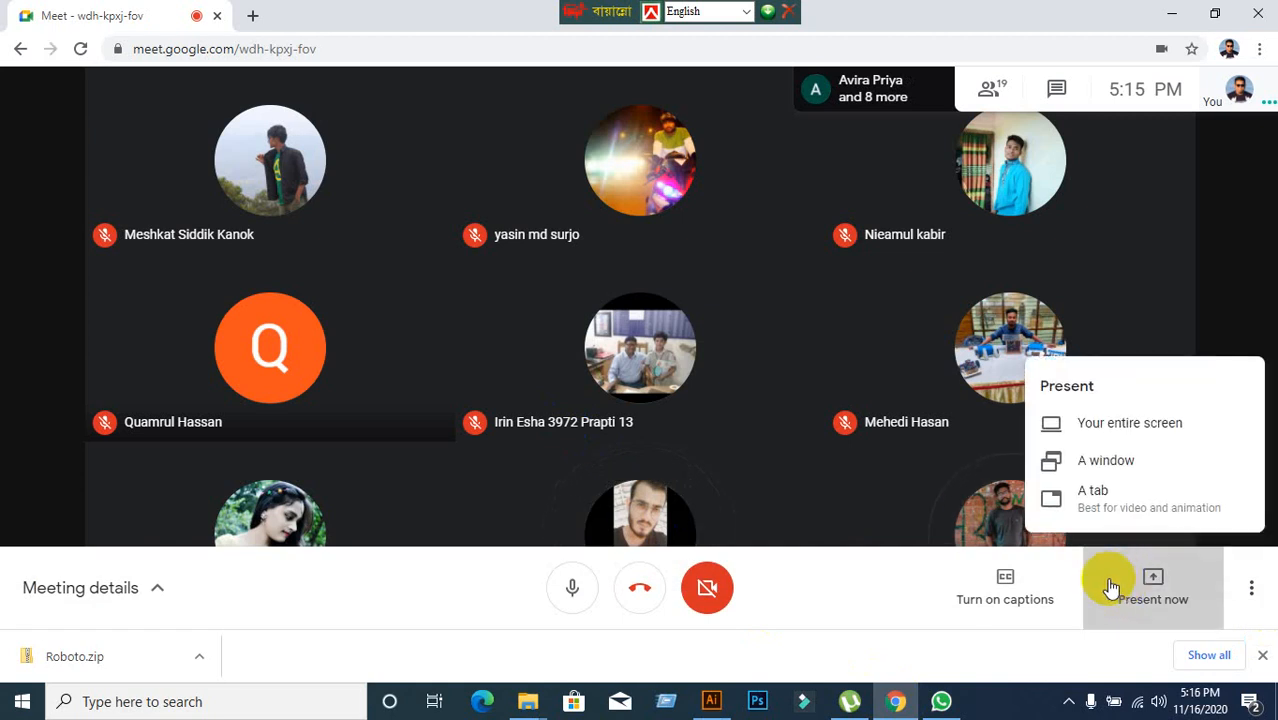
left_click(1102, 432)
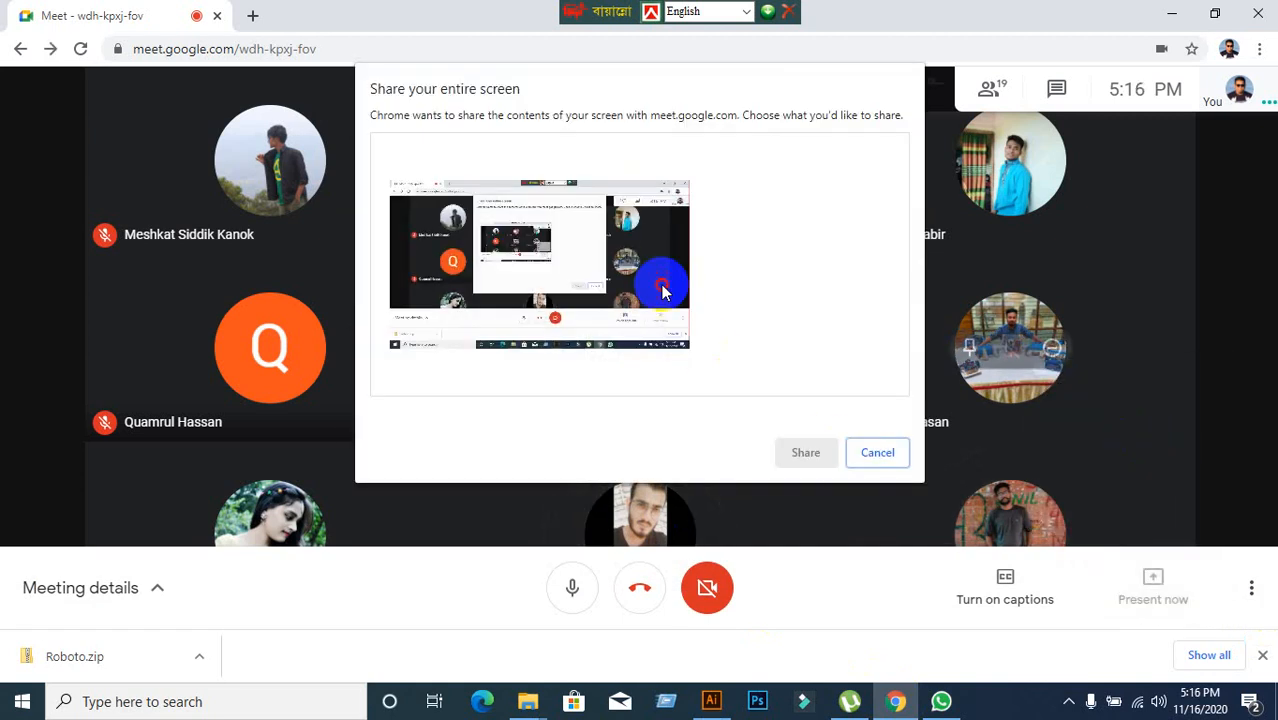
left_click(822, 453)
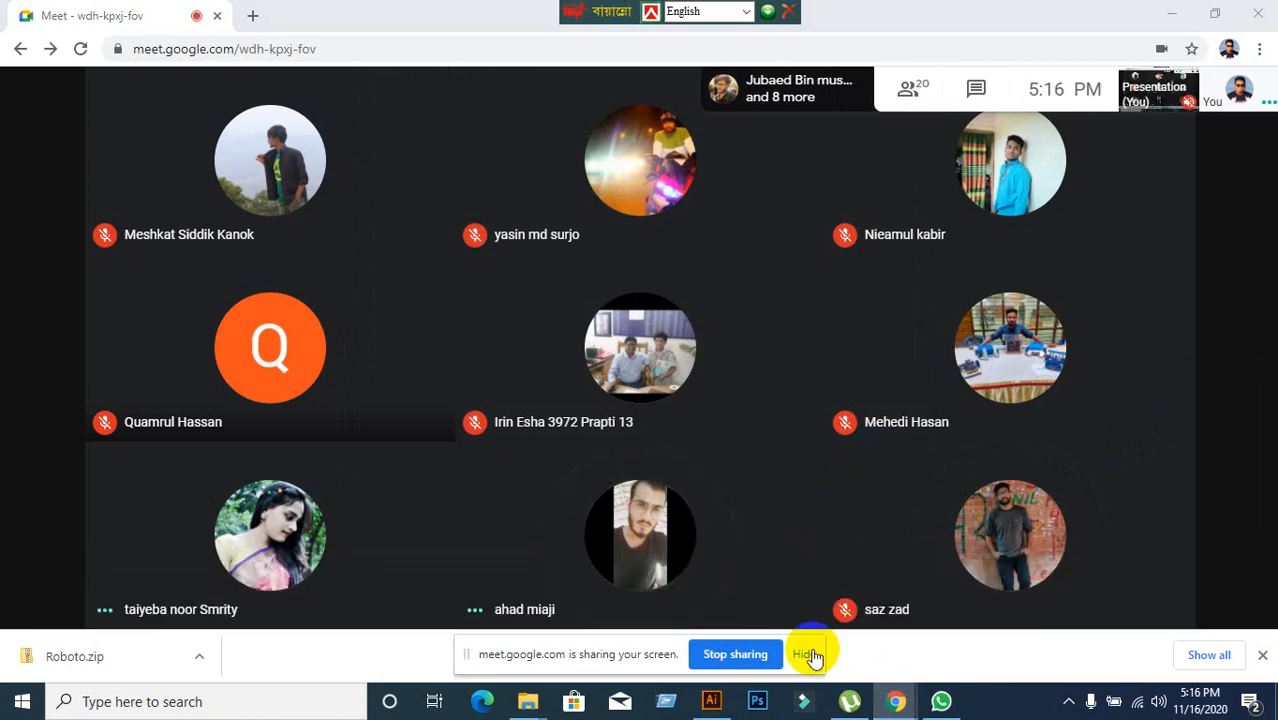
left_click(807, 655)
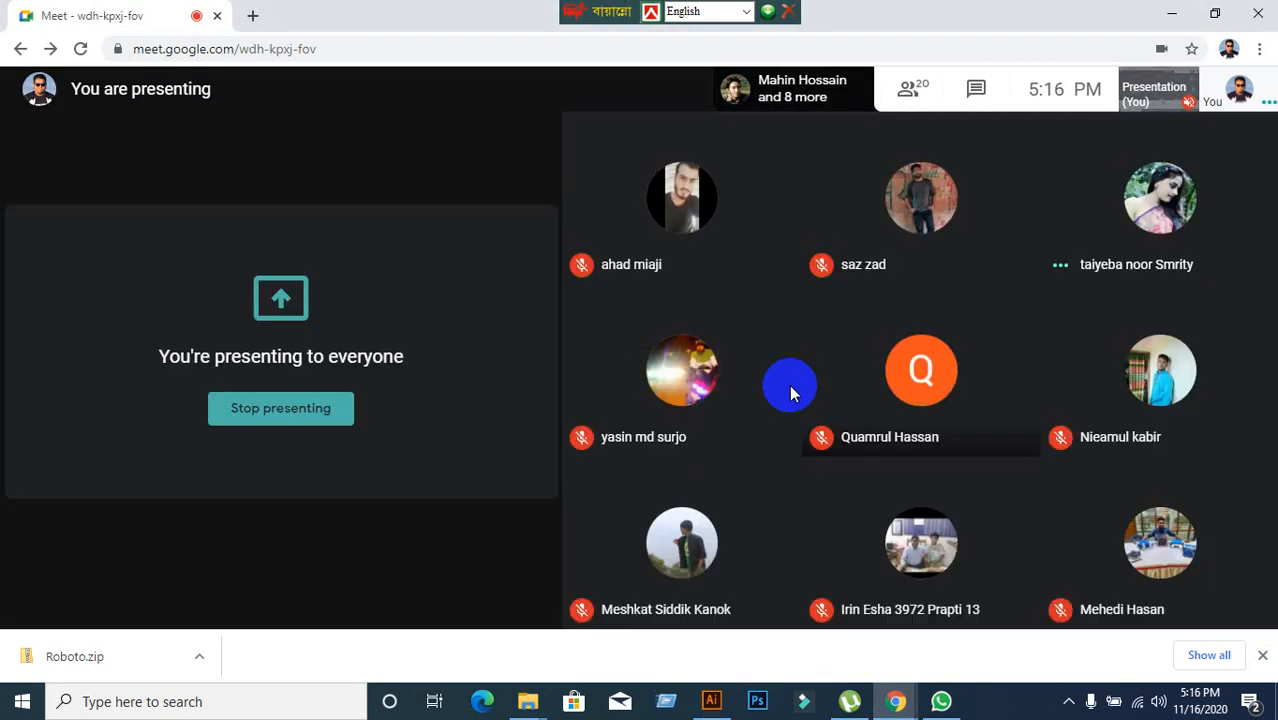
left_click(711, 701)
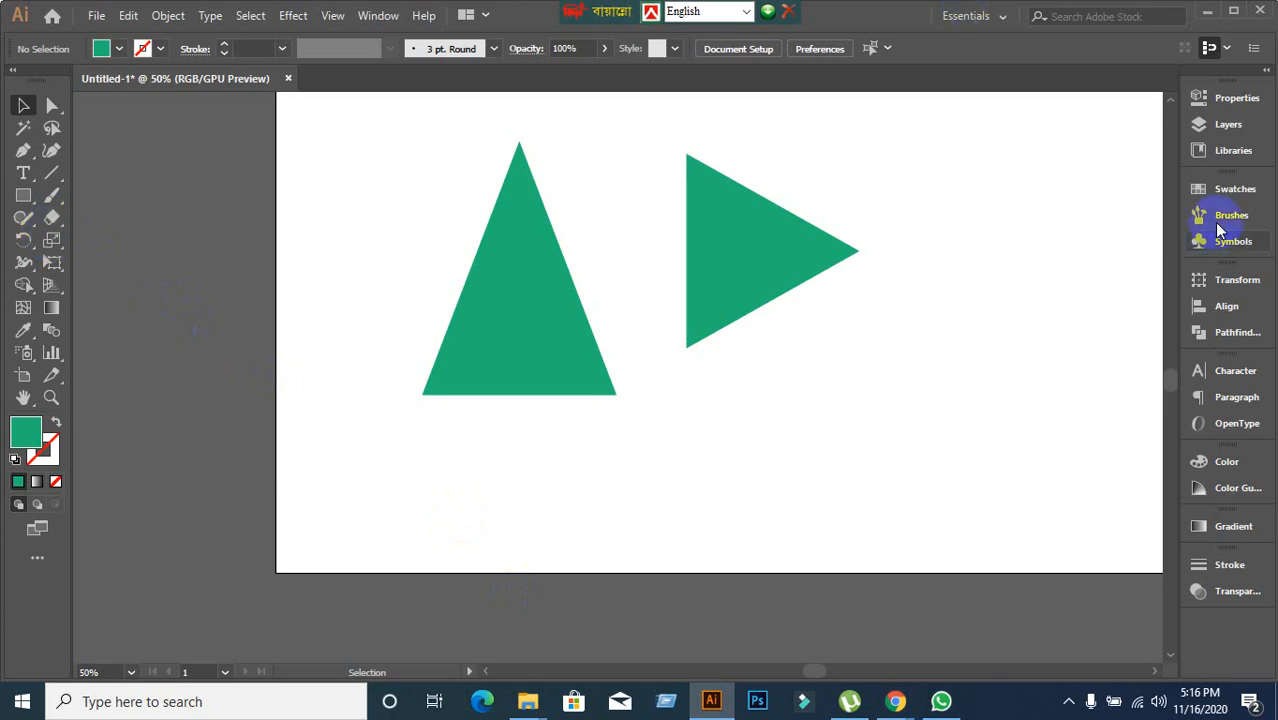
left_click(1208, 16)
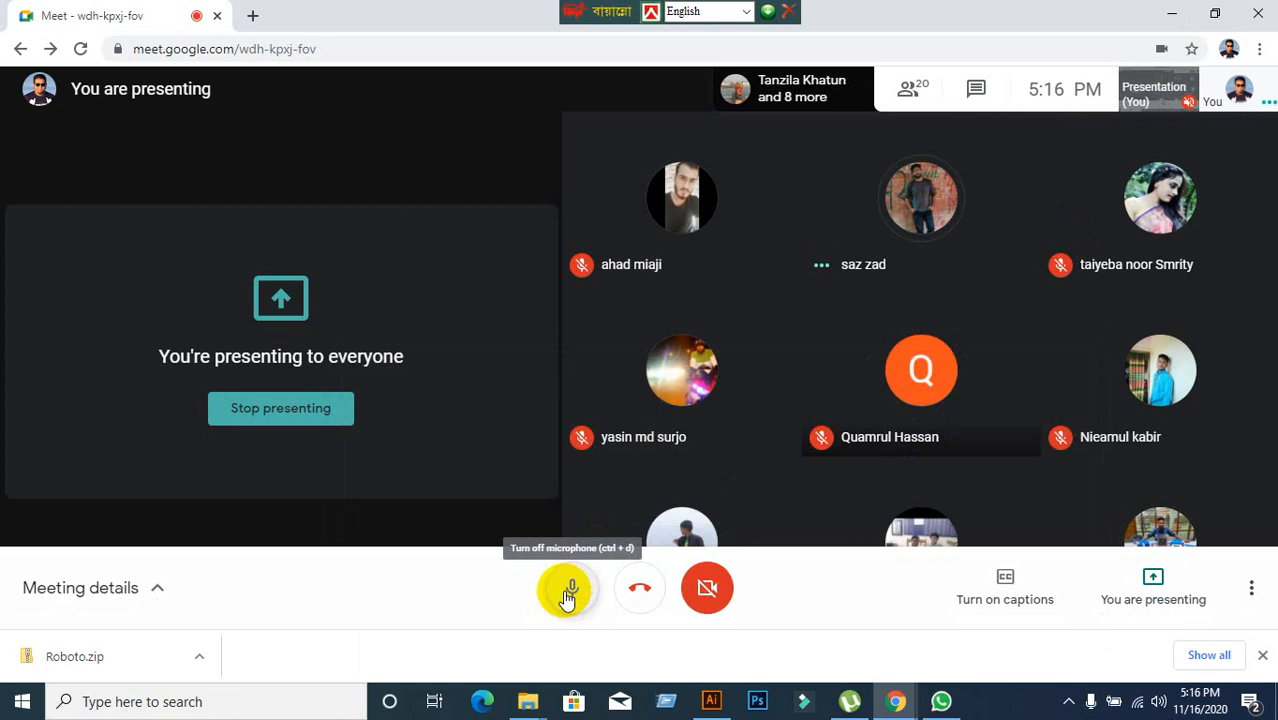
Mute the microphone in the Google Meet call, turn it back on, and minimize the meeting window.
left_click(568, 596)
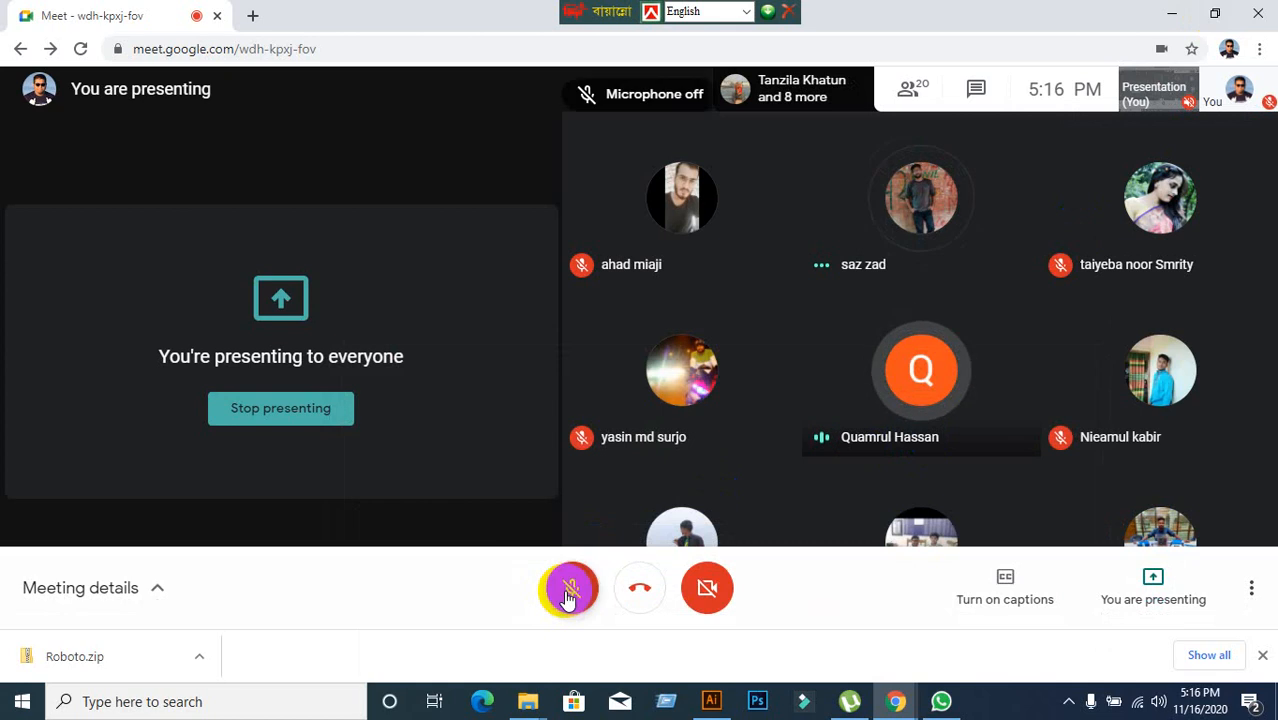
left_click(571, 590)
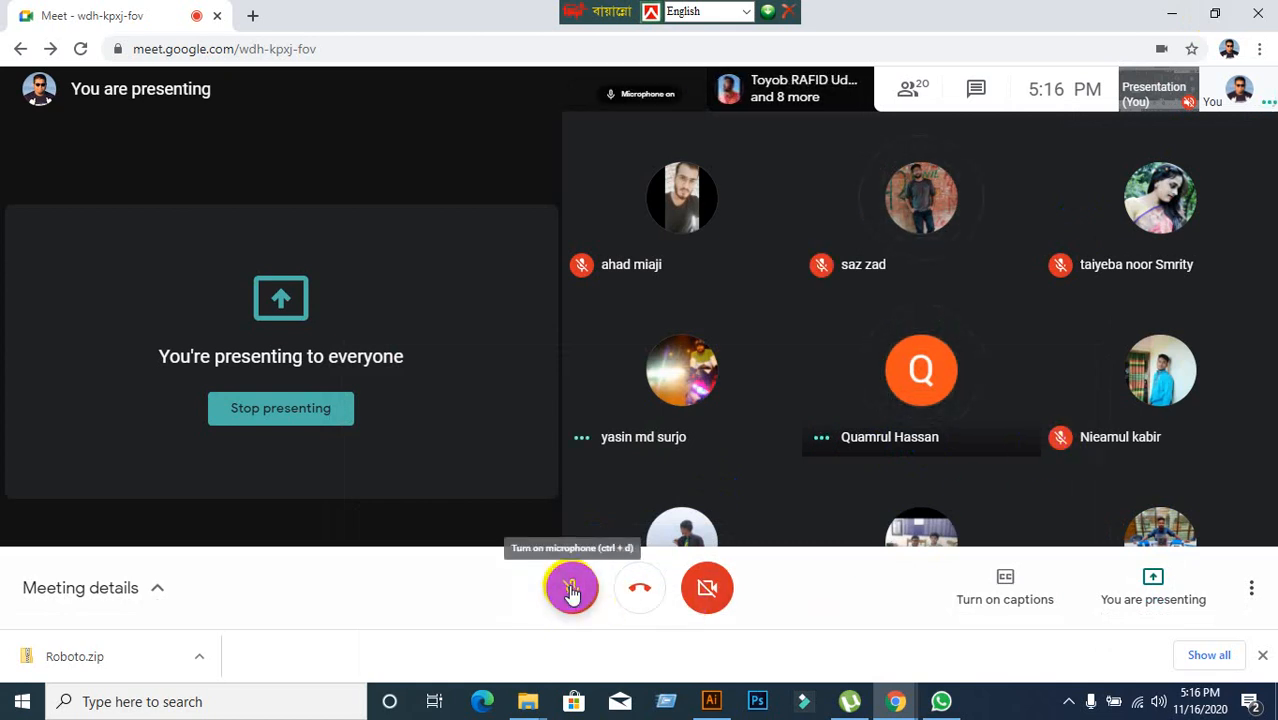
left_click(575, 592)
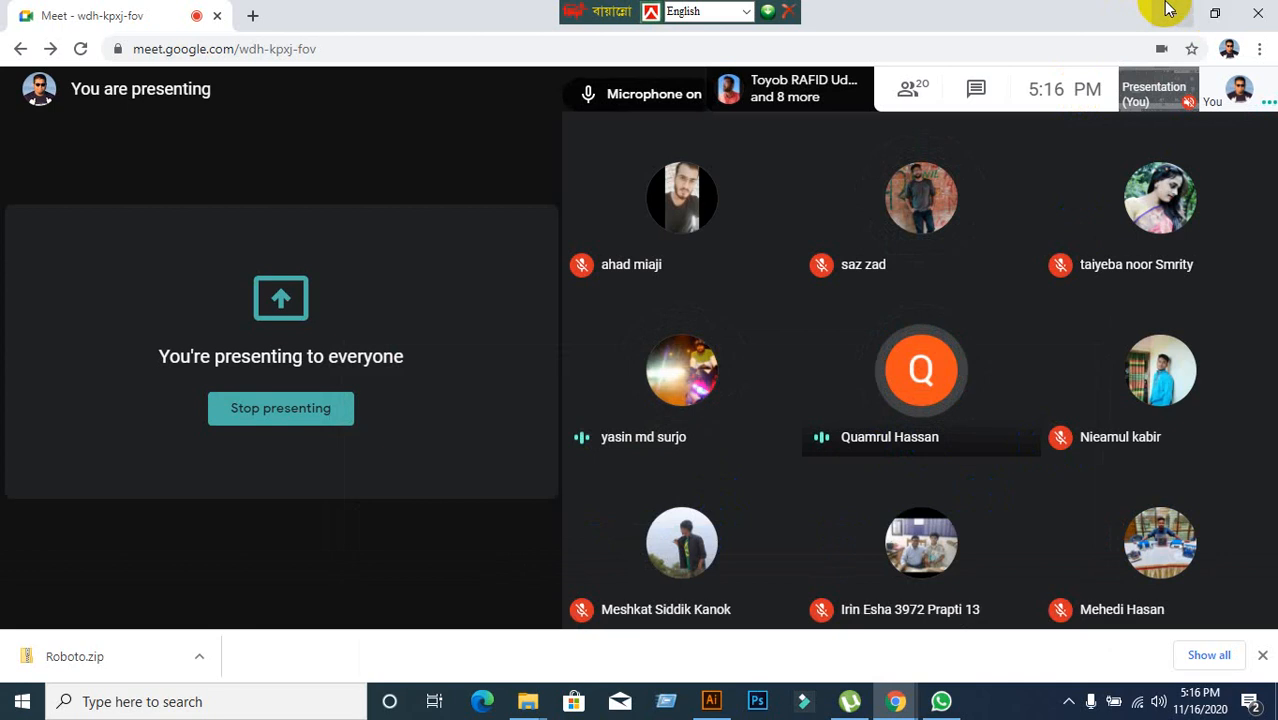
left_click(1170, 13)
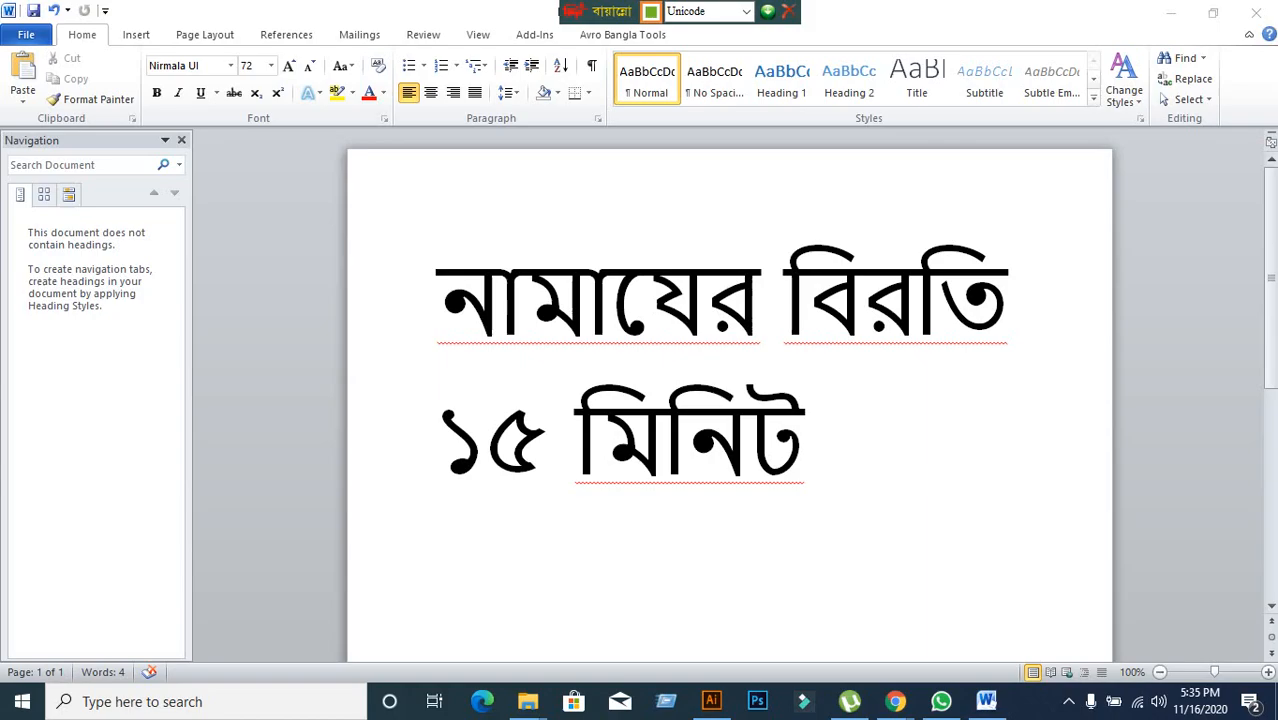
Minimize the Word document, bring up the Google Meet call in Chrome, and turn the microphone on.
left_click(1165, 20)
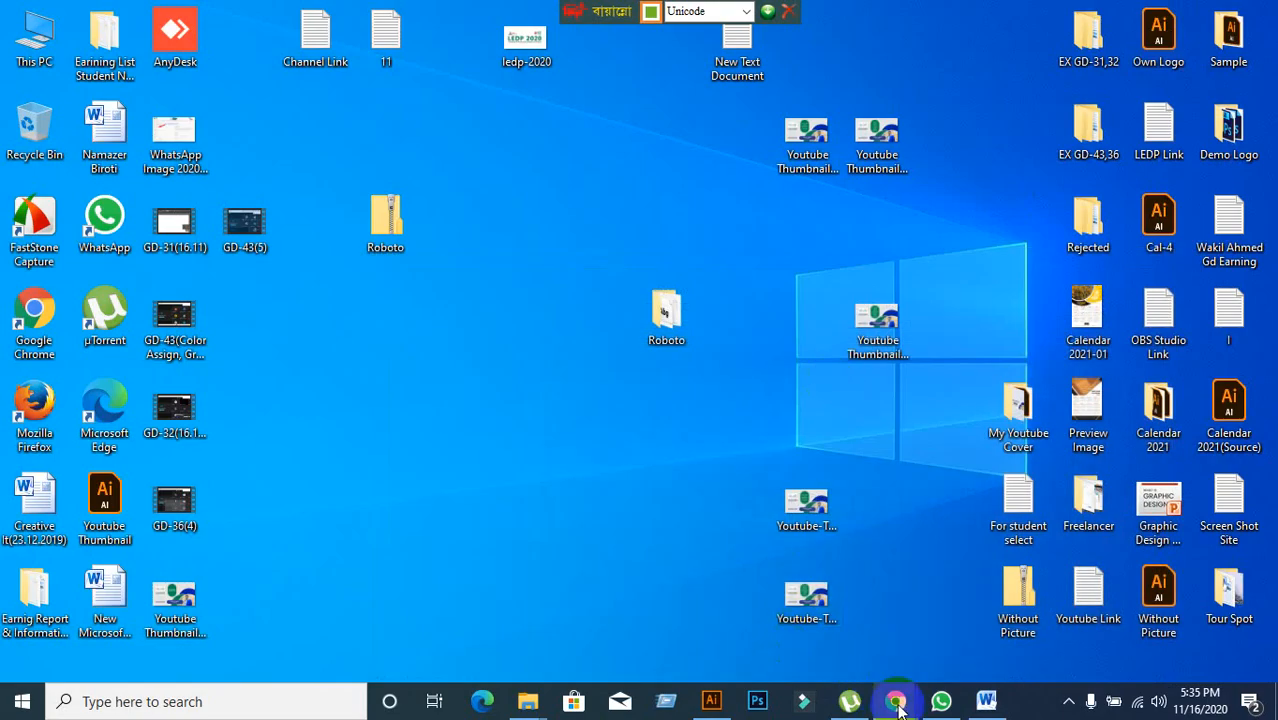
left_click(893, 701)
left_click(773, 640)
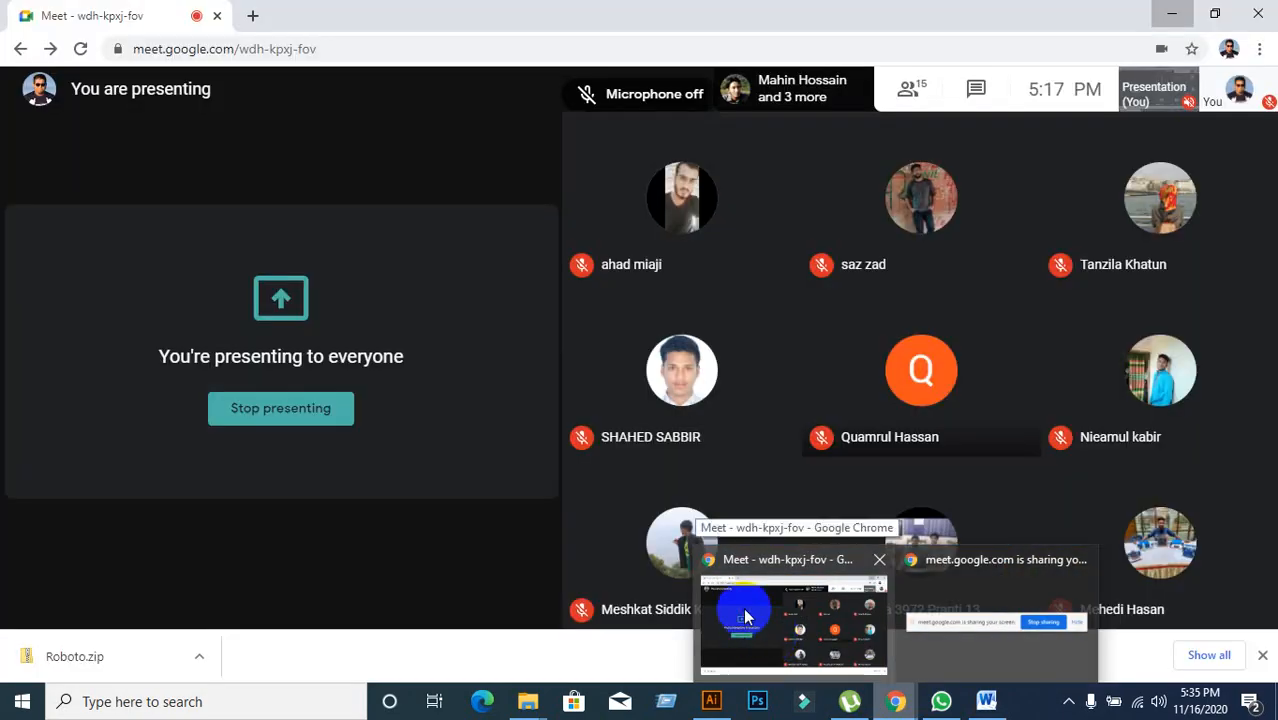
left_click(743, 610)
left_click(572, 588)
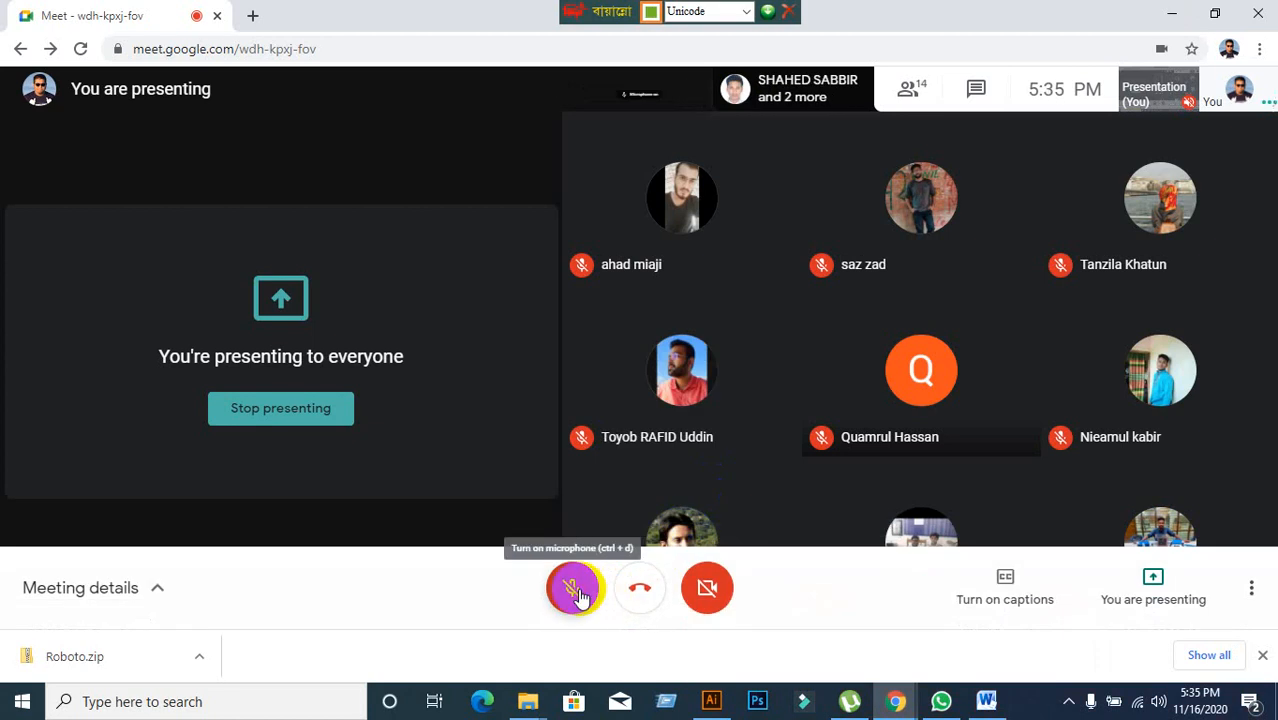
mouse_move(868, 402)
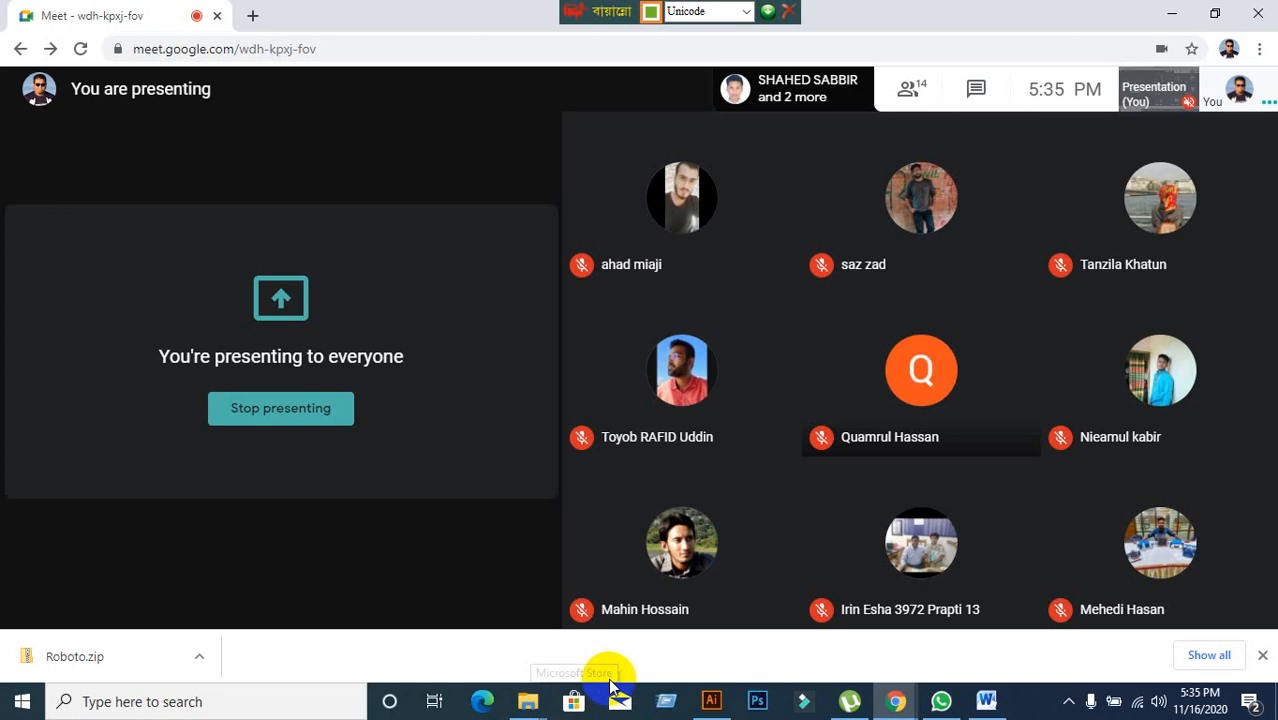
Switch to Illustrator and set the Bangla keyboard tool's input language to English.
left_click(711, 700)
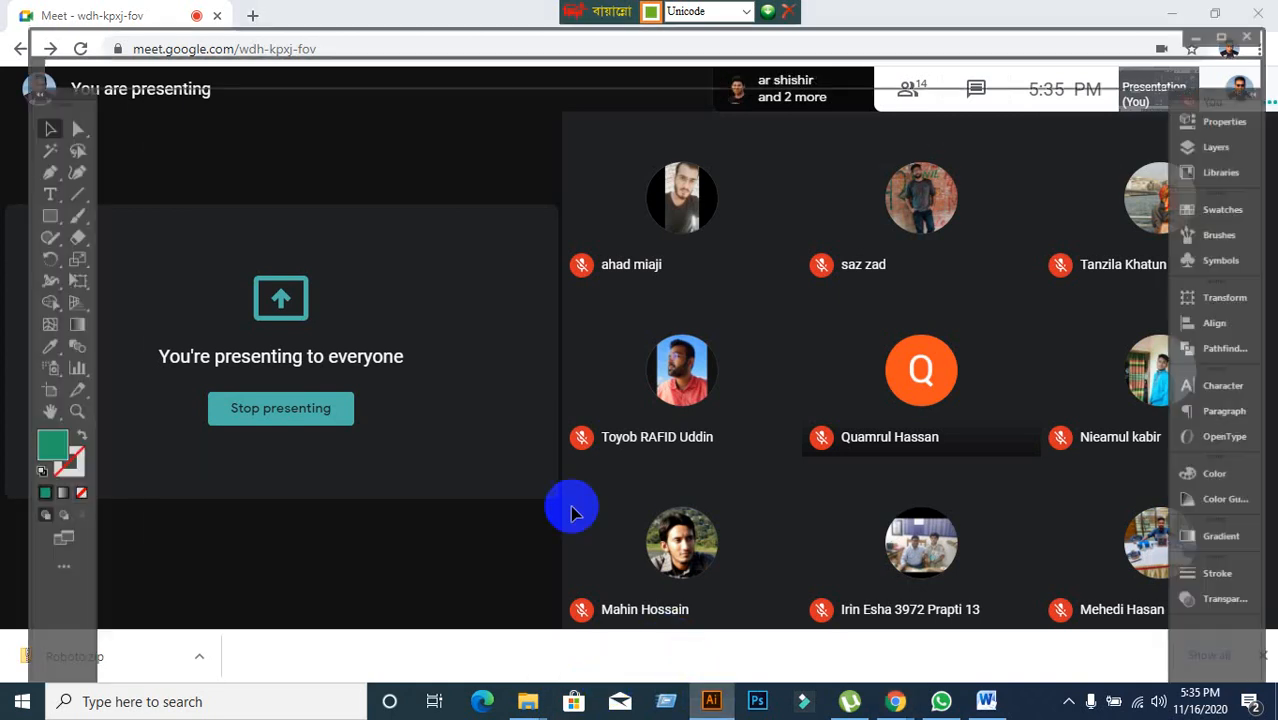
scroll(829, 421, "down", 1)
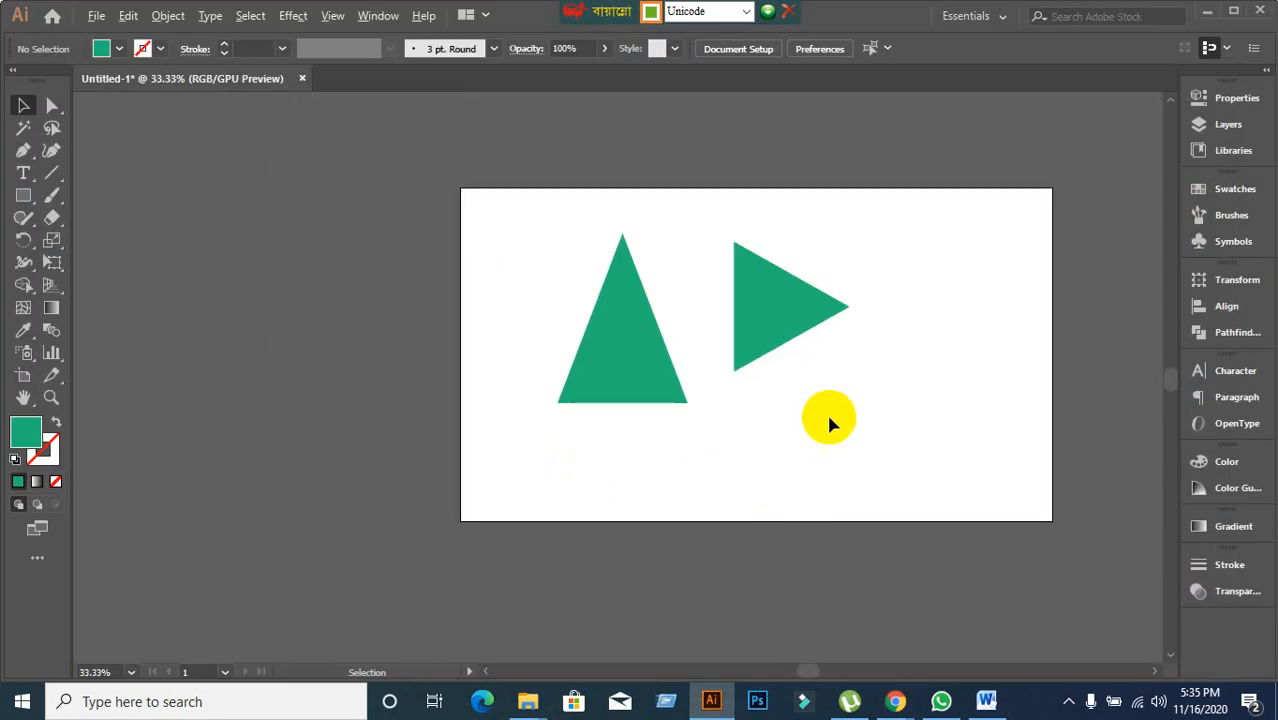
scroll(829, 421, "up", 1)
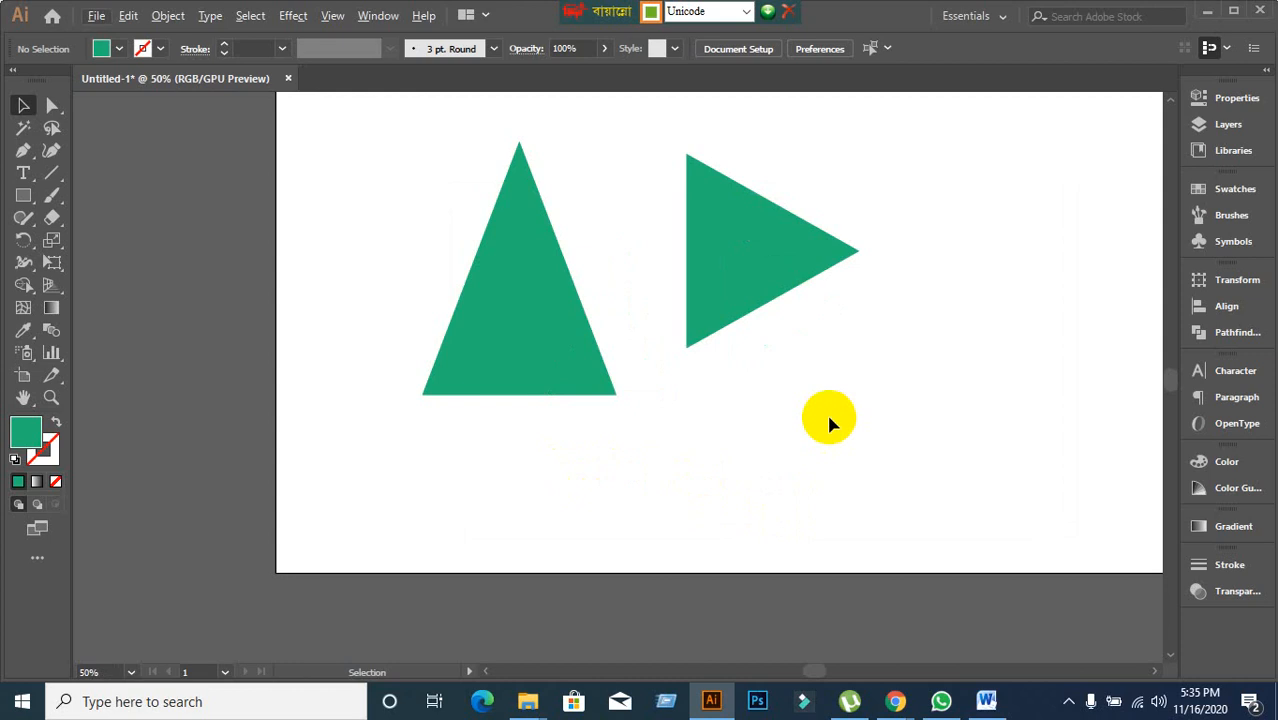
scroll(828, 423, "up", 1)
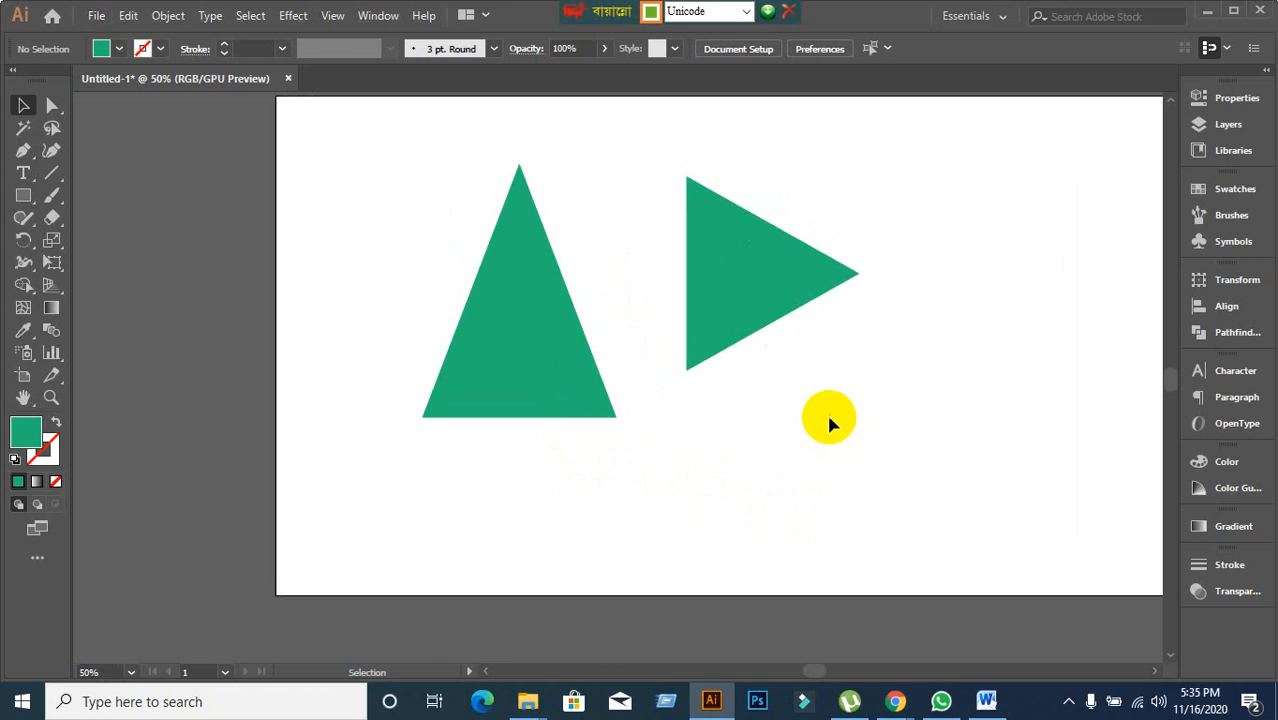
left_click_drag(842, 421, 760, 422)
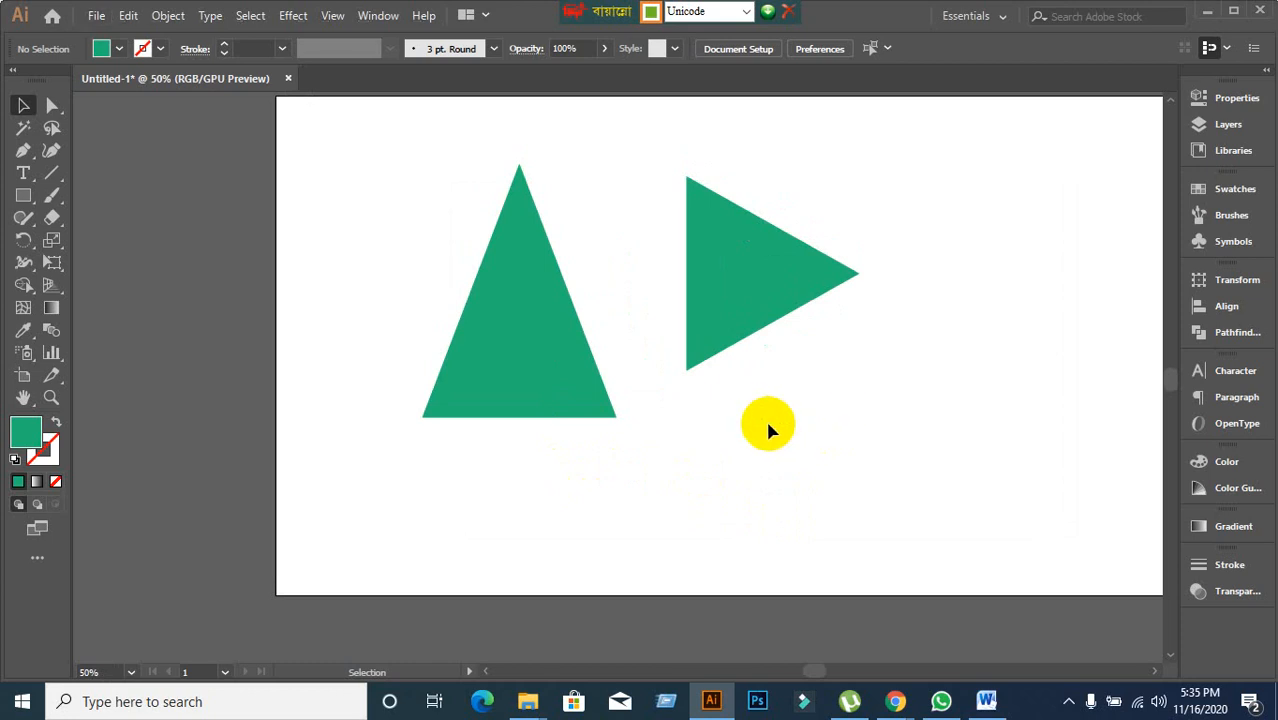
left_click(748, 11)
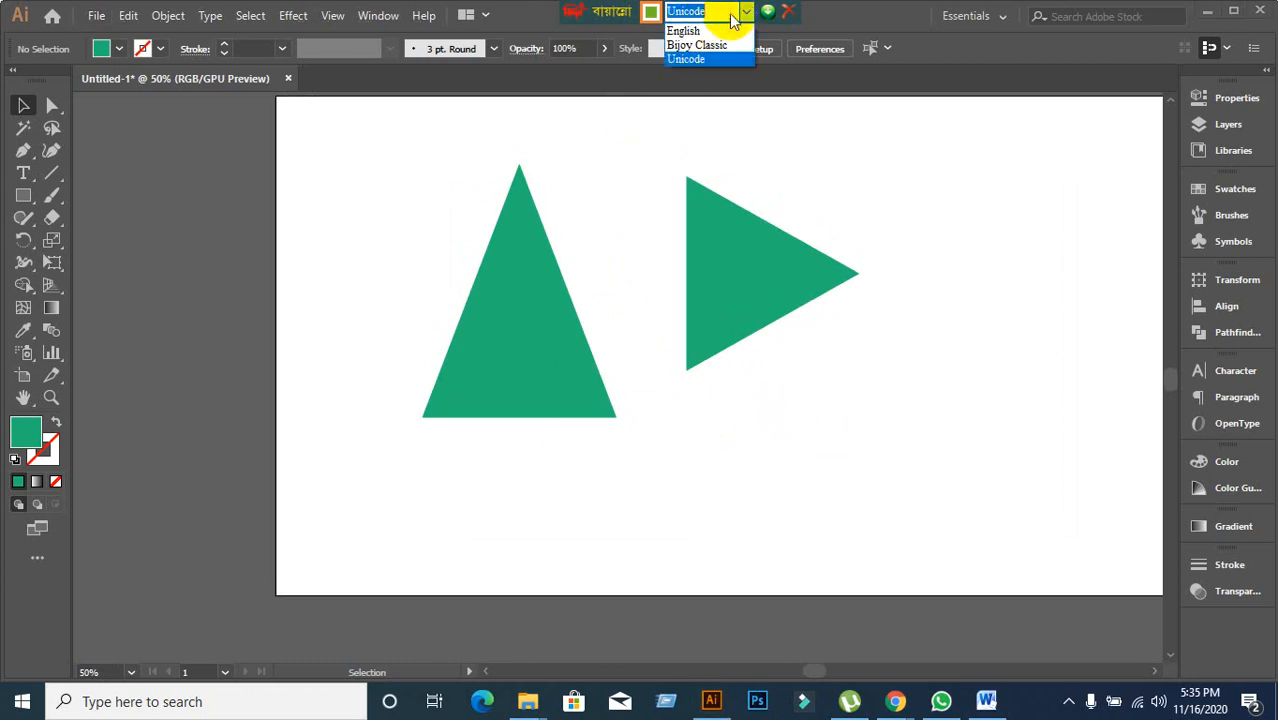
left_click(705, 27)
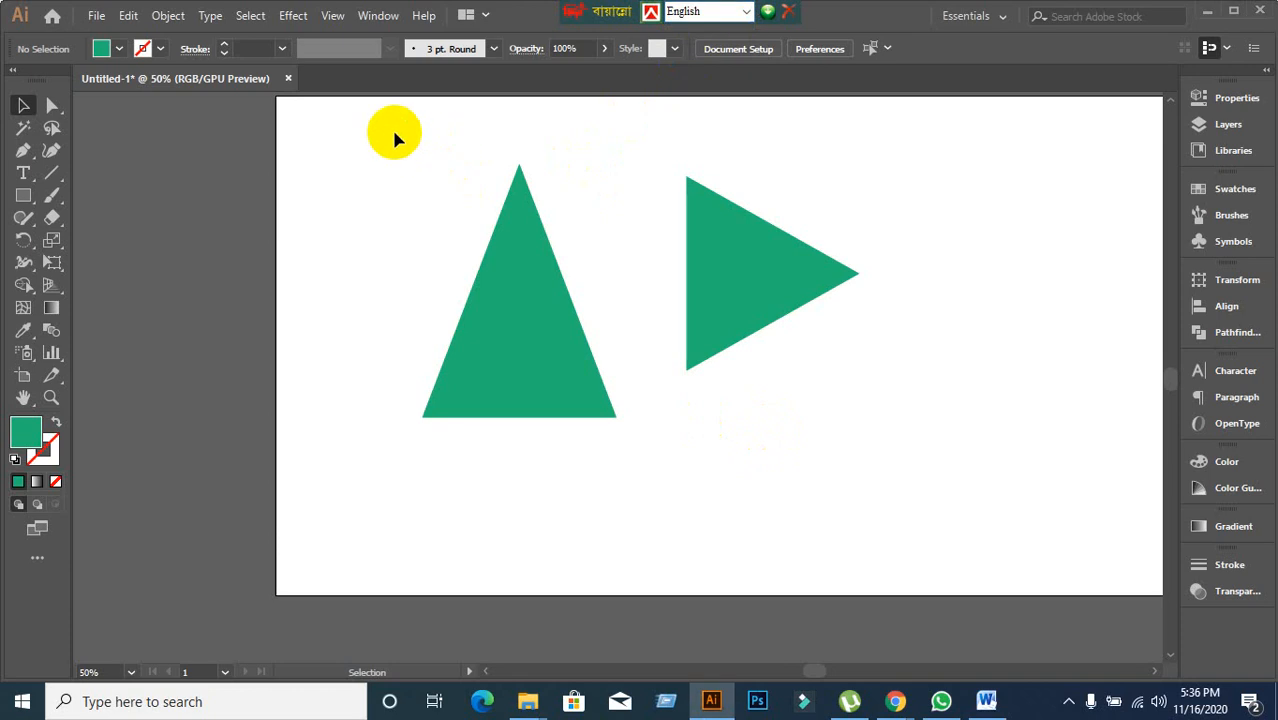
Delete both green triangles from the artboard.
left_click_drag(394, 128, 819, 476)
key("Delete")
key("space")
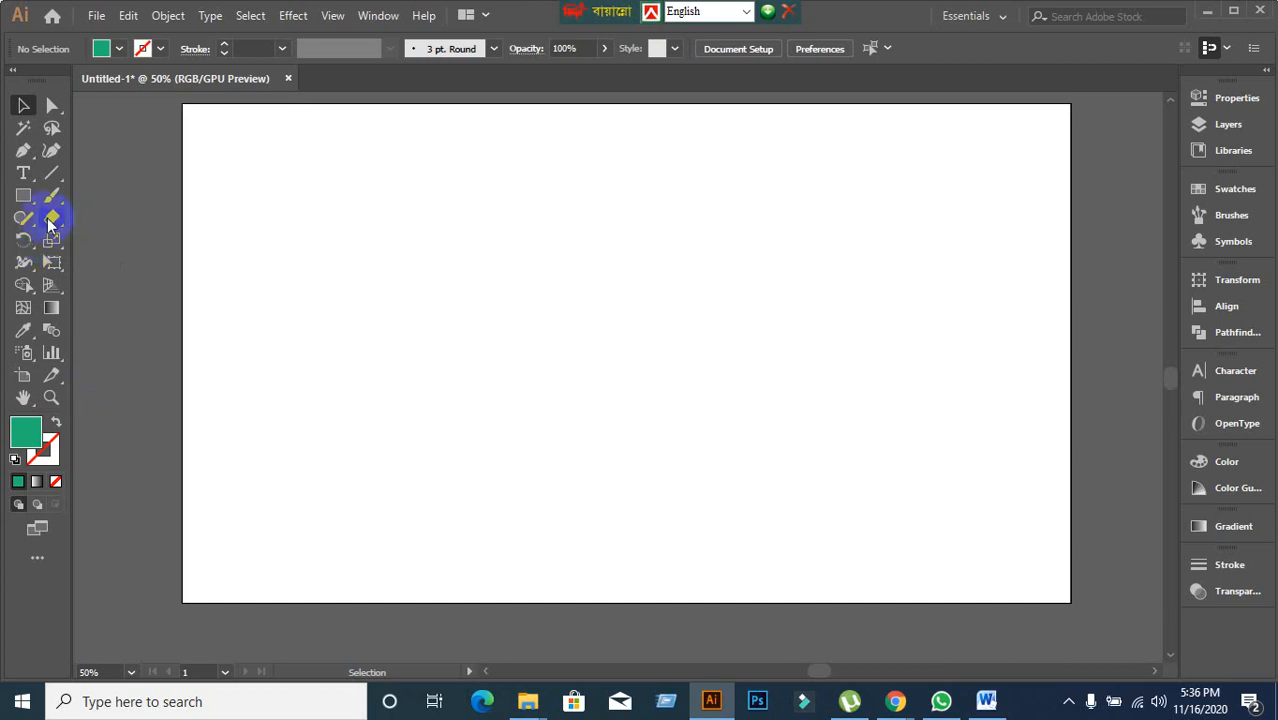
Draw a green square near the middle of the artboard and move it toward the upper-left part of the artboard.
left_click(24, 197)
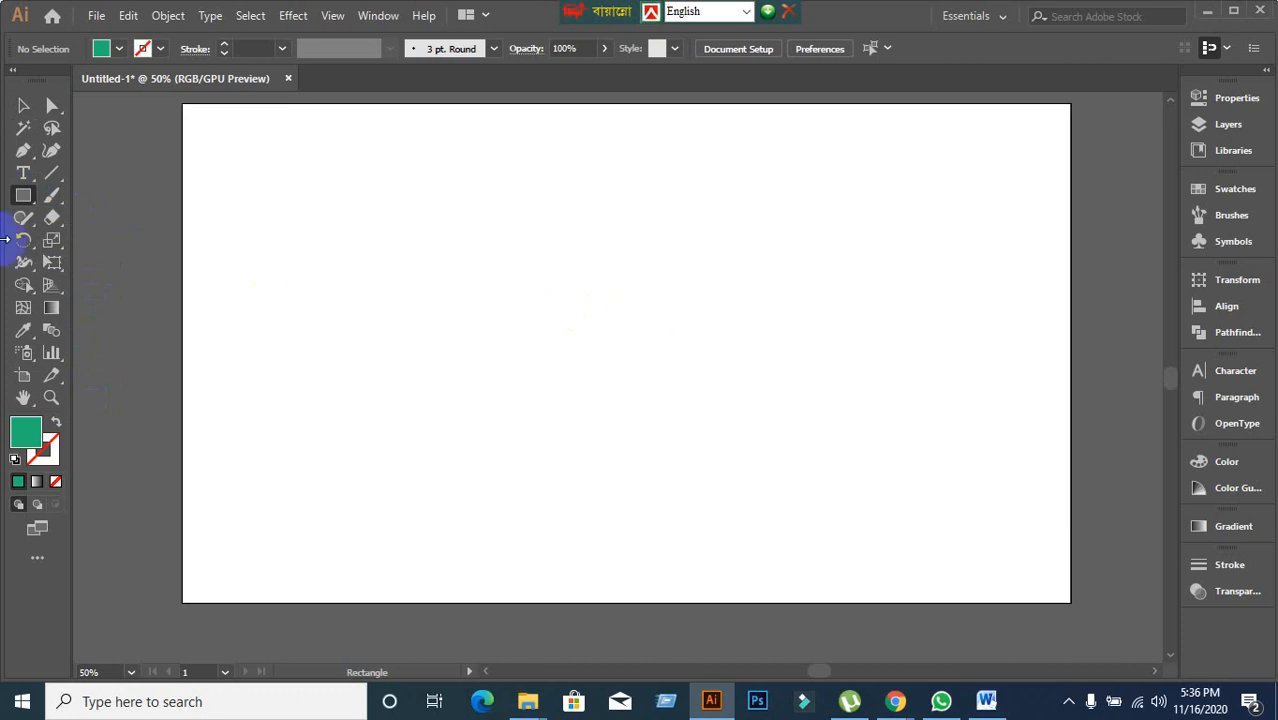
left_click_drag(24, 197, 86, 198)
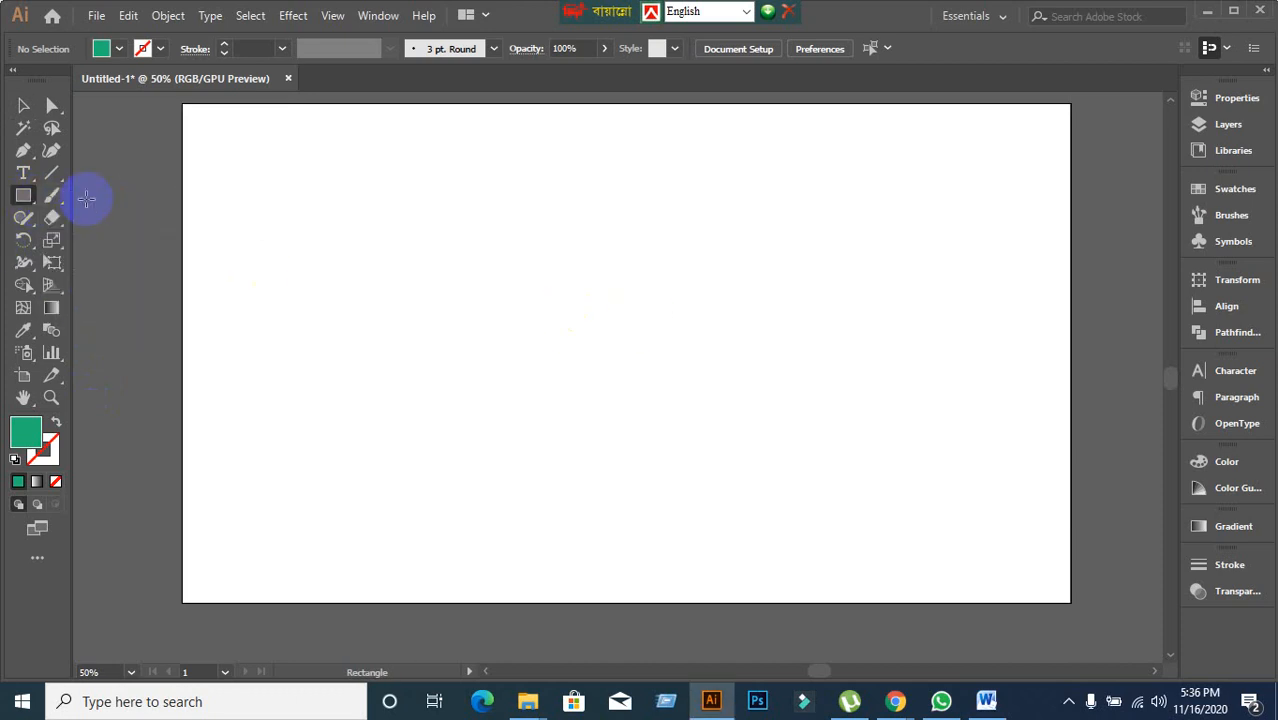
left_click_drag(508, 207, 806, 430)
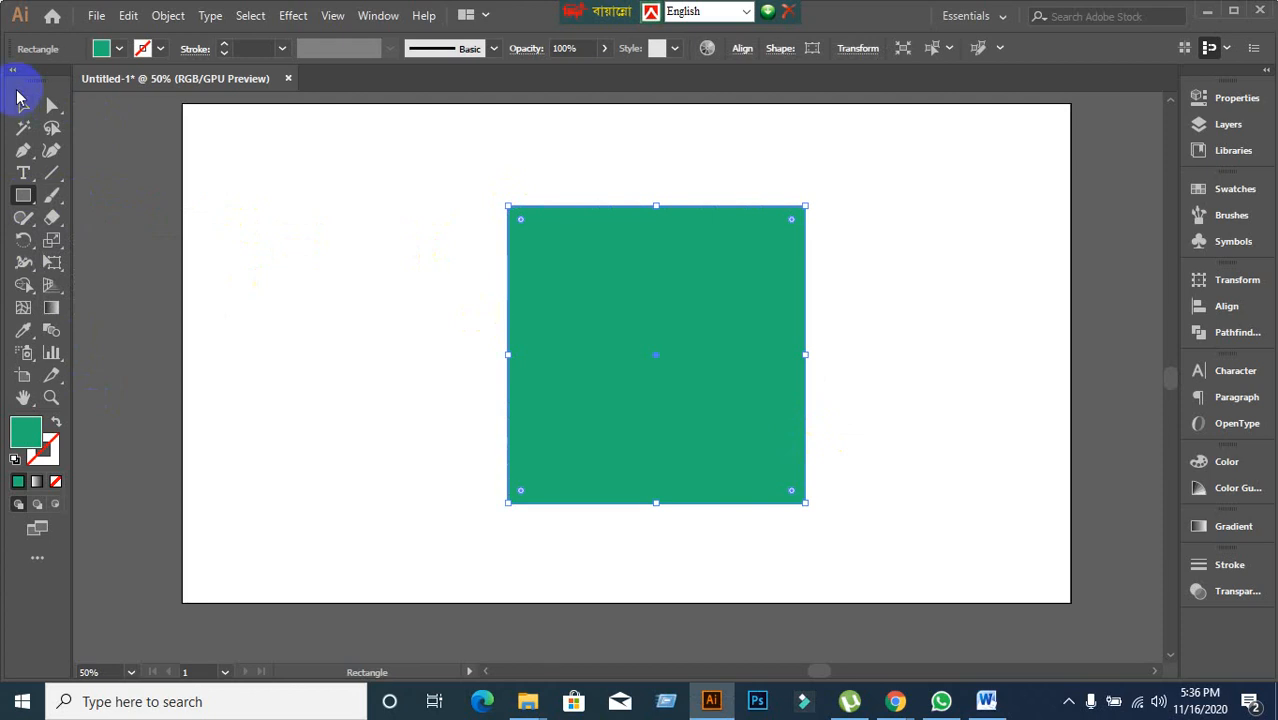
left_click(22, 107)
left_click(220, 236)
left_click_drag(515, 332, 465, 316)
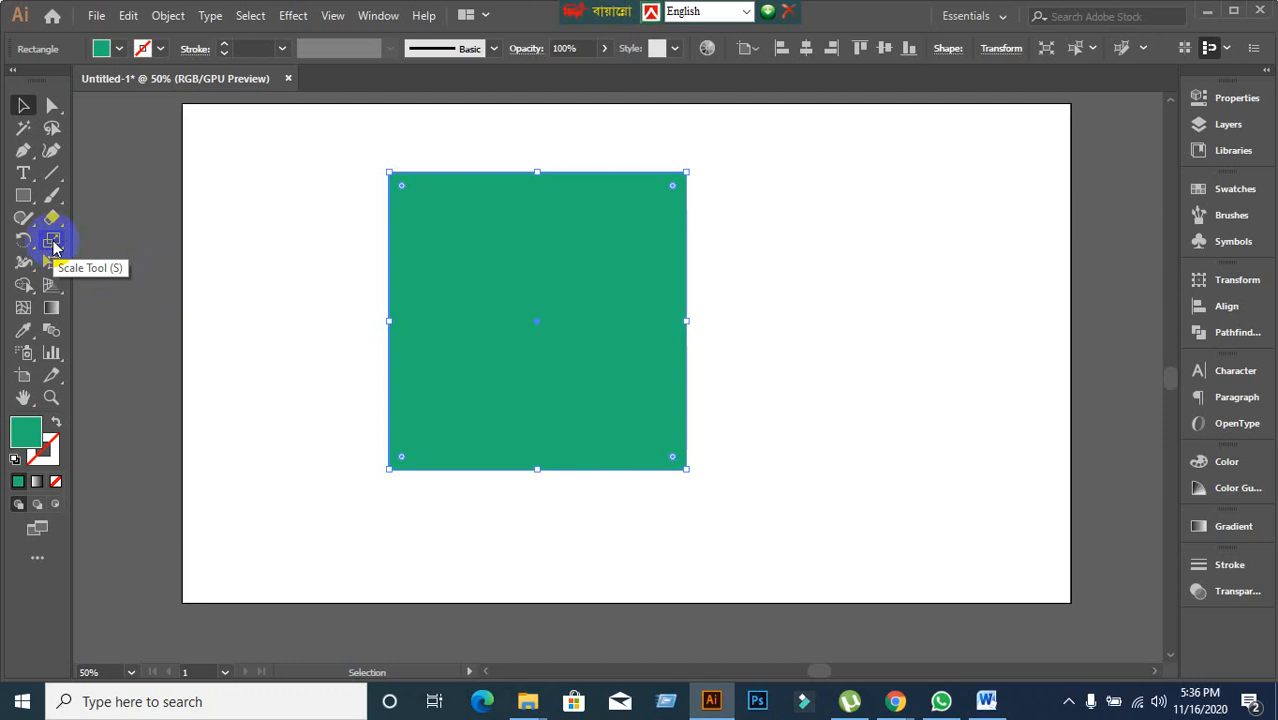
Scale the square uniformly to 70% using the Scale tool's options.
double_click(52, 241)
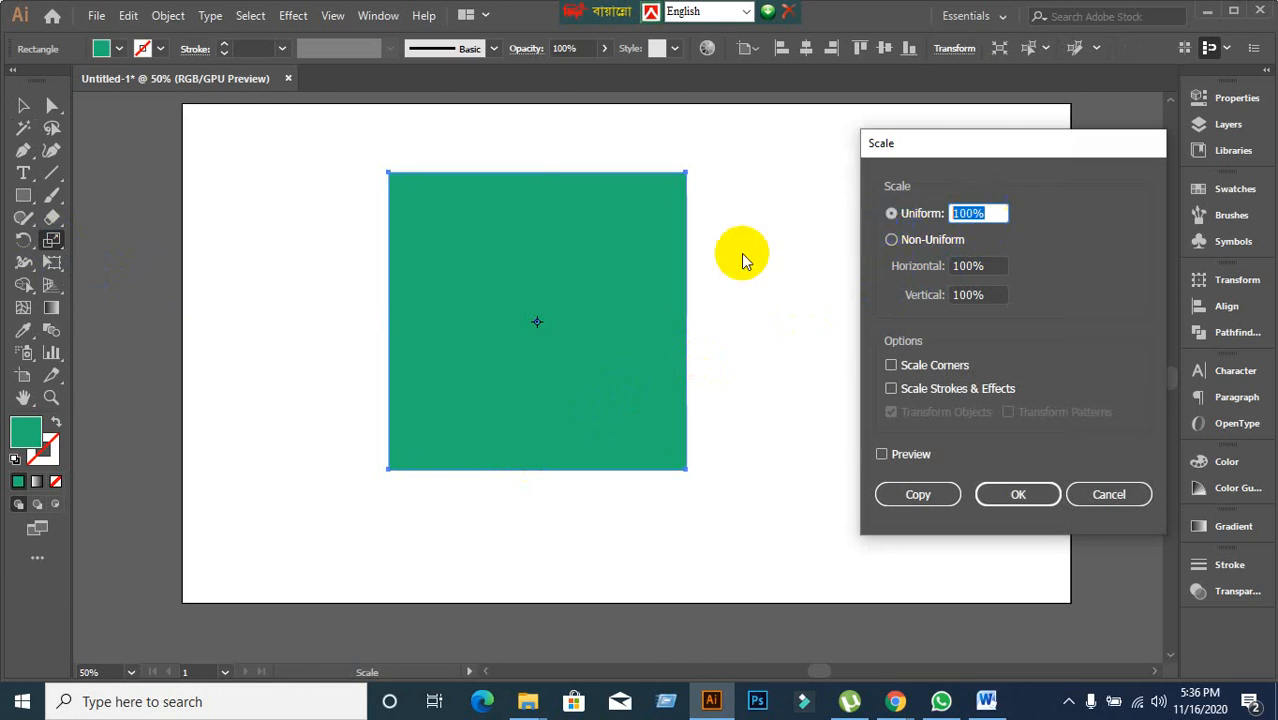
type("1")
type("0")
key("BackSpace")
key("BackSpace")
type("90")
left_click(897, 345)
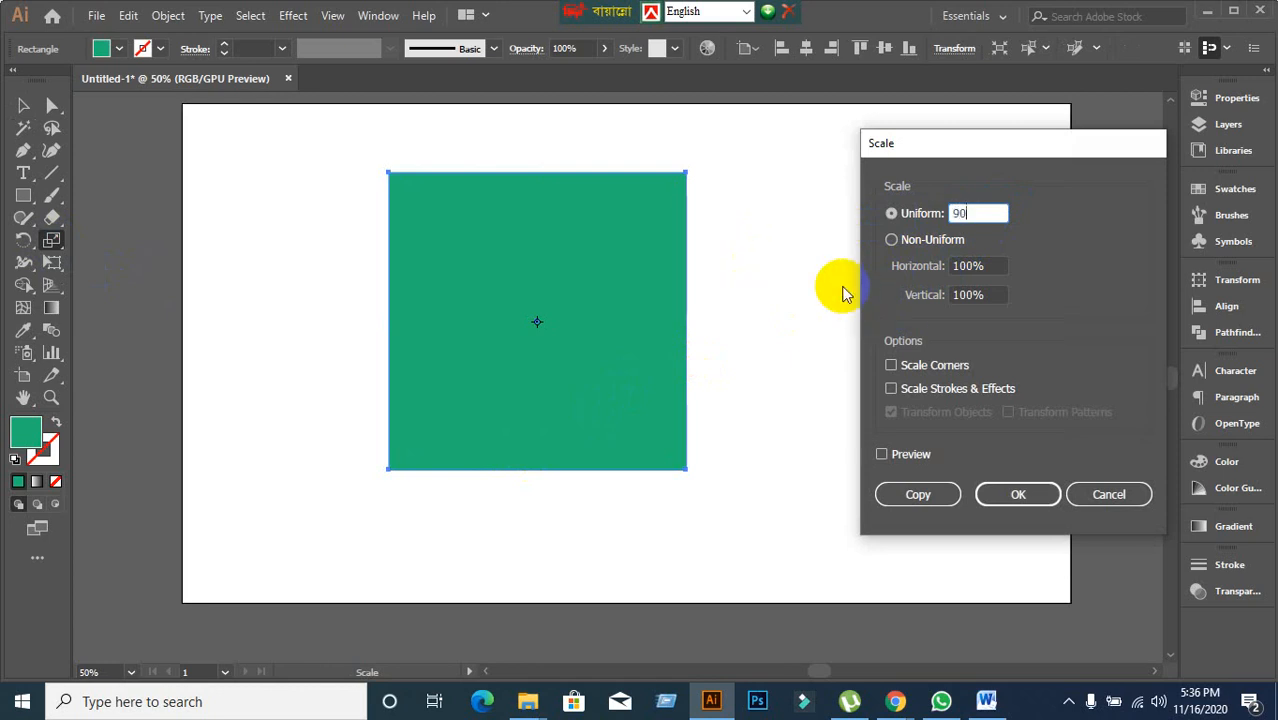
type("70")
left_click(1019, 503)
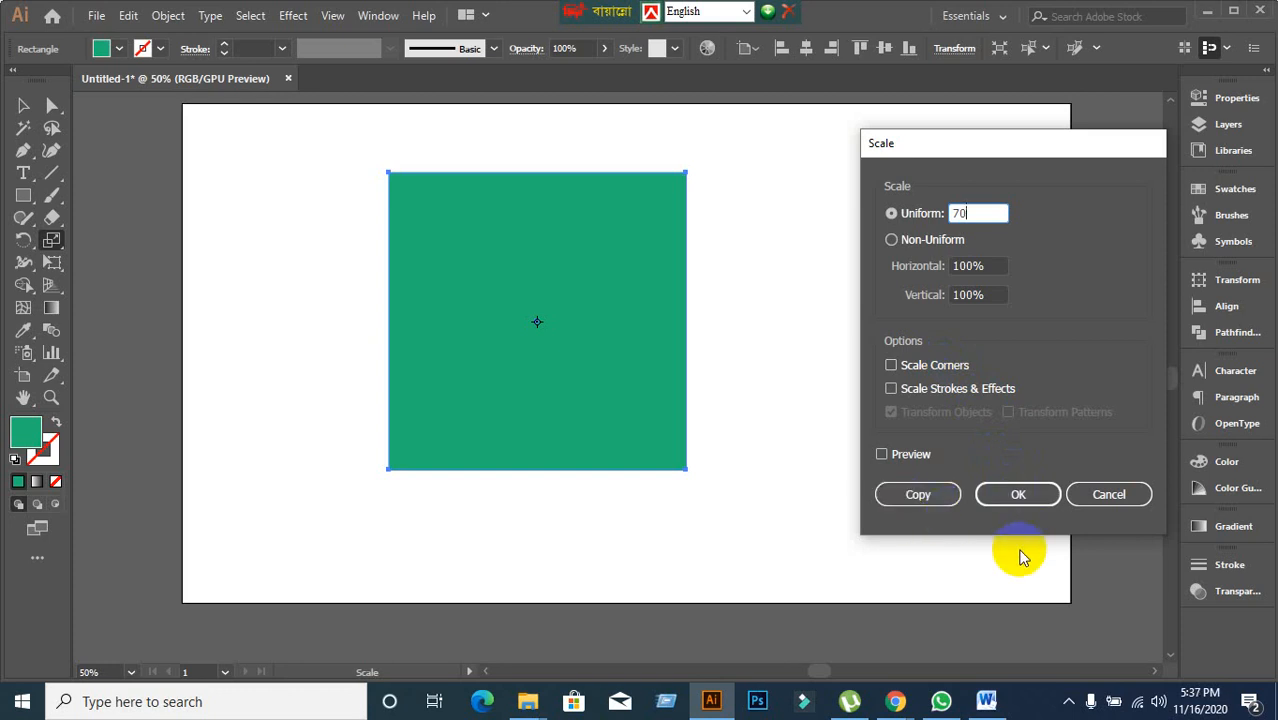
left_click(1031, 500)
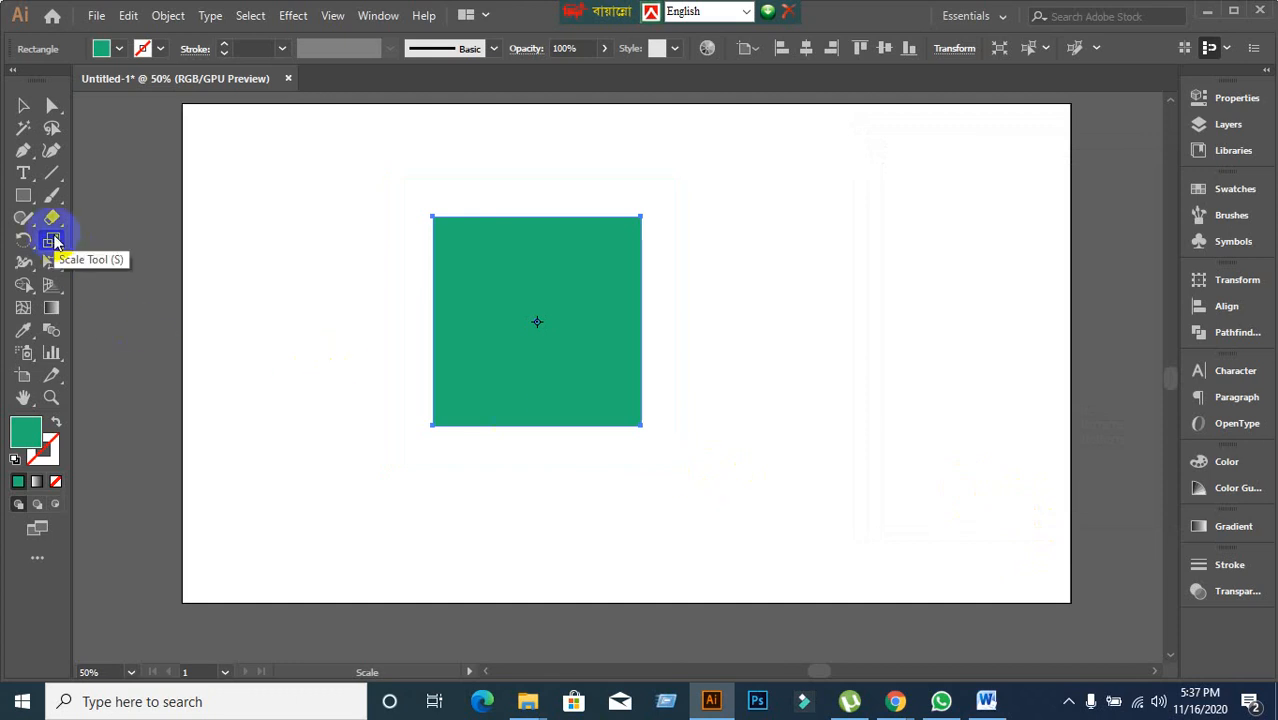
Try to restore the square's original size with a uniform scale of 100%.
left_click(55, 240)
double_click(53, 238)
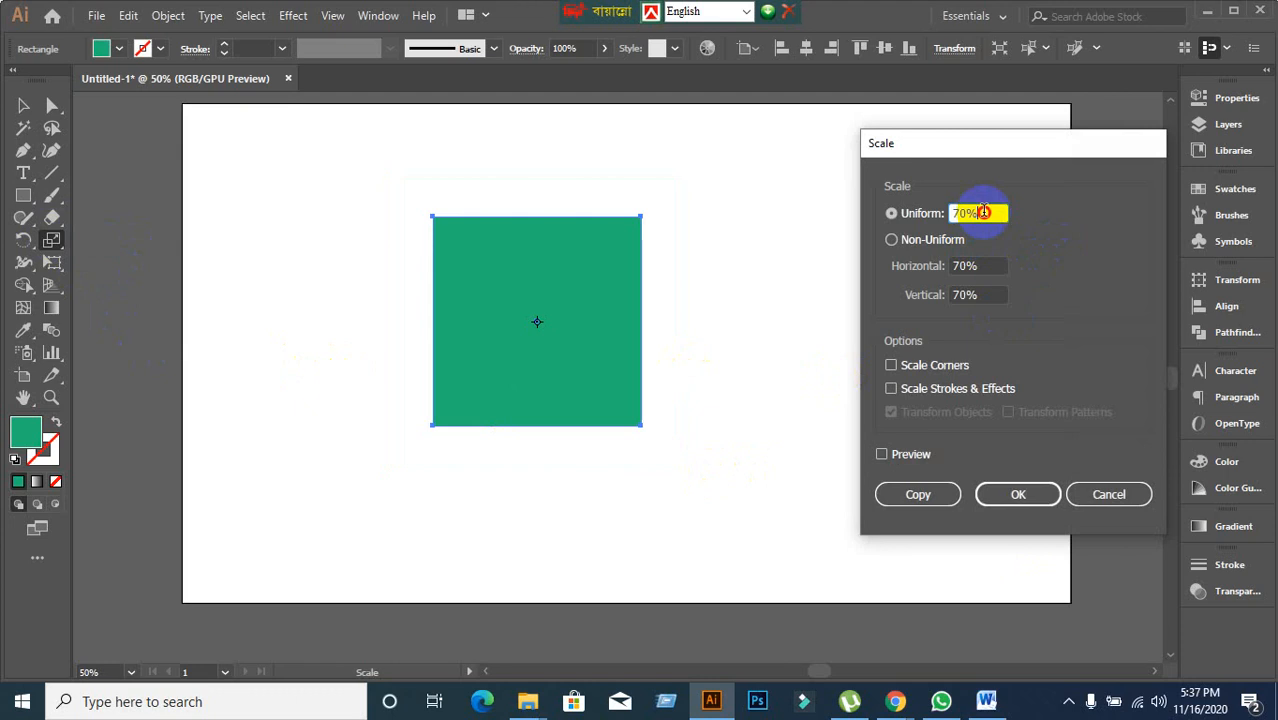
type("100")
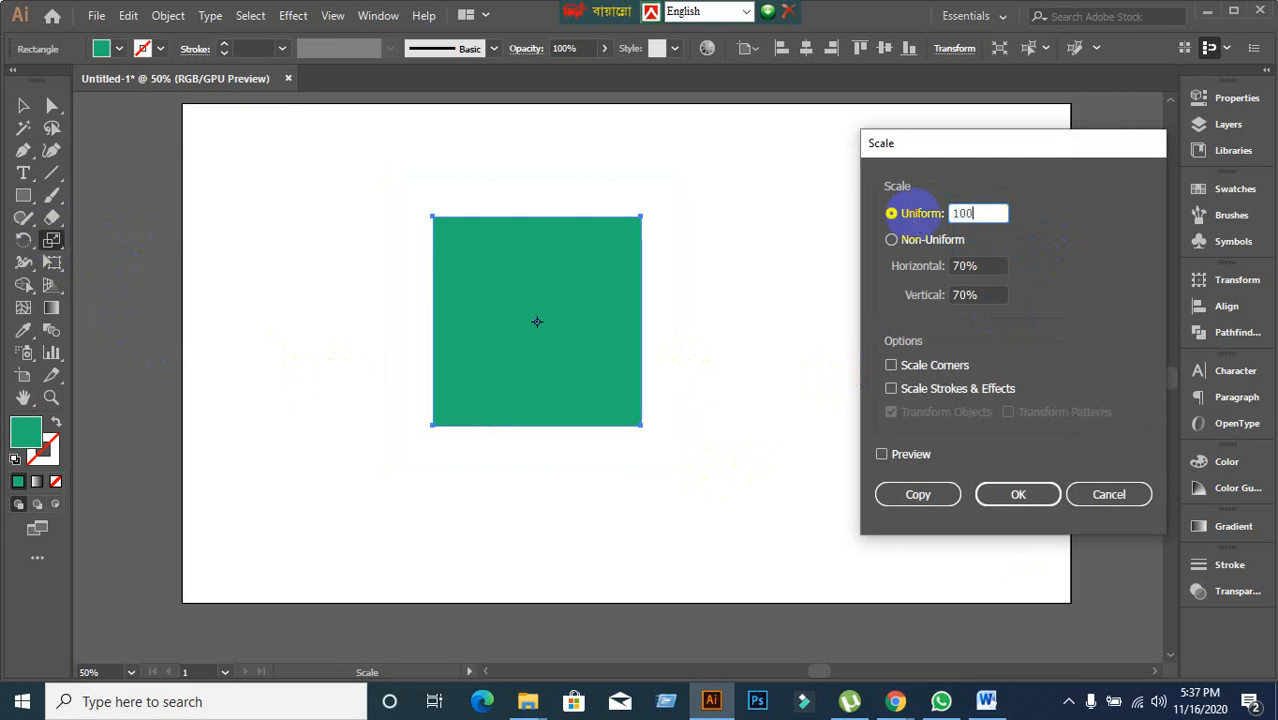
left_click(1016, 493)
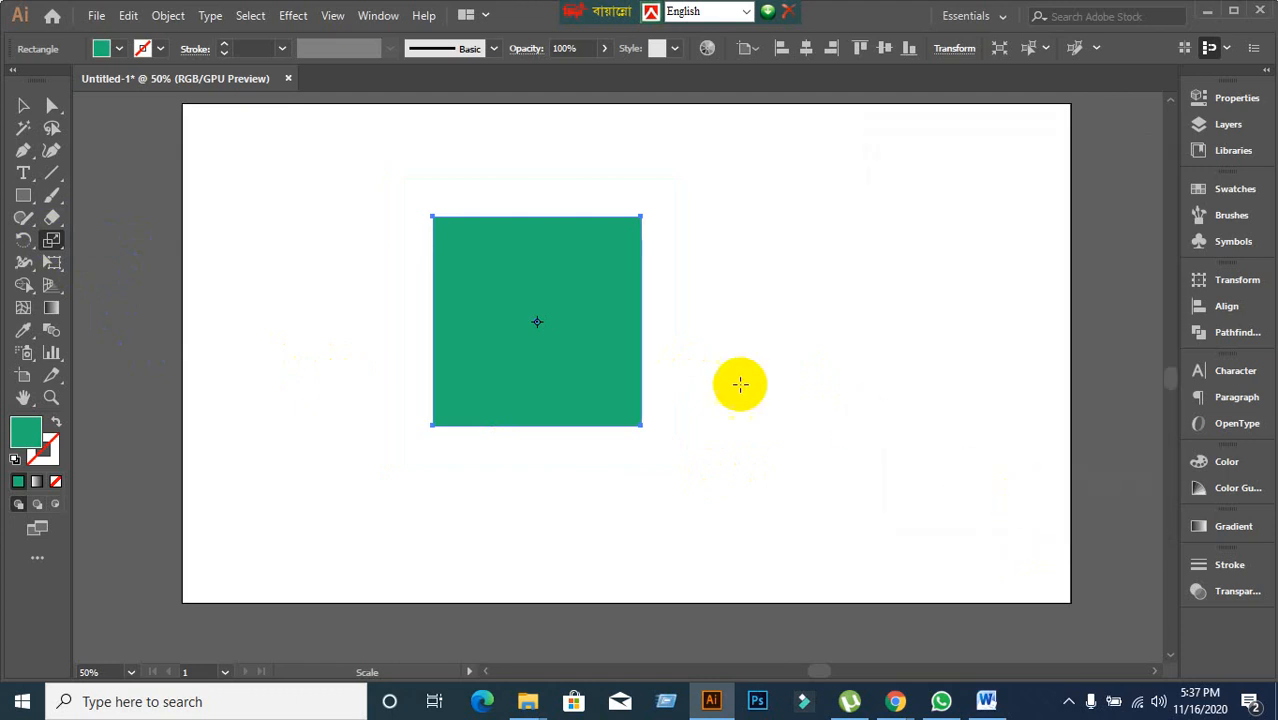
Move the square across the artboard and bring it back to the artboard's upper middle.
left_click(22, 106)
left_click(379, 246)
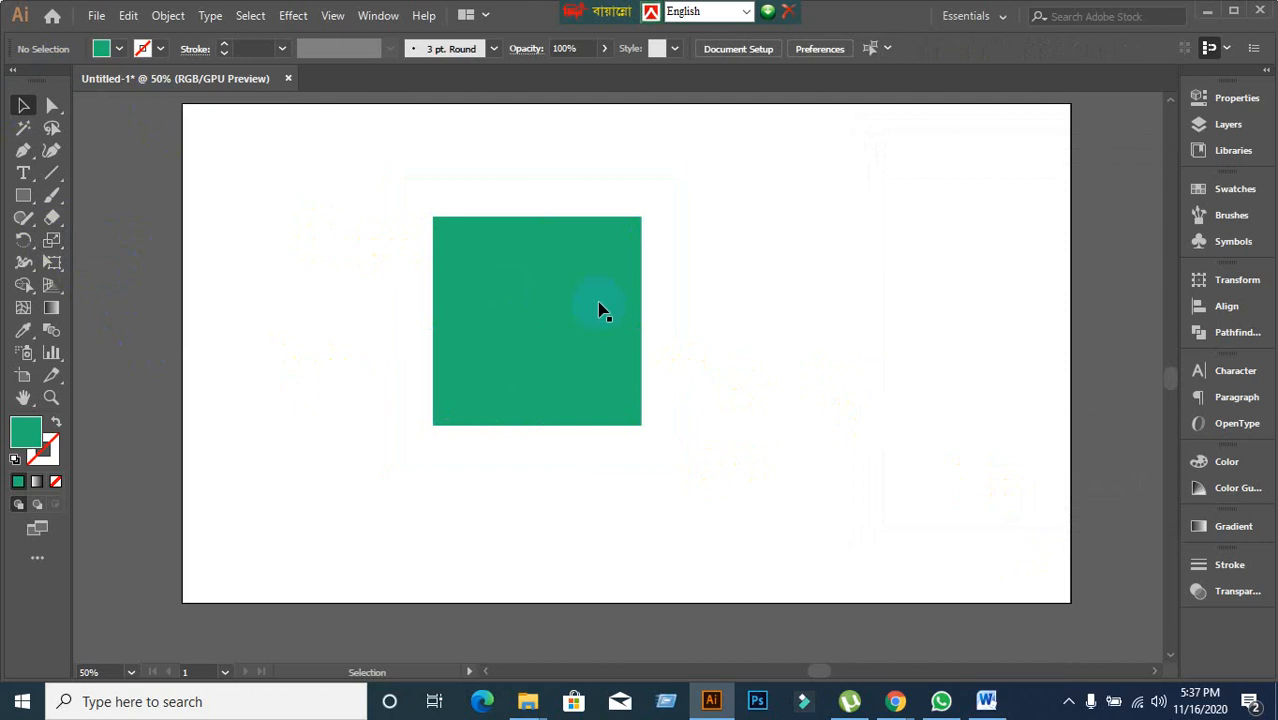
left_click_drag(600, 310, 883, 271)
left_click_drag(893, 322, 636, 308)
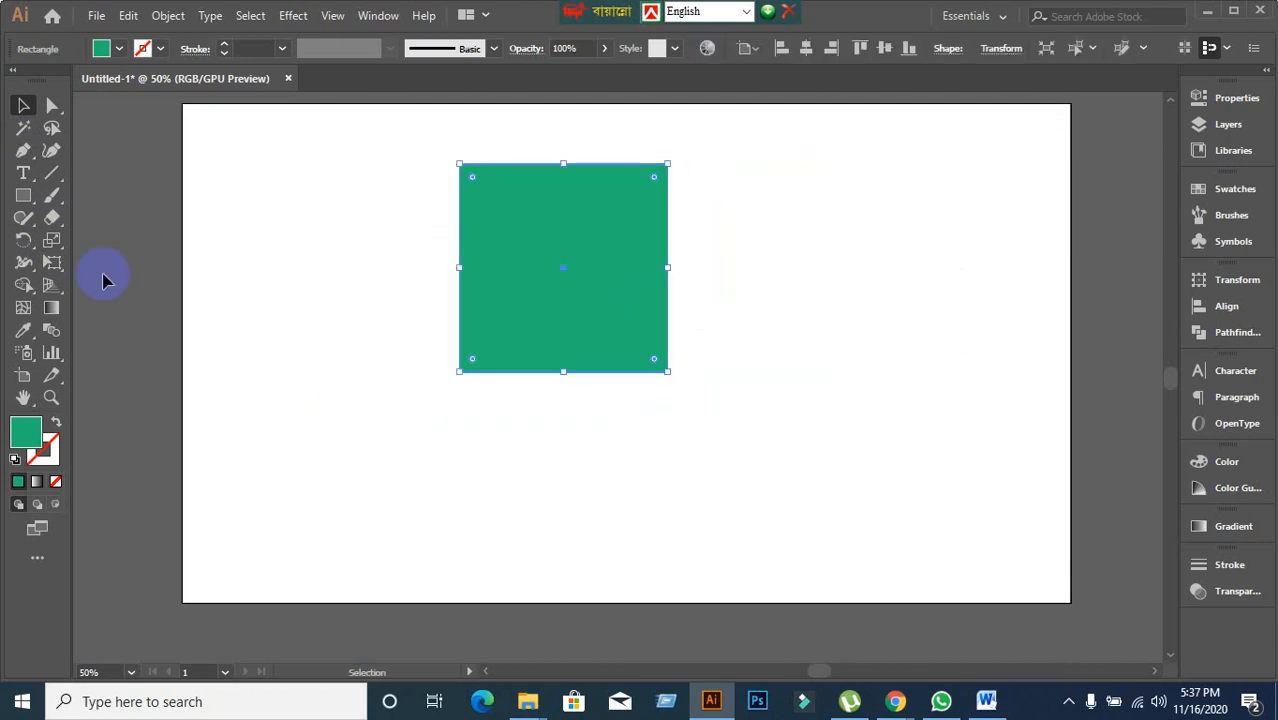
double_click(53, 240)
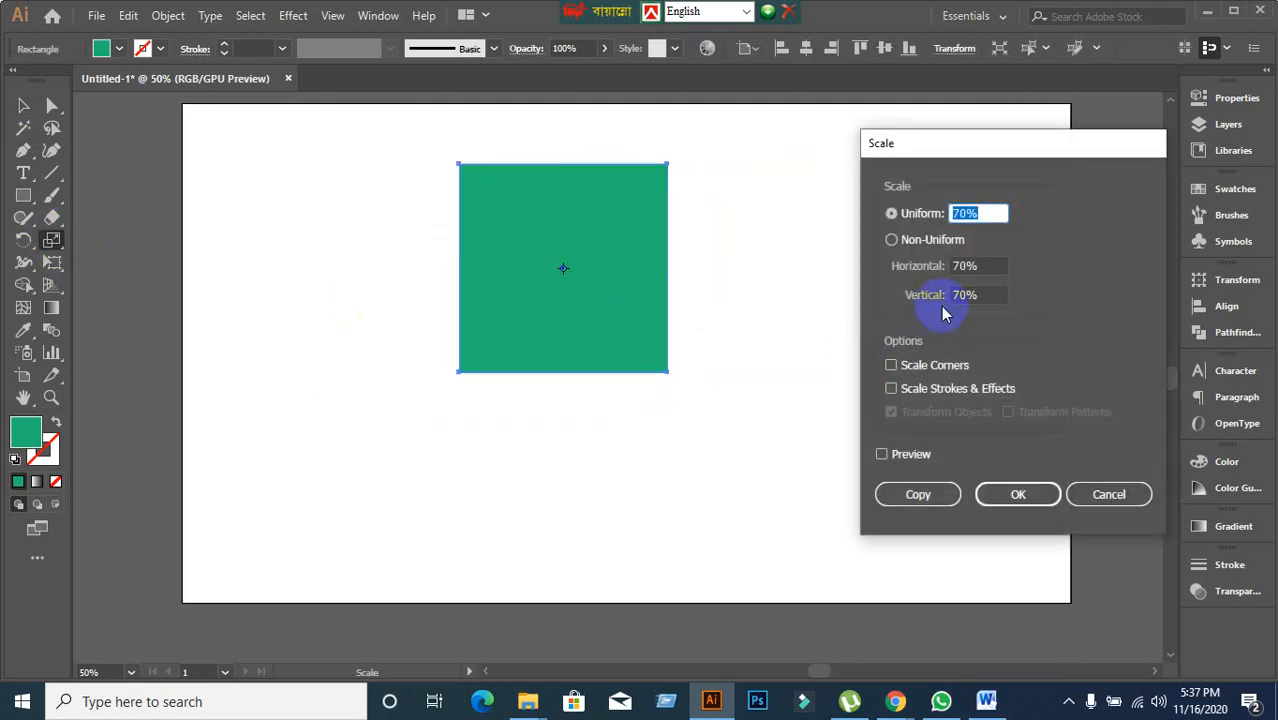
type("100")
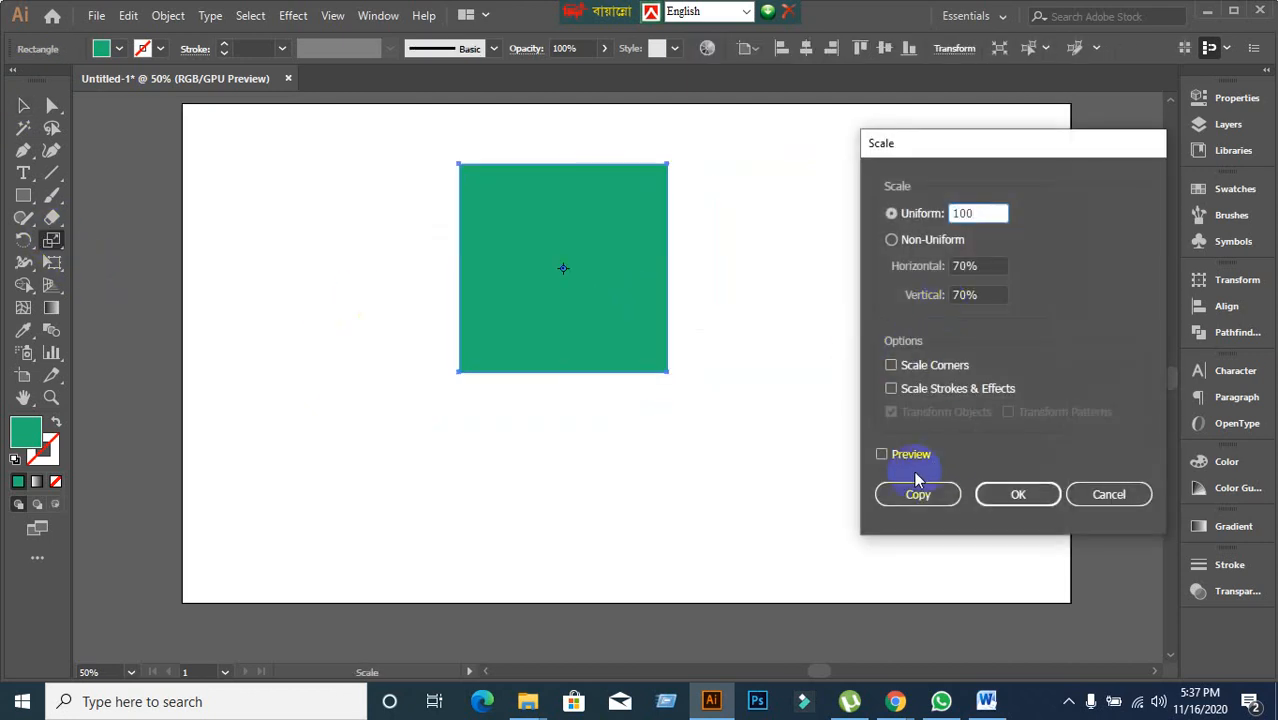
left_click(881, 454)
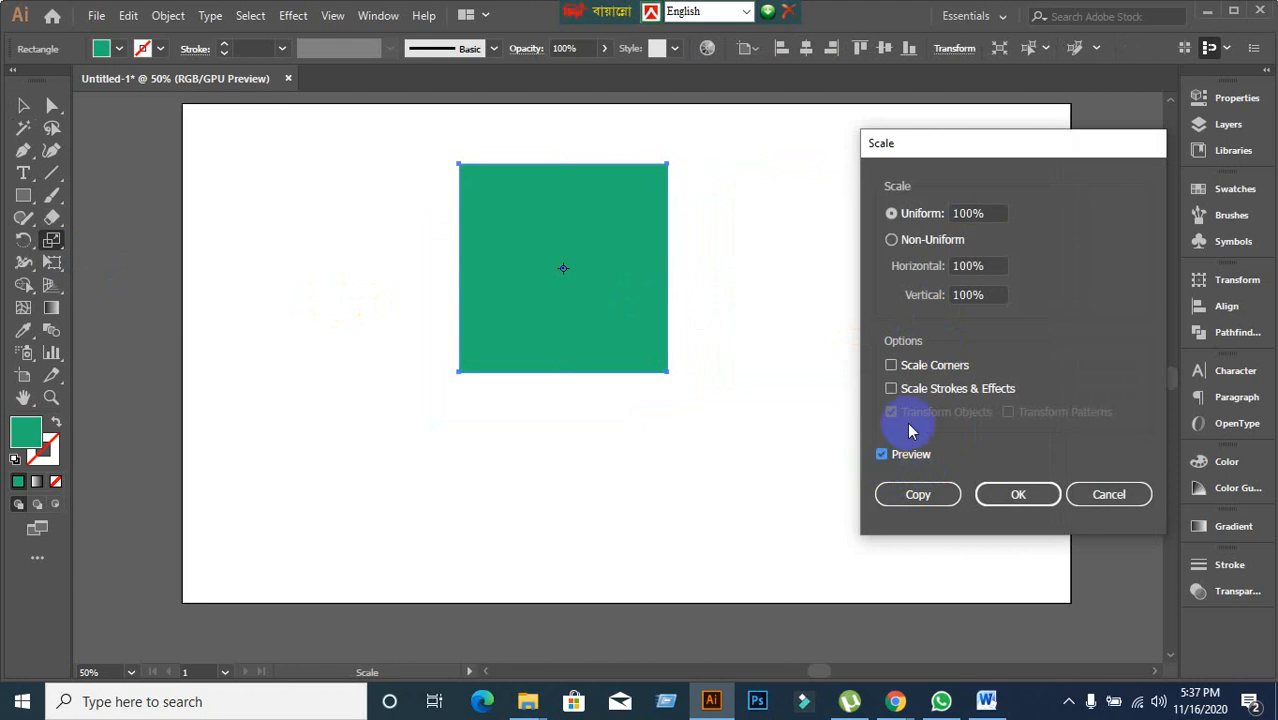
left_click(1108, 494)
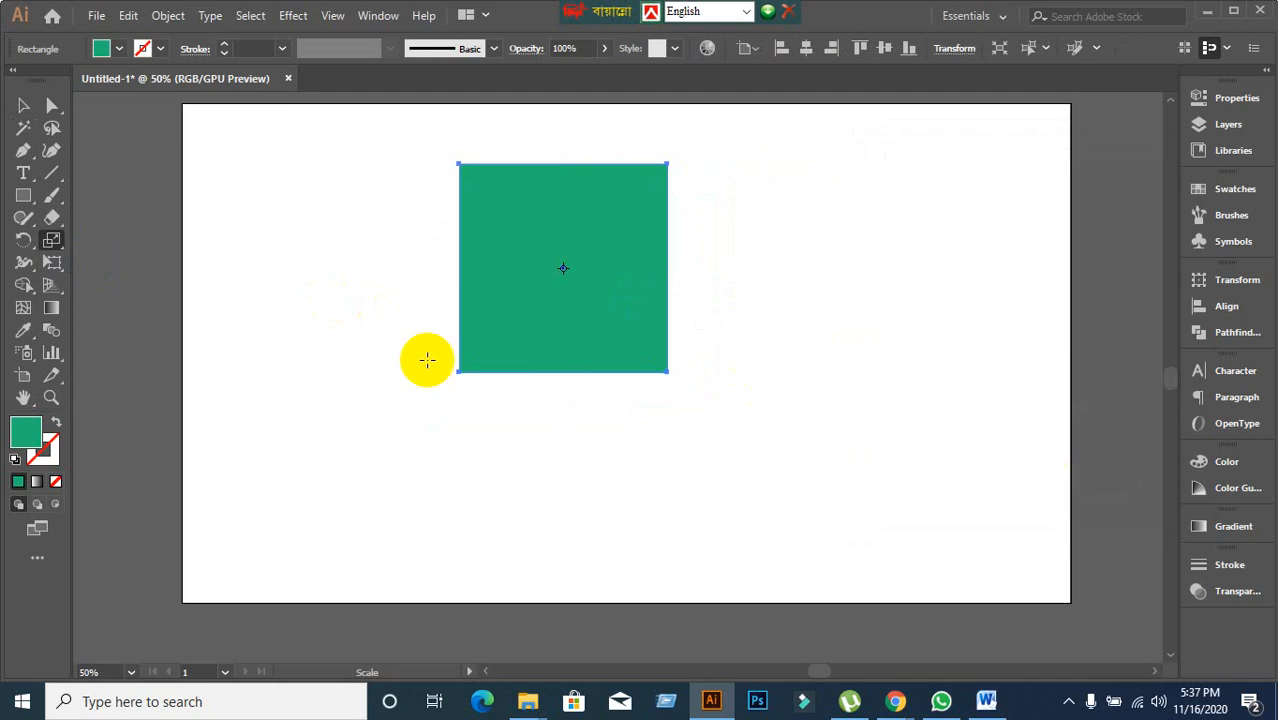
Move the square slightly down and to the right, close to the artboard's centre.
left_click(23, 105)
left_click_drag(502, 290, 609, 338)
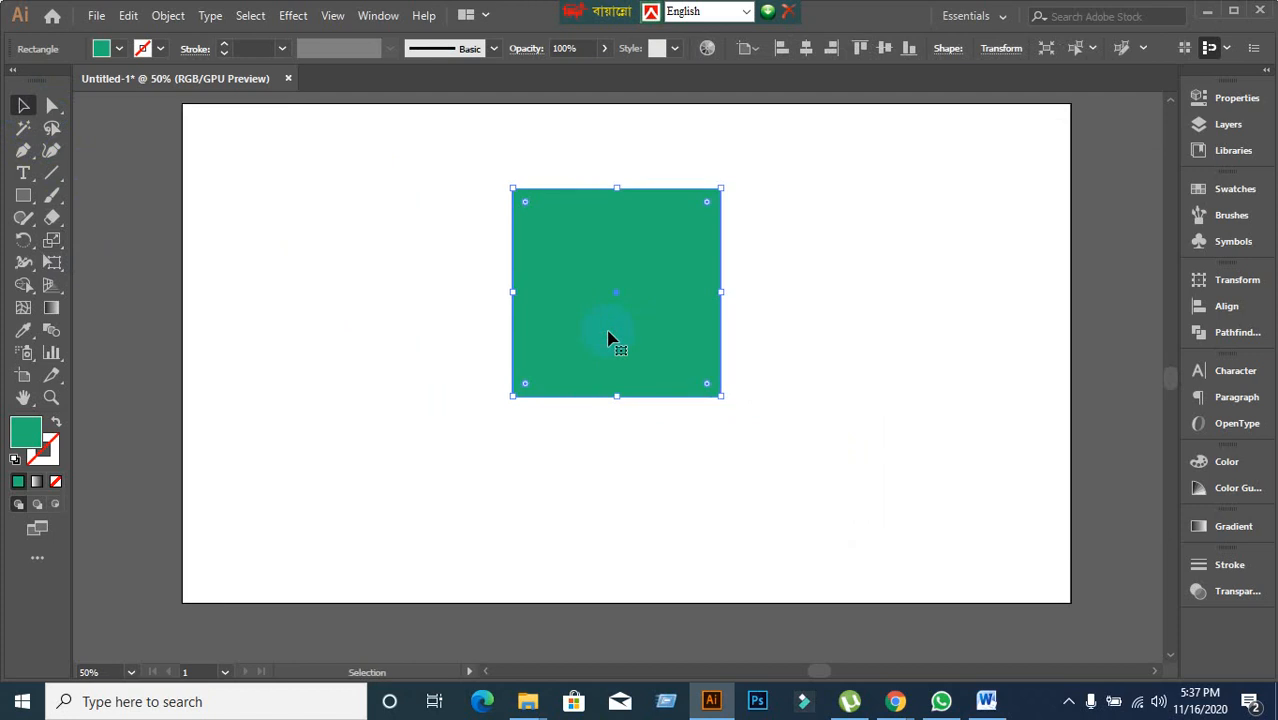
left_click(284, 244)
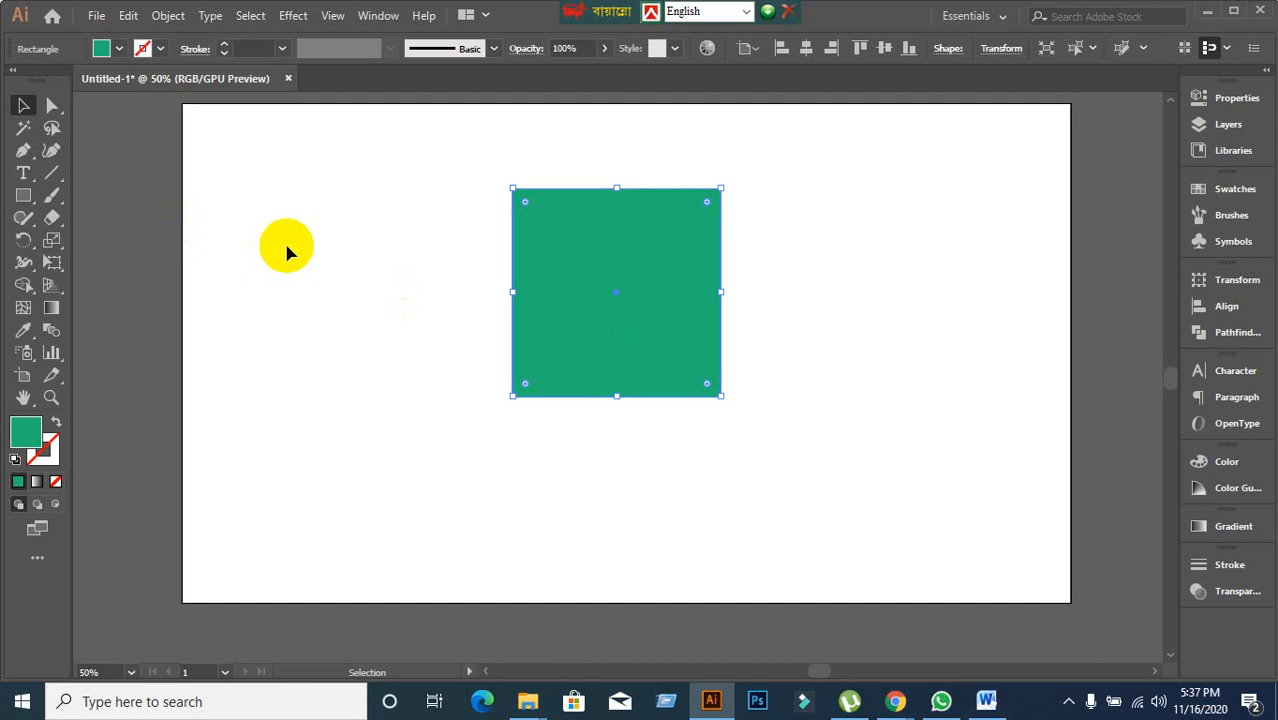
Compare the Uniform and Non-Uniform options in the Scale tool's settings for the square without applying any scaling.
left_click(613, 285)
left_click(52, 240)
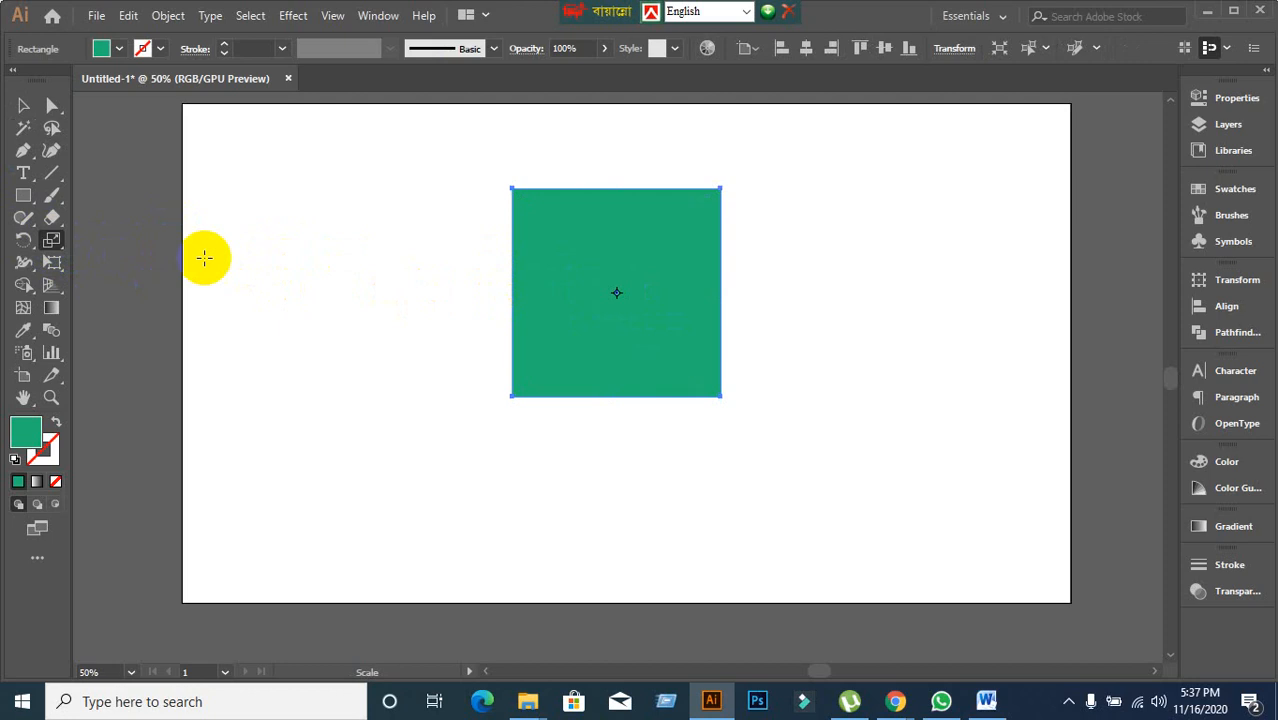
double_click(52, 240)
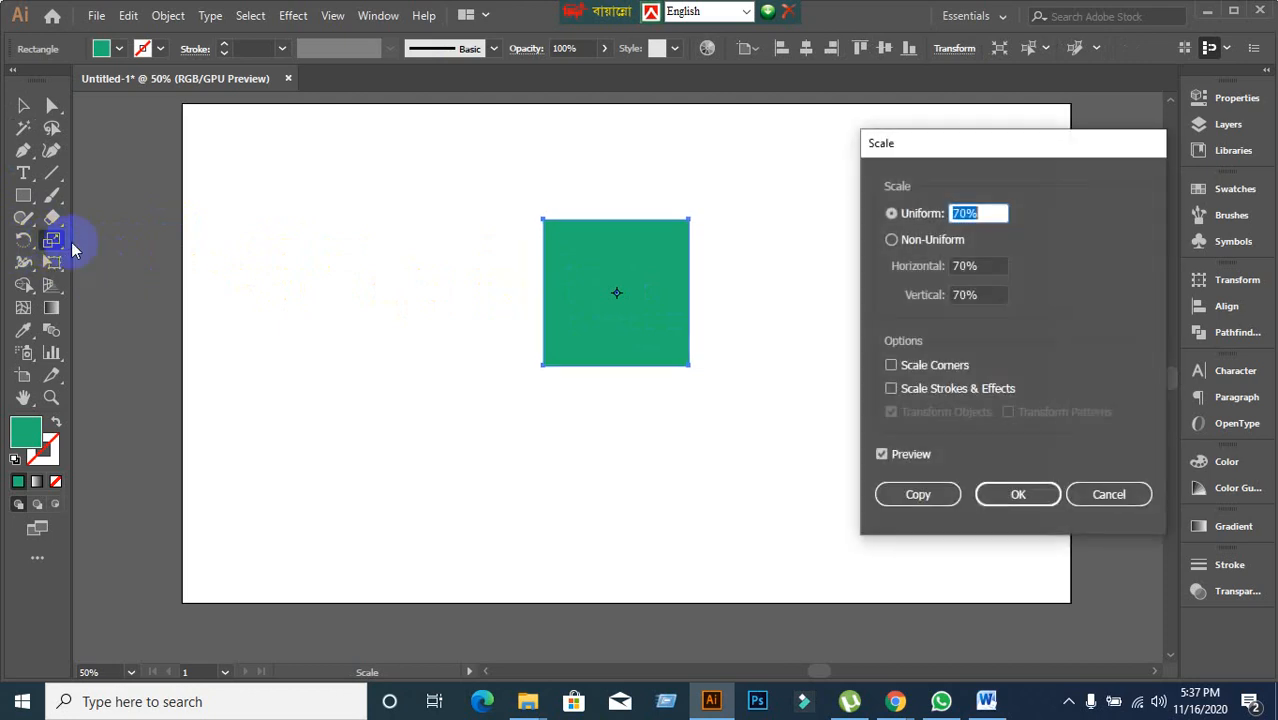
left_click(892, 241)
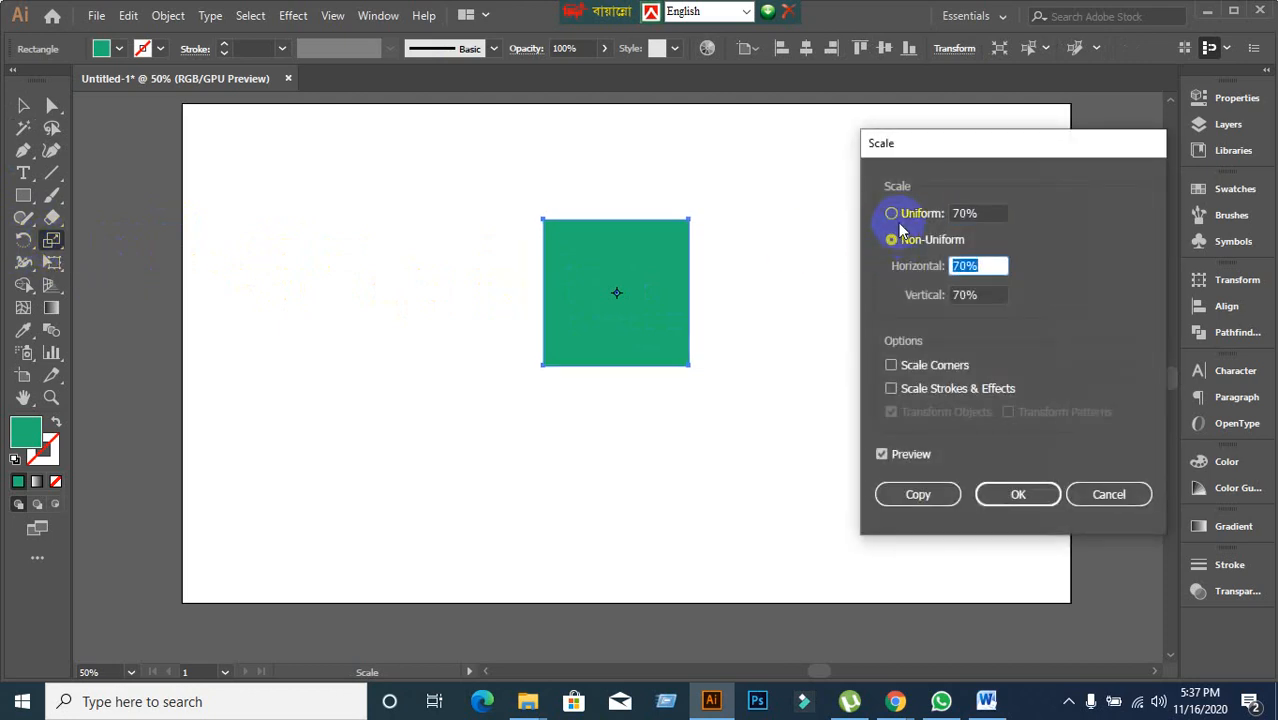
left_click(892, 214)
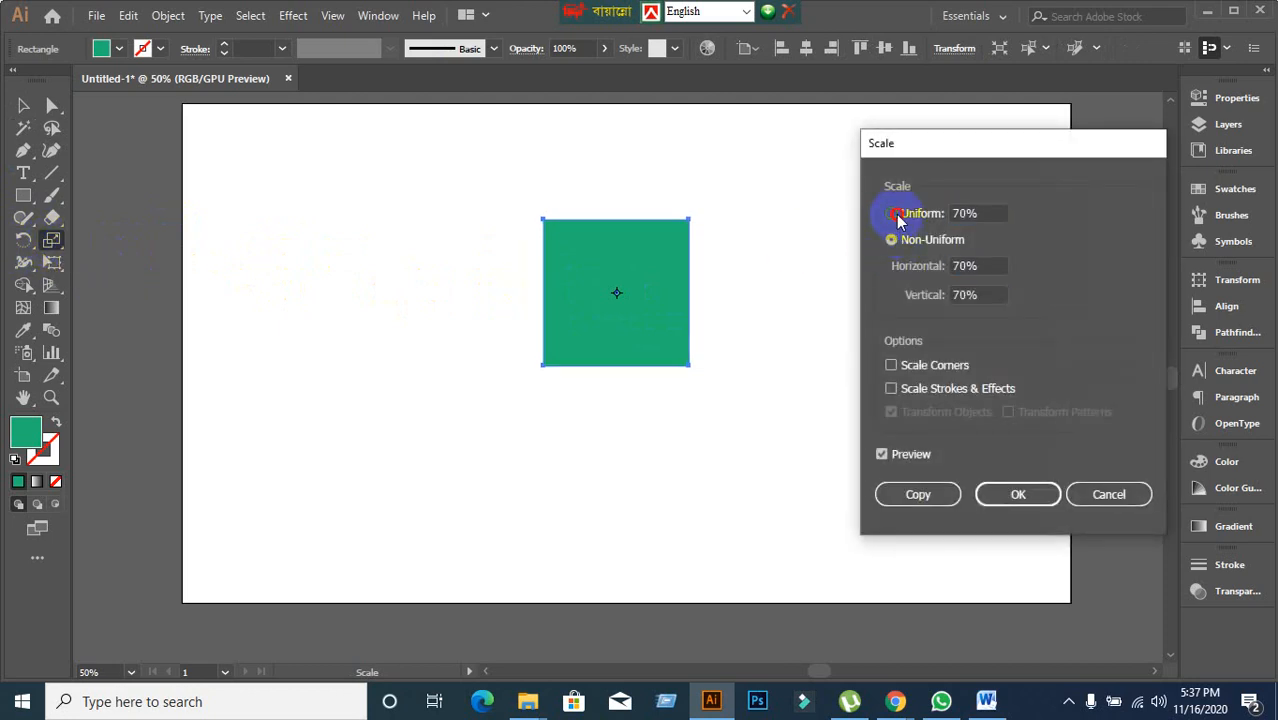
left_click(1130, 492)
Move the green square to the upper right of the artboard and deselect it.
left_click(23, 105)
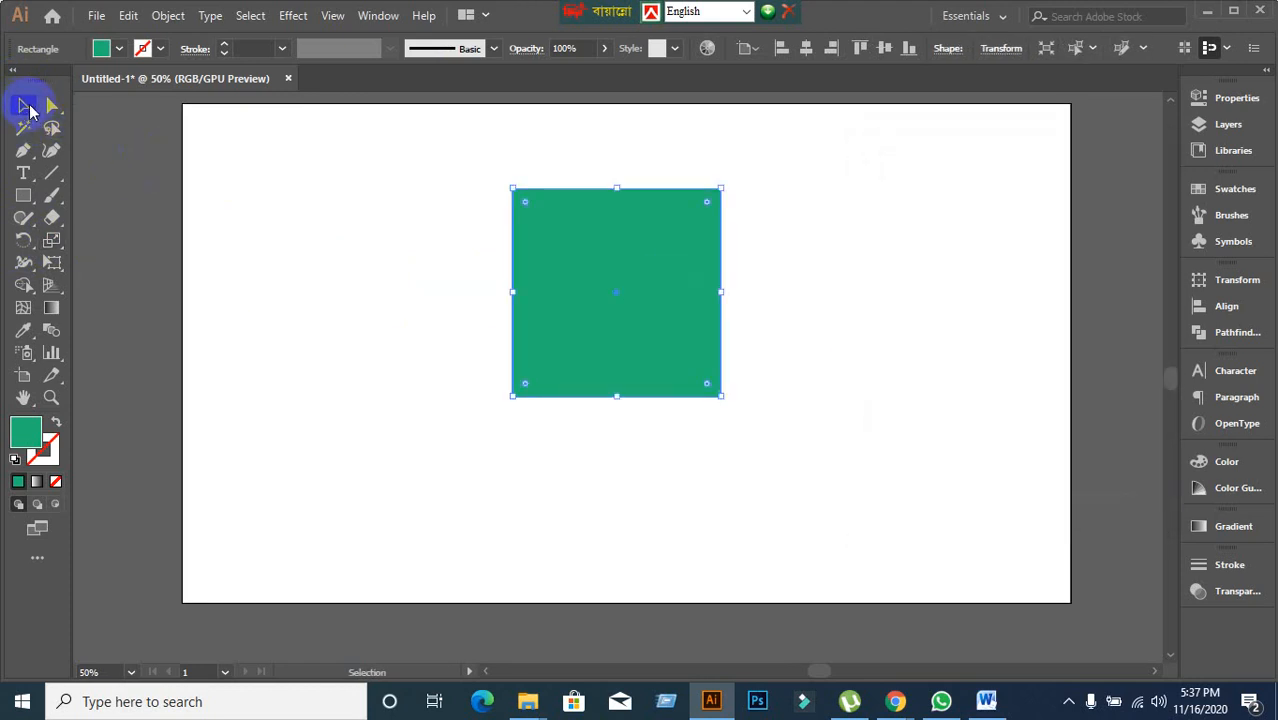
left_click(438, 317)
left_click_drag(602, 325, 876, 299)
left_click(625, 304)
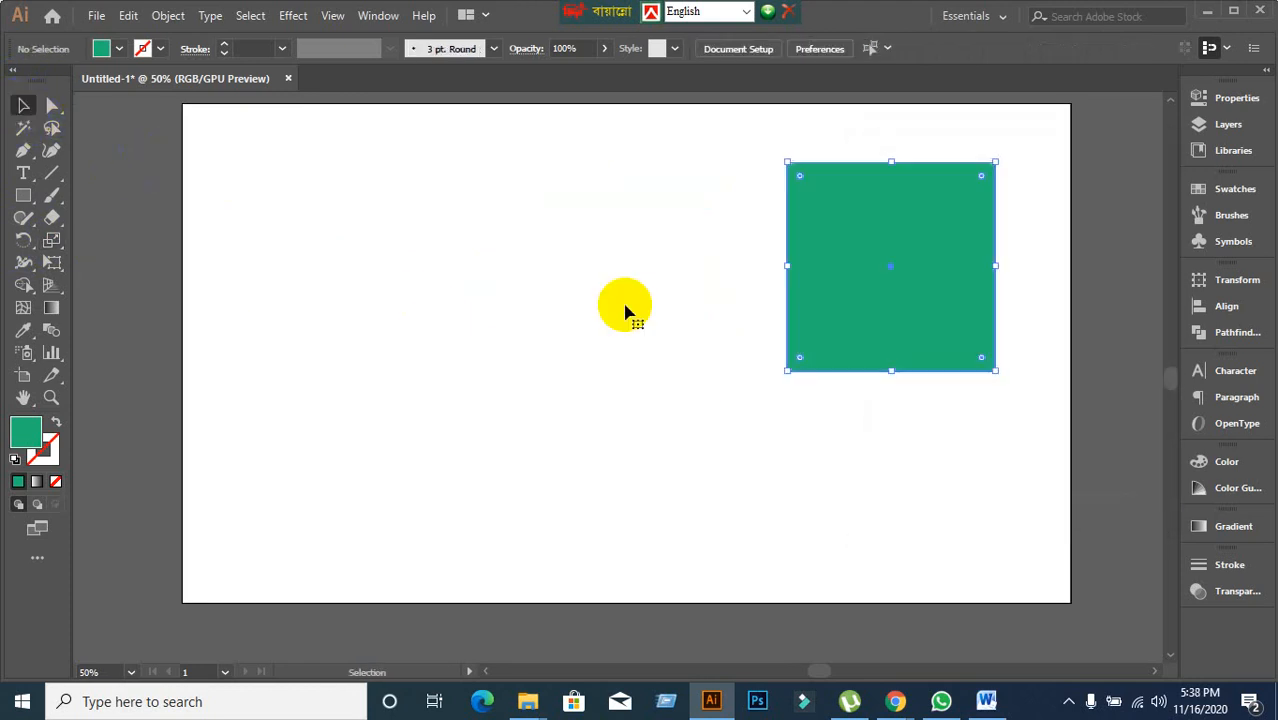
Draw a second square in the left half of the artboard and apply a uniform scale of 100% to it.
left_click(23, 195)
left_click_drag(308, 224, 541, 433)
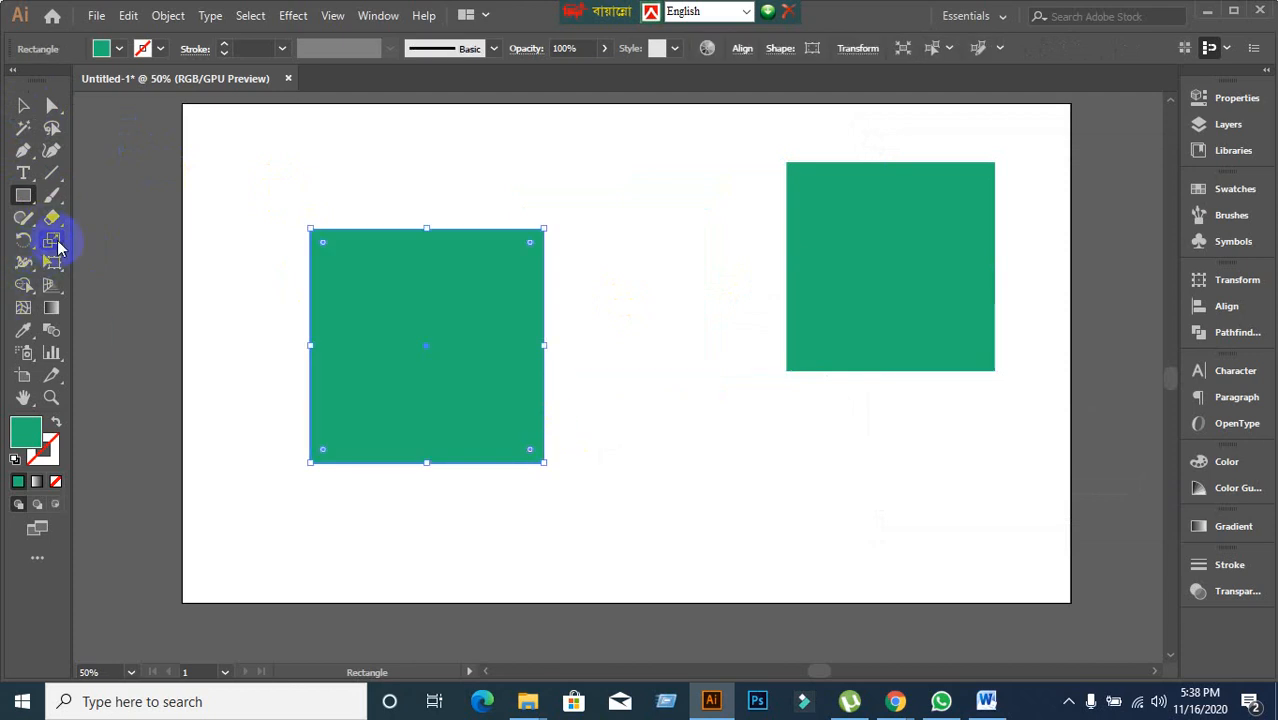
double_click(52, 241)
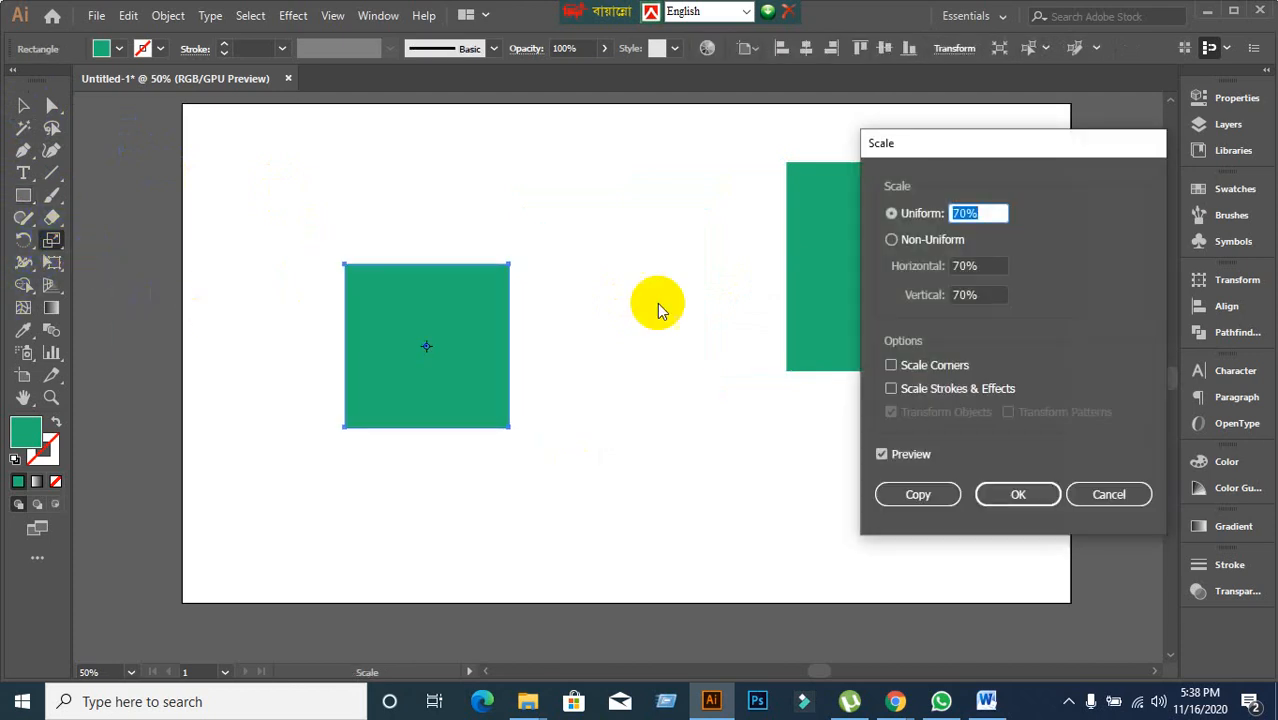
type("100")
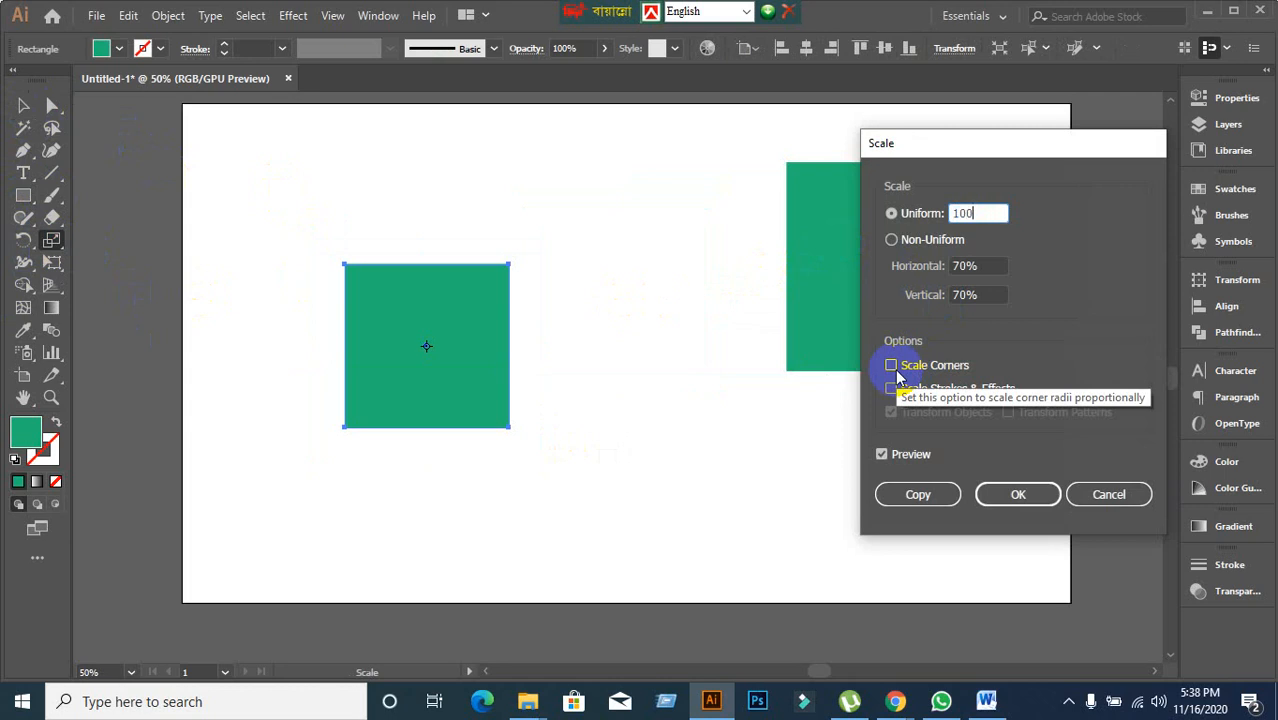
left_click(1016, 492)
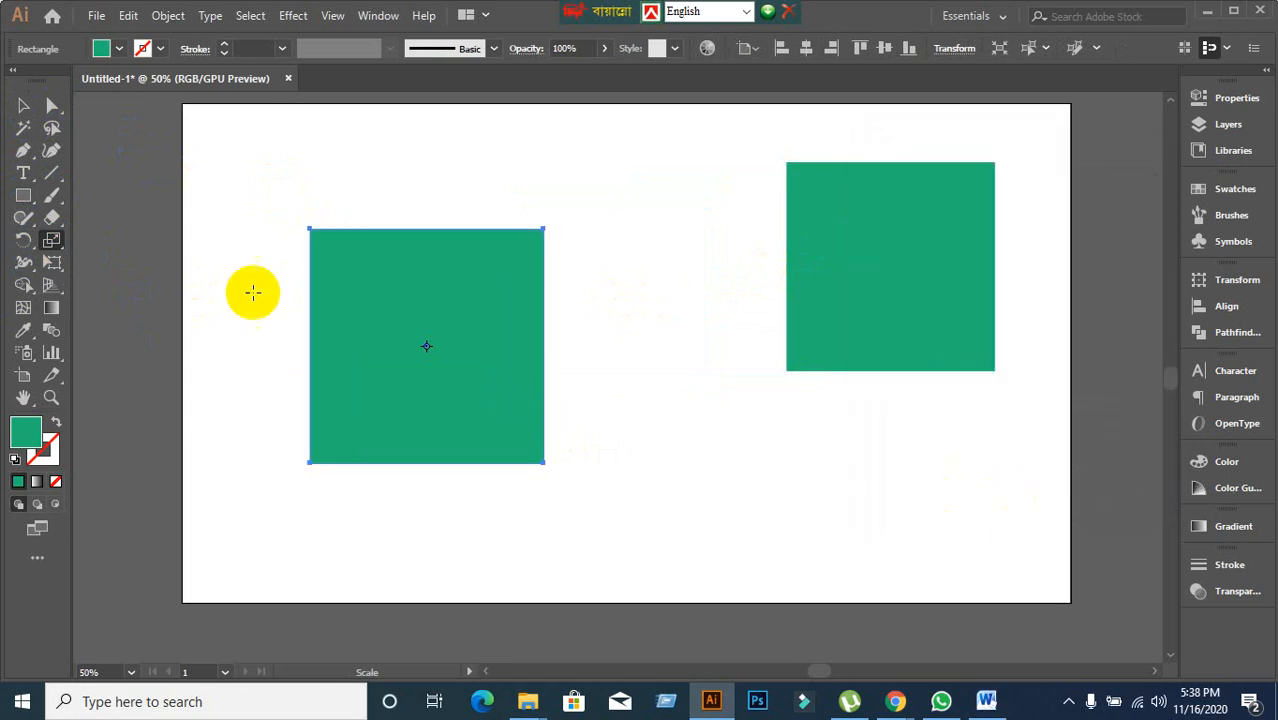
double_click(50, 244)
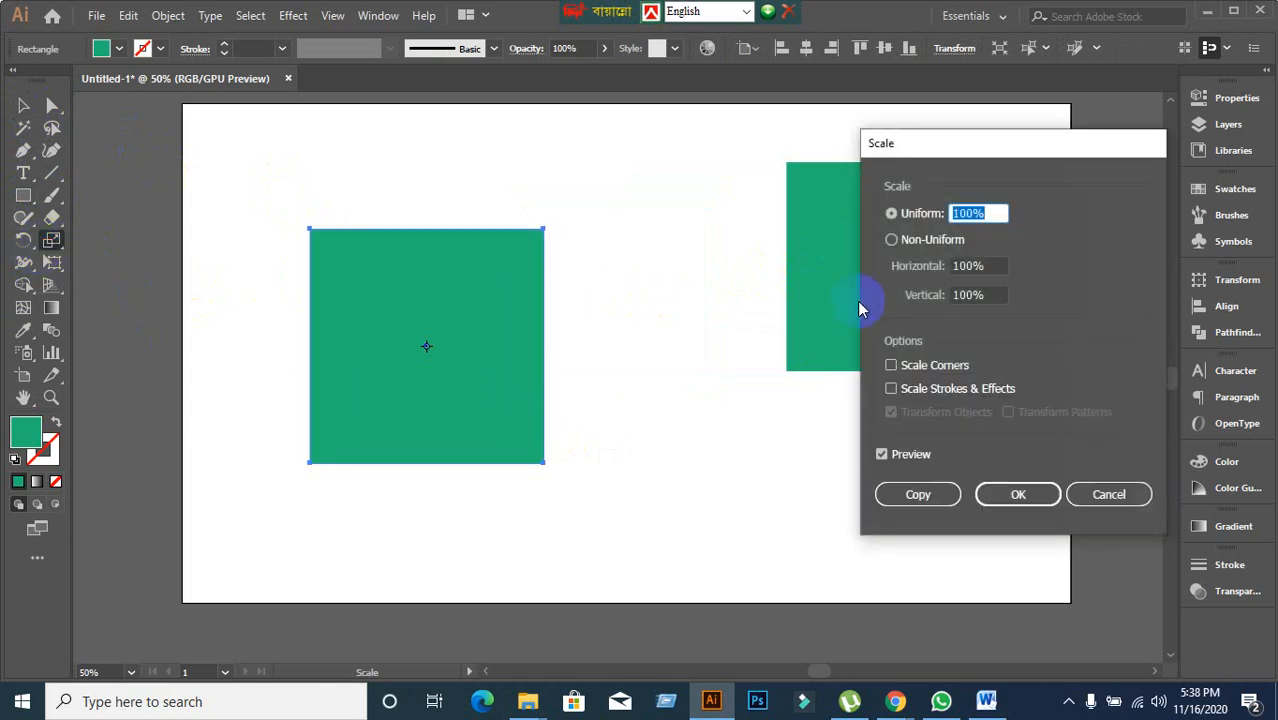
type("90")
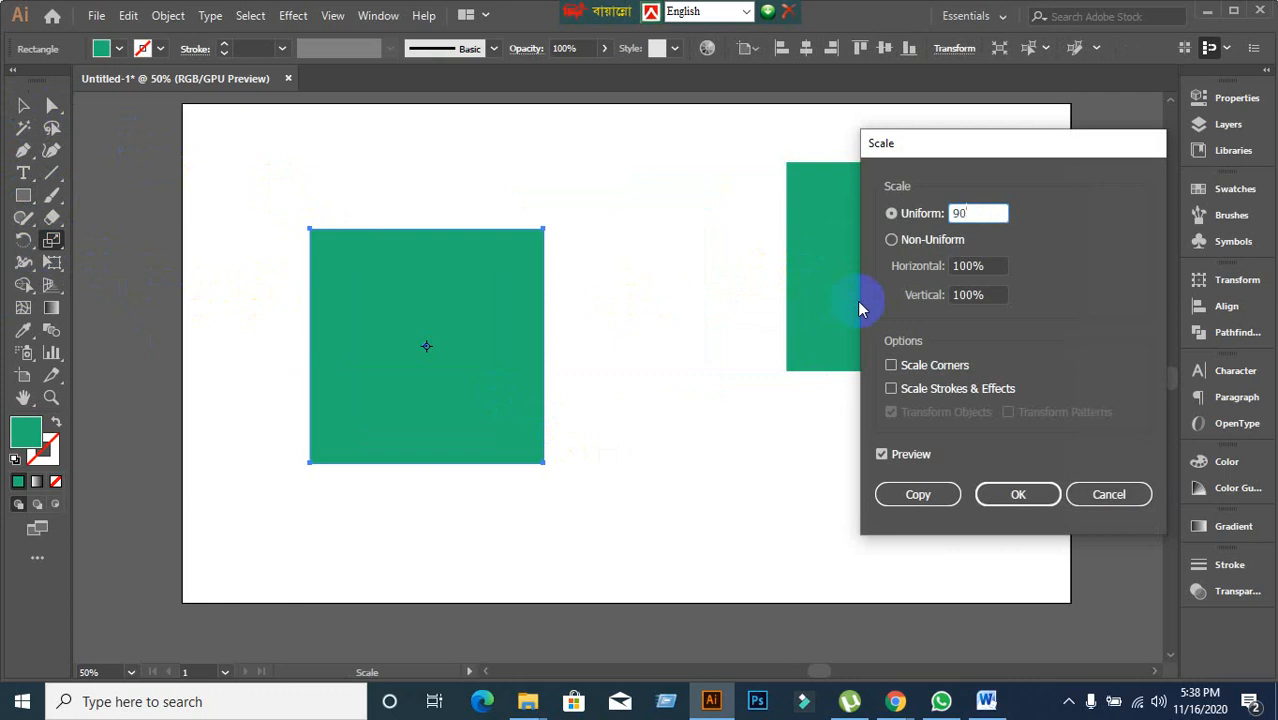
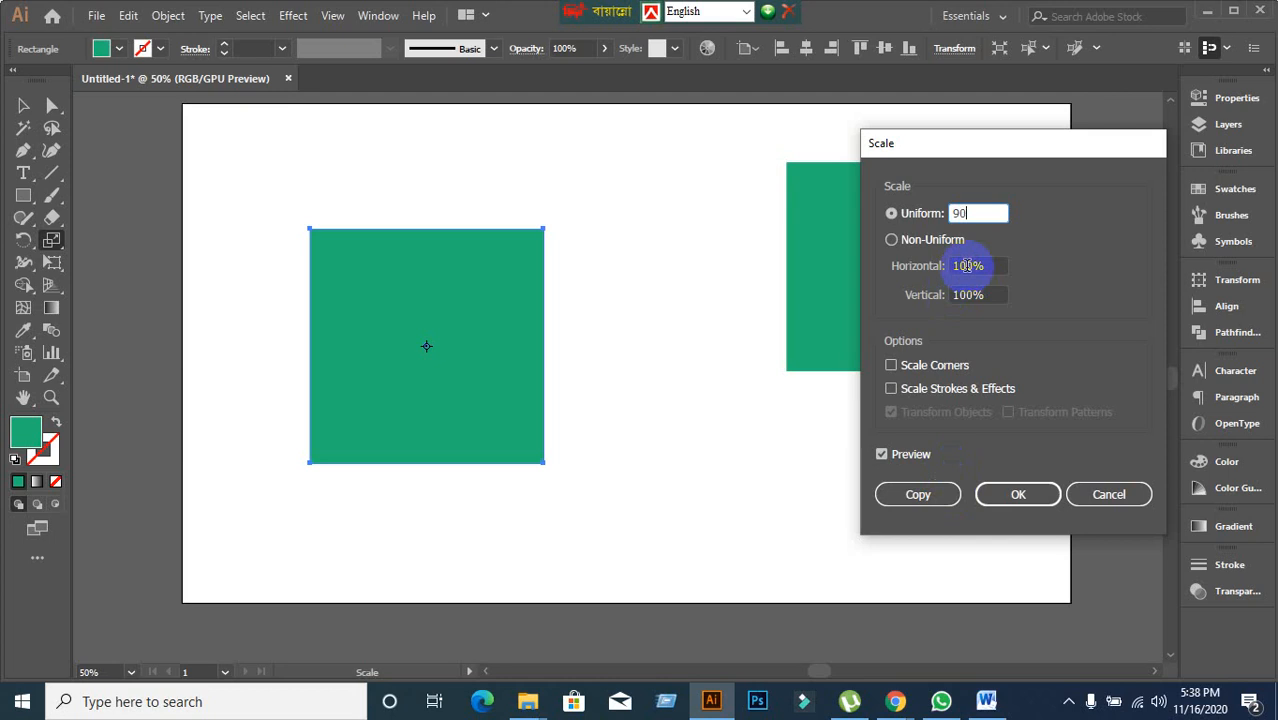
left_click(916, 496)
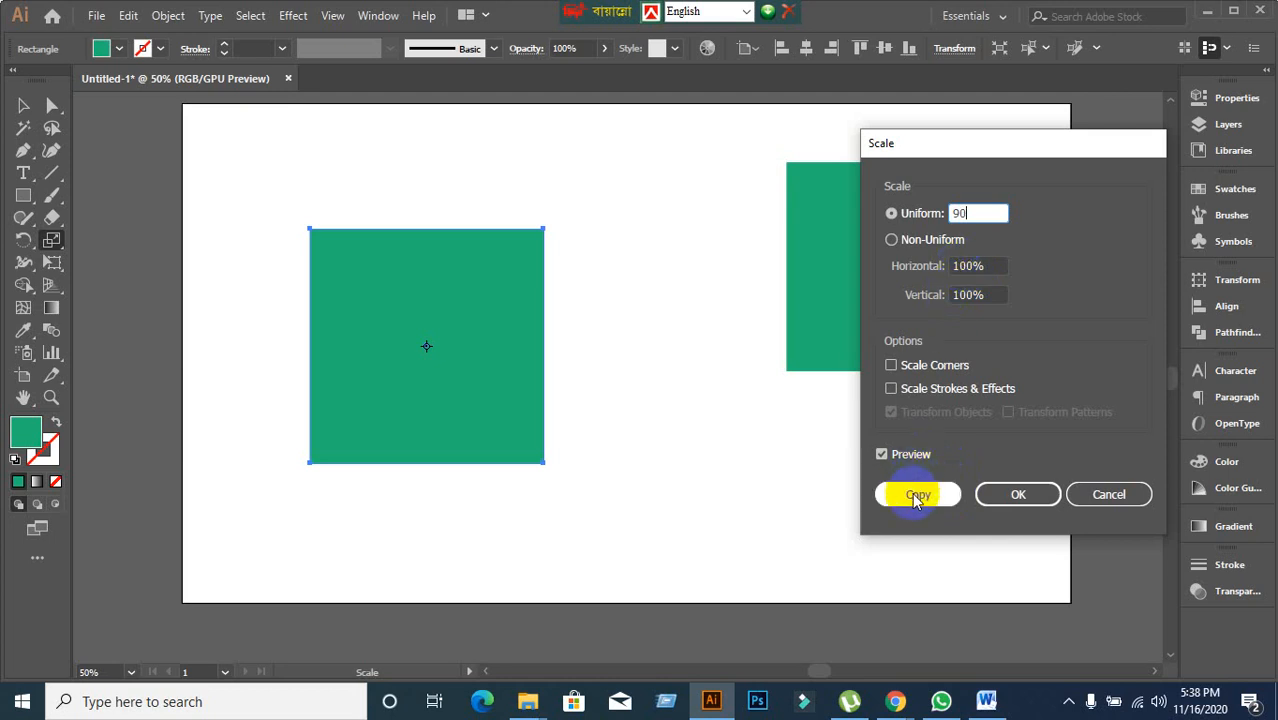
left_click(1108, 494)
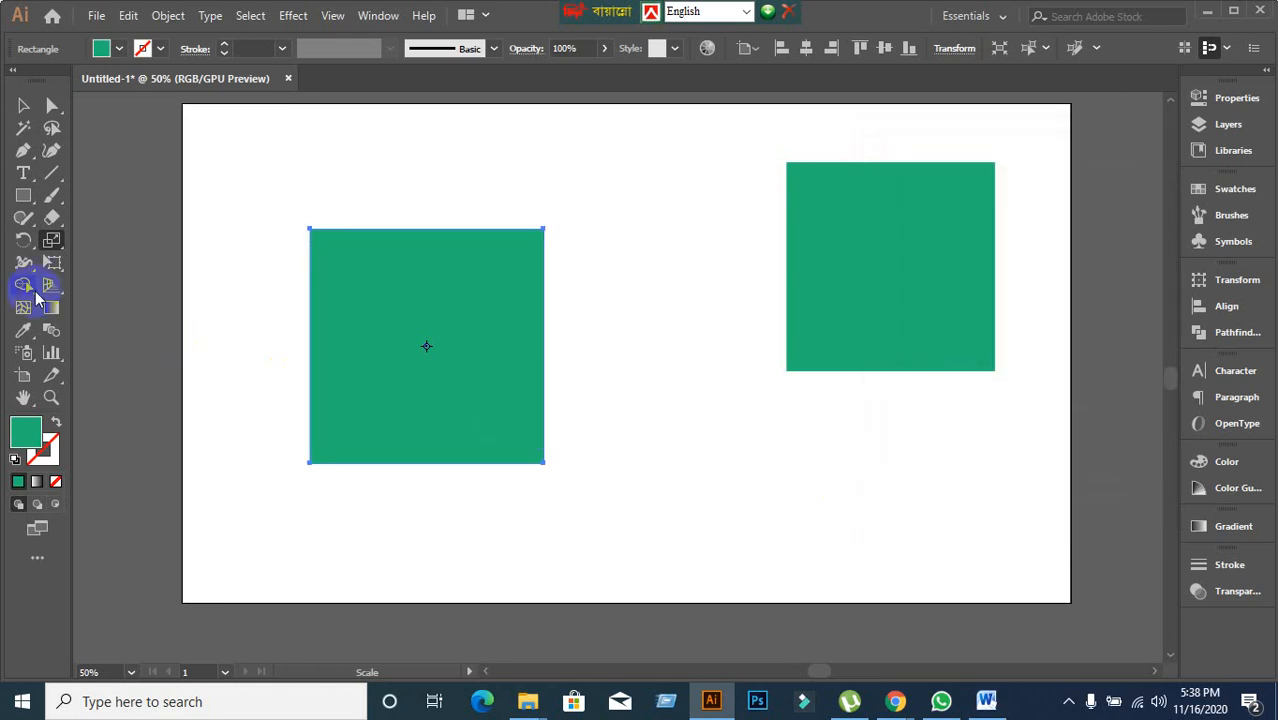
Hide the Advanced toolbar and show it again.
mouse_move(52, 240)
left_mouse_down()
mouse_move(145, 250)
mouse_move(60, 247)
mouse_move(57, 200)
mouse_move(75, 250)
mouse_move(55, 244)
mouse_move(115, 244)
mouse_move(53, 249)
mouse_move(52, 261)
mouse_move(55, 229)
mouse_move(114, 238)
mouse_move(35, 245)
mouse_move(57, 241)
left_mouse_up()
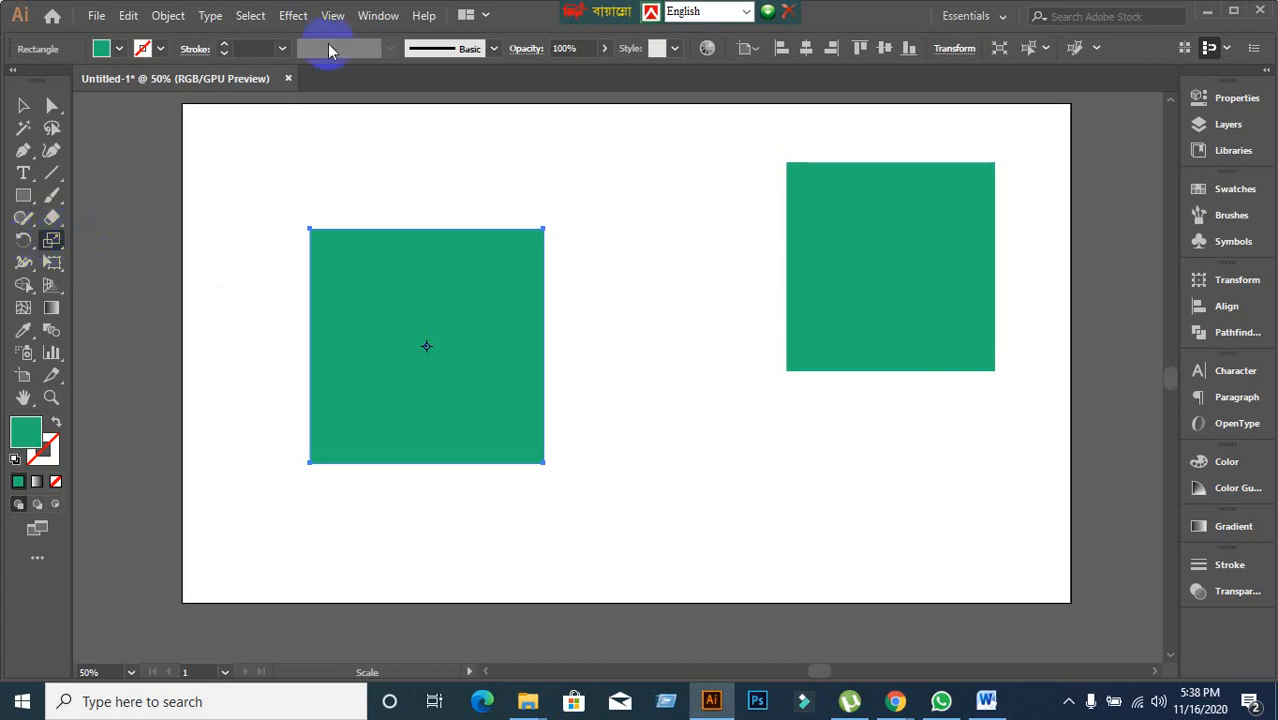
left_click(376, 15)
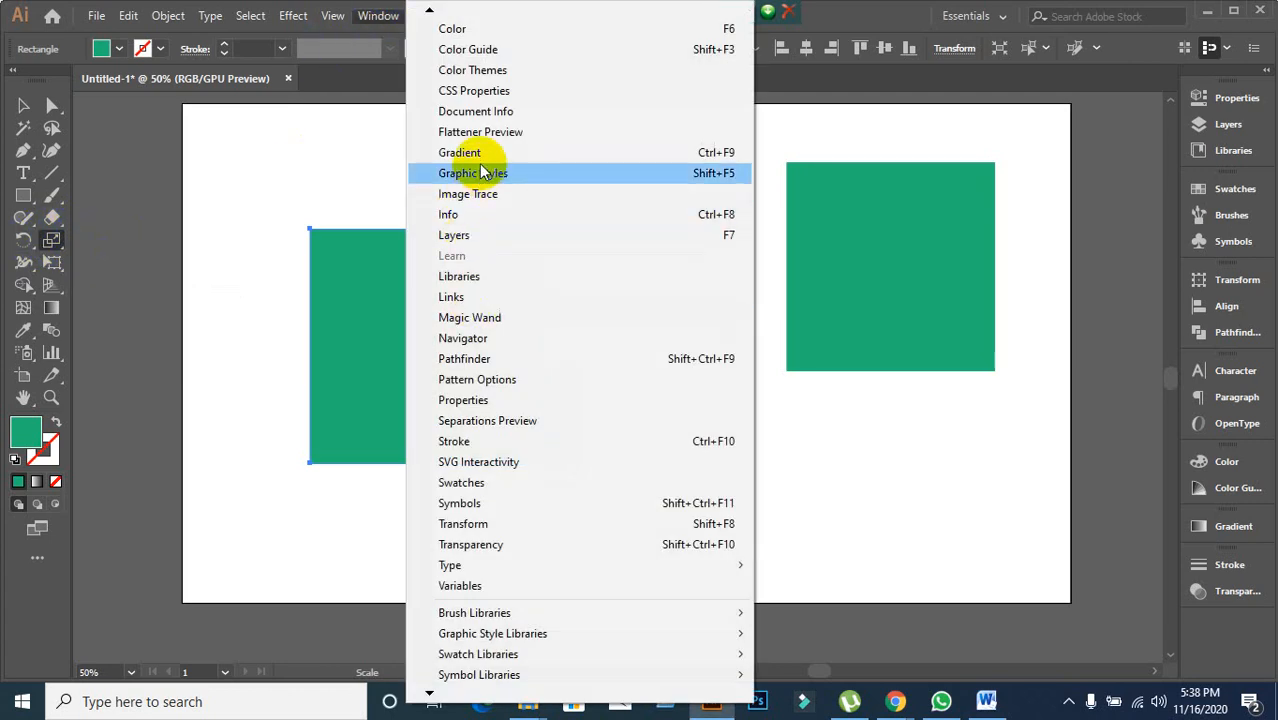
mouse_move(429, 10)
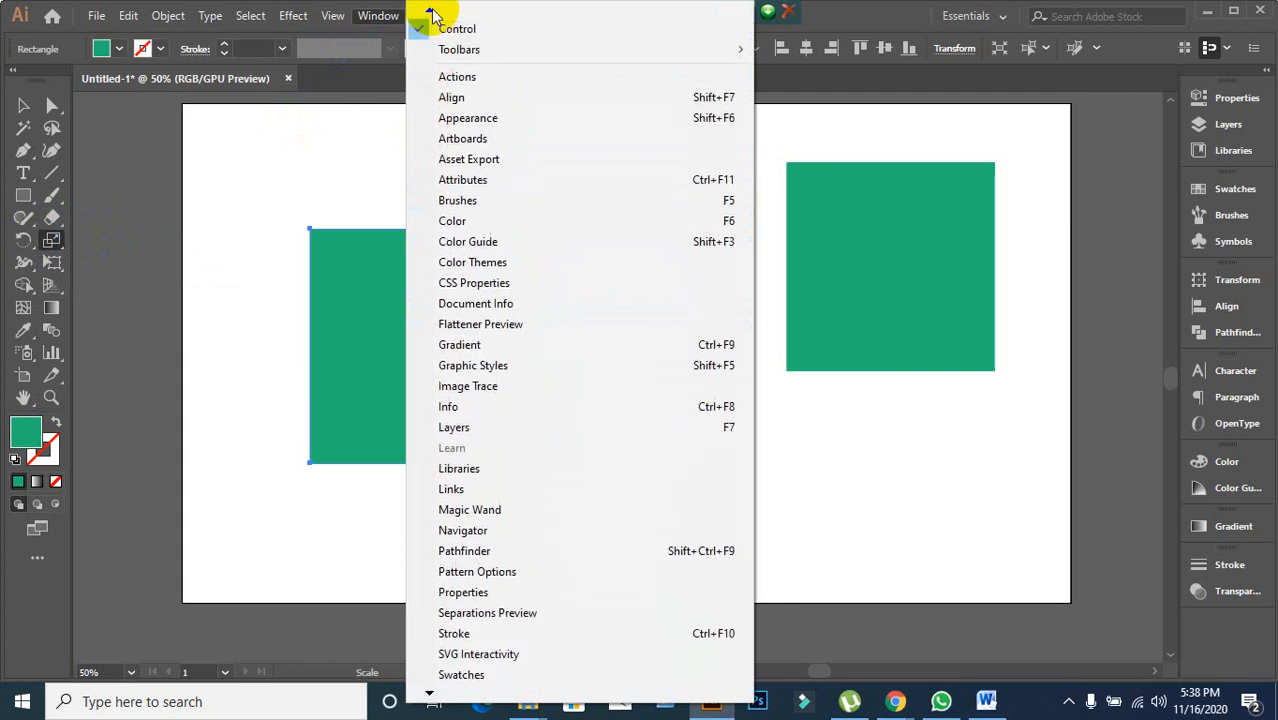
mouse_move(484, 83)
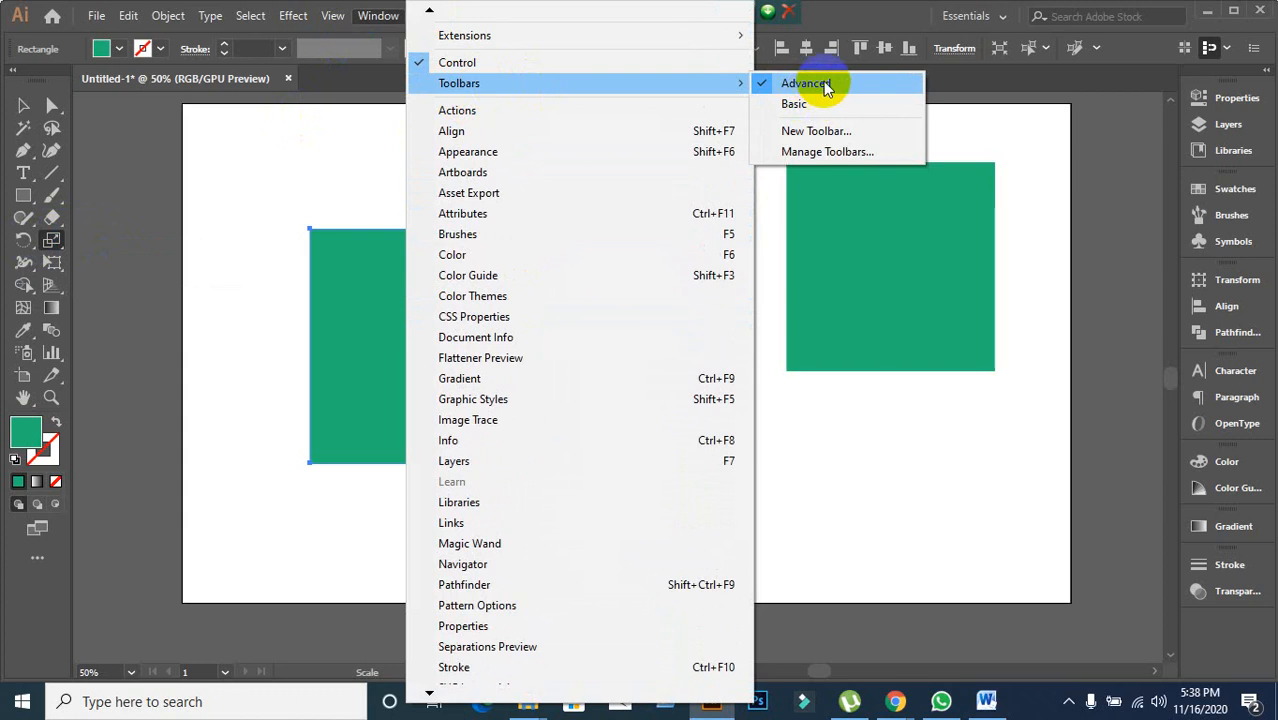
left_click(825, 86)
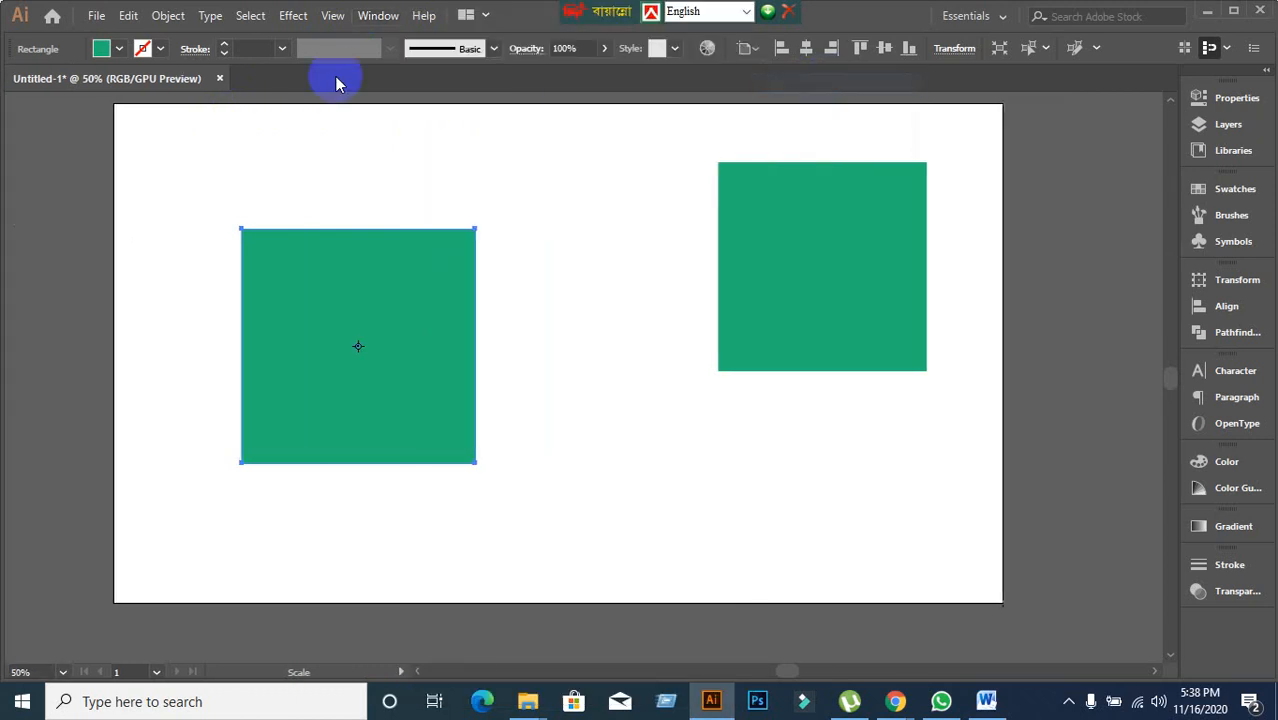
left_click(376, 18)
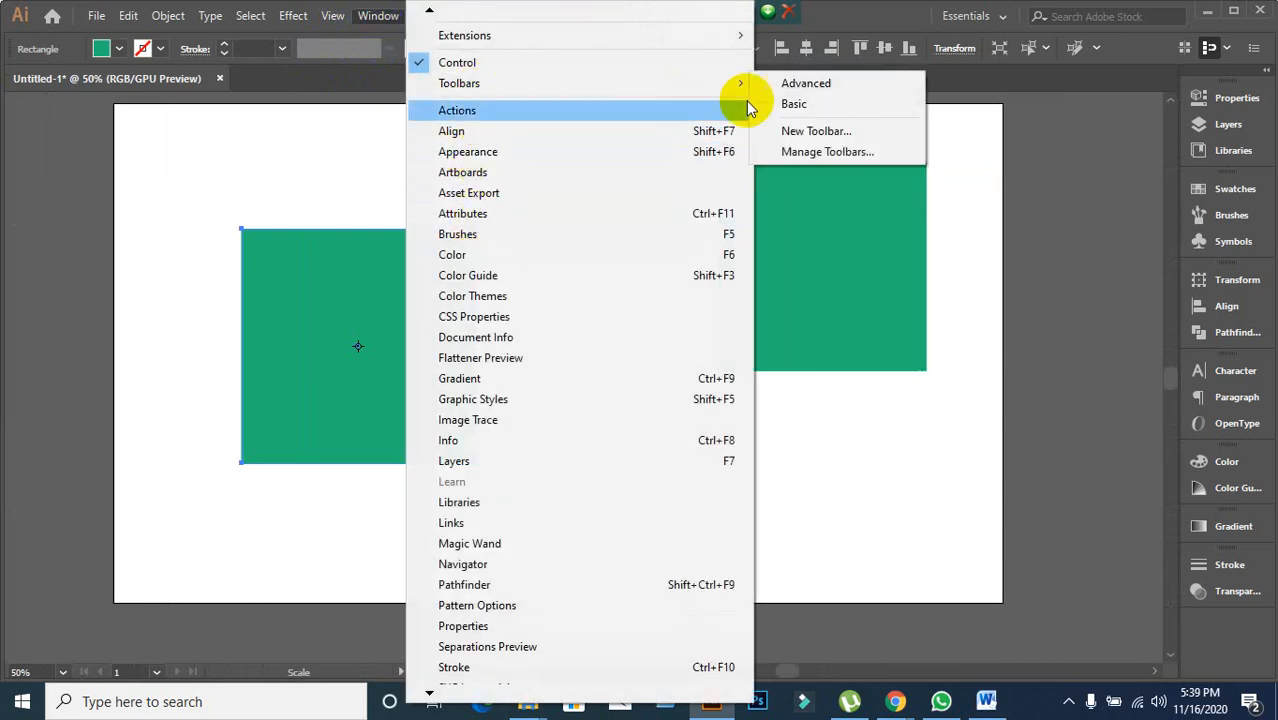
left_click(797, 88)
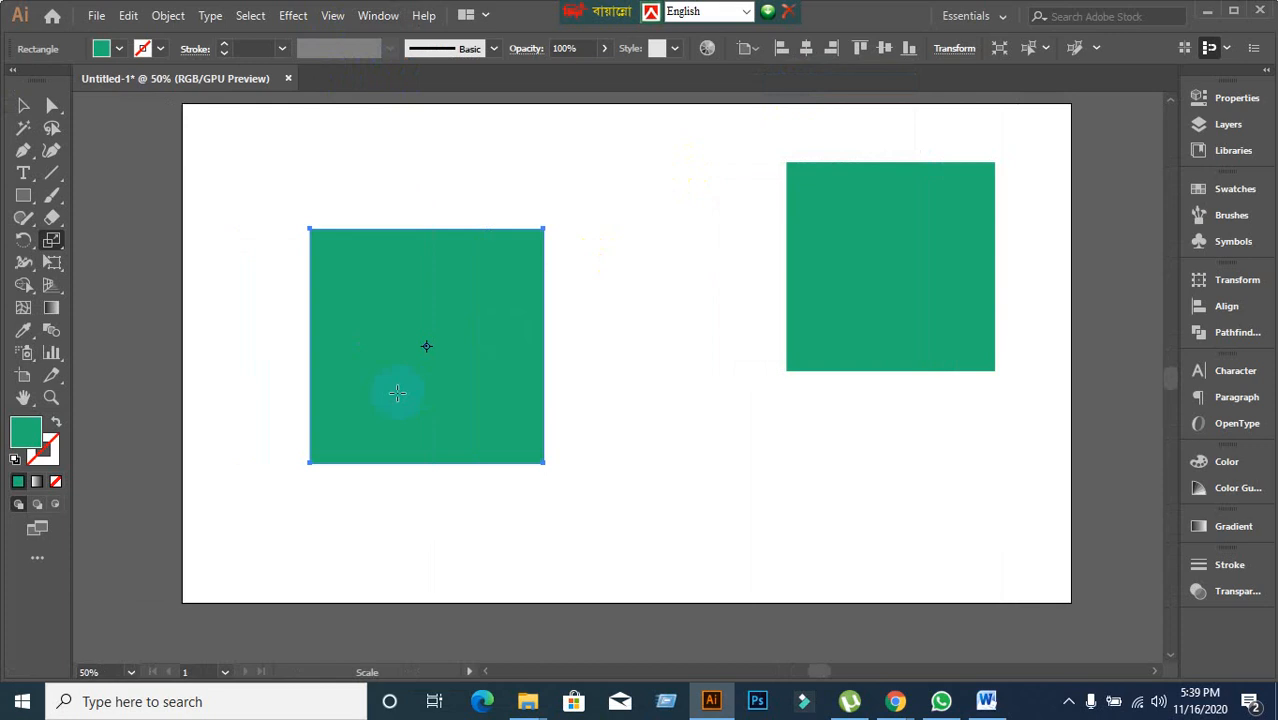
Move the left square slightly up and to the right, and deselect it.
left_click(24, 106)
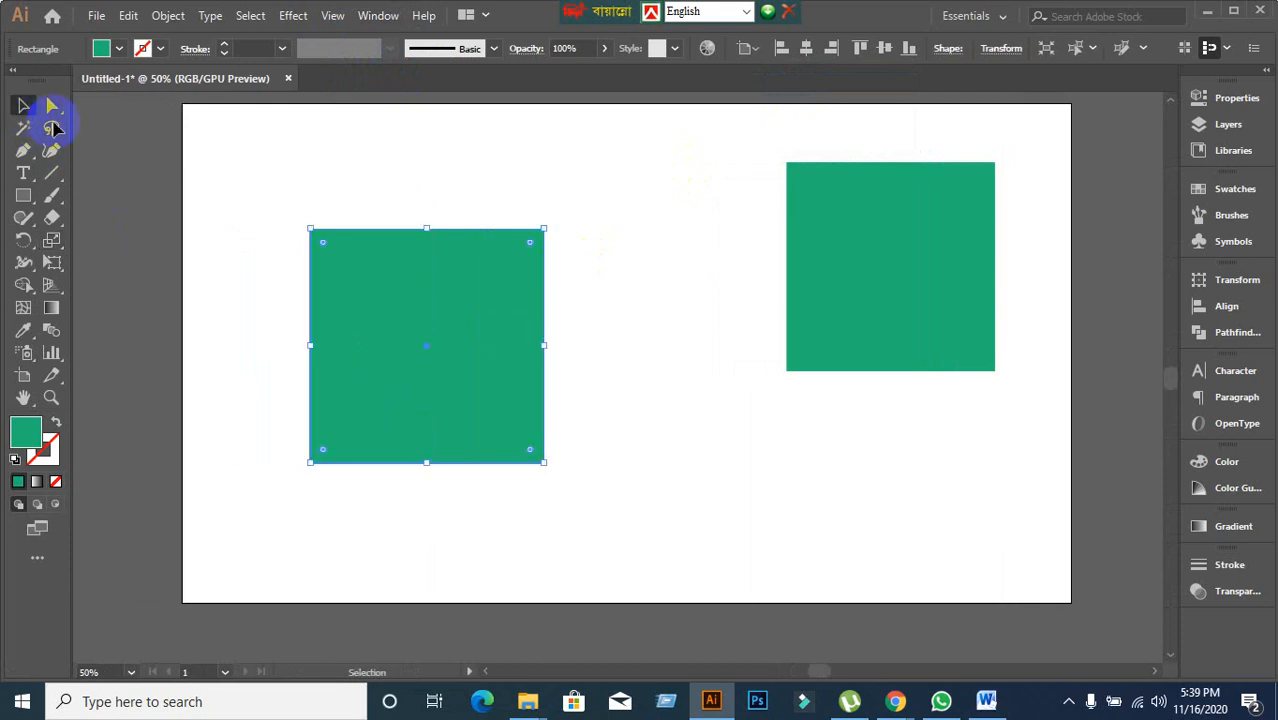
left_click_drag(391, 337, 413, 326)
left_click(250, 307)
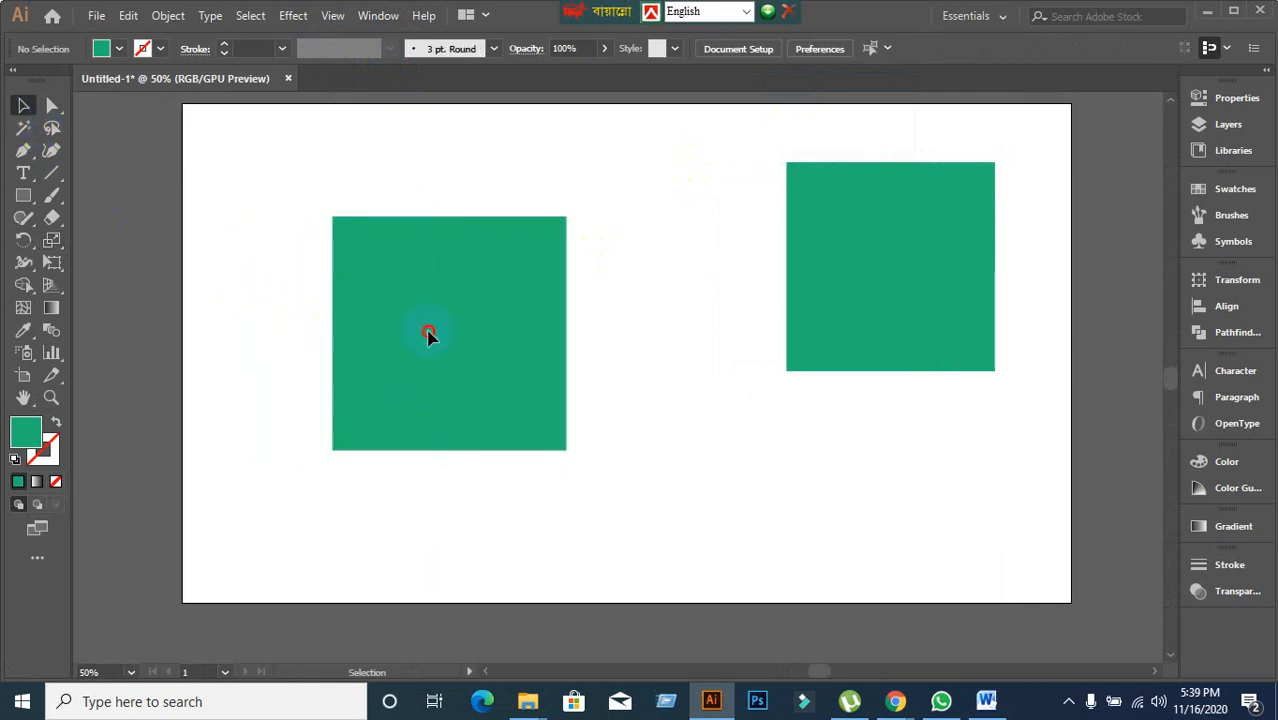
Create a centred copy of the left square at 90% uniform scale and fill the copy with yellow.
left_click(428, 334)
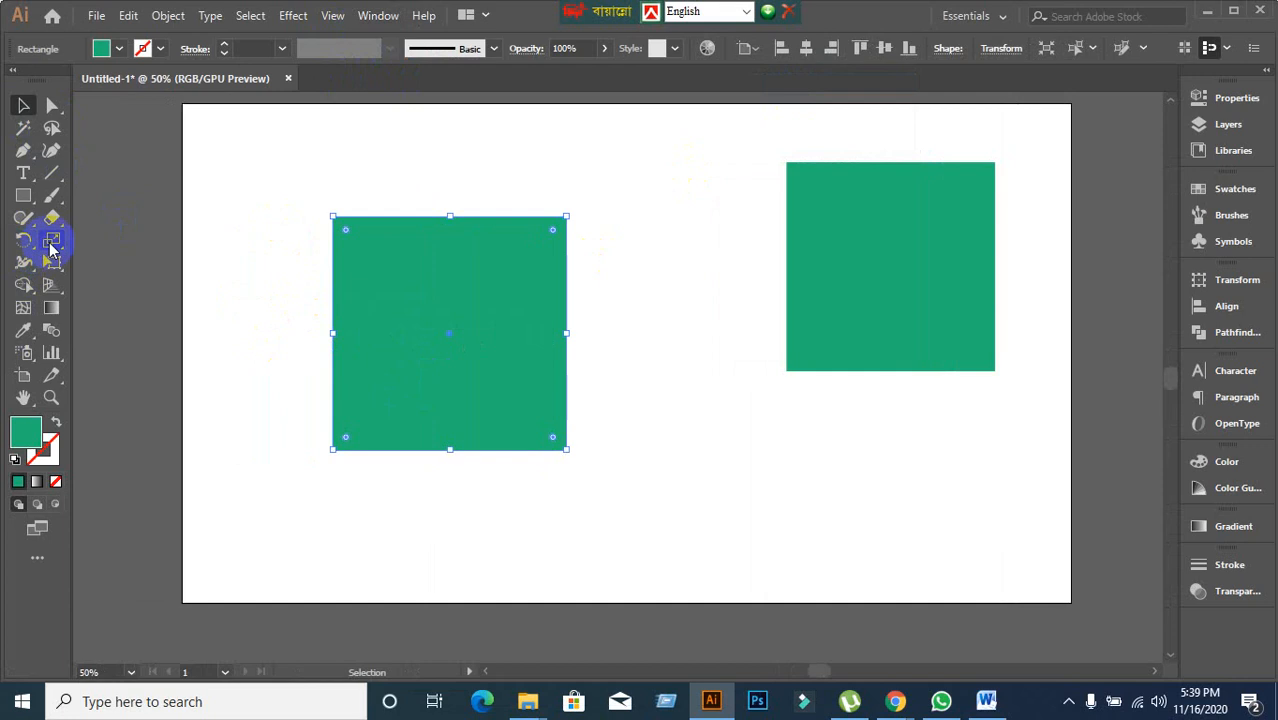
double_click(52, 242)
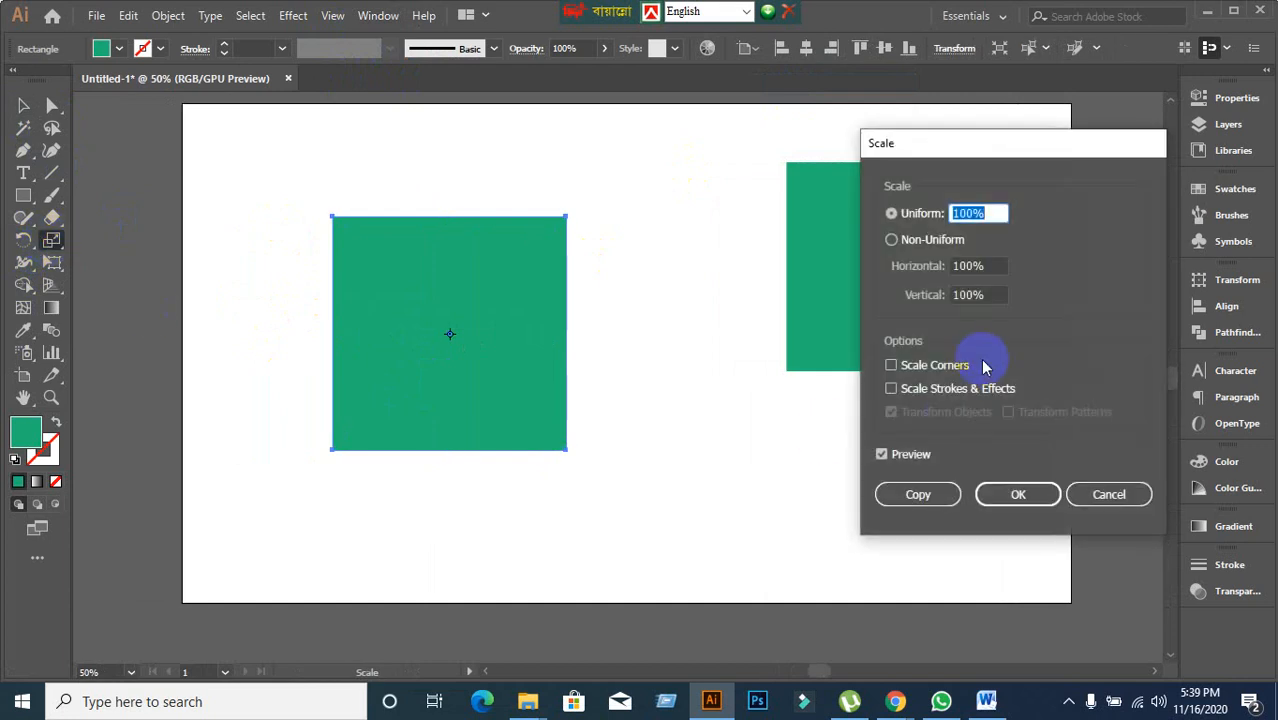
type("90")
left_click(922, 497)
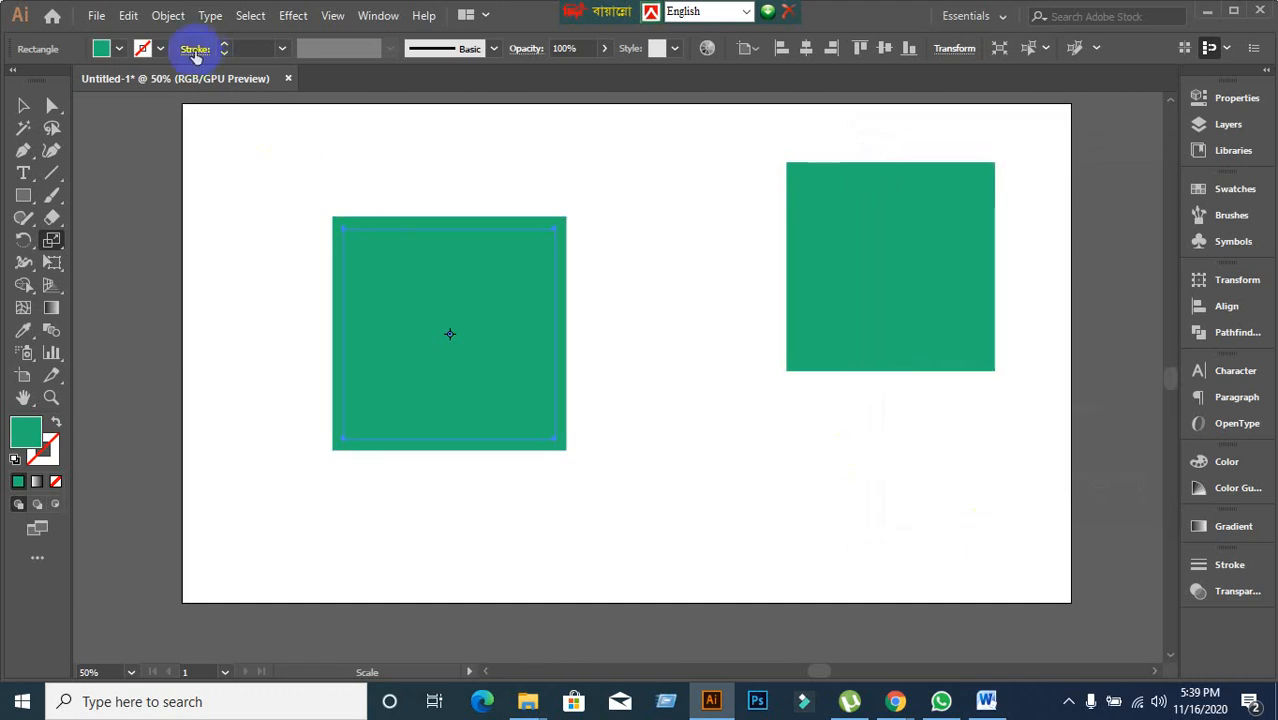
left_click(119, 48)
left_click(78, 79)
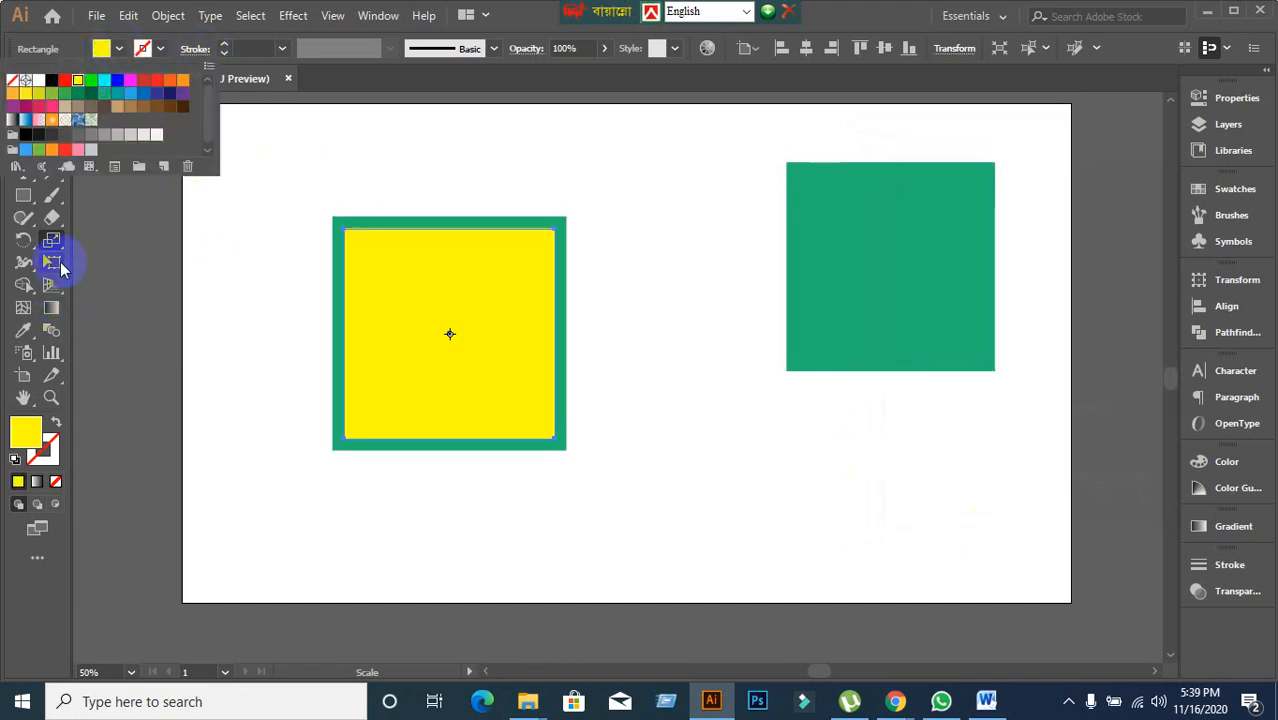
Create a 90% uniformly scaled copy of the yellow square and fill it with red.
double_click(52, 241)
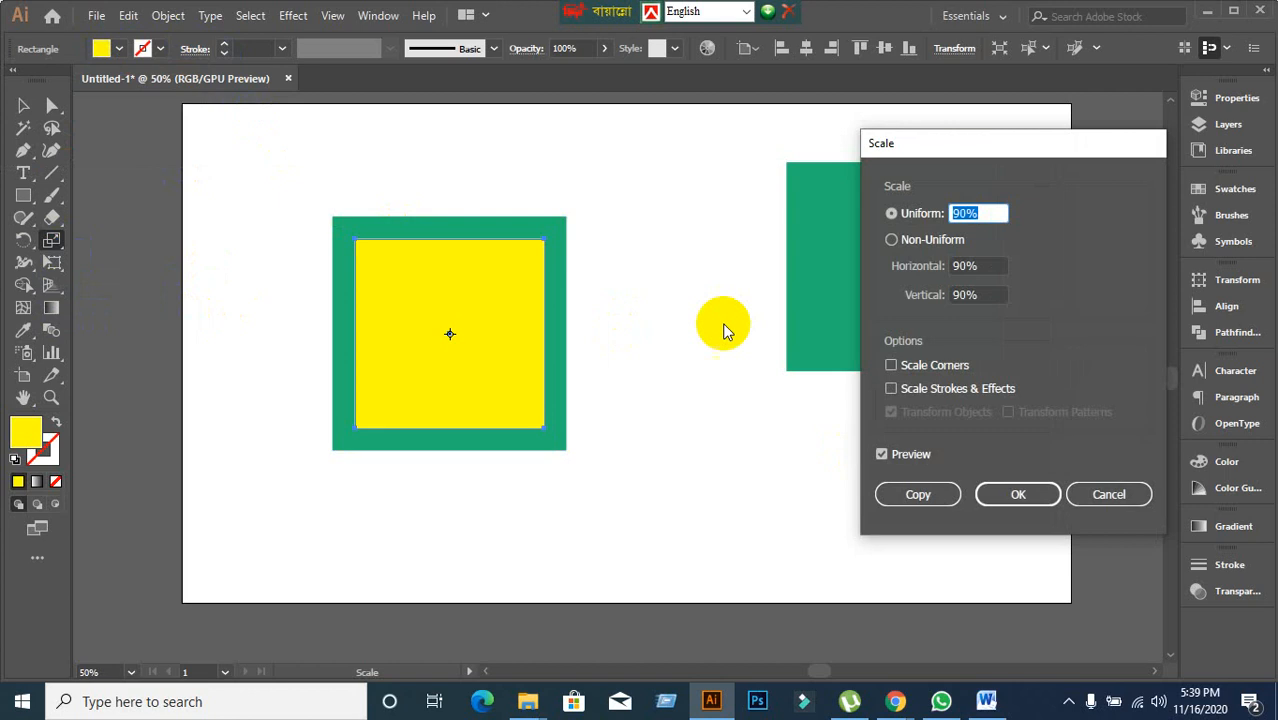
left_click(912, 497)
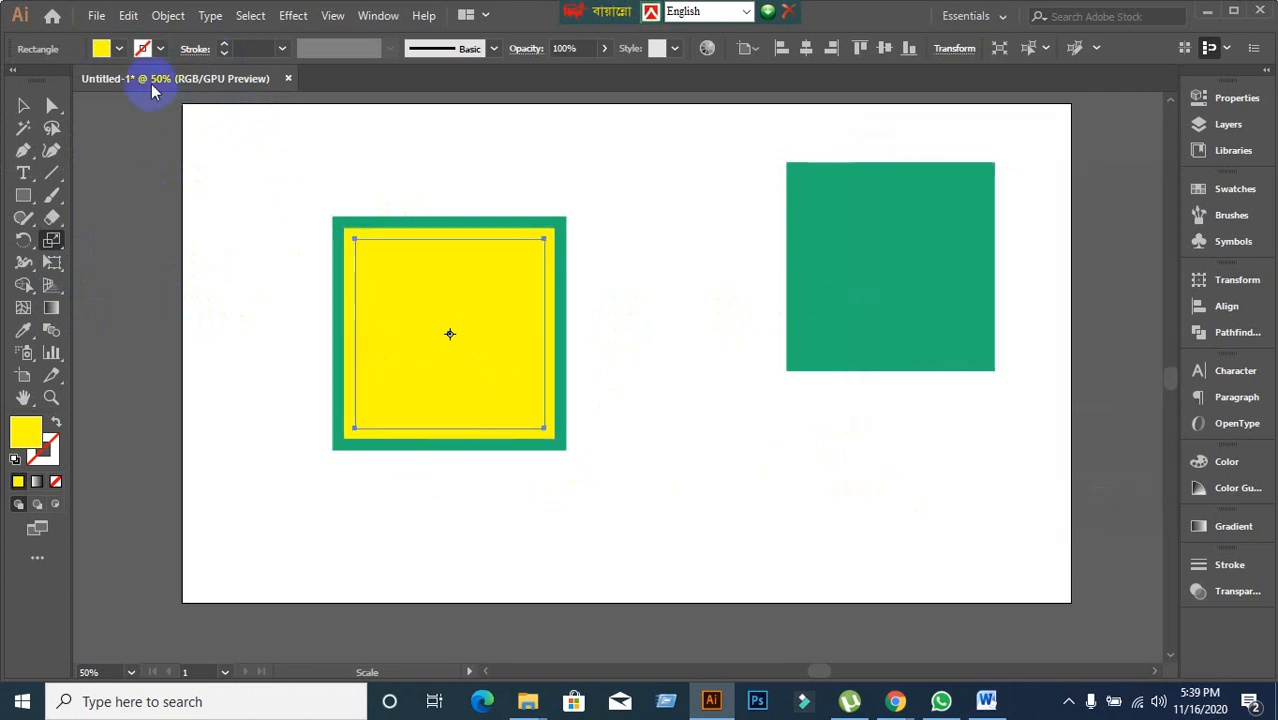
left_click(118, 50)
left_click(66, 81)
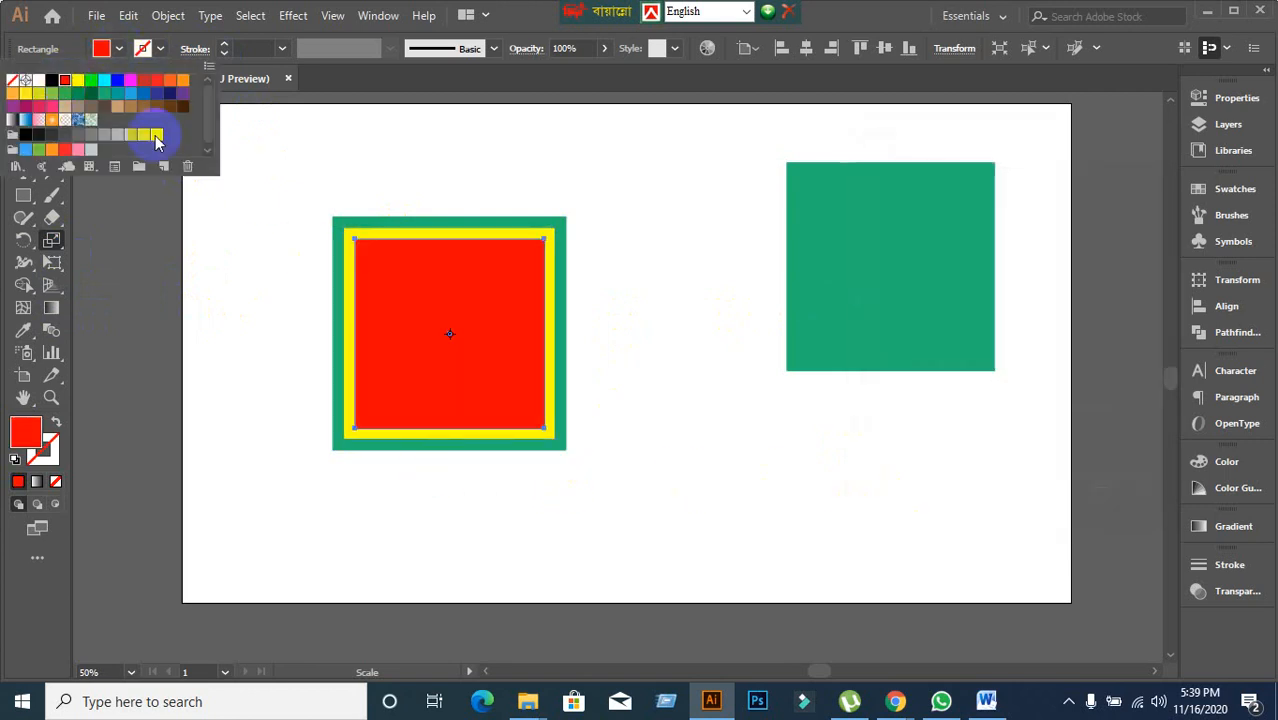
Create a 90% uniformly scaled copy of the red square and fill it with magenta.
left_click(52, 240)
double_click(52, 240)
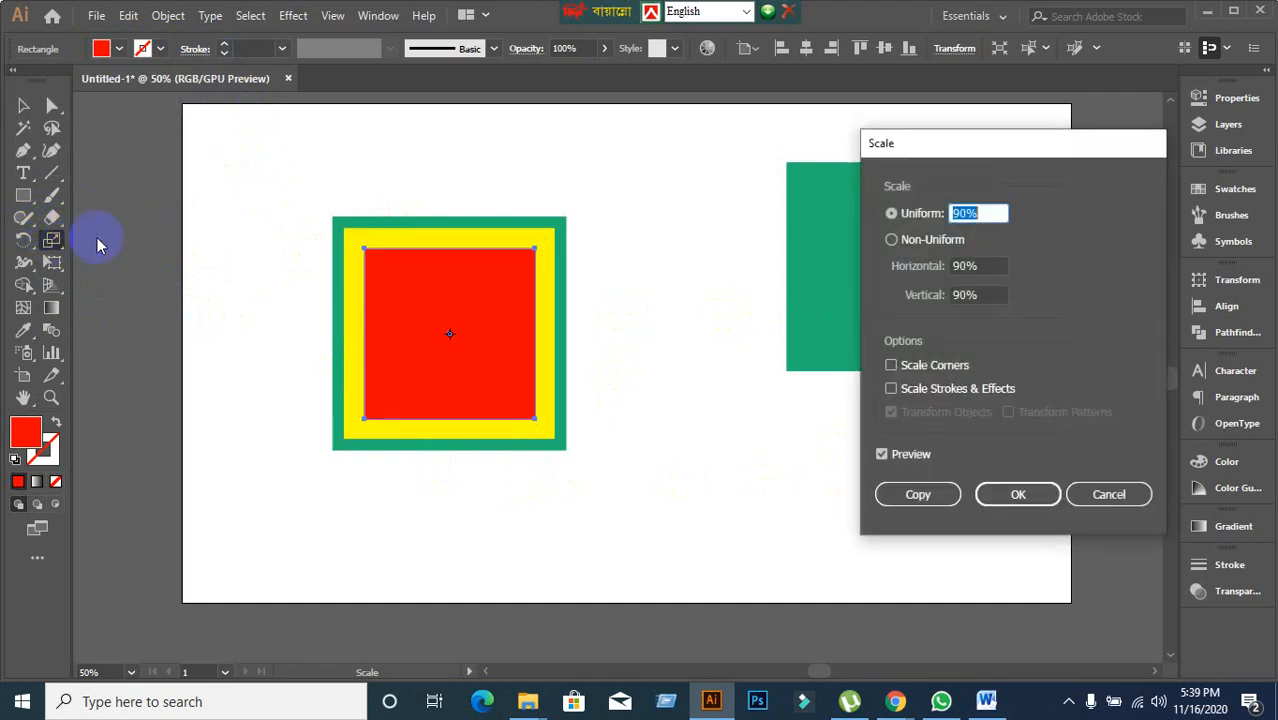
left_click(923, 490)
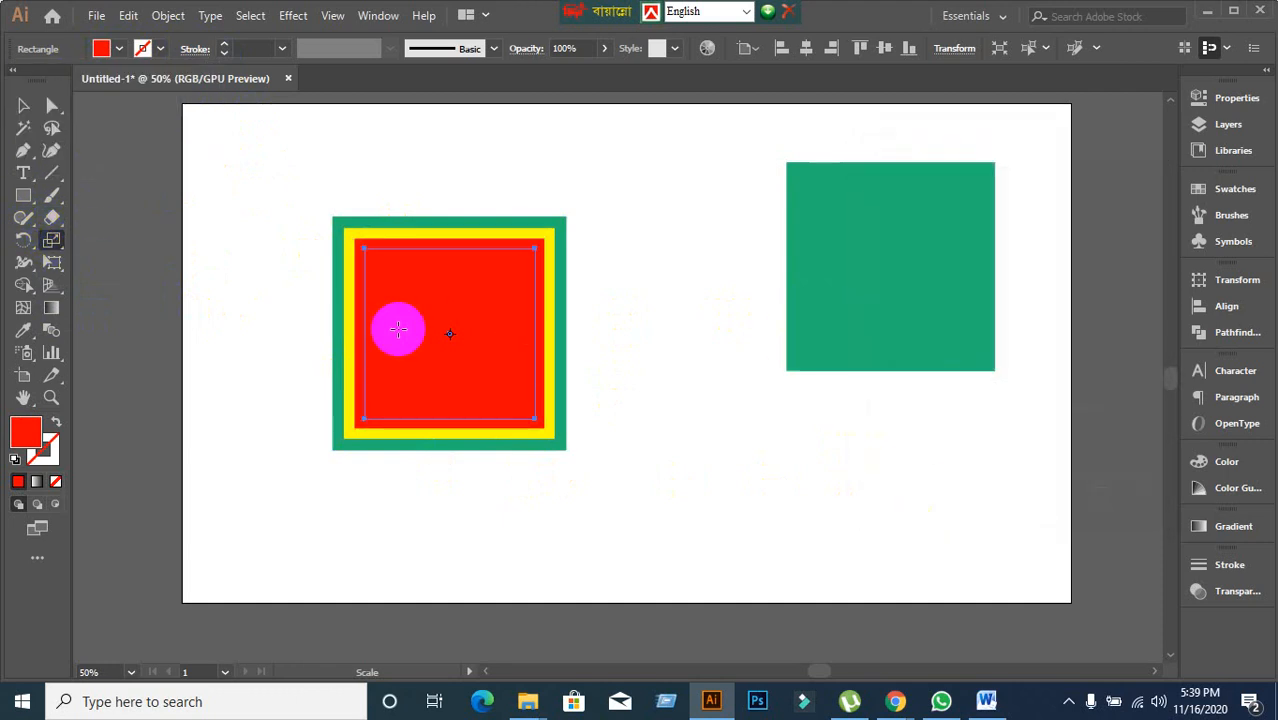
left_click(120, 50)
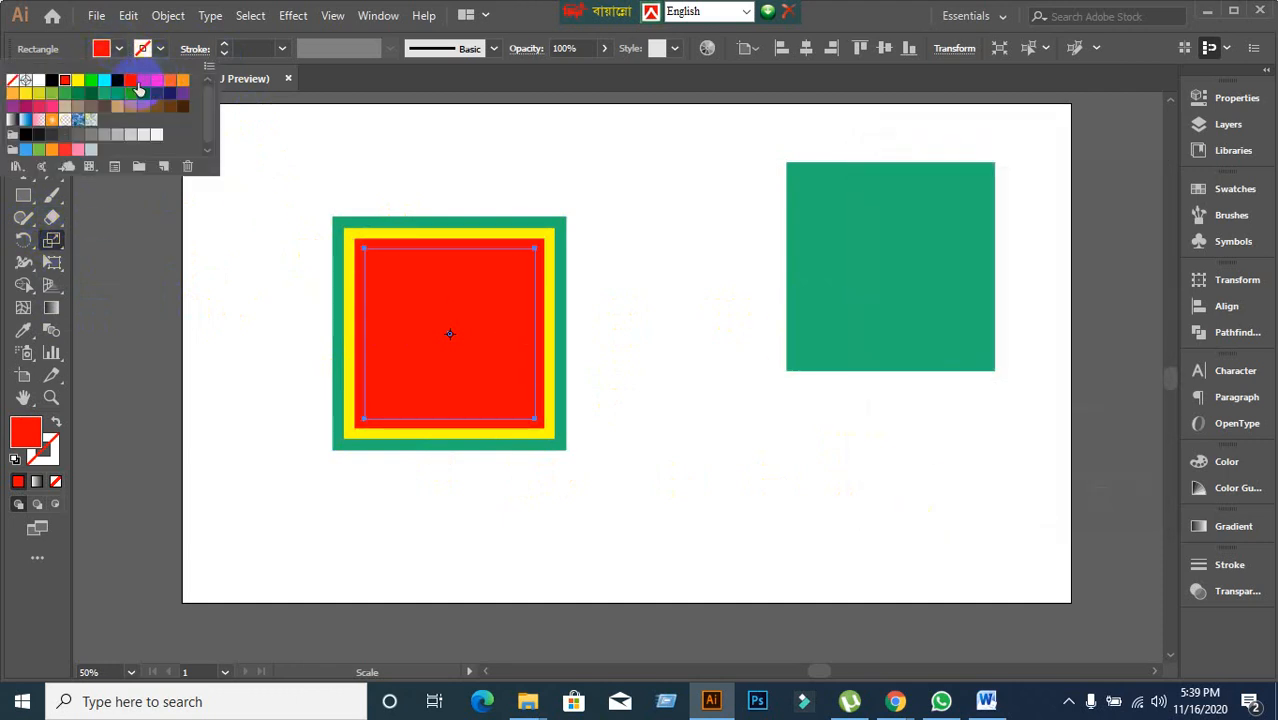
left_click(130, 80)
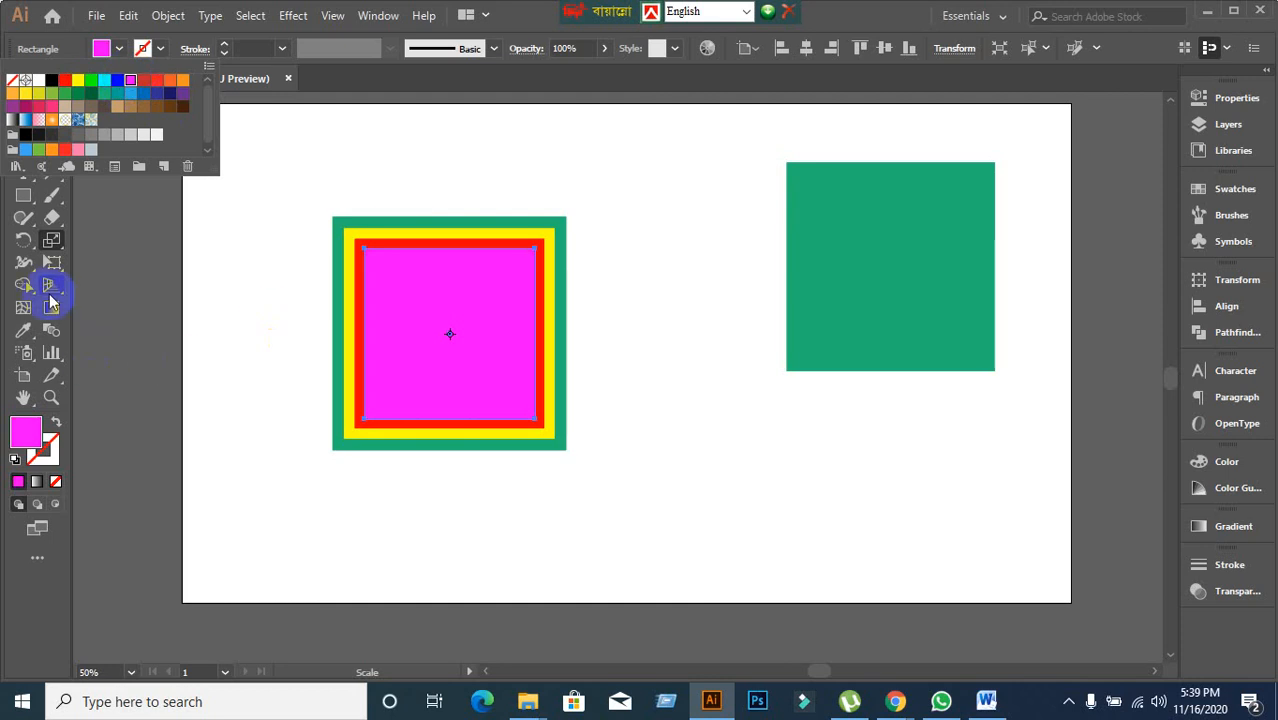
Create a 90% uniformly scaled copy of the magenta square and fill it with green.
double_click(52, 242)
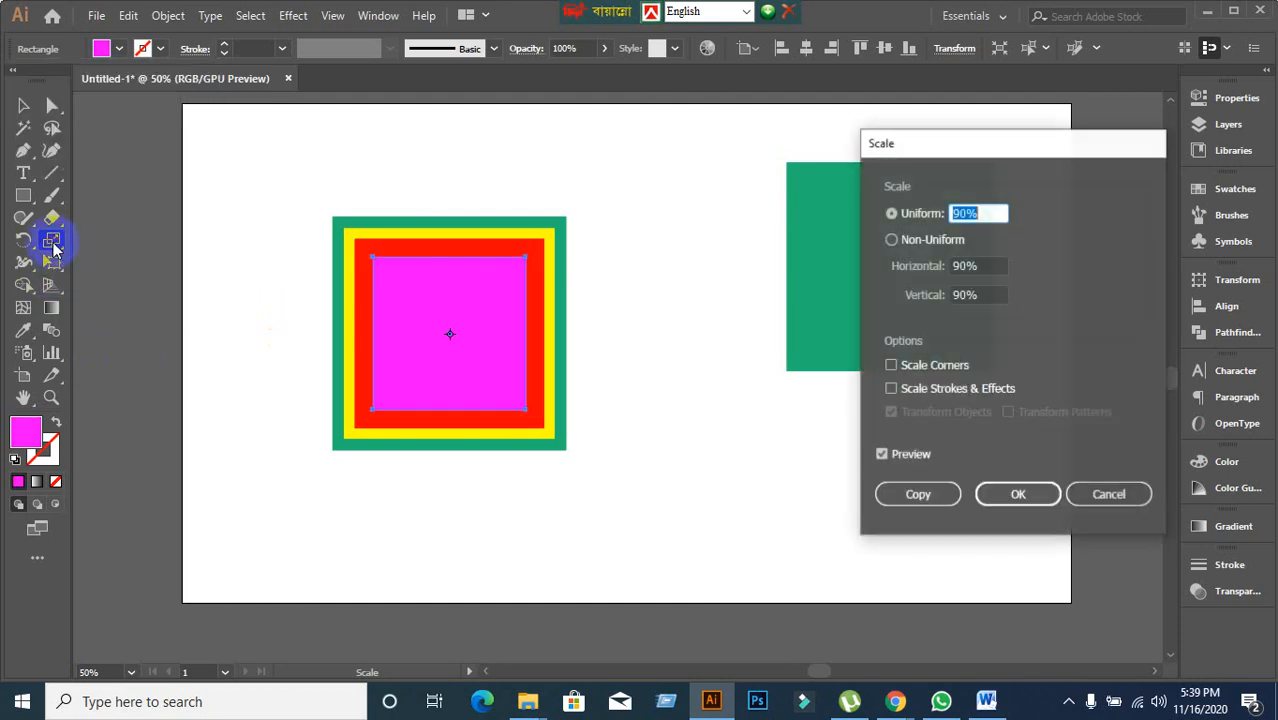
left_click(884, 493)
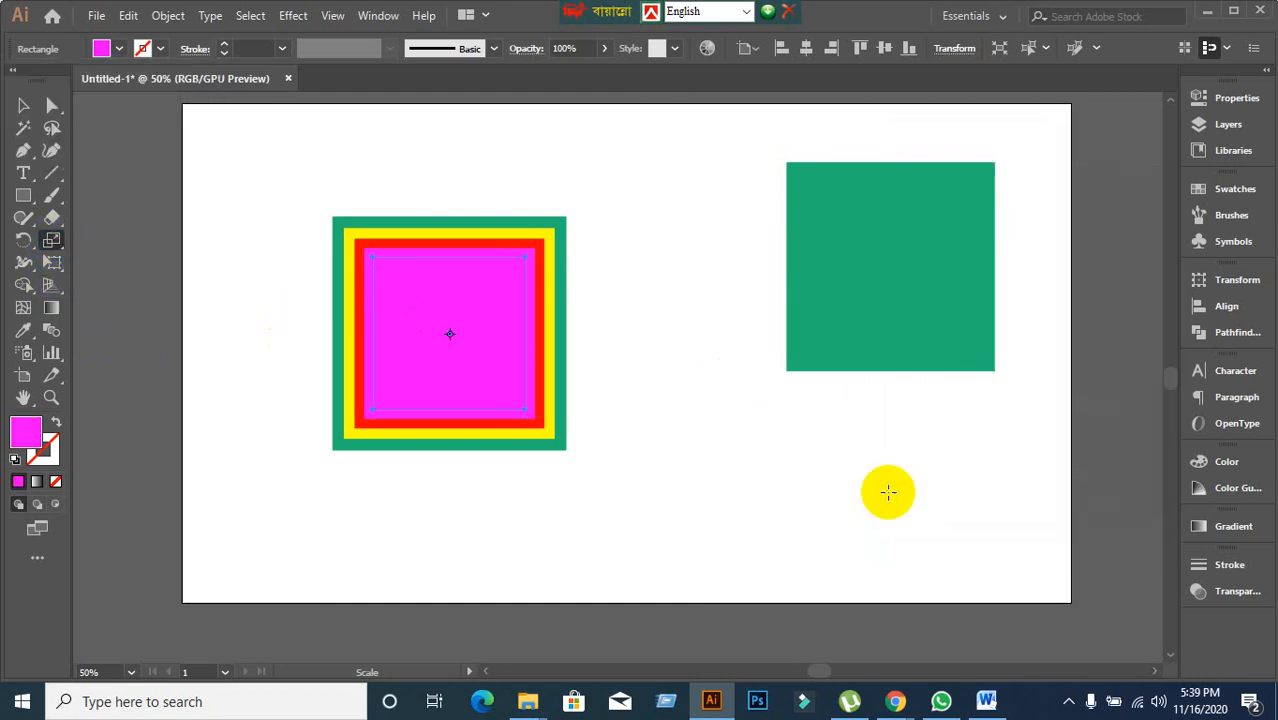
left_click(110, 48)
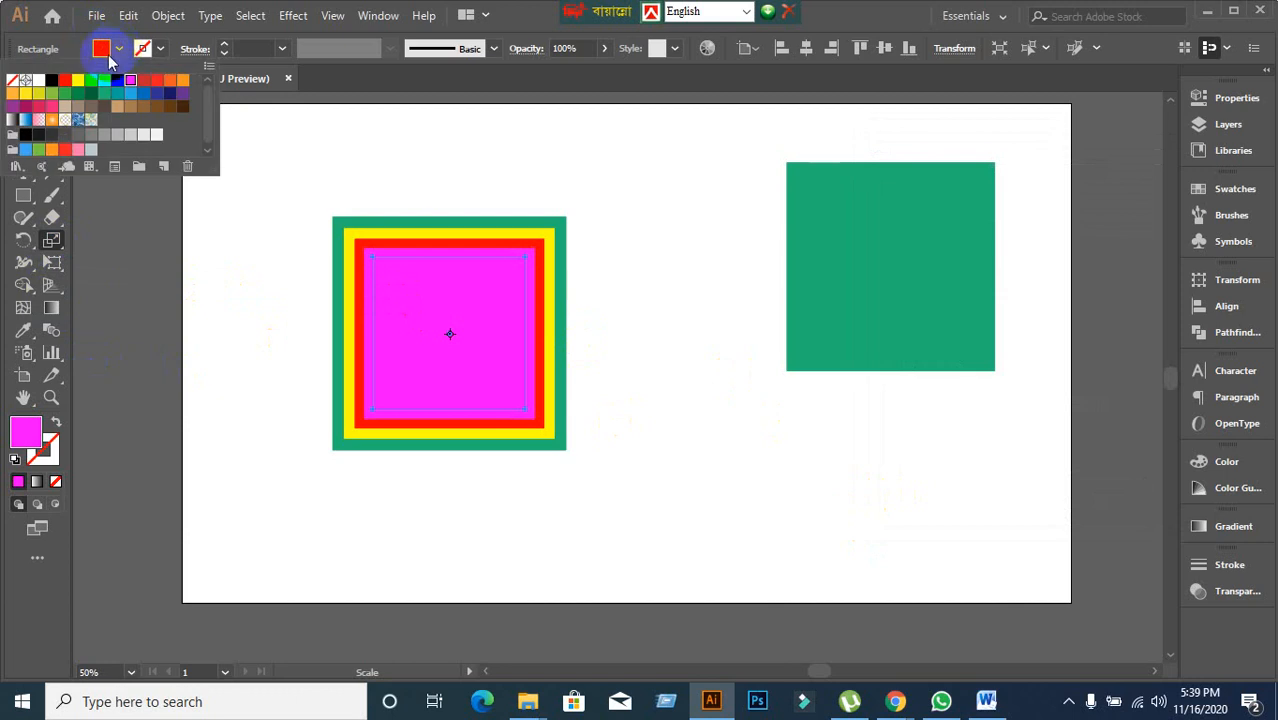
left_click(91, 121)
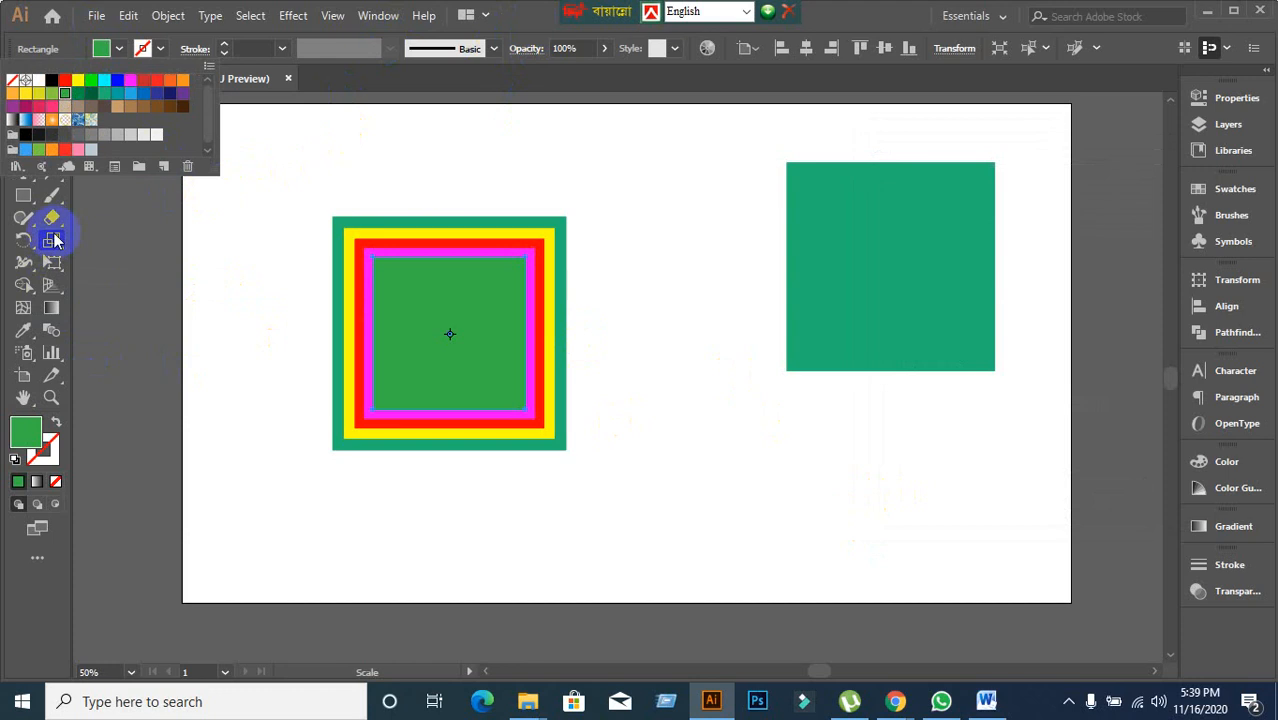
Create a 90% uniformly scaled copy of the inner green square and fill it with blue.
left_click(55, 240)
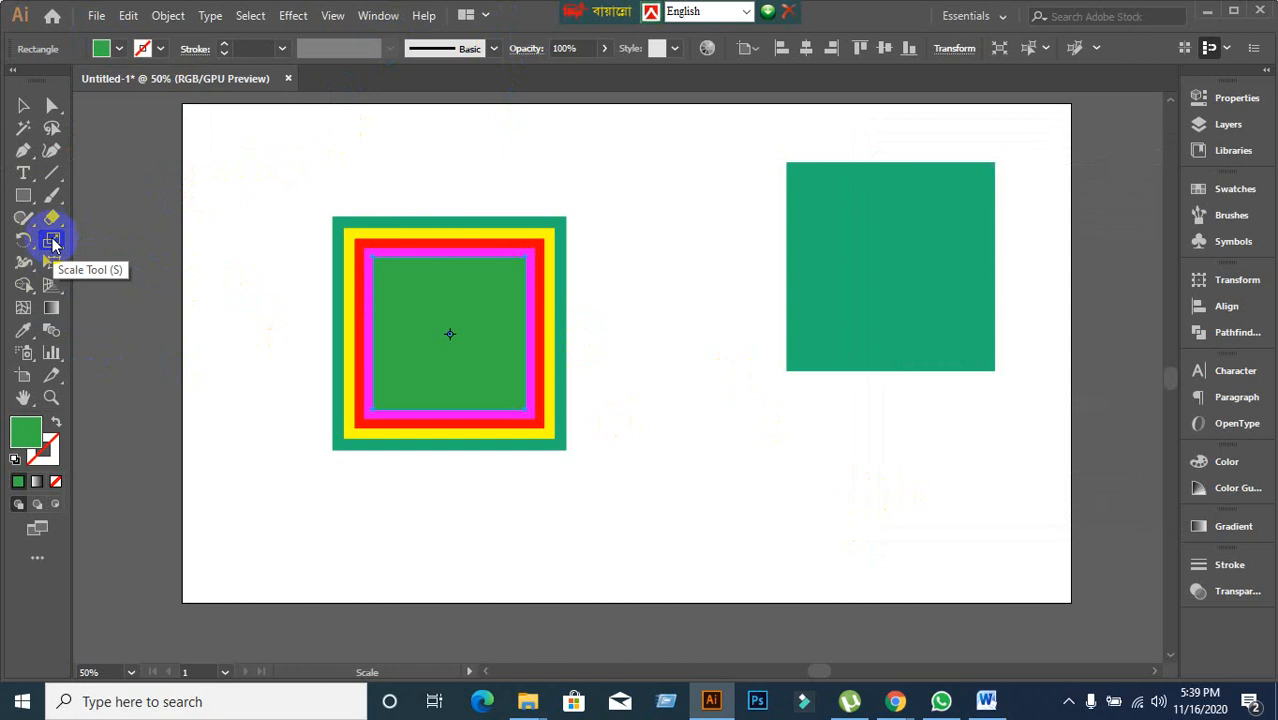
left_click(23, 105)
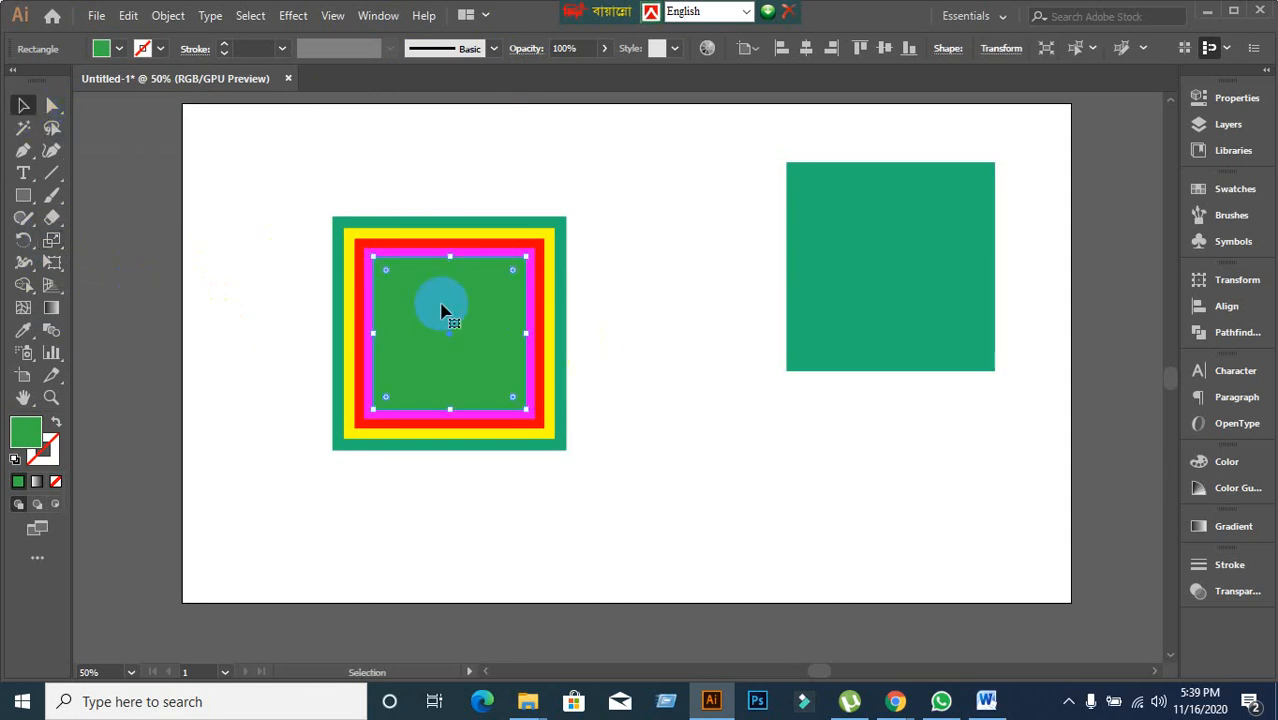
double_click(52, 240)
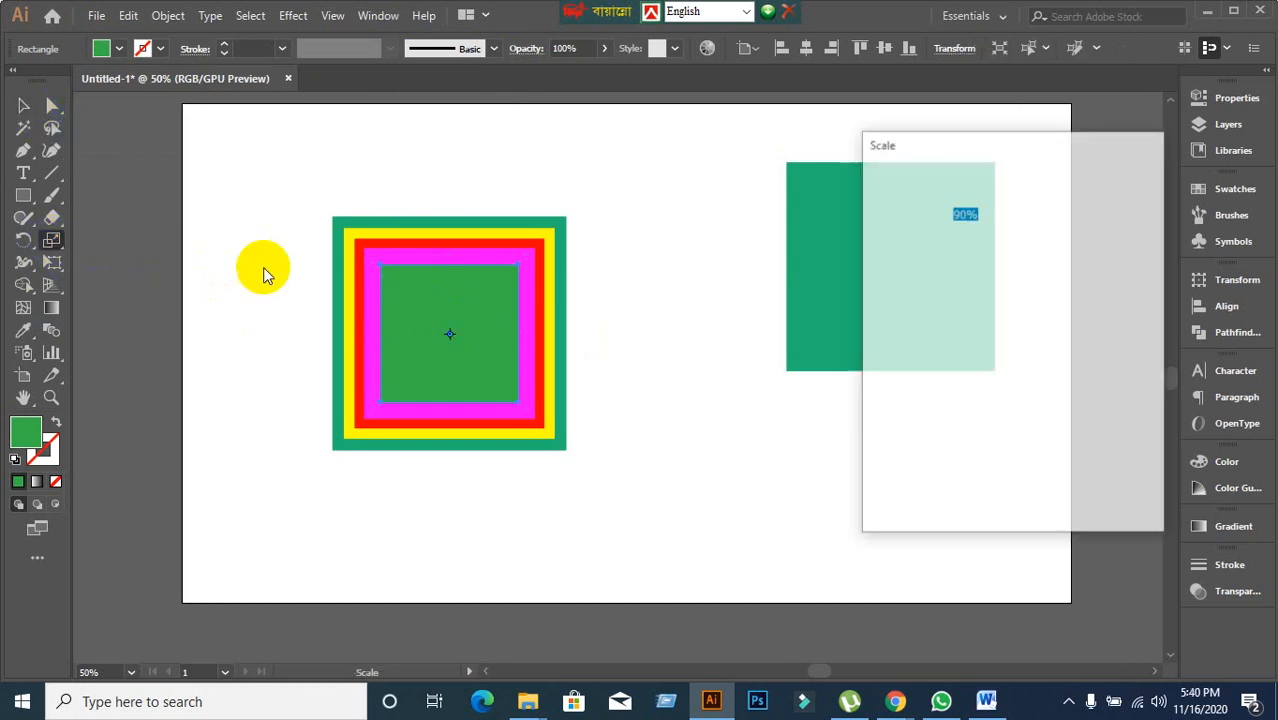
left_click(938, 492)
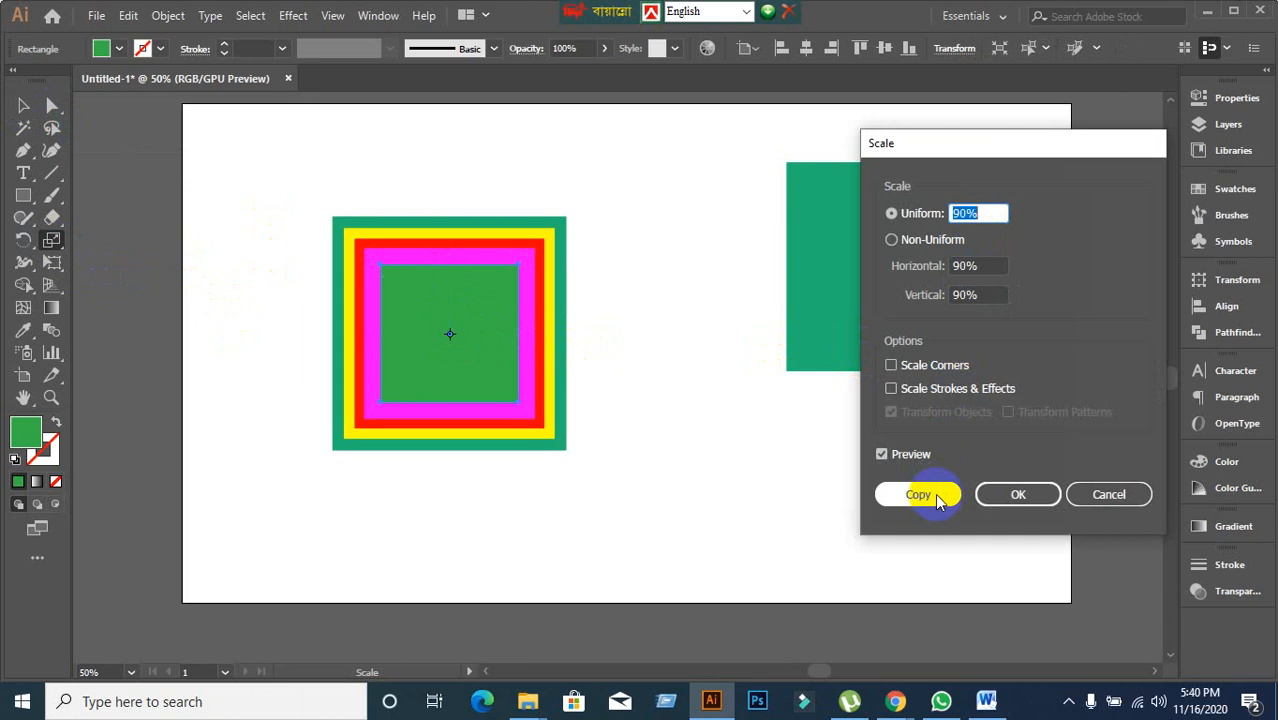
left_click(938, 494)
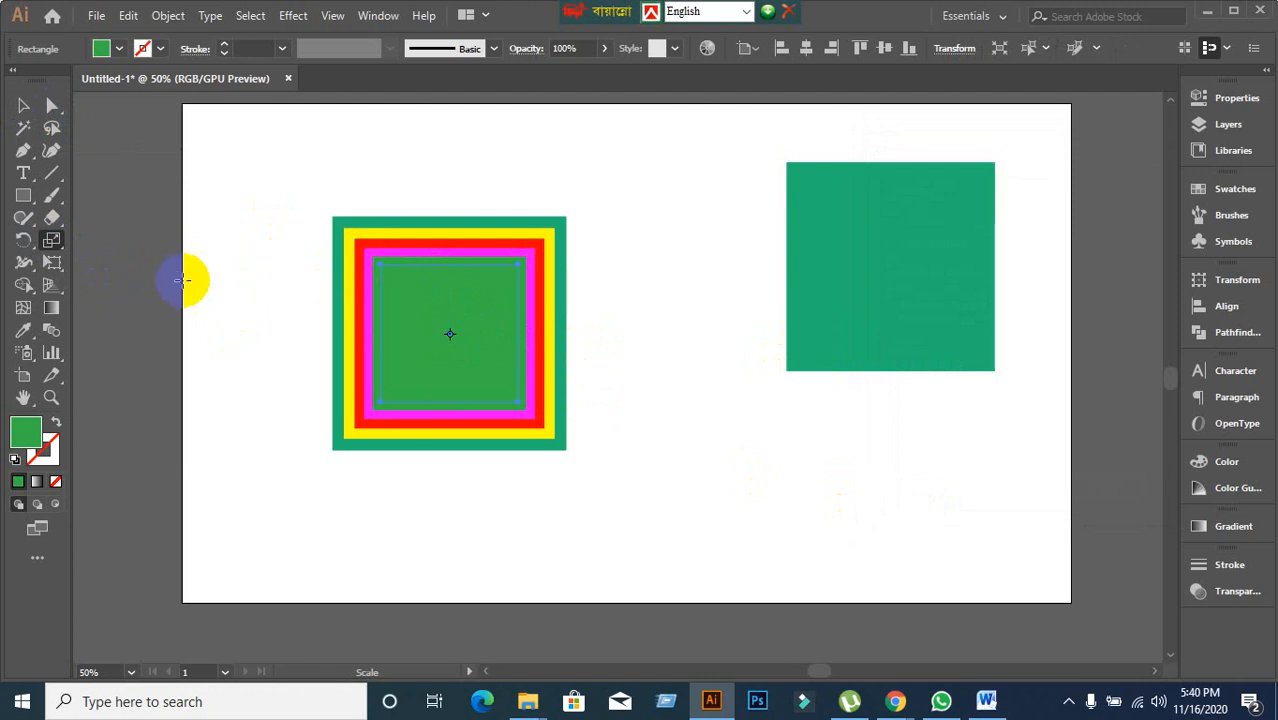
left_click(120, 49)
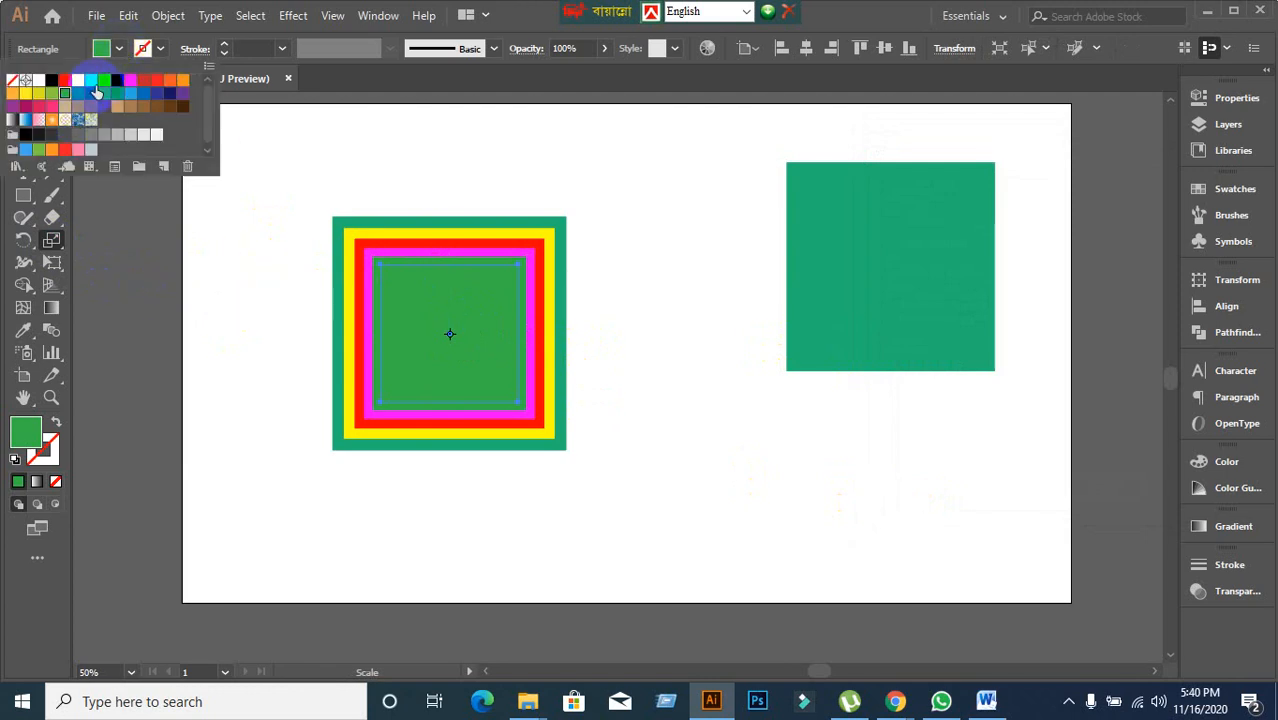
left_click(117, 80)
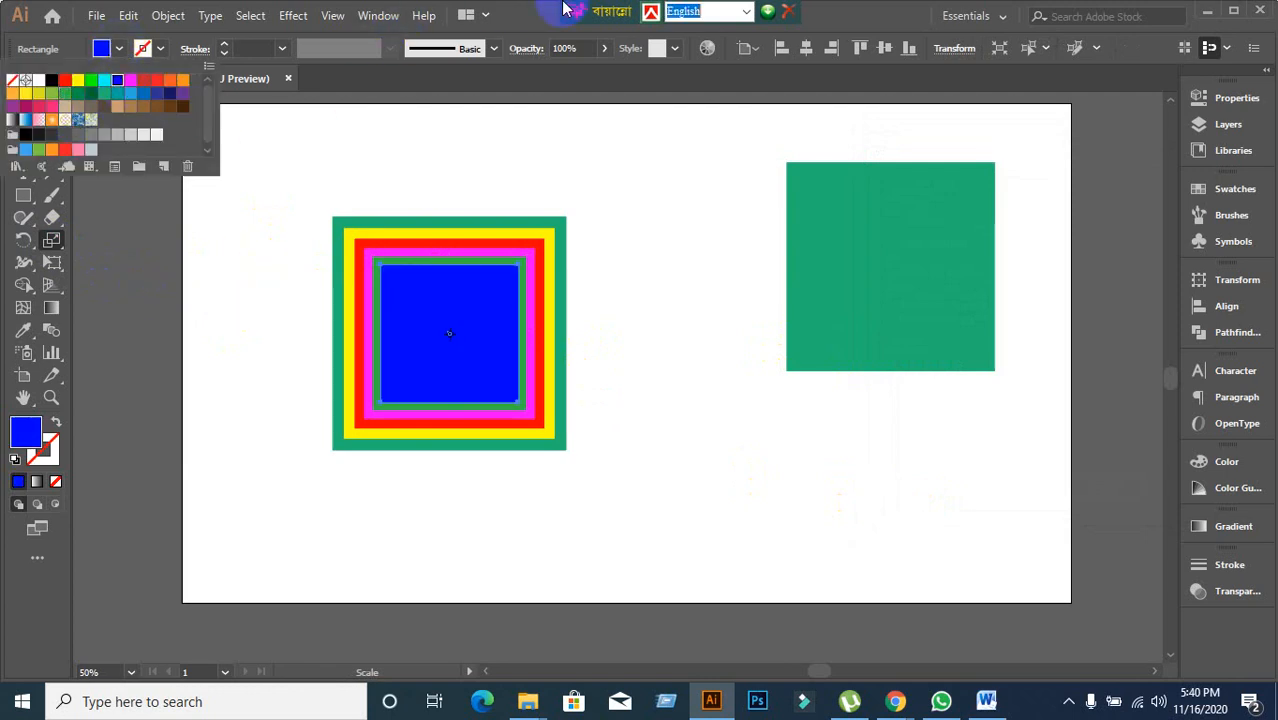
left_click(530, 14)
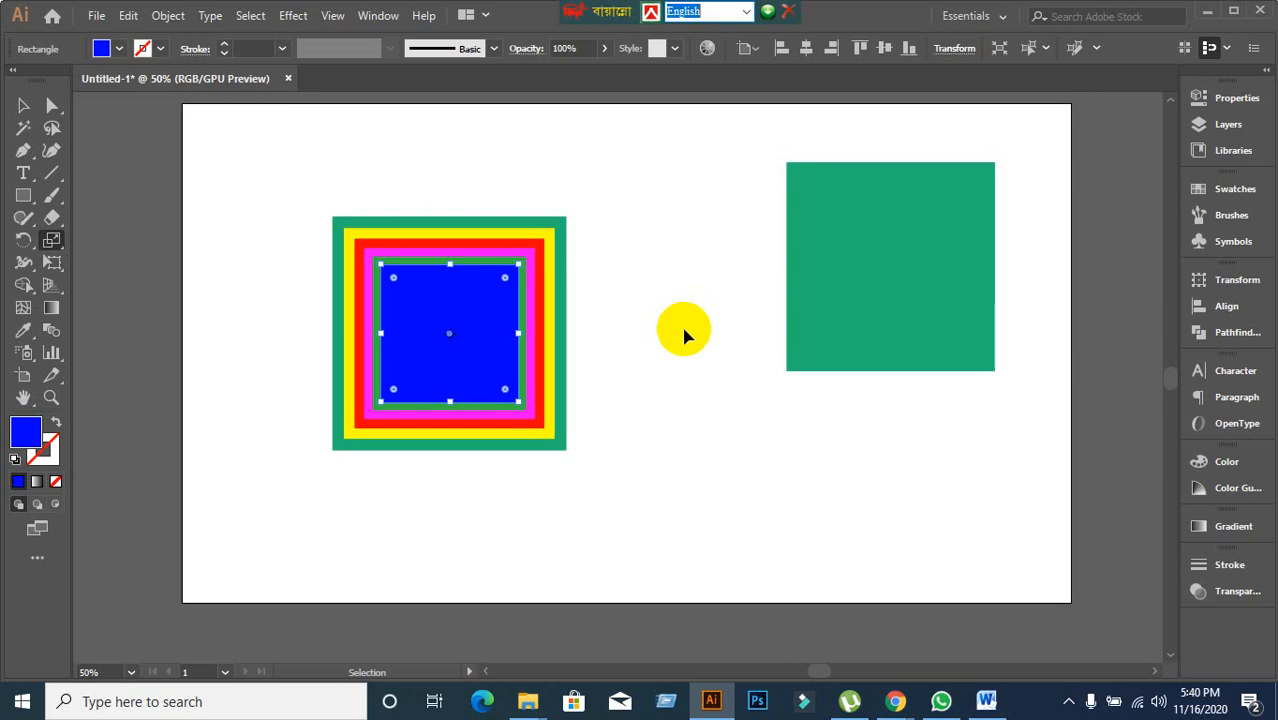
Repeat the 90% scaled copy of the blue square until the innermost copy is a tiny square at the centre.
key("ctrl+d")
key("ctrl+d")
key("ctrl+d")
key("ctrl+d")
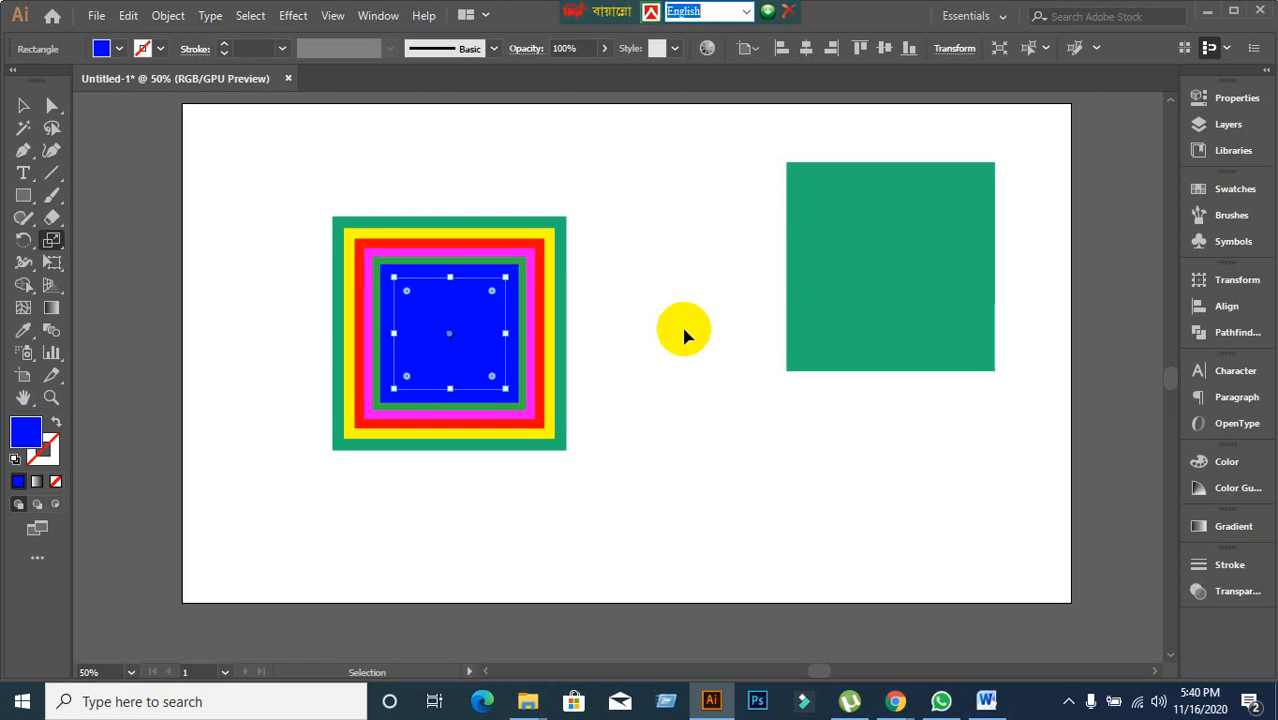
key("ctrl+d")
key("ctrl+d")
key("ctrl+d")
key("ctrl+d")
key("ctrl+d")
key("ctrl+d")
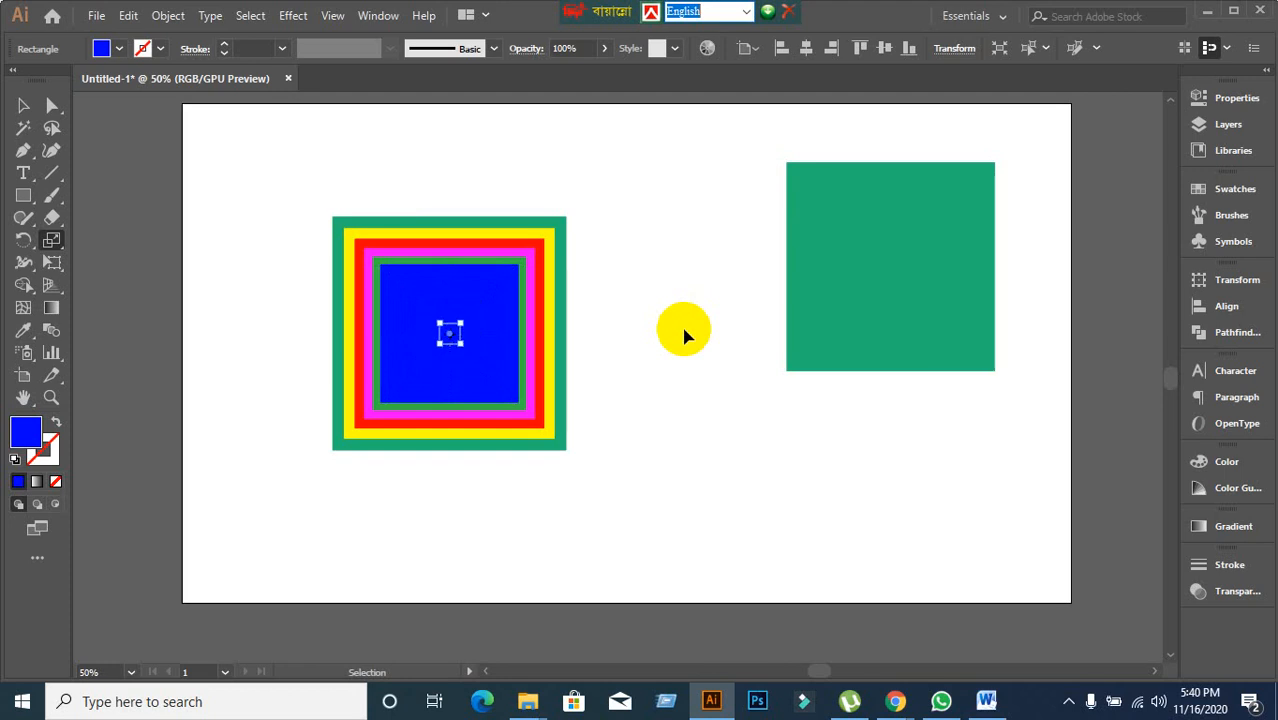
key("s")
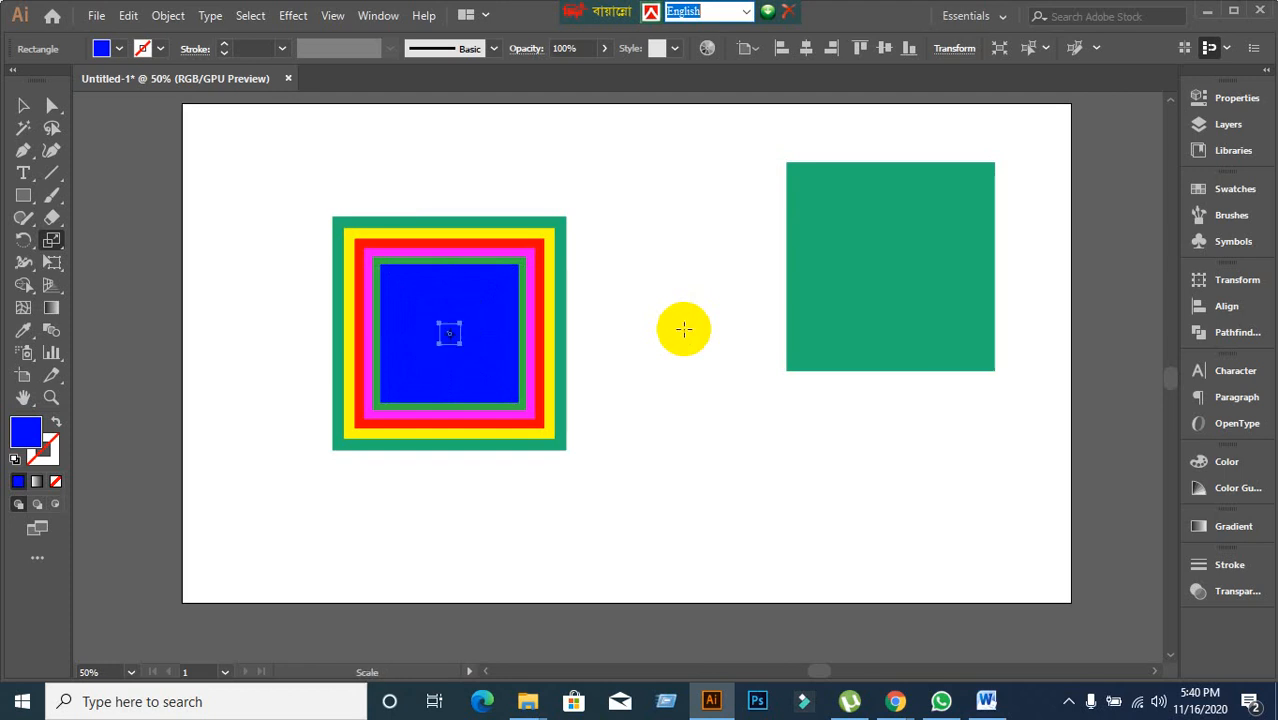
left_click(24, 106)
key("ctrl+1")
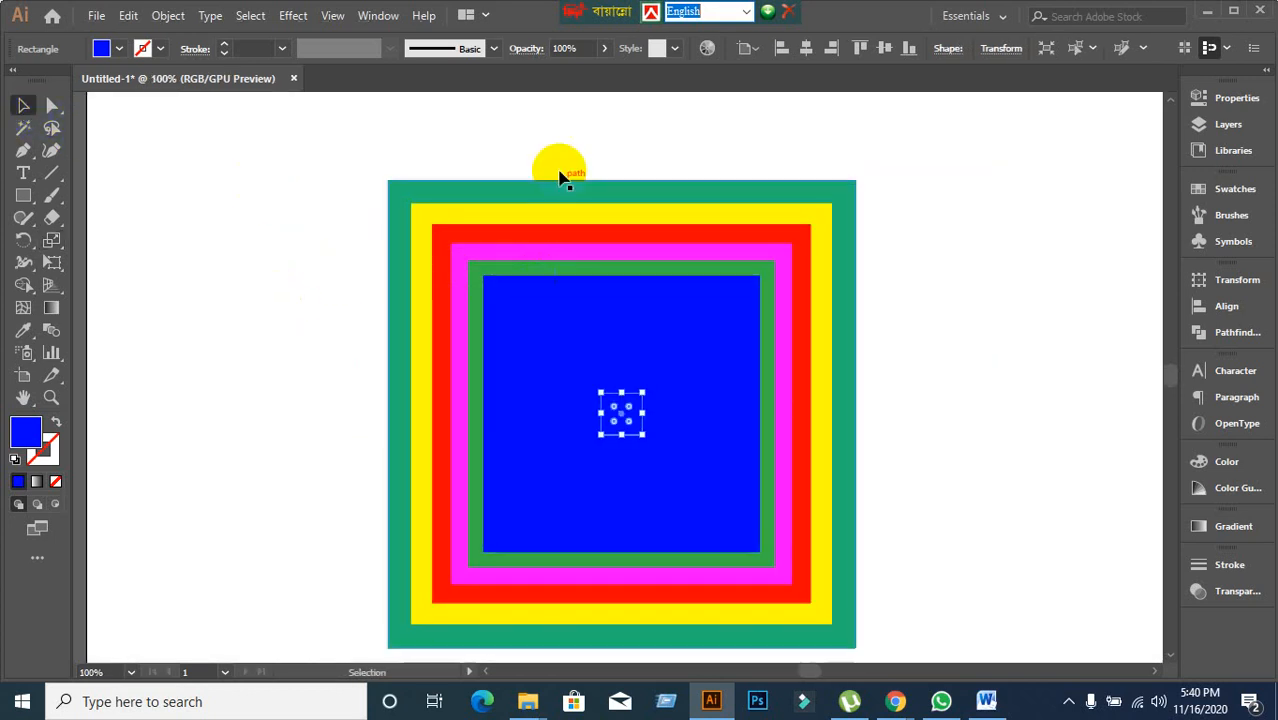
Deselect everything and move the outer green, yellow, red and magenta squares apart from the nested stack.
key("ctrl+minus")
left_click(337, 290)
left_click_drag(428, 190, 228, 177)
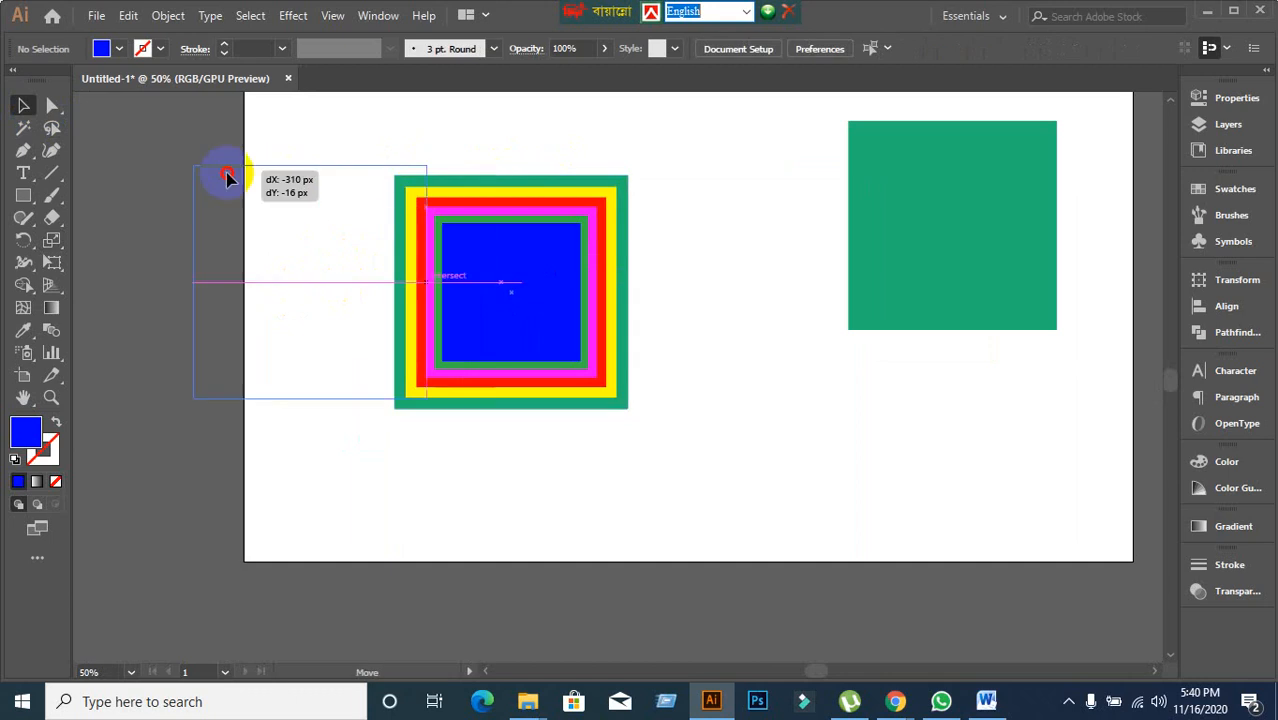
left_click_drag(585, 192, 777, 104)
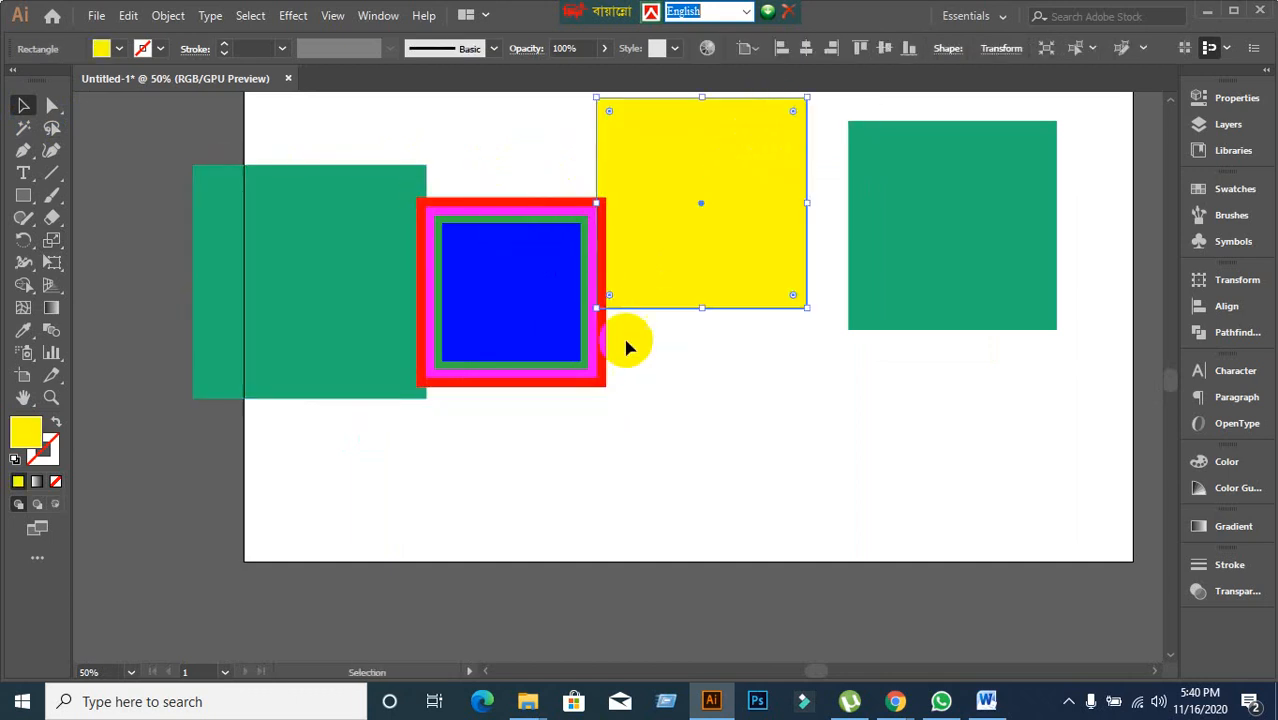
left_click_drag(607, 372, 754, 545)
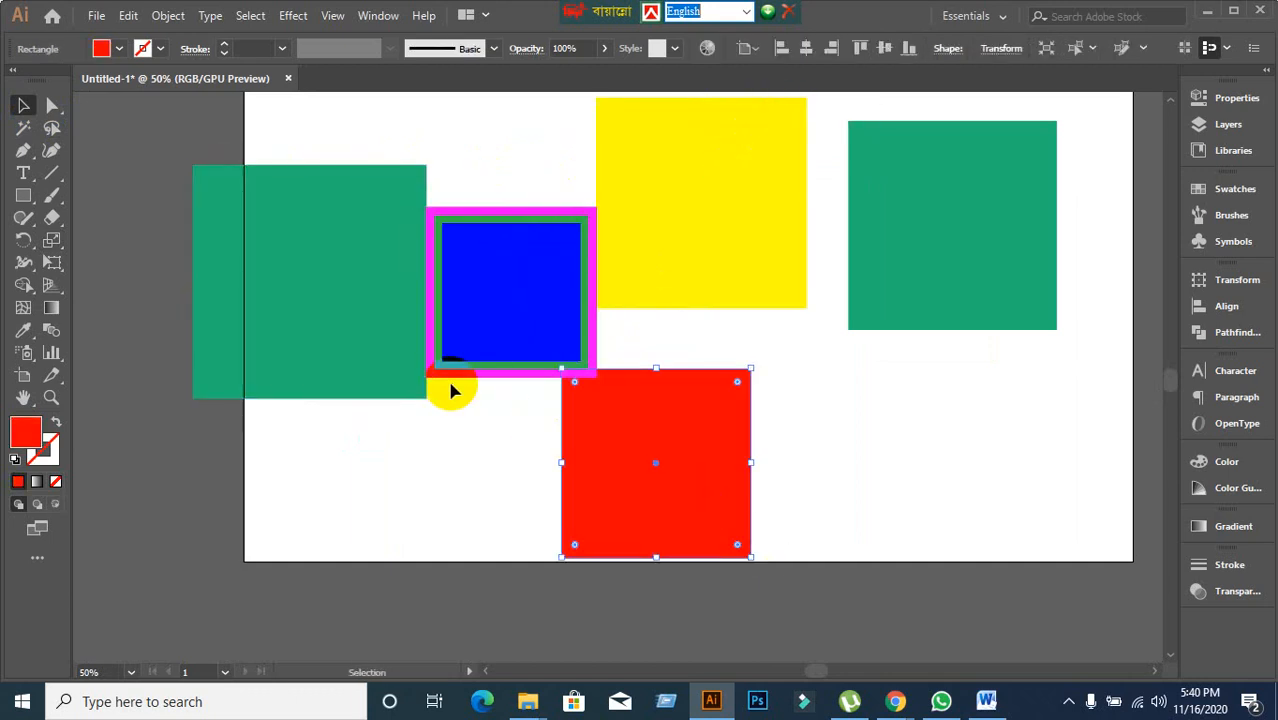
left_click_drag(451, 379, 391, 557)
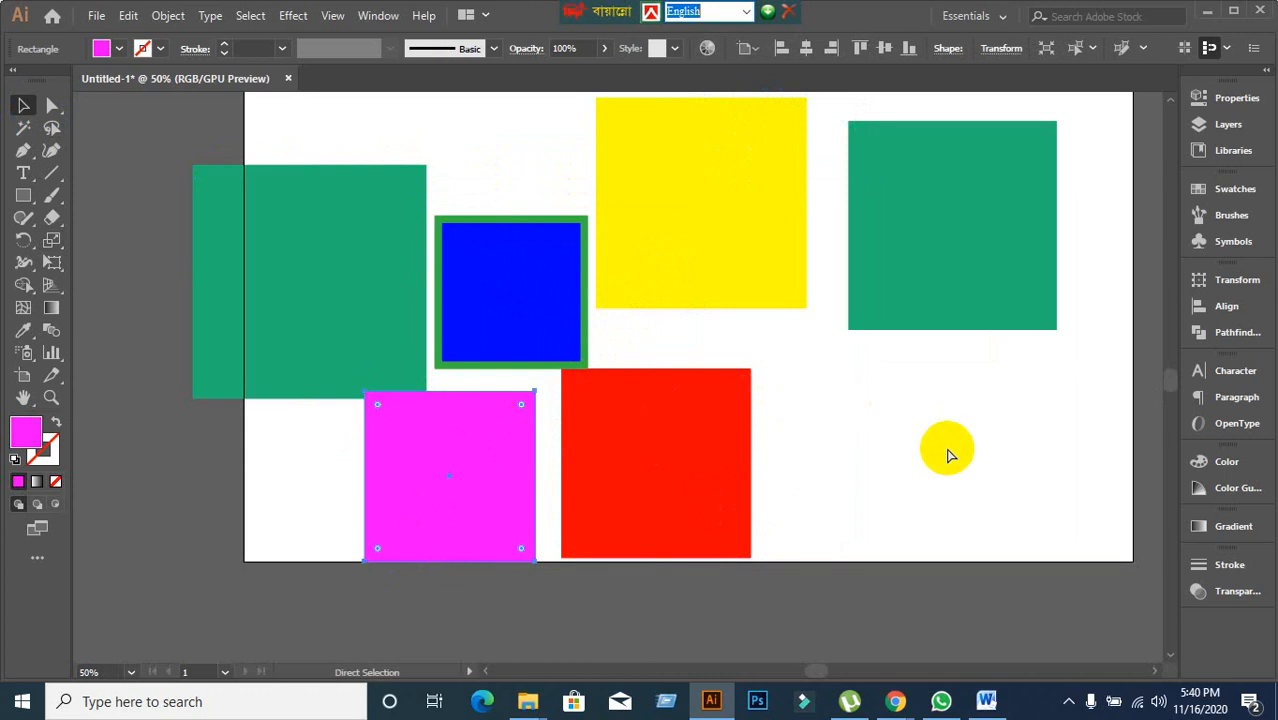
Undo the moves of the magenta, red, yellow and outer green squares.
key("ctrl+z")
key("ctrl+z")
key("ctrl+z")
key("ctrl+z")
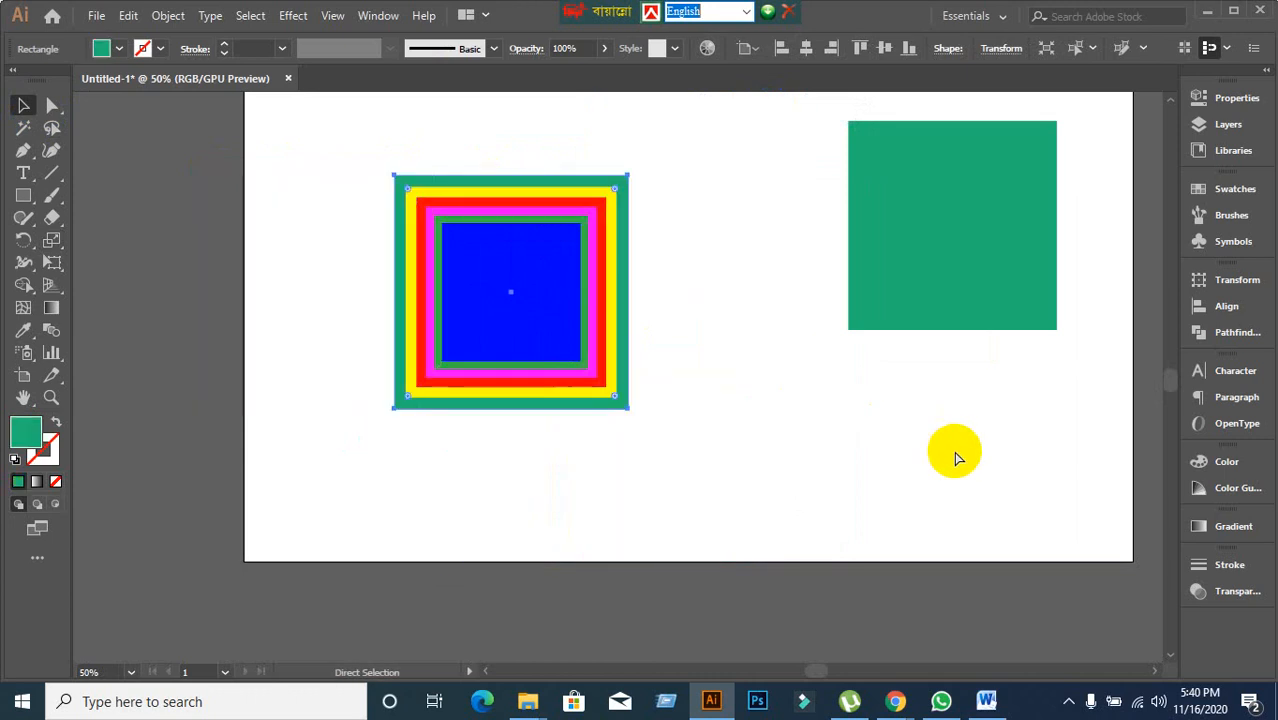
Fill the outermost blue square, just inside the inner green one, with tan.
scroll(685, 297, "up", 2)
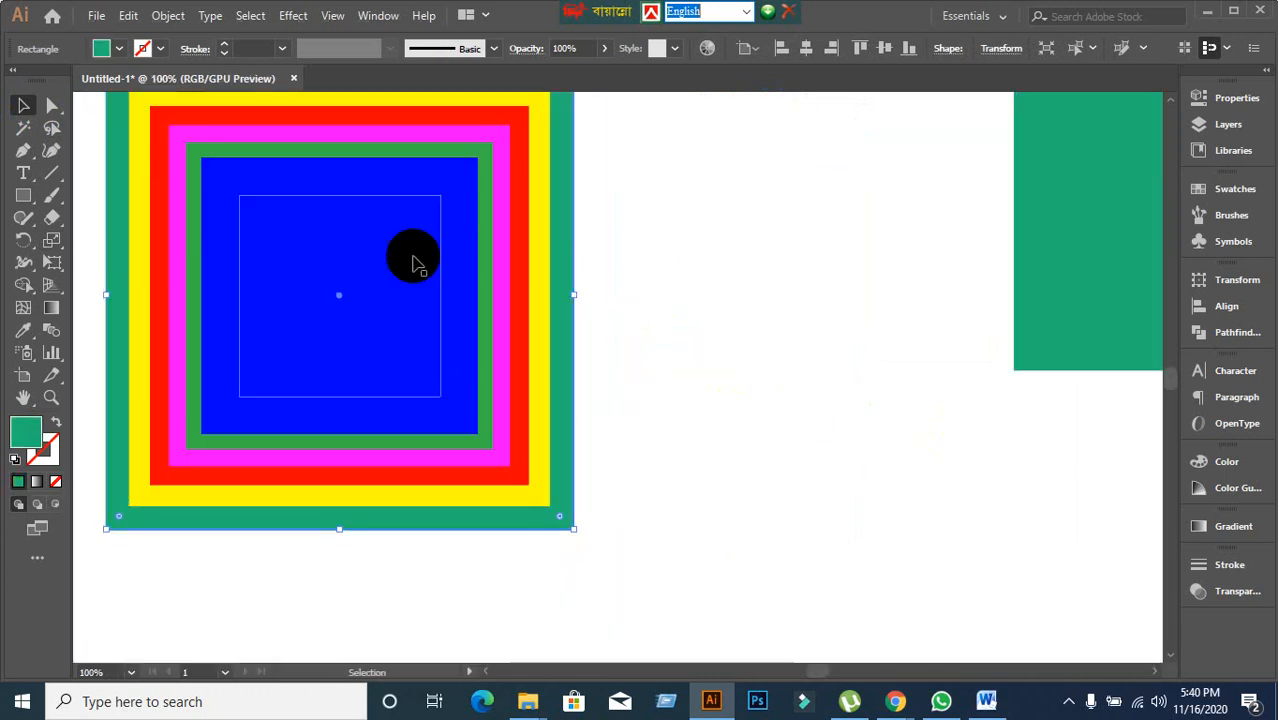
left_click(357, 166)
left_click(119, 48)
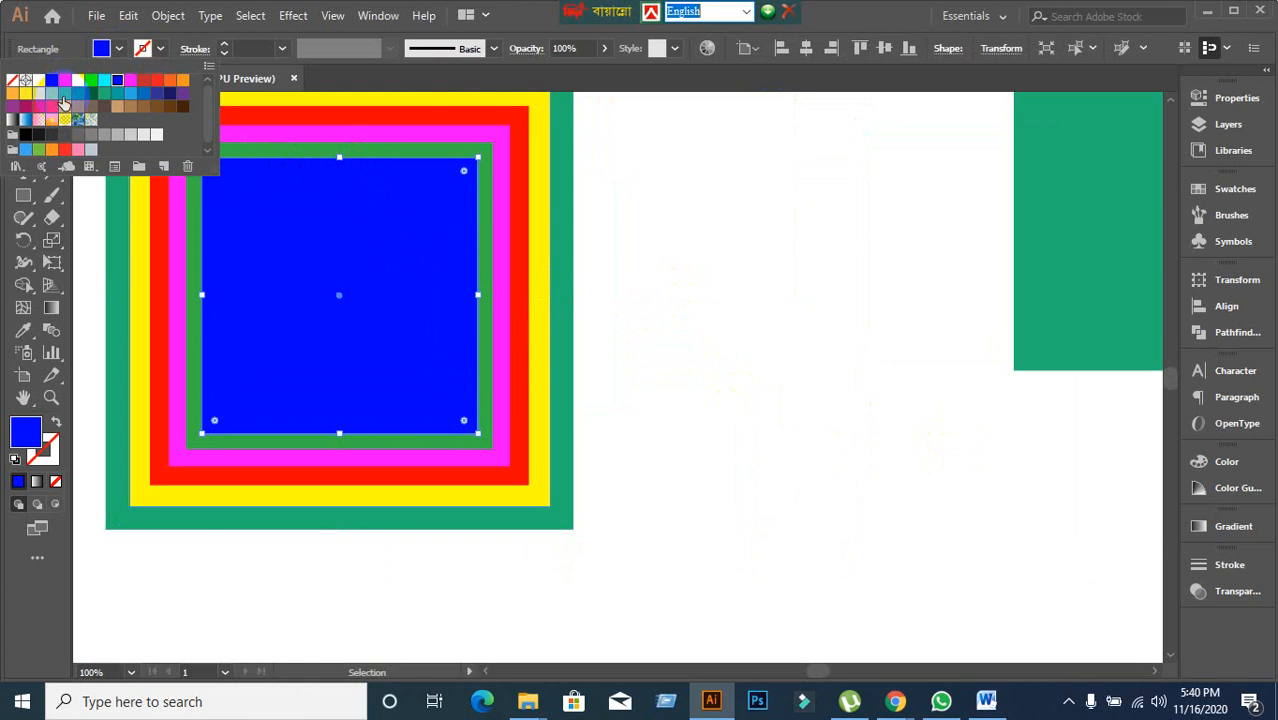
left_click(65, 92)
left_click(117, 116)
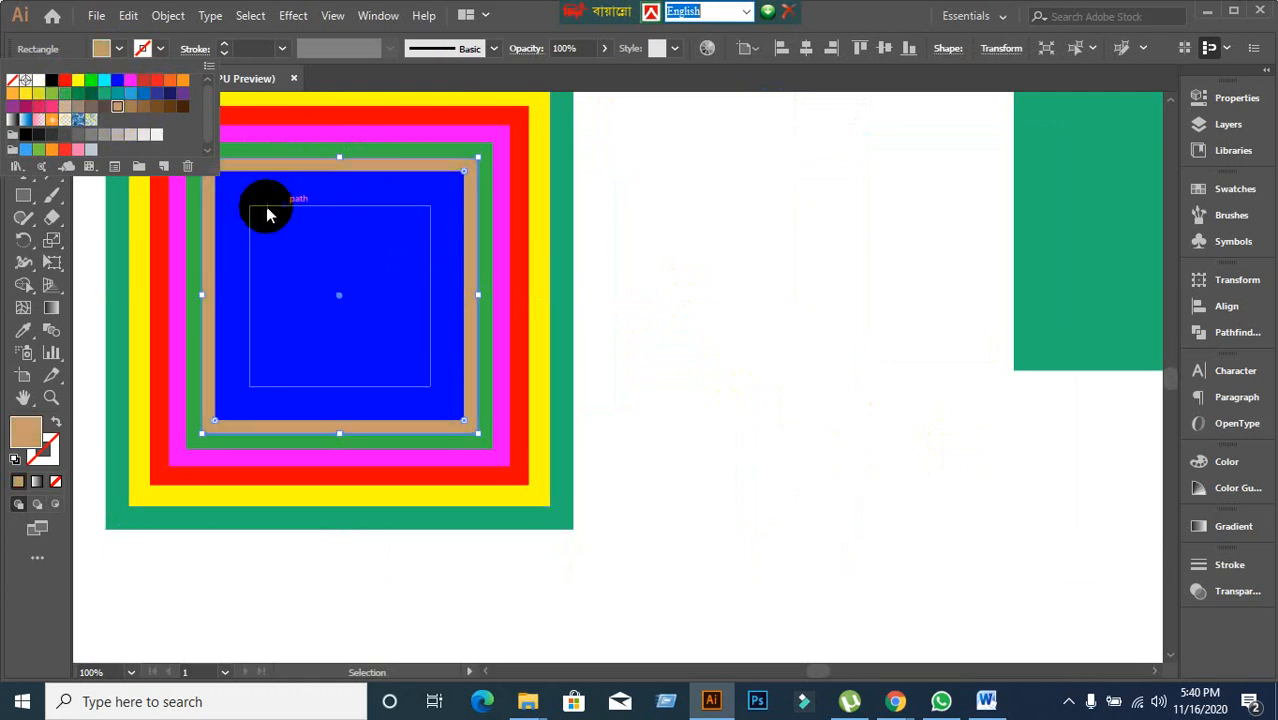
Fill the next blue square inside the tan one with the same tan.
left_click(245, 184)
left_click(233, 180)
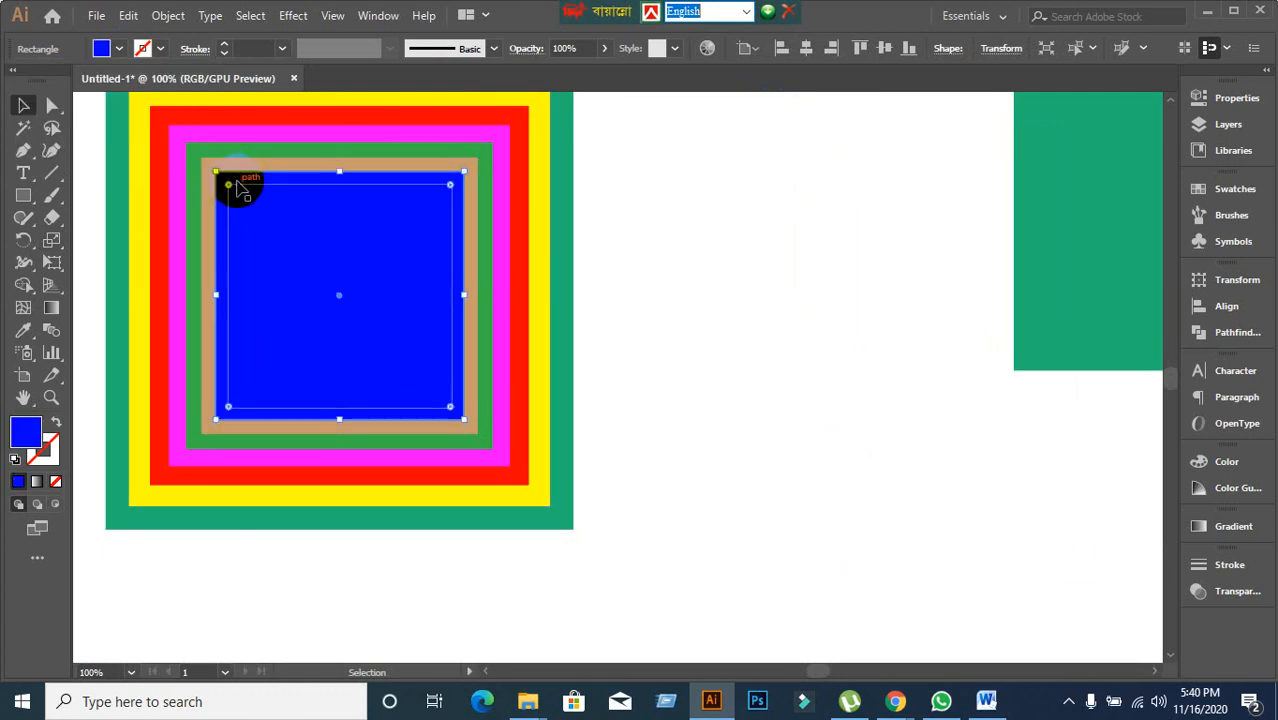
left_click(119, 48)
left_click(112, 116)
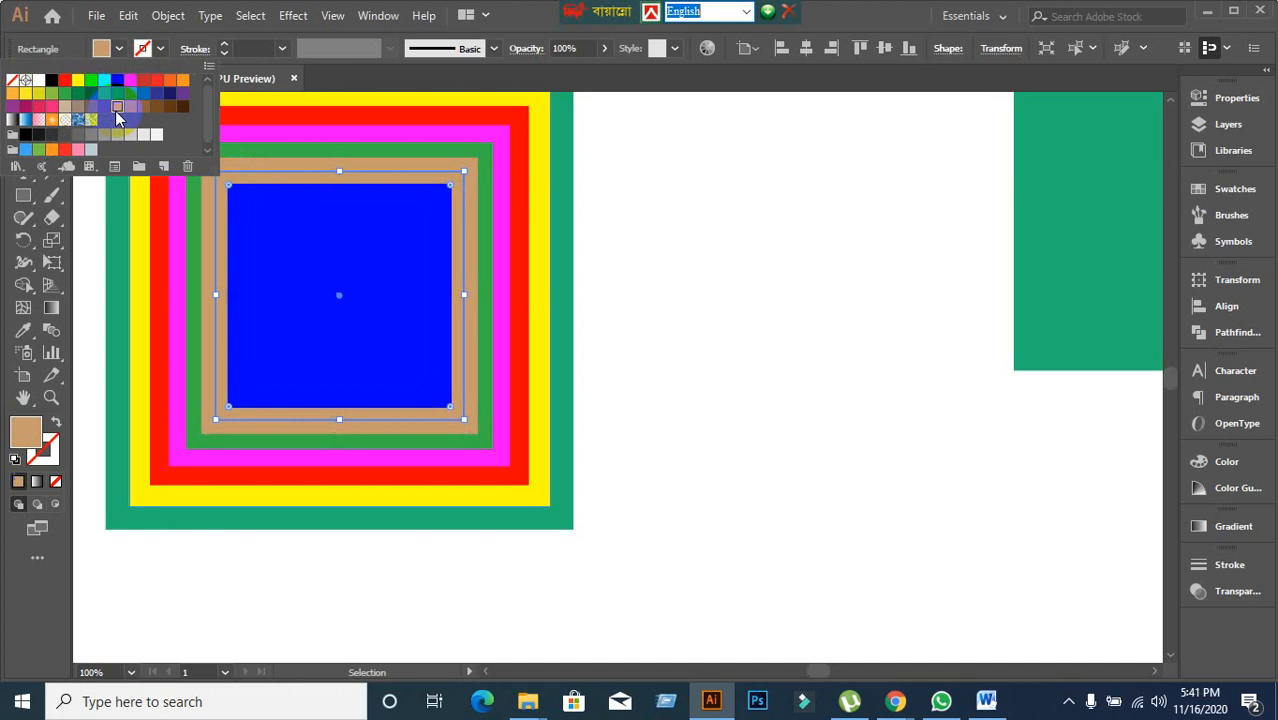
Recolour the inner of the two tan squares with a crimson fill.
left_click(284, 200)
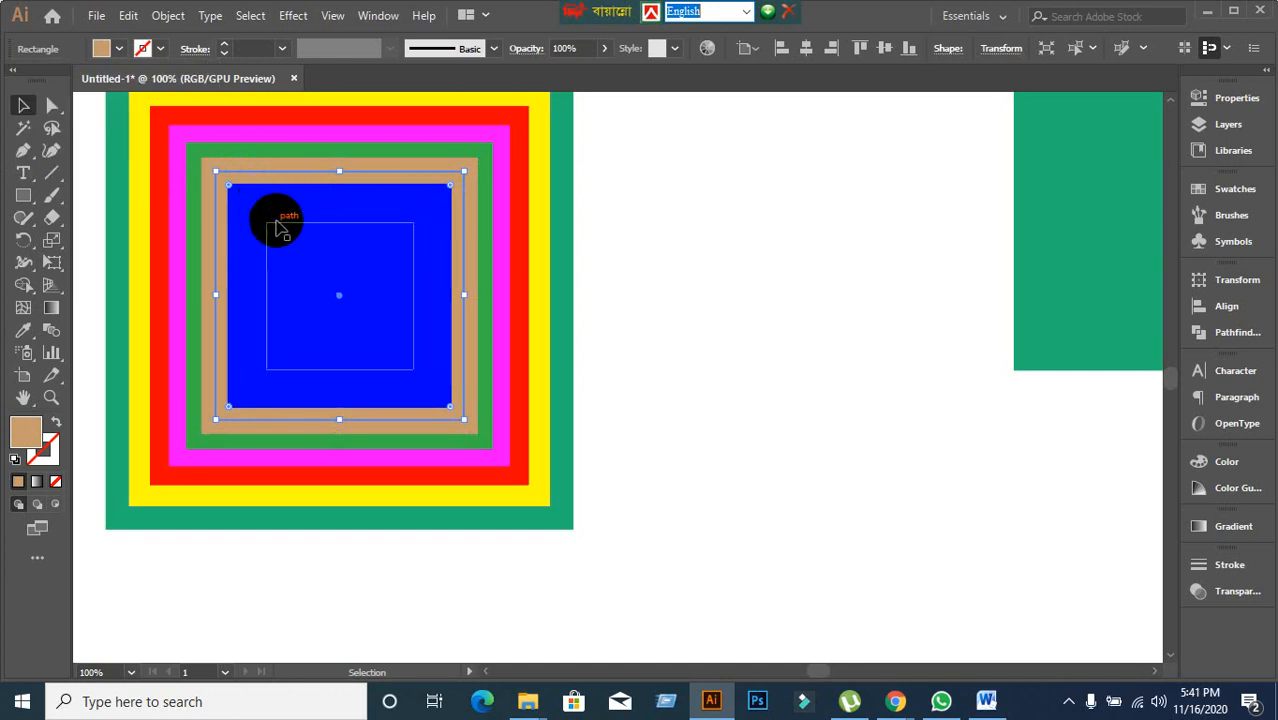
left_click(251, 200)
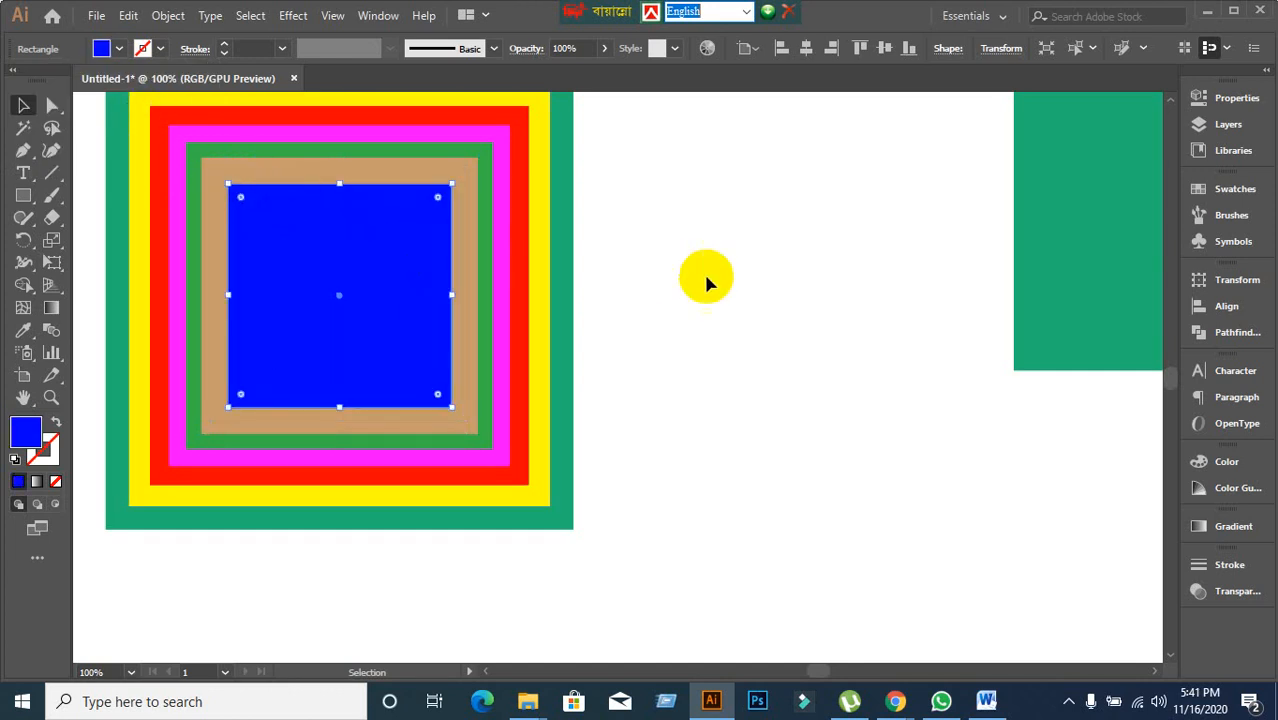
left_click(314, 180)
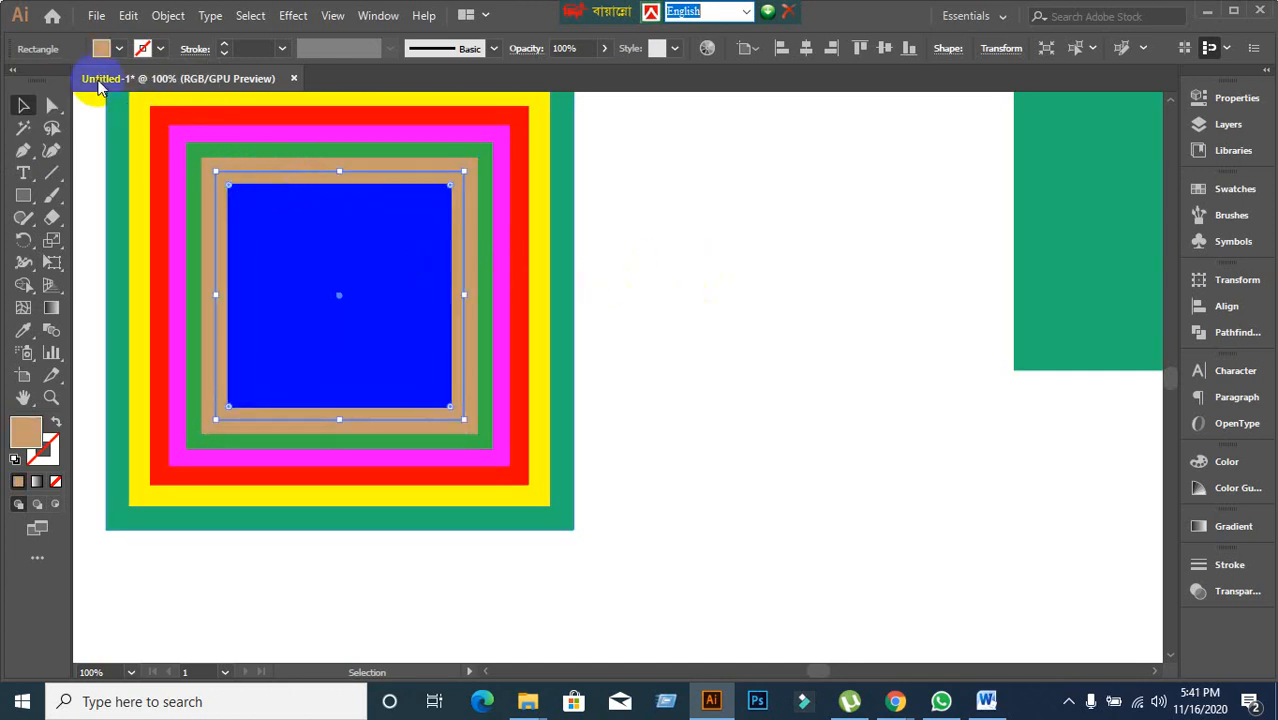
left_click(117, 51)
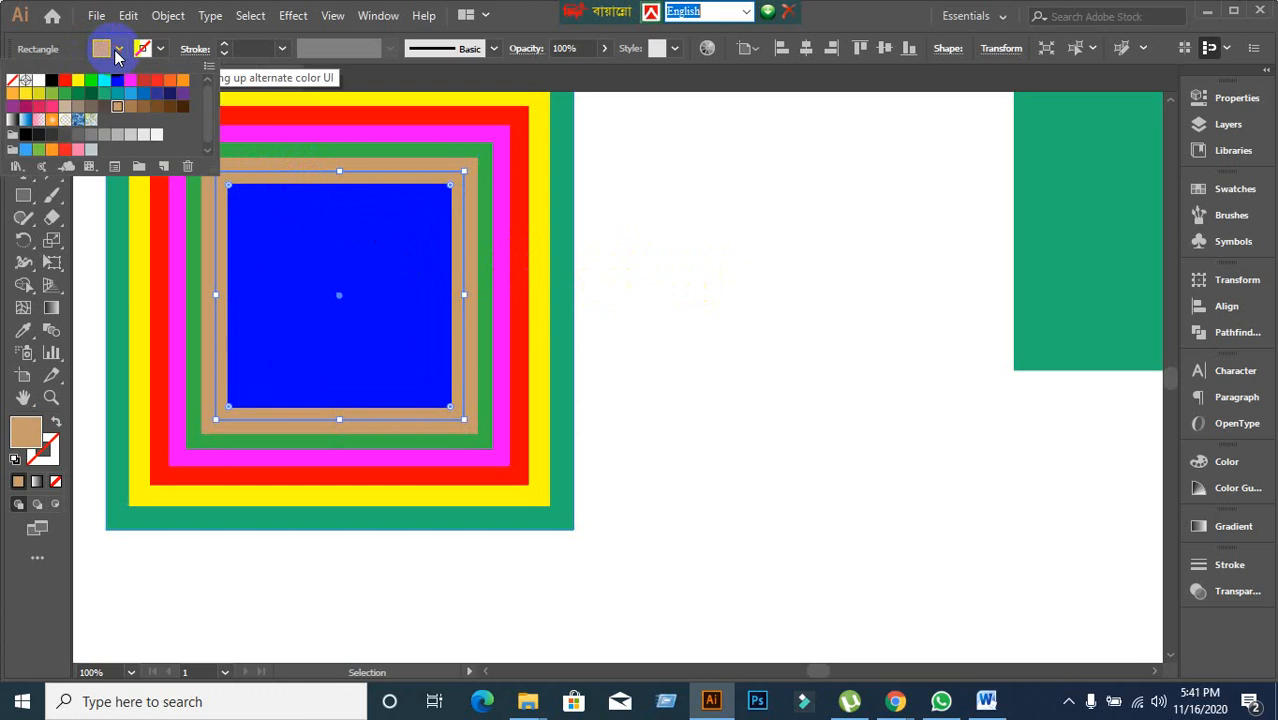
left_click(38, 106)
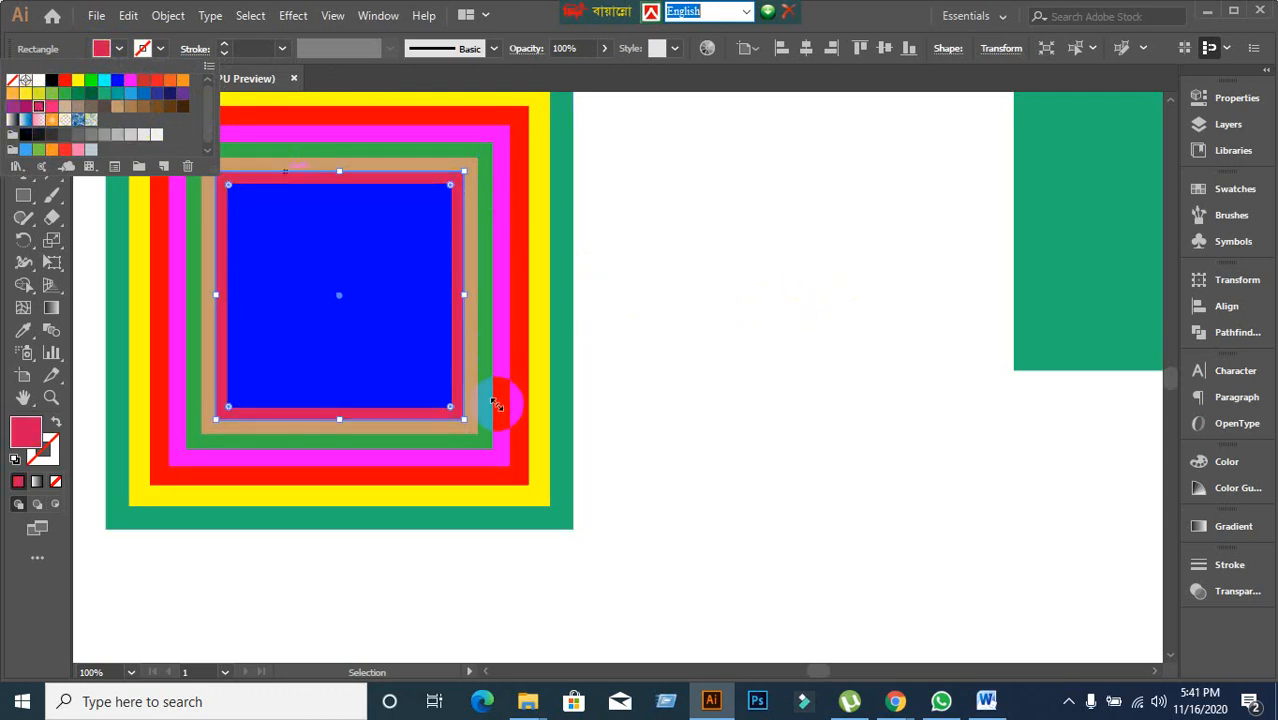
left_click(528, 15)
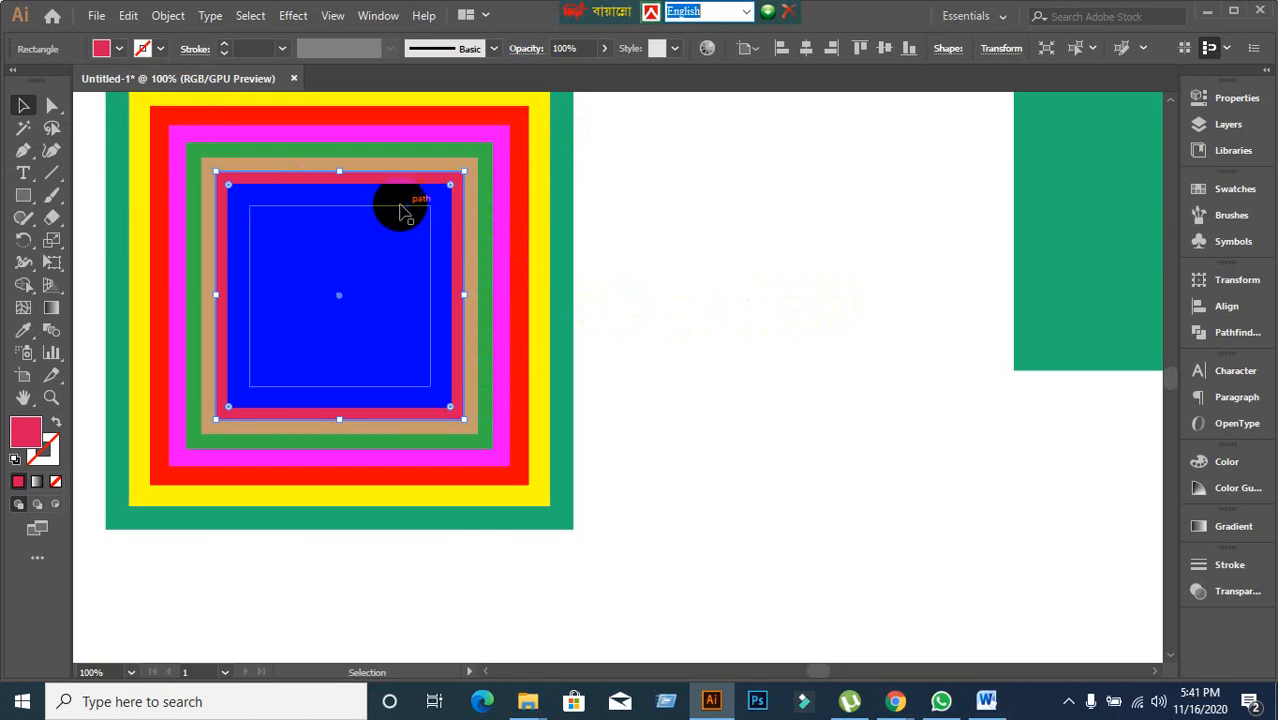
Fill the outermost remaining blue square, just inside the crimson one, with dark navy.
left_click(251, 194)
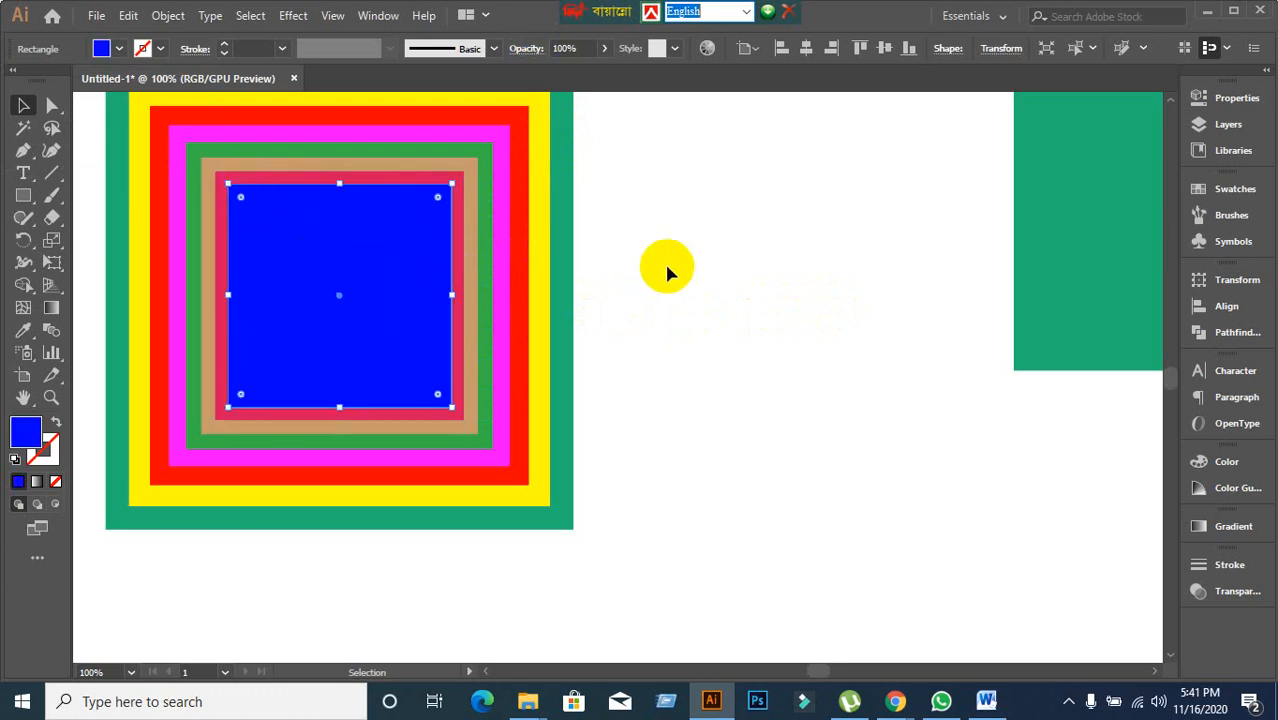
key("ctrl+minus")
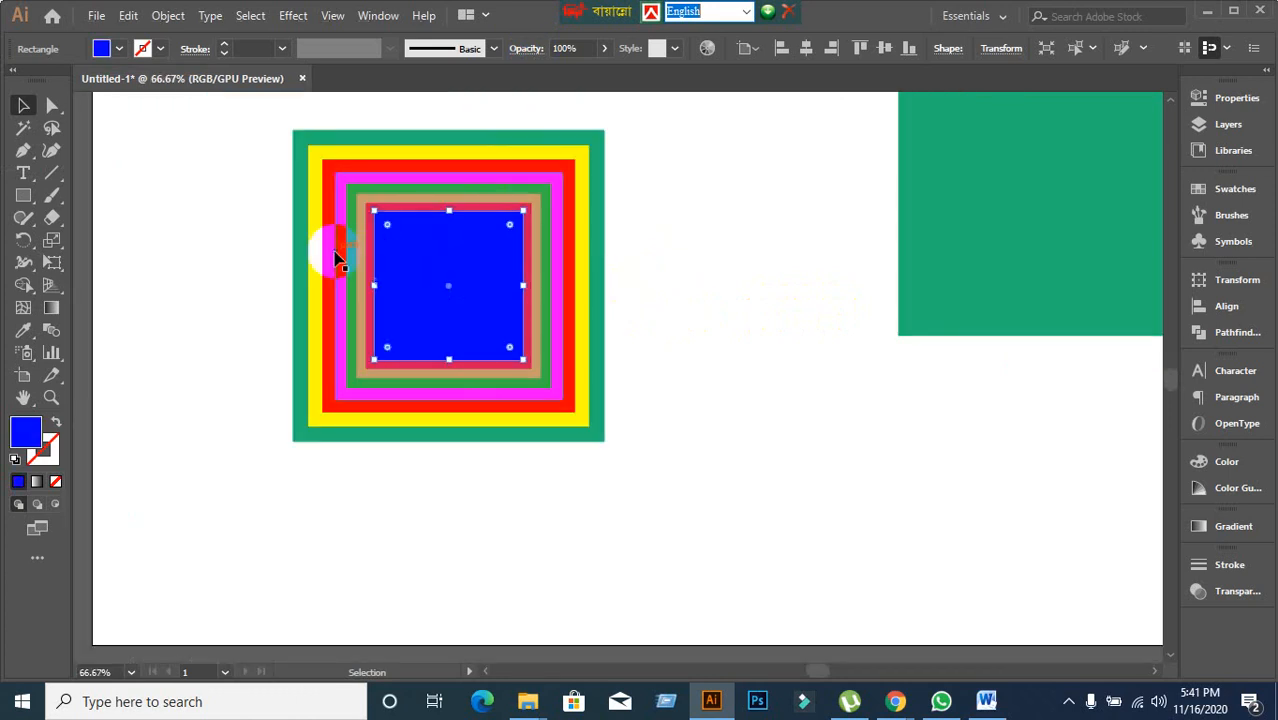
left_click(119, 48)
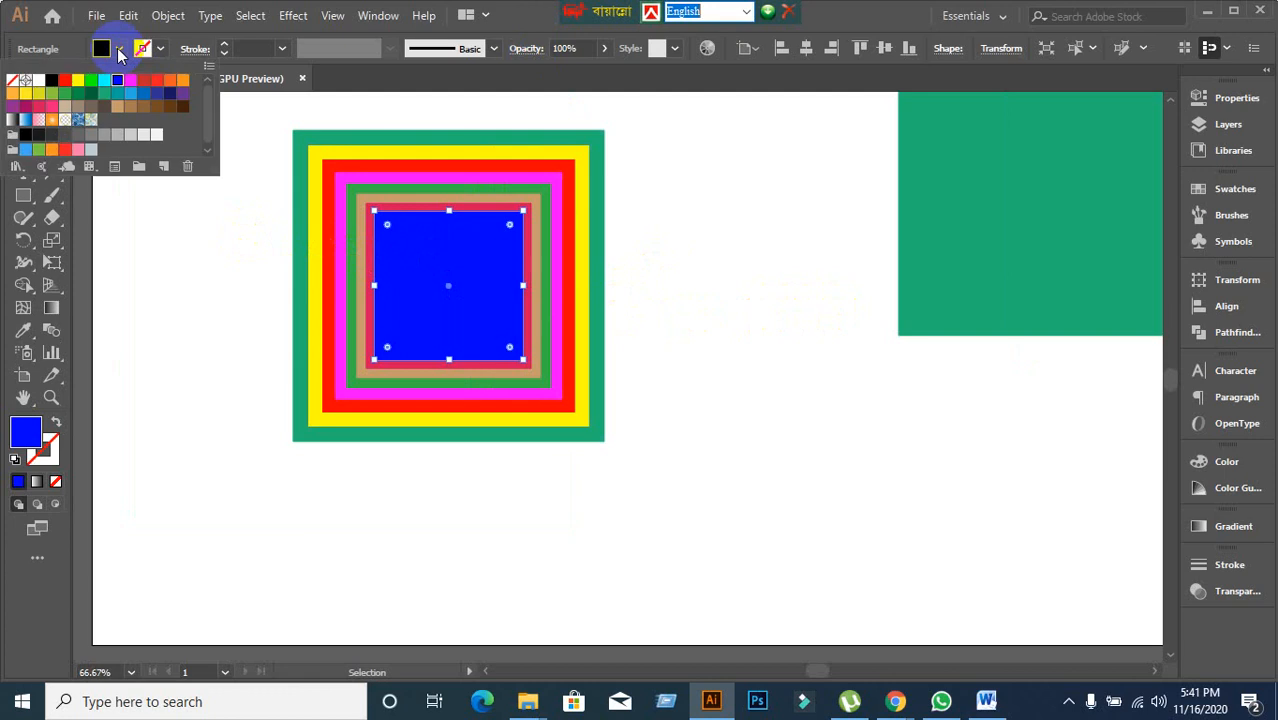
left_click(167, 92)
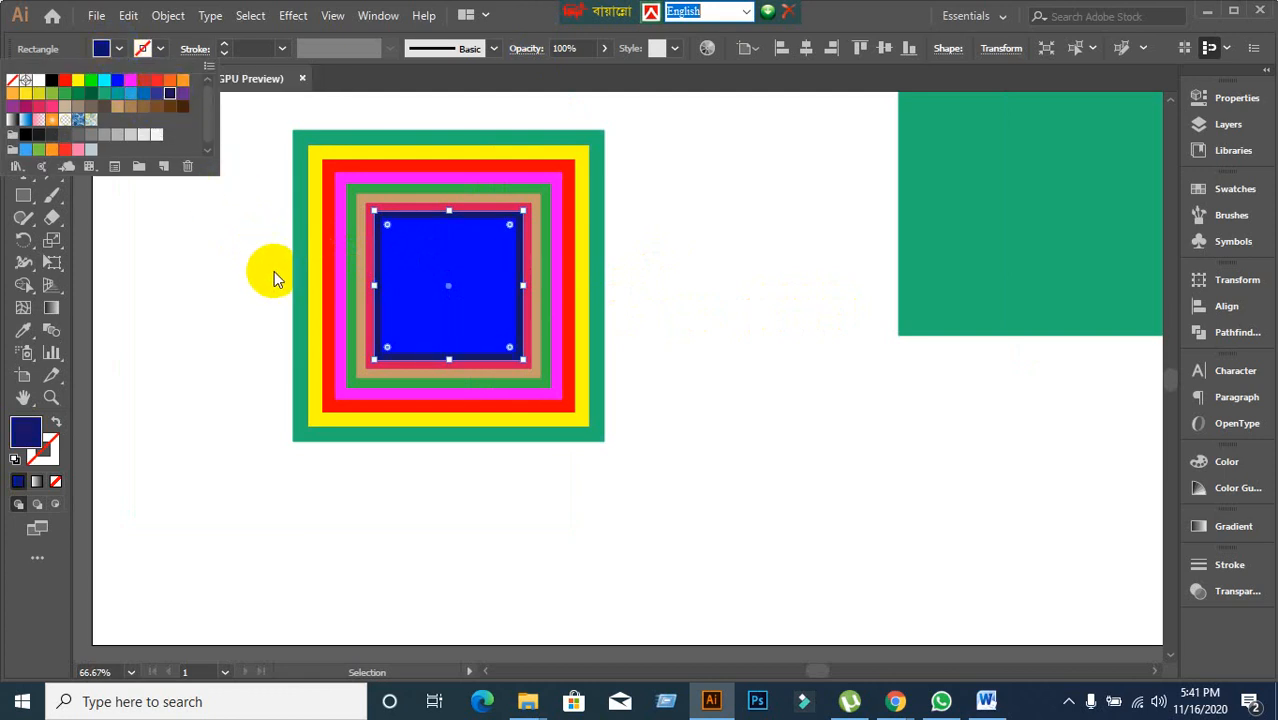
left_click(390, 285)
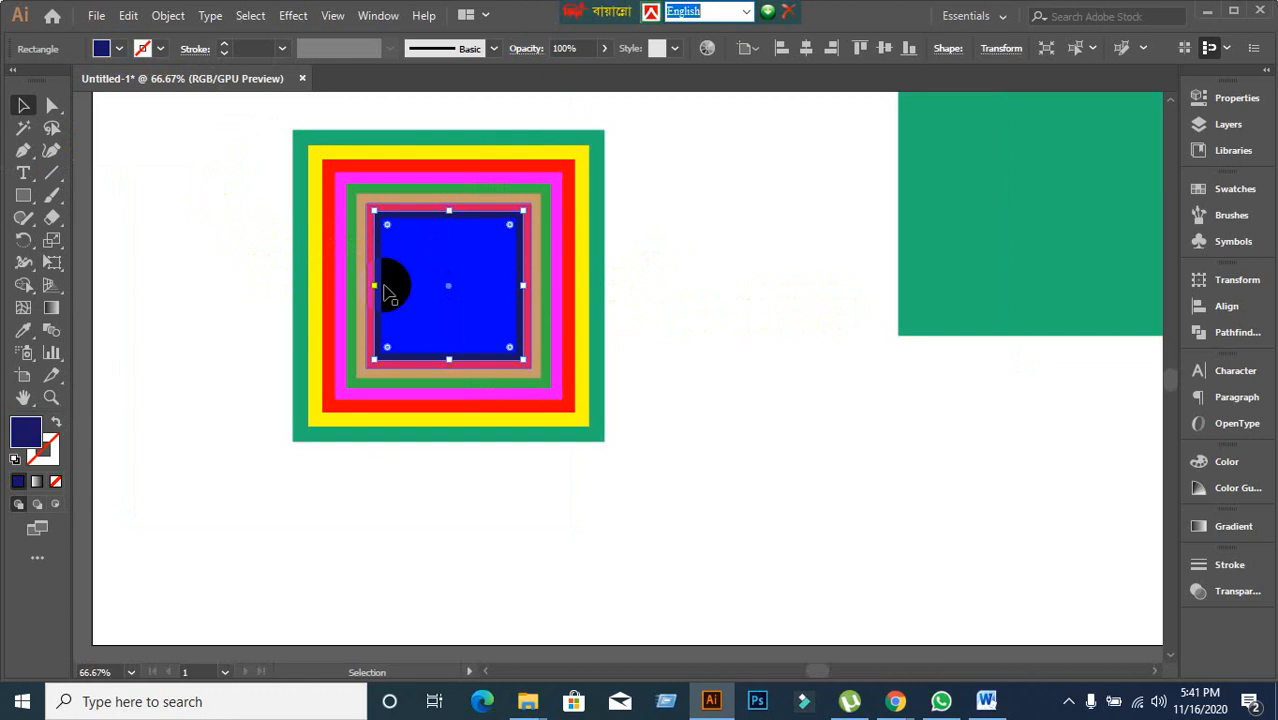
left_click(264, 240)
Fill the next blue square, just inside the navy one, with bright green.
scroll(398, 224, "up", 2)
left_click(380, 235)
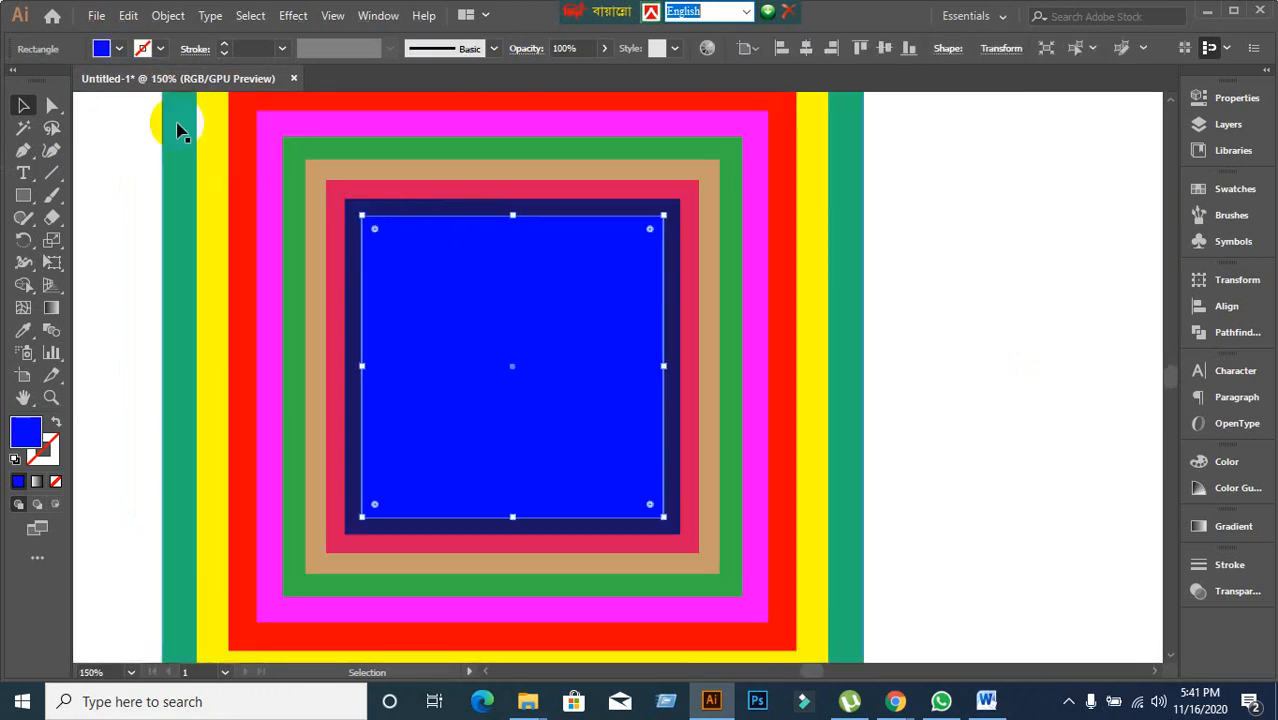
left_click(118, 48)
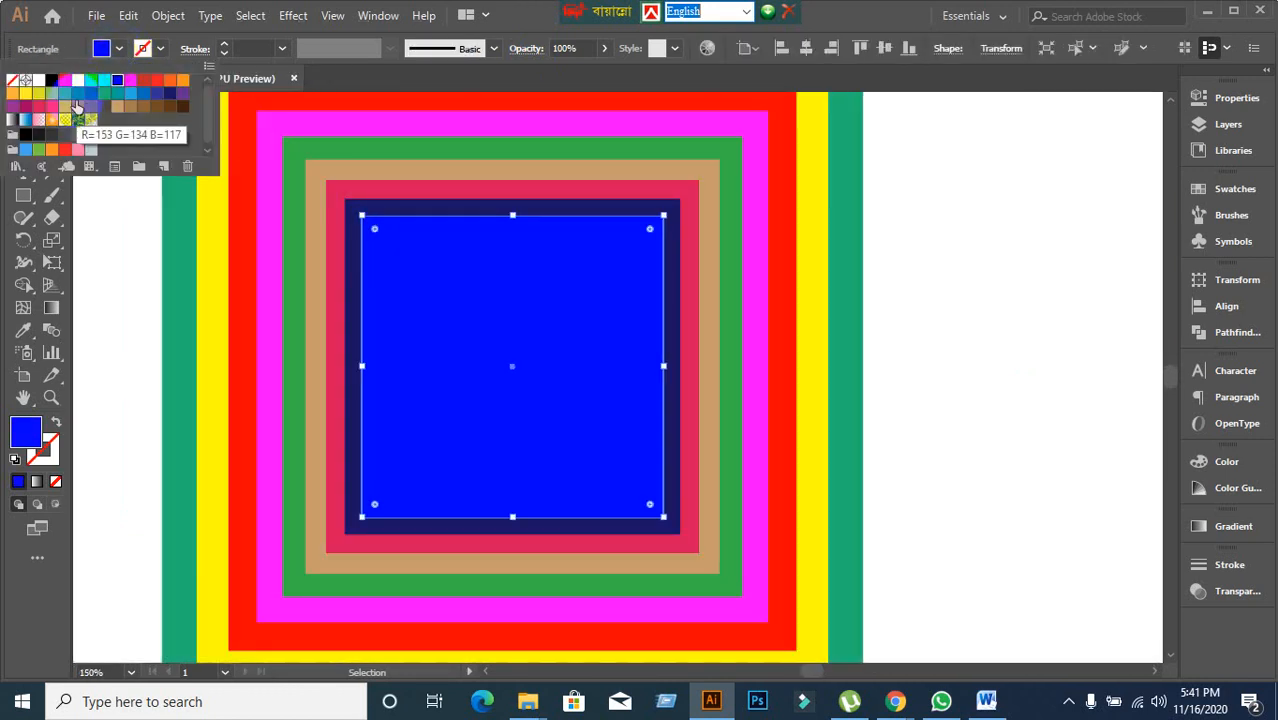
left_click(91, 80)
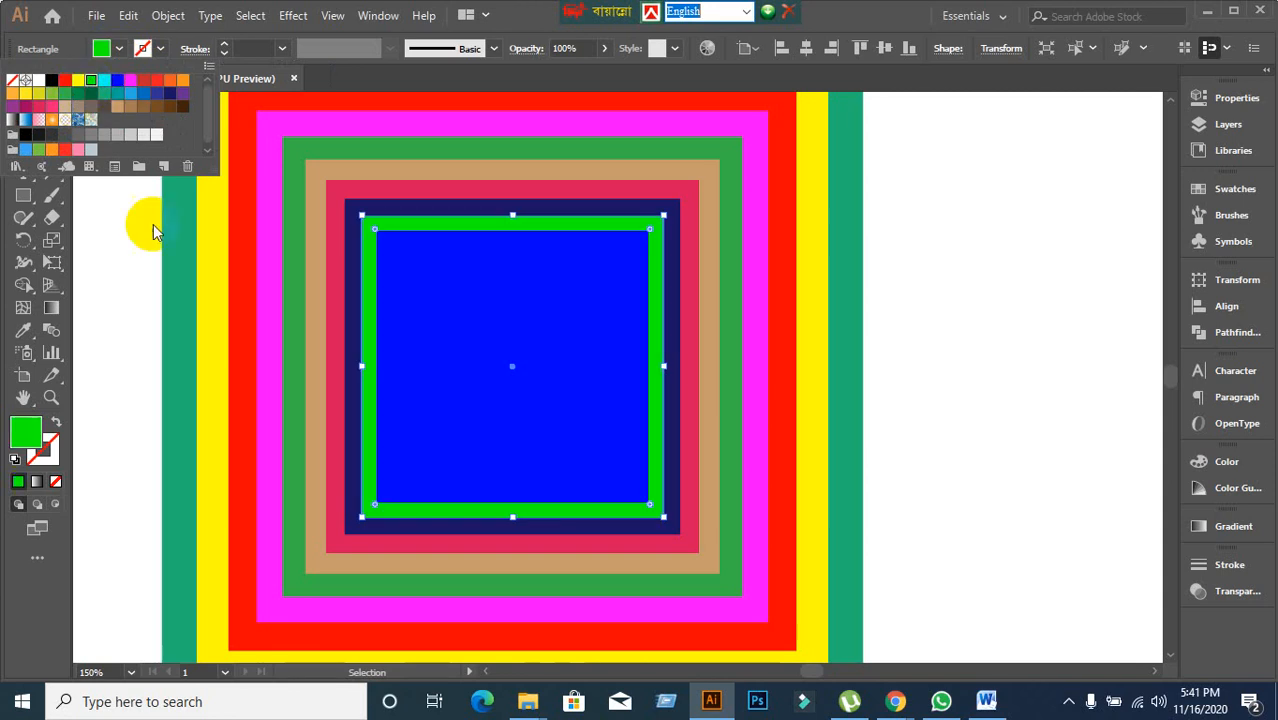
left_click(143, 315)
Fill the blue square just inside the bright green one with teal.
left_click(388, 243)
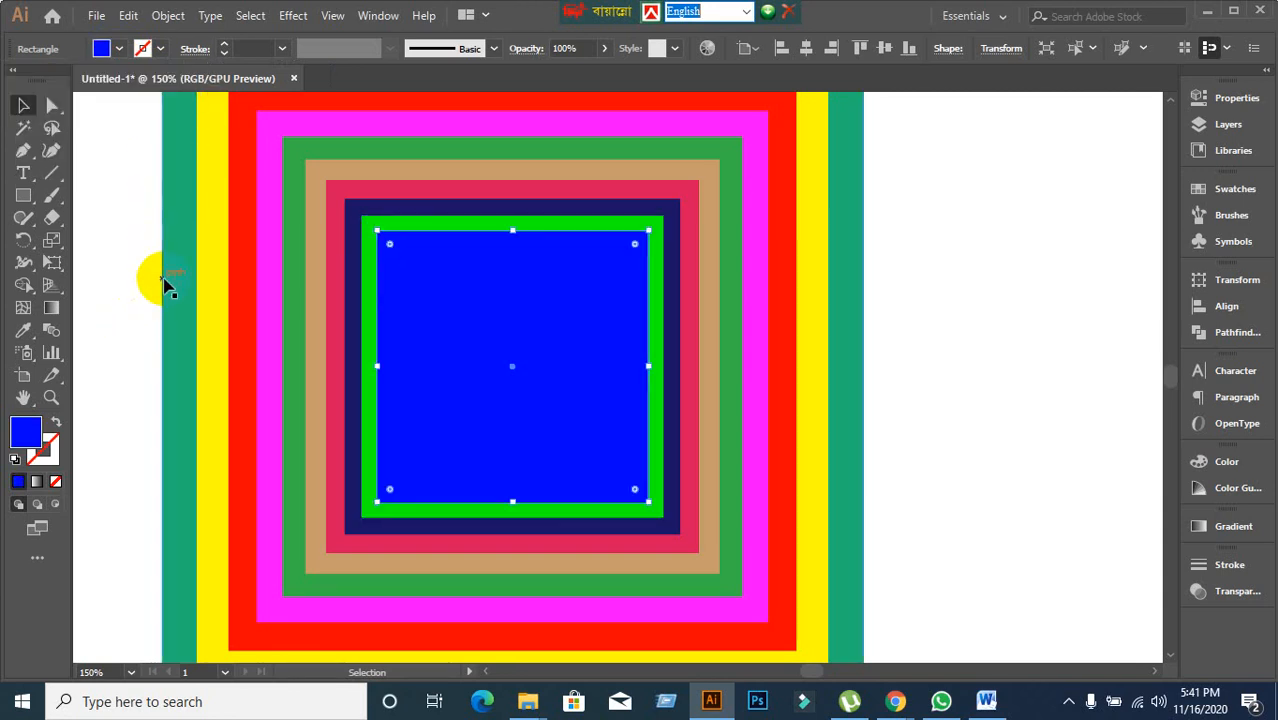
left_click(106, 50)
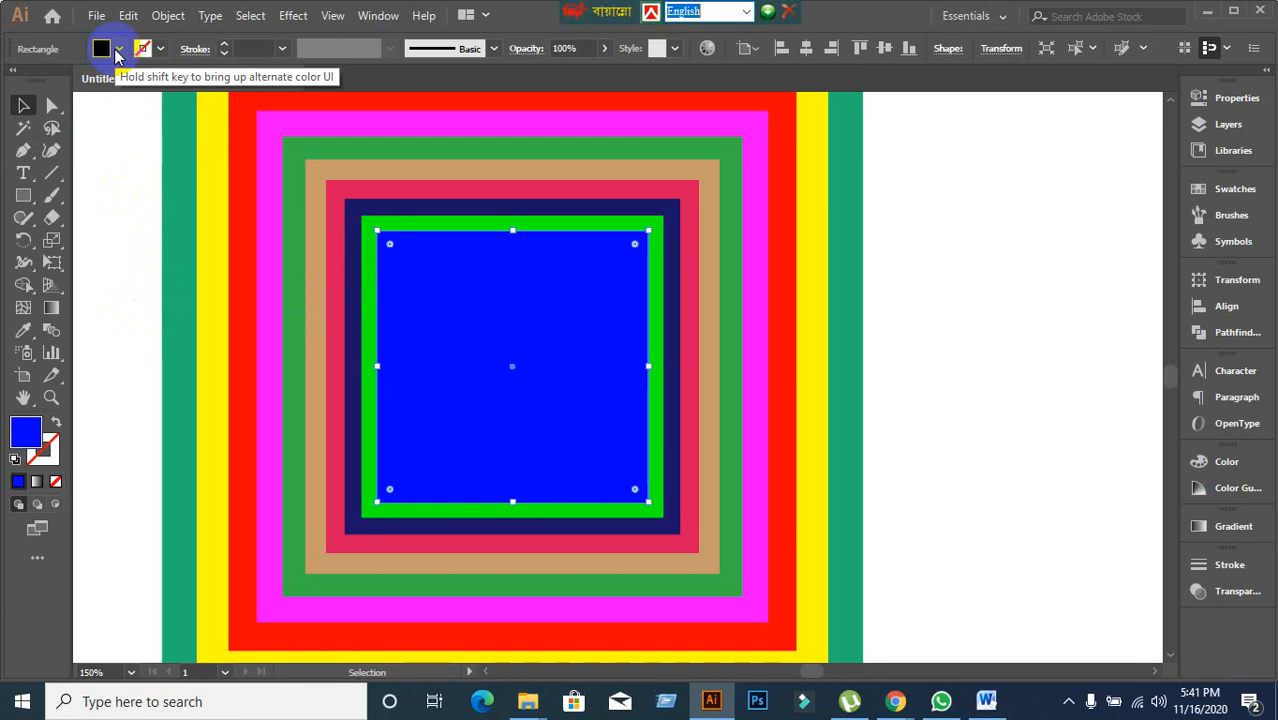
left_click(118, 50)
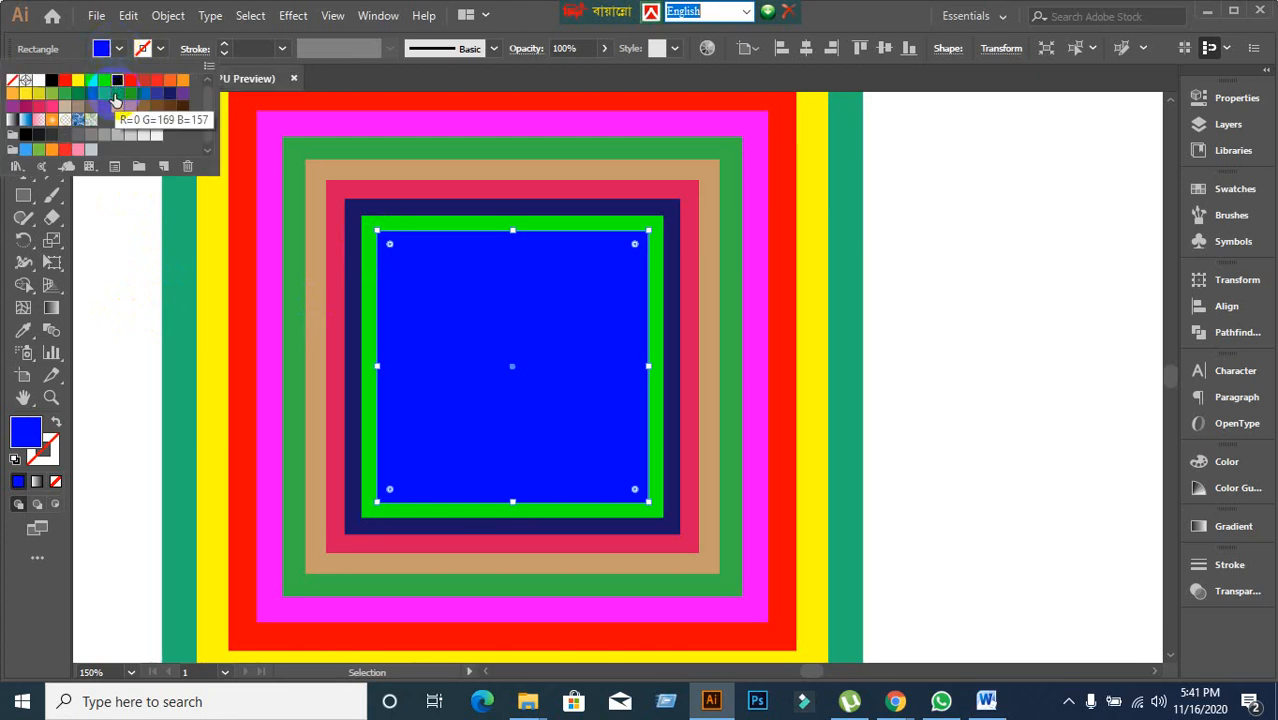
left_click(117, 93)
left_click(110, 382)
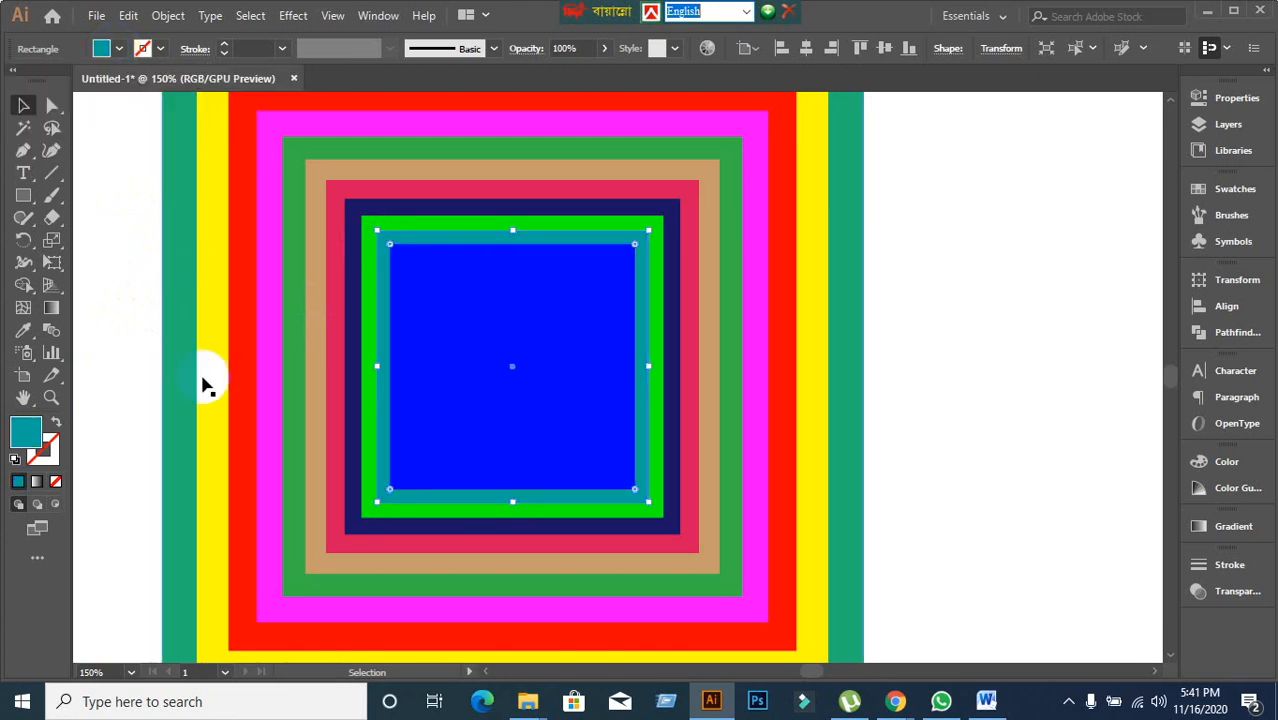
Select the blue square just inside the teal one and fill it with brown.
left_click(392, 260)
left_click(417, 266)
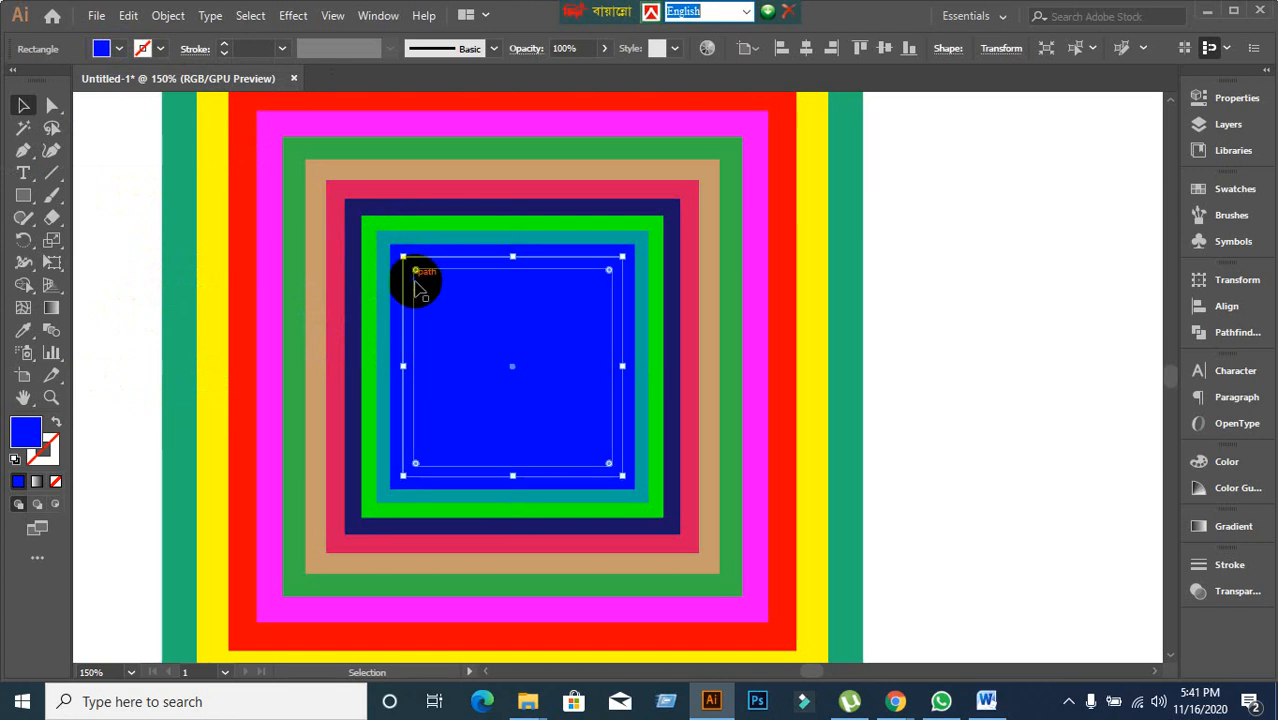
left_click(428, 251)
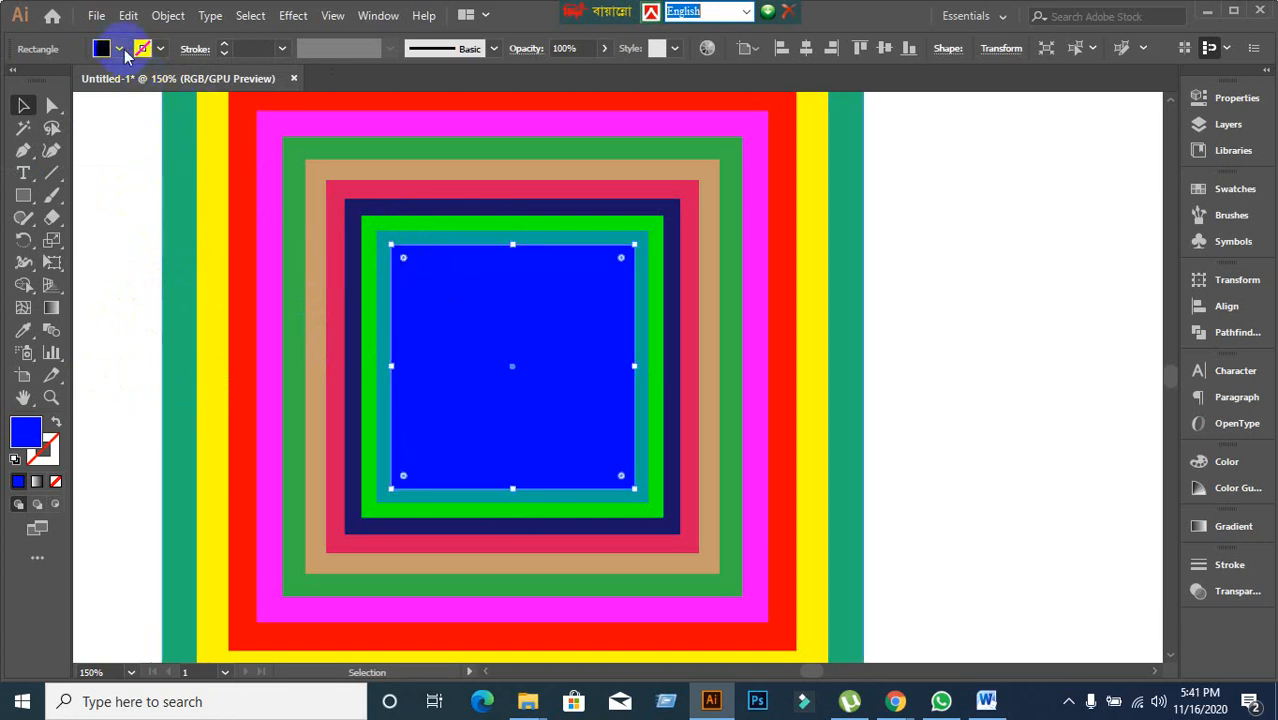
left_click(120, 51)
left_click(156, 106)
left_click(430, 266)
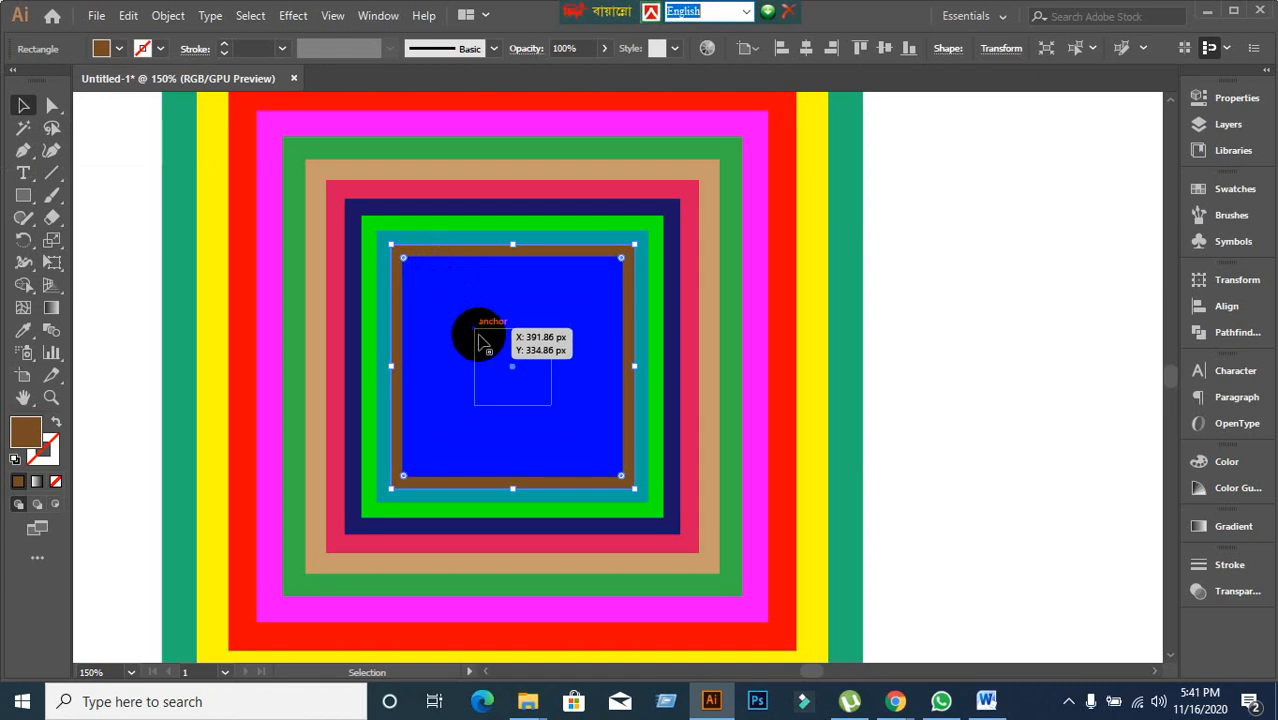
Fill the smallest square at the centre of the nest with cyan.
left_click(501, 361)
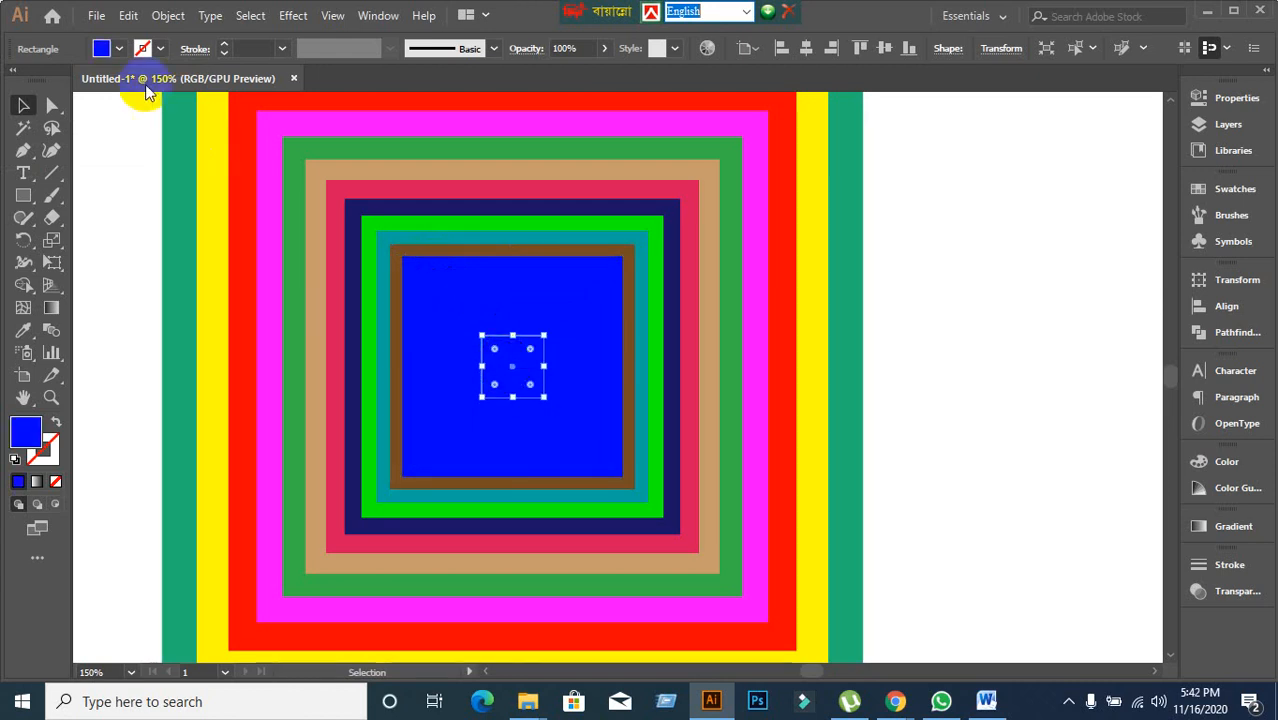
left_click(119, 52)
left_click(82, 79)
left_click(509, 320)
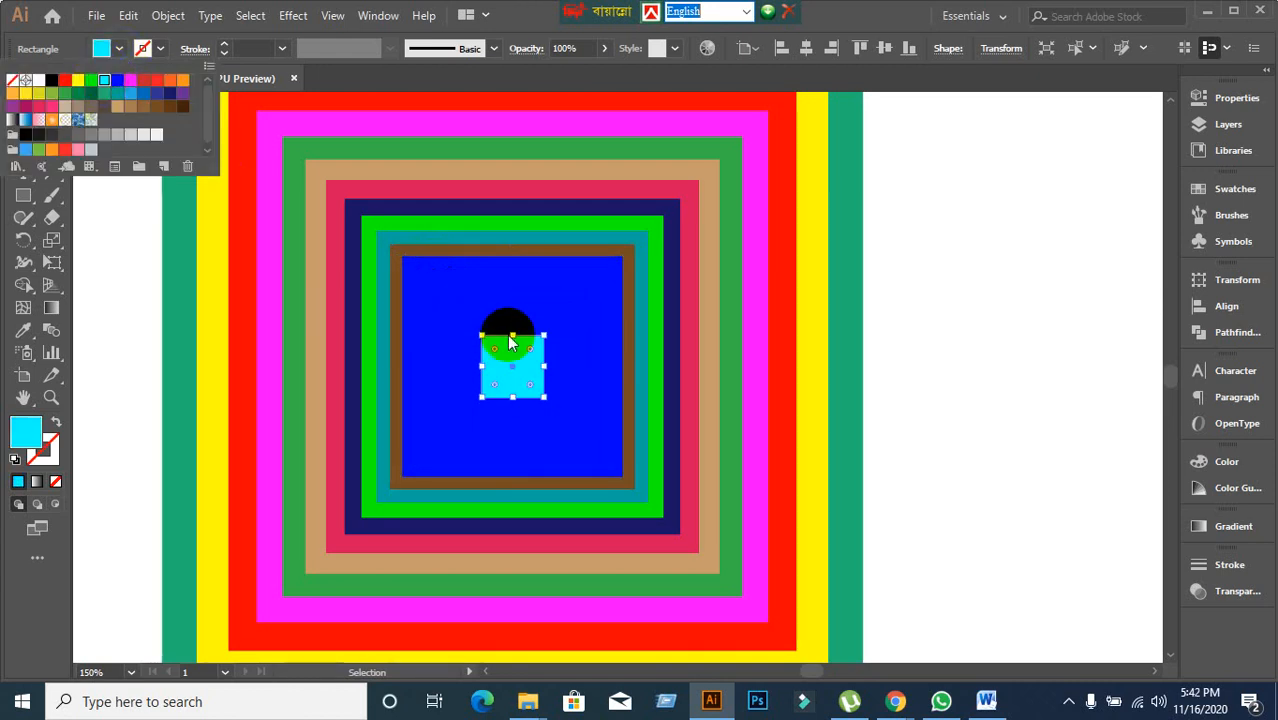
Fill one of the small blue squares around the cyan centre square with yellow.
left_click(460, 322)
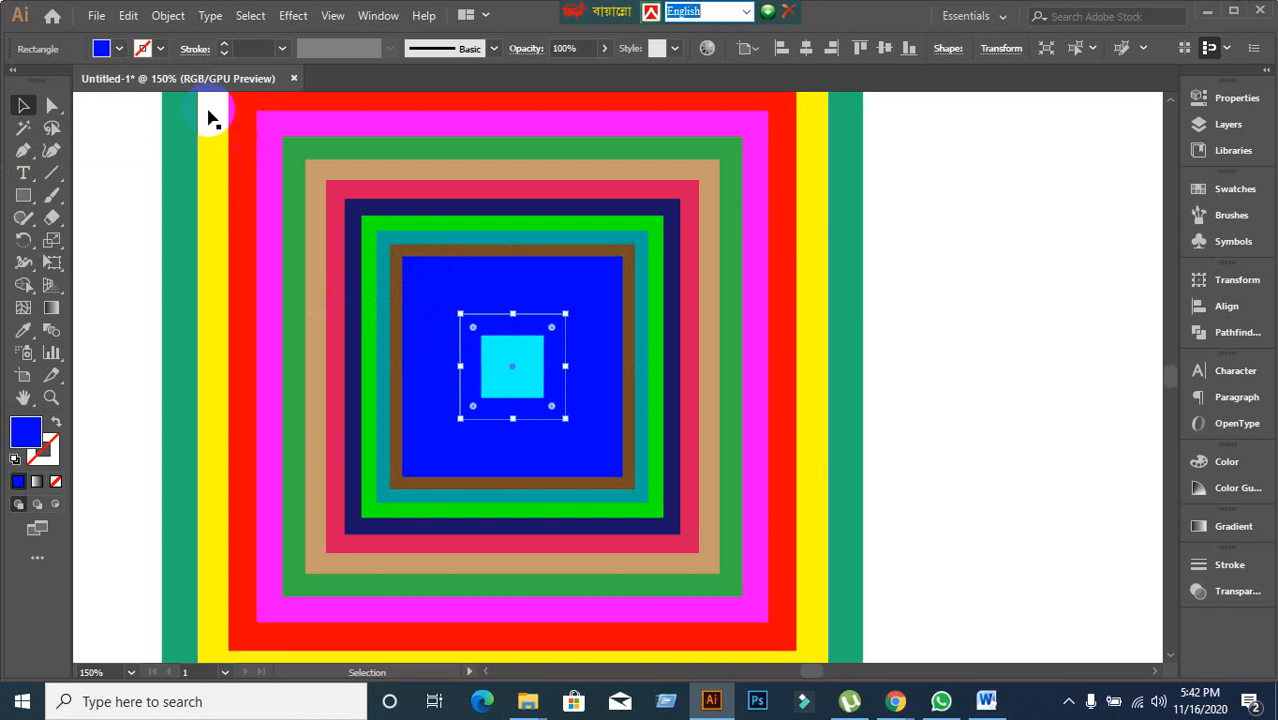
left_click(119, 50)
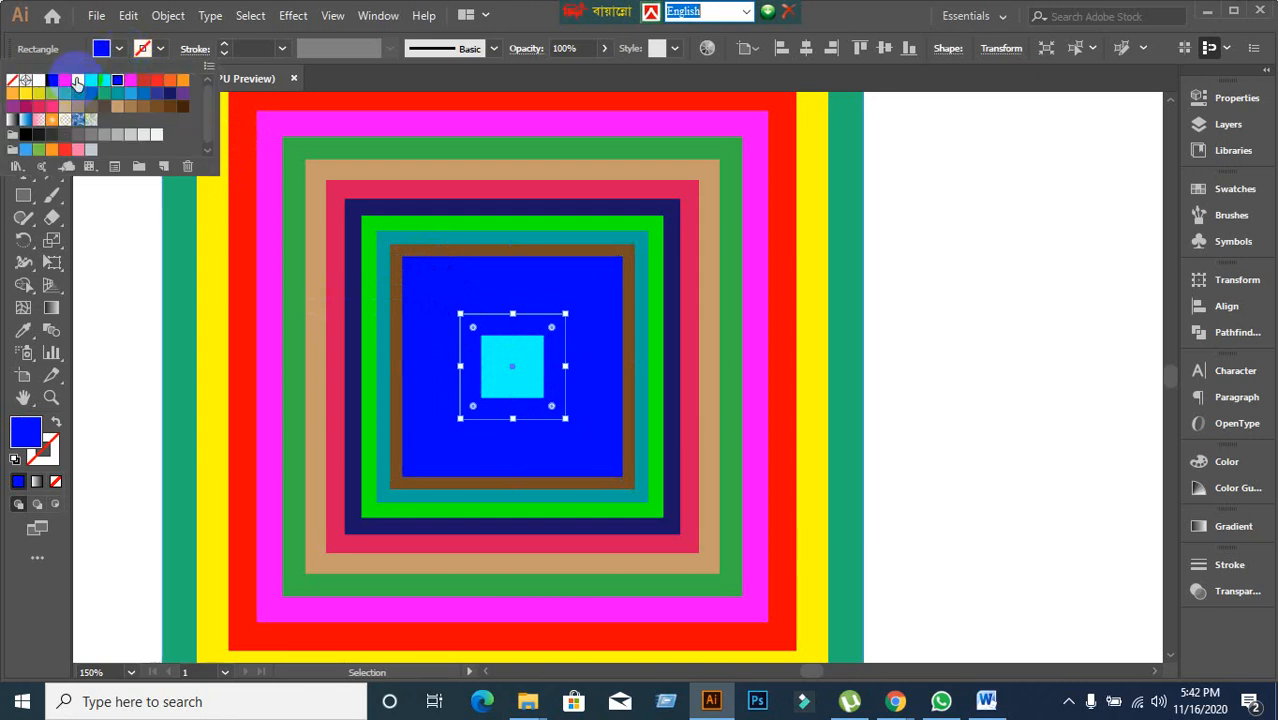
left_click(77, 80)
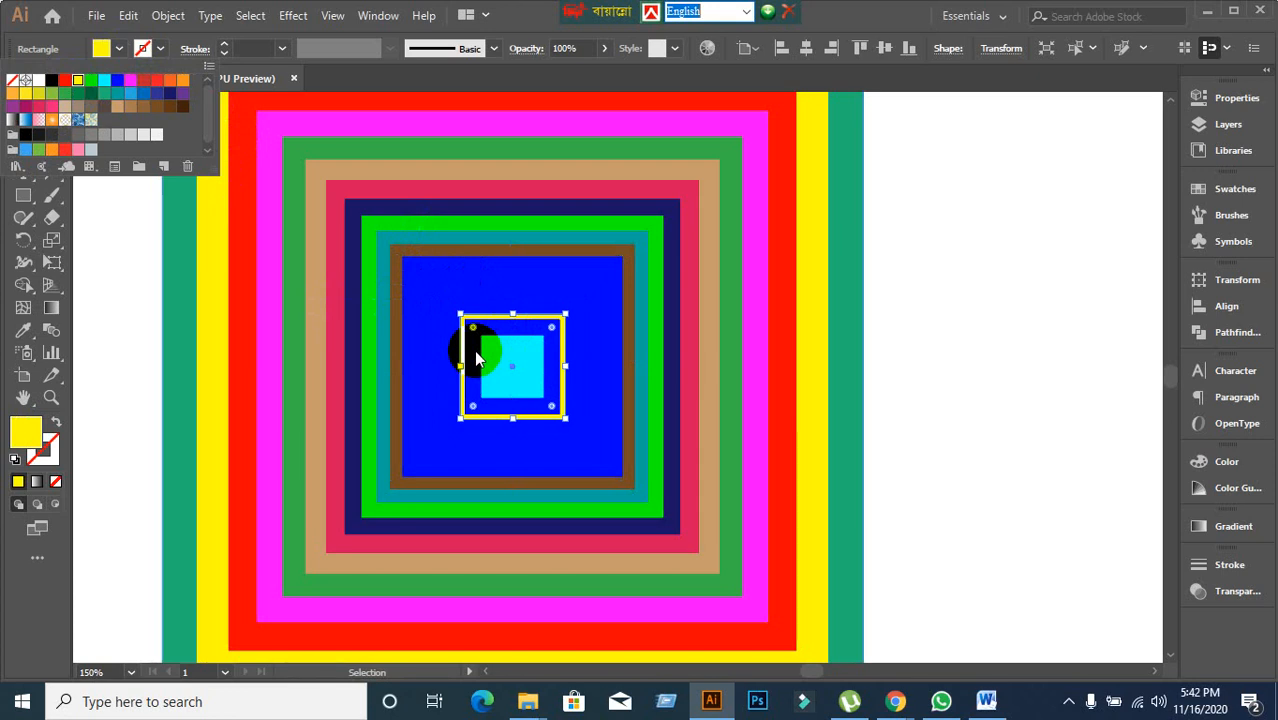
left_click(1003, 375)
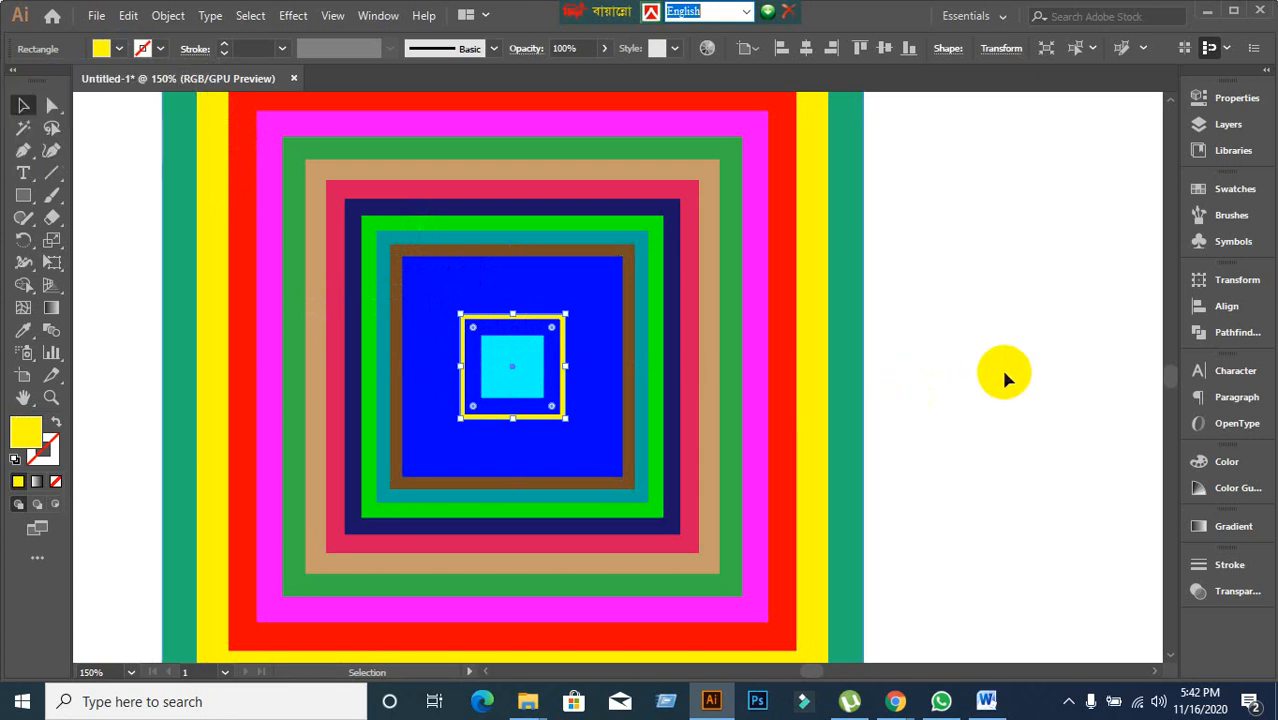
Fill a blue square between the yellow square and the cyan centre with dark green.
left_click(484, 330)
left_click(117, 48)
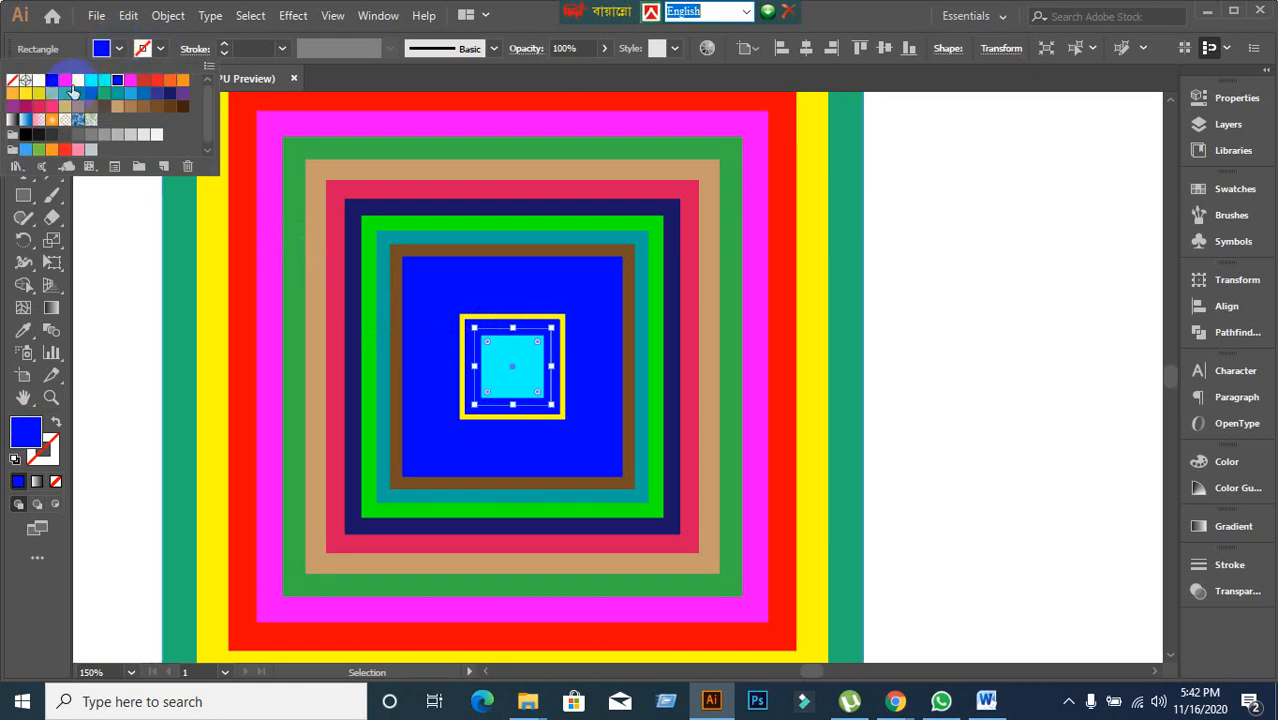
left_click(79, 96)
left_click(472, 351)
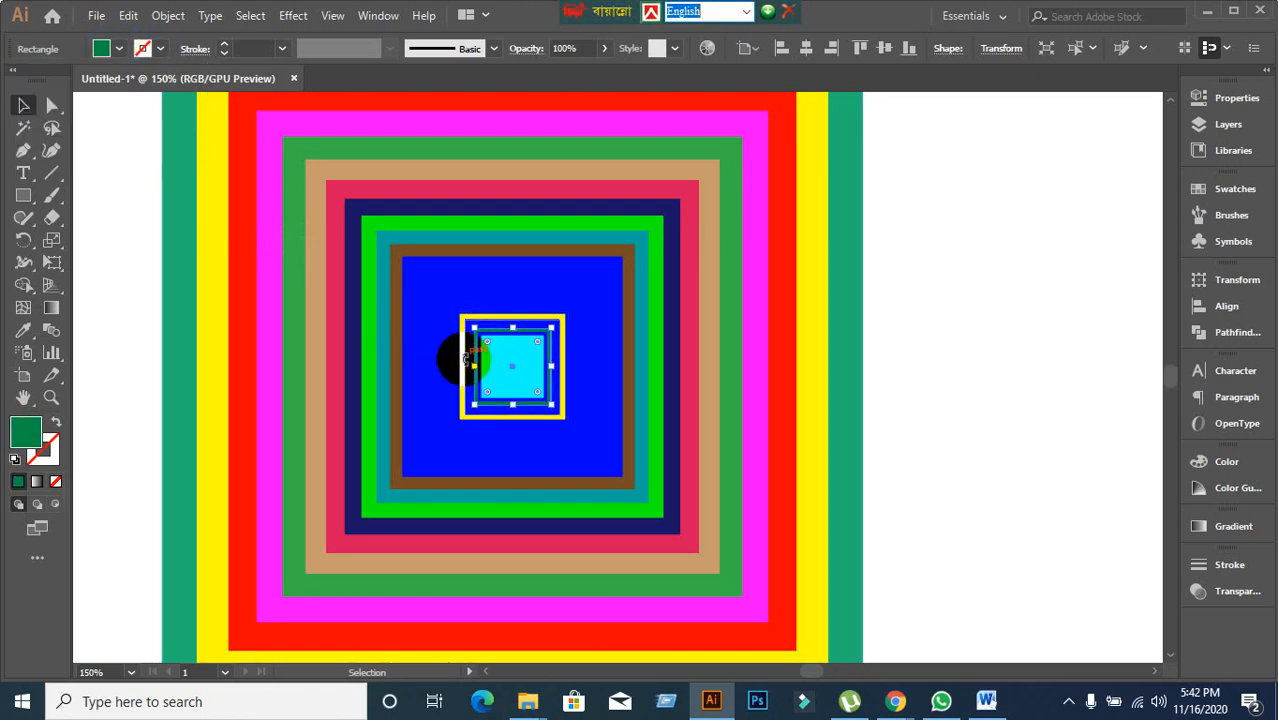
left_click(137, 277)
Fill the outermost remaining blue square, just inside the brown one, with magenta.
scroll(385, 322, "down", 1)
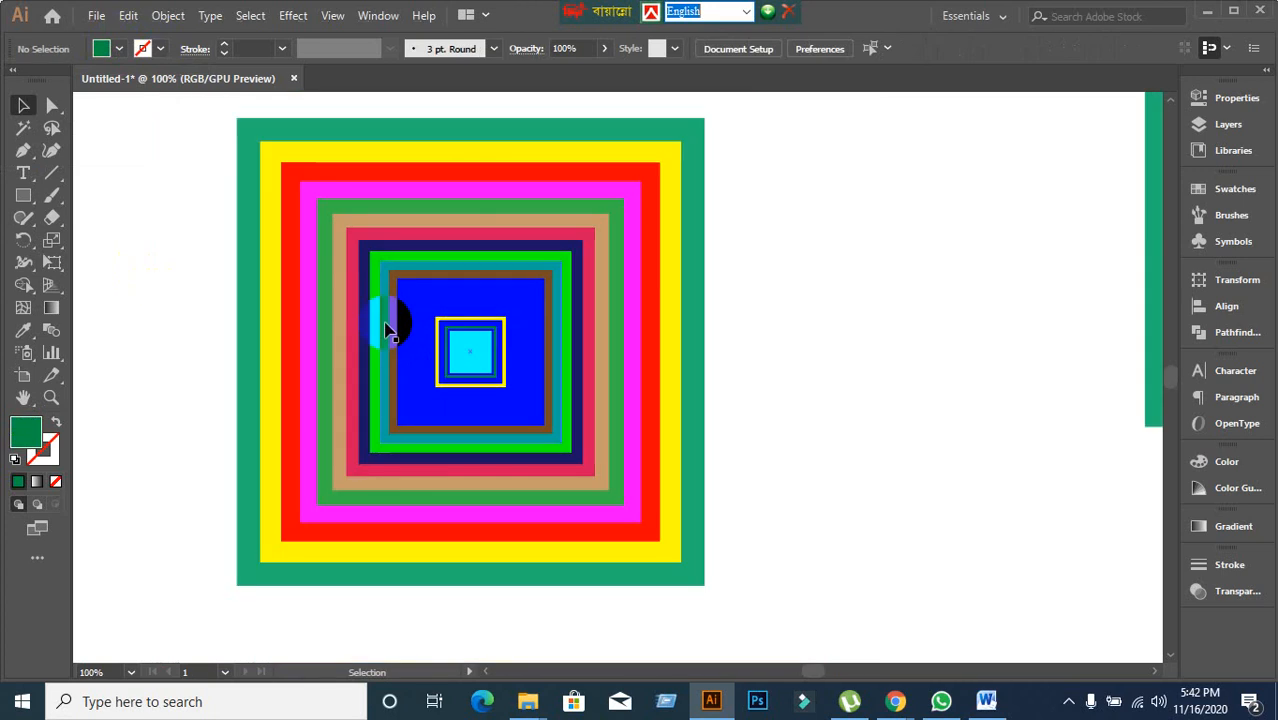
left_click(405, 288)
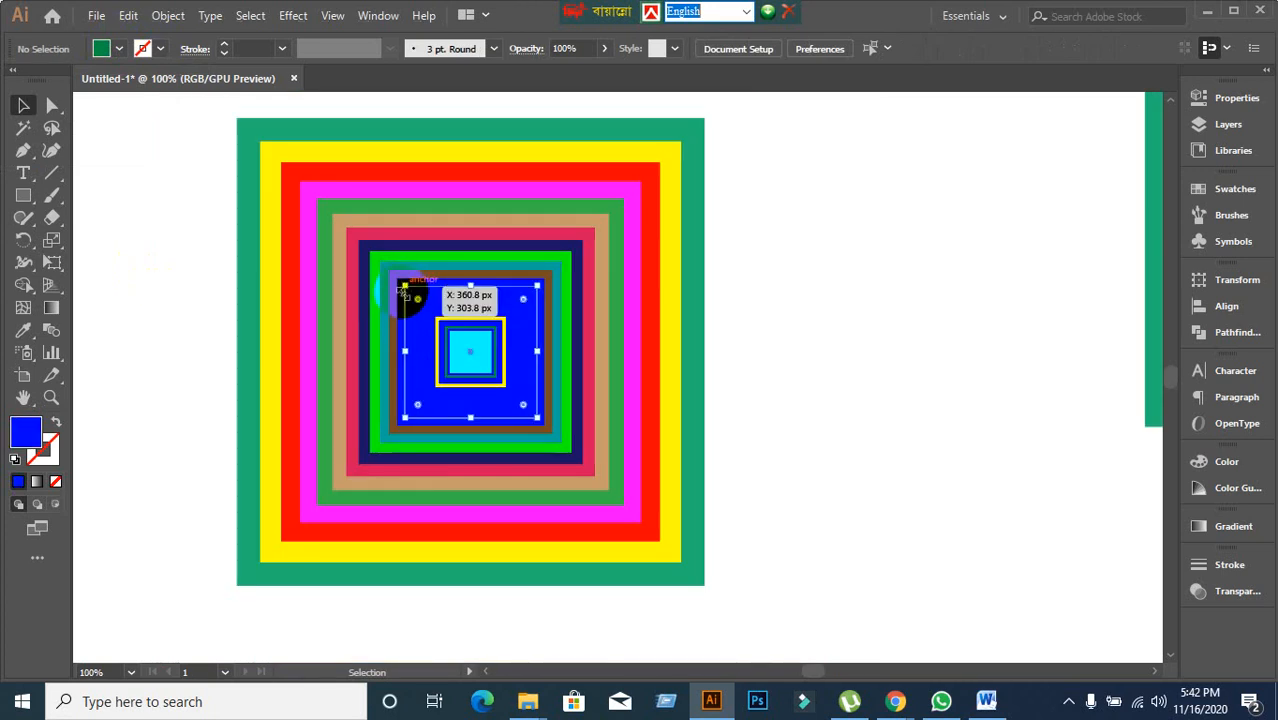
scroll(456, 287, "up", 3)
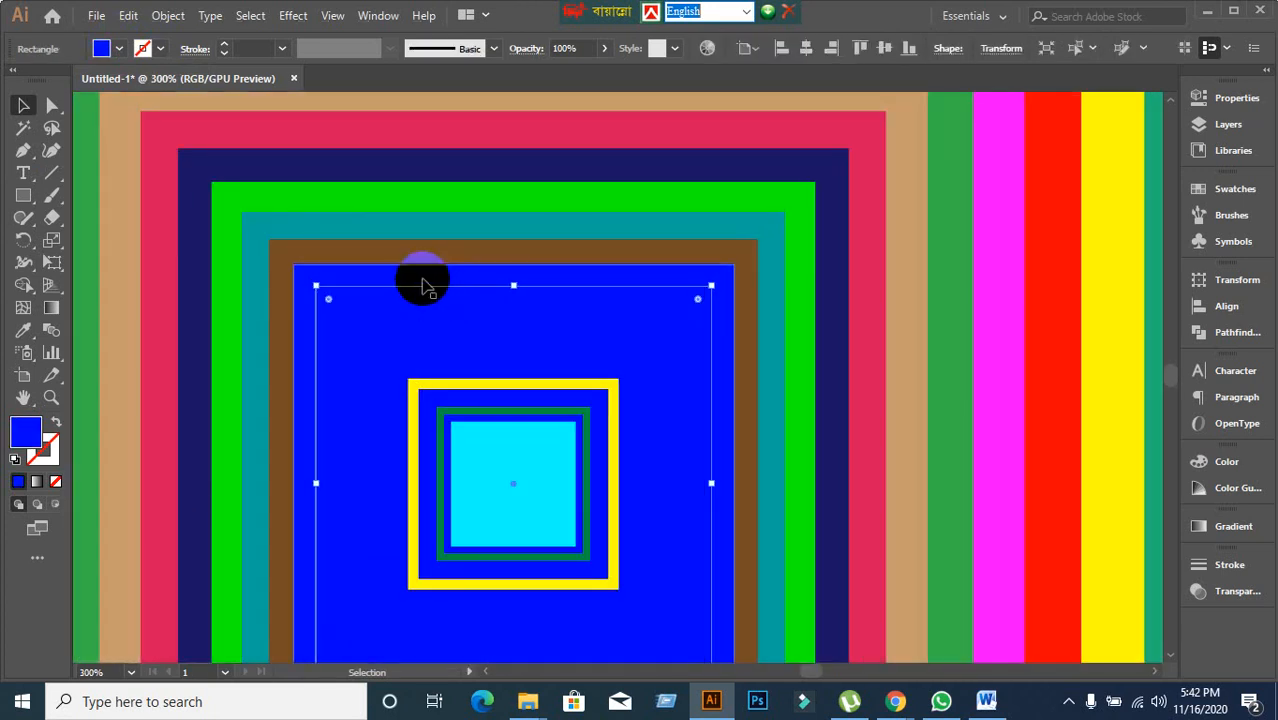
left_click(118, 48)
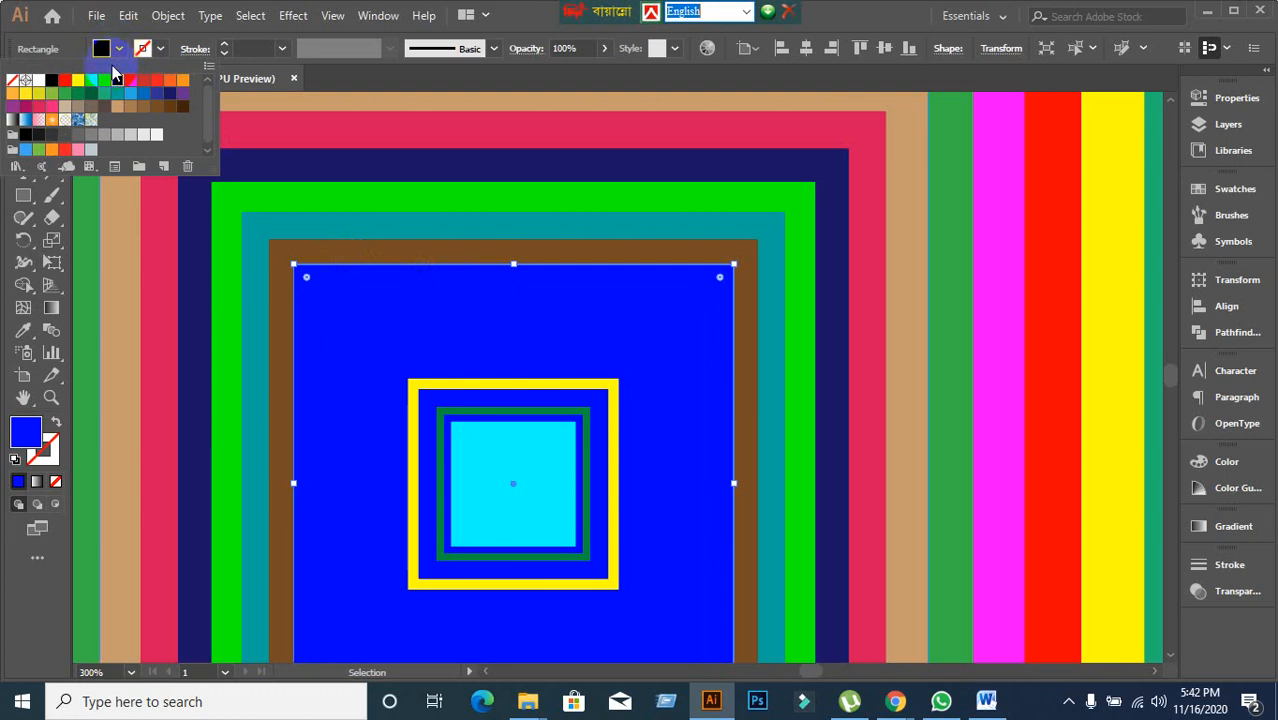
left_click(130, 81)
left_click(384, 297)
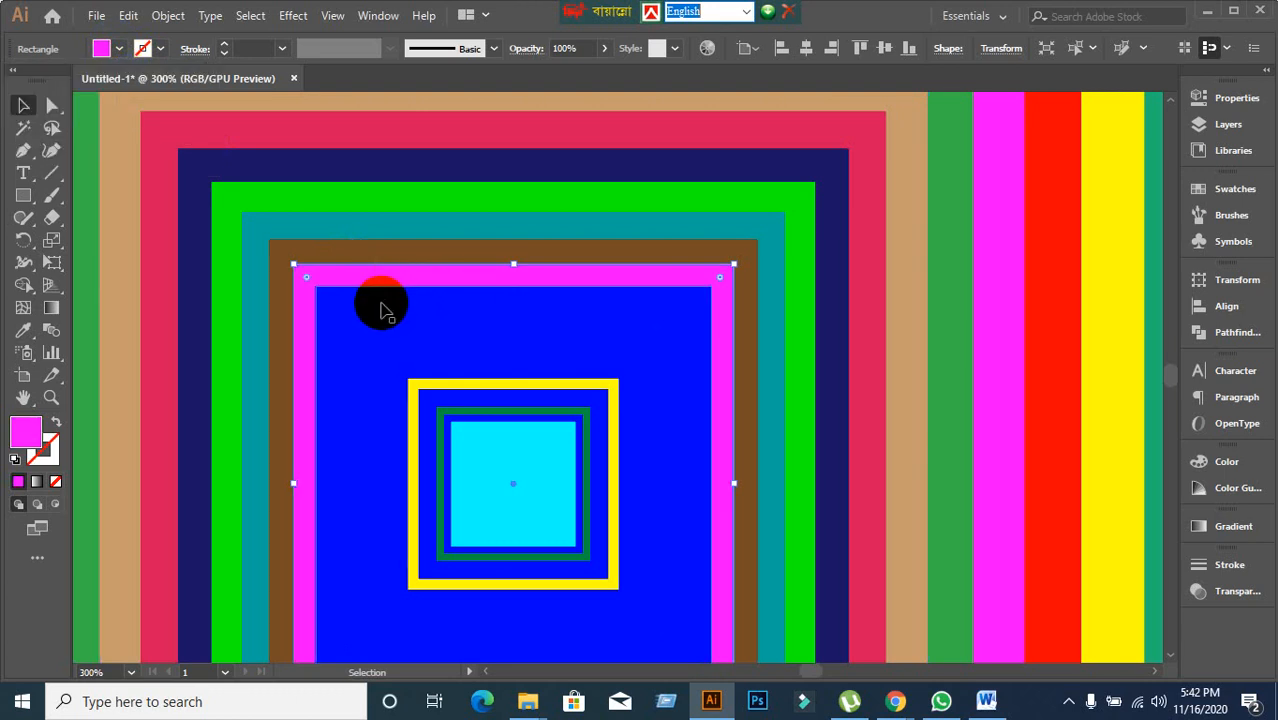
Fill the second blue square inside the magenta one with cyan, leaving a blue band between them.
left_click(379, 313)
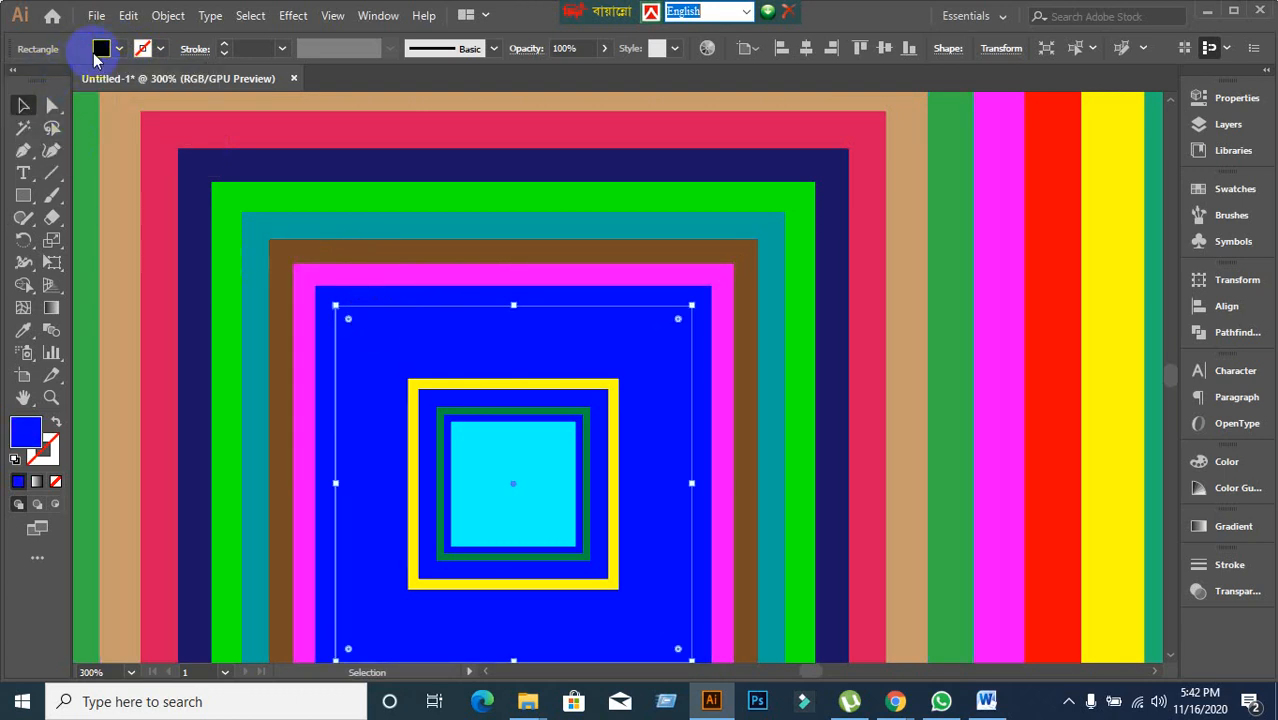
left_click(116, 49)
left_click(105, 80)
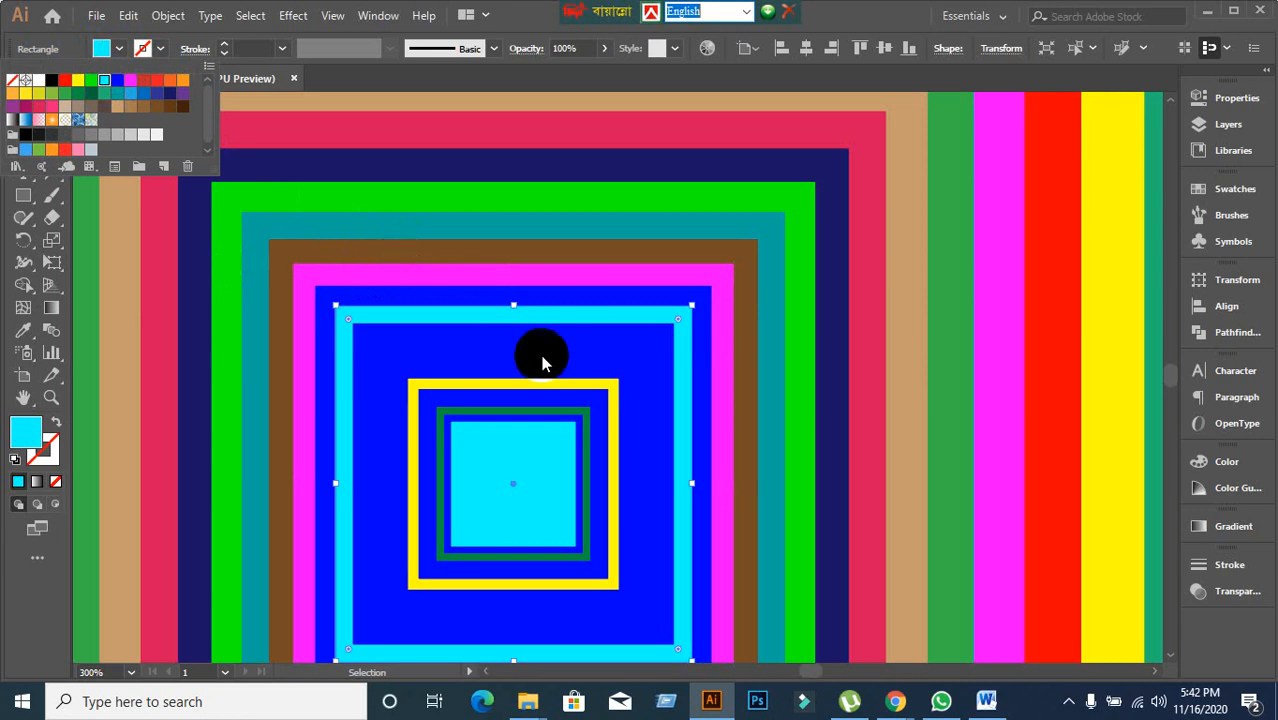
left_click(462, 298)
Draw a new cyan square below the nested squares, overlapping the artboard's lower edge.
scroll(409, 327, "down", 3)
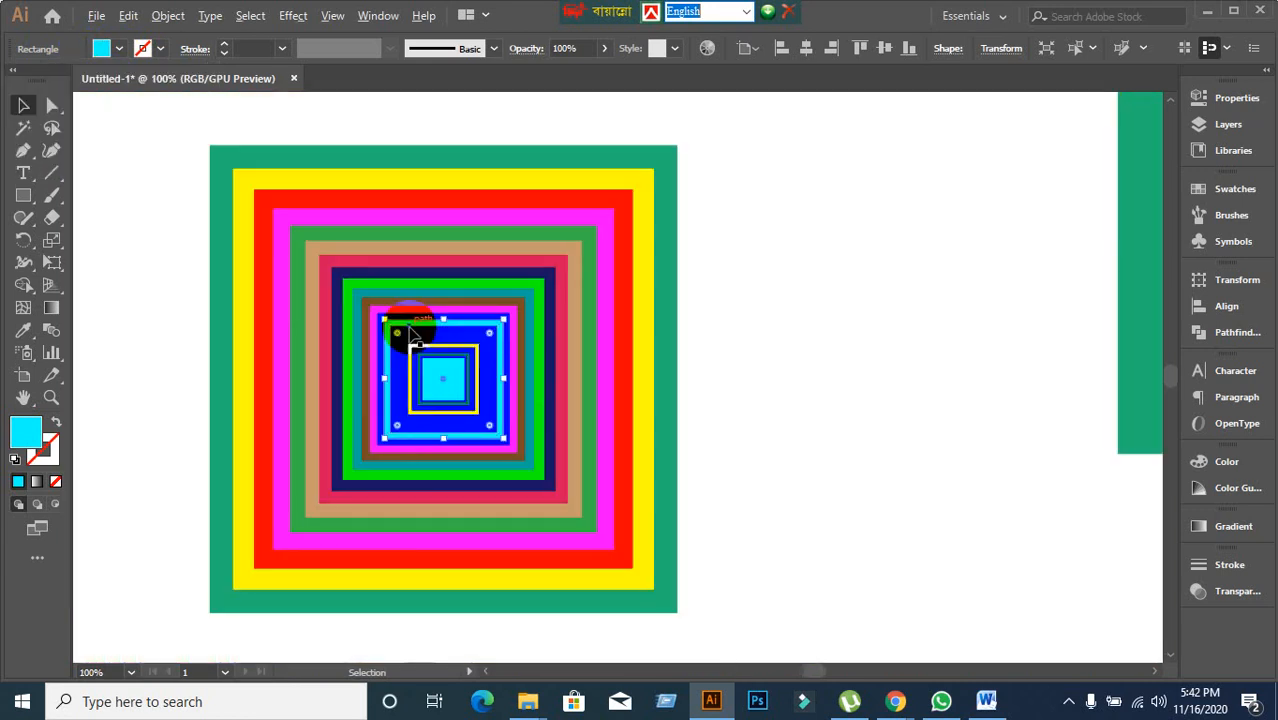
key("space")
left_click_drag(625, 579, 788, 217)
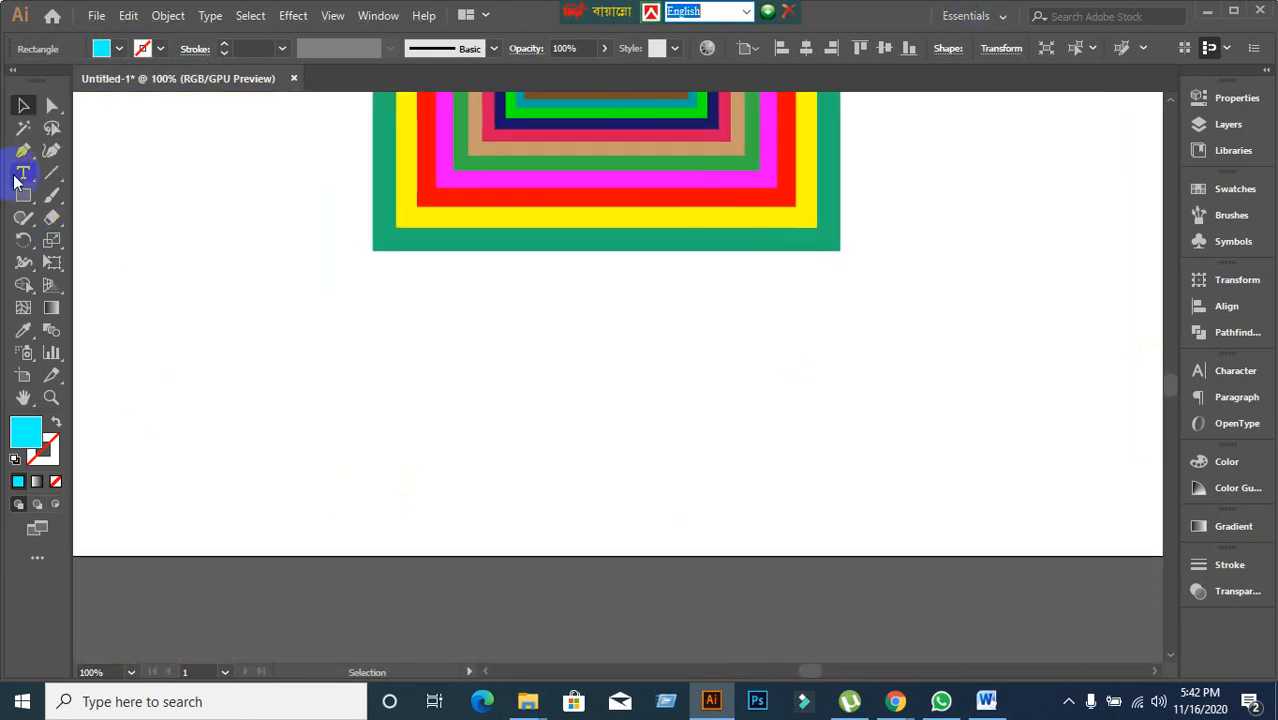
left_click(23, 196)
scroll(357, 237, "down", 3)
left_click_drag(297, 254, 641, 595)
Apply a uniform scale of 100% to the new cyan square.
left_click(52, 241)
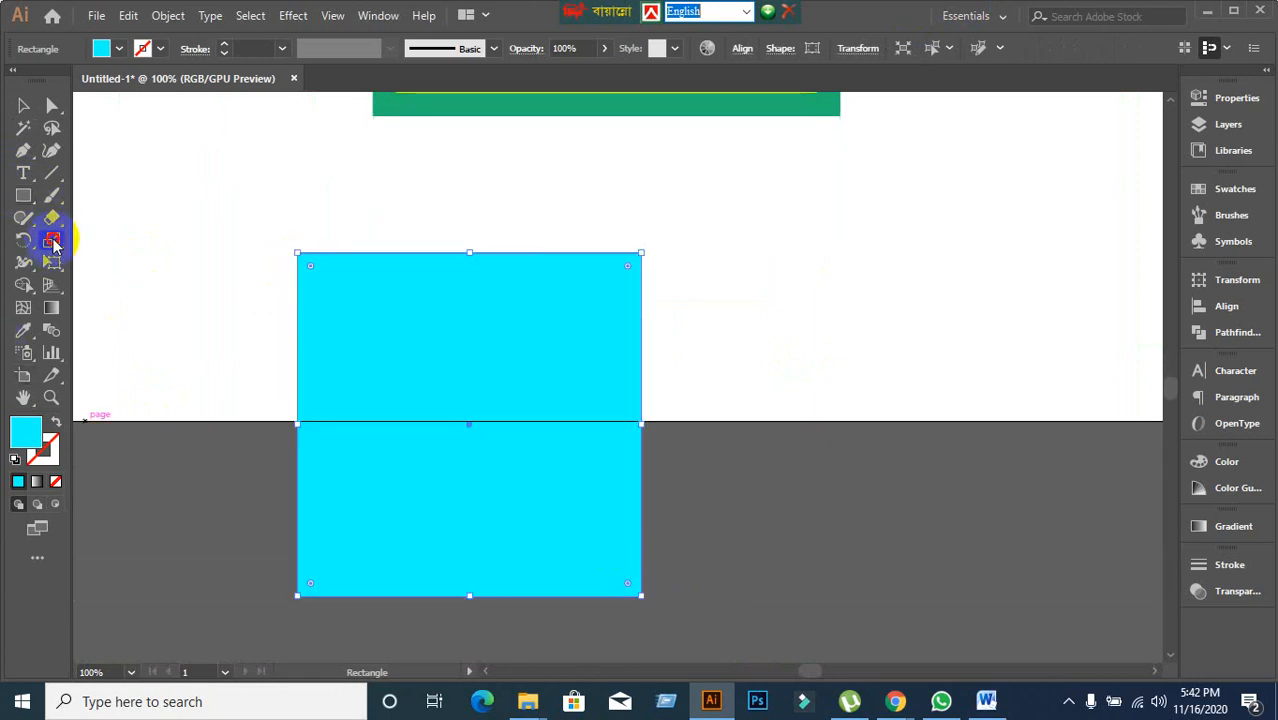
double_click(52, 241)
type("100")
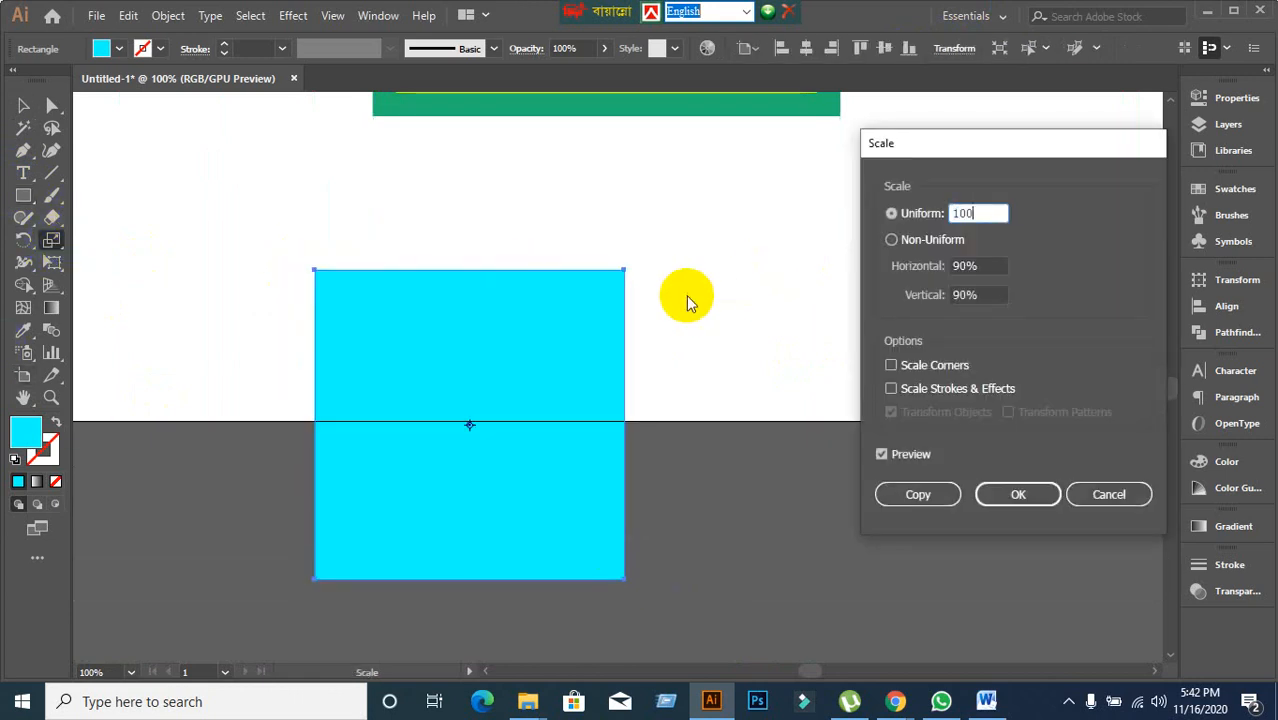
left_click(1018, 494)
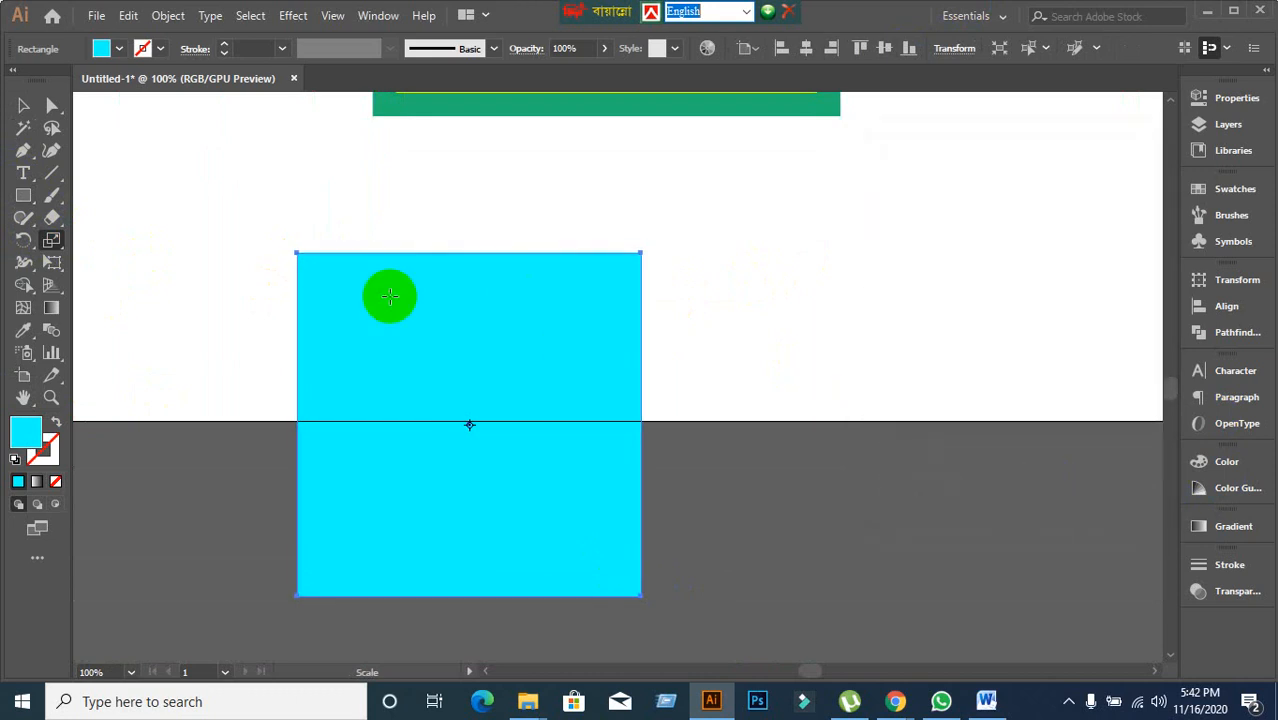
Create a copy of the cyan square scaled uniformly to 90% and fill it with yellow.
double_click(52, 241)
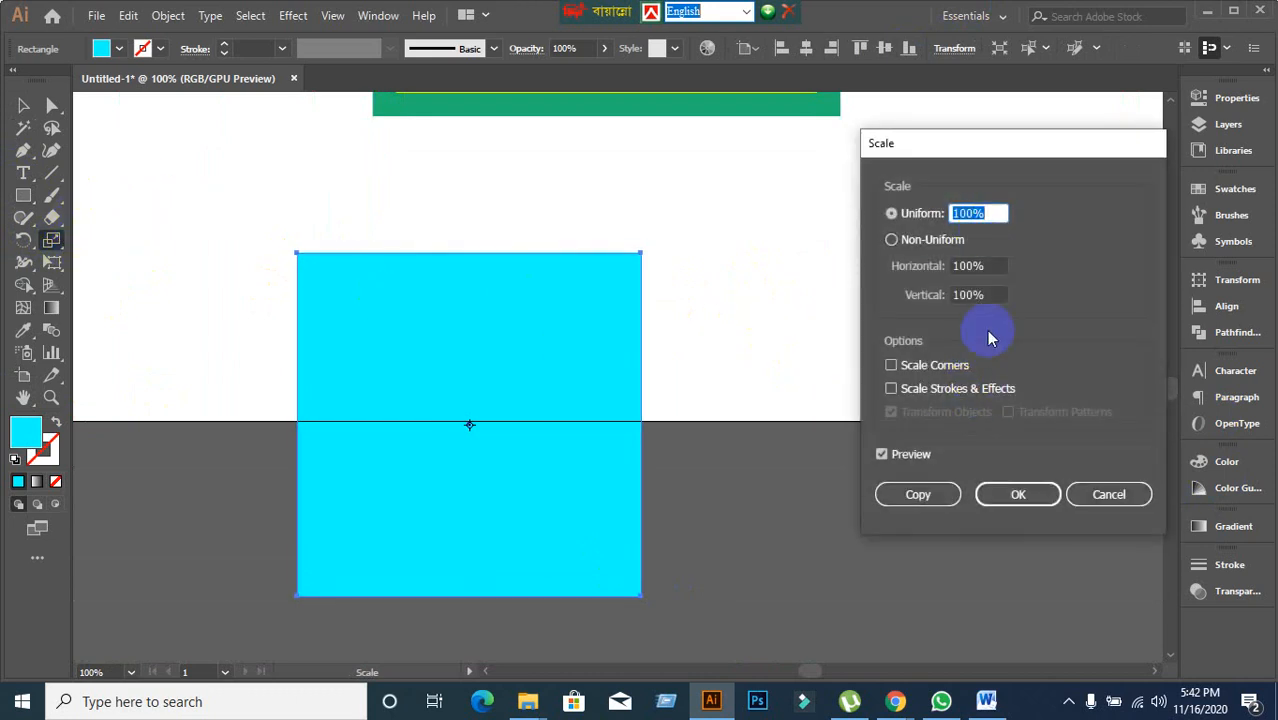
type("90")
left_click(918, 494)
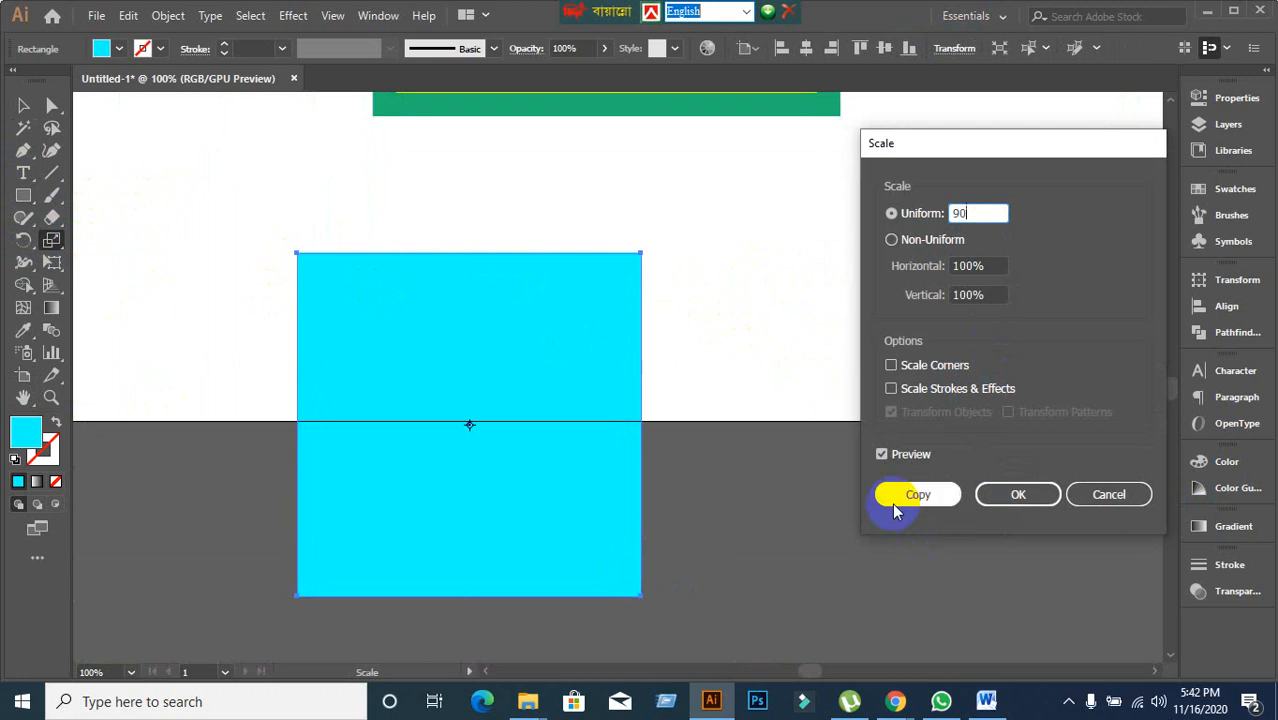
left_click(119, 48)
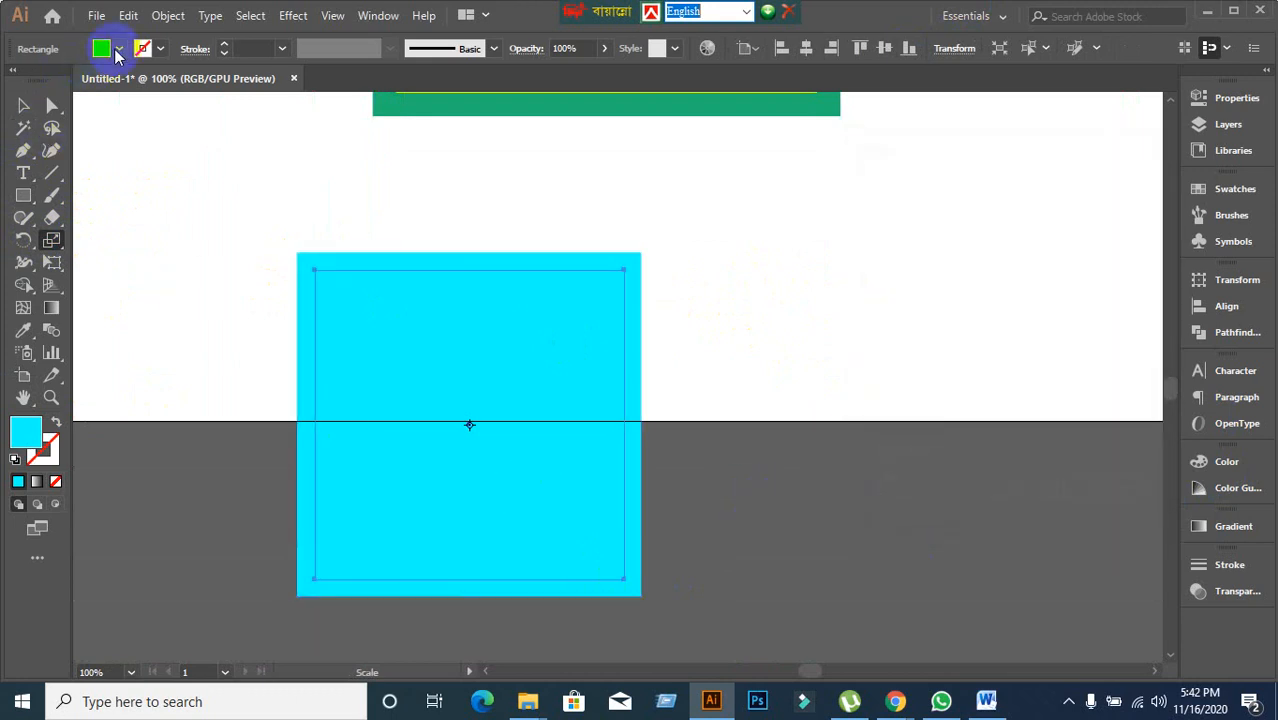
left_click(78, 81)
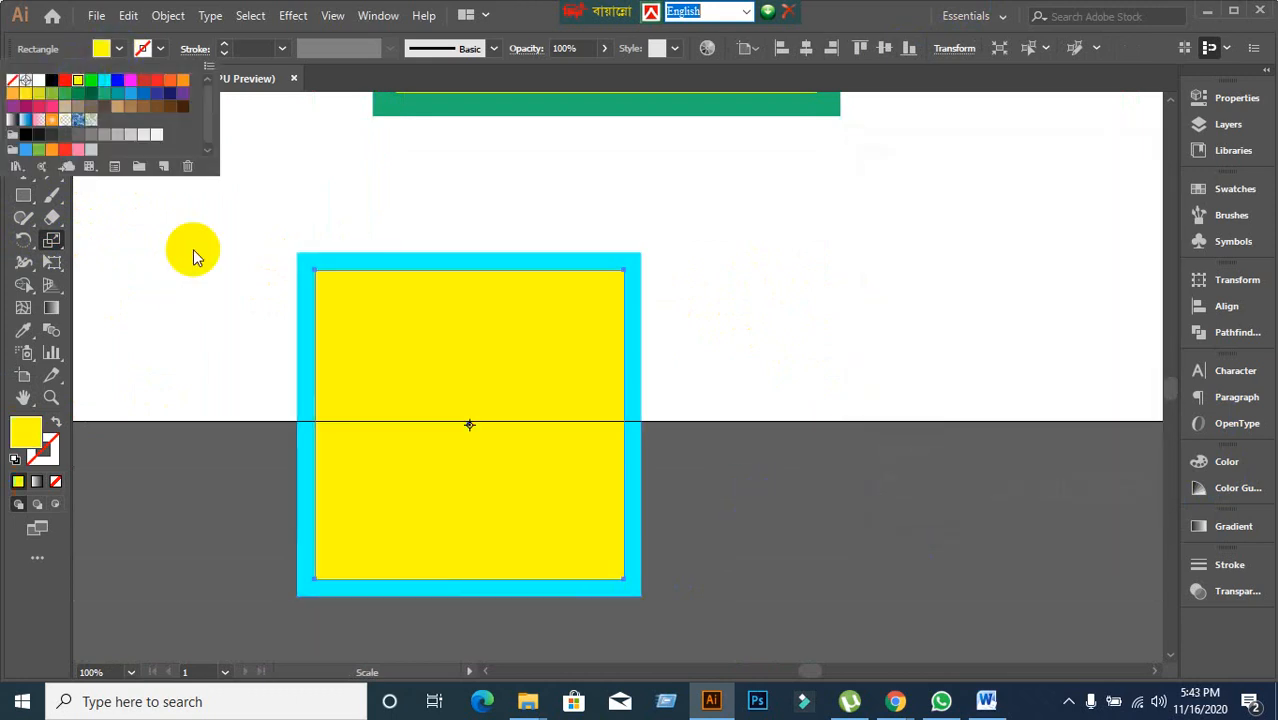
Create a 90% scaled copy of the yellow square and fill it with dark brown.
double_click(52, 240)
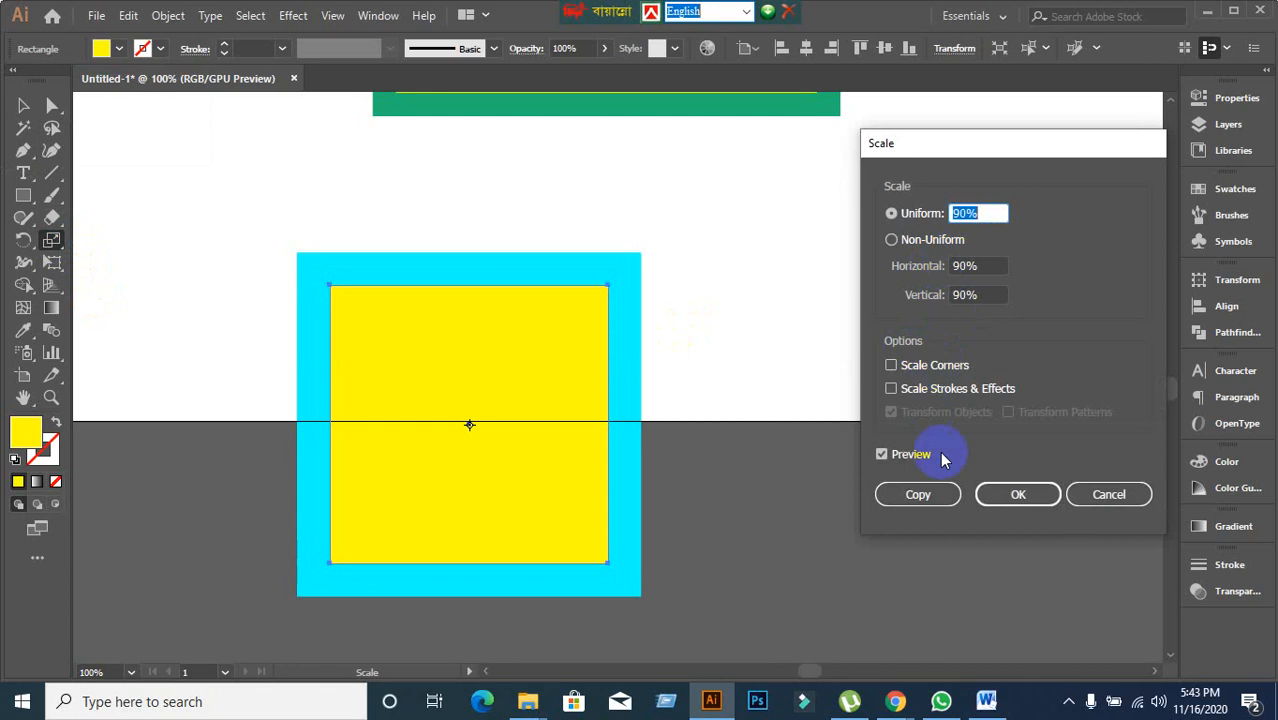
left_click(917, 494)
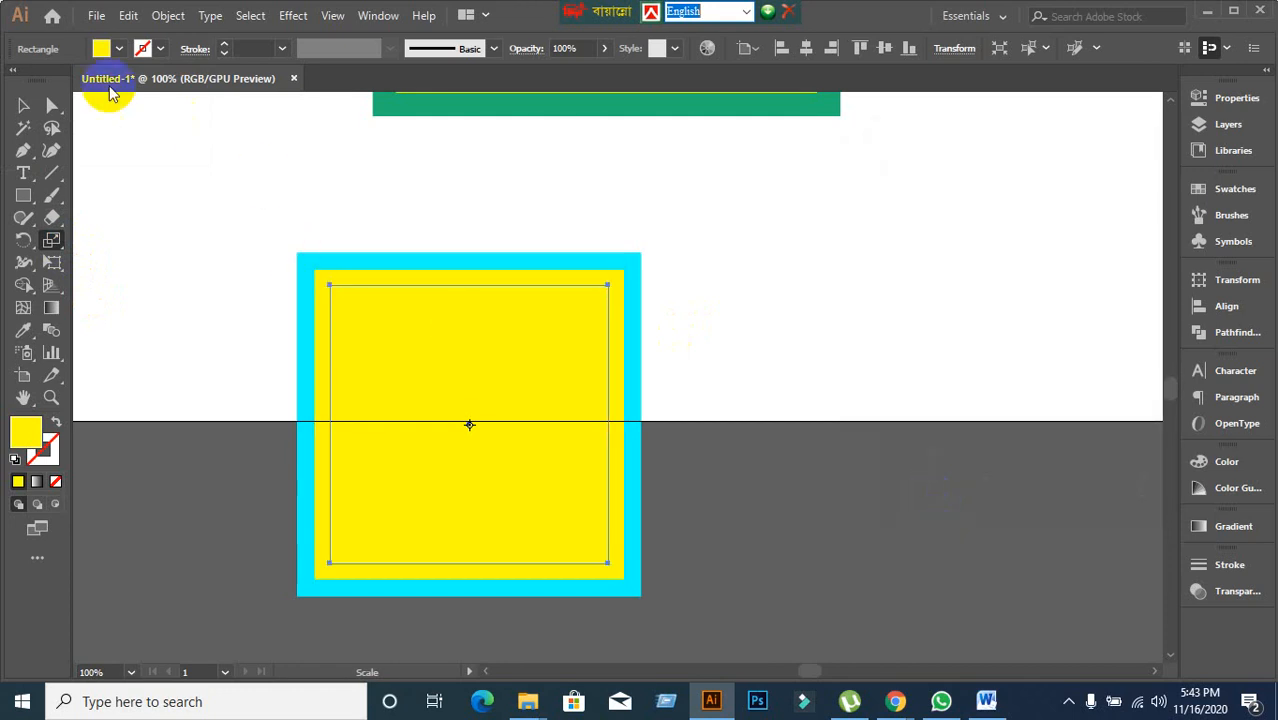
left_click(119, 52)
left_click(170, 106)
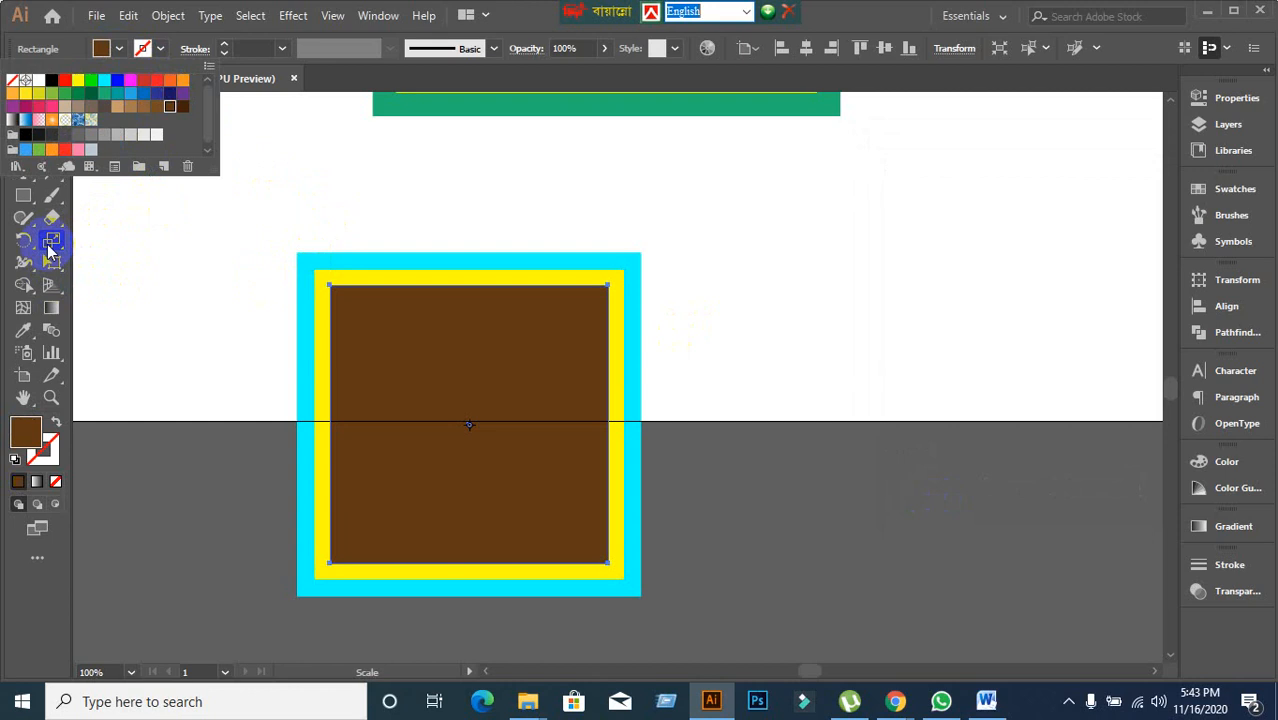
Create a 90% scaled copy of the brown square and fill it with cyan.
double_click(53, 240)
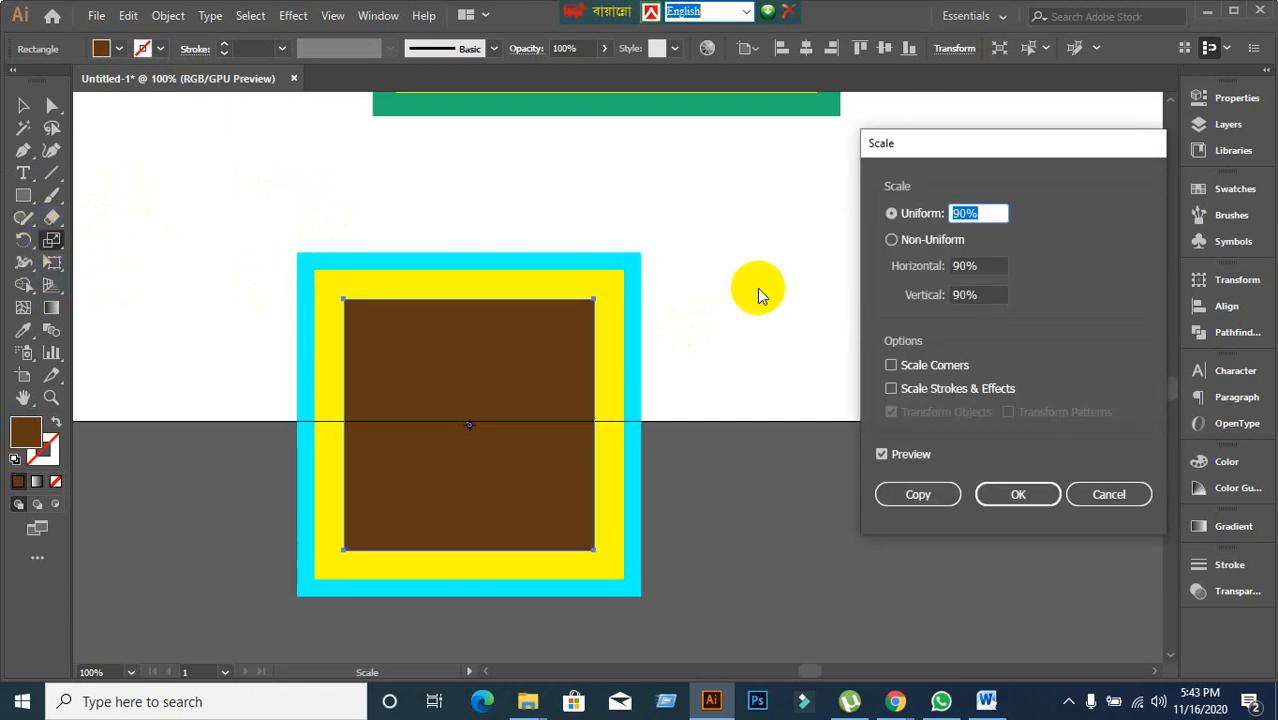
left_click(935, 491)
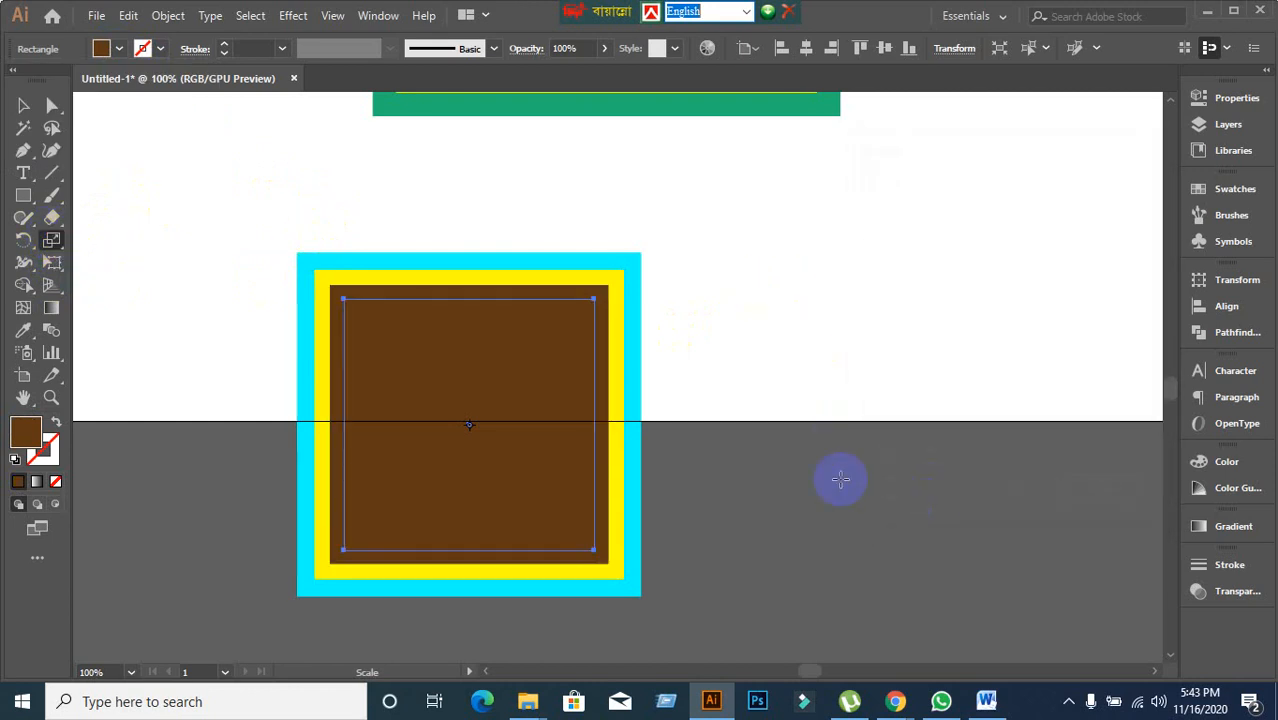
left_click(105, 47)
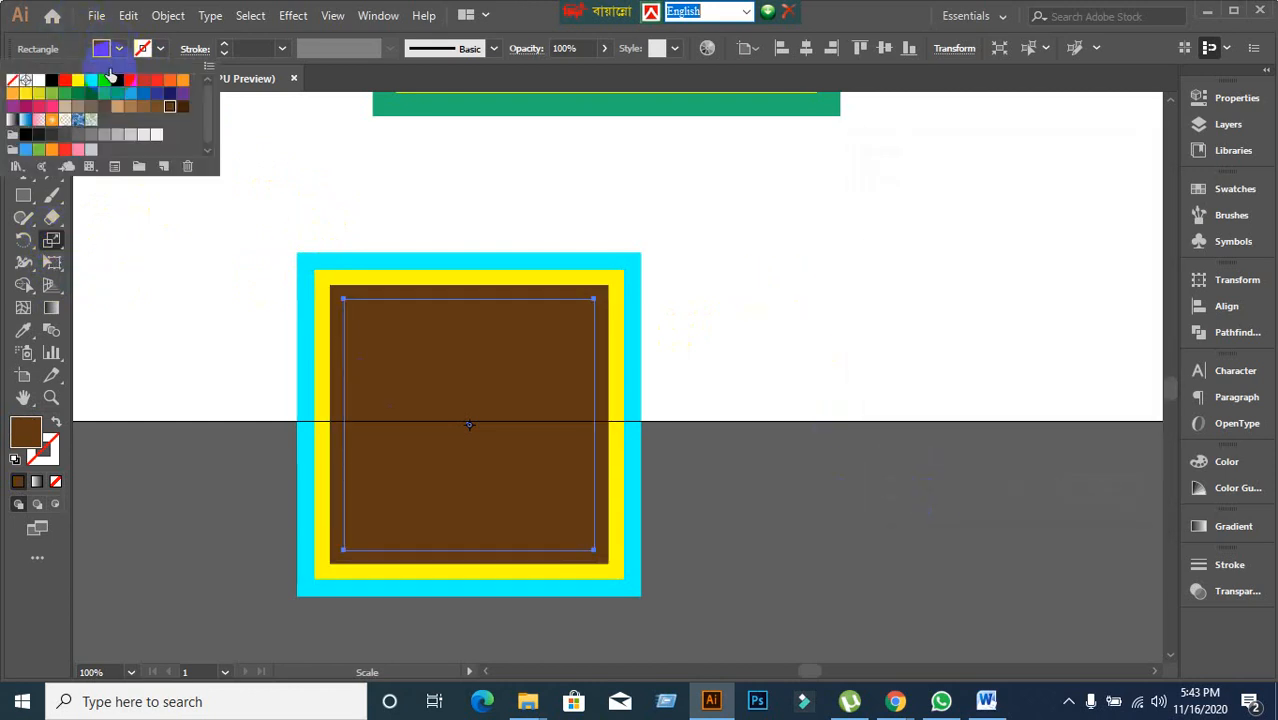
left_click(91, 80)
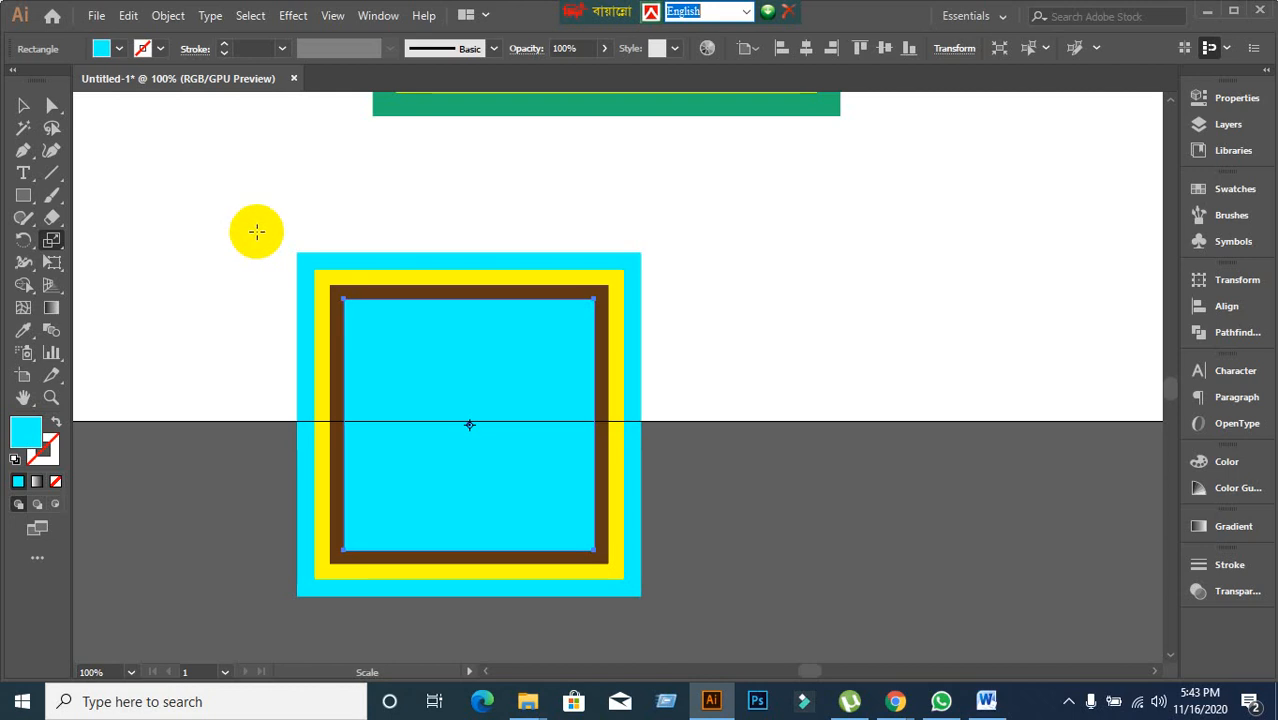
Switch to the Google Meet window and stop presenting the screen.
left_click(897, 699)
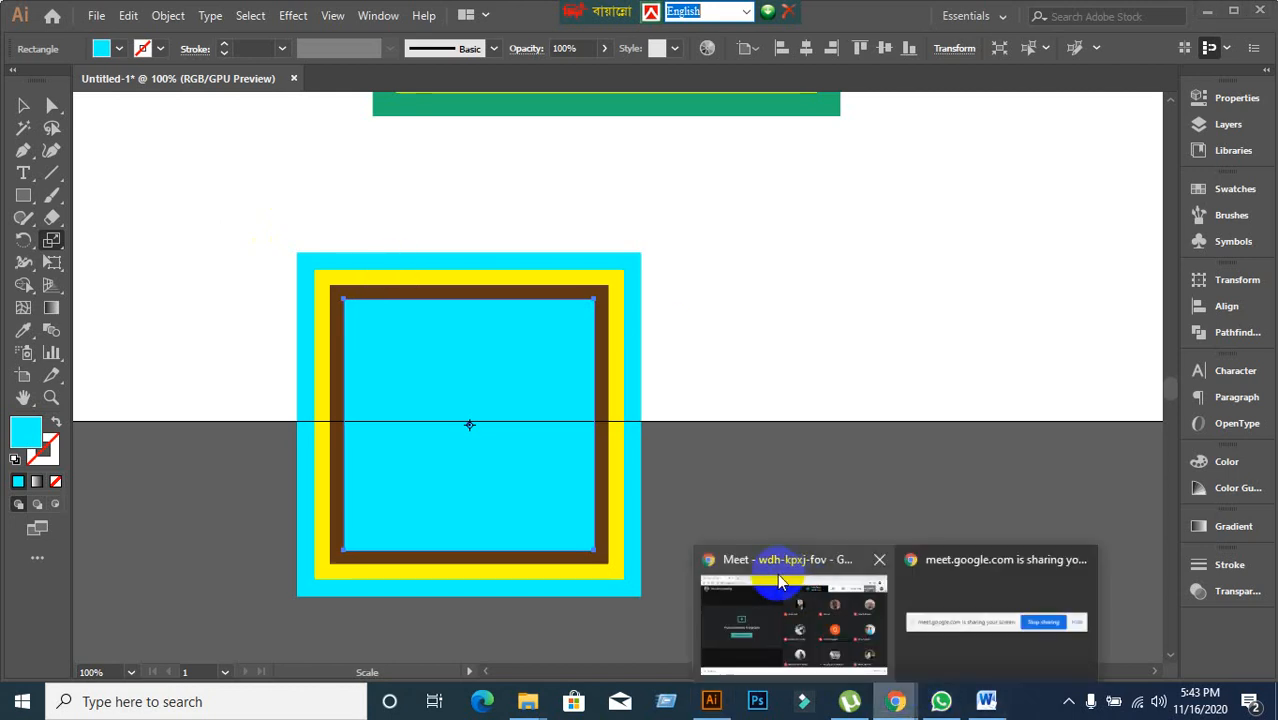
left_click(760, 595)
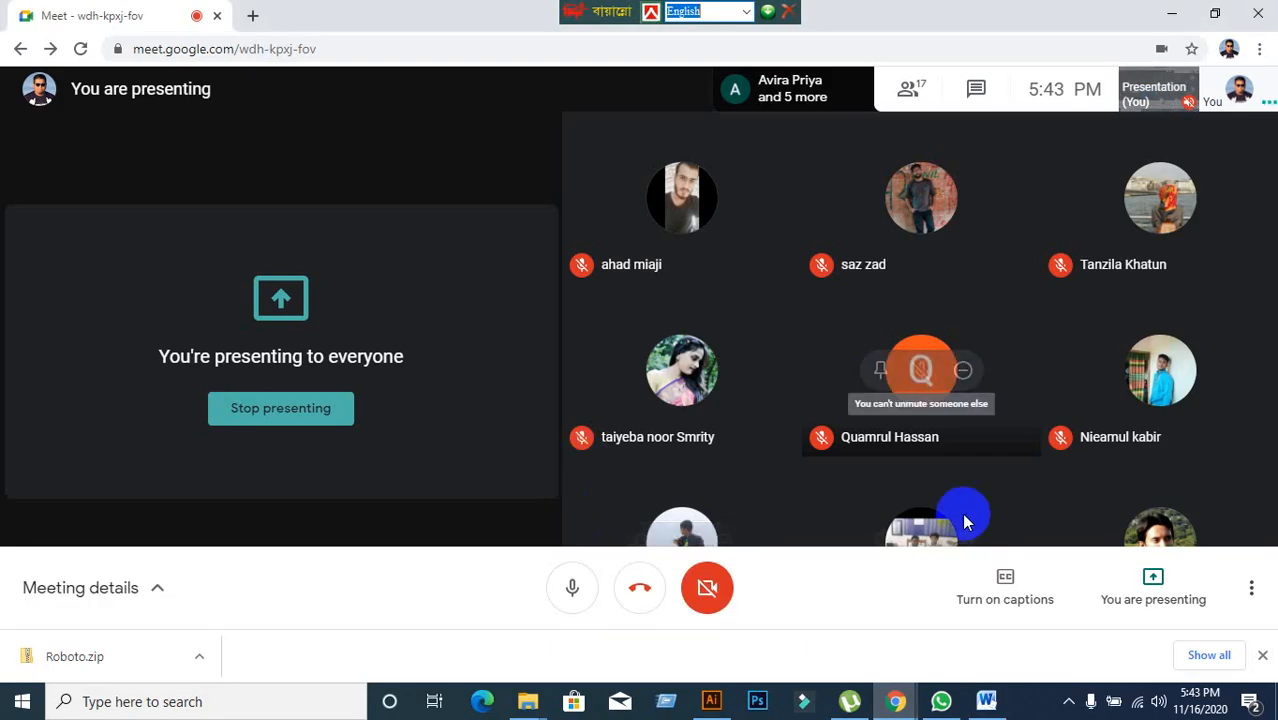
left_click(1118, 586)
left_click(1128, 500)
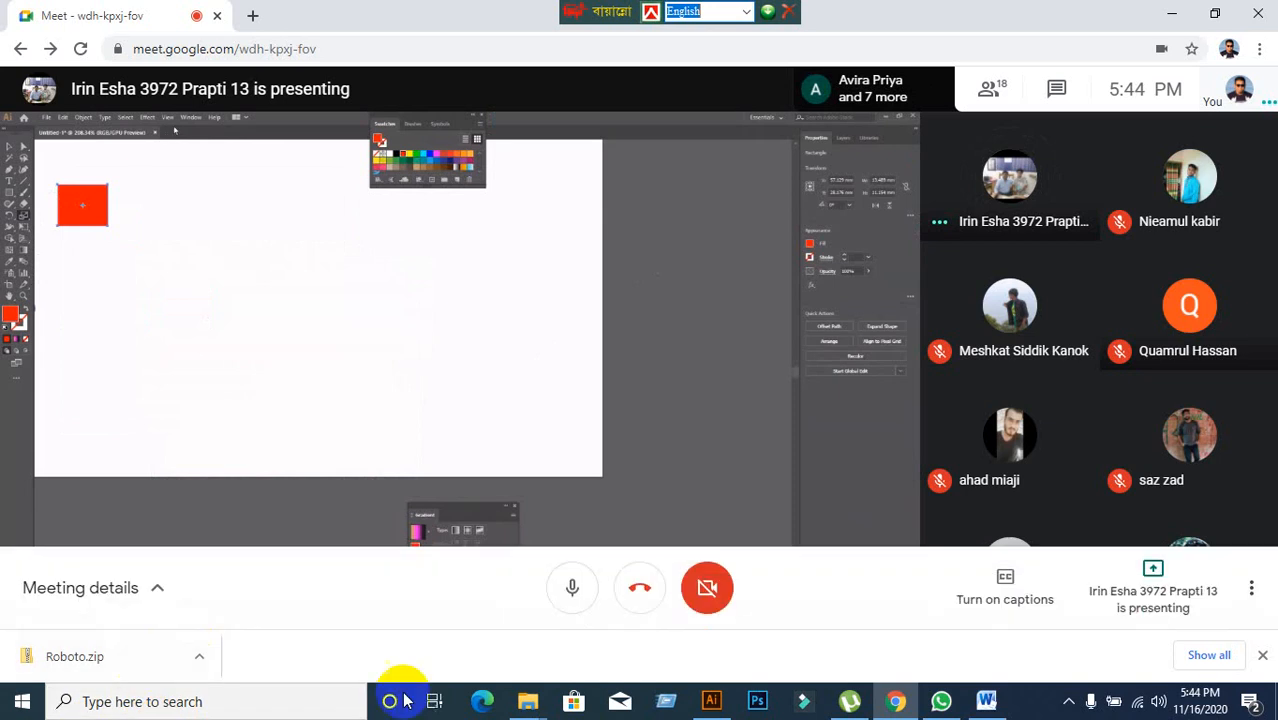
left_click(711, 701)
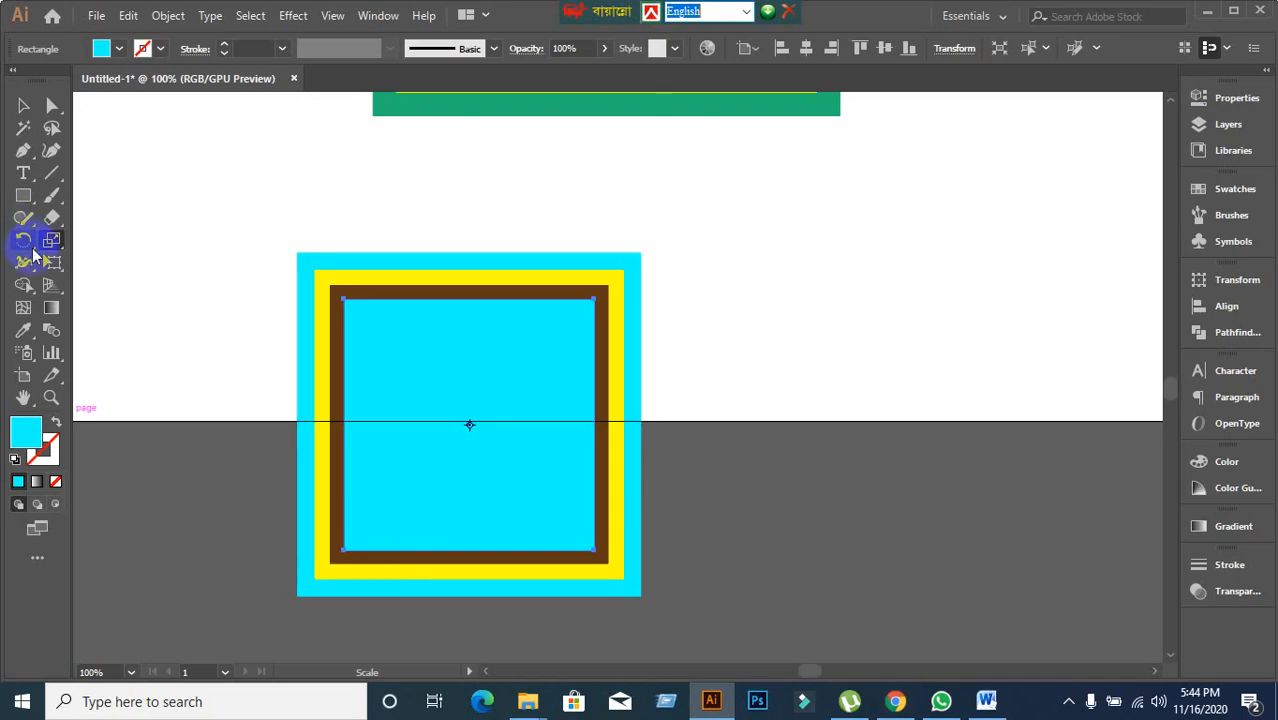
left_click(1207, 11)
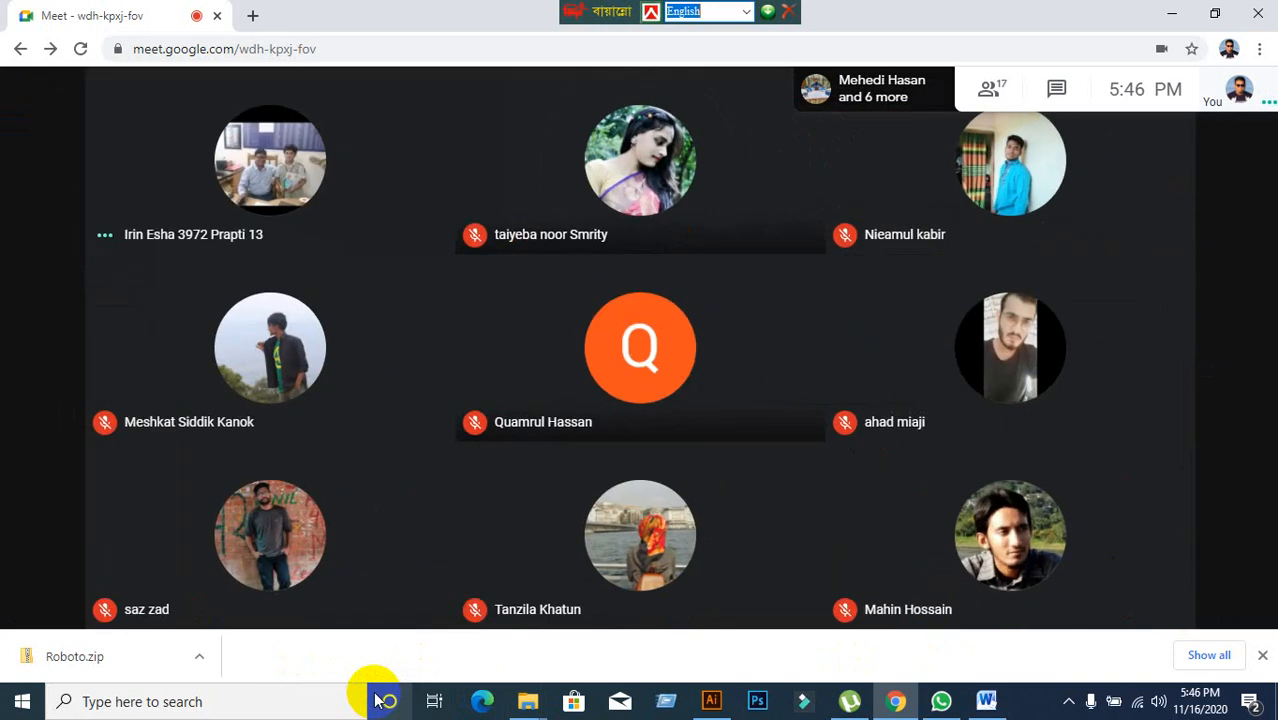
mouse_move(759, 268)
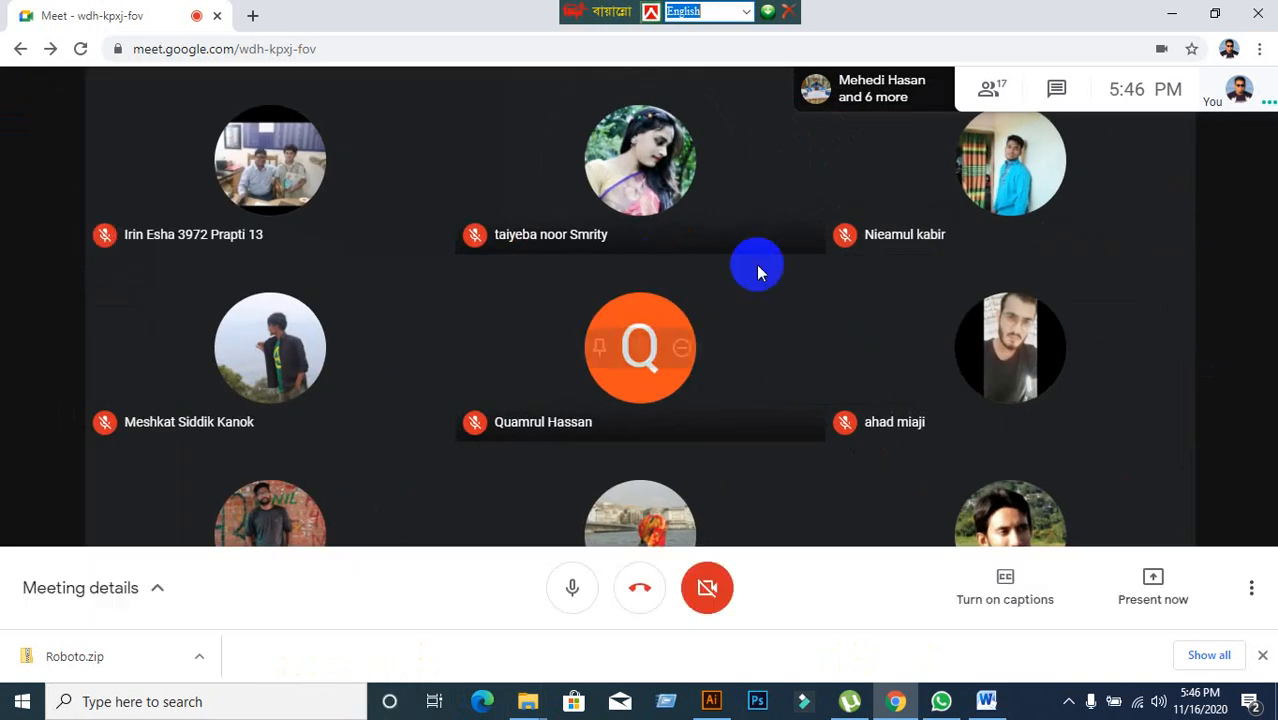
left_click(1145, 583)
left_click(1129, 435)
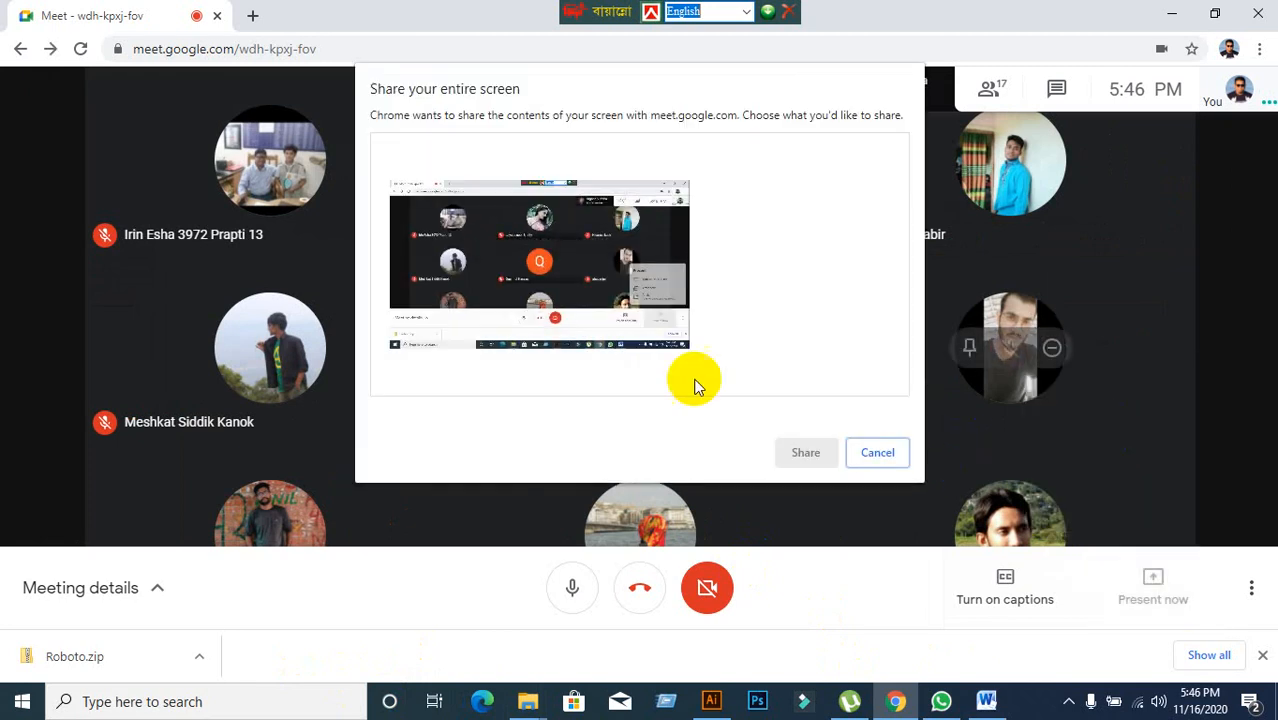
left_click(537, 285)
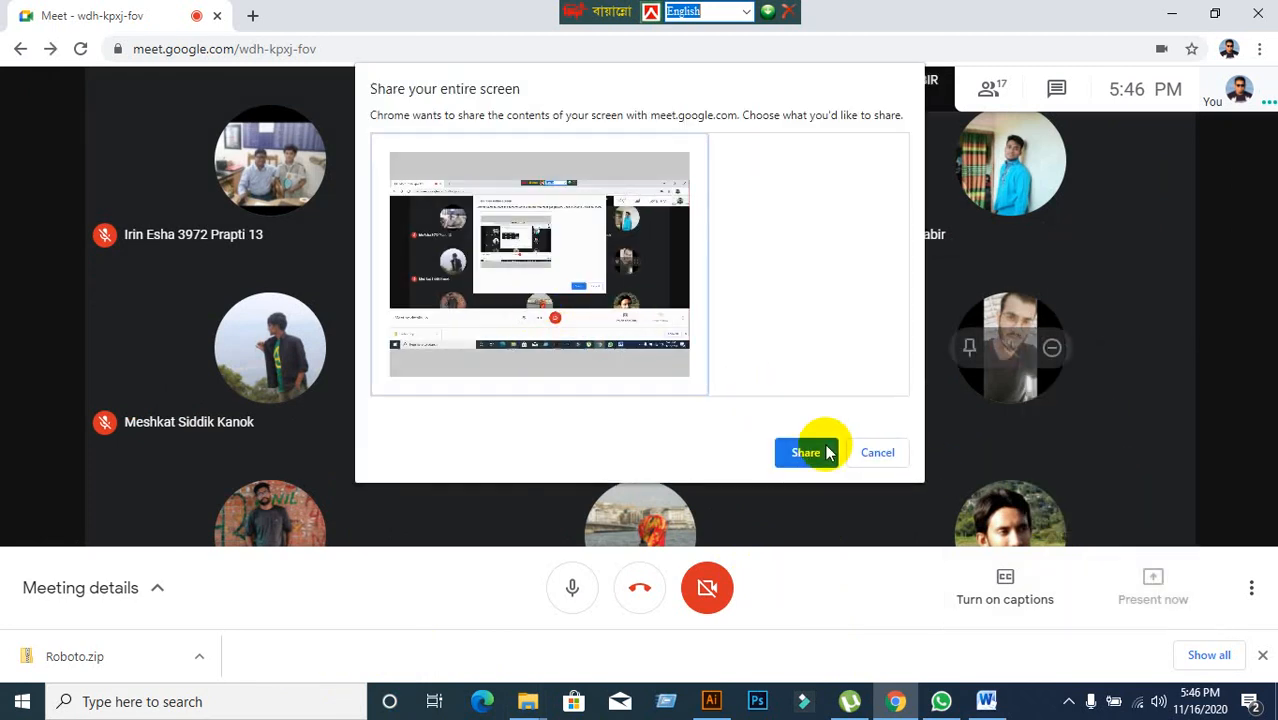
left_click(881, 456)
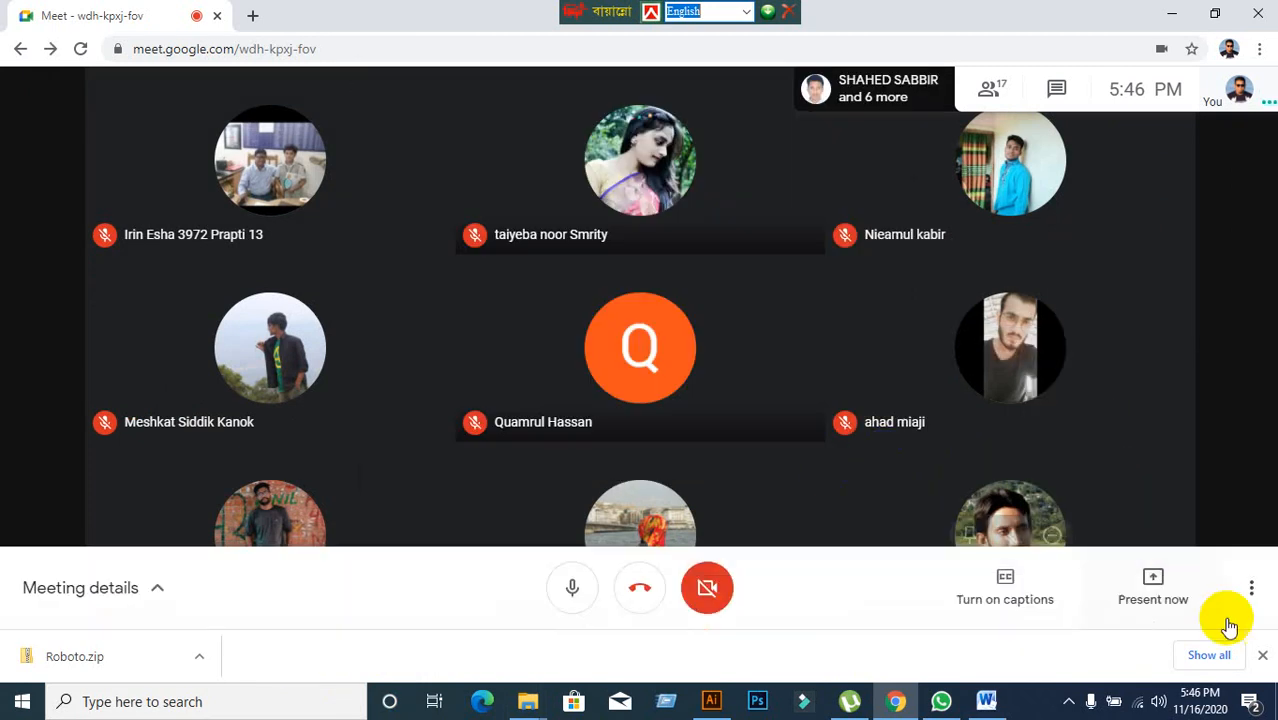
left_click(1168, 598)
left_click(1080, 428)
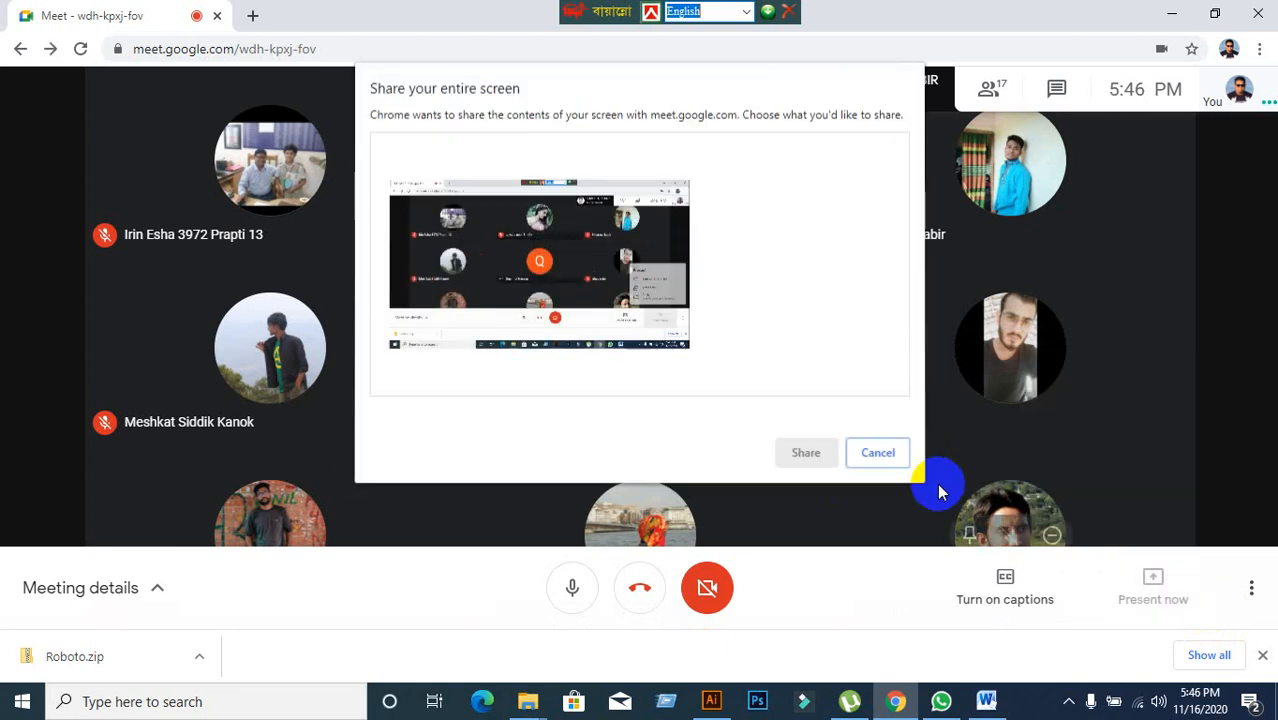
left_click(878, 453)
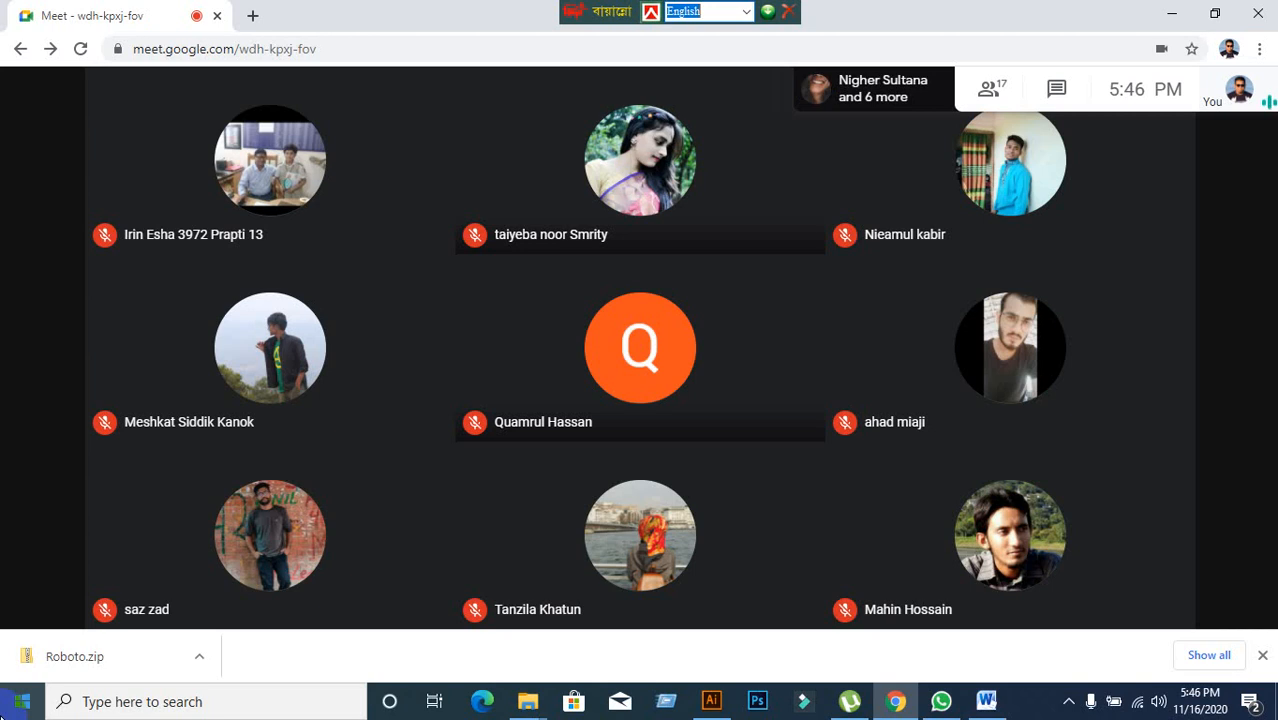
mouse_move(953, 468)
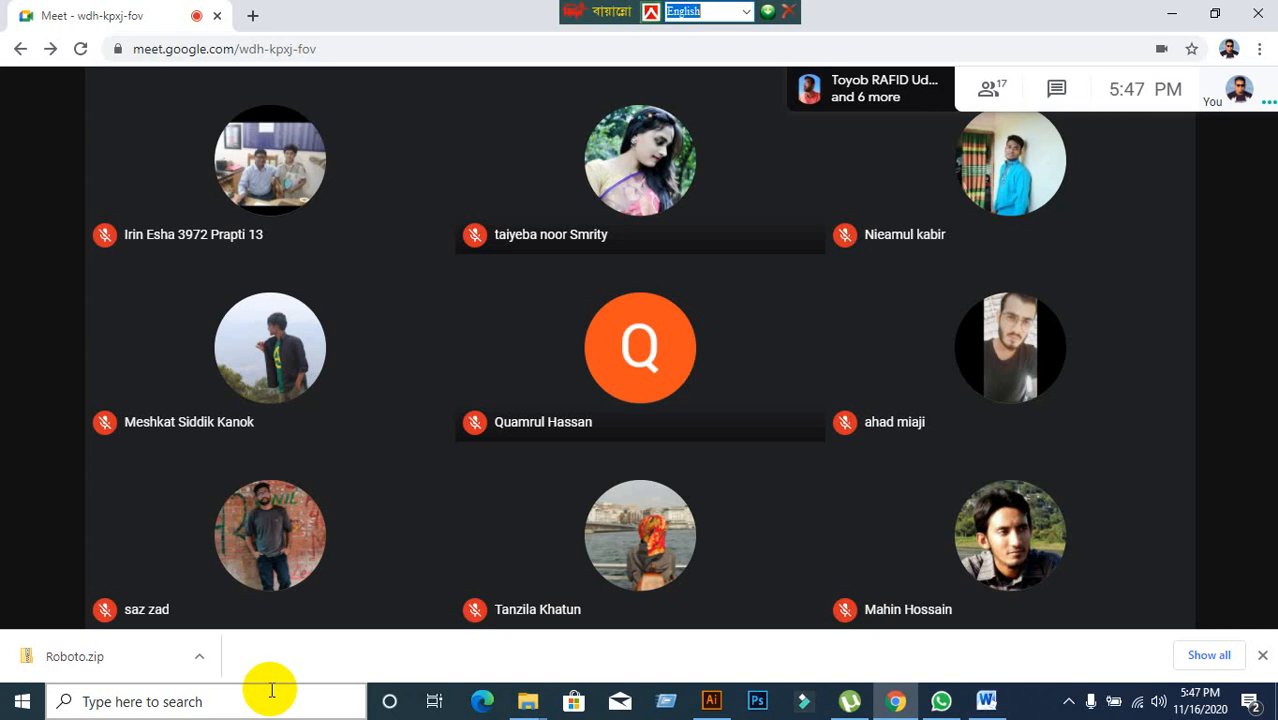
mouse_move(331, 534)
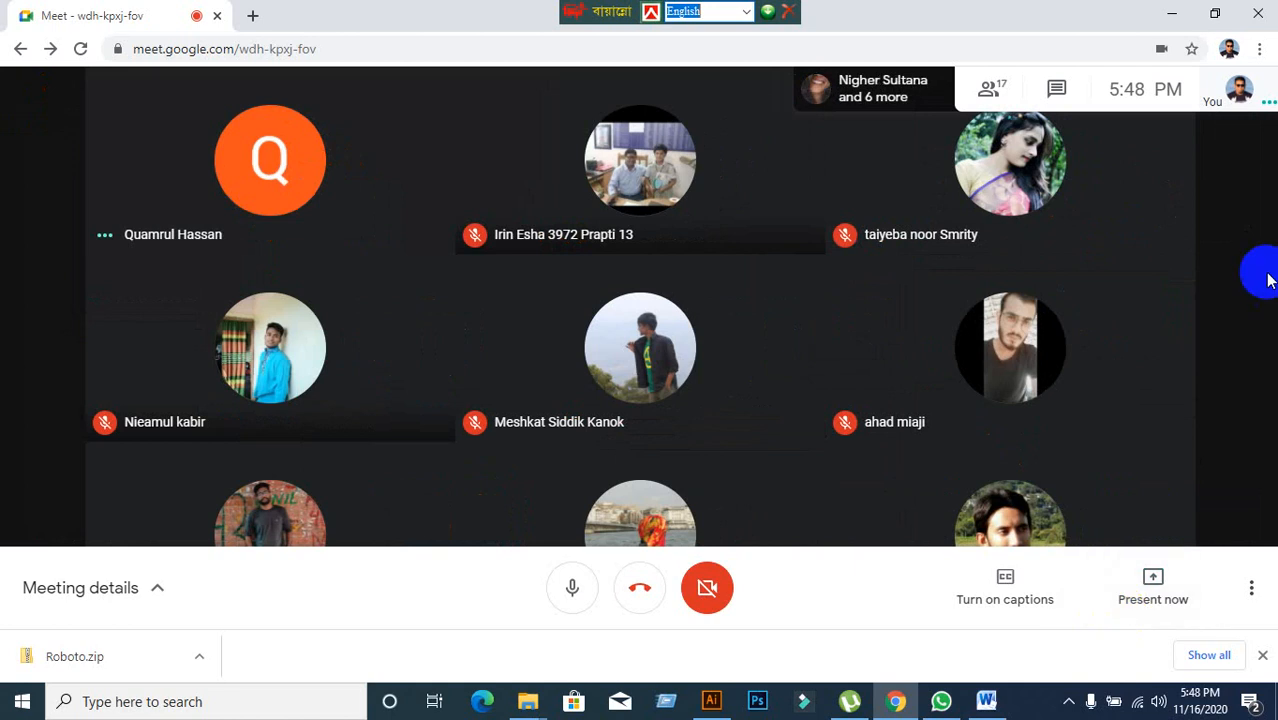
Present the entire screen to the Google Meet class and hide the sharing notification.
mouse_move(1018, 334)
left_click(1147, 585)
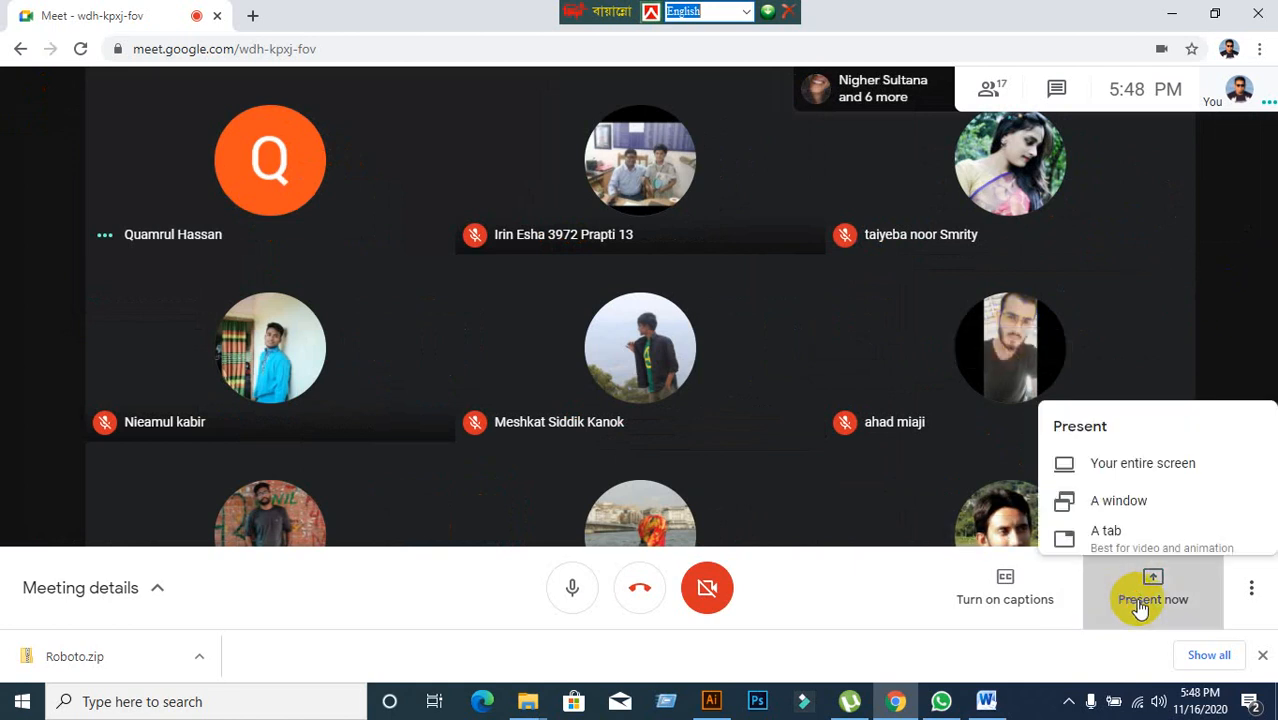
left_click(1137, 440)
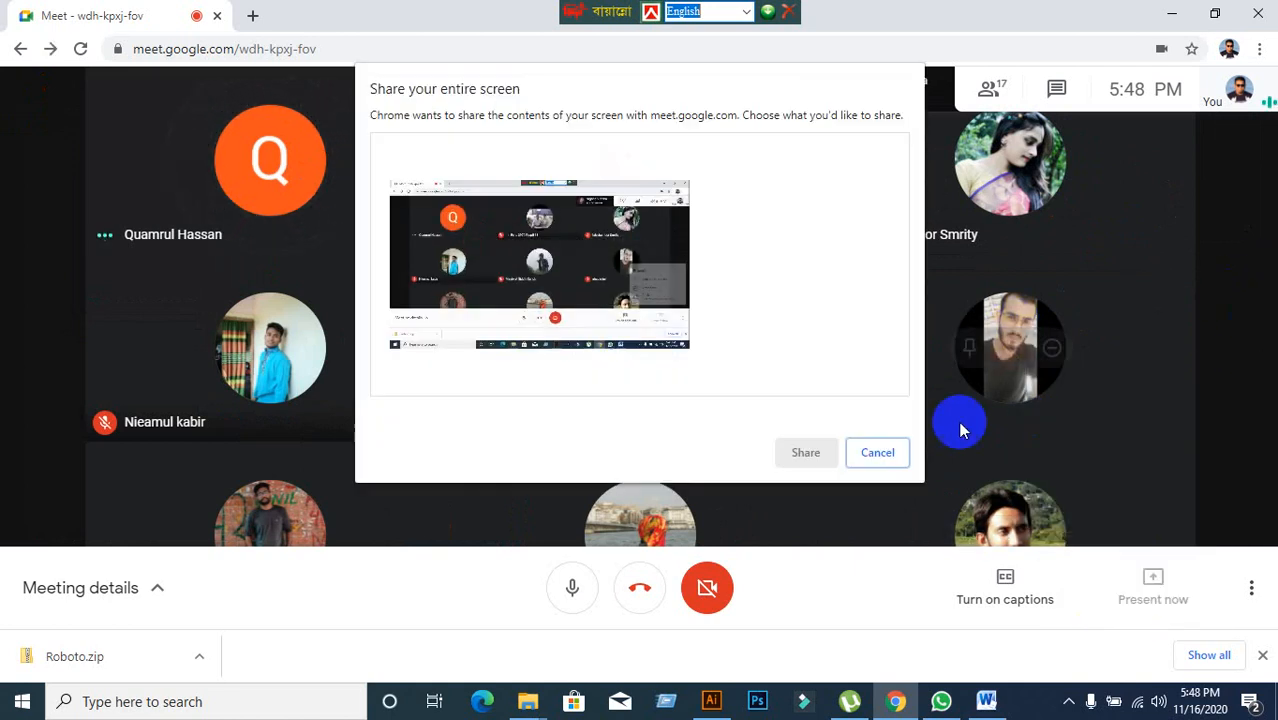
left_click(698, 347)
left_click(802, 455)
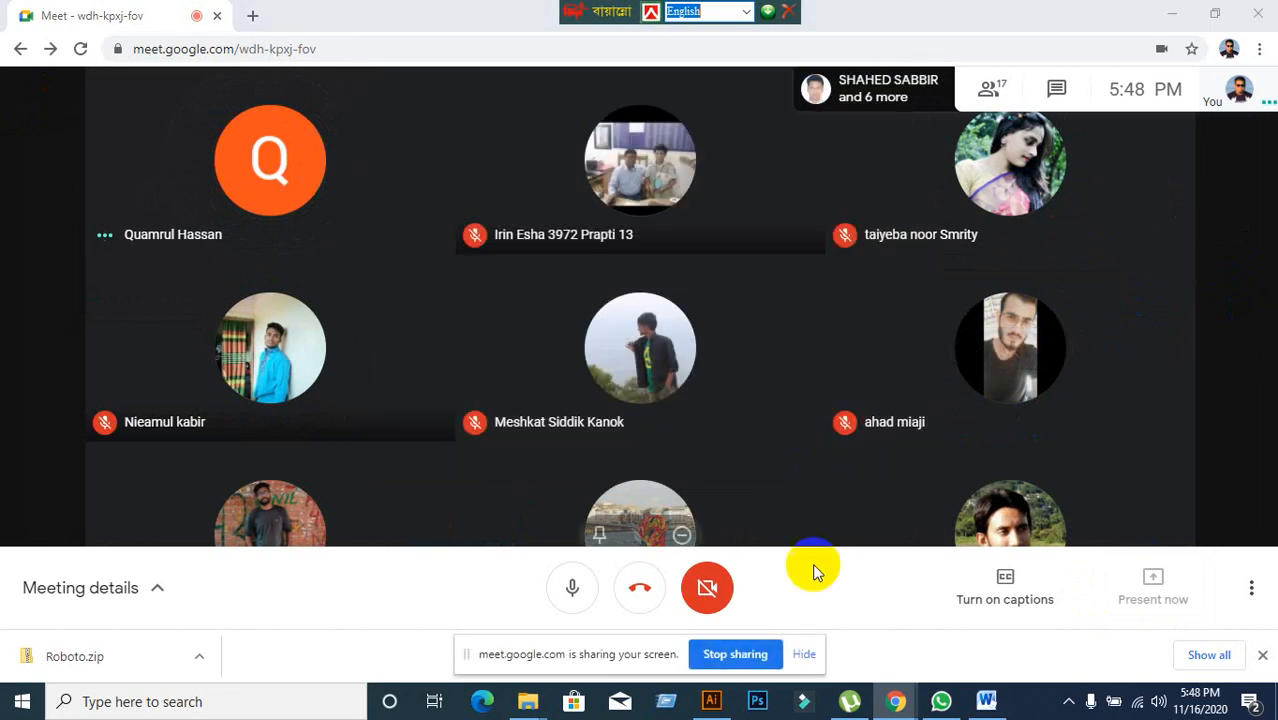
left_click(807, 660)
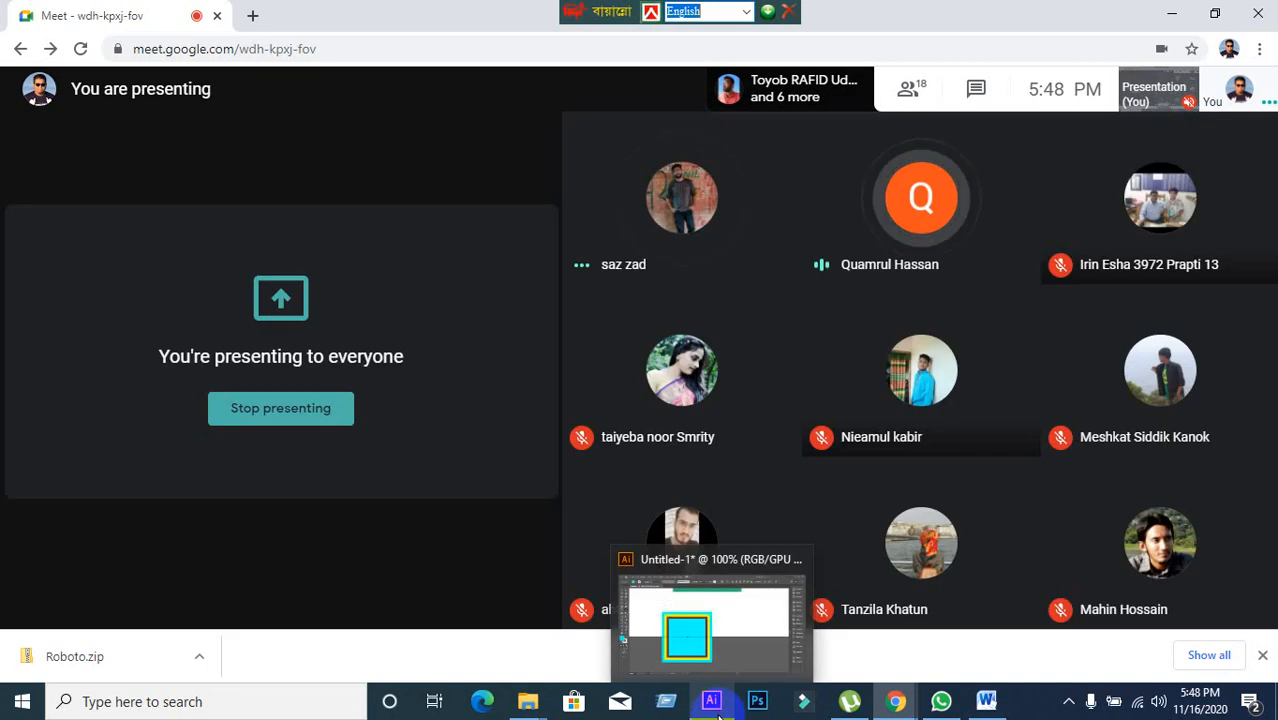
Switch back to Illustrator and delete the cyan, yellow and brown nested squares at the artboard's lower edge.
left_click(711, 698)
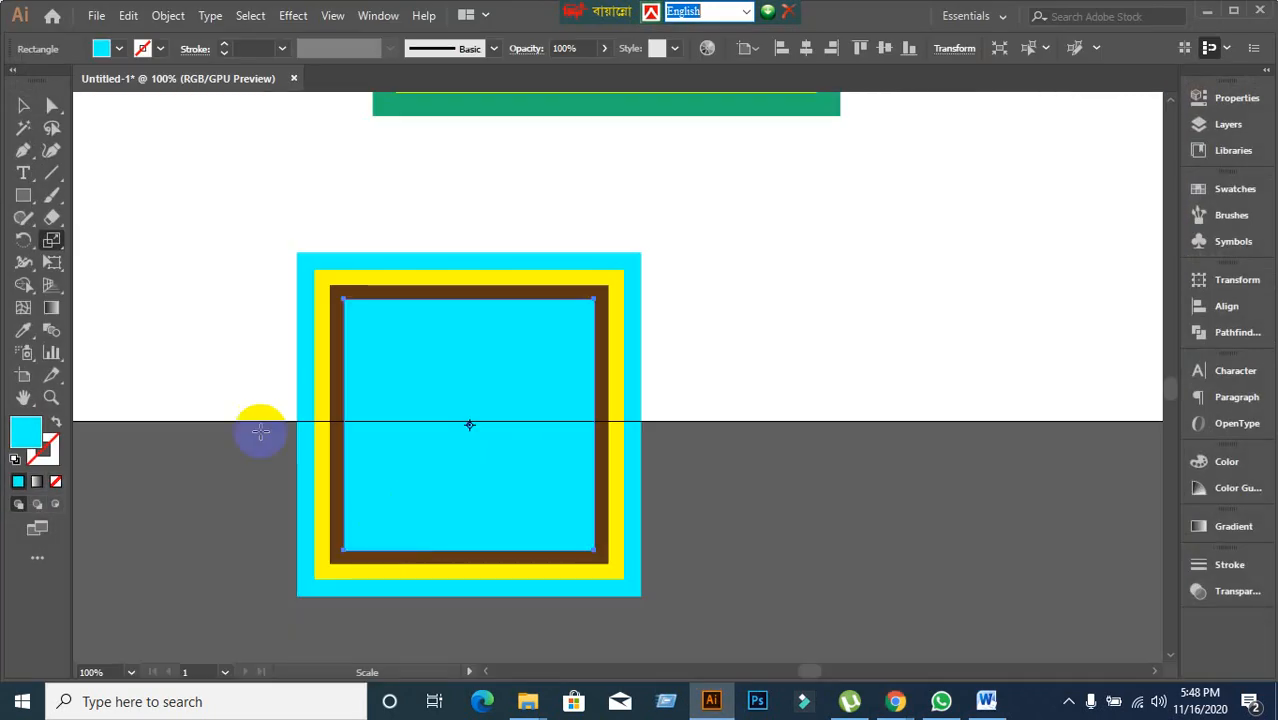
left_click(23, 105)
left_click(119, 228)
left_click_drag(265, 214, 757, 625)
key("Delete")
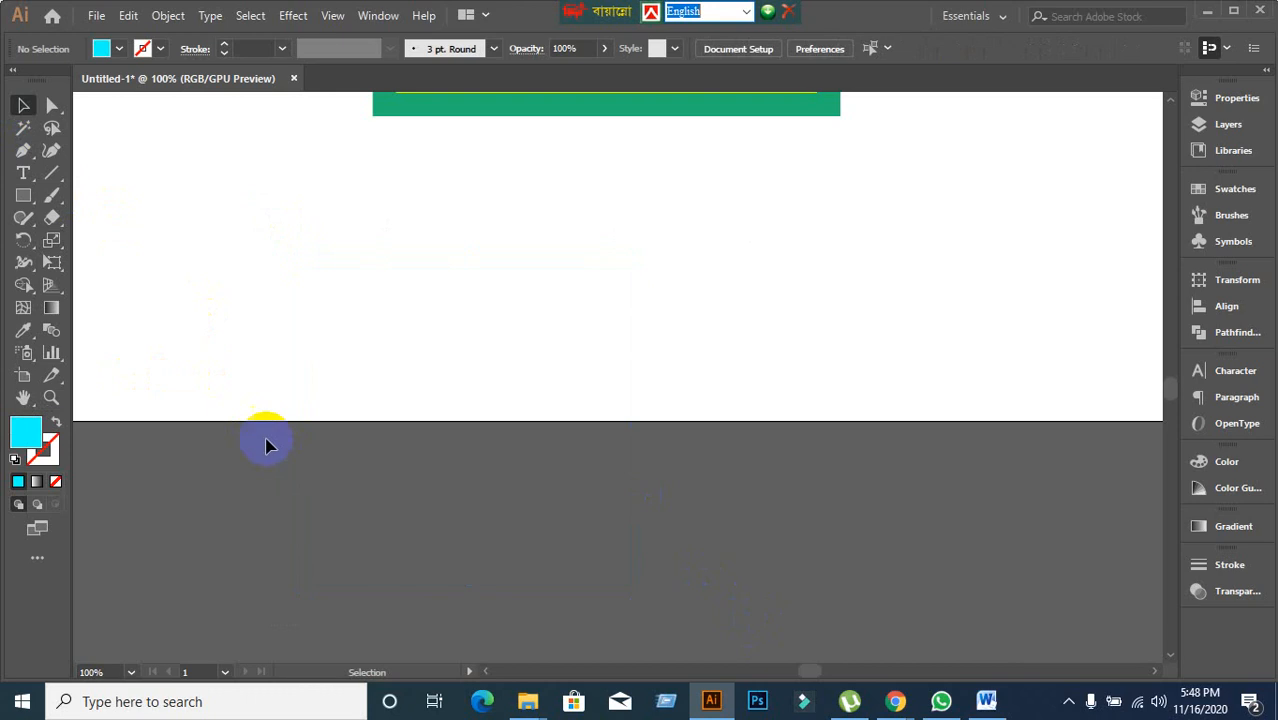
Draw a new cyan square below the multicoloured nested squares, extending past the artboard's lower edge.
left_click_drag(355, 400, 366, 424)
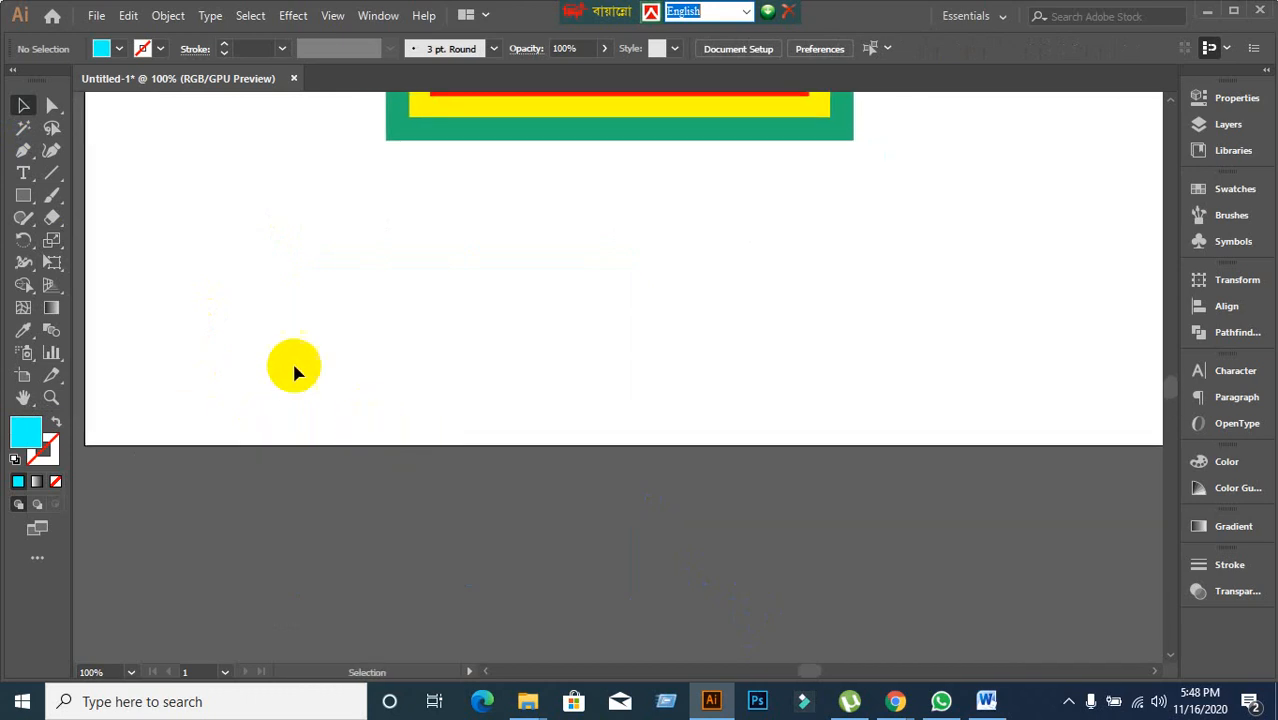
left_click(23, 195)
mouse_move(415, 261)
left_mouse_down()
mouse_move(727, 520)
mouse_move(728, 575)
left_mouse_up()
Move all the multicoloured nested squares higher on the artboard and bring the new cyan square up fully onto the artboard.
scroll(675, 436, "up", 10)
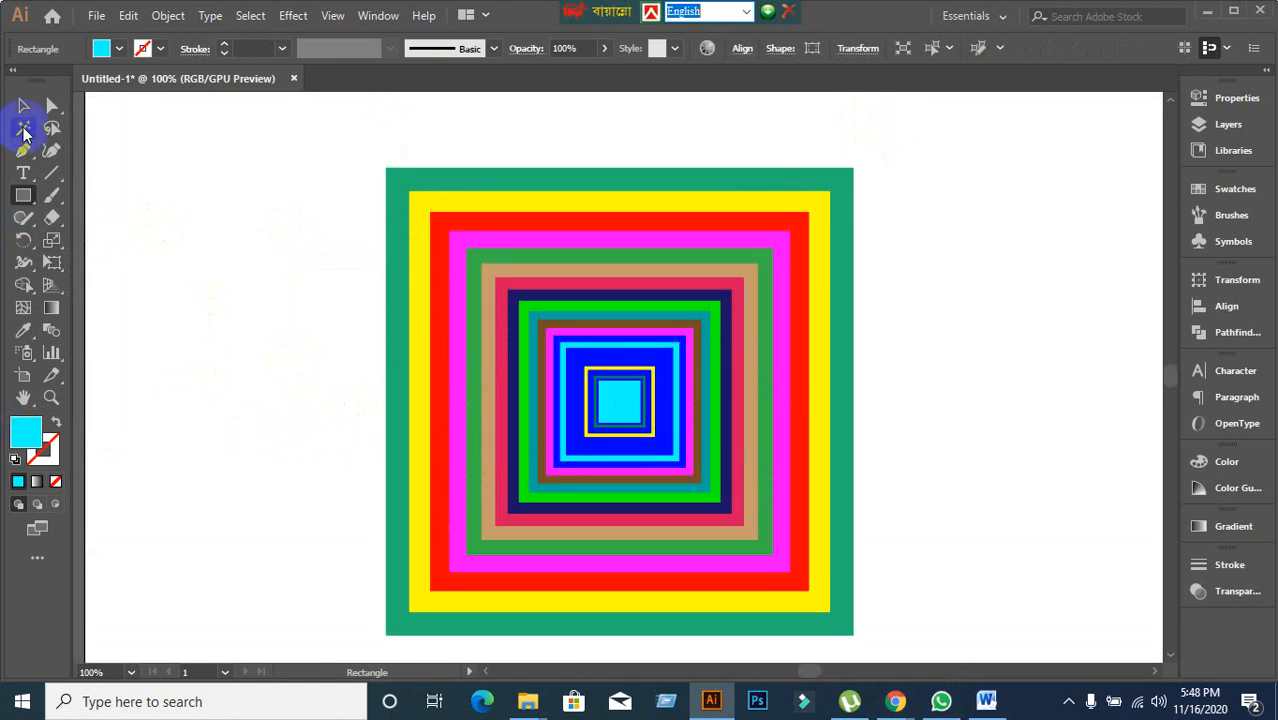
left_click(23, 105)
left_click(420, 290)
left_click_drag(331, 154, 902, 593)
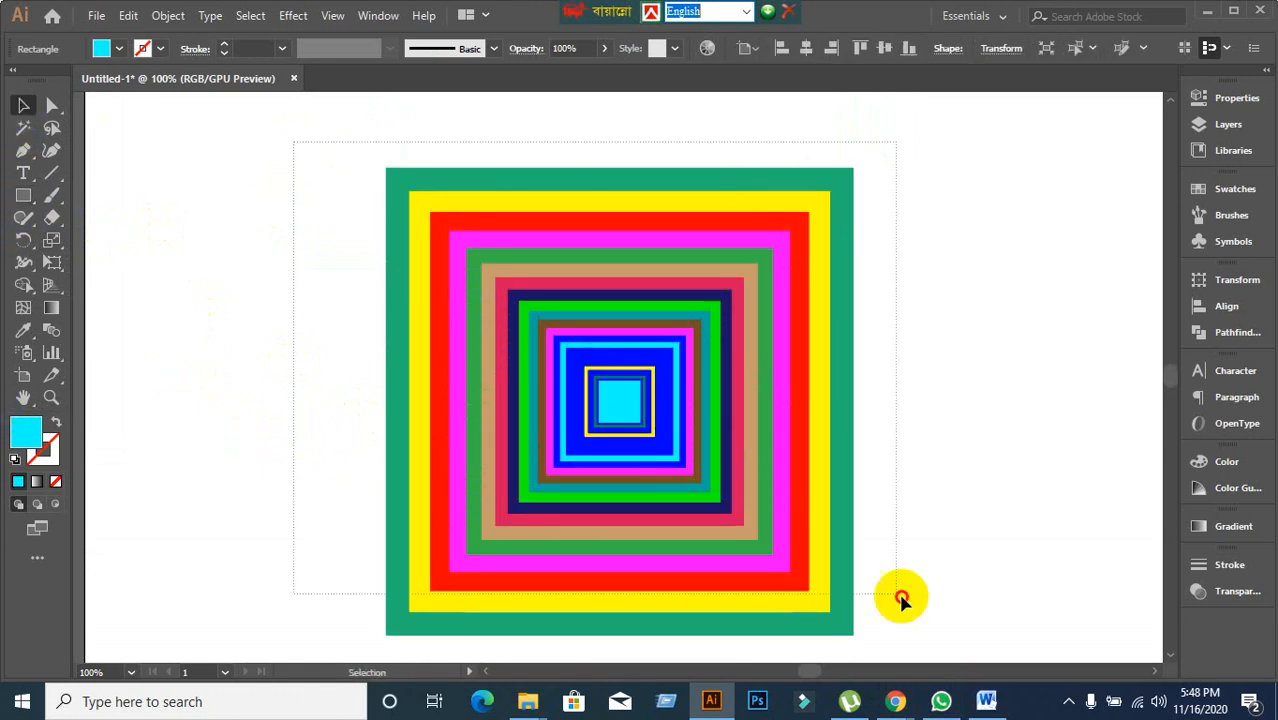
left_click_drag(662, 467, 643, 218)
scroll(555, 466, "down", 6)
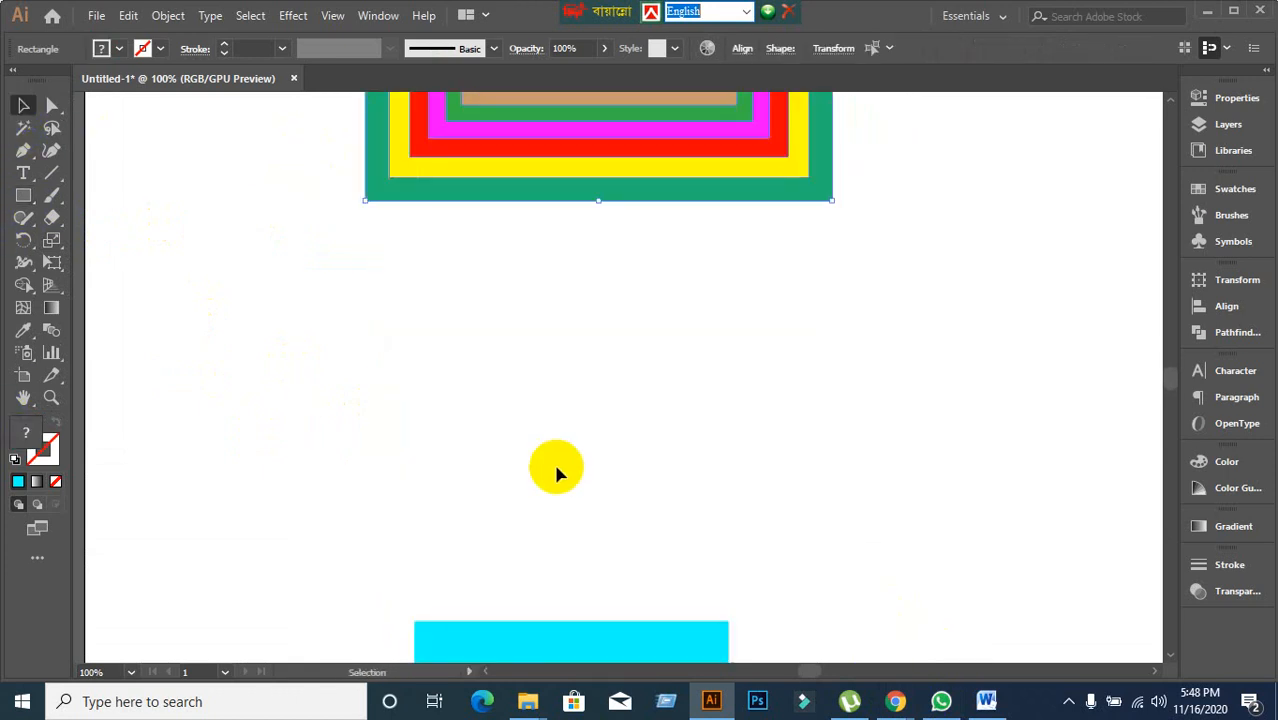
left_click_drag(563, 504, 571, 257)
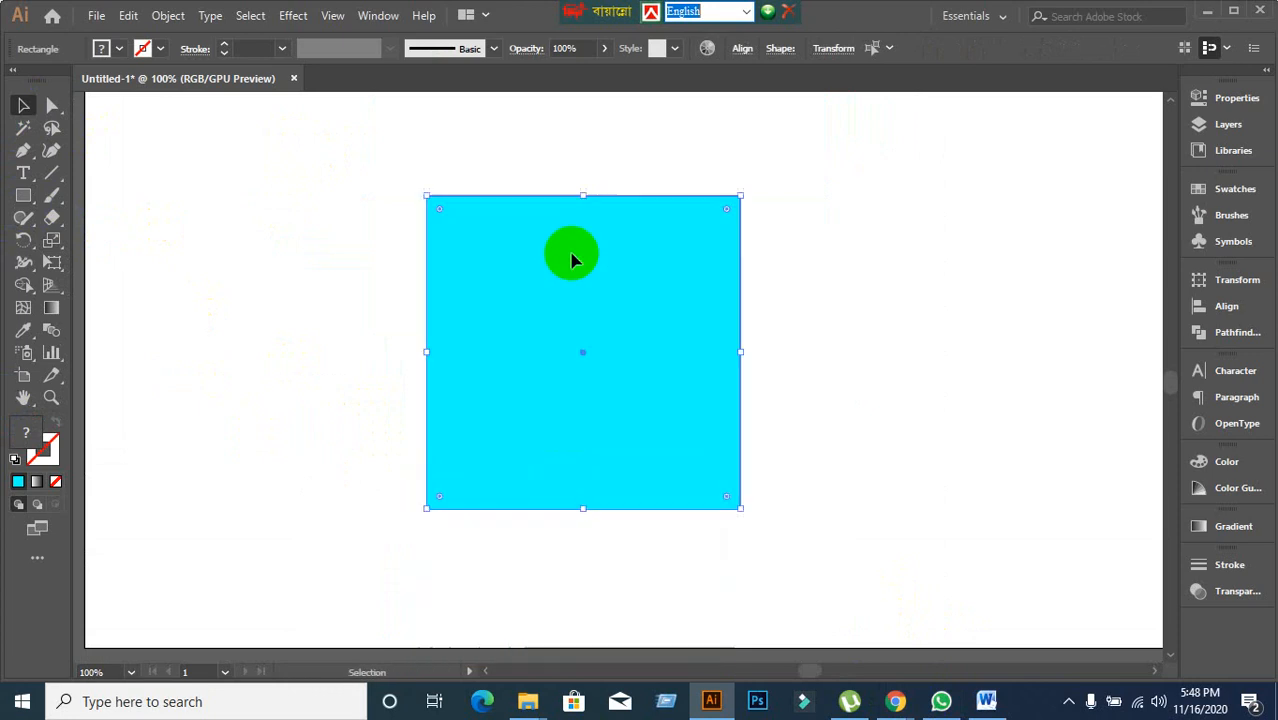
Reselect the cyan square, open the Scale tool's numeric options for it, and cancel without applying a scale.
left_click(360, 385)
left_click(488, 390)
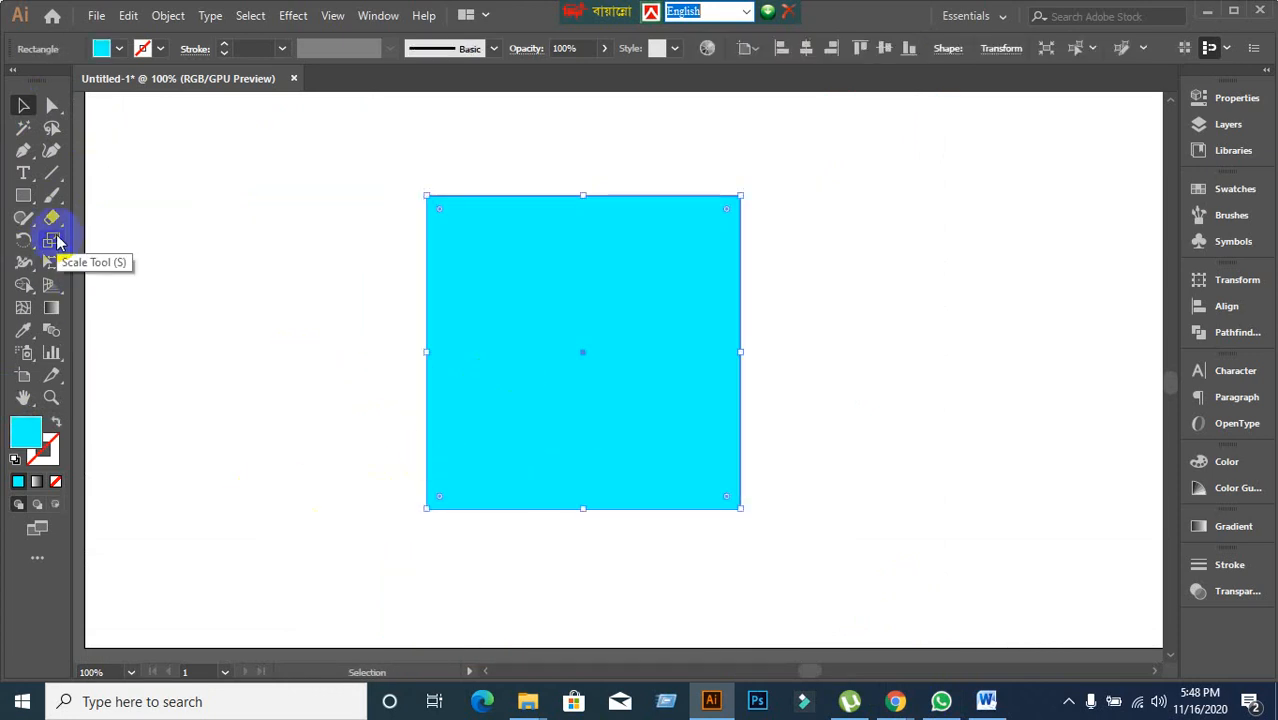
left_click(52, 240)
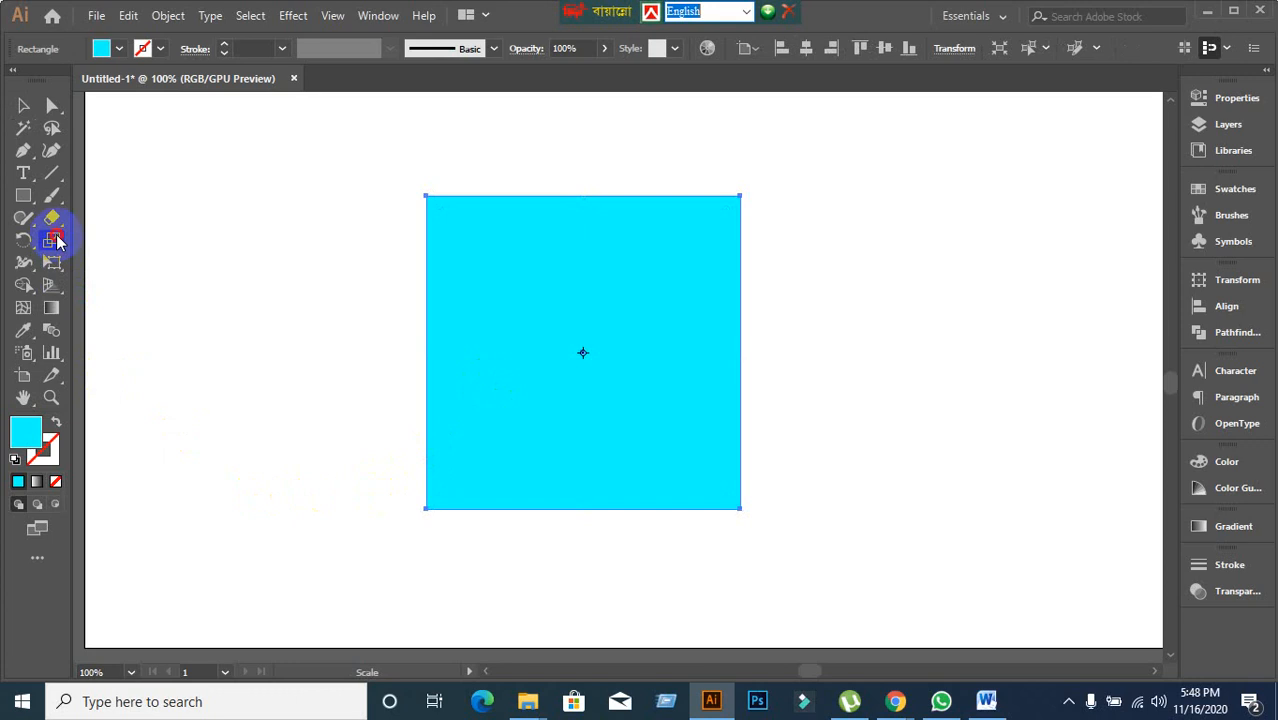
double_click(56, 240)
left_click(1104, 490)
left_click(52, 241)
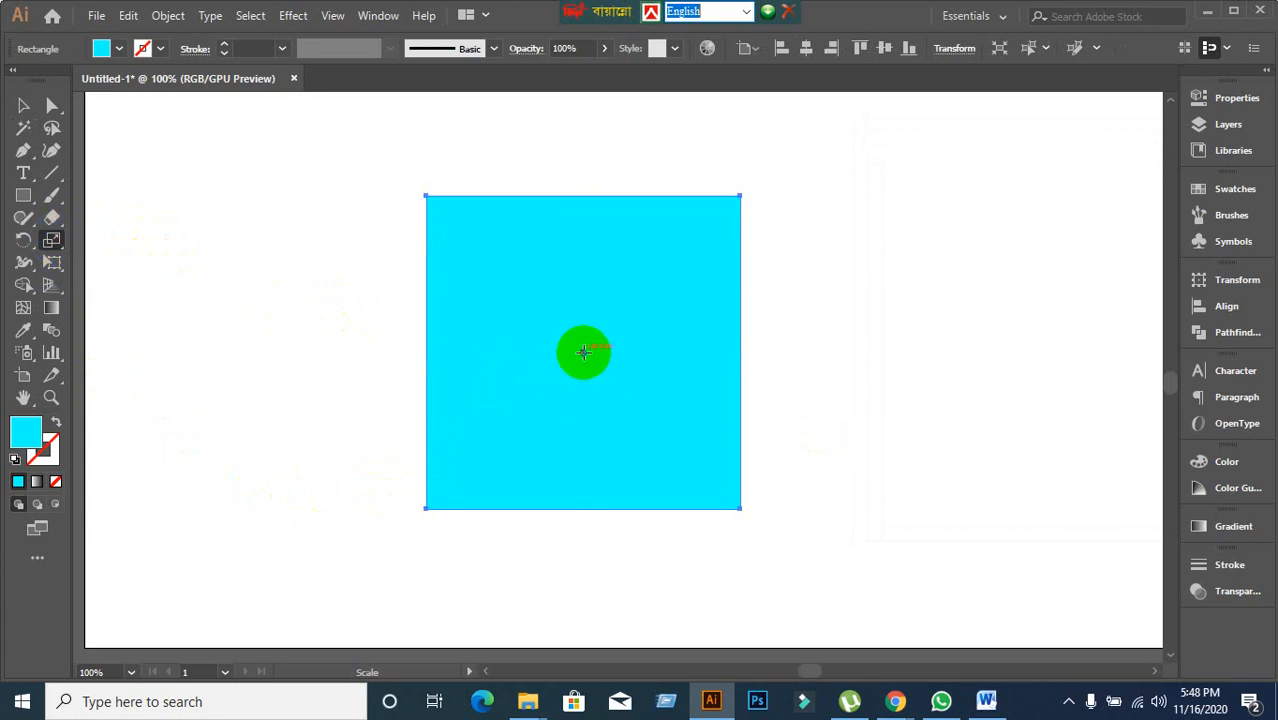
Preview a 90% uniform scale of the cyan square about its centre point twice, cancelling each time.
left_click(583, 351, "alt")
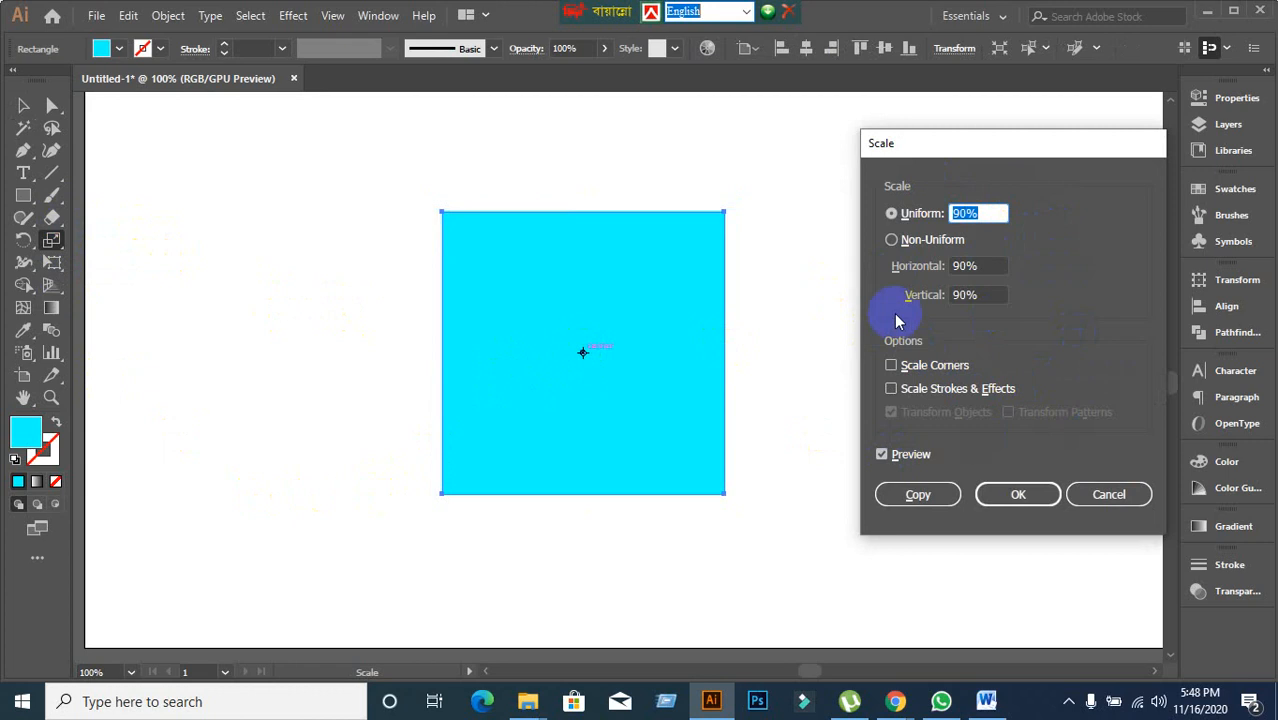
left_click(1110, 494)
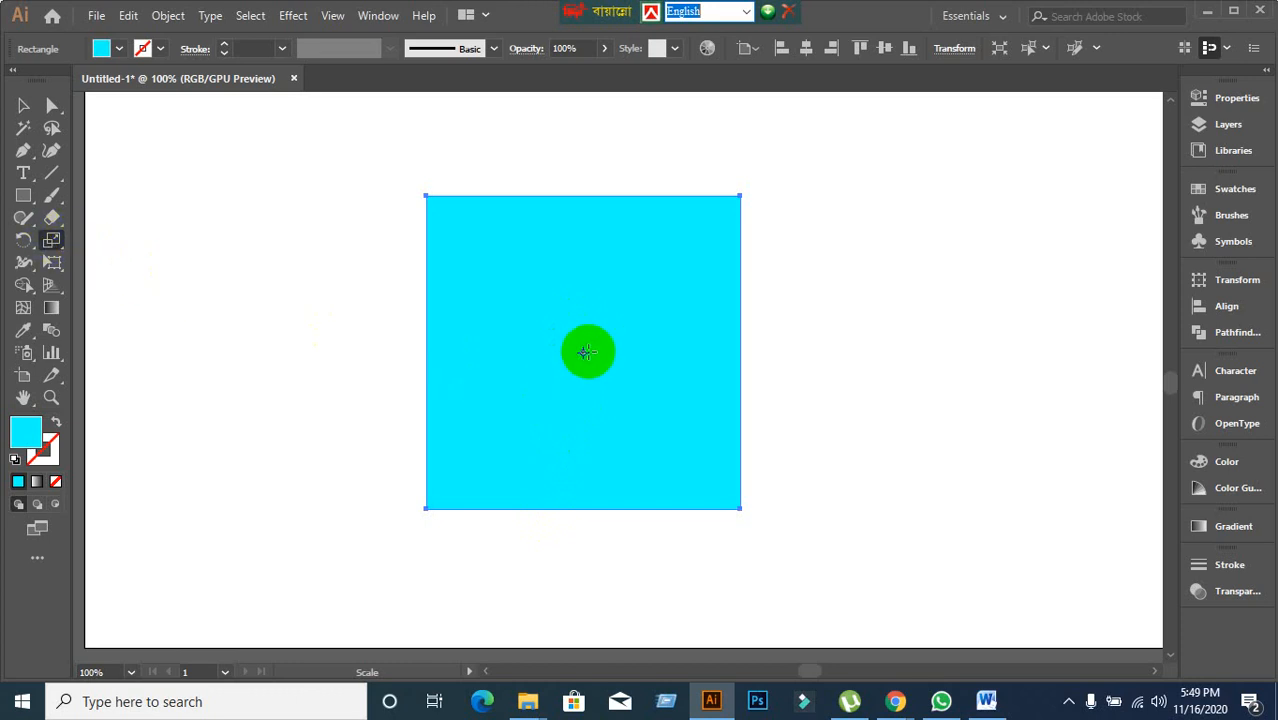
left_click(583, 352, "alt")
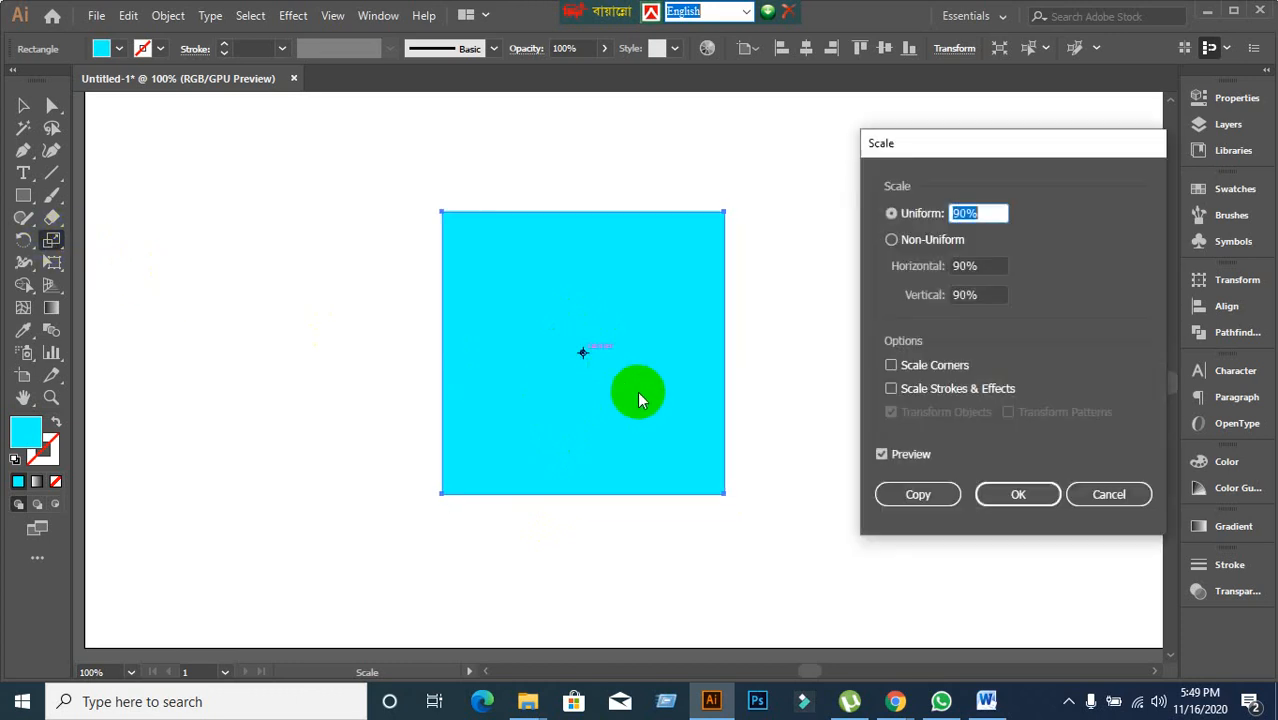
left_click(1100, 492)
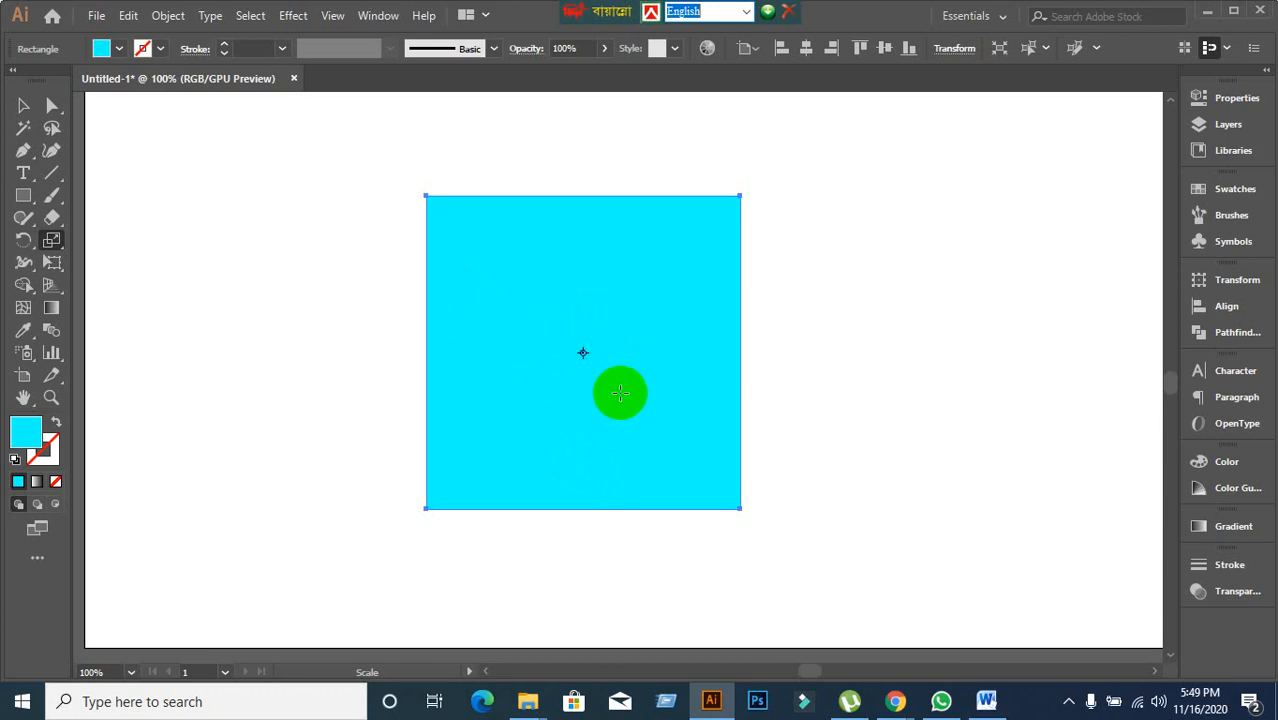
Set the scale origin near the cyan square's upper-left corner, preview uniform scaling down to 48%, and apply it at 100%.
left_click(443, 213, "alt")
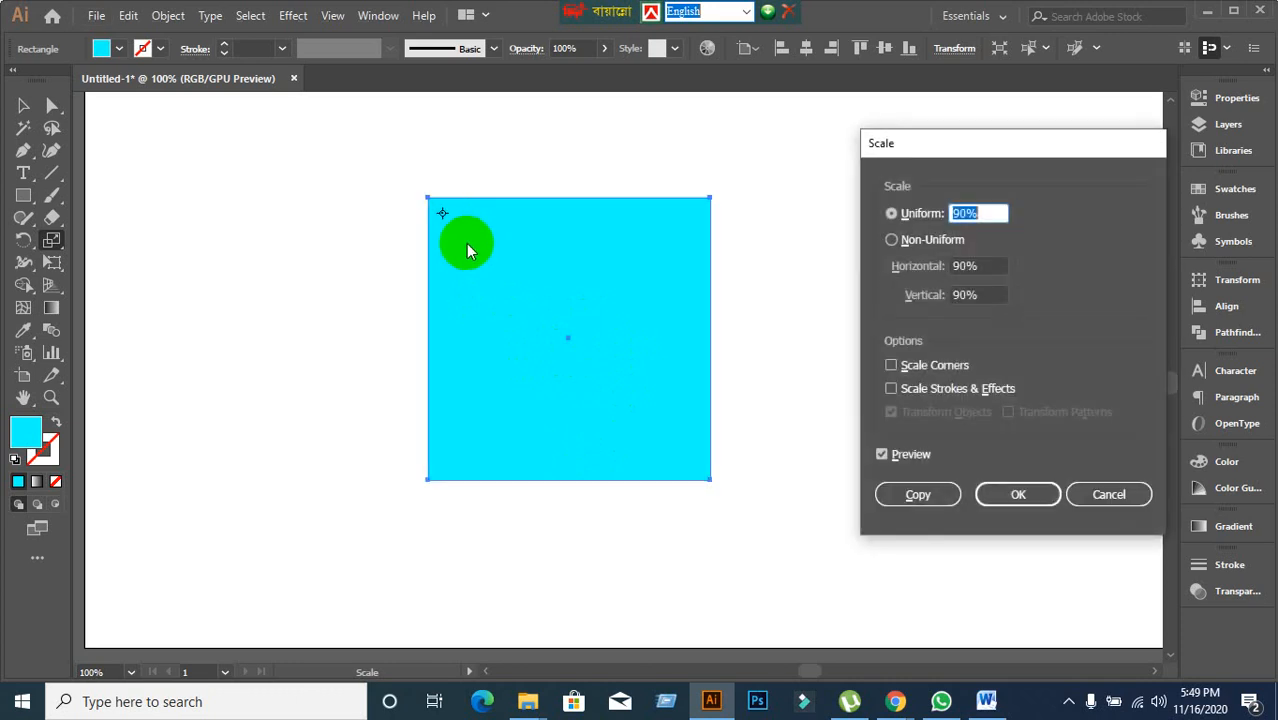
left_click(1108, 494)
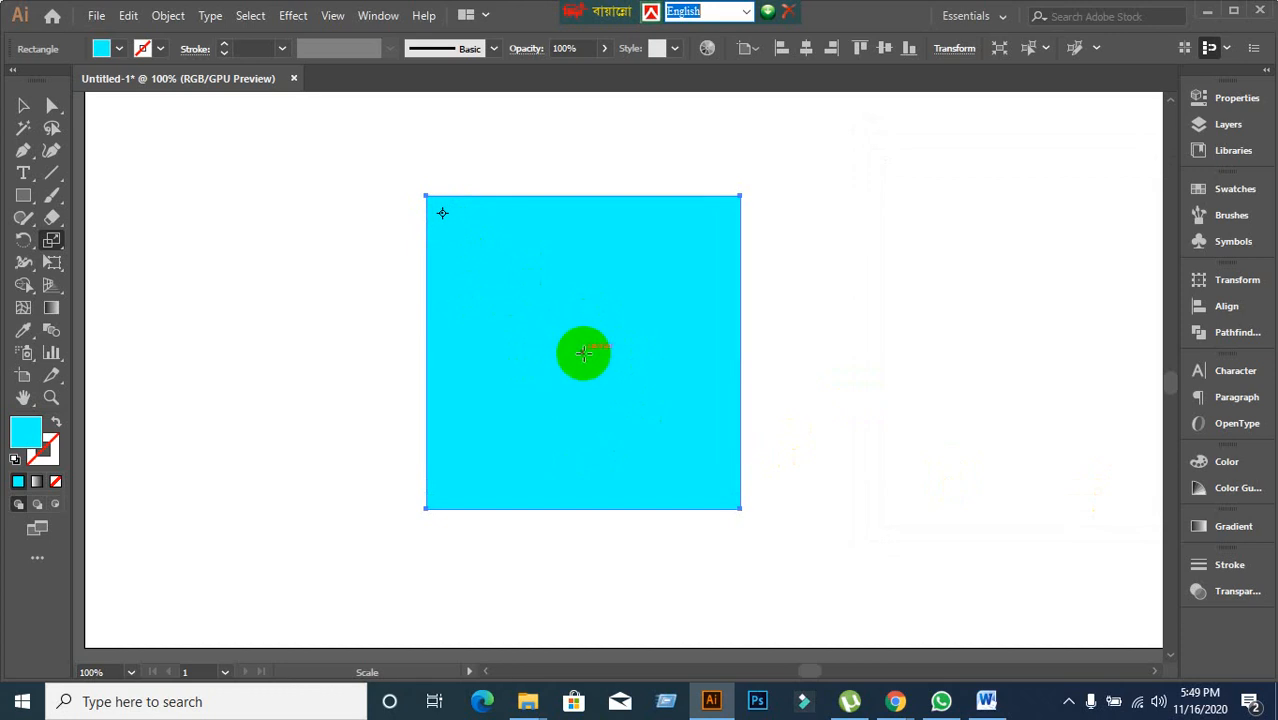
left_click(442, 214)
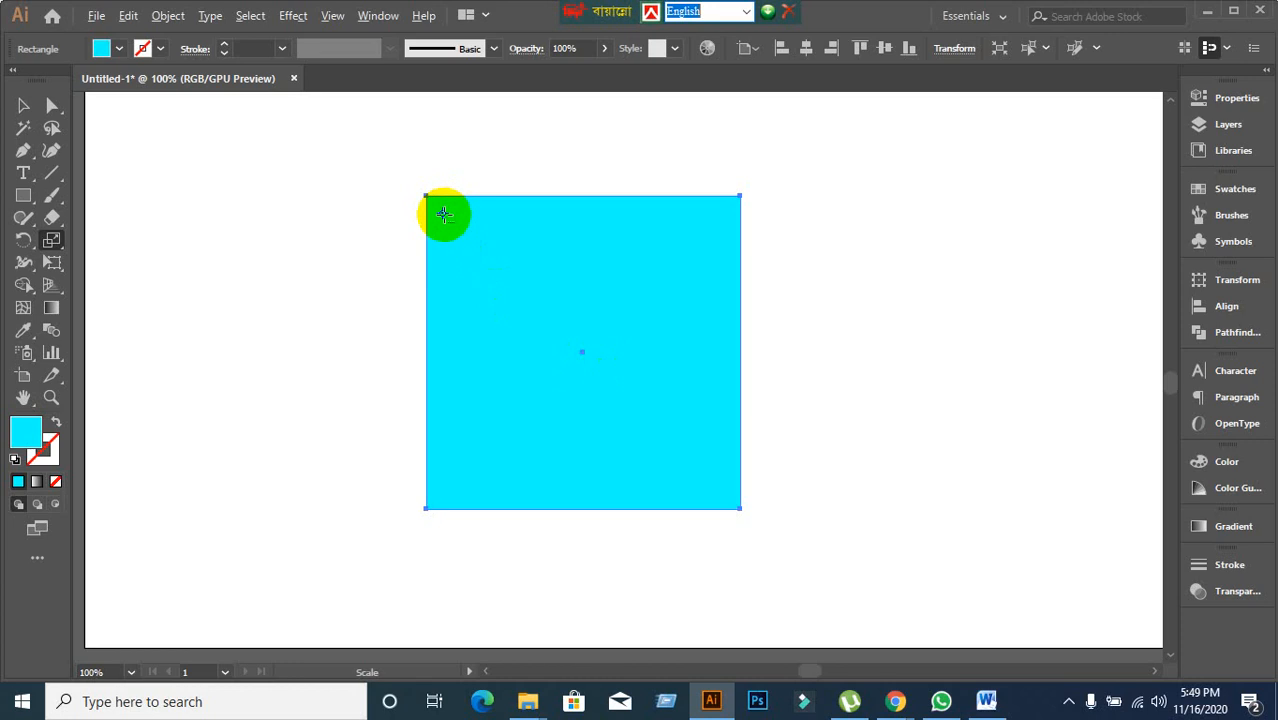
left_click(444, 214, "alt")
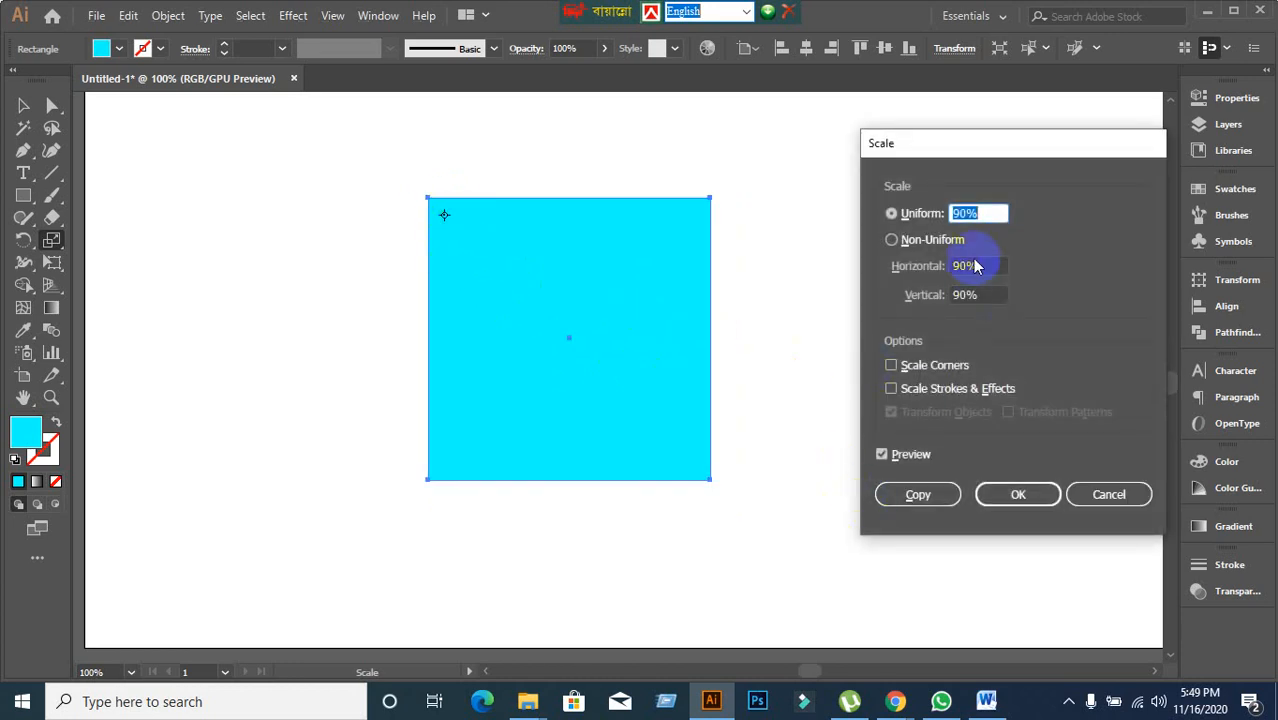
left_click(978, 215)
key("Down")
key("Down")
key("Down")
key("Down")
key("Down")
key("Down")
key("Down")
key("Down")
key("Down")
key("Down")
key("Down")
key("Down")
key("Down")
key("Down")
key("Down")
key("Down")
key("Down")
key("Down")
key("Down")
key("Down")
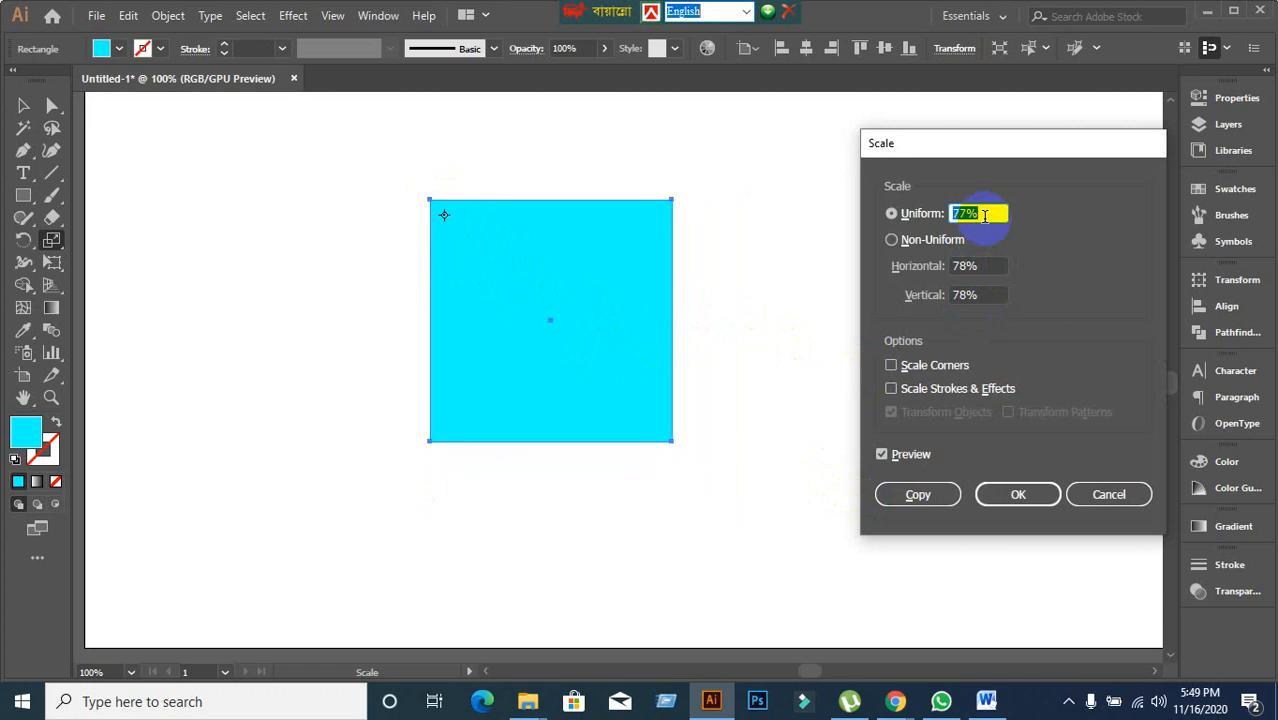
key("Down")
key("Down")
key("Down")
key("Down")
key("Down")
key("Down")
key("Down")
key("Down")
key("Down")
key("Down")
key("Down")
key("Down")
key("Down")
key("Down")
key("Down")
key("Down")
key("Down")
key("Down")
key("Down")
key("Down")
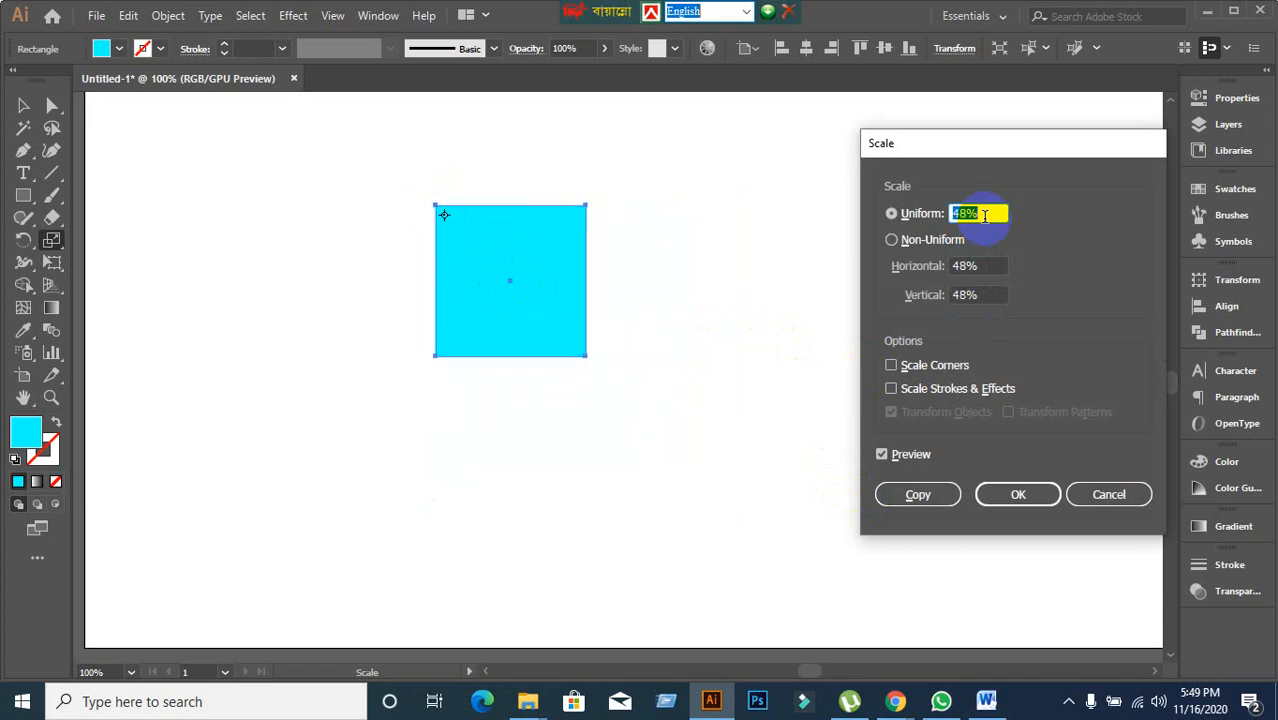
key("Up")
key("Up")
key("Up")
key("Up")
key("Up")
key("Up")
key("Up")
key("Up")
key("Up")
key("Up")
key("Up")
key("Up")
key("Up")
key("Up")
key("Up")
key("Up")
key("Up")
key("Up")
key("Up")
key("Up")
key("Up")
key("Up")
key("Up")
key("Up")
key("Up")
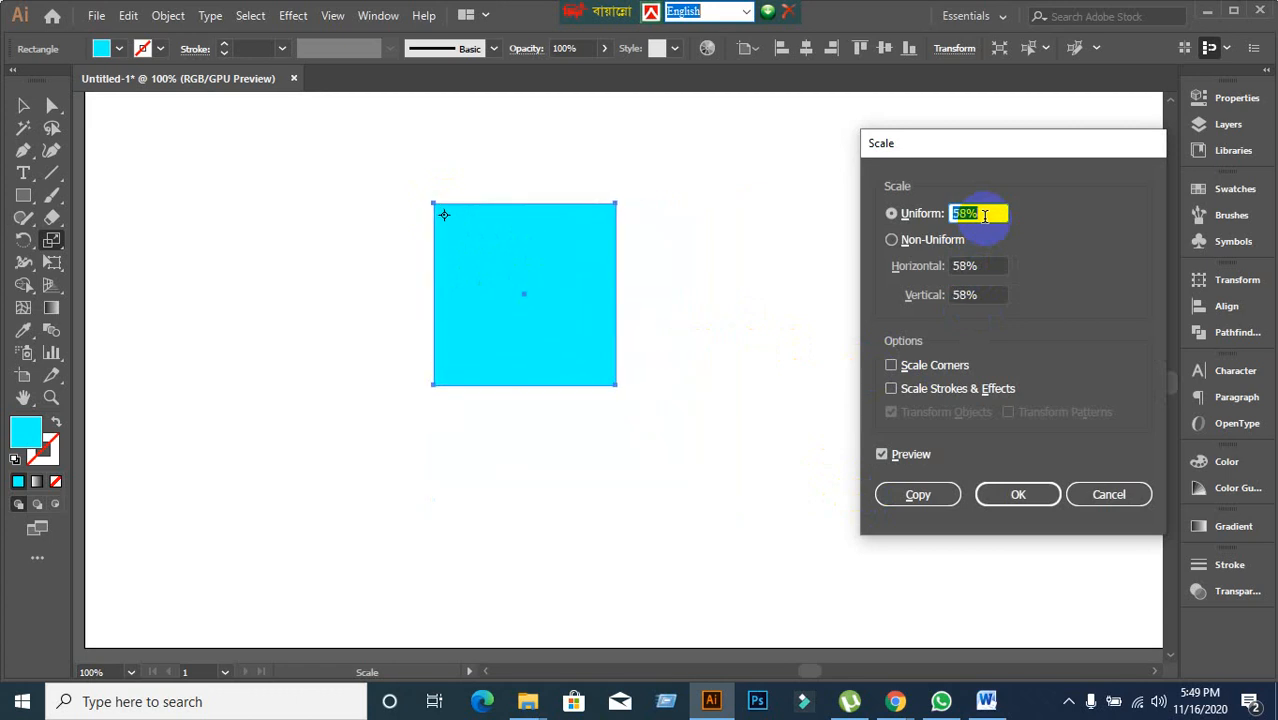
key("Up")
key("Up")
key("Up")
key("Up")
key("Up")
key("Up")
key("Up")
key("Up")
key("Up")
key("Up")
key("Up")
key("Up")
key("Up")
key("Up")
key("Up")
key("Up")
key("Up")
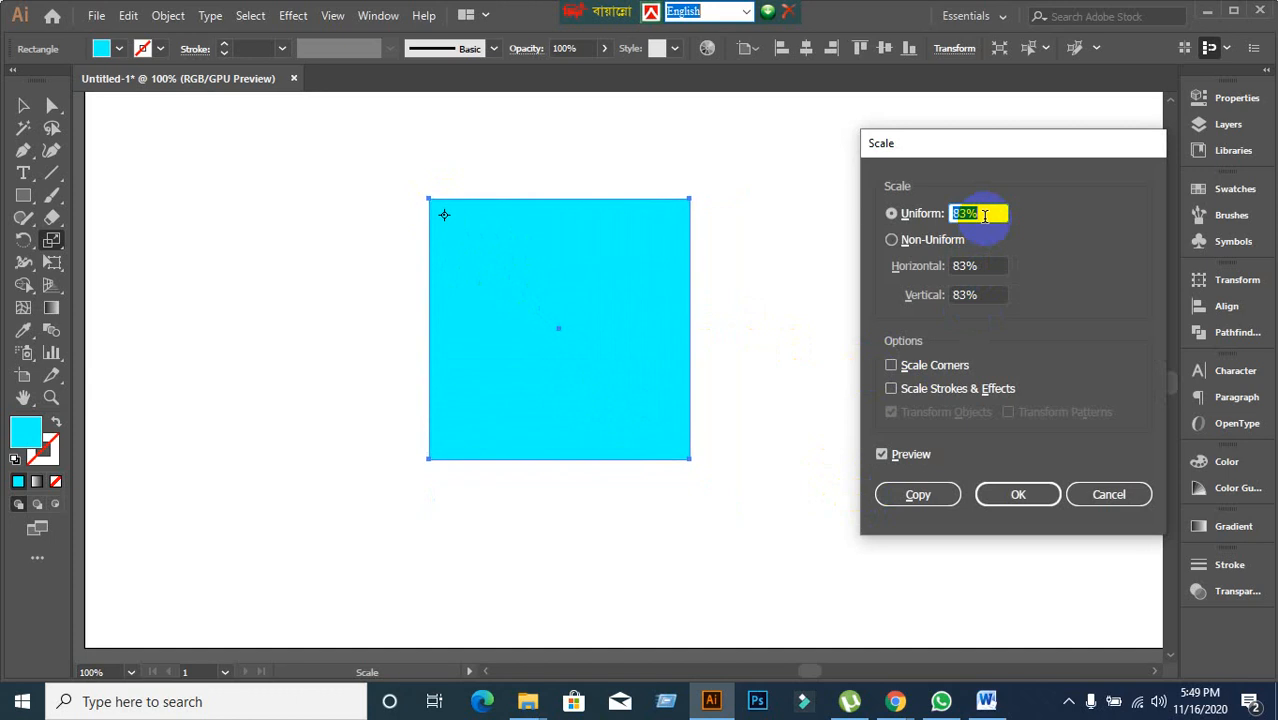
key("Up")
key("Up")
key("Up")
key("Up")
key("Up")
key("Up")
key("Up")
key("Up")
key("Up")
key("Up")
key("Up")
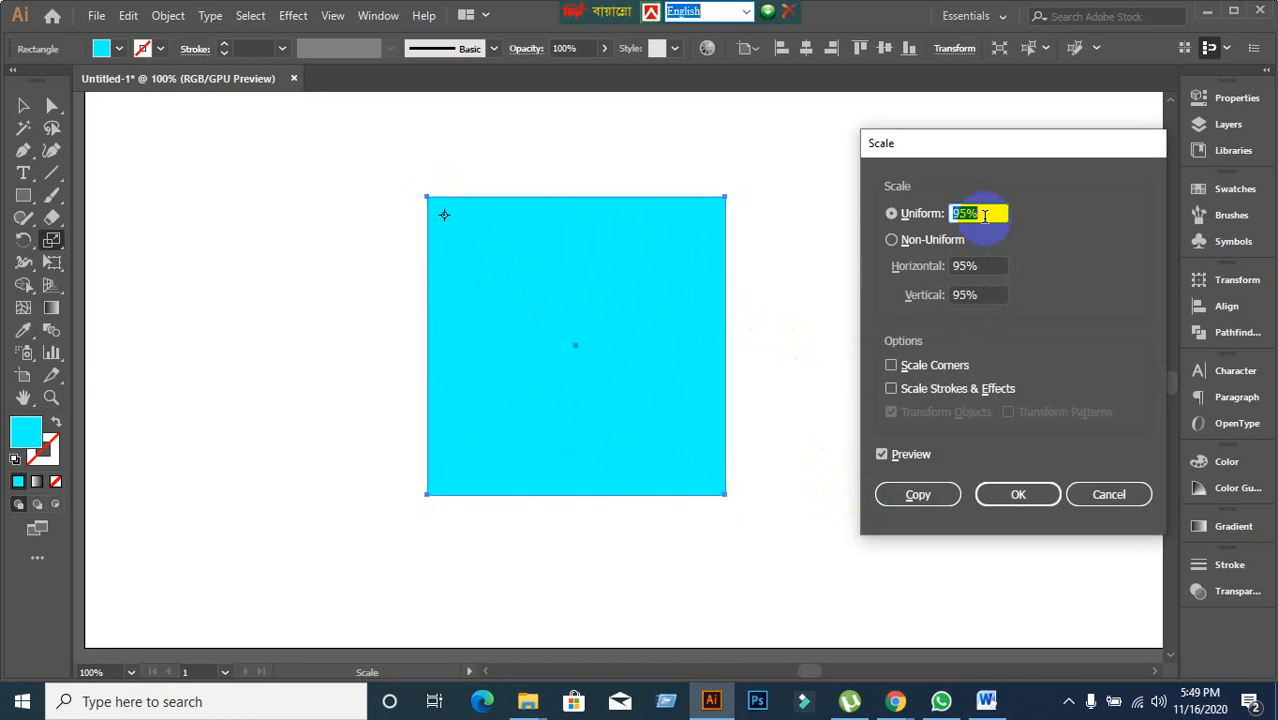
key("Down")
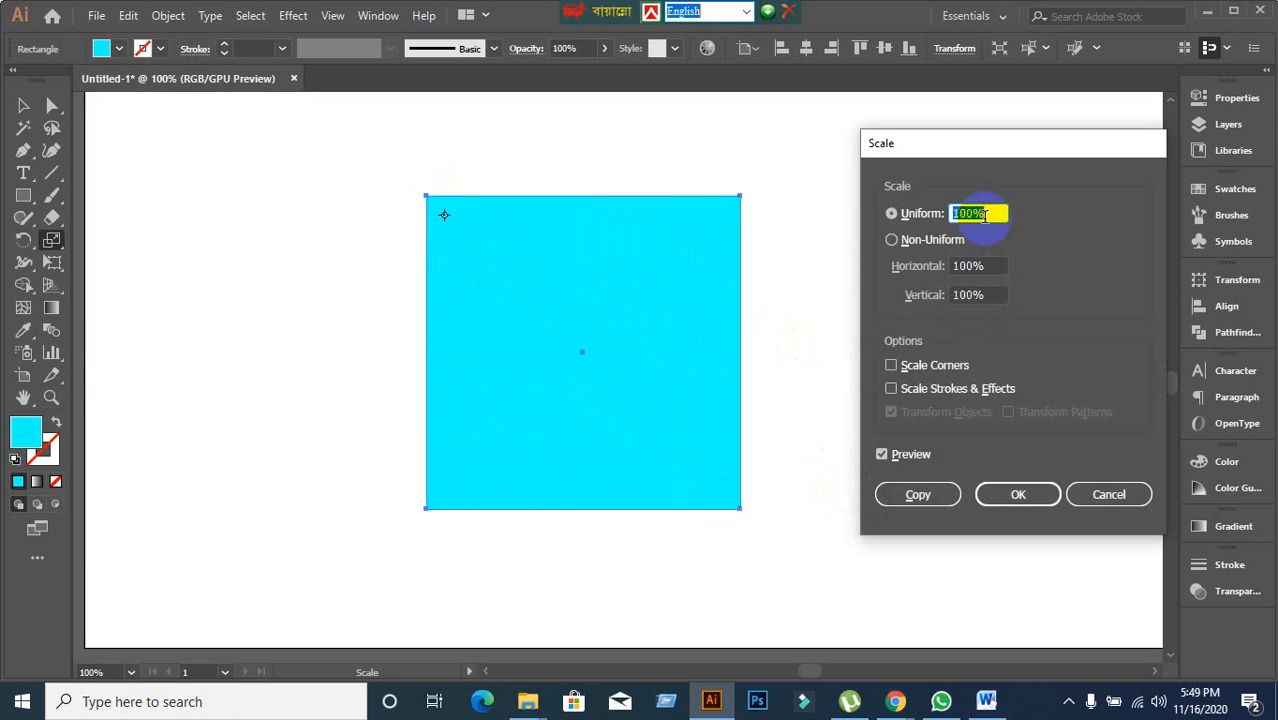
left_click(1016, 505)
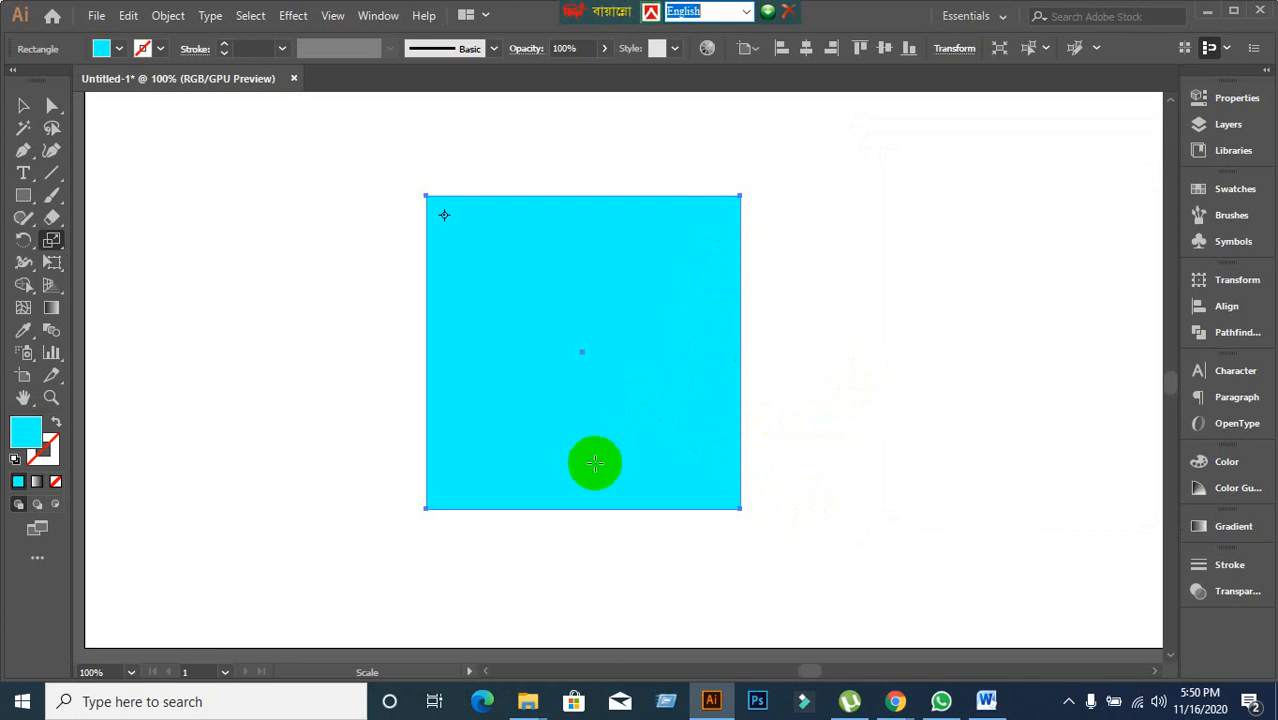
Preview uniform scaling of the cyan square between 20% and 174% from an origin near its lower edge, and cancel it.
left_click(580, 488, "alt")
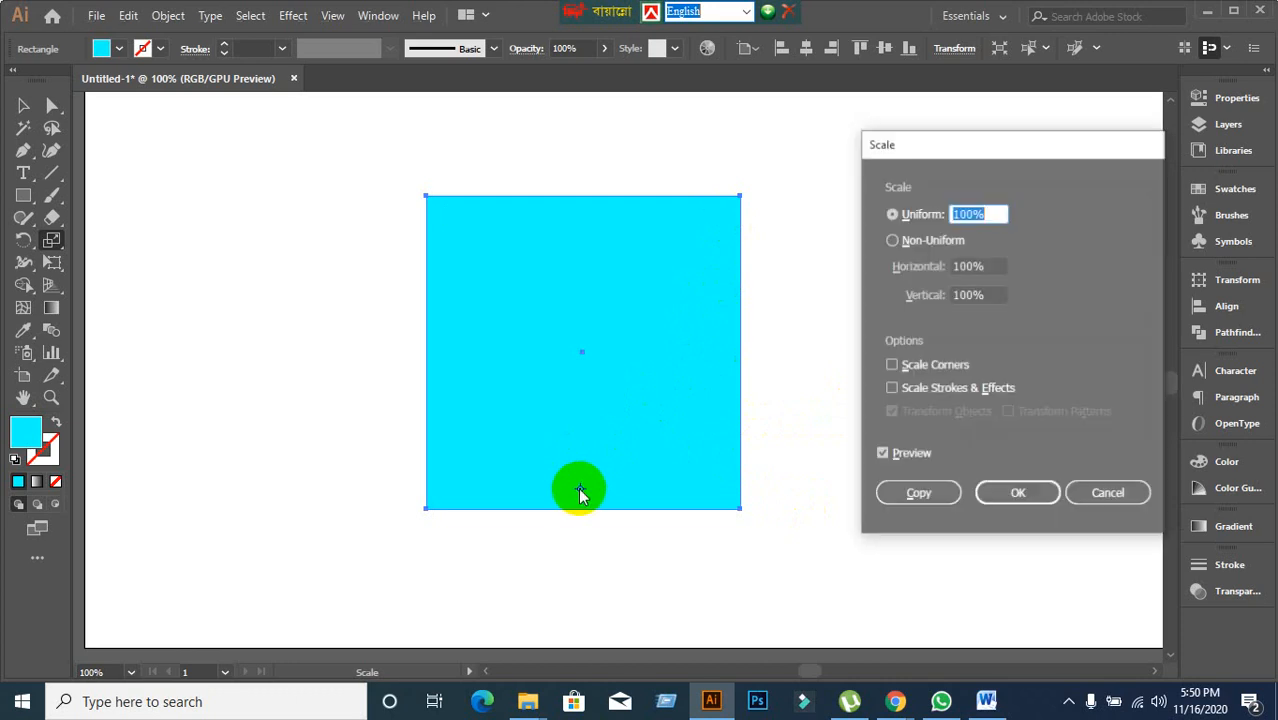
scroll(991, 211, "down", 20)
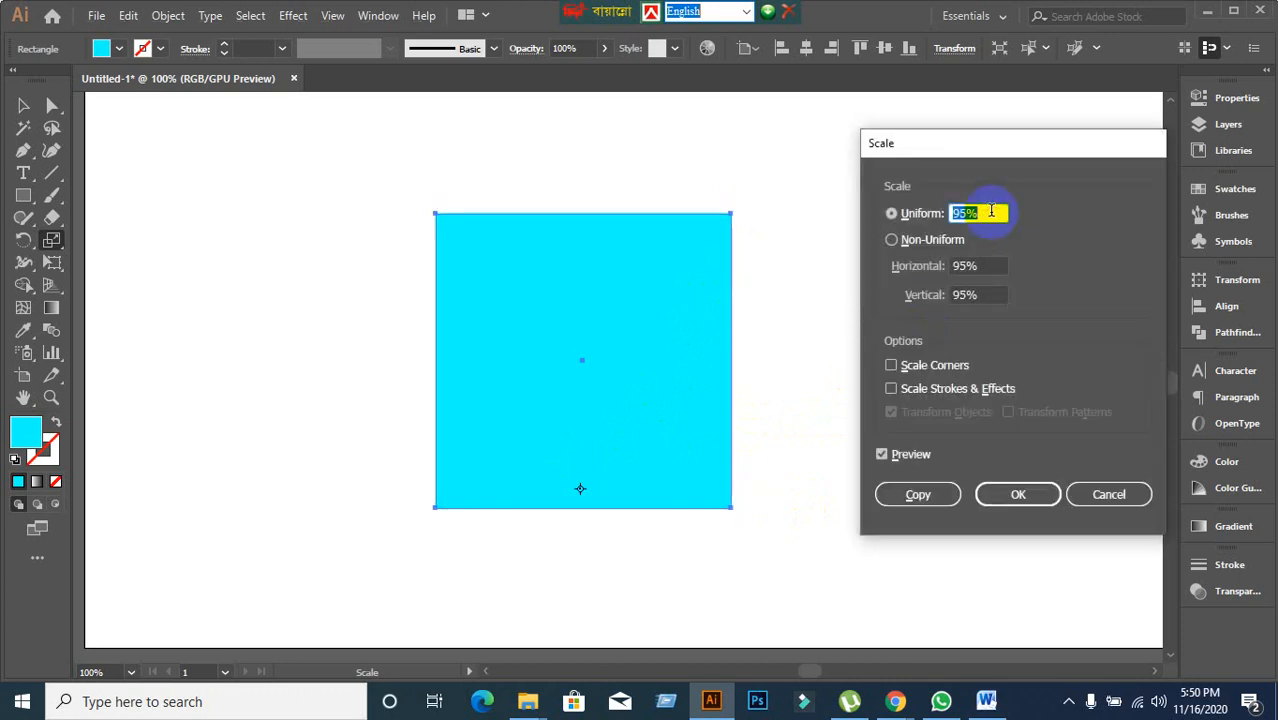
scroll(991, 211, "down", 20)
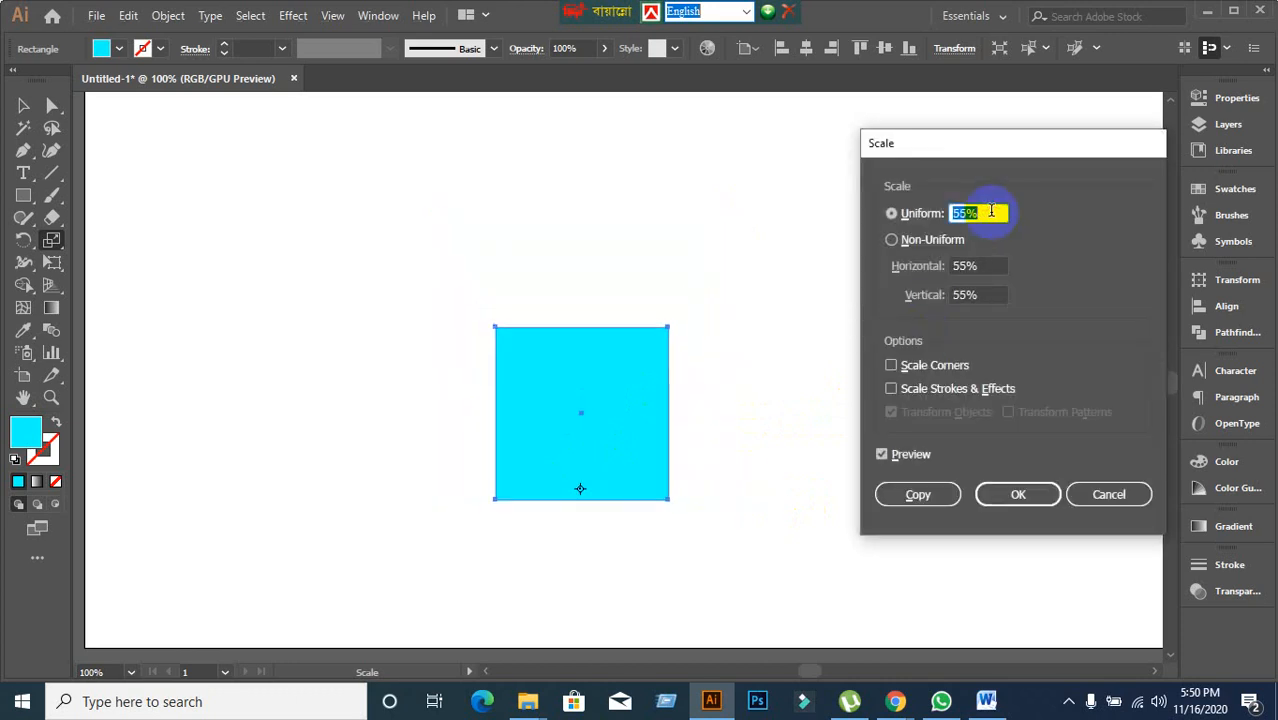
scroll(991, 211, "down", 19)
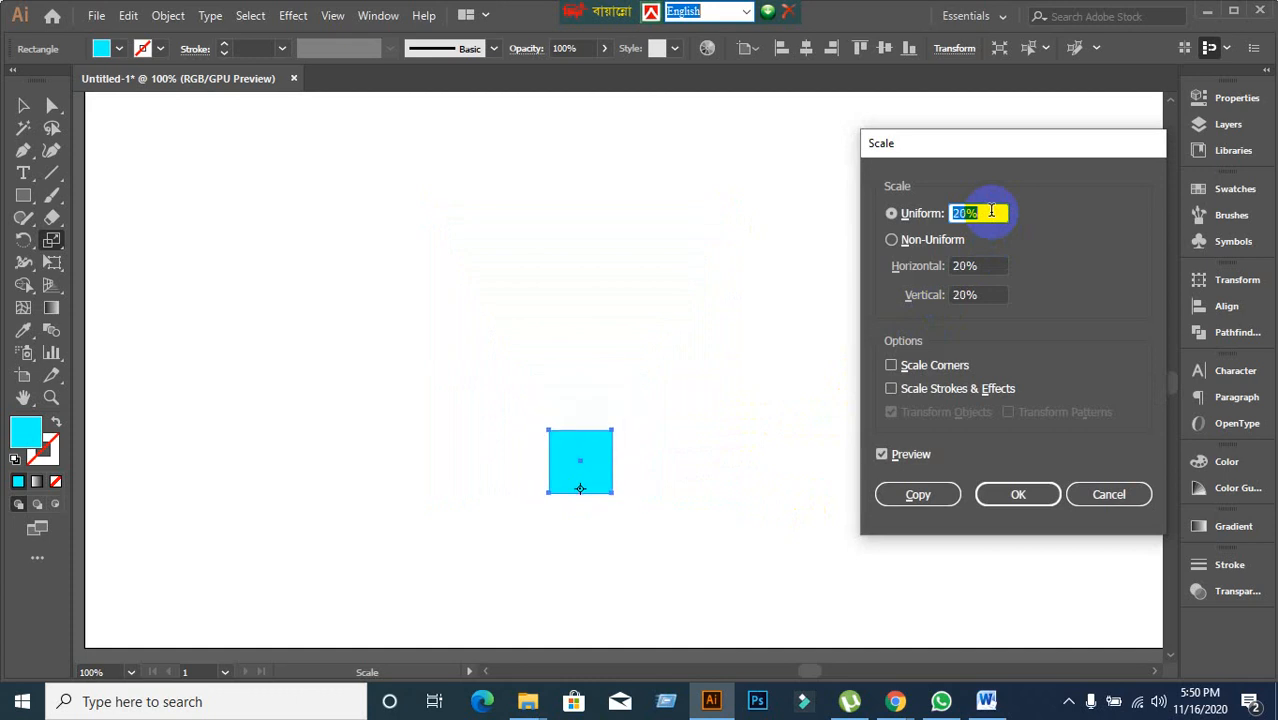
scroll(991, 211, "up", 16)
scroll(991, 211, "up", 20)
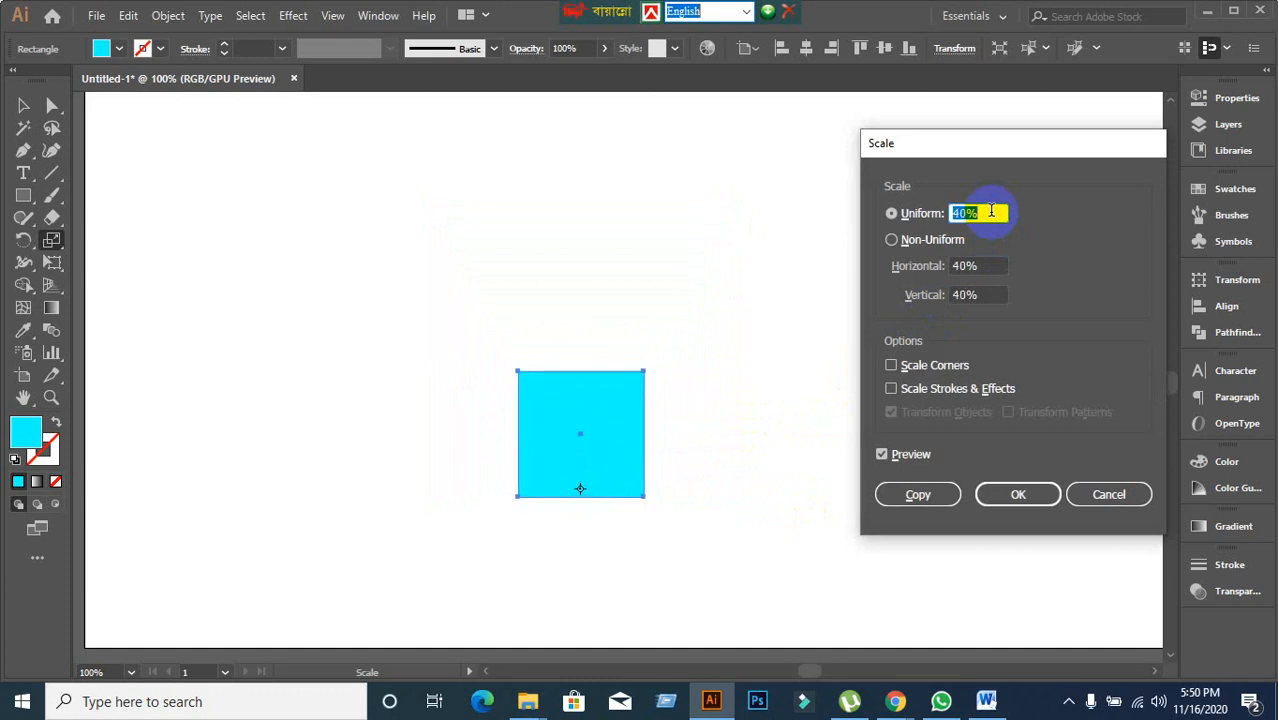
scroll(991, 211, "up", 20)
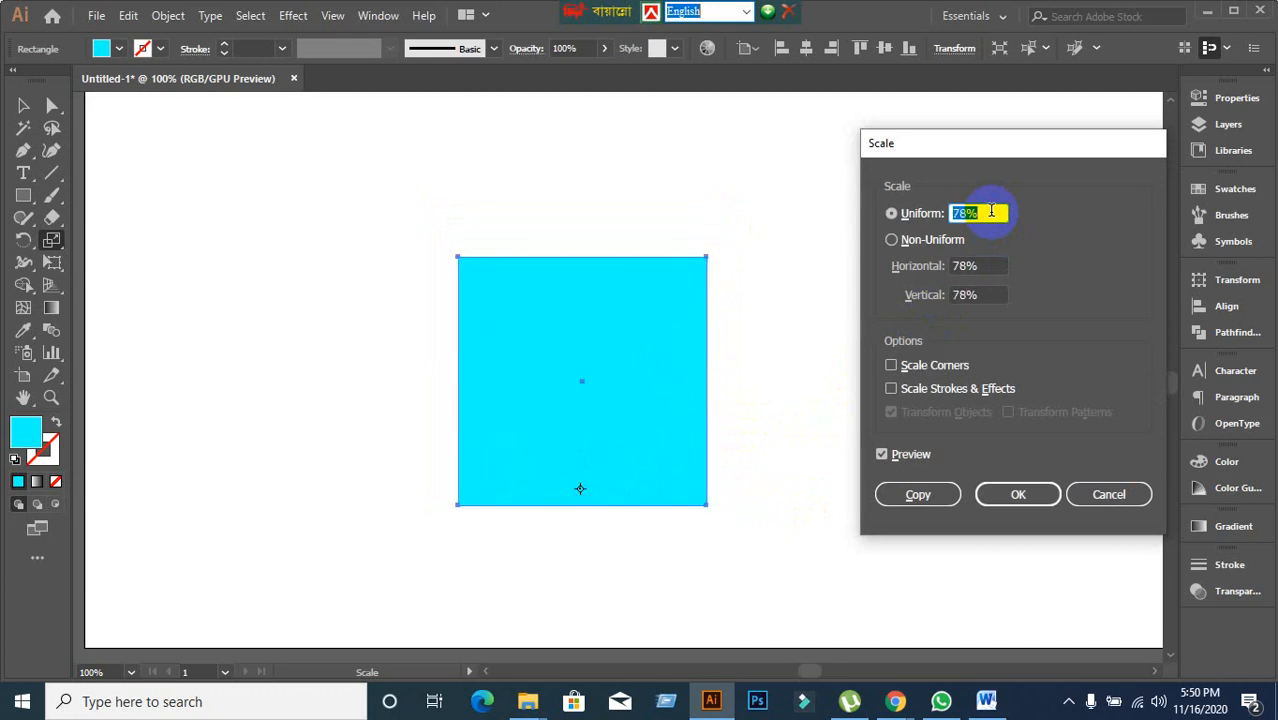
scroll(991, 211, "up", 20)
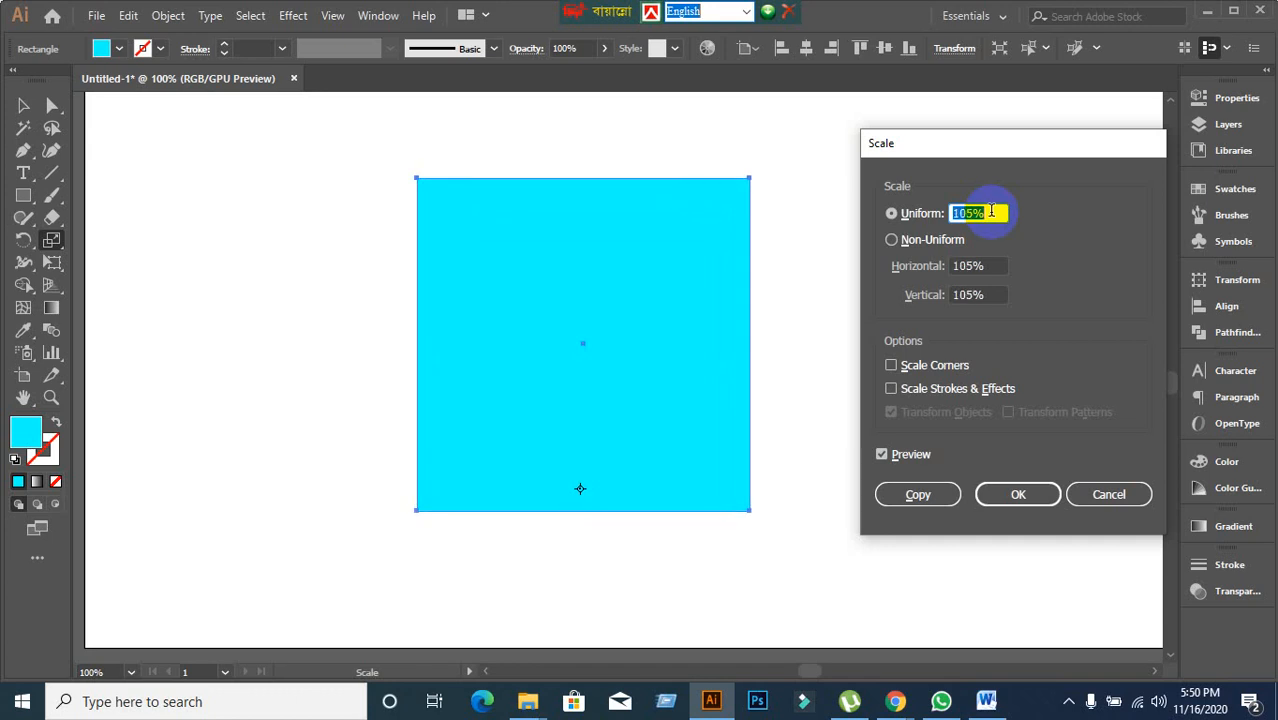
scroll(991, 211, "up", 20)
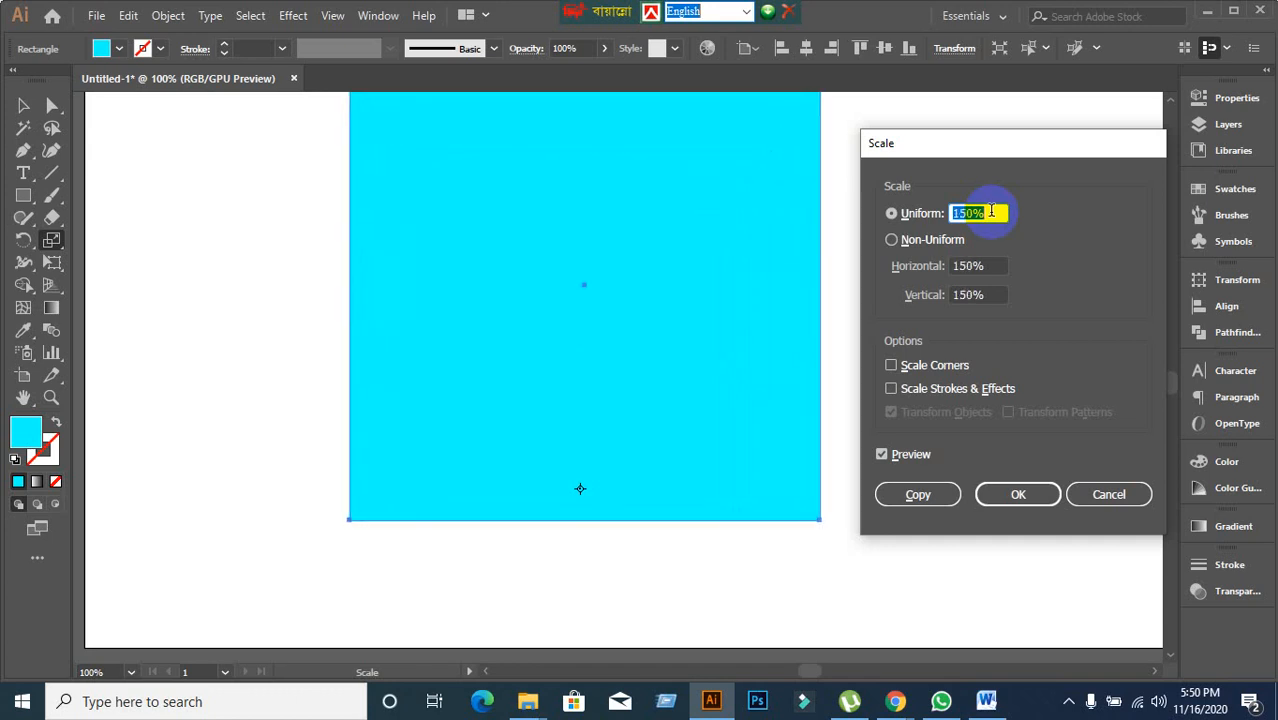
scroll(991, 211, "down", 20)
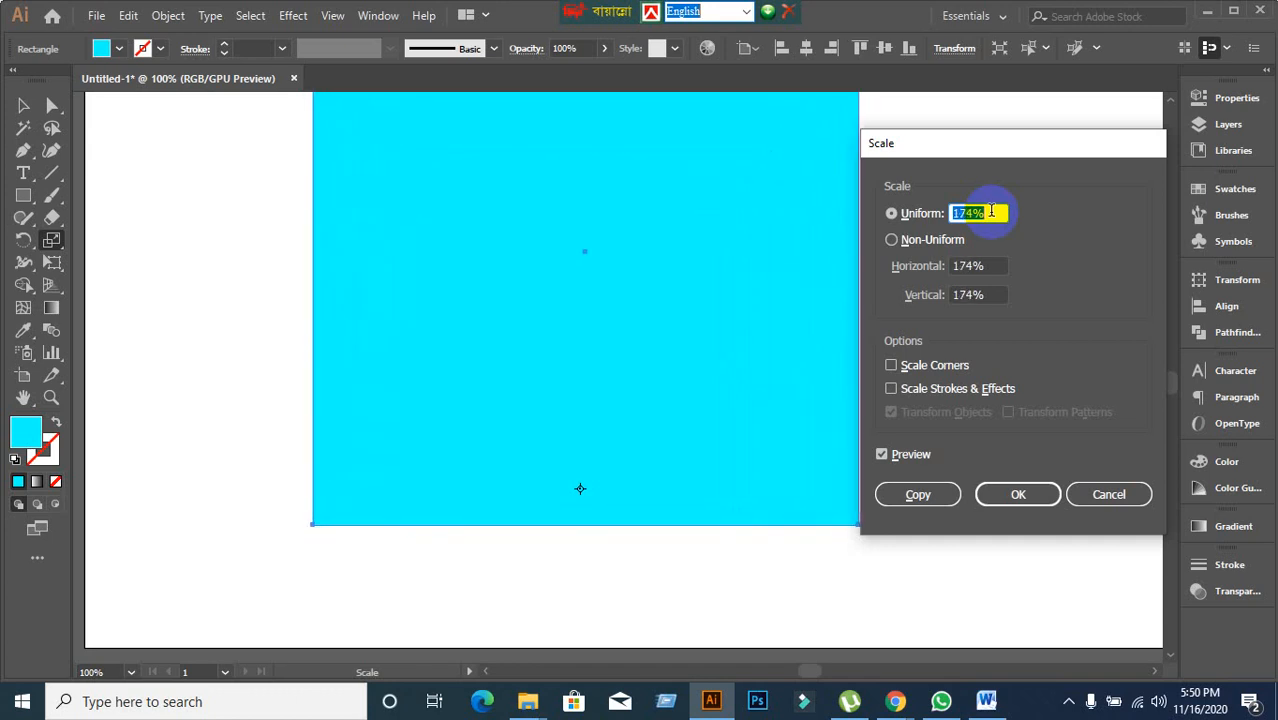
scroll(991, 211, "down", 20)
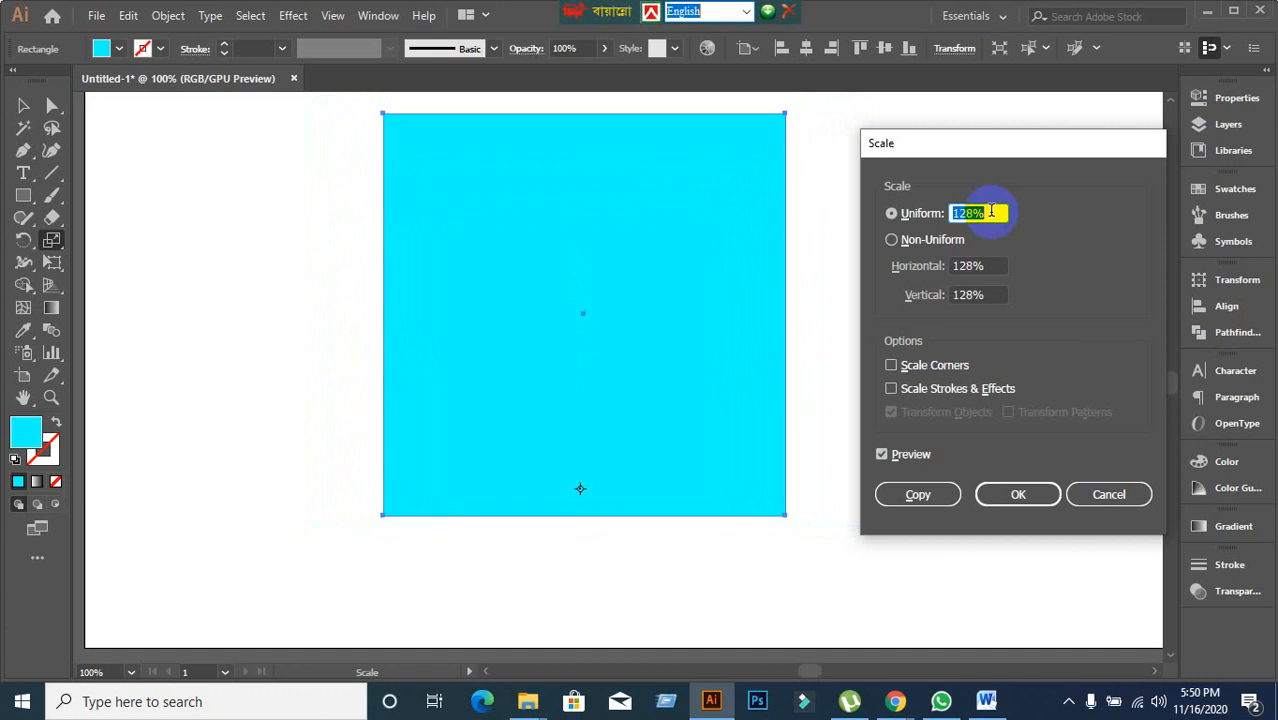
scroll(991, 211, "up", 1)
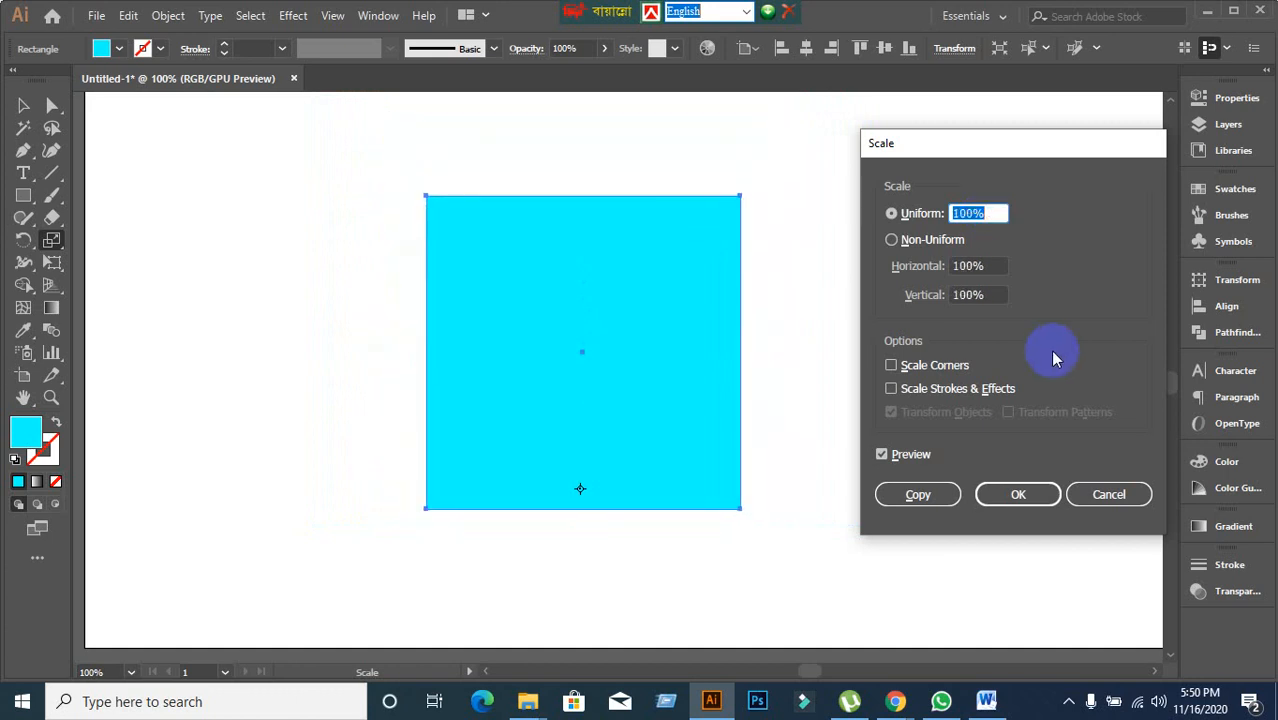
left_click(1118, 493)
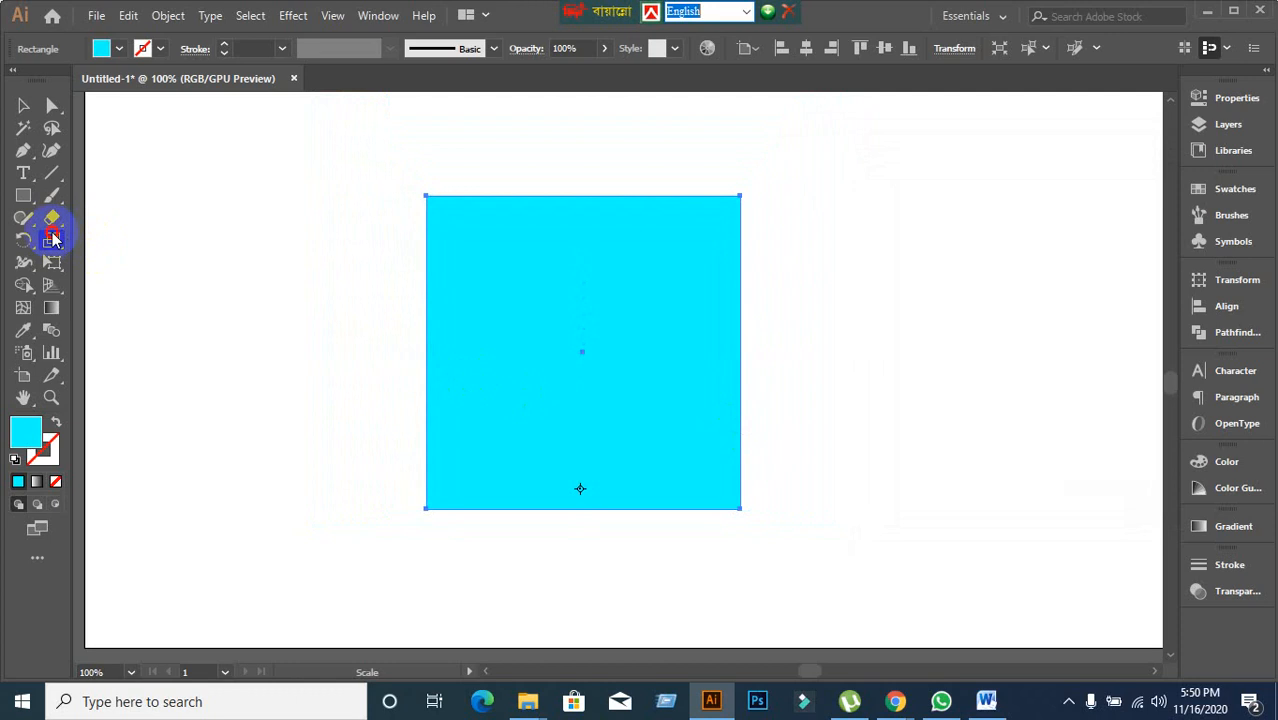
Open the Scale settings with the origin at the cyan square's centre, cancel them, and return to the Selection tool.
left_click(21, 112)
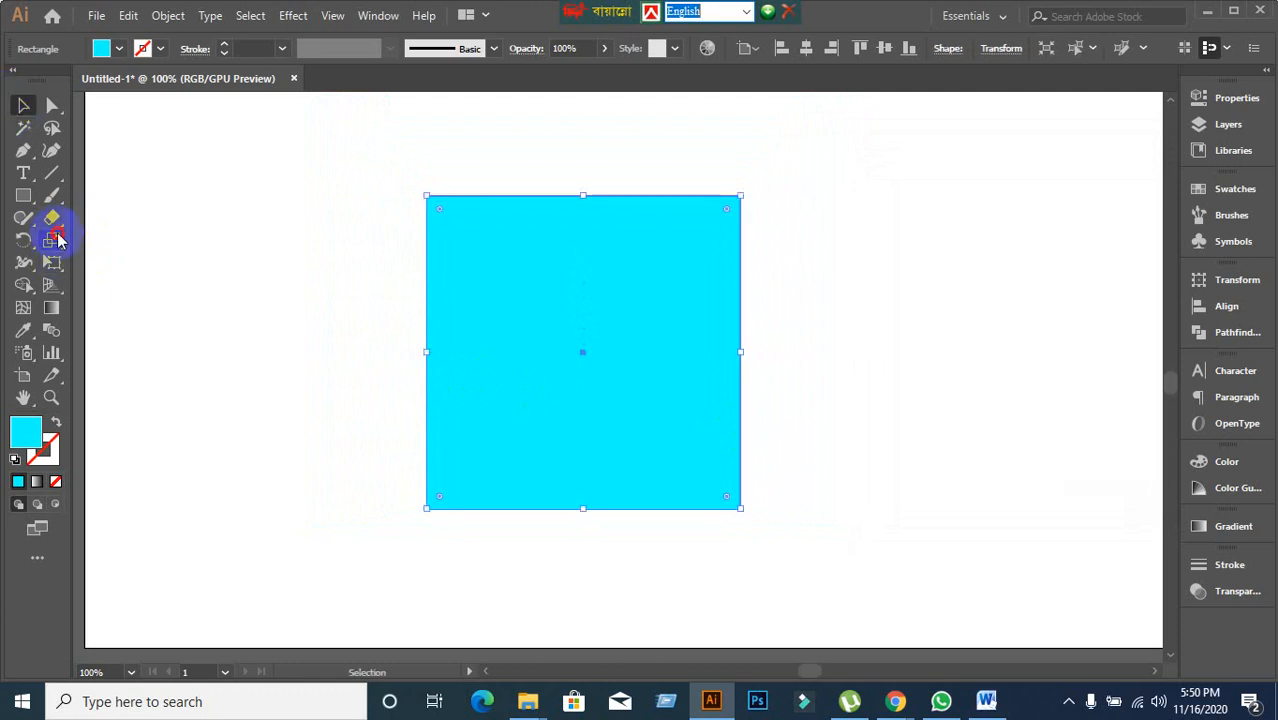
left_click(57, 240)
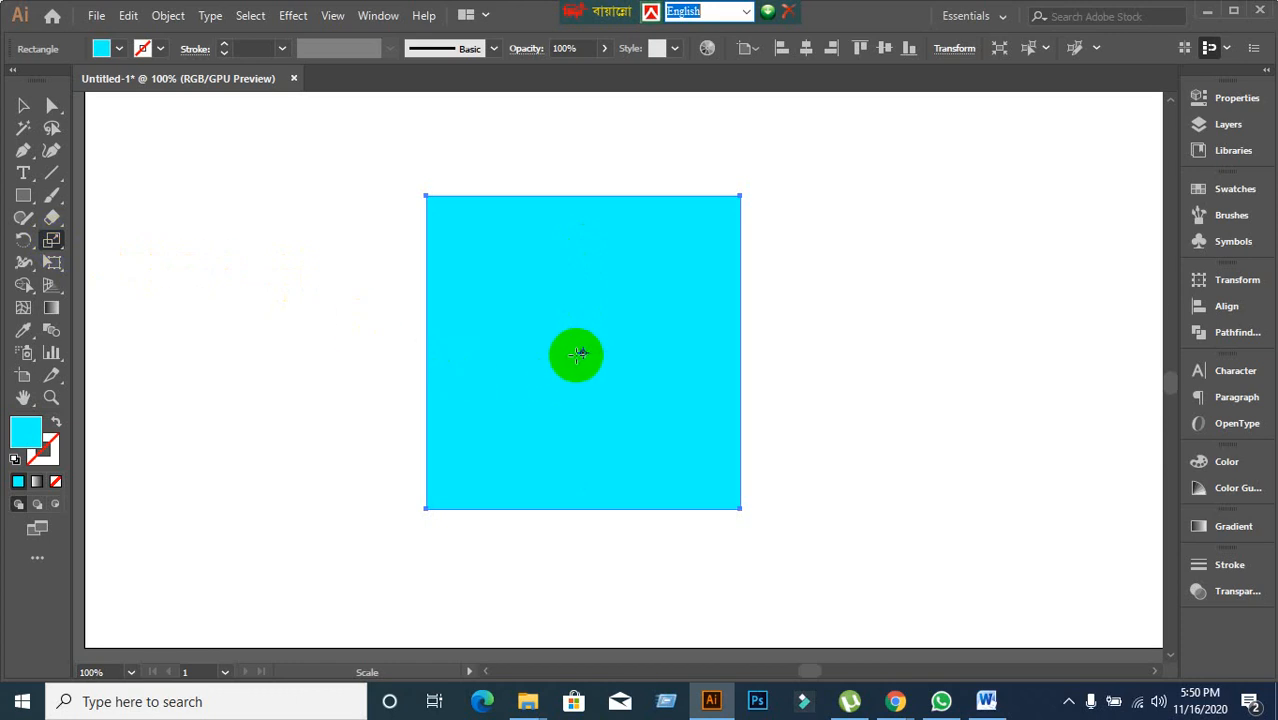
left_click(582, 353, "alt")
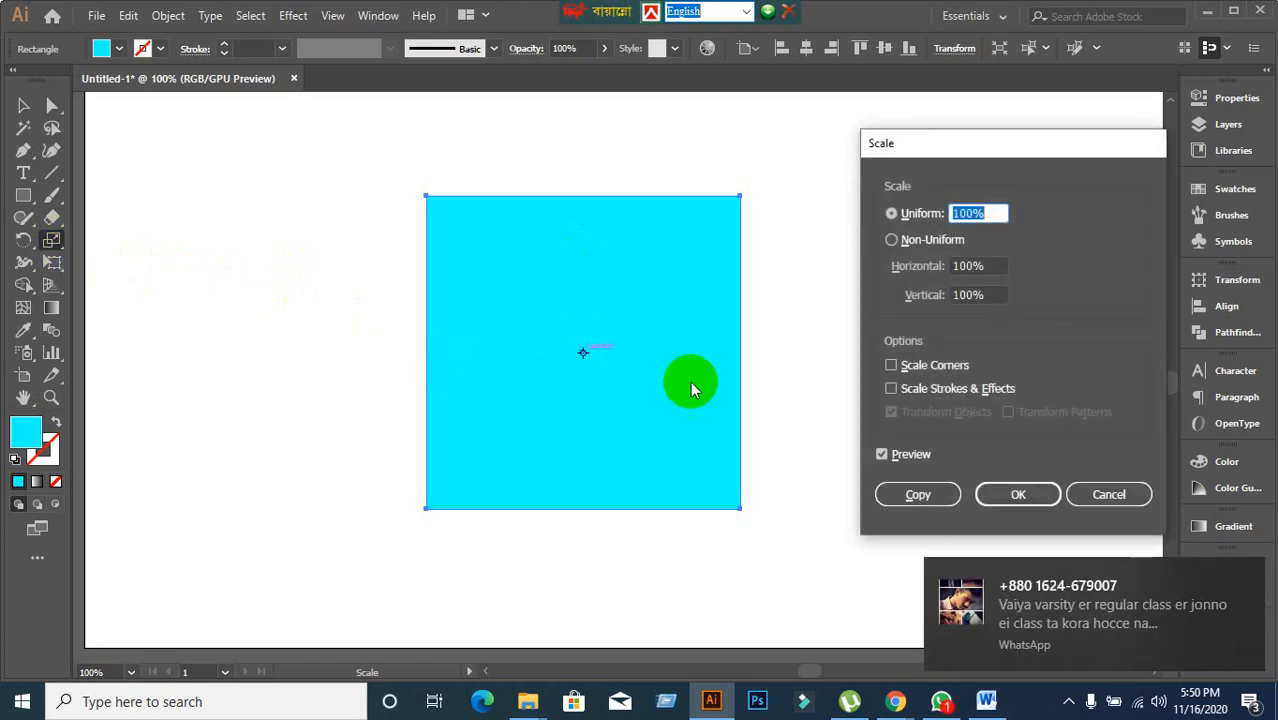
left_click(1140, 494)
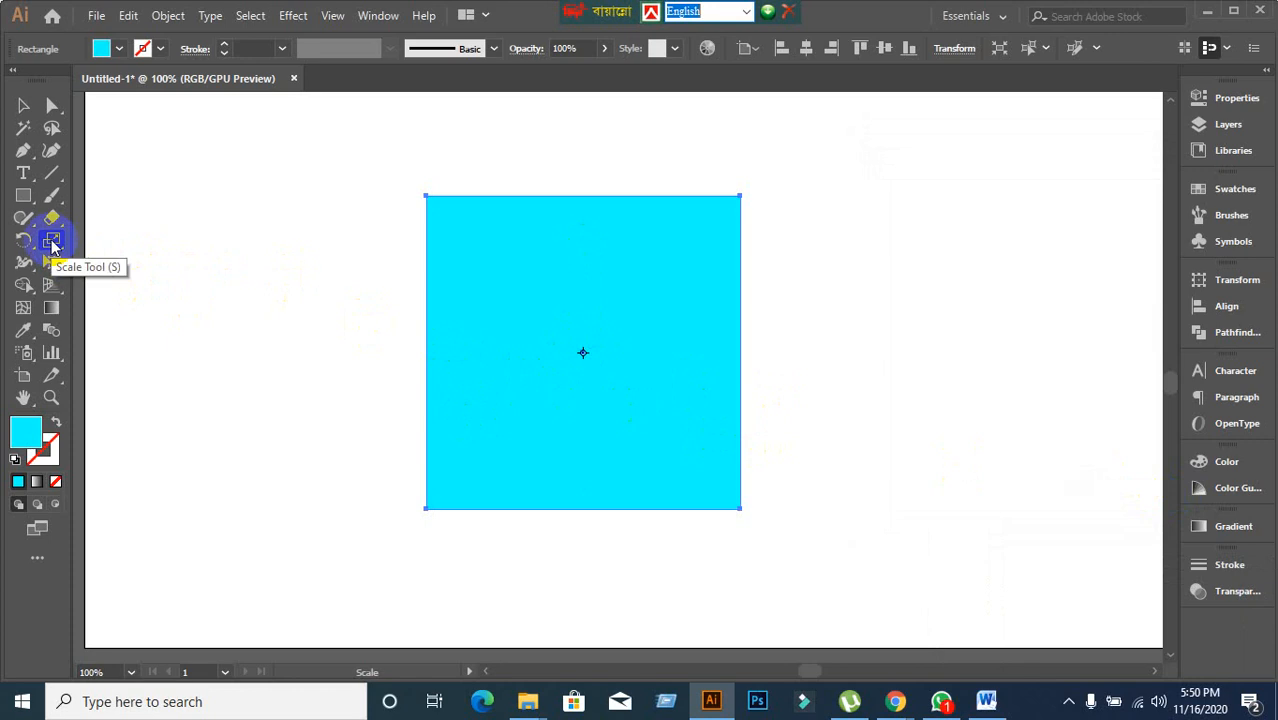
left_click(23, 106)
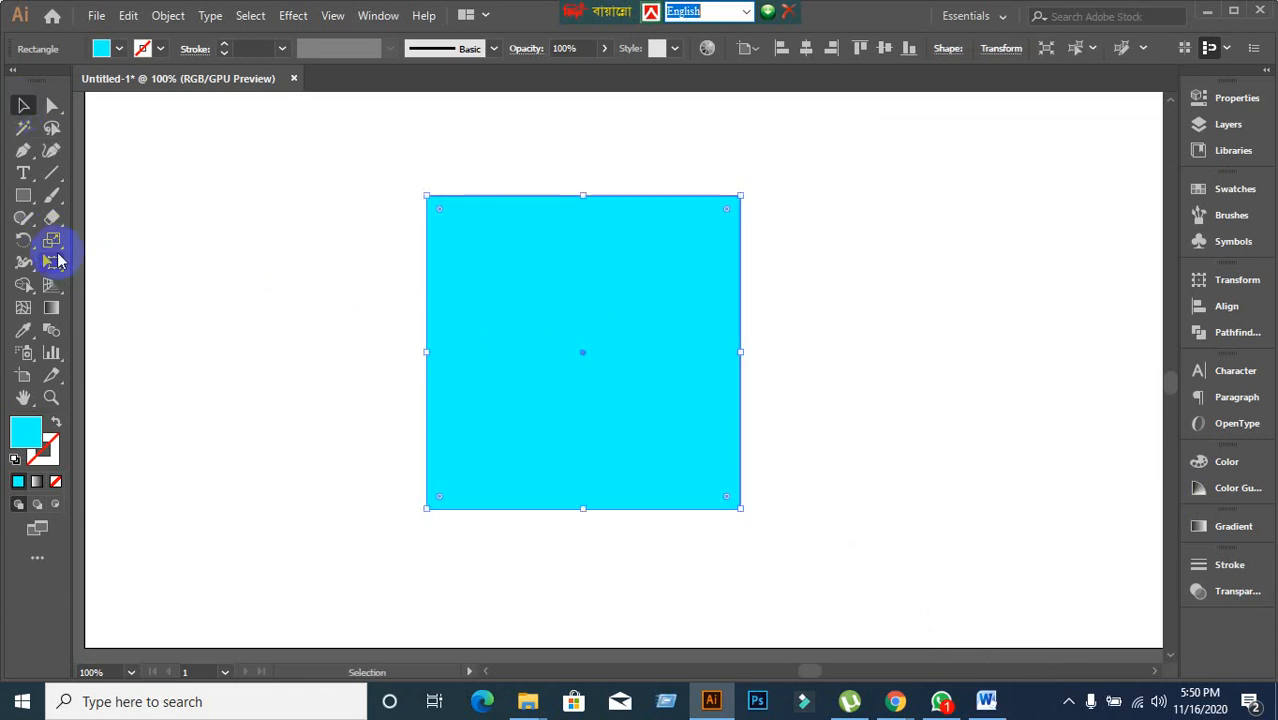
Scale the cyan square non-uniformly about its centre to 150% horizontally and 100% vertically.
double_click(52, 241)
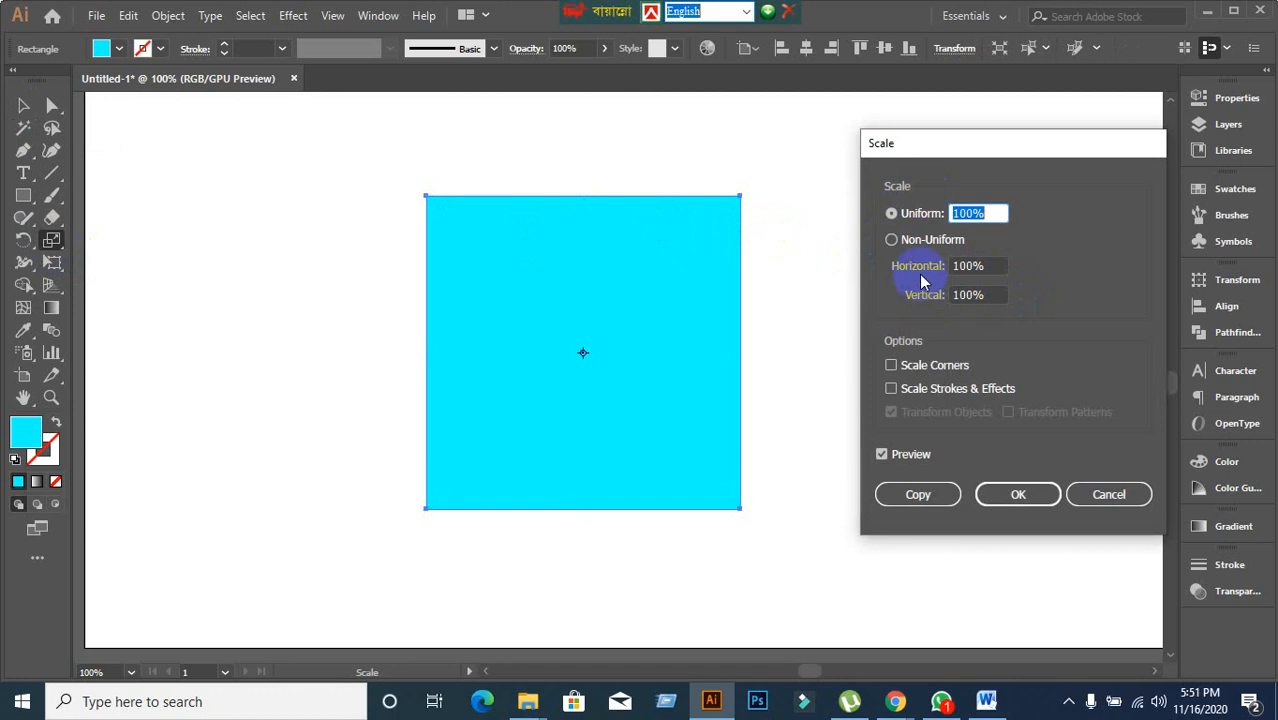
left_click(892, 241)
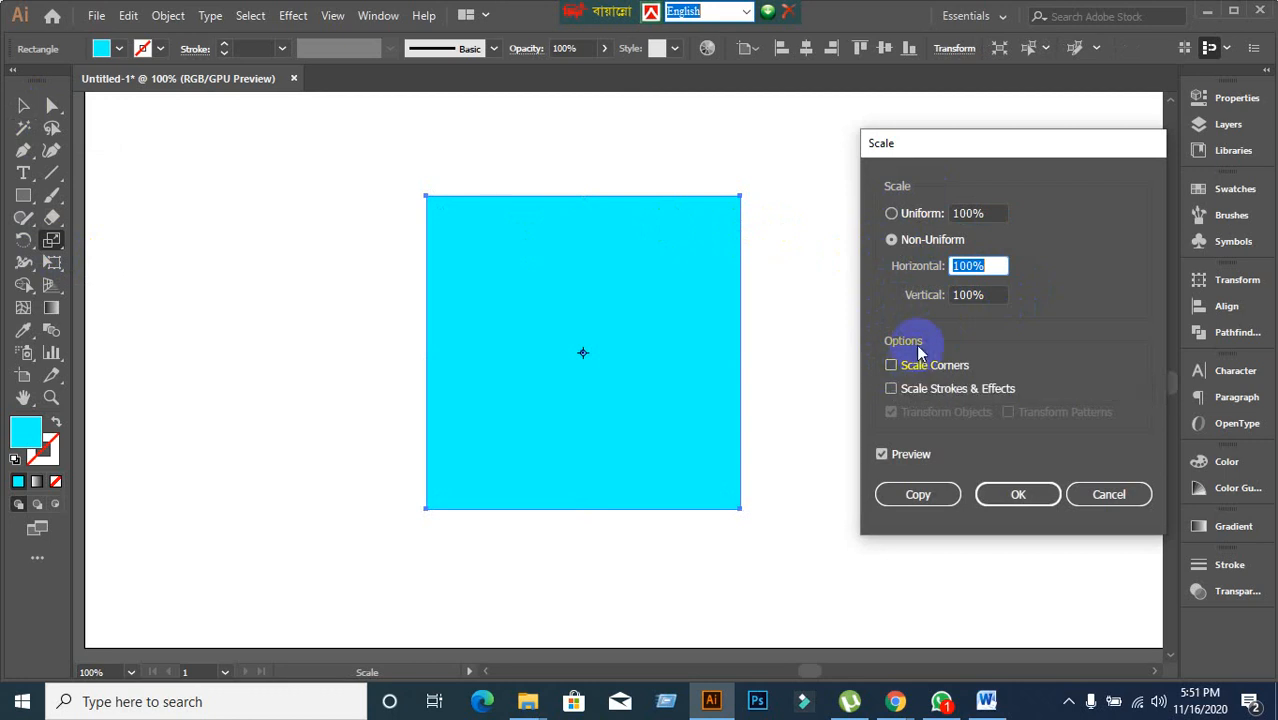
left_click_drag(984, 270, 930, 268)
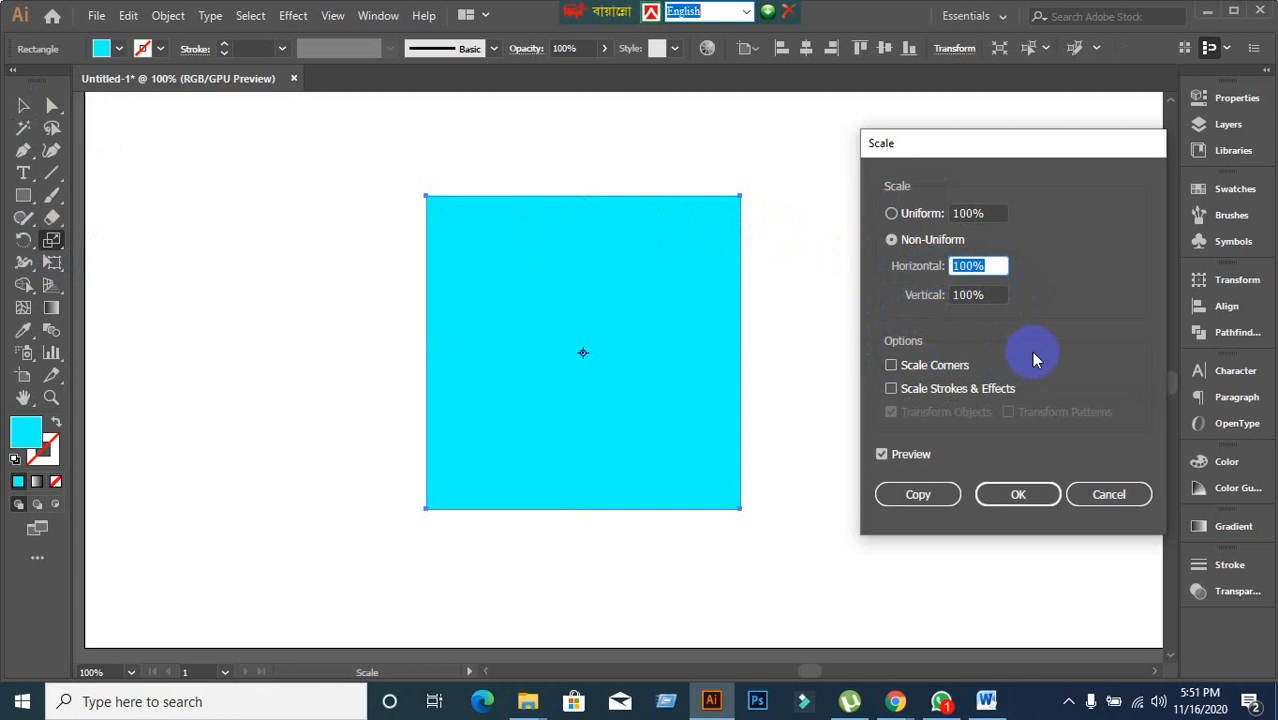
type("150")
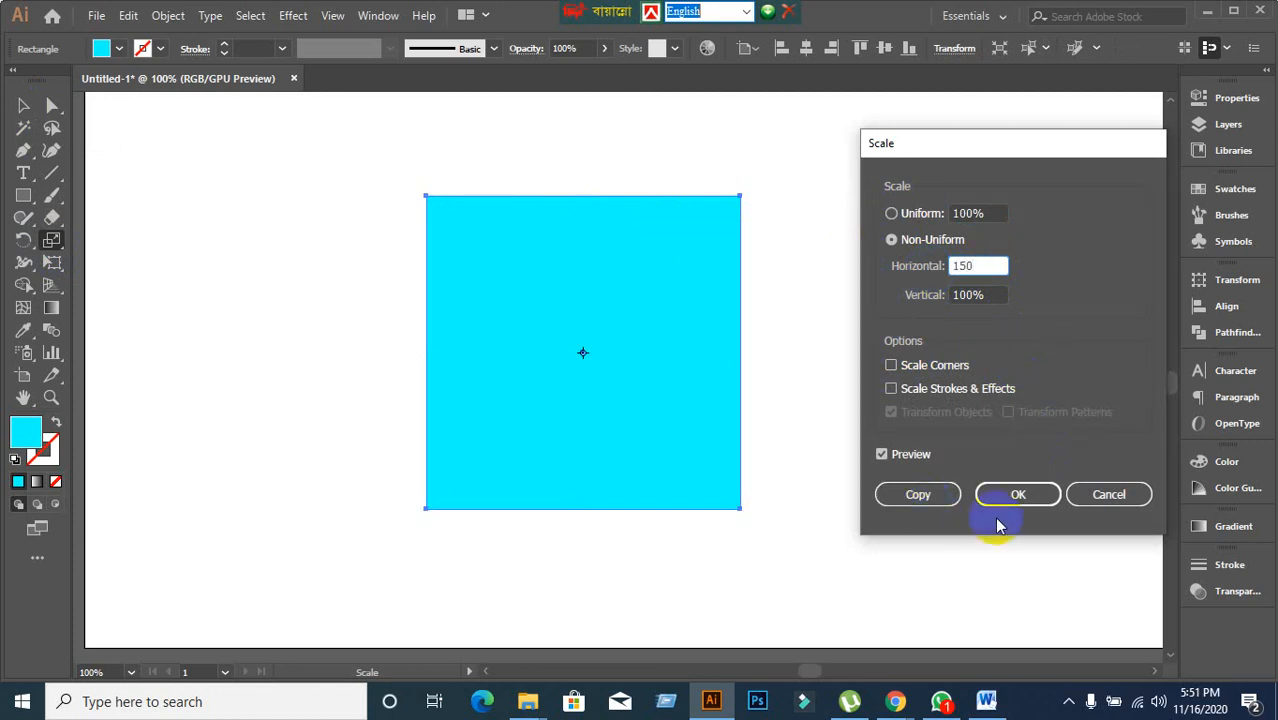
left_click(1020, 498)
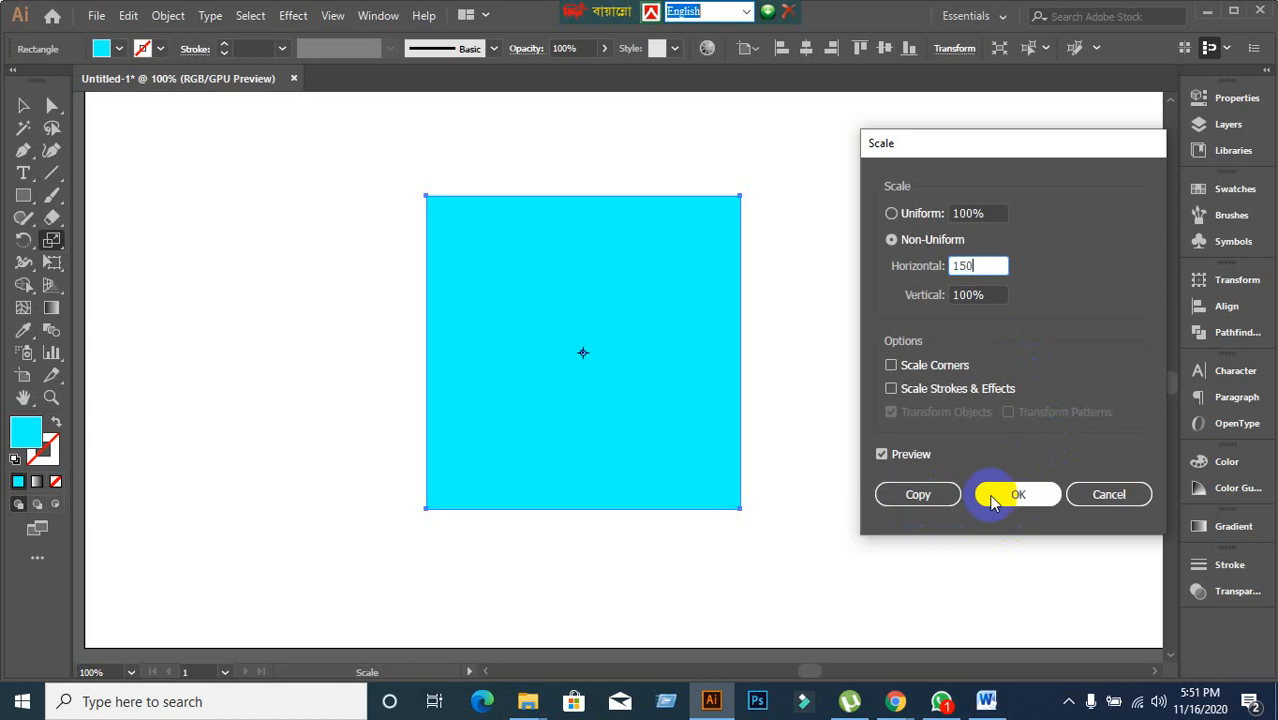
left_click(1021, 496)
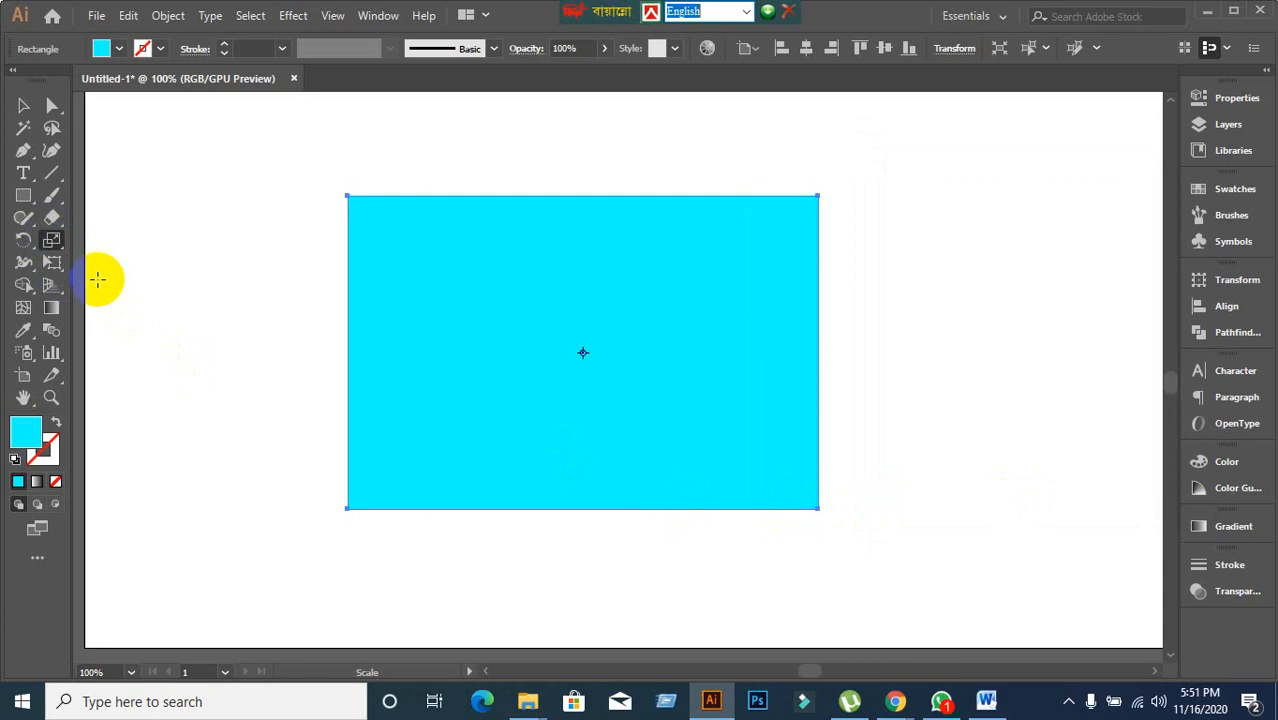
Move the widened cyan rectangle aside to the right and draw a smaller cyan square in the empty area.
left_click(22, 107)
left_click(254, 257)
left_click(509, 295)
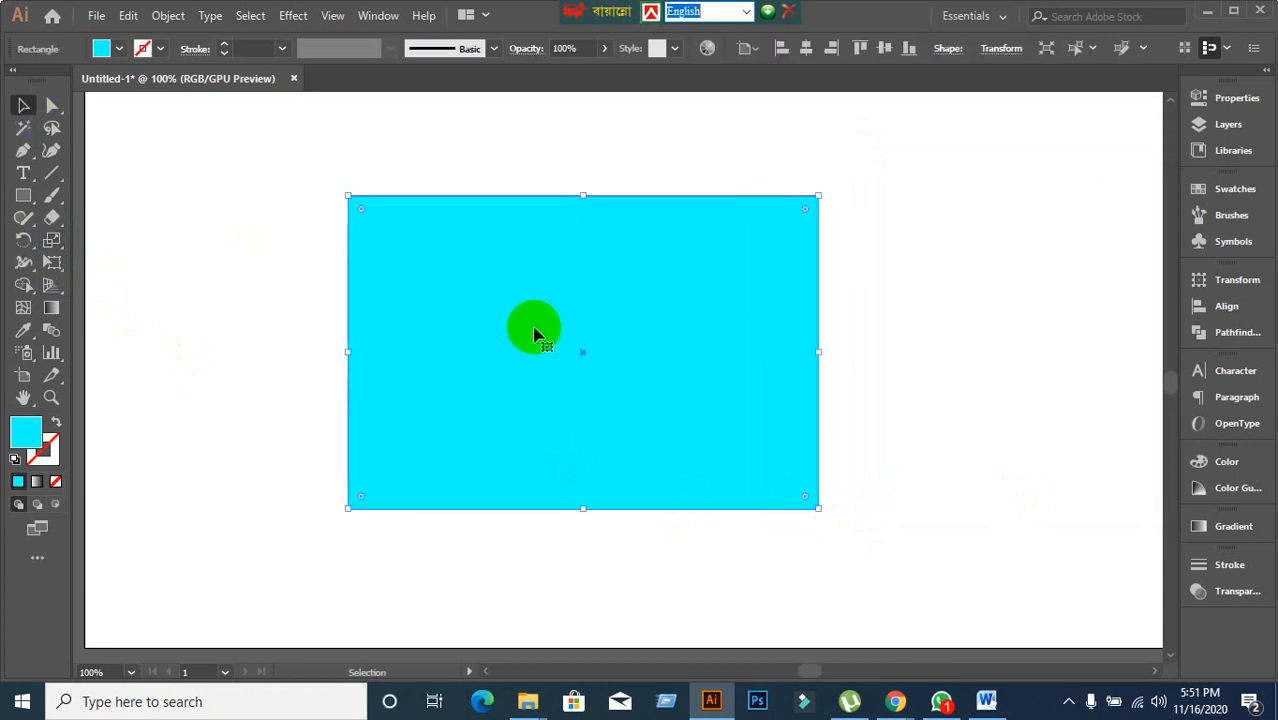
left_click_drag(534, 334, 1060, 337)
left_click(580, 333)
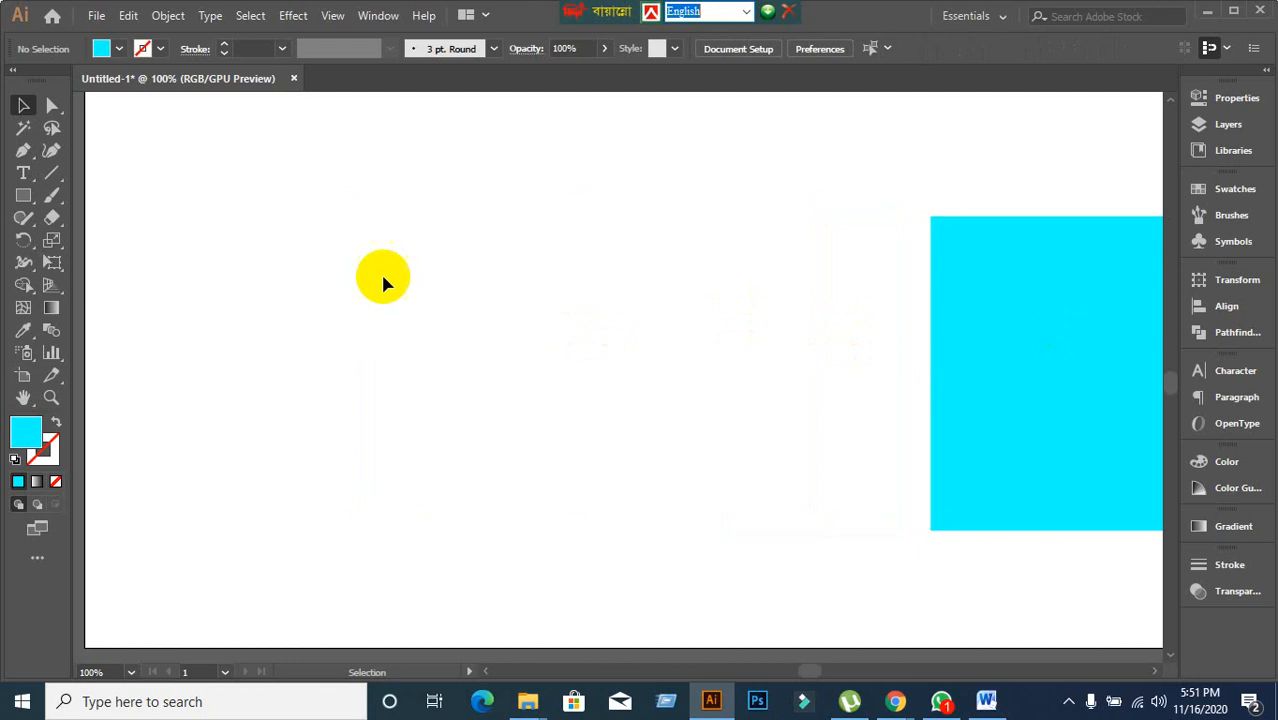
left_click(24, 199)
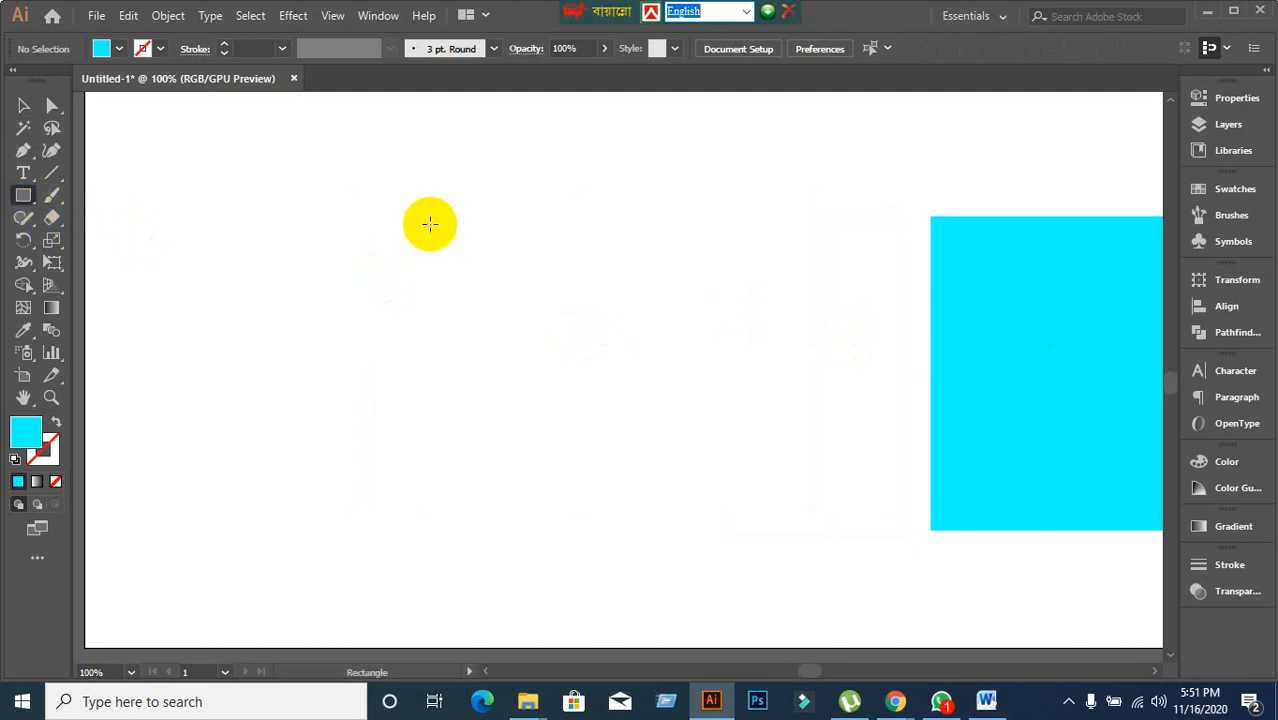
left_click_drag(390, 210, 597, 413)
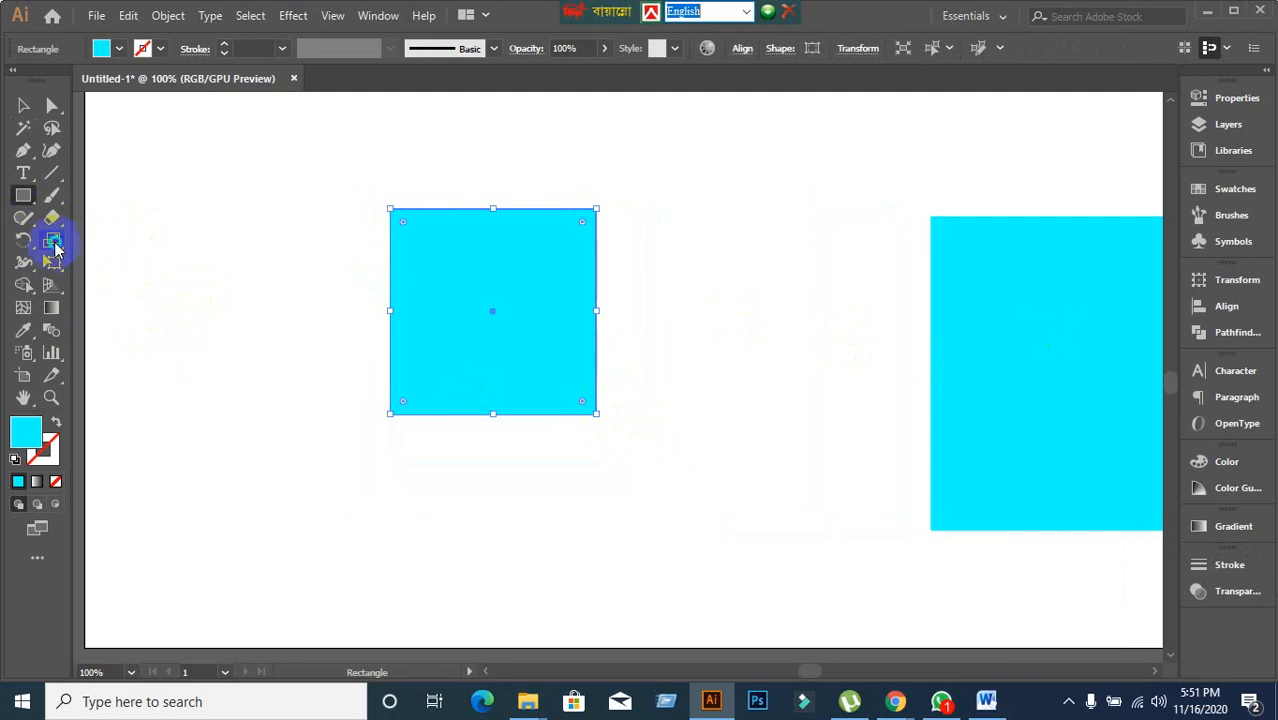
Preview non-uniform 150% horizontal and uniform 125% scaling on the small cyan square, and apply uniform scaling at 100%.
left_click(52, 241)
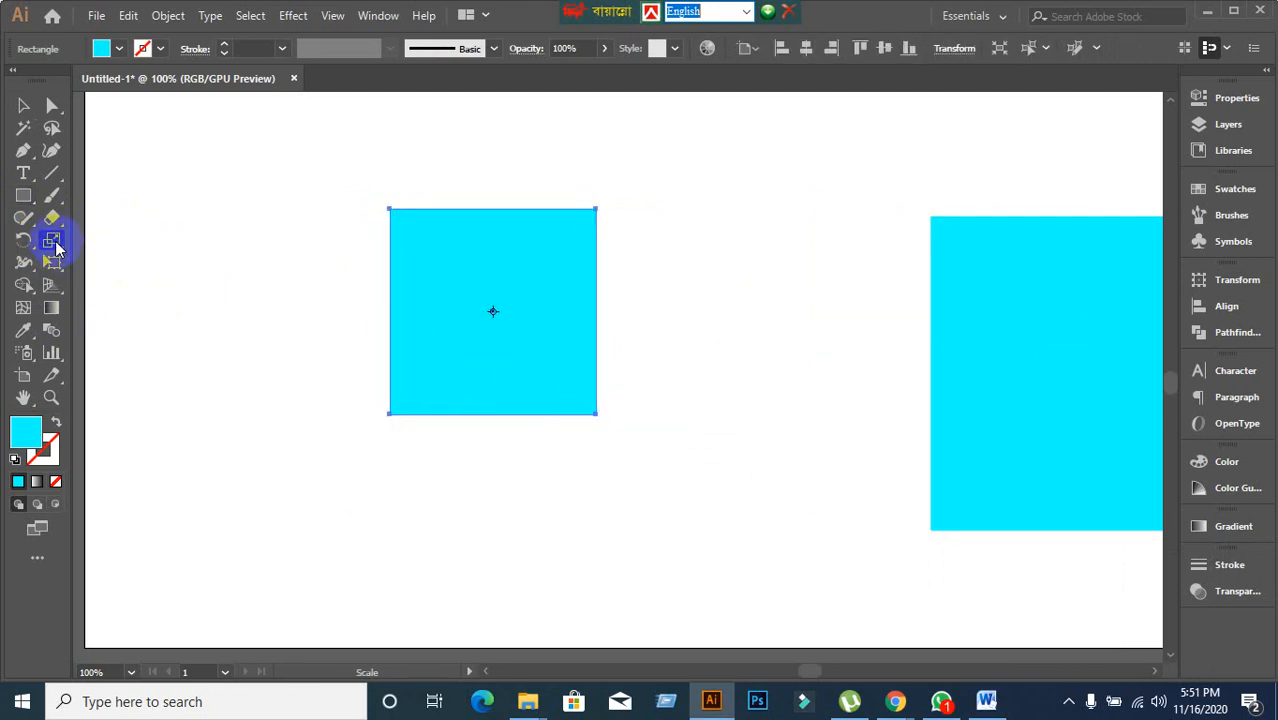
double_click(52, 243)
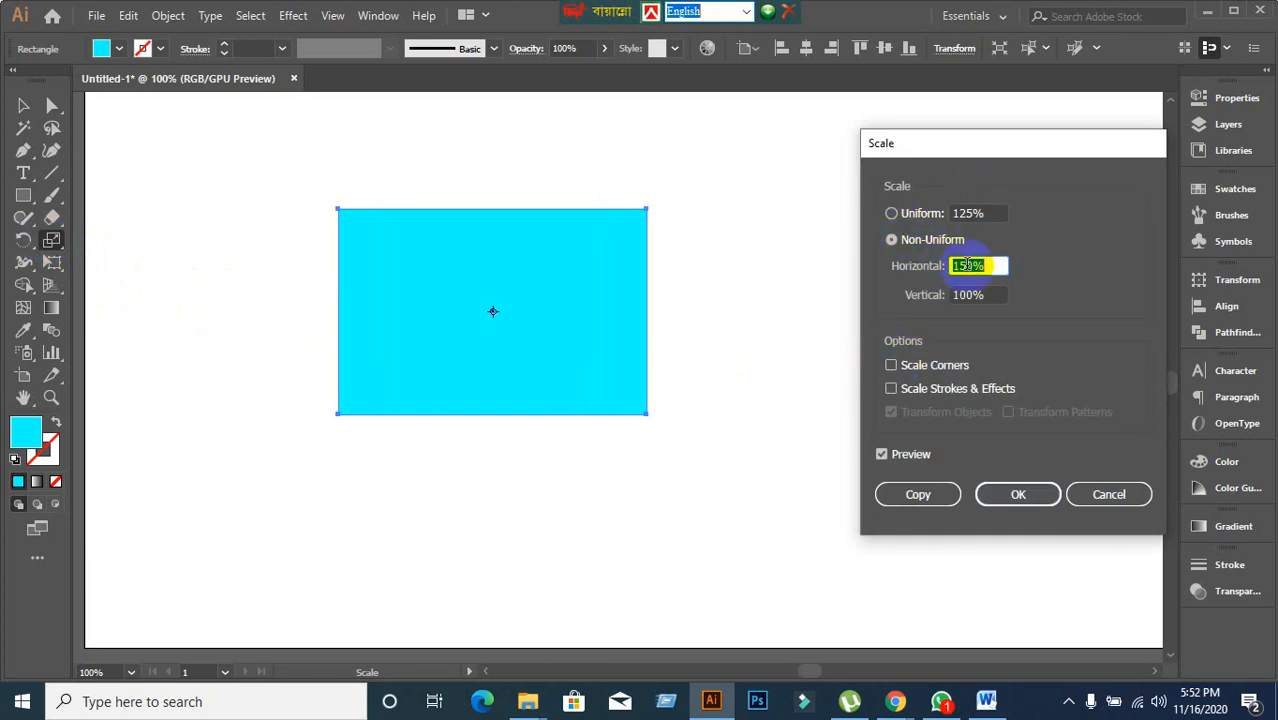
left_click(927, 214)
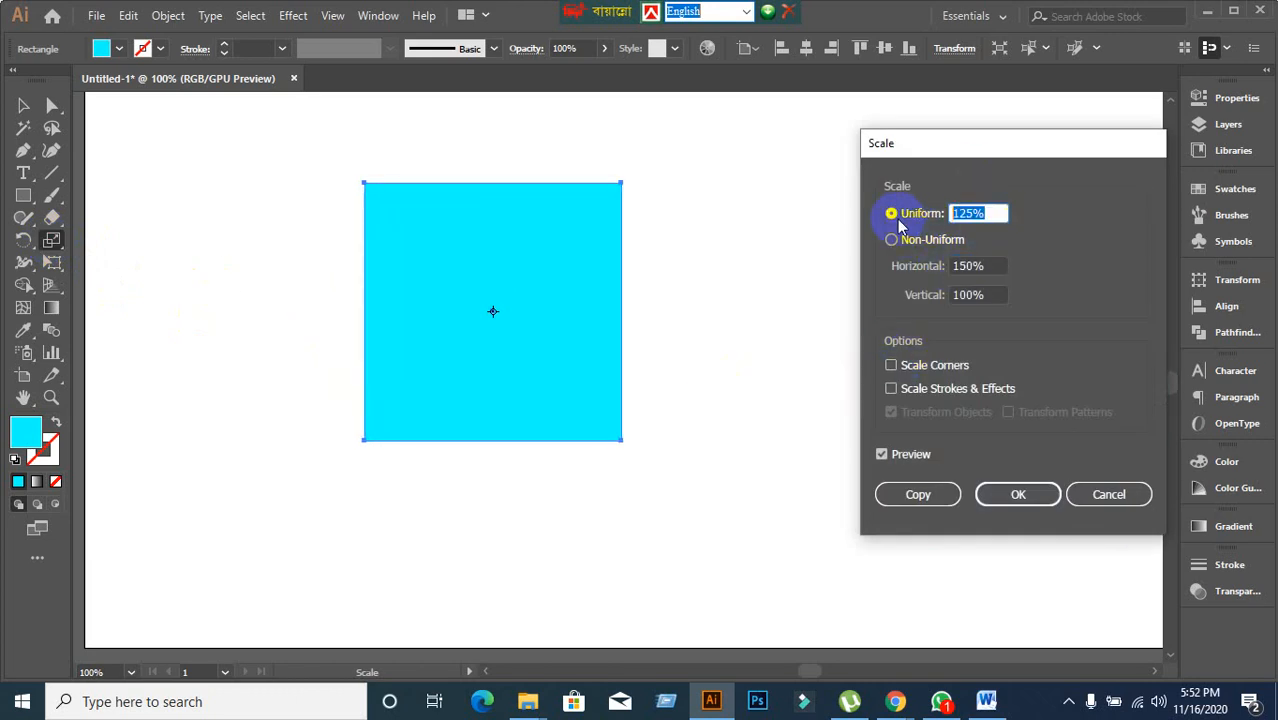
left_click(987, 266)
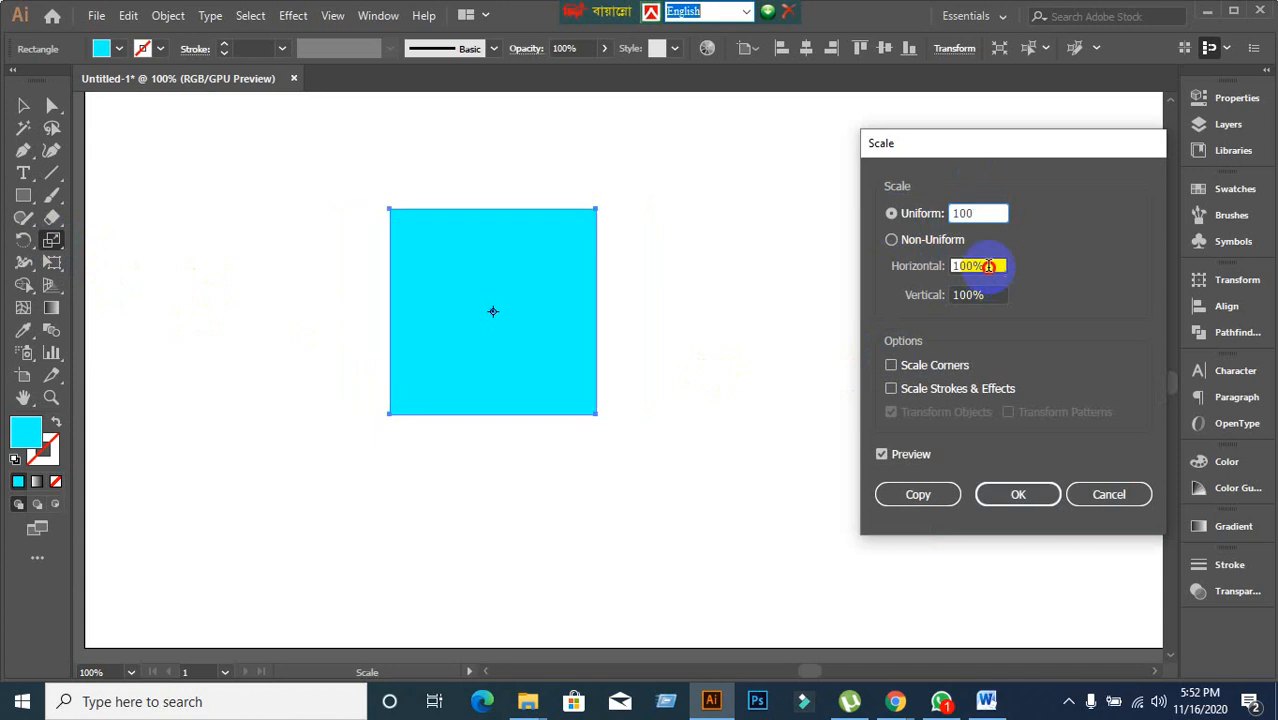
left_click(893, 216)
left_click(1019, 492)
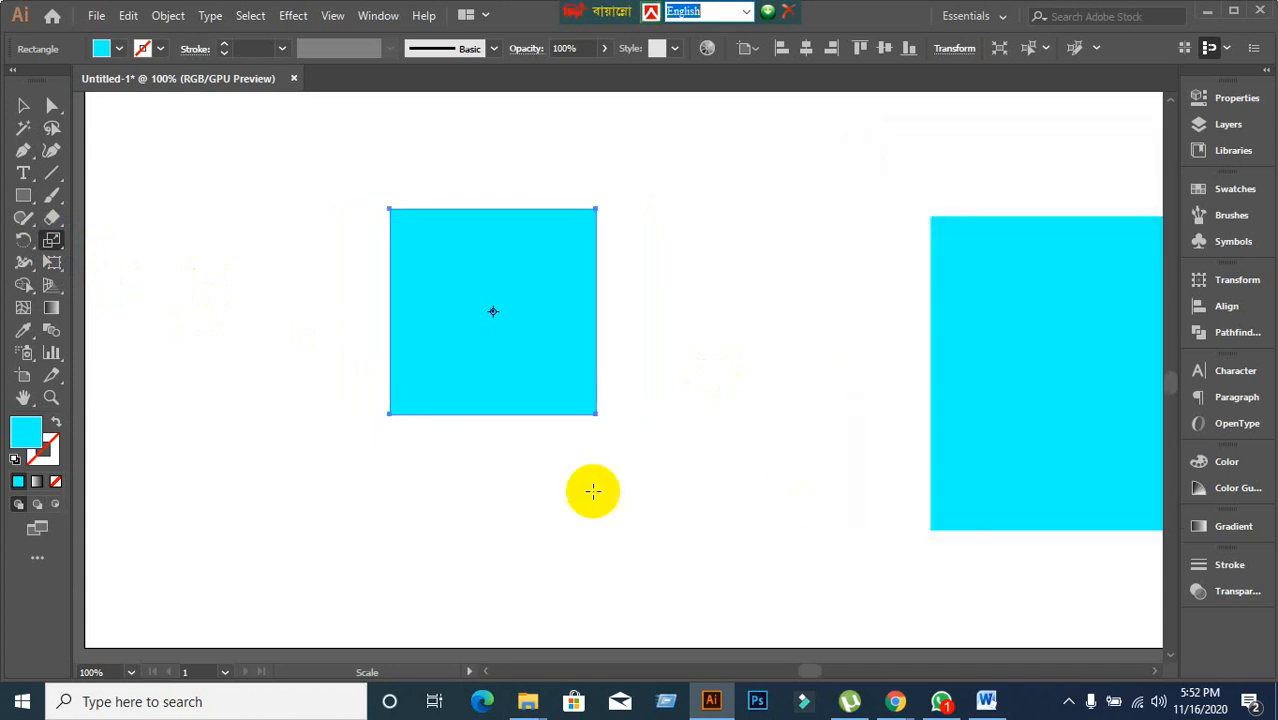
Scale the small cyan square freehand about its centre with the Scale tool, and undo the last scaling.
left_click(23, 105)
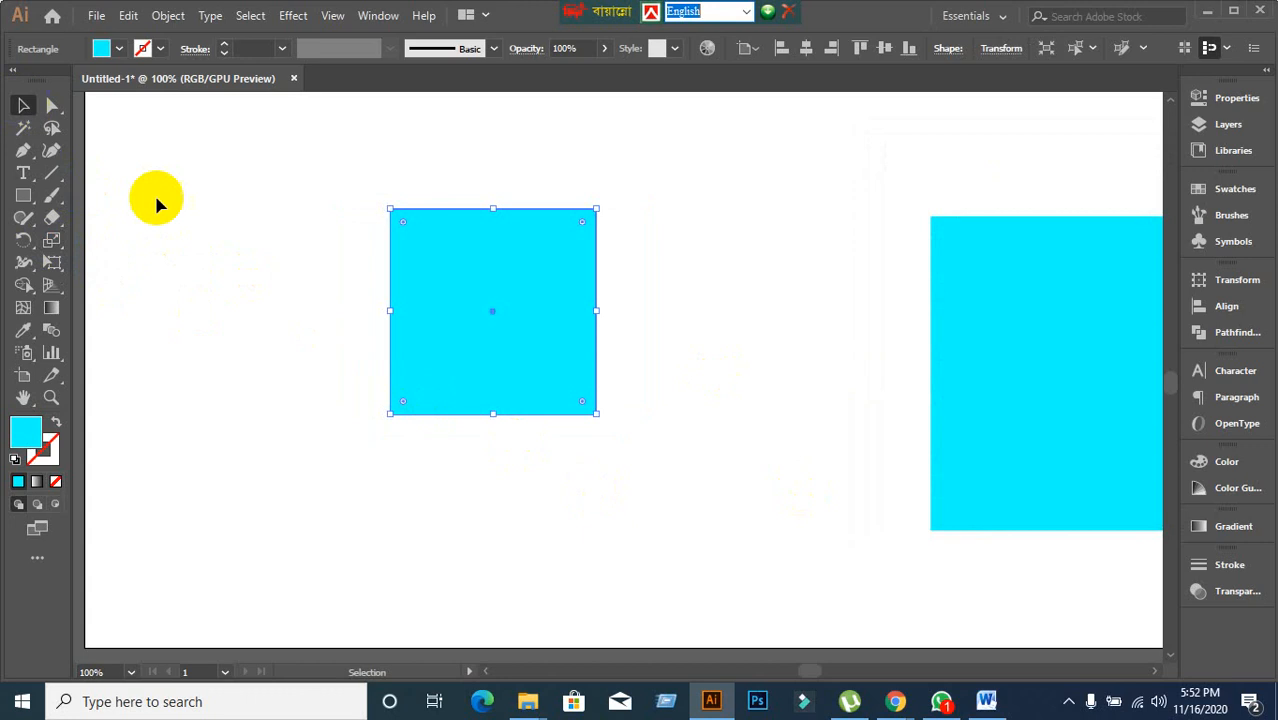
left_click(493, 369)
left_click(53, 242)
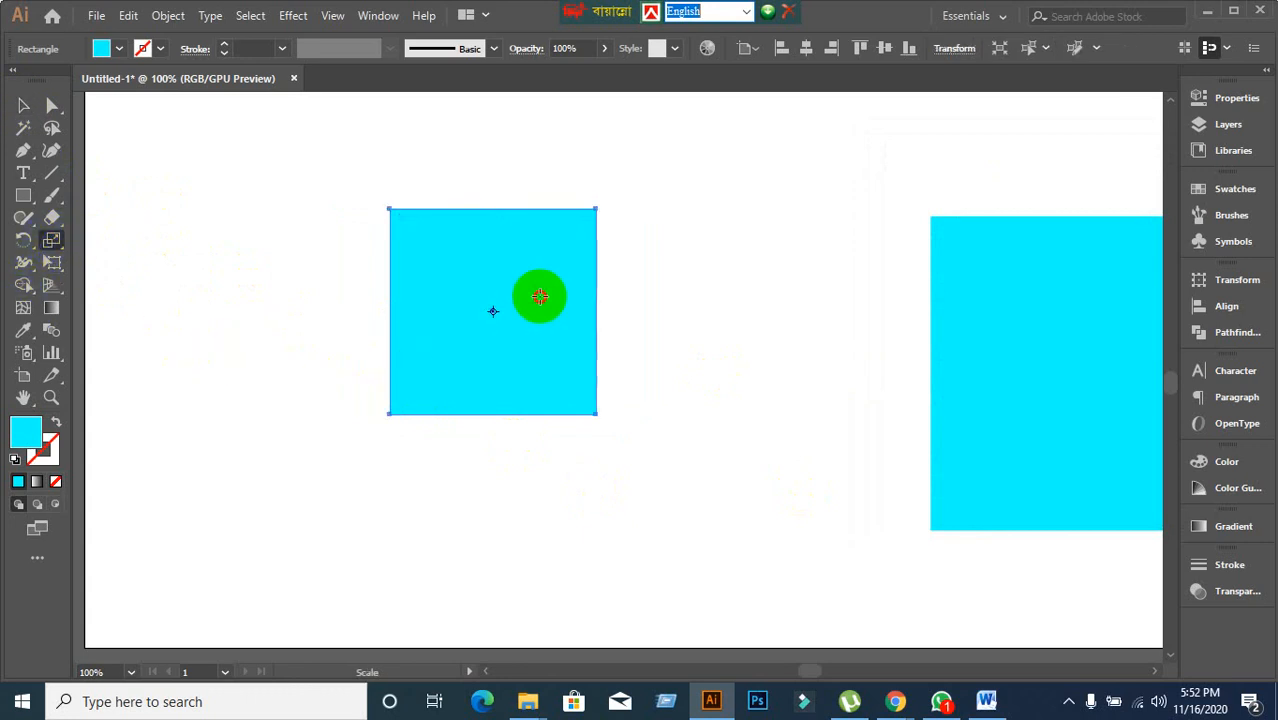
left_click_drag(540, 296, 514, 306)
left_click_drag(514, 288, 600, 313)
key("ctrl+z")
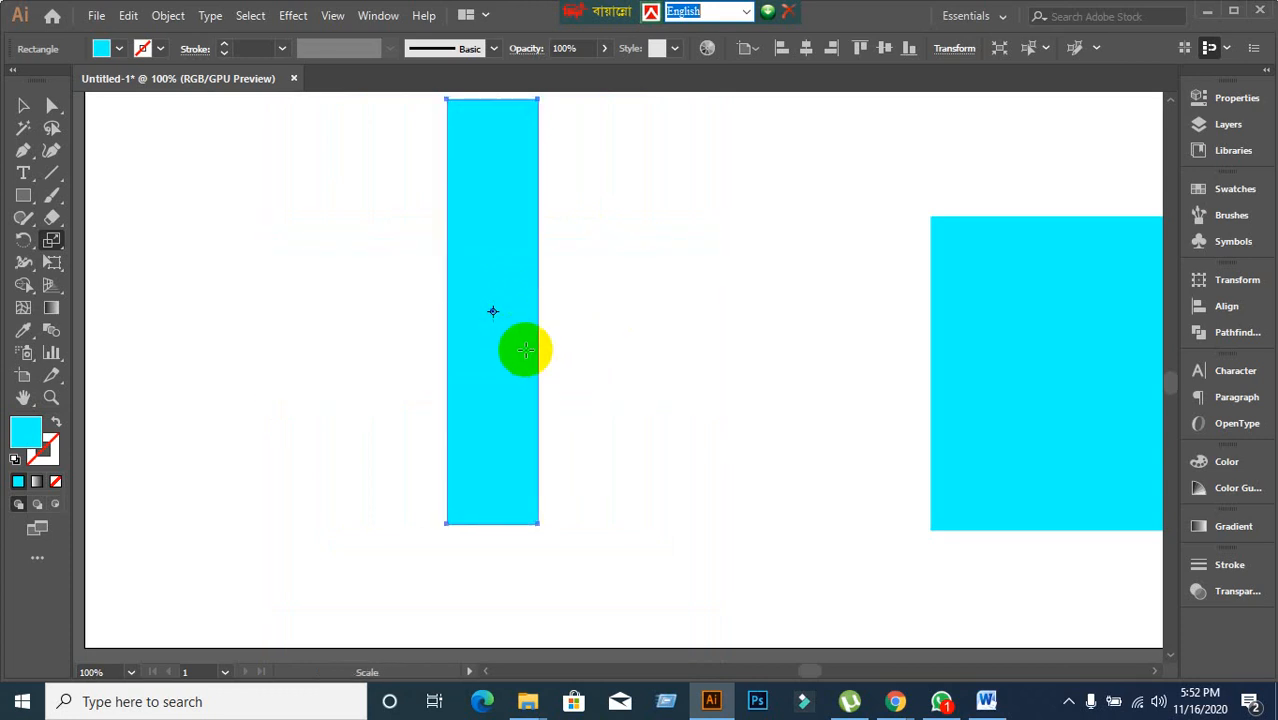
Delete the distorted small rectangle and draw a new cyan square in its place.
left_click(23, 105)
left_click_drag(497, 236, 736, 271)
key("Delete")
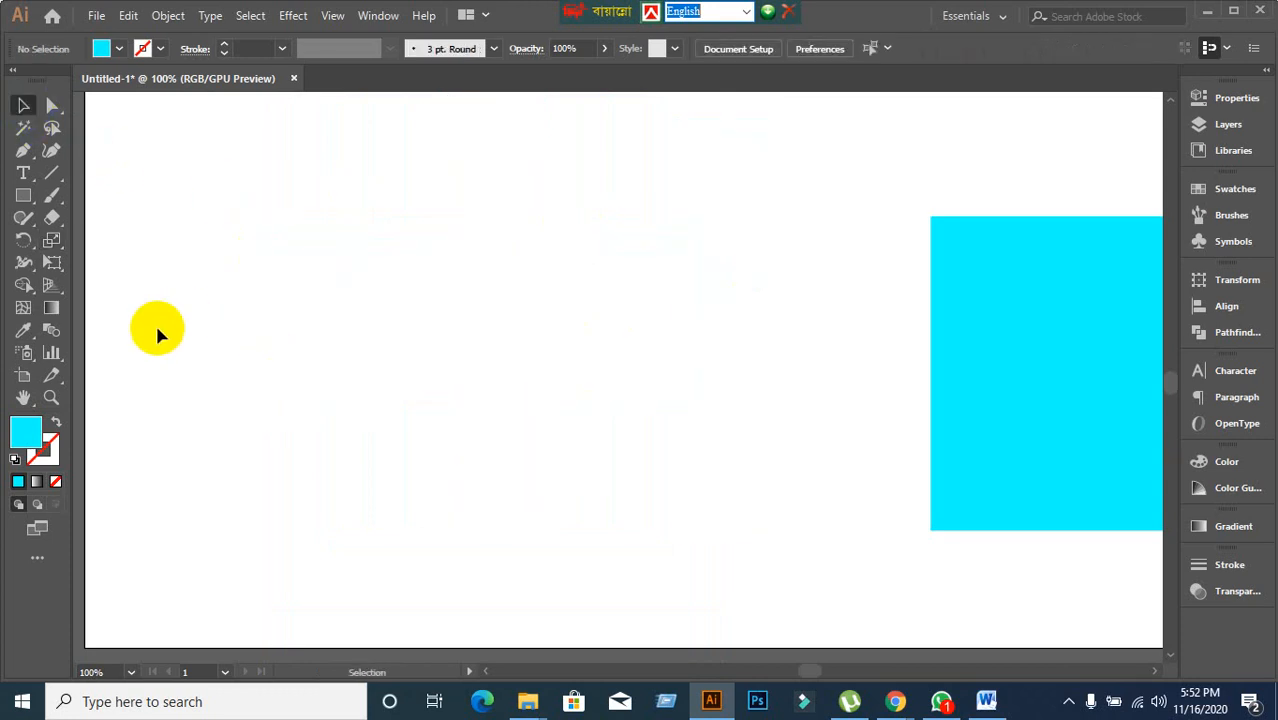
left_click(23, 196)
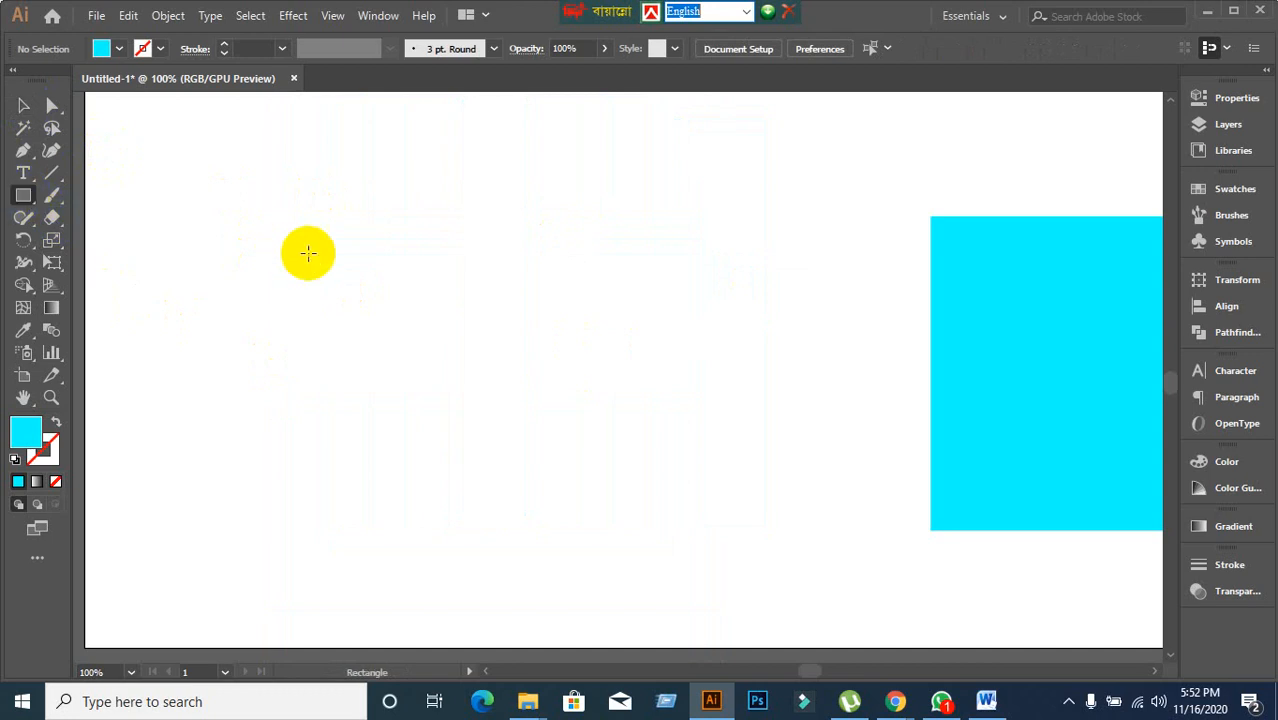
left_click_drag(346, 197, 535, 345)
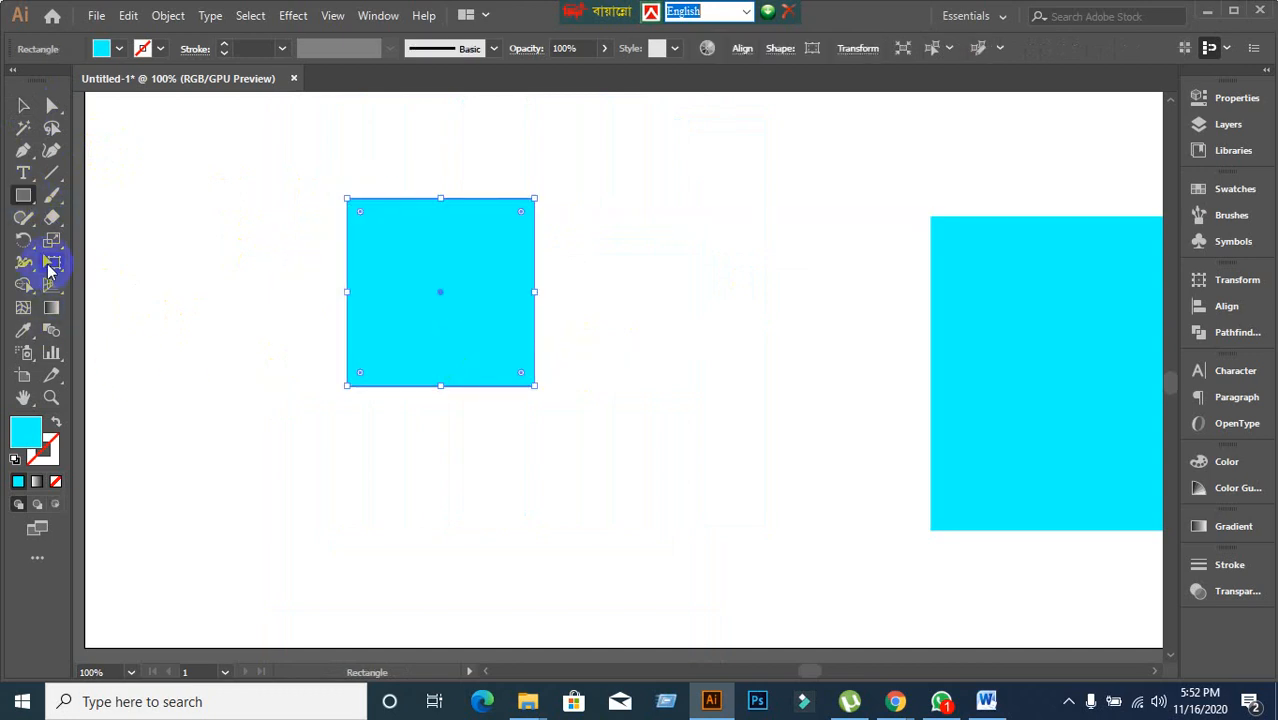
Scale the new cyan square freehand about its centre, undo it, and stretch it to about 307% width and 78% height.
left_click(52, 241)
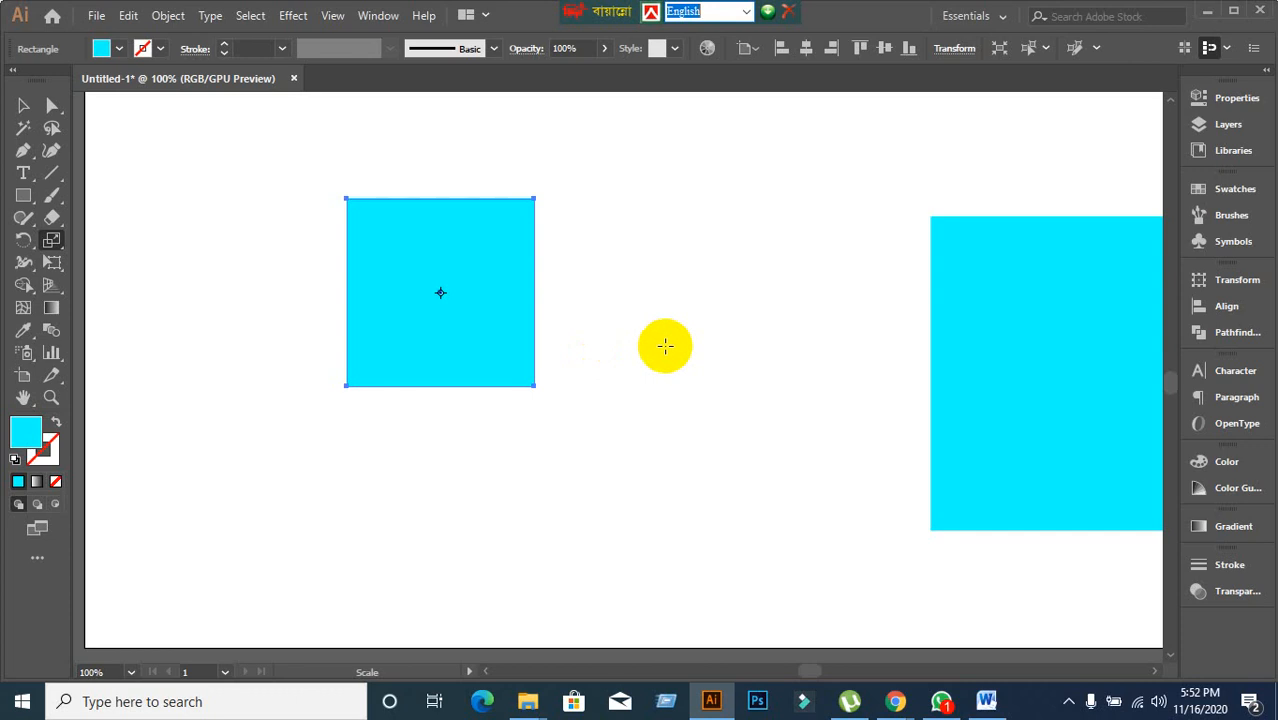
left_click_drag(497, 293, 585, 297)
key("ctrl+z")
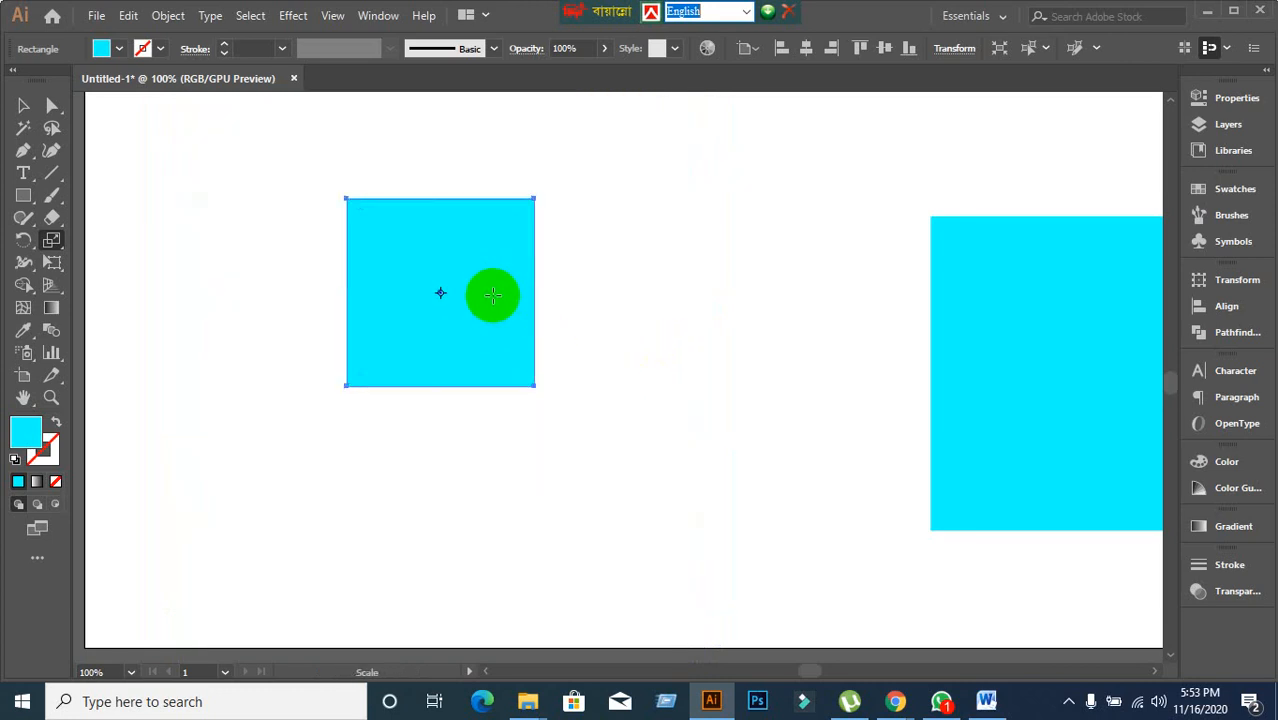
mouse_move(443, 372)
left_mouse_down()
mouse_move(439, 354)
mouse_move(450, 358)
left_mouse_up()
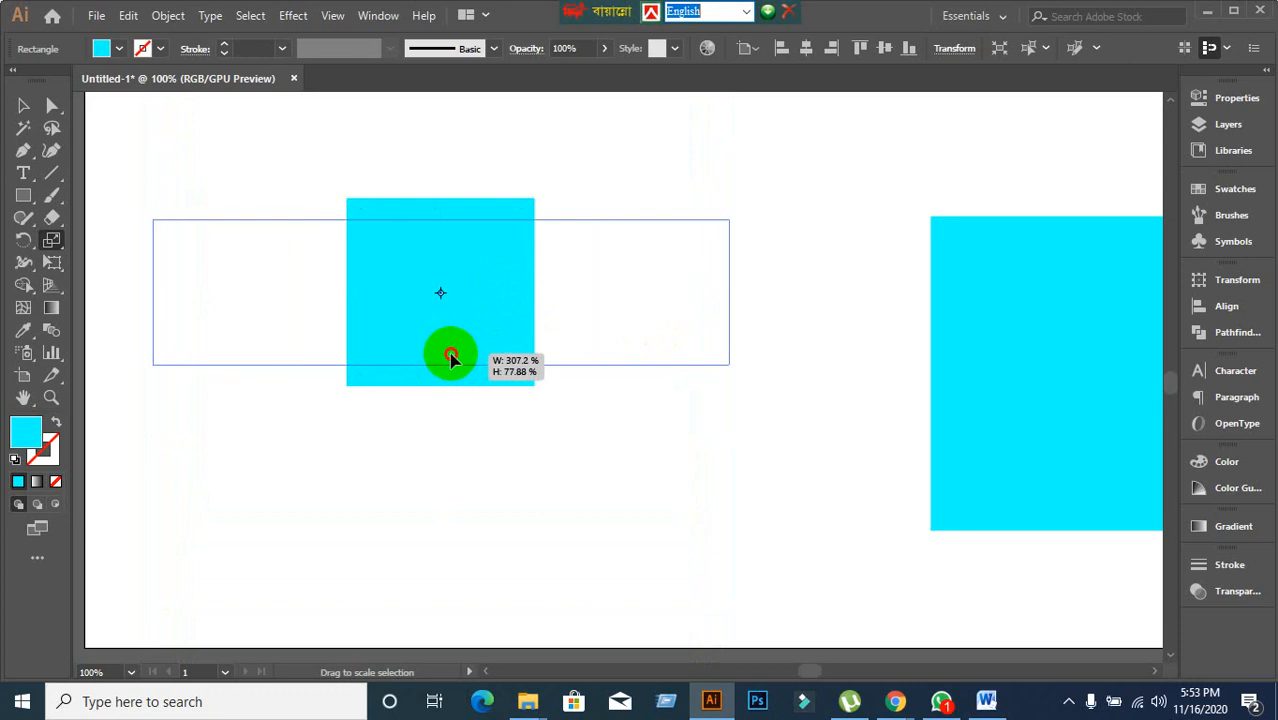
left_click_drag(450, 358, 450, 358)
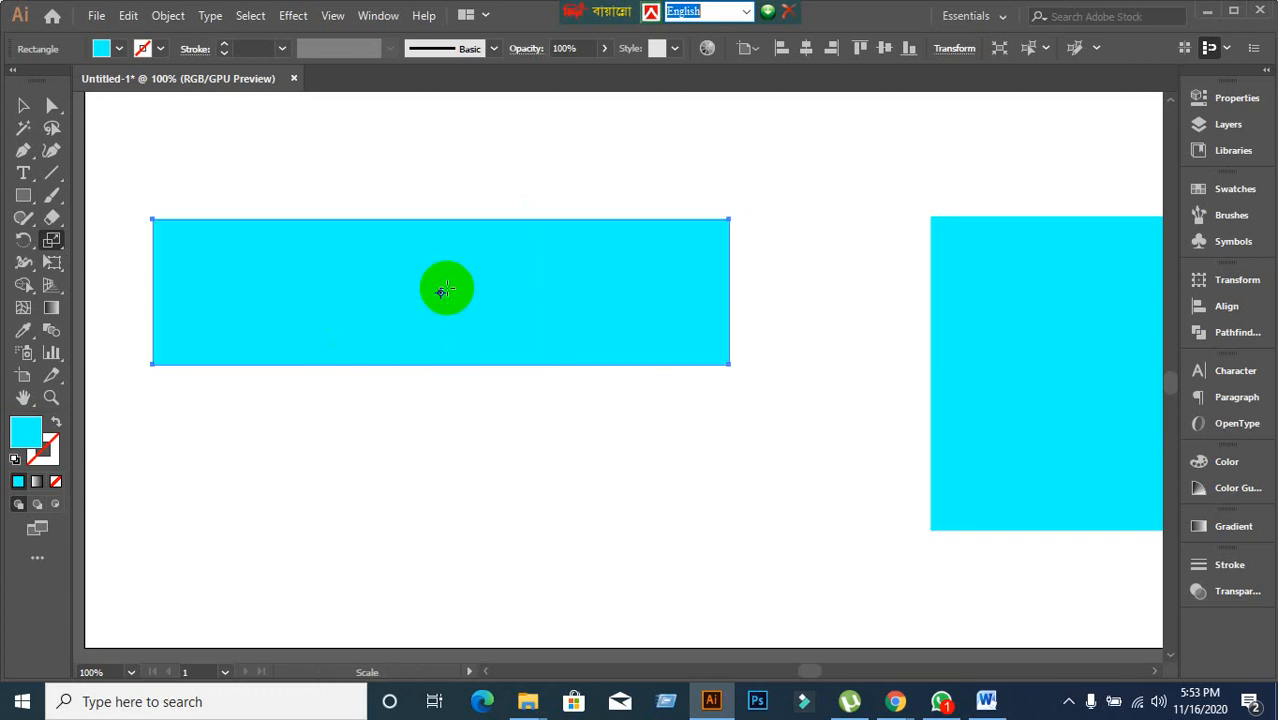
Set the scale origin near the stretched rectangle's upper-left corner and narrow the rectangle freehand from that point.
left_click(166, 234)
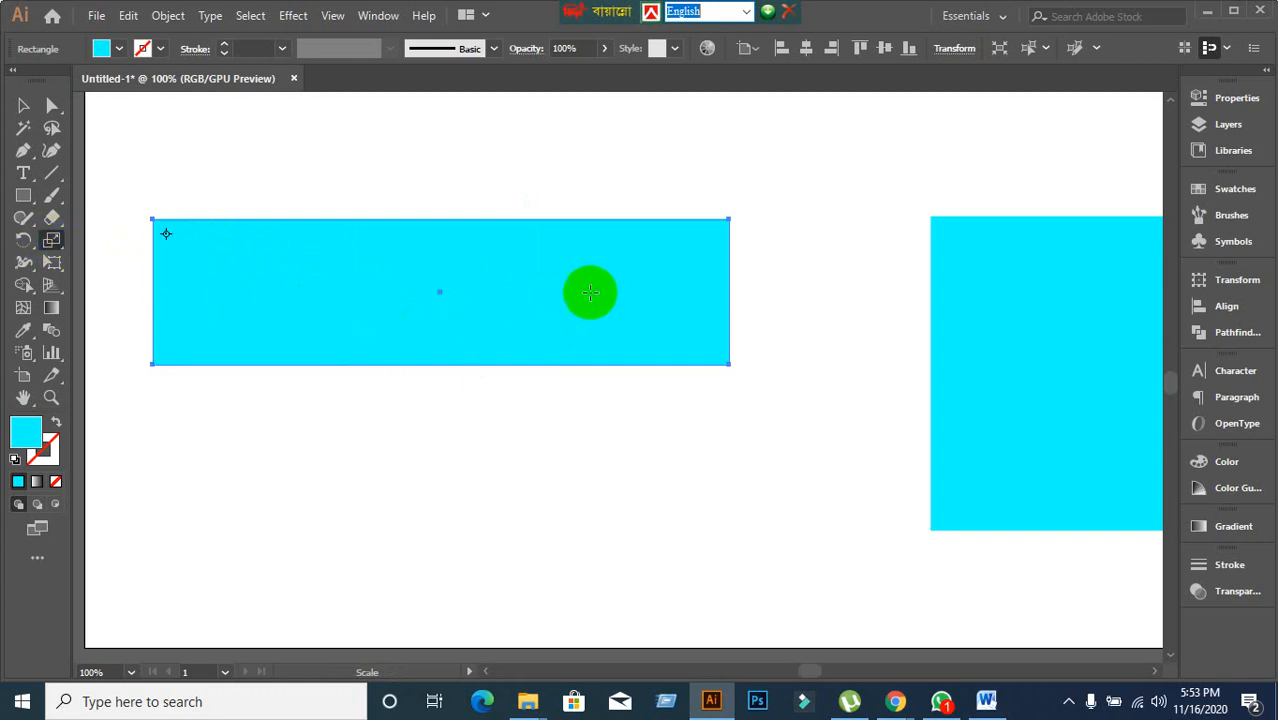
left_click_drag(590, 290, 412, 300)
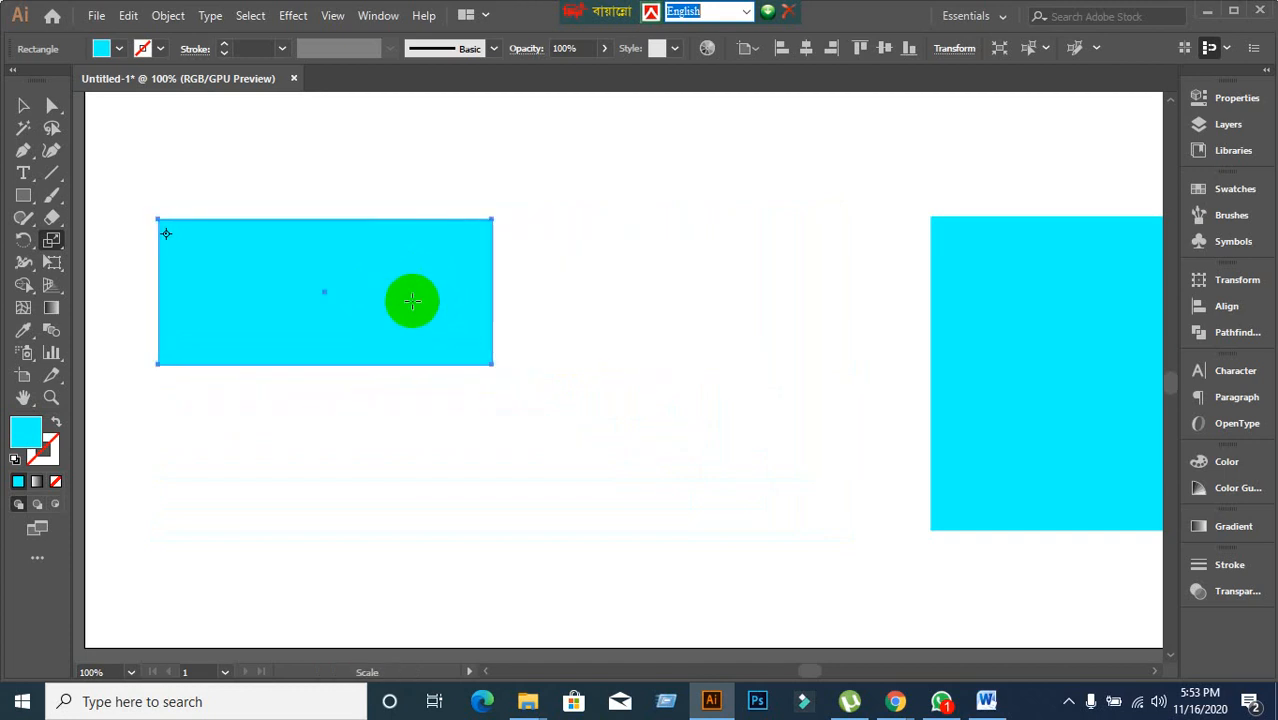
left_click(22, 104)
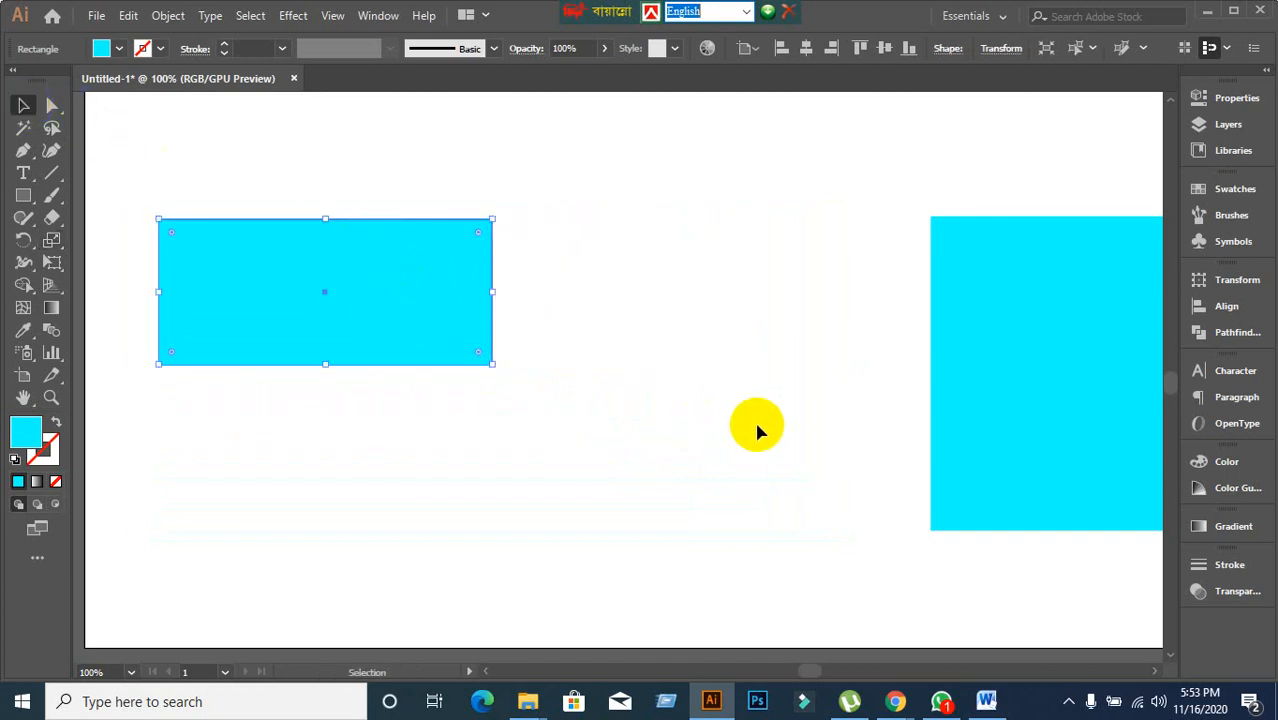
Move the small cyan rectangle closer to the larger cyan rectangle and deselect it.
scroll(758, 421, "down", 1)
left_click_drag(771, 427, 577, 385)
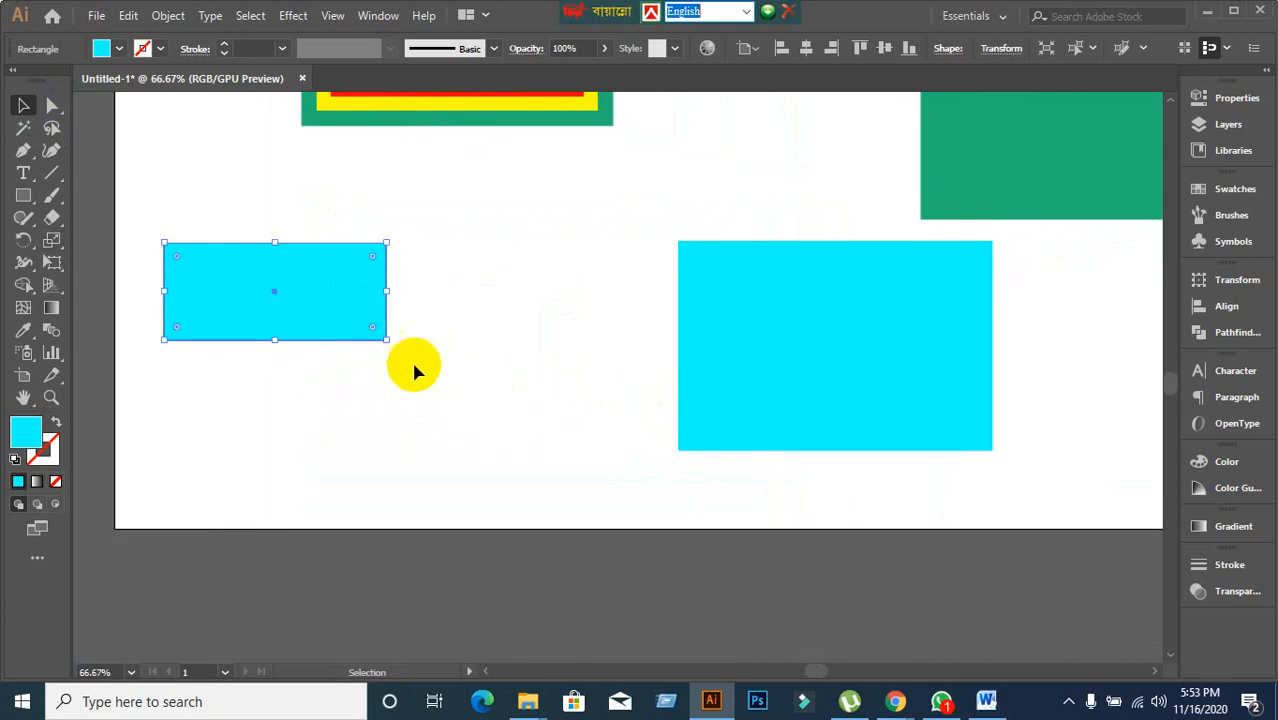
scroll(470, 374, "up", 1)
scroll(470, 374, "up", 1)
scroll(470, 374, "down", 1)
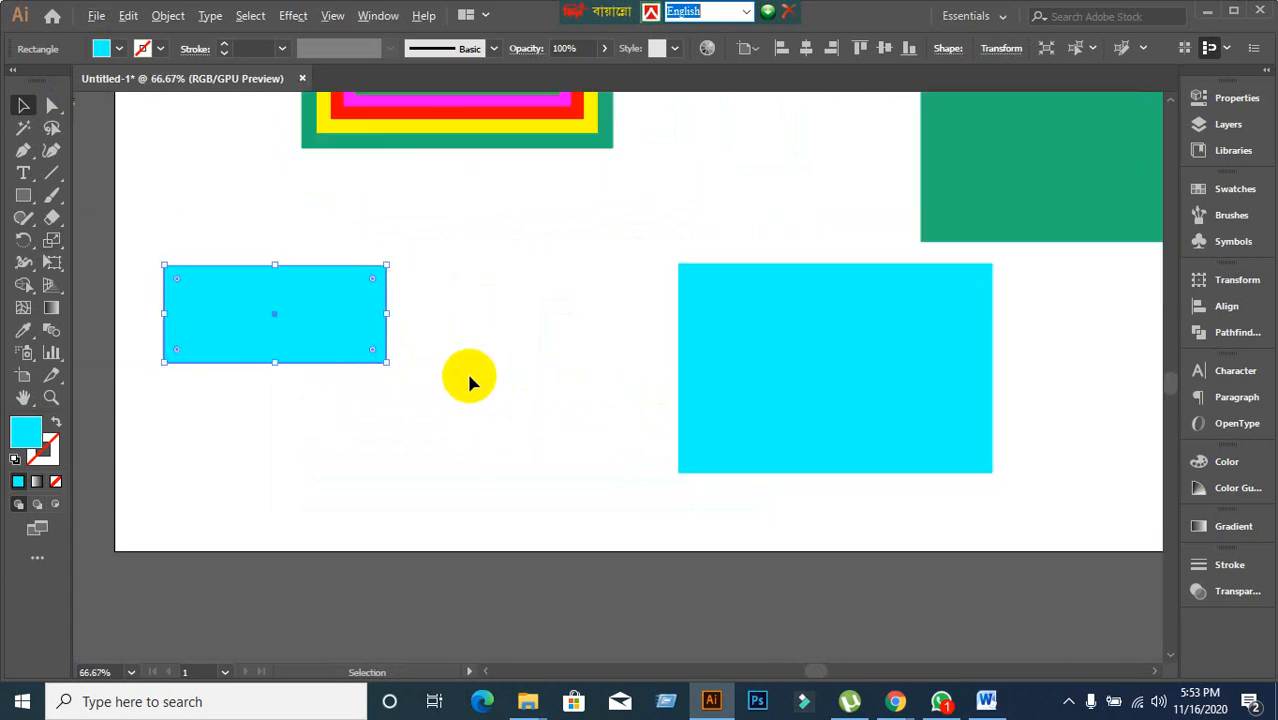
left_click_drag(340, 340, 550, 360)
left_click(630, 476)
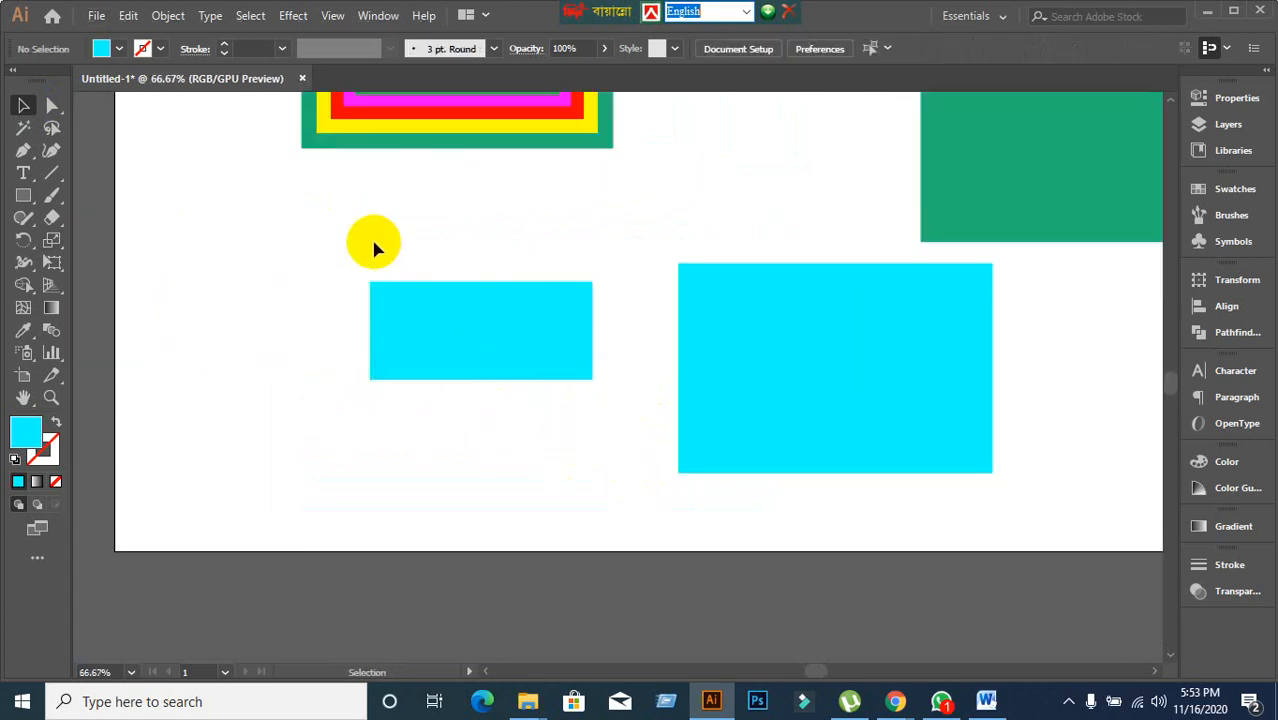
Shift the larger cyan rectangle closer to the smaller one and delete both.
left_click_drag(374, 243, 699, 432)
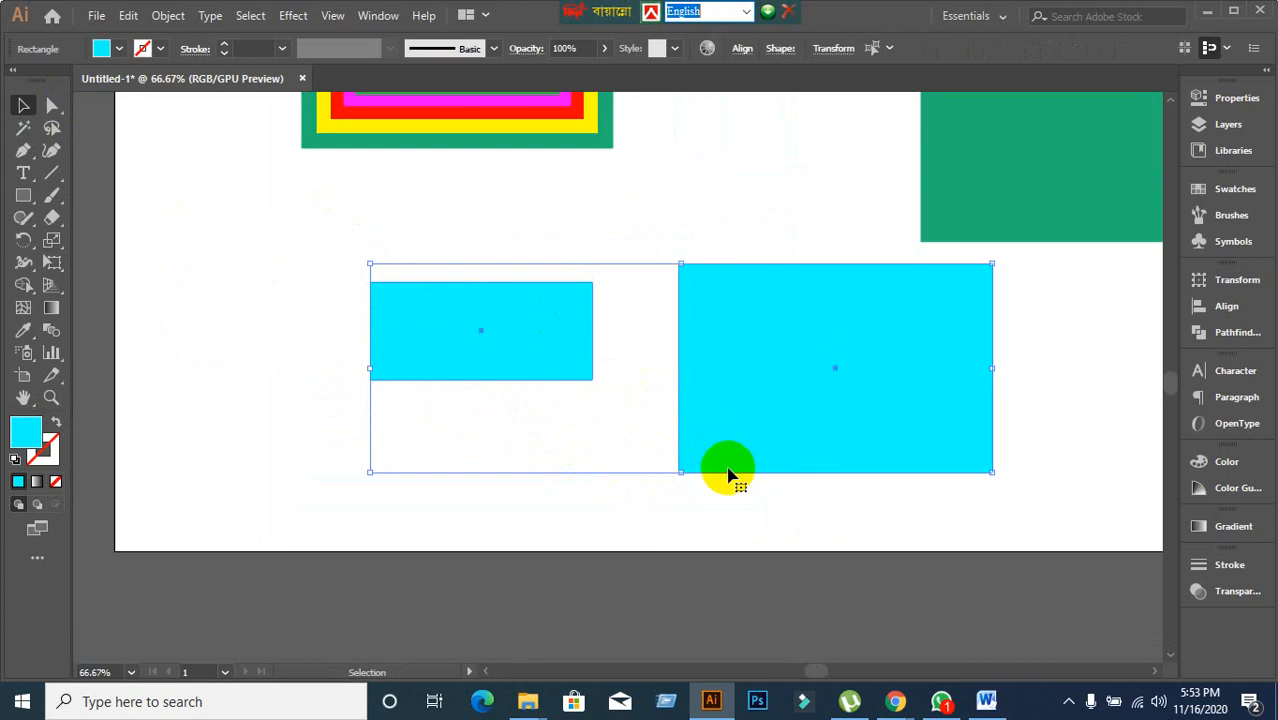
left_click(1066, 504)
left_click_drag(979, 459, 916, 470)
left_click(1070, 435)
left_click_drag(434, 240, 725, 428)
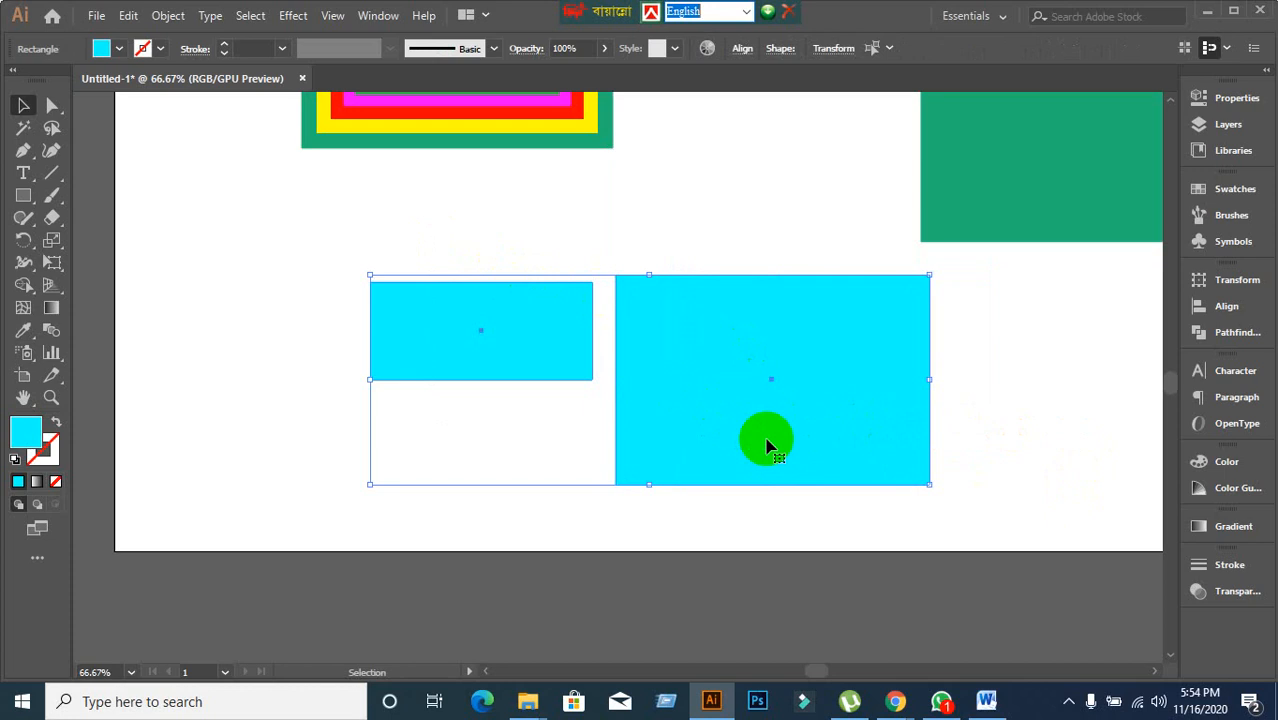
key("Delete")
Delete the nested multicoloured squares and the large green square from the artboard.
scroll(716, 430, "up", 6)
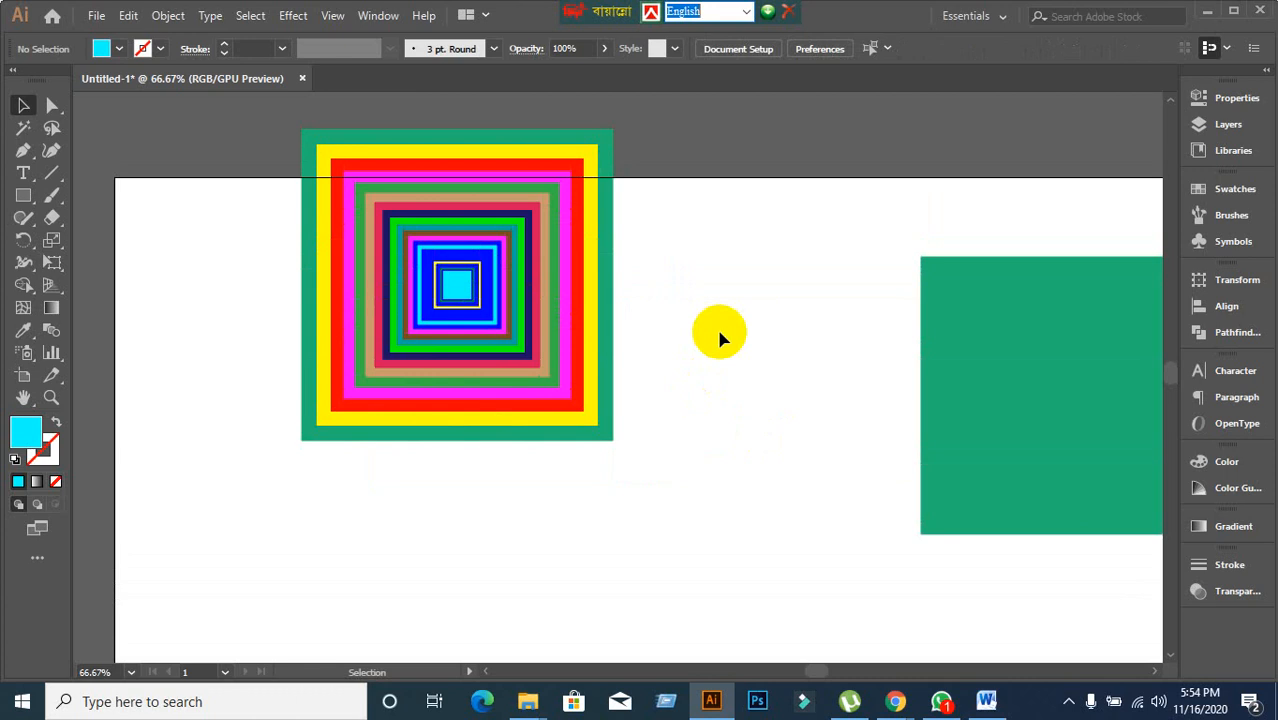
left_click_drag(256, 115, 590, 400)
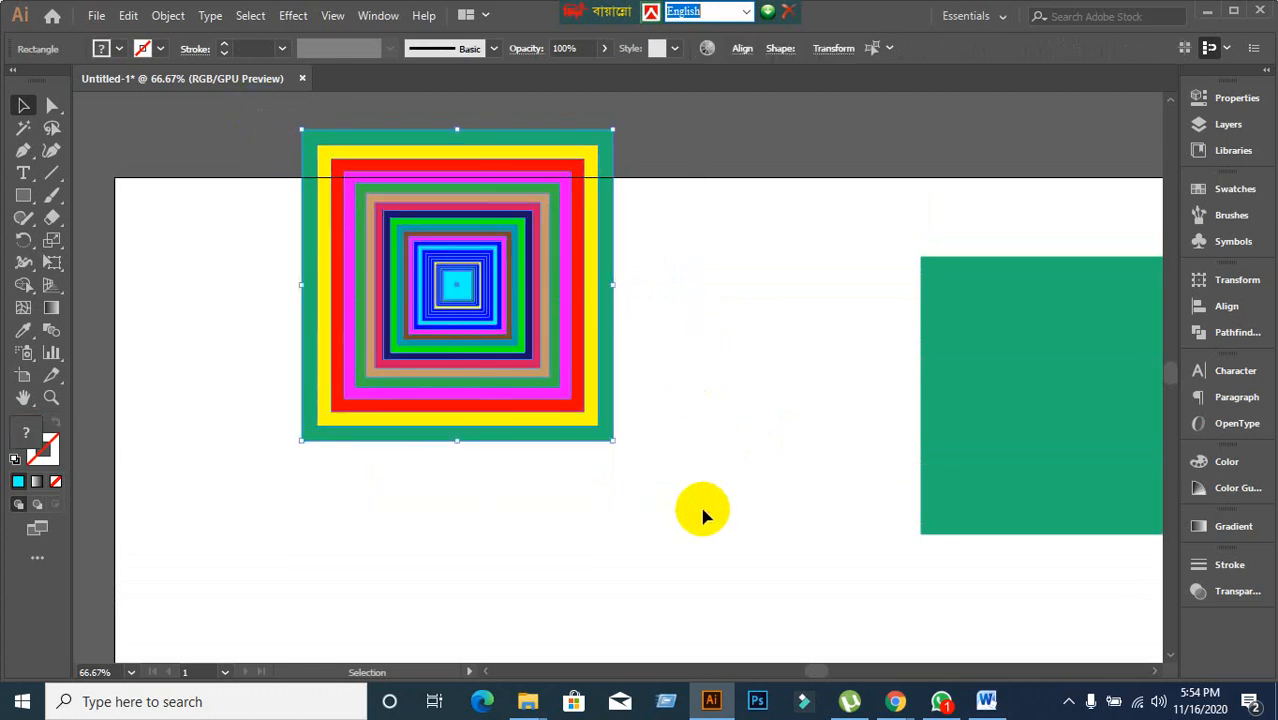
key("Delete")
left_click_drag(1110, 371, 820, 316)
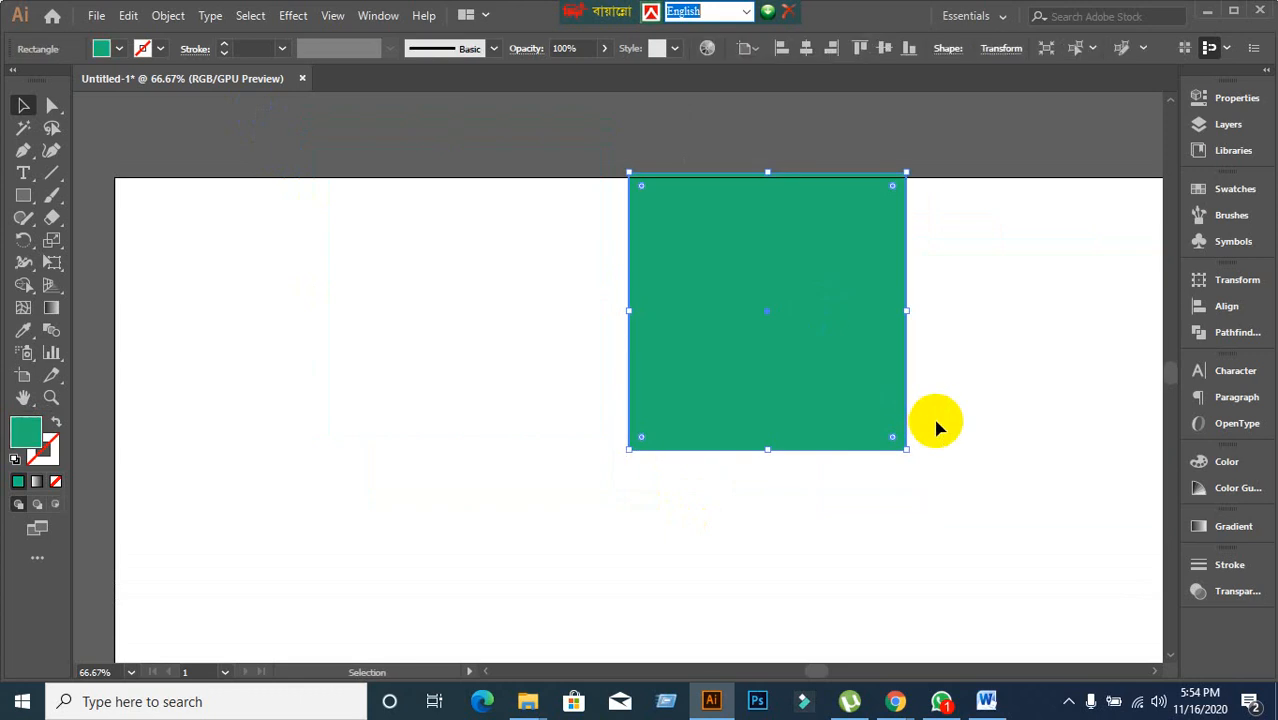
key("Delete")
scroll(849, 397, "up", 2)
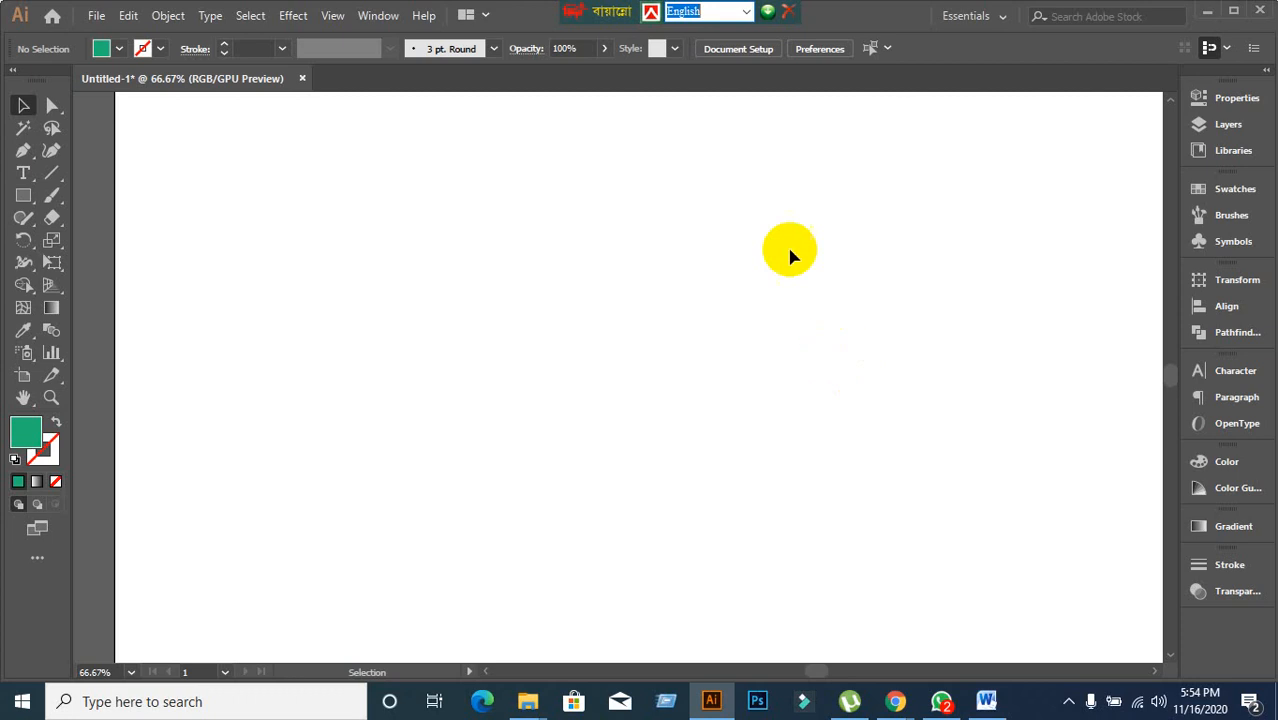
Look over the available Path commands and check the Google Meet class before returning to Illustrator.
left_click(166, 16)
mouse_move(249, 456)
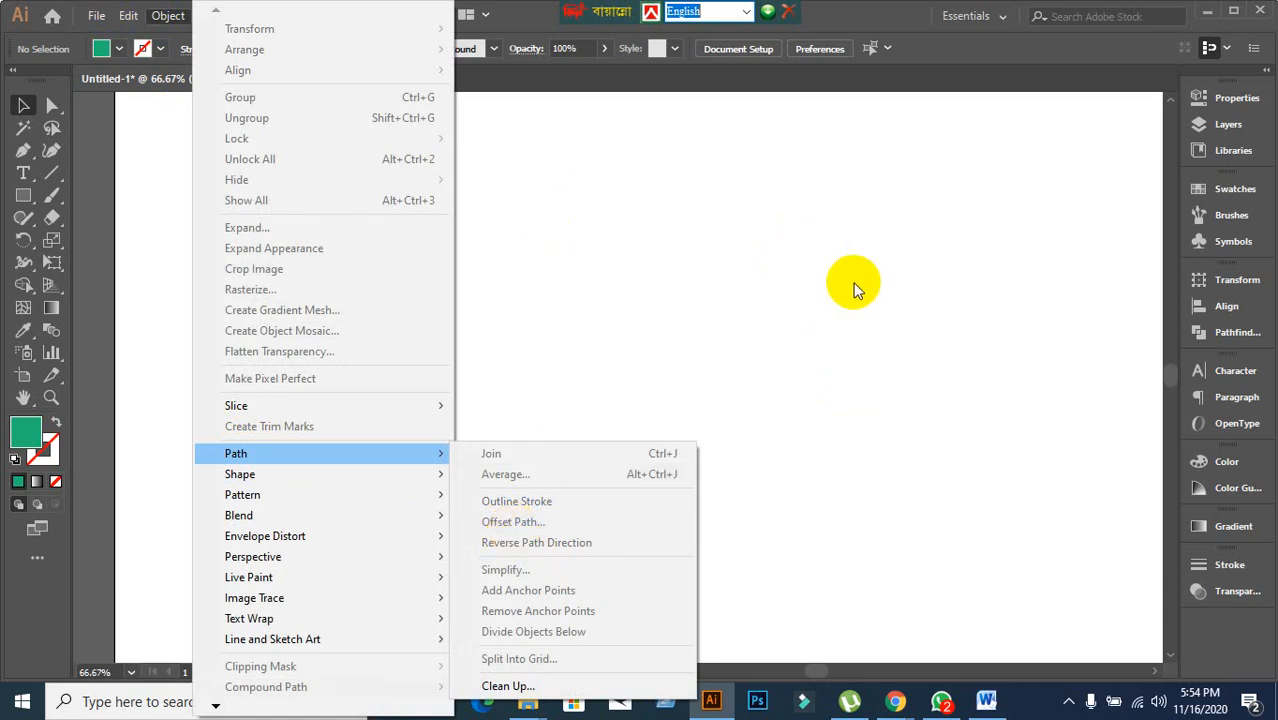
left_click(1205, 12)
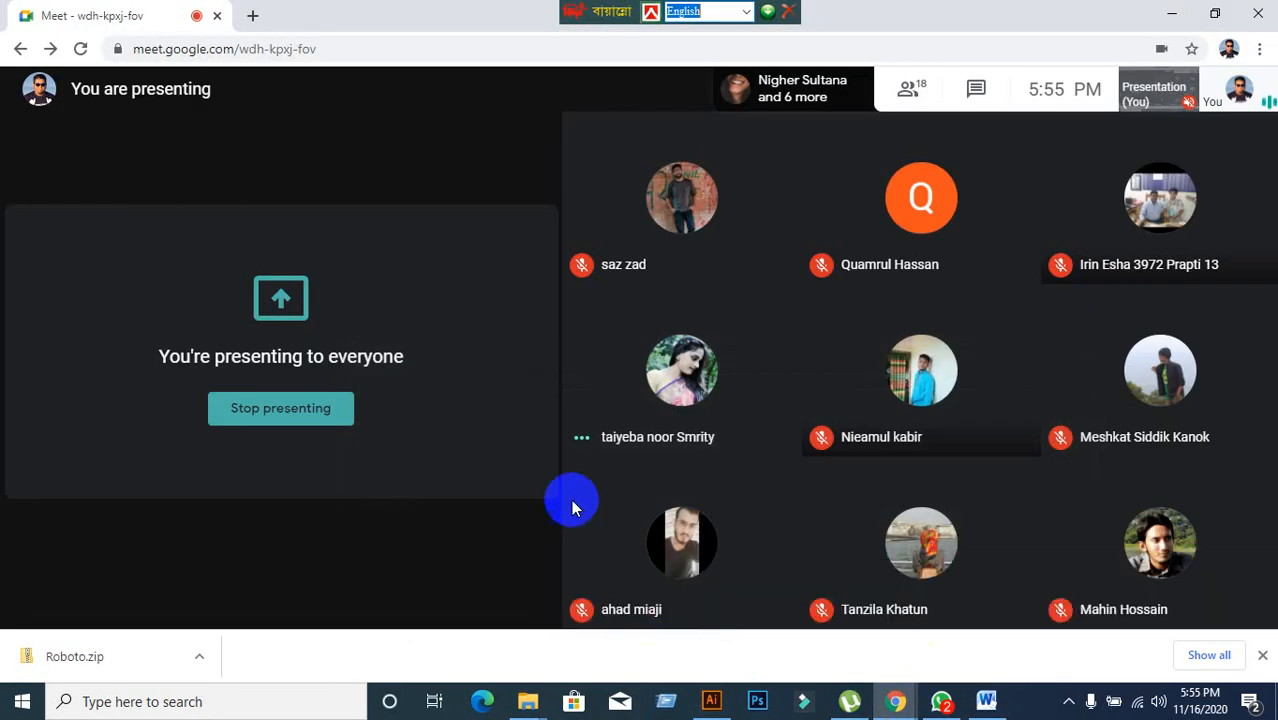
left_click(573, 592)
left_click(1180, 16)
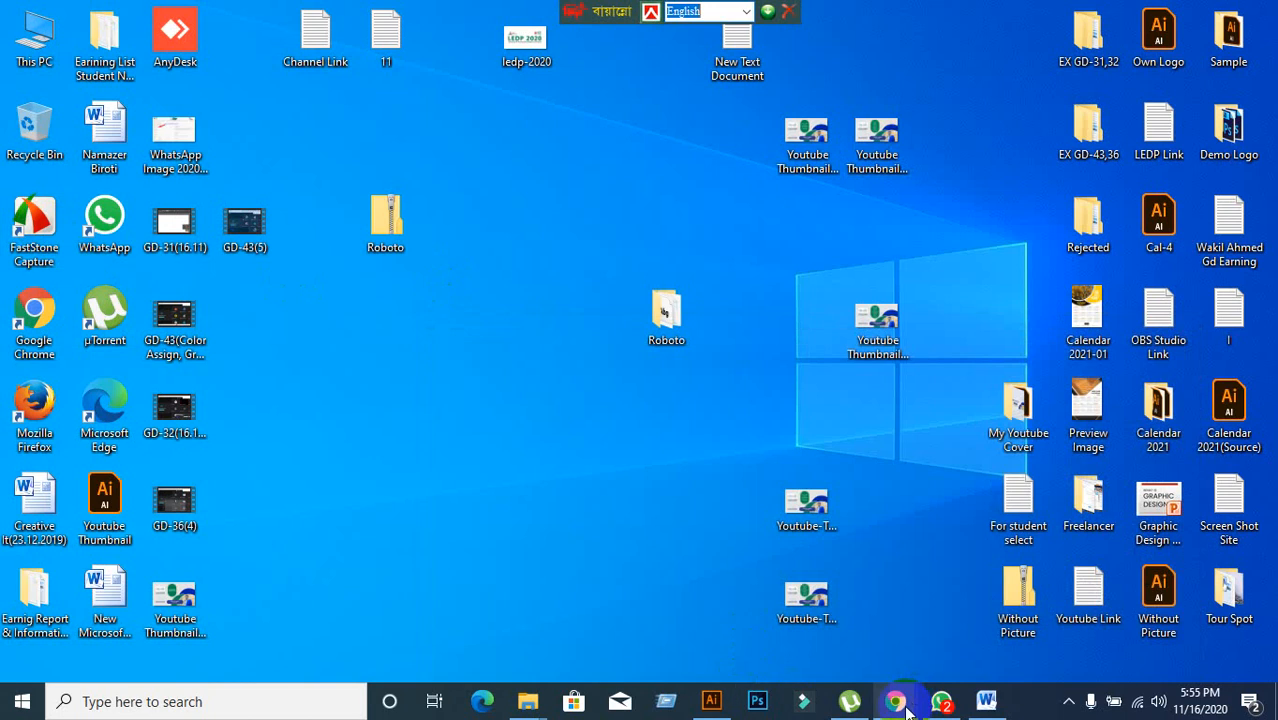
mouse_move(913, 708)
left_click(722, 608)
left_click(578, 588)
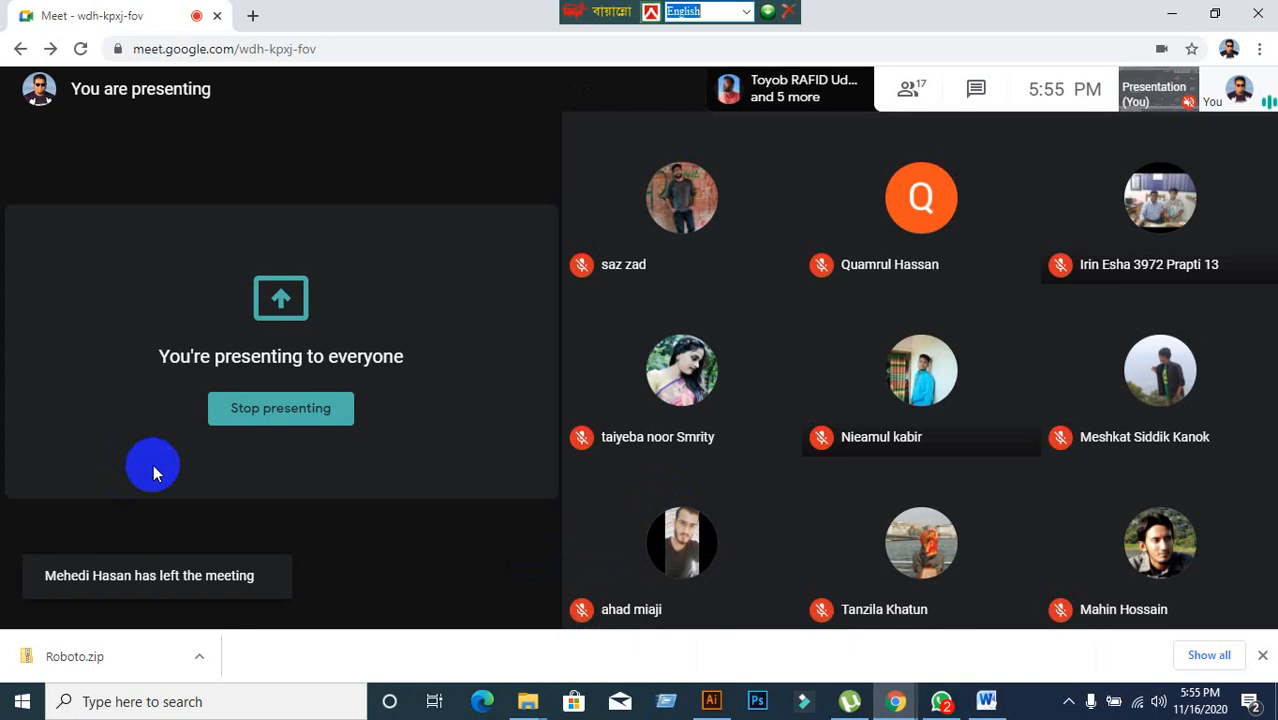
left_click(700, 695)
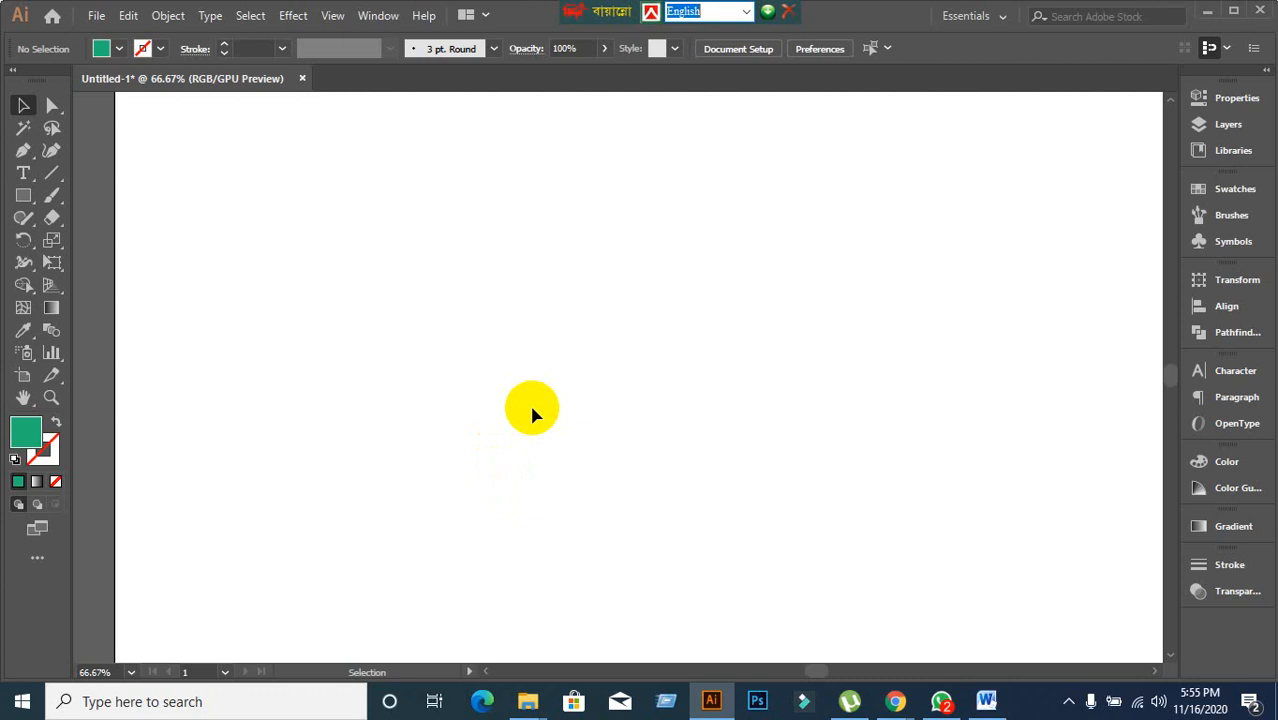
Draw a green square about 475 px wide near the centre of the artboard with the Rectangle tool.
key("ctrl+minus")
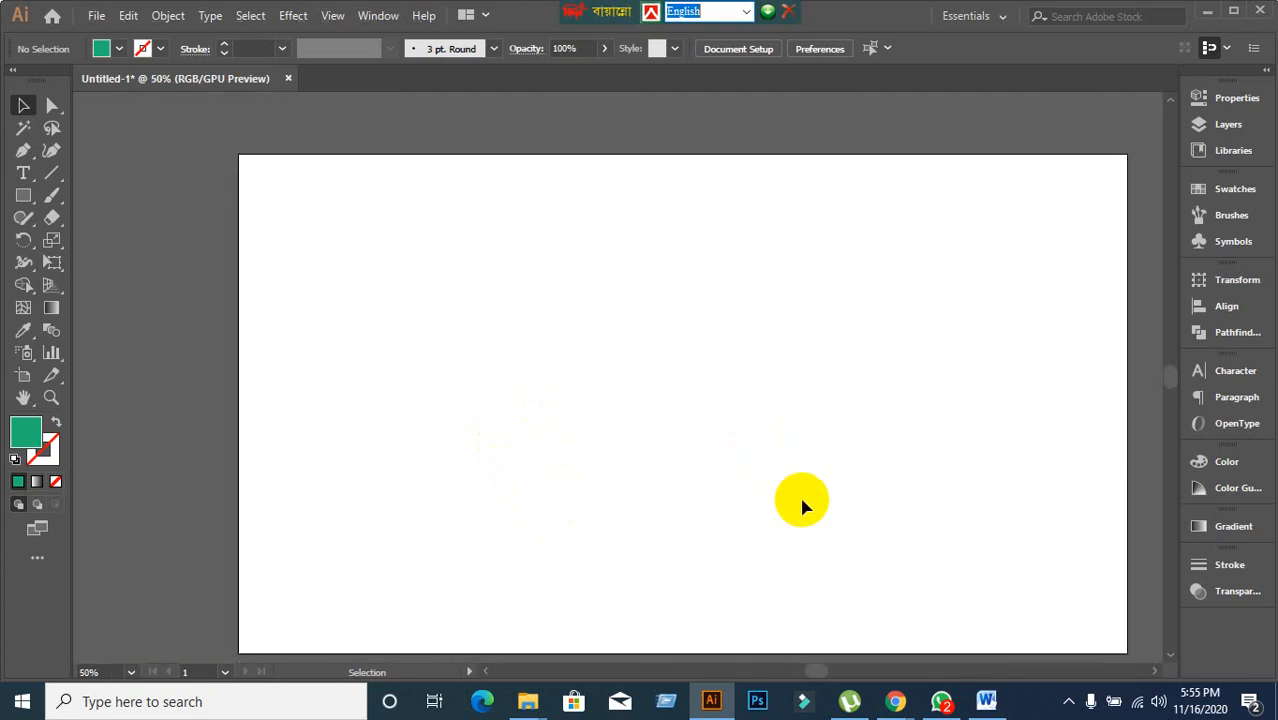
scroll(805, 495, "down", 2)
left_click_drag(1044, 462, 947, 483)
scroll(786, 449, "up", 1)
scroll(786, 449, "down", 1)
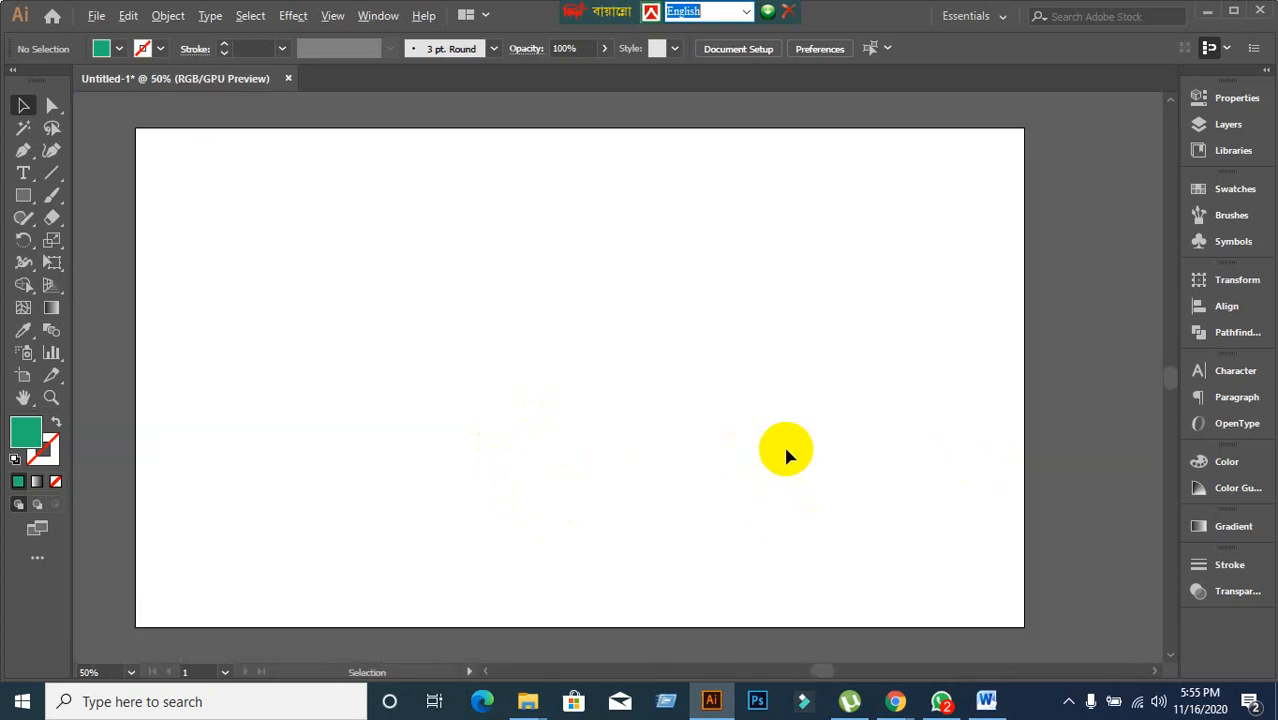
scroll(786, 452, "down", 1)
scroll(699, 462, "up", 1)
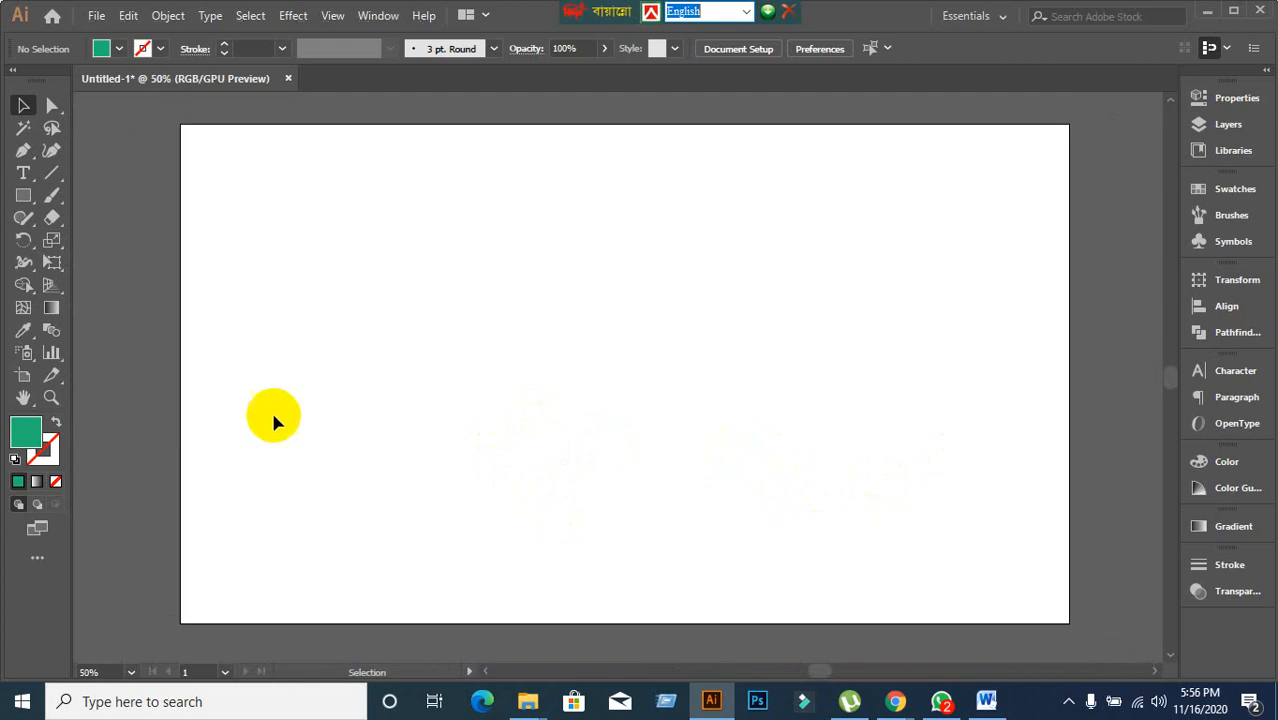
left_click(24, 197)
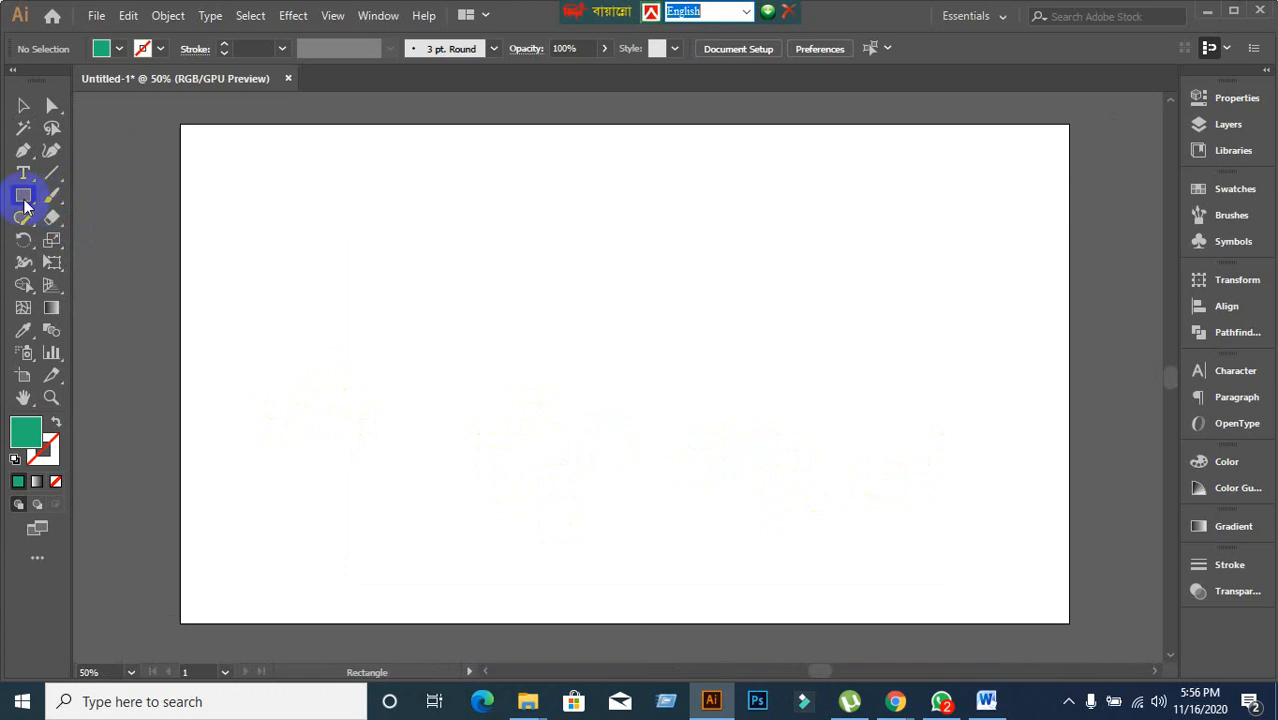
left_click(24, 197)
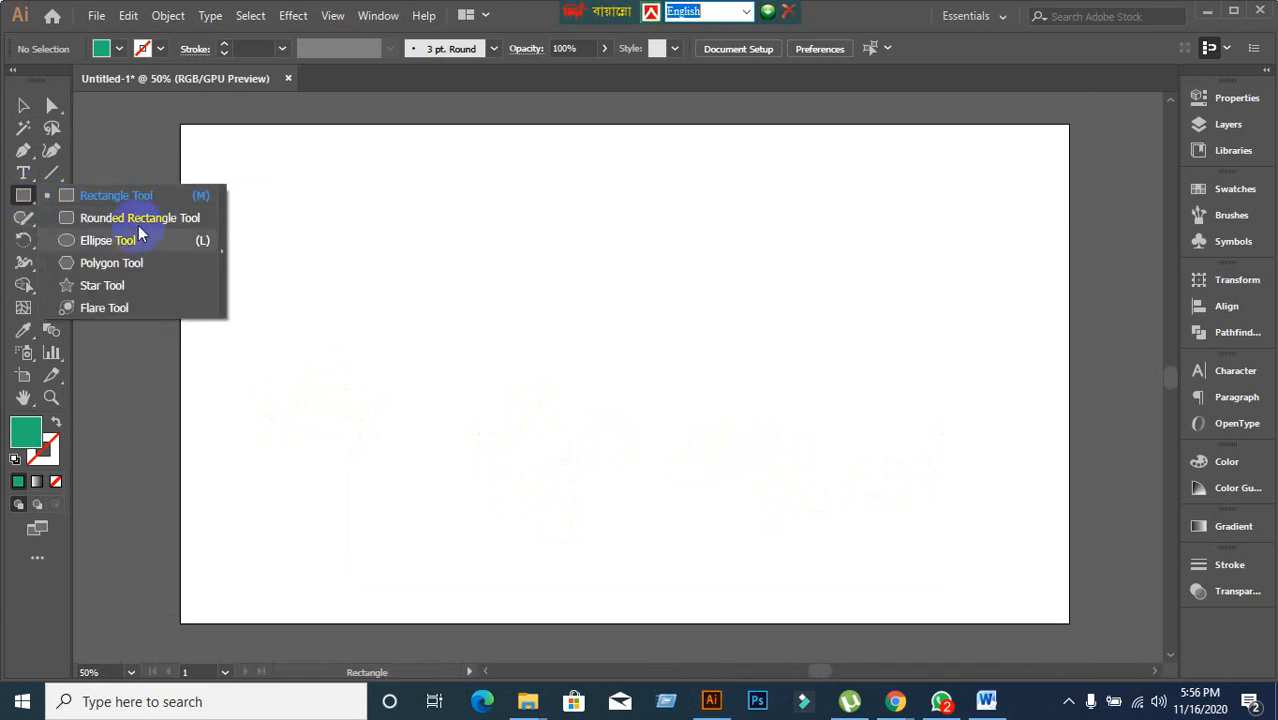
left_click(137, 197)
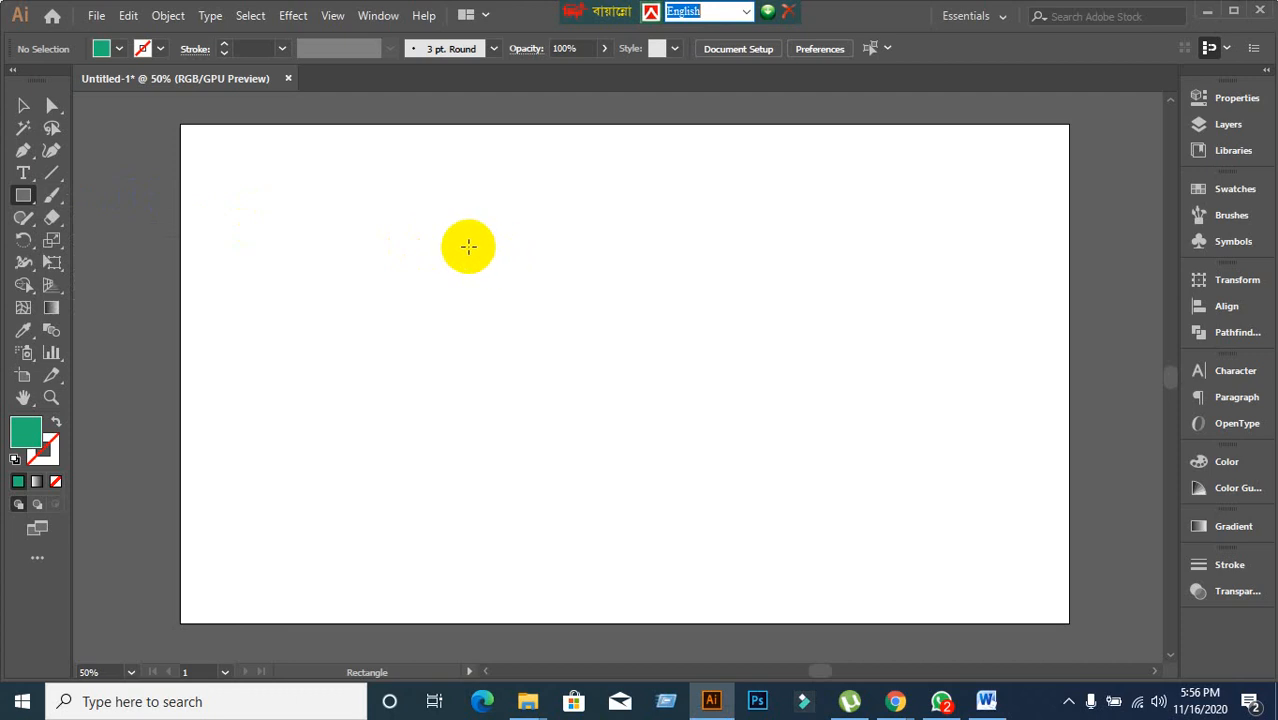
left_click_drag(469, 247, 779, 459)
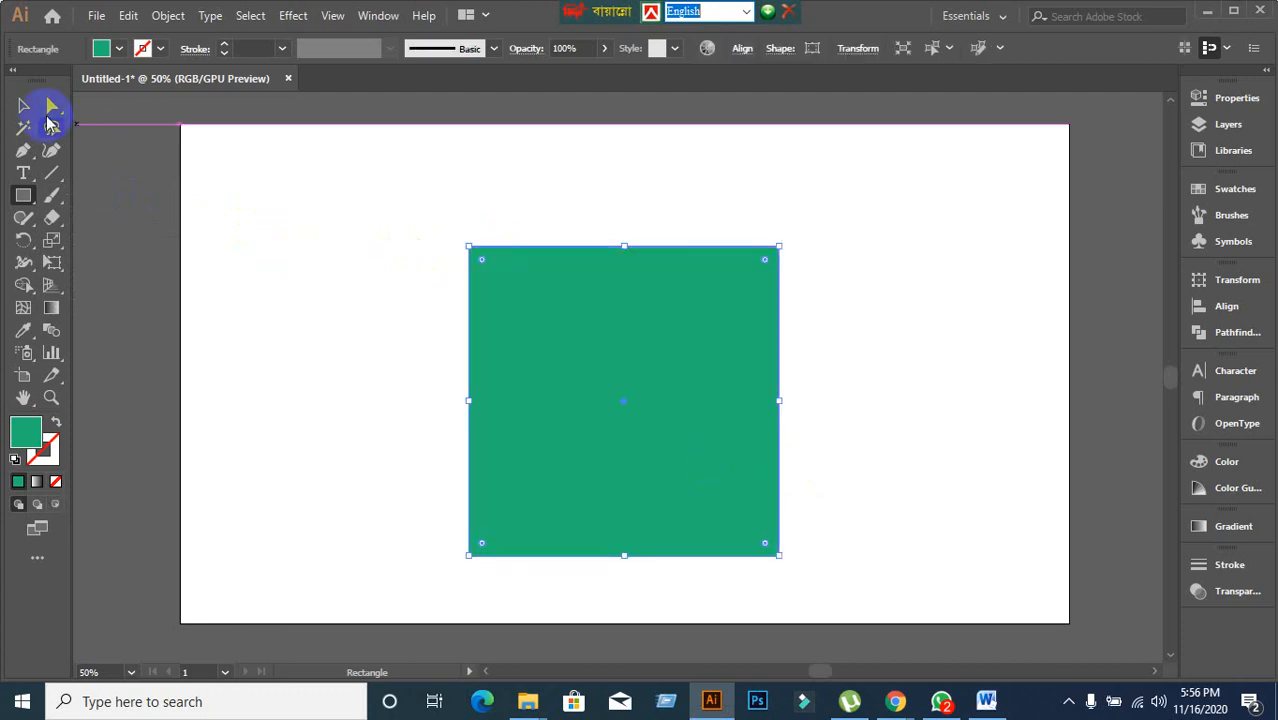
Move the green square up and to the left on the artboard and deselect it.
left_click(24, 105)
left_click_drag(752, 392, 653, 357)
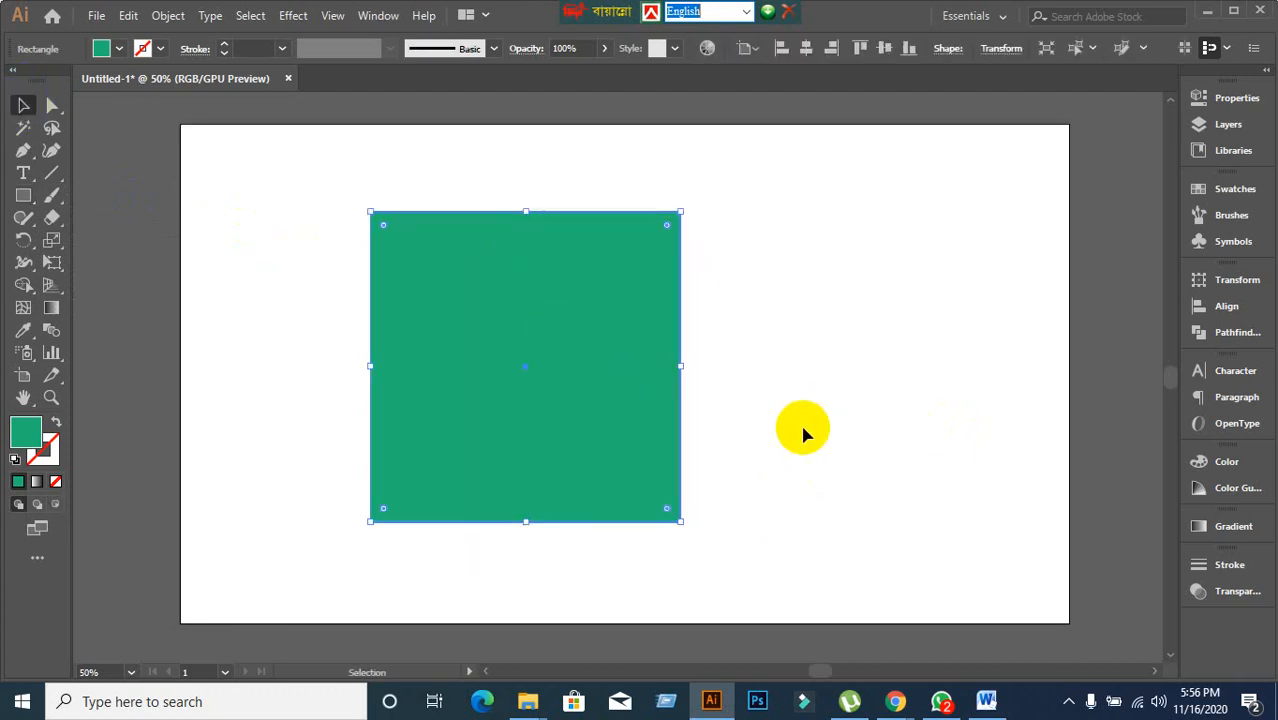
left_click(186, 322)
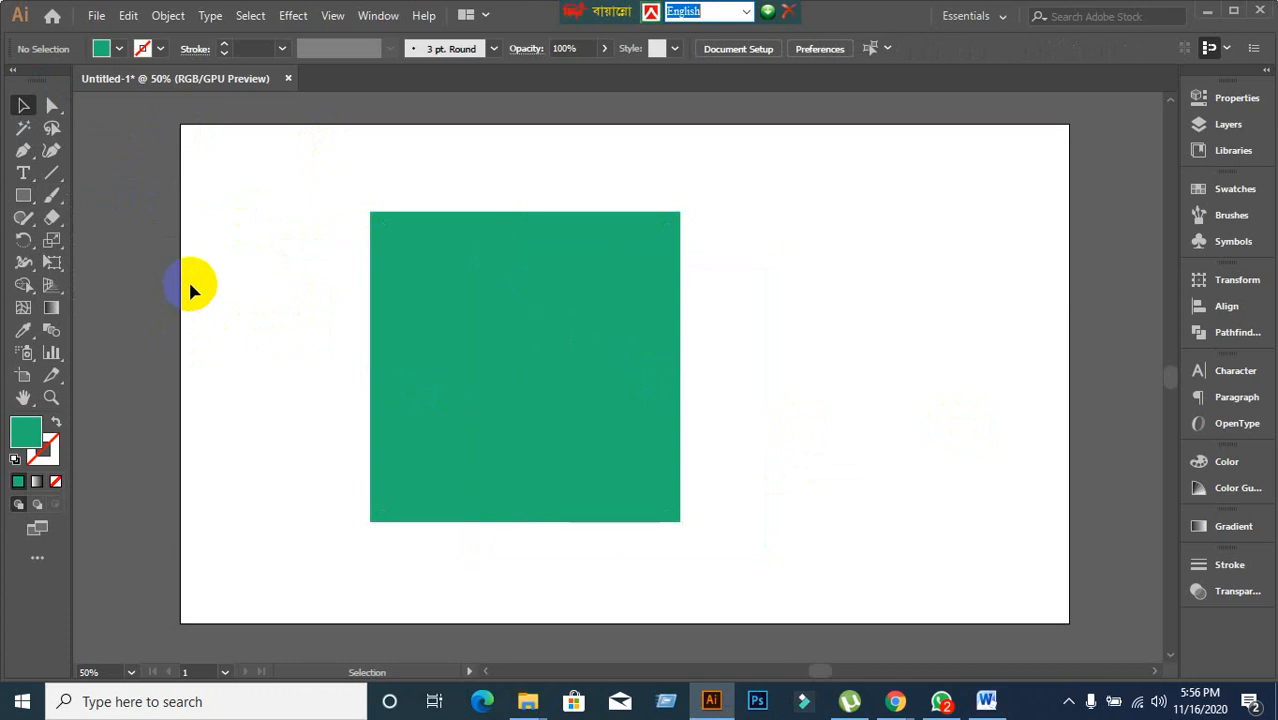
Try Offset Path on the green square with preview on, raising the offset to 33 px and lowering it to 3 px.
left_click(463, 292)
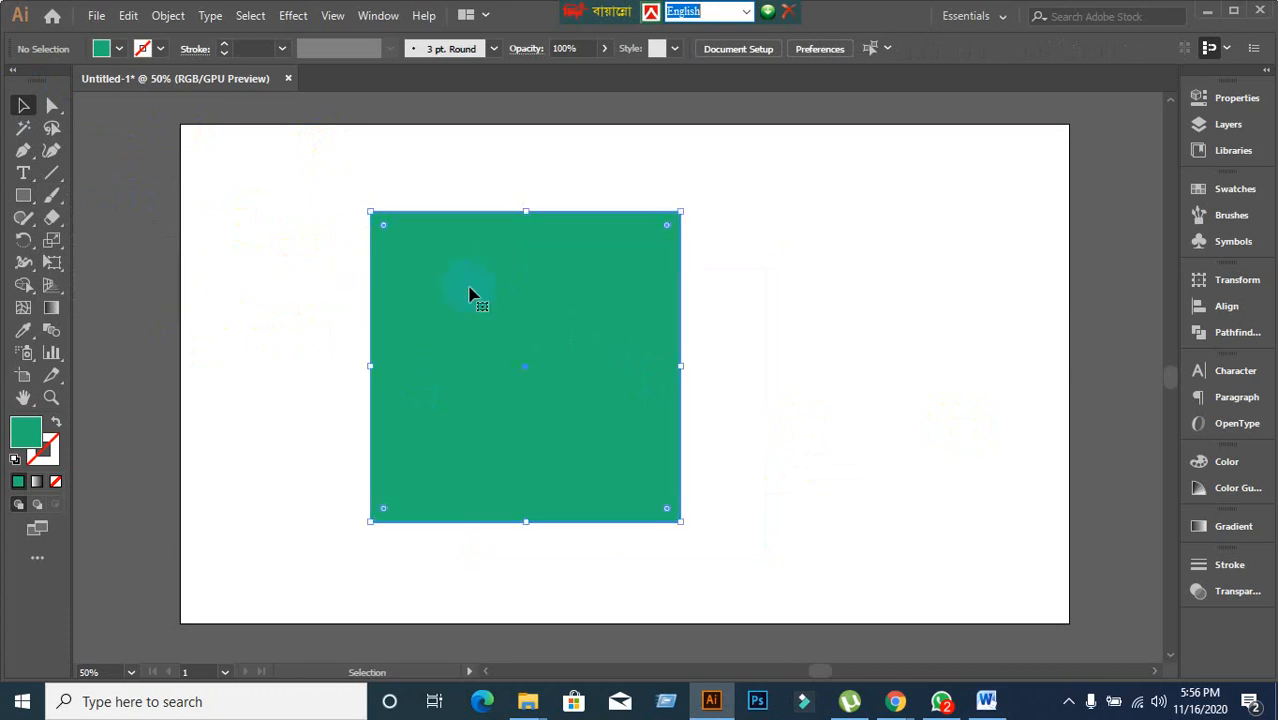
left_click(167, 17)
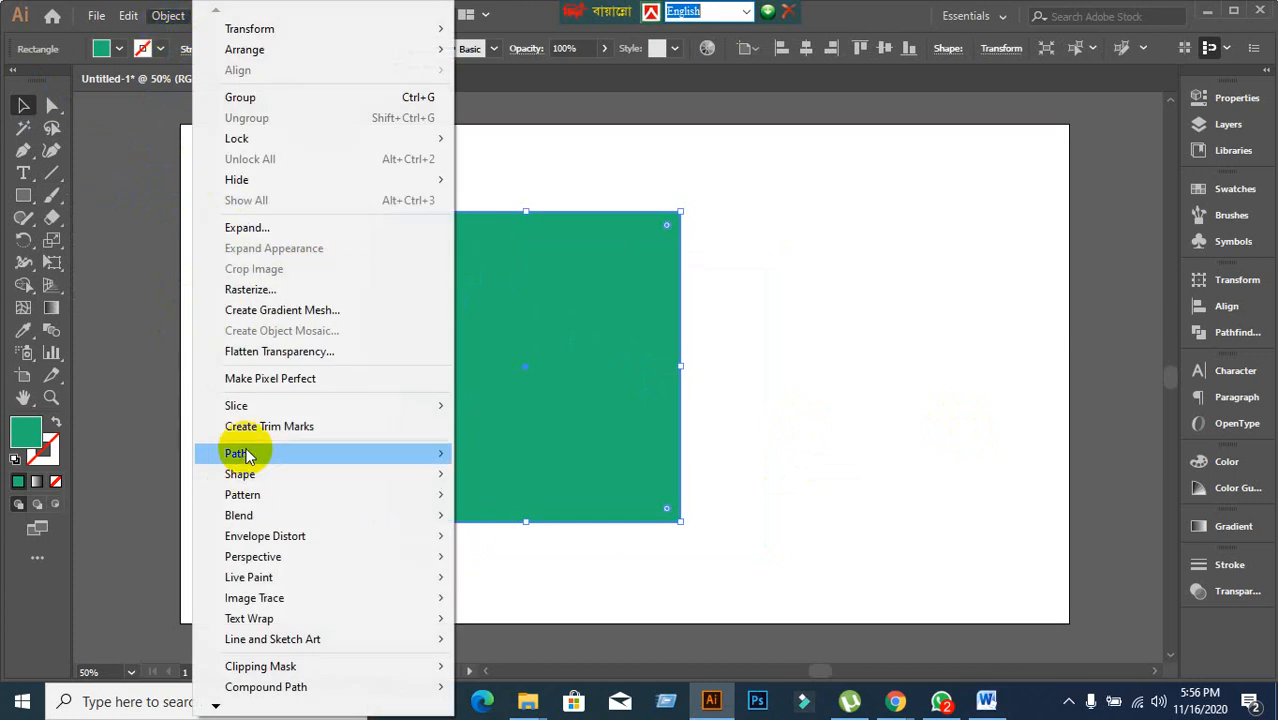
mouse_move(414, 460)
left_click(525, 530)
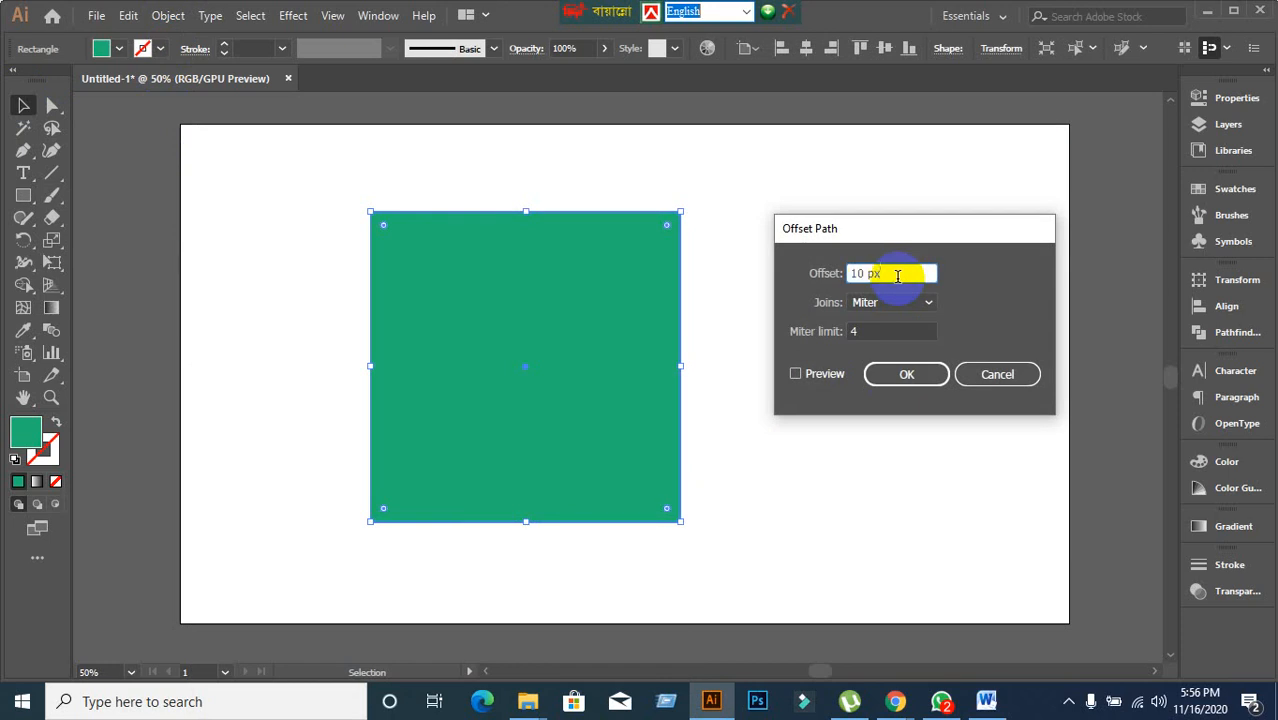
left_click(804, 379)
key("Up")
key("Up")
key("Up")
key("Up")
key("Up")
key("Up")
key("Up")
key("Up")
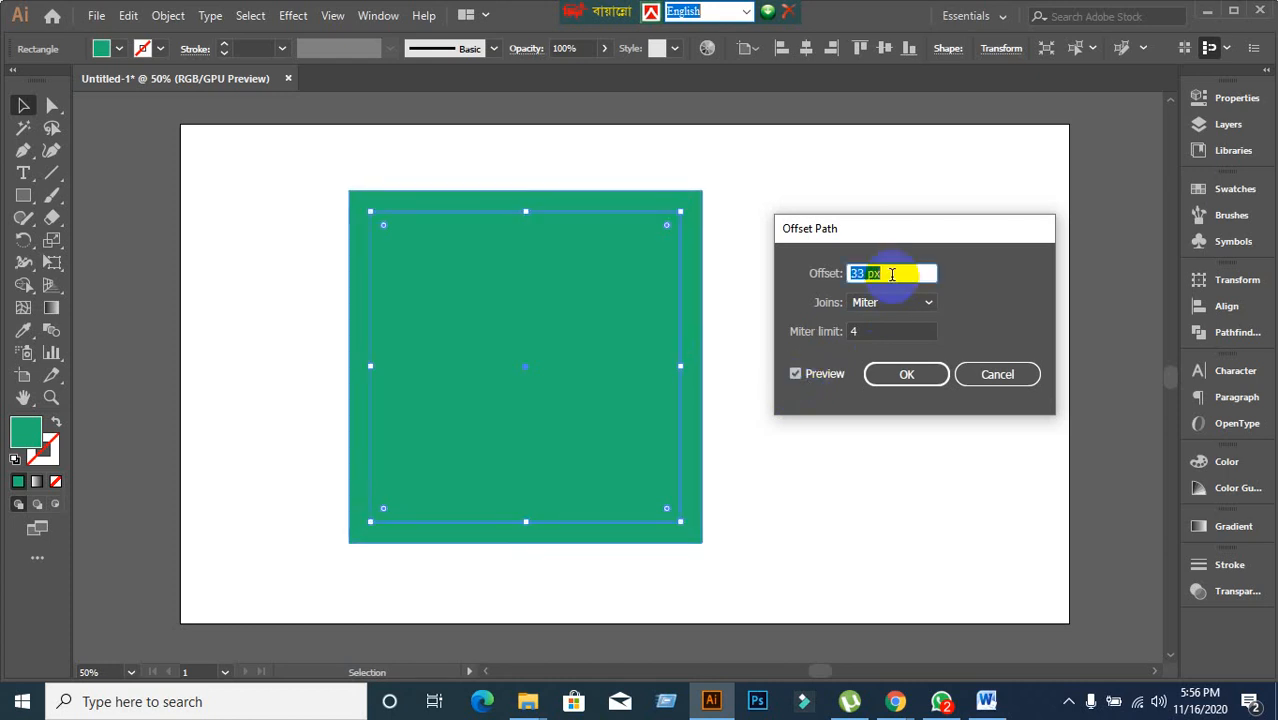
key("Down")
key("Down")
key("Down")
key("Down")
key("Down")
key("Down")
key("Down")
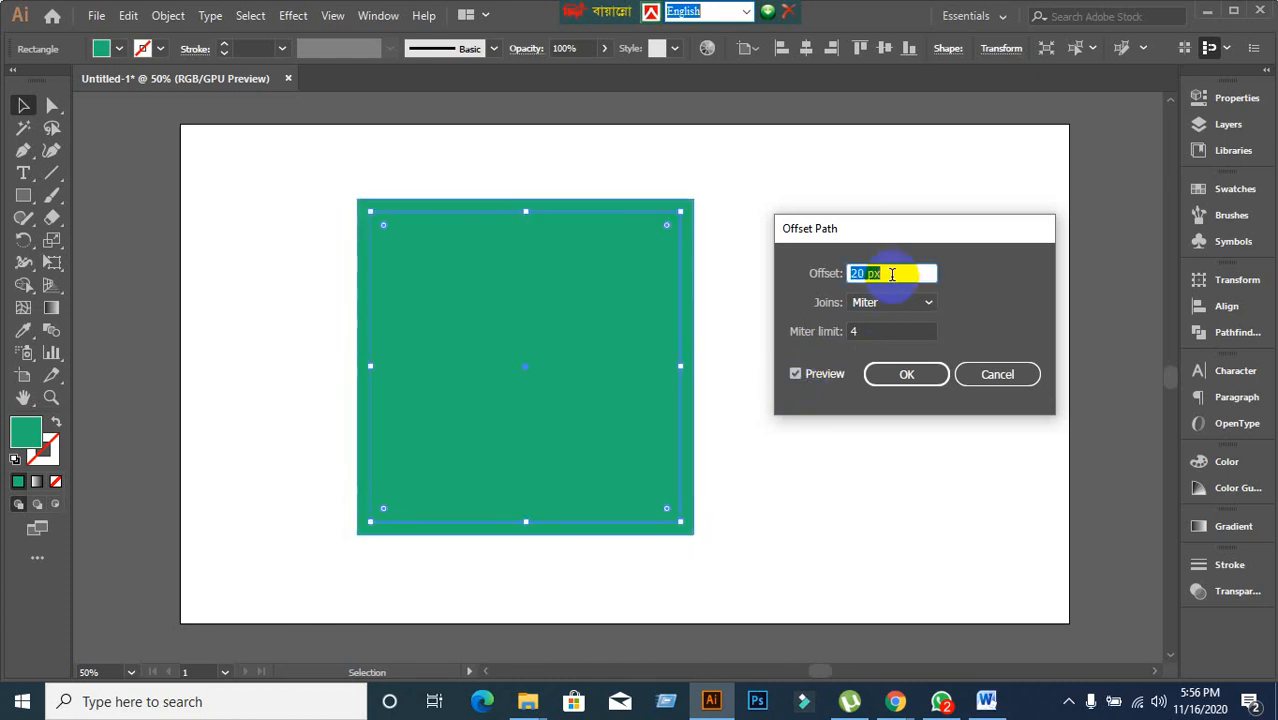
left_click_drag(869, 276, 890, 275)
key("Down")
key("Down")
key("Down")
key("Down")
key("Down")
key("Down")
key("Down")
key("Down")
key("Down")
key("Down")
key("Down")
key("Down")
key("Down")
key("Down")
key("Down")
key("Down")
key("Down")
key("Down")
key("Down")
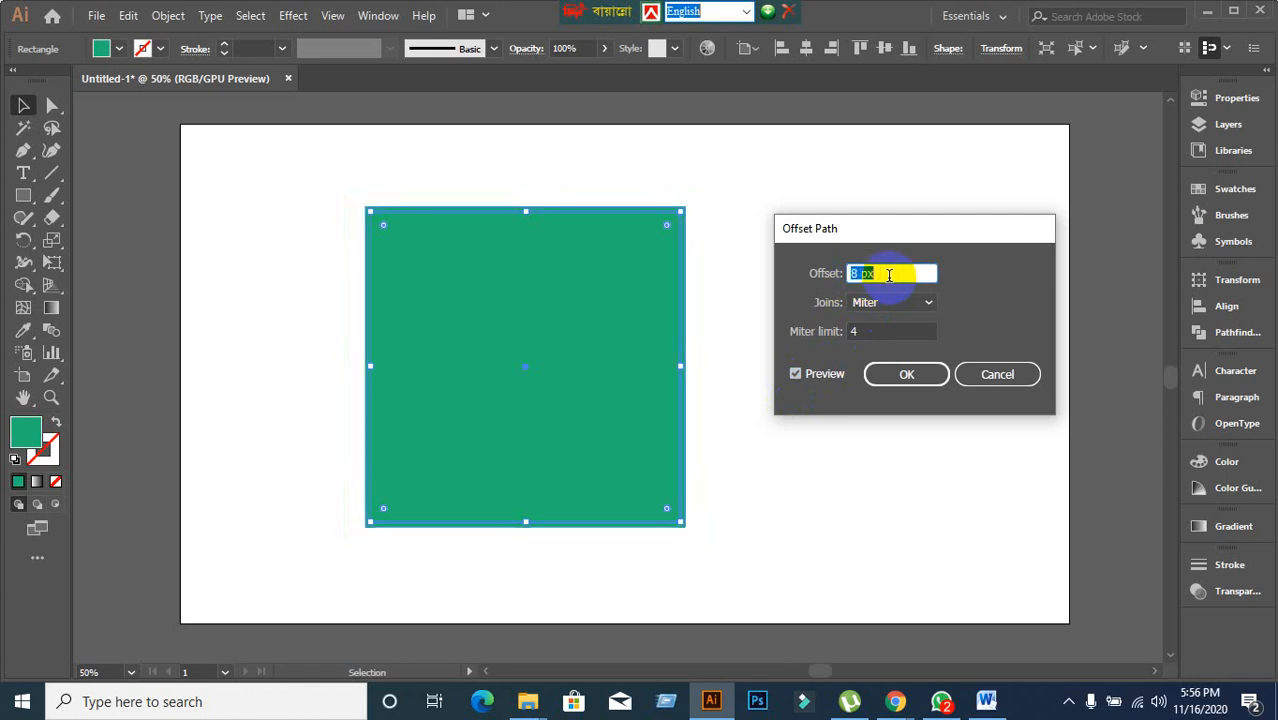
key("Up")
key("Up")
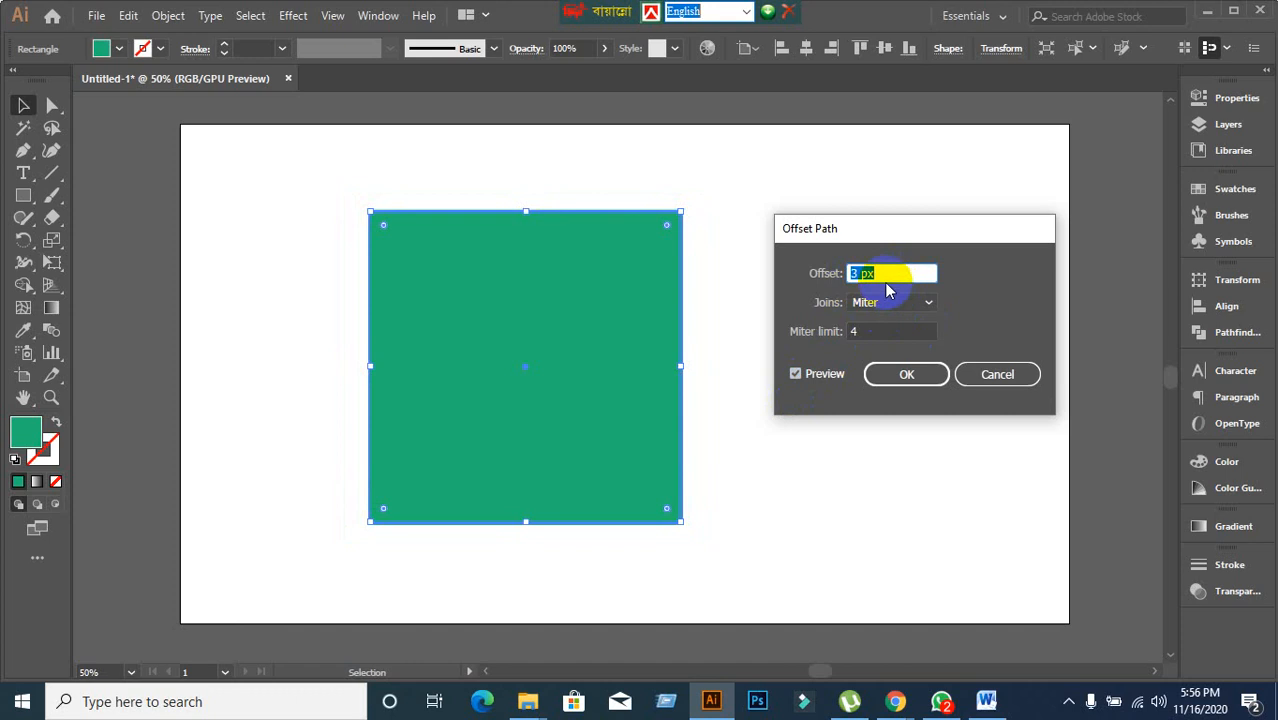
left_click(1002, 375)
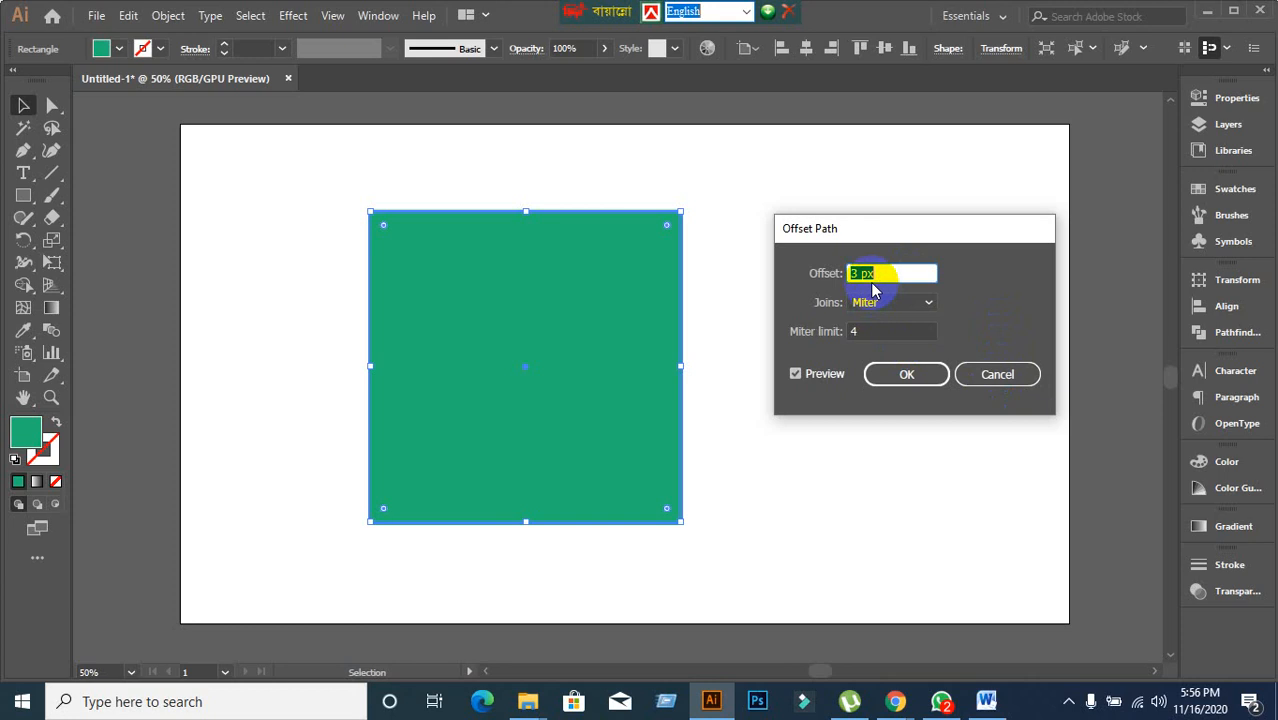
left_click(1019, 373)
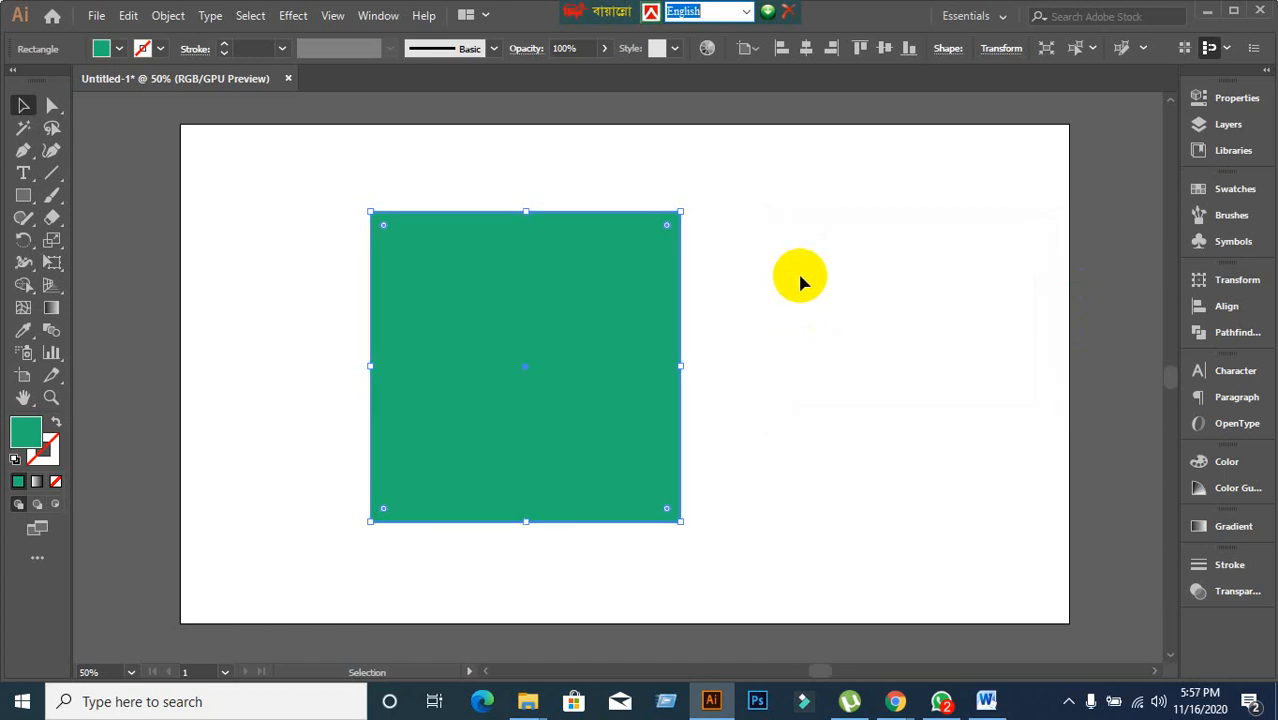
Show the rulers around the artboard and return to the Selection tool.
key("a")
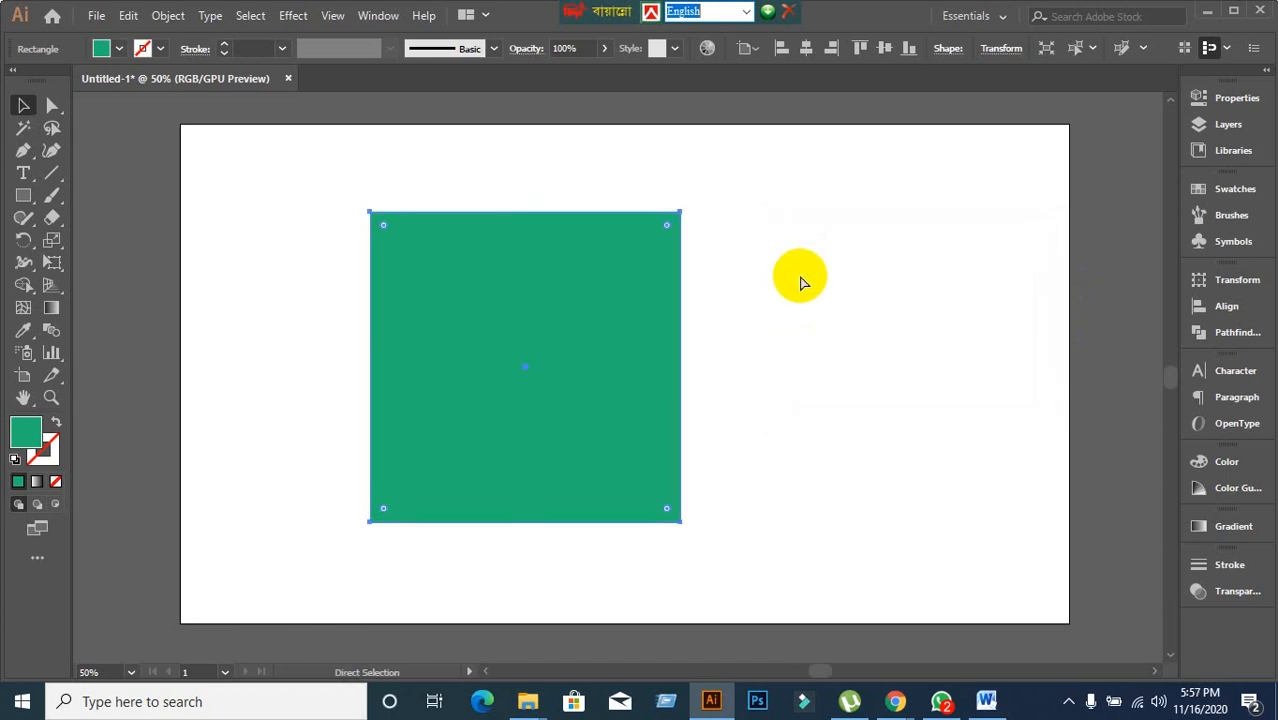
key("ctrl+r")
key("v")
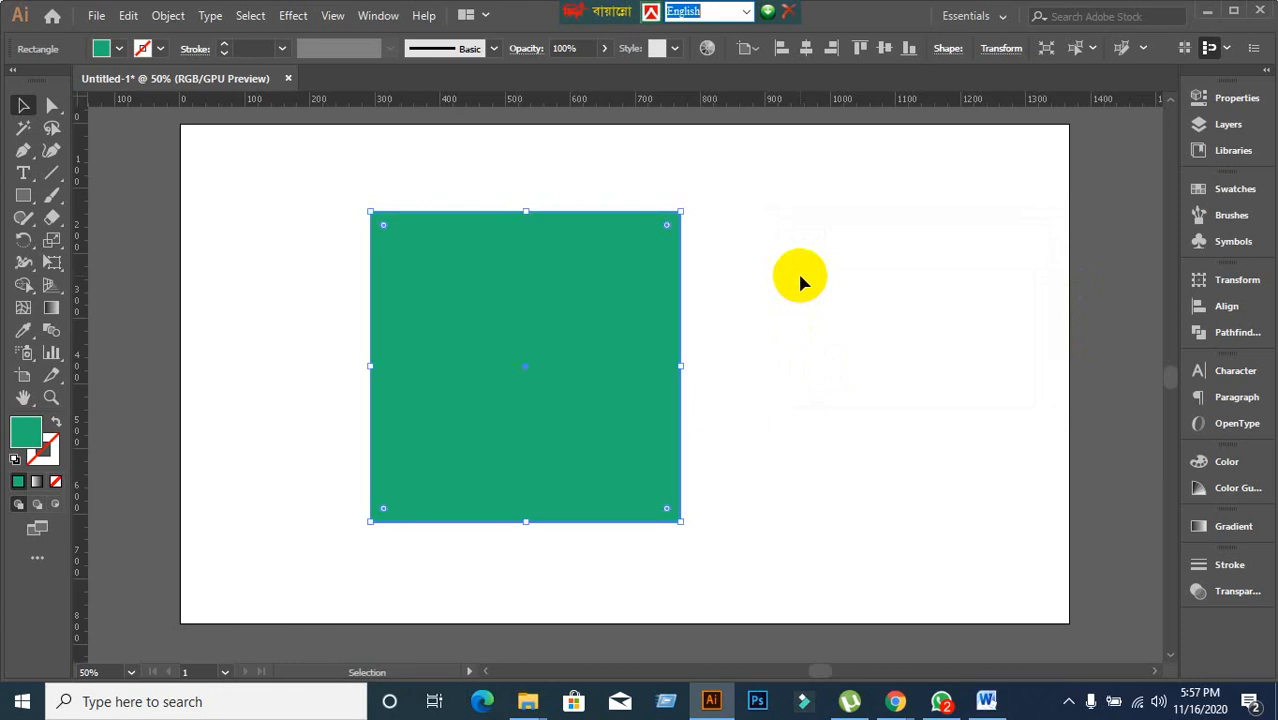
Move the green square down and to the right on the artboard and deselect it.
left_click(800, 281)
left_click_drag(615, 381, 657, 428)
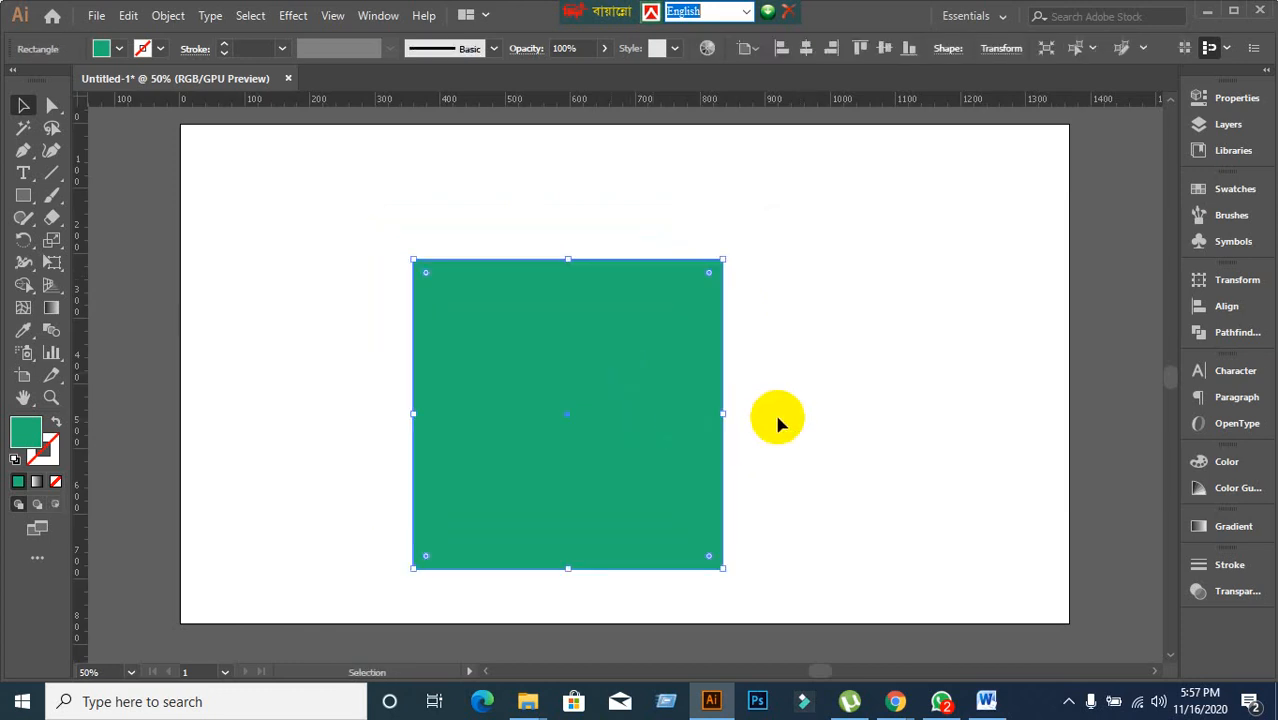
left_click(776, 416)
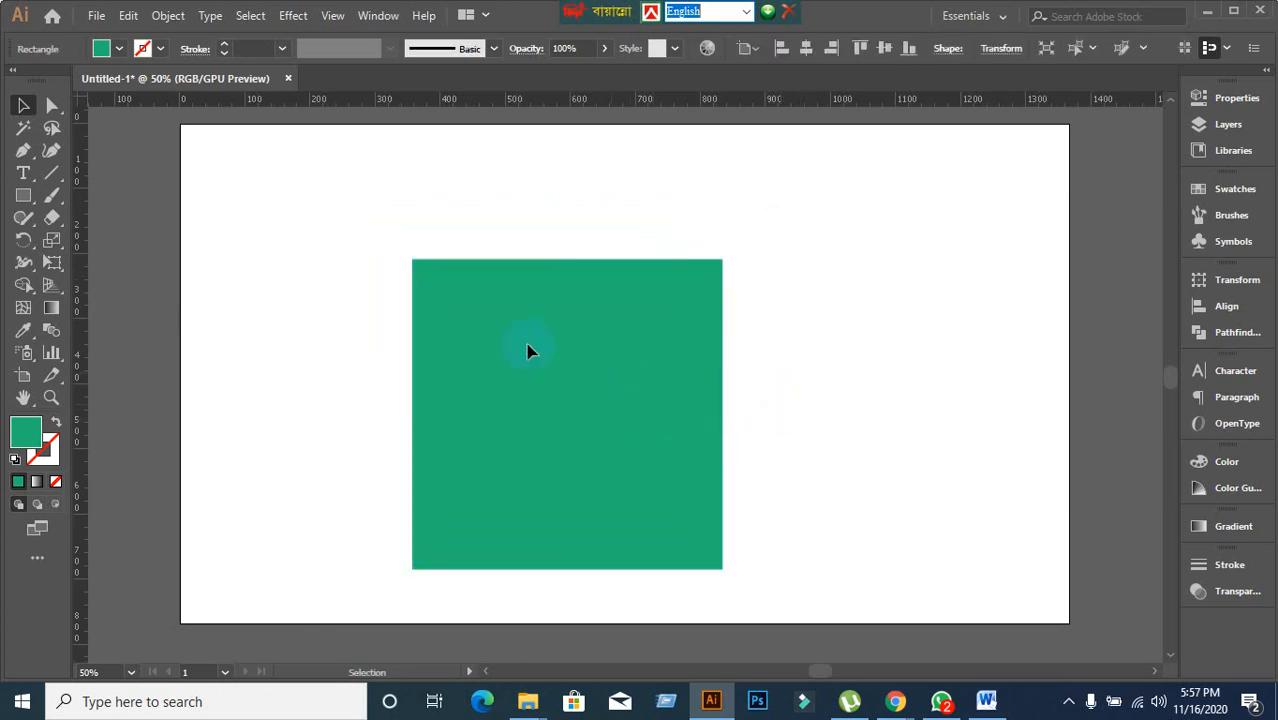
Set the ruler units to centimeters.
right_click(432, 104)
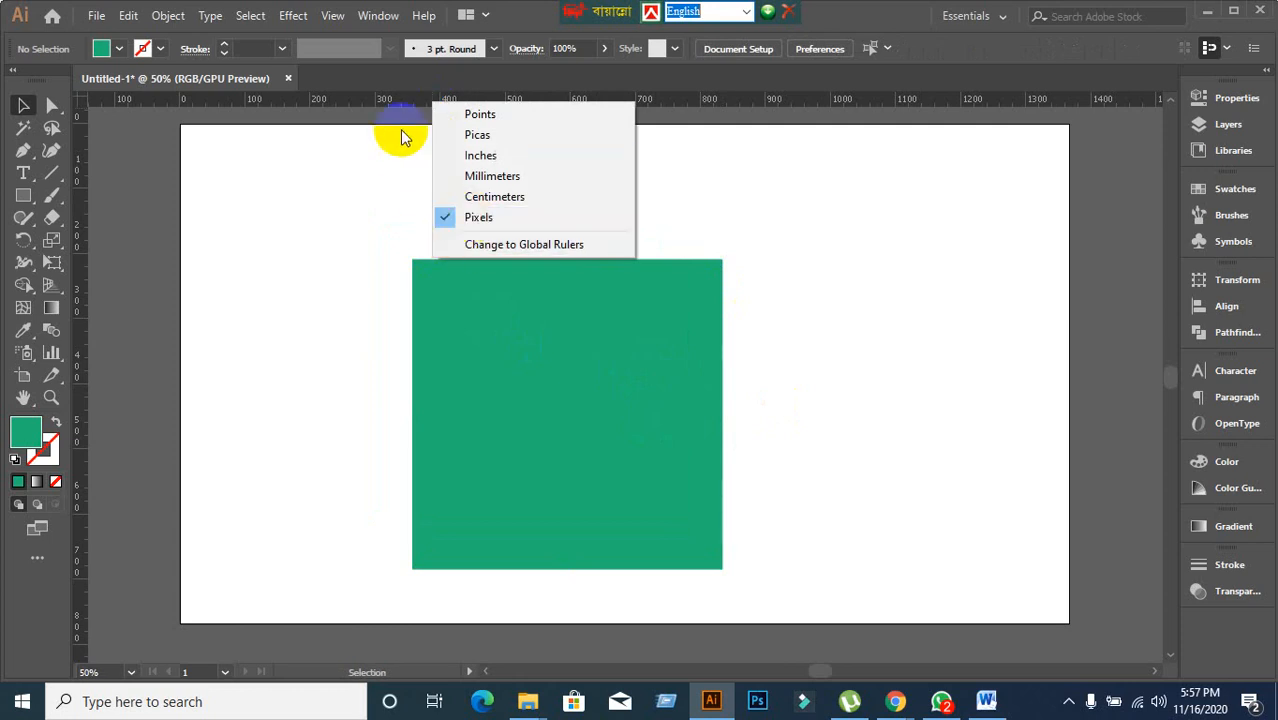
left_click(397, 104)
right_click(397, 104)
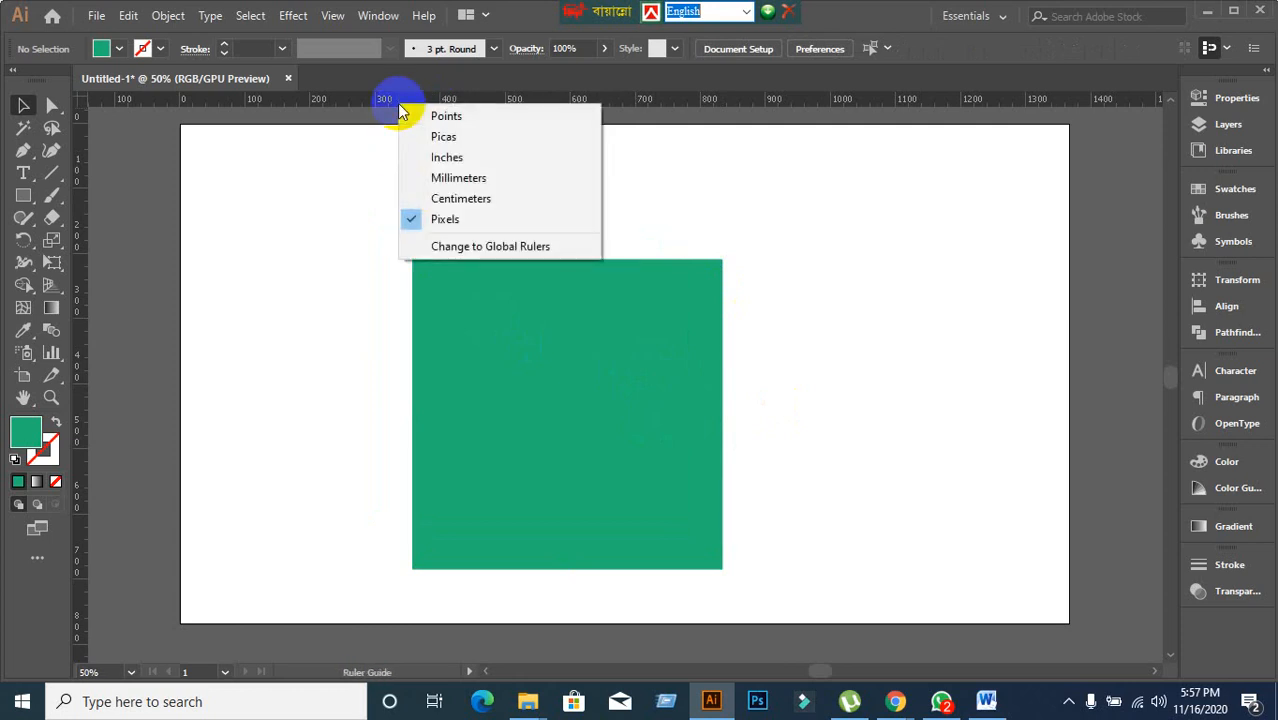
left_click(455, 199)
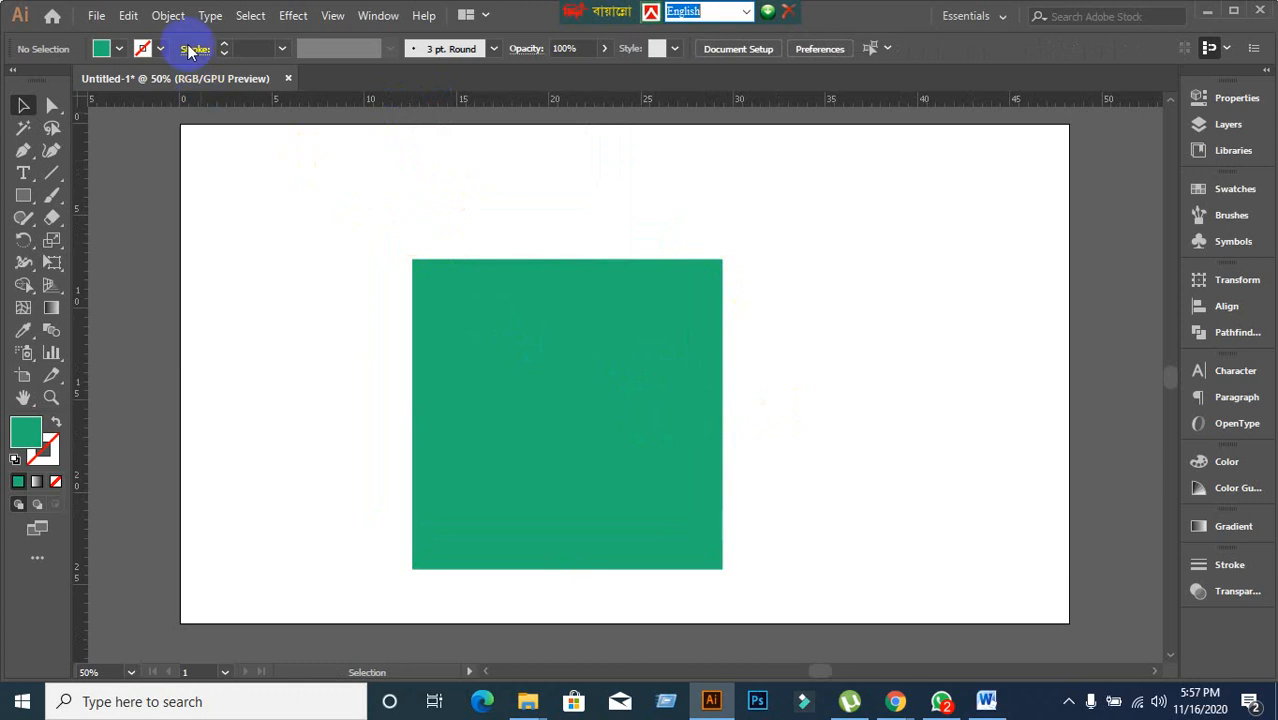
View the Offset Path settings for the green square in centimeters and close them without applying.
left_click(536, 374)
left_click(166, 15)
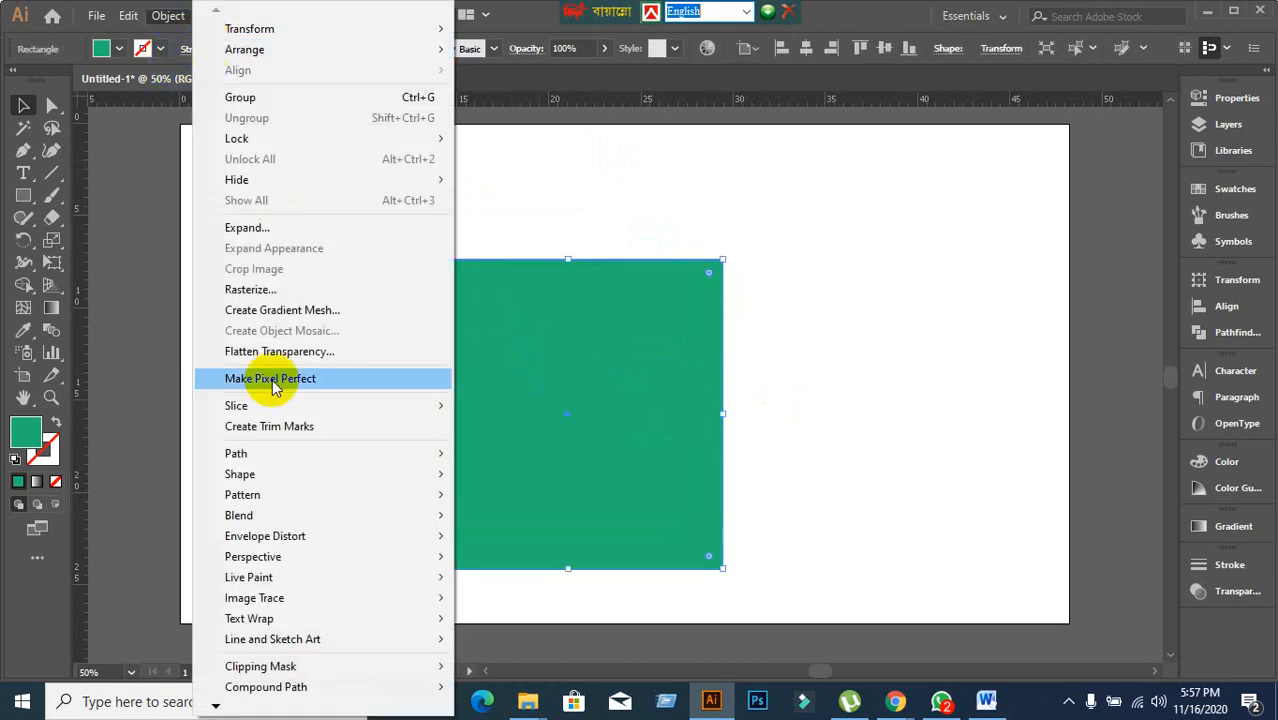
mouse_move(281, 453)
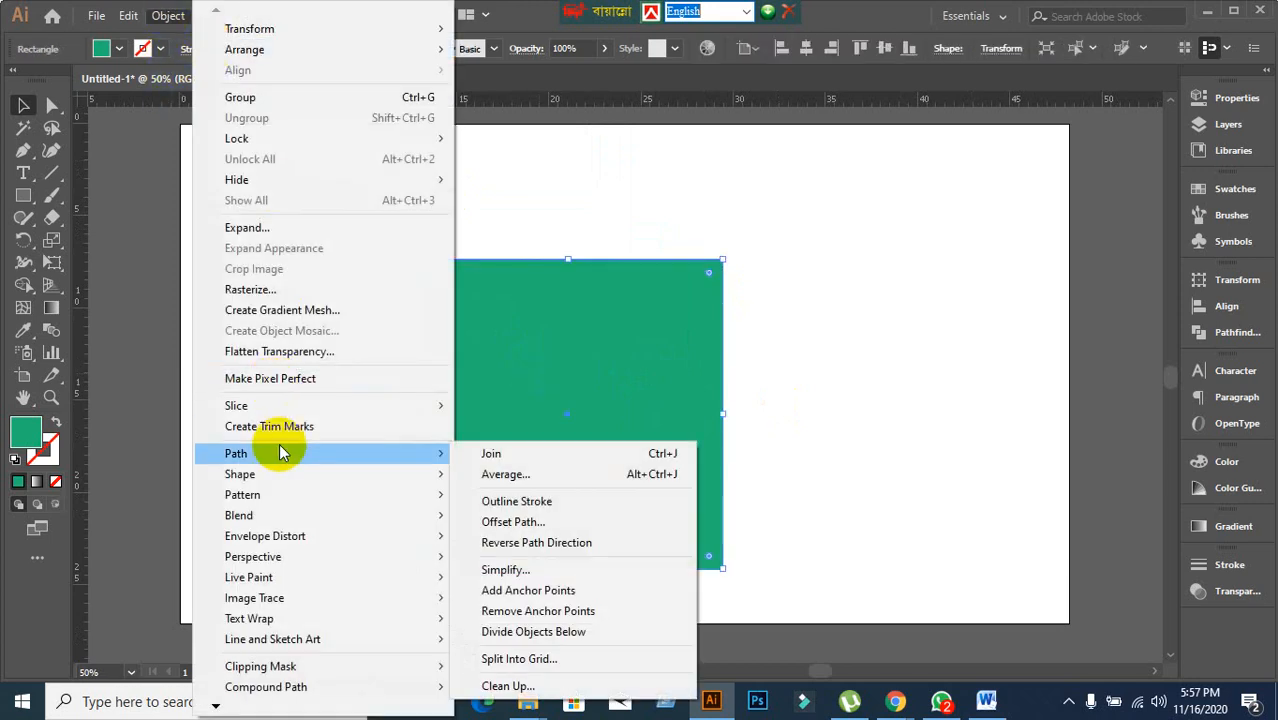
left_click(516, 522)
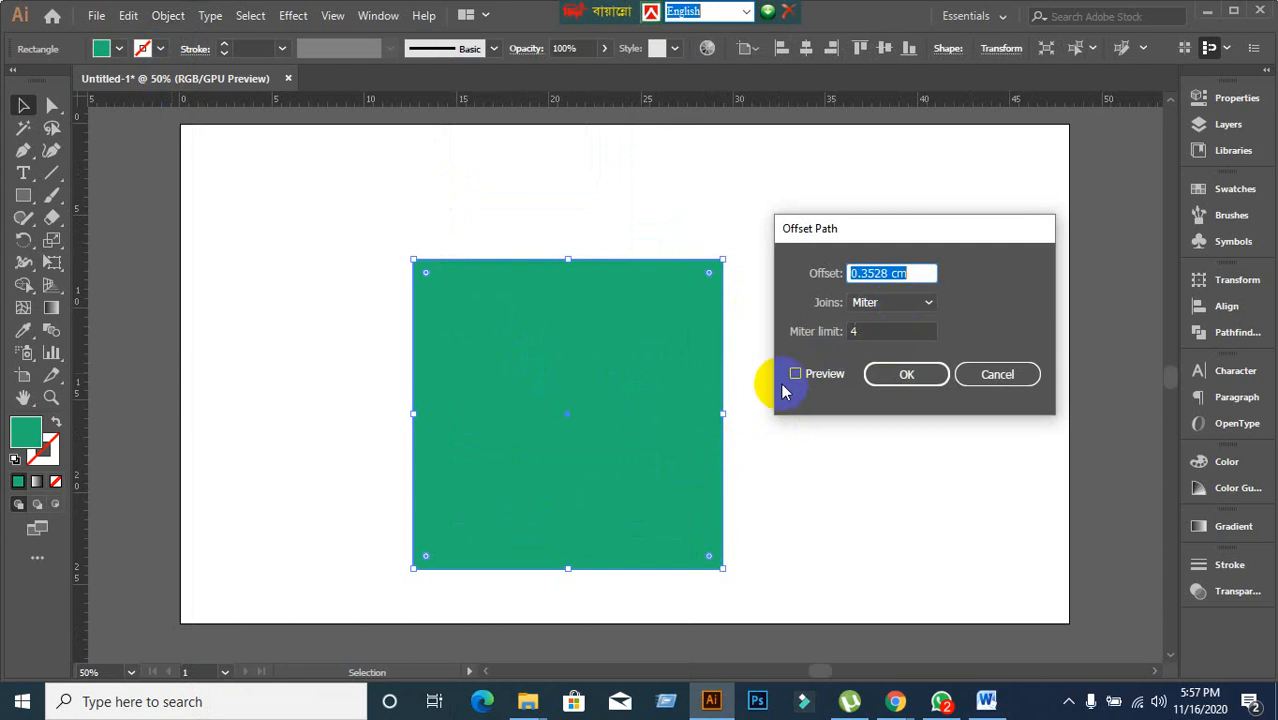
left_click(985, 376)
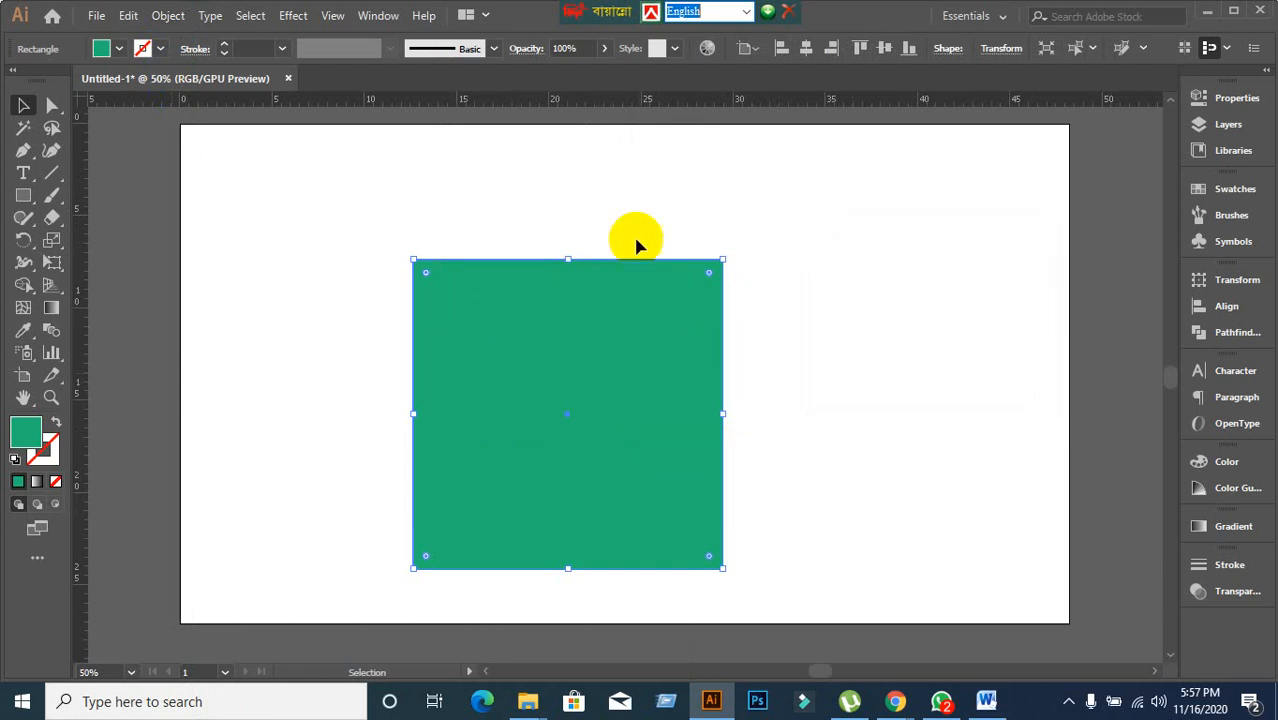
Reselect the green square and set the ruler units to inches.
left_click(656, 197)
left_click(485, 262)
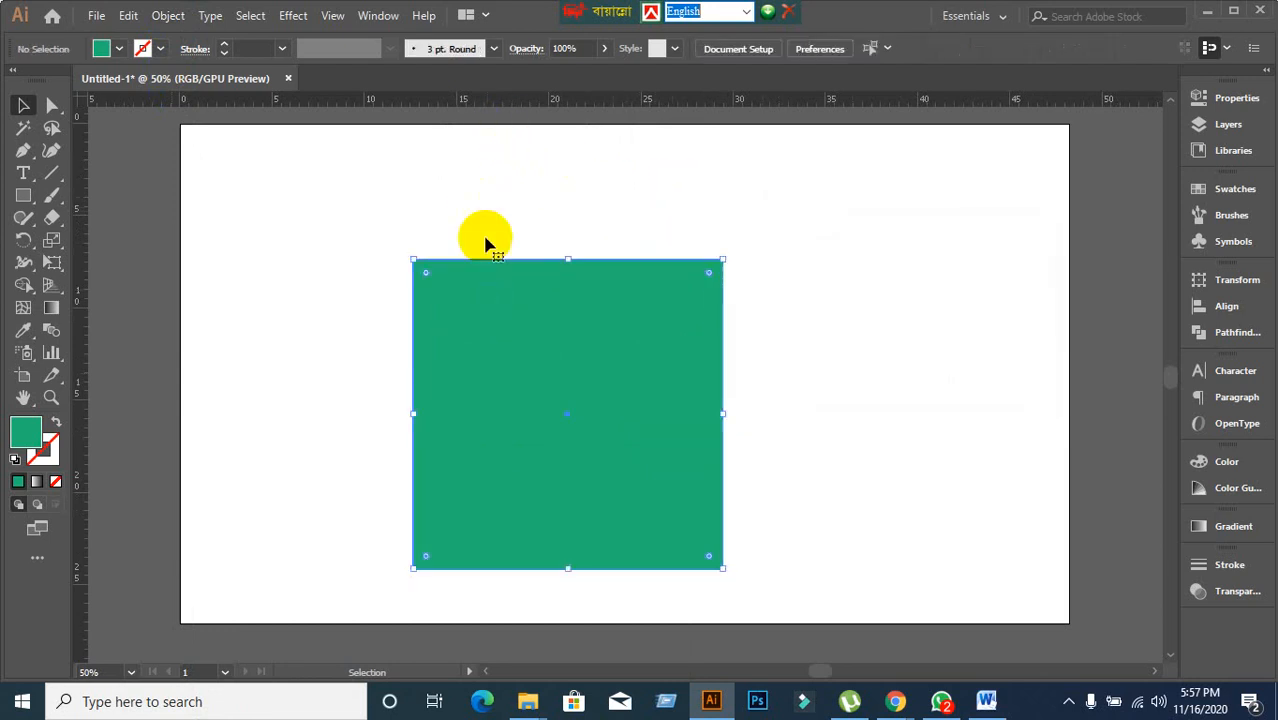
right_click(464, 104)
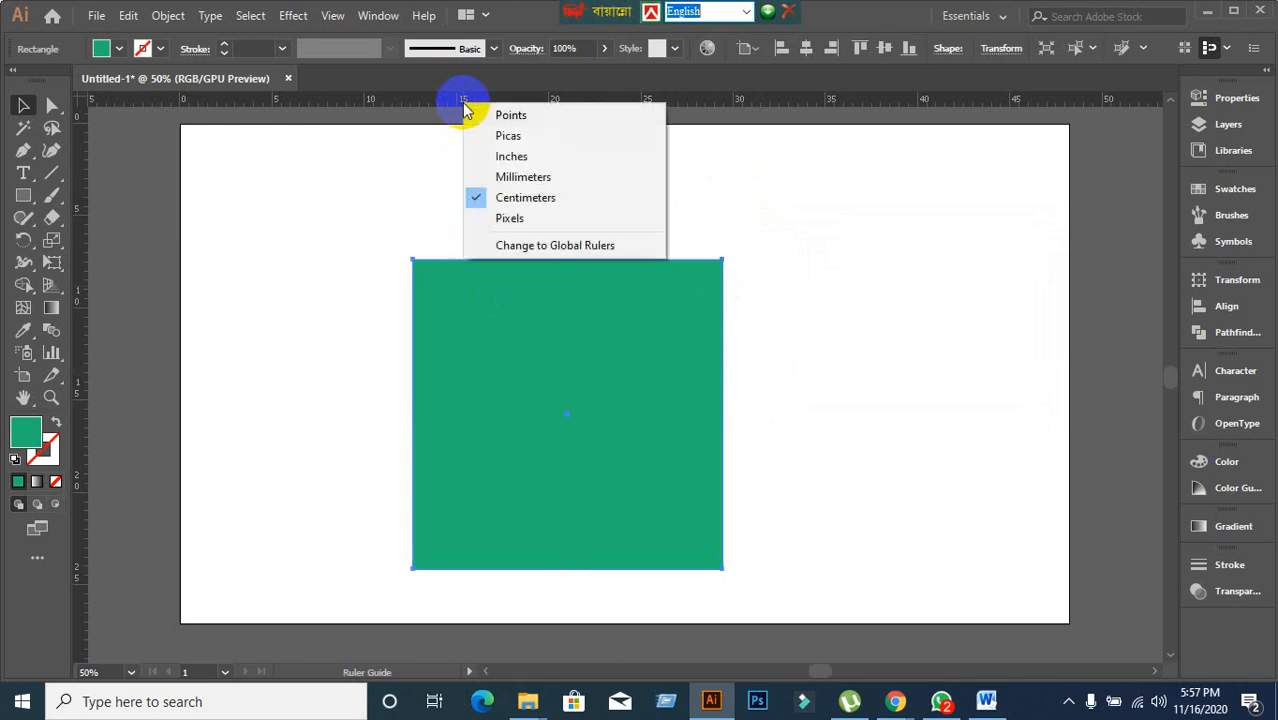
left_click(510, 157)
Check the green square's Offset Path settings in inches and dismiss them unapplied.
left_click(166, 16)
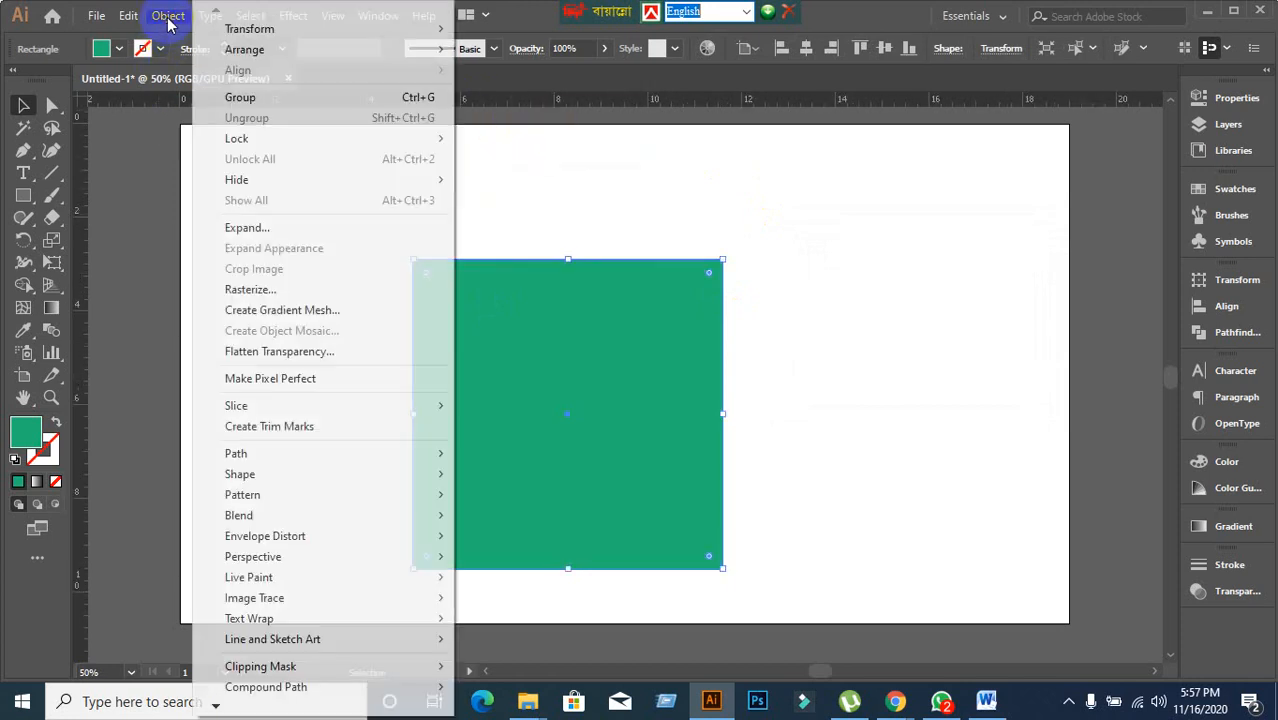
mouse_move(248, 453)
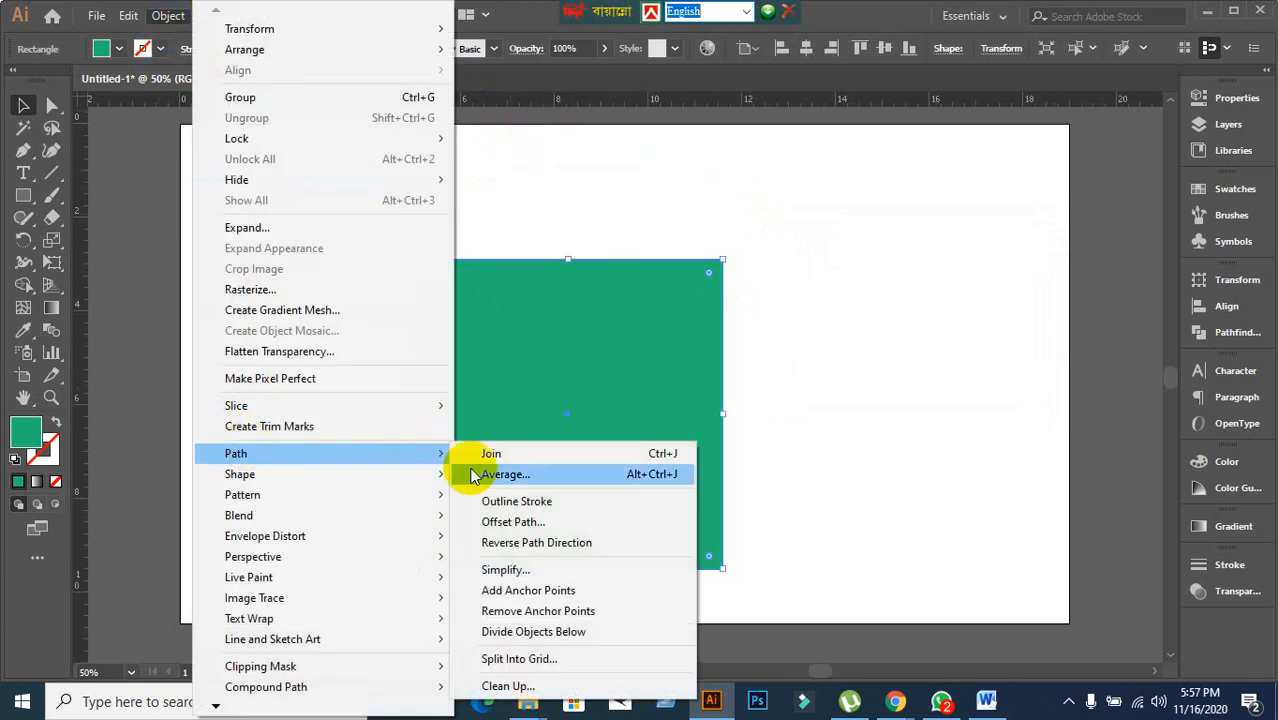
left_click(522, 522)
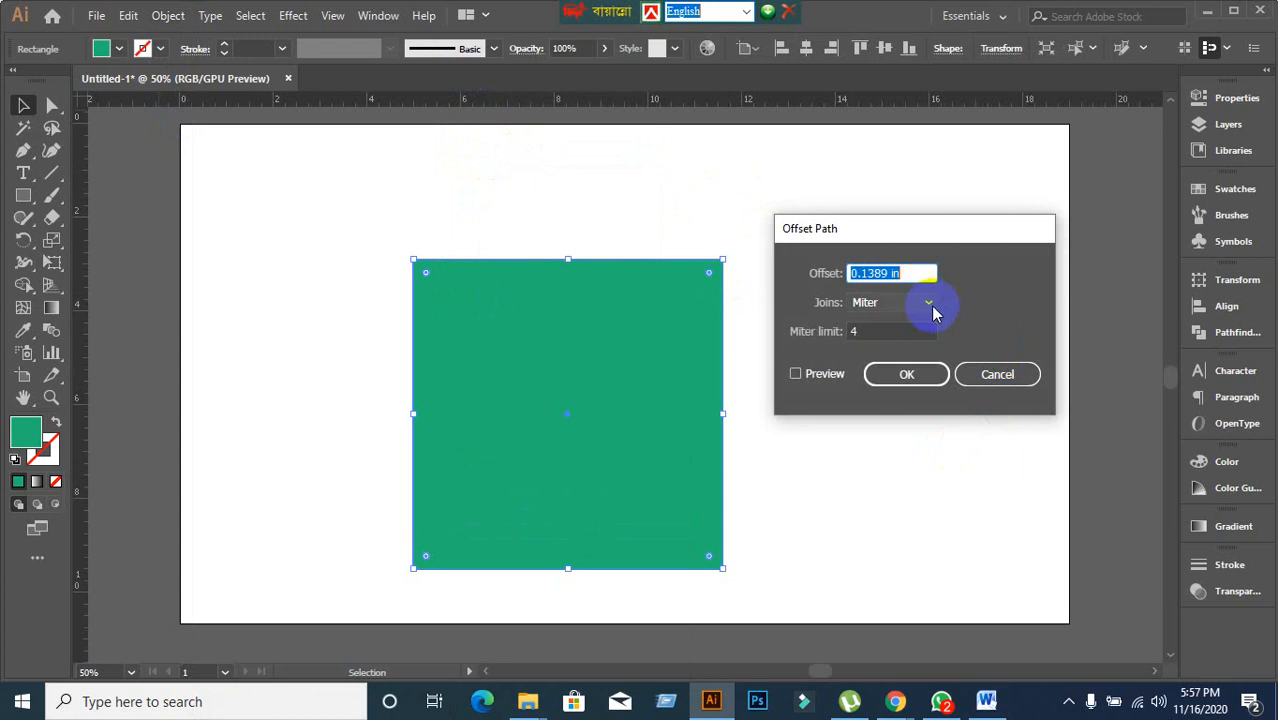
left_click(988, 384)
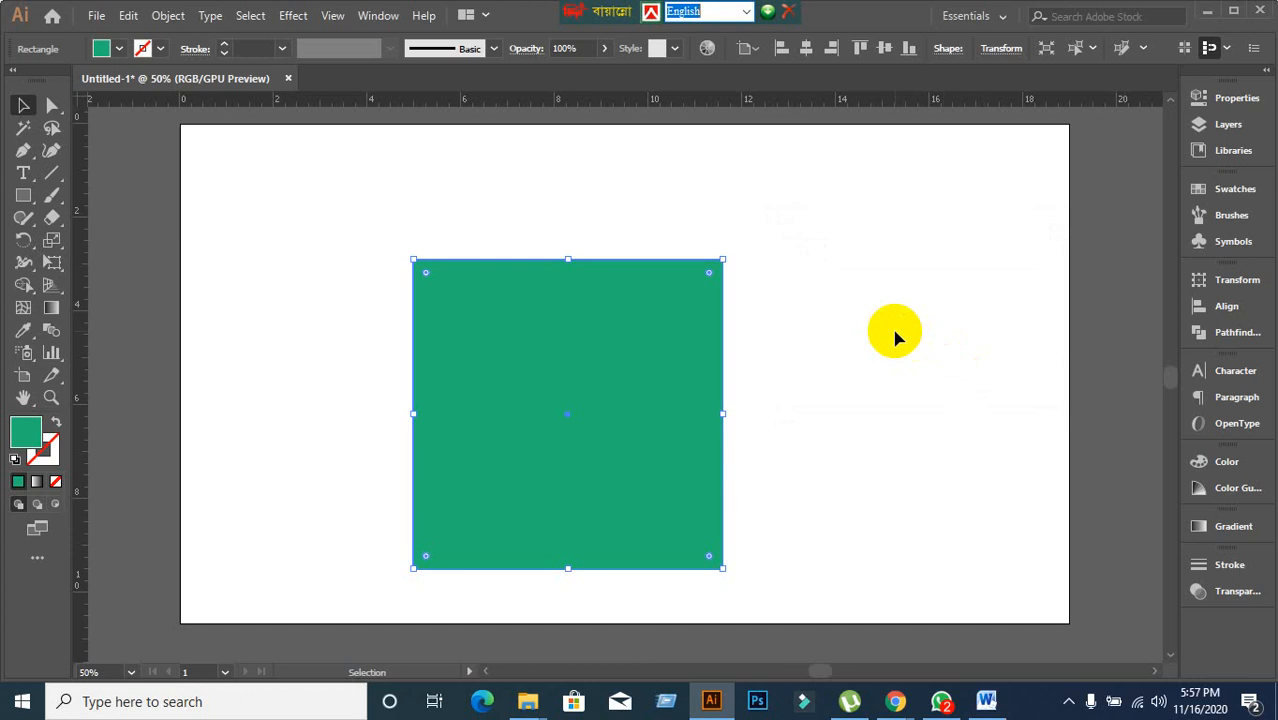
Set the ruler units to pixels, keeping the green square selected.
right_click(604, 107)
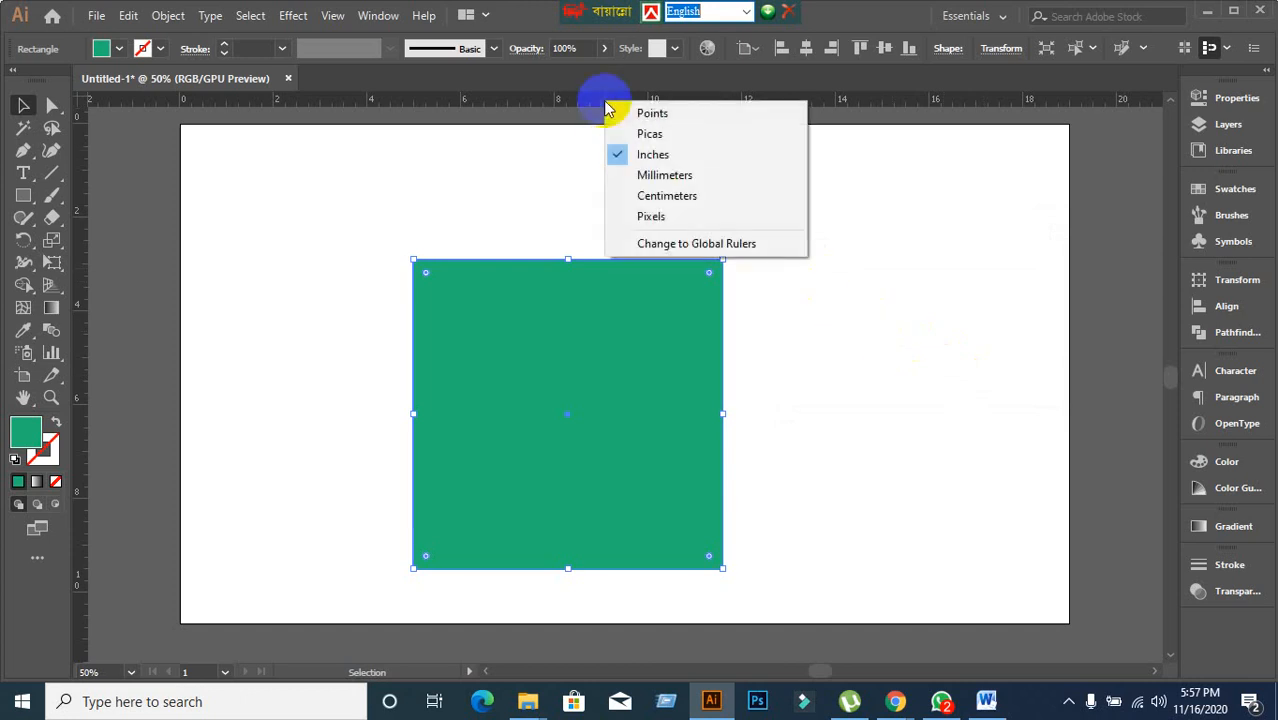
left_click(655, 217)
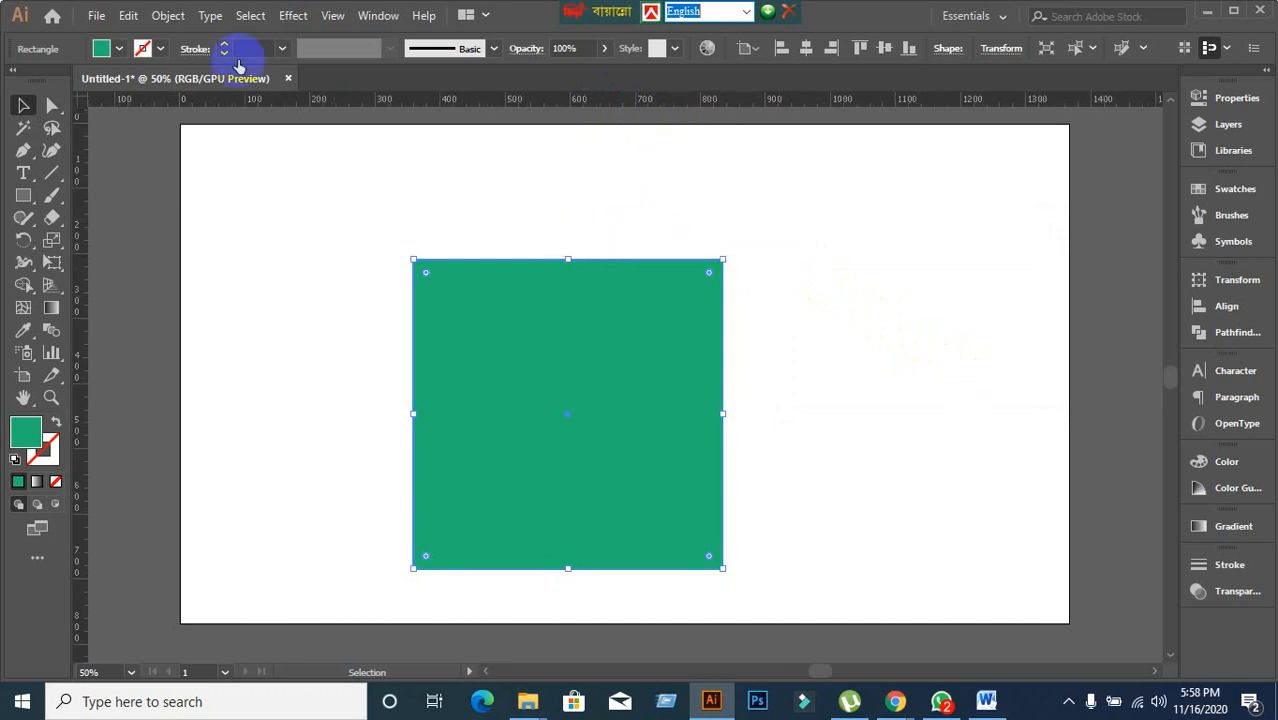
left_click(168, 16)
left_click(624, 98)
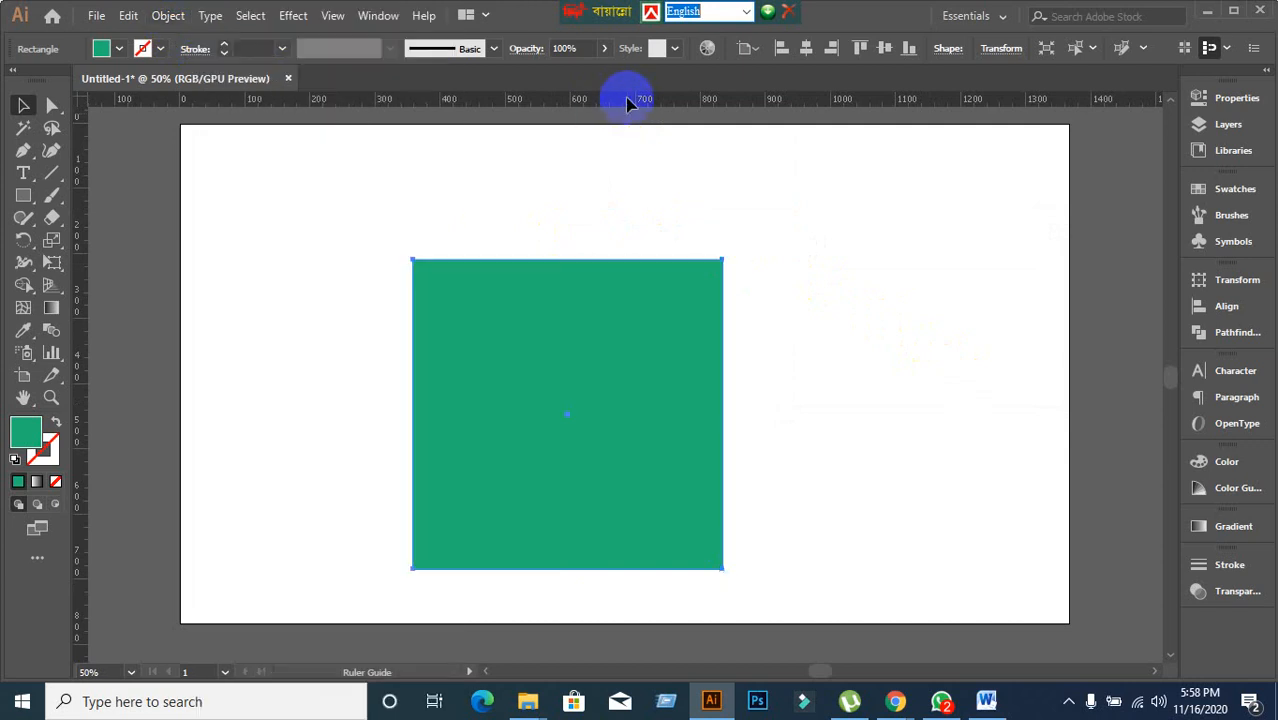
right_click(628, 100)
left_click(556, 205)
left_click(551, 399)
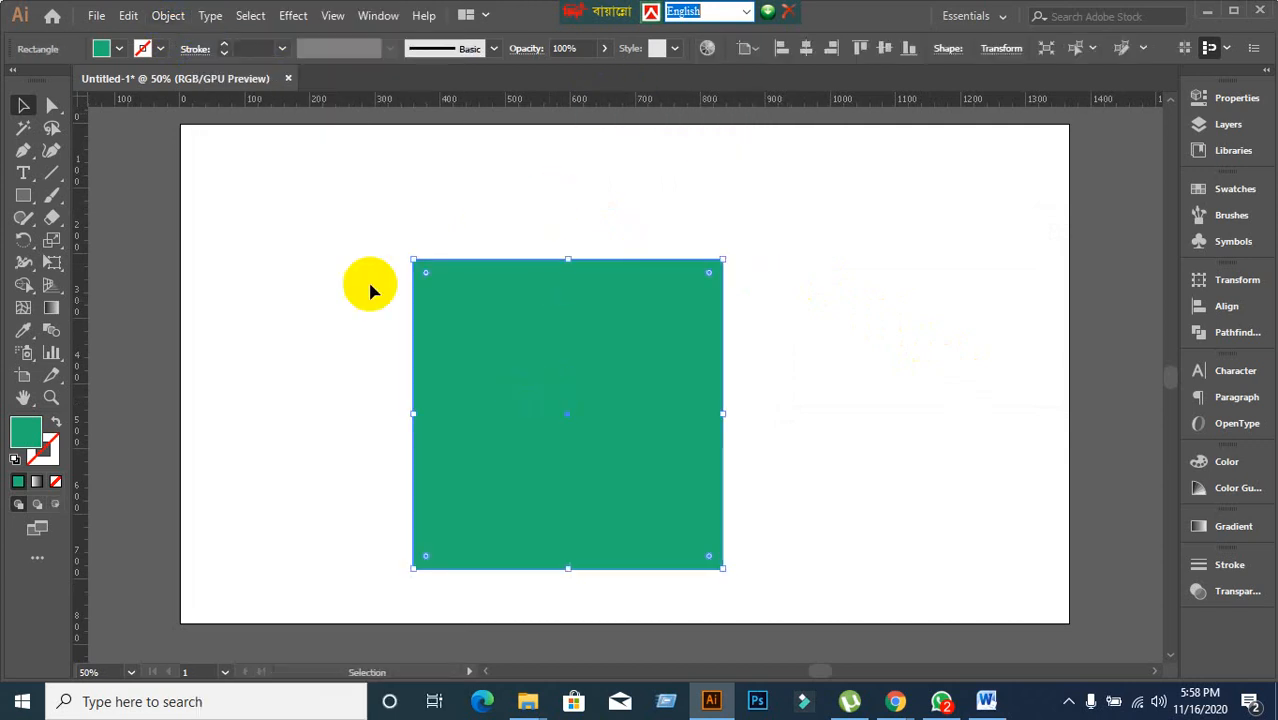
Start Offset Path on the green square with preview on and raise the offset to 29 px.
left_click(168, 16)
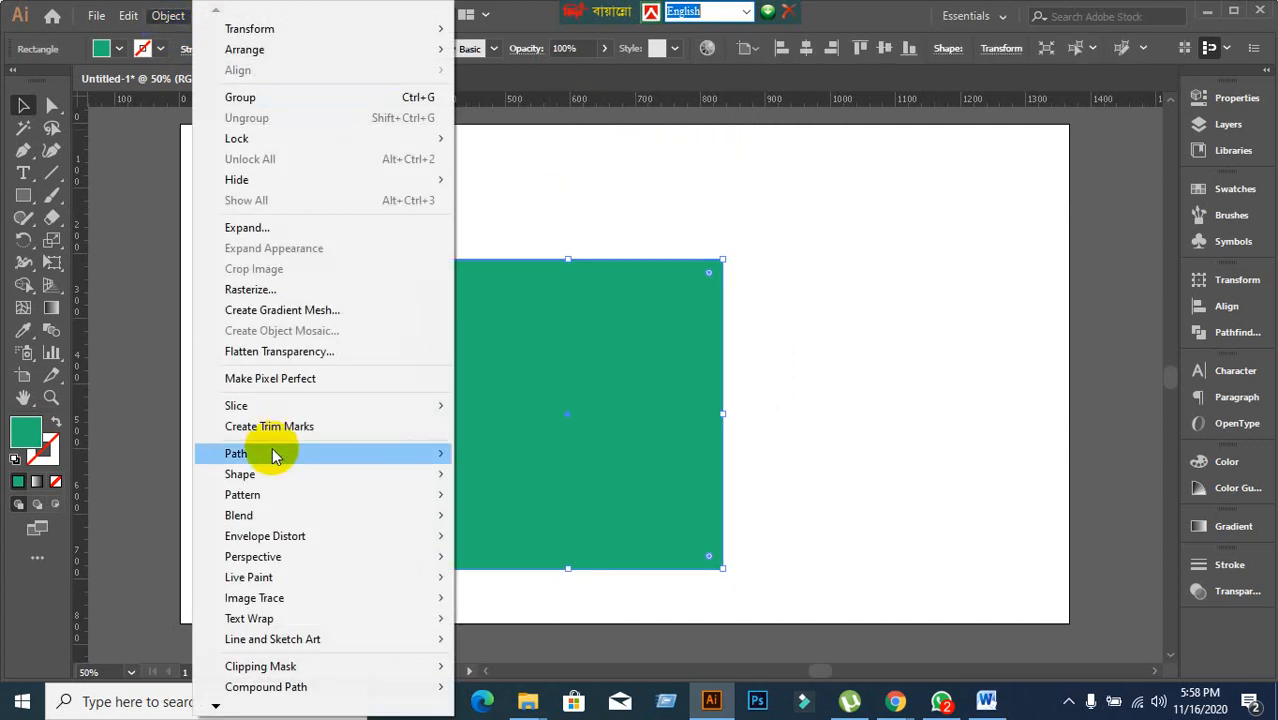
mouse_move(271, 453)
left_click(541, 521)
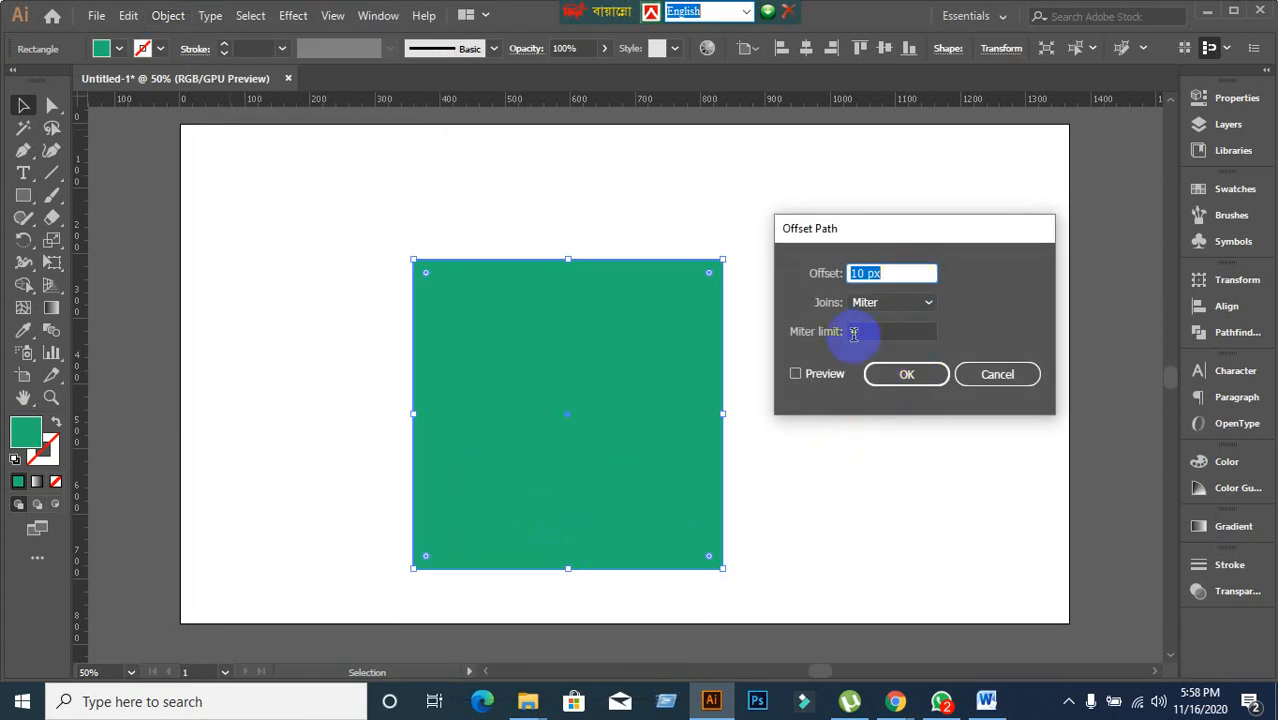
left_click(806, 373)
left_click(890, 274)
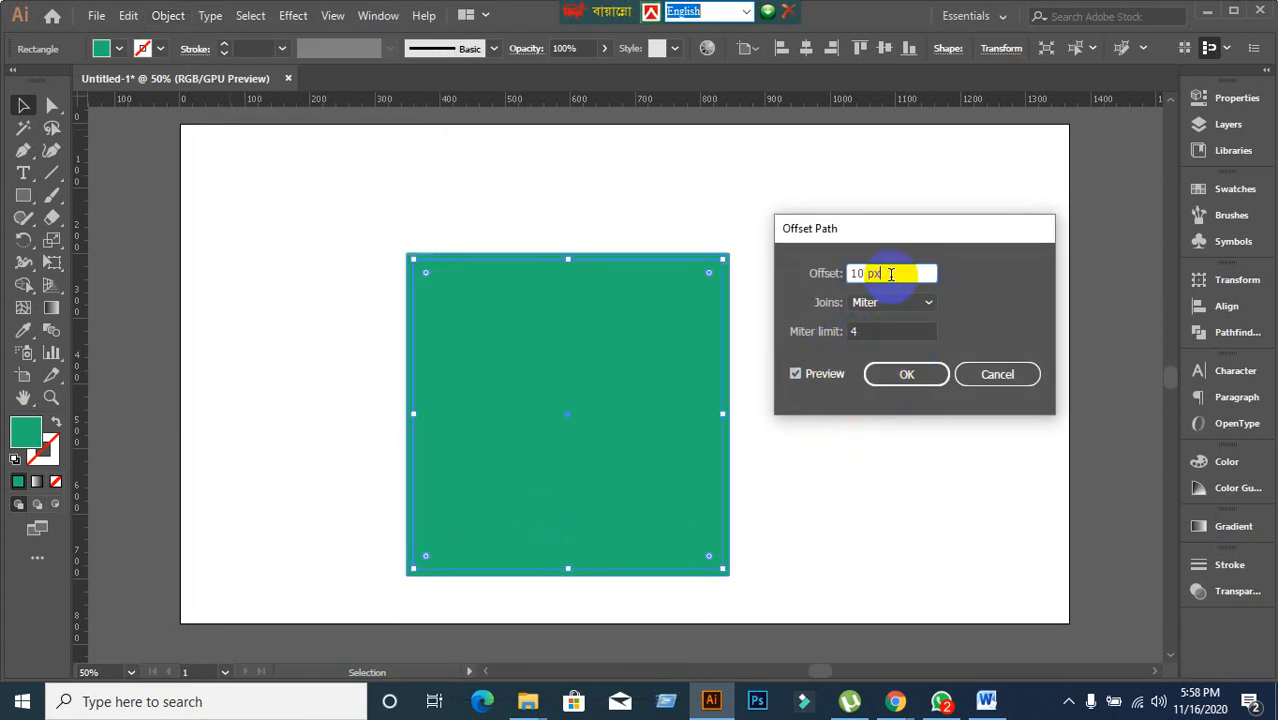
key("Up")
key("Up")
key("Up")
key("Up")
key("Up")
key("Up")
key("Up")
key("Up")
key("Up")
key("Up")
key("Up")
key("Up")
key("Up")
key("Up")
key("Up")
key("Up")
key("Up")
key("Up")
key("Up")
key("Up")
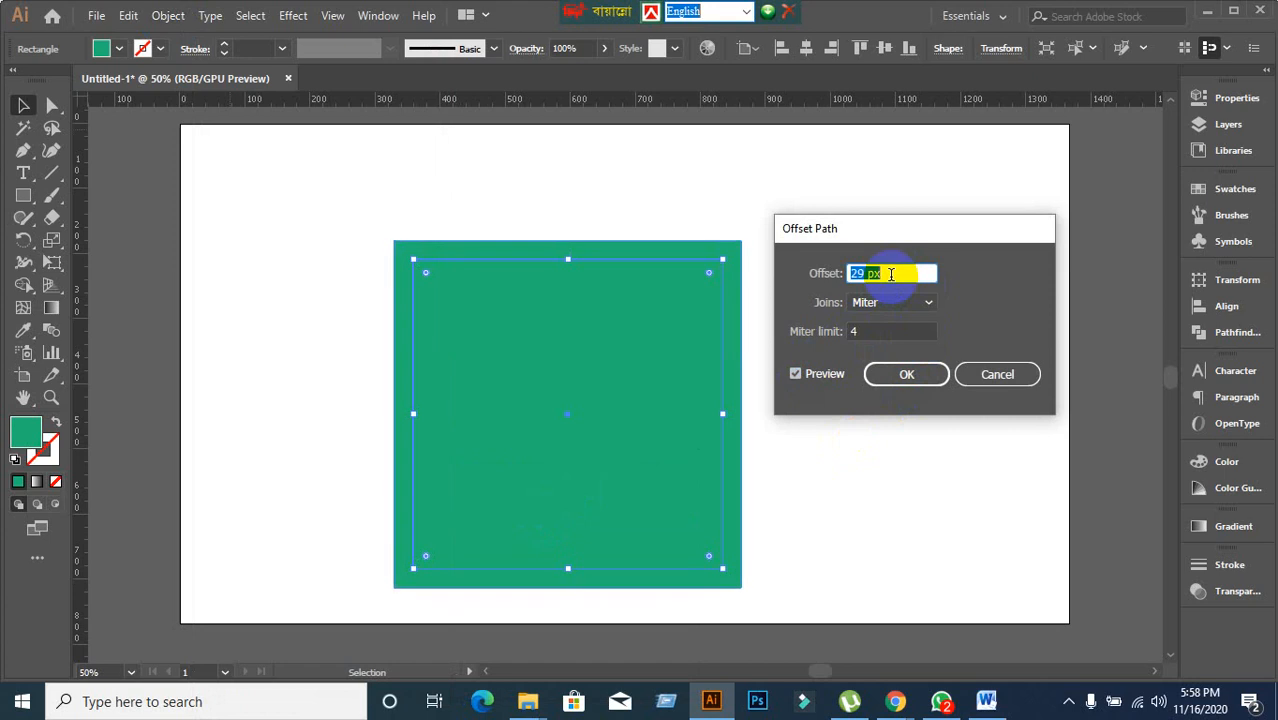
Lower the green square's path offset to 7 px.
key("Down")
key("Down")
key("Down")
key("Down")
key("Down")
key("Down")
key("Down")
key("Down")
key("Down")
key("Down")
key("Down")
key("Down")
key("Down")
key("Down")
key("Down")
key("Down")
key("Down")
key("Down")
key("Down")
key("Down")
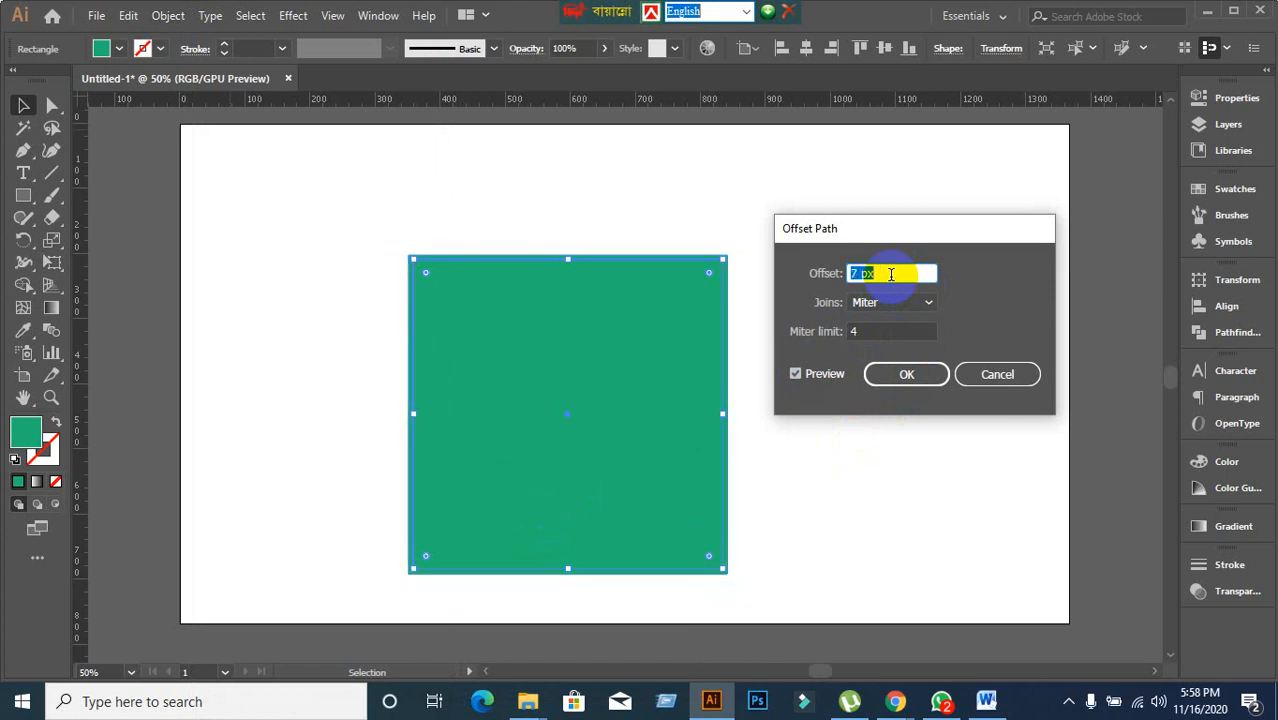
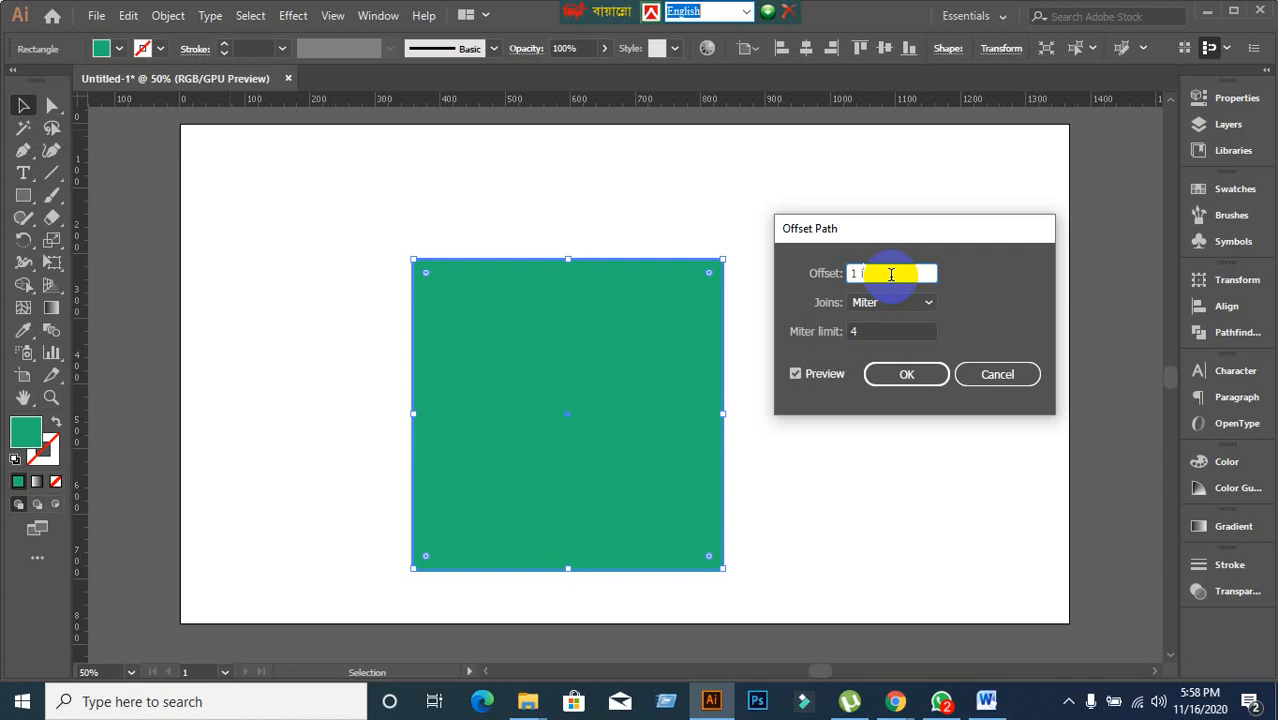
Offset the green square's path outward by 72 px with preview enabled, and deselect the result.
left_click(796, 375)
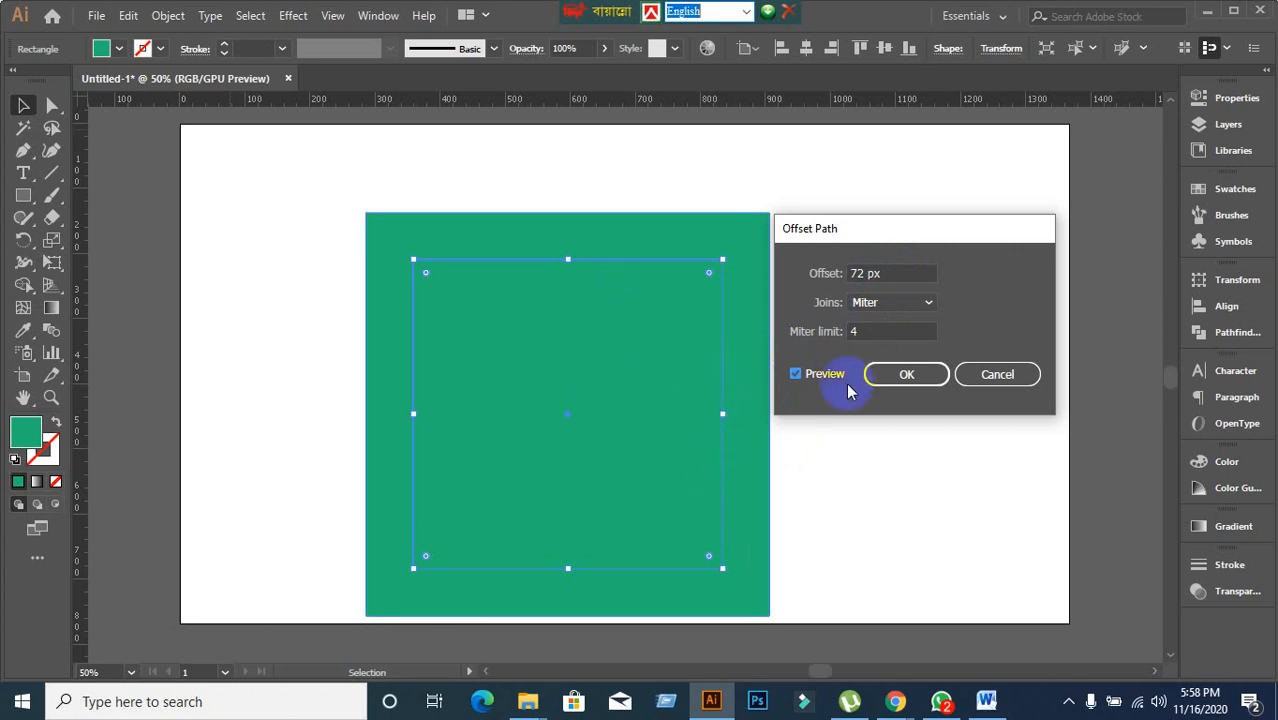
left_click(908, 375)
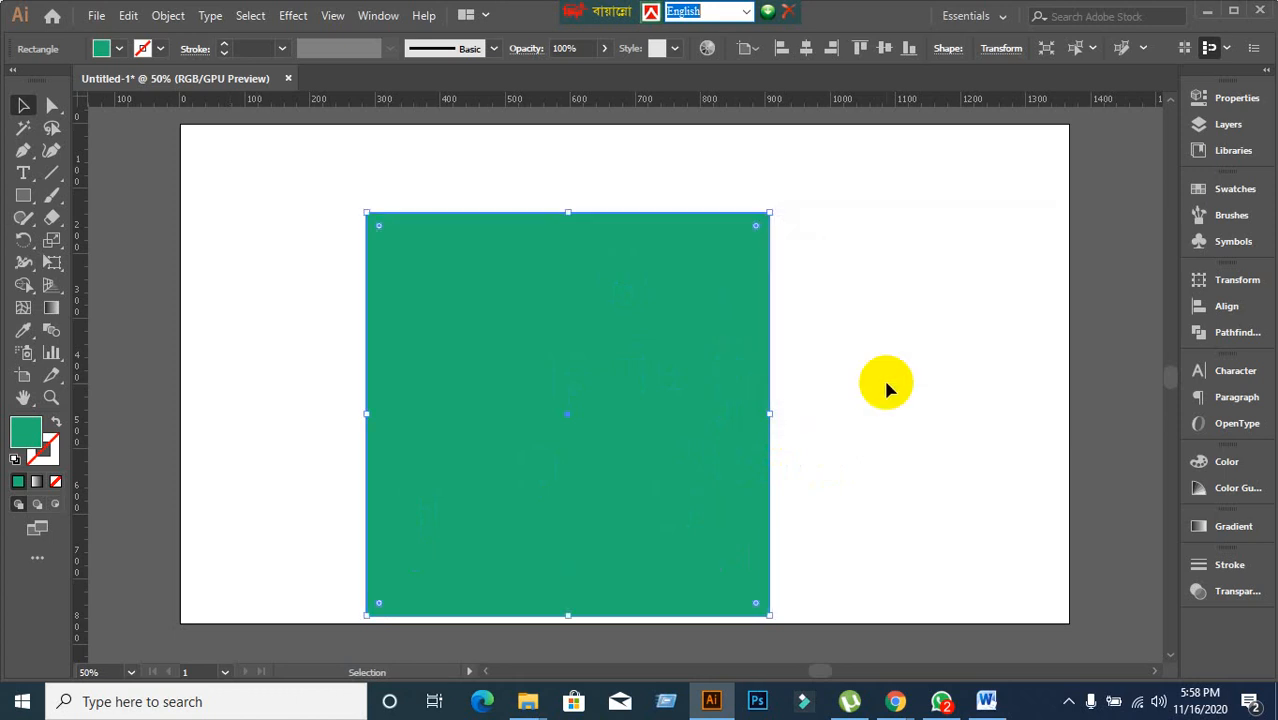
left_click(823, 390)
left_click(602, 405)
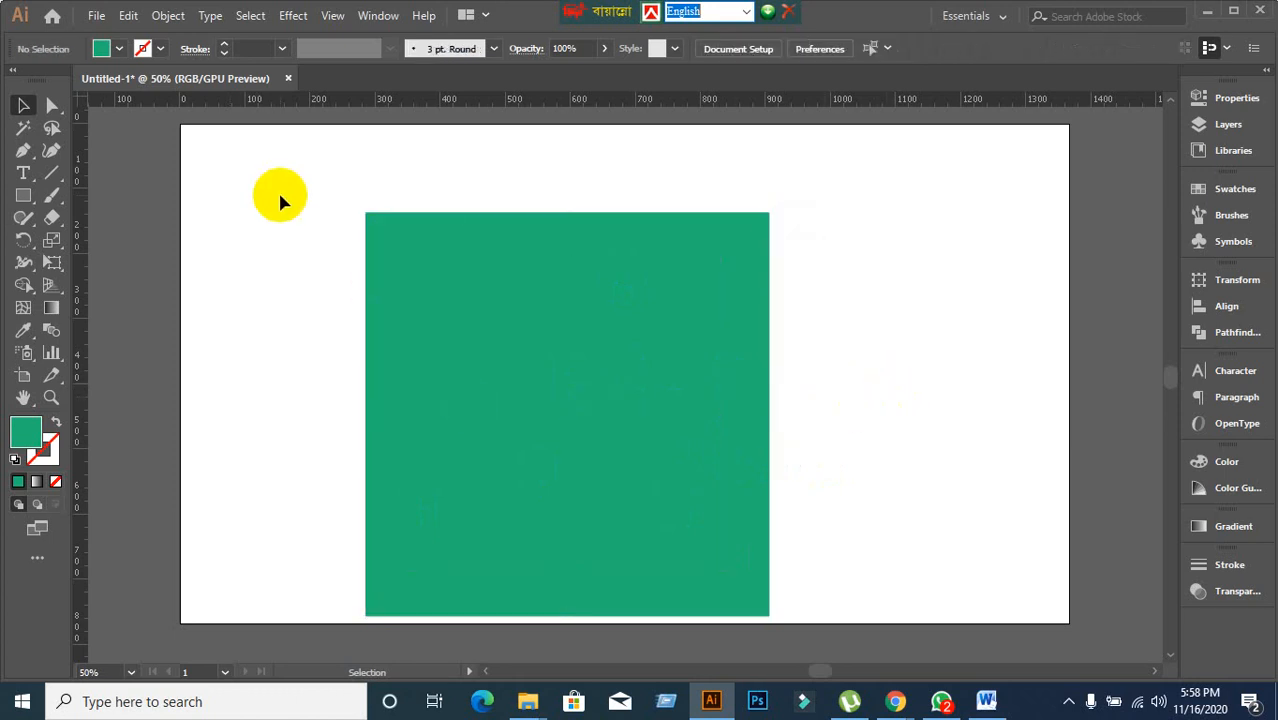
Delete the overlapping green squares and draw a new green square about 500 px wide in the artboard's upper middle.
left_click_drag(279, 195, 831, 430)
key("Delete")
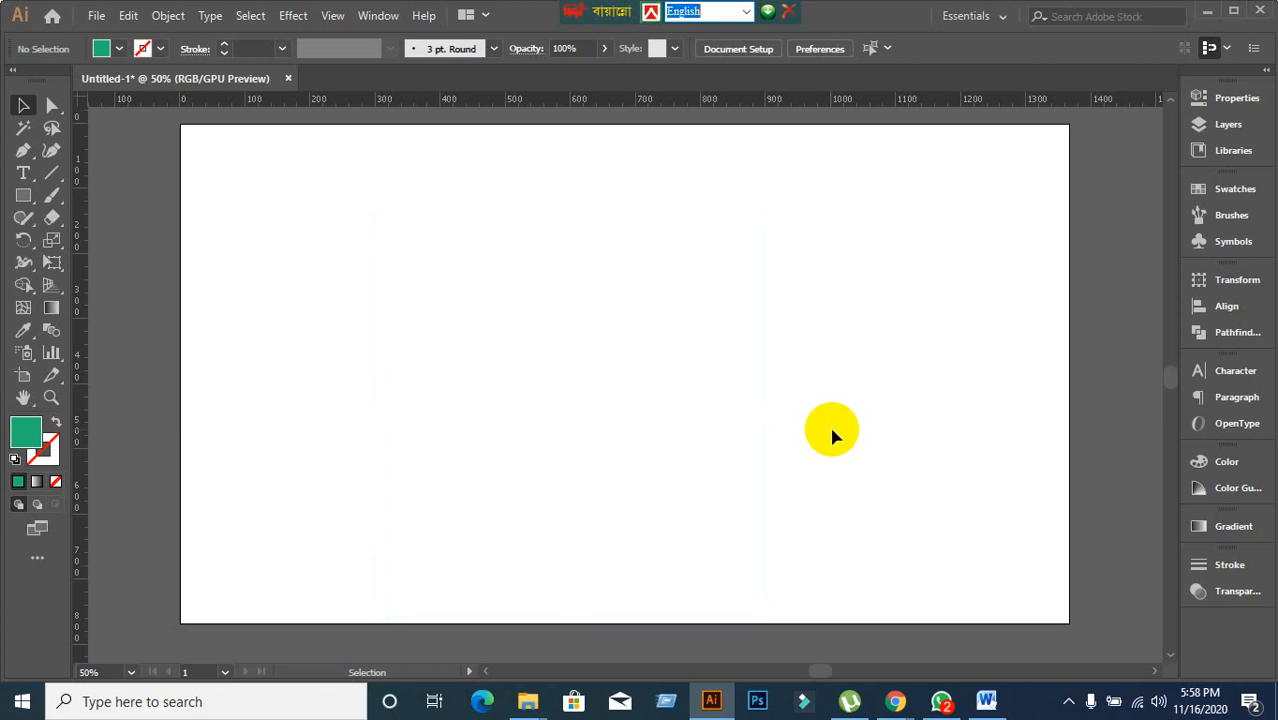
left_click(23, 196)
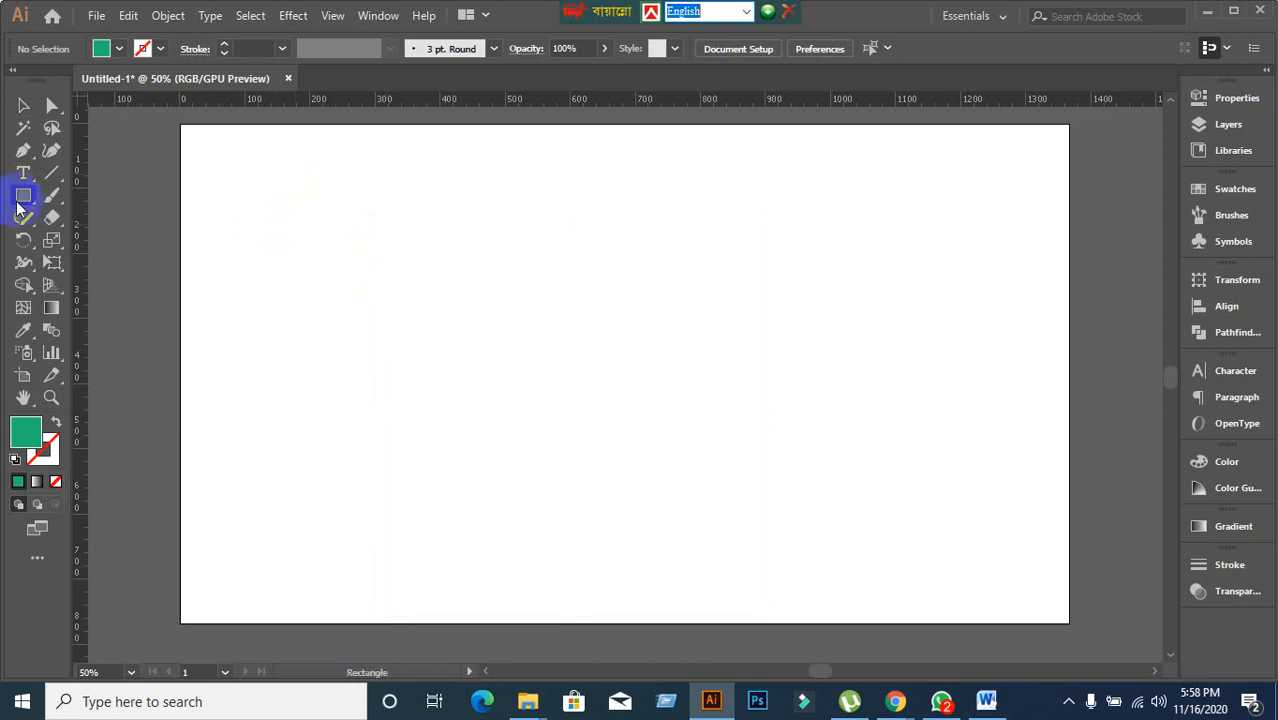
left_click_drag(445, 190, 771, 406)
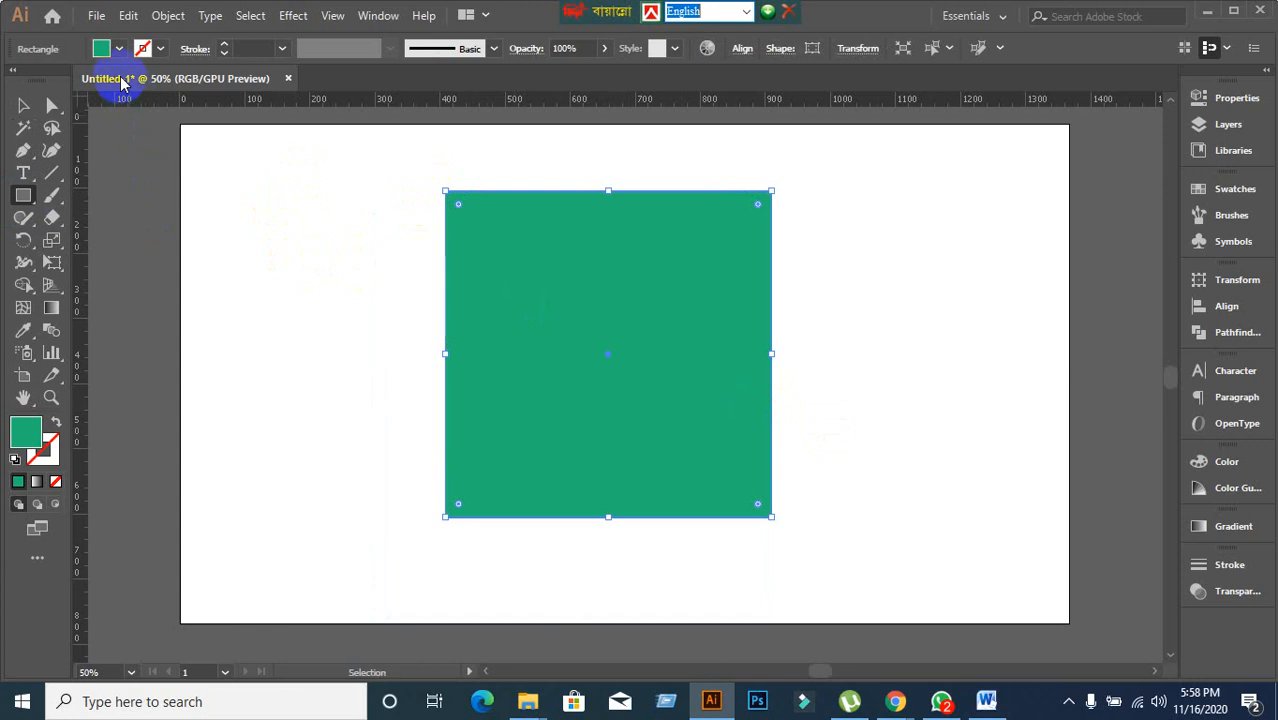
Offset the green square's path inward by -47 px with Miter joins and preview enabled.
left_click(168, 15)
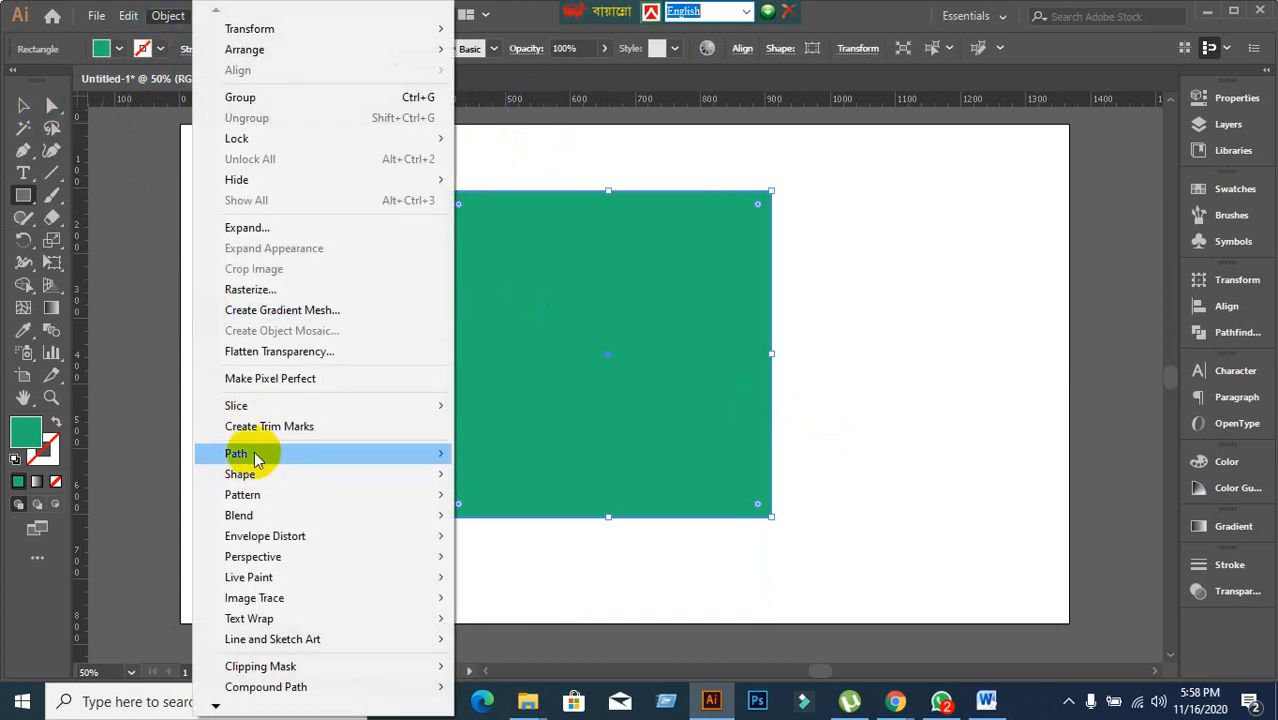
mouse_move(236, 455)
left_click(470, 518)
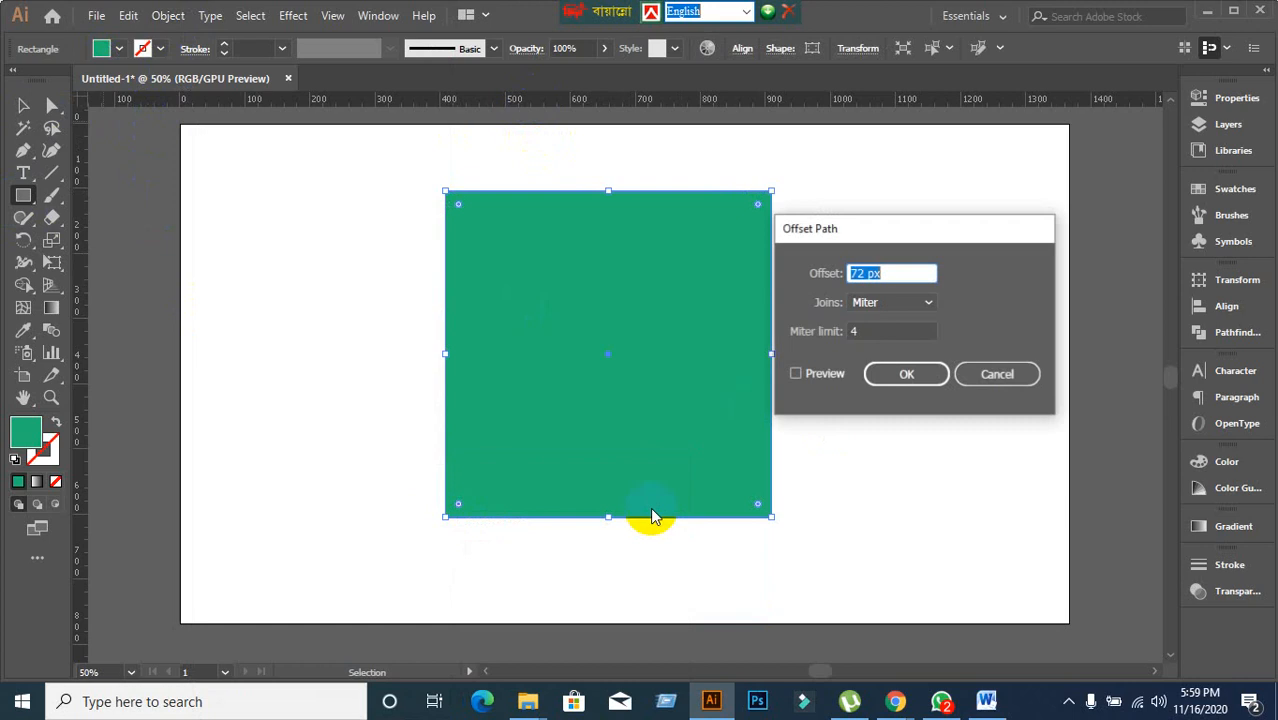
left_click(795, 374)
left_click(893, 275)
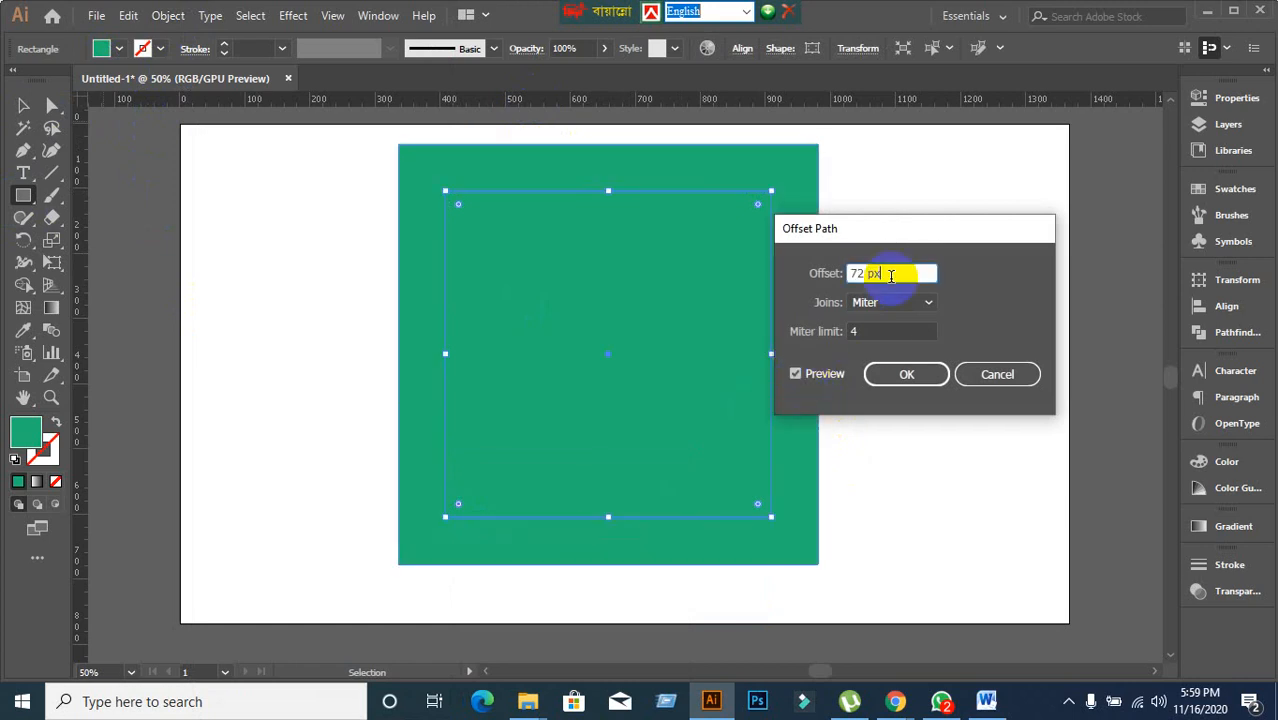
scroll(890, 276, "down", 20)
scroll(890, 276, "down", 20)
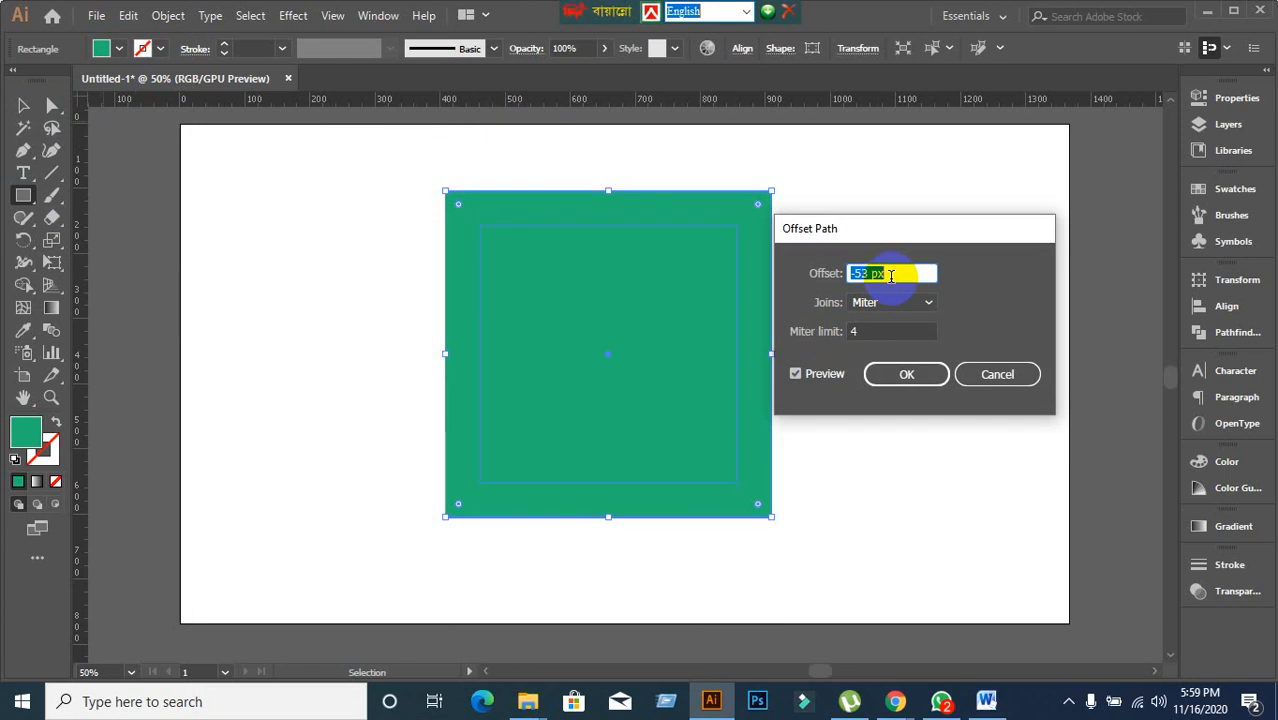
left_click(903, 372)
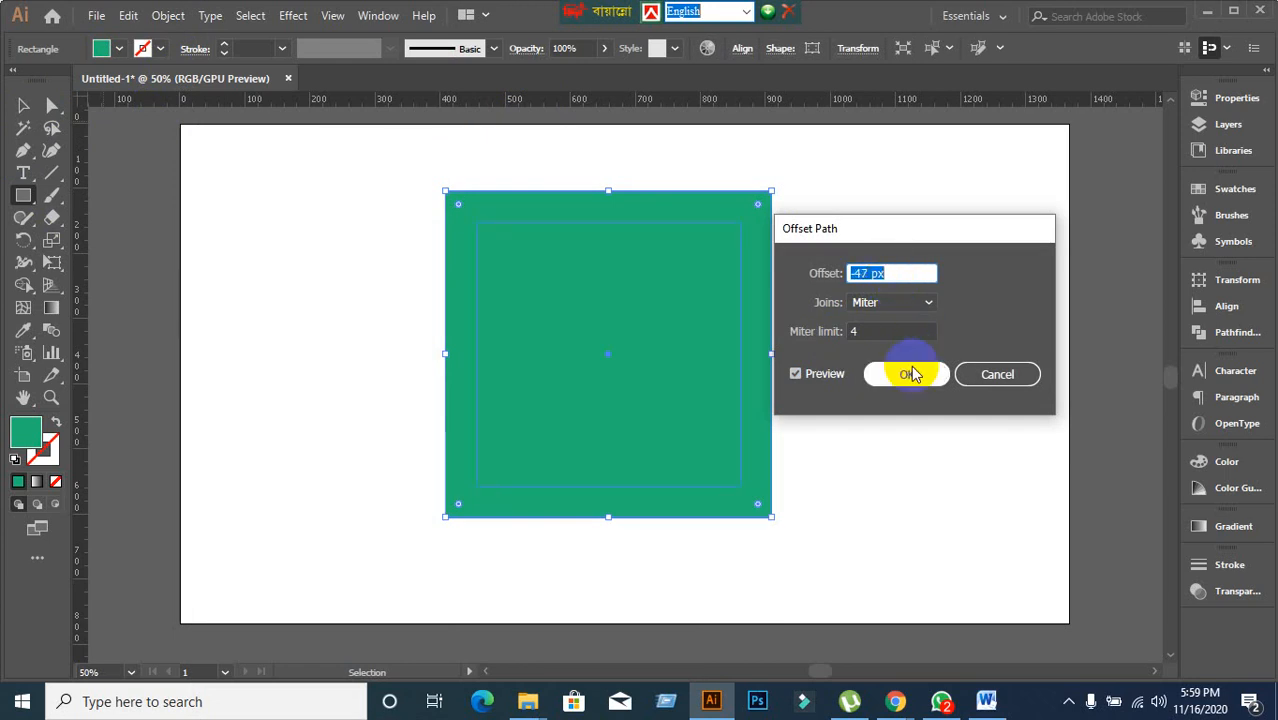
Fill the inner offset square with yellow and deselect it.
left_click(101, 48)
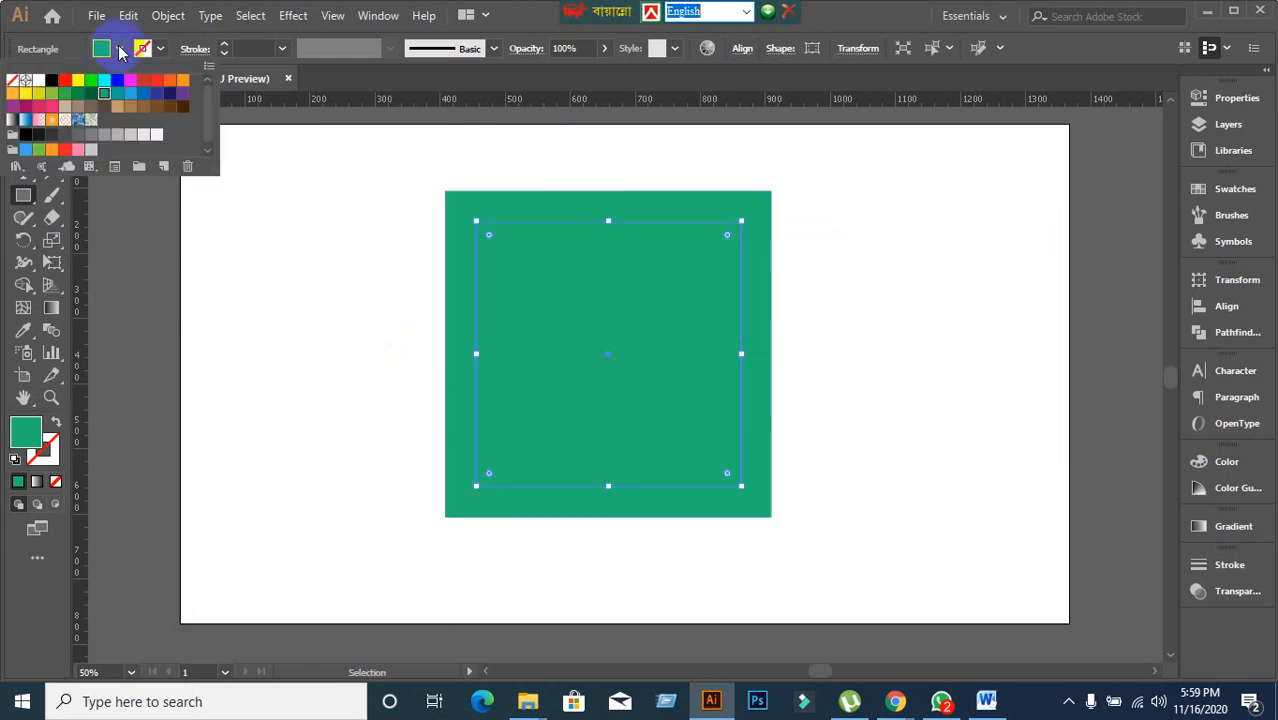
left_click(79, 82)
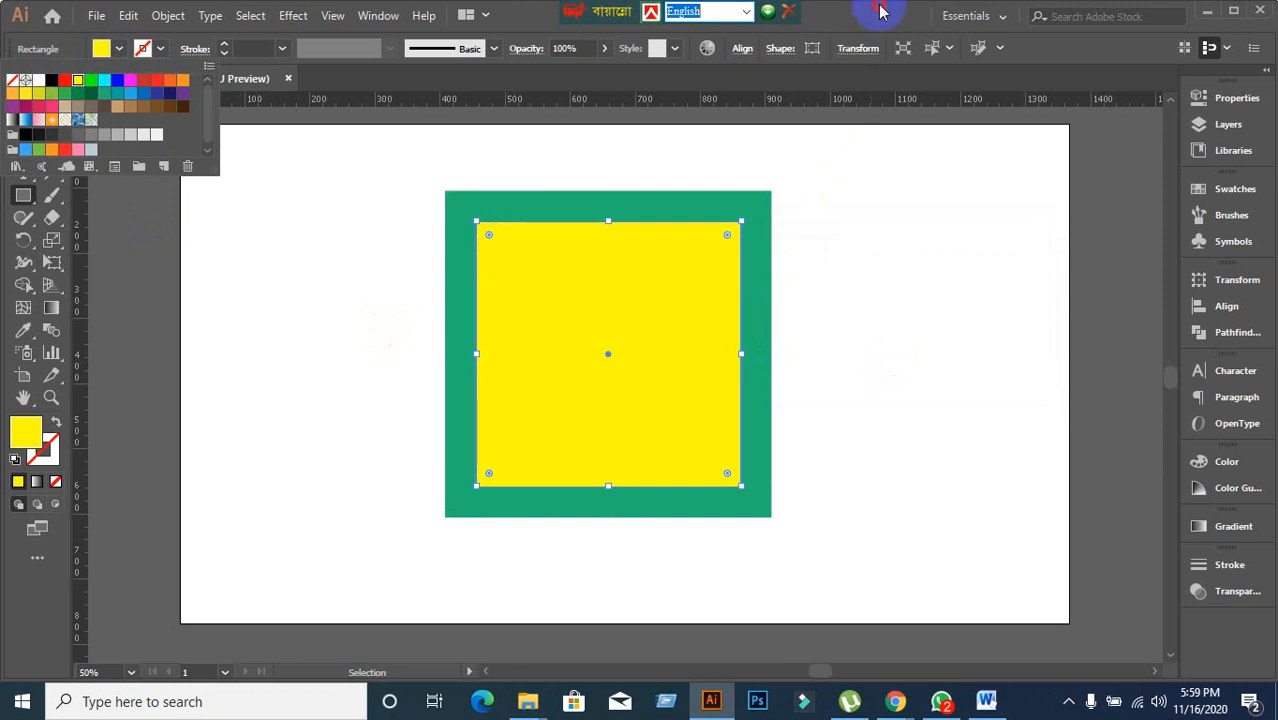
left_click(878, 10)
left_click(33, 118)
left_click(417, 318)
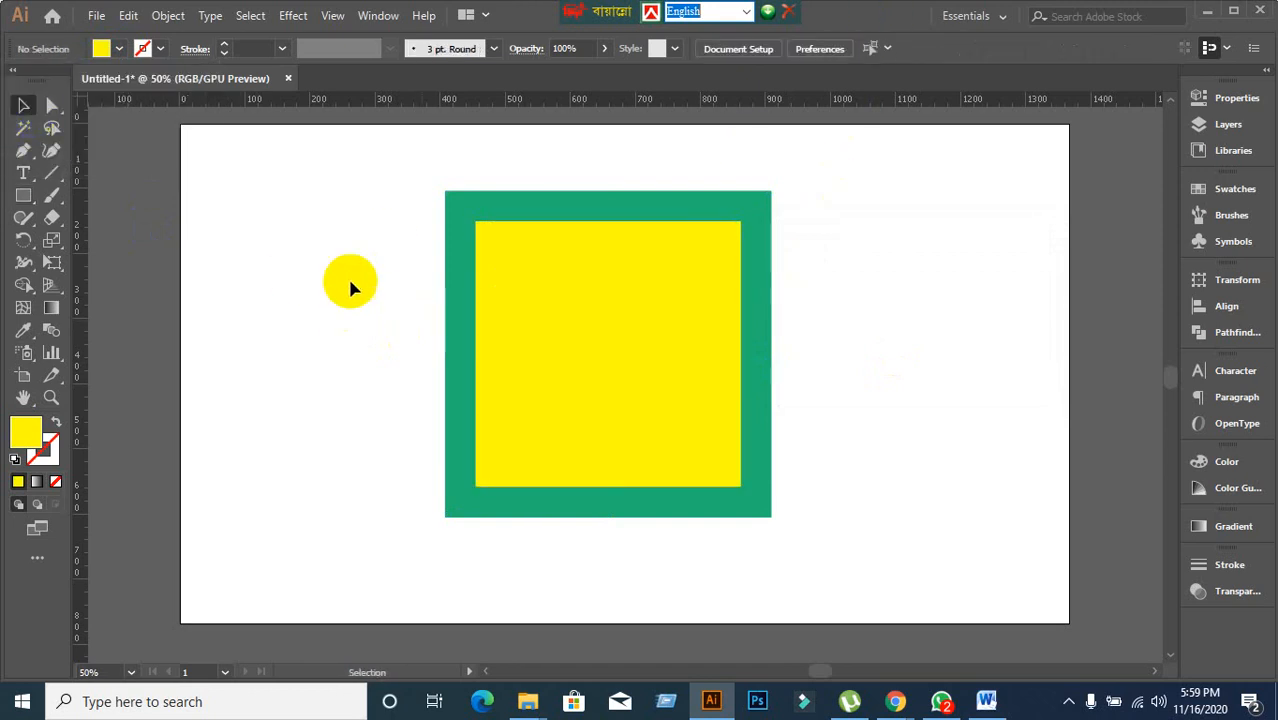
Move the green and yellow squares together so they straddle the artboard's right edge, and deselect them.
left_click_drag(349, 269, 757, 456)
left_click_drag(633, 409, 589, 403)
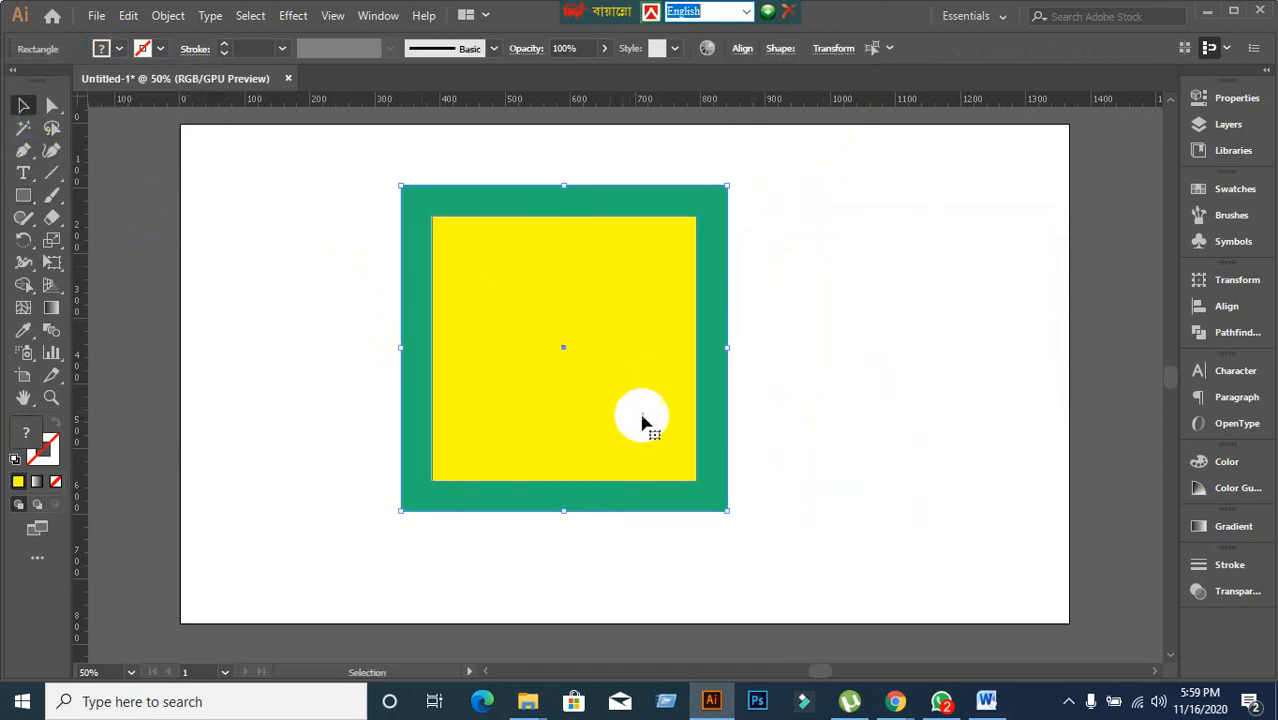
left_click(822, 416)
left_click(612, 416)
left_click(383, 348)
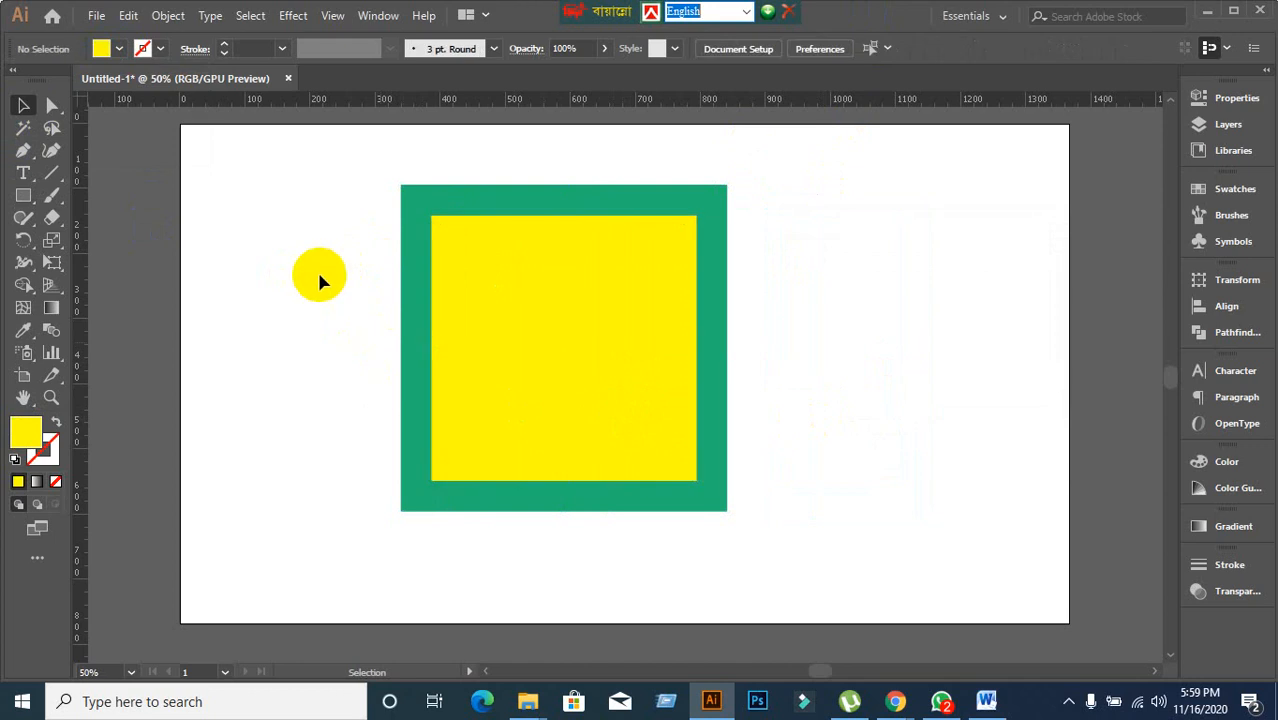
left_click_drag(322, 277, 1055, 373)
left_click(762, 391)
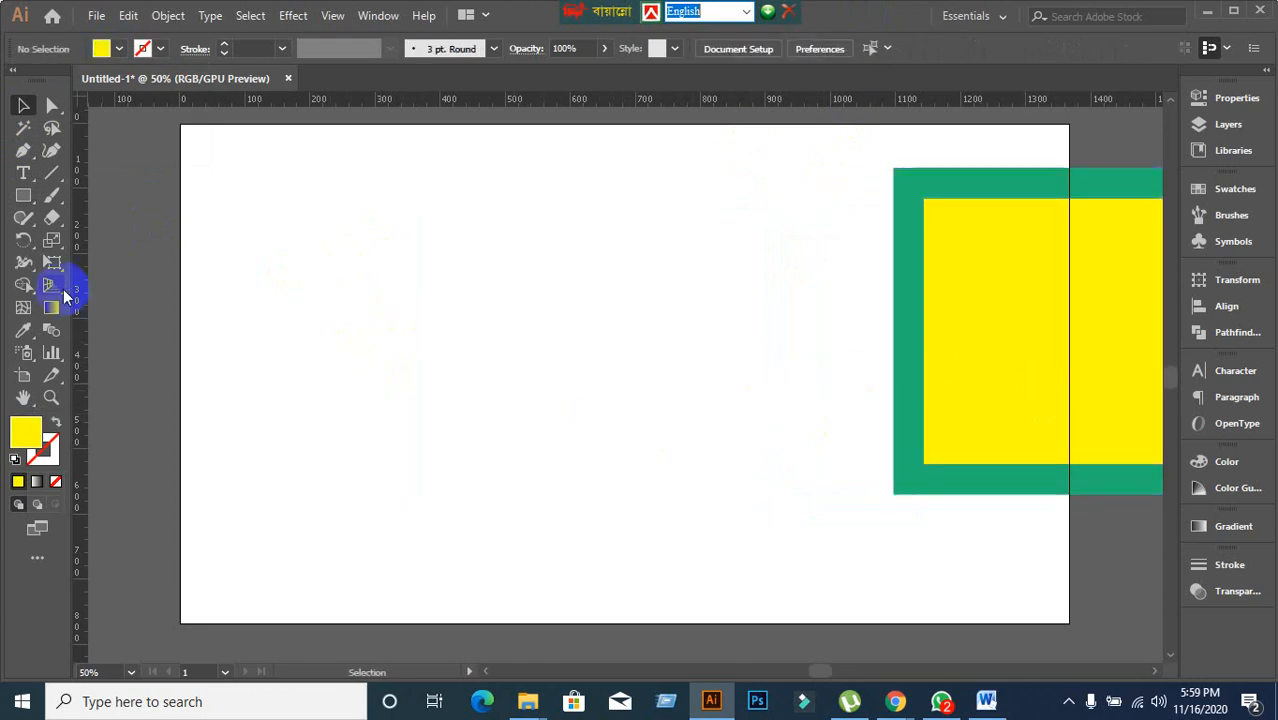
Draw a yellow square about 390 px wide on the artboard's left half and open Offset Path for it with preview enabled.
left_click(23, 195)
mouse_move(326, 219)
left_mouse_down()
mouse_move(581, 459)
mouse_move(581, 474)
left_mouse_up()
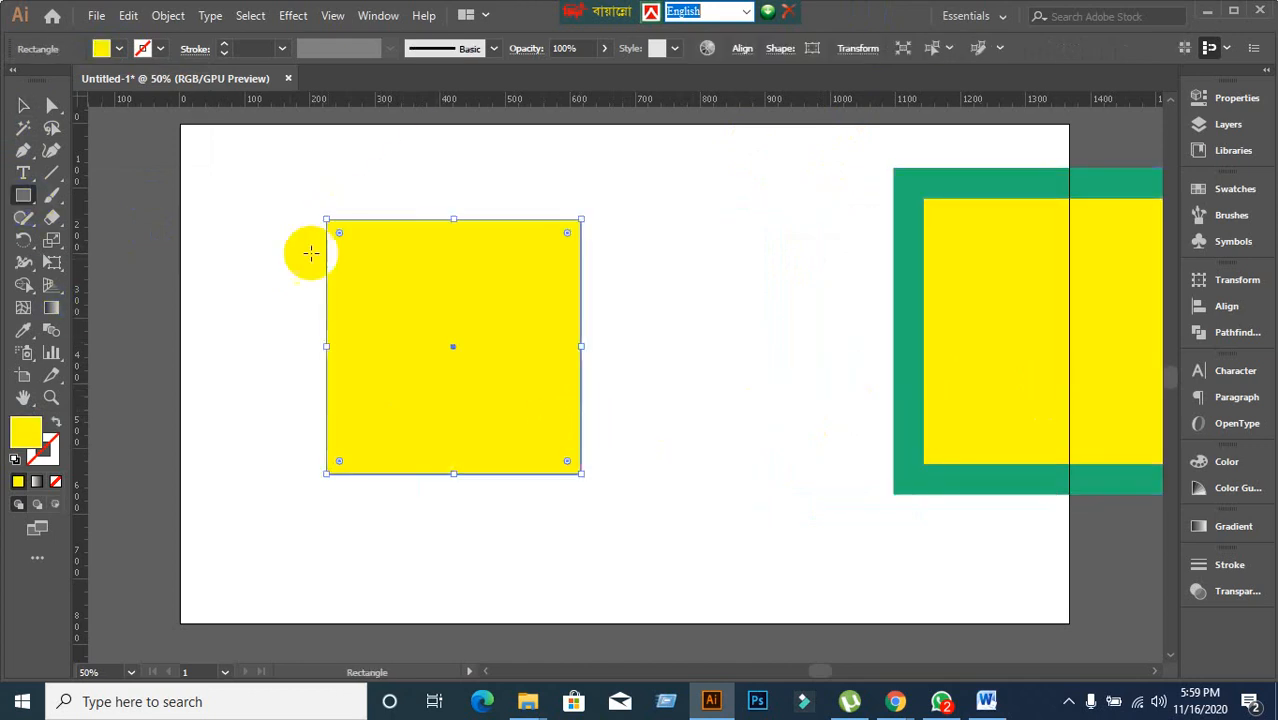
left_click(168, 15)
mouse_move(268, 450)
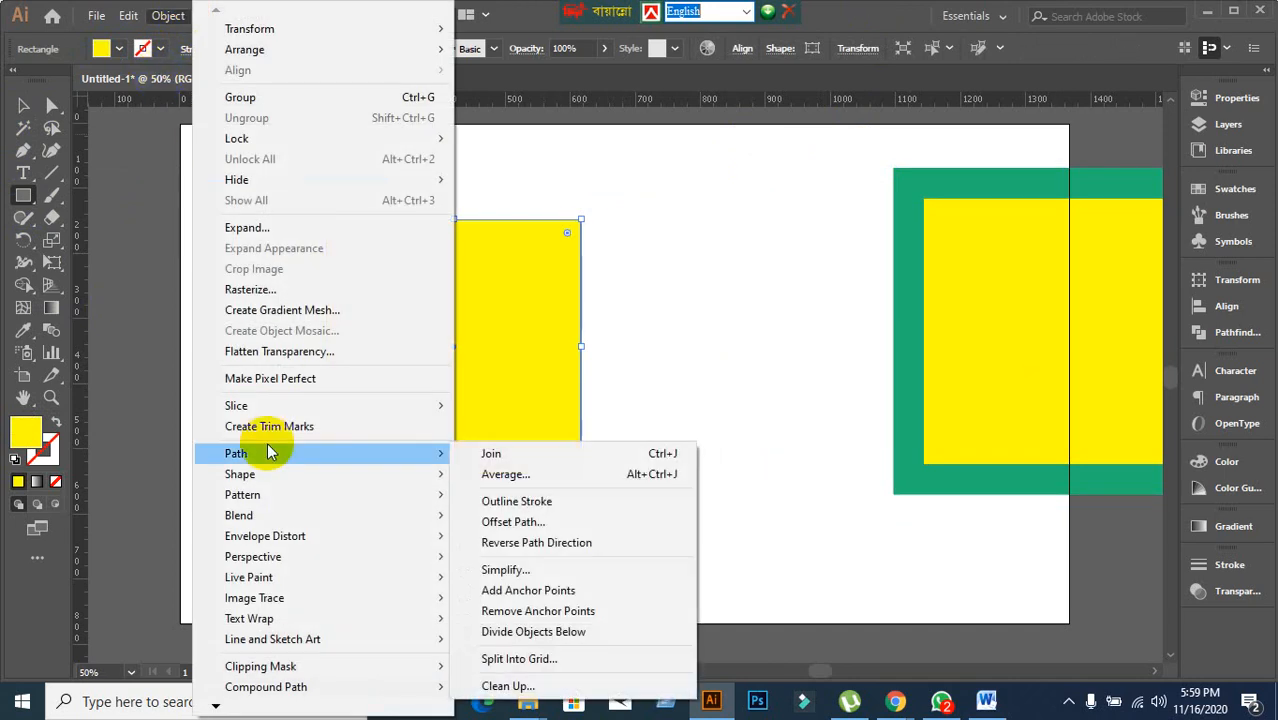
left_click(507, 527)
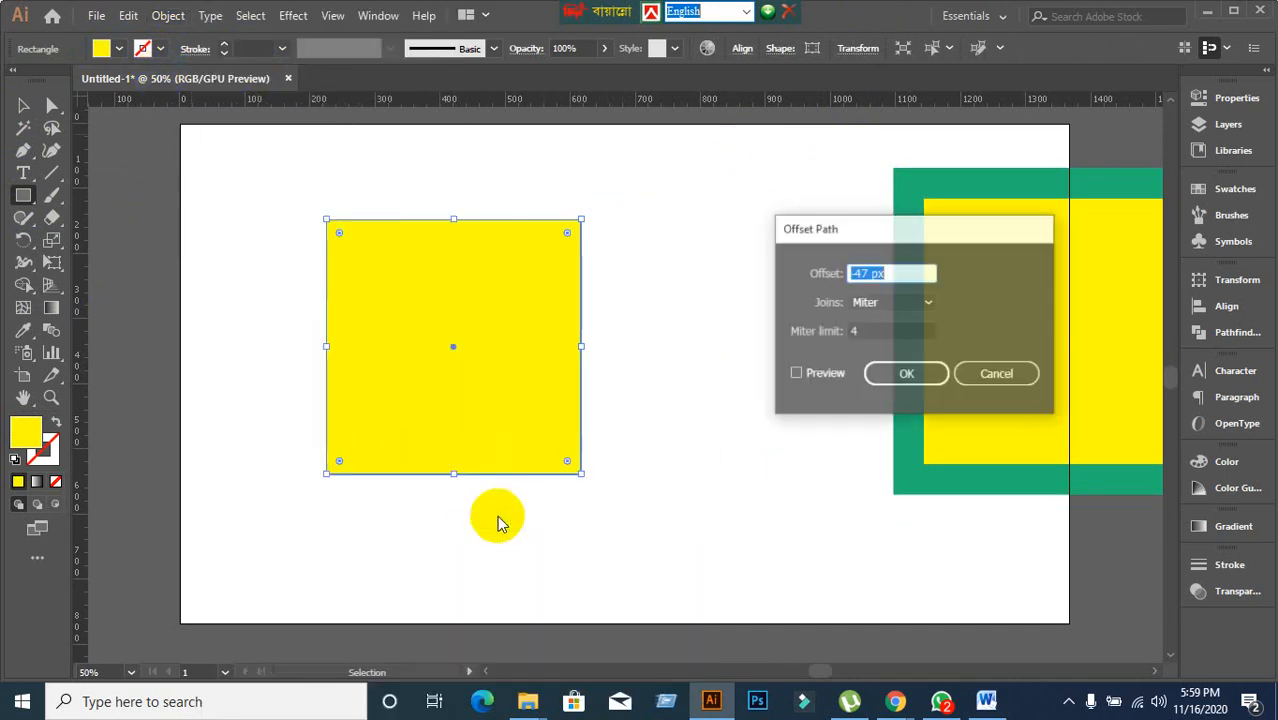
left_click(795, 375)
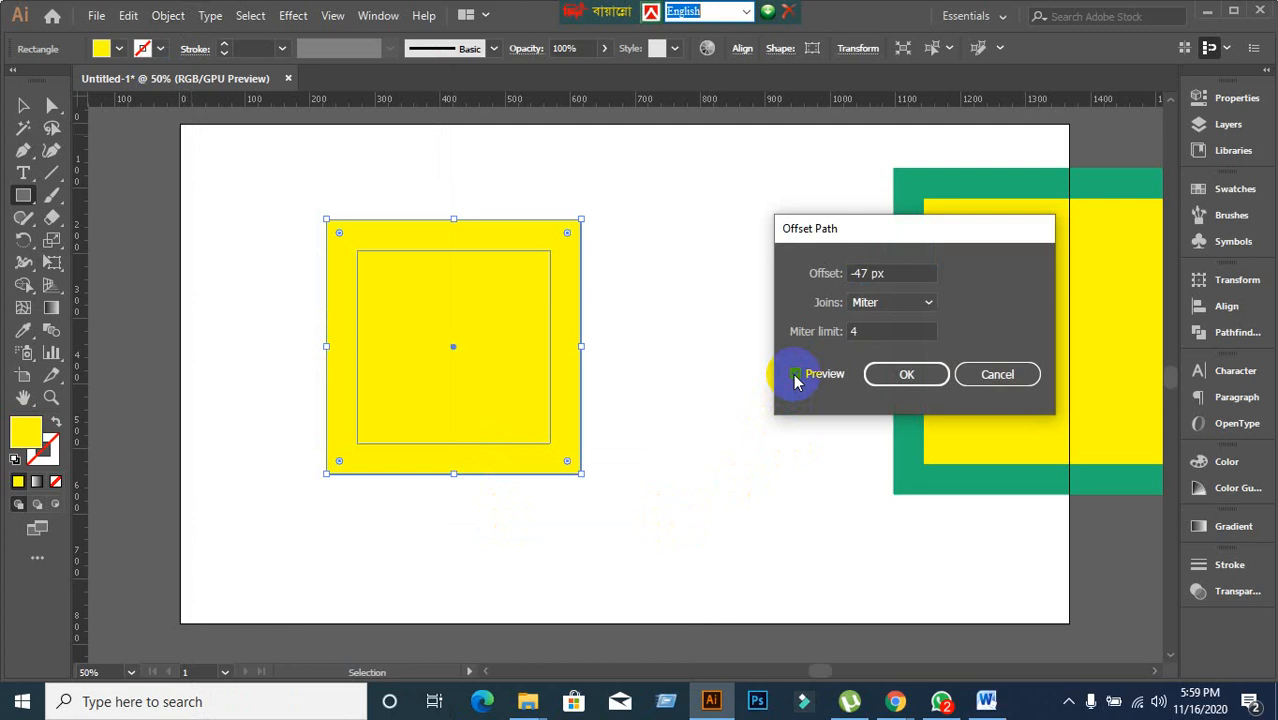
Set the offset joins to Round and raise the offset to 70 px.
left_click(902, 310)
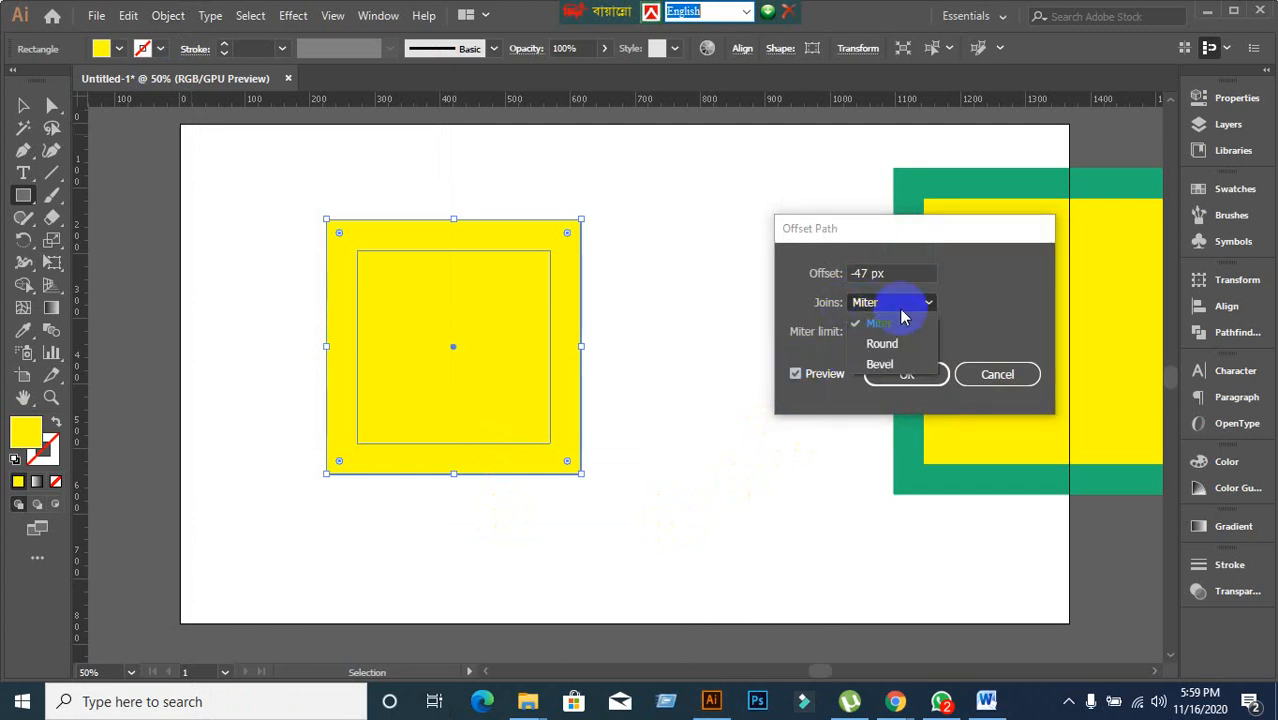
left_click(882, 345)
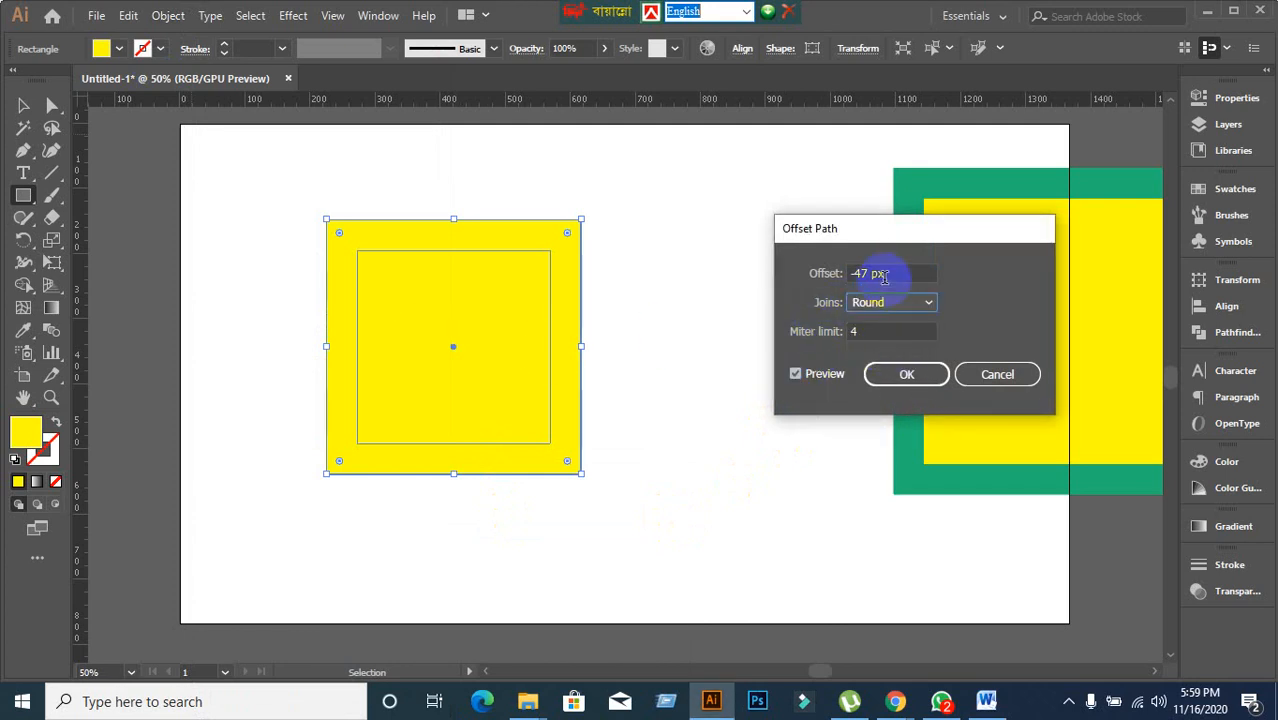
double_click(893, 274)
key("Up")
key("Up")
key("Up")
key("Up")
key("Up")
key("Up")
key("Up")
key("Up")
key("Up")
key("Up")
key("Up")
key("Up")
key("Up")
key("Up")
key("Up")
key("Up")
key("Up")
key("Up")
key("Up")
key("Up")
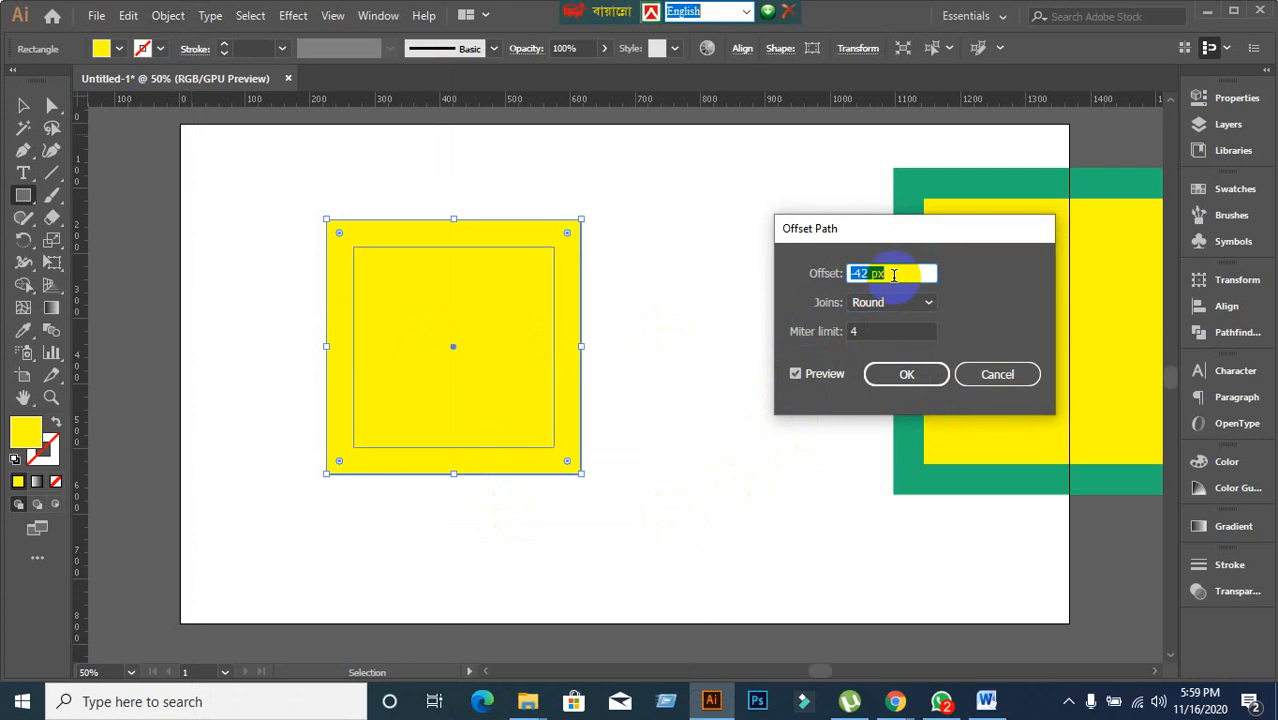
key("Up")
key("Up")
key("Up")
key("Up")
key("Up")
key("Up")
key("Up")
key("Up")
key("Up")
key("Up")
key("Up")
key("Up")
key("Up")
key("Up")
key("Up")
key("Up")
key("Up")
key("Up")
key("Up")
key("Up")
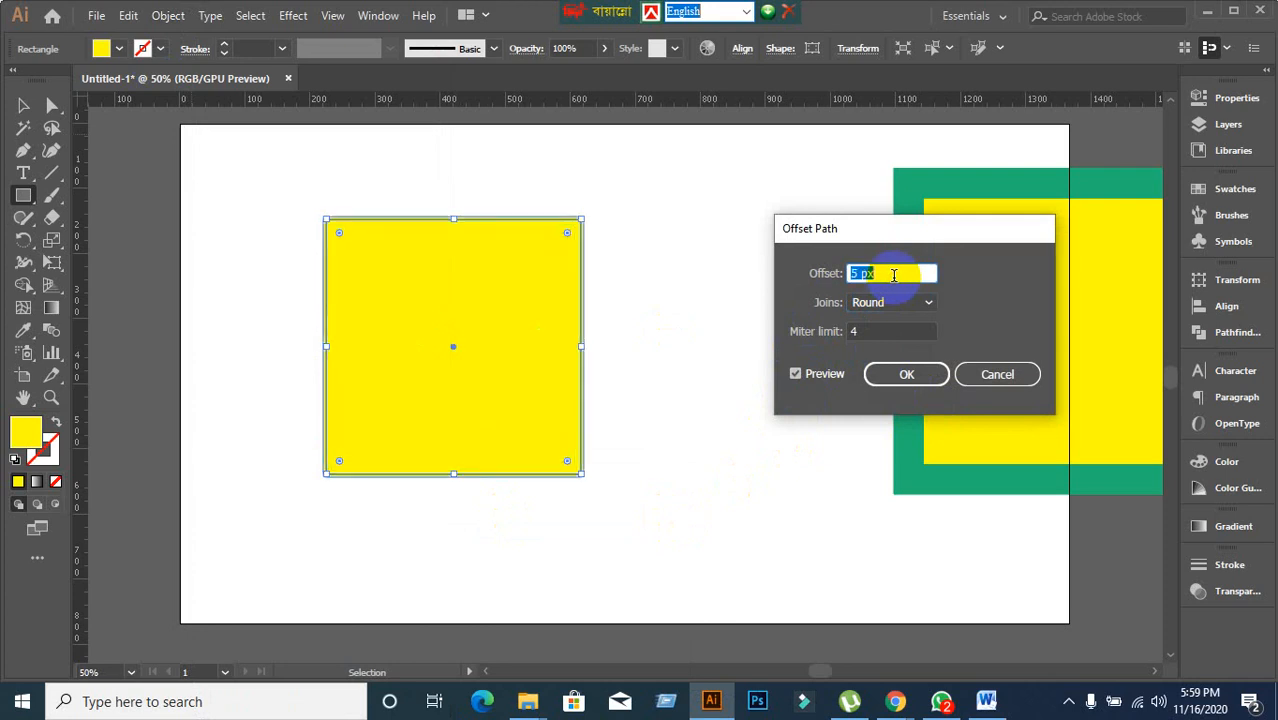
key("Up")
key("Up")
key("Up")
key("Up")
key("Up")
key("Up")
key("Up")
key("Up")
key("Up")
key("Up")
key("Up")
key("Up")
key("Up")
key("Up")
key("Up")
key("Up")
key("Up")
key("Up")
key("Up")
key("Up")
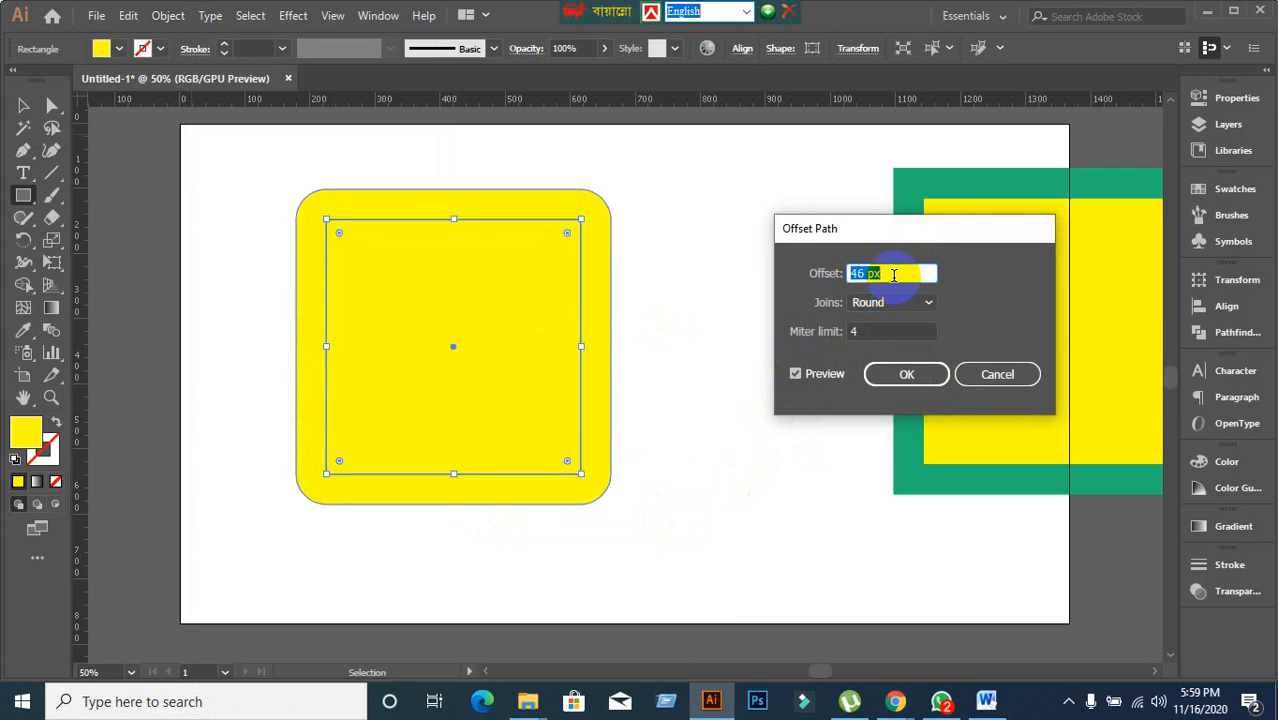
key("Down")
key("Down")
key("Down")
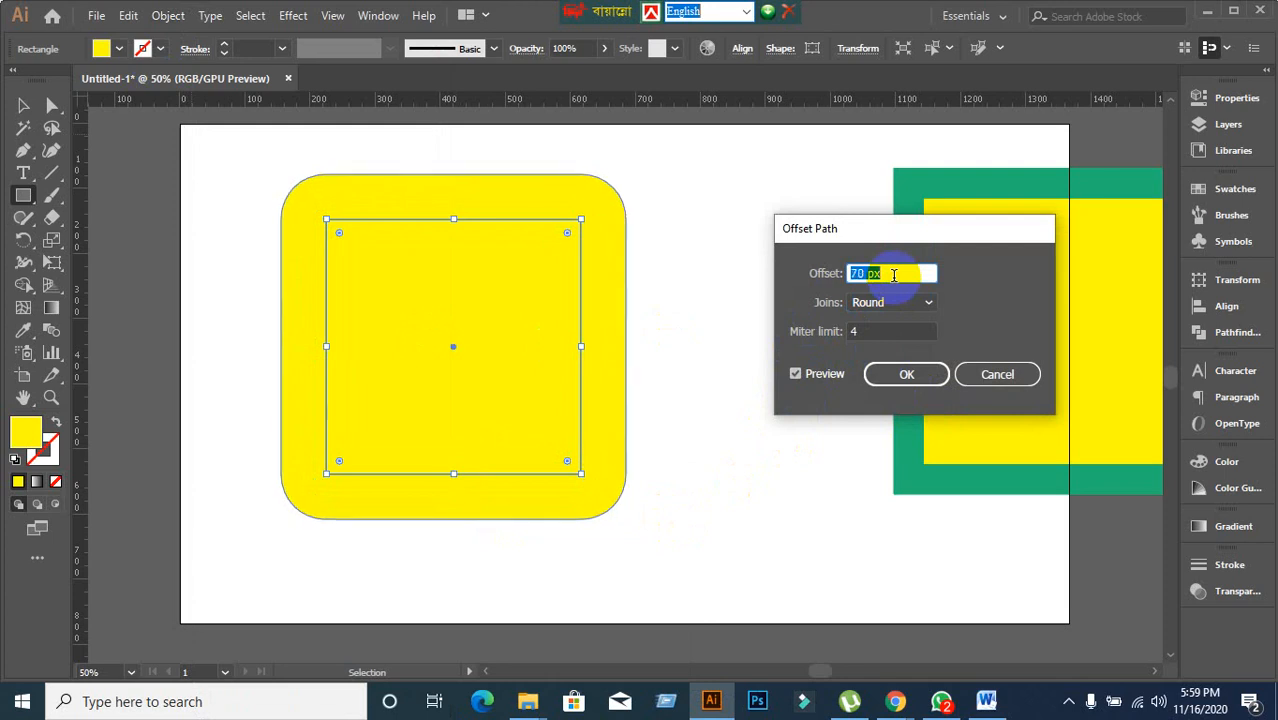
Try Bevel joins, switch the joins to Miter, and apply the offset to the yellow square.
left_click(928, 302)
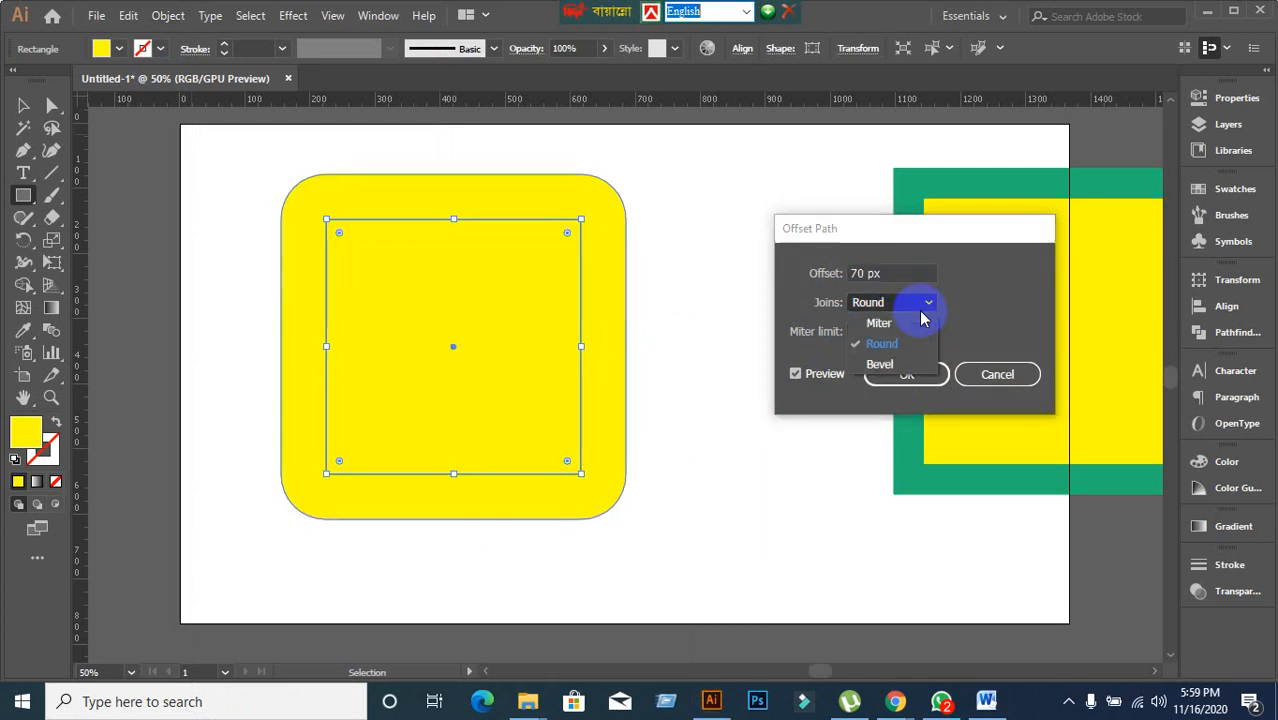
left_click(892, 362)
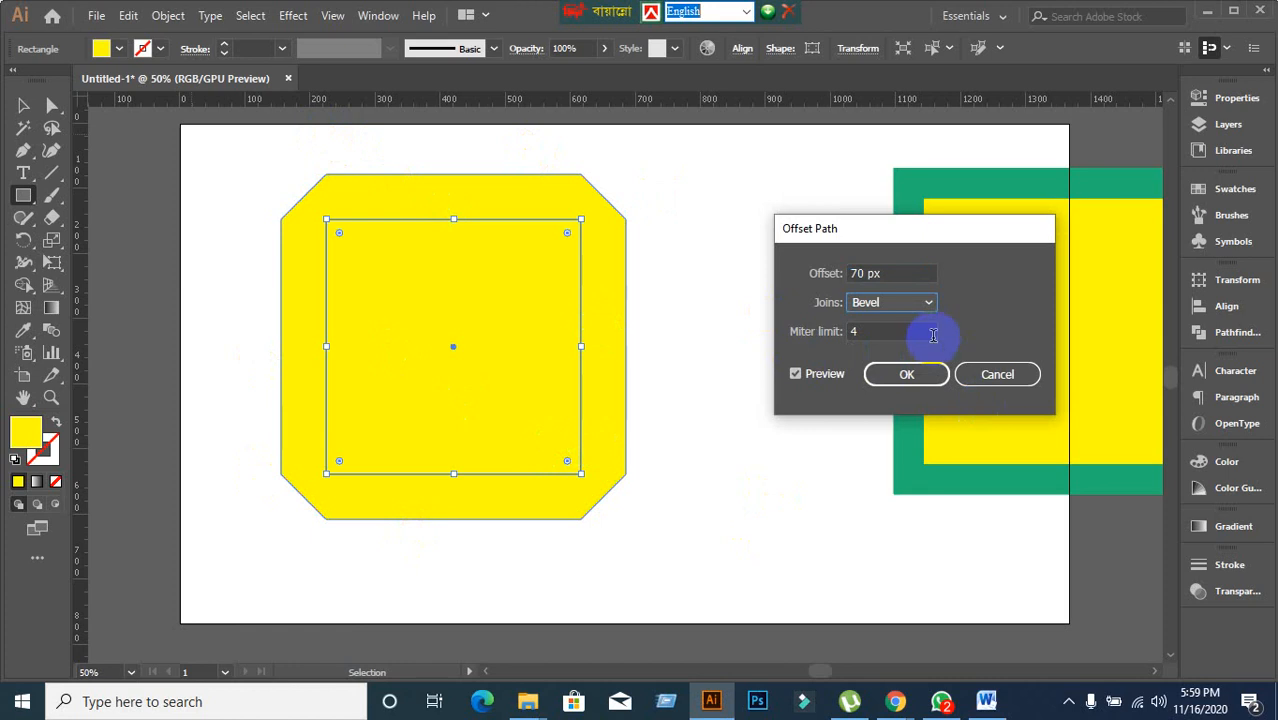
left_click(928, 303)
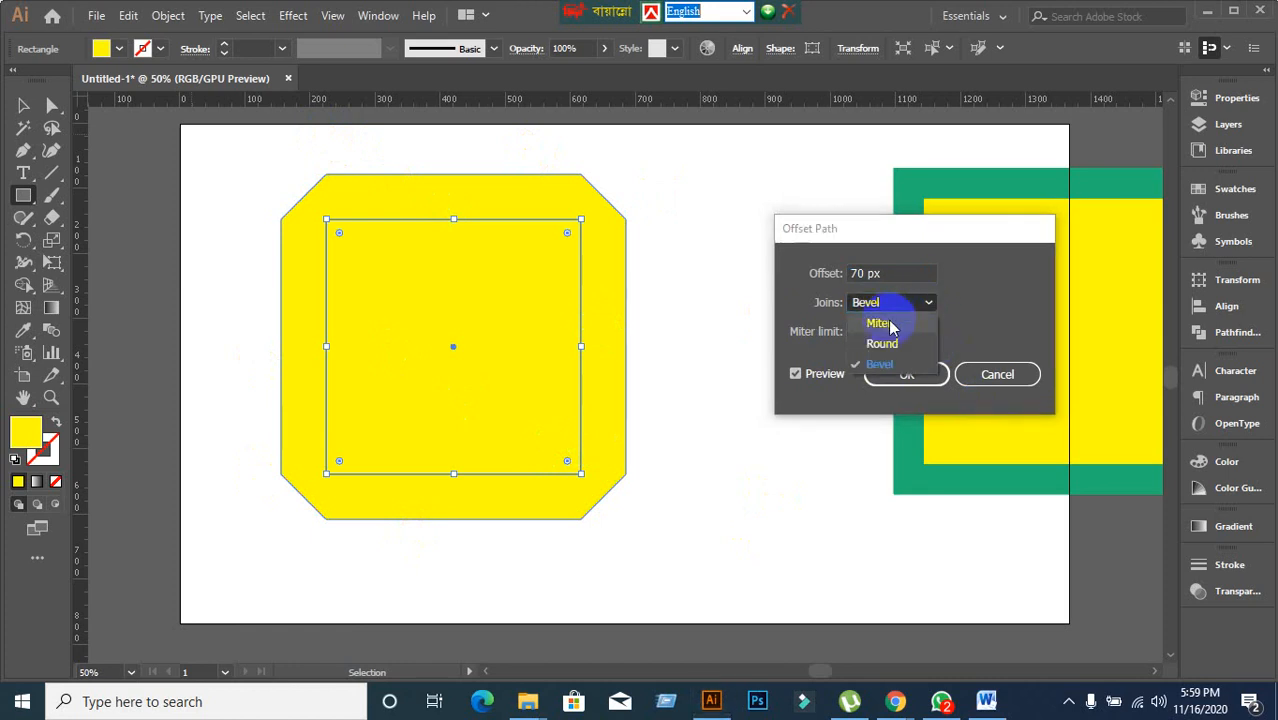
left_click(884, 322)
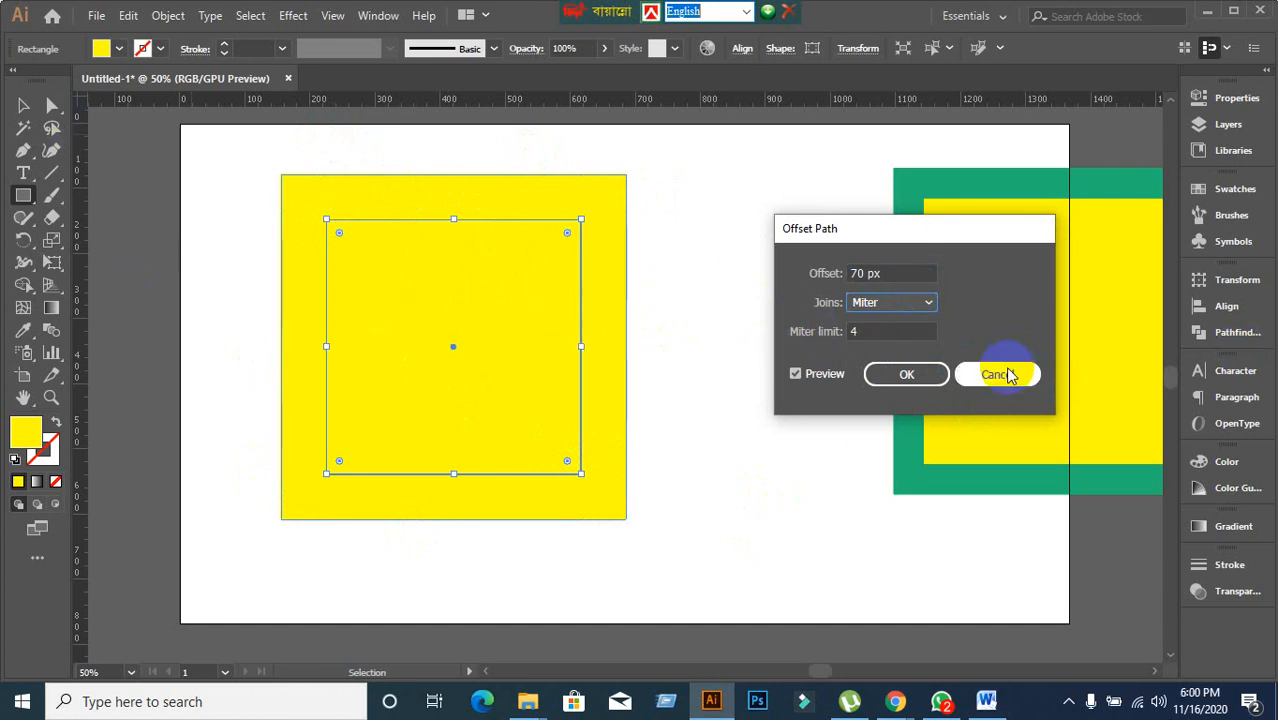
left_click(907, 374)
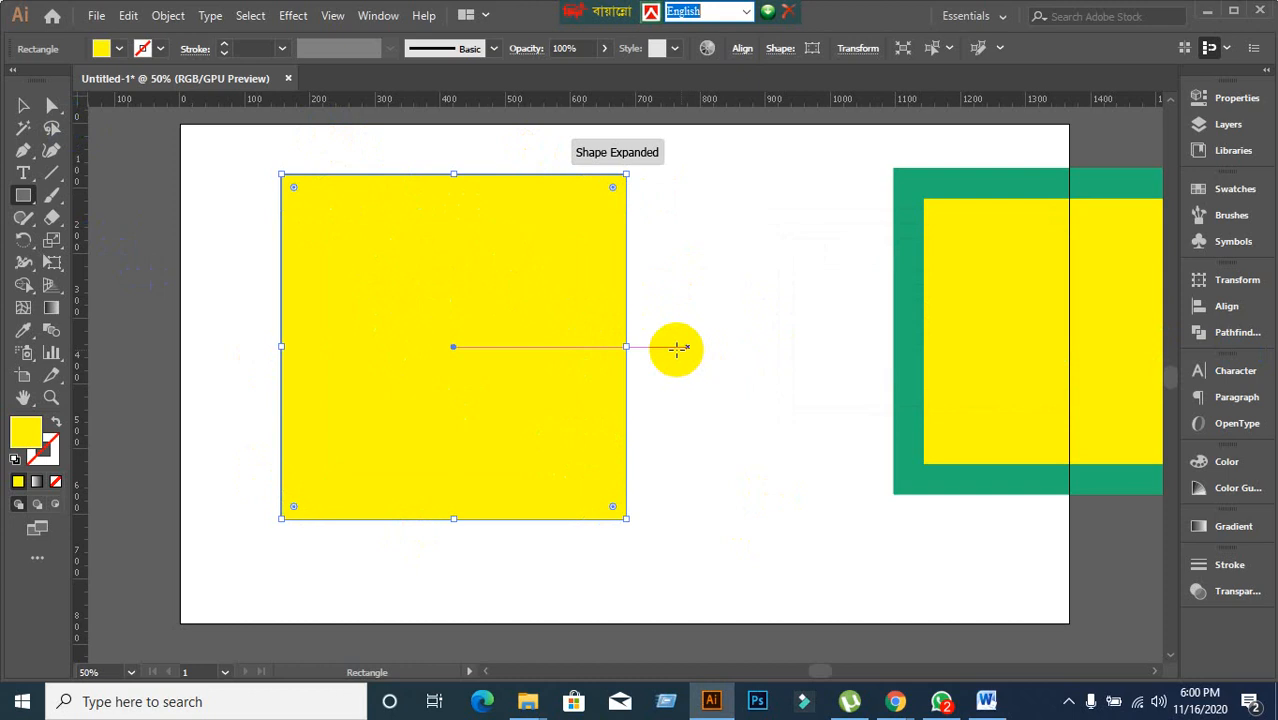
Move the original inner yellow square out of its offset onto the green and yellow squares at the artboard's right edge, and deselect it.
left_click(23, 105)
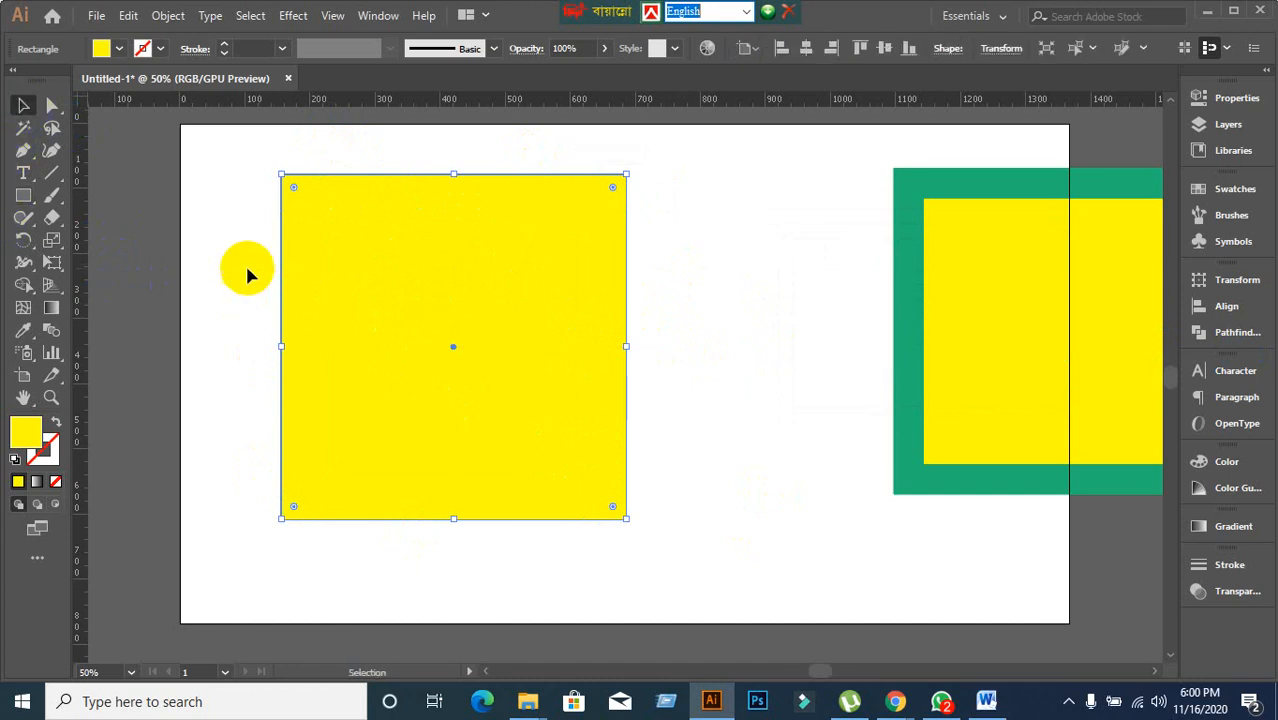
left_click(242, 228)
left_click_drag(242, 228, 531, 442)
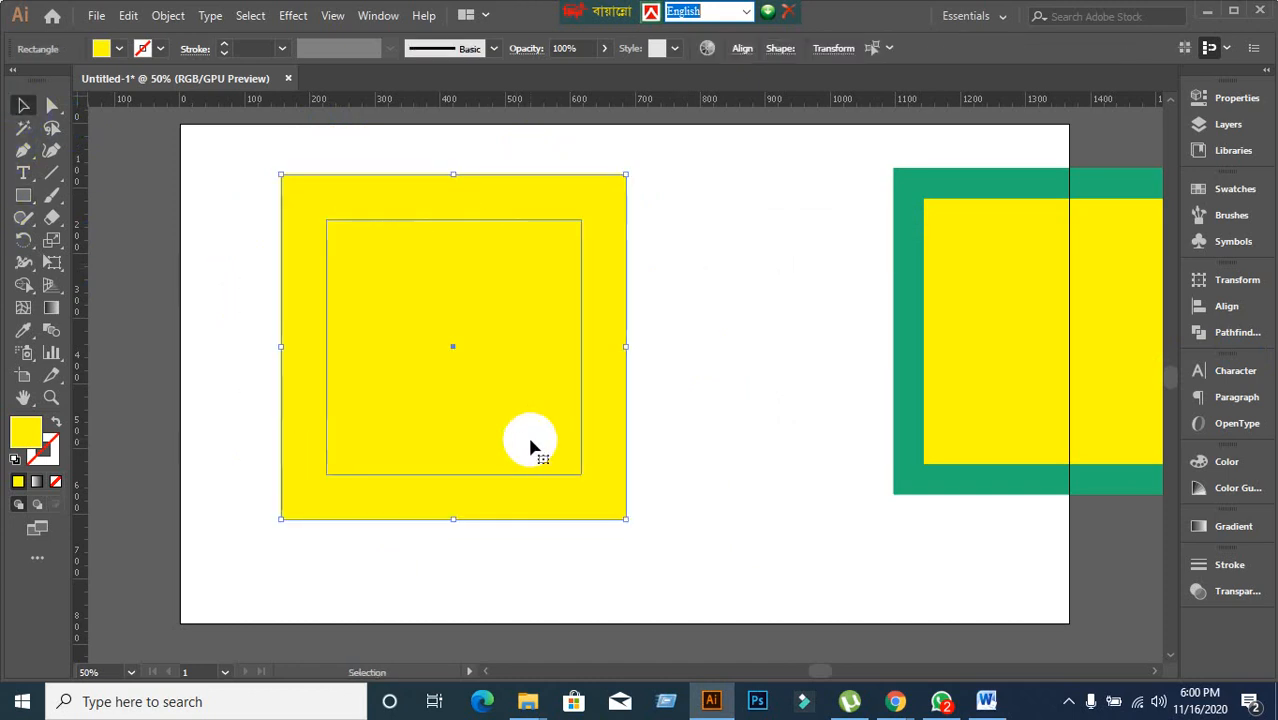
left_click(695, 356)
left_click_drag(484, 364, 1068, 518)
left_click(391, 591)
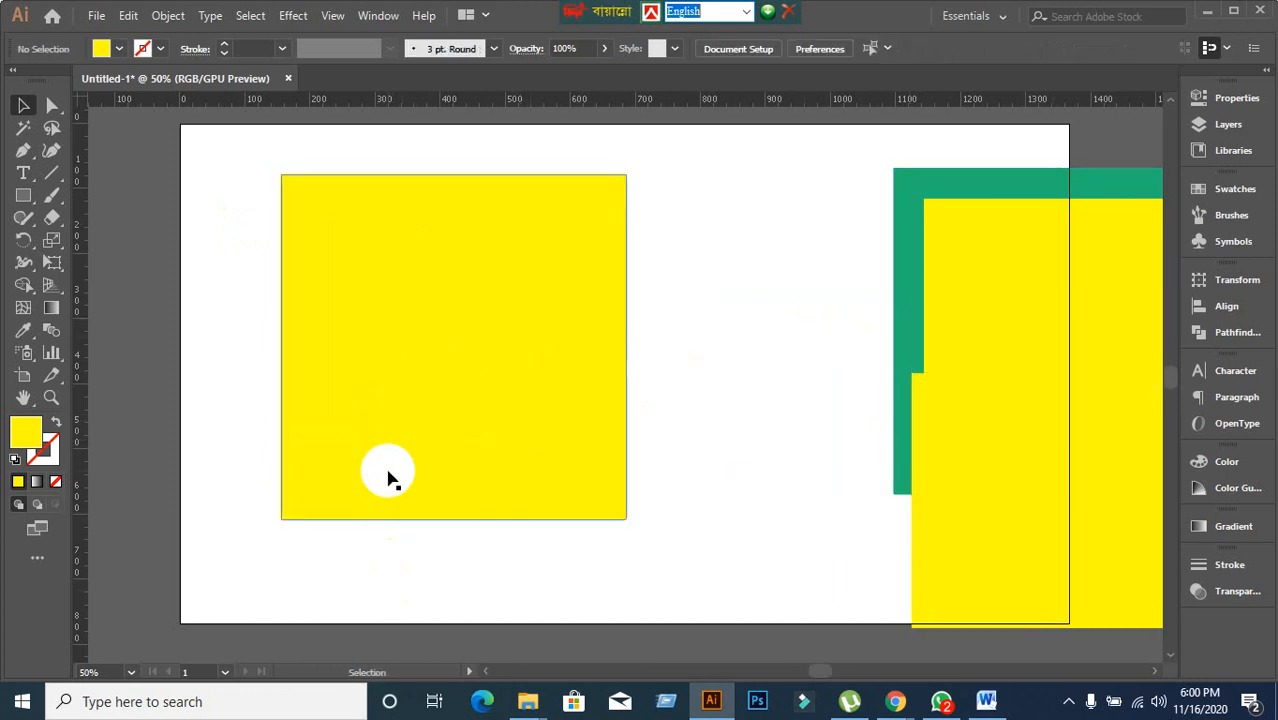
left_click(395, 350)
left_click(168, 15)
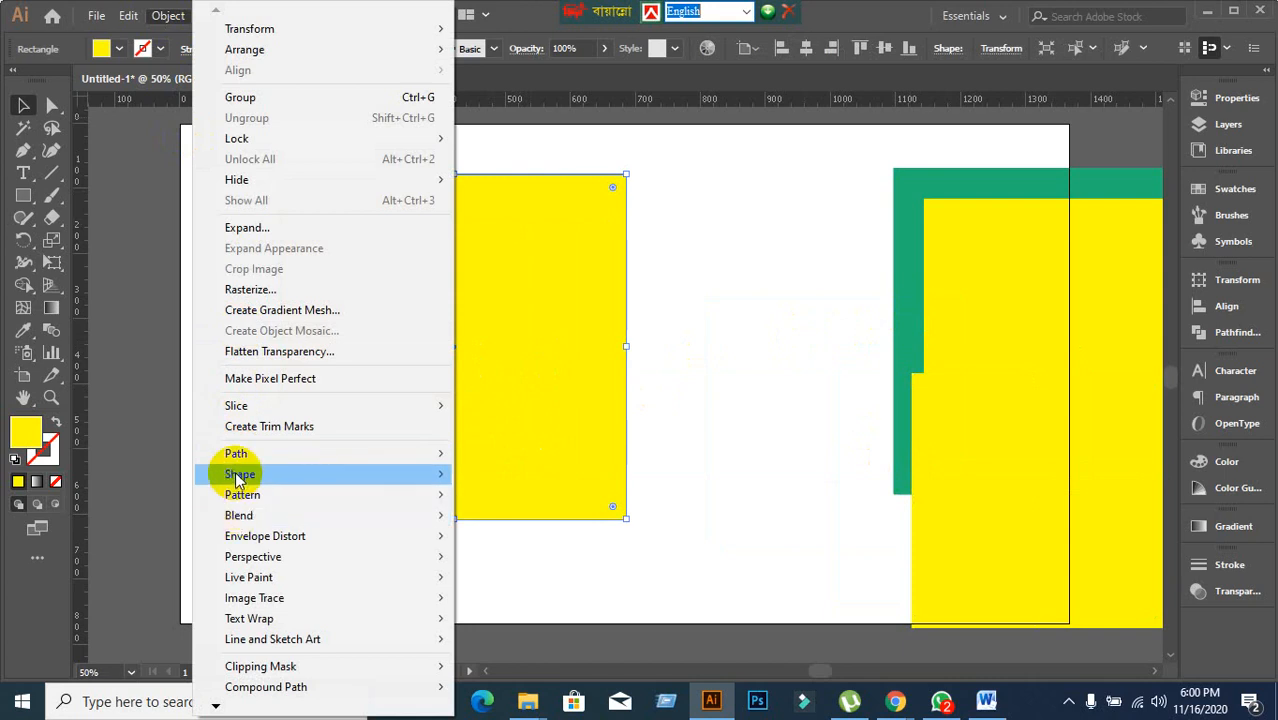
mouse_move(240, 458)
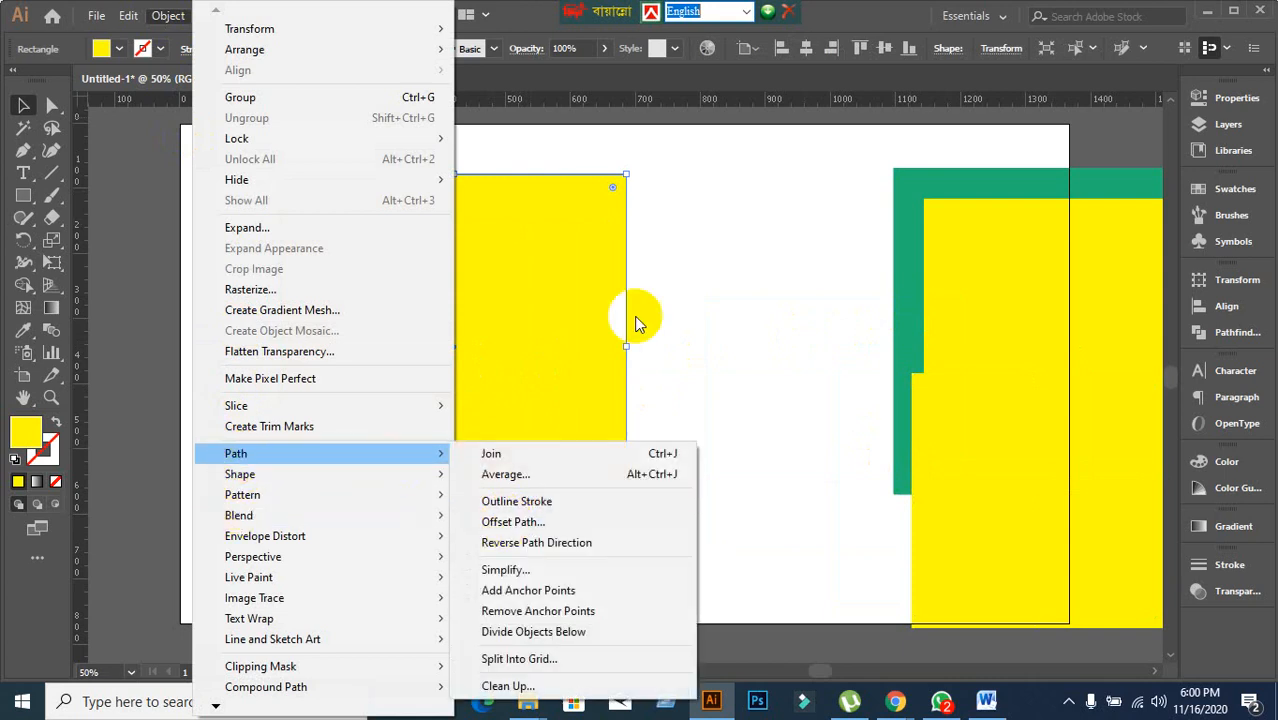
left_click(687, 293)
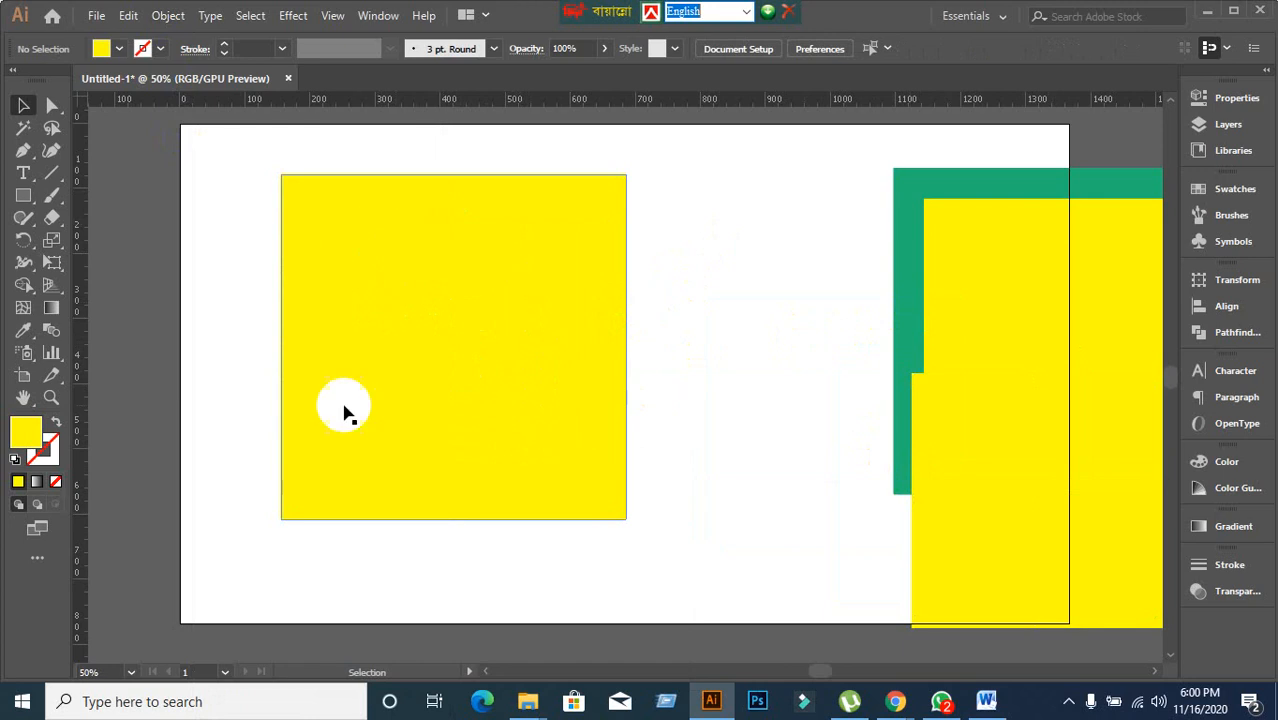
left_click(456, 286)
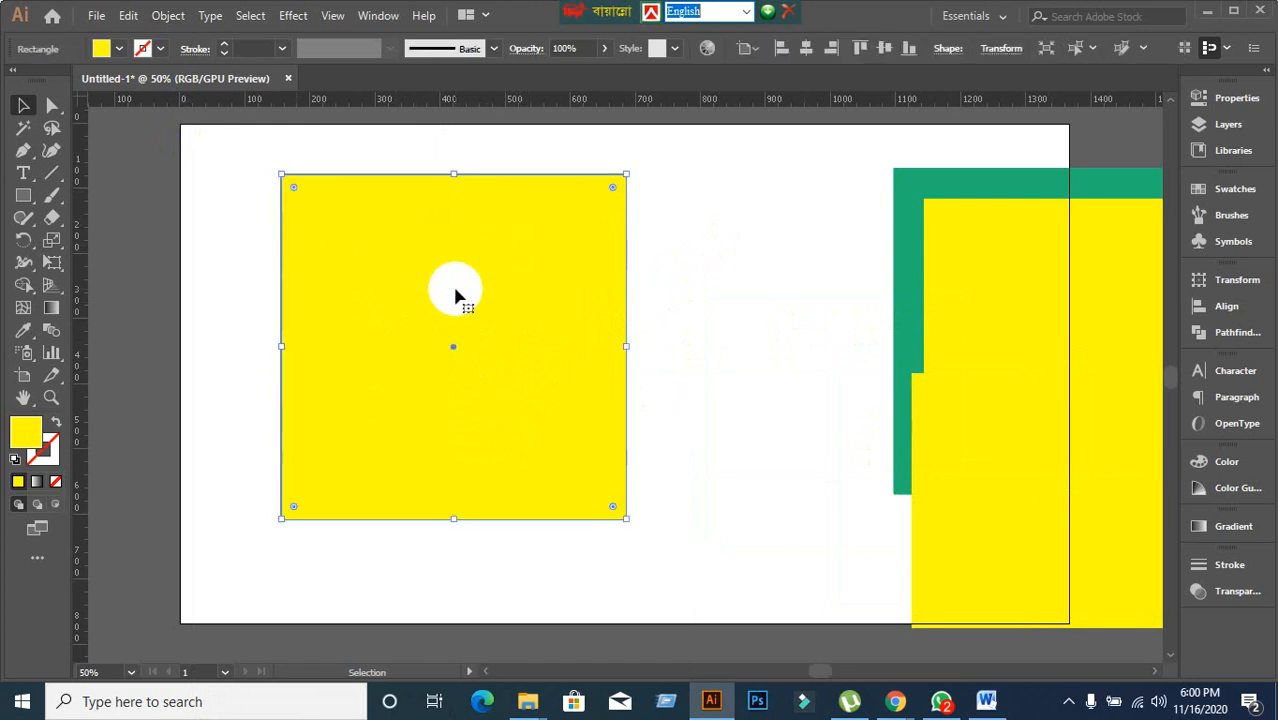
left_click(226, 302)
left_click(433, 313)
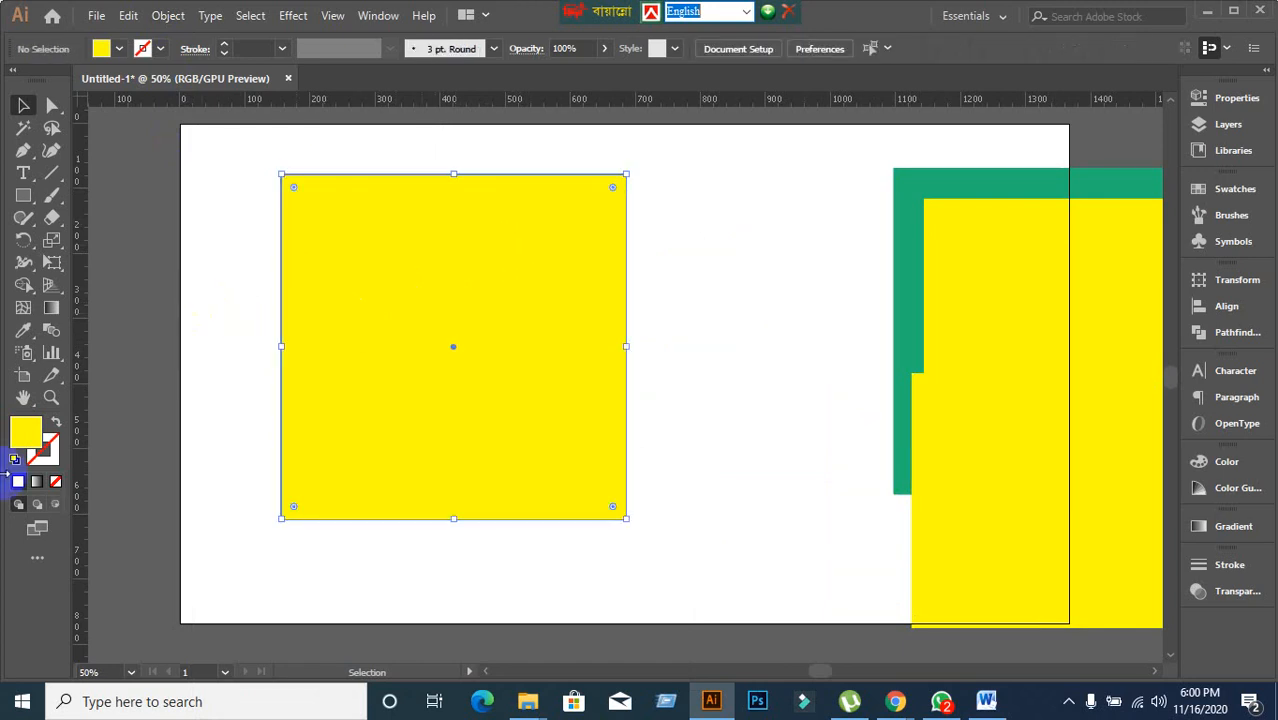
left_click(168, 15)
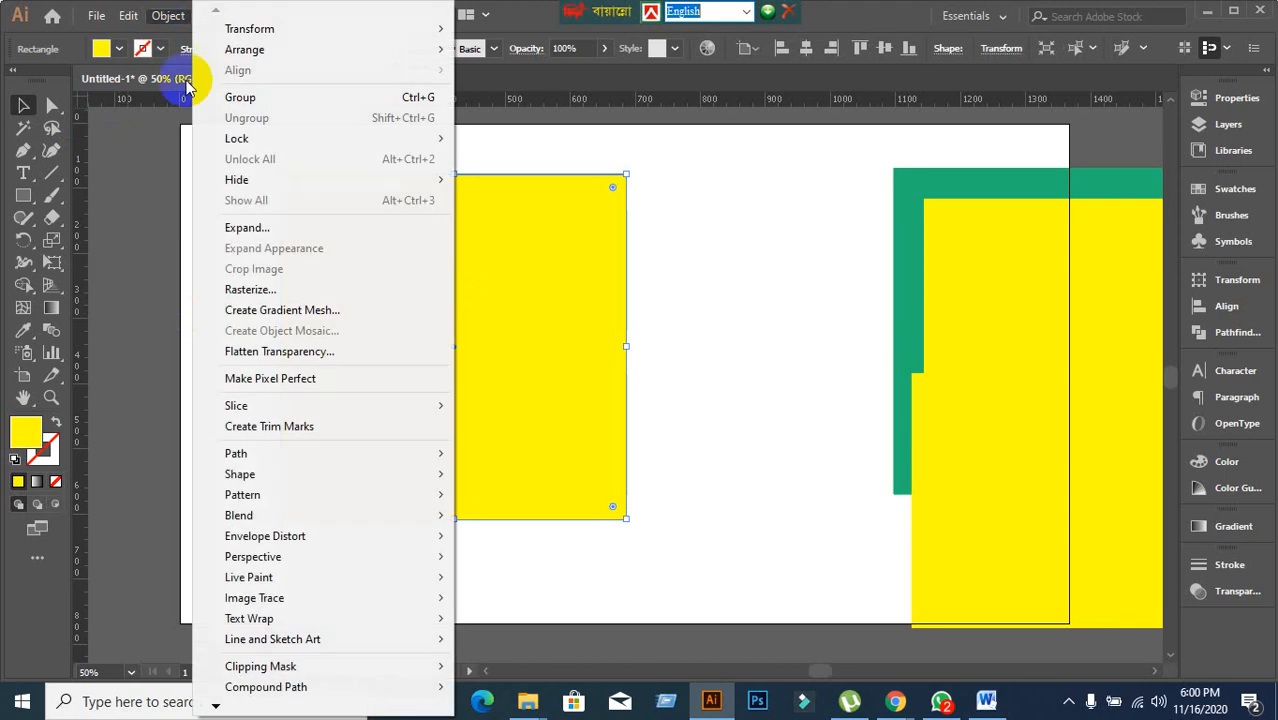
mouse_move(243, 453)
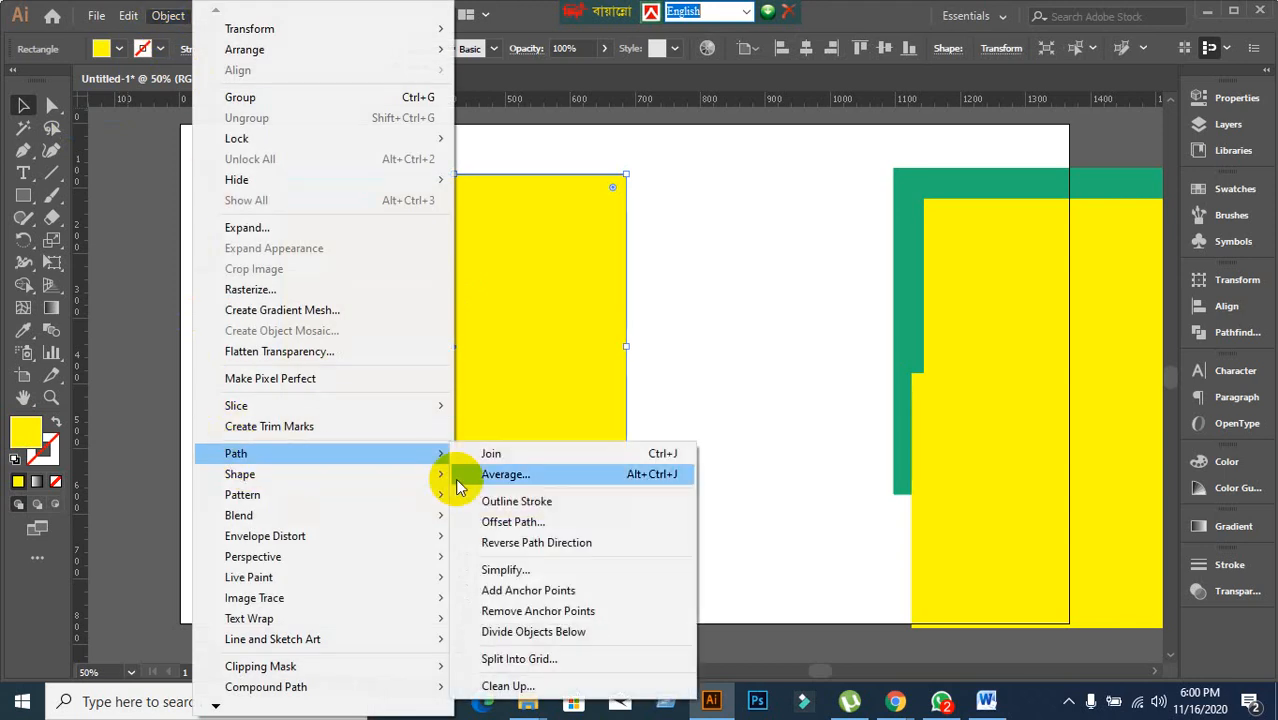
left_click(813, 314)
left_click(813, 314)
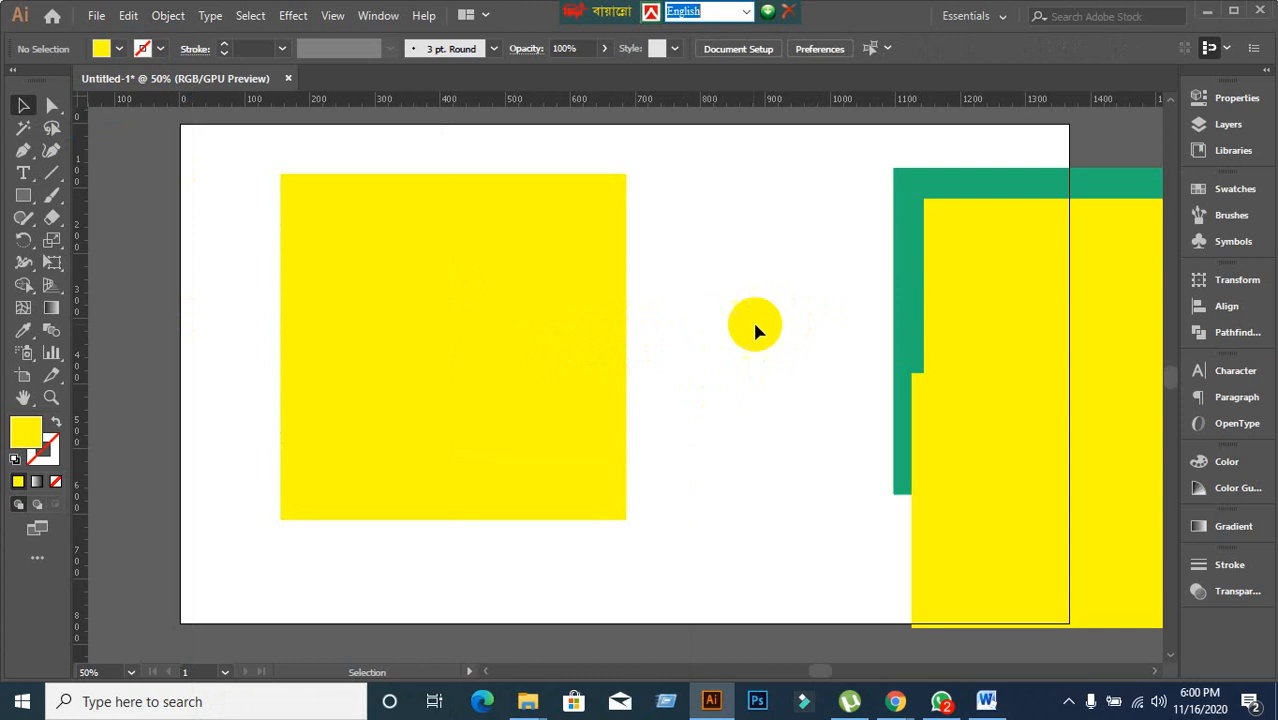
Try moving the large yellow square up towards the other squares and return it to the artboard's left half.
scroll(755, 318, "down", 2)
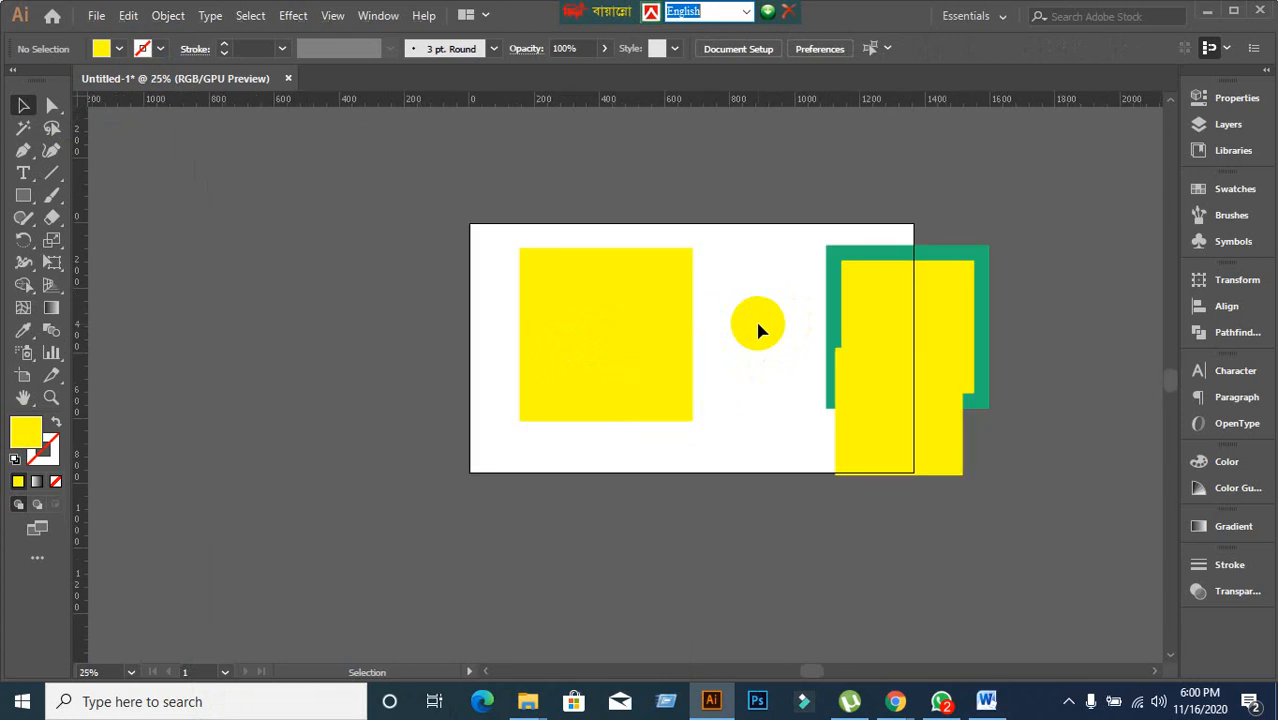
scroll(783, 360, "up", 1)
left_click_drag(710, 353, 586, 342)
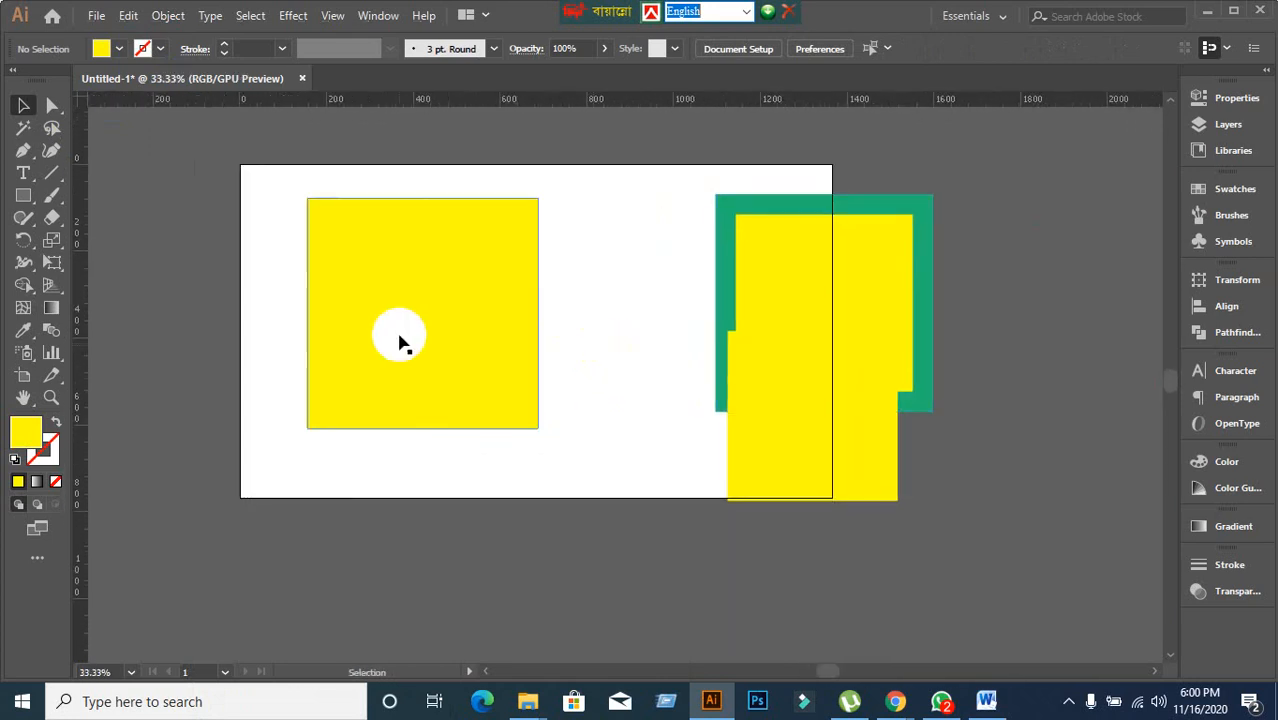
left_click(399, 334)
left_click_drag(410, 335, 626, 253)
left_click(551, 422)
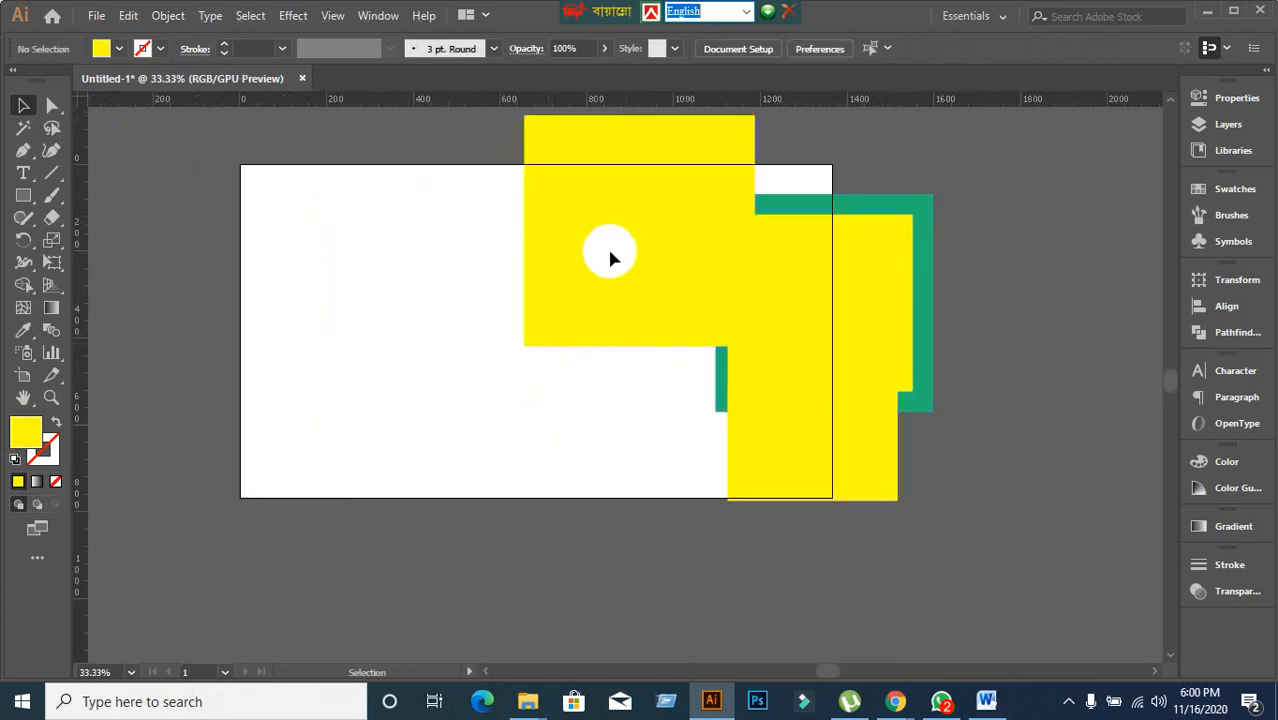
left_click_drag(557, 276, 385, 340)
left_click(570, 471)
left_click(416, 412)
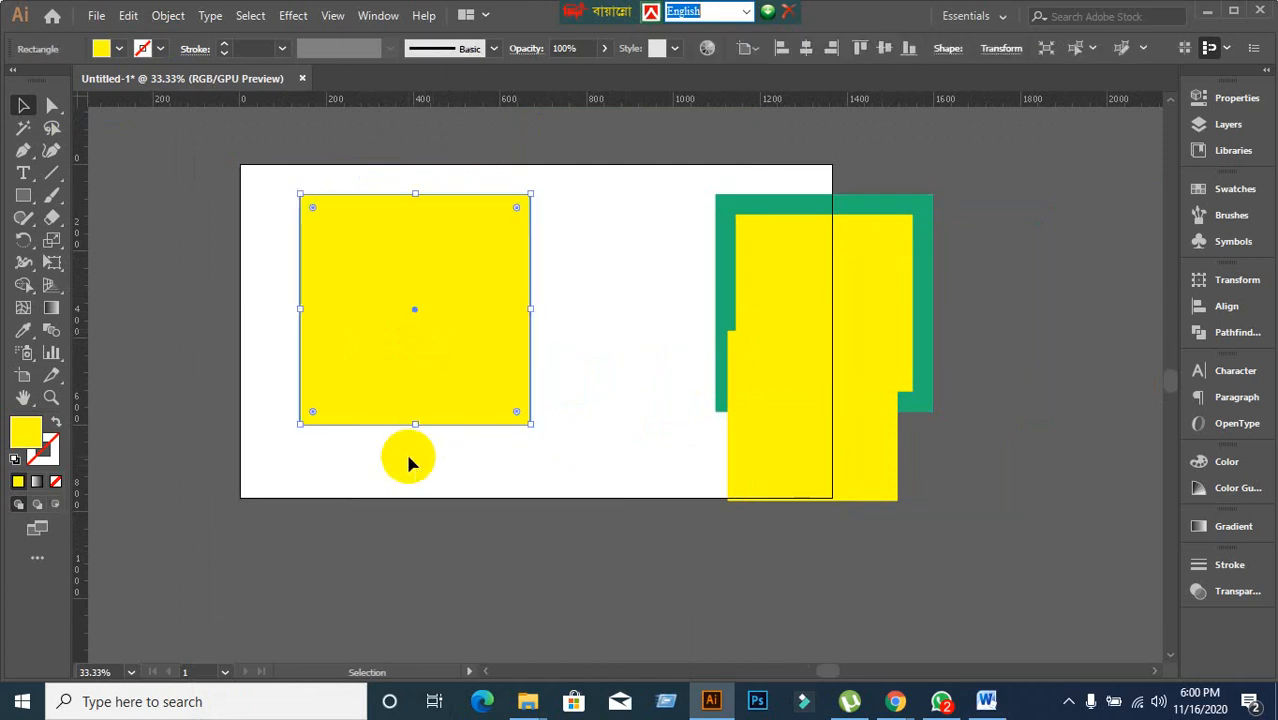
left_click(408, 460)
Paste a copy of the large yellow square in front, shrink it about its centre, and fill the copy with green.
left_click(408, 366)
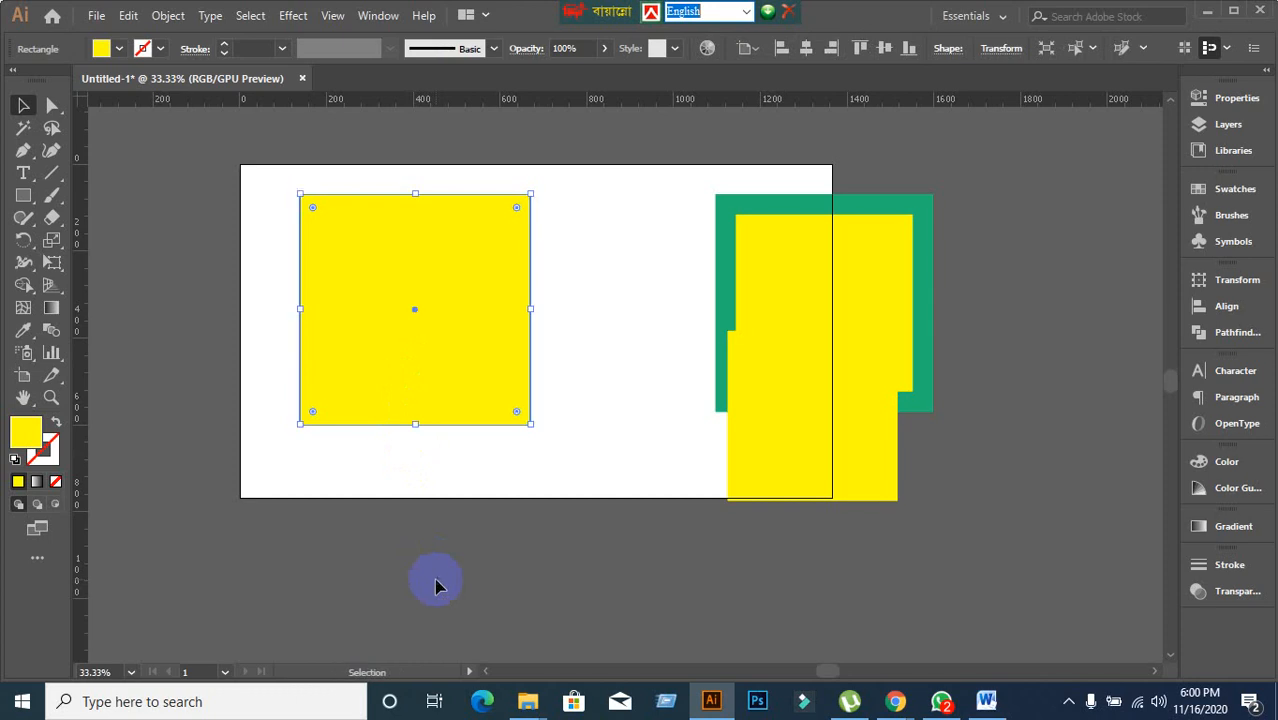
left_click_drag(530, 421, 511, 405)
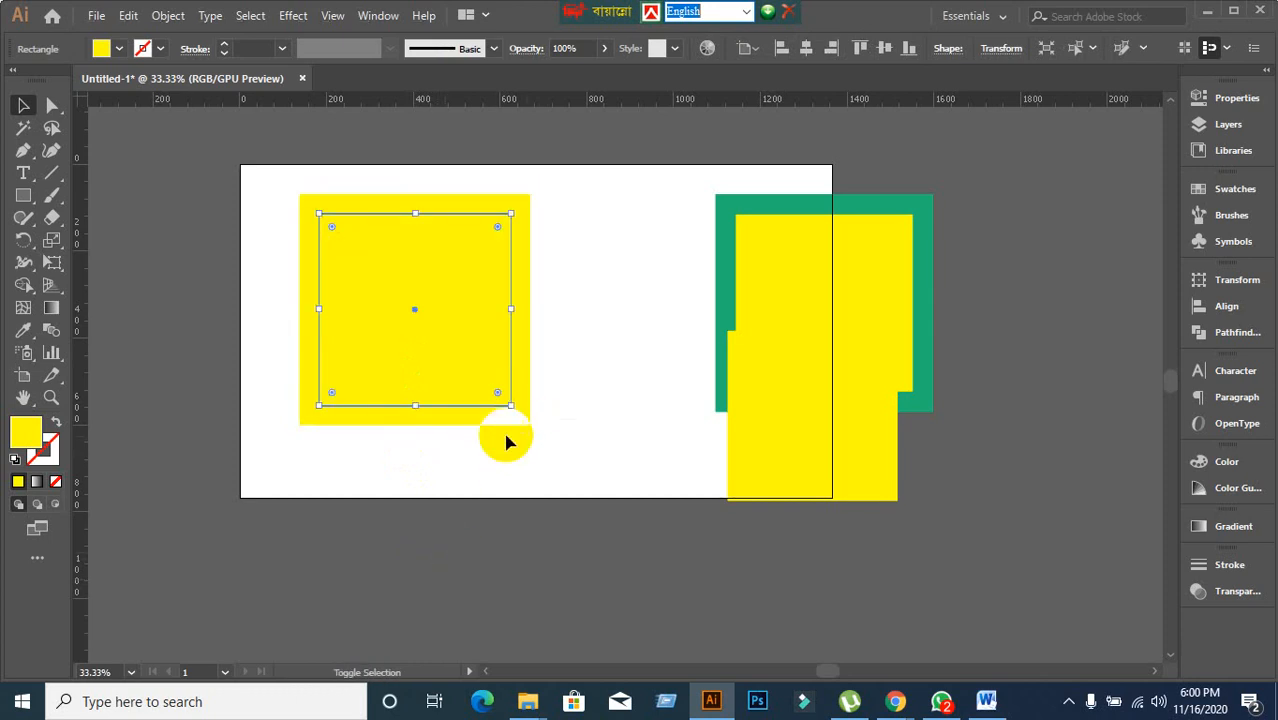
left_click(118, 50)
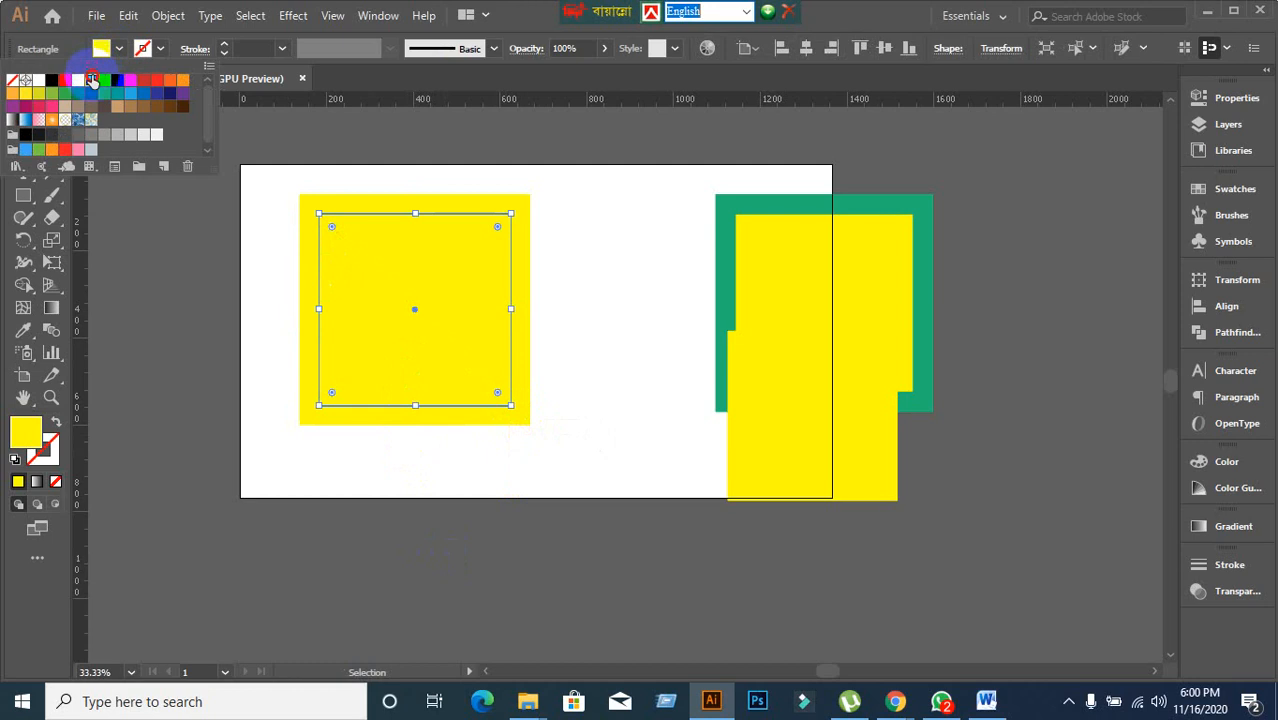
left_click(92, 80)
left_click(258, 305)
Select the nested yellow and green squares together, move them beyond the artboard's lower-right side, and deselect them.
left_click(251, 254)
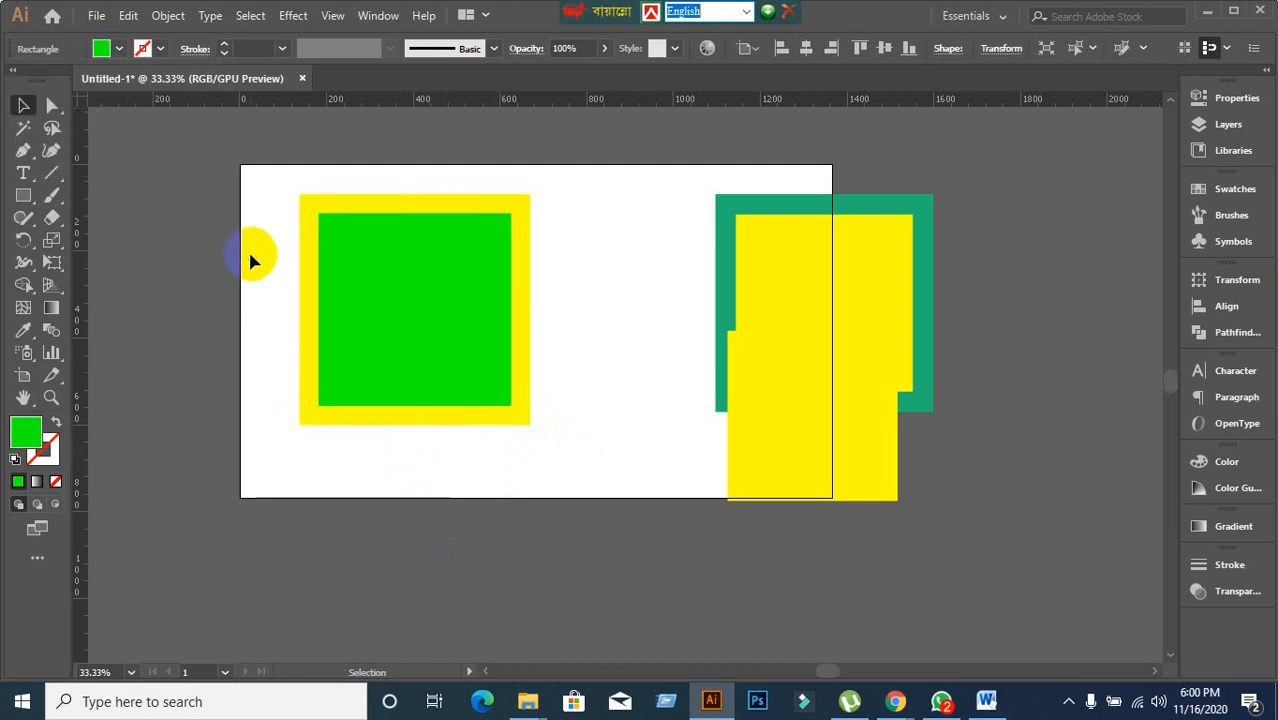
left_click_drag(262, 216, 1060, 490)
left_click(318, 305)
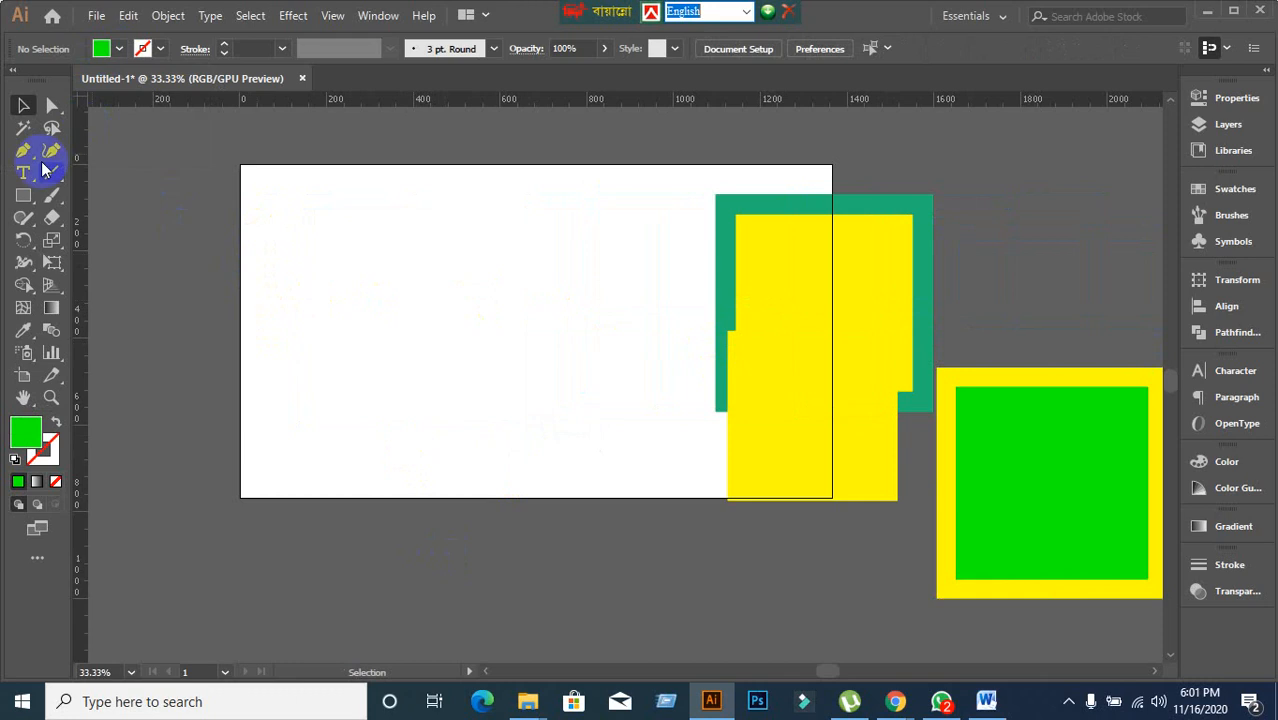
Draw a closed, curvy green shape with the Pen tool and move it fully onto the artboard.
left_click(22, 149)
left_click(307, 289)
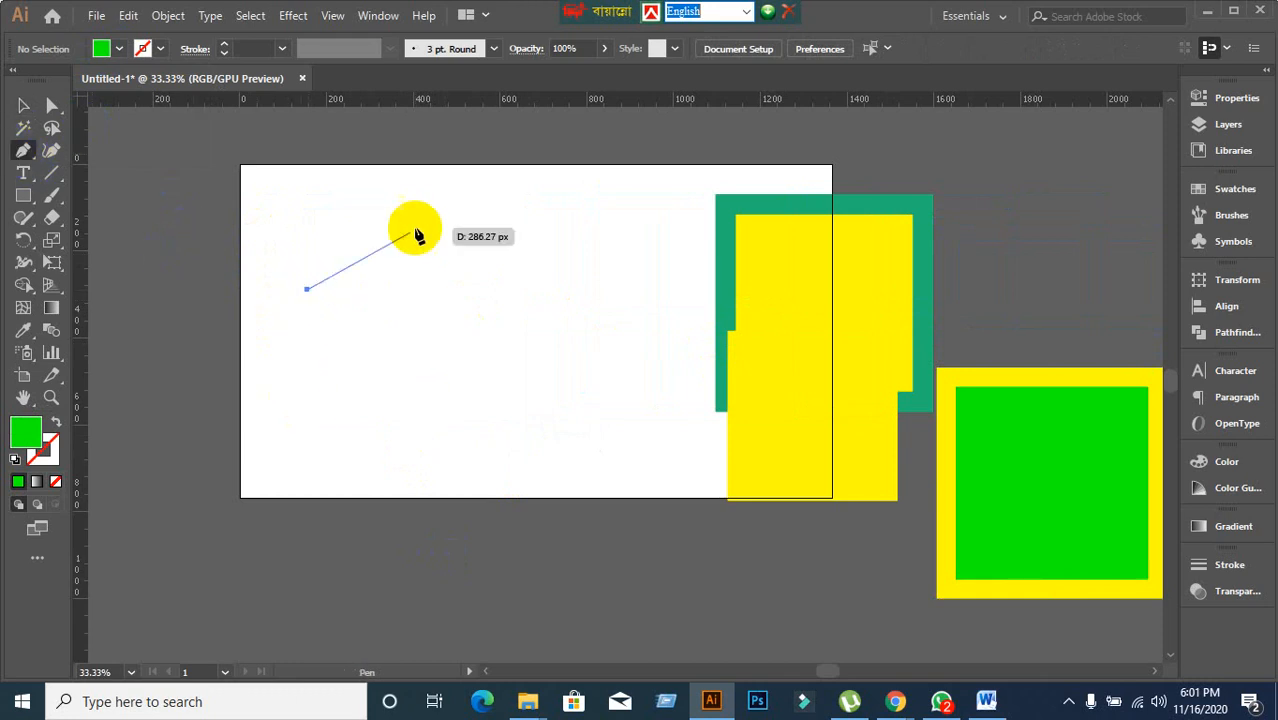
left_click_drag(433, 214, 489, 258)
left_click_drag(536, 407, 450, 477)
left_click_drag(326, 450, 368, 306)
left_click_drag(368, 387, 256, 285)
left_click(15, 104)
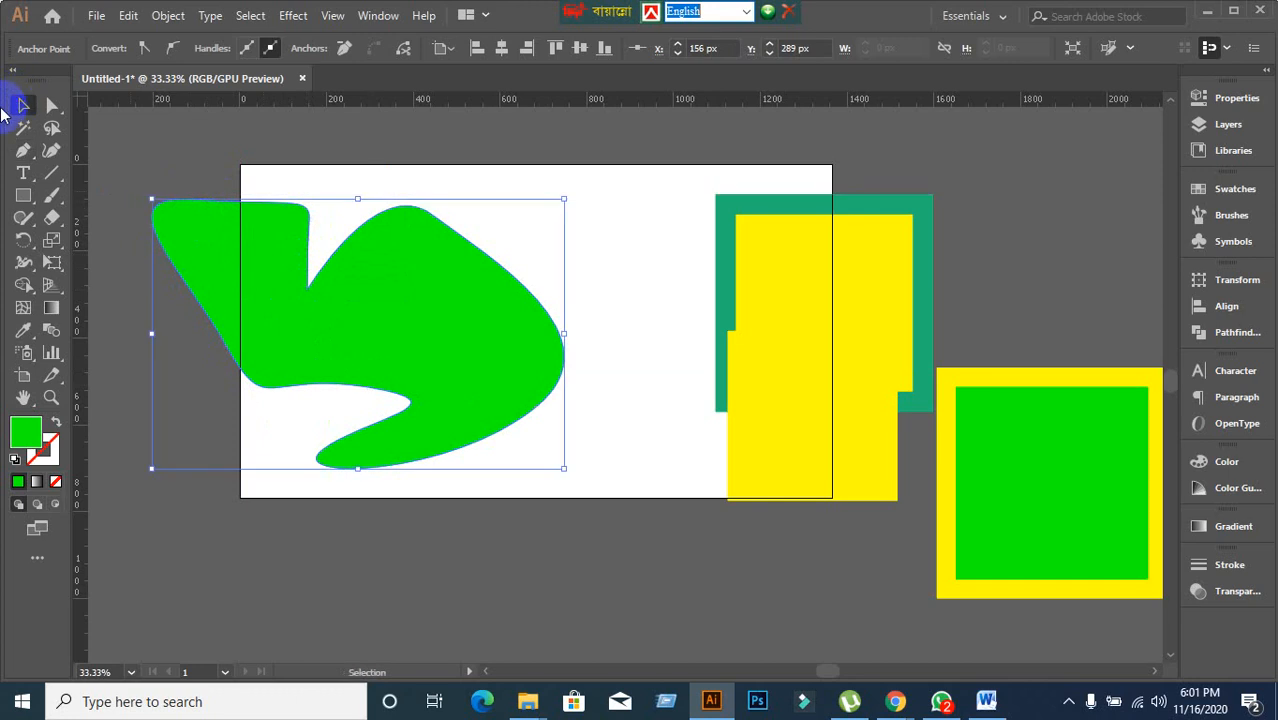
left_click_drag(371, 306, 508, 292)
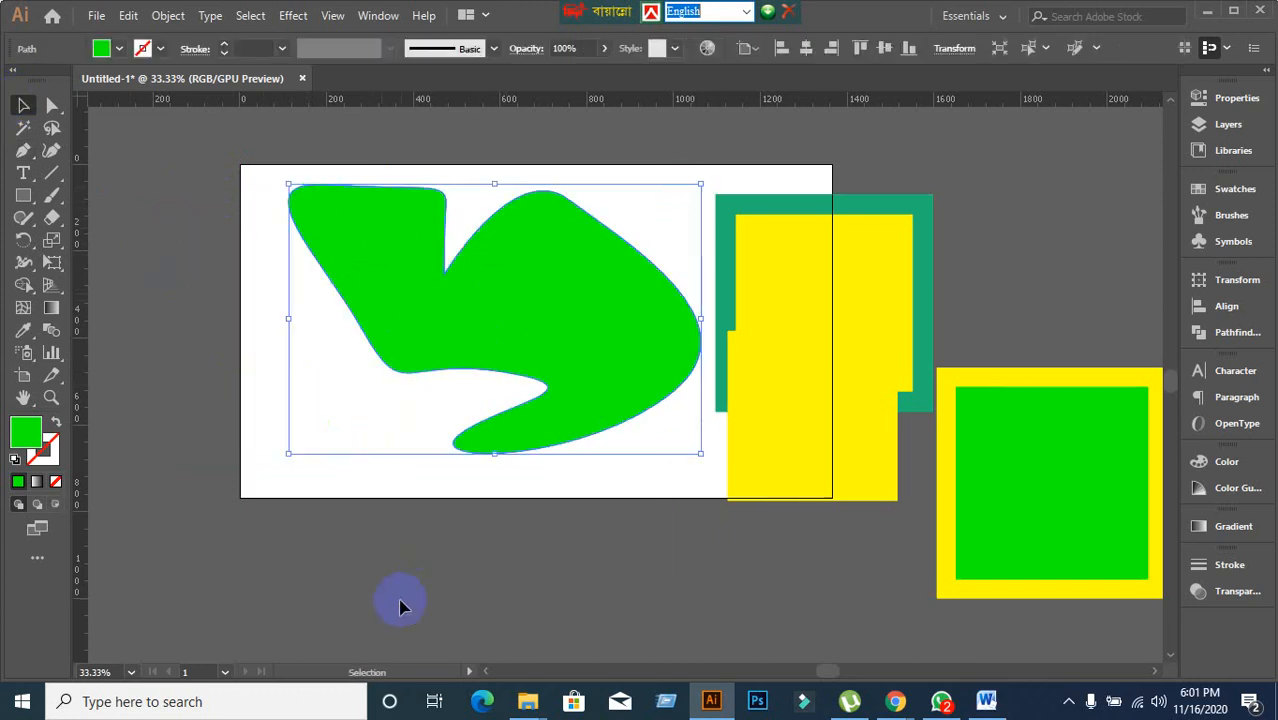
Paste a copy of the curvy green shape in front, shrink it slightly about its centre, and fill the copy with yellow.
key("ctrl")
key("ctrl")
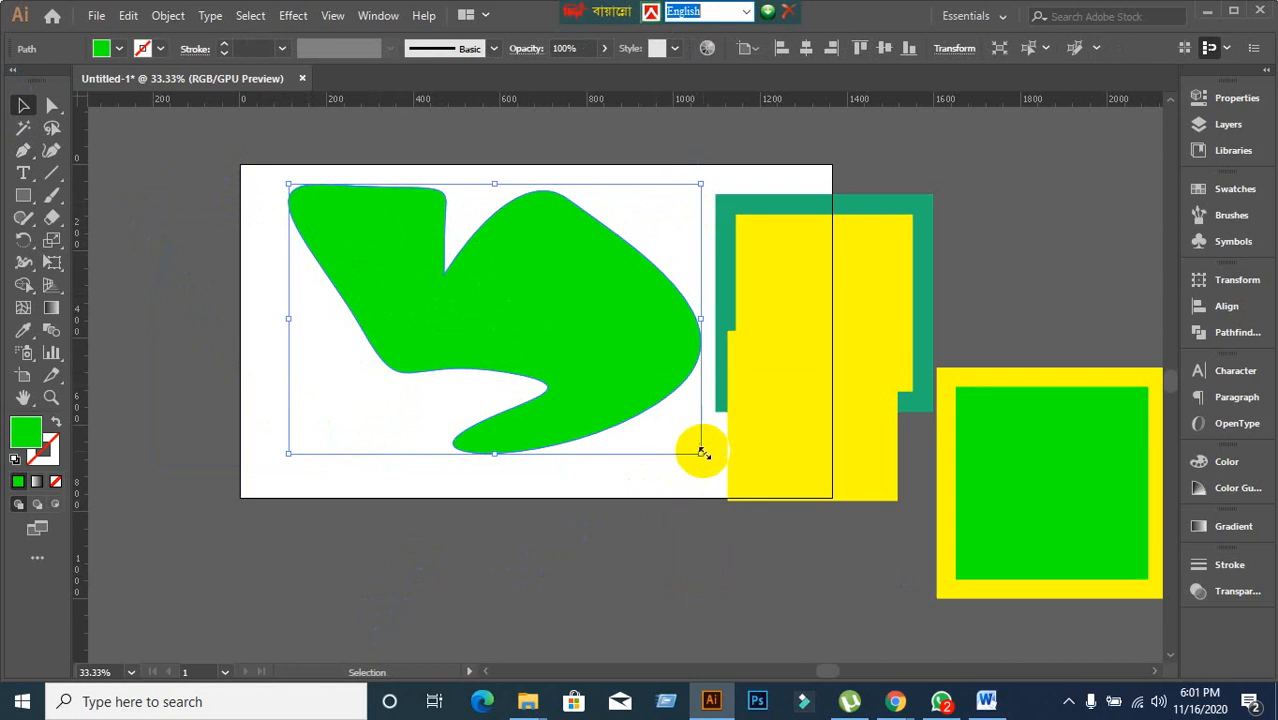
left_click_drag(703, 452, 671, 435)
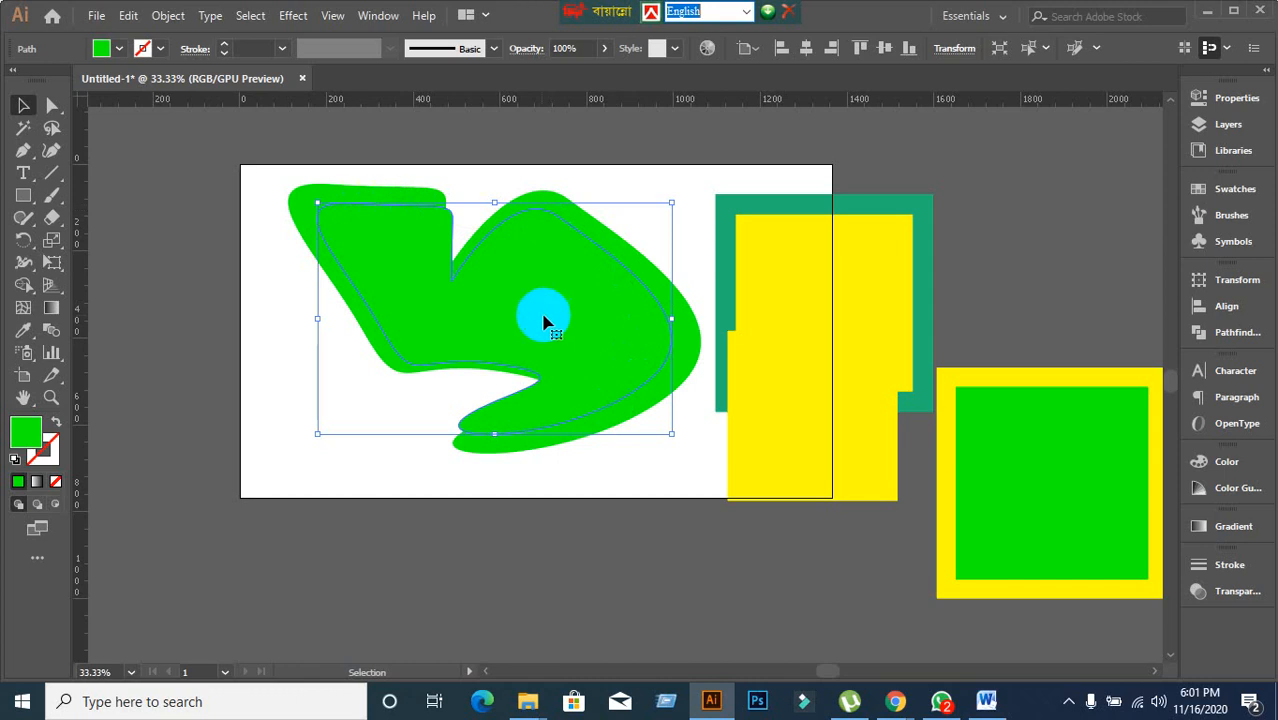
left_click_drag(562, 318, 460, 428)
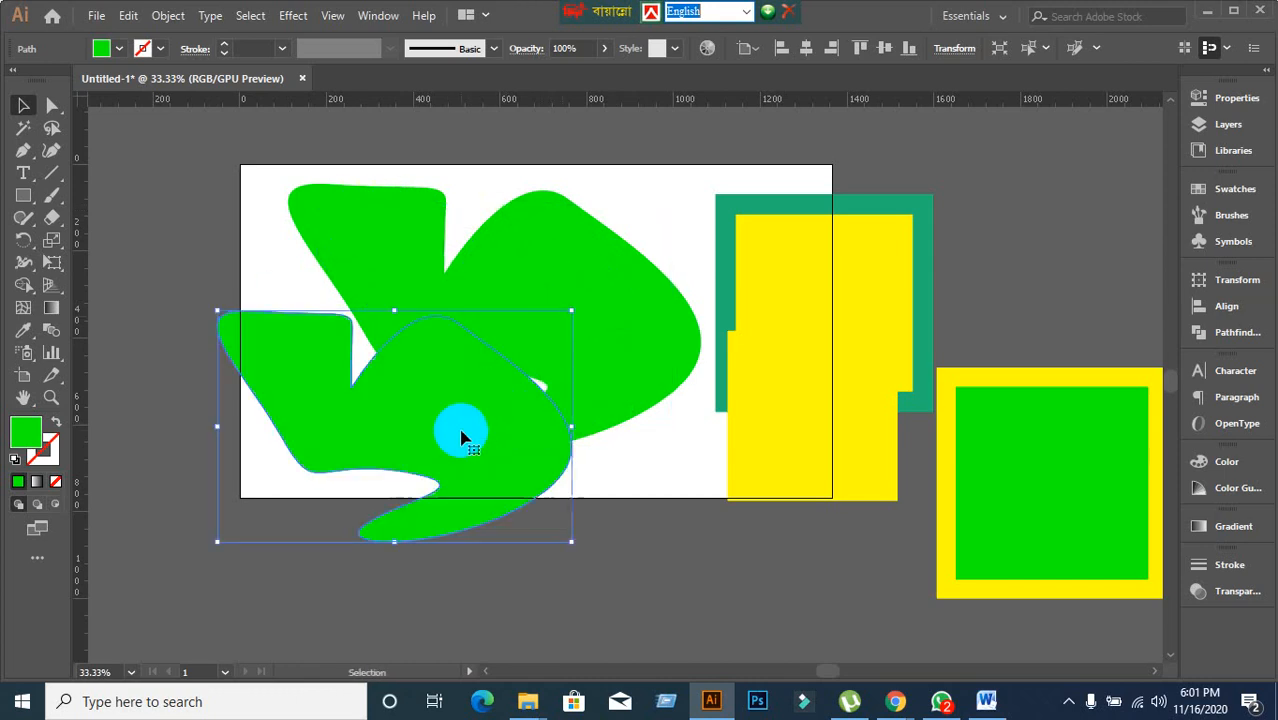
key("ctrl+z")
left_click(119, 48)
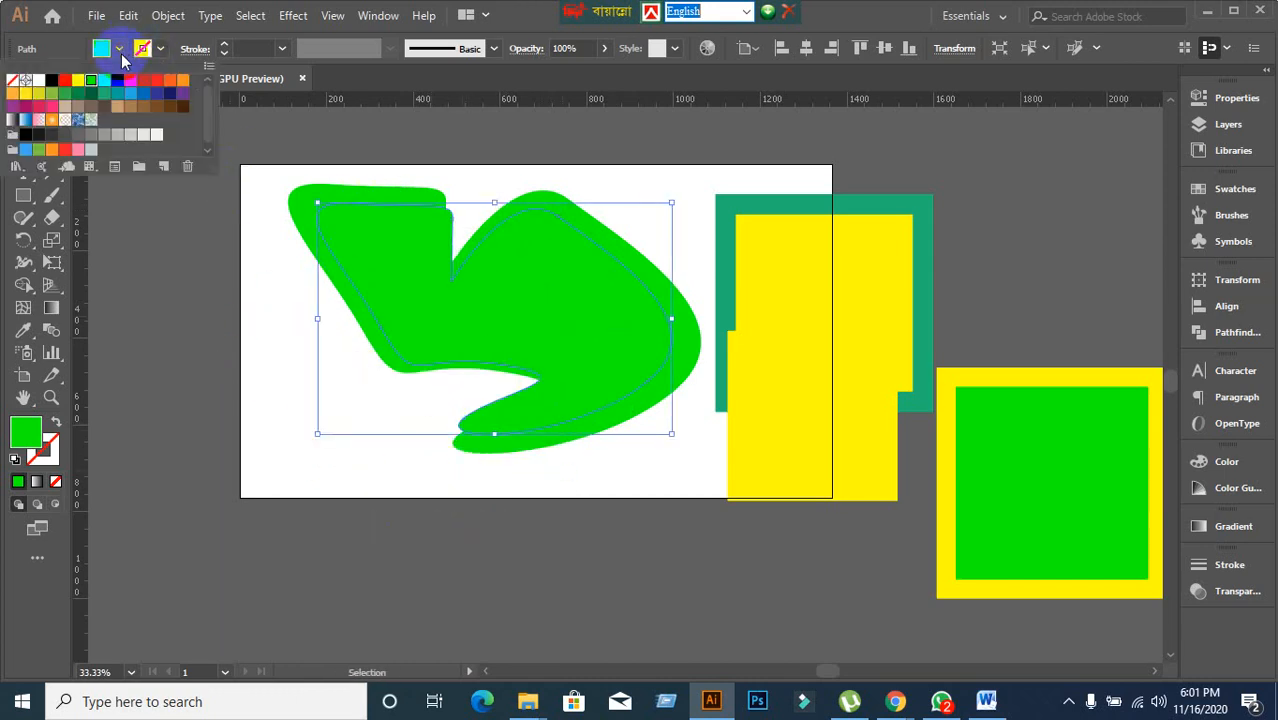
left_click(78, 80)
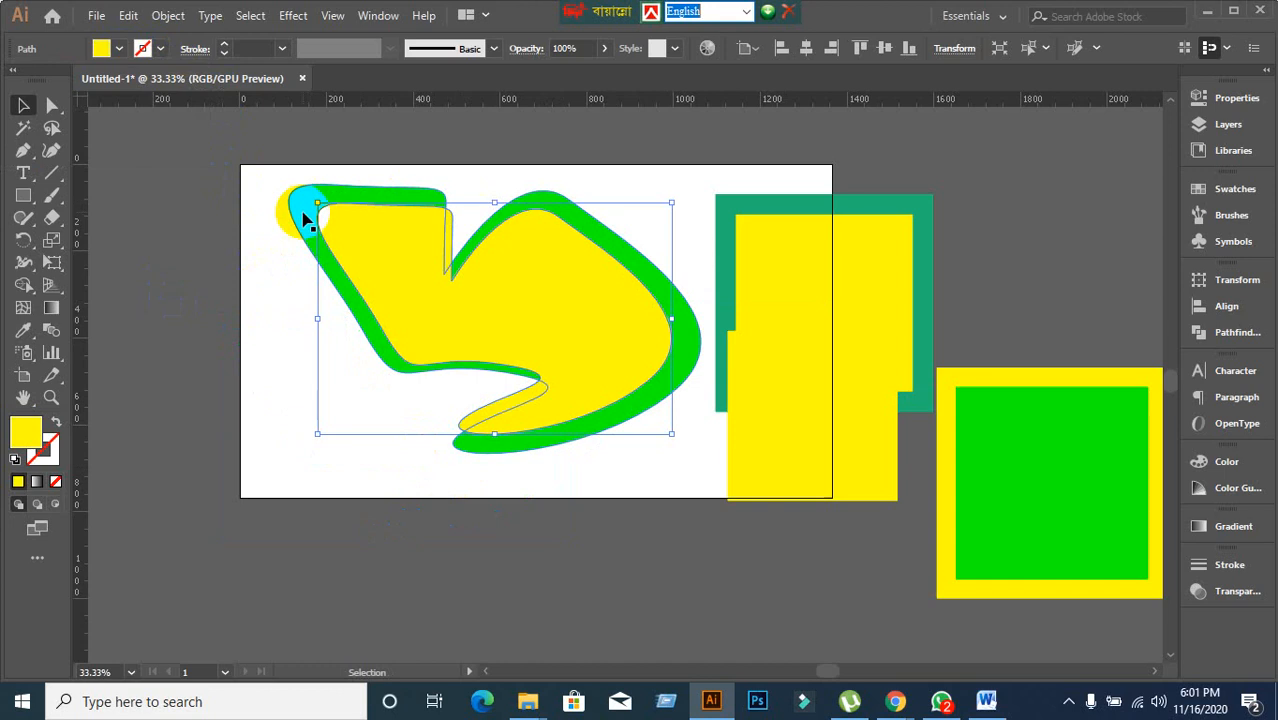
Place a duplicate of the curvy green shape below and to the left of the original, across the artboard's bottom edge.
left_click(304, 218)
left_click_drag(304, 218, 242, 442)
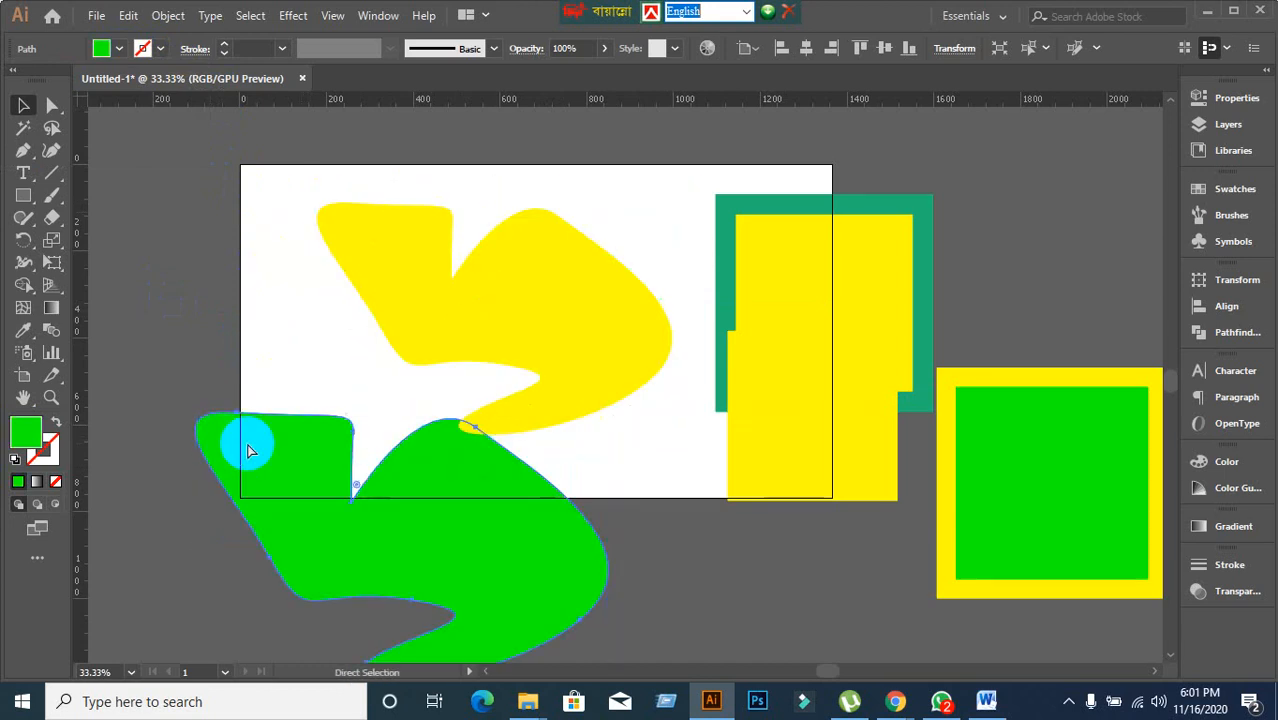
key("ctrl+z")
left_click_drag(304, 228, 171, 491)
scroll(175, 490, "down", 3)
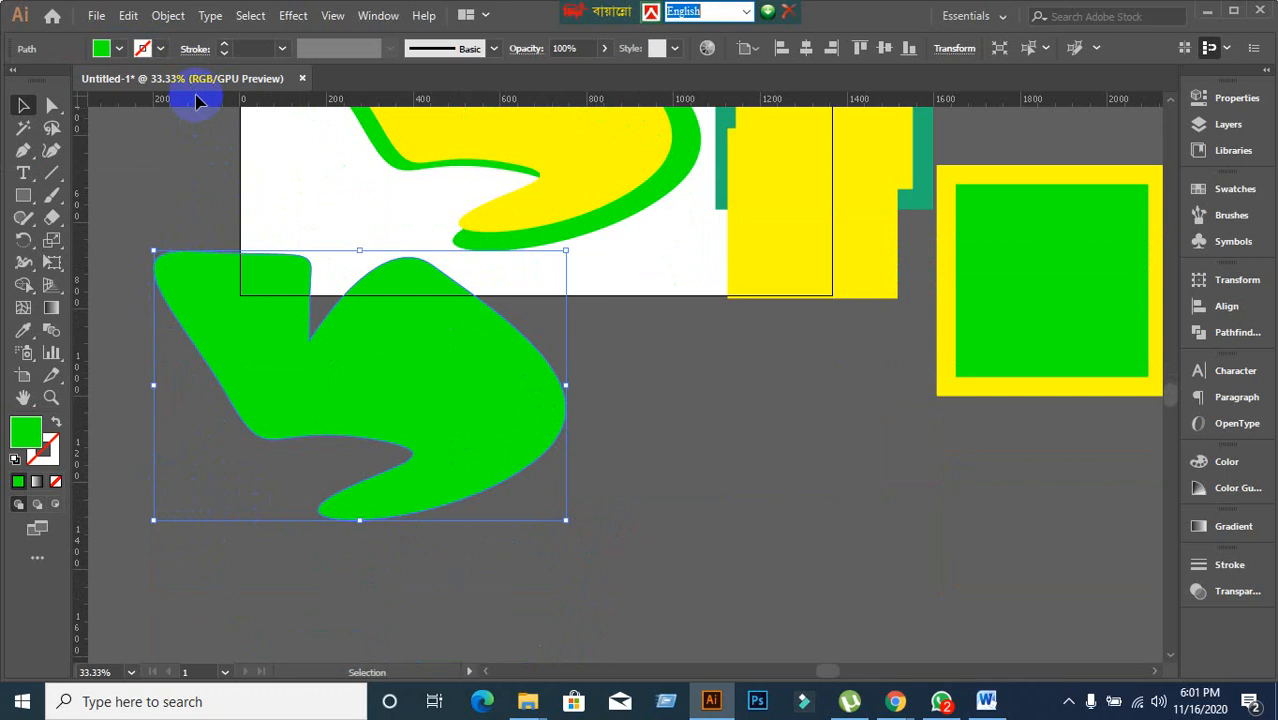
Open Offset Path for the duplicated green shape with preview enabled.
left_click(168, 16)
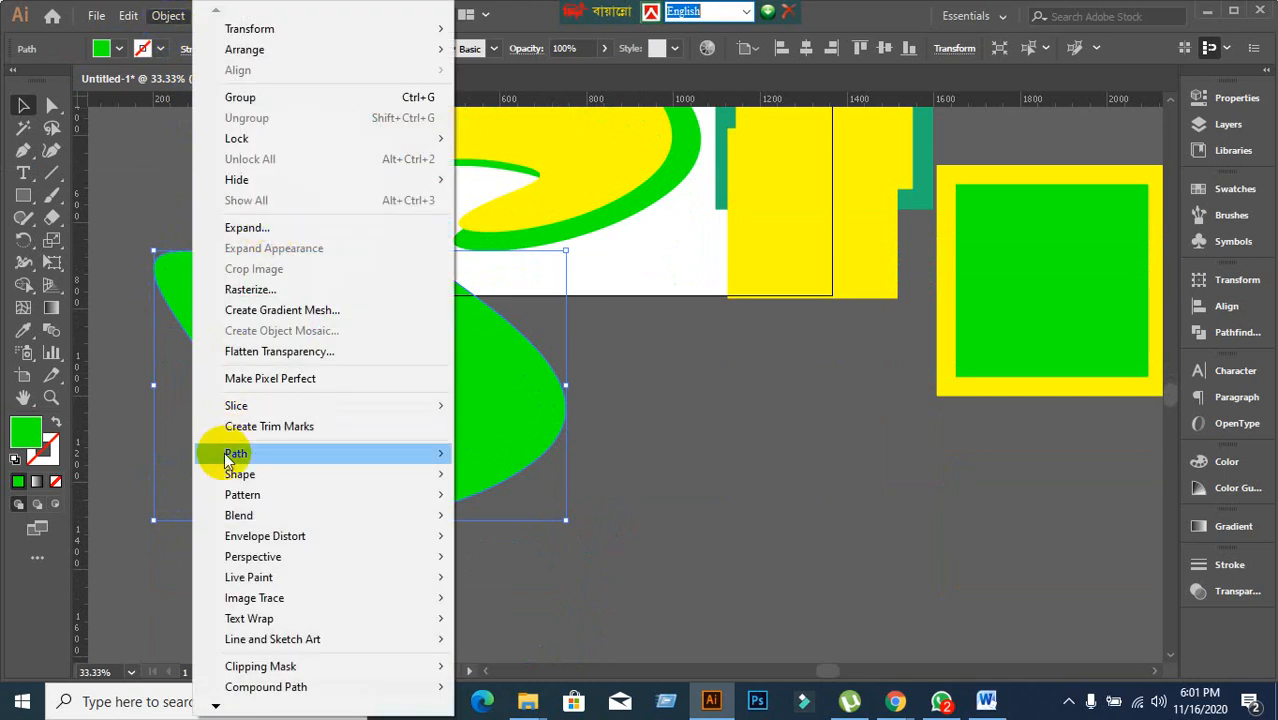
mouse_move(428, 457)
left_click(553, 527)
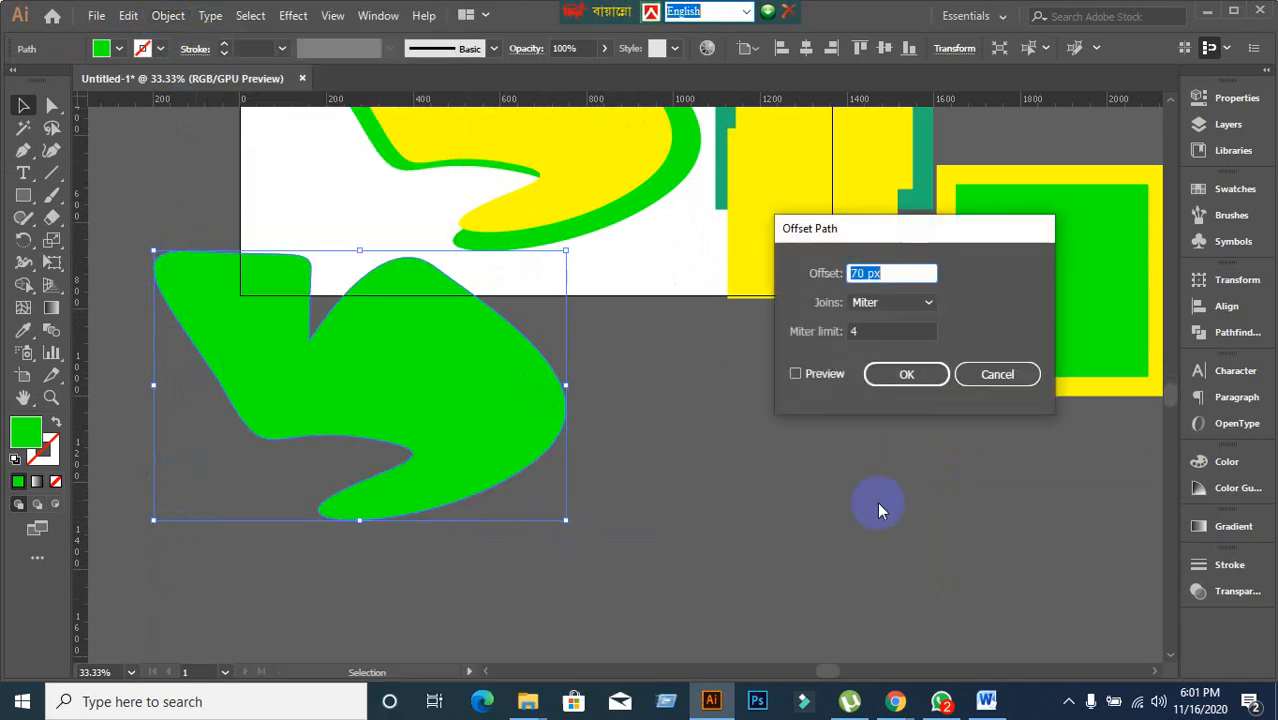
left_click(796, 374)
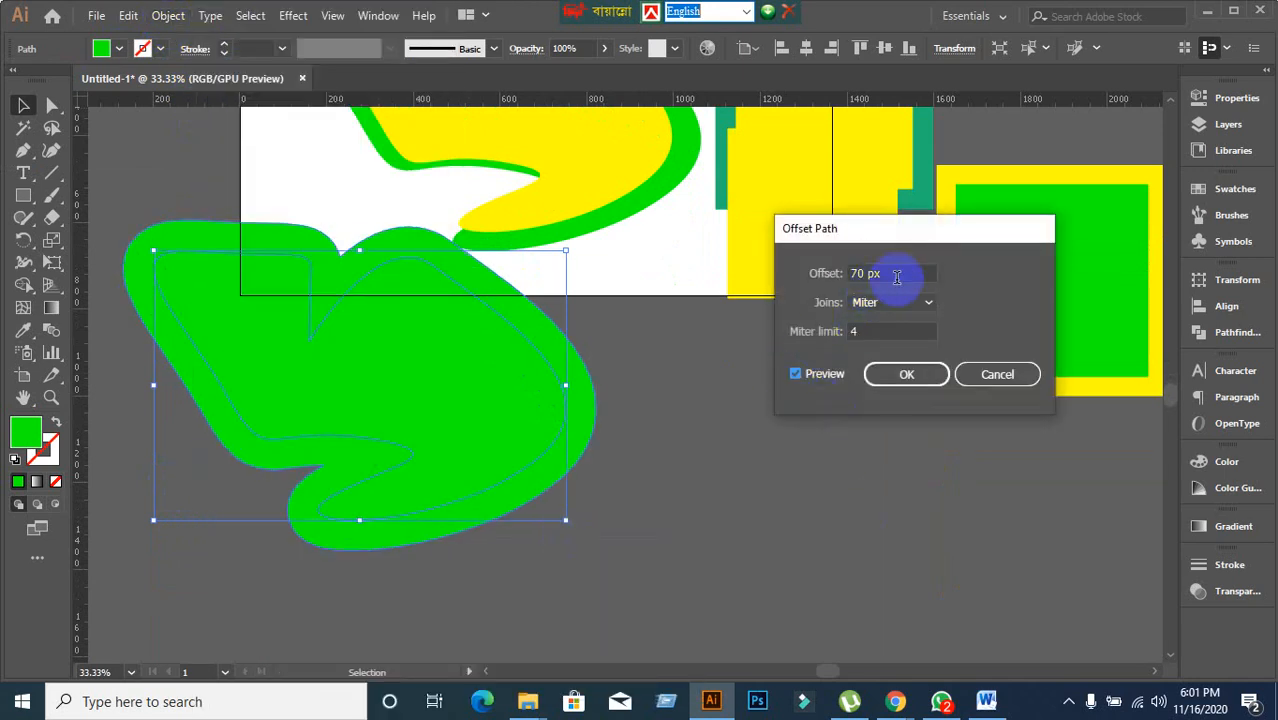
Set the offset to -30 px with Miter joins and apply it to the duplicated green shape.
left_click(898, 273)
type("58")
key("Down")
key("Down")
key("Down")
key("Down")
key("Down")
key("Down")
key("Down")
key("Down")
key("Down")
key("Down")
key("Down")
key("Down")
key("Down")
key("Down")
key("Down")
key("Down")
key("Down")
key("Down")
key("Down")
key("Down")
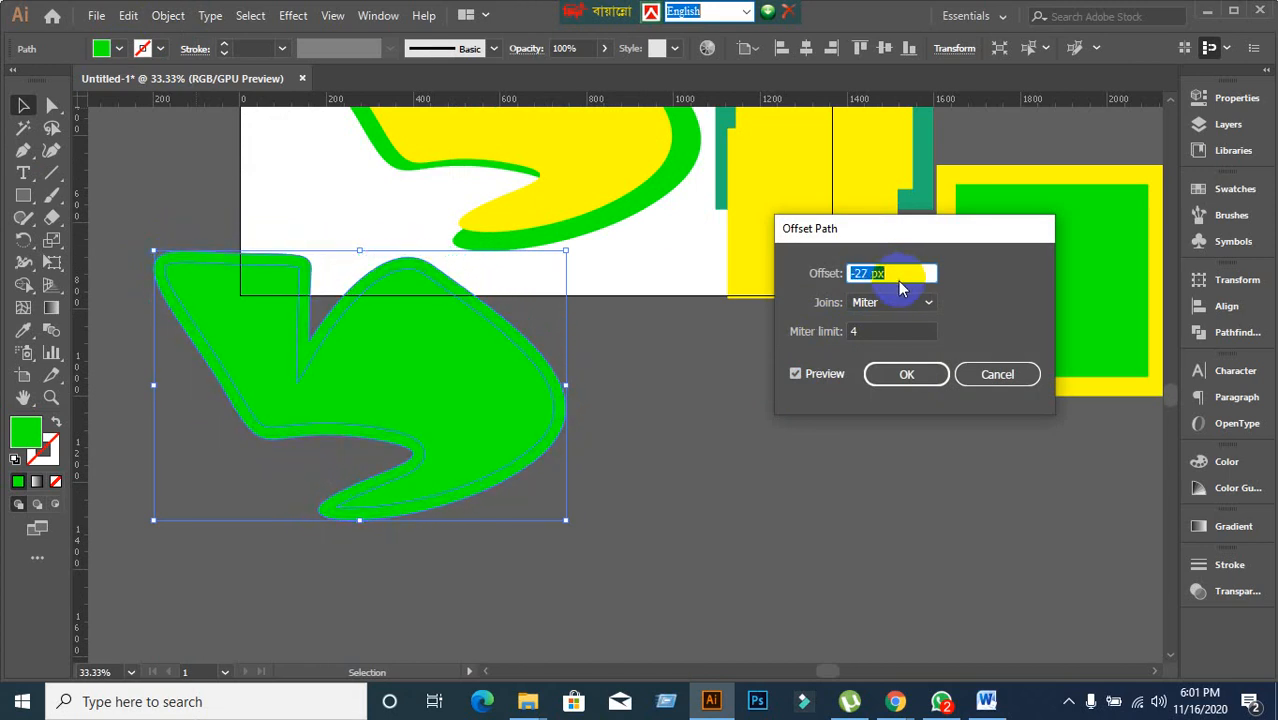
left_click(908, 374)
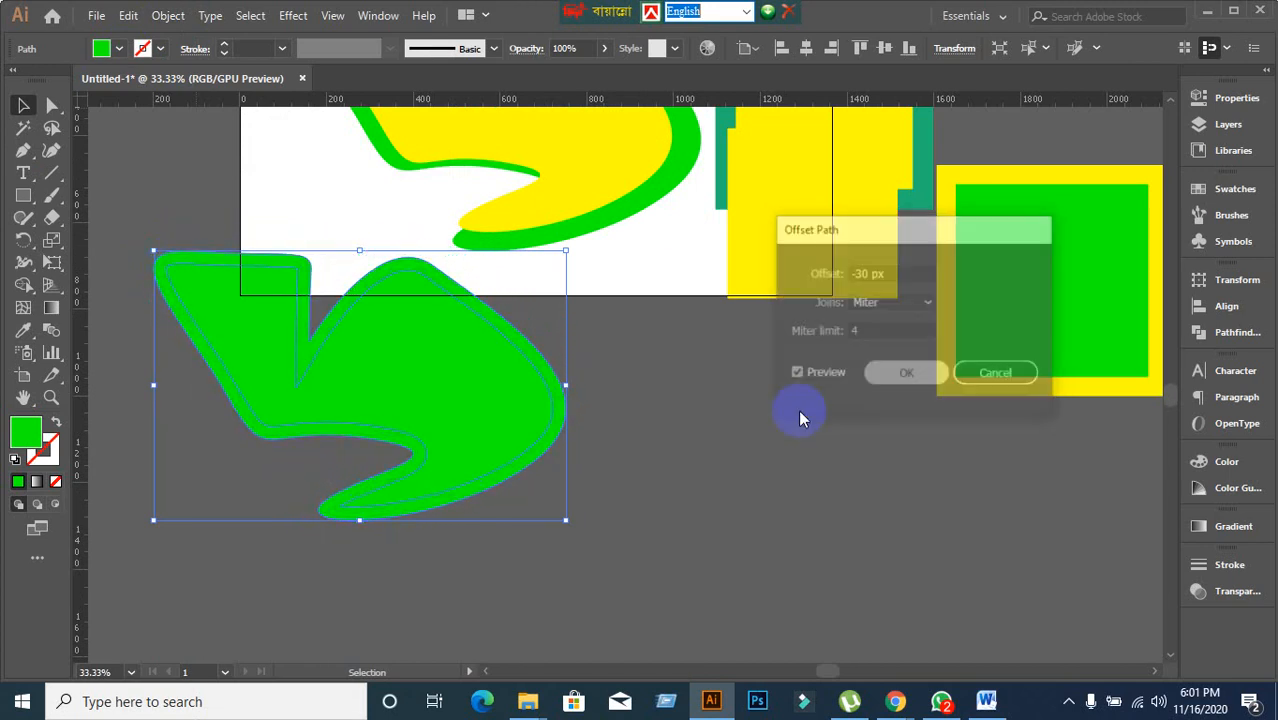
Fill the inset path of the lower curvy green shape with yellow and deselect it.
left_click(120, 49)
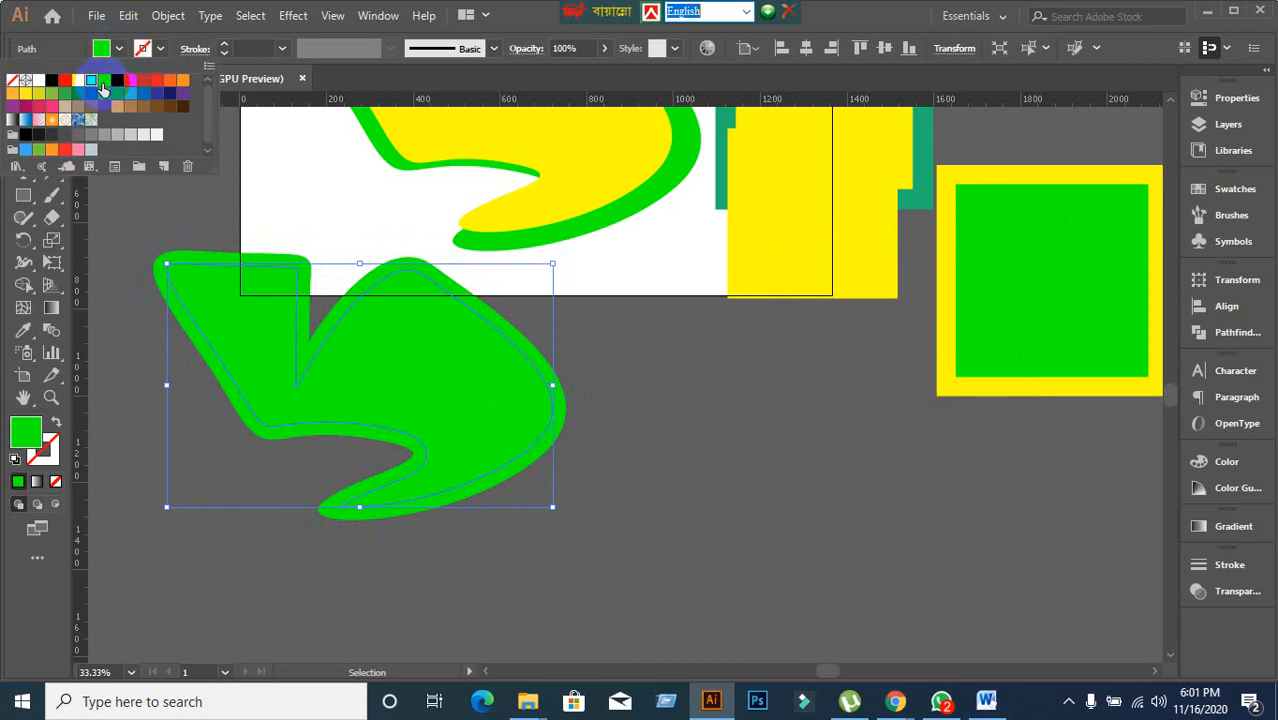
left_click(82, 92)
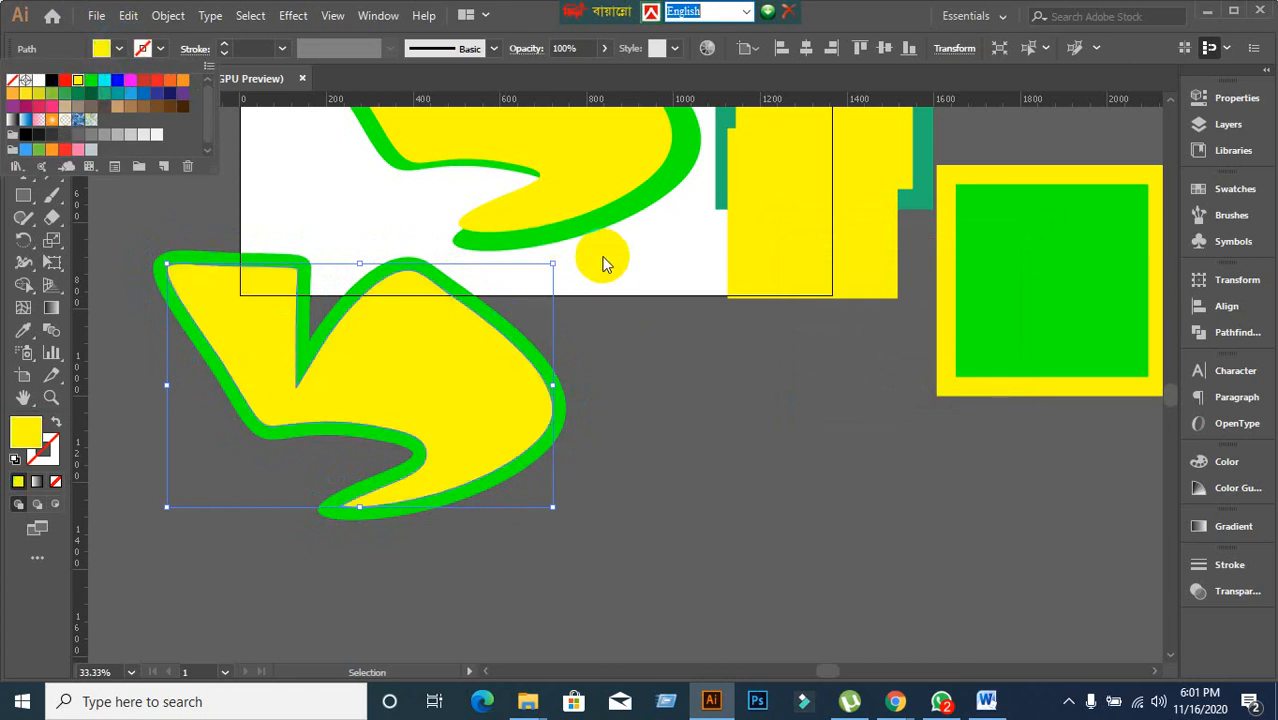
left_click(717, 481)
scroll(622, 357, "up", 4)
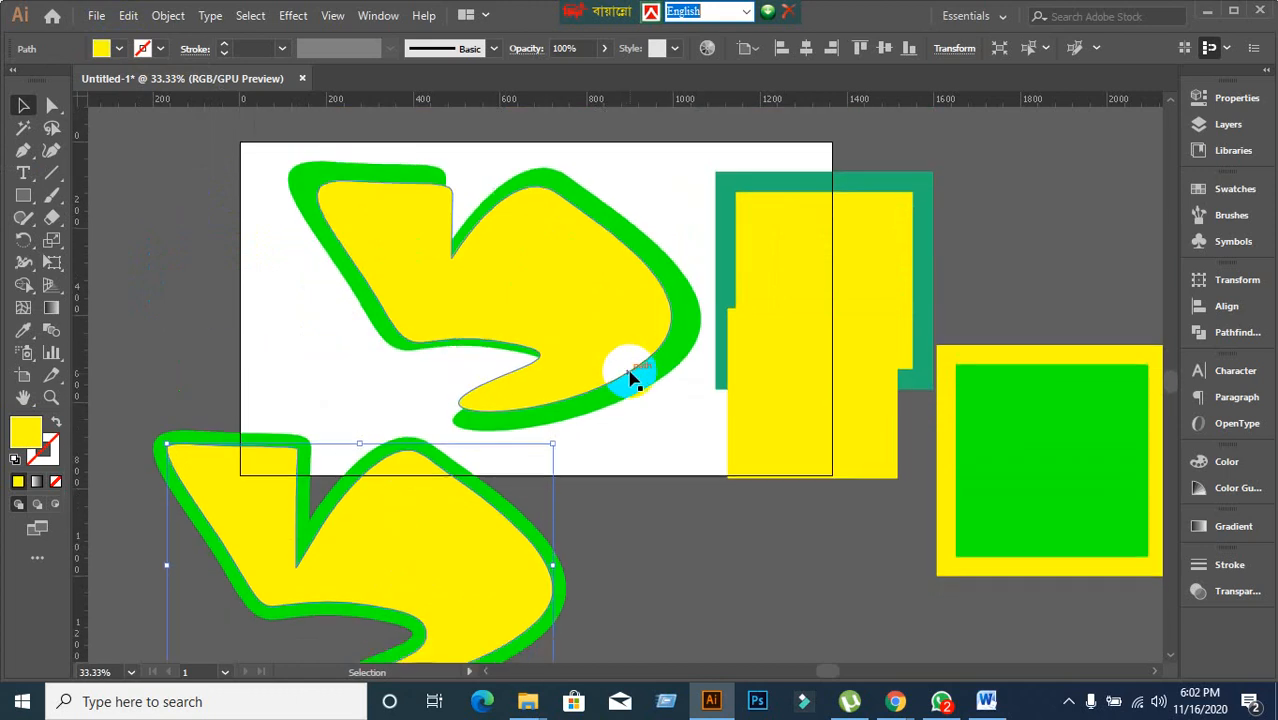
scroll(630, 378, "down", 1)
left_click(583, 574)
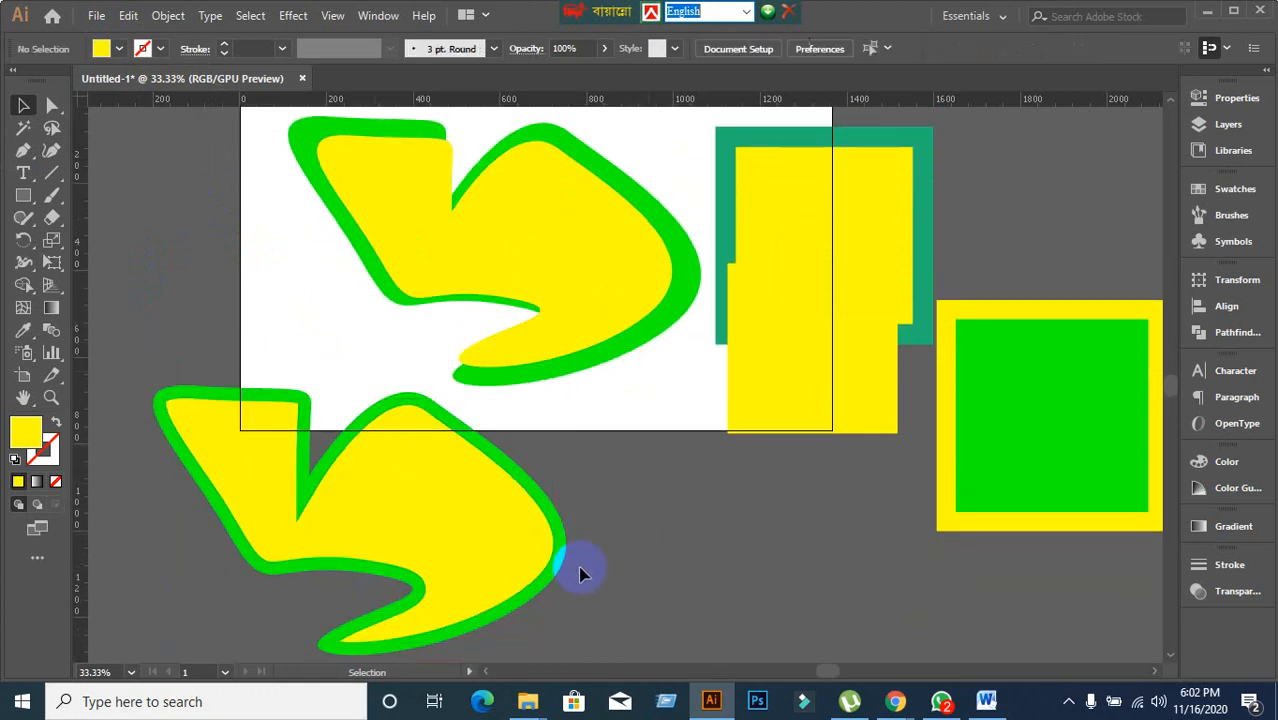
left_click(382, 514)
left_click(651, 581)
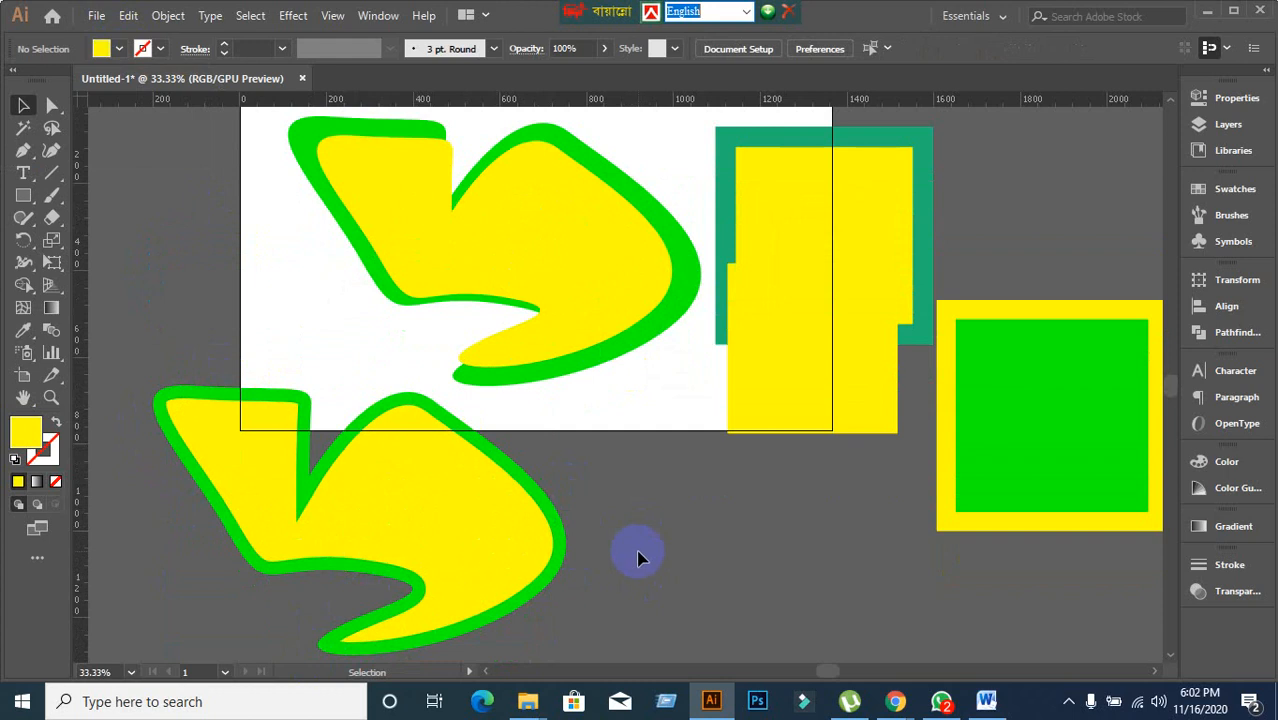
Select all the curvy shapes and squares on and around the artboard and delete them.
scroll(695, 514, "down", 1)
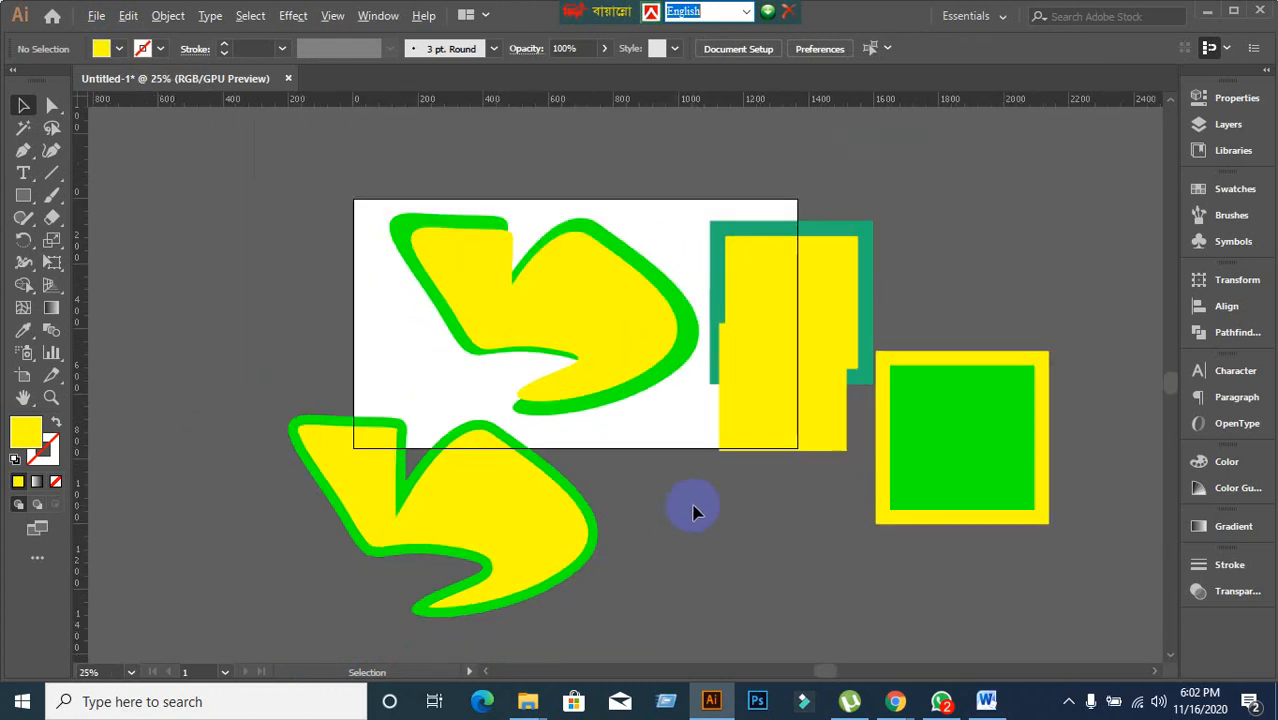
left_click_drag(785, 546, 693, 495)
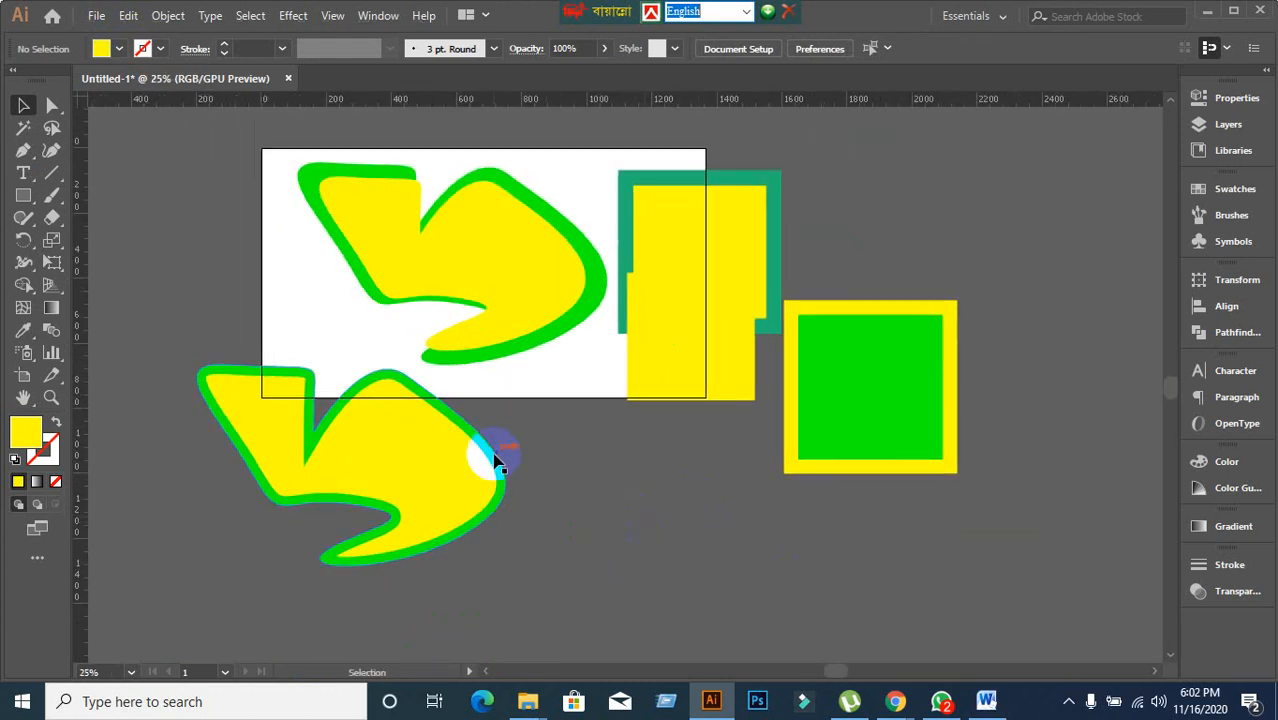
left_click_drag(196, 157, 998, 587)
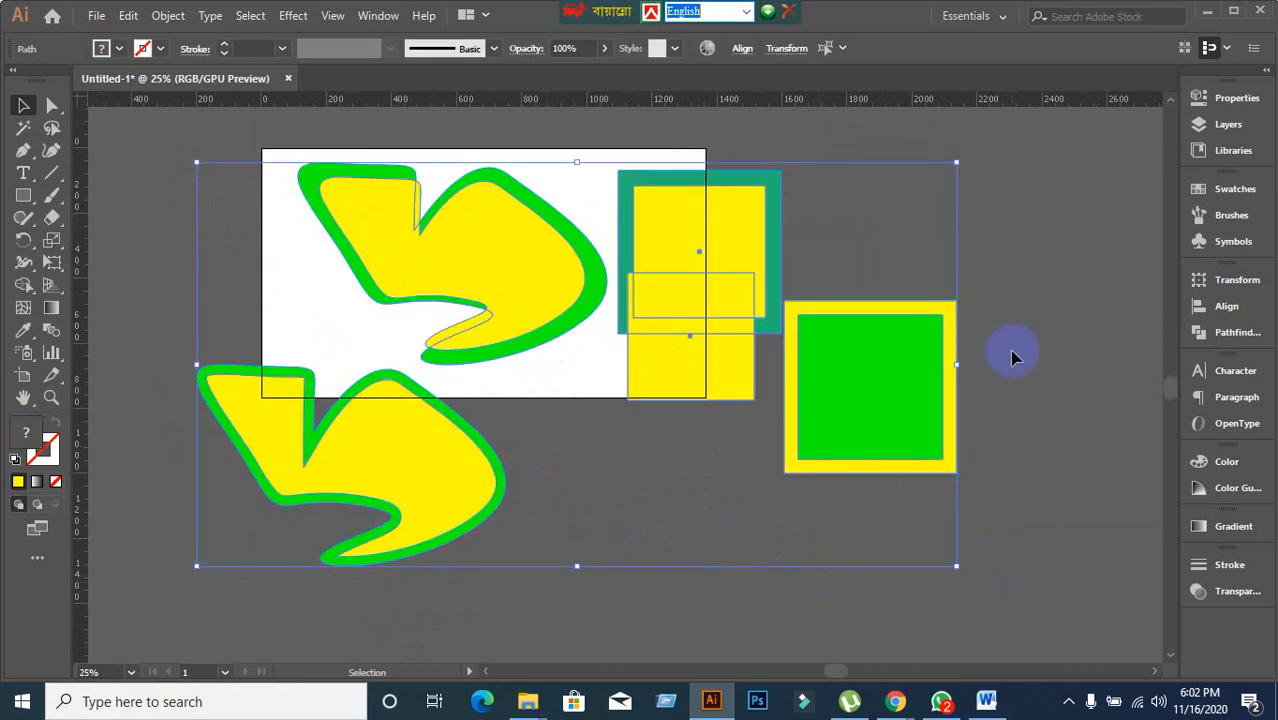
key("Delete")
scroll(351, 263, "up", 1)
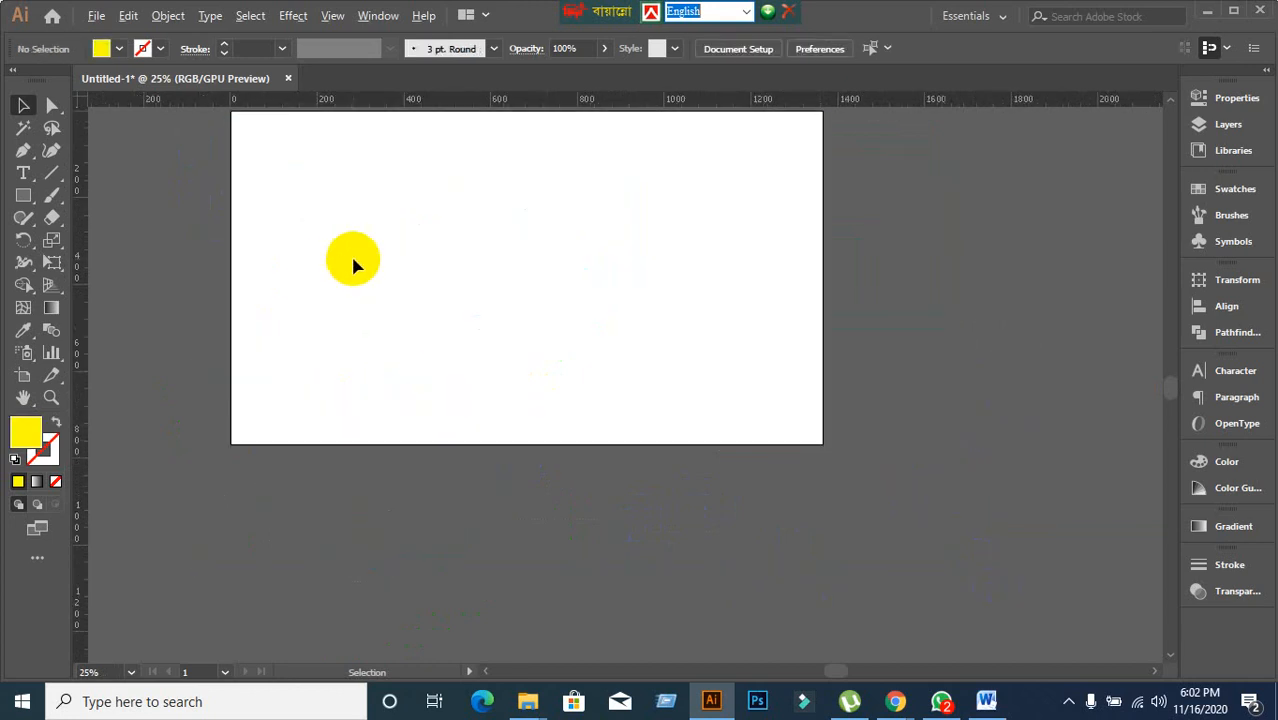
scroll(470, 385, "up", 1)
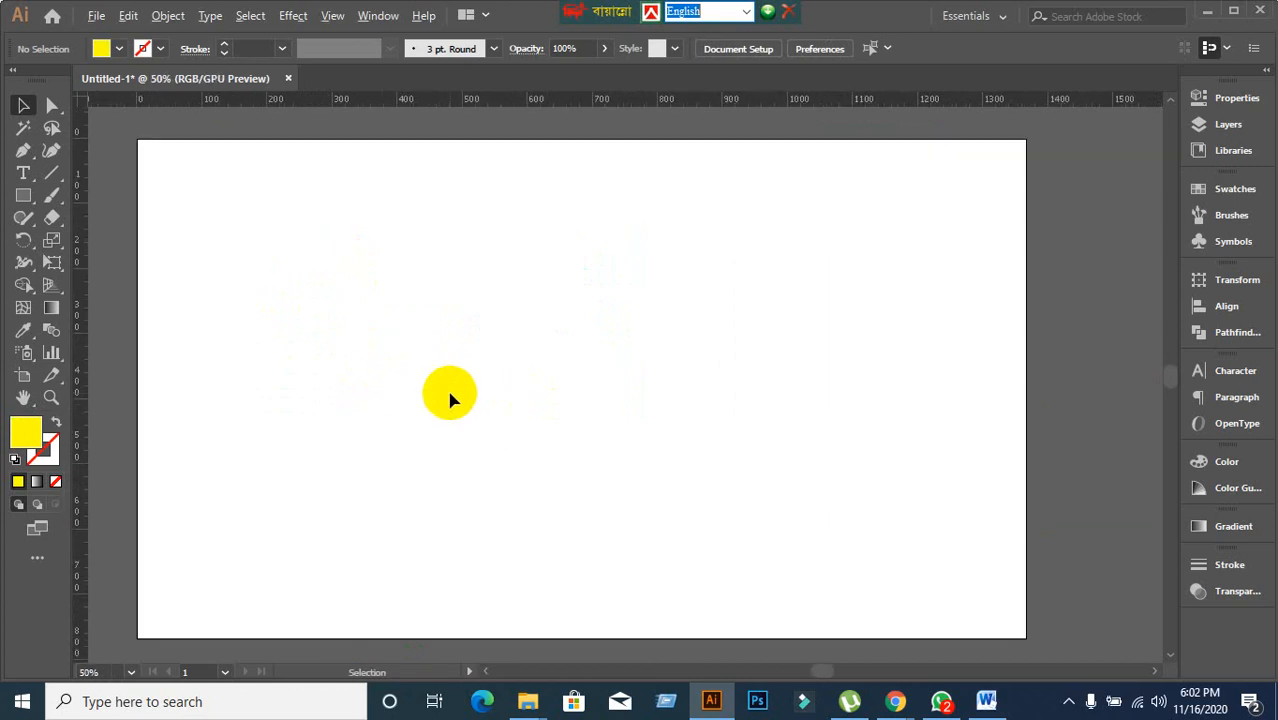
scroll(451, 370, "down", 1)
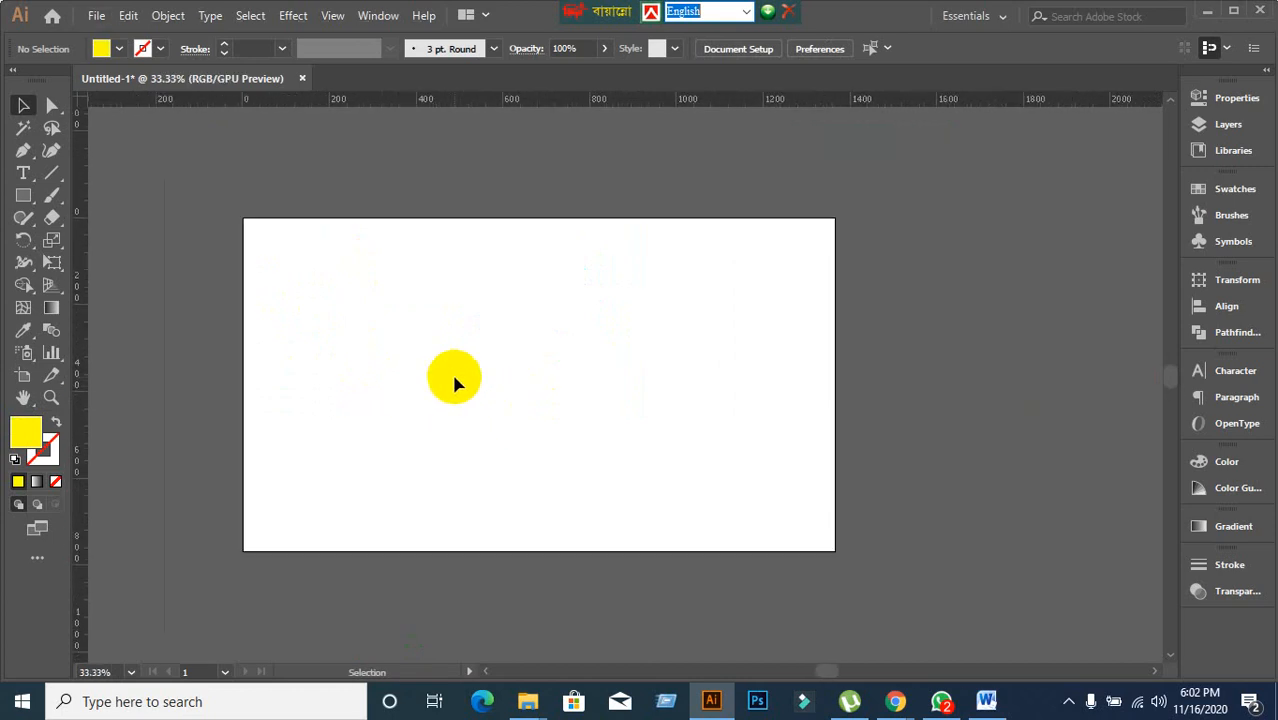
left_click_drag(449, 400, 451, 342)
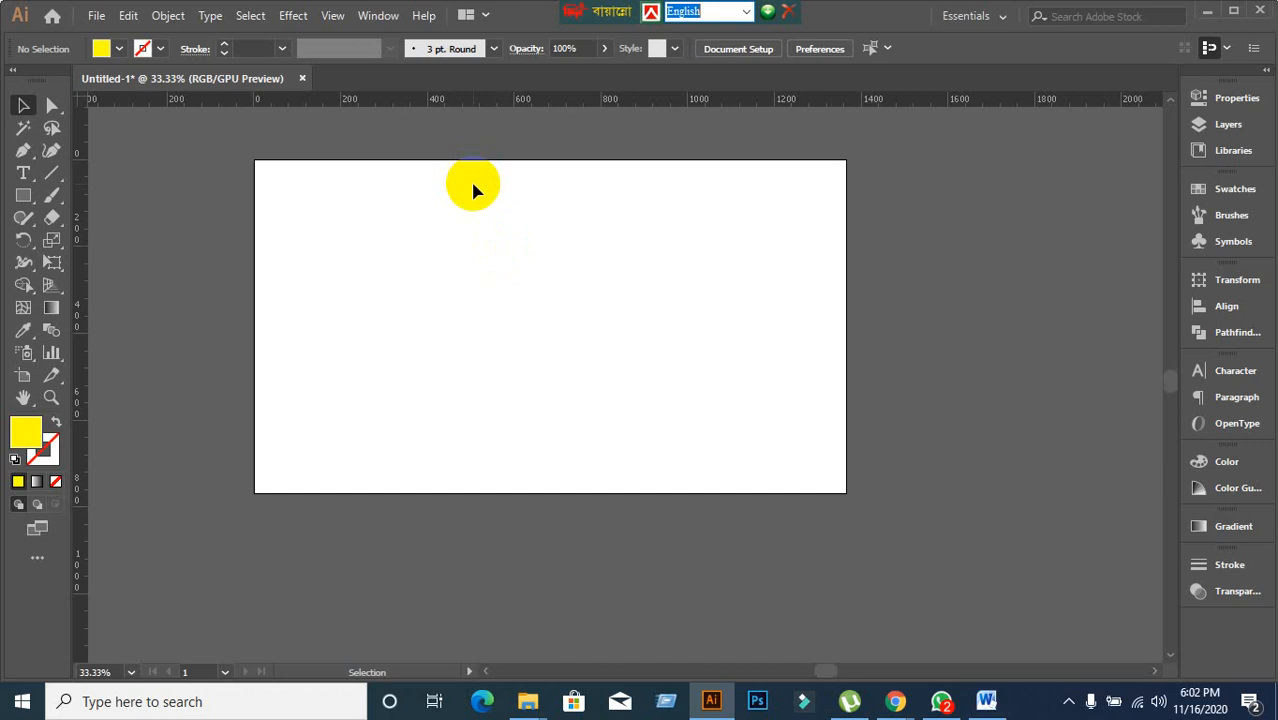
scroll(470, 178, "up", 1)
scroll(470, 178, "down", 1)
scroll(521, 250, "up", 1)
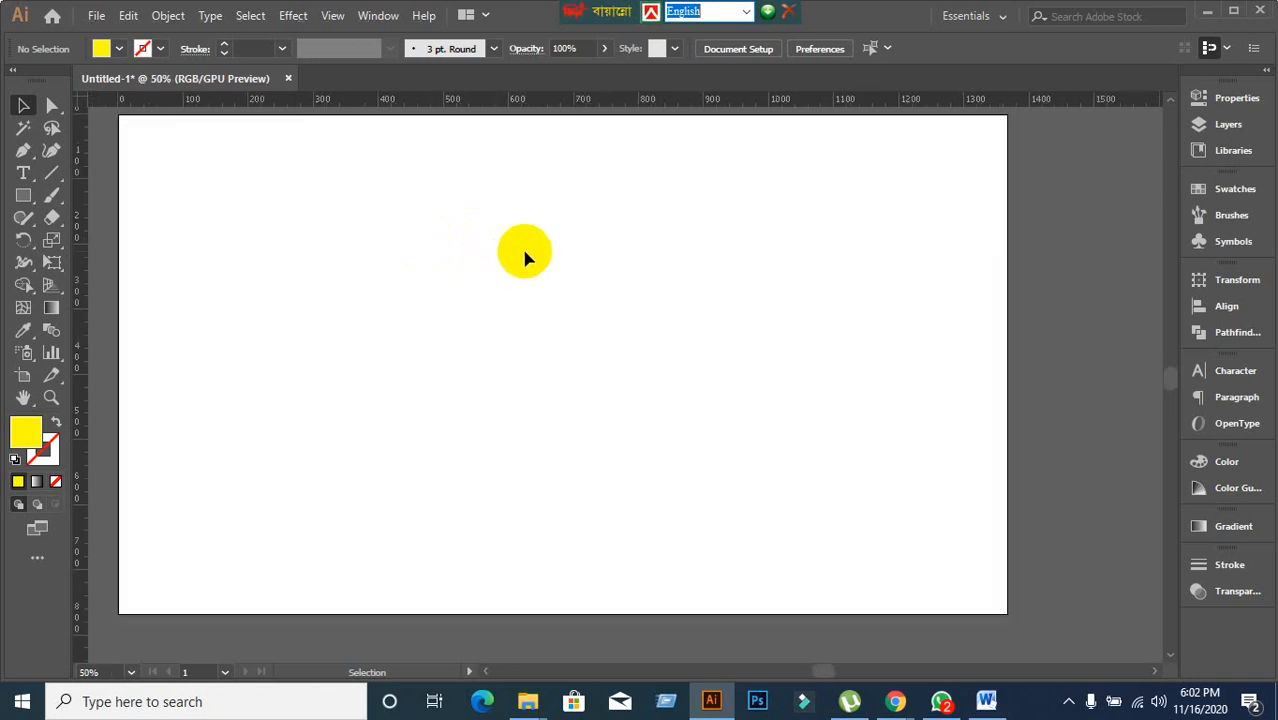
scroll(525, 257, "down", 1)
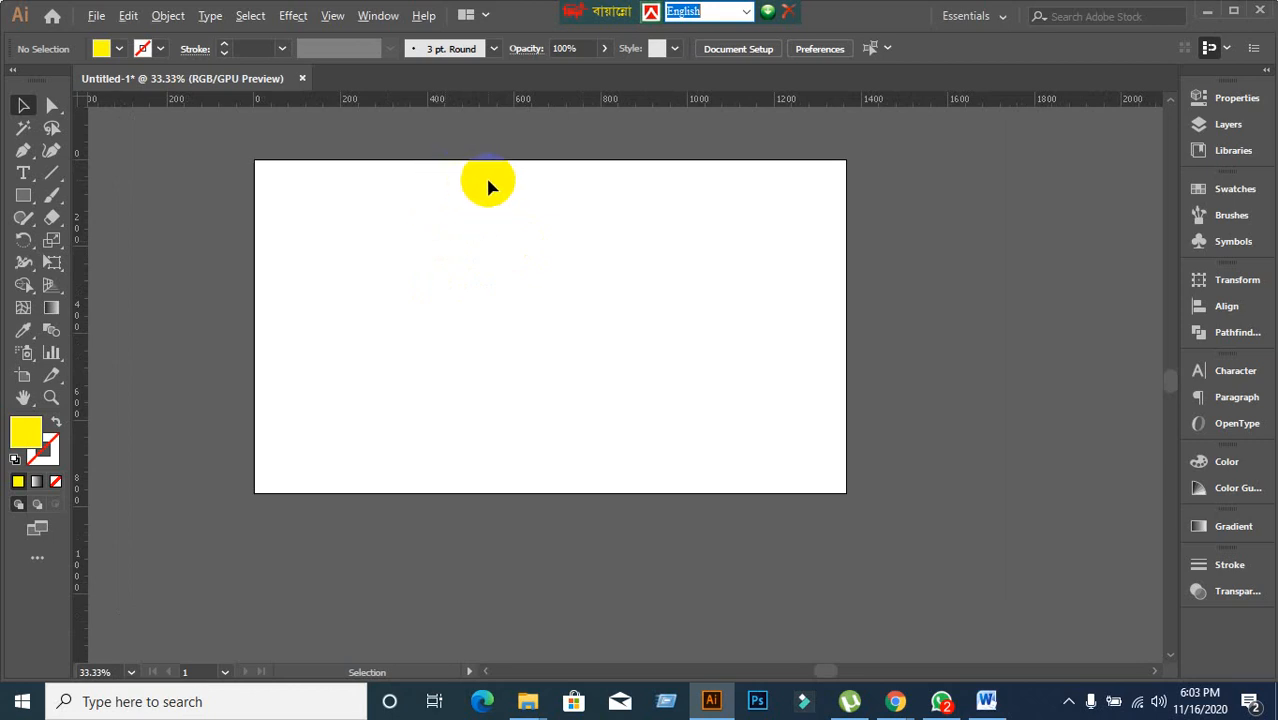
scroll(488, 186, "up", 1)
scroll(488, 186, "down", 1)
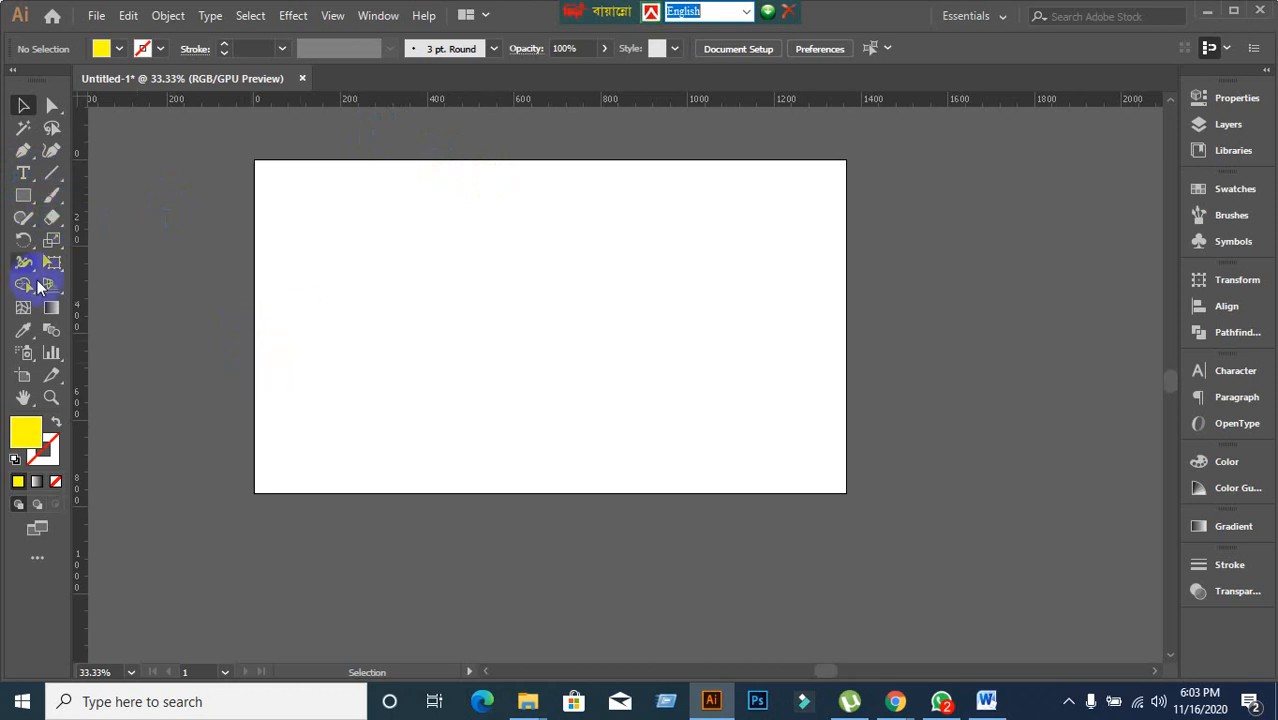
Add the text "increment" to the upper middle of the artboard with the Type tool.
left_click(24, 175)
left_click(562, 271)
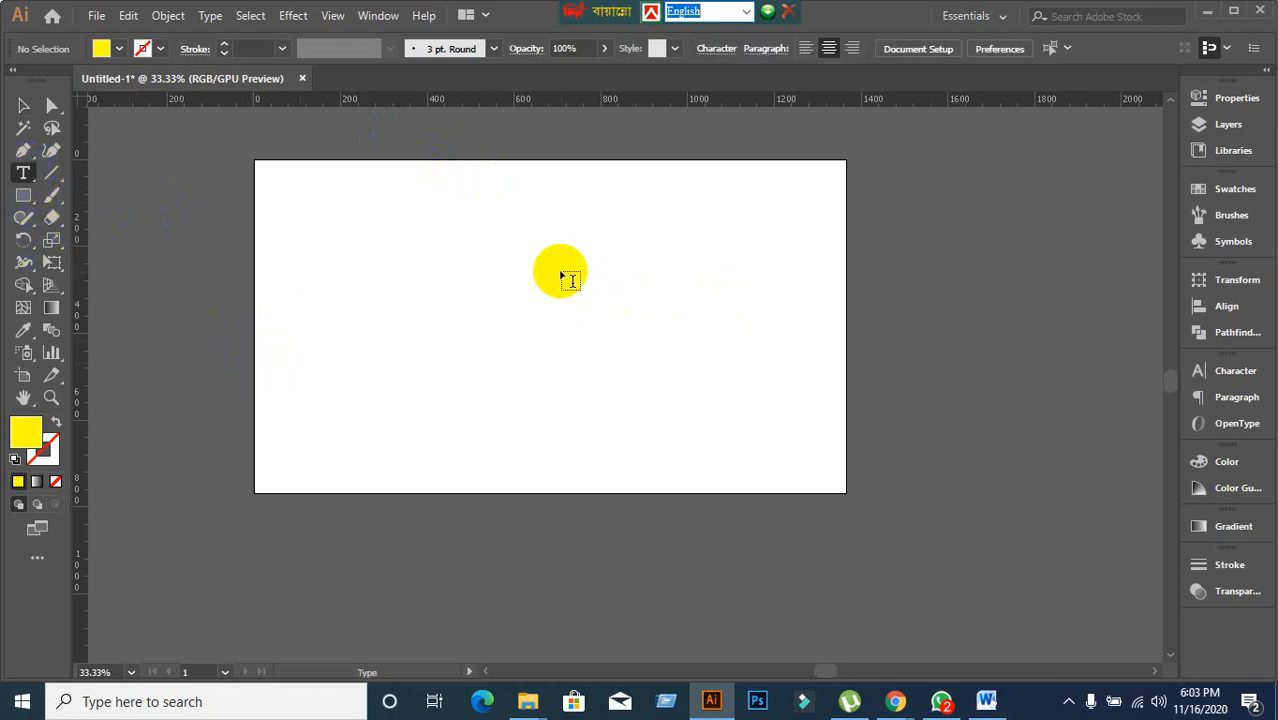
type("inj")
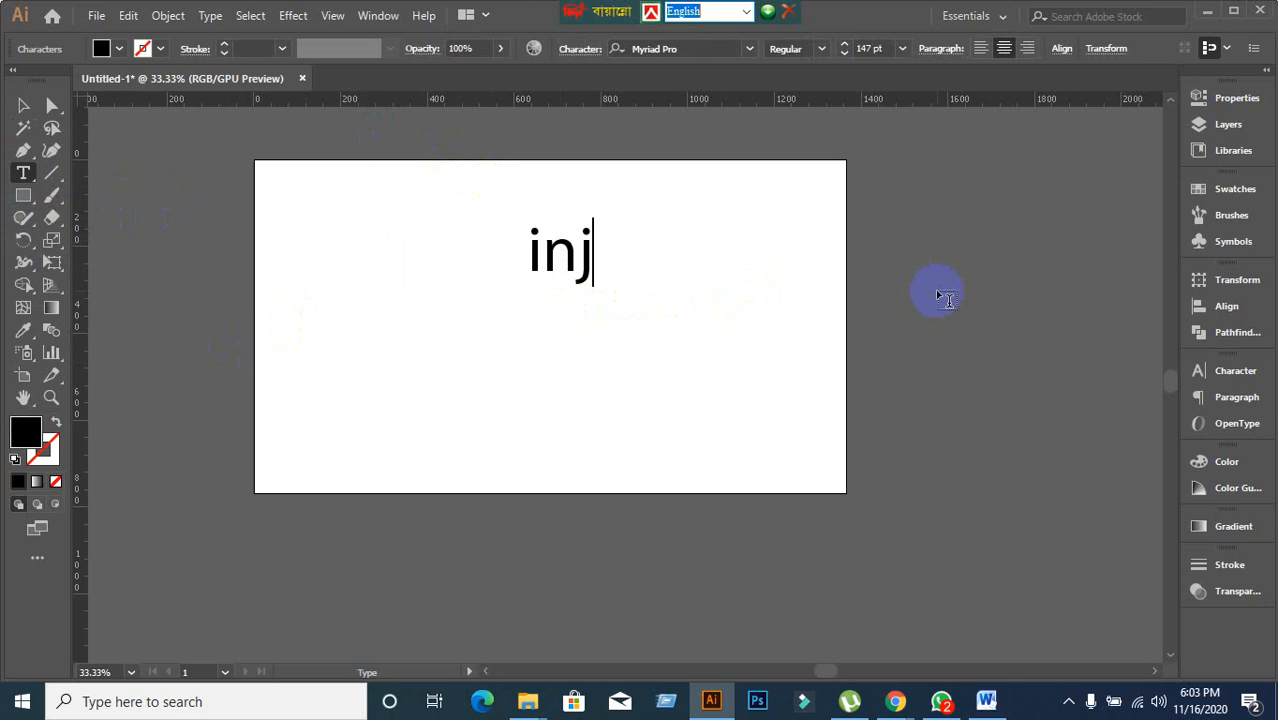
key("BackSpace")
type("crement")
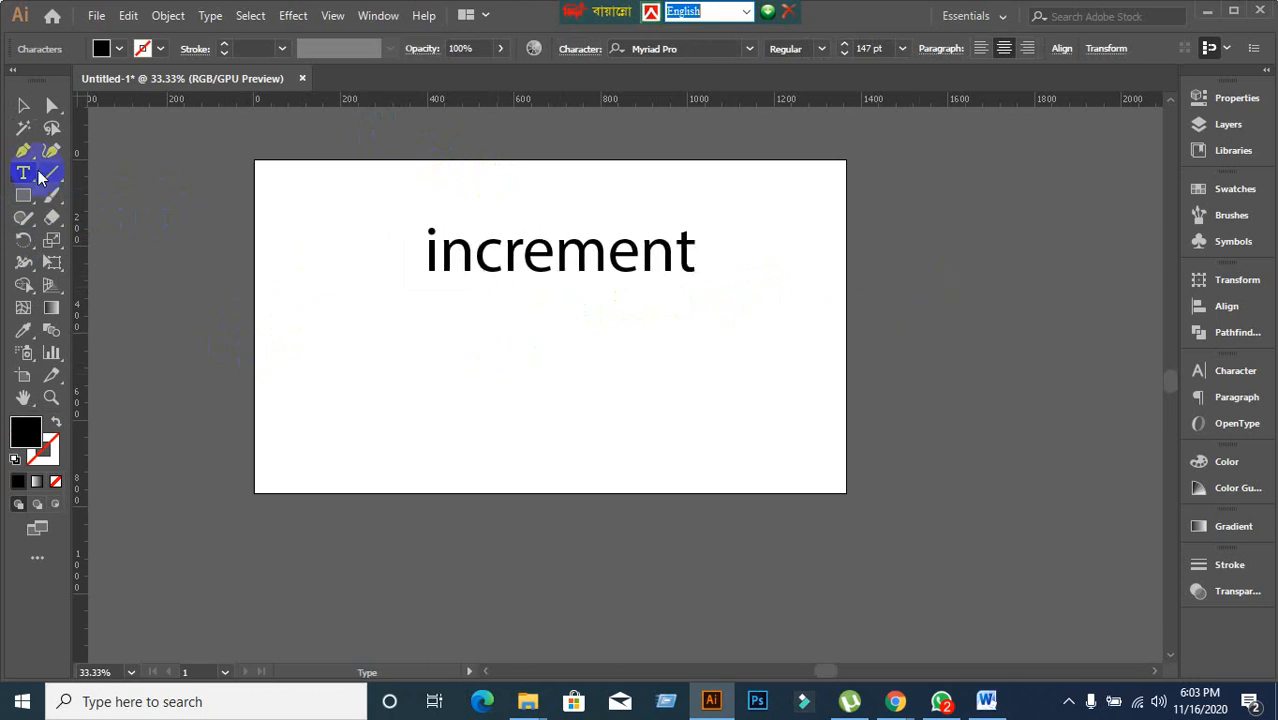
left_click(23, 105)
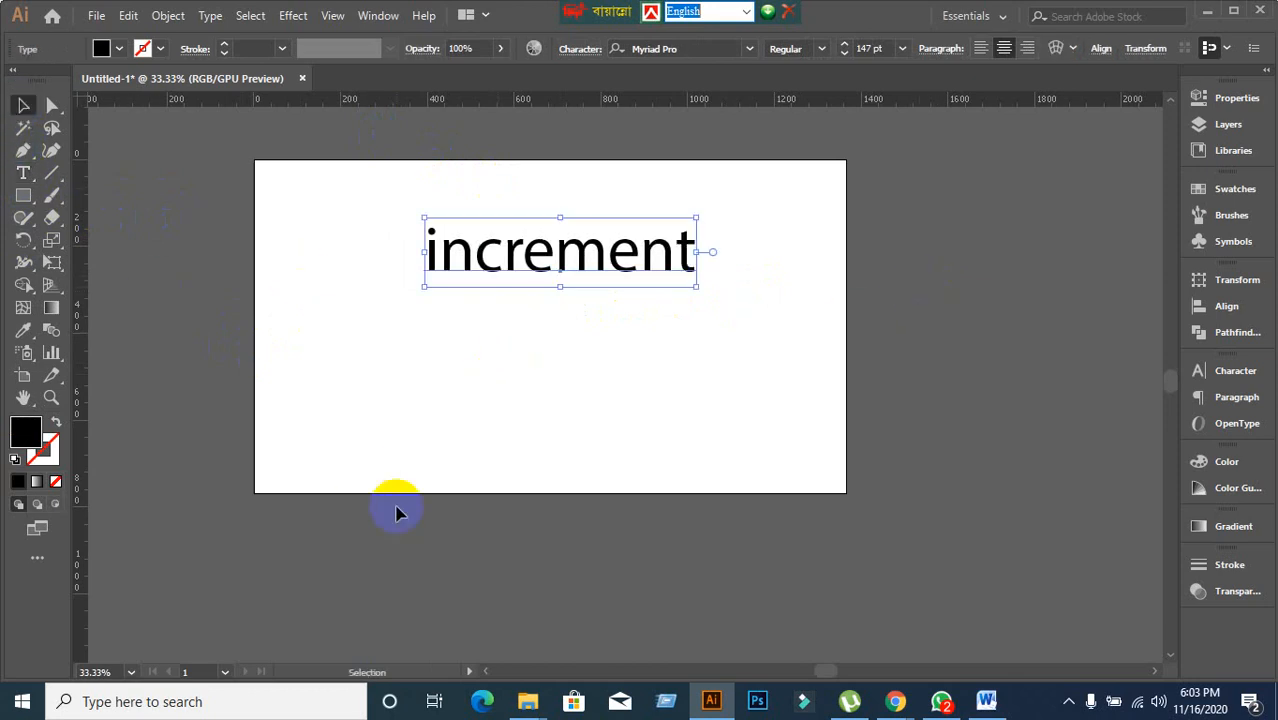
Delete the "increment" text from the artboard.
left_click(477, 415)
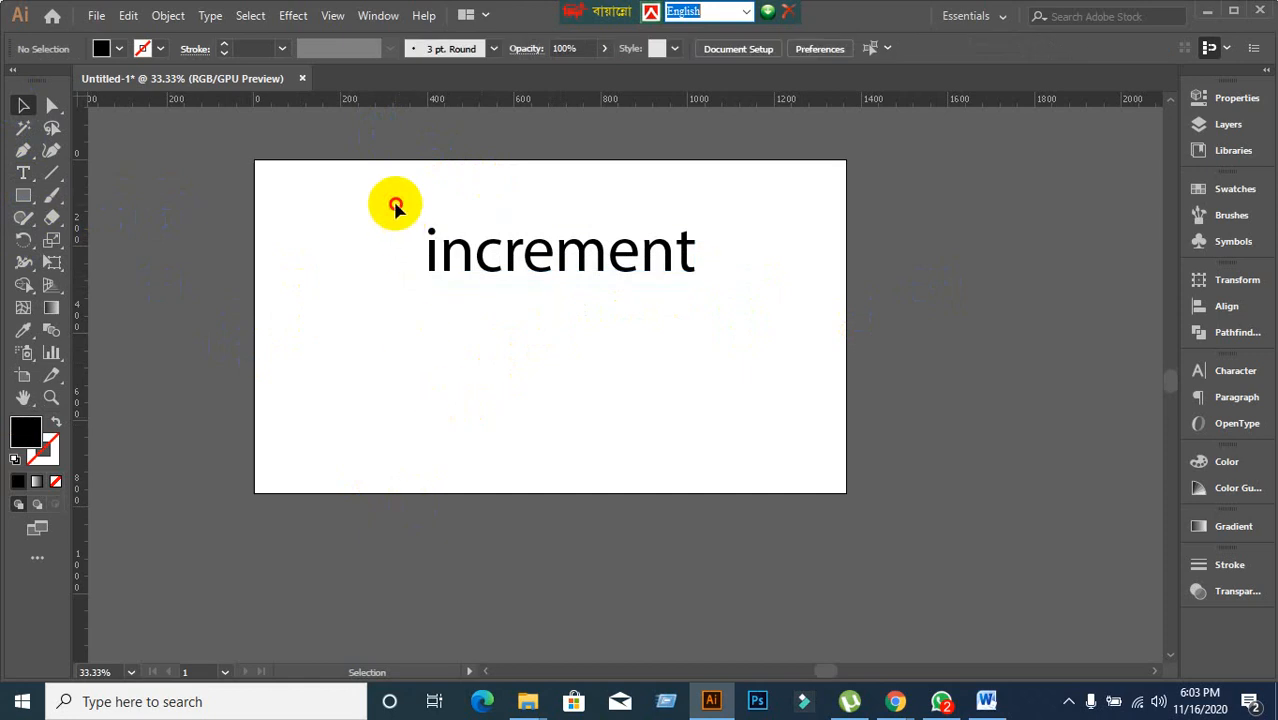
left_click_drag(395, 207, 884, 399)
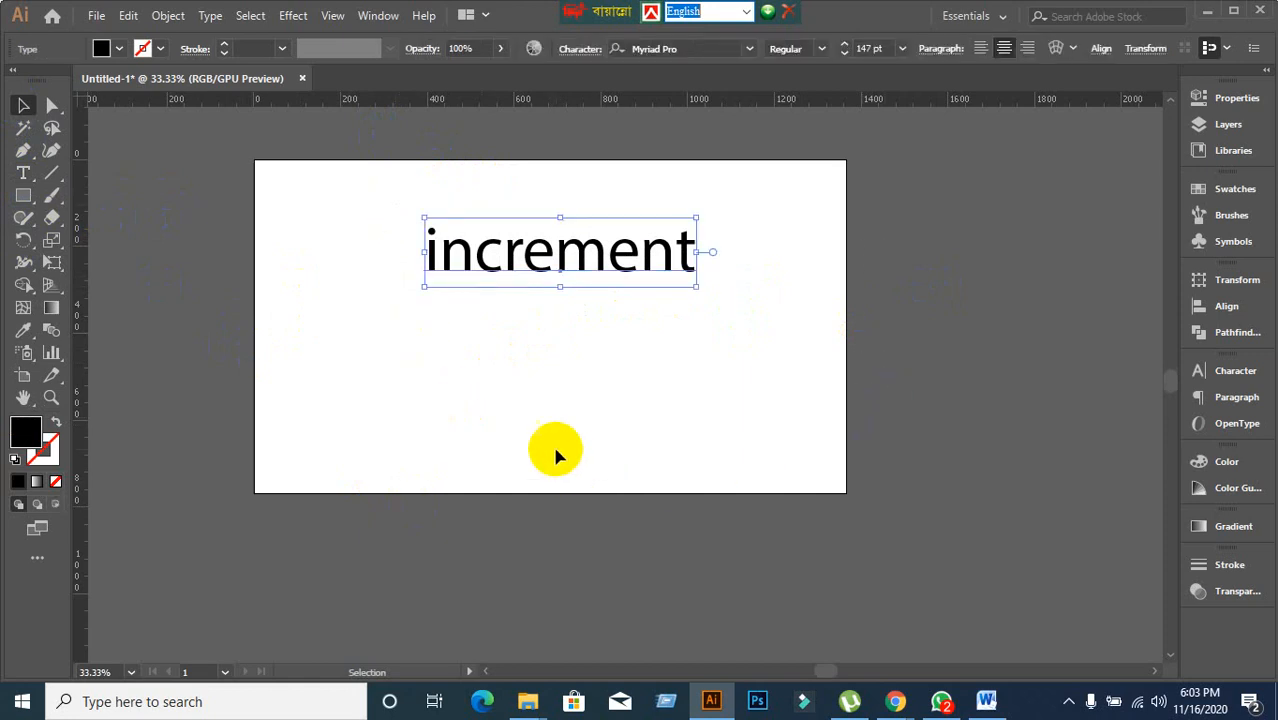
key("Delete")
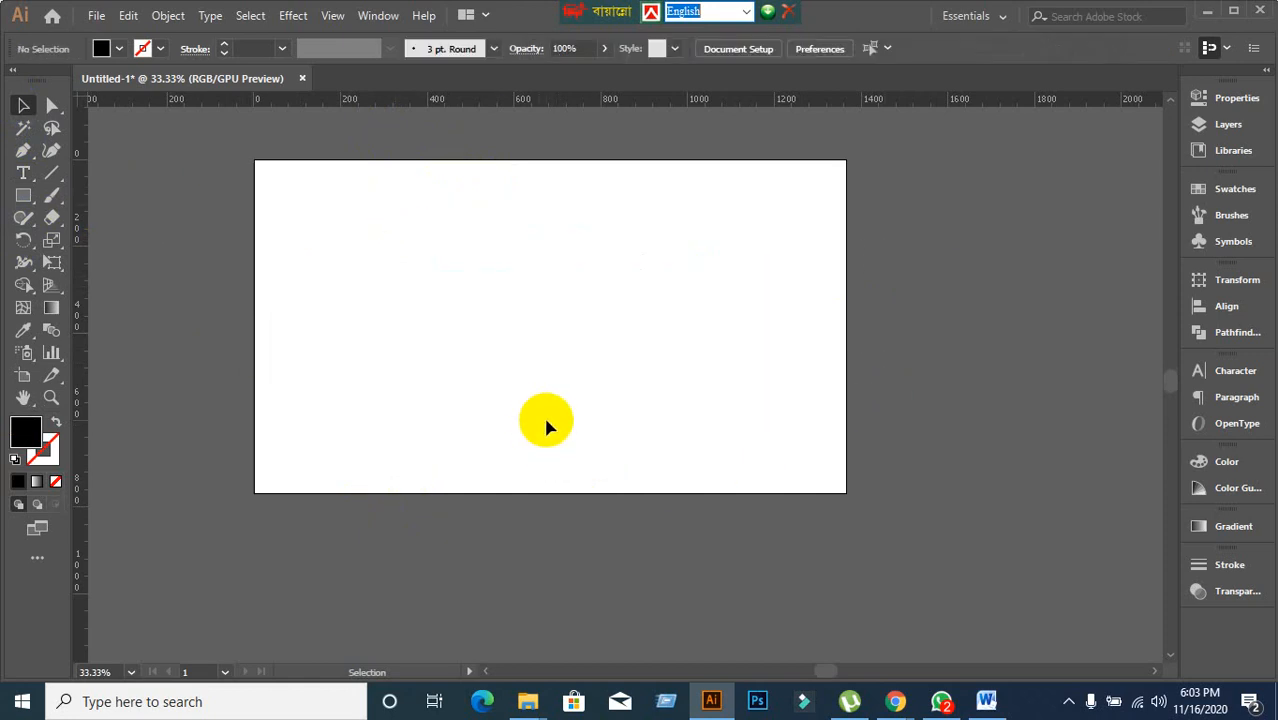
Draw a small black square near the artboard's top edge, starting at about X 454 px, Y 79 px.
scroll(548, 284, "up", 1)
scroll(548, 284, "down", 1)
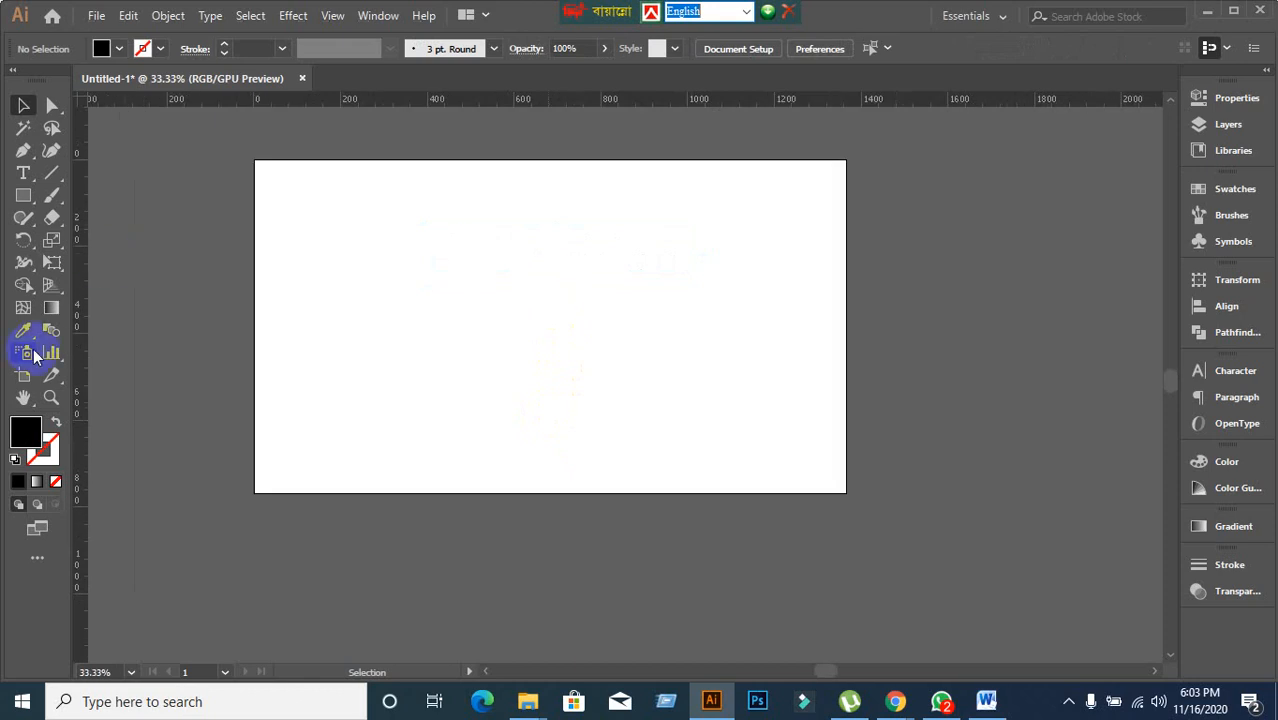
left_click_drag(23, 195, 62, 195)
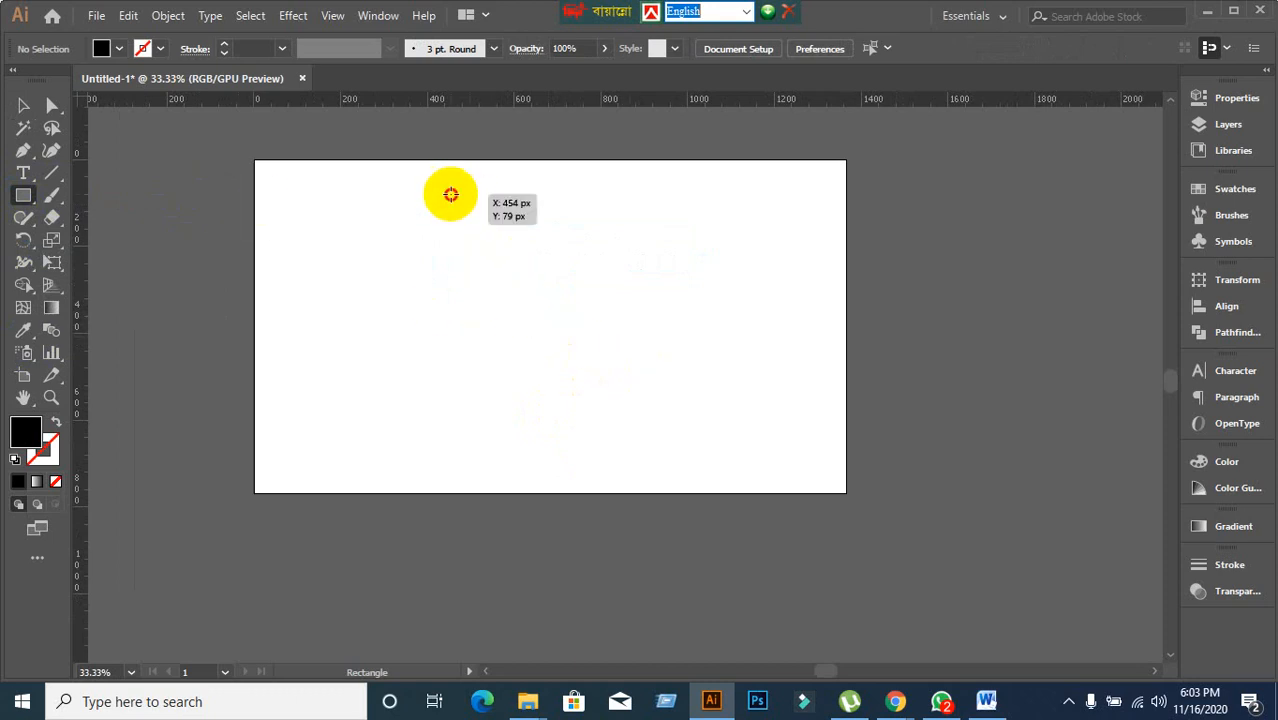
left_click_drag(450, 194, 517, 258)
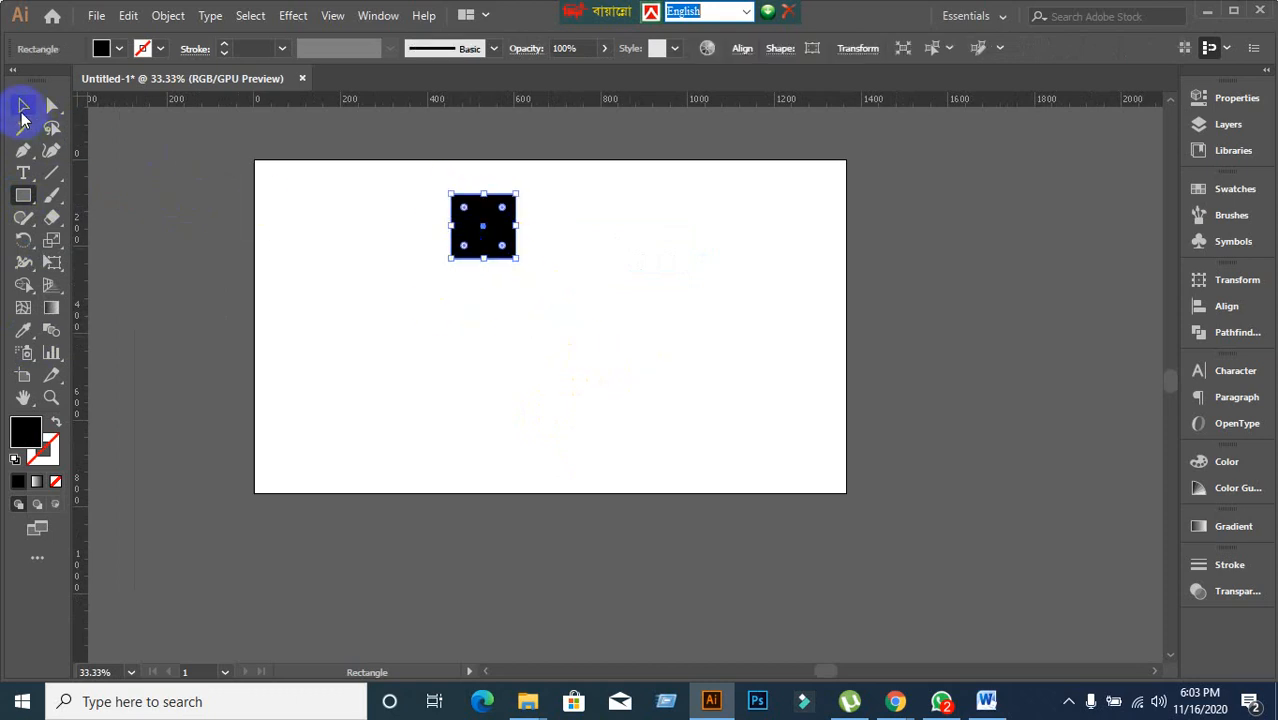
left_click(22, 106)
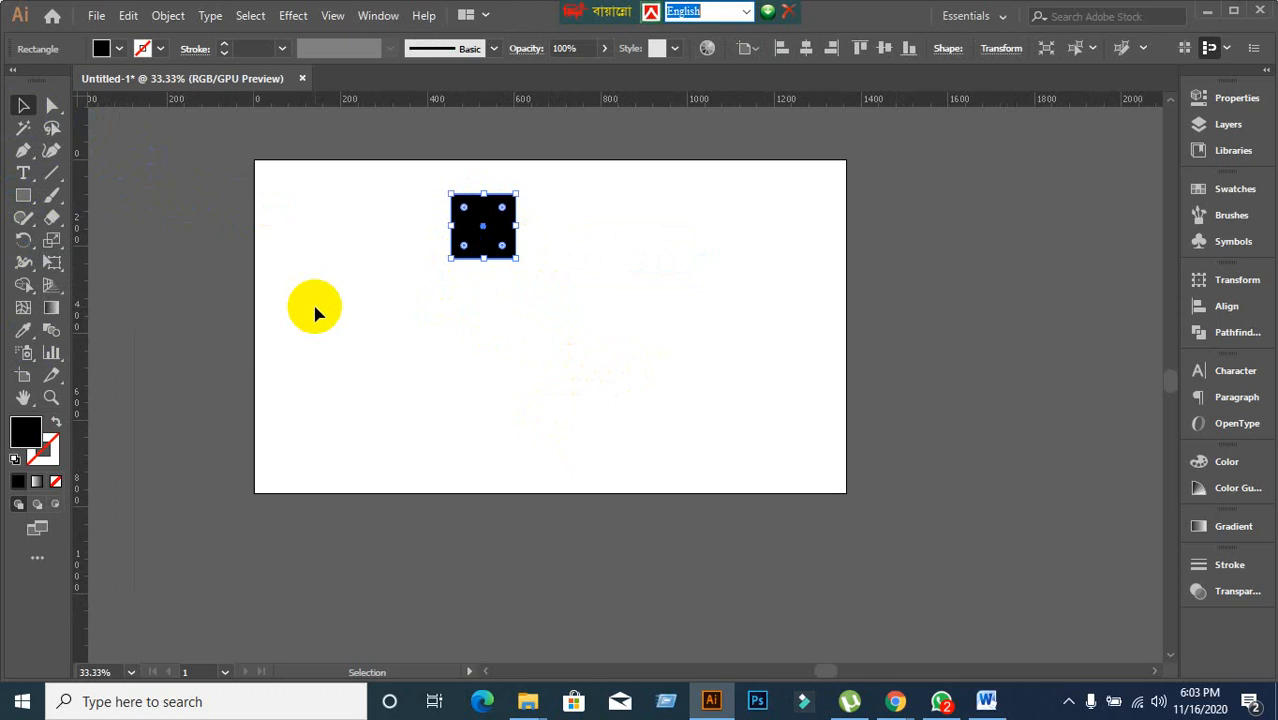
Nudge the black square to the right in small increments, about 100 px in total.
key("Right")
key("Right")
key("Right")
key("Right")
key("Right")
key("Right")
key("Right")
key("Right")
key("Right")
key("Right")
key("Right")
key("Right")
key("Right")
key("Right")
key("Right")
key("Right")
key("Right")
key("Right")
key("Right")
key("Right")
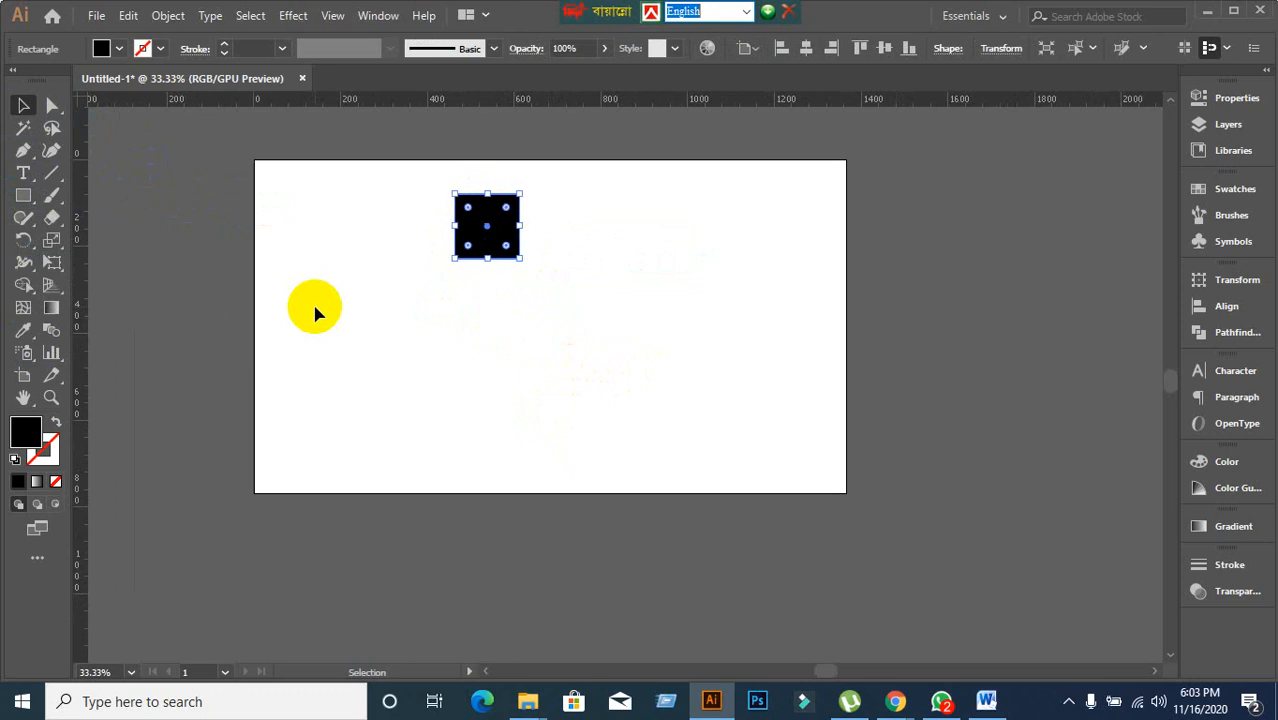
key("Right")
key("Right")
key("Right")
key("Right")
key("Right")
key("Right")
key("Right")
key("Right")
key("Right")
key("Right")
key("Right")
key("Right")
key("Right")
key("Right")
key("Right")
key("Right")
key("Right")
key("Right")
key("Right")
key("Right")
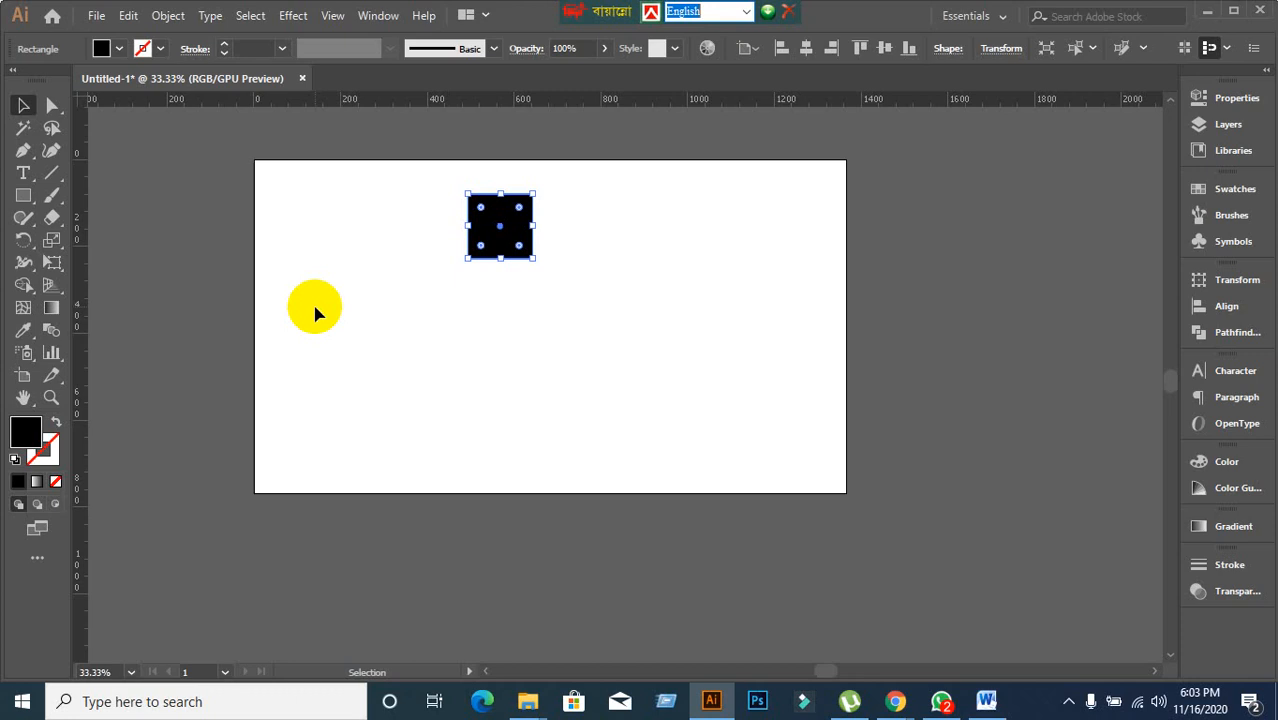
key("Right")
key("Right")
key("Right")
key("Right")
key("Right")
key("Right")
key("Right")
key("Right")
key("Right")
key("Right")
key("Right")
key("Right")
key("Right")
key("Right")
key("Right")
key("Right")
key("Right")
key("Right")
key("Right")
key("Right")
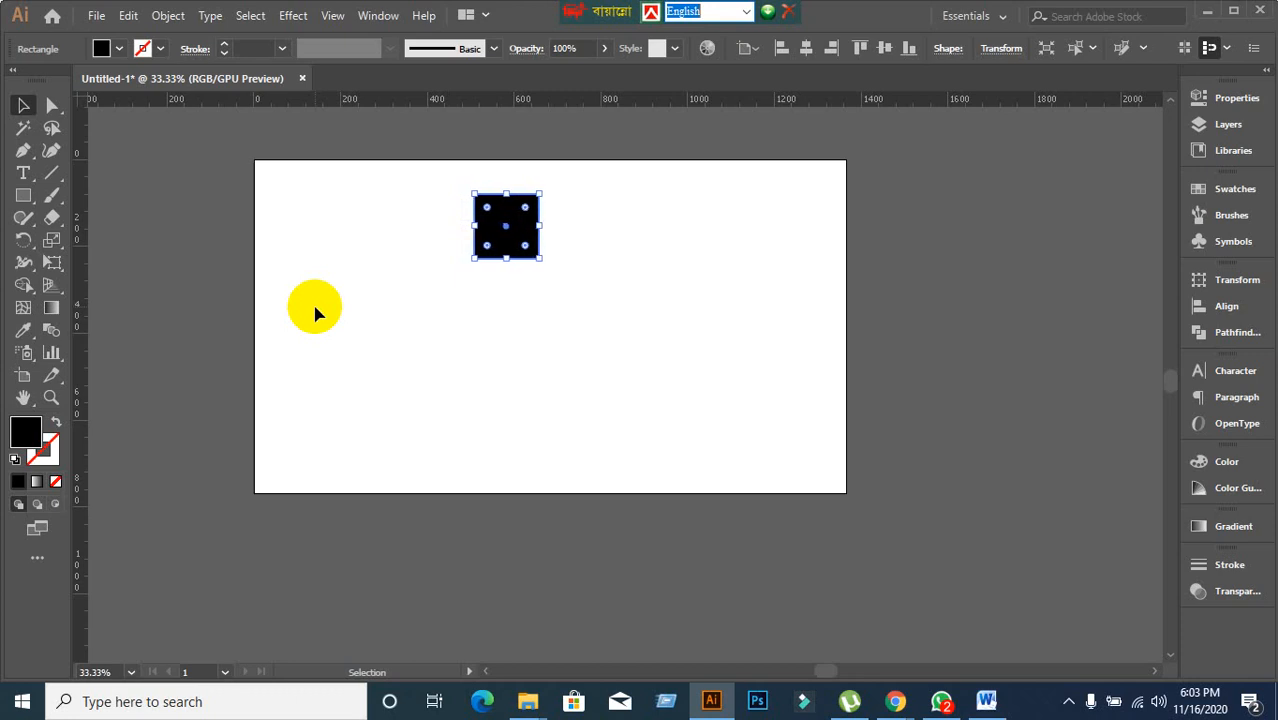
key("Right")
key("Right")
key("Right")
key("Right")
key("Right")
key("Right")
key("Right")
key("Right")
key("Right")
key("Right")
key("Right")
key("Right")
key("Right")
key("Right")
key("Right")
key("Right")
key("Right")
key("Right")
key("Right")
key("Right")
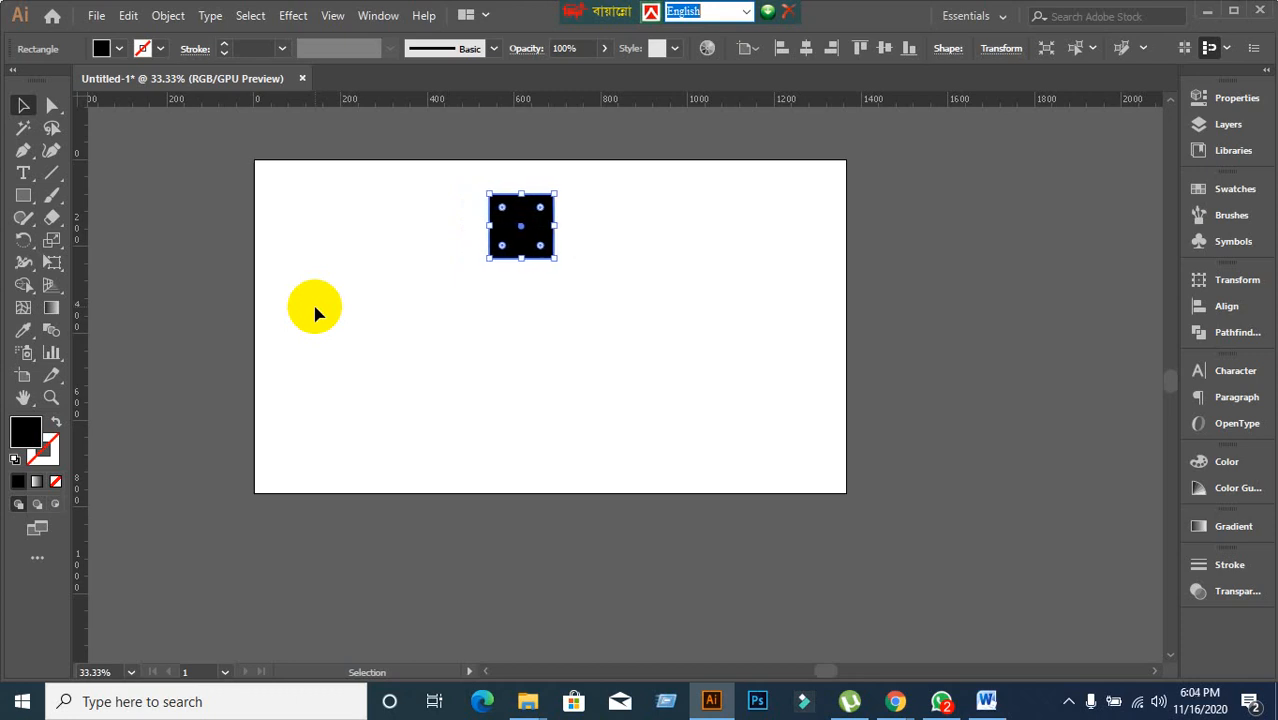
key("Right")
key("Right")
key("Right")
key("Right")
key("Right")
key("Right")
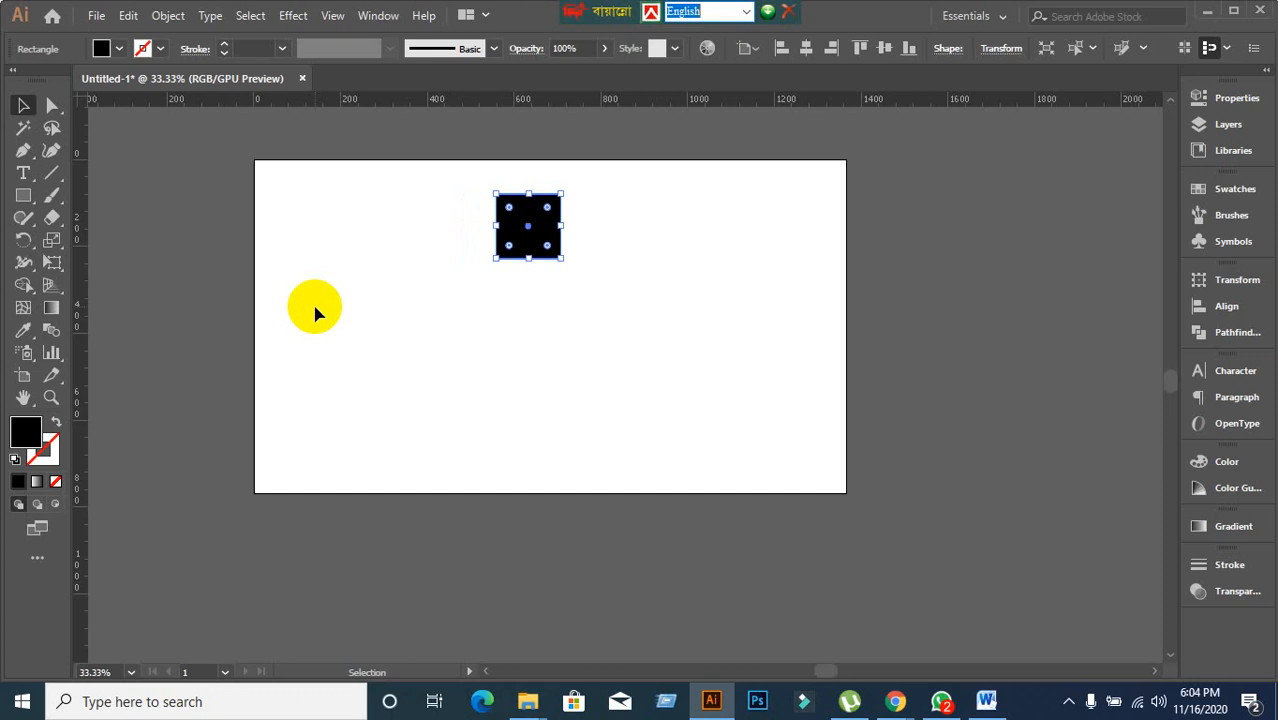
Nudge the black square back to the left in small increments by about 20 px.
key("Left")
key("Left")
key("Left")
key("Left")
key("Left")
key("Left")
key("Left")
key("Left")
key("Left")
key("Left")
key("Left")
key("Left")
key("Left")
key("Left")
key("Left")
key("Left")
key("Left")
key("Left")
key("Left")
key("Left")
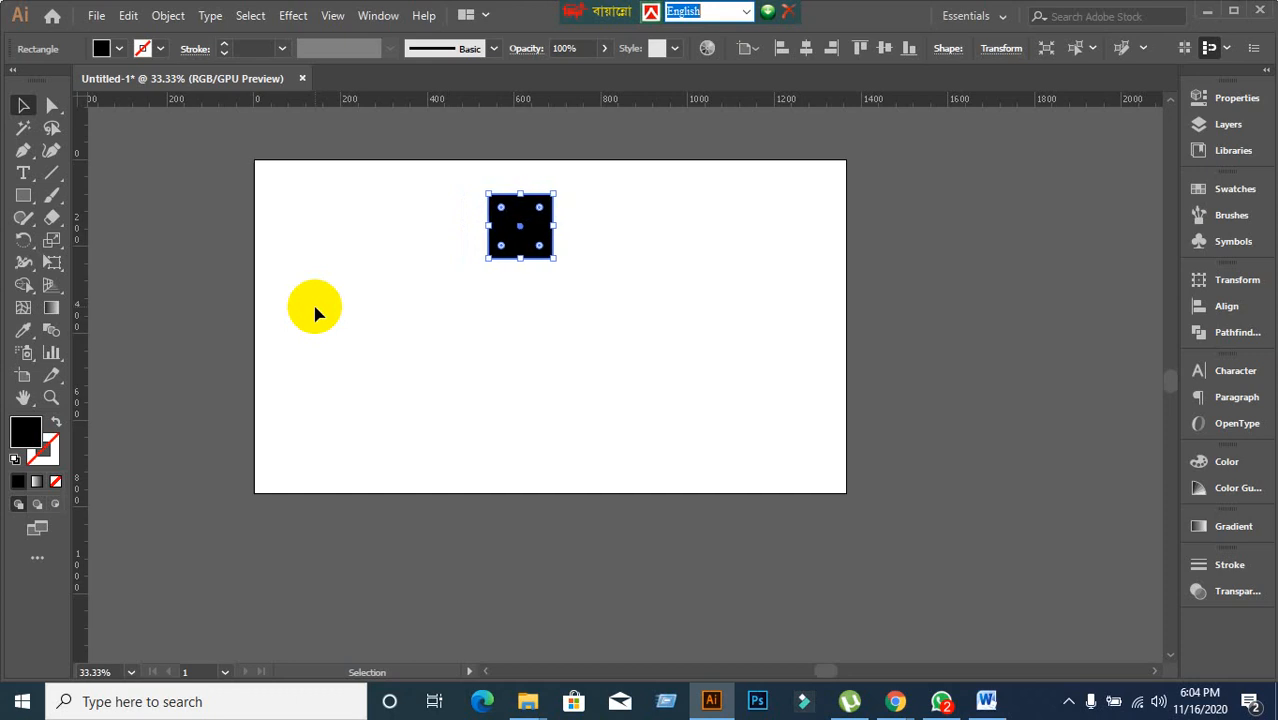
Nudge the black square further left in small increments, by about 35 px.
key("Left")
key("Left")
key("Left")
key("Left")
key("Left")
key("Left")
key("Left")
key("Left")
key("Left")
key("Left")
key("Left")
key("Left")
key("Left")
key("Left")
key("Left")
key("Left")
key("Left")
key("Left")
key("Left")
key("Left")
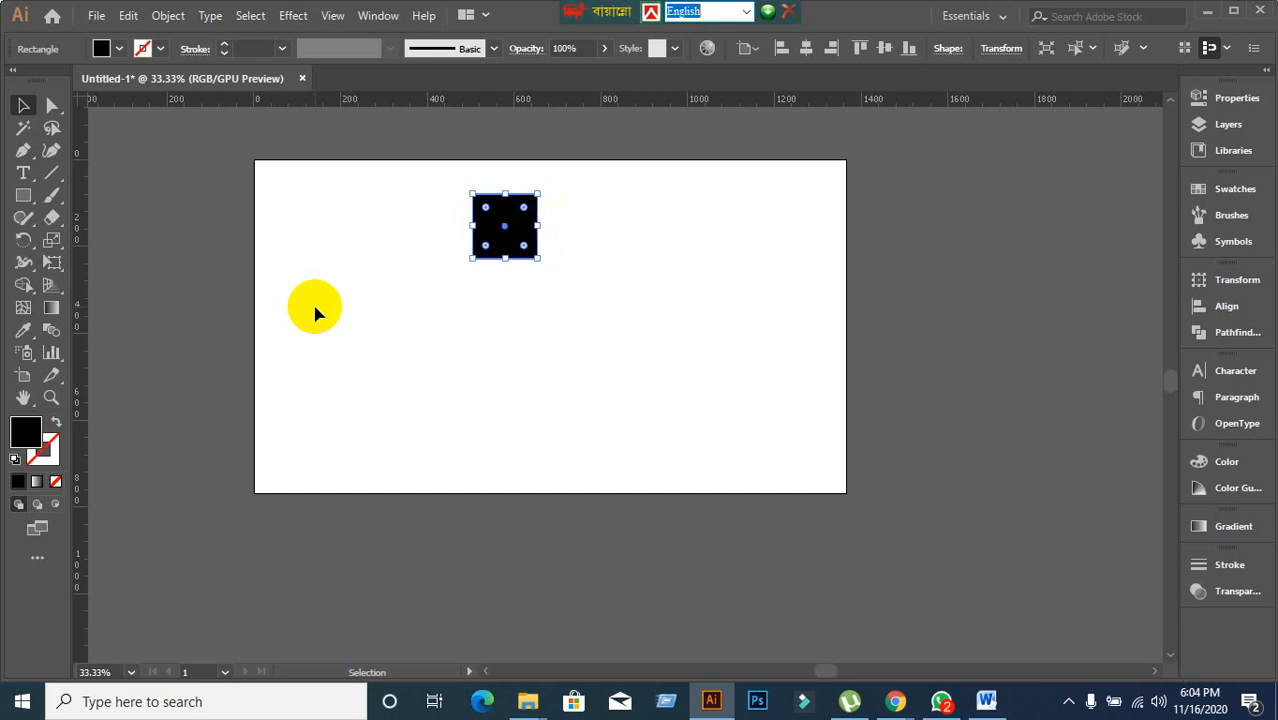
Nudge the black square down in small increments, by about 90 px in total.
key("Down")
key("Down")
key("Down")
key("Down")
key("Down")
key("Down")
key("Down")
key("Down")
key("Down")
key("Down")
key("Down")
key("Down")
key("Down")
key("Down")
key("Down")
key("Down")
key("Down")
key("Down")
key("Down")
key("Down")
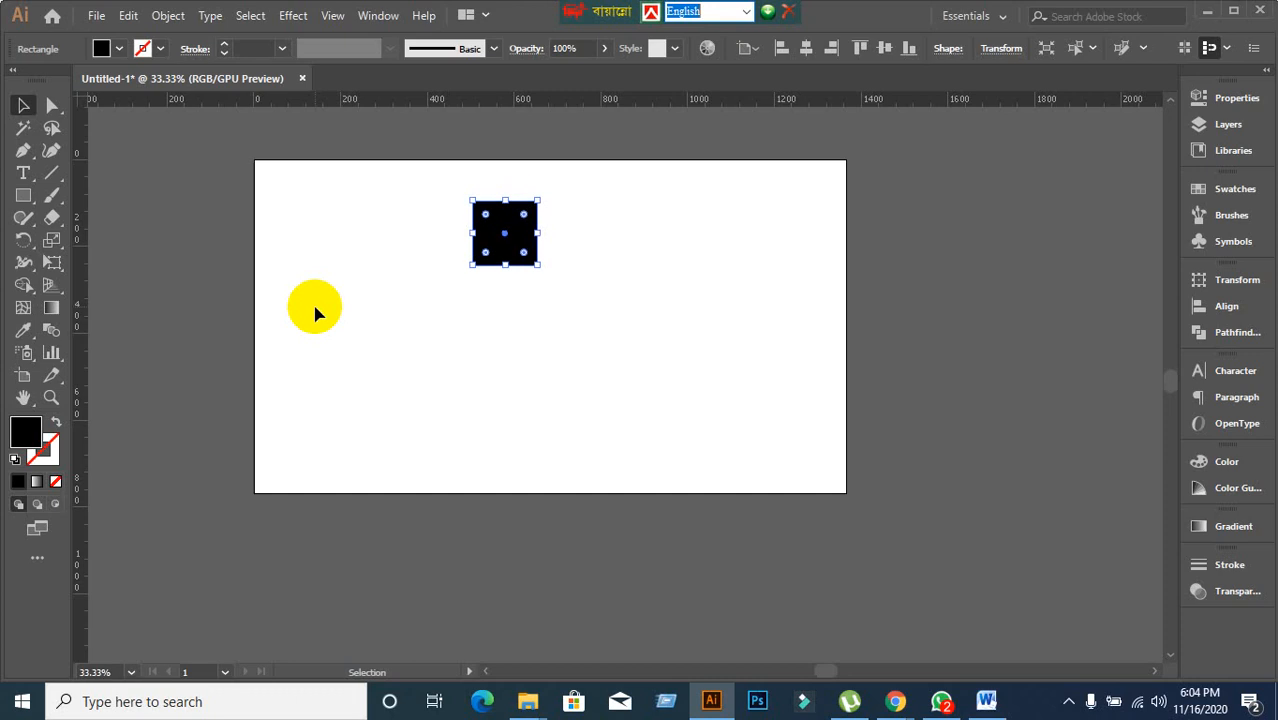
key("Down")
key("Down")
key("Down")
key("Down")
key("Down")
key("Down")
key("Down")
key("Down")
key("Down")
key("Down")
key("Down")
key("Down")
key("Down")
key("Down")
key("Down")
key("Down")
key("Down")
key("Down")
key("Down")
key("Down")
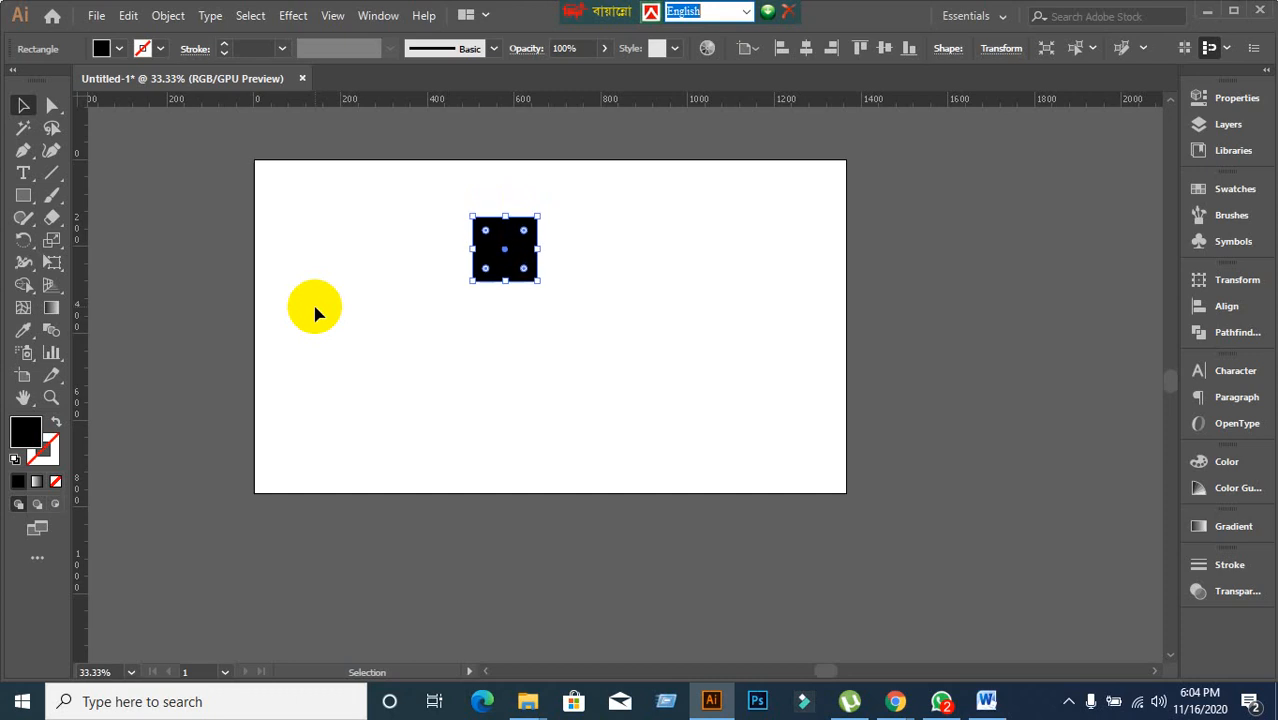
key("Down")
key("Down")
key("Down")
key("Down")
key("Down")
key("Down")
key("Down")
key("Down")
key("Down")
key("Down")
key("Down")
key("Down")
key("Down")
key("Down")
key("Down")
key("Down")
key("Down")
key("Down")
key("Down")
key("Down")
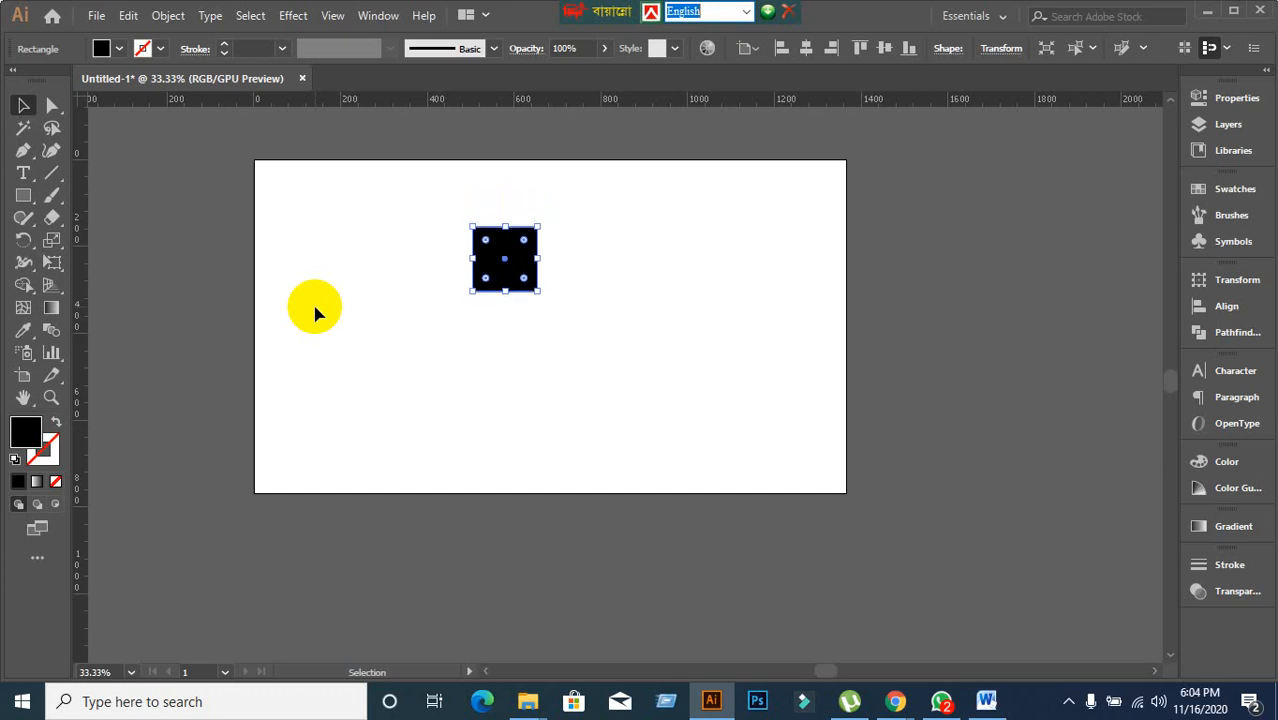
key("Down")
key("Down")
key("Down")
key("Down")
key("Down")
key("Down")
key("Down")
key("Down")
Nudge the black square back up in small increments, by about 25 px.
key("Up")
key("Up")
key("Up")
key("Up")
key("Up")
key("Up")
key("Up")
key("Up")
key("Up")
key("Up")
key("Up")
key("Up")
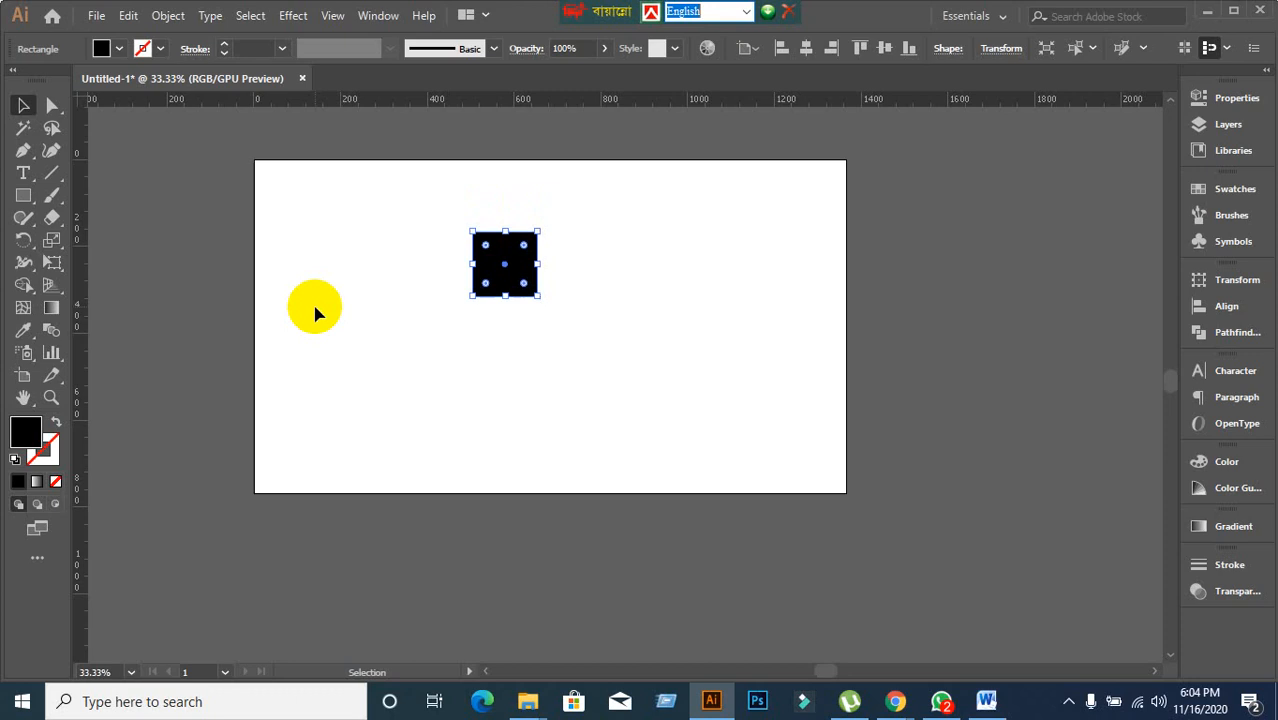
key("Up")
key("Up")
key("Up")
key("Up")
key("Up")
key("Up")
key("Up")
key("Up")
key("Up")
key("Up")
key("Up")
key("Up")
key("Up")
key("Up")
key("Up")
key("Up")
key("Up")
key("Up")
key("Up")
key("Up")
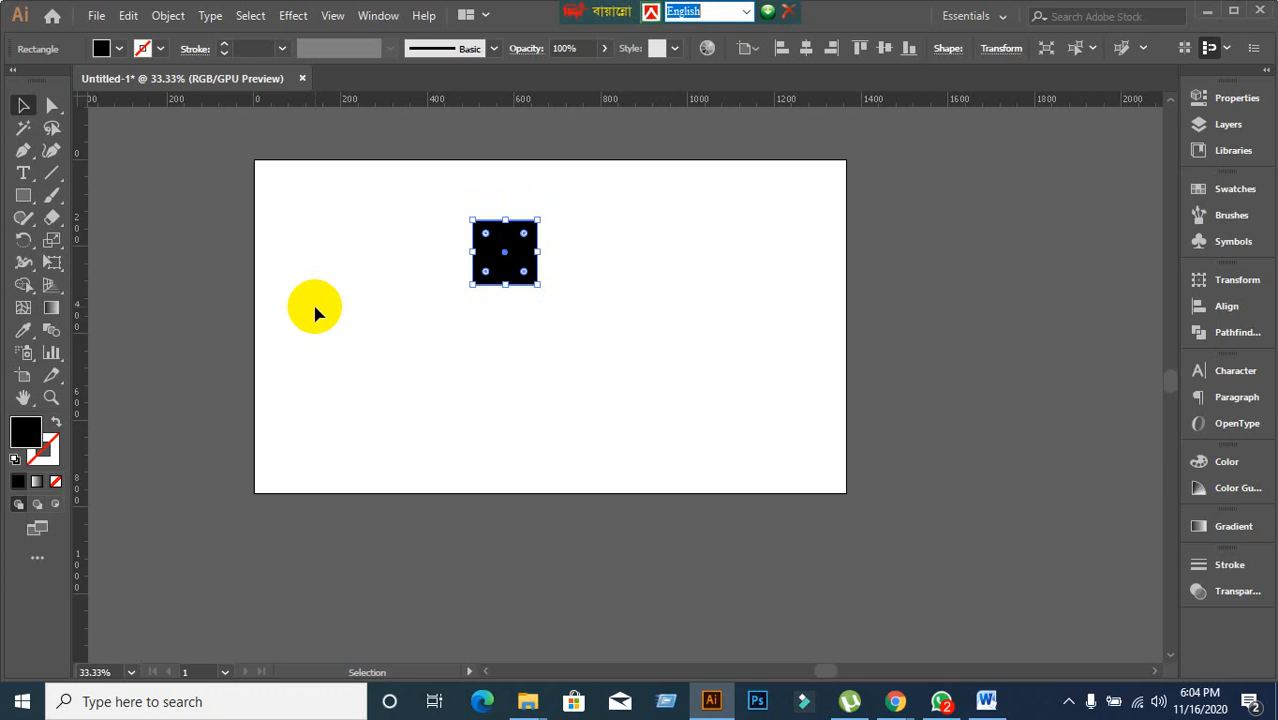
Set the keyboard increment to 100 px in the General preferences.
key("a")
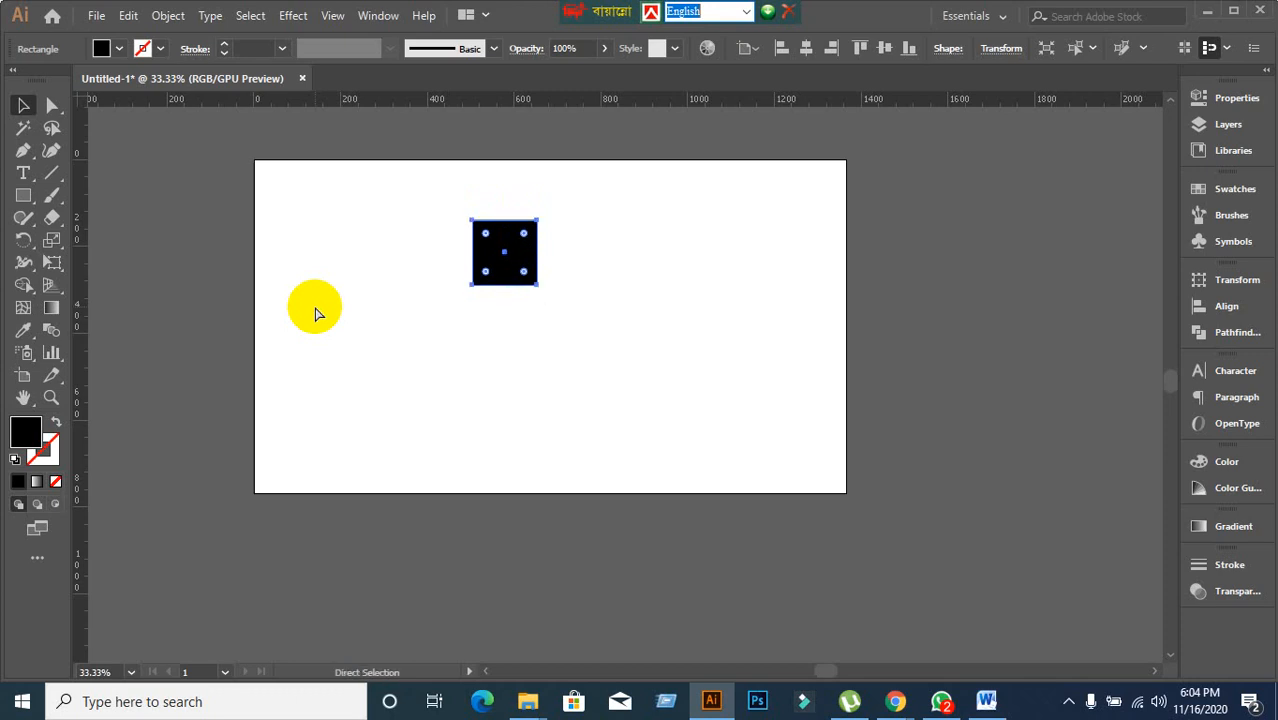
key("ctrl+k")
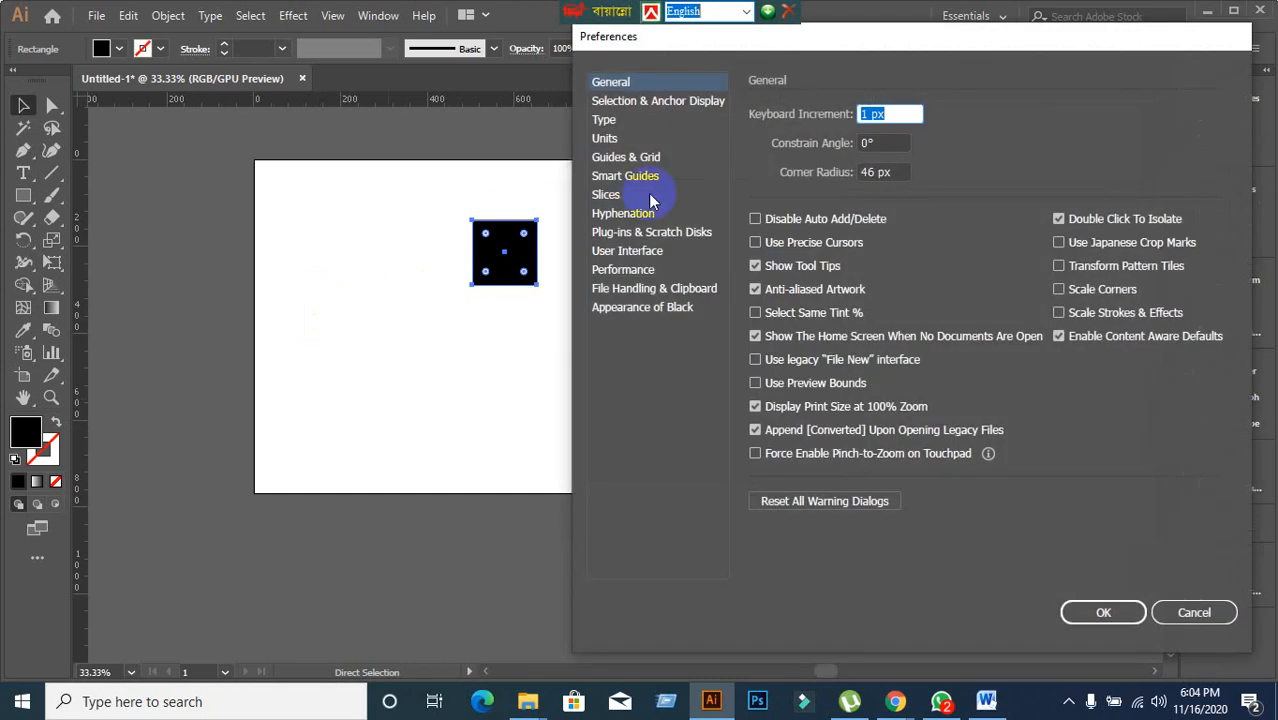
left_click(897, 113)
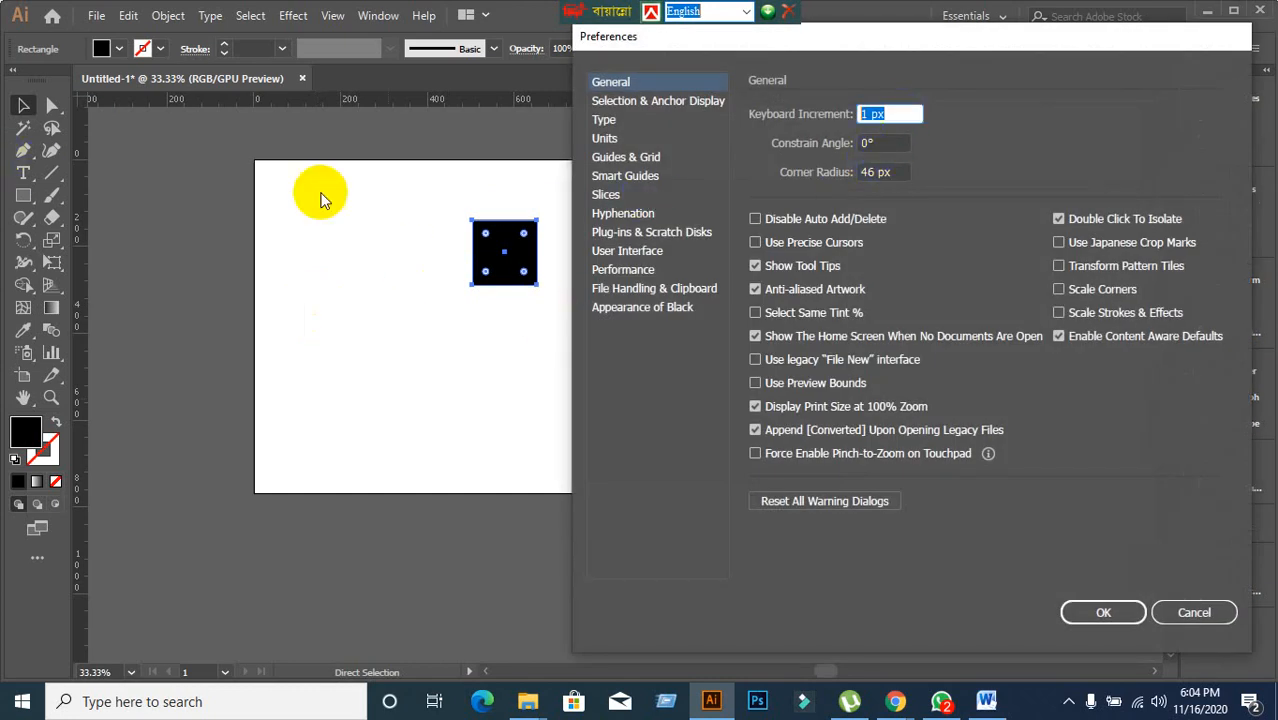
type("100")
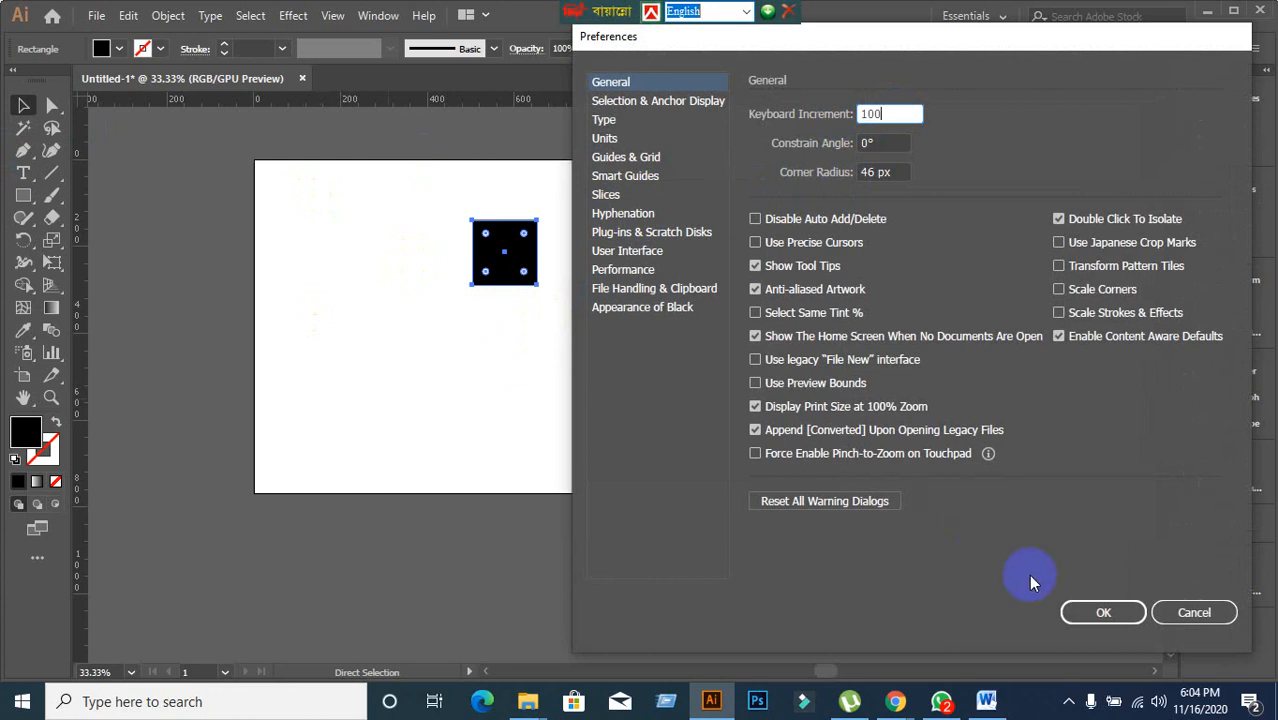
left_click(1103, 612)
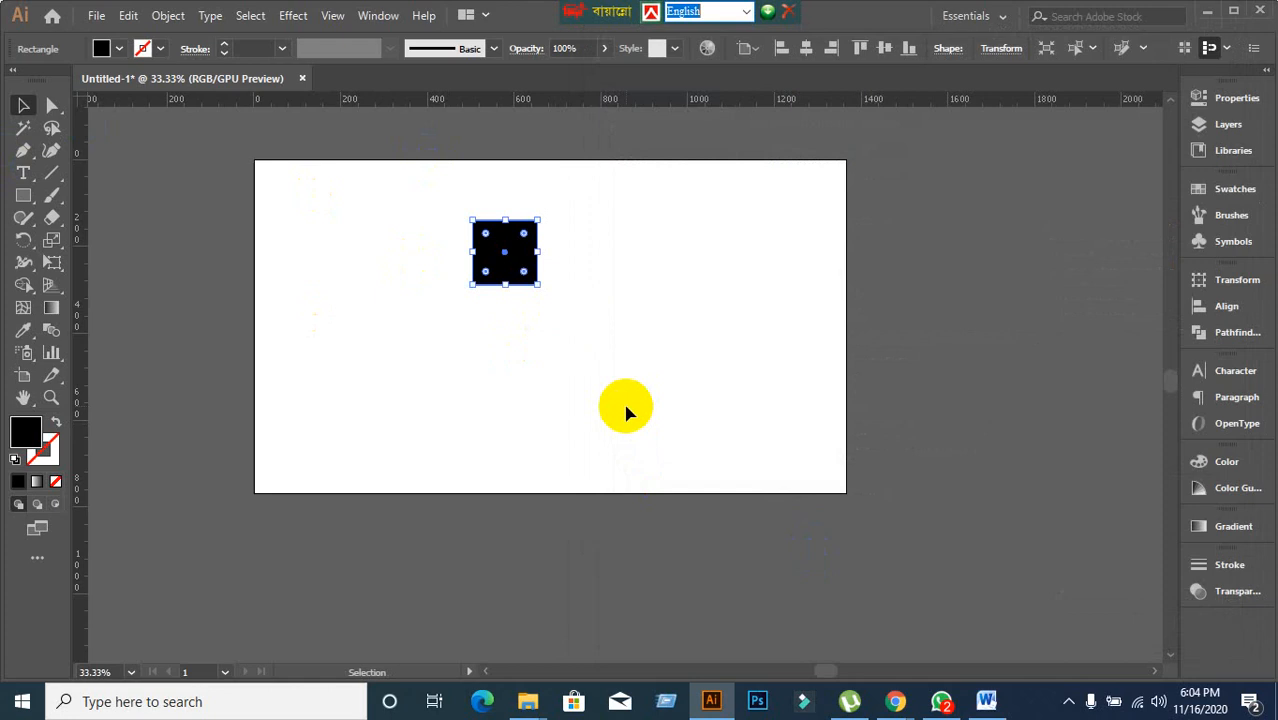
Move the black square to the right by four keyboard increments of 100 px.
key("Right")
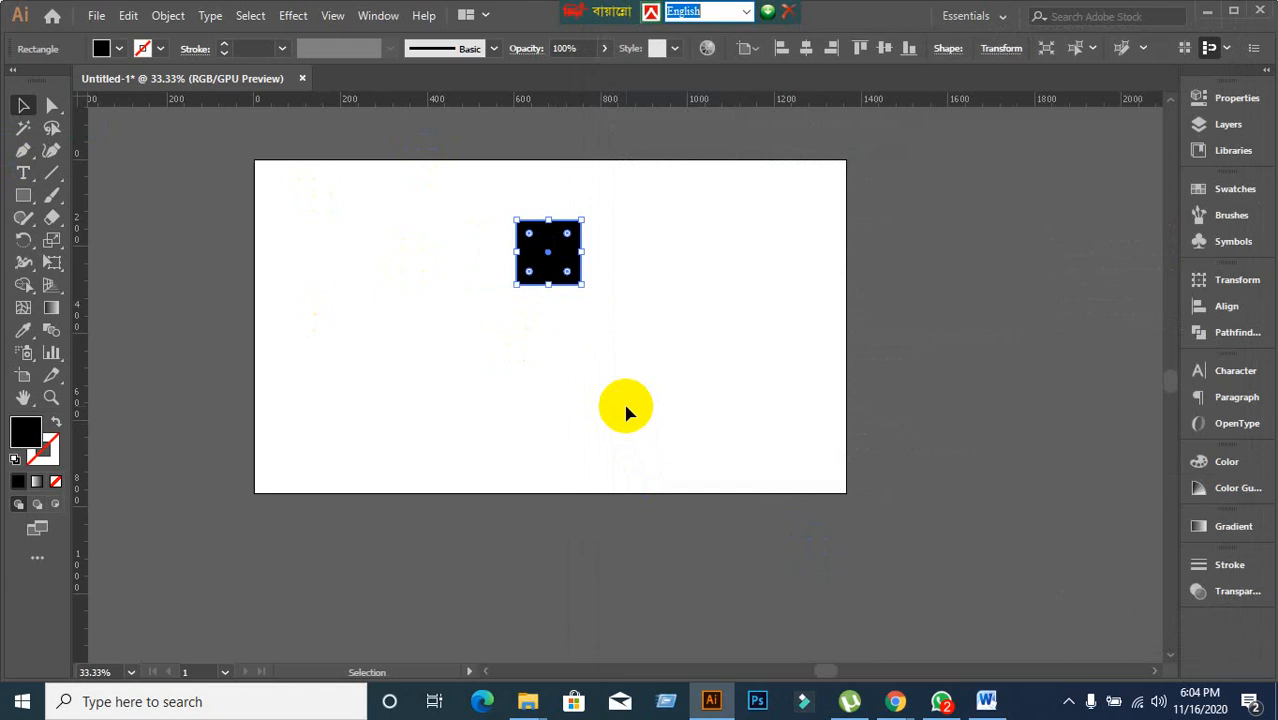
key("Right")
key("Right")
key("Right")
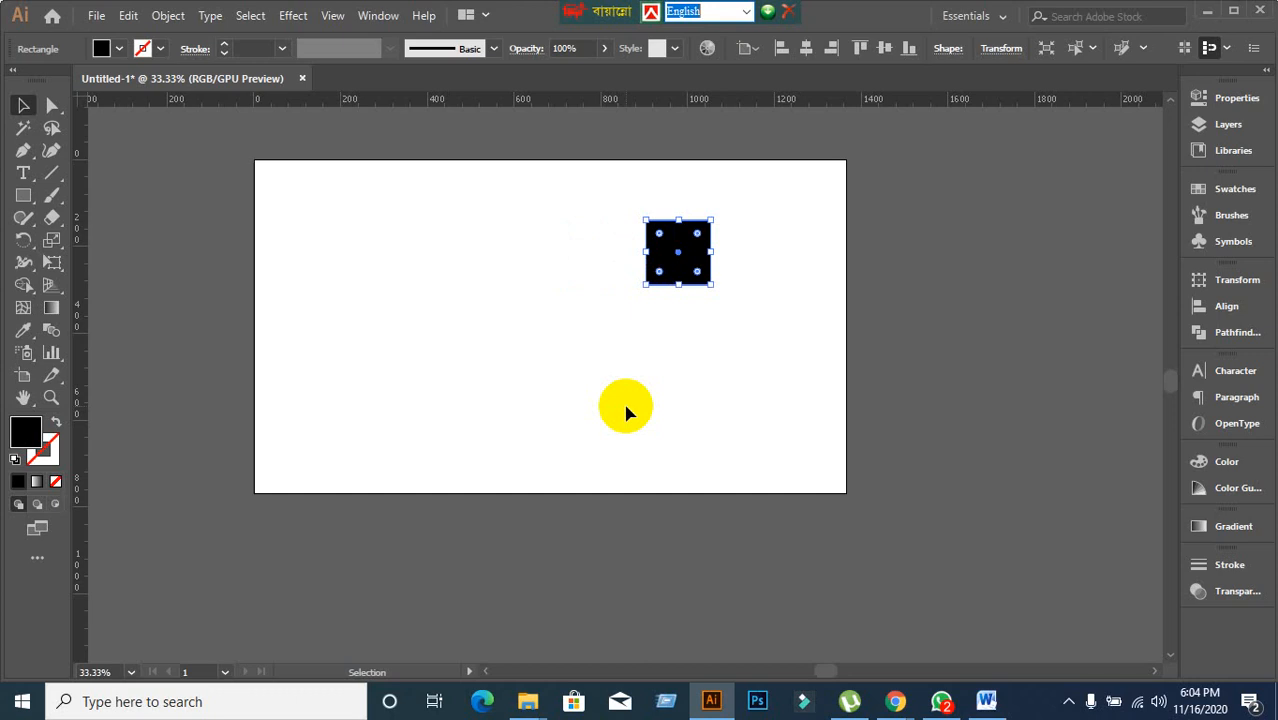
Move the black square left by nine 100 px increments, up to the artboard's left edge.
key("Left")
key("Left")
key("Left")
key("Left")
key("Left")
key("Left")
key("Left")
key("Left")
key("Left")
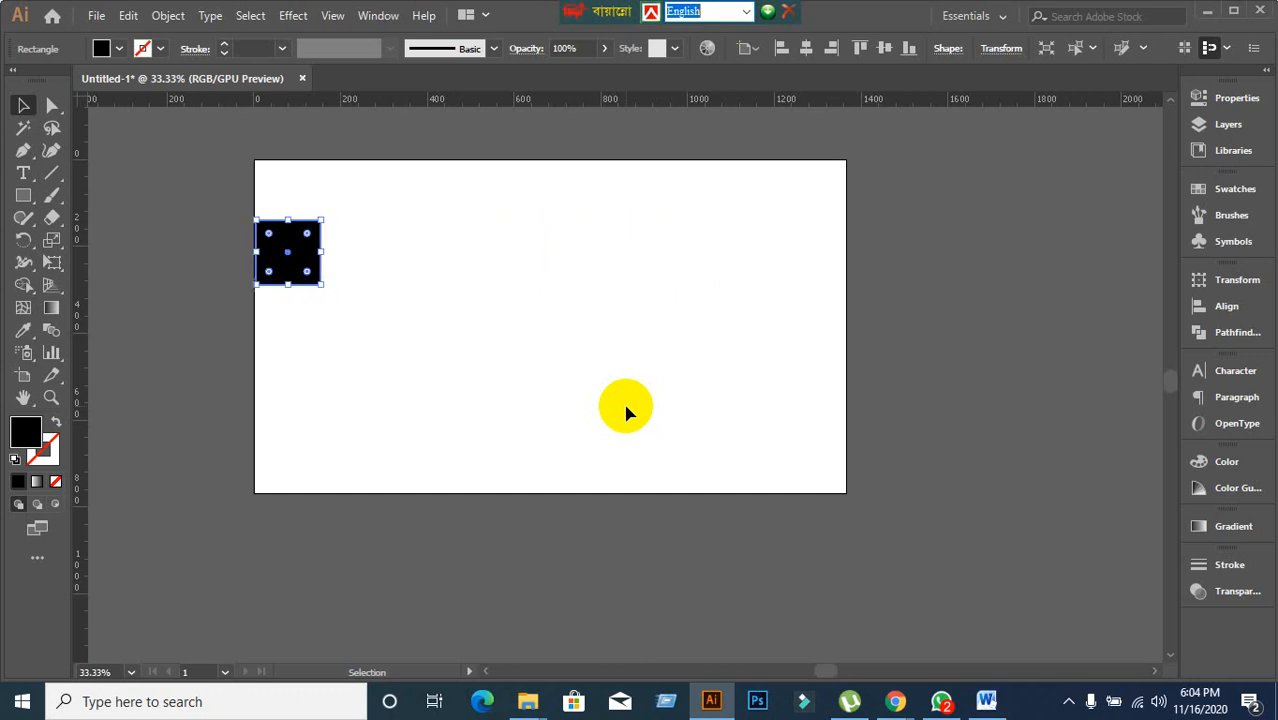
Move the black square up three and down five 100 px increments along the artboard's left edge.
key("Up")
key("Up")
key("Up")
key("Down")
key("Down")
key("Down")
key("Down")
key("Down")
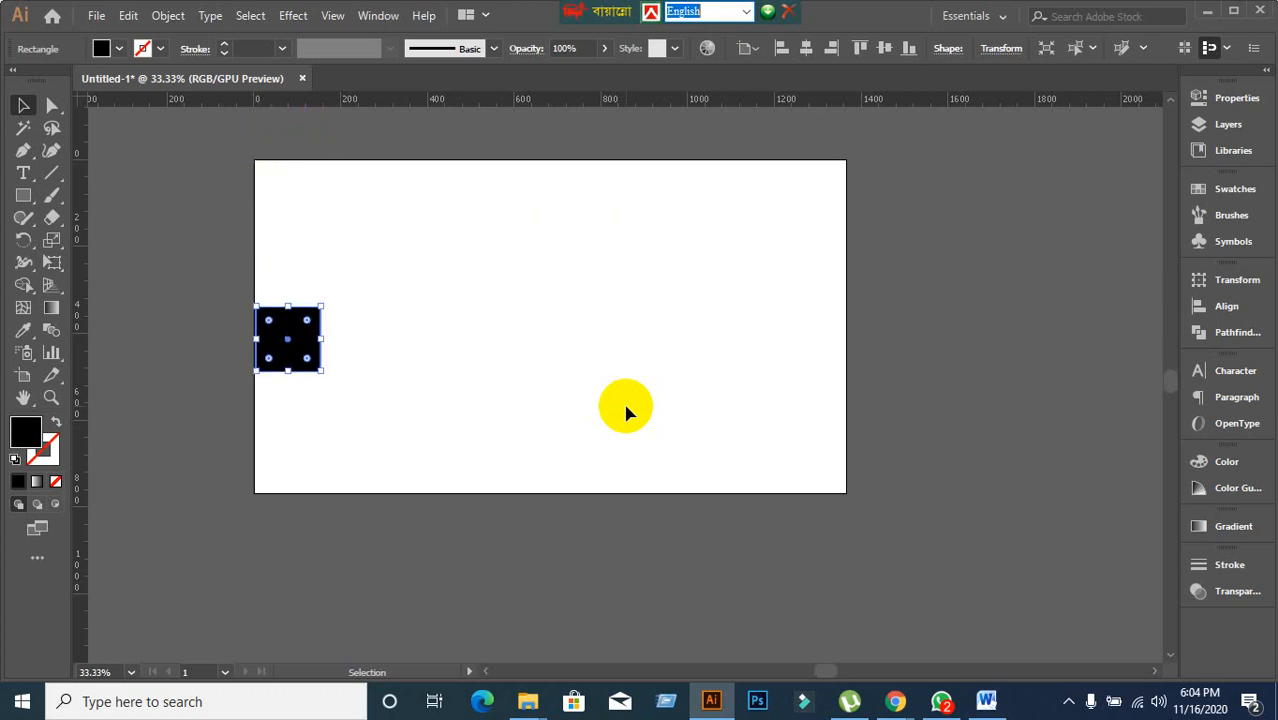
Set the keyboard increment to 500 px in the General preferences.
key("ctrl+k")
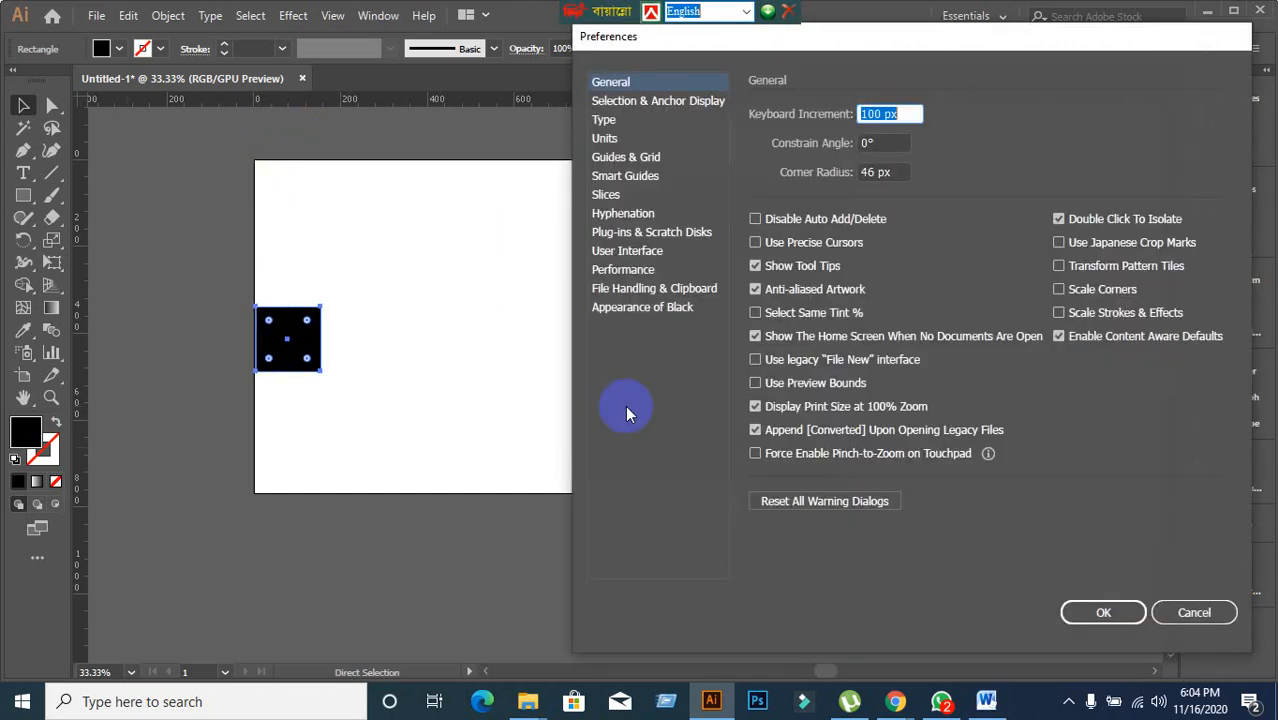
type("500")
key("Return")
Move the black square right by two 500 px increments and back left by the same distance.
key("Right")
key("Right")
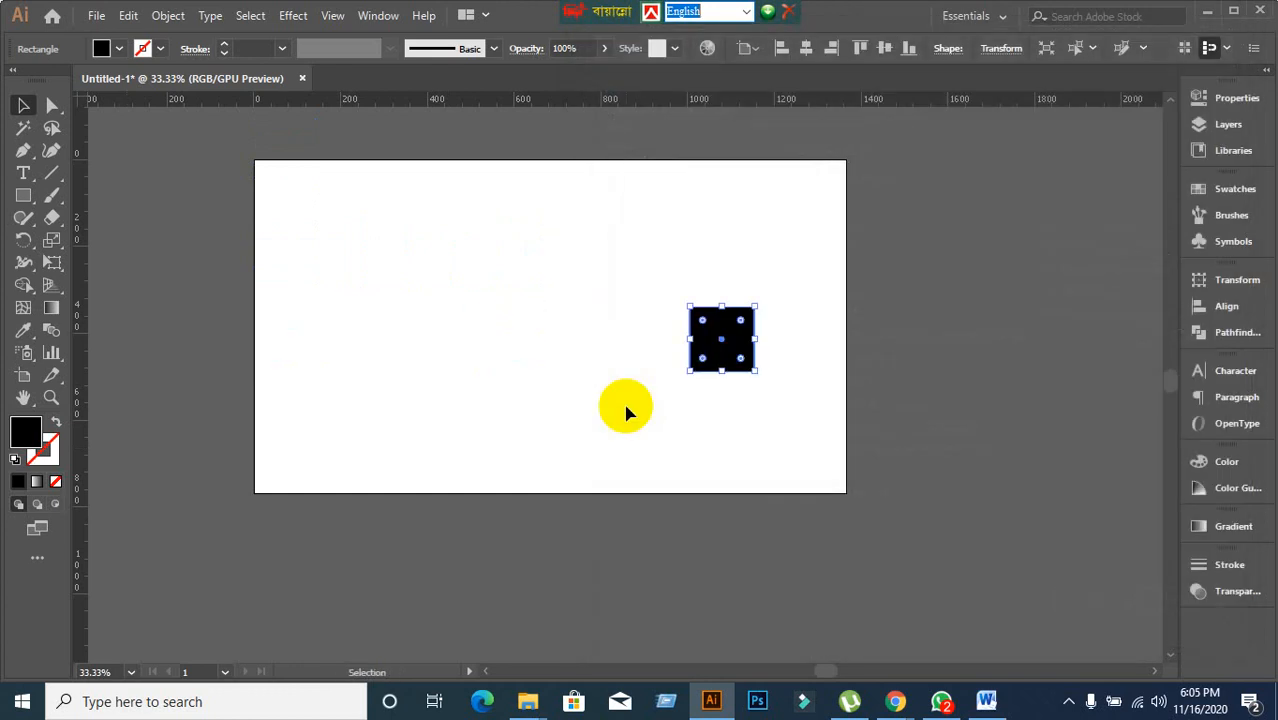
key("Left")
key("Left")
Move the black square in 500 px increments: one down, two up, one right and one down.
key("Down")
key("Up")
key("Up")
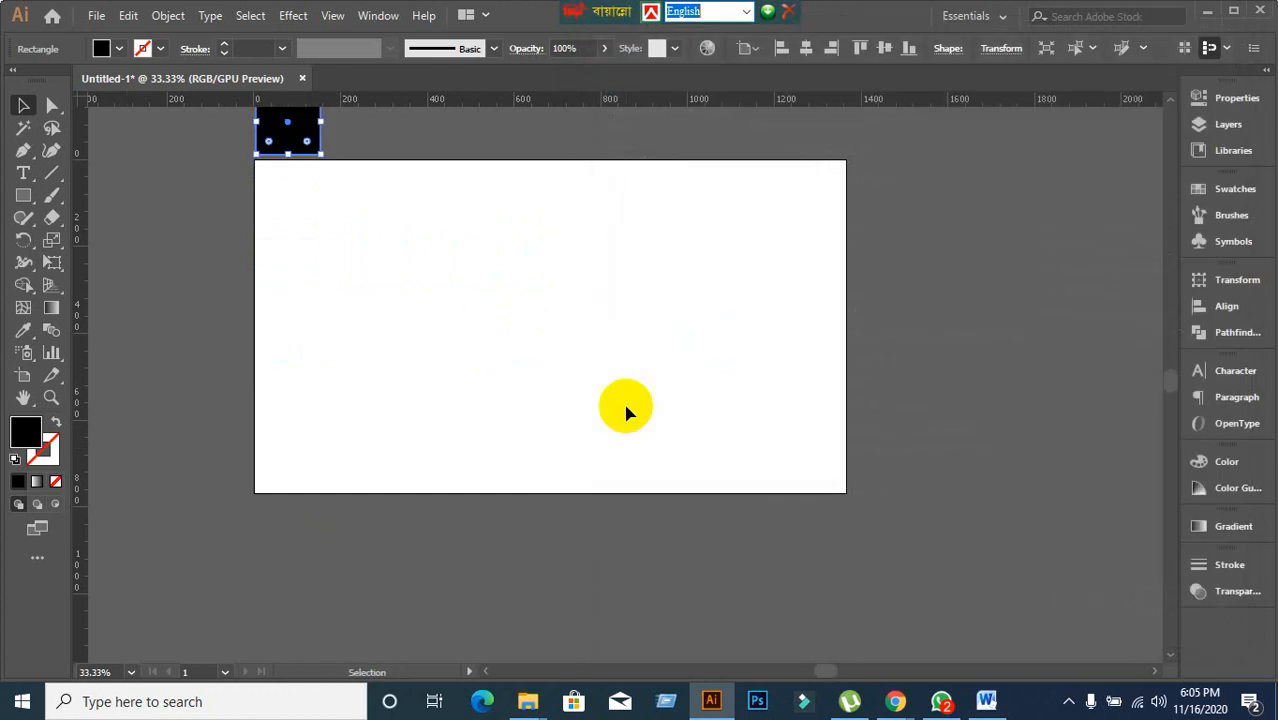
key("Right")
key("Down")
Switch the general units to Inches and set the keyboard increment to 2 in in the preferences.
key("ctrl+k")
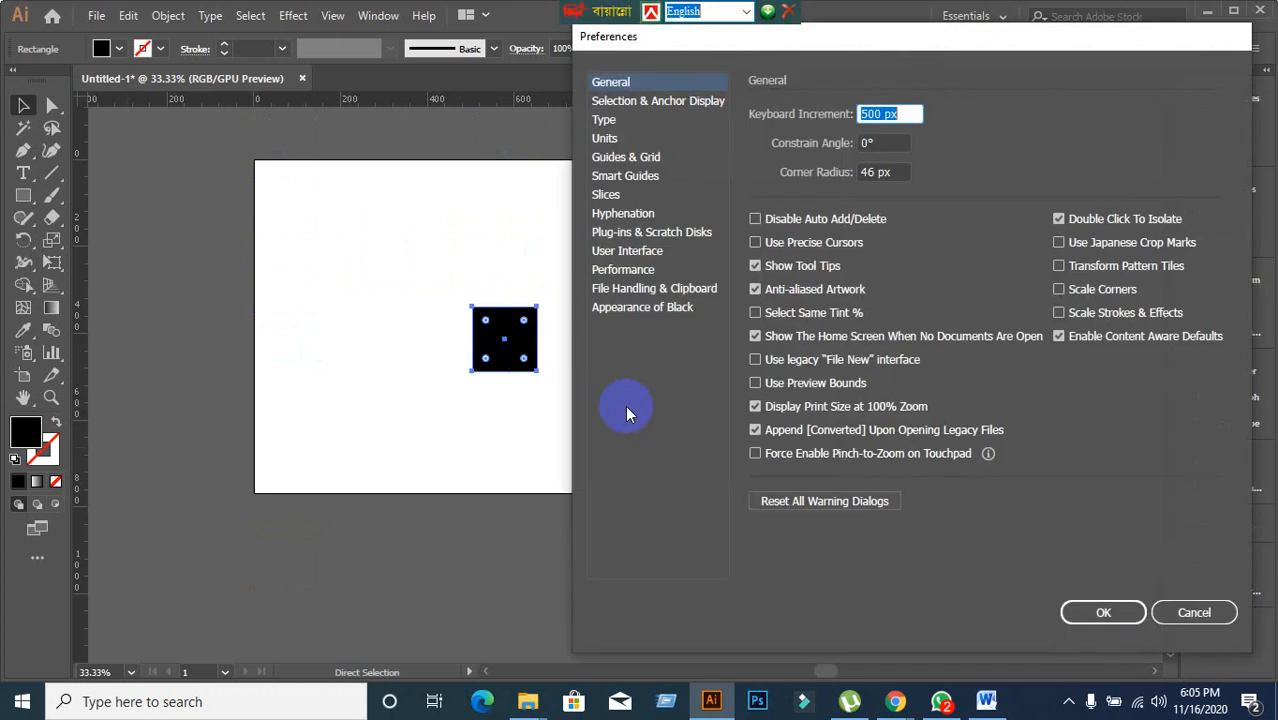
left_click(606, 140)
left_click(933, 113)
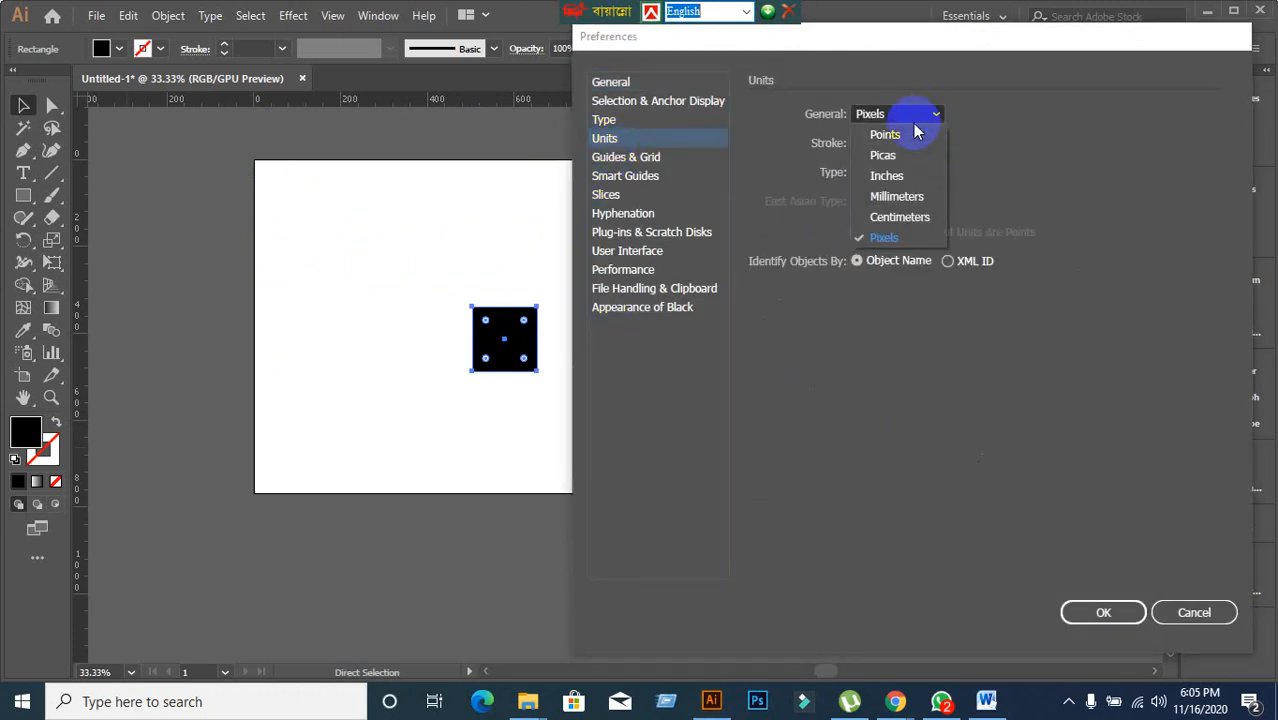
left_click(900, 180)
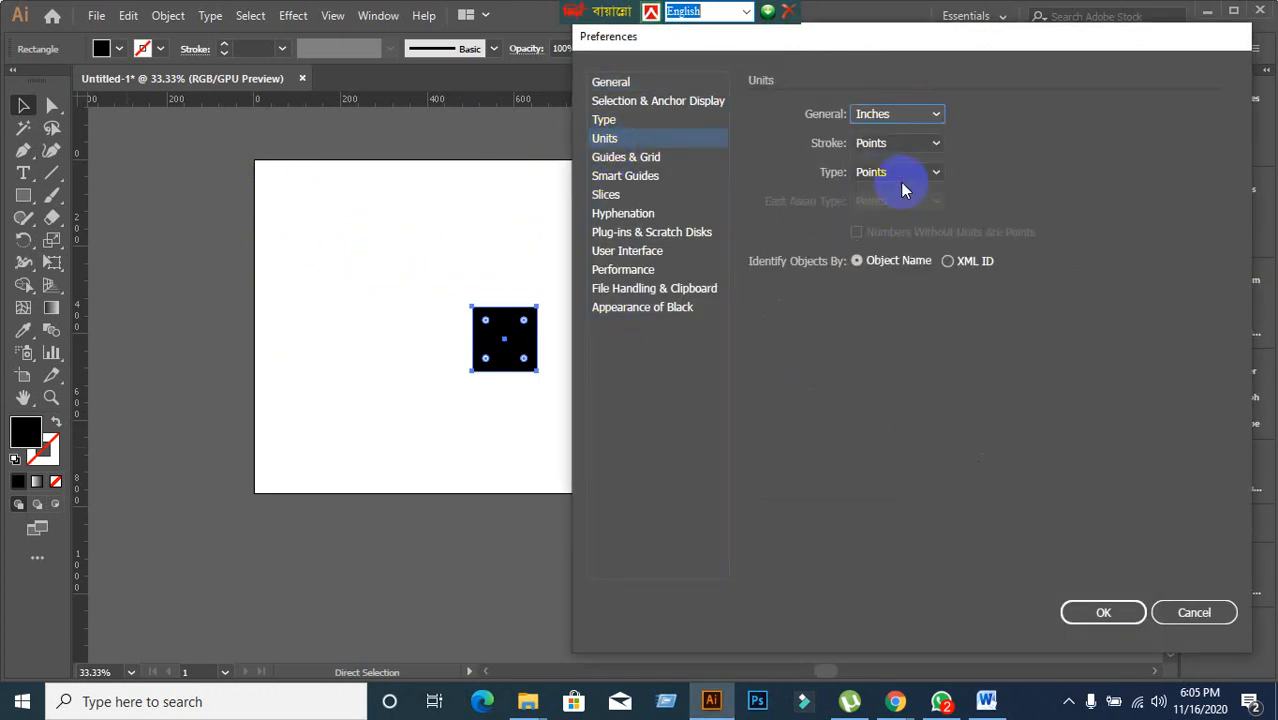
left_click(636, 85)
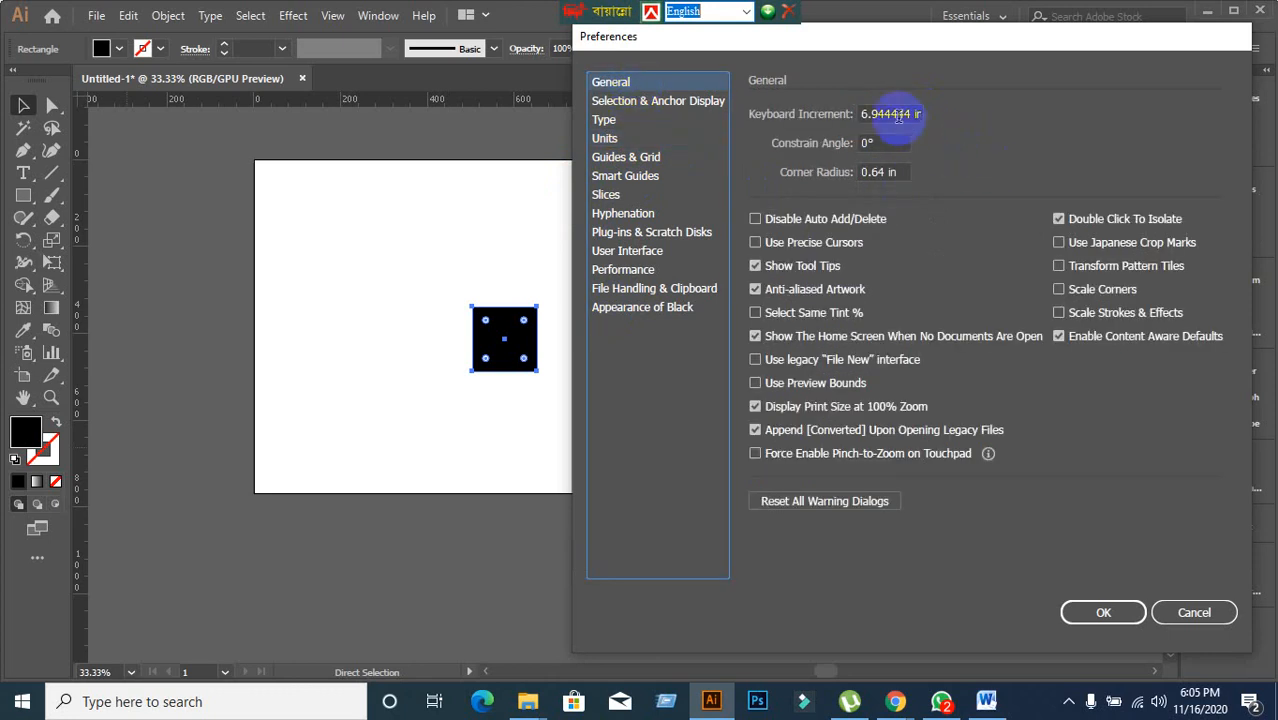
left_click(899, 116)
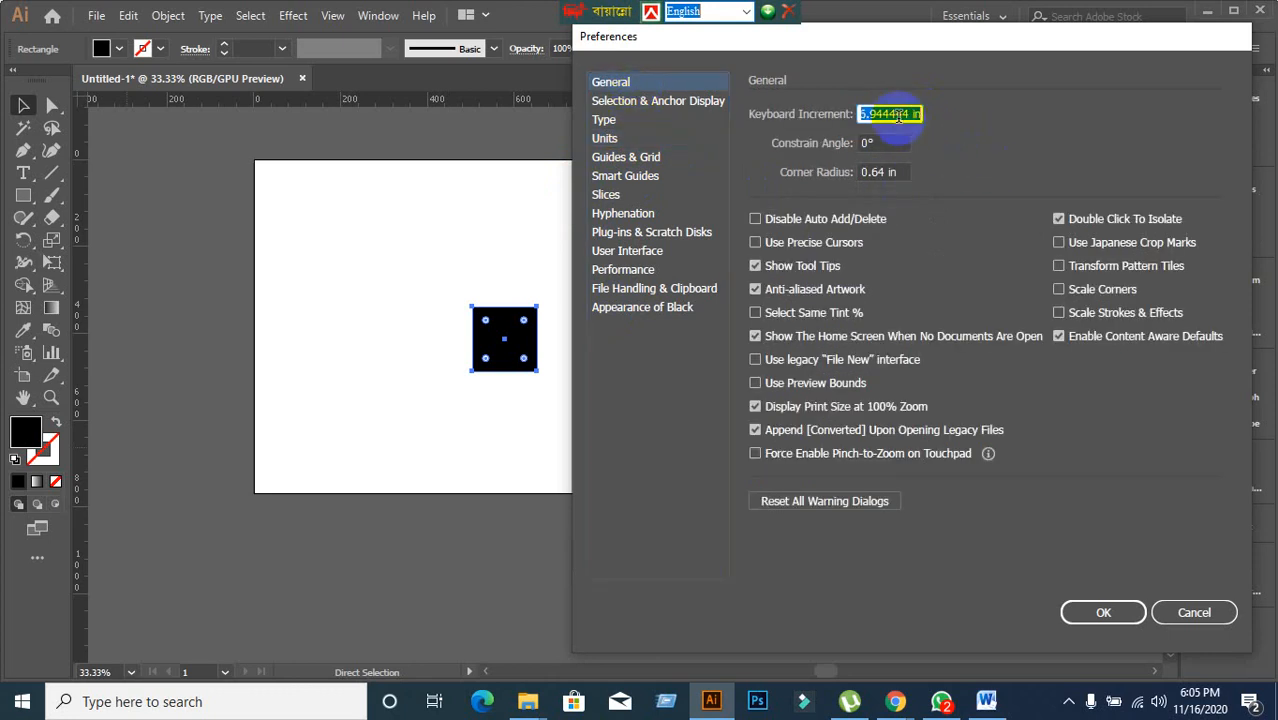
key("Return")
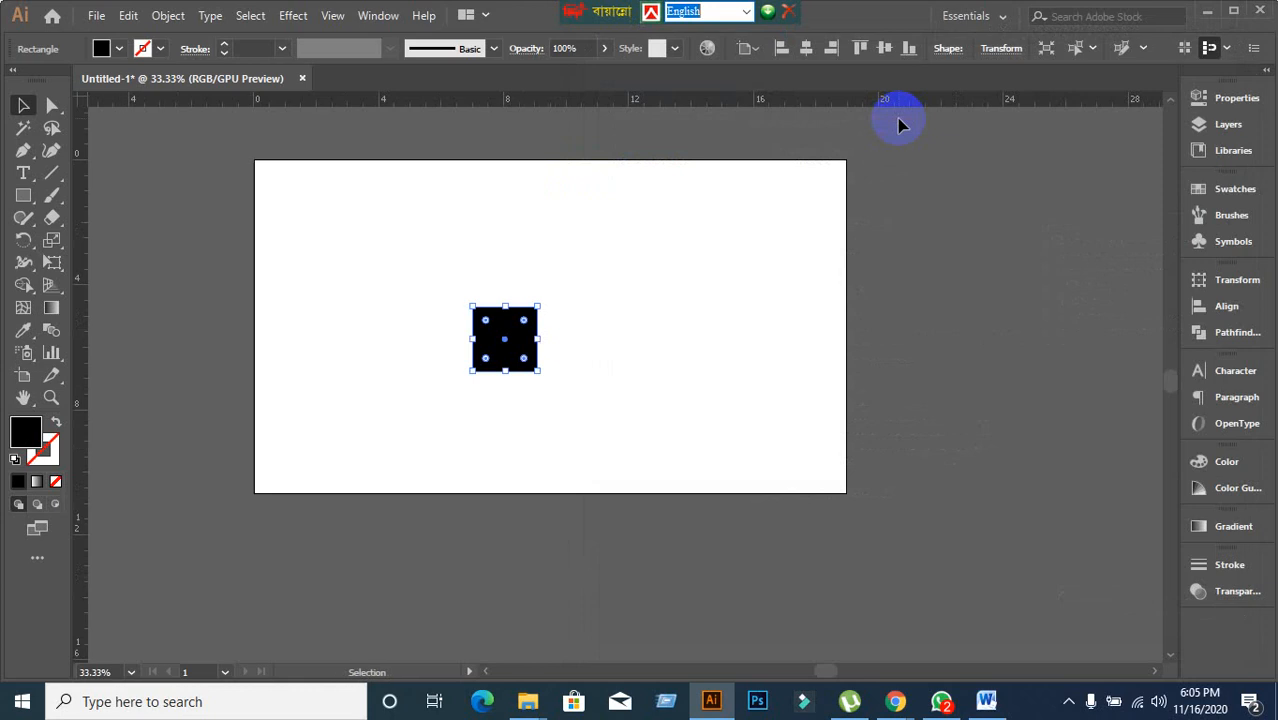
Move the black square right by five 2 in increments and back left by six.
key("Right")
key("Right")
key("Right")
key("Right")
key("Right")
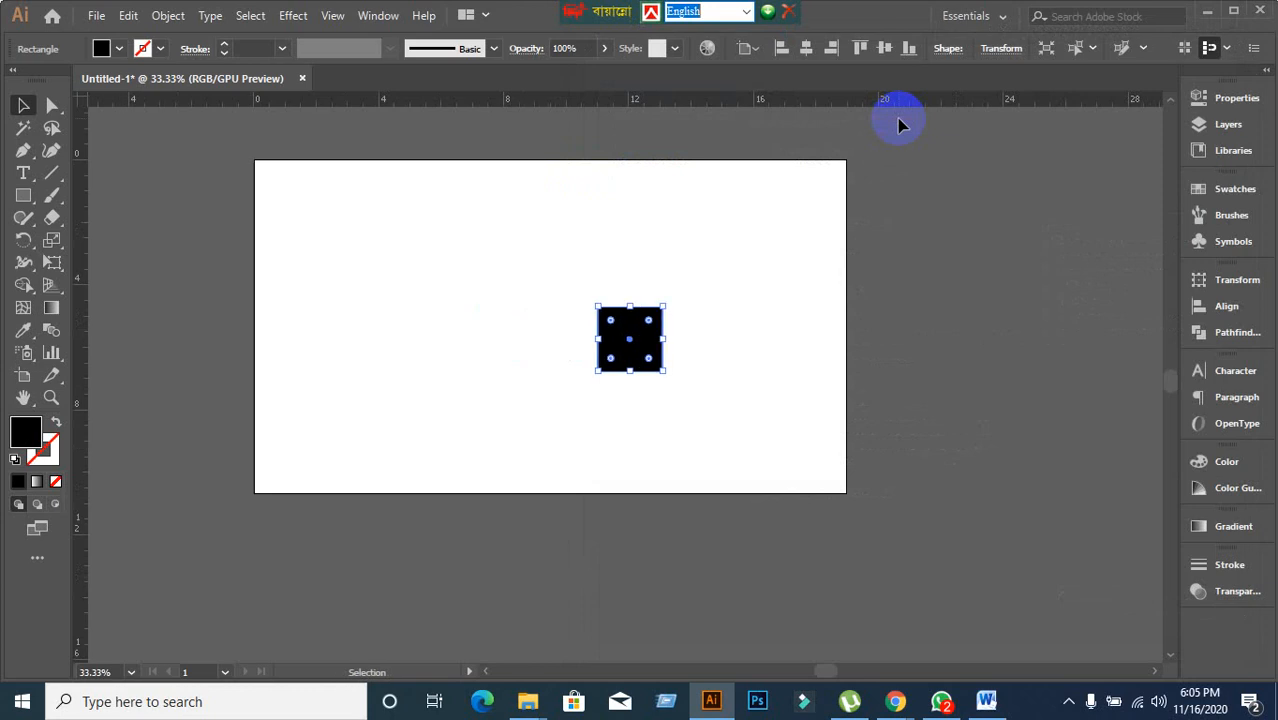
key("Left")
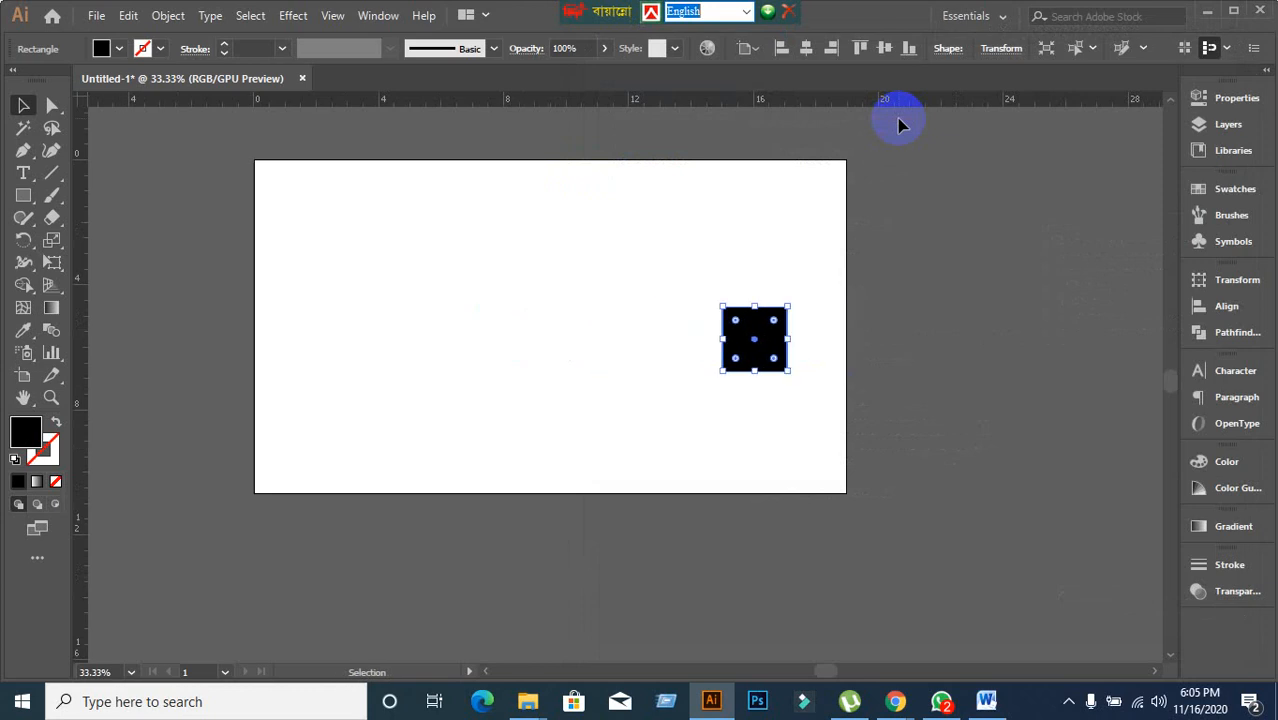
key("Left")
key("Left")
key("Left")
key("Left")
key("Left")
Move the black square in 2 in increments: two up, two down, one right and three up.
key("Up")
key("Up")
key("Down")
key("Down")
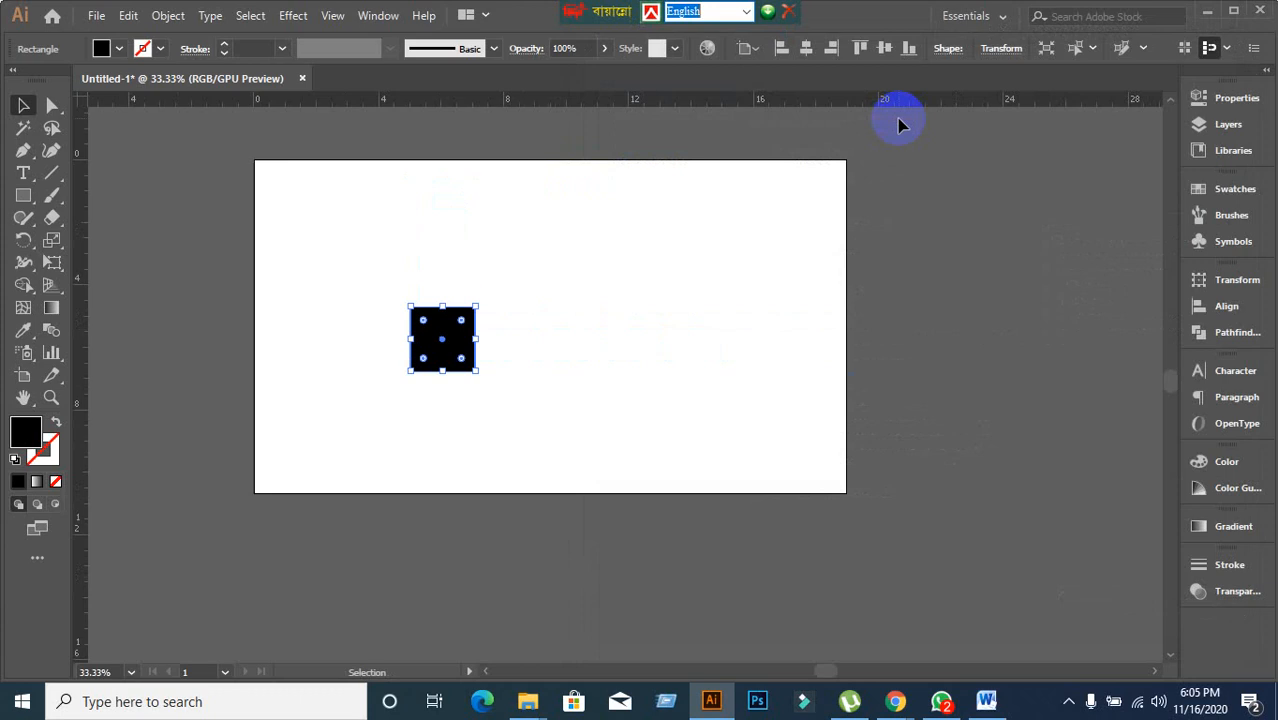
key("Right")
key("Up")
key("Up")
key("Up")
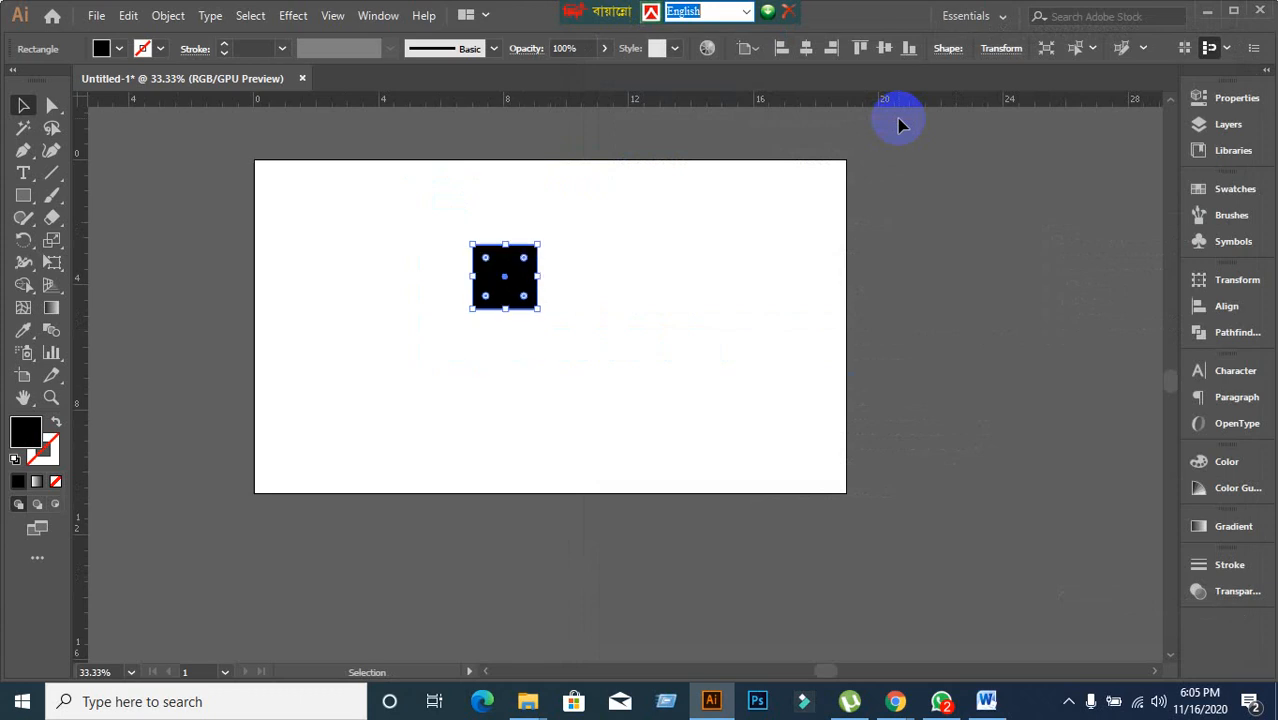
Move the black square in 2 in increments: two left, three down and two right.
key("Left")
key("Left")
key("Down")
key("Down")
key("Down")
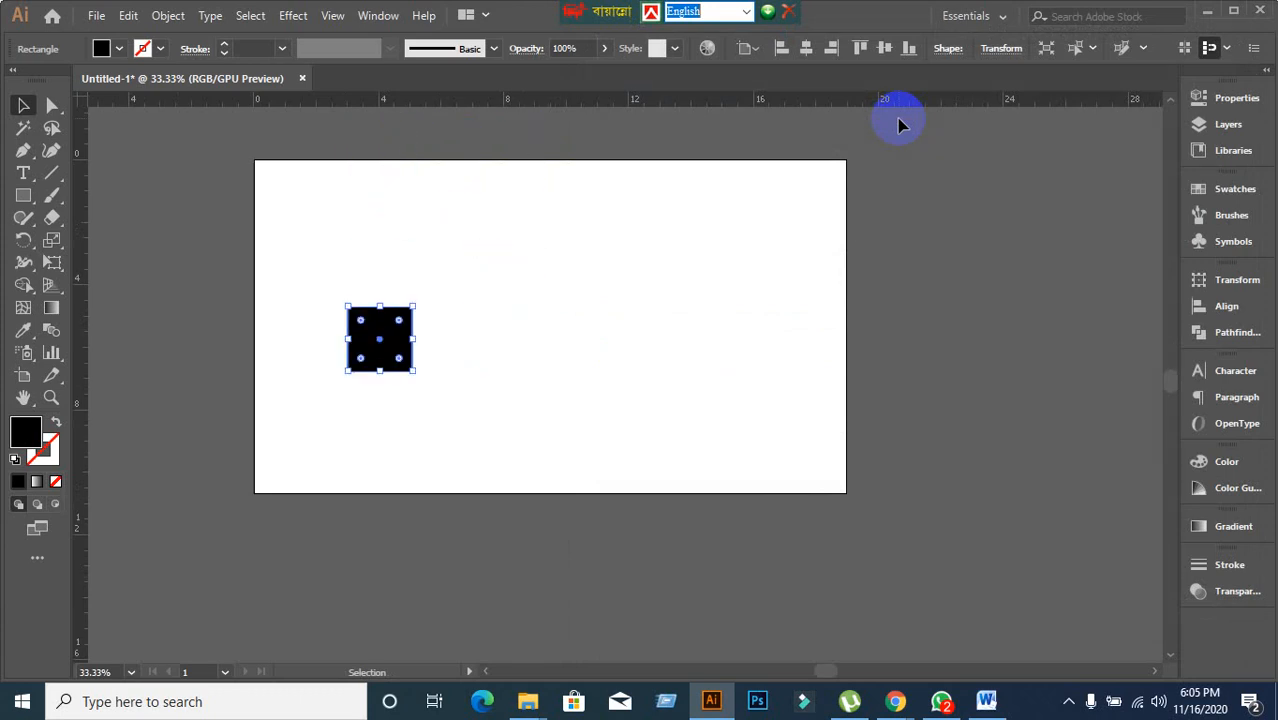
key("Right")
key("Right")
Set the general units back to Pixels in the Units preferences.
key("ctrl+k")
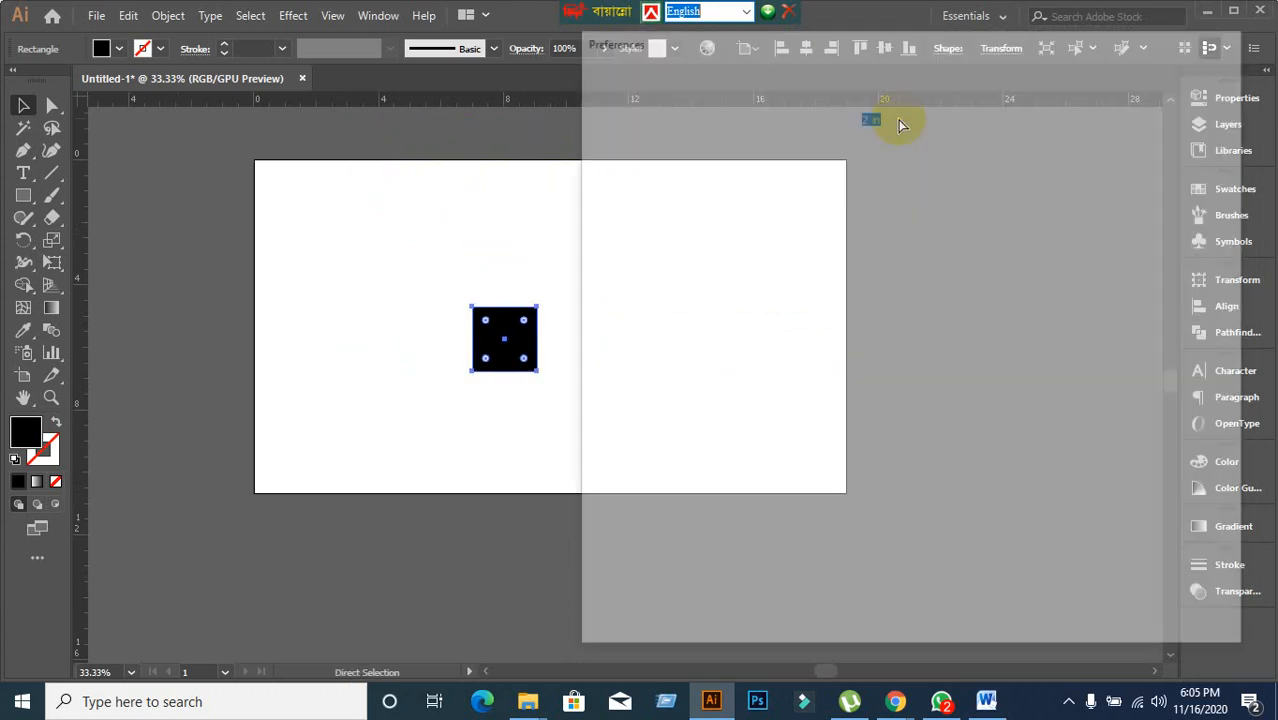
left_click(605, 139)
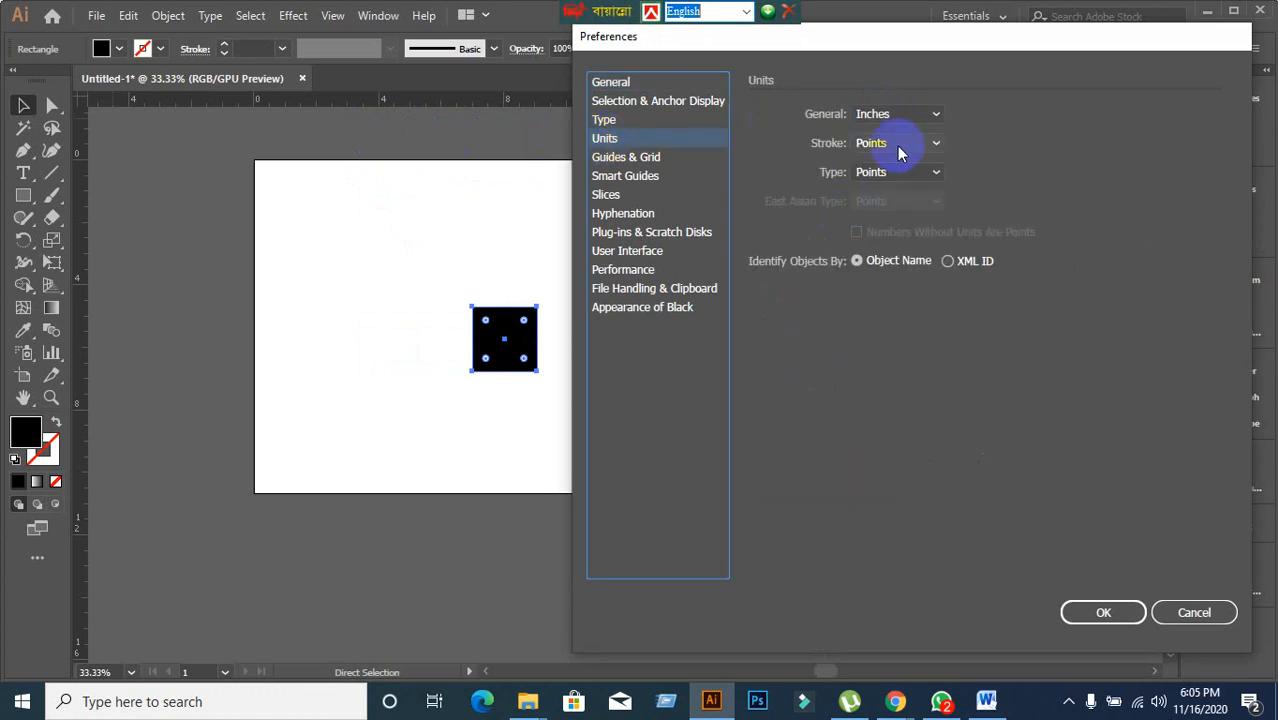
left_click(913, 118)
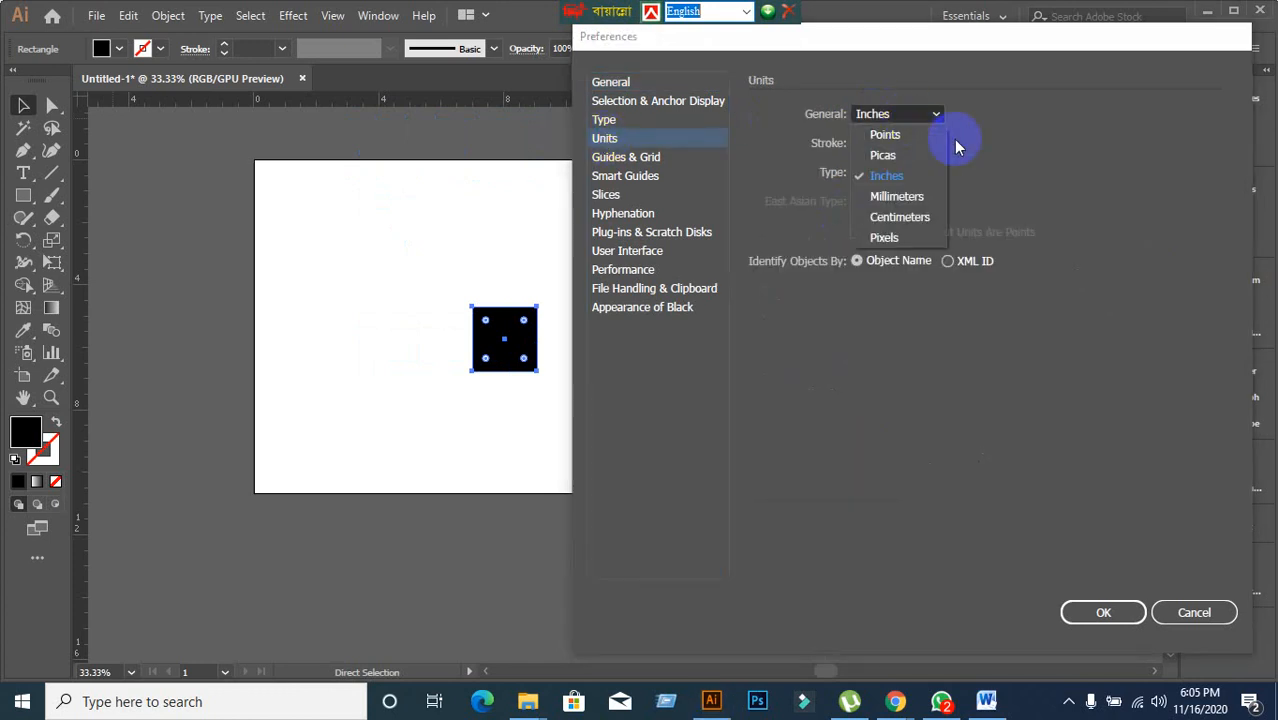
left_click(902, 238)
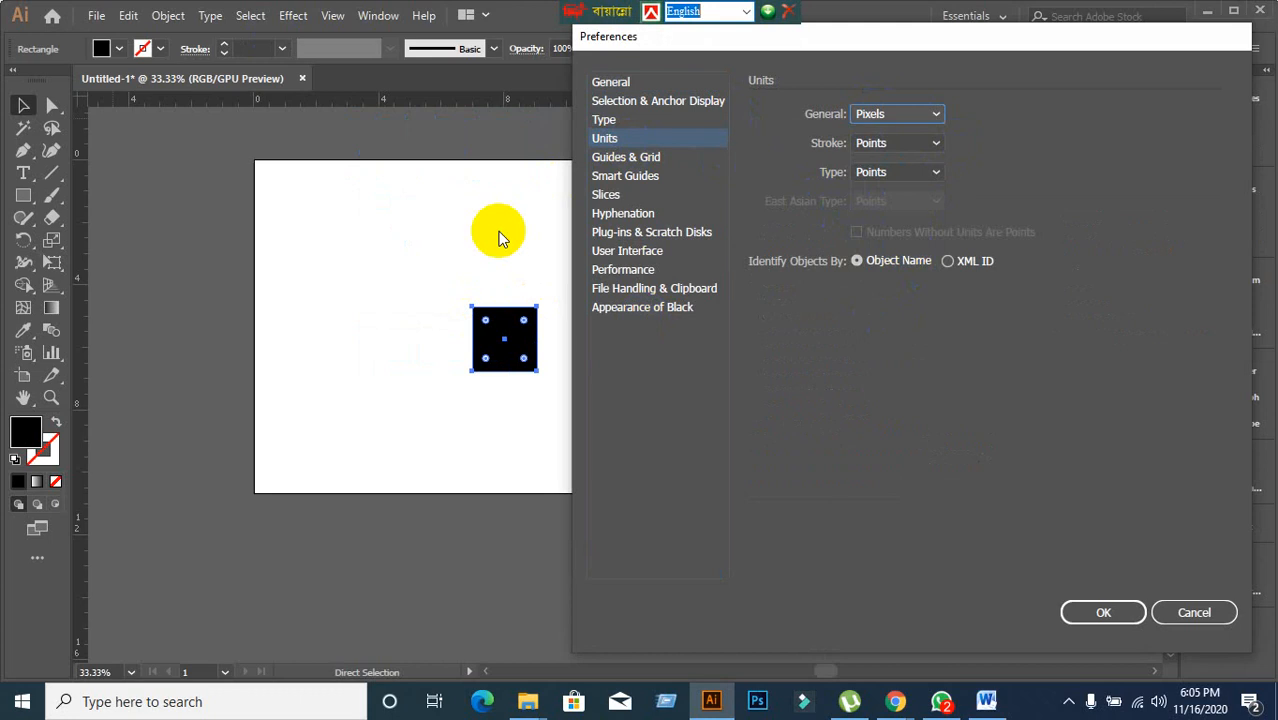
left_click(1118, 612)
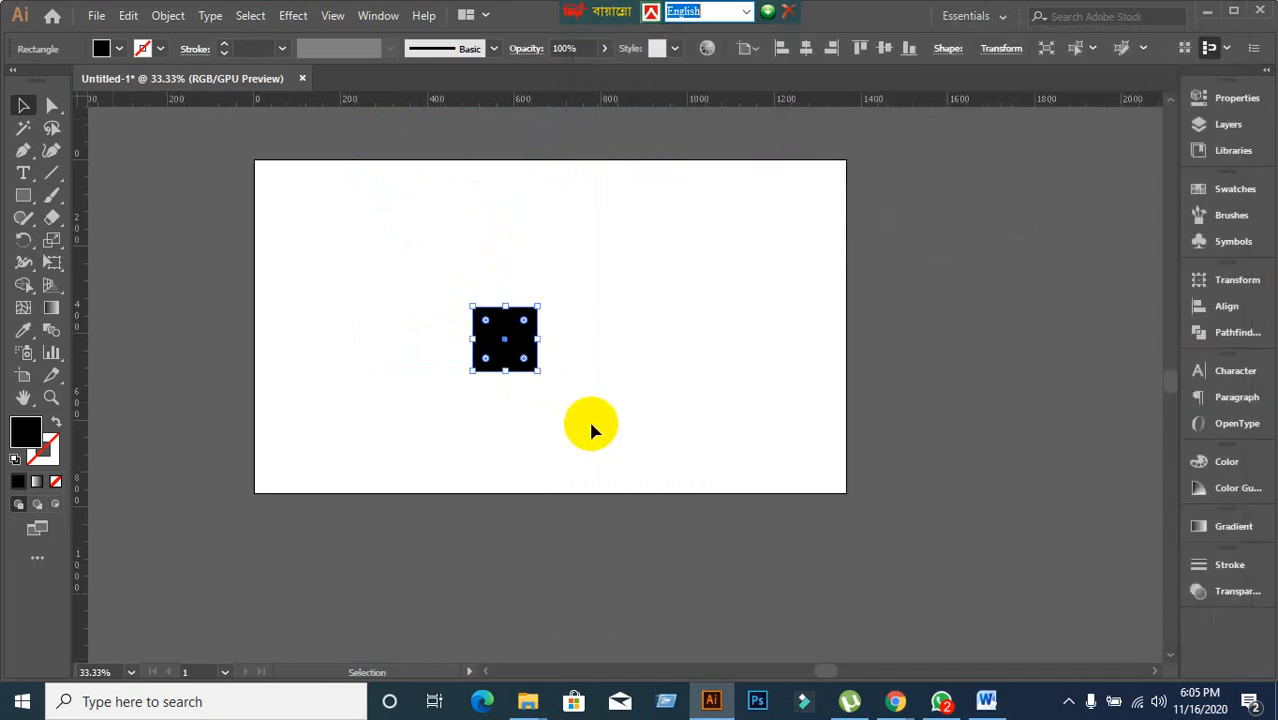
Move the black square freehand up and to the left, into the artboard's upper part, and leave it selected.
left_click(612, 439)
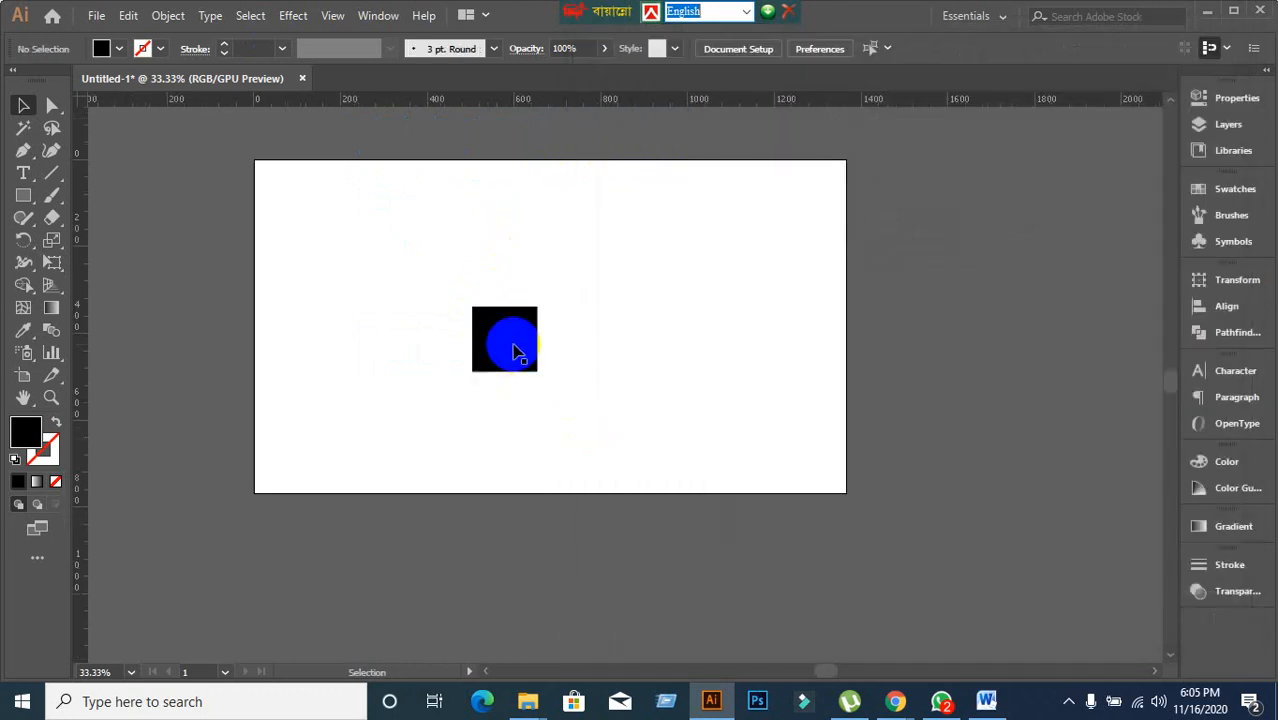
left_click_drag(525, 347, 468, 234)
left_click(567, 362)
left_click(470, 256)
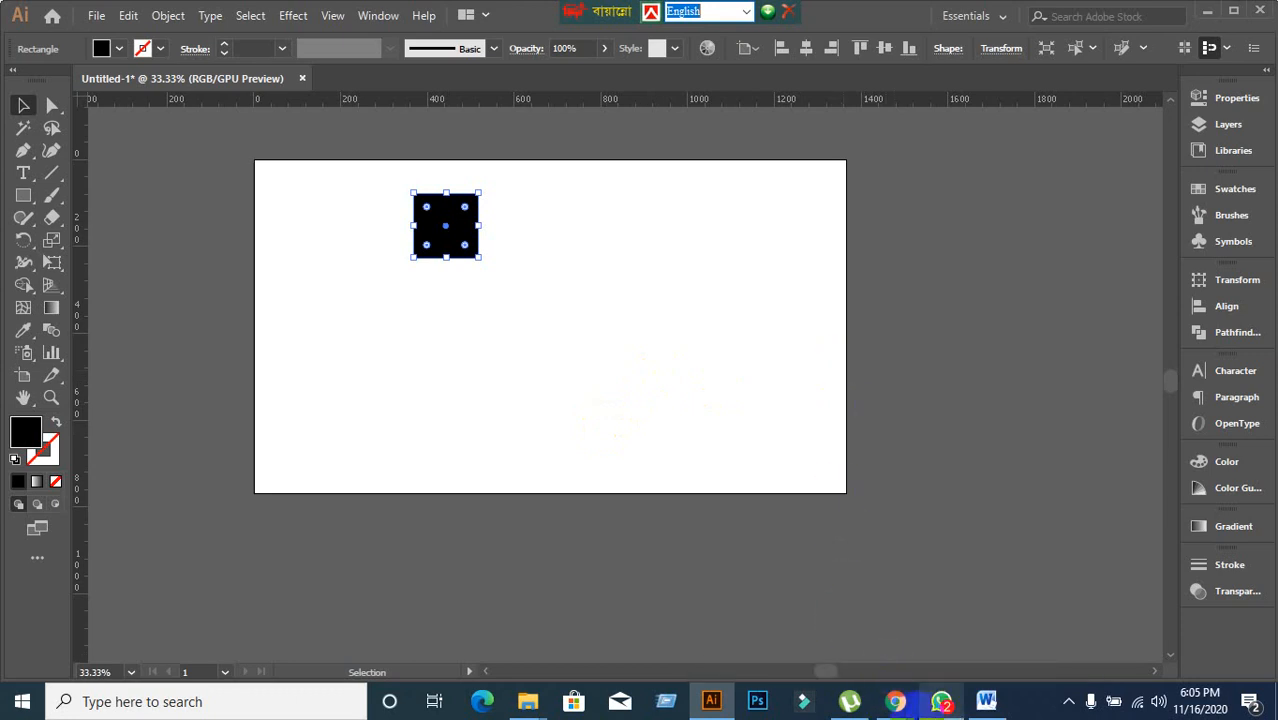
Switch to the Google Meet window to check the call and its participants.
mouse_move(895, 701)
left_click(761, 596)
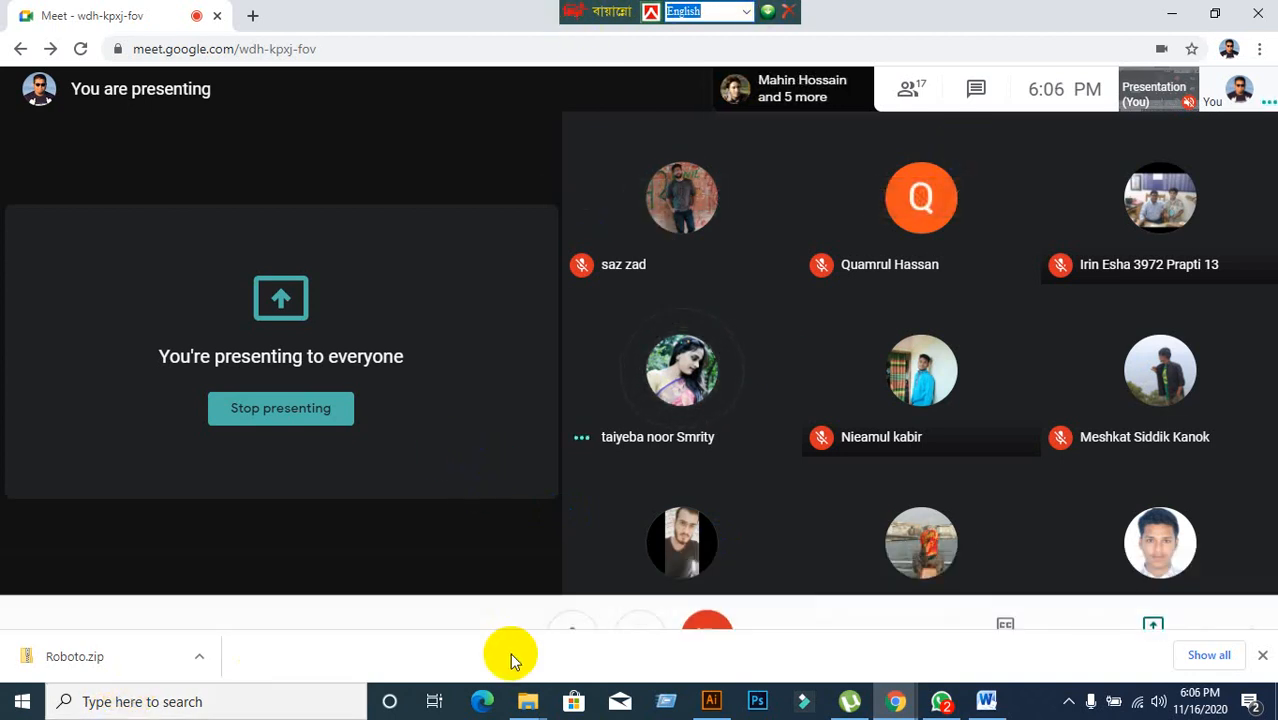
left_click(1177, 12)
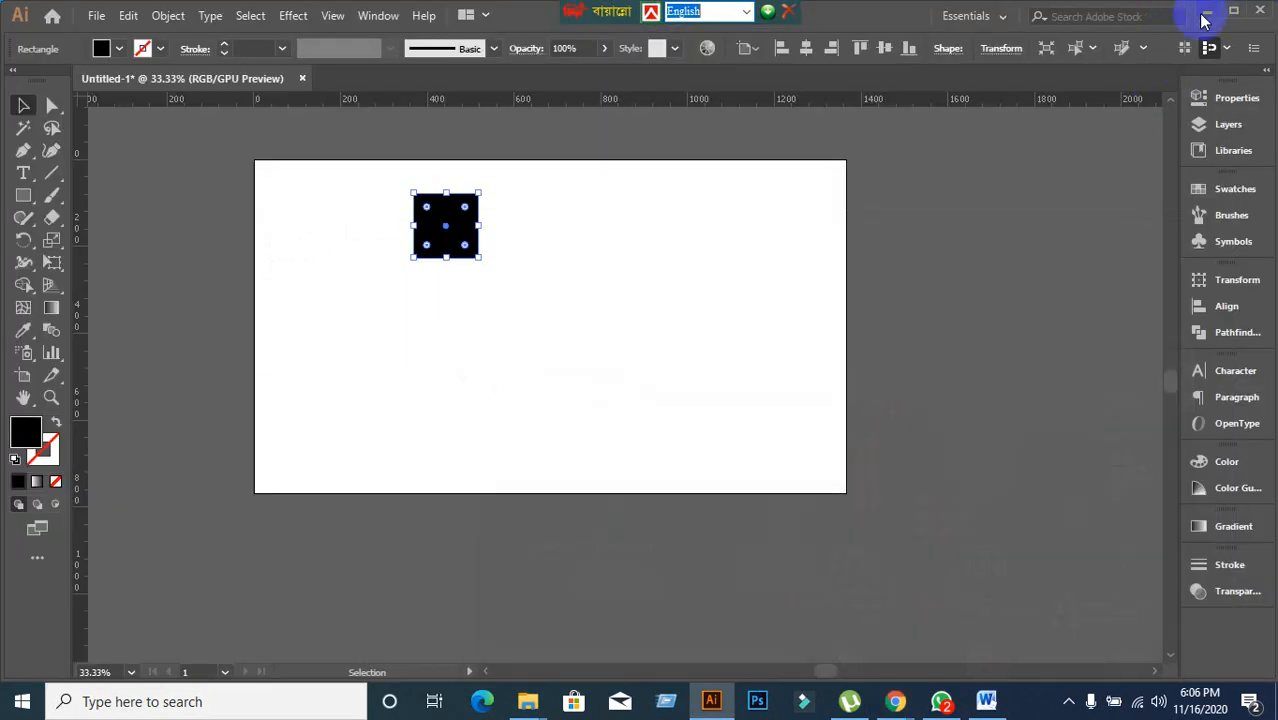
mouse_move(893, 706)
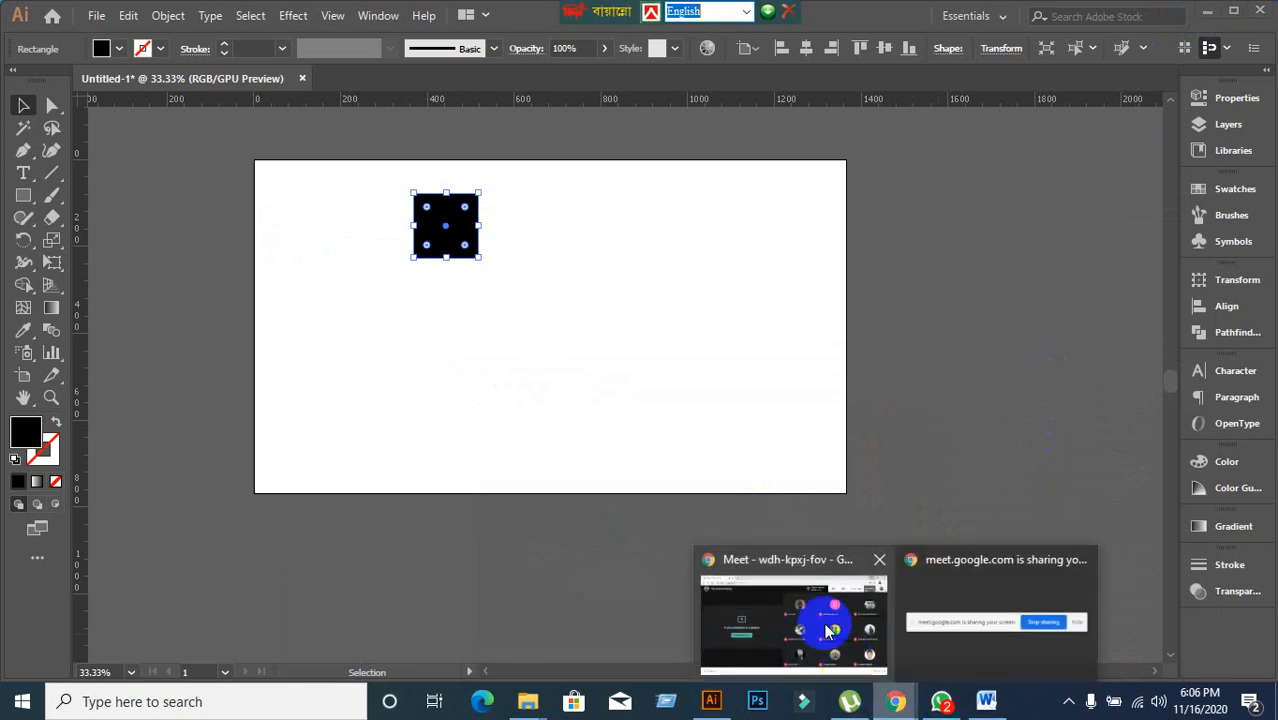
left_click(756, 593)
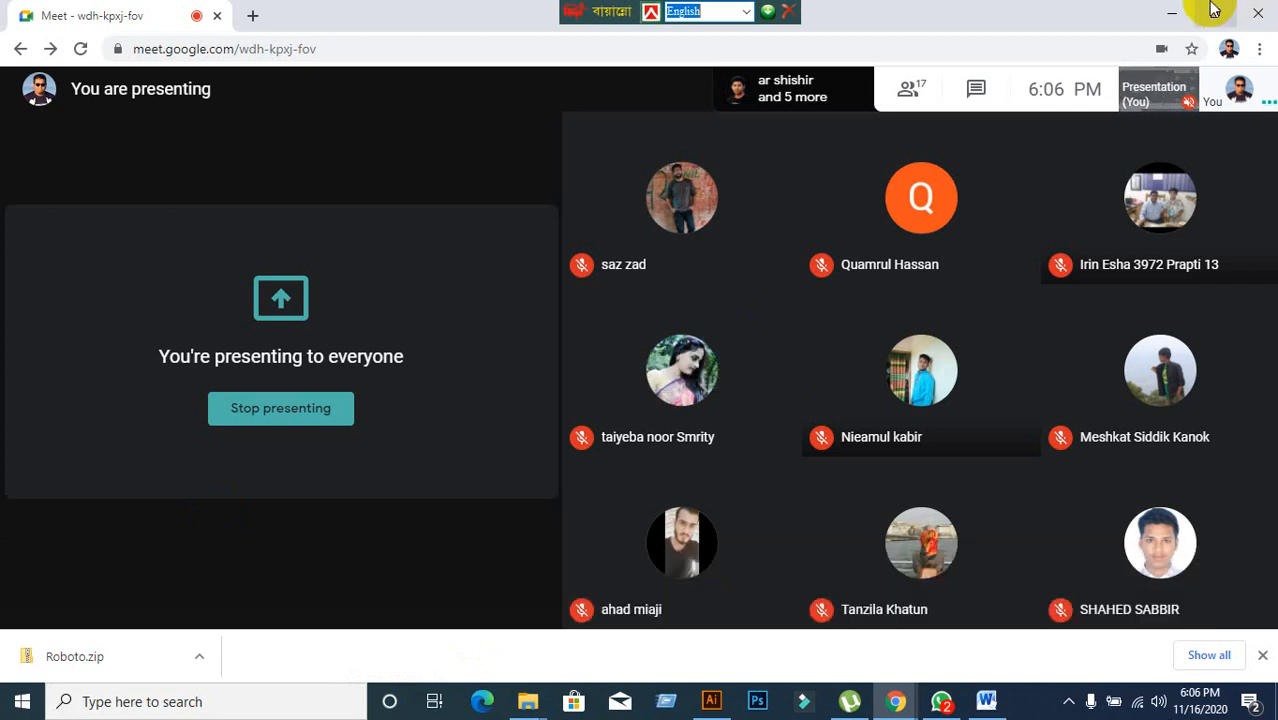
left_click(1172, 12)
left_click(1192, 12)
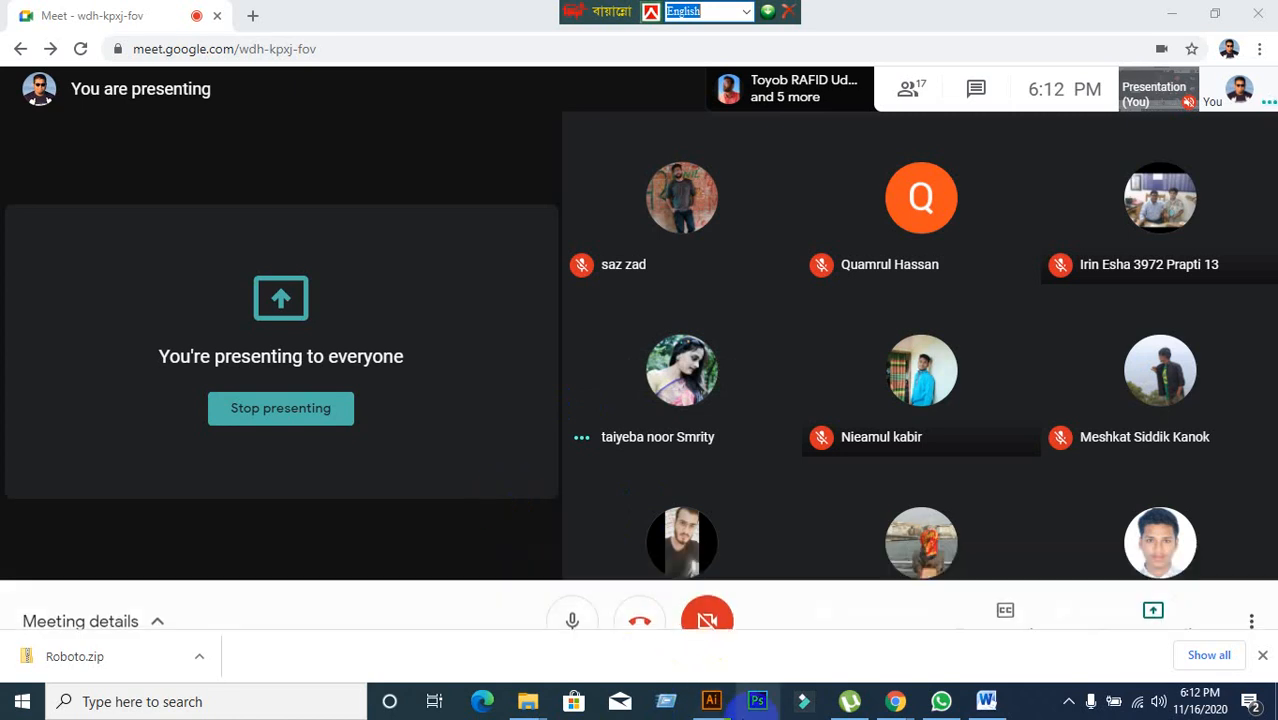
Switch back to Illustrator and delete the black square from the artboard.
left_click(712, 703)
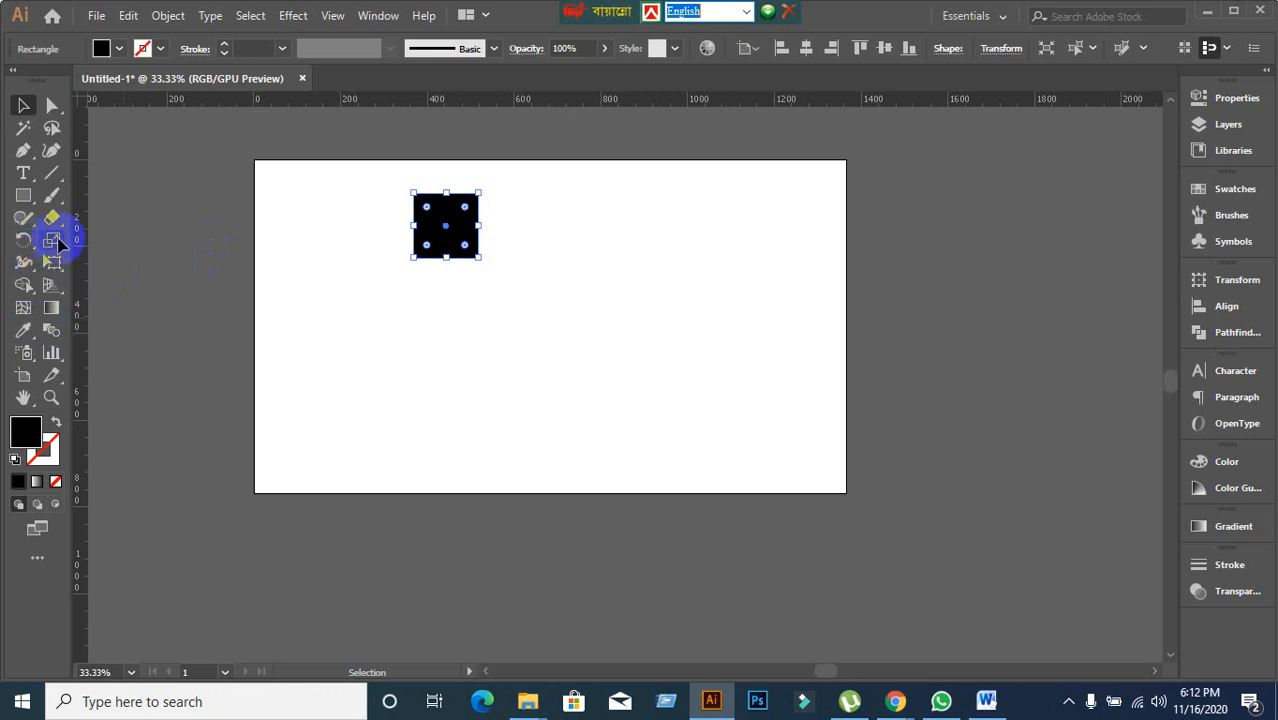
left_click(363, 374)
left_click_drag(328, 180, 588, 390)
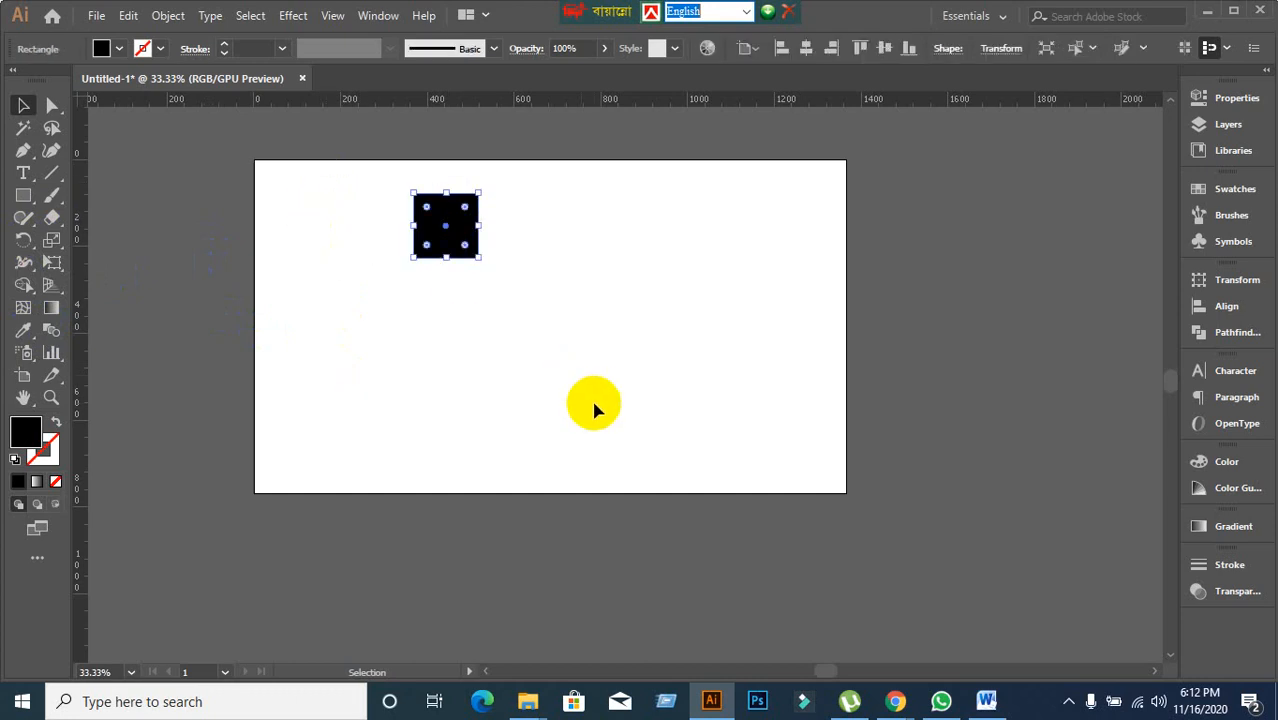
key("Delete")
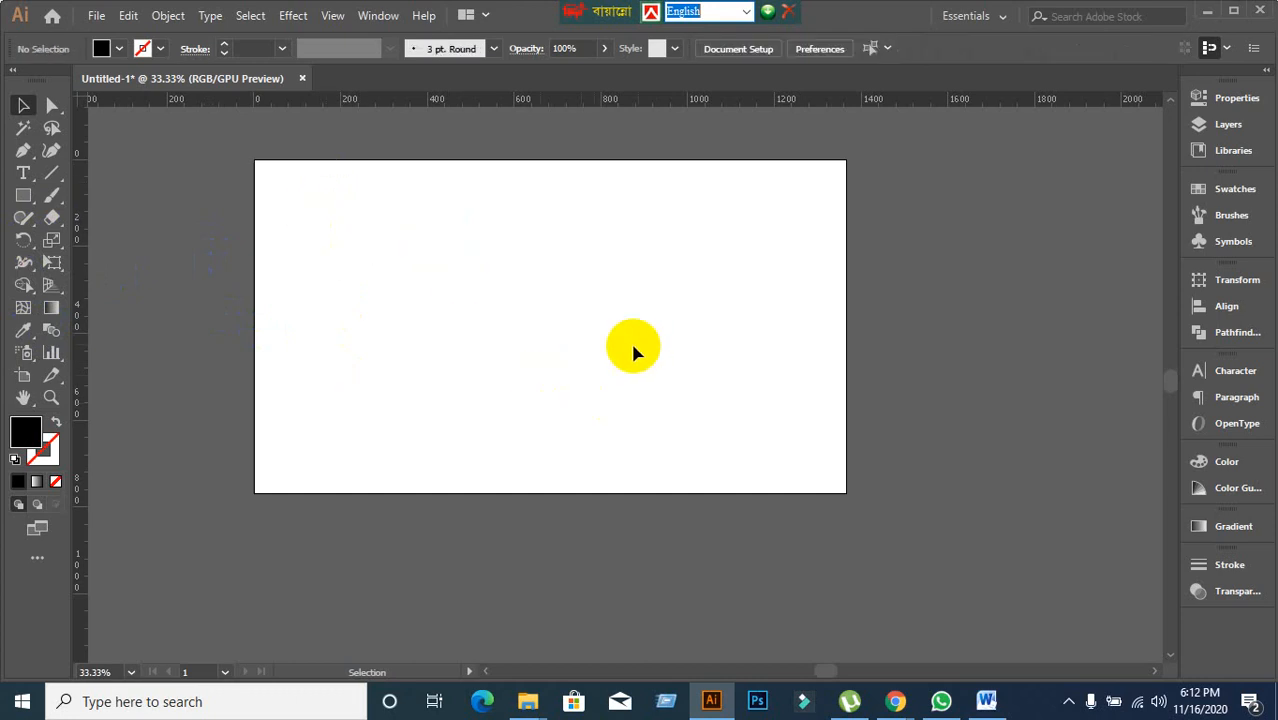
Try a thin horizontal black rectangle across the artboard's upper part with the Rectangle tool and undo it.
scroll(666, 285, "up", 1)
scroll(666, 285, "down", 1)
key("space")
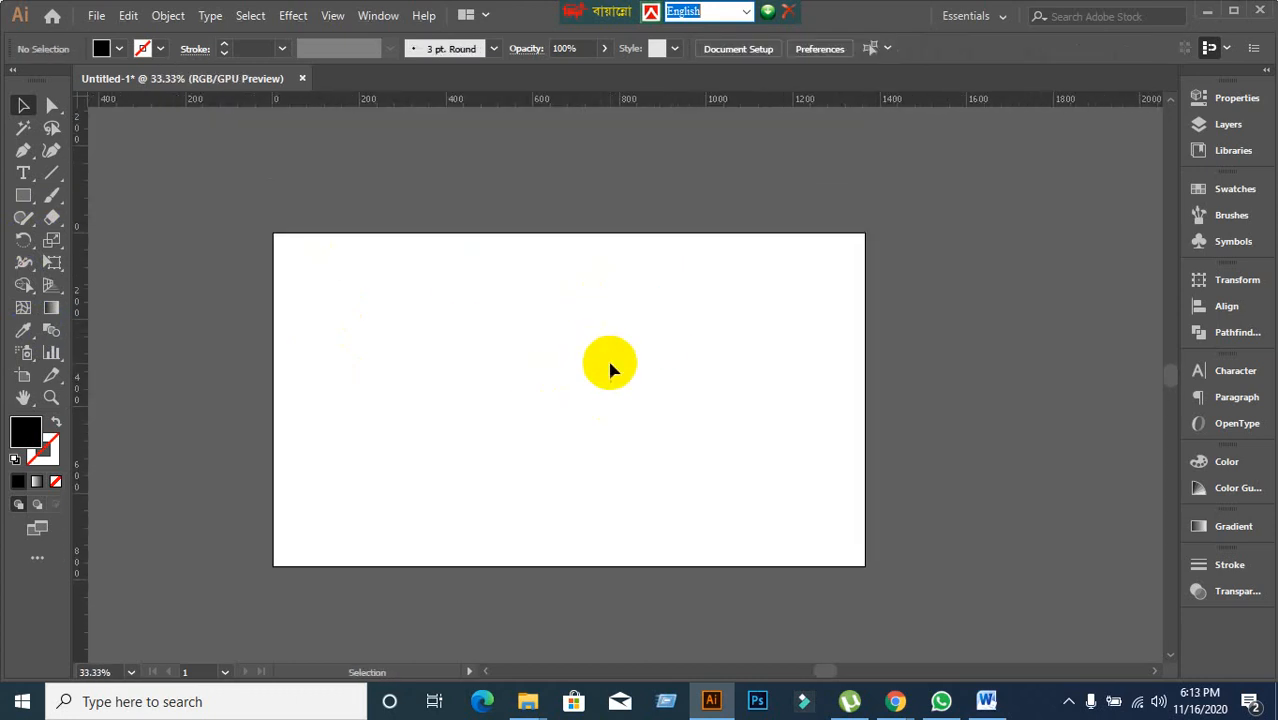
scroll(507, 352, "up", 1)
scroll(518, 362, "down", 2)
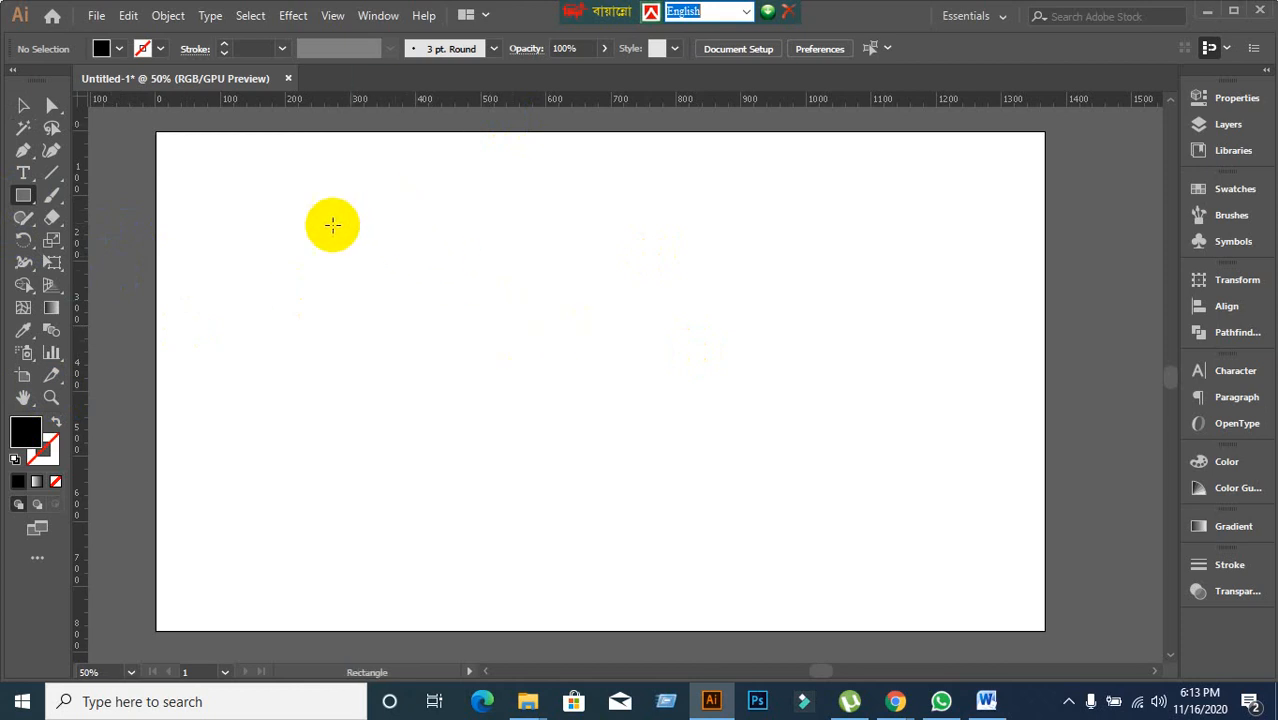
left_click(24, 197)
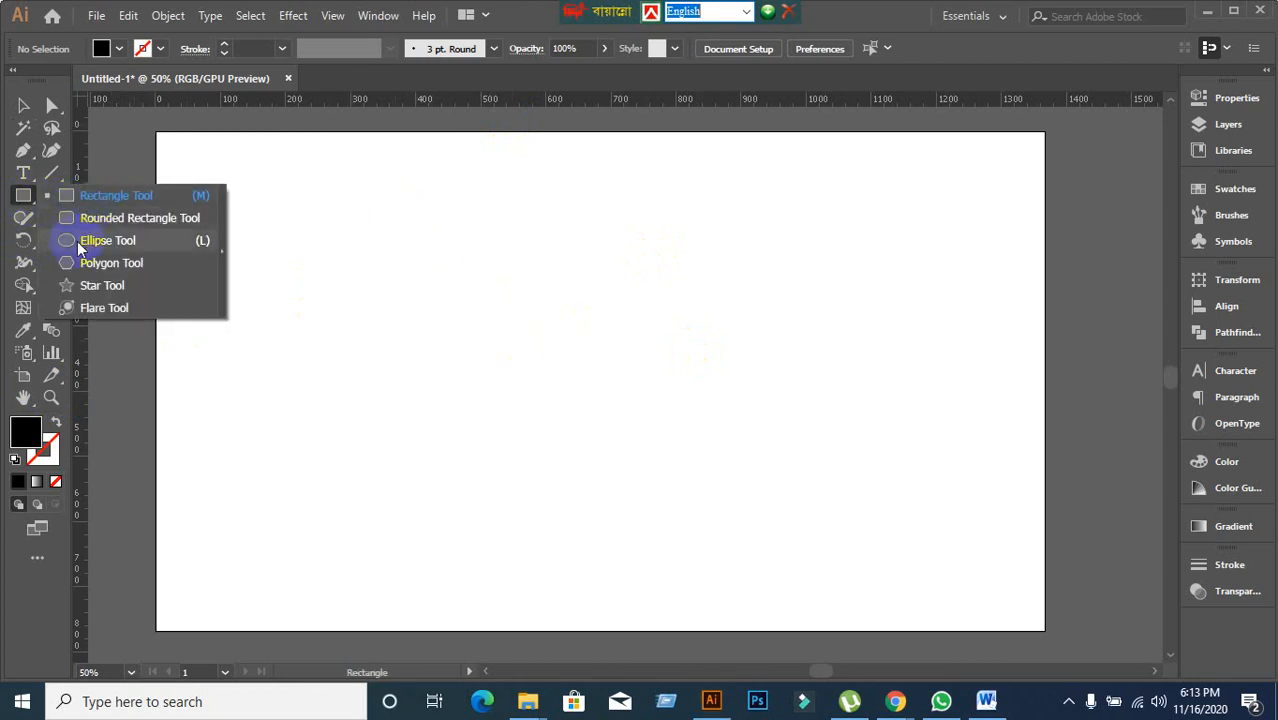
left_click(77, 241)
left_click(24, 197)
left_click(86, 195)
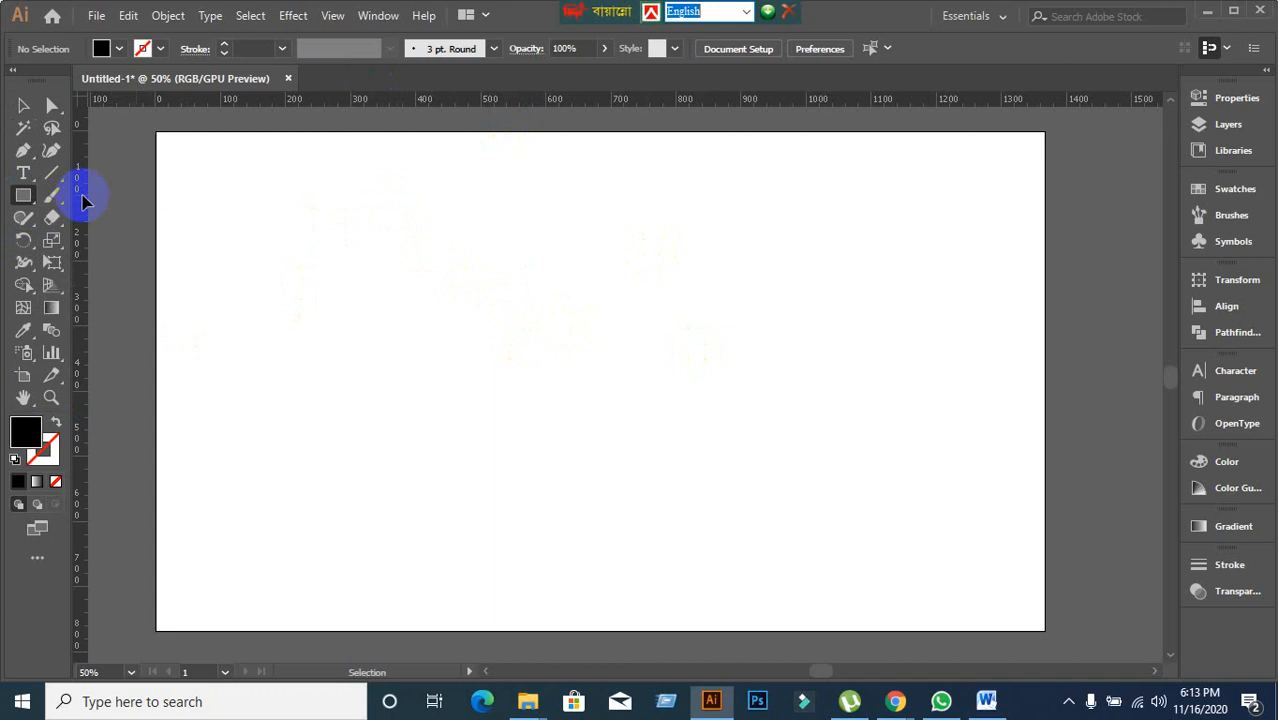
left_click_drag(385, 215, 760, 222)
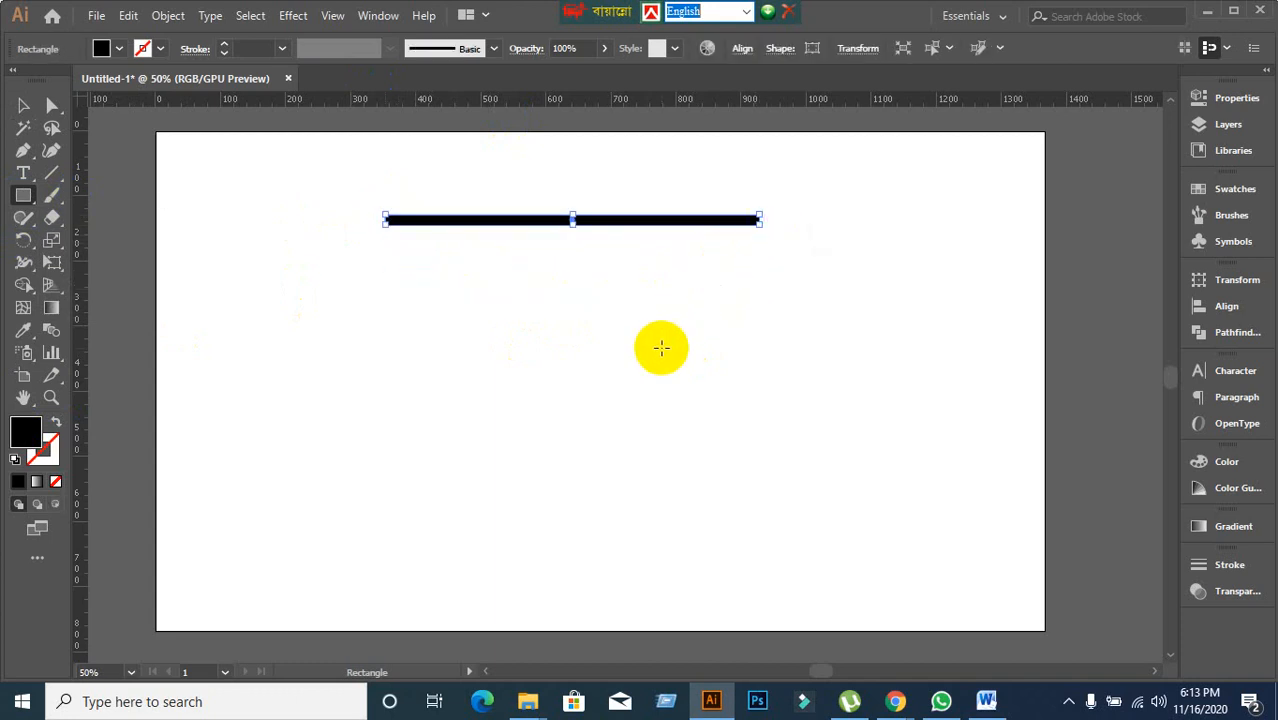
key("ctrl+z")
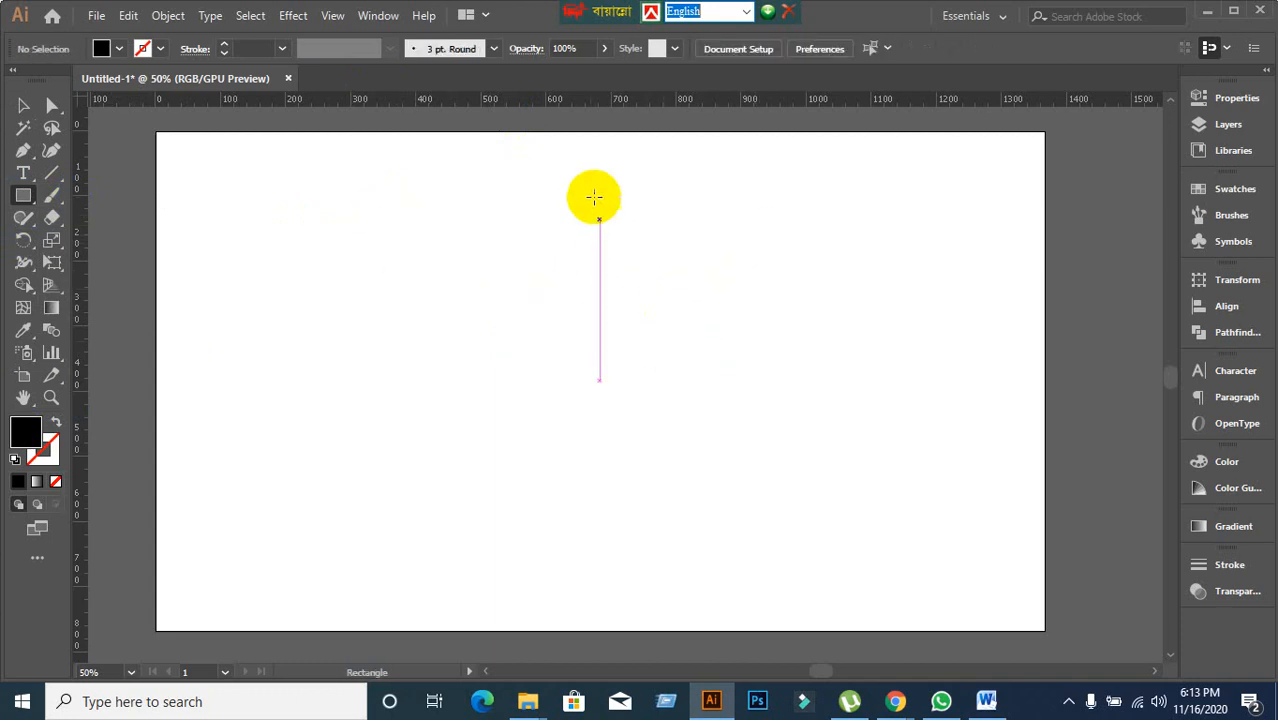
Draw a tall, narrow vertical rectangle near the middle of the artboard and fill it with red.
left_click_drag(536, 187, 571, 479)
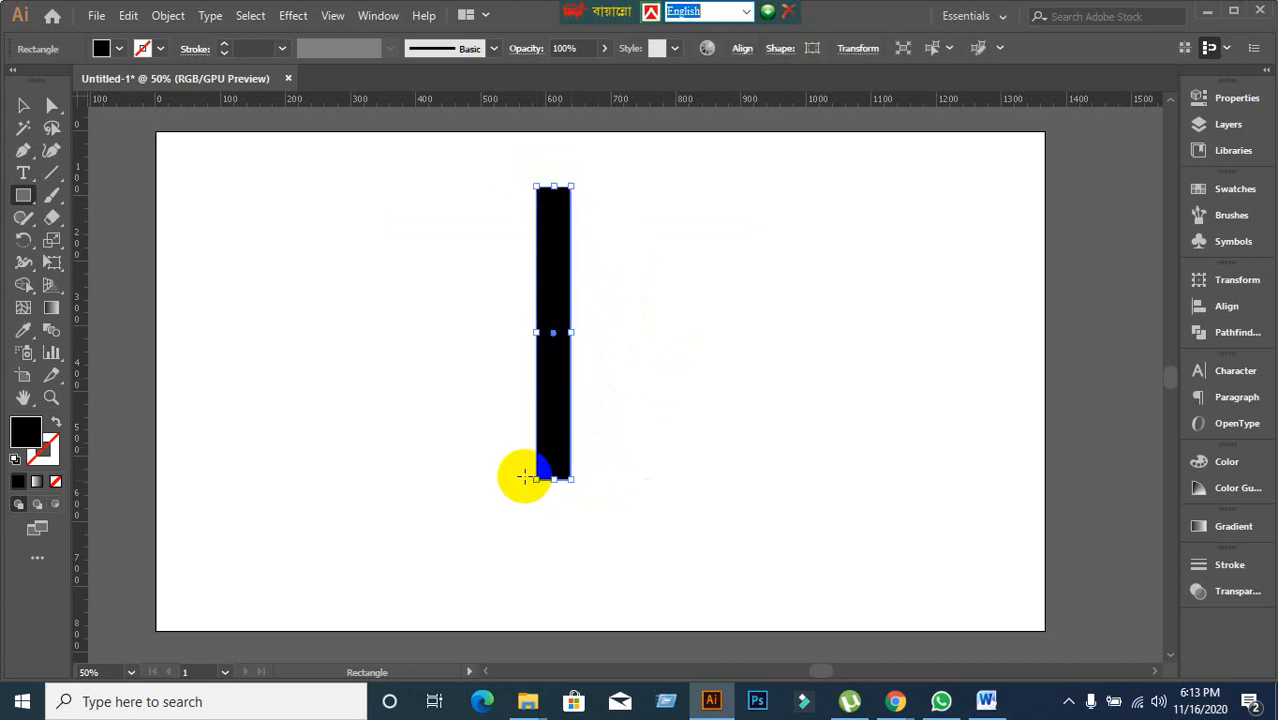
left_click(114, 52)
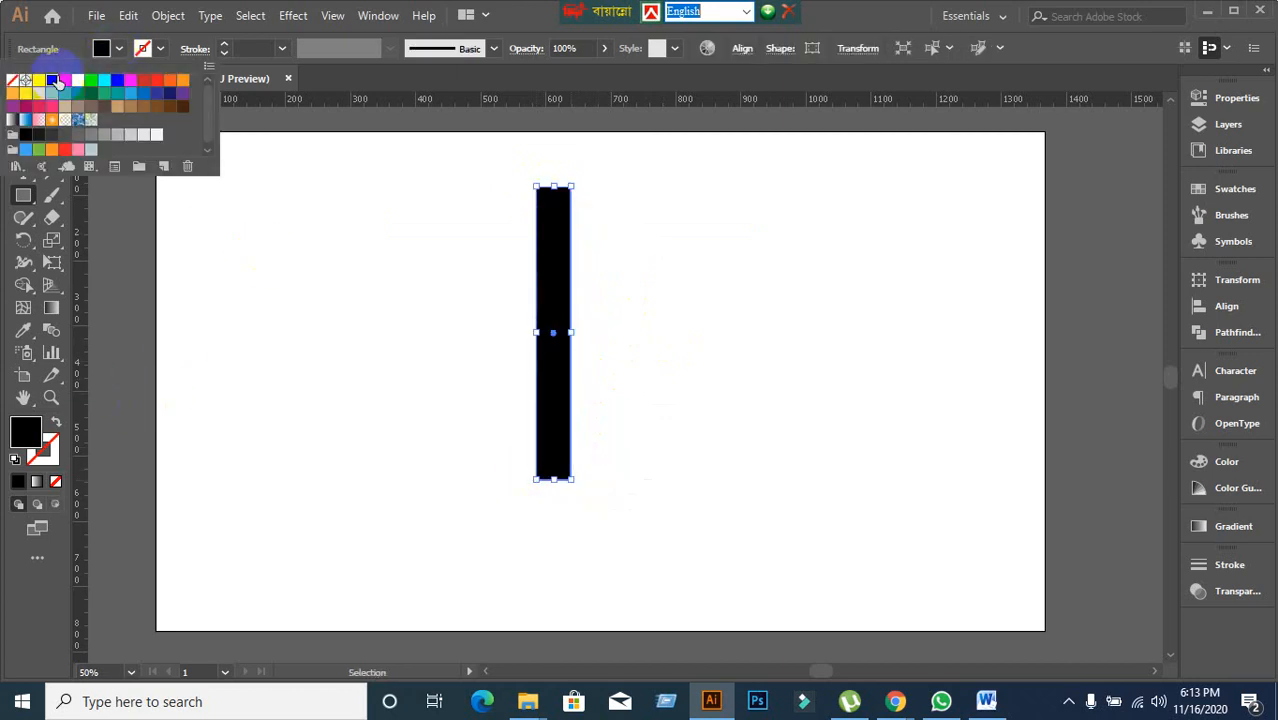
left_click(61, 87)
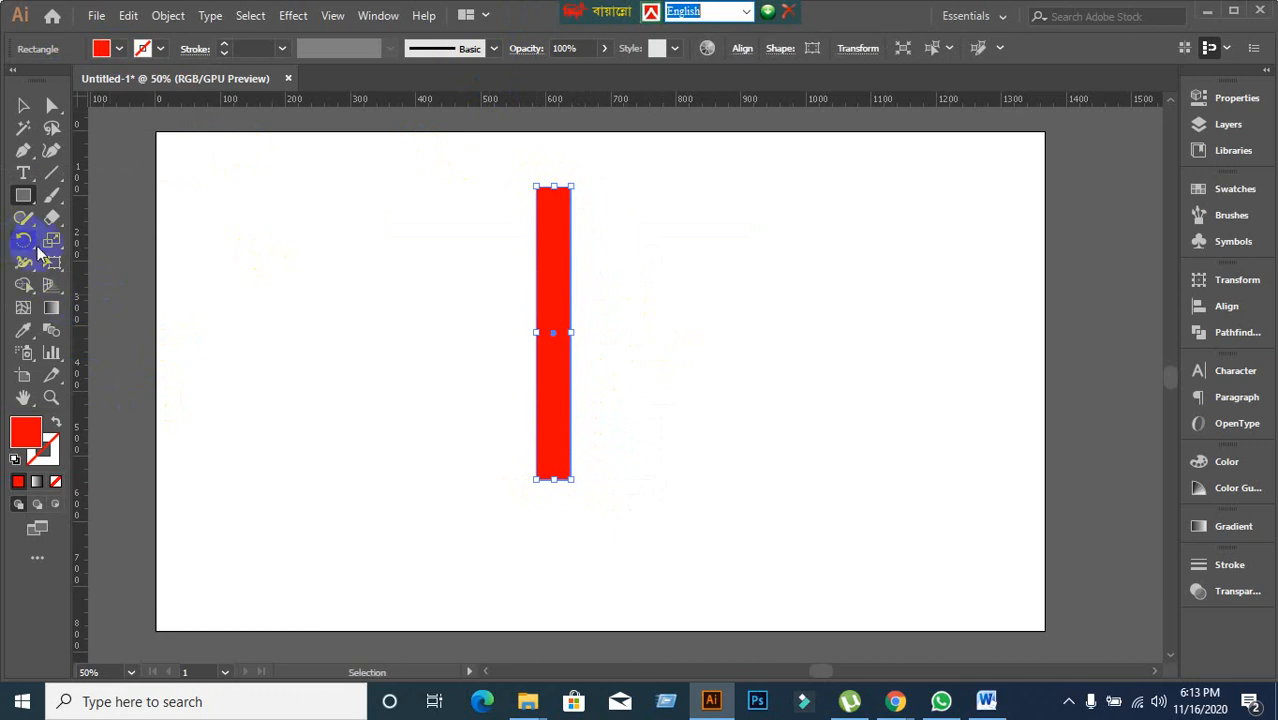
Rotate the red rectangle slightly clockwise about its centre with the Rotate tool.
left_click(25, 244)
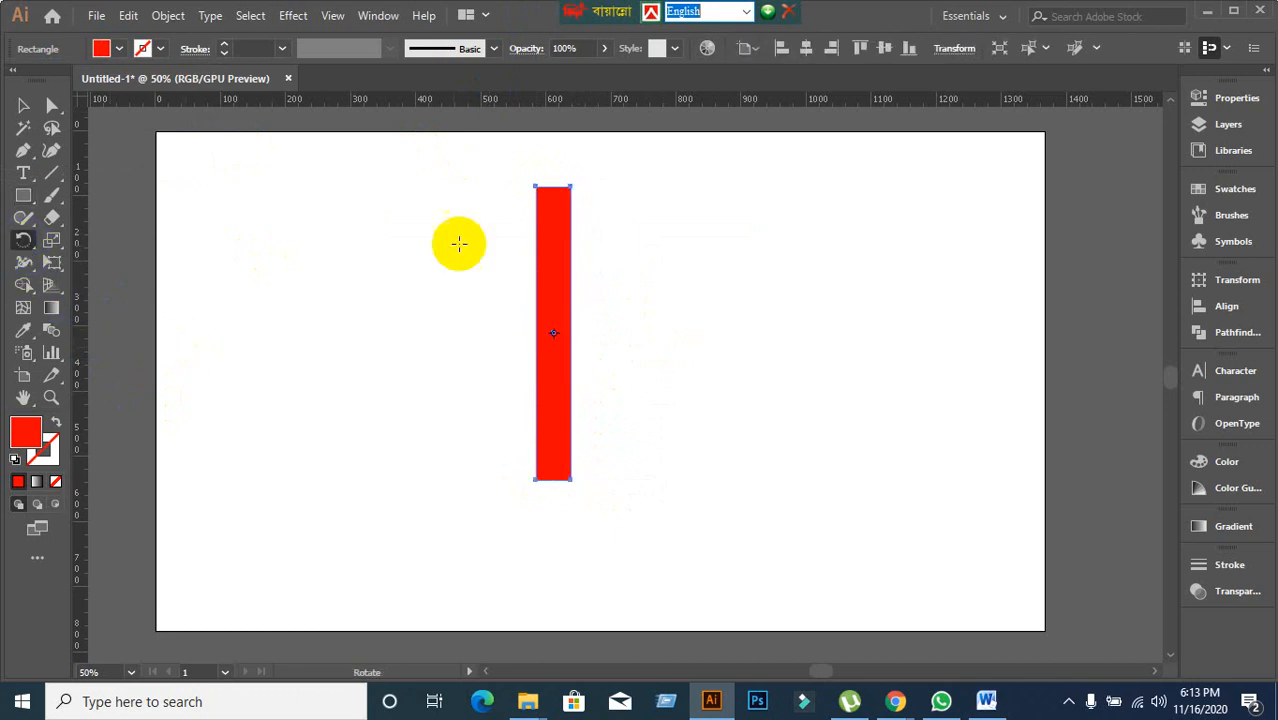
left_click(555, 334)
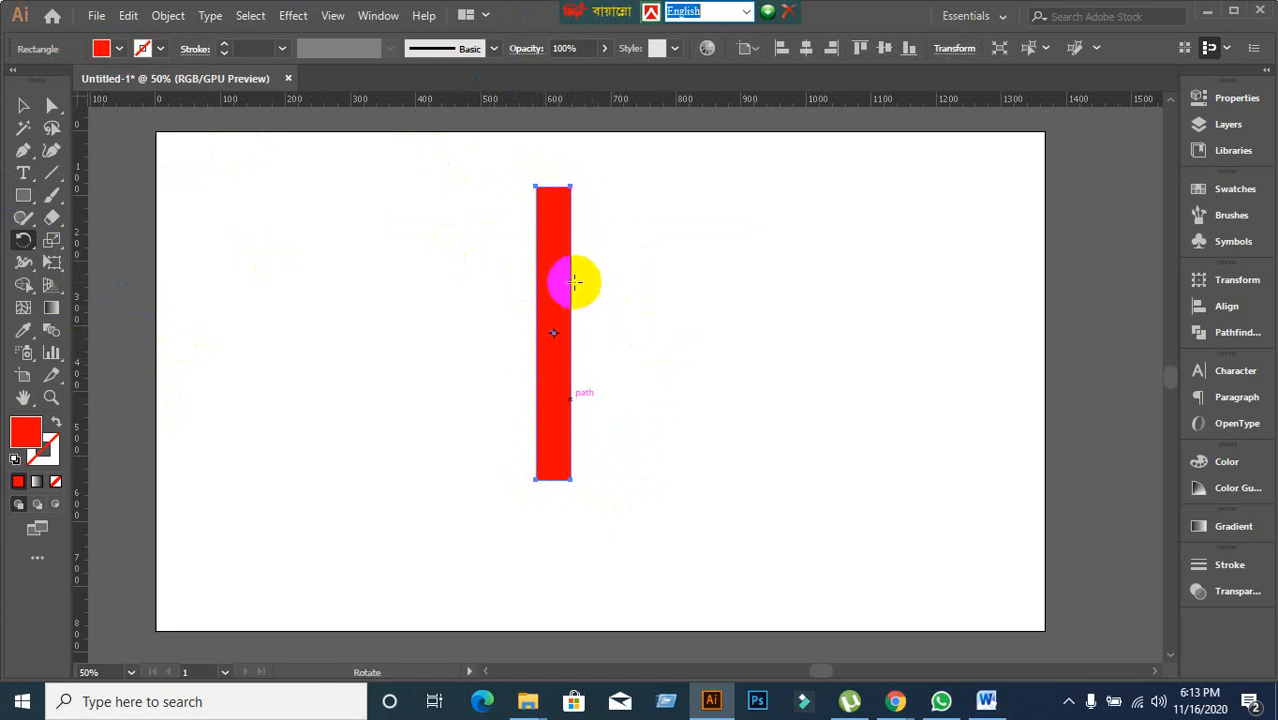
left_click_drag(552, 228, 553, 262)
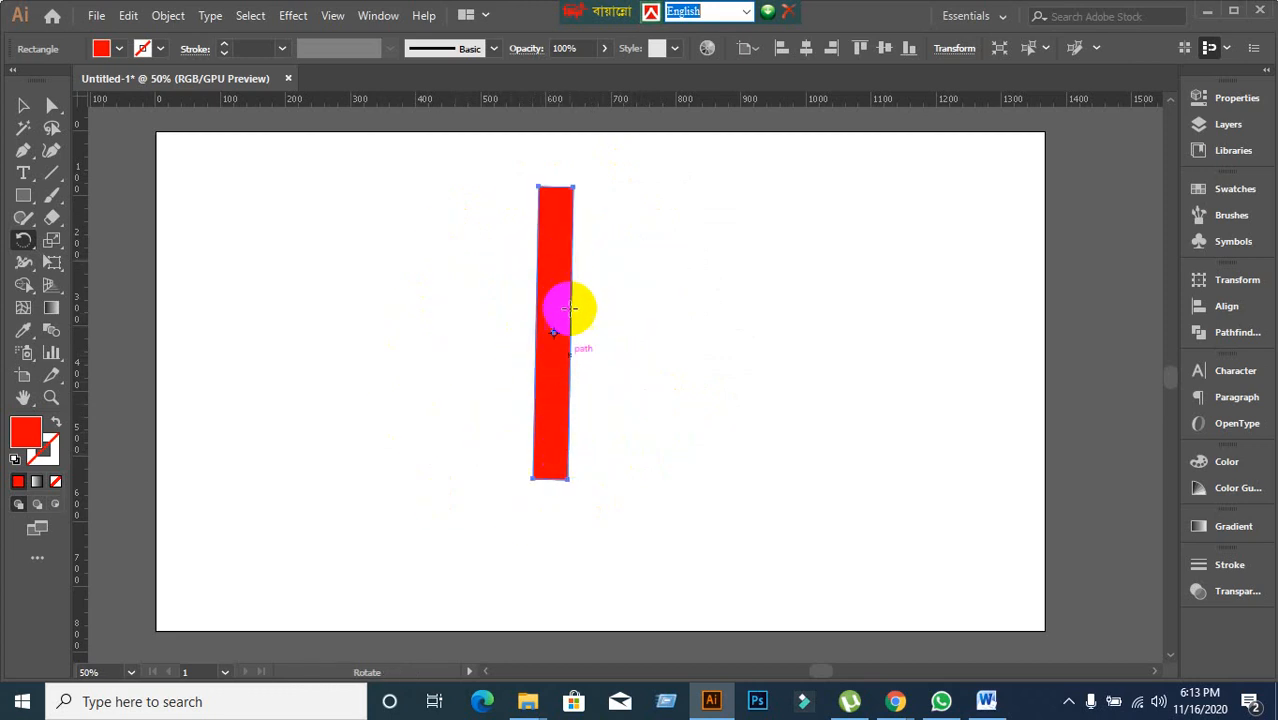
Rotate the red rectangle about a pivot near its upper end, and swing it around a pivot on the artboard's right half.
left_click(555, 203)
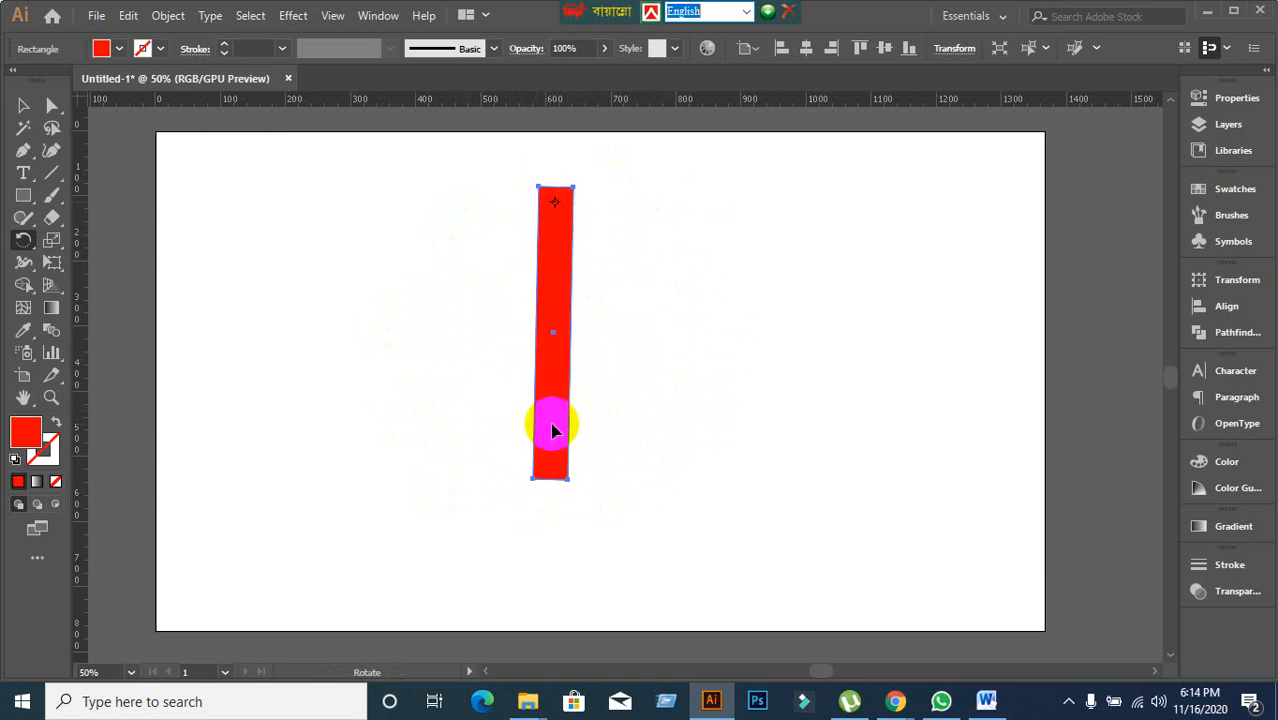
left_click_drag(555, 430, 533, 478)
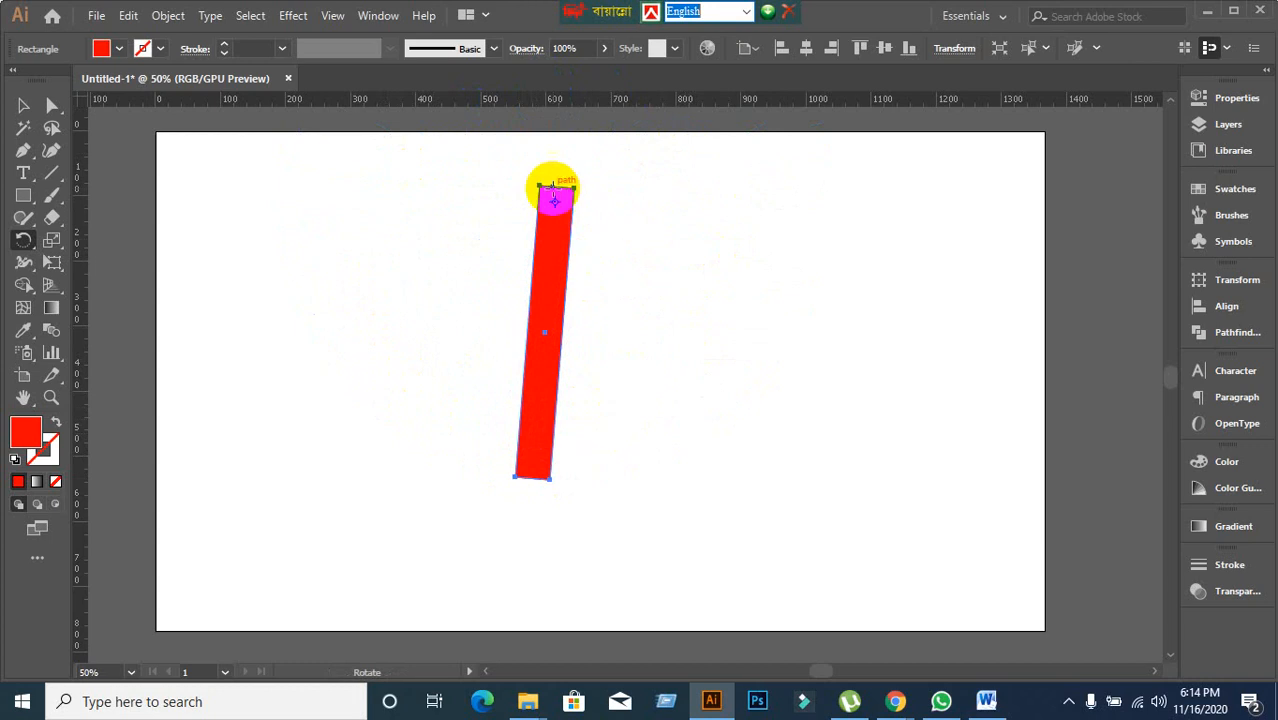
left_click(816, 332)
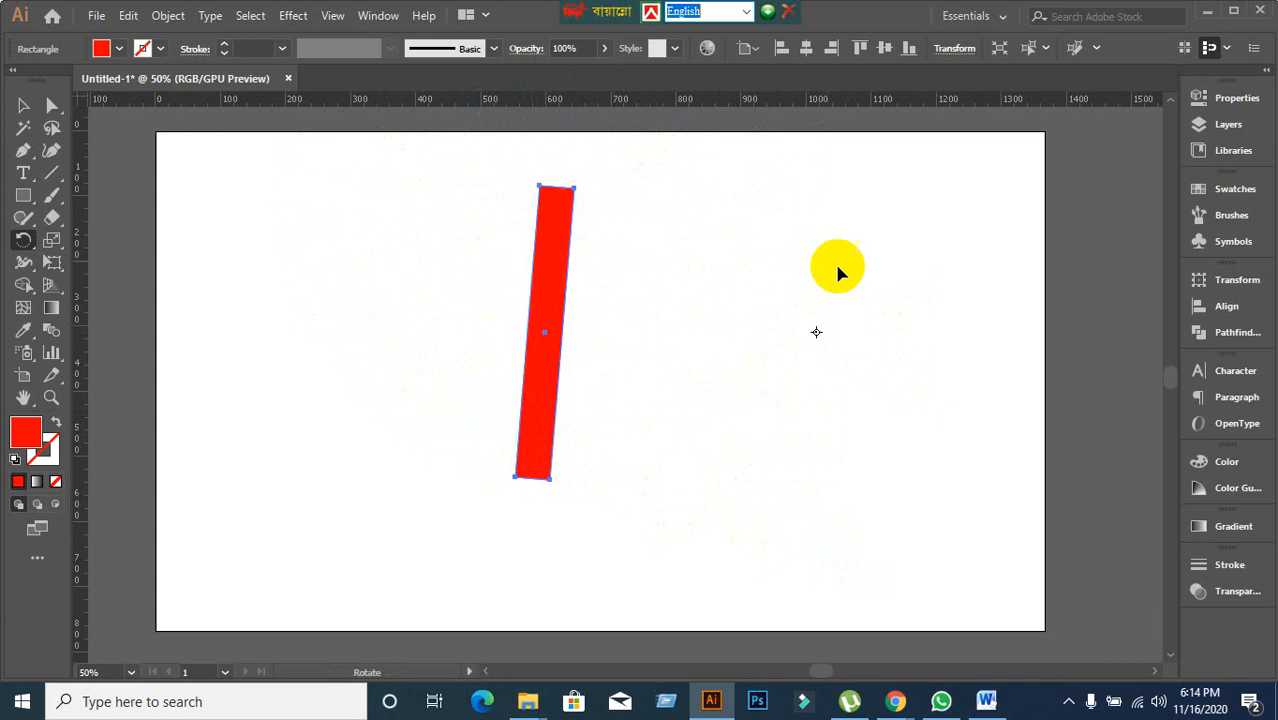
left_click_drag(534, 460, 878, 298)
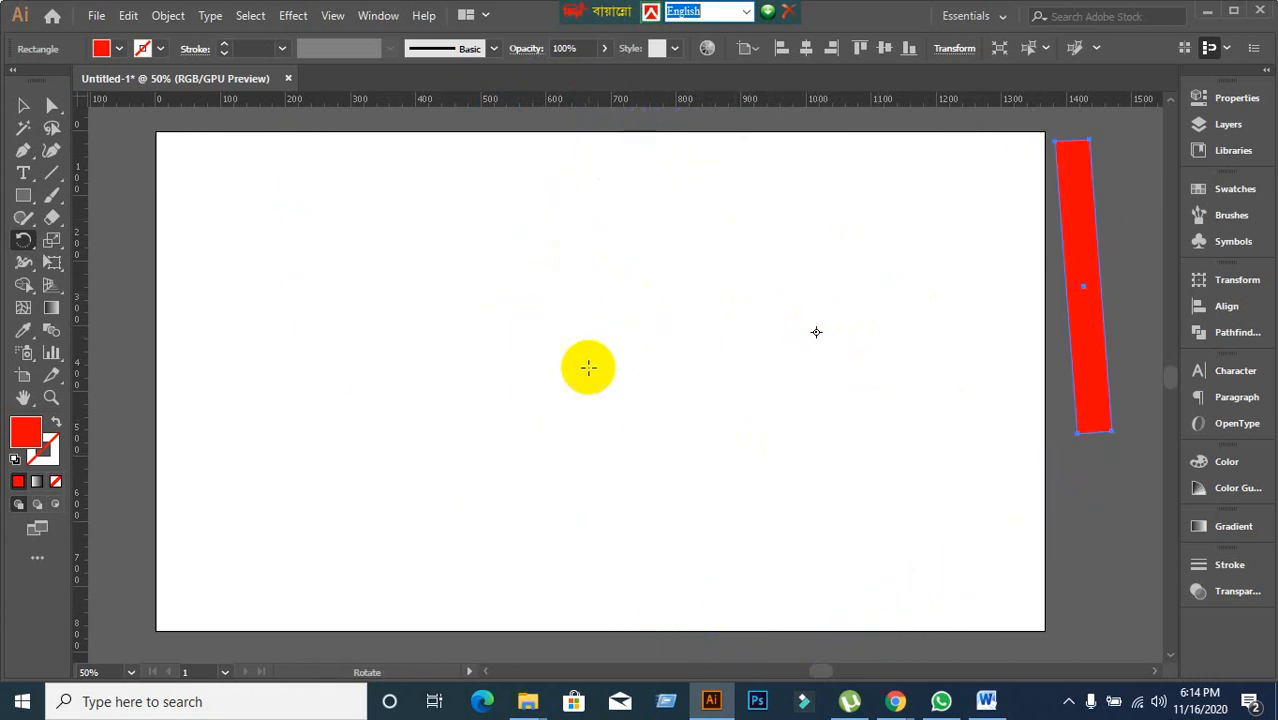
Delete the rotated red rectangle beside the artboard's right edge.
left_click(20, 107)
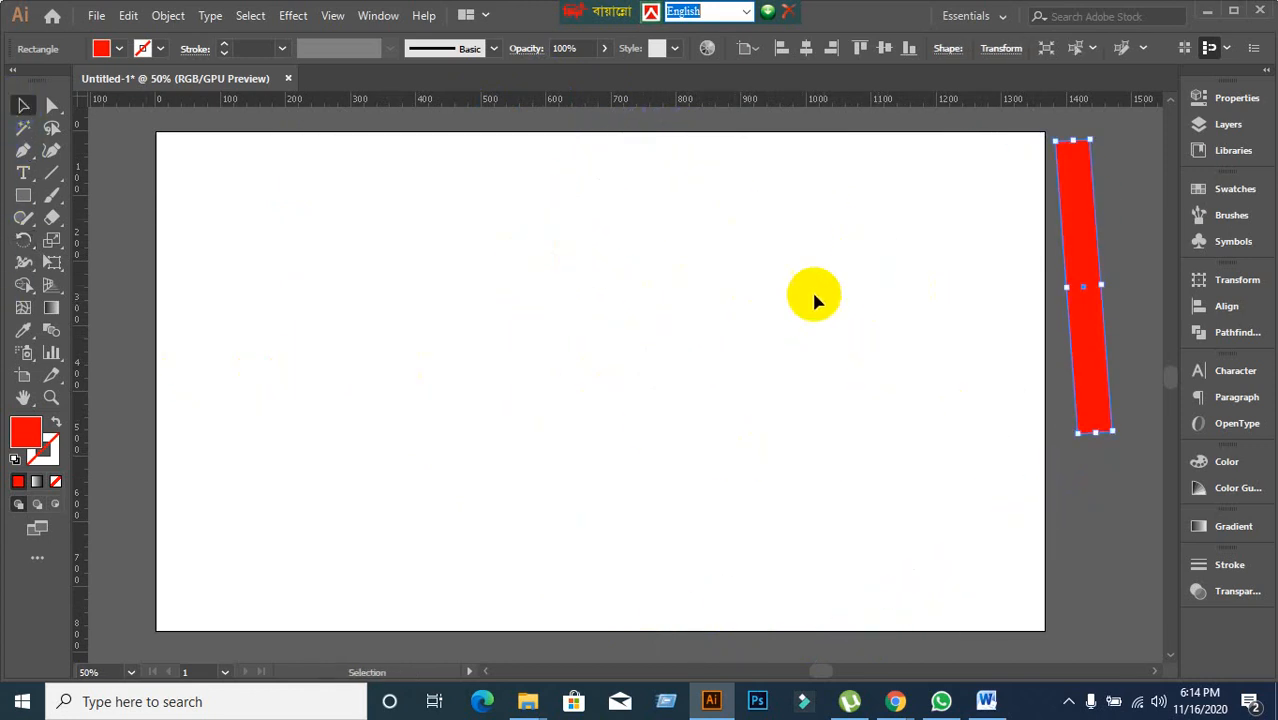
left_click_drag(795, 243, 1147, 443)
key("Delete")
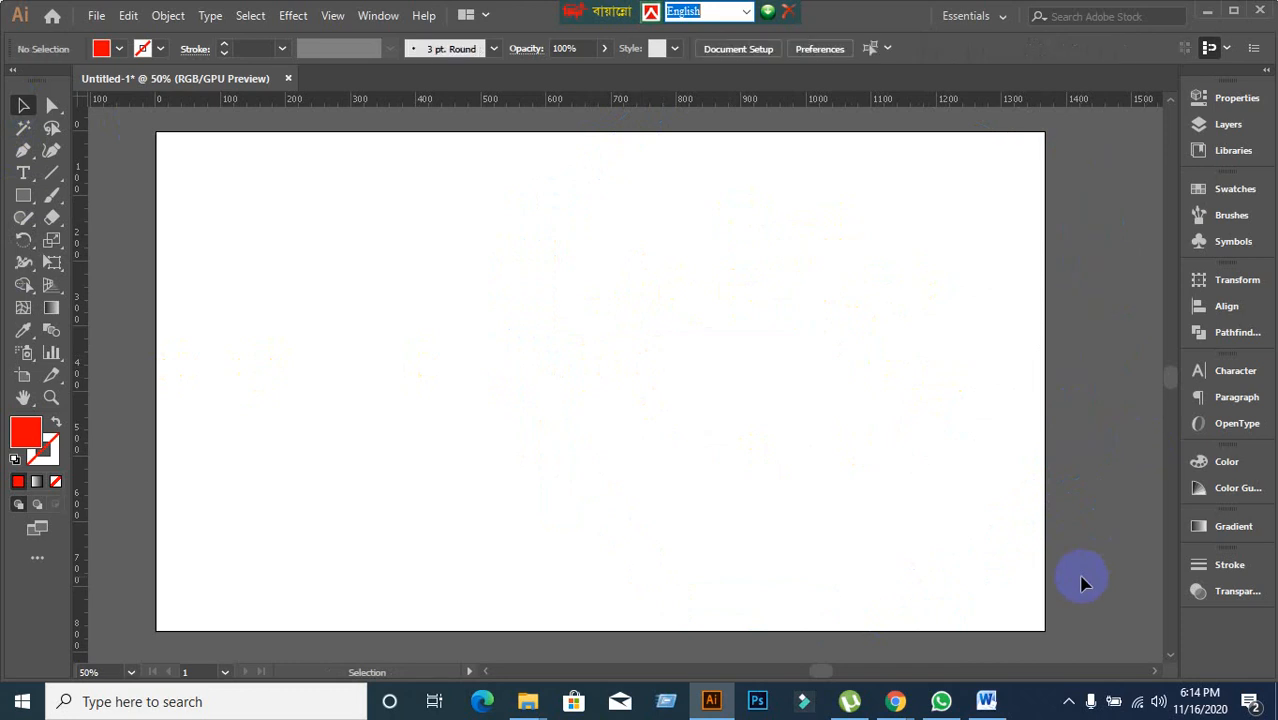
Draw a tall, narrow red ellipse near the middle of the artboard with the Ellipse tool.
left_click(55, 222)
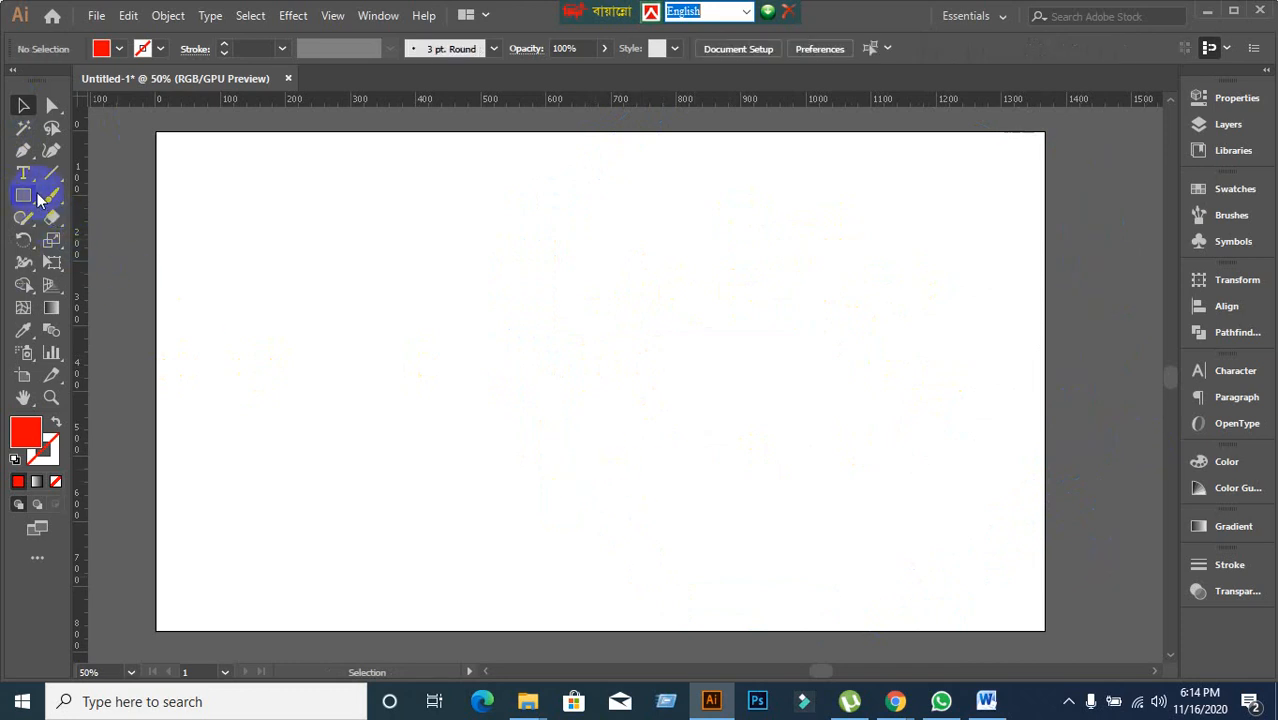
left_click_drag(37, 199, 81, 240)
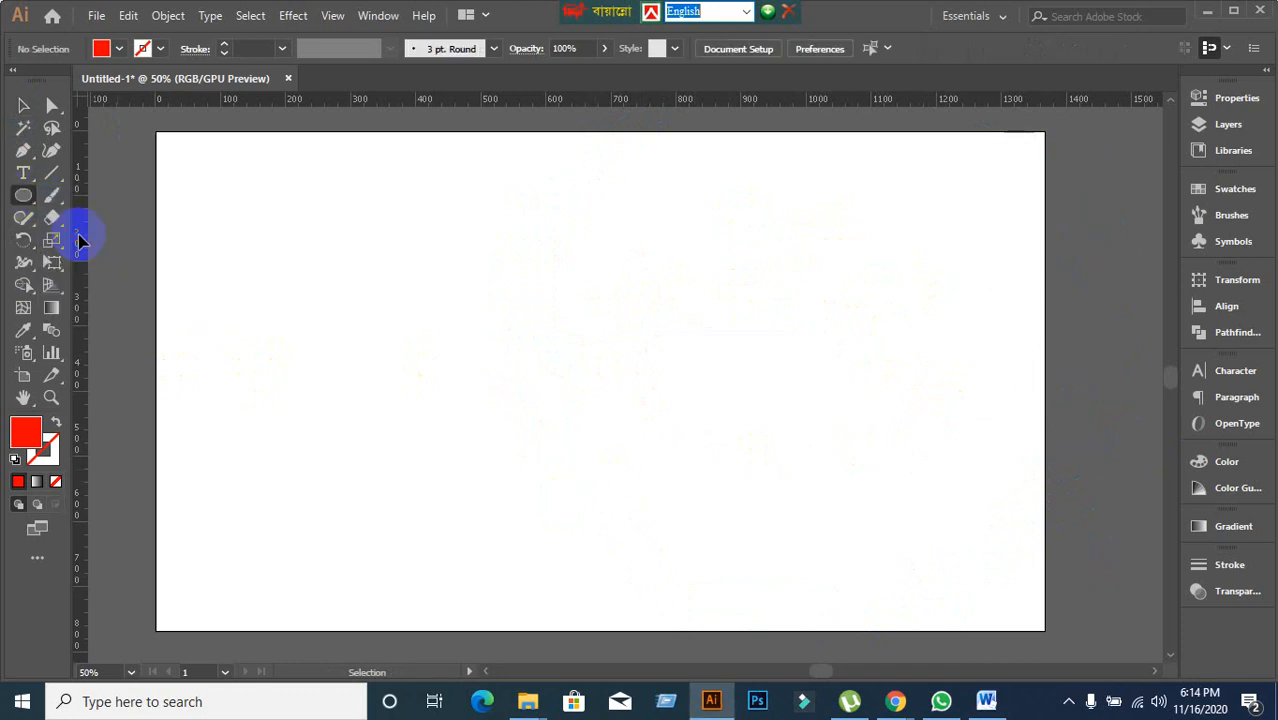
left_click_drag(522, 169, 560, 453)
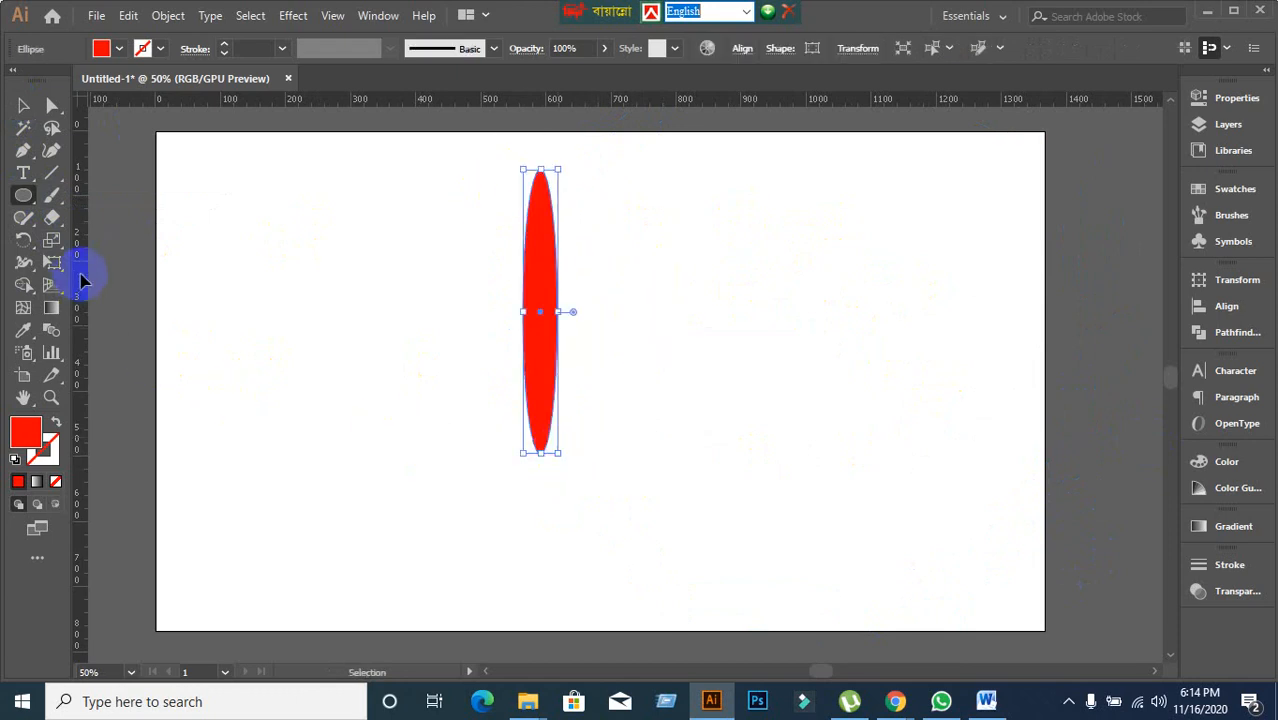
Rotate a copy of the ellipse clockwise about its centre and repeat the transformation to form a full starburst.
left_click(24, 241)
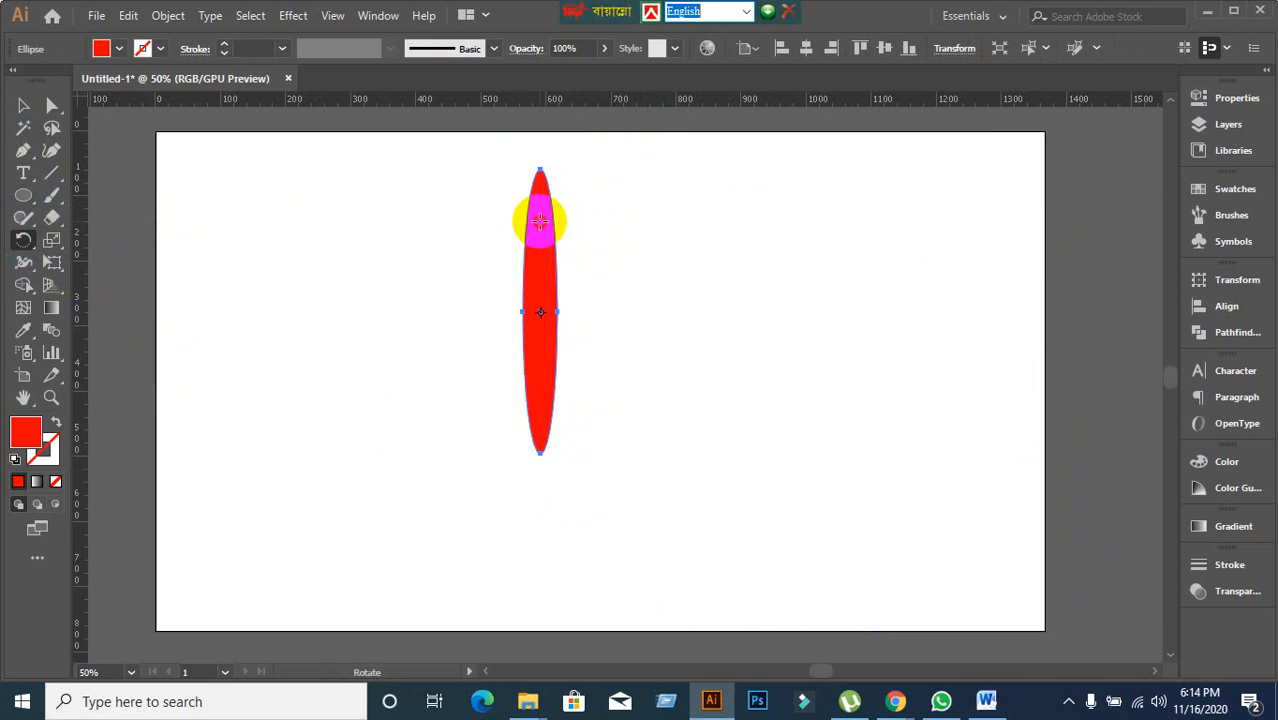
left_click_drag(540, 221, 574, 229)
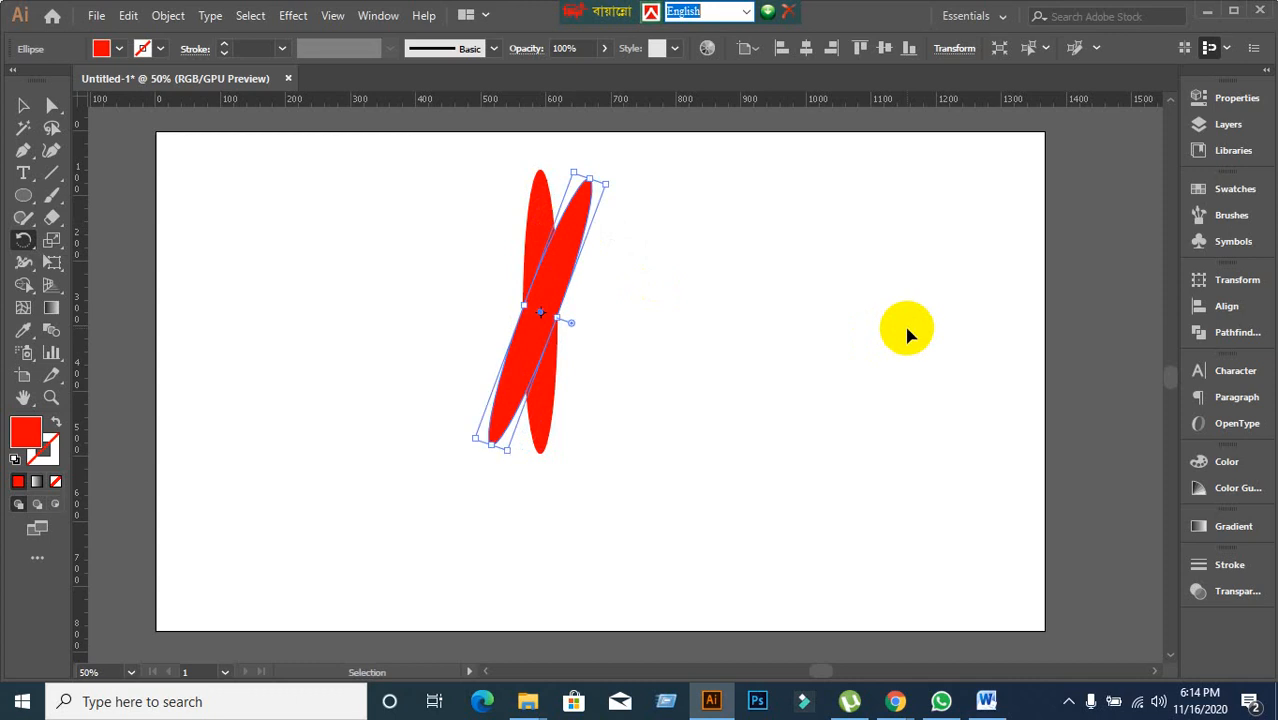
key("ctrl+d")
key("ctrl+d")
key("ctrl+d")
key("ctrl+d")
key("ctrl+d")
key("ctrl+d")
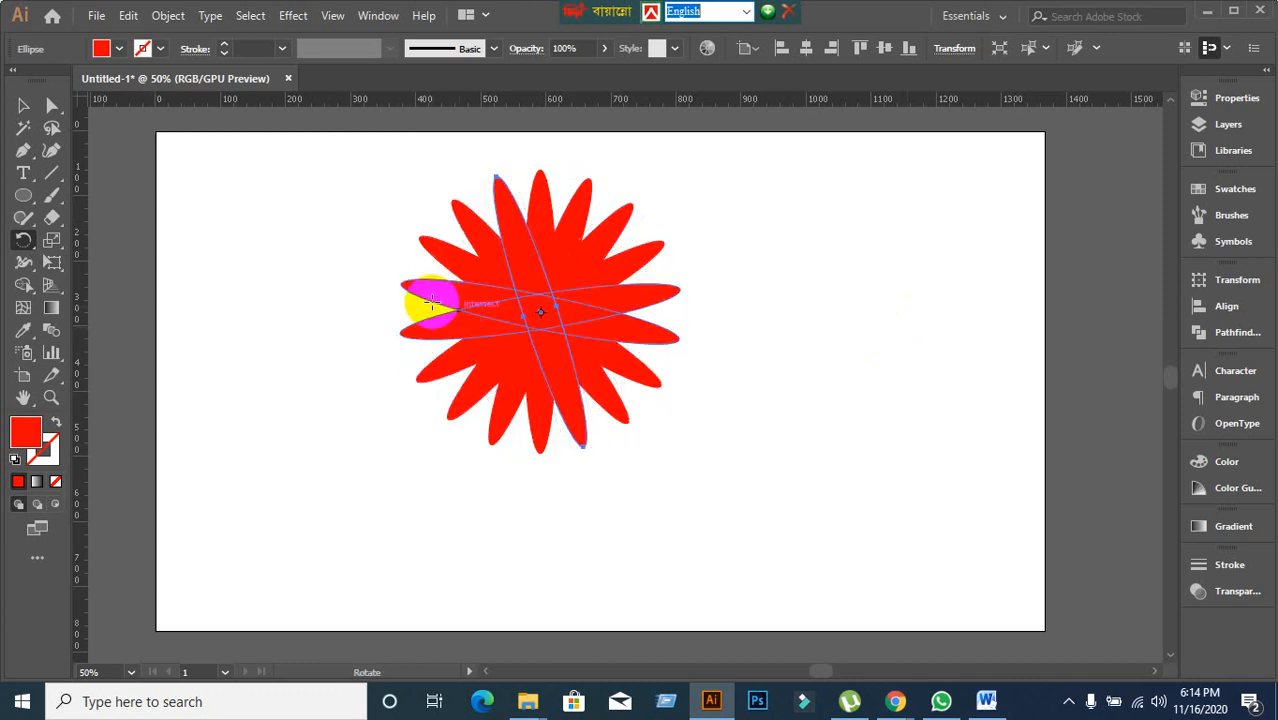
Select the whole ellipse starburst, move it onto the artboard's right edge and deselect it.
left_click(54, 105)
left_click(378, 294)
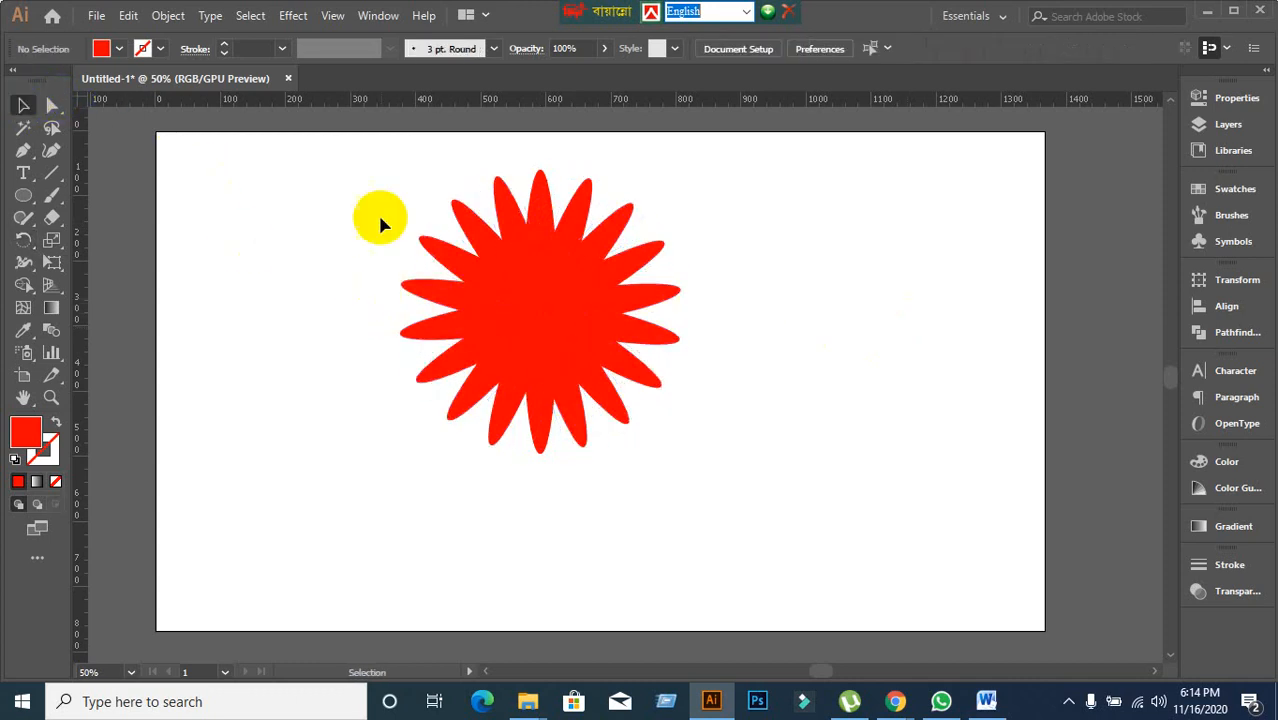
left_click_drag(372, 162, 605, 468)
left_click_drag(528, 337, 1056, 414)
left_click(282, 310)
Draw a second tall red ellipse on the artboard's left half and rotate a copy clockwise about a pivot just below its lower tip.
left_click(23, 196)
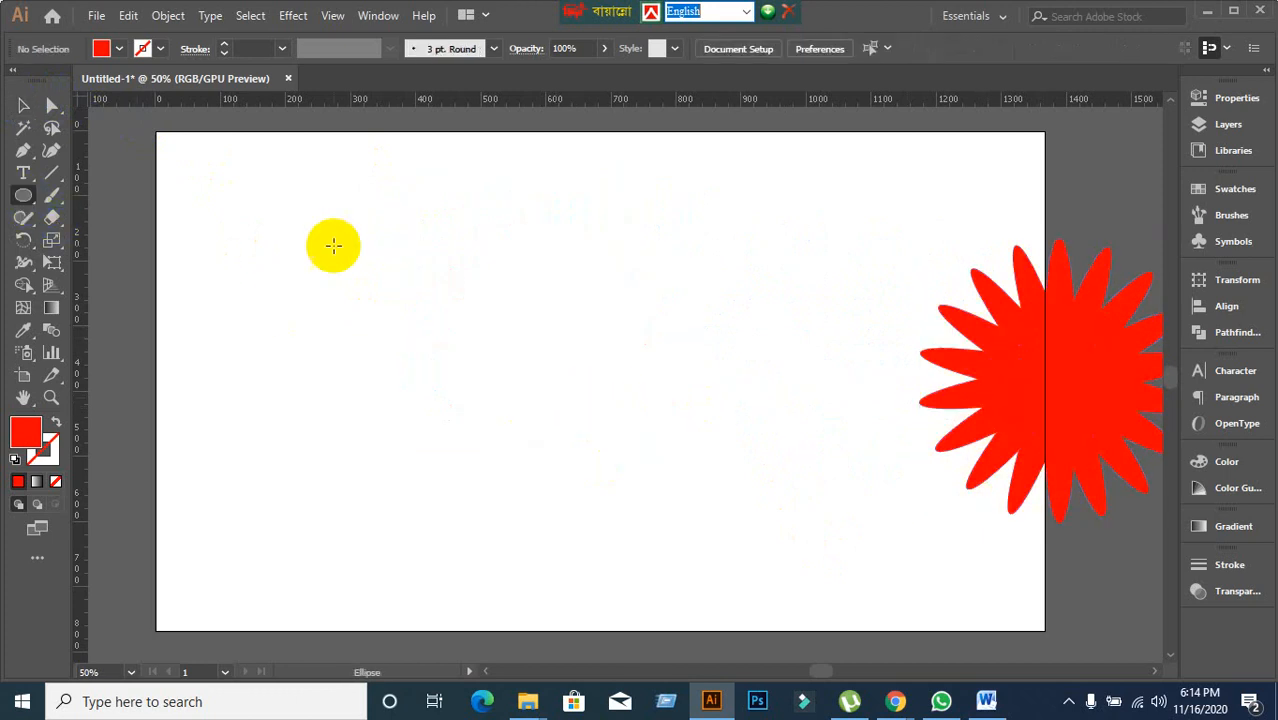
left_click_drag(414, 138, 443, 451)
left_click(29, 242)
scroll(491, 462, "down", 1)
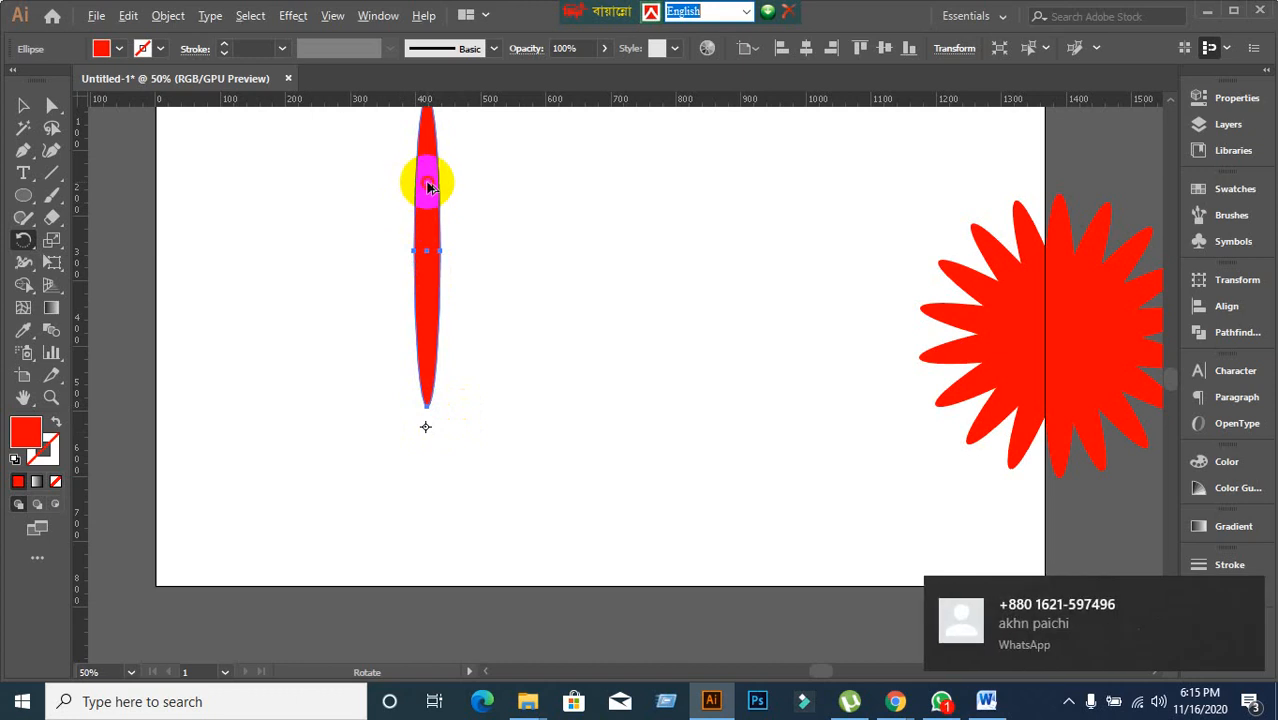
left_click_drag(427, 187, 487, 192)
Repeat the rotated ellipse copy around the outside pivot until the petals complete a ring with an open centre.
key("ctrl+d")
key("ctrl+d")
key("ctrl+d")
key("ctrl+d")
key("ctrl+d")
key("ctrl+d")
key("ctrl+d")
key("ctrl+d")
key("ctrl+d")
key("ctrl+d")
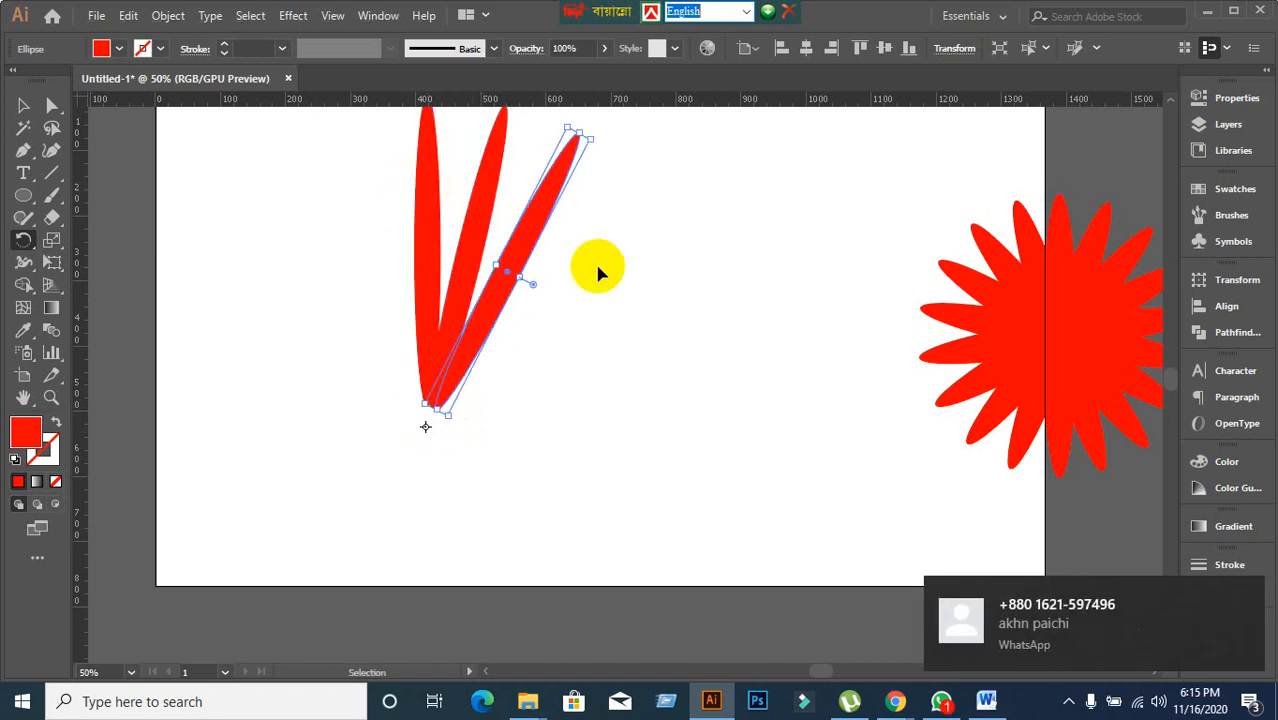
key("ctrl+d")
key("ctrl+d")
key("ctrl+d")
key("ctrl+d")
key("ctrl+d")
key("ctrl+d")
key("ctrl+d")
key("ctrl+d")
key("ctrl+d")
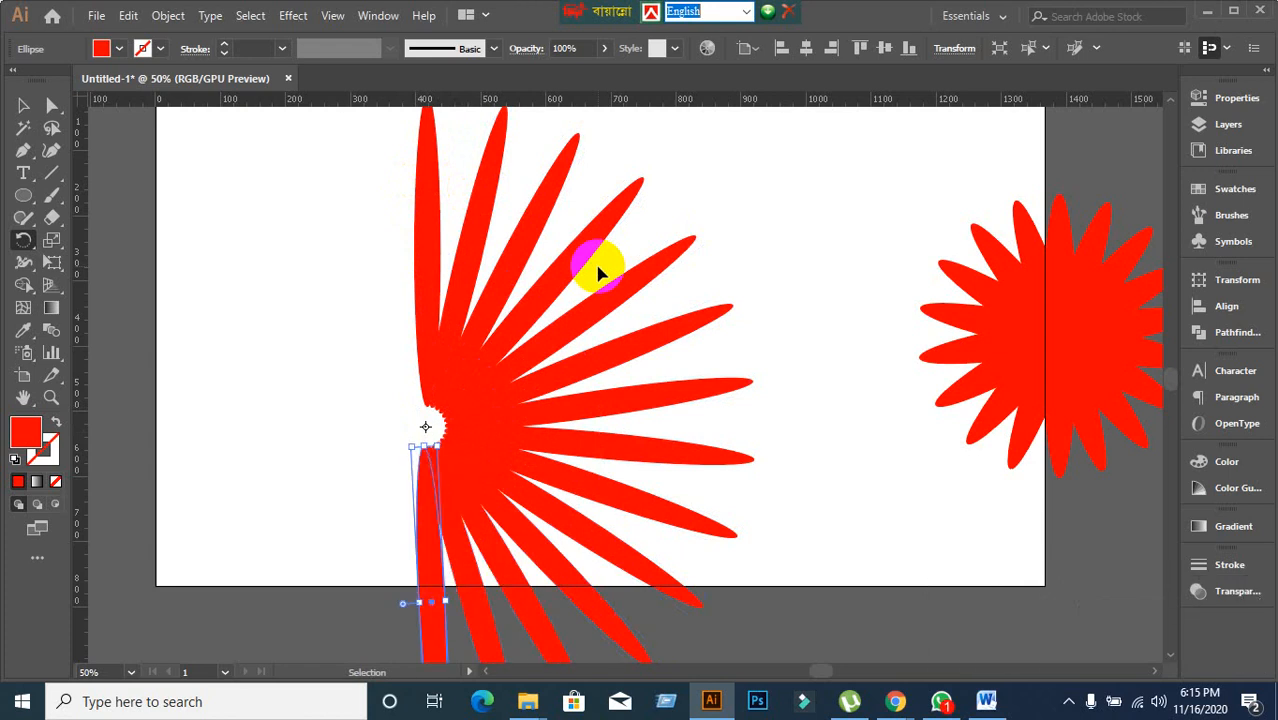
key("ctrl+d")
key("ctrl+d")
key("ctrl+d")
key("ctrl+d")
key("ctrl+d")
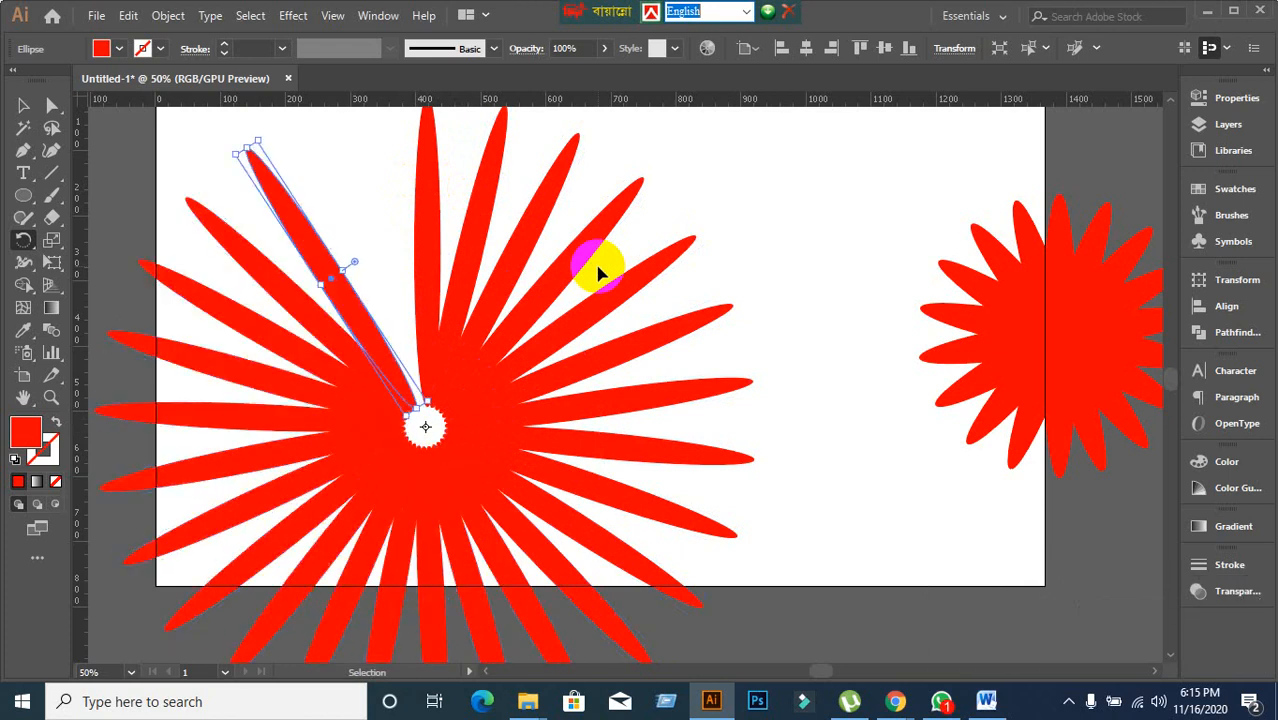
scroll(597, 265, "down", 1)
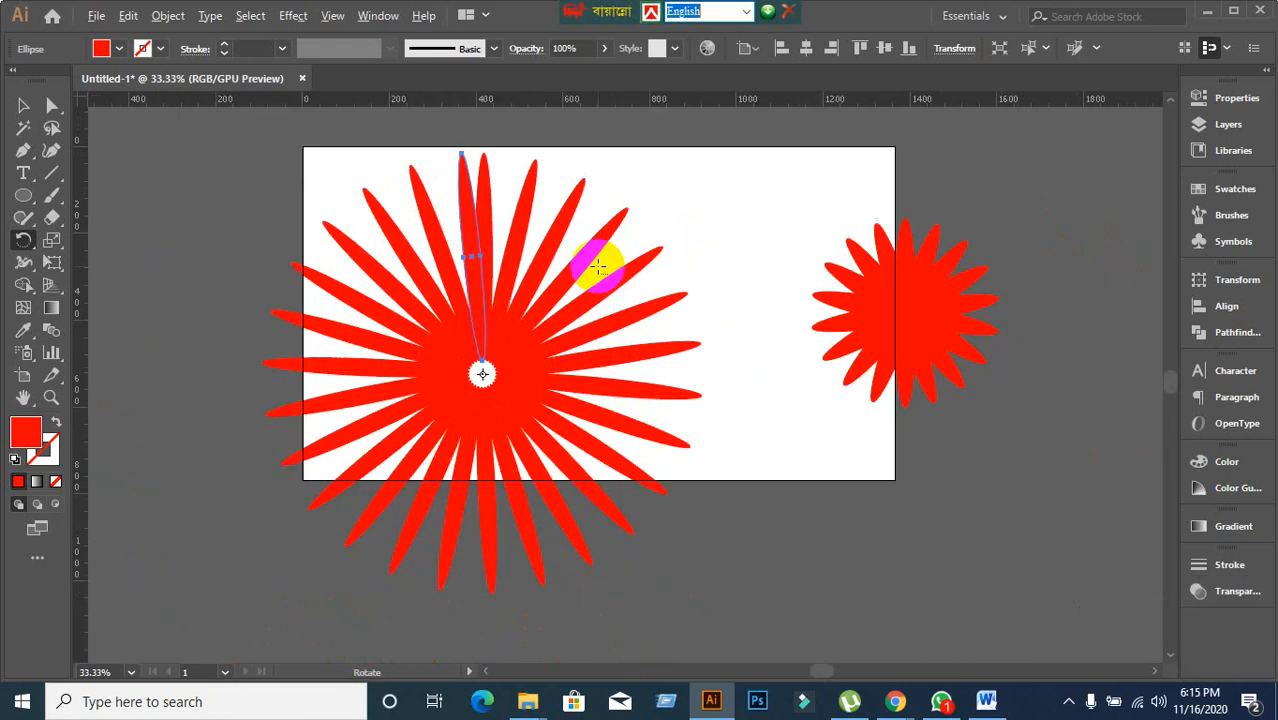
Select the large petal ring, move it off the artboard's lower right corner and deselect it.
left_click(19, 108)
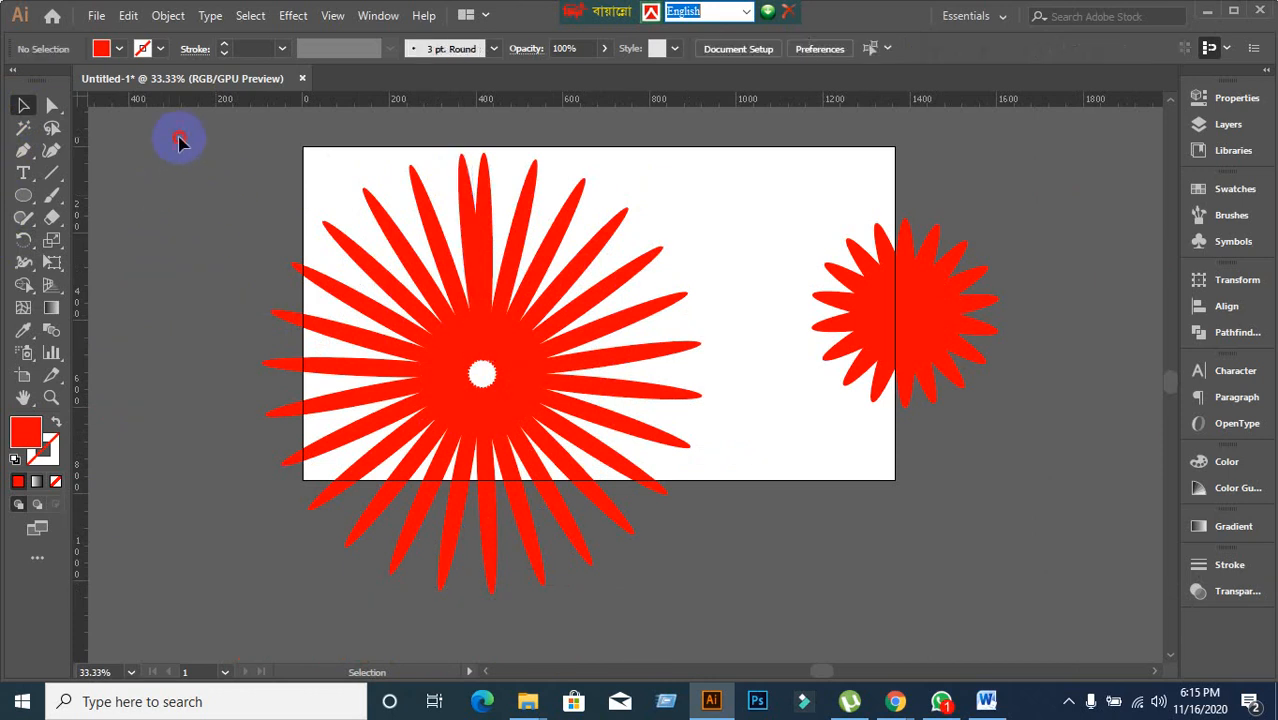
left_click_drag(177, 137, 562, 453)
left_click_drag(400, 294, 1015, 476)
left_click(128, 270)
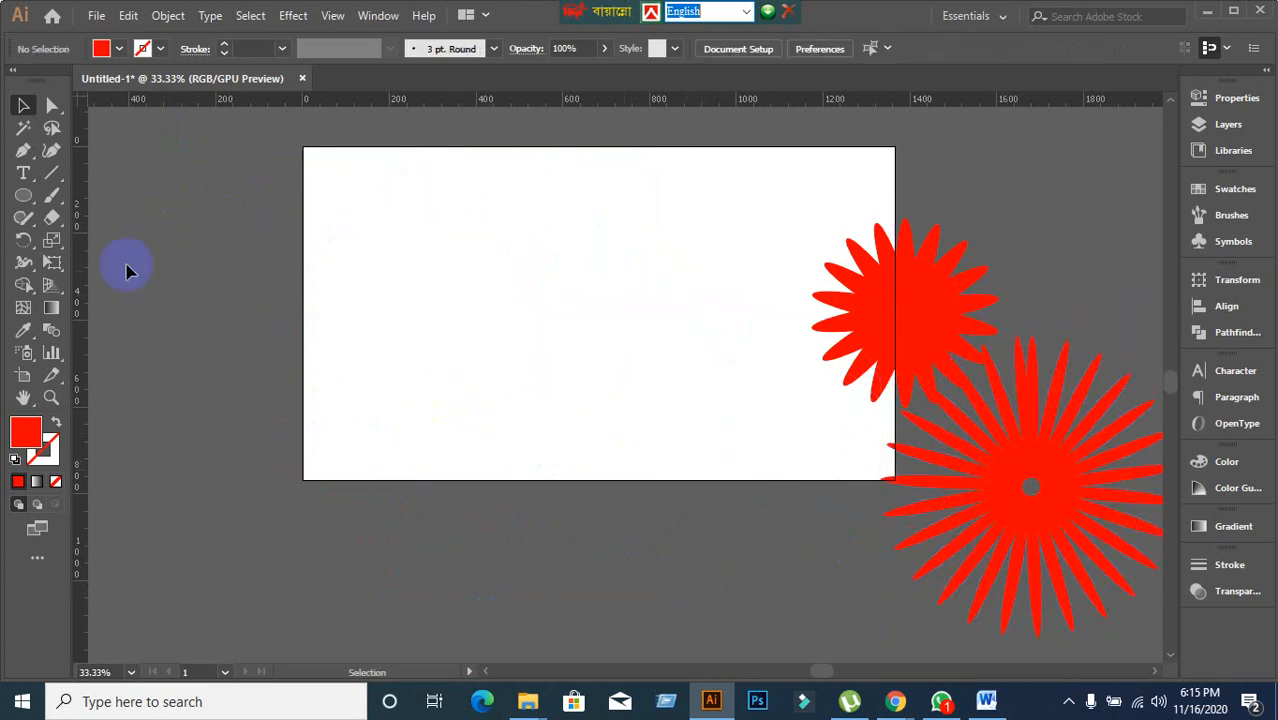
Draw a tall, narrow red rectangle on the artboard's left half and rotate a copy clockwise about its lower edge's midpoint.
left_click(24, 195)
left_click(86, 195)
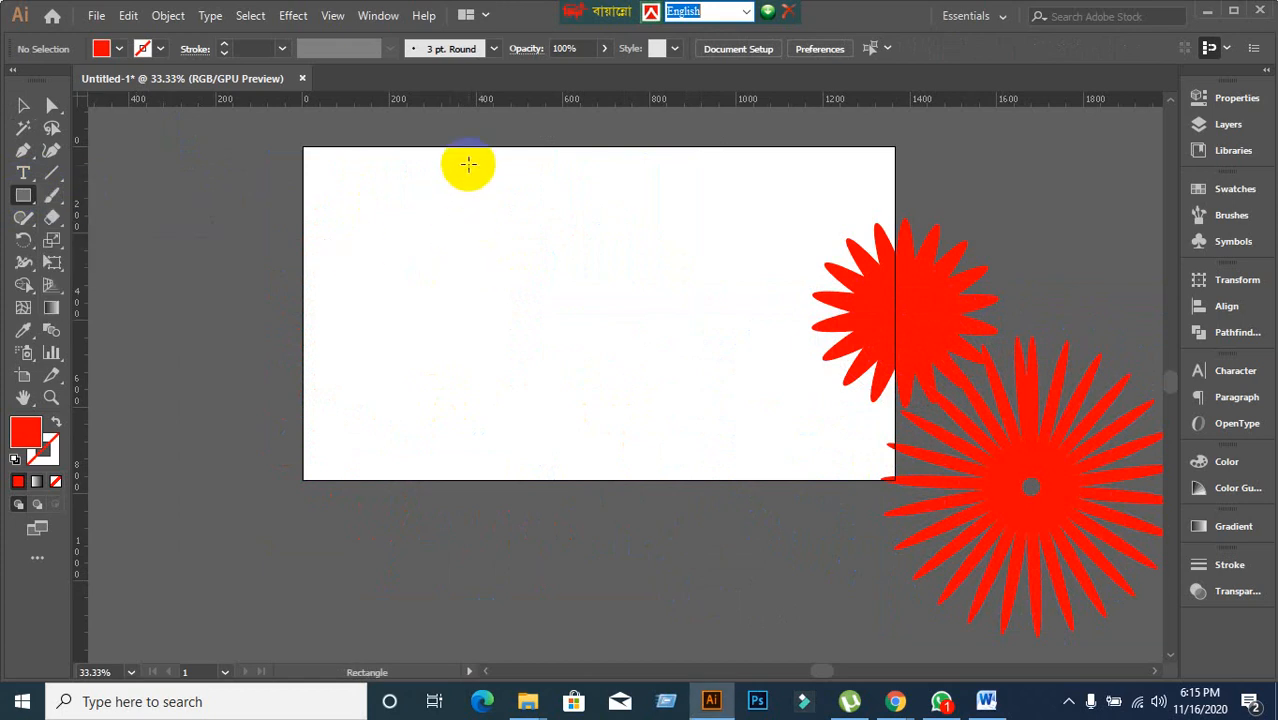
left_click_drag(469, 163, 497, 426)
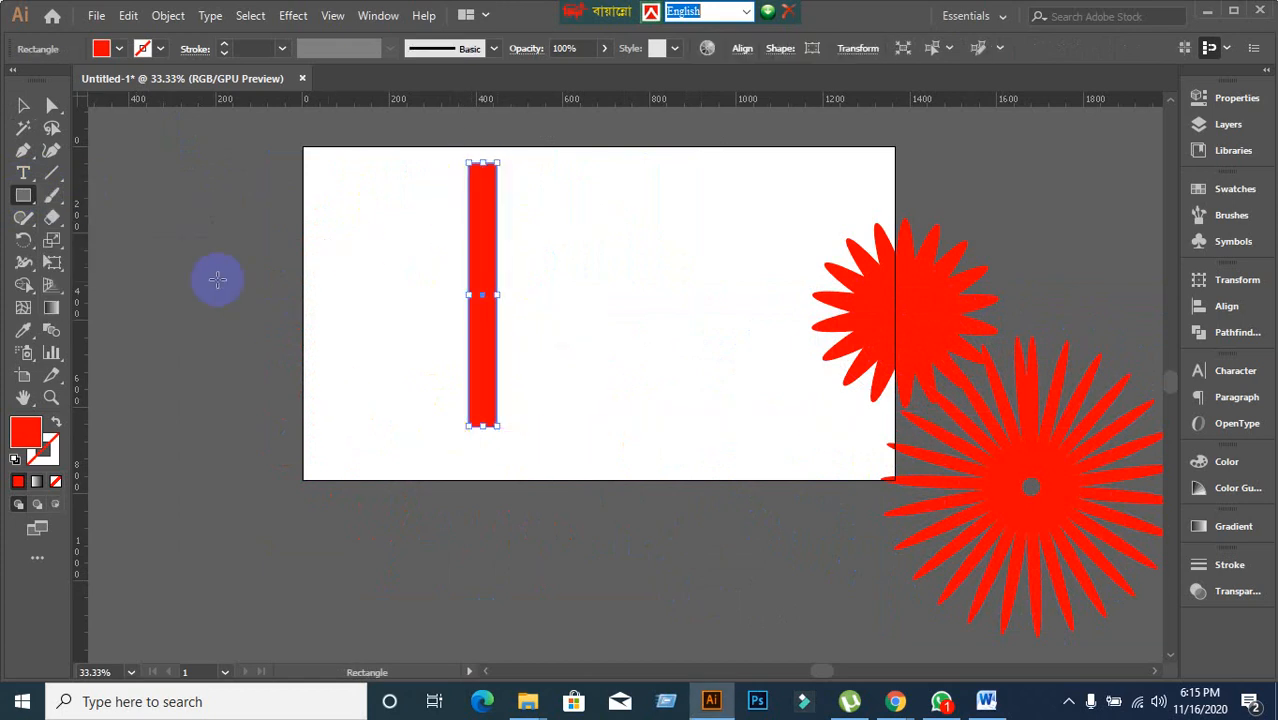
left_click(25, 244)
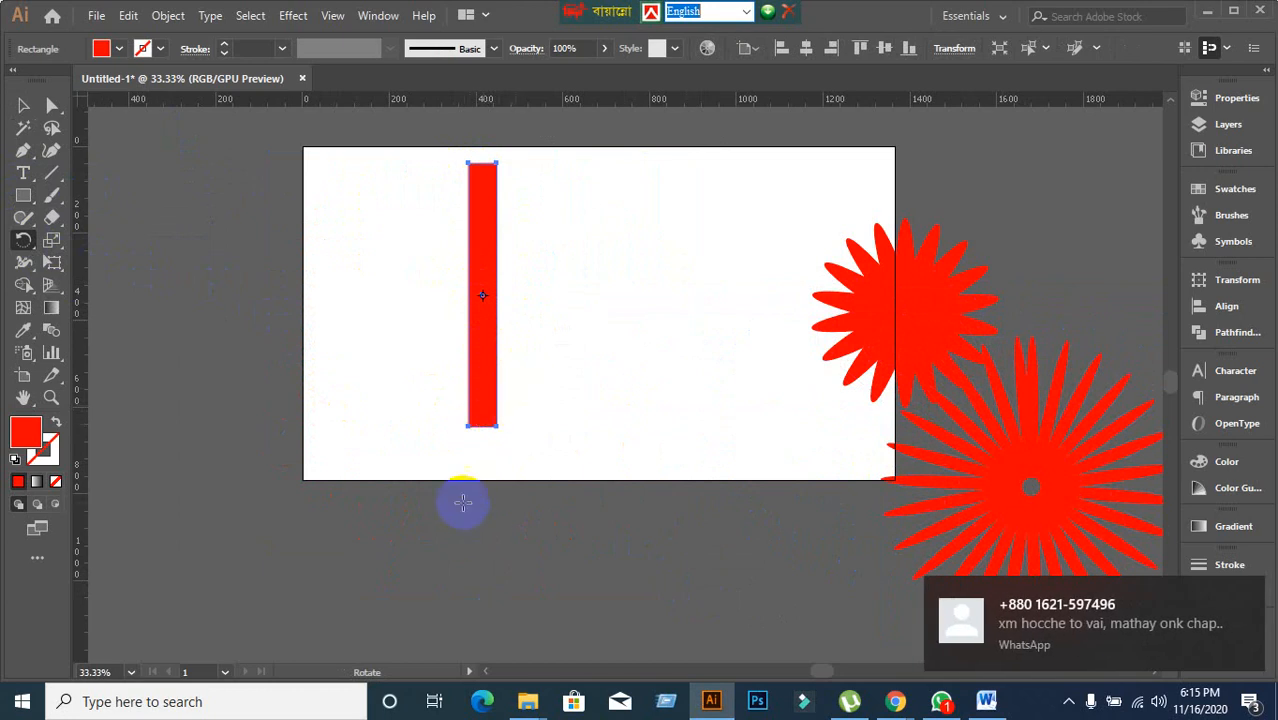
left_click(484, 427)
left_click_drag(485, 213, 534, 218)
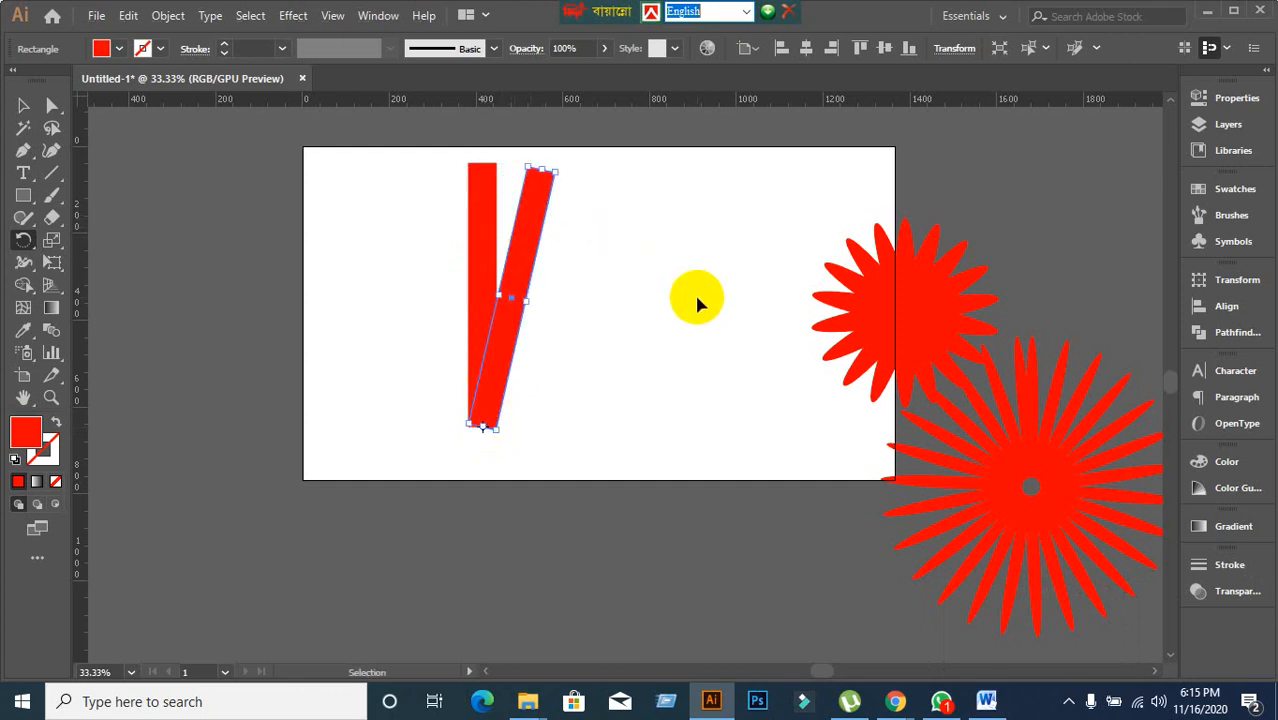
Repeat the rotated rectangle copy around the lower pivot until the bars form a full circle.
key("ctrl+d")
key("ctrl+d")
key("ctrl+d")
key("ctrl+d")
key("ctrl+d")
key("ctrl+d")
key("ctrl+d")
key("ctrl+d")
key("ctrl+d")
key("ctrl+d")
key("ctrl+d")
key("ctrl+d")
key("ctrl+d")
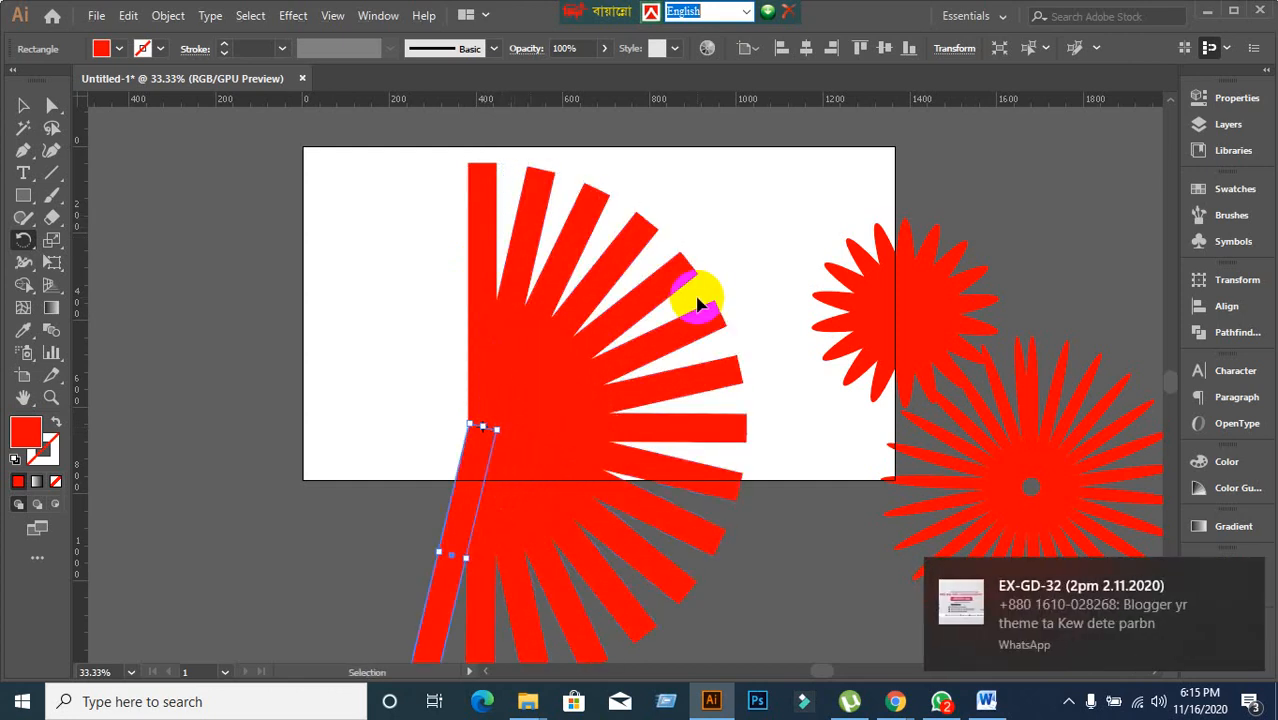
key("ctrl+d")
key("ctrl+d")
key("ctrl+d")
key("ctrl+d")
key("ctrl+d")
key("ctrl+d")
key("ctrl+d")
key("ctrl+d")
key("ctrl+d")
key("ctrl+d")
key("ctrl+d")
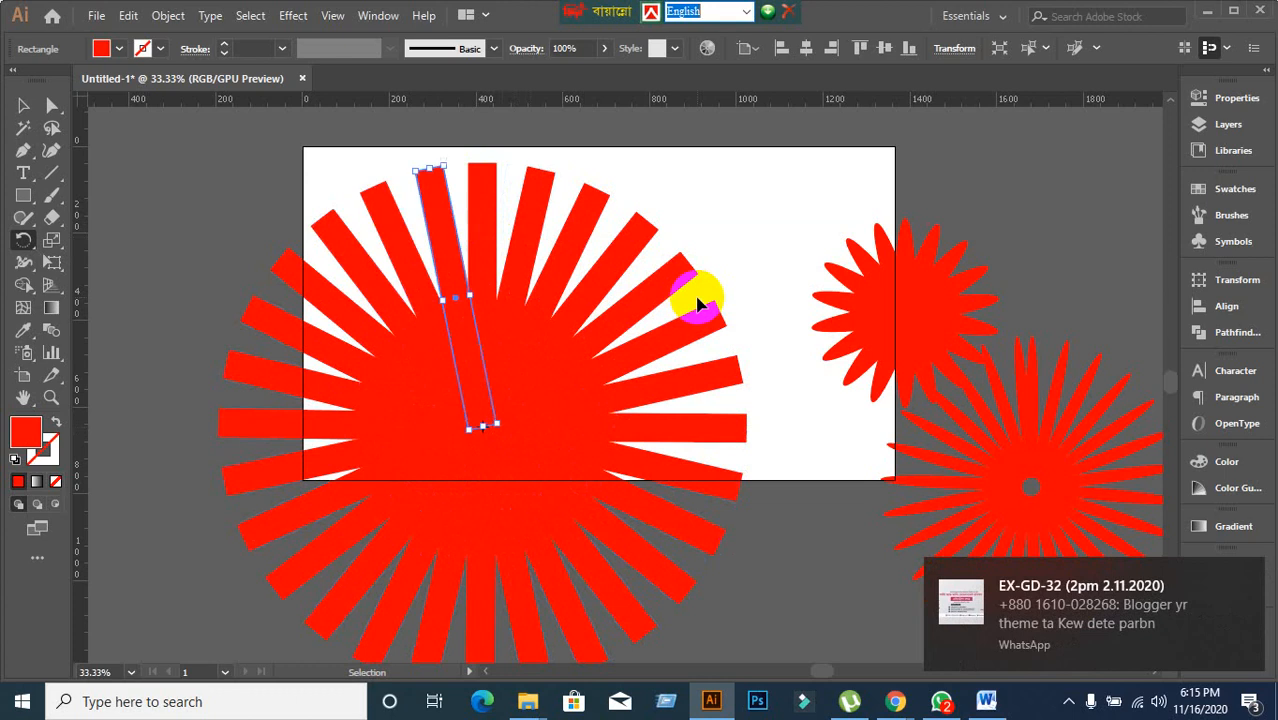
scroll(399, 262, "down", 1)
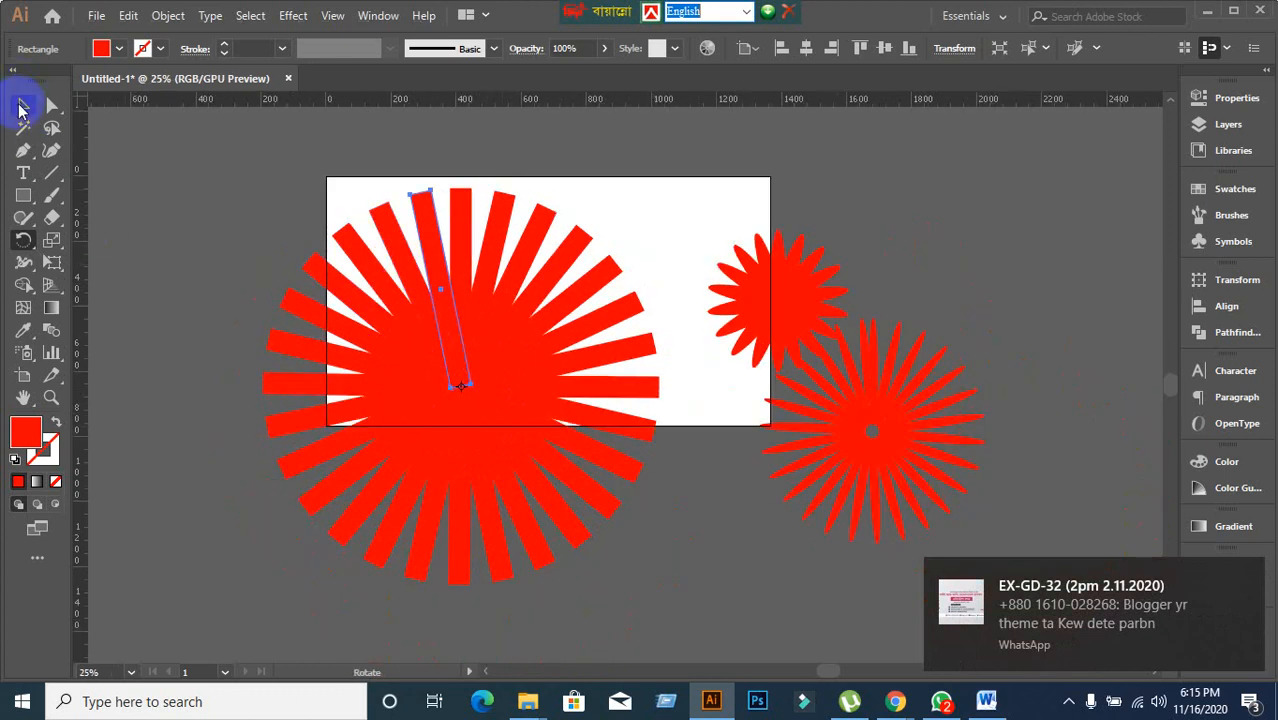
Select the whole rectangle starburst, move it off the artboard to the upper right and deselect it.
left_click(22, 108)
left_click(500, 450)
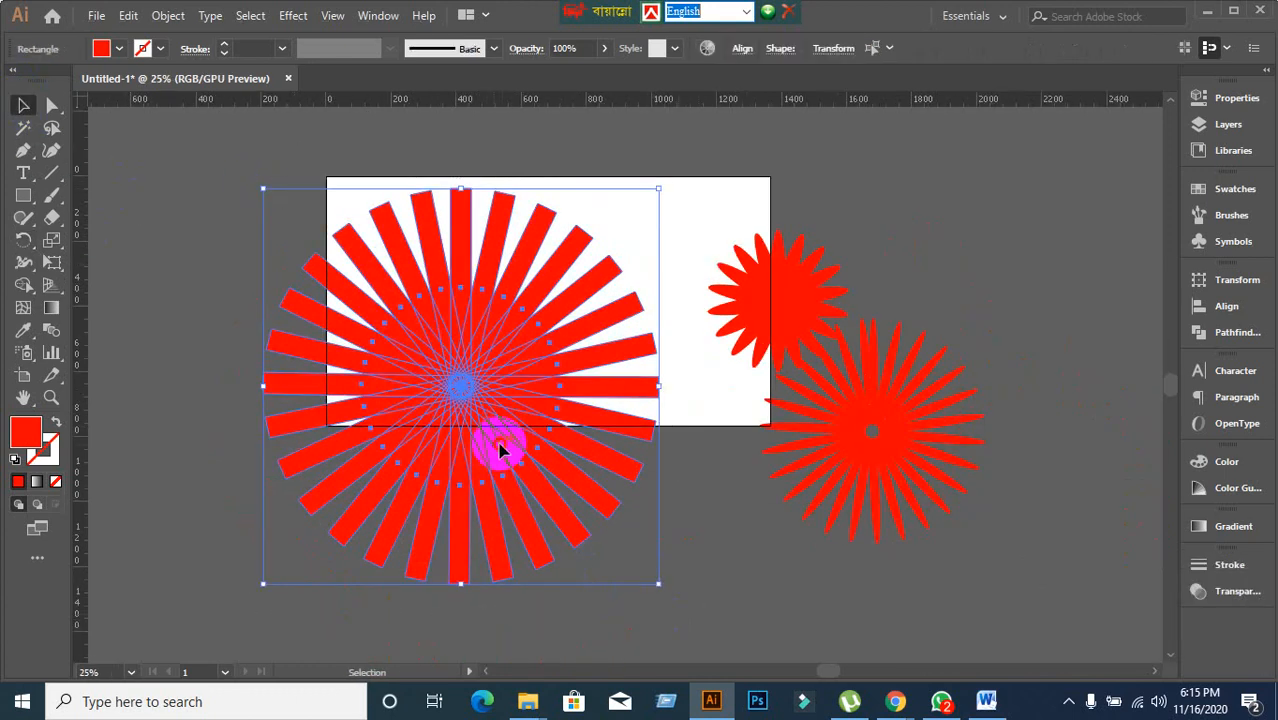
left_click_drag(500, 450, 1100, 275)
left_click(333, 385)
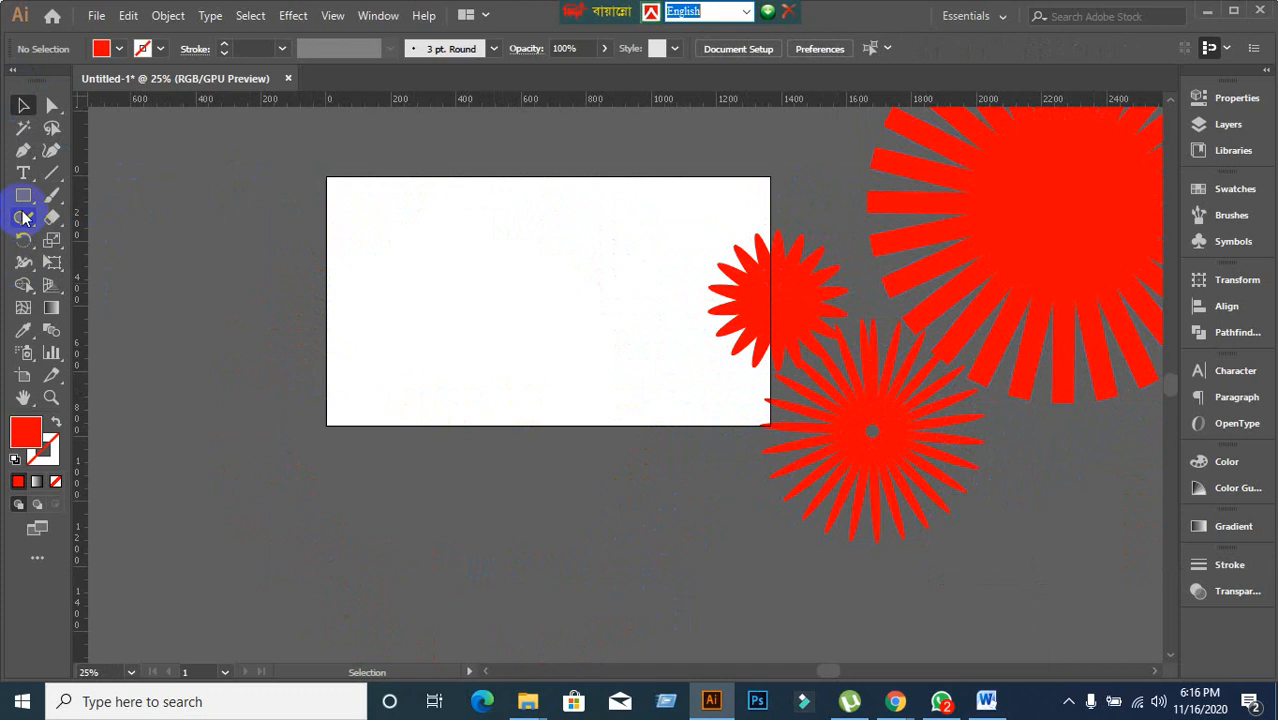
Draw another tall, narrow red rectangle on the upper part of the artboard's left half.
left_click_drag(487, 234, 462, 340)
left_click(22, 108)
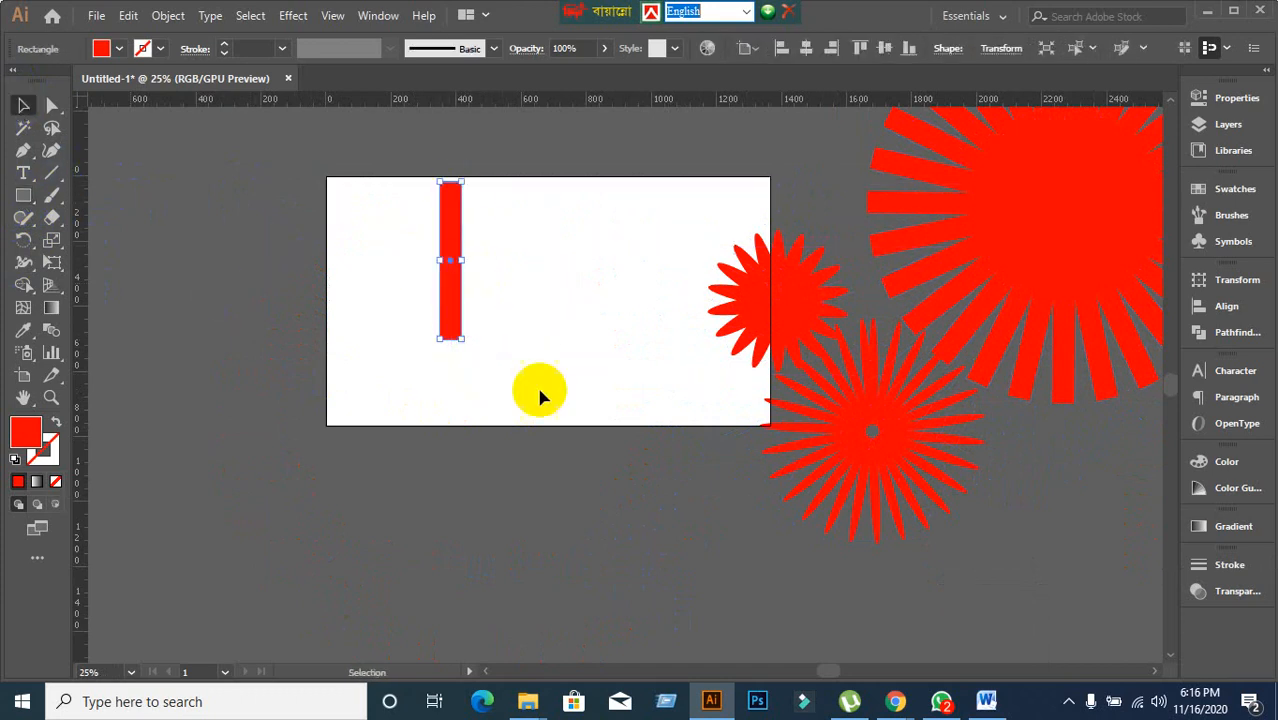
scroll(466, 380, "up", 1)
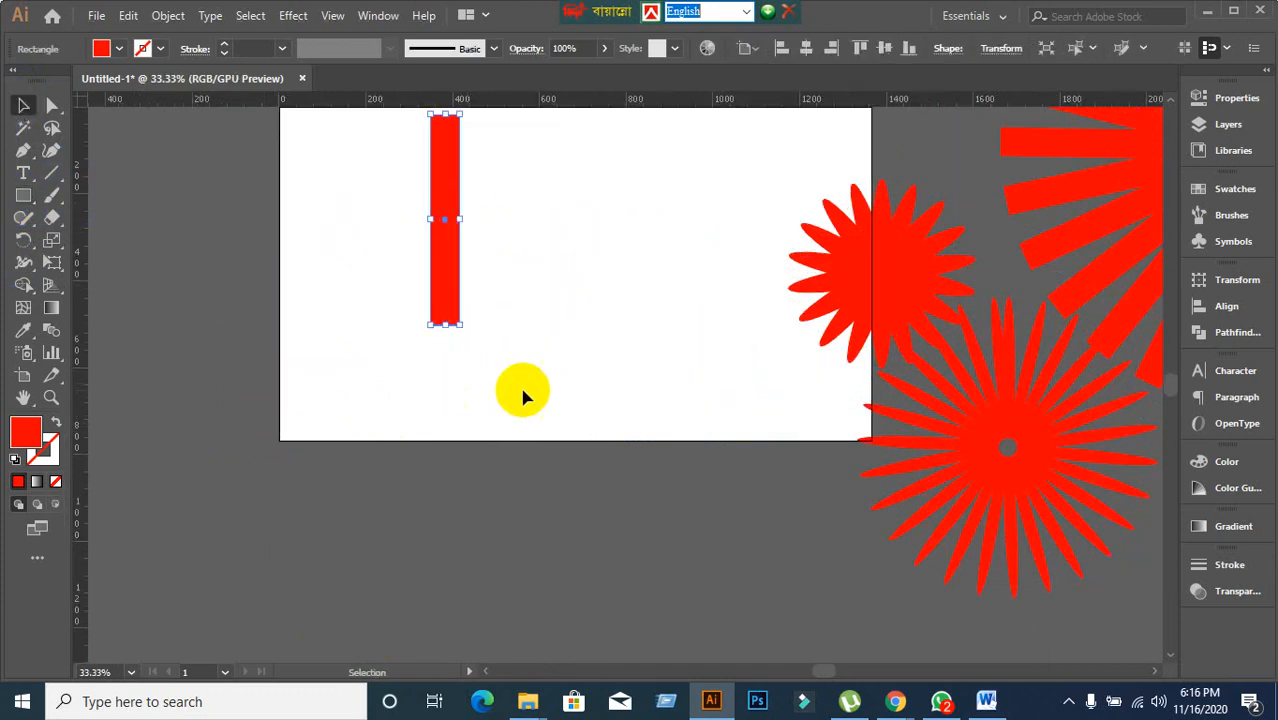
Rotate a copy of the tall red rectangle clockwise about a pivot centred a short distance below its lower edge.
left_click(22, 240)
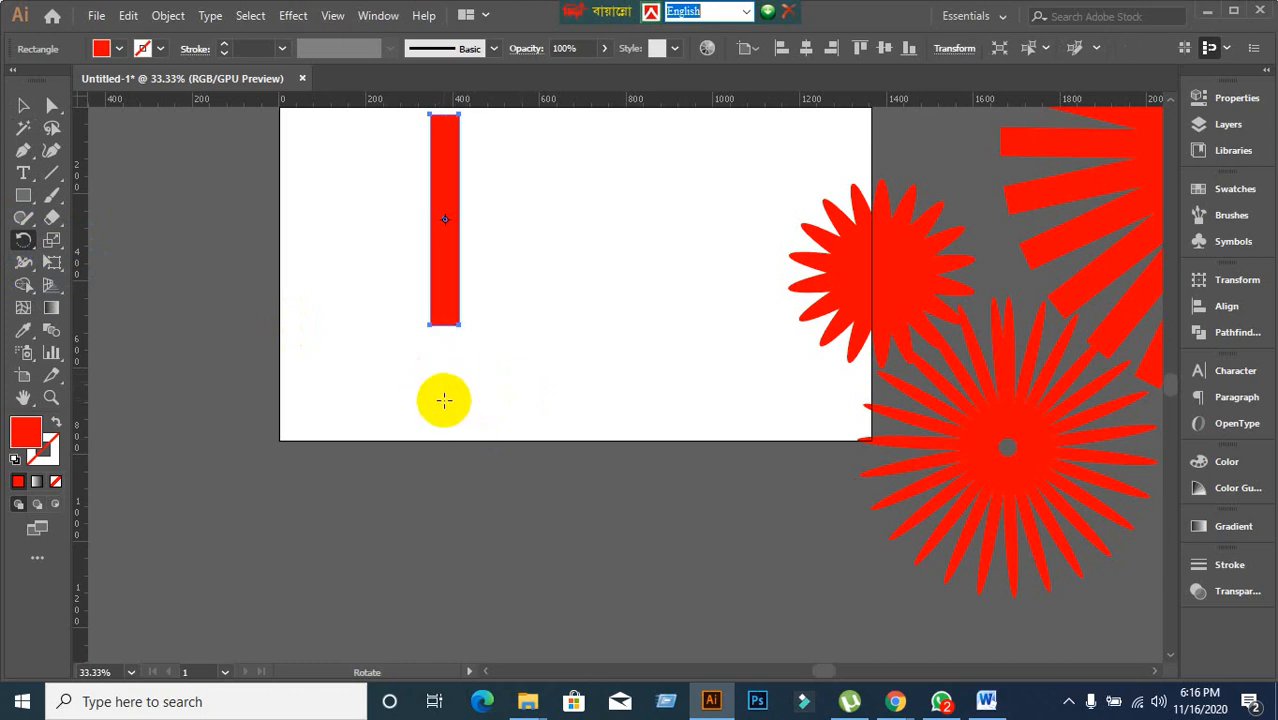
left_click(444, 400)
scroll(442, 228, "up", 1)
left_click_drag(444, 188, 498, 194)
Repeat the rotated rectangle copy until the bars form a full circle around an open centre.
key("ctrl+d")
key("ctrl+d")
key("ctrl+d")
key("ctrl+d")
key("ctrl+d")
key("ctrl+d")
key("ctrl+d")
key("ctrl+d")
key("ctrl+d")
key("ctrl+d")
key("ctrl+d")
key("ctrl+d")
key("ctrl+d")
key("ctrl+d")
key("ctrl+d")
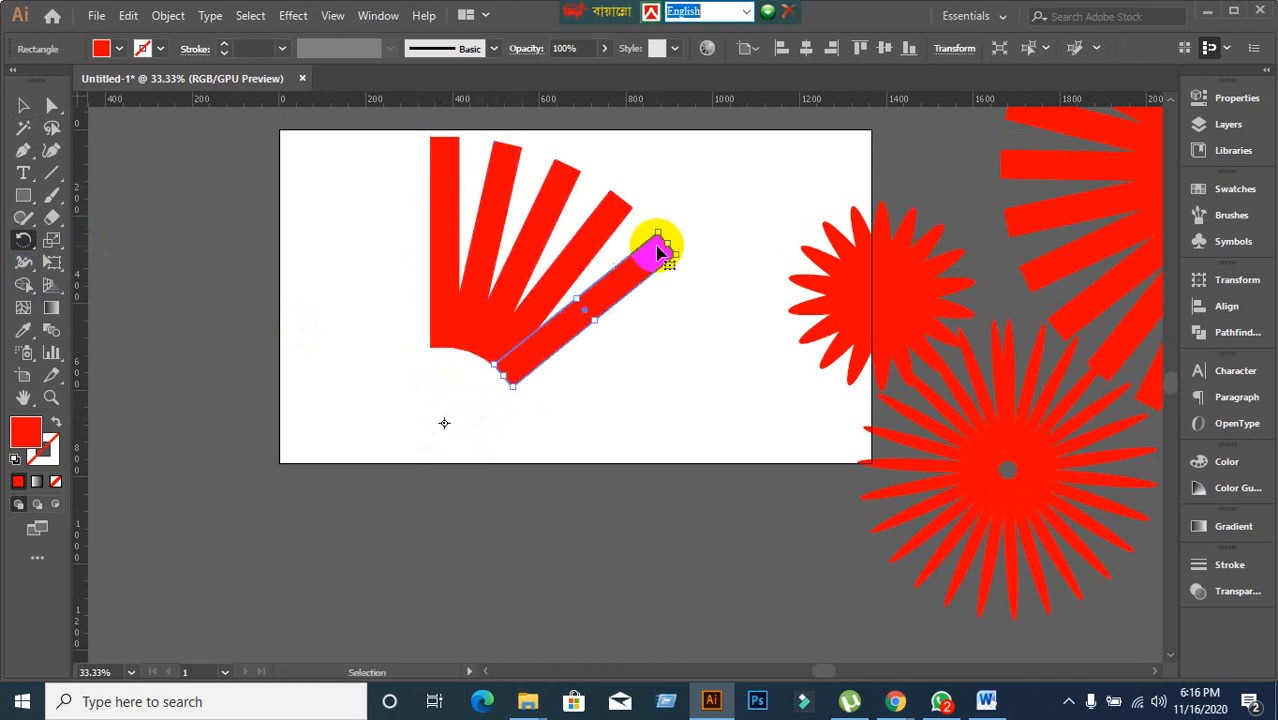
key("ctrl+d")
key("ctrl+d")
key("ctrl+d")
key("ctrl+d")
key("ctrl+d")
key("ctrl+d")
key("ctrl+d")
key("ctrl+d")
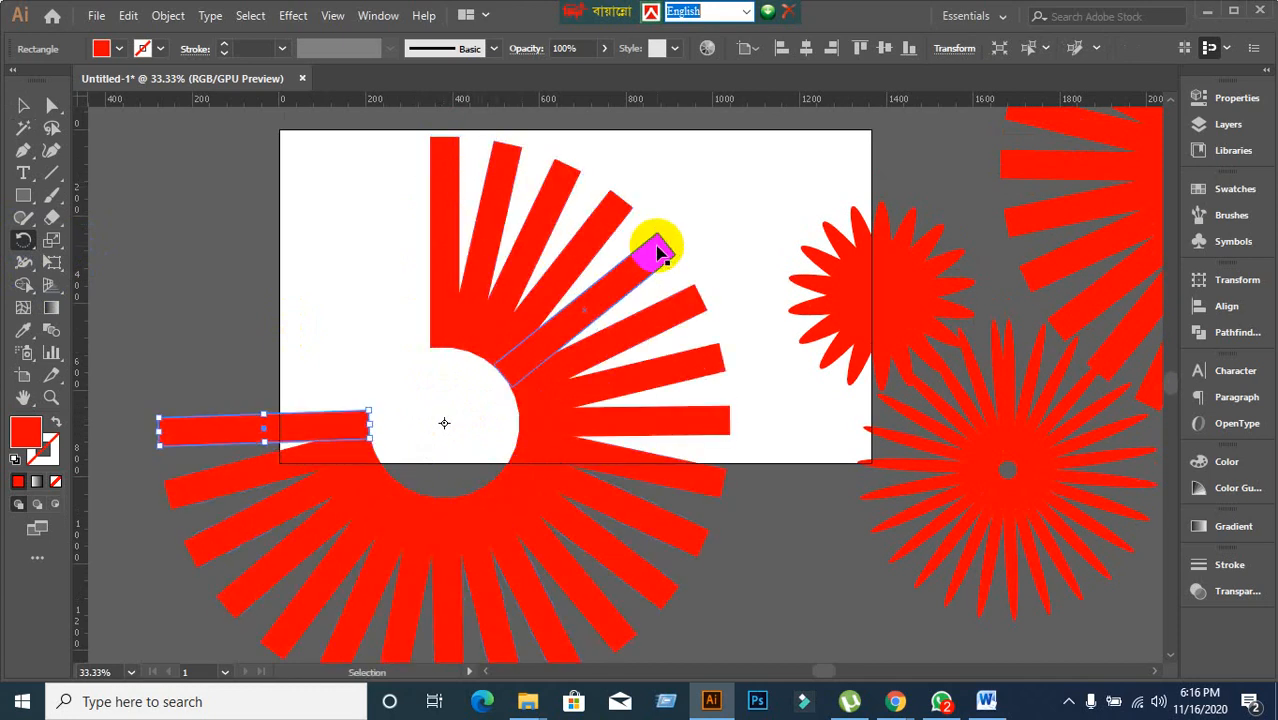
scroll(588, 330, "down", 2, "alt")
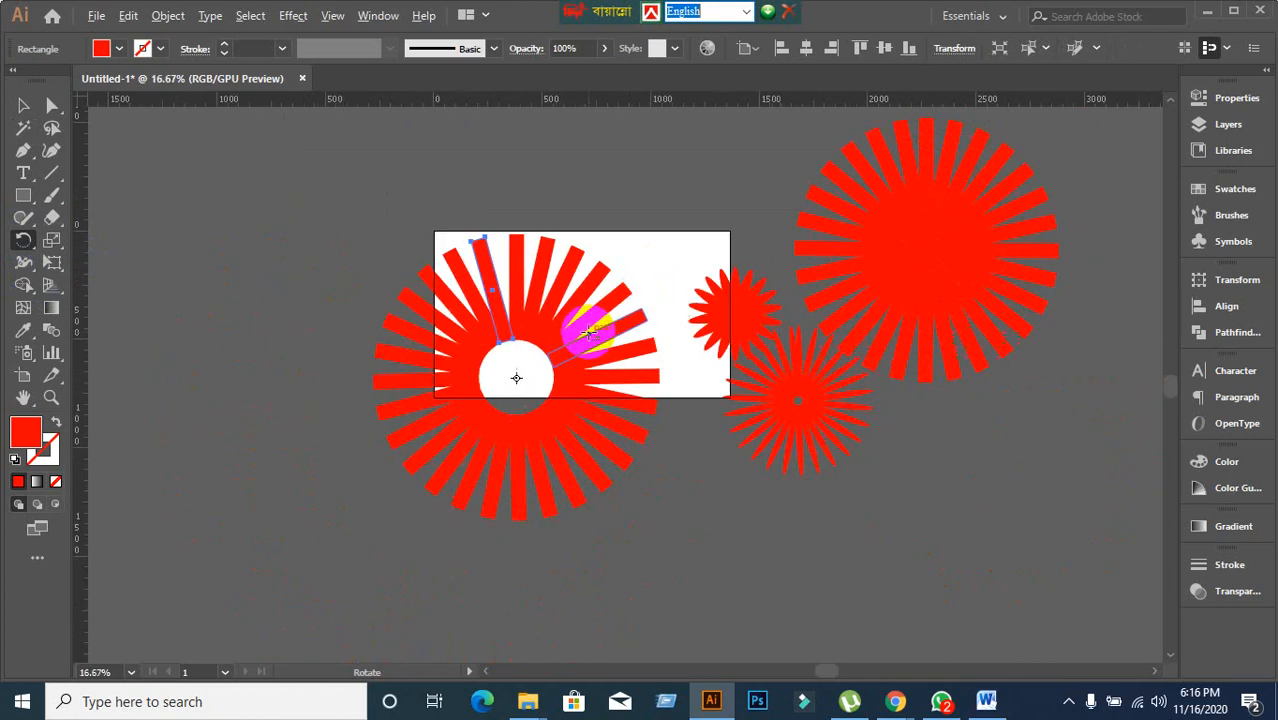
Select the whole open-centred rectangle starburst, move it off the artboard to the lower right and deselect it.
left_click_drag(320, 211, 644, 498)
key("ctrl+z")
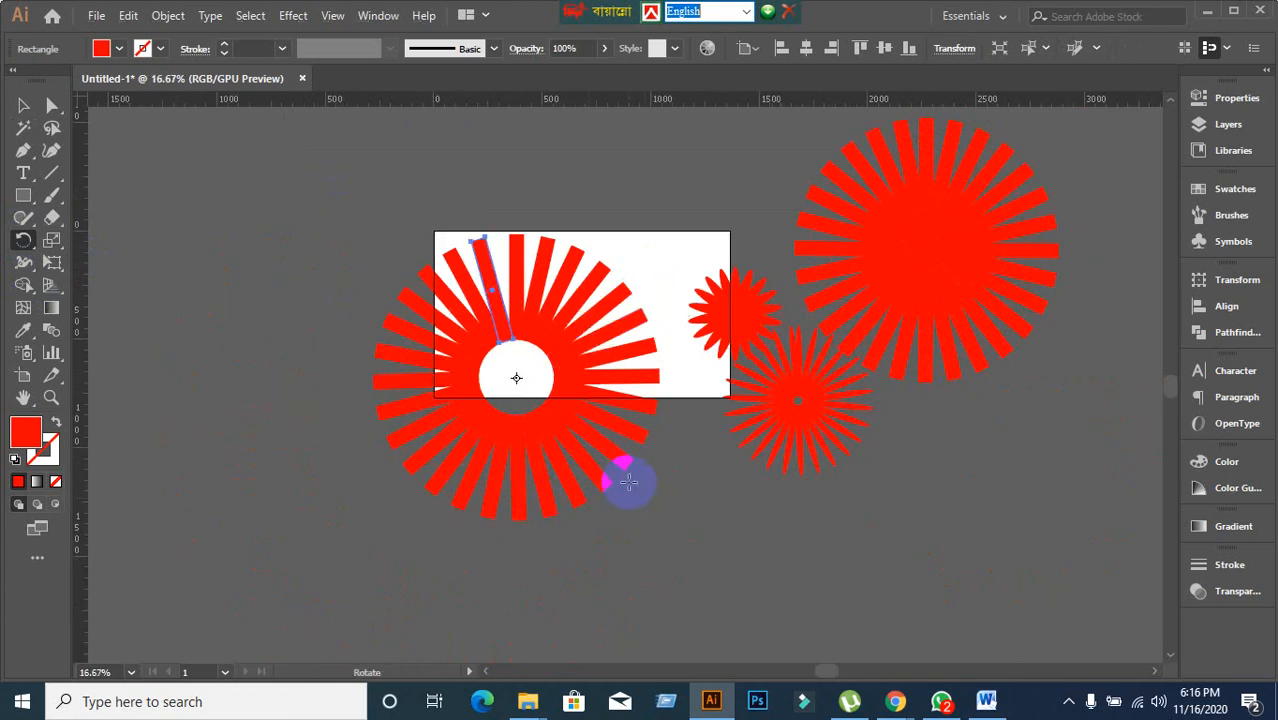
left_click(33, 106)
left_click(522, 357)
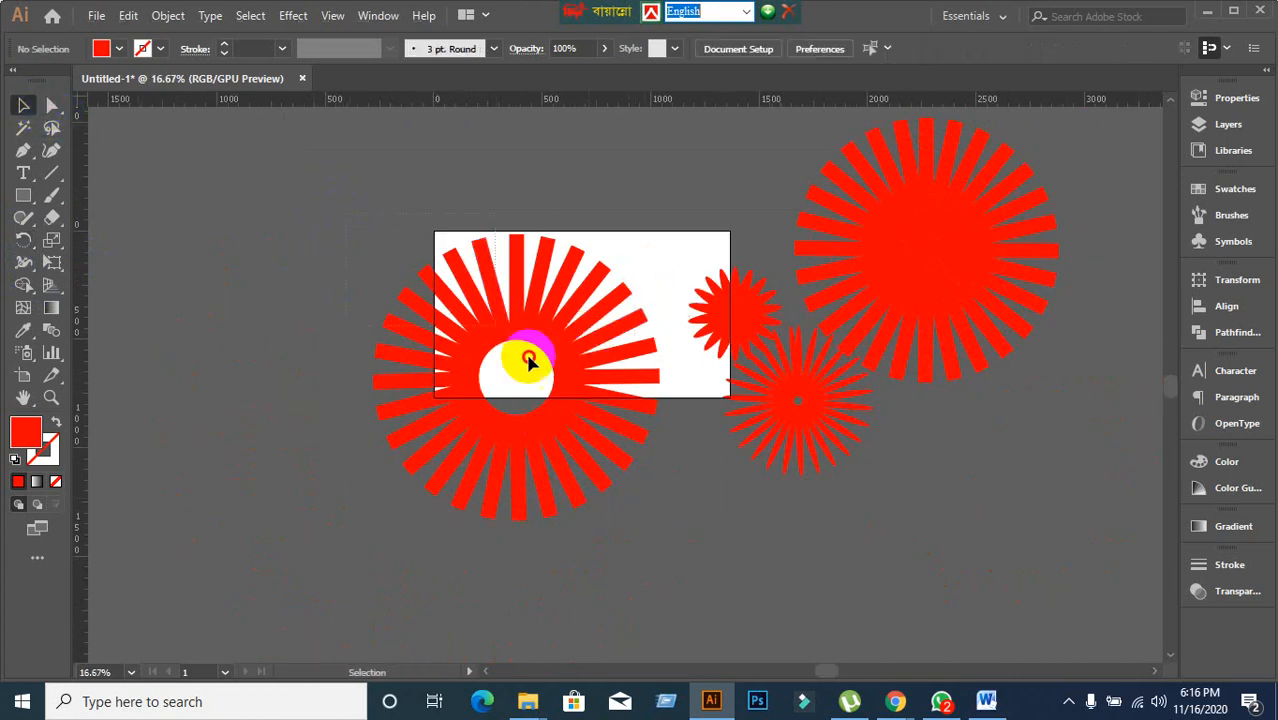
left_click(590, 413)
left_click_drag(590, 413, 1070, 472)
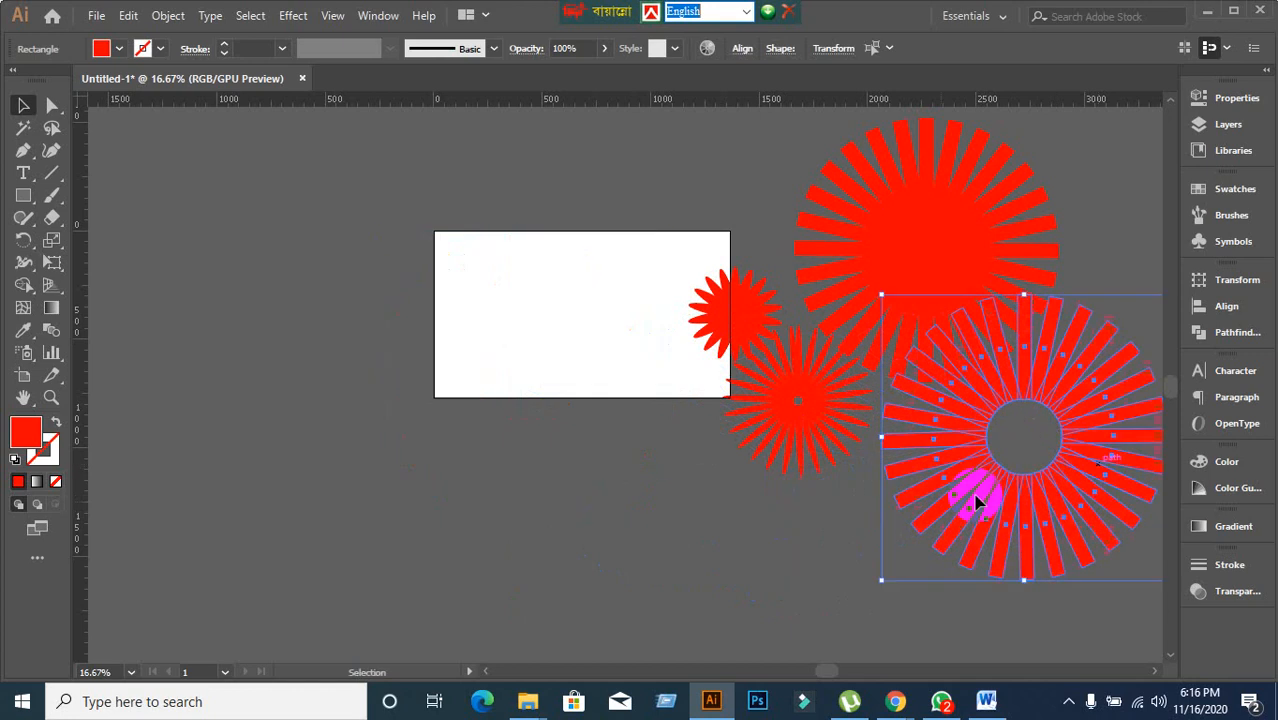
left_click(599, 320)
Draw a long, thin horizontal red rectangle across the upper part of the artboard, starting at its left edge.
scroll(596, 318, "up", 2, "alt")
left_click_drag(23, 195, 82, 197)
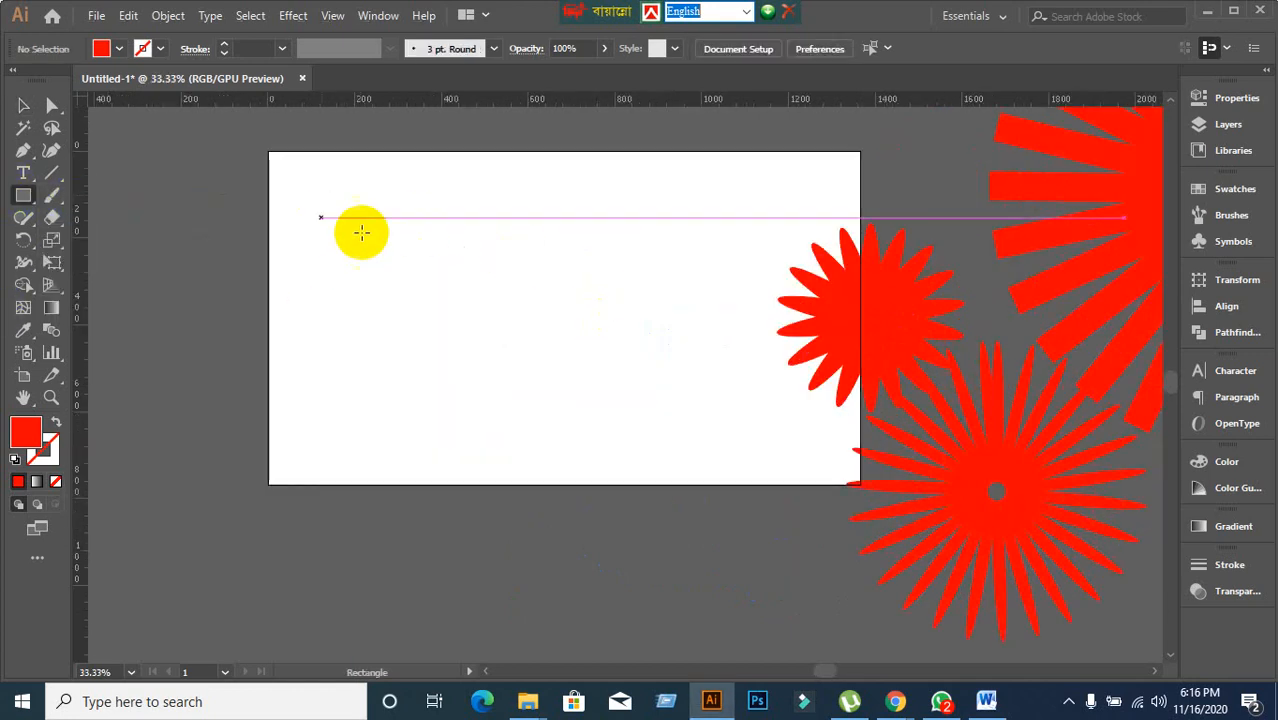
key("space")
left_click_drag(372, 247, 827, 259)
left_click_drag(884, 354, 442, 334)
left_click_drag(352, 197, 657, 212)
Rotate a copy of the horizontal bar clockwise about a pivot below its midpoint and repeat it into a closed interlaced ring.
left_click(17, 242)
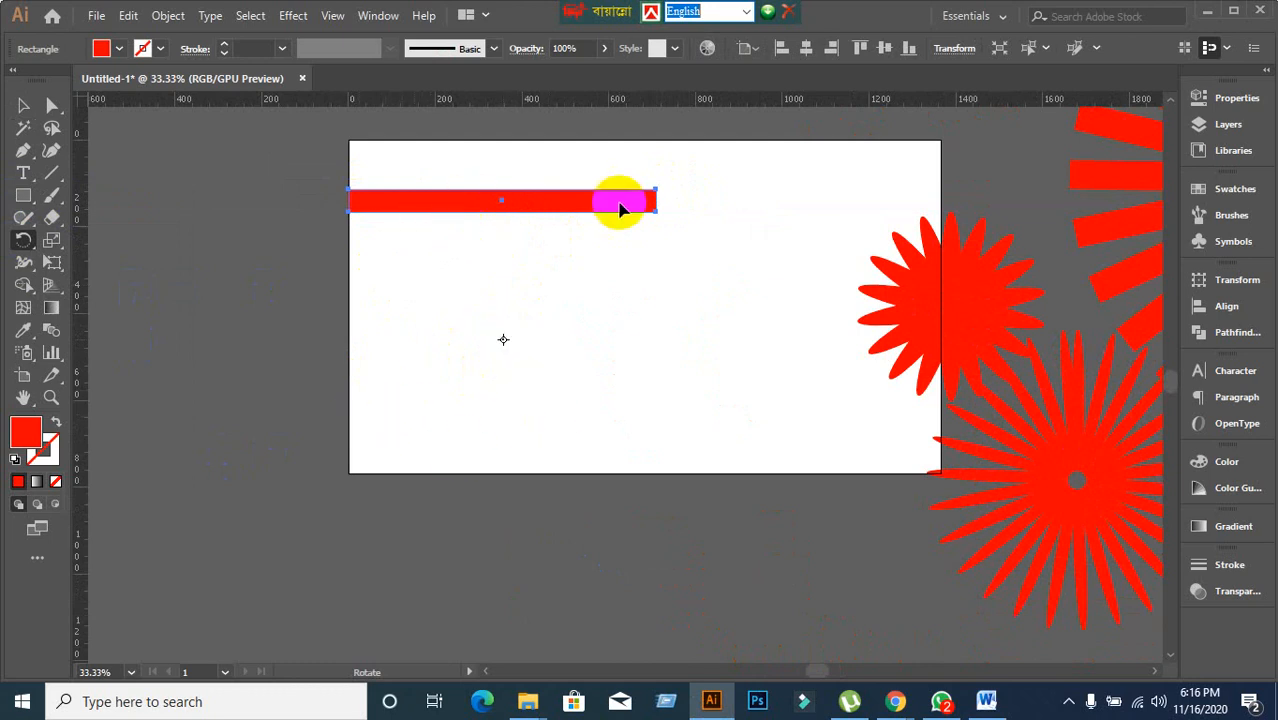
left_click_drag(603, 212, 656, 262)
key("ctrl+d")
key("ctrl+d")
key("ctrl+d")
key("ctrl+d")
key("ctrl+d")
key("ctrl+d")
key("ctrl+d")
key("ctrl+d")
key("ctrl+d")
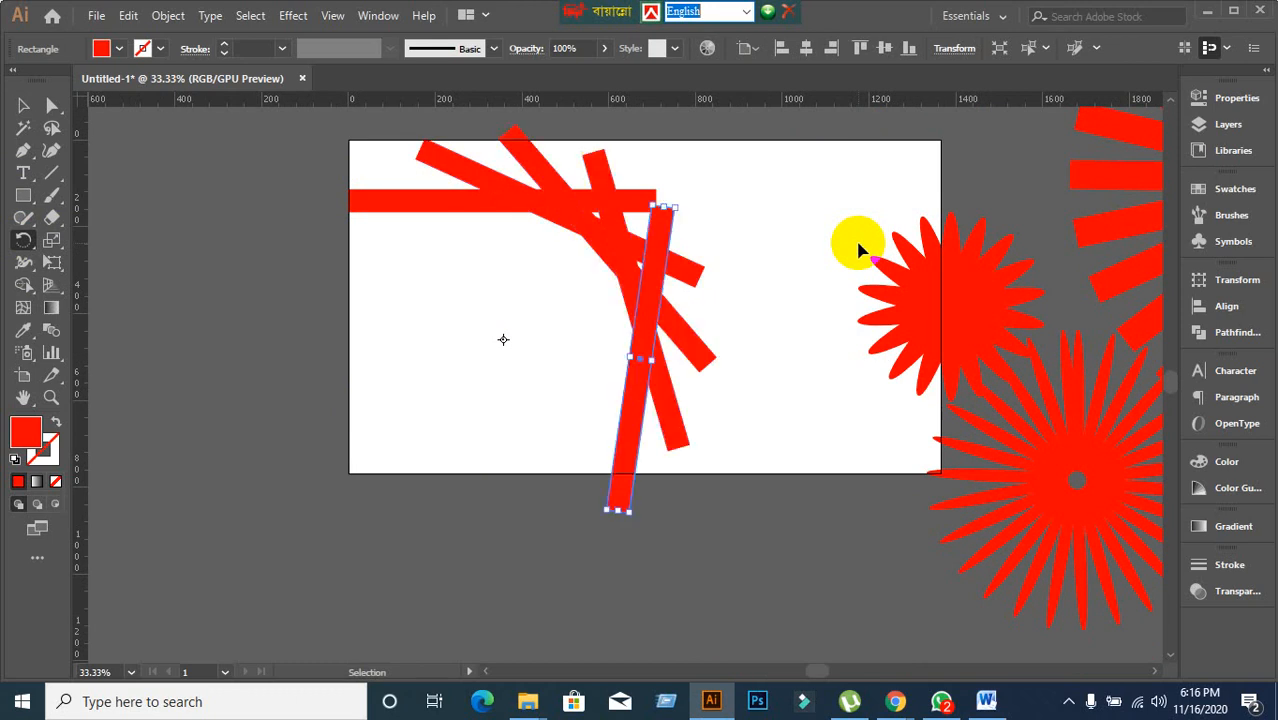
key("ctrl+d")
key("ctrl+d")
key("ctrl+d")
key("ctrl+d")
key("ctrl+d")
key("ctrl+d")
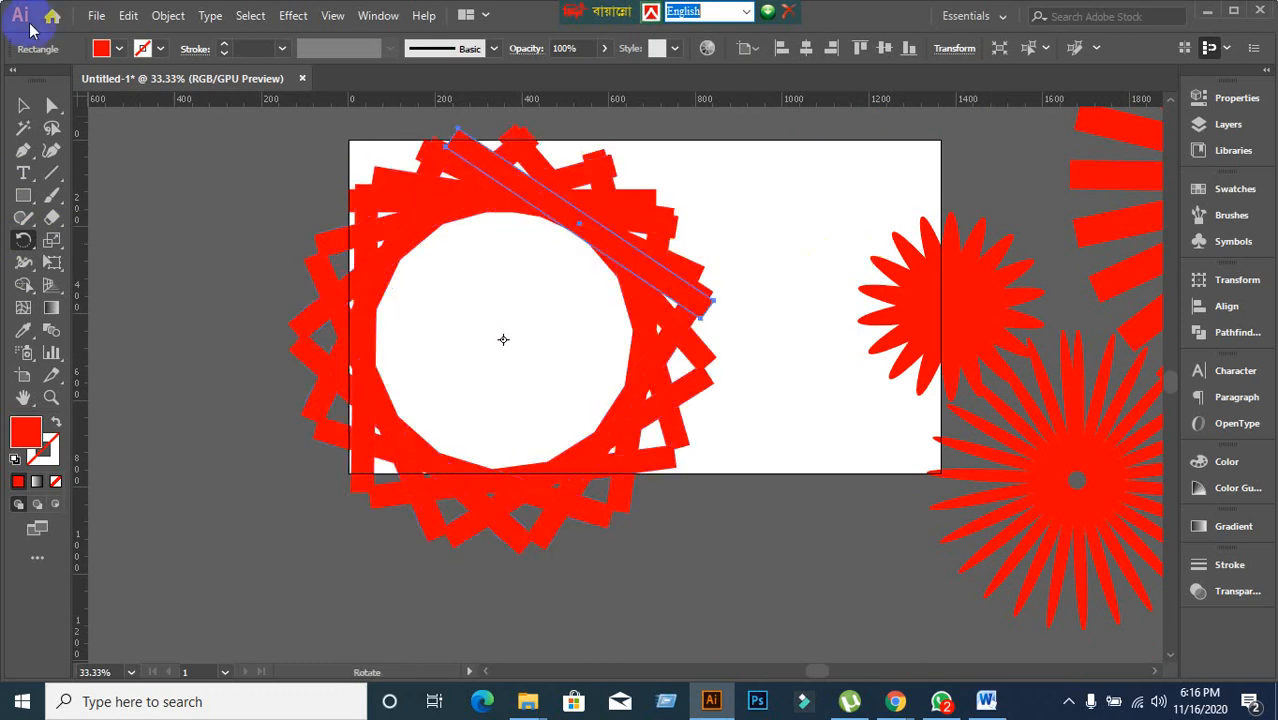
Select the whole interlaced bar ring, move it off the artboard to the lower left and deselect it.
left_click(20, 106)
left_click(214, 248)
scroll(235, 248, "down", 1)
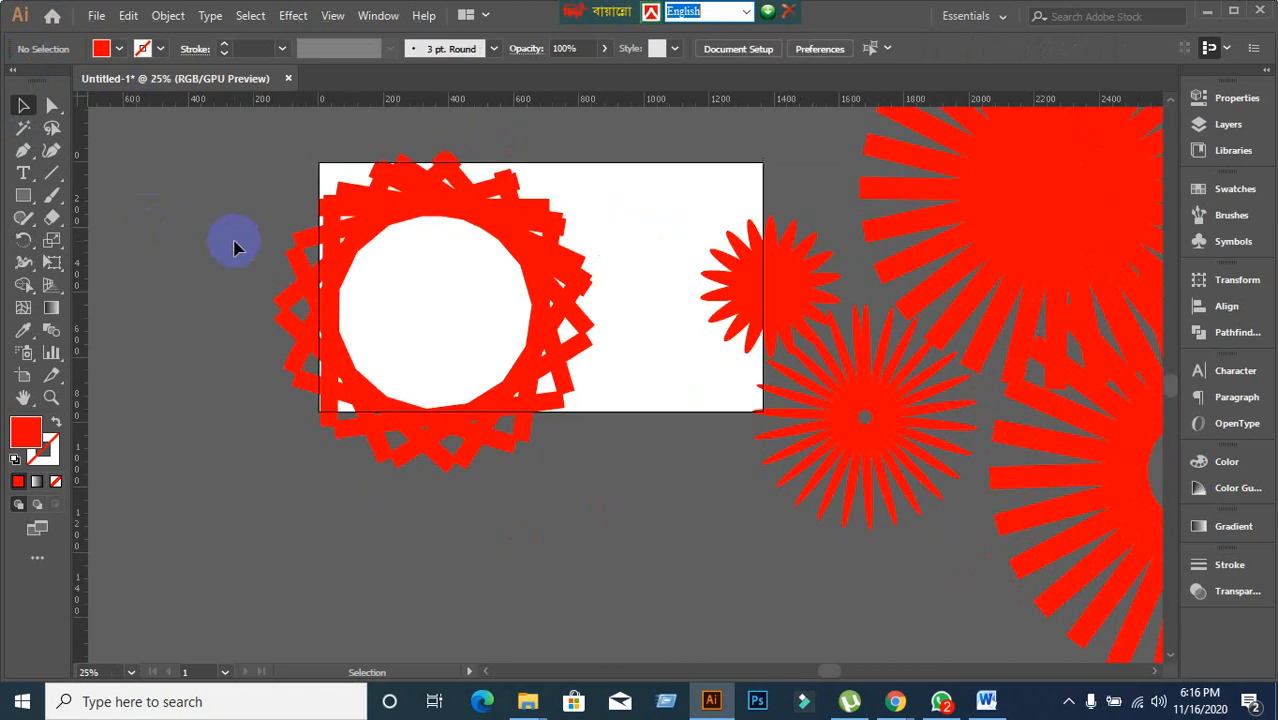
left_click_drag(281, 155, 603, 470)
left_click_drag(522, 372, 345, 654)
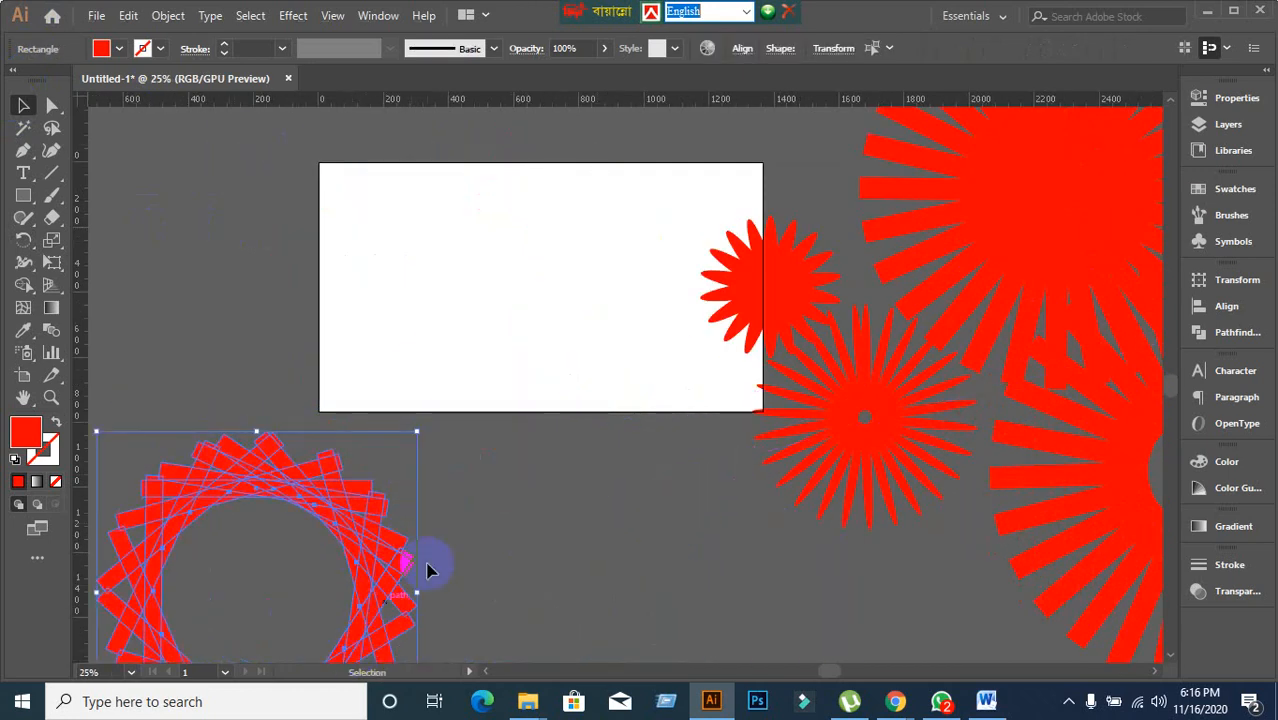
left_click_drag(357, 519, 399, 582)
left_click(568, 540)
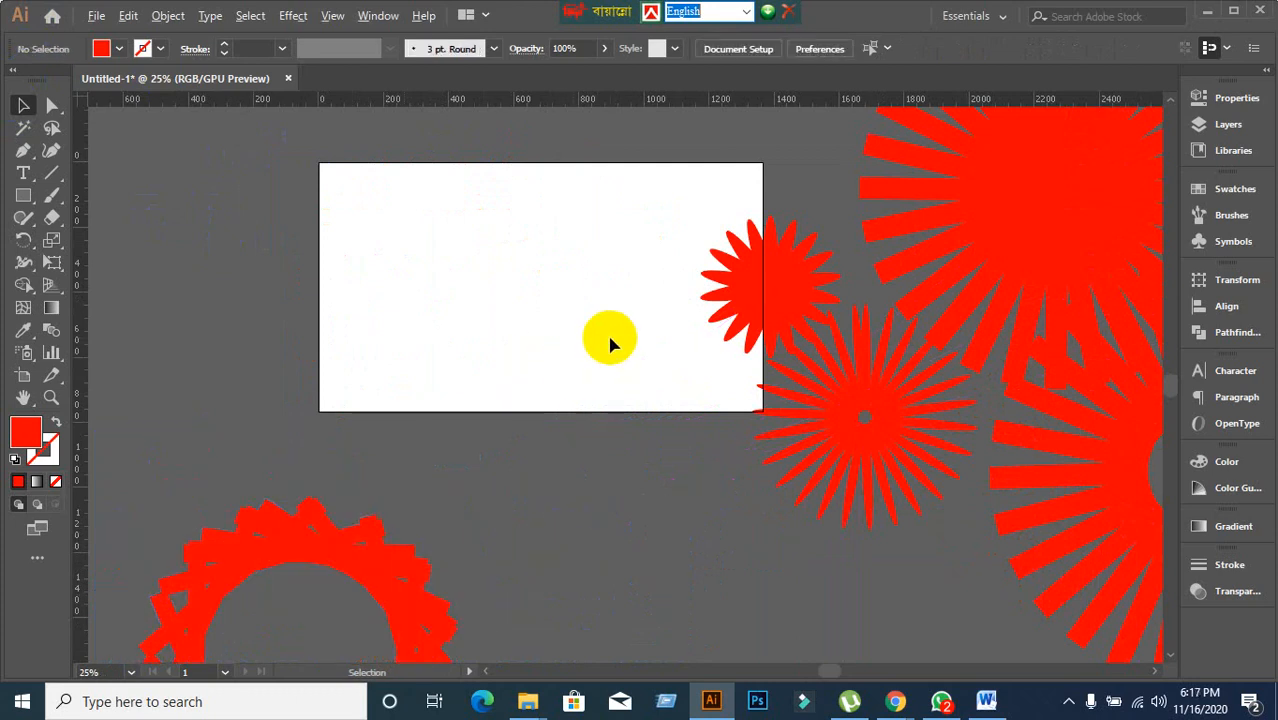
Draw a hexagon at the top of the artboard's left half and swap its fill and stroke to leave a red outline.
left_click_drag(610, 338, 580, 377)
scroll(580, 372, "up", 1)
left_click_drag(511, 342, 587, 333)
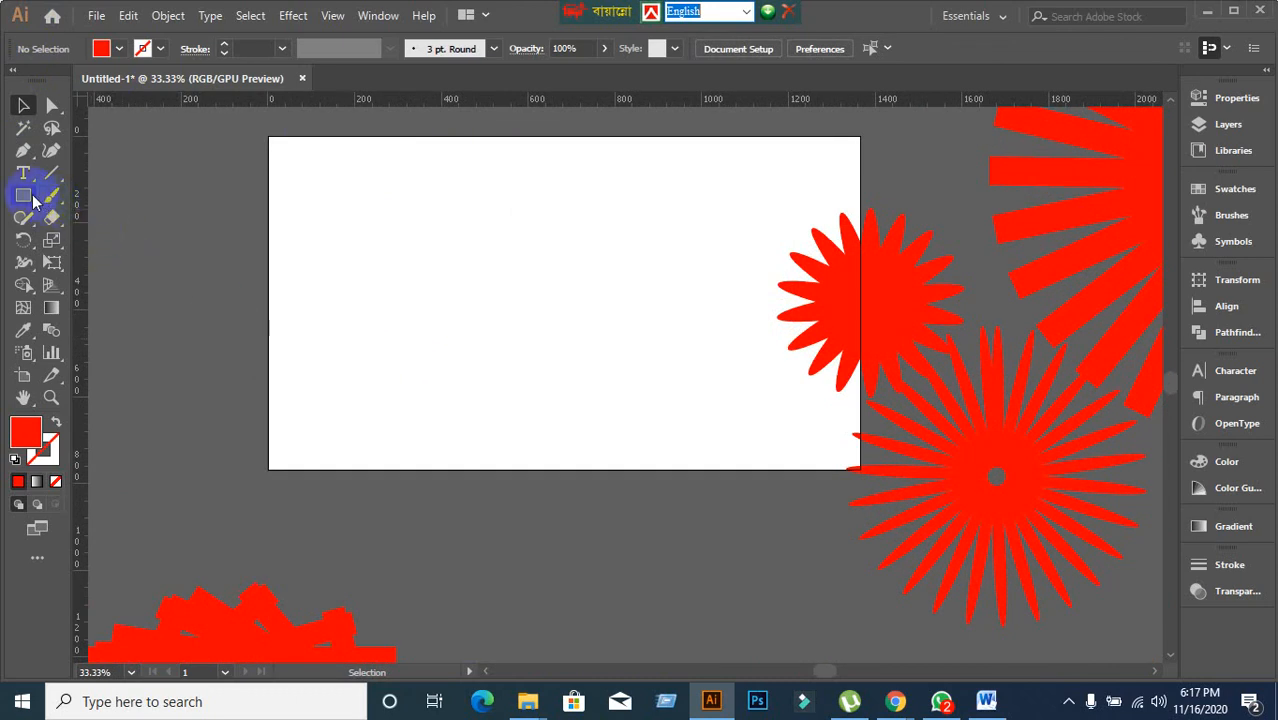
left_click_drag(35, 200, 131, 194)
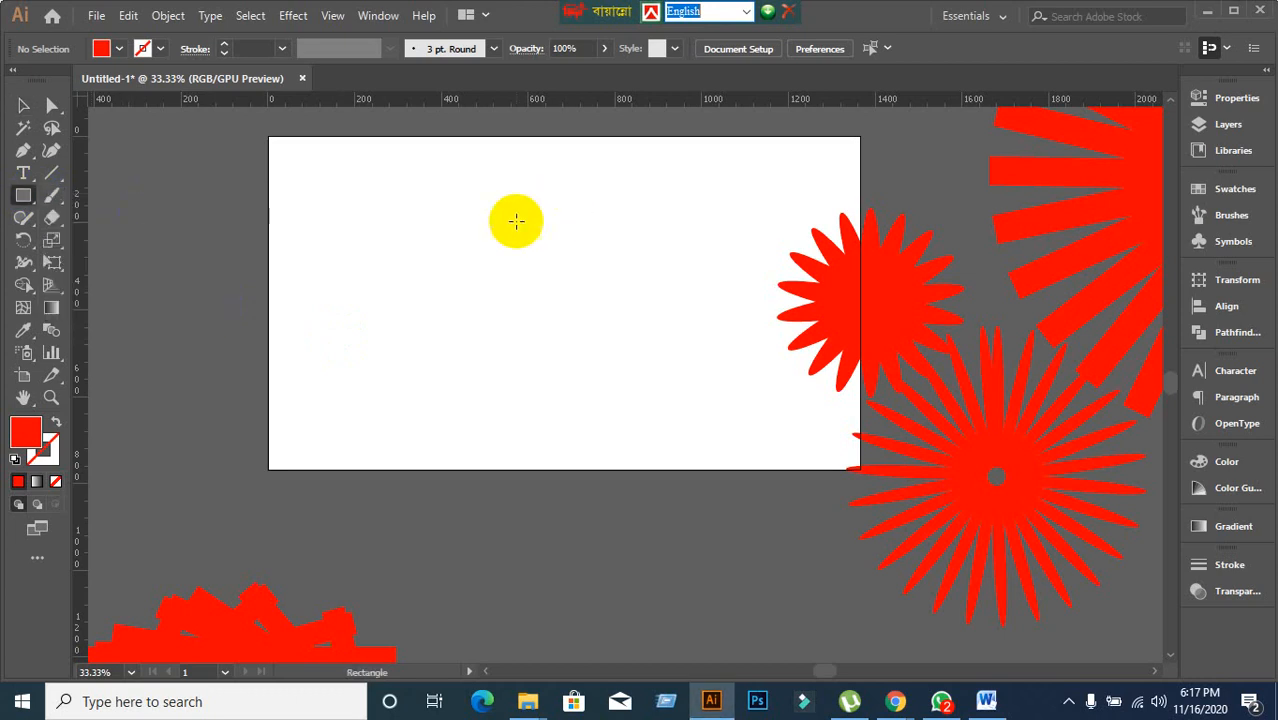
left_click_drag(22, 195, 63, 265)
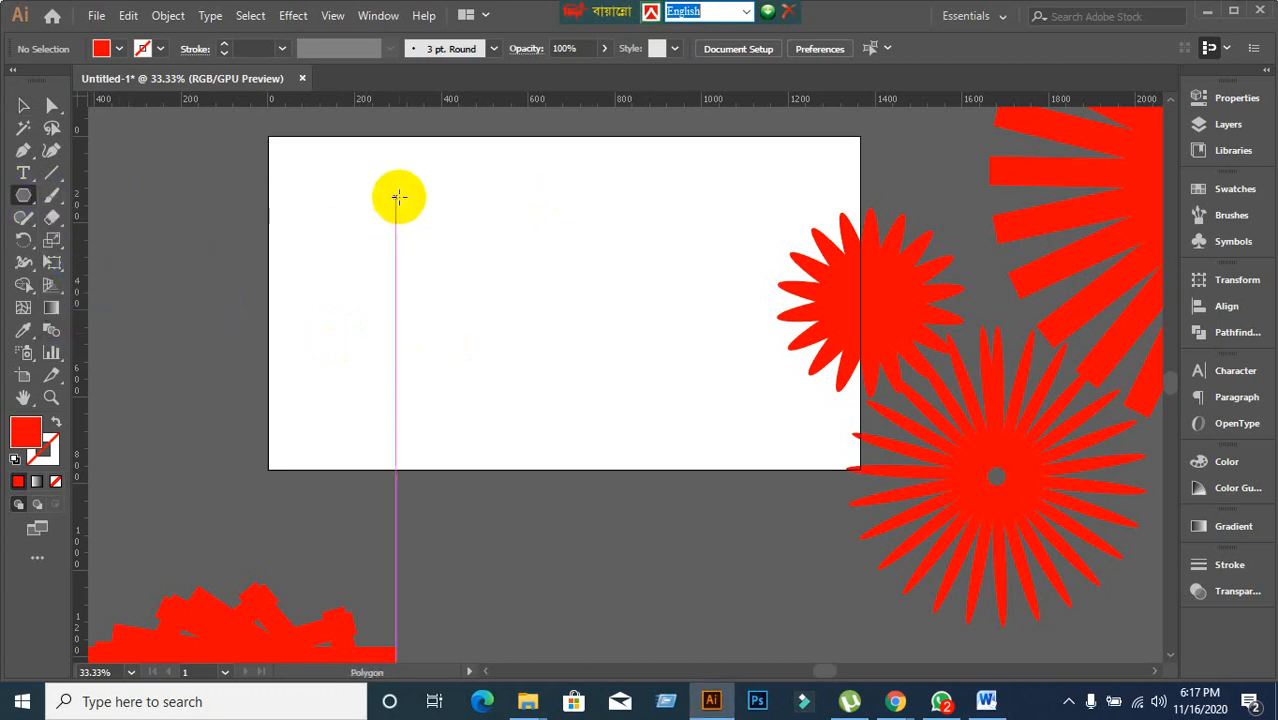
left_click_drag(398, 197, 471, 263)
key("ctrl+z")
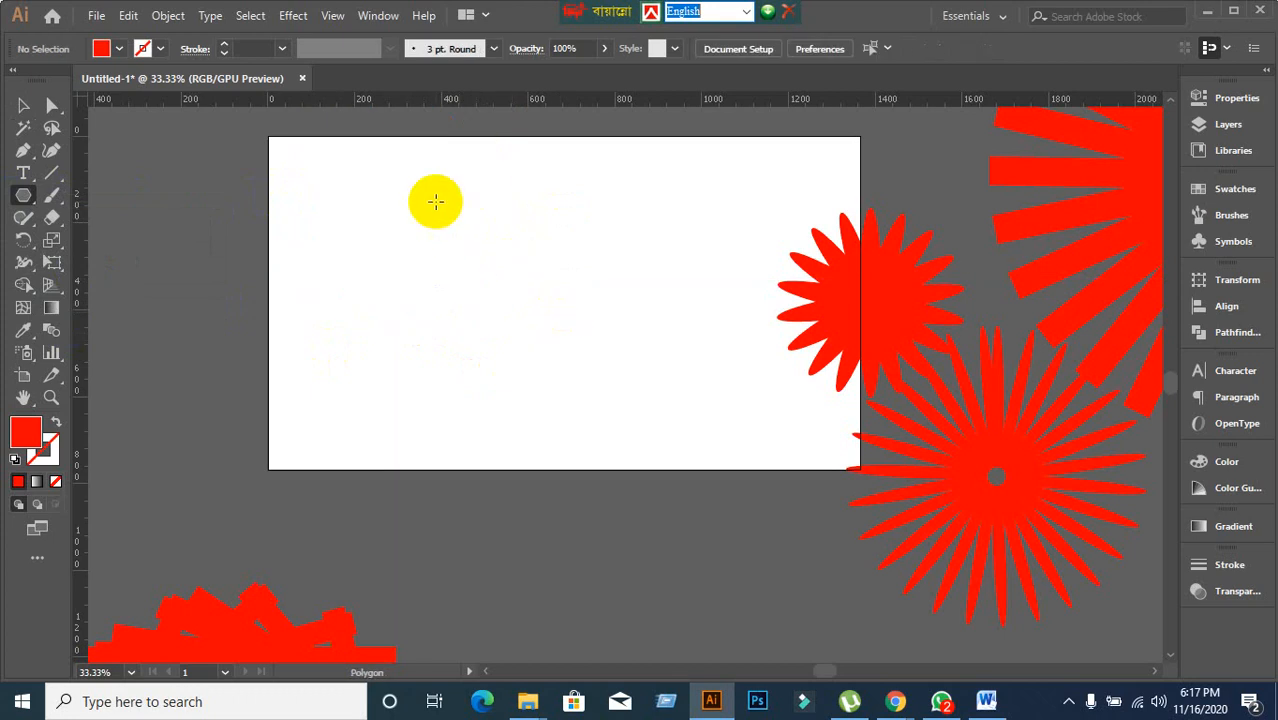
left_click_drag(435, 201, 500, 230)
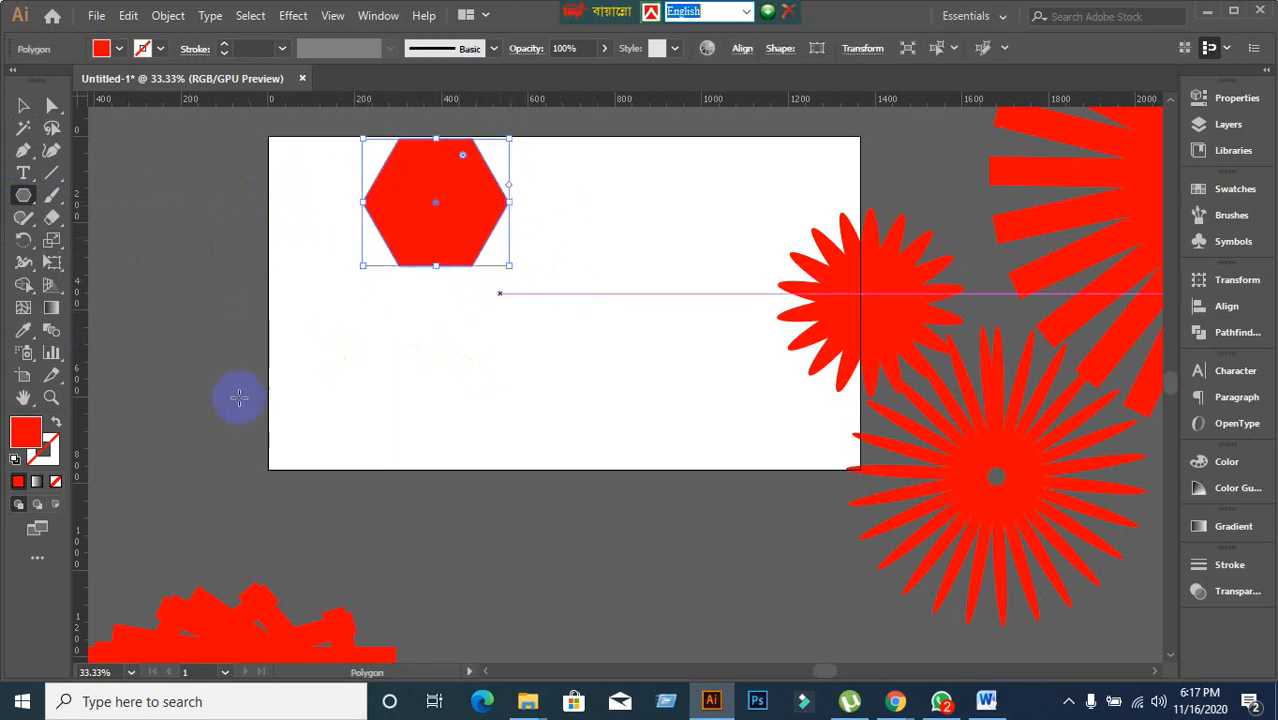
left_click(55, 422)
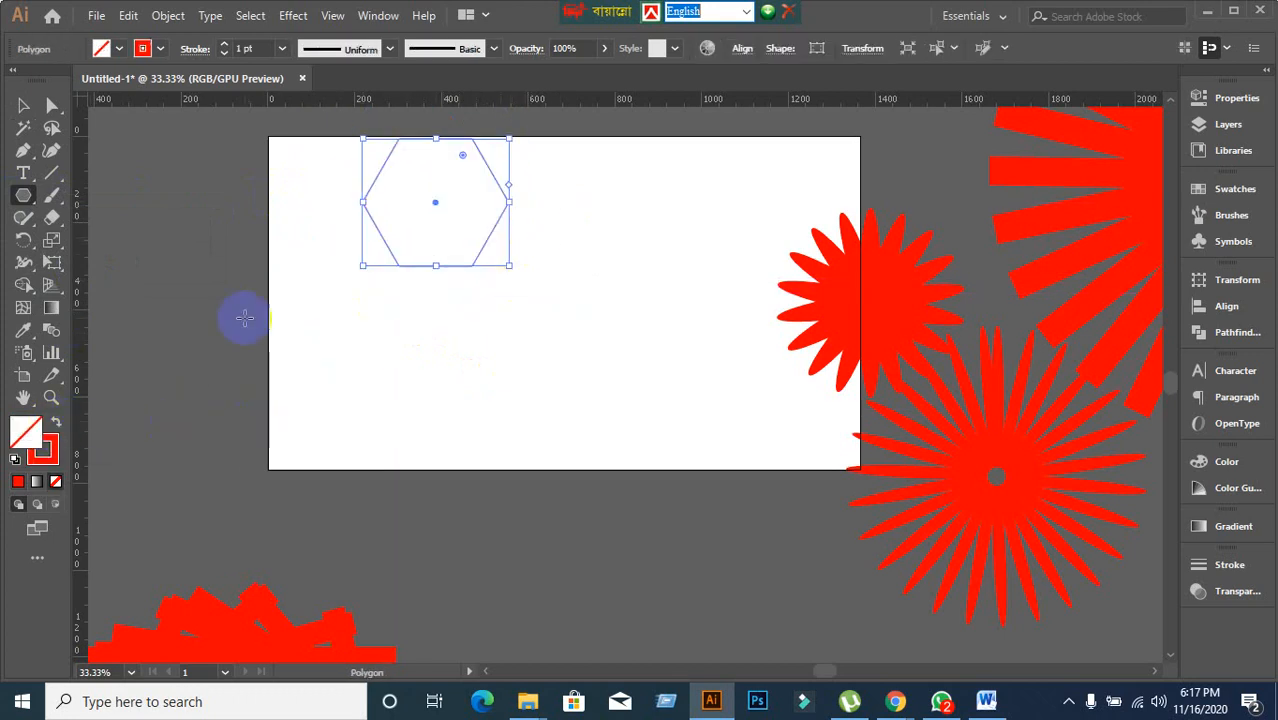
Rotate a copy of the hexagon clockwise about its right vertex and repeat the copy until the outlines form a full rosette.
left_click(23, 240)
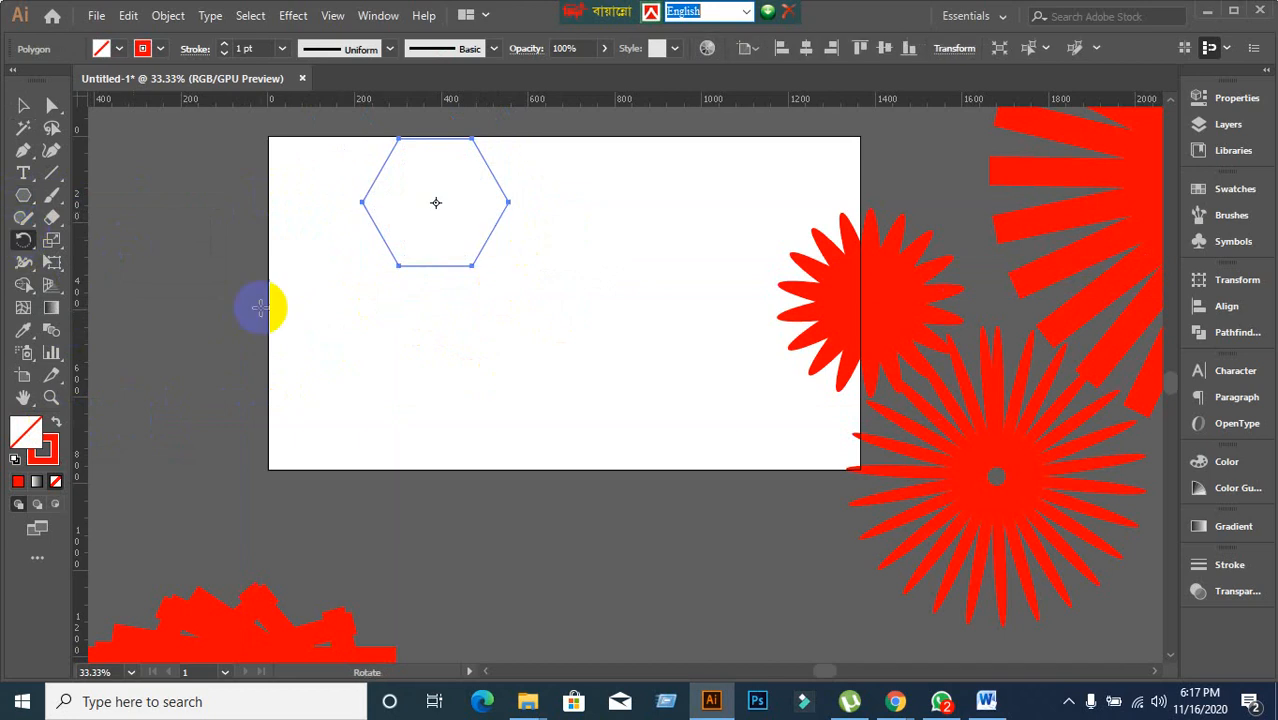
scroll(540, 210, "up", 2)
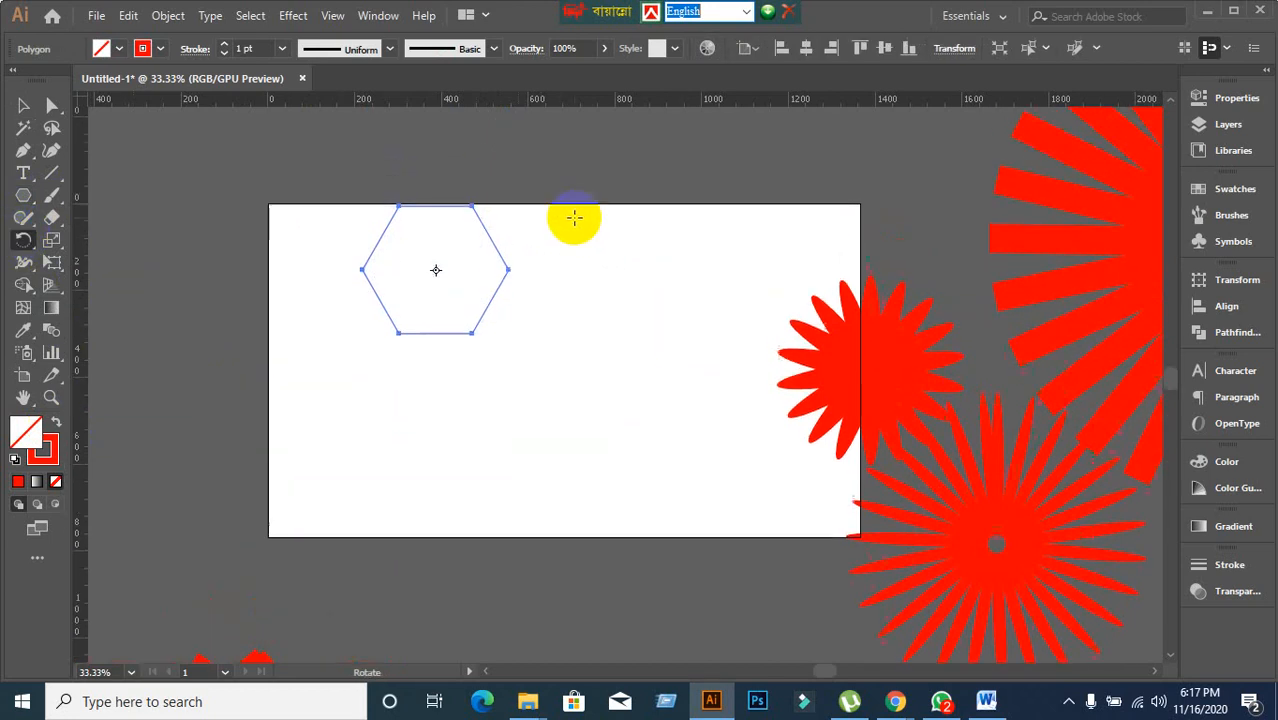
left_click(509, 270)
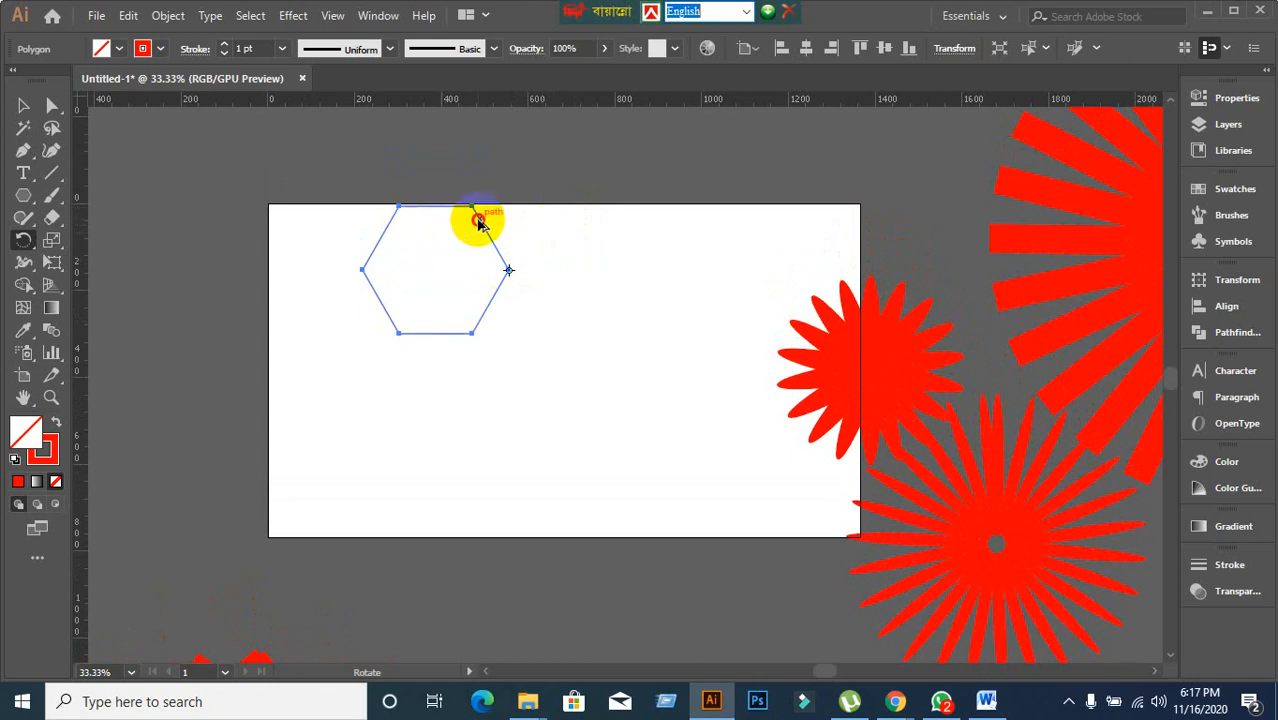
left_click_drag(479, 222, 531, 219)
key("ctrl+d")
key("ctrl+d")
key("ctrl+d")
key("ctrl+d")
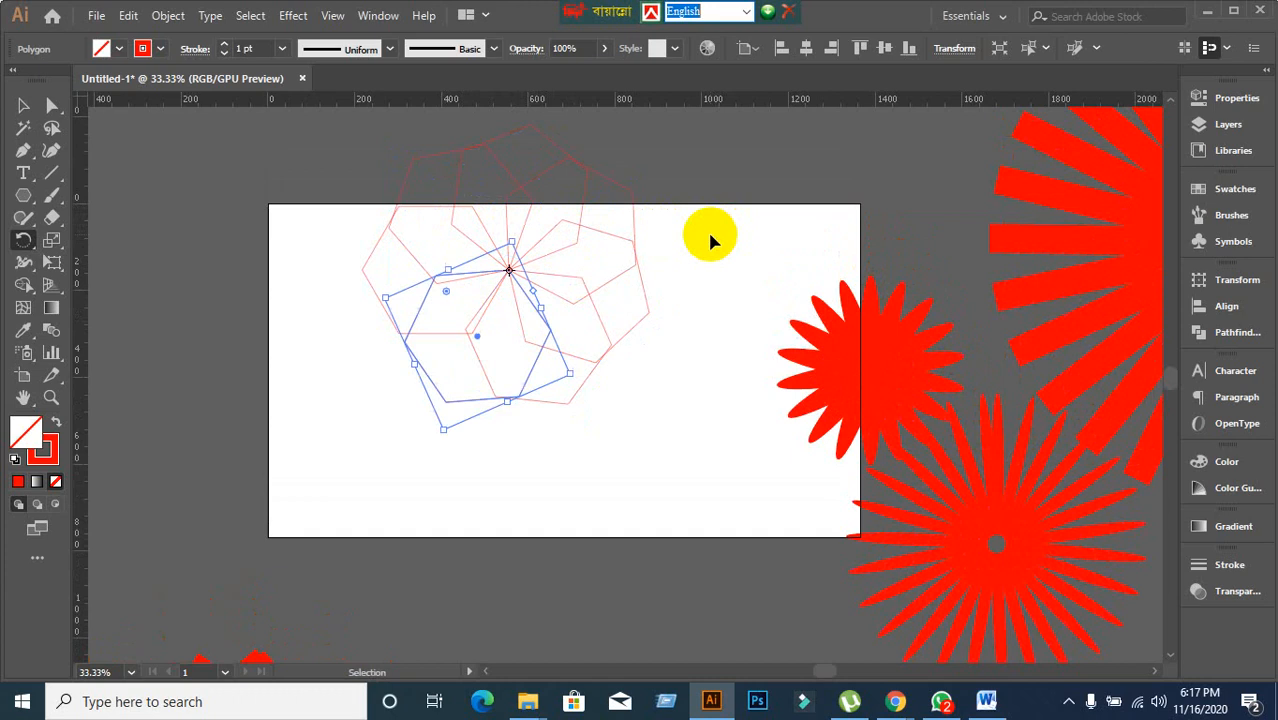
key("ctrl+d")
key("ctrl+d")
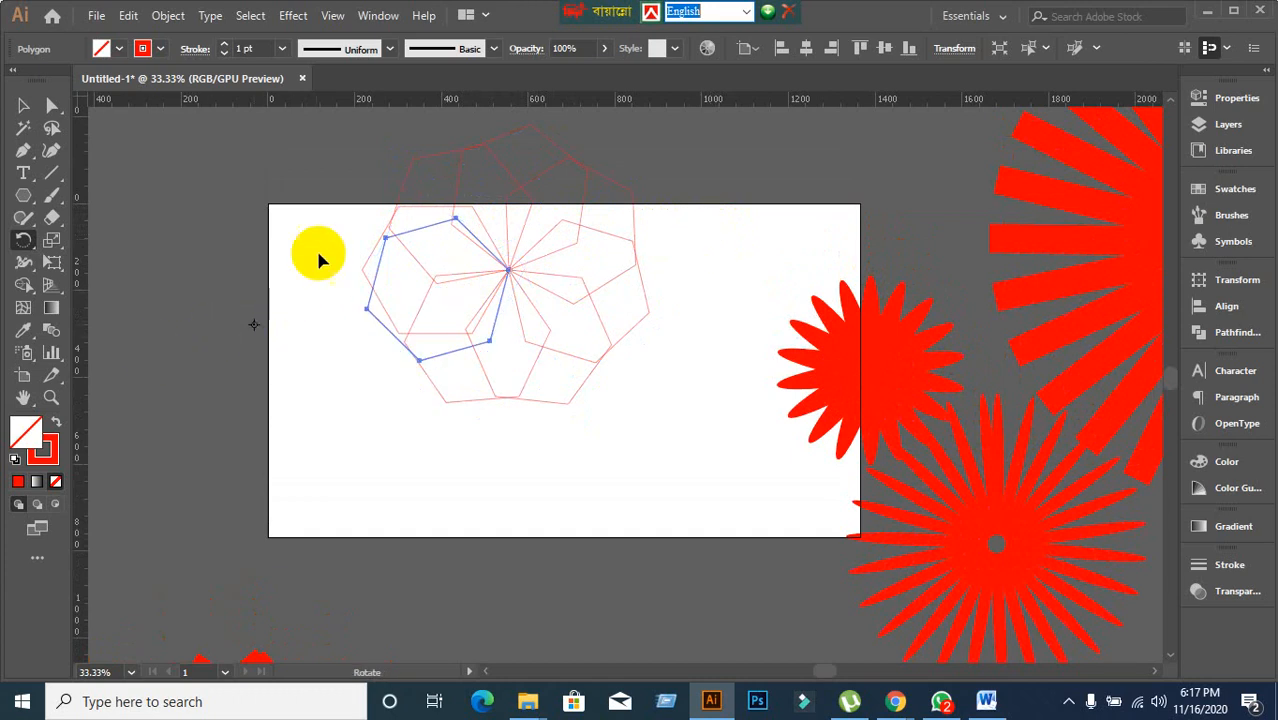
Select the whole hexagon rosette, move it below the artboard and deselect it.
left_click(23, 105)
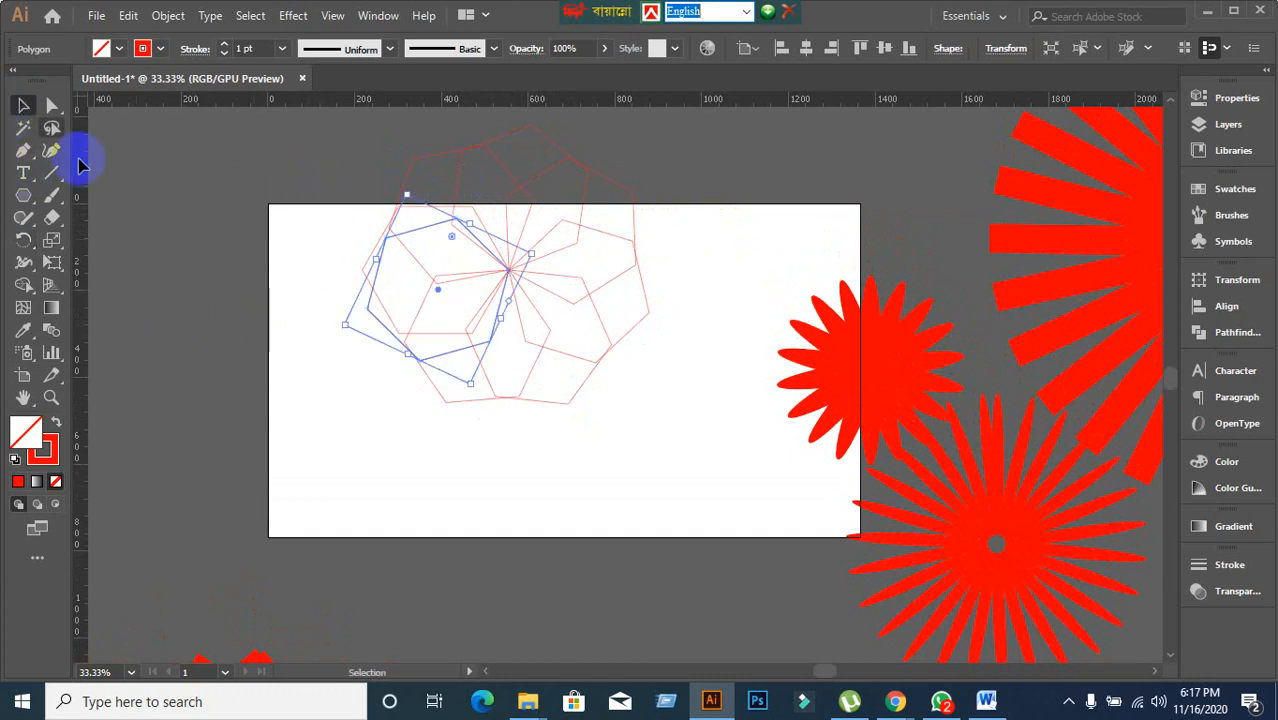
left_click_drag(285, 143, 585, 428)
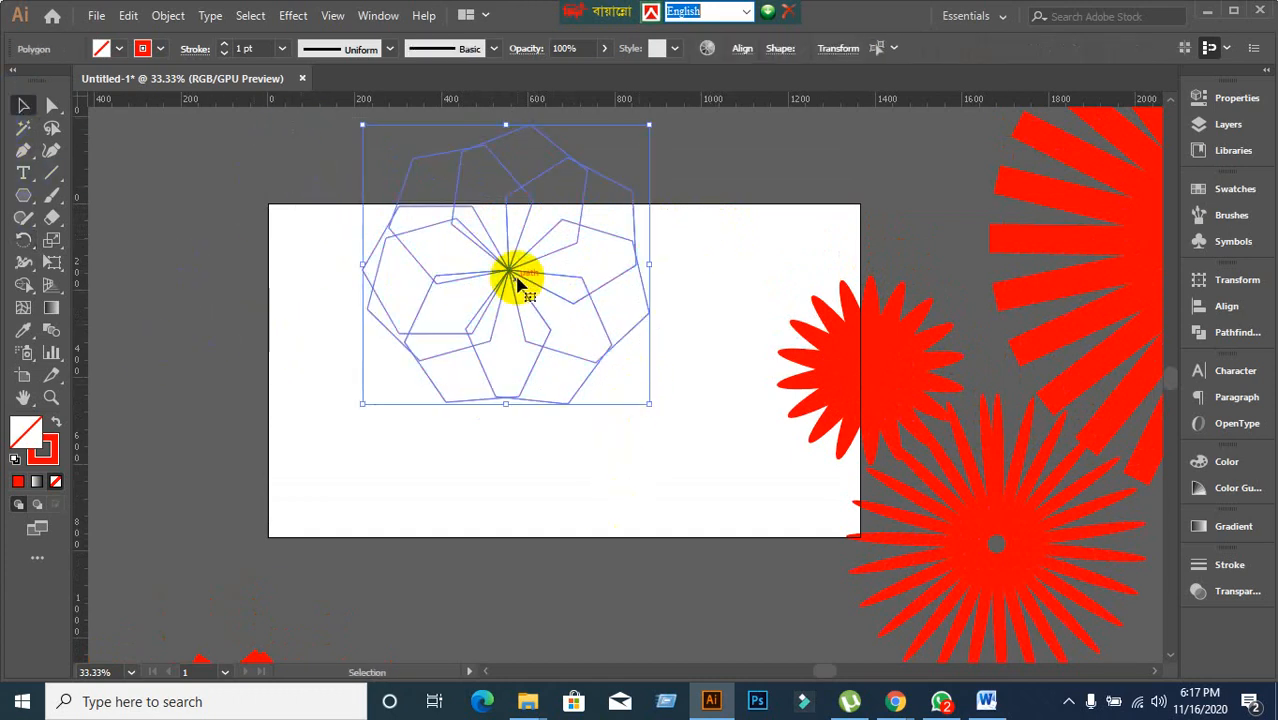
left_click_drag(513, 271, 650, 550)
scroll(648, 484, "down", 2)
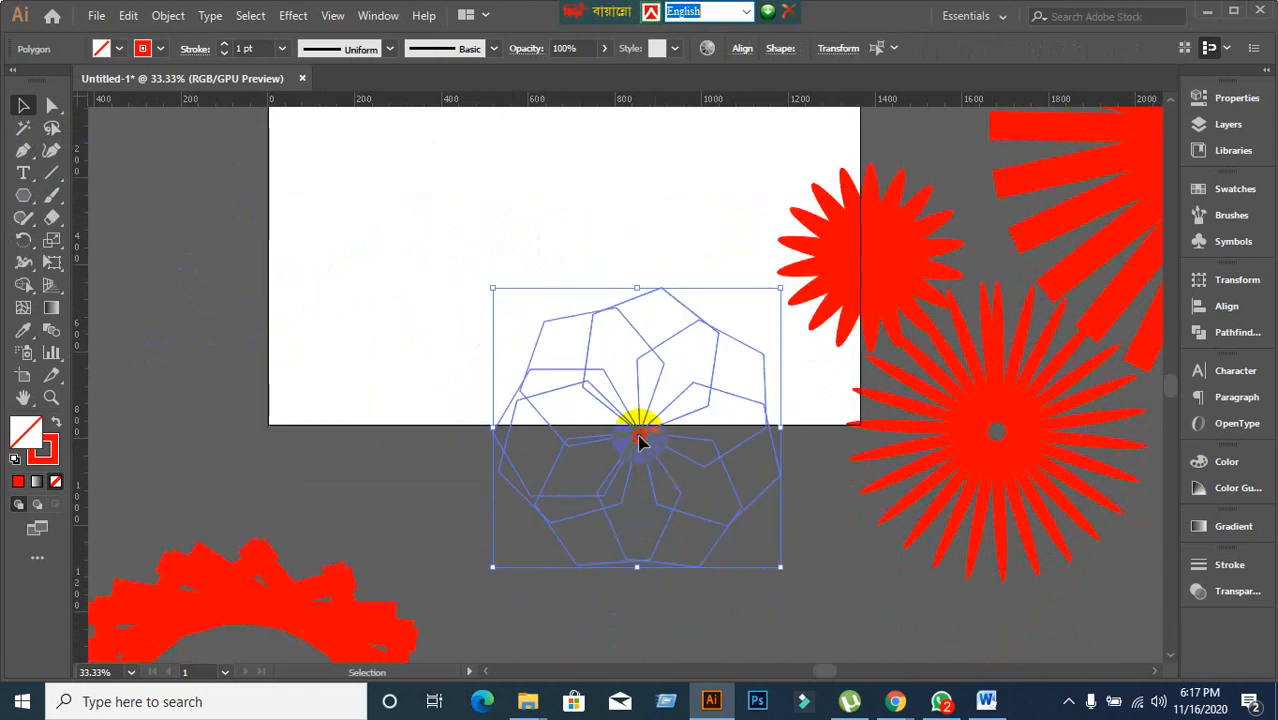
left_click_drag(640, 440, 713, 585)
scroll(580, 510, "up", 2)
left_click(540, 392)
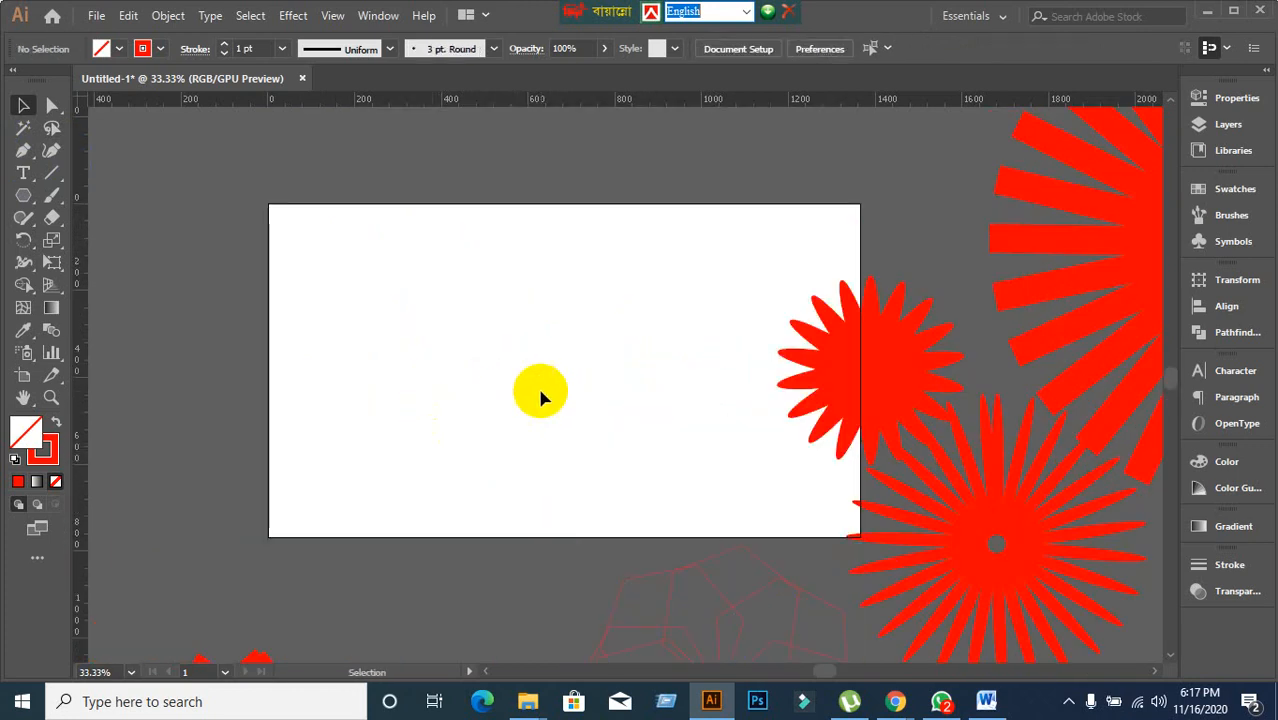
Examine the finished rotated patterns around the artboard, including a close view of the ellipse starburst with the small central hole.
scroll(540, 392, "down", 1)
left_click_drag(584, 419, 361, 361)
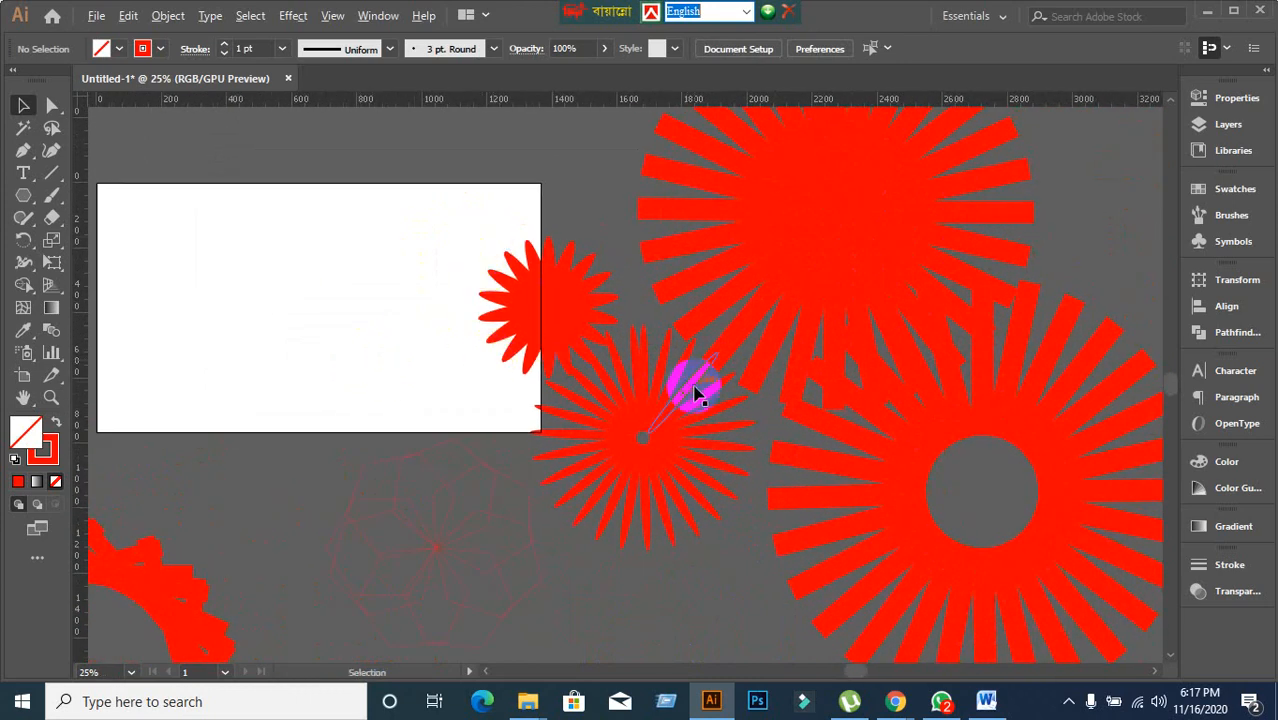
scroll(692, 385, "up", 2)
scroll(697, 393, "up", 1)
left_click_drag(565, 428, 582, 331)
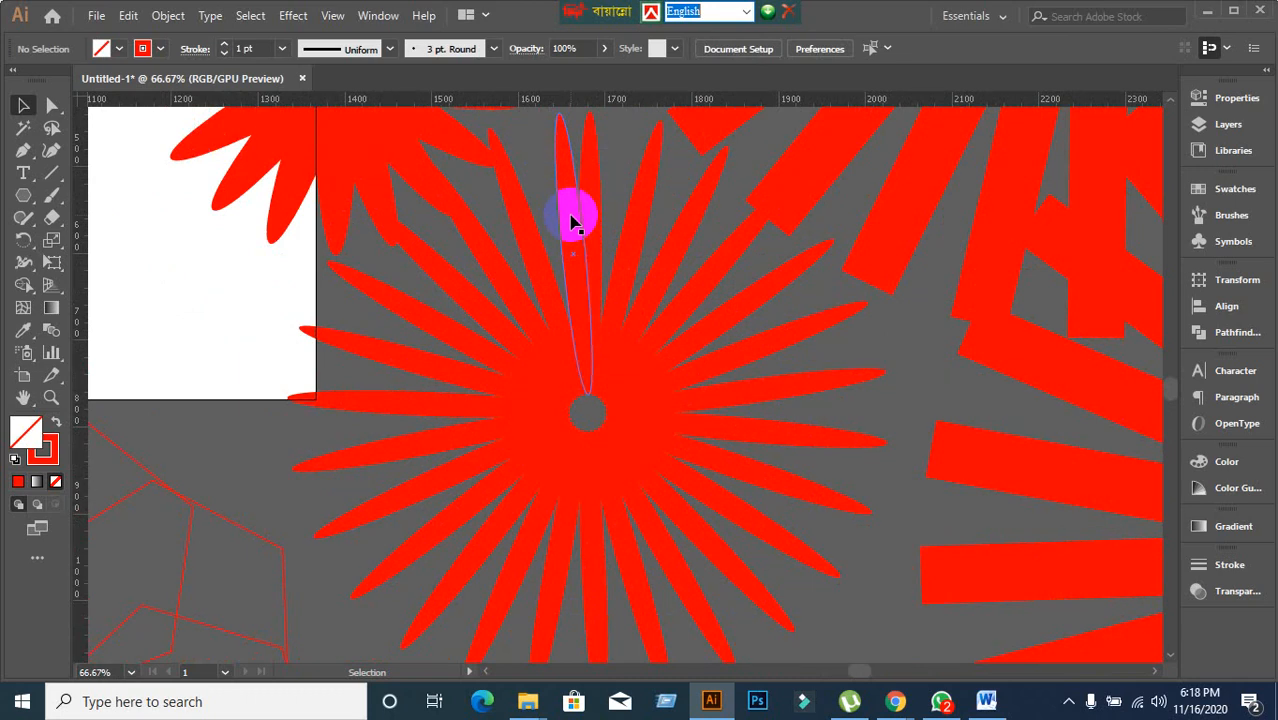
key("ctrl+minus")
key("ctrl+minus")
key("ctrl+minus")
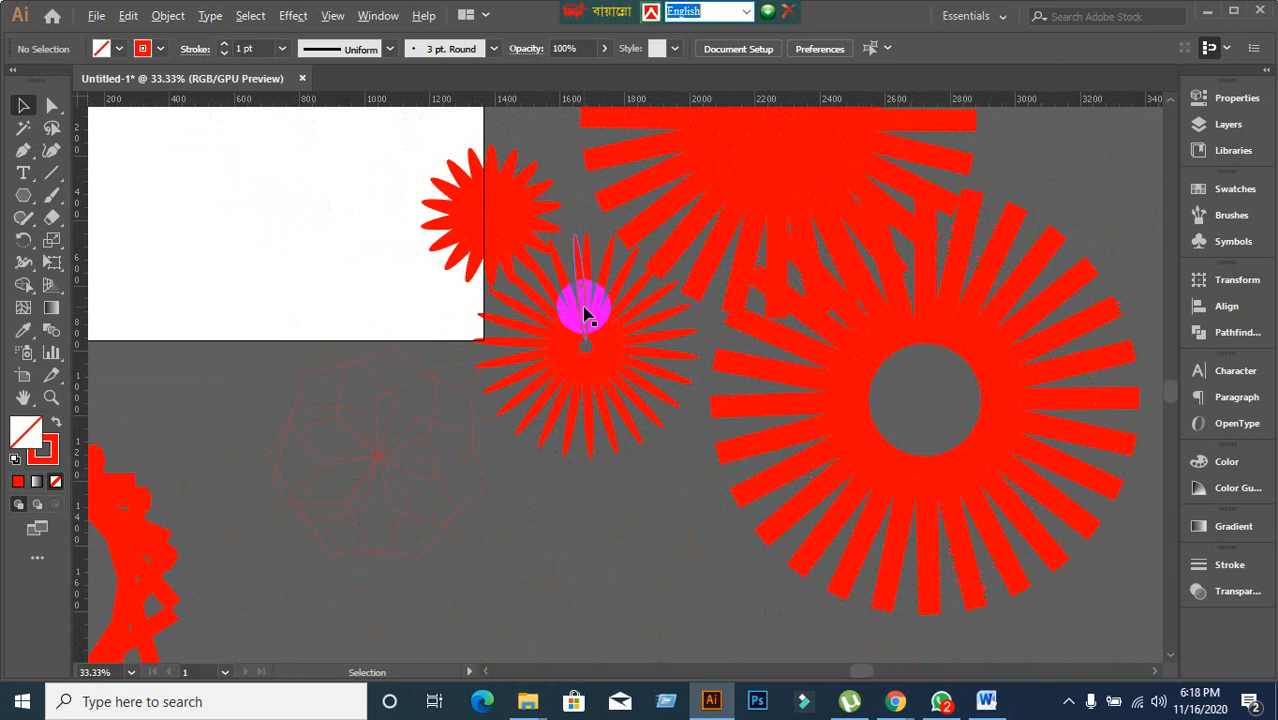
left_click_drag(540, 333, 838, 393)
scroll(499, 289, "up", 1)
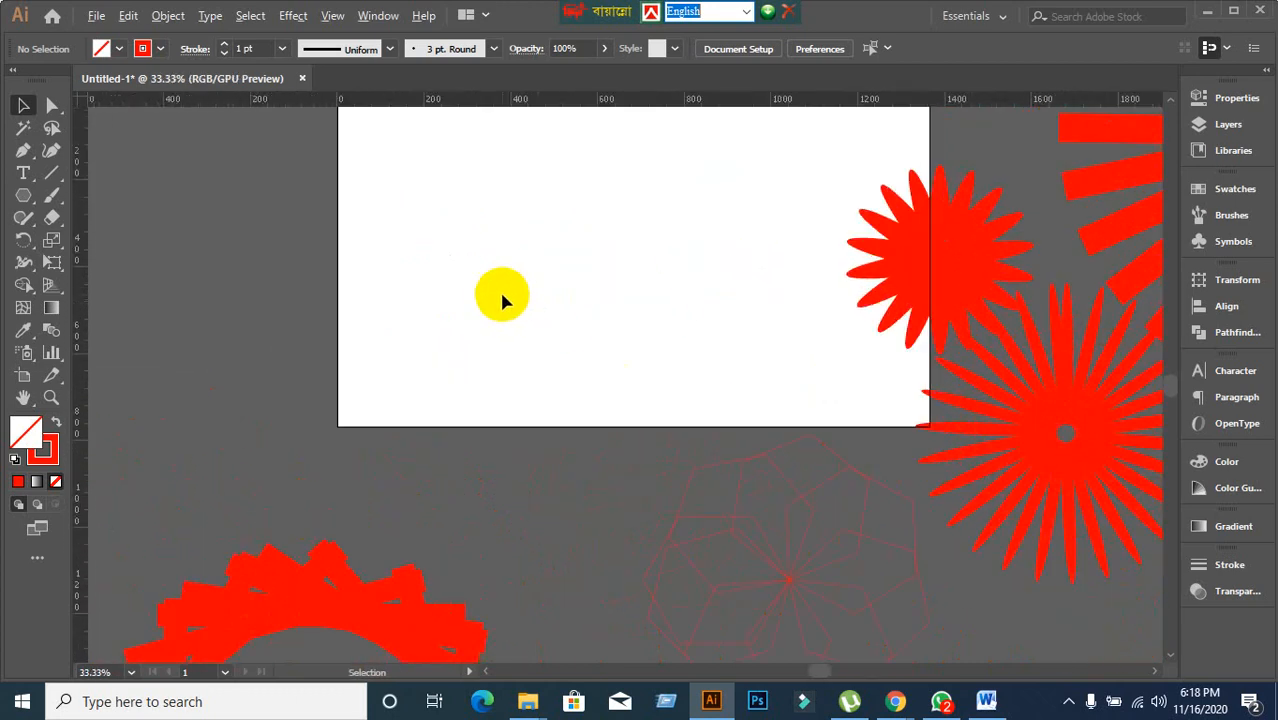
Swap the fill and stroke to get a red fill, and draw a tall, narrow ellipse in the artboard's left half.
left_click_drag(486, 270, 527, 345)
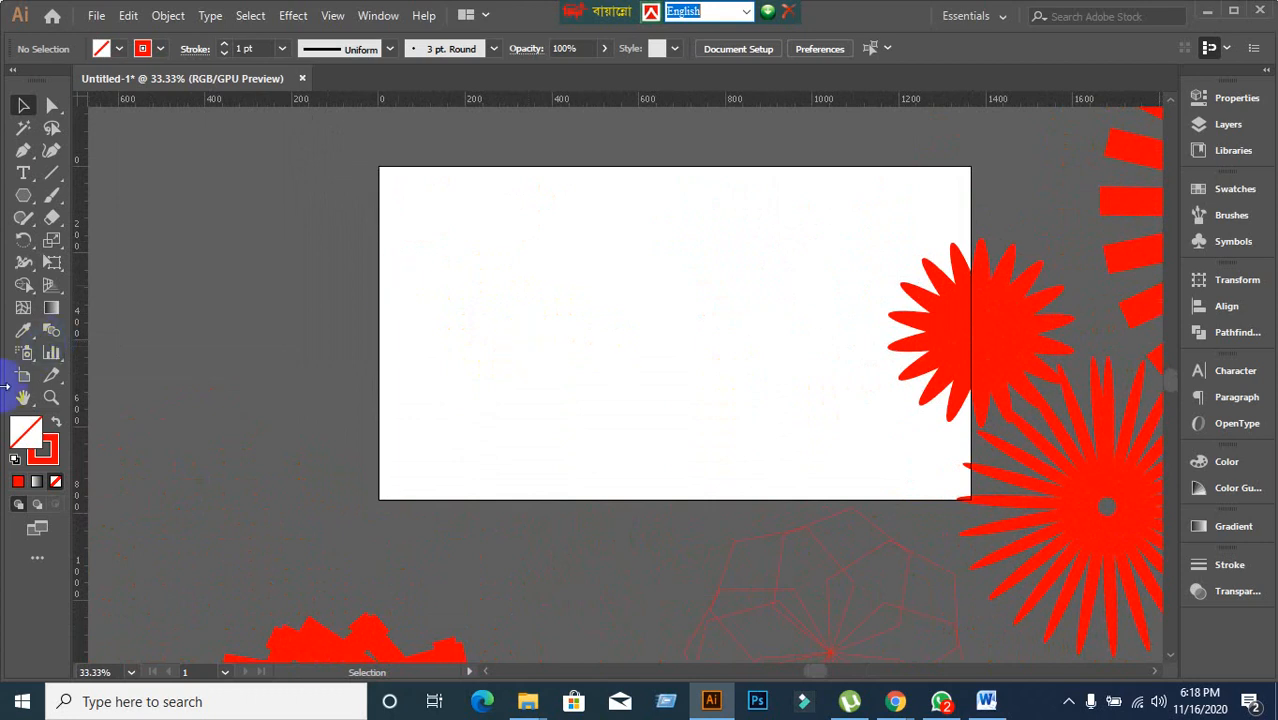
left_click(46, 460)
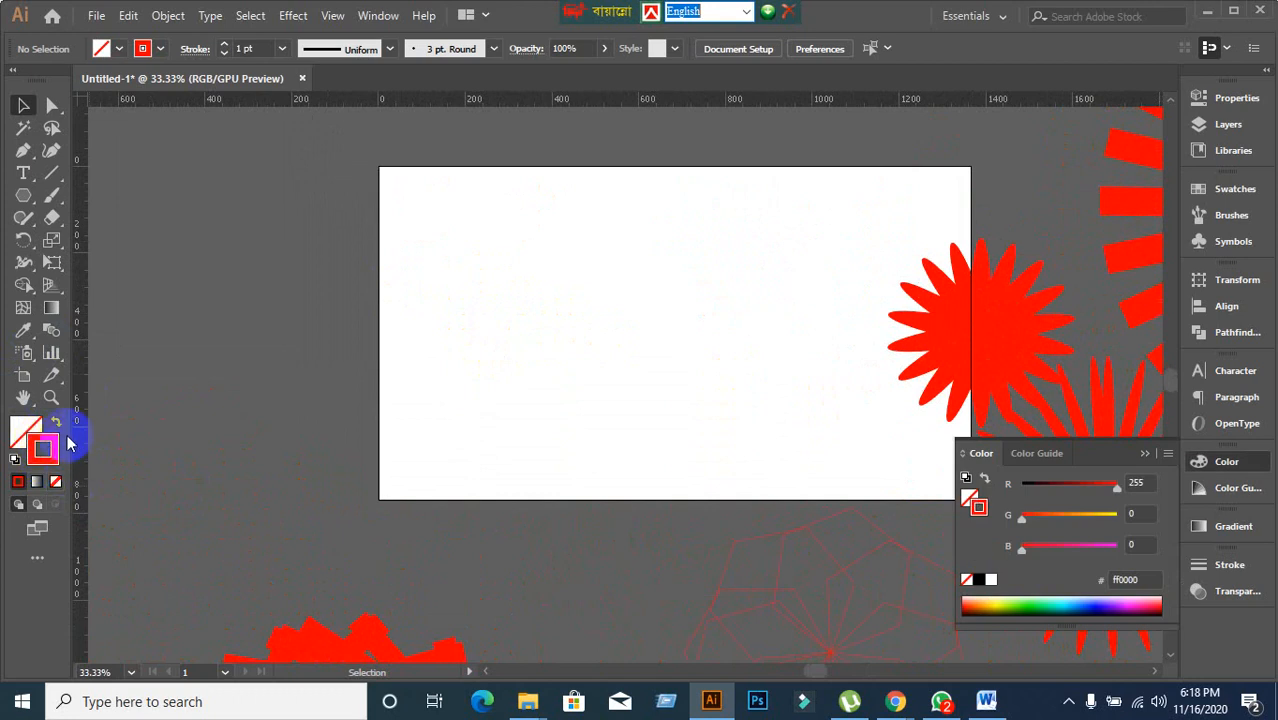
left_click(57, 423)
left_click(24, 432)
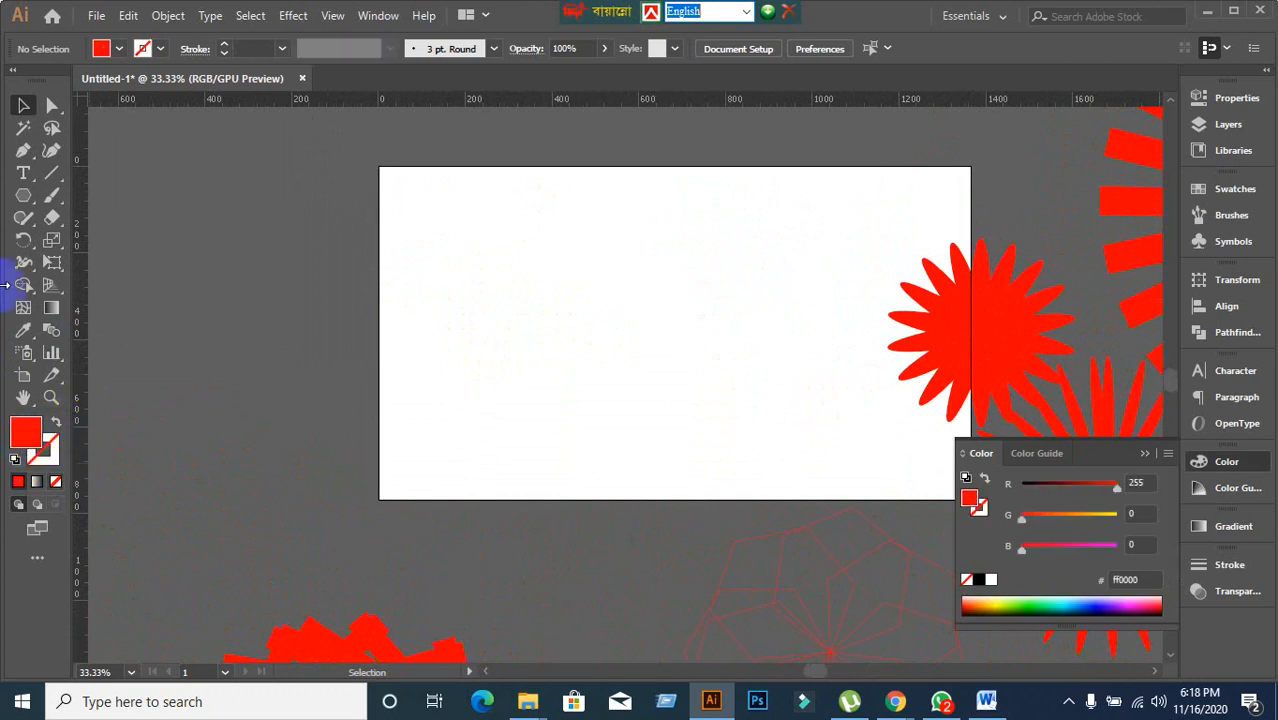
left_click_drag(18, 204, 86, 244)
left_click_drag(462, 190, 488, 434)
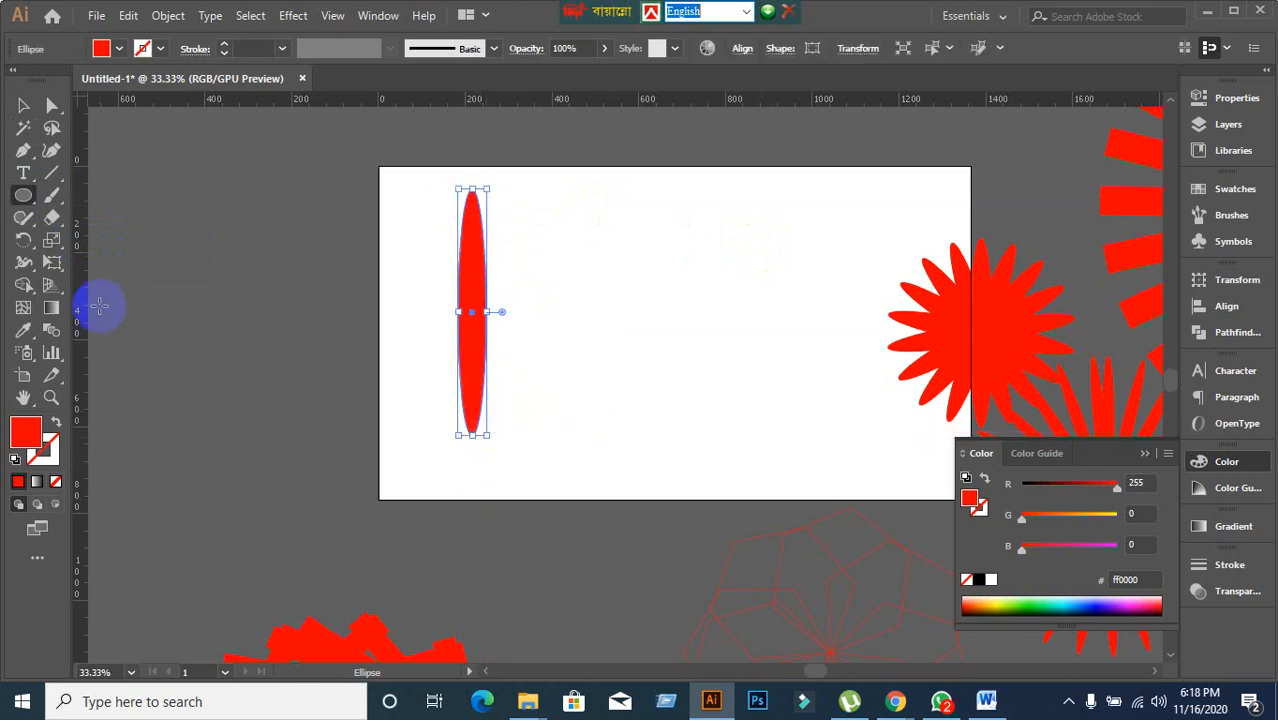
Rotate a copy of the ellipse by 10° about its centre point.
left_click(22, 240)
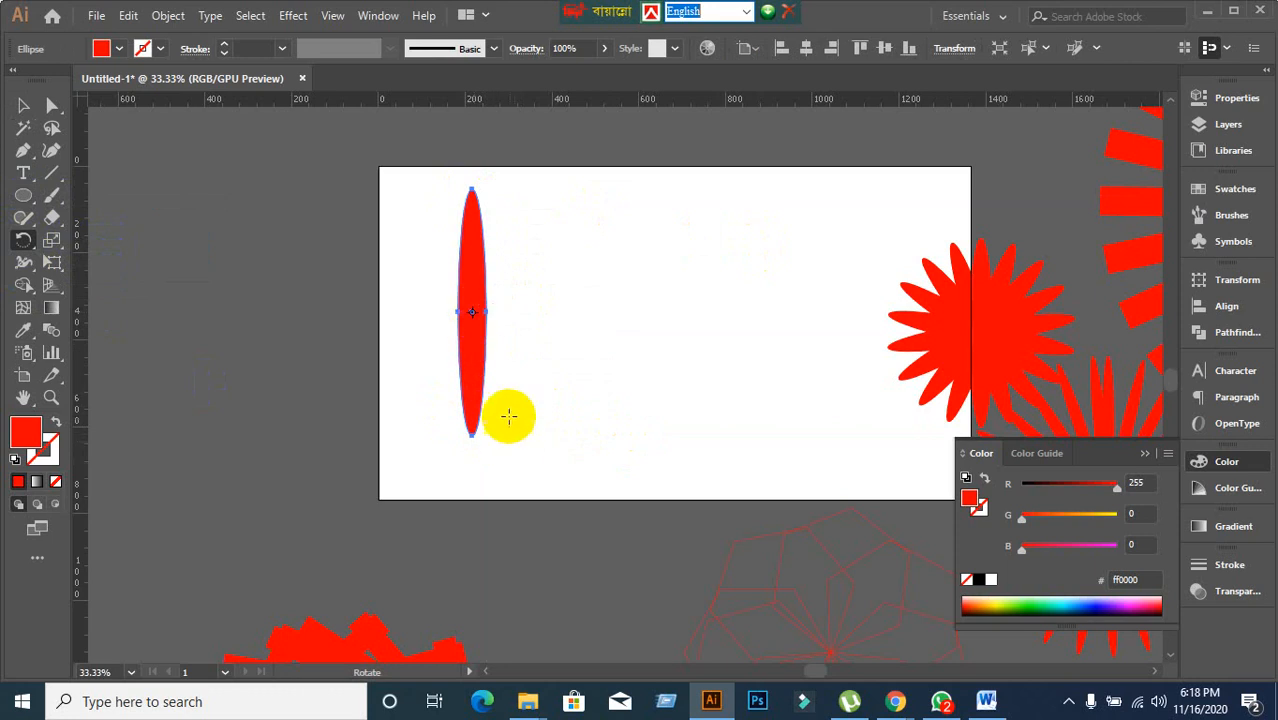
left_click(472, 311, "alt")
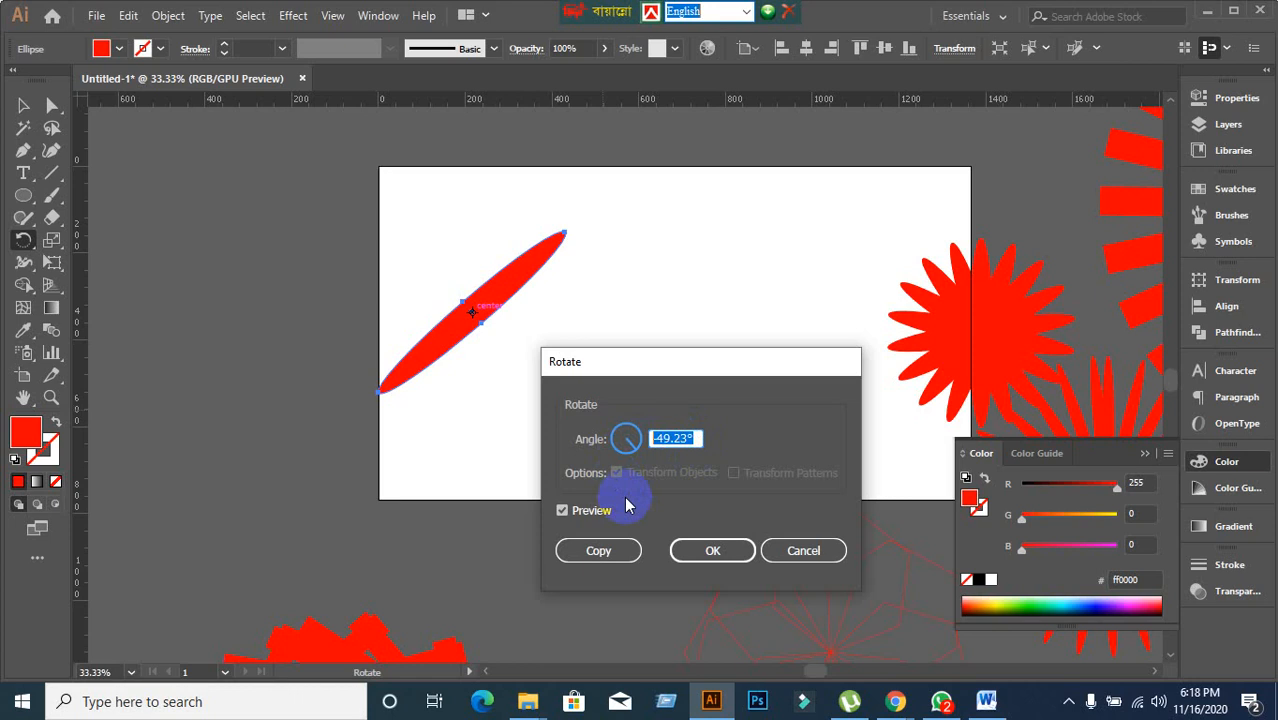
type("10")
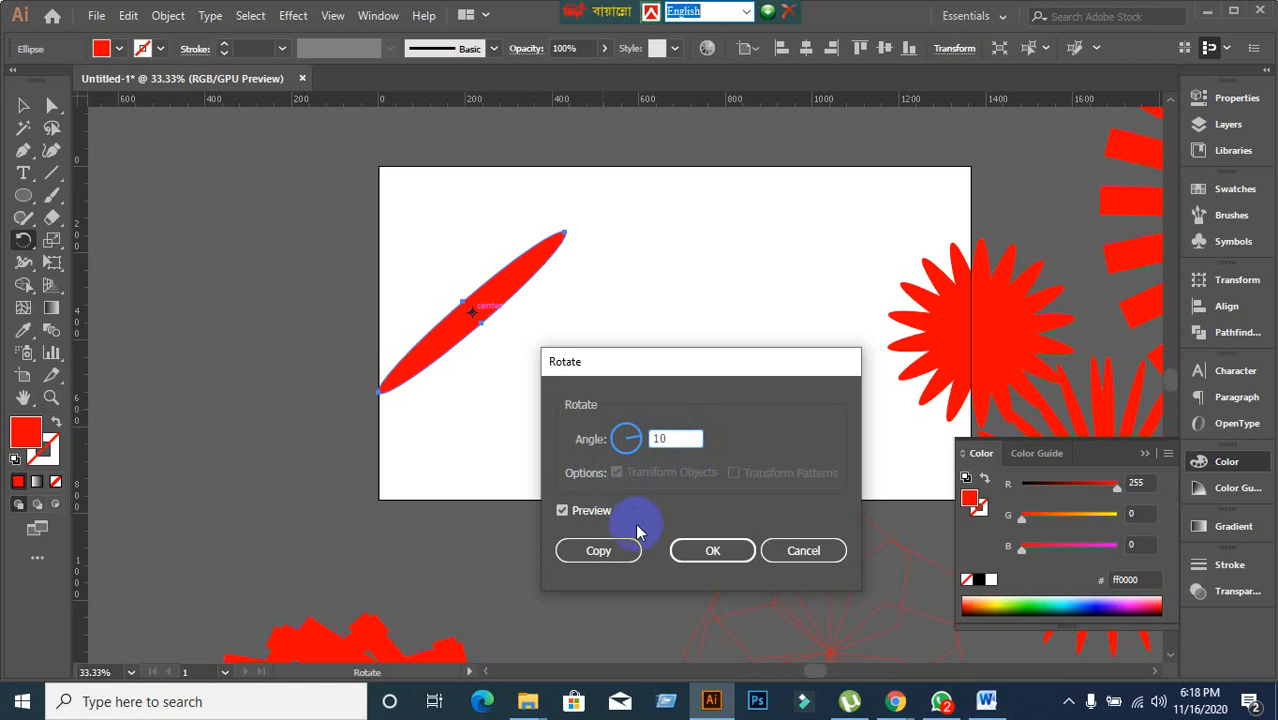
left_click(587, 560)
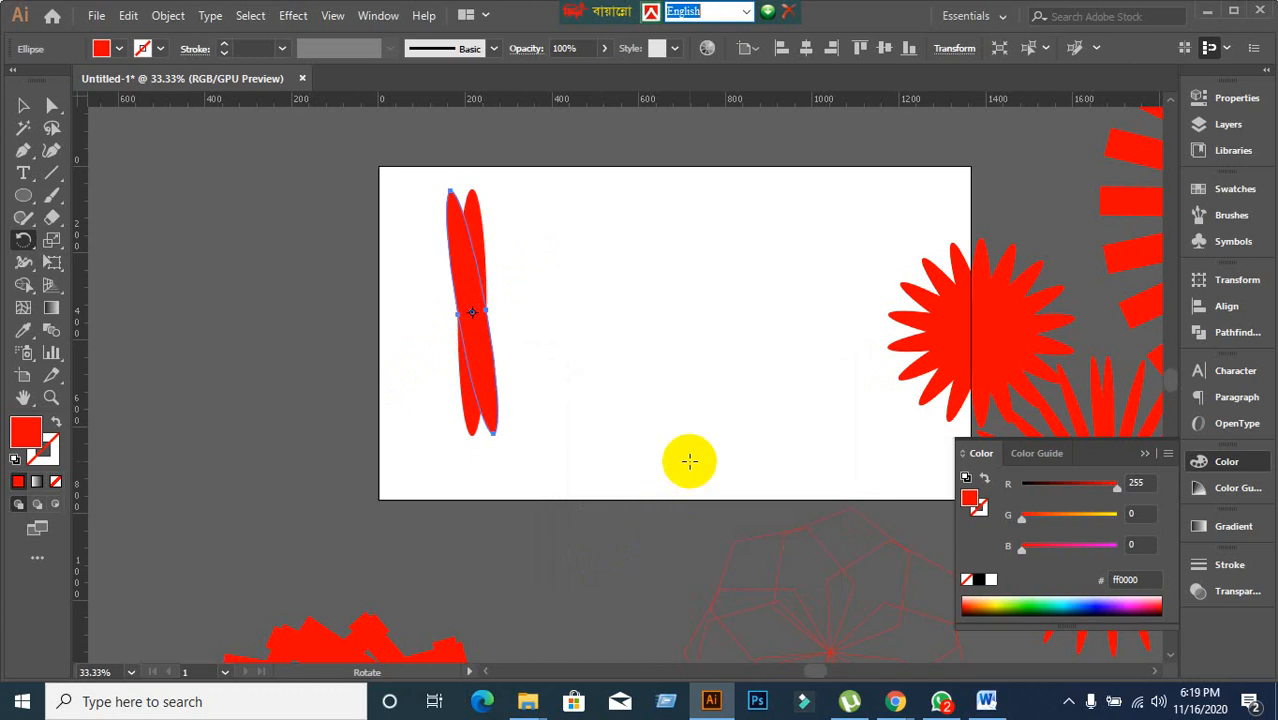
Repeat the 10° rotated copy until the ellipses form a complete, densely toothed starburst.
key("ctrl+d")
key("ctrl+d")
key("ctrl+d")
key("ctrl+d")
key("ctrl+d")
key("ctrl+d")
key("ctrl+d")
key("ctrl+d")
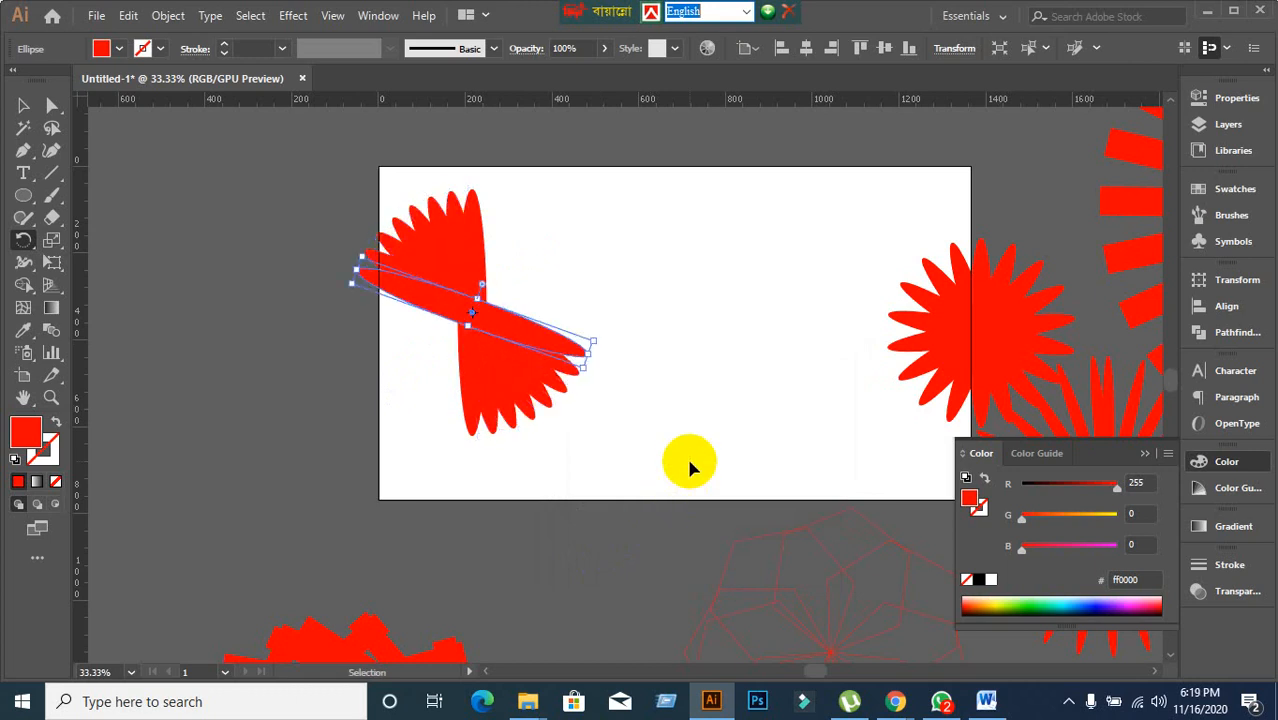
key("ctrl+d")
key("ctrl+d")
key("ctrl+d")
key("ctrl+d")
key("ctrl+d")
key("ctrl+d")
key("ctrl+d")
key("ctrl+d")
key("ctrl+d")
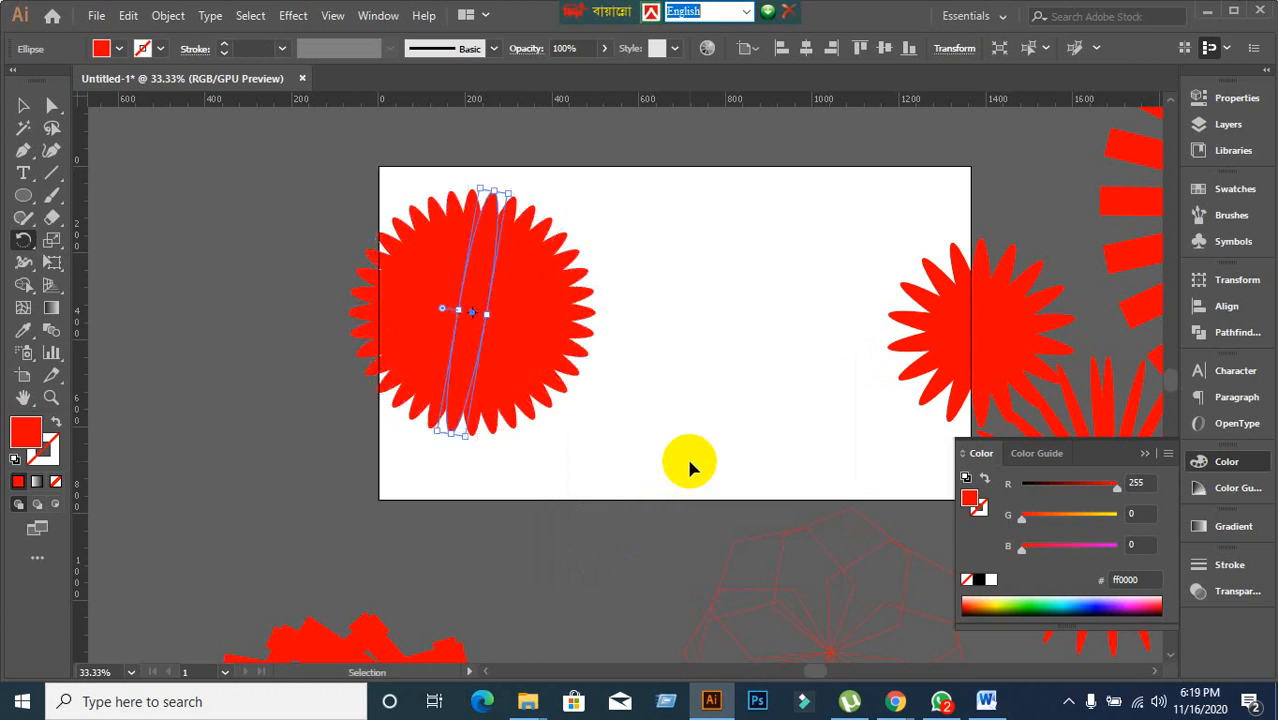
Select the whole starburst without the neighbouring hexagon rosette, move it off the artboard to the lower left, and deselect it.
left_click(23, 106)
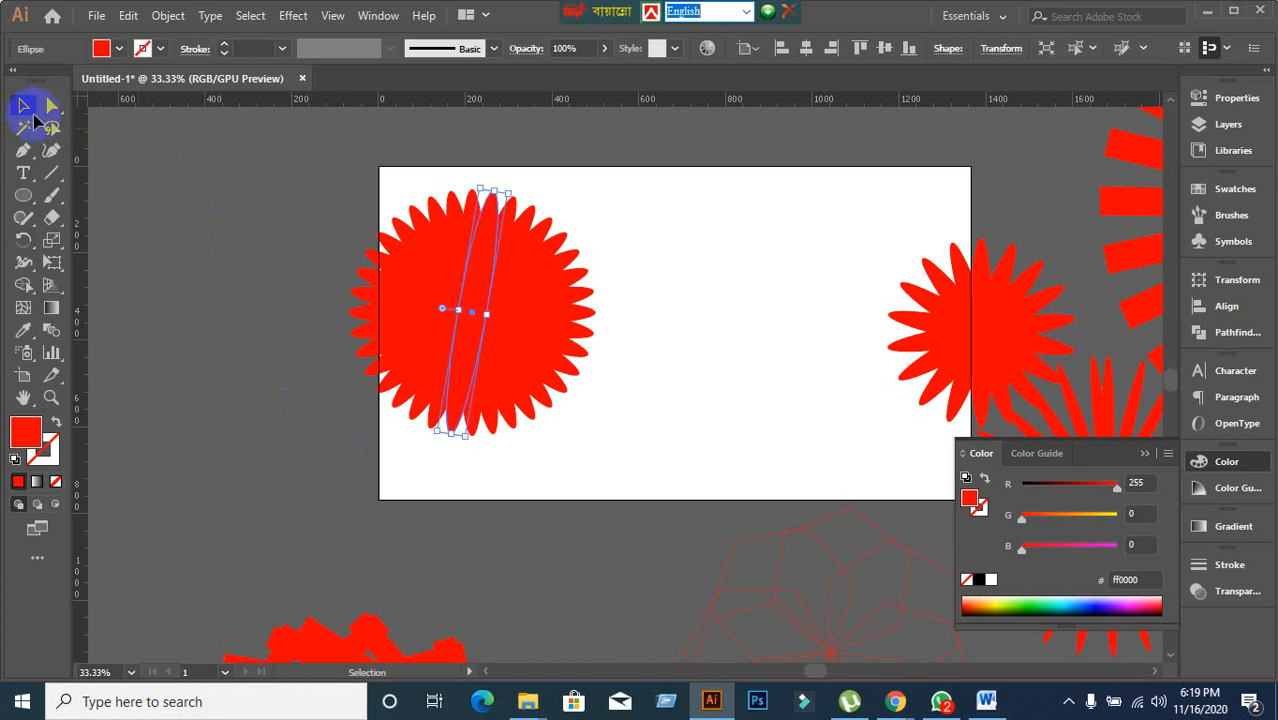
left_click(255, 210)
left_click_drag(254, 186, 752, 540)
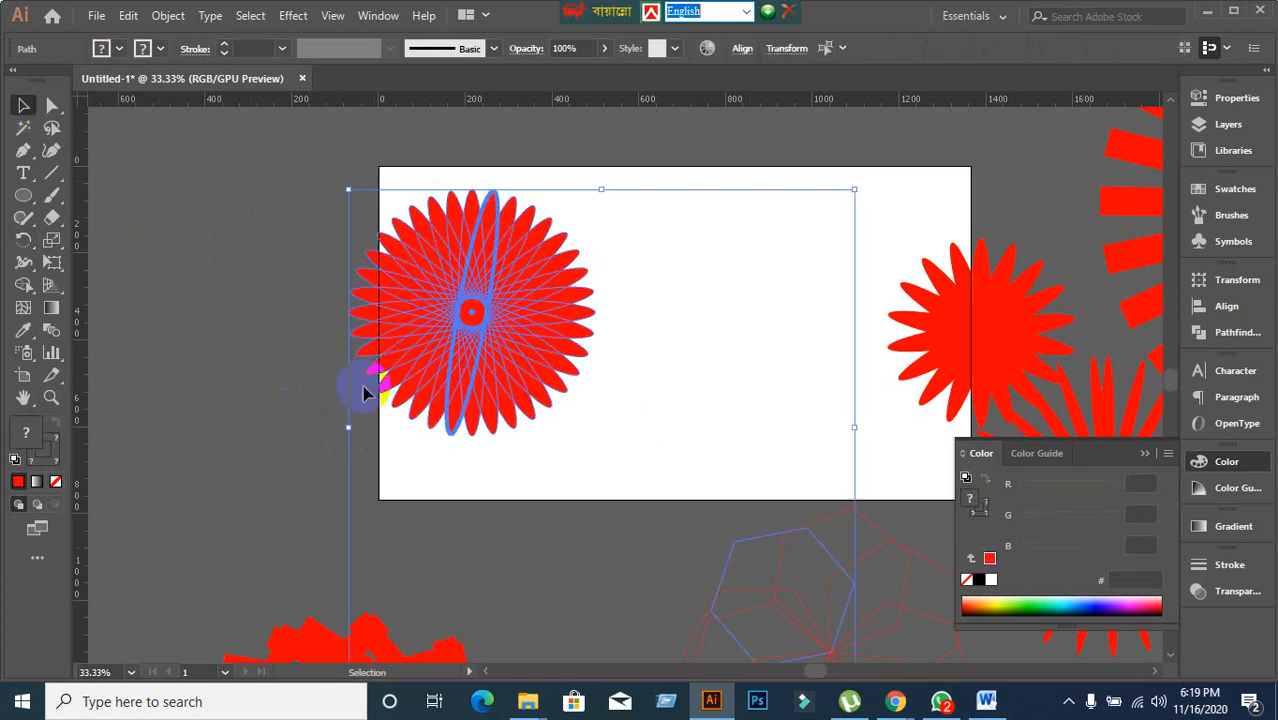
left_click(178, 398)
left_click(670, 419)
left_click_drag(485, 334, 150, 655)
left_click(248, 338)
Draw a thin vertical ellipse on the artboard and rotate a copy by 15° about a point just below its lower end.
left_click(23, 195)
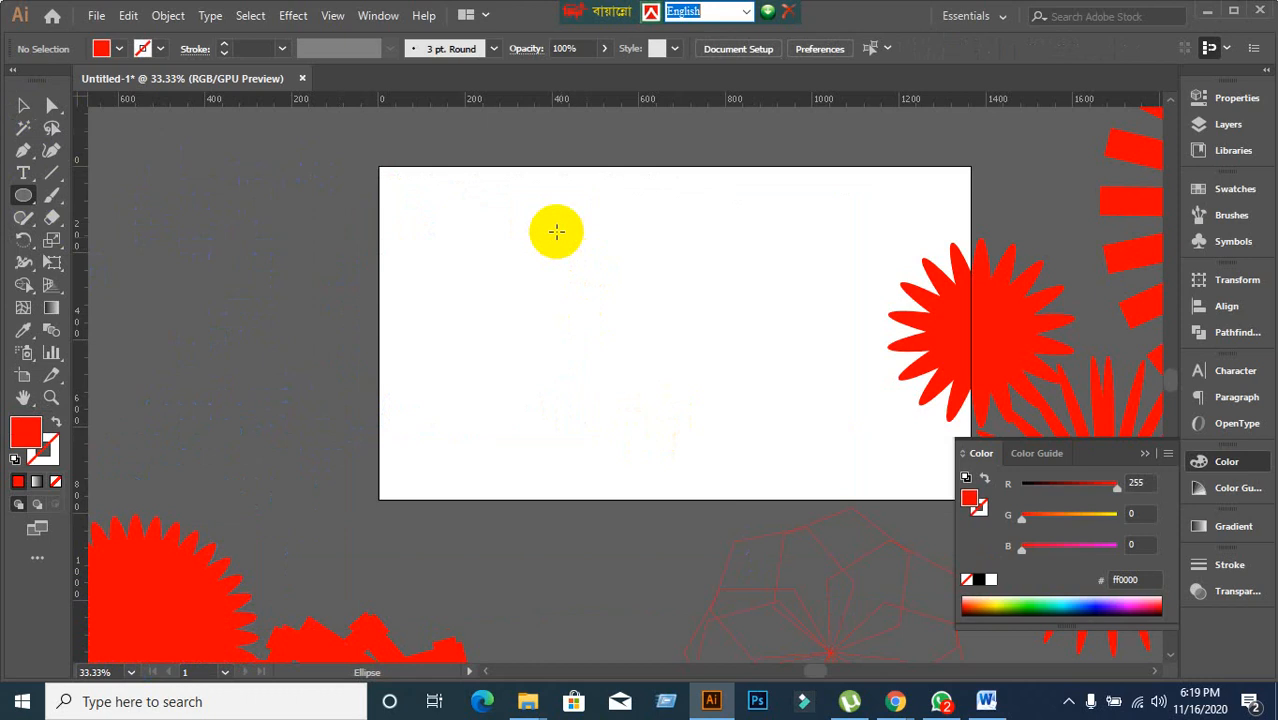
left_click_drag(541, 197, 546, 366)
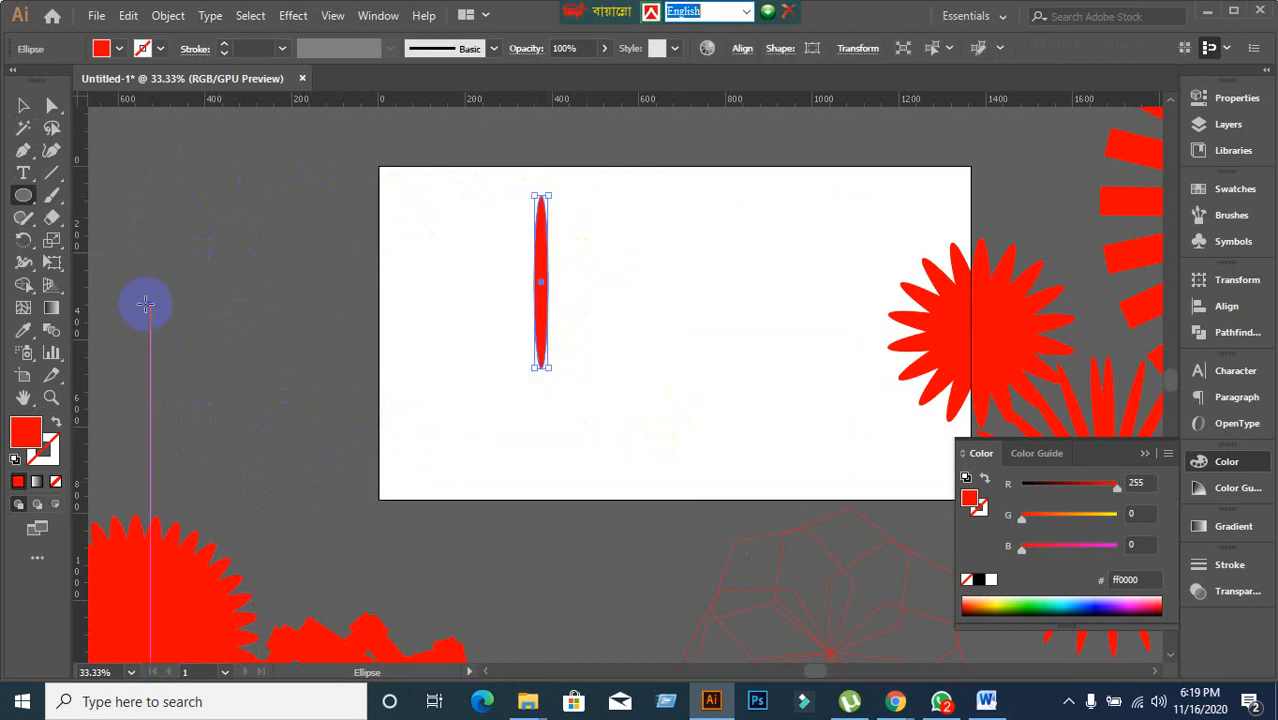
left_click(24, 241)
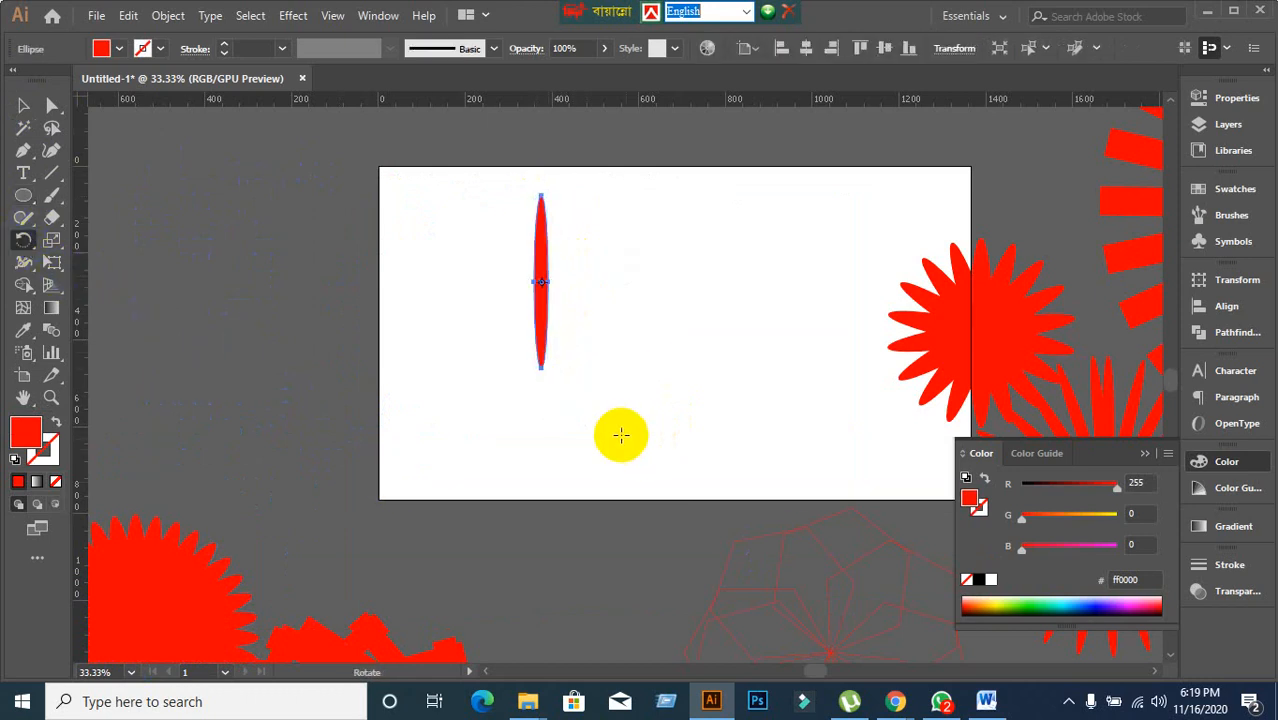
left_click(540, 392, "alt")
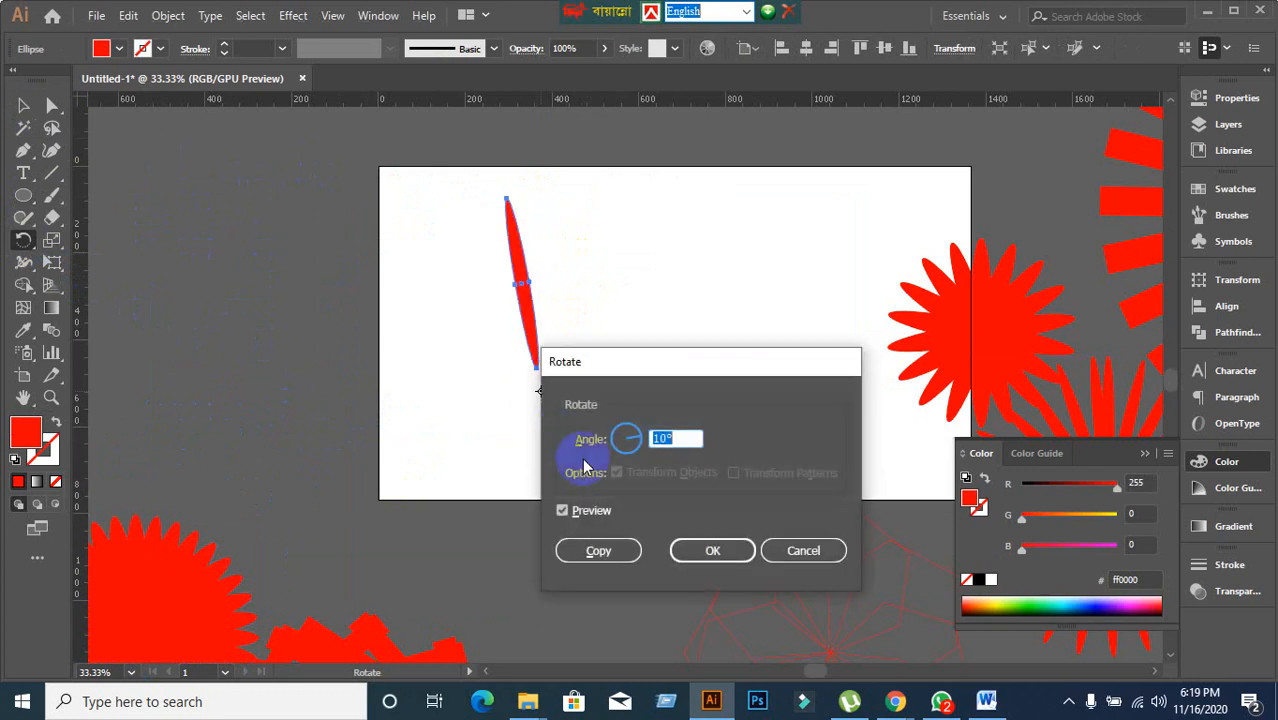
left_click_drag(687, 439, 597, 456)
left_click(606, 551)
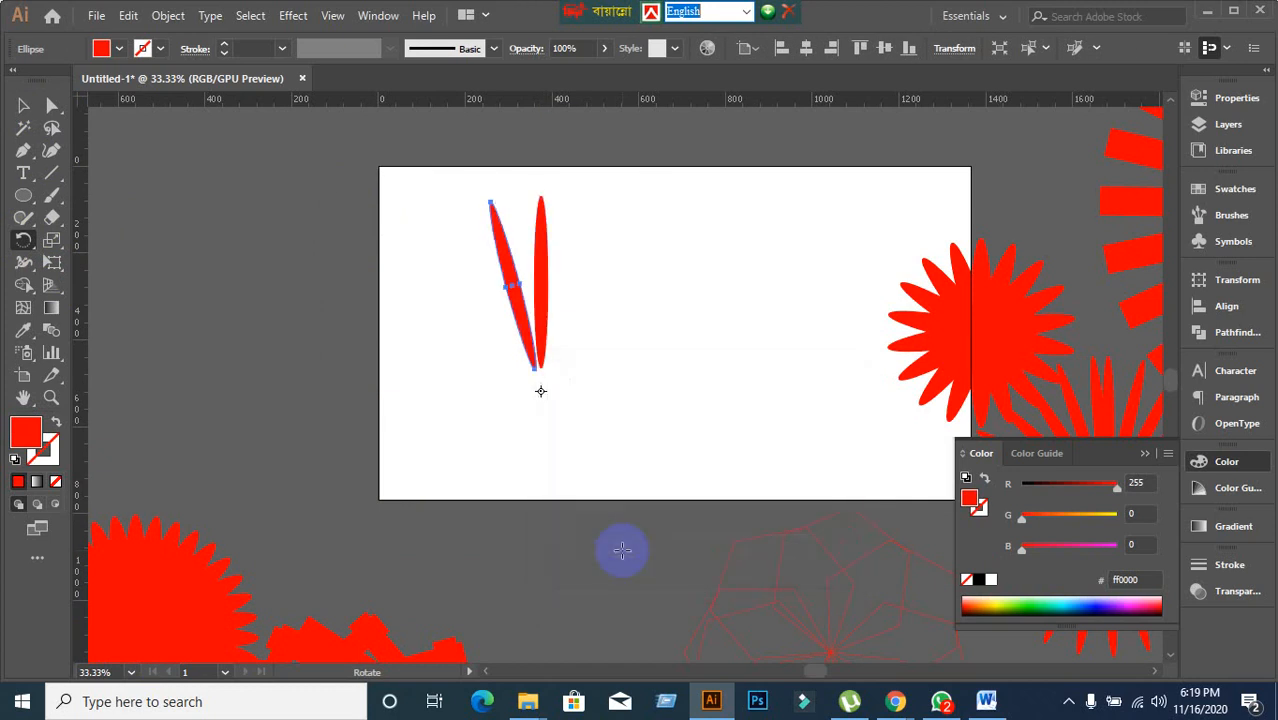
Repeat the 15° rotated copy until the thin ellipses form a full starburst with an open centre.
key("ctrl")
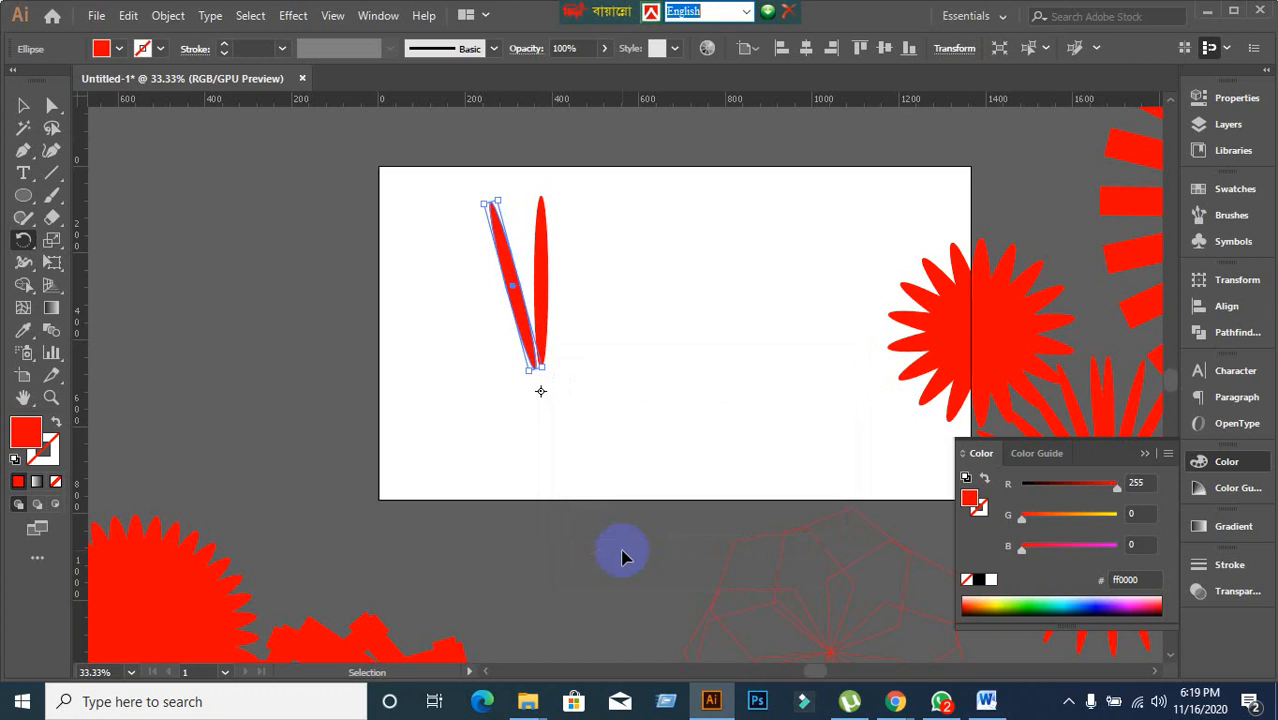
key("ctrl+d")
key("ctrl+d")
key("ctrl+d")
key("ctrl+d")
key("ctrl+d")
key("ctrl+d")
key("ctrl+d")
key("ctrl+d")
key("ctrl+d")
key("ctrl+d")
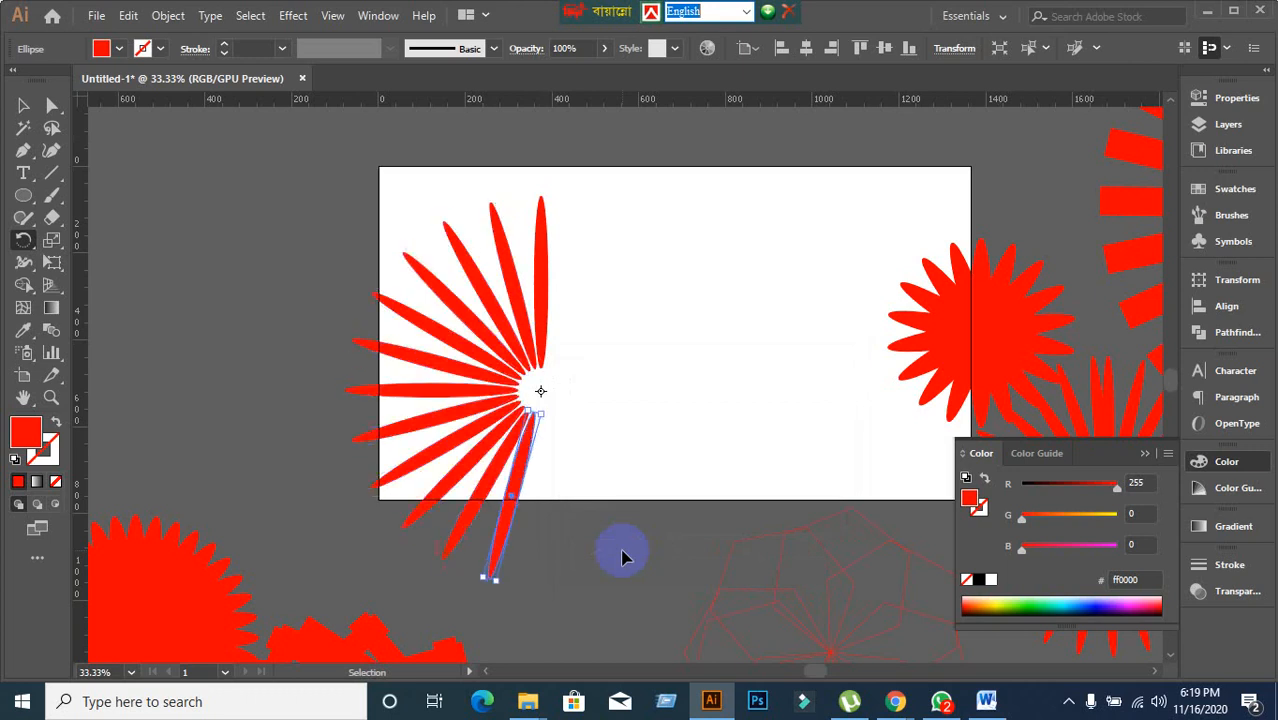
key("ctrl+d")
key("ctrl+d")
key("ctrl+d")
key("ctrl+d")
key("ctrl+d")
key("ctrl+d")
key("ctrl+d")
key("ctrl+d")
key("ctrl+d")
key("ctrl+d")
key("ctrl+d")
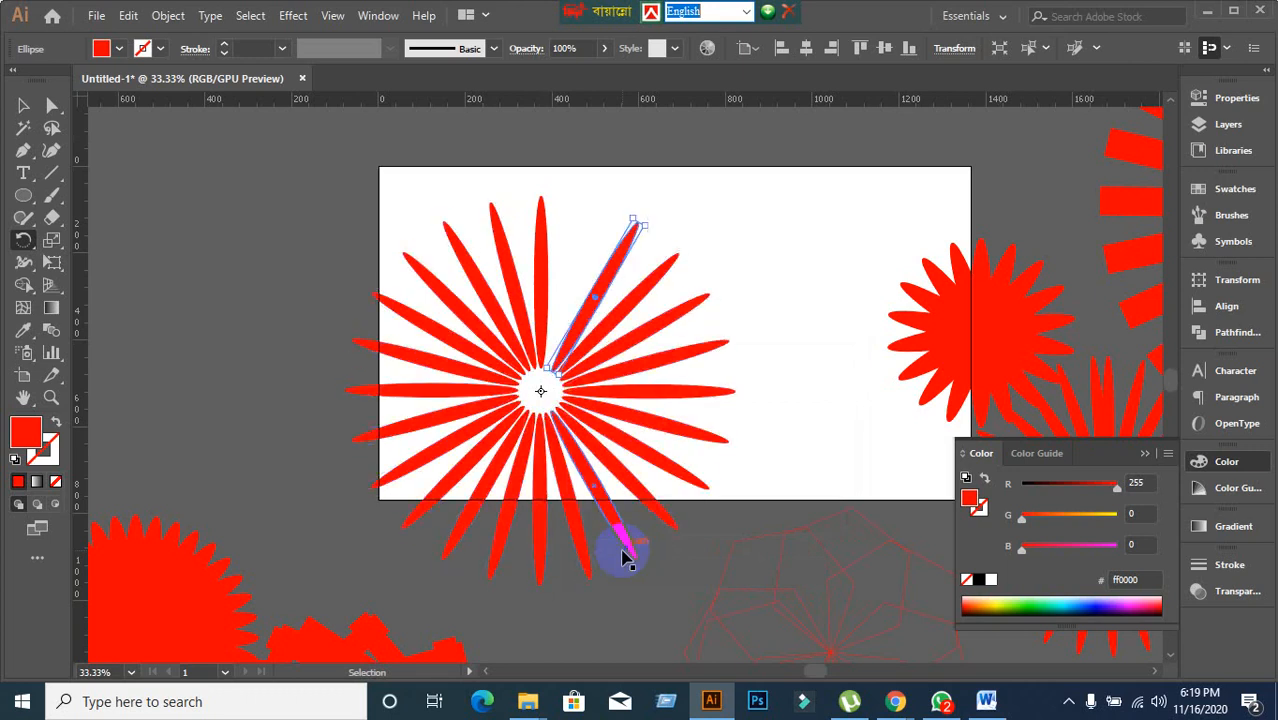
key("ctrl+d")
Select the whole open-centred starburst, move it to the artboard's upper right corner and deselect it.
left_click(23, 105)
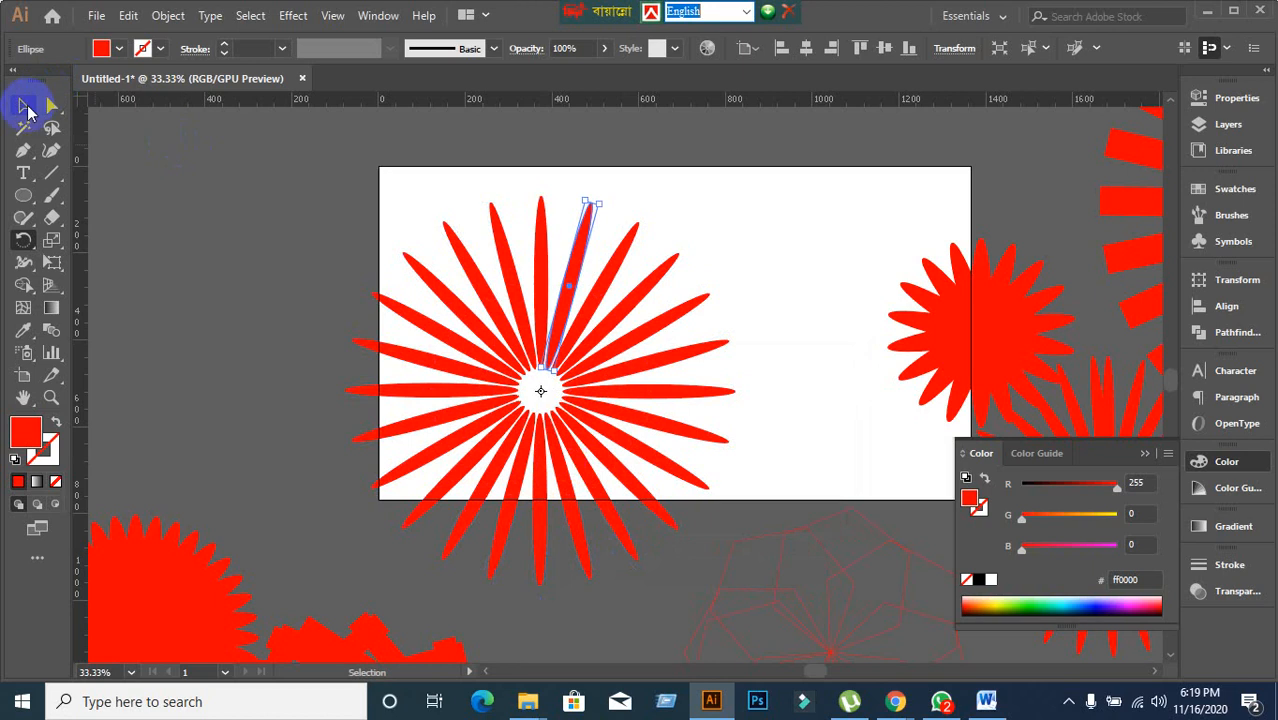
left_click(318, 243)
left_click_drag(336, 158, 672, 552)
left_click_drag(613, 365, 1116, 192)
left_click(718, 265)
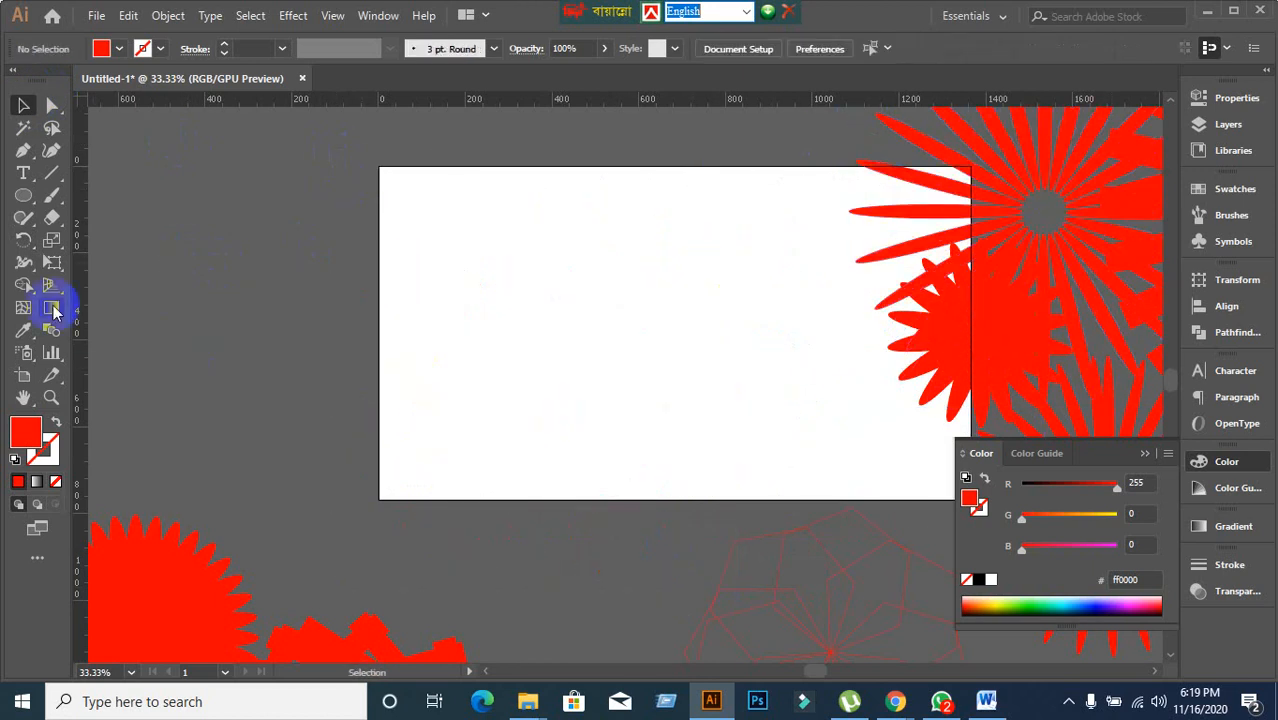
Draw a long, thin horizontal ellipse that starts outside the artboard's left edge and crosses its upper part.
left_click(23, 197)
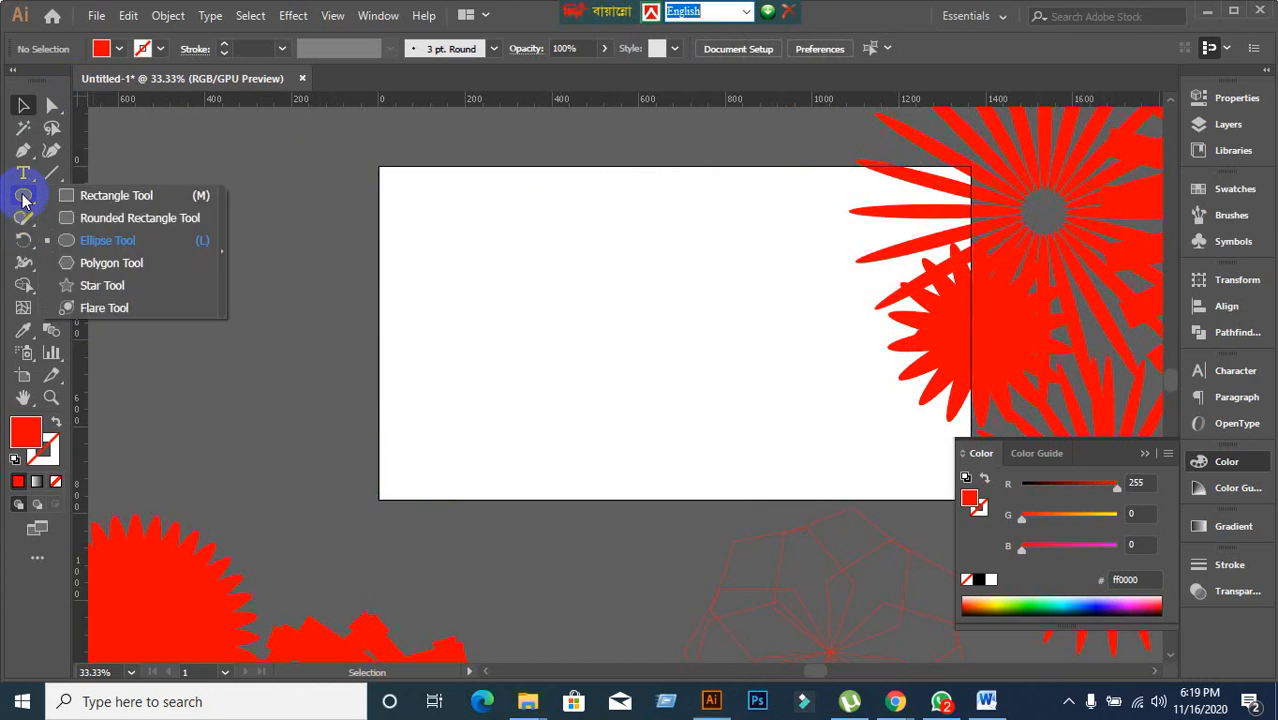
left_click(90, 242)
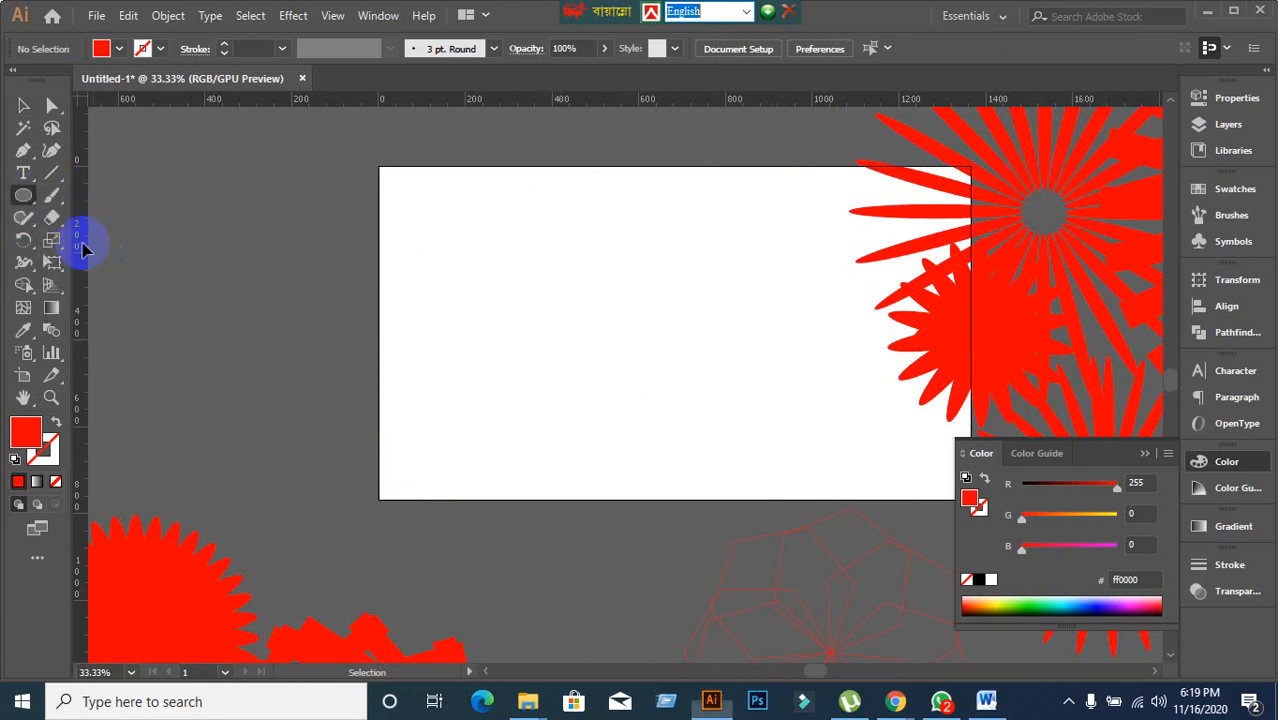
mouse_move(259, 207)
left_mouse_down()
mouse_move(670, 228)
mouse_move(684, 218)
left_mouse_up()
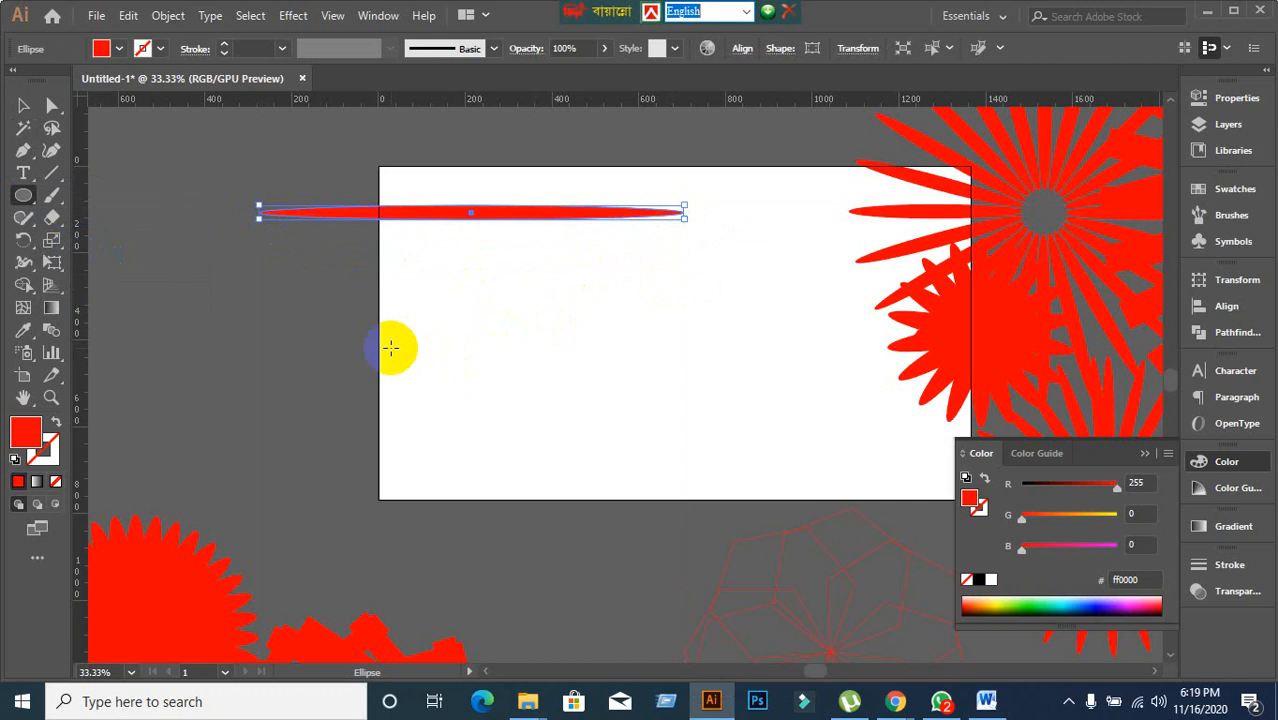
Rotate a copy of the horizontal ellipse by -15° about a point well below its centre.
left_click(23, 240)
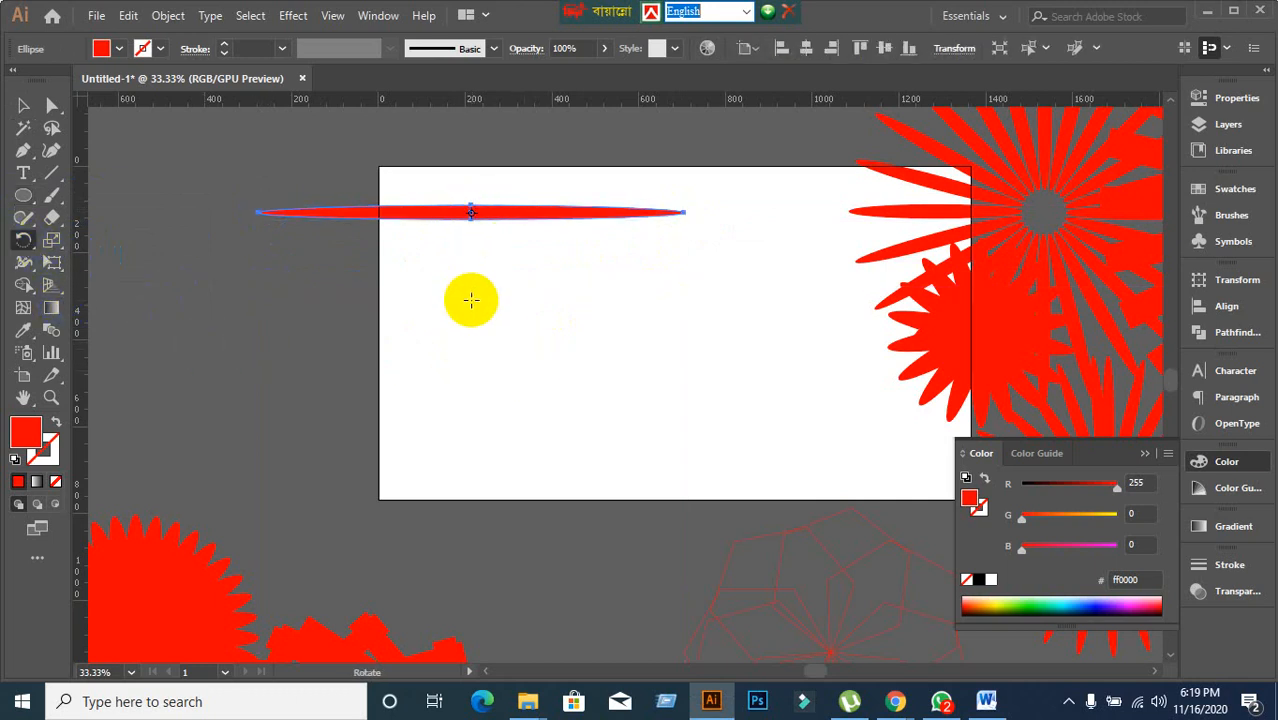
left_click(469, 350, "alt")
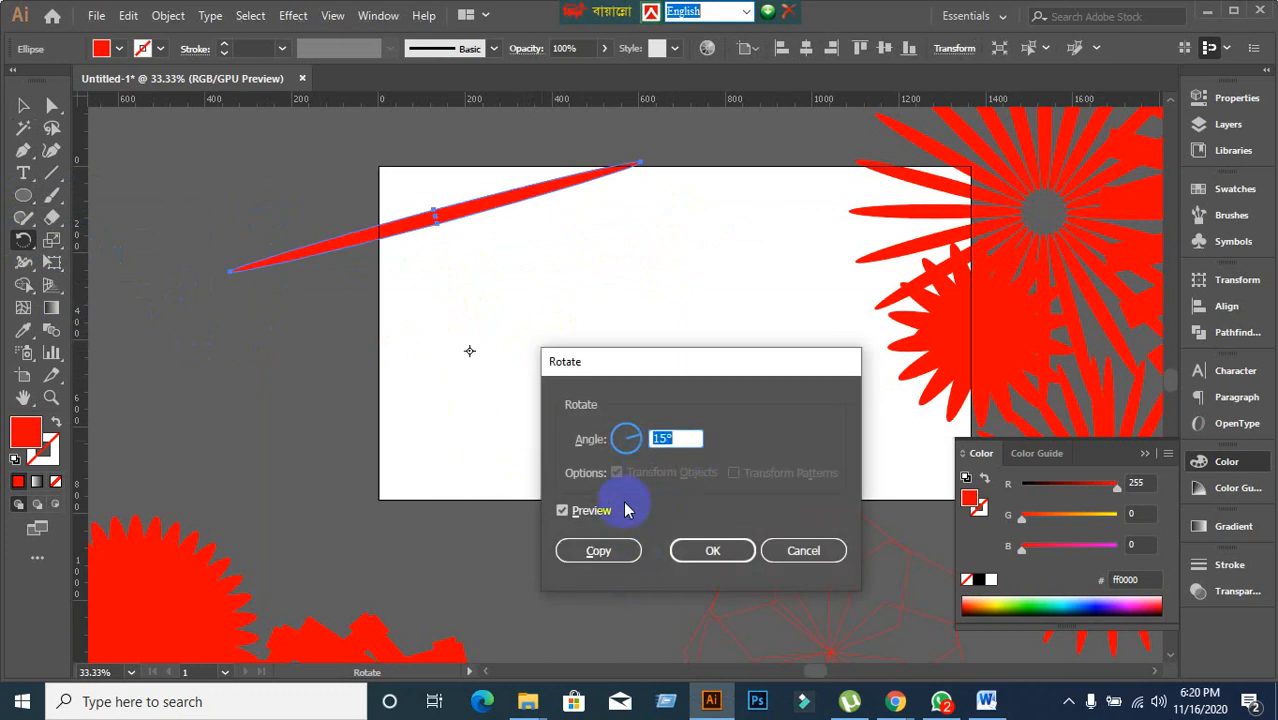
left_click(656, 438)
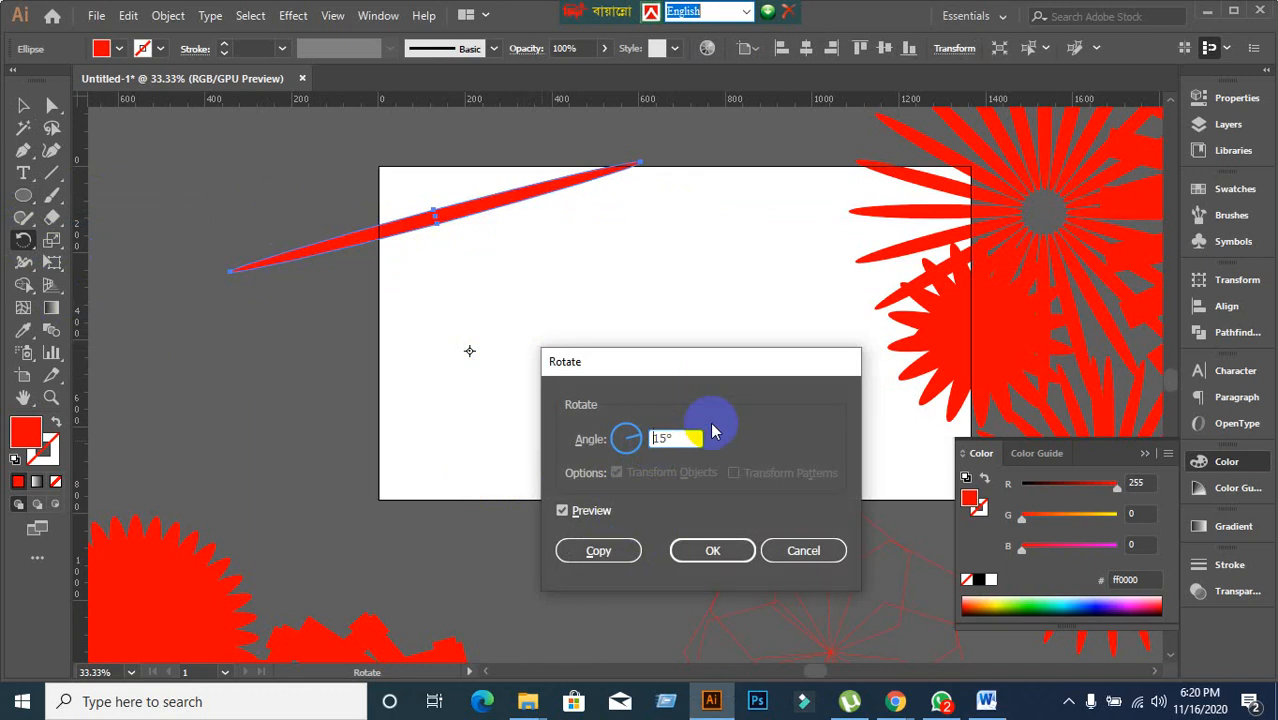
type("-")
left_click(599, 550)
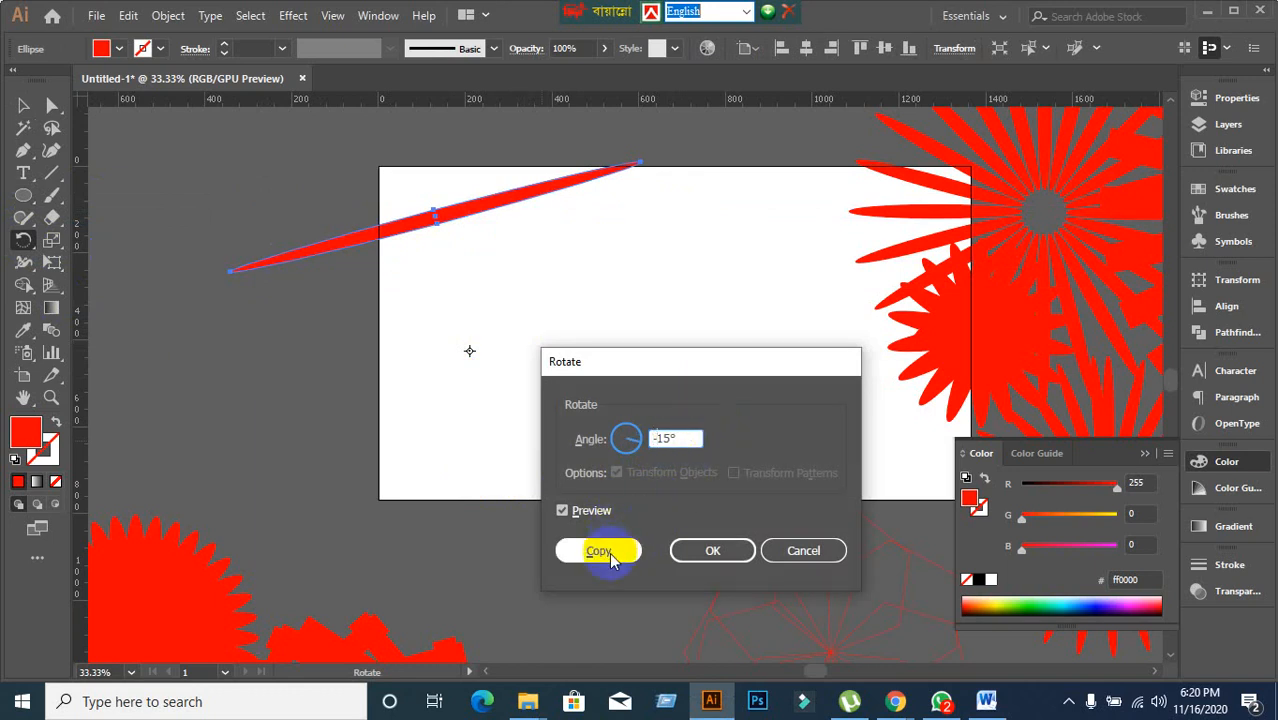
Repeat the -15° rotated copy until the crossing ellipses close into a ring around an open circle, and deselect it.
key("ctrl+d")
key("ctrl+d")
key("ctrl+d")
key("ctrl+d")
key("ctrl+d")
key("ctrl+d")
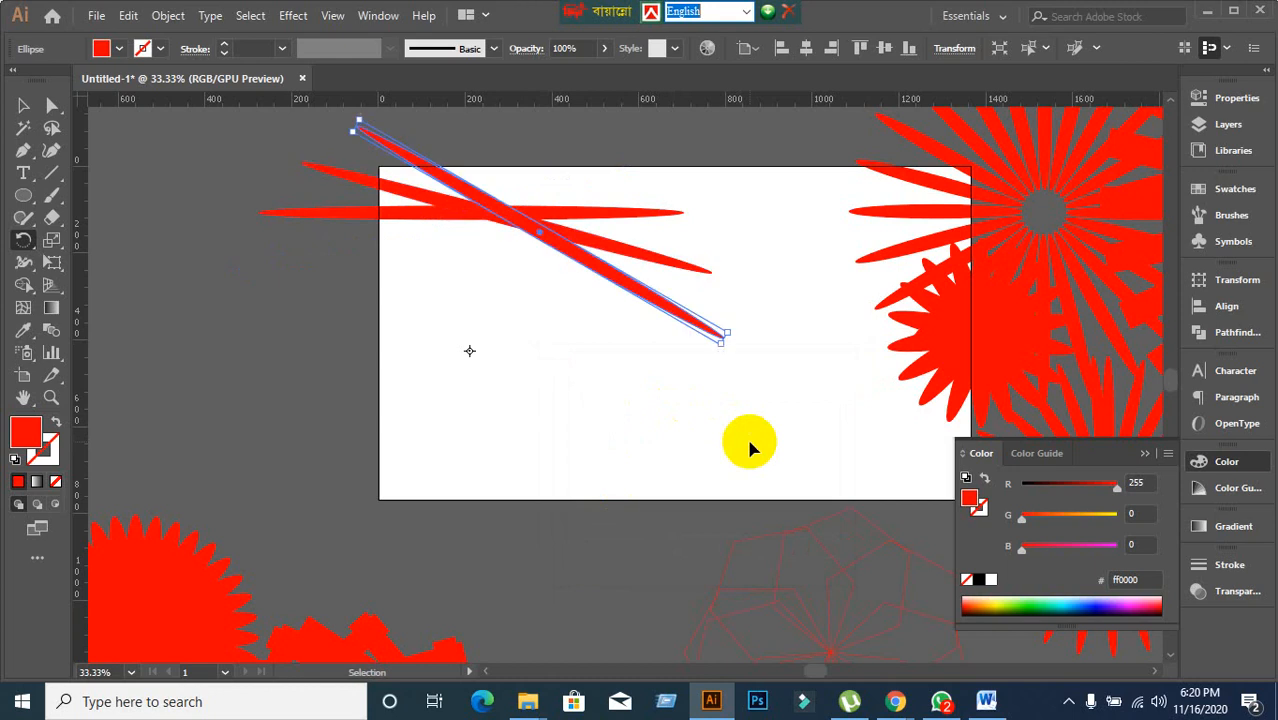
key("ctrl+d")
key("ctrl+d")
key("ctrl+d")
key("ctrl+d")
key("ctrl+d")
key("ctrl+d")
key("ctrl+d")
key("ctrl+d")
key("ctrl+d")
key("ctrl+d")
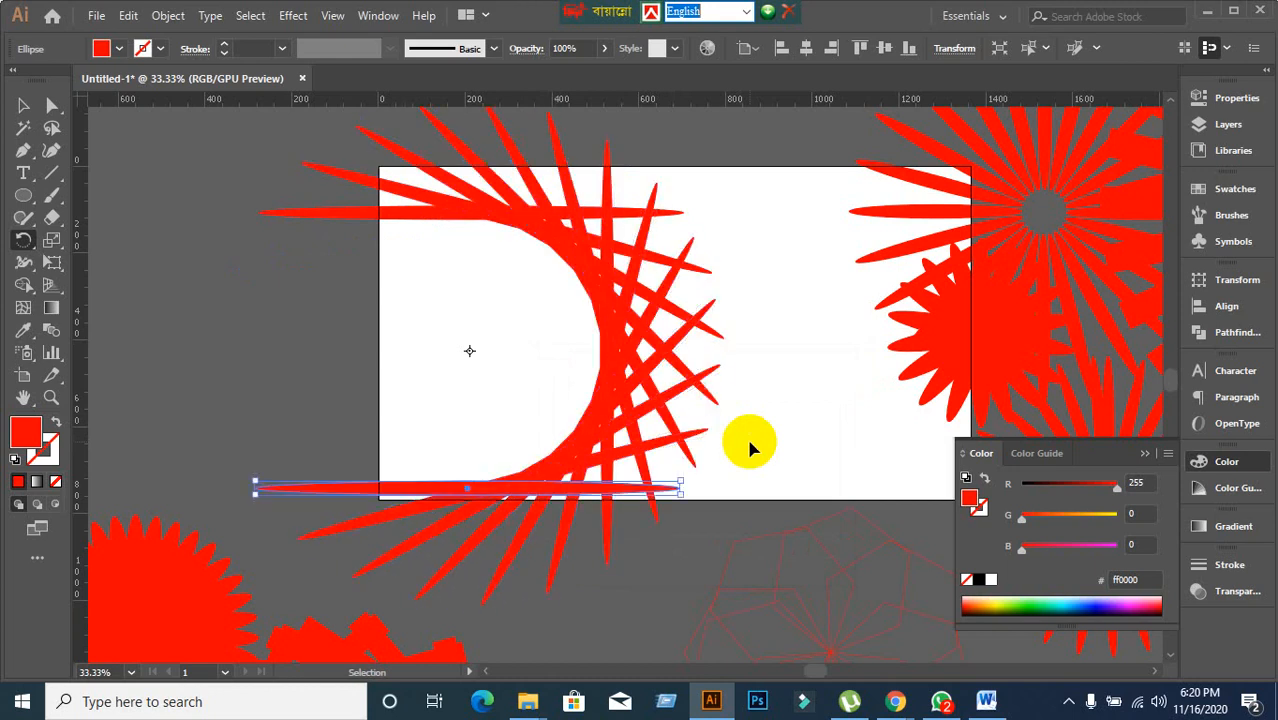
key("ctrl+d")
key("ctrl+d")
key("ctrl+d")
key("ctrl+d")
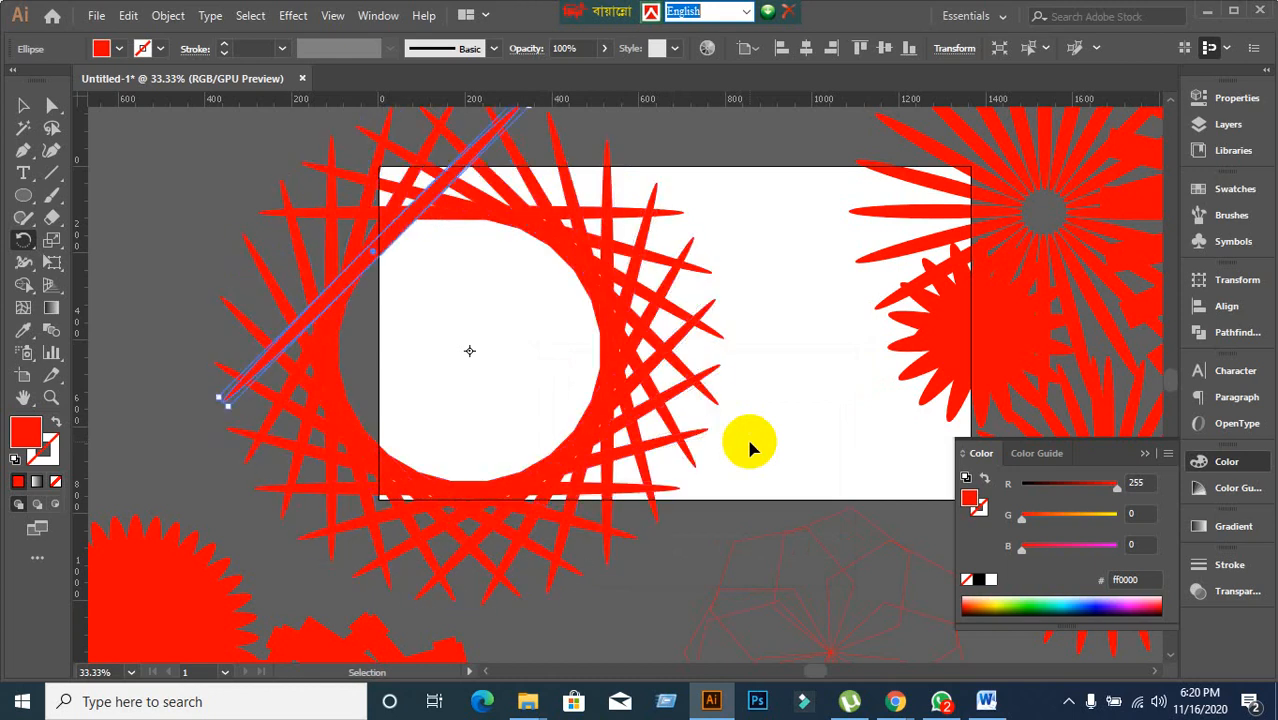
left_click(28, 108)
key("ctrl+d")
left_click(242, 232)
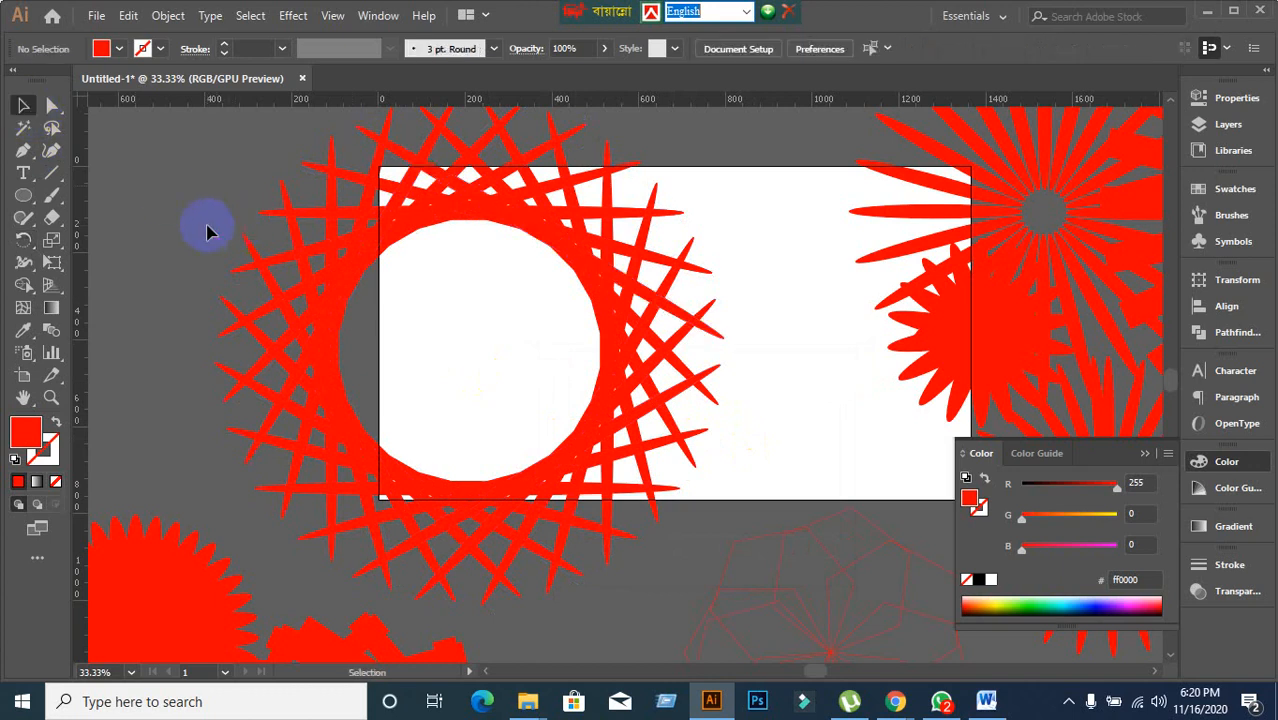
scroll(223, 229, "down", 1)
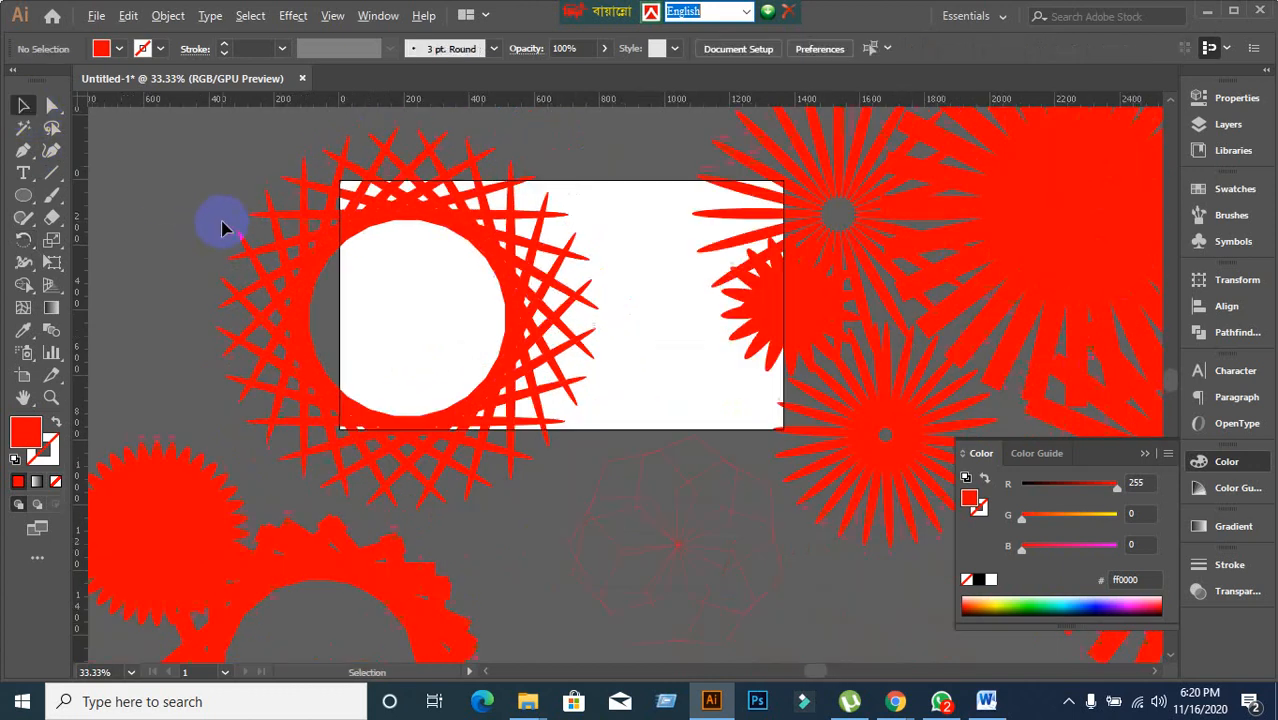
scroll(223, 229, "down", 1)
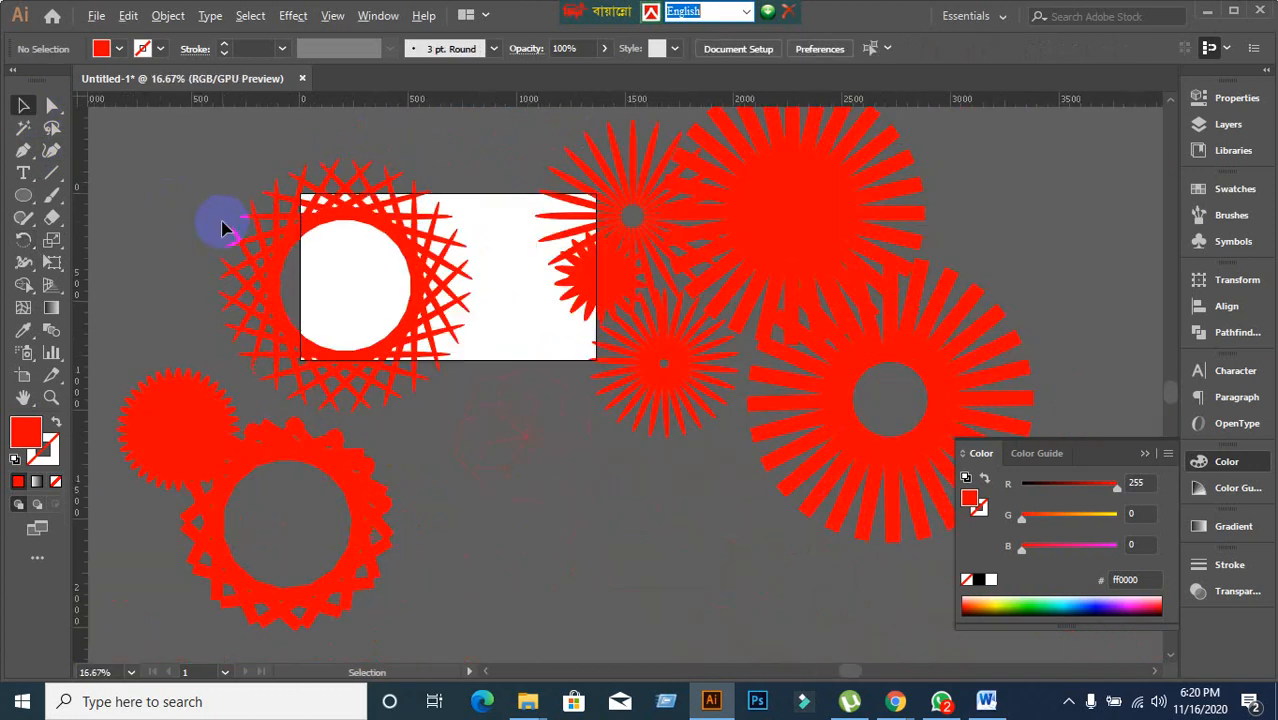
Look over the finished starbursts, rings and rosettes on and around the artboard, including the overlapping ellipses of the newest ring.
scroll(223, 229, "up", 3)
scroll(223, 229, "down", 2)
scroll(223, 229, "down", 1)
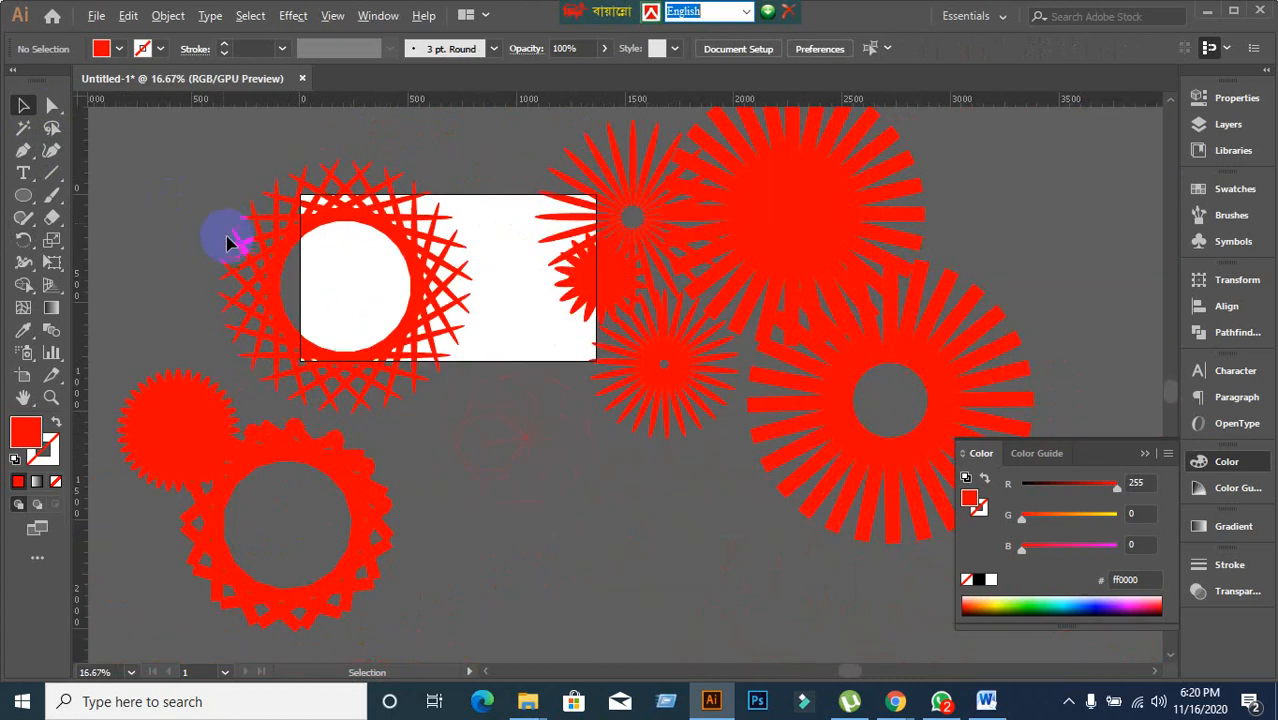
scroll(222, 271, "up", 1)
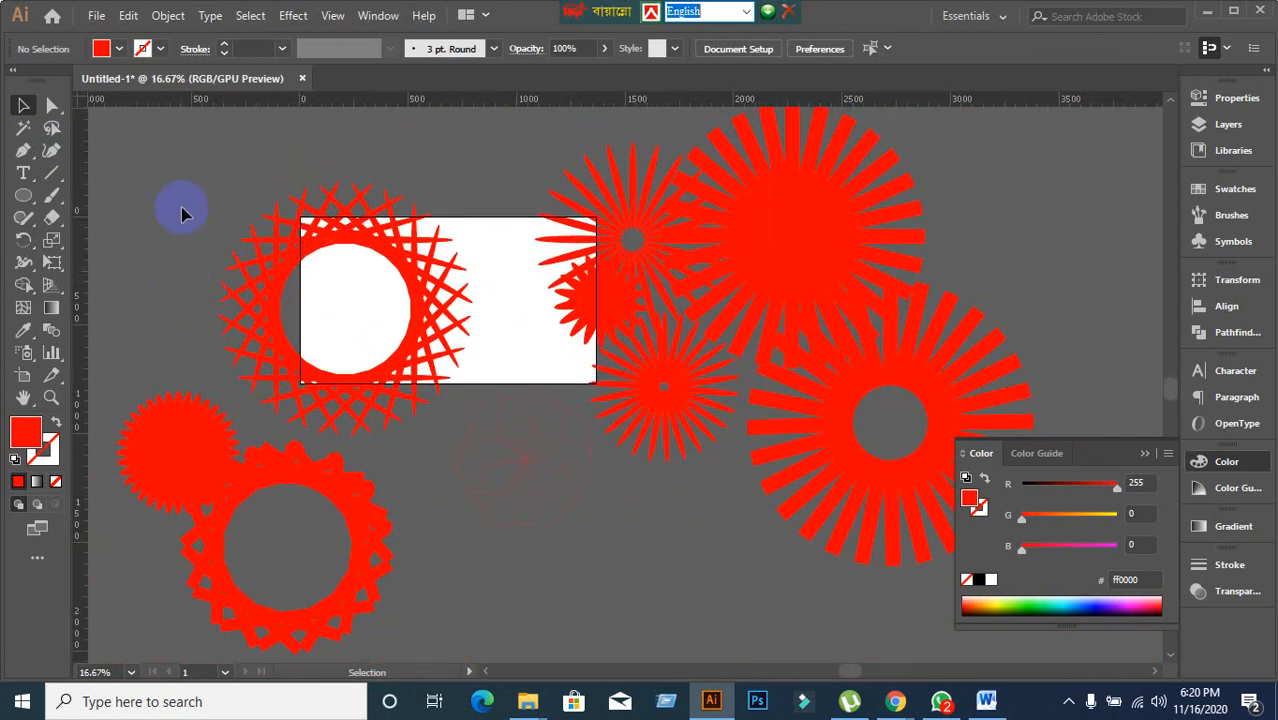
left_click_drag(113, 162, 496, 585)
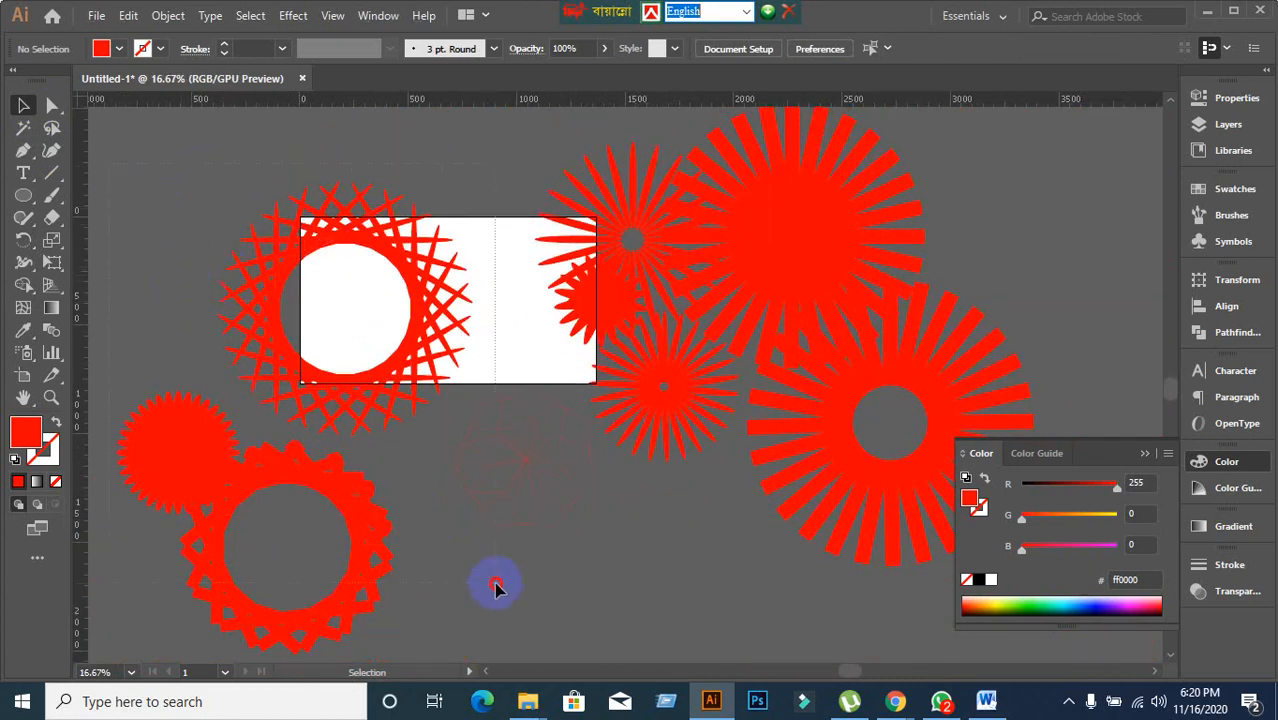
left_click(650, 593)
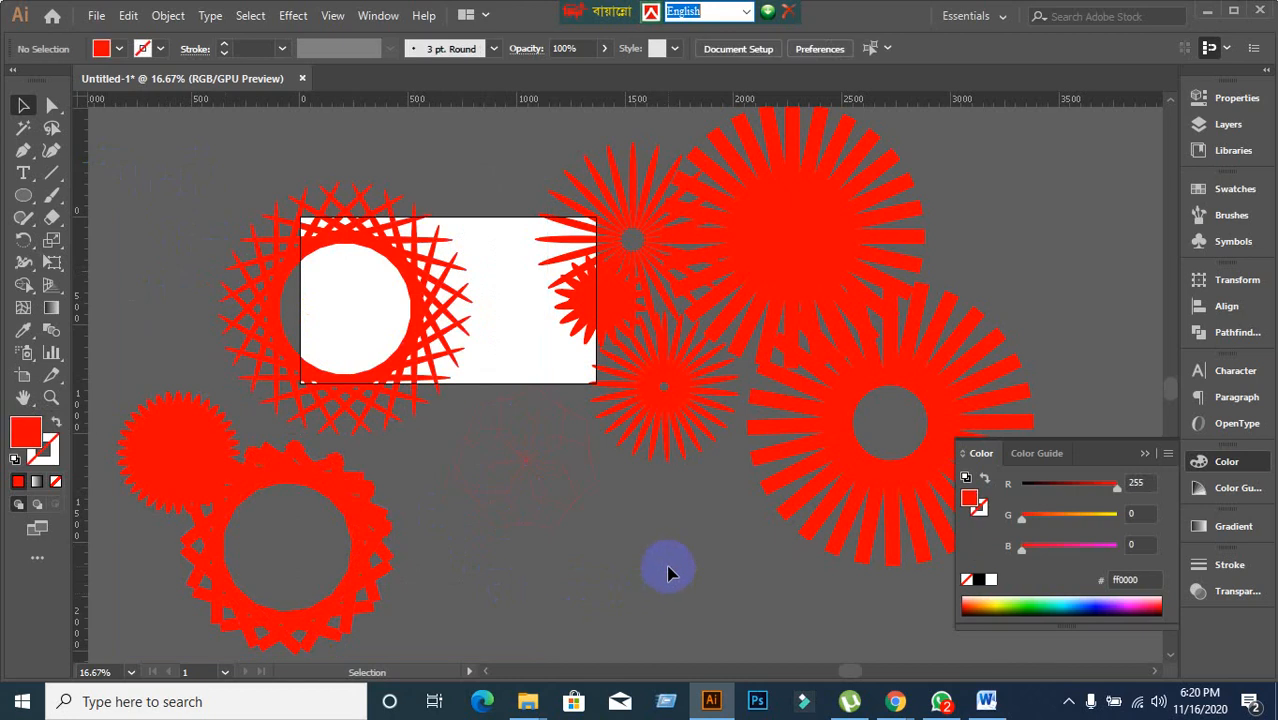
scroll(668, 572, "up", 1)
scroll(666, 570, "down", 2)
scroll(457, 408, "up", 3)
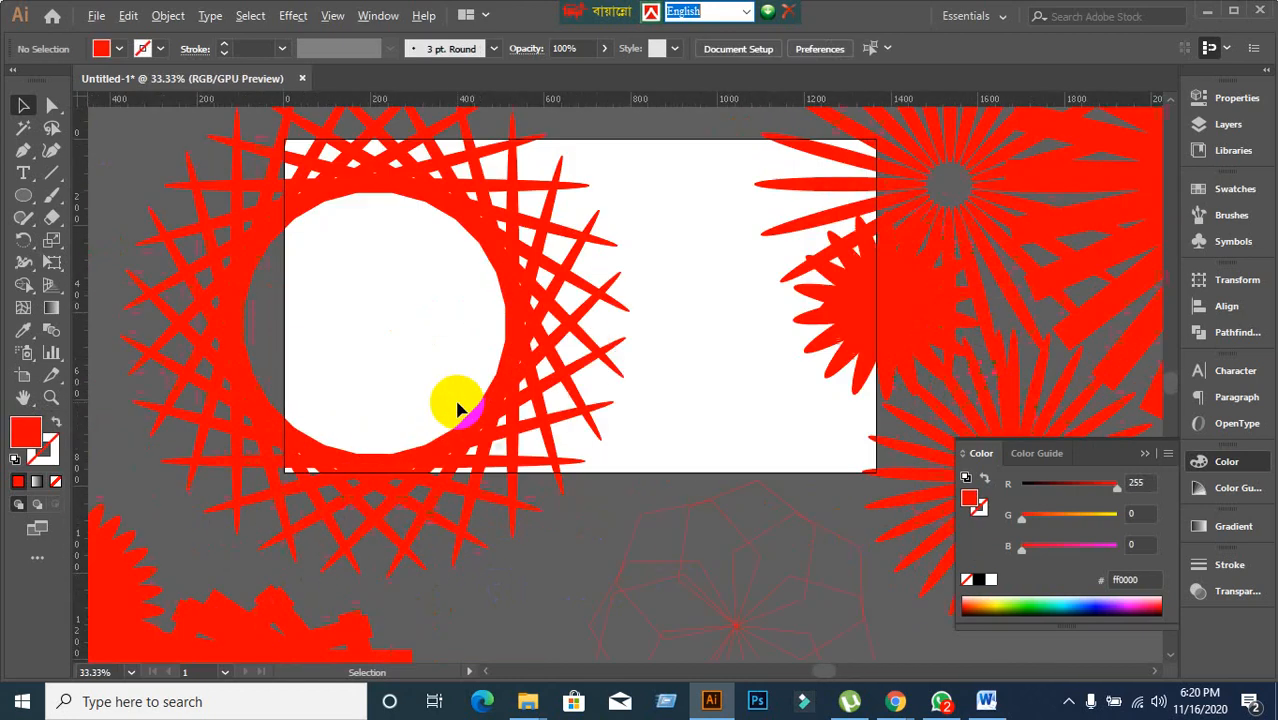
left_click(508, 405)
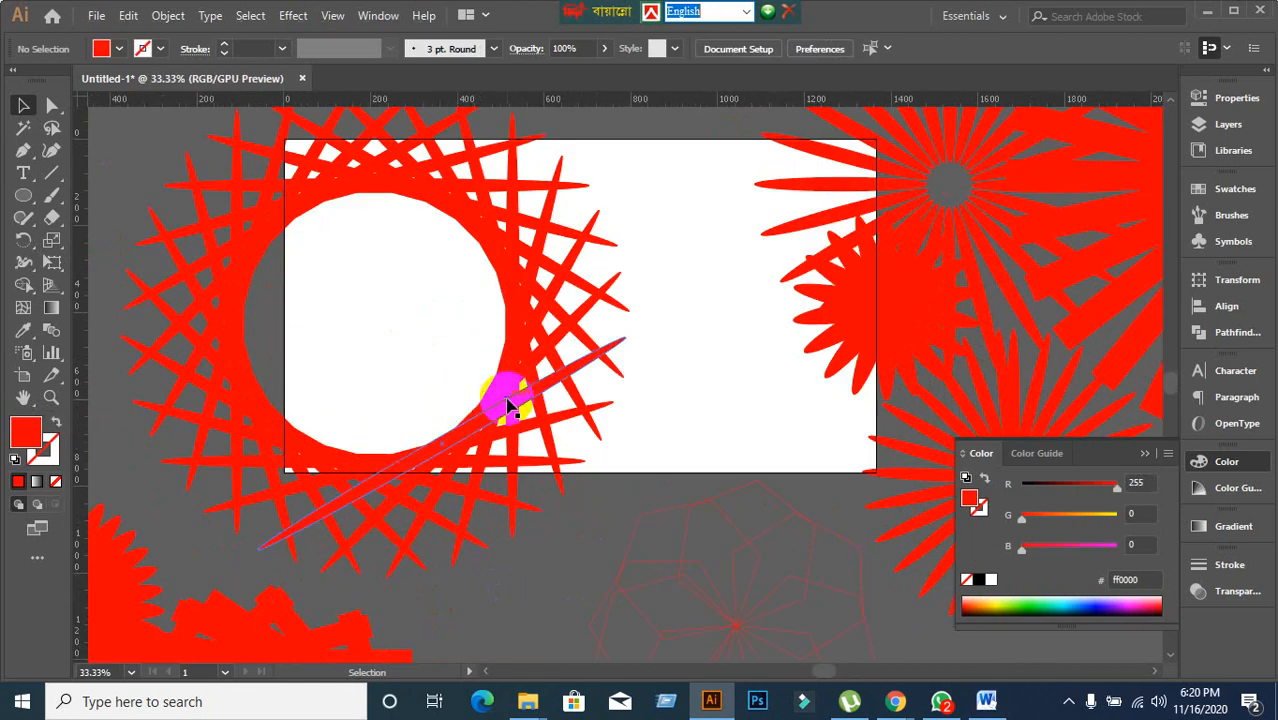
scroll(508, 405, "down", 2)
left_click_drag(730, 534, 638, 428)
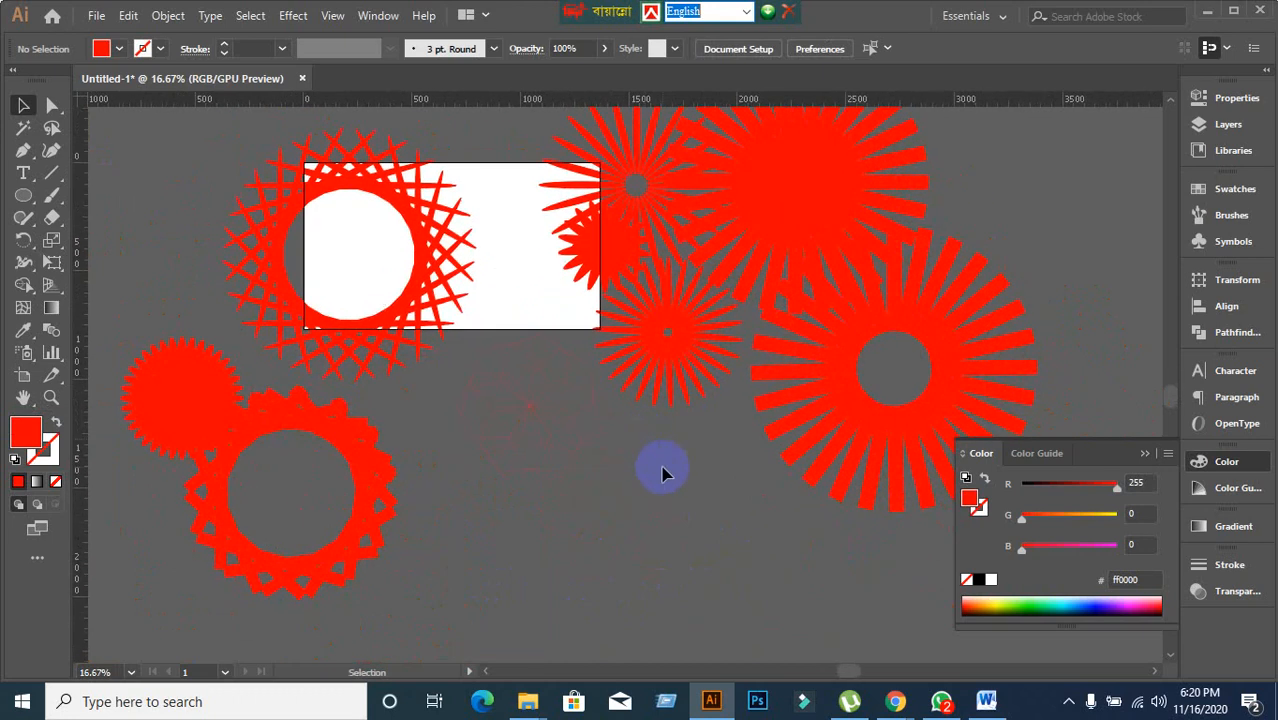
Select all the artwork in the document, delete it and bring the empty artboard back into view.
scroll(664, 472, "down", 1)
left_click(1036, 585)
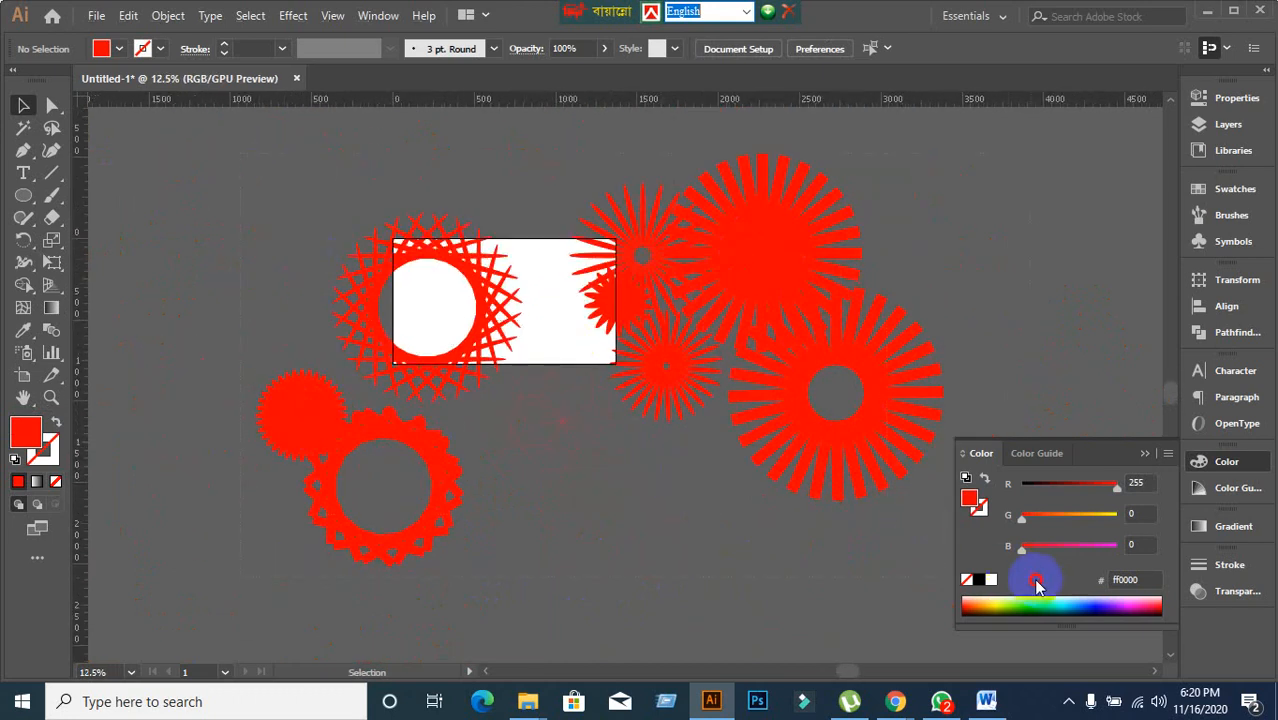
key("ctrl+a")
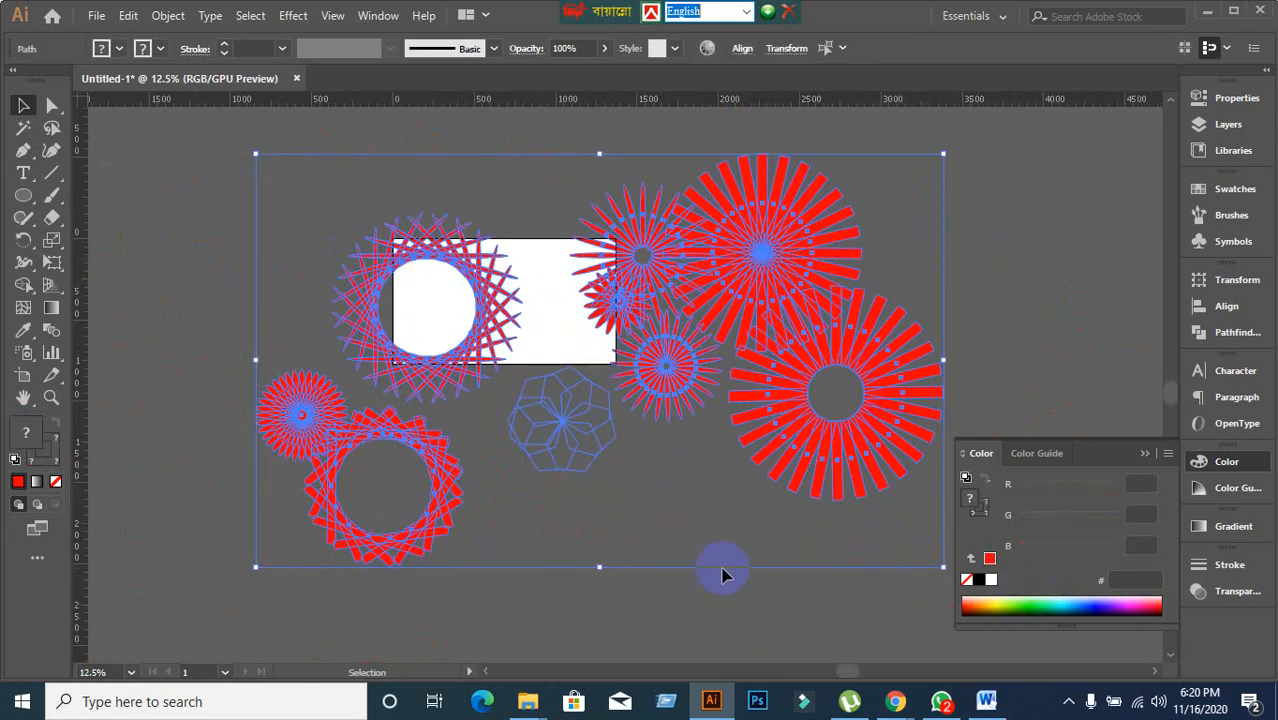
key("Delete")
scroll(500, 258, "up", 4)
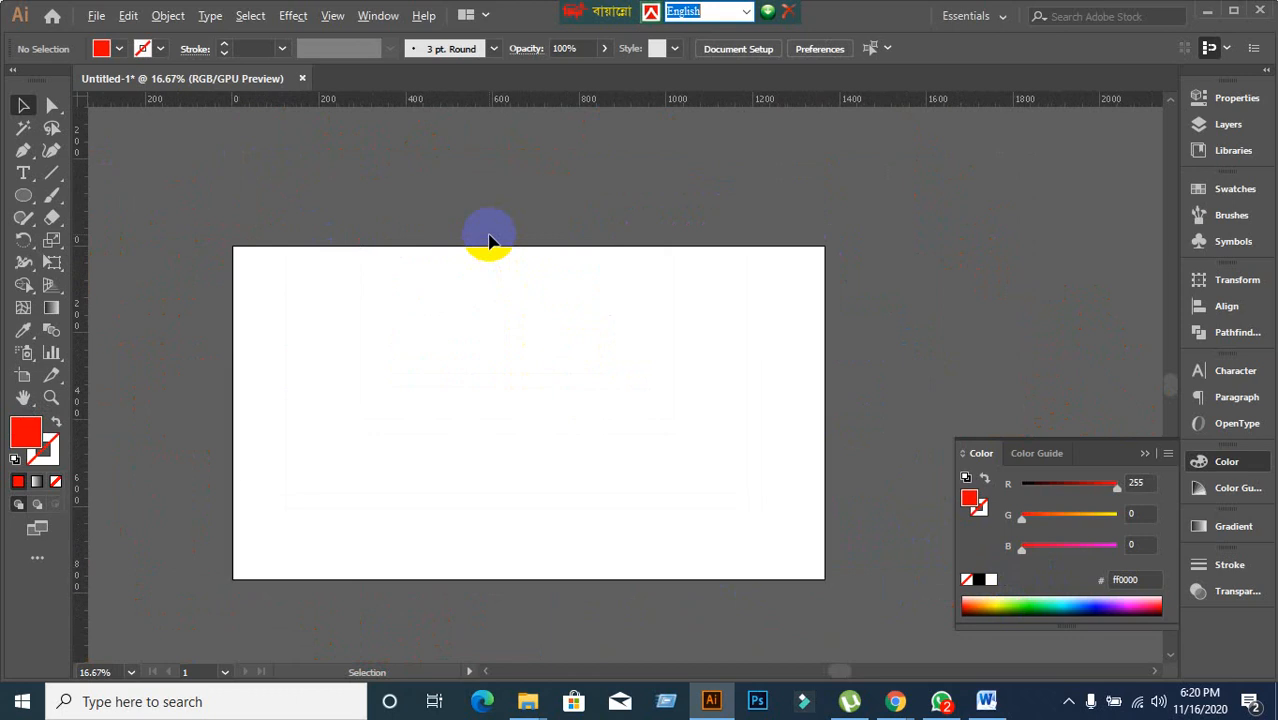
scroll(508, 268, "down", 1)
left_click_drag(511, 286, 556, 228)
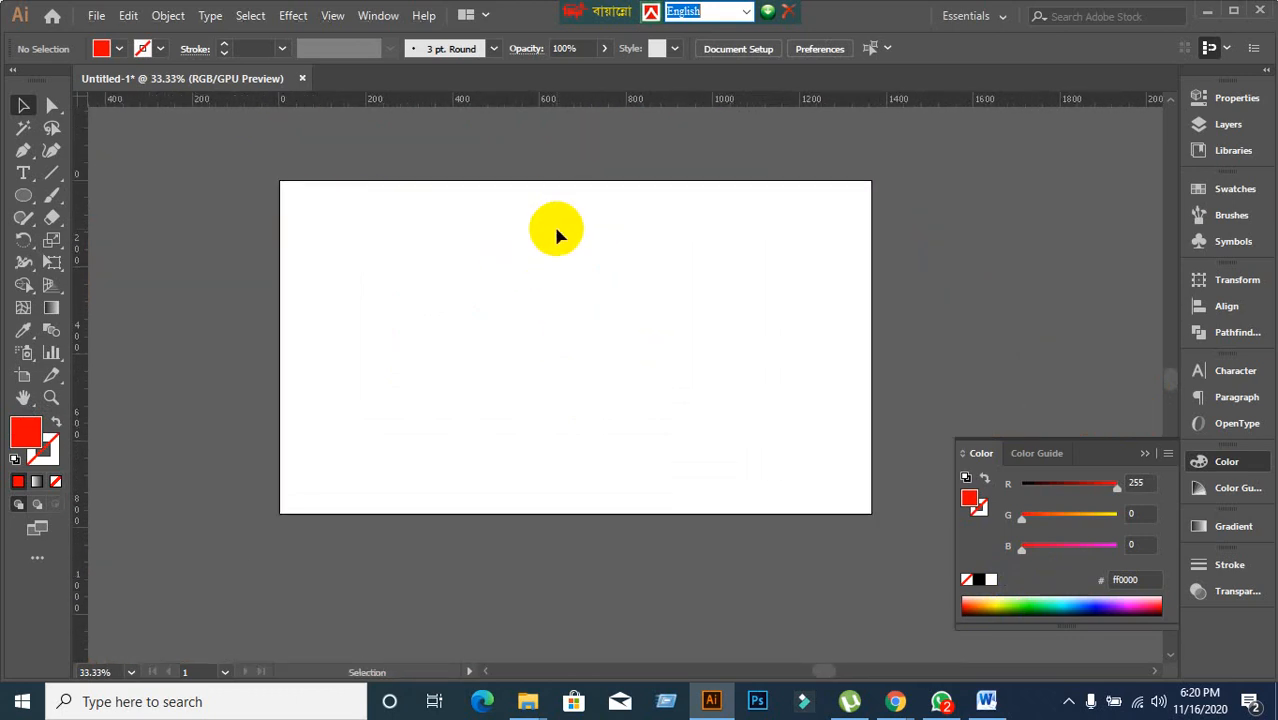
scroll(560, 236, "up", 1)
scroll(570, 238, "down", 1)
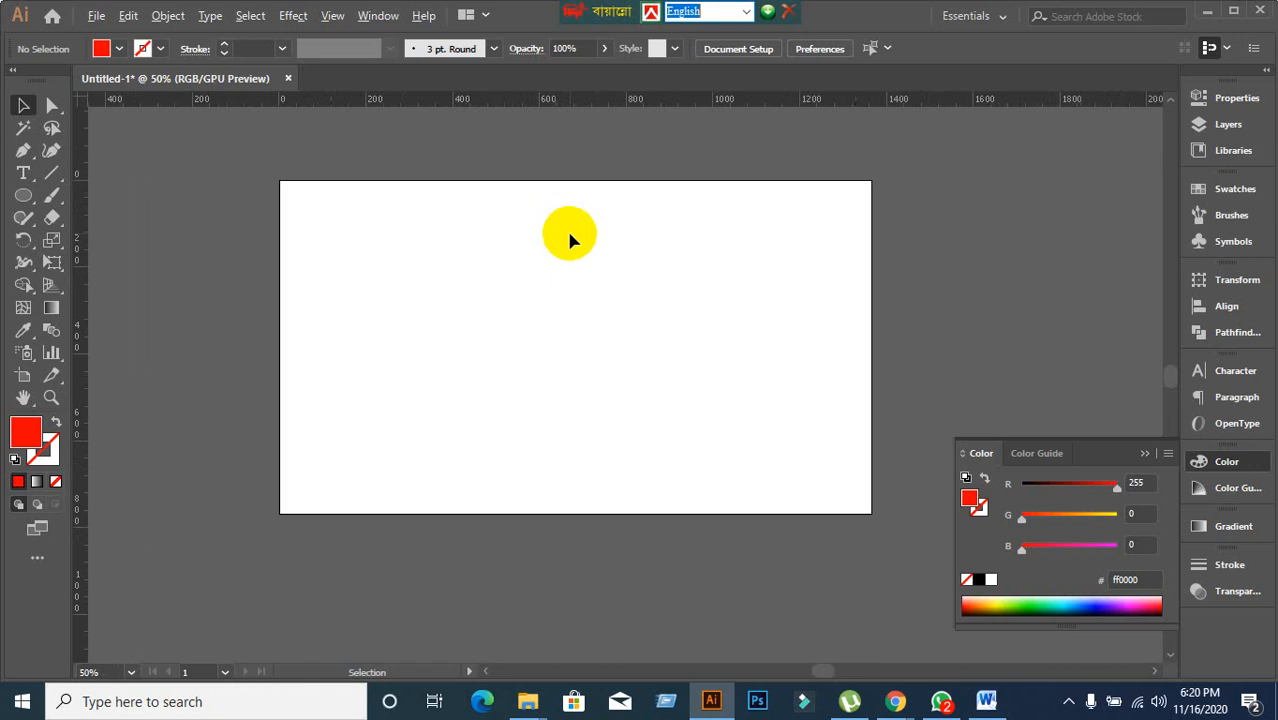
Minimize Illustrator and the Google Meet window to reach the desktop, and turn off the meeting microphone.
left_click(1208, 14)
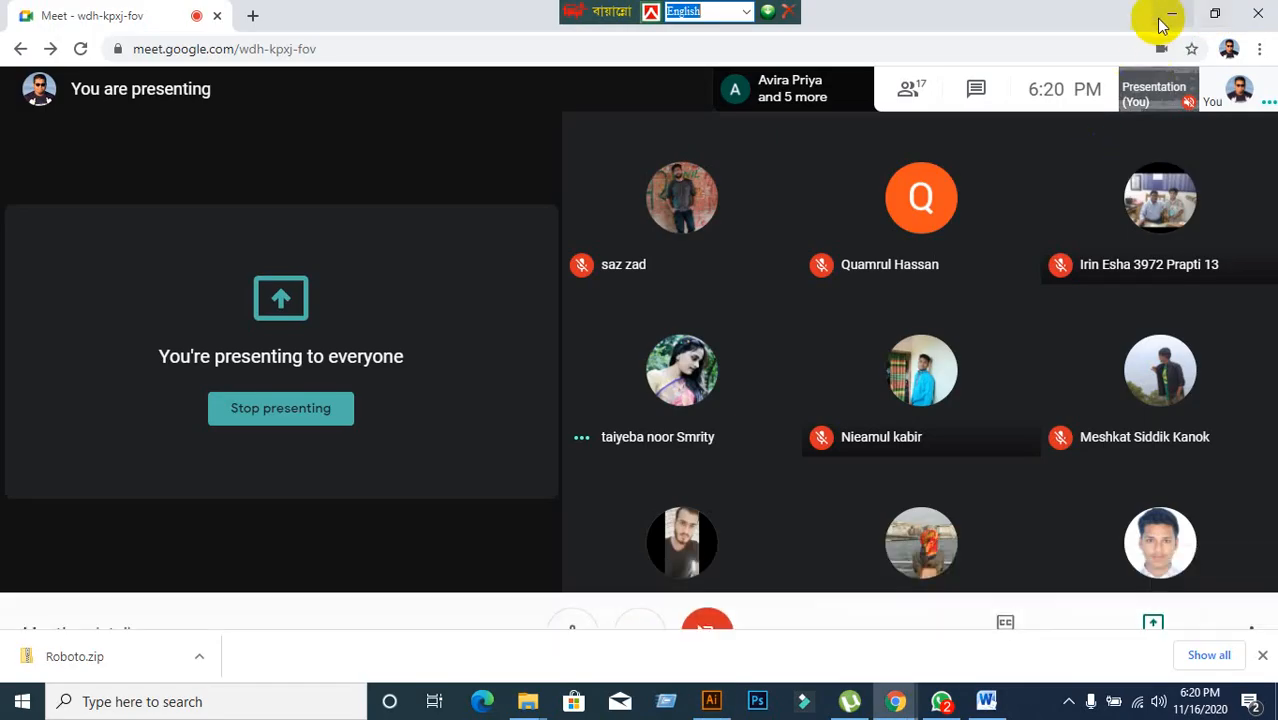
left_click(1163, 18)
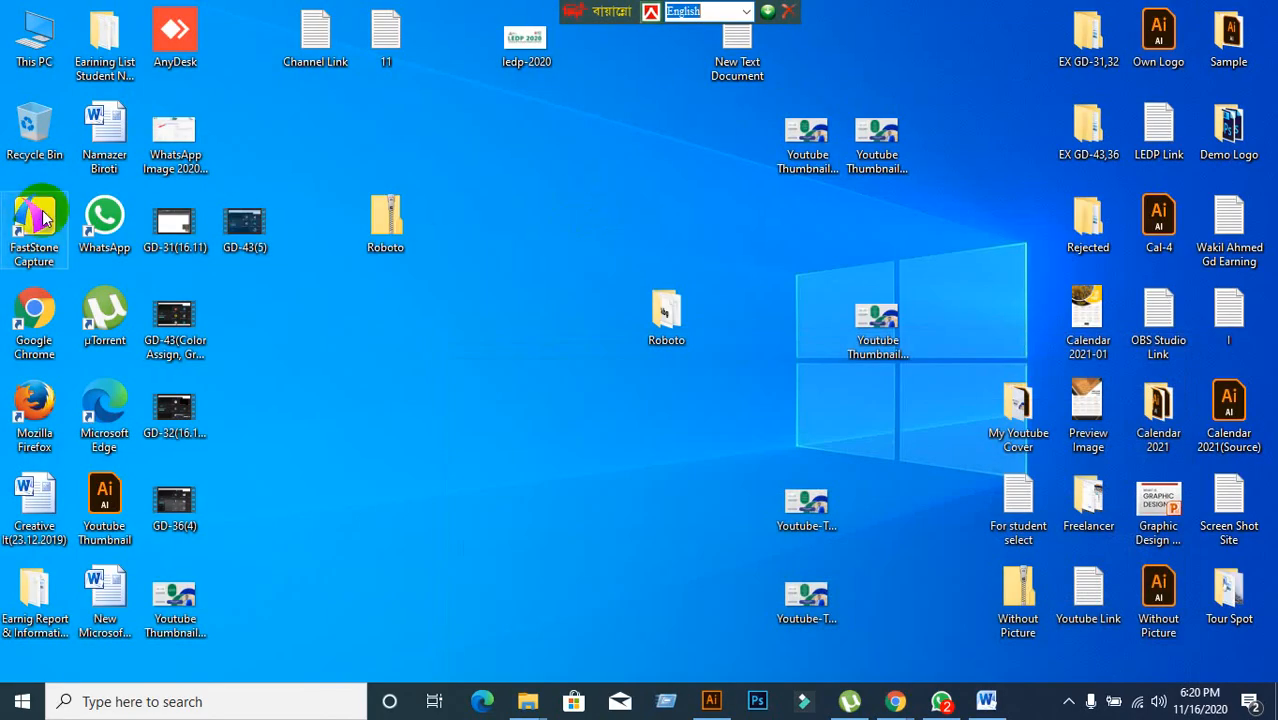
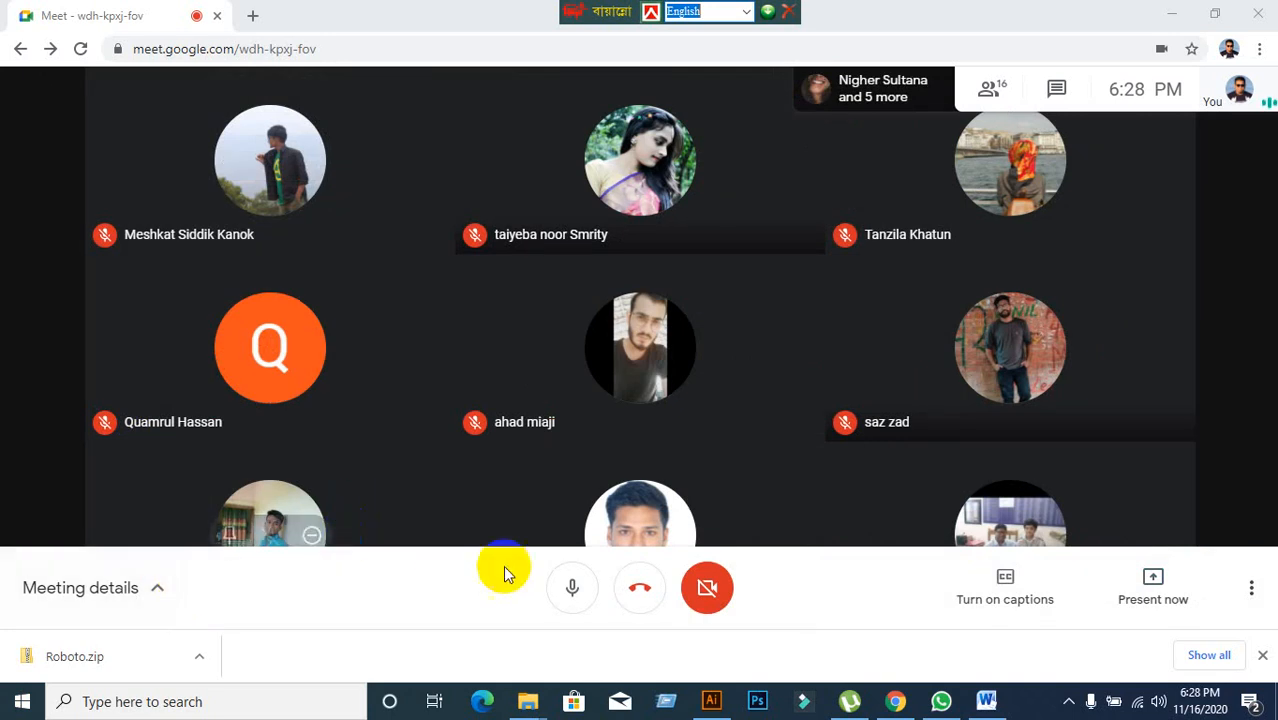
left_click(569, 590)
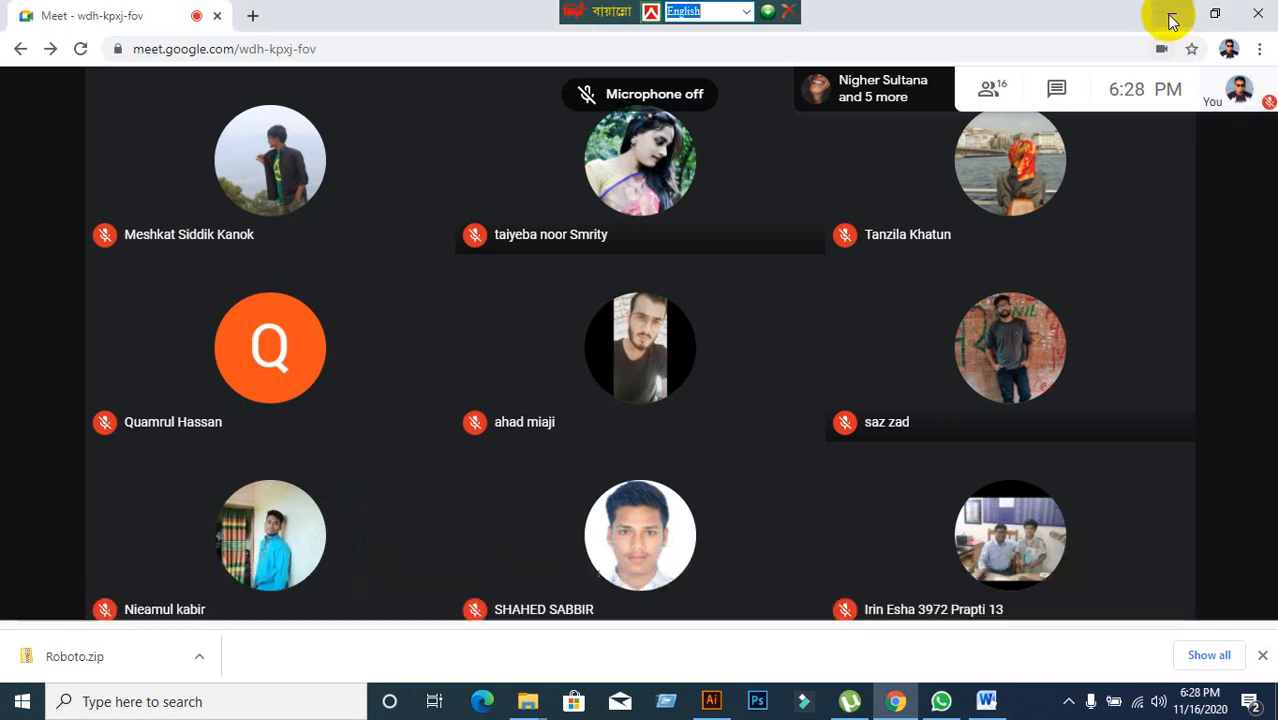
left_click(1171, 14)
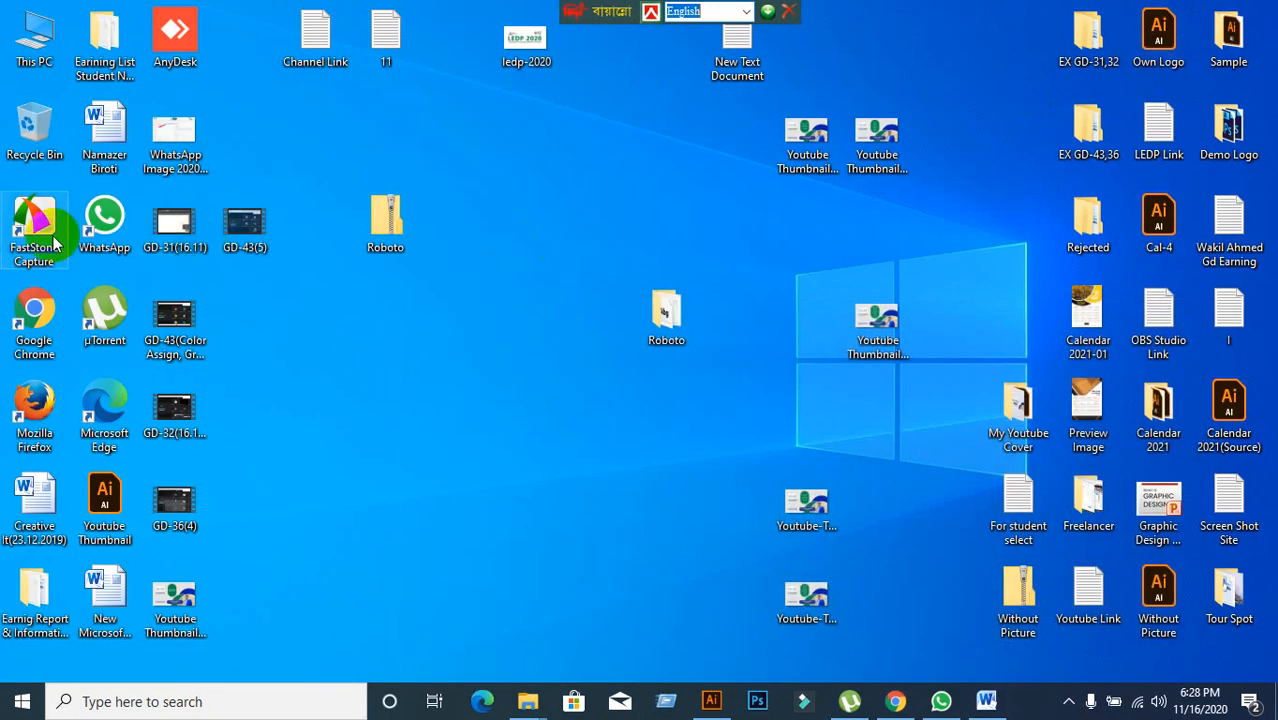
Switch to Google Meet, turn the microphone back on and watch the participant's shared Illustrator screen.
left_click(898, 700)
left_click(571, 586)
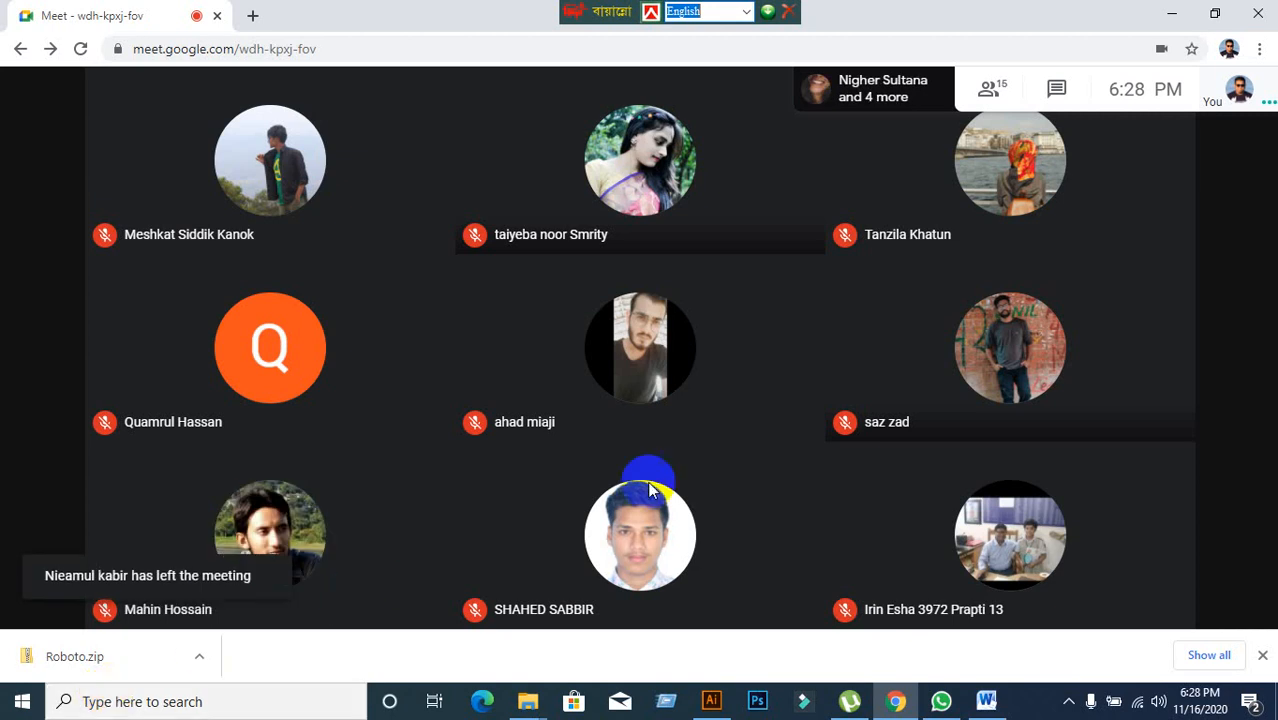
mouse_move(716, 451)
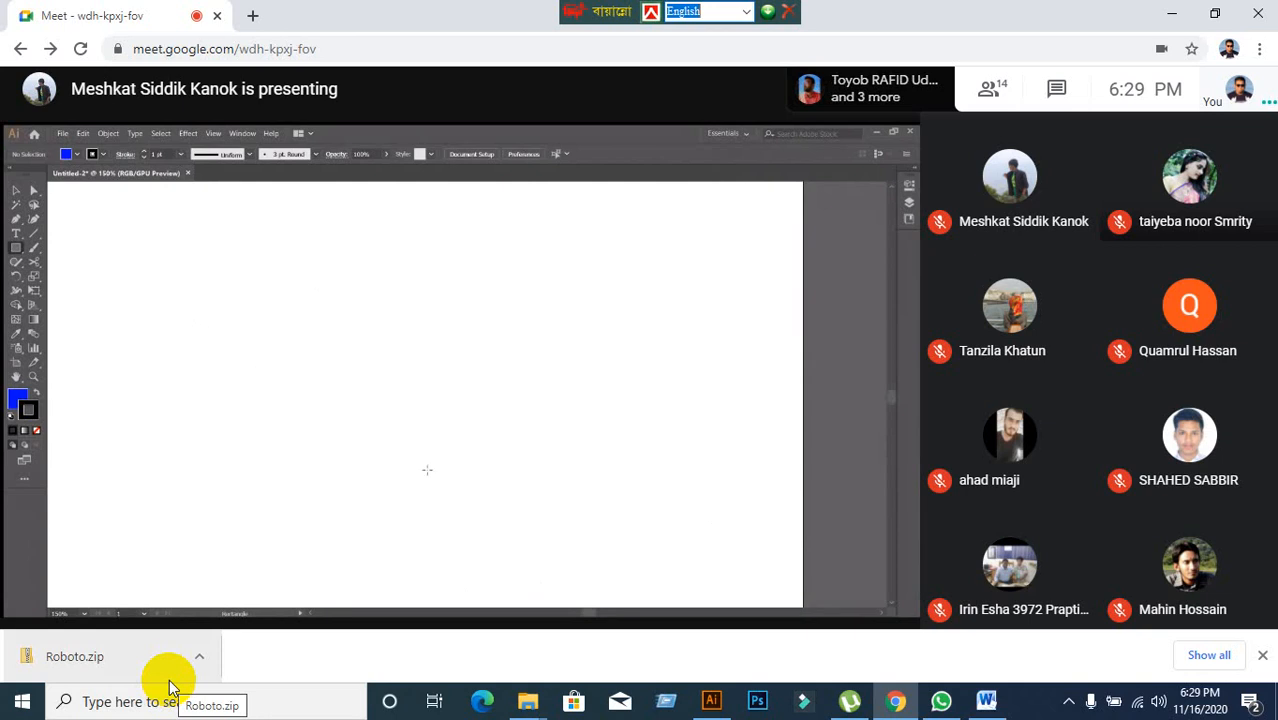
mouse_move(333, 524)
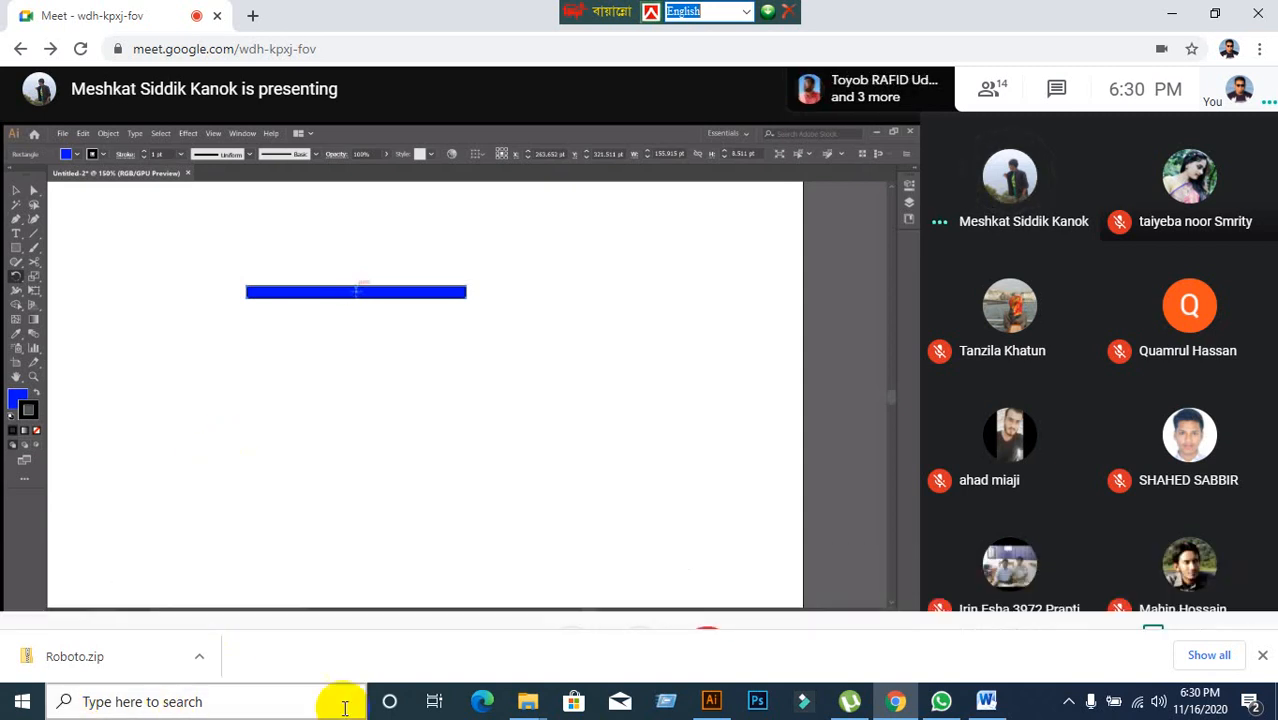
Switch to Illustrator and draw a wide, flat horizontal ellipse across the upper part of the artboard.
left_click(701, 709)
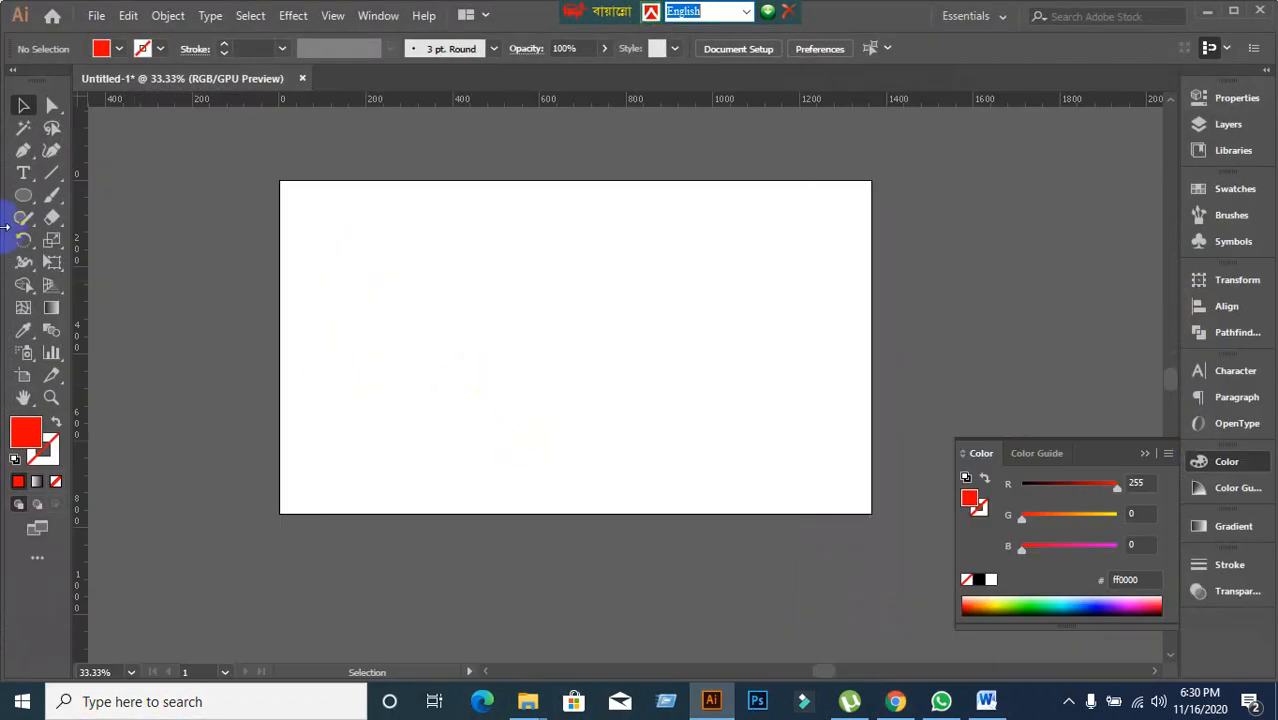
left_click(23, 195)
left_click_drag(380, 242, 733, 292)
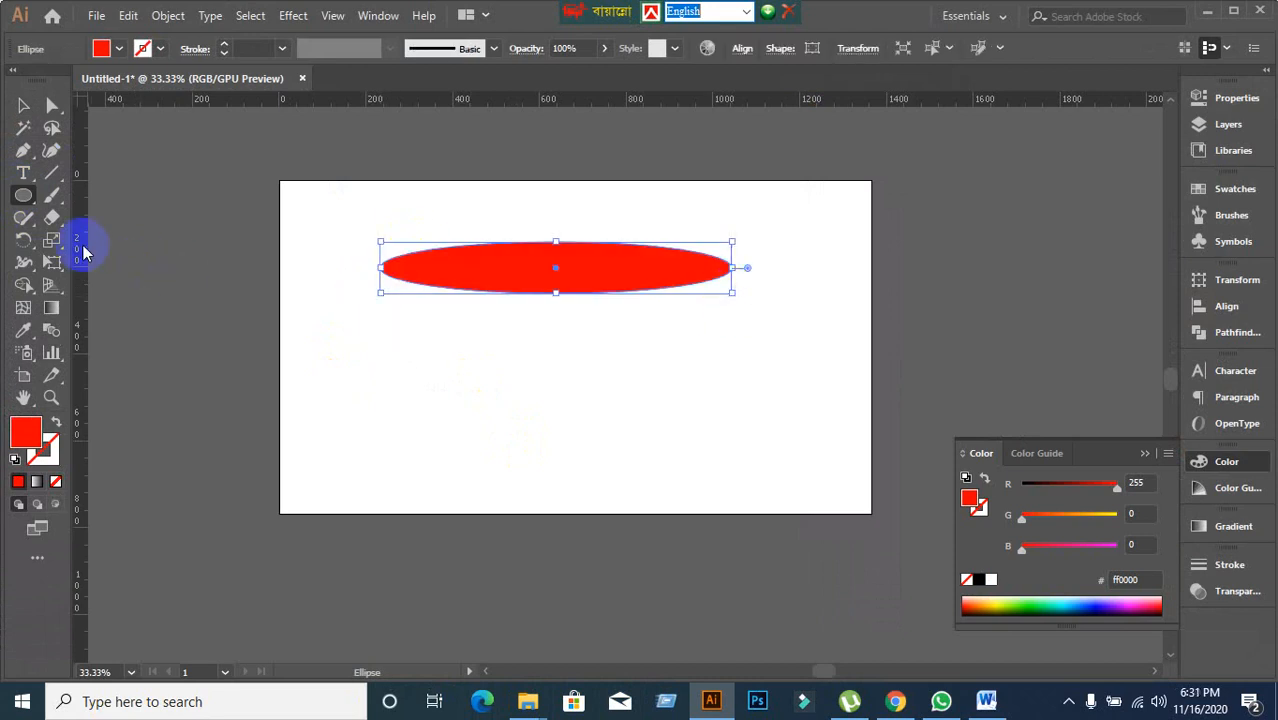
left_click(23, 240)
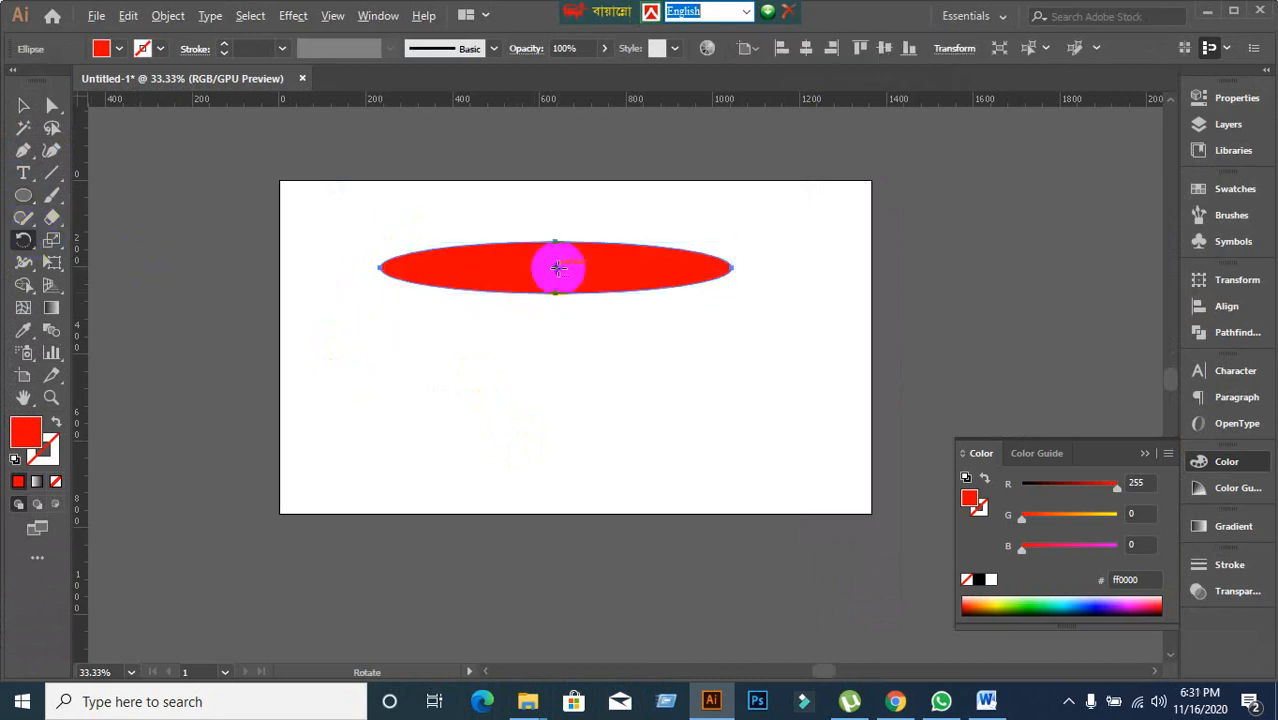
left_click(557, 268, "alt")
left_click(807, 548)
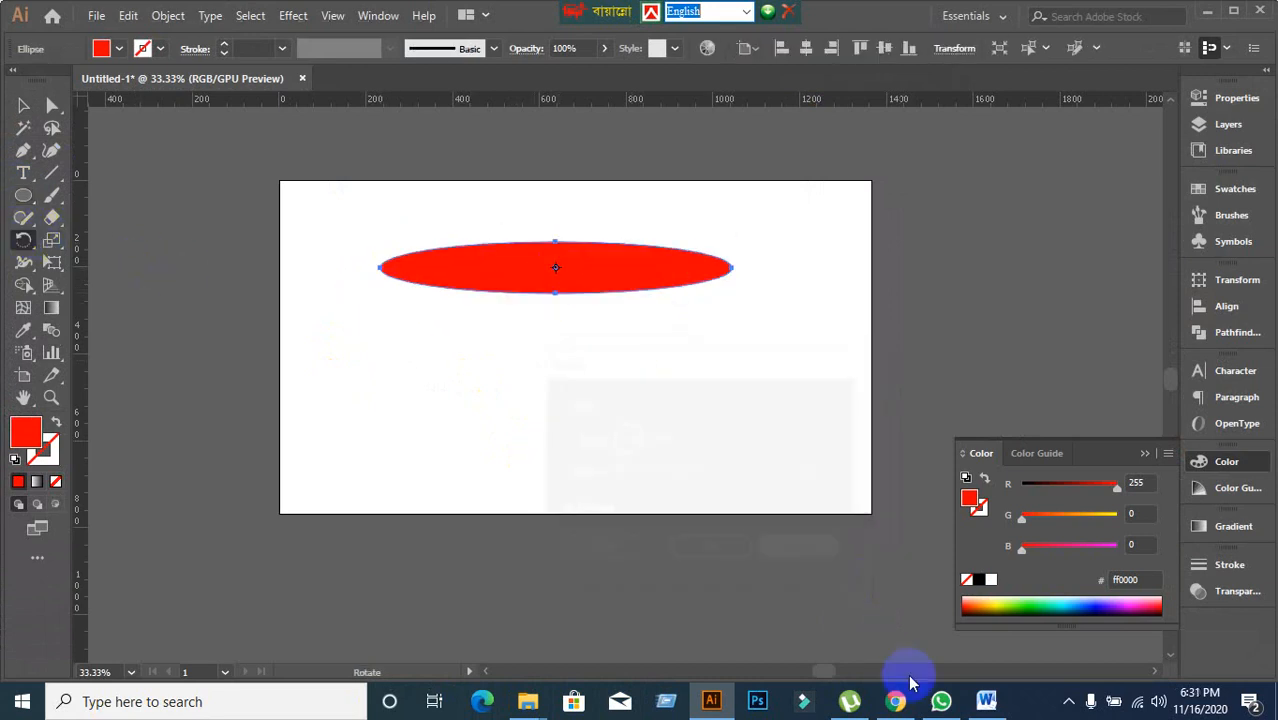
Switch to Google Meet, present the entire screen to the meeting and hide the screen-sharing notice.
left_click(898, 698)
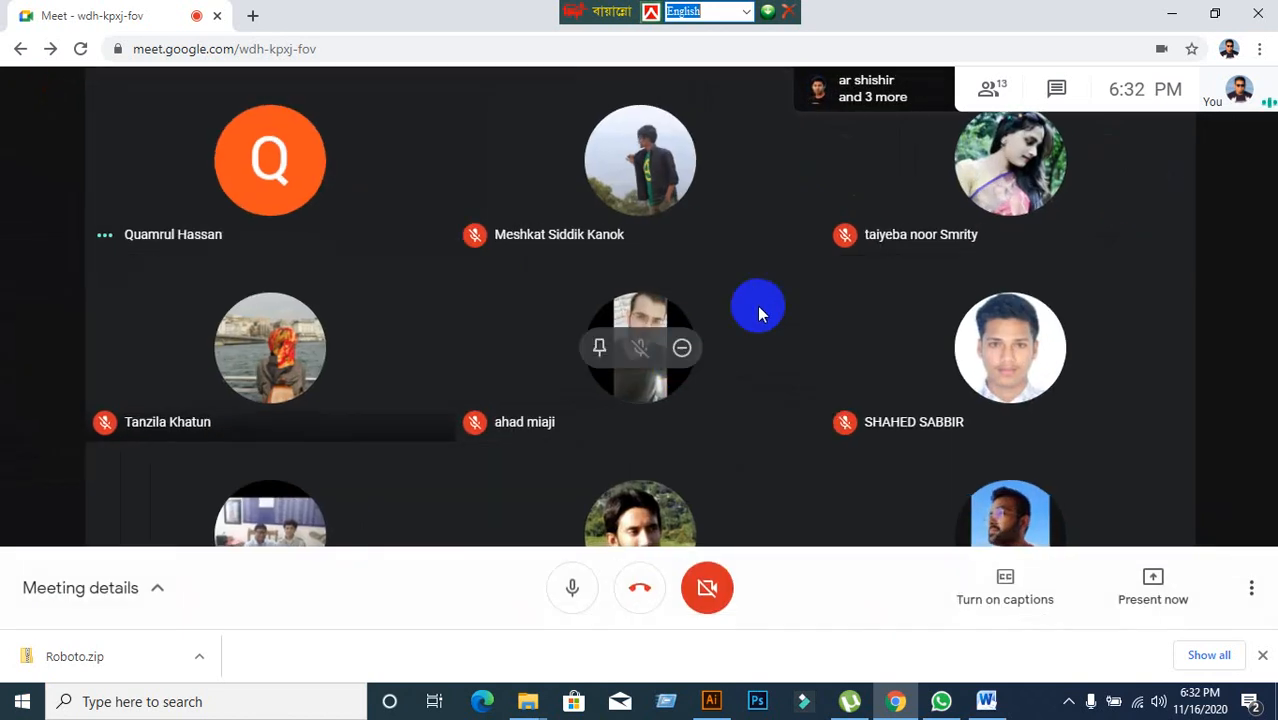
left_click(1170, 607)
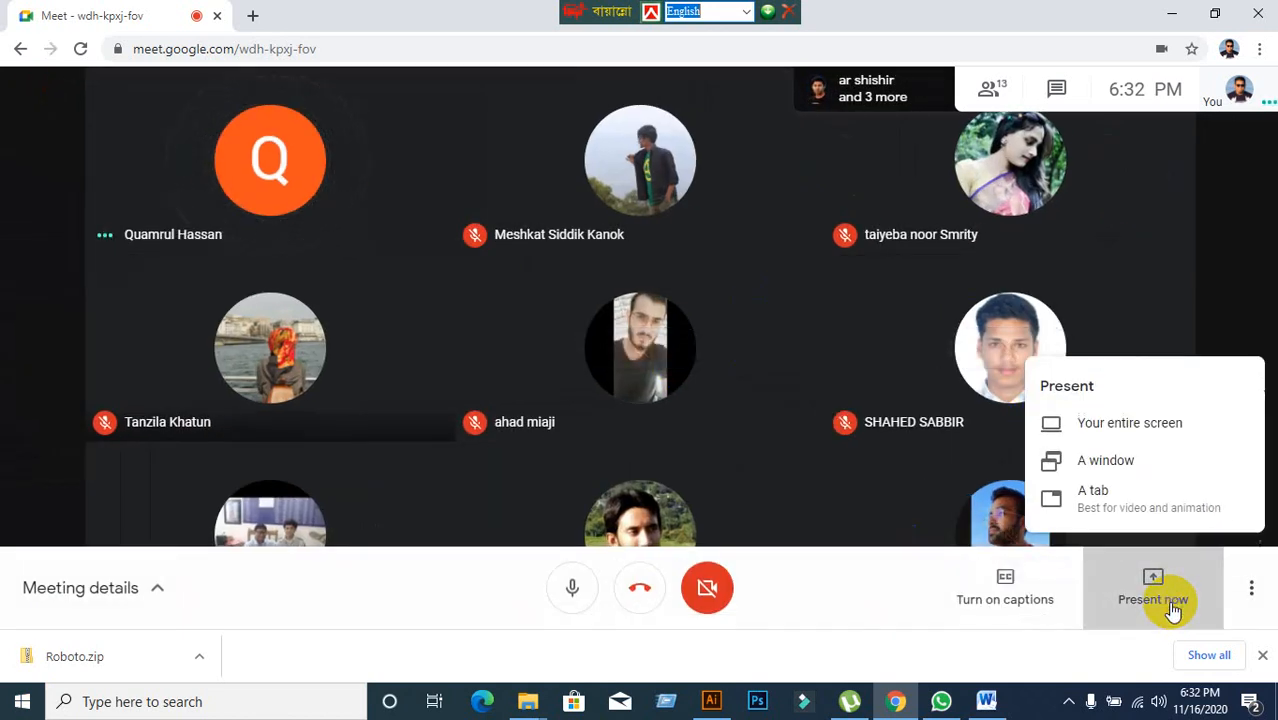
left_click(1113, 423)
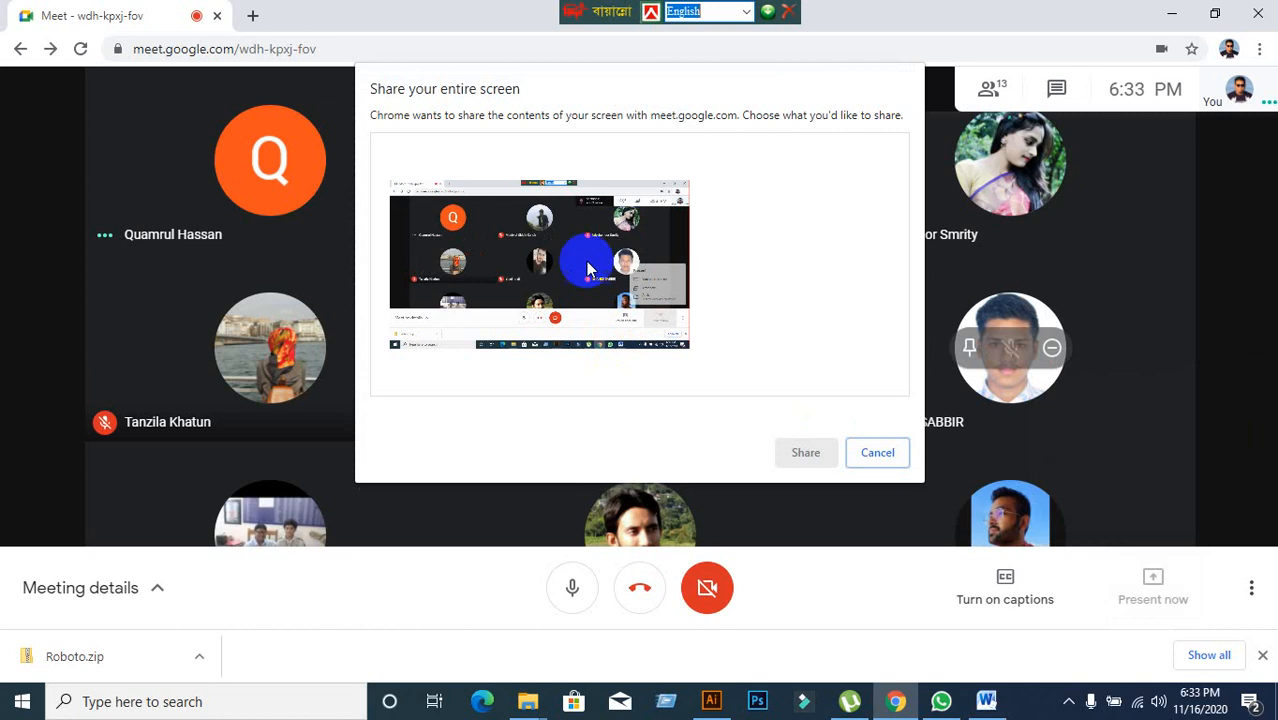
left_click(588, 268)
left_click(806, 450)
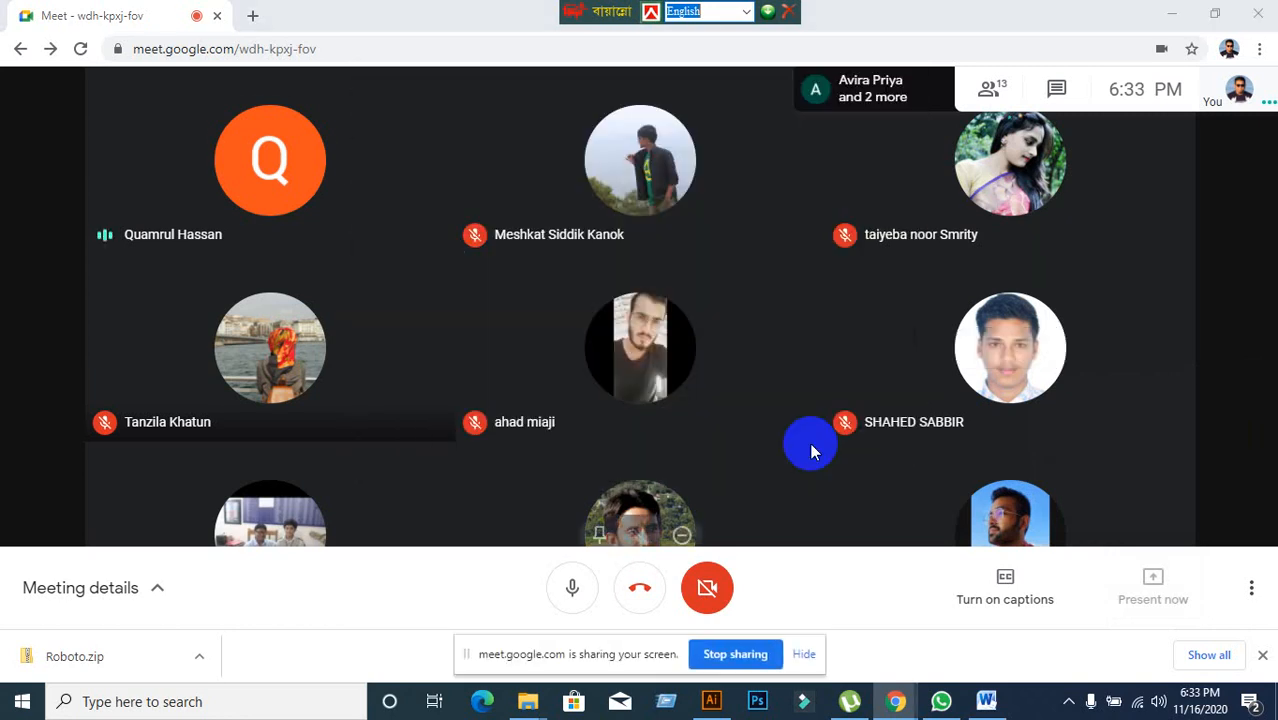
left_click(804, 654)
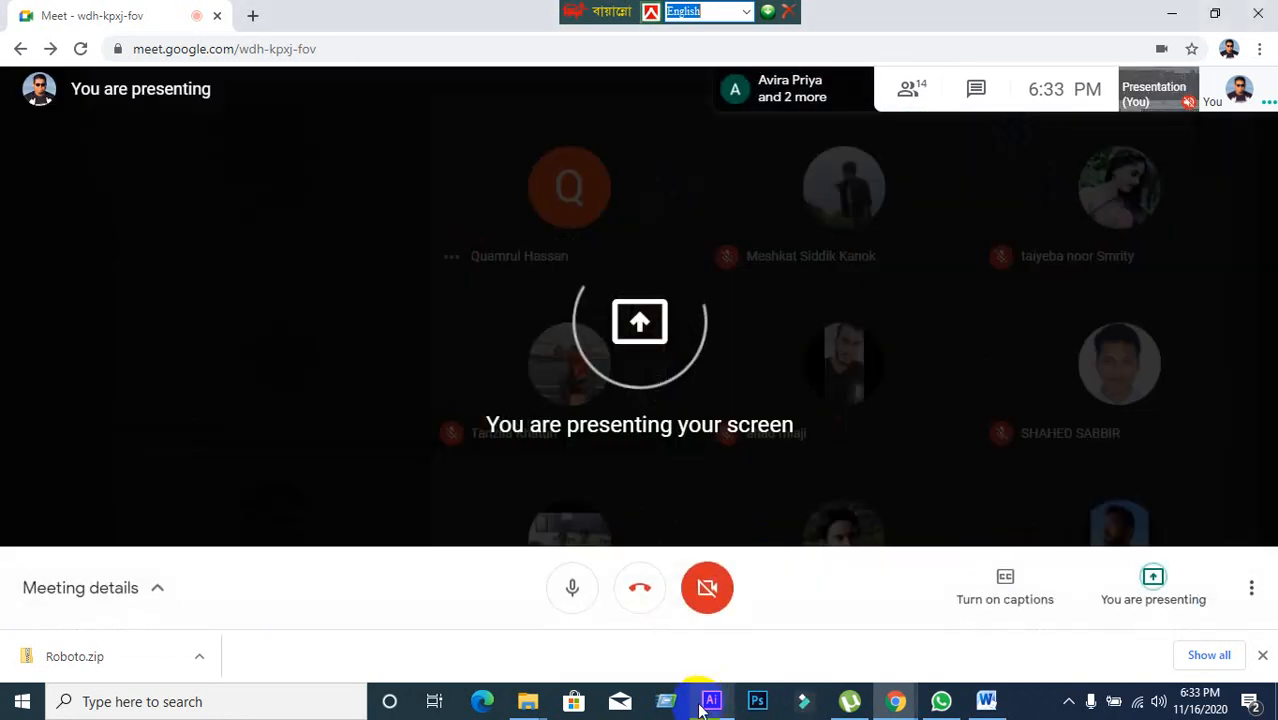
Switch back to Illustrator and delete the wide, flat ellipse from the artboard.
mouse_move(702, 705)
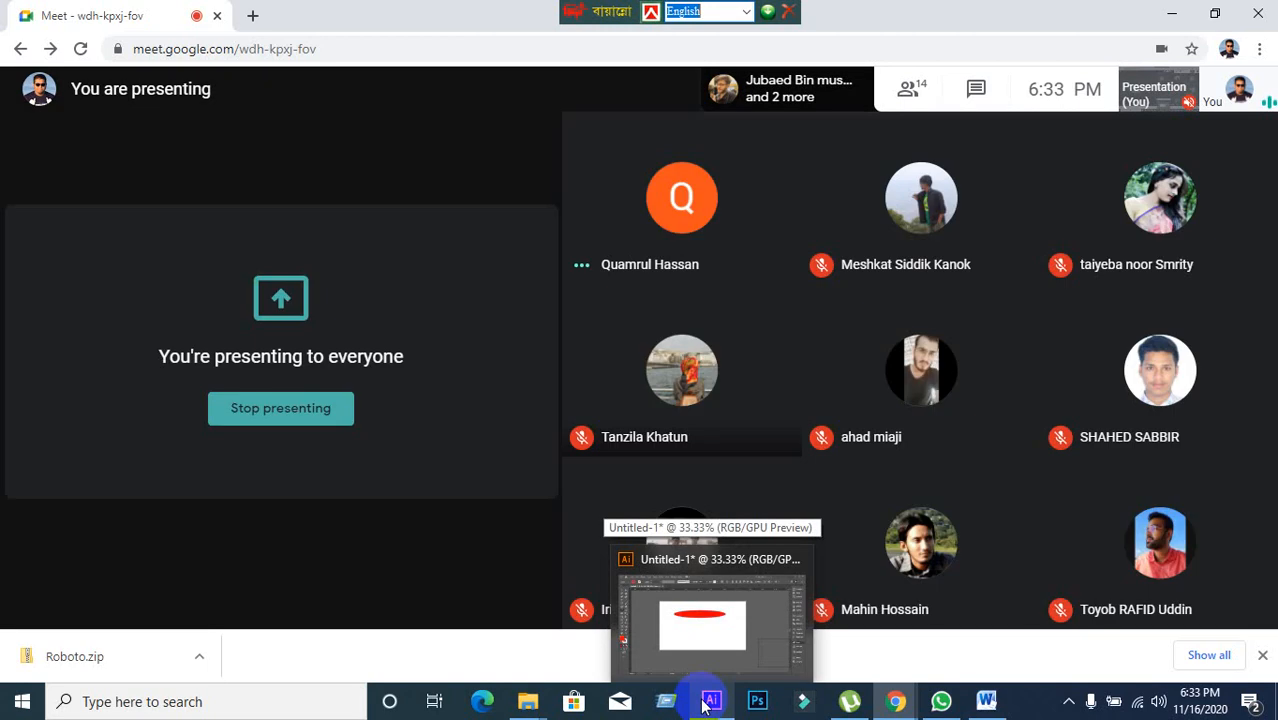
left_click(704, 705)
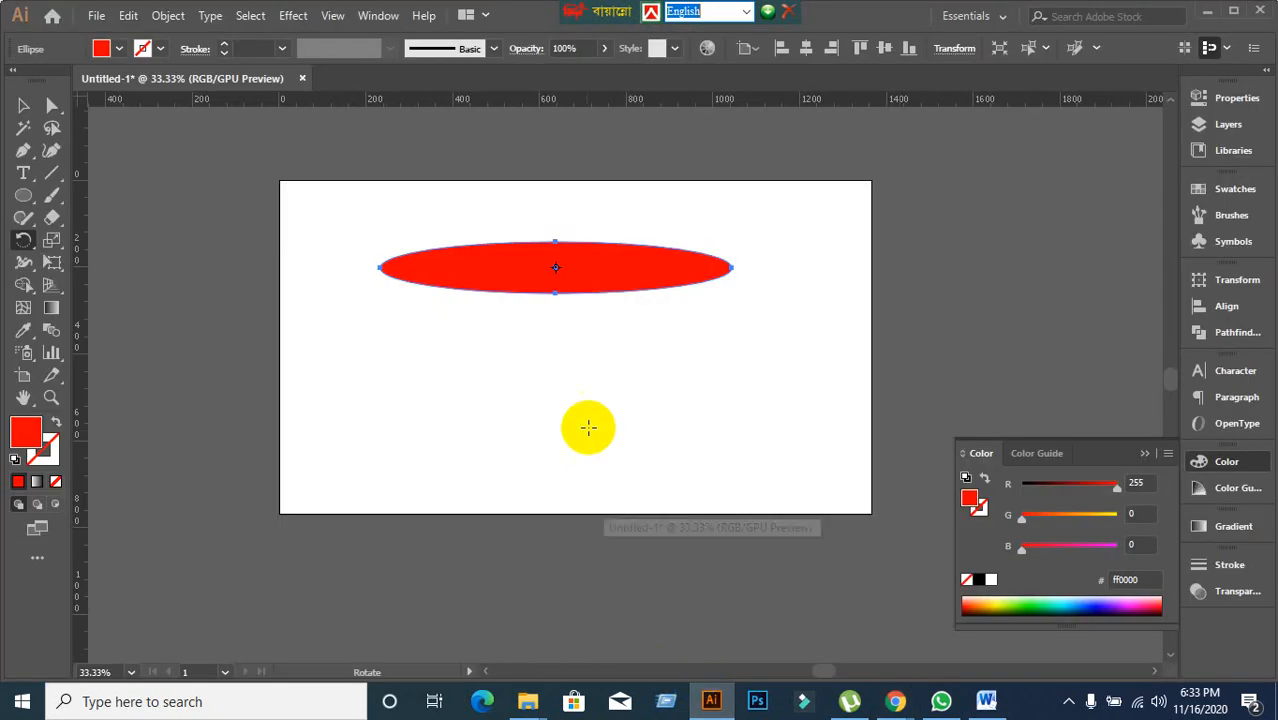
left_click(26, 107)
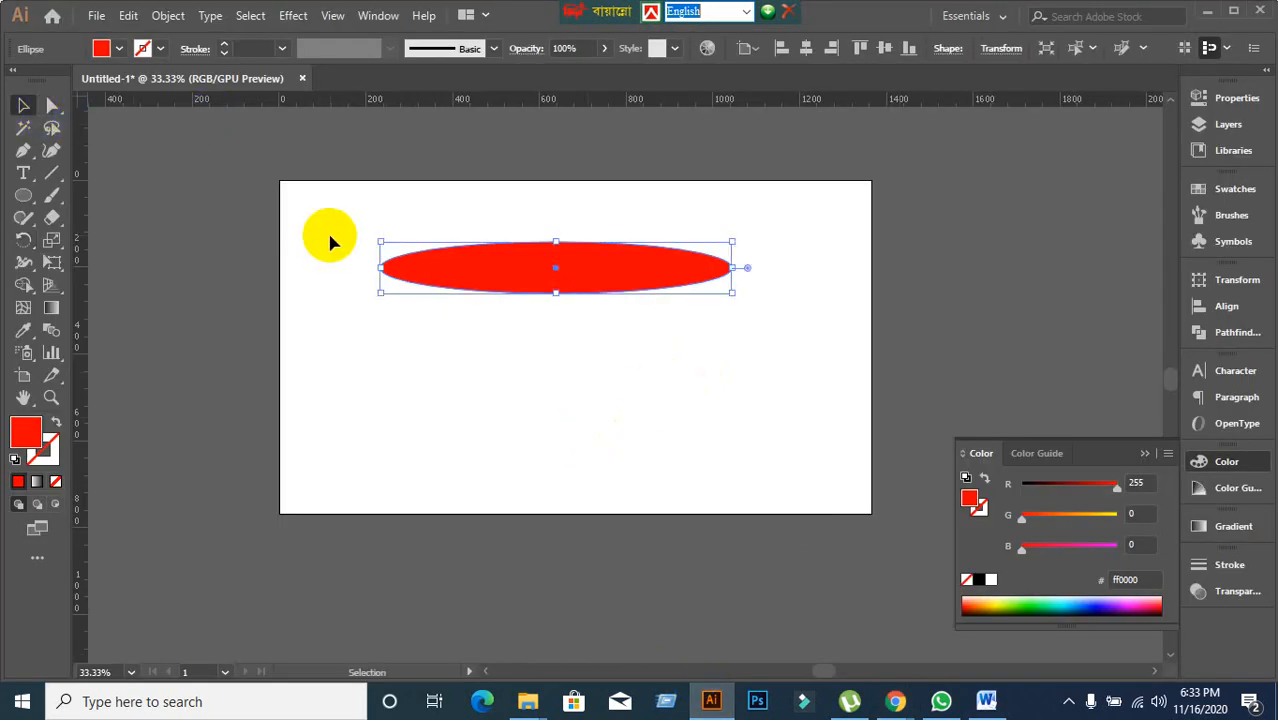
left_click_drag(322, 207, 797, 483)
key("Delete")
Draw a long, very thin horizontal ellipse across the upper part of the artboard.
scroll(515, 332, "up", 1)
scroll(518, 343, "down", 1)
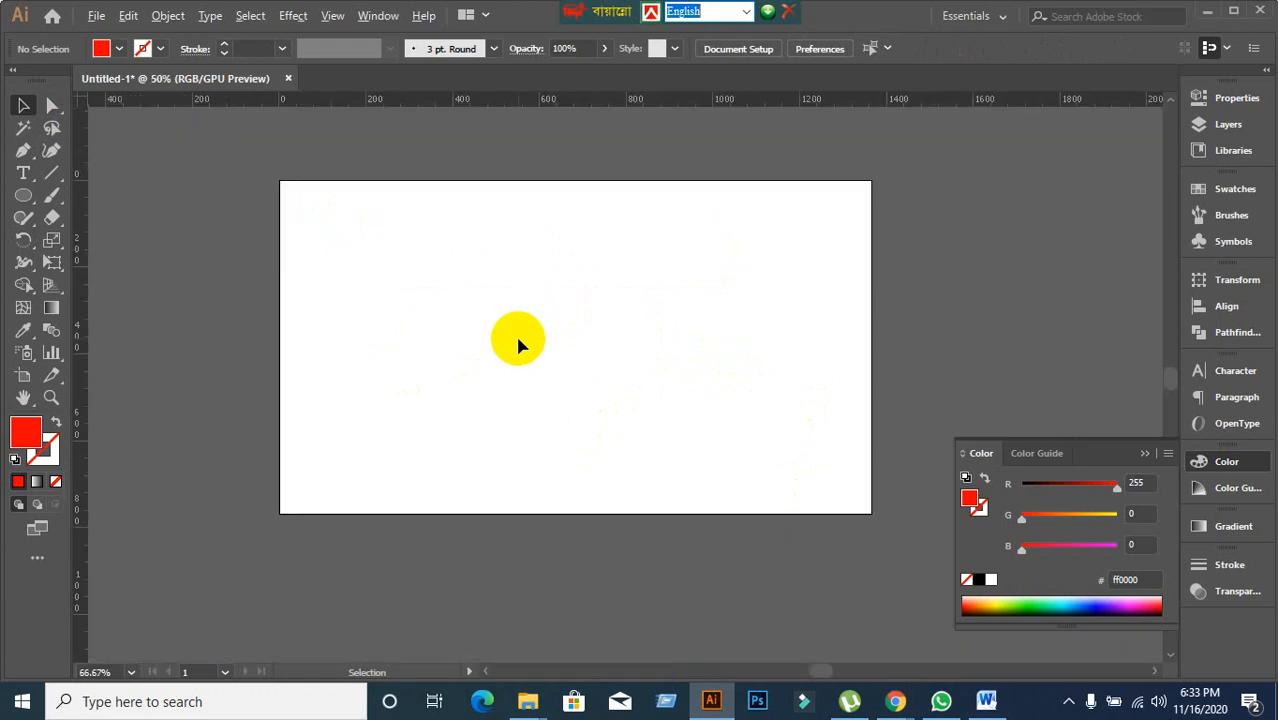
scroll(500, 332, "up", 1)
left_click(24, 195)
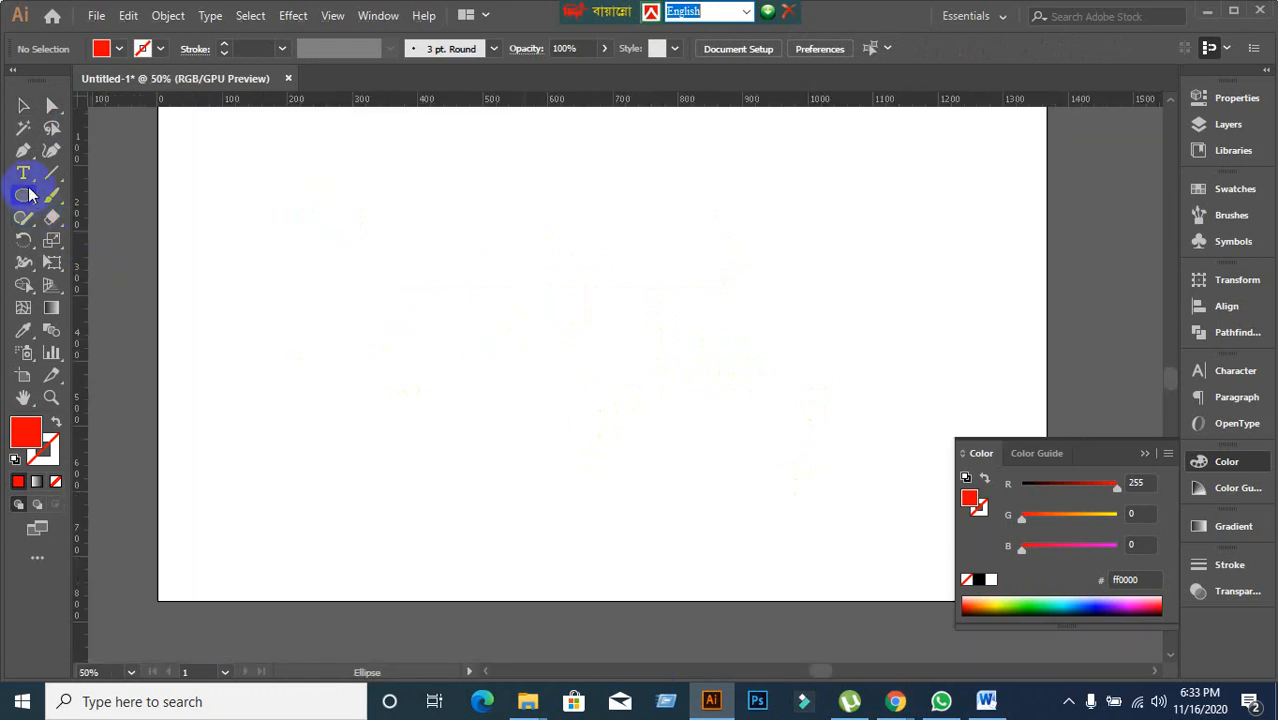
left_click_drag(297, 213, 818, 226)
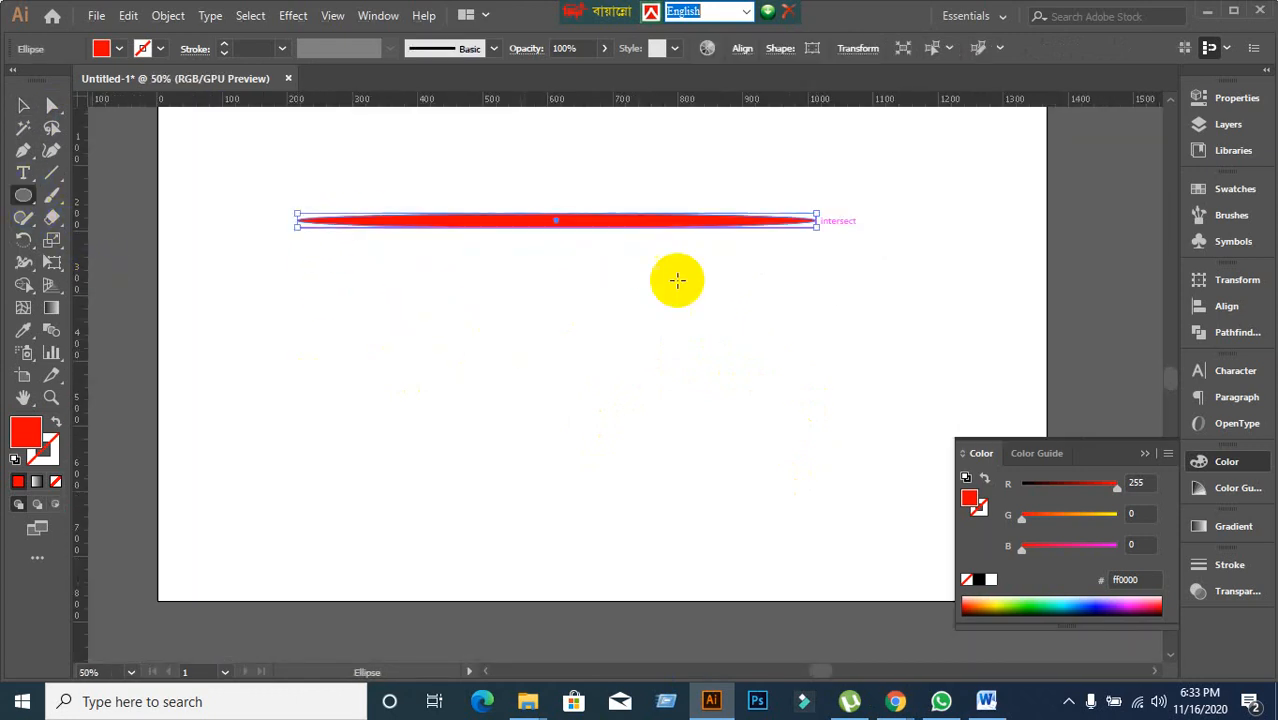
left_click(24, 240)
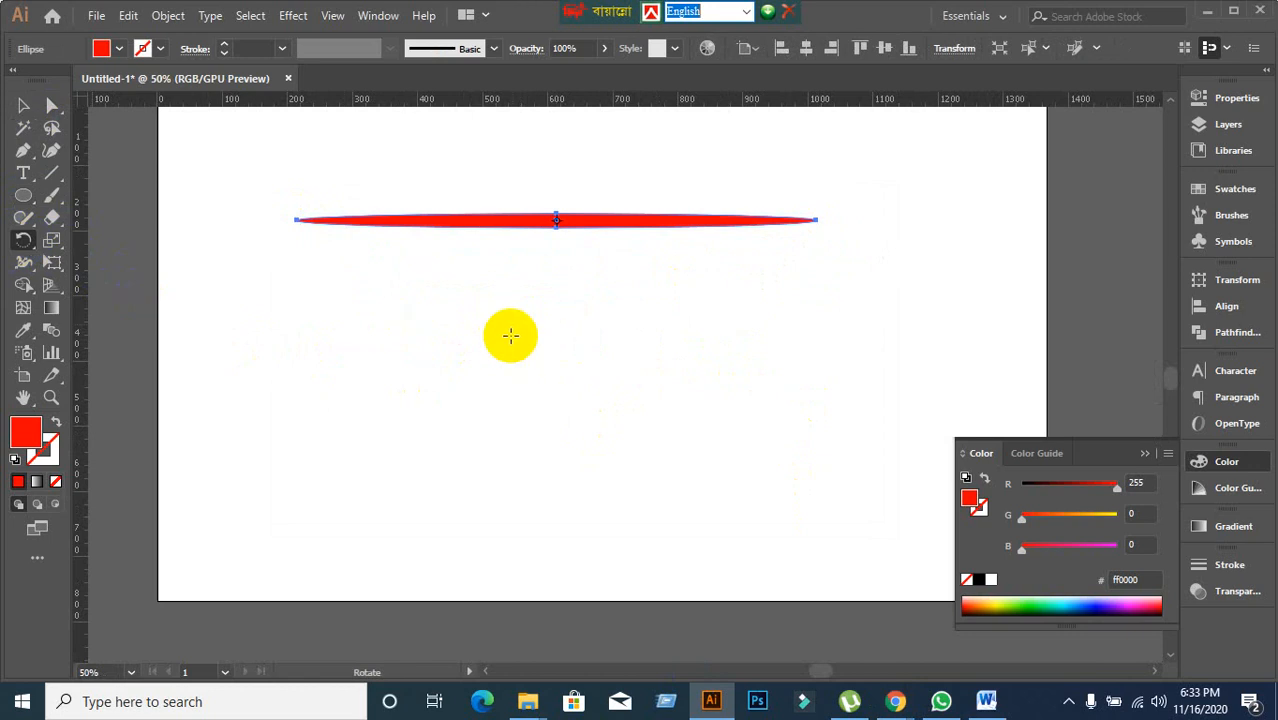
left_click(754, 221)
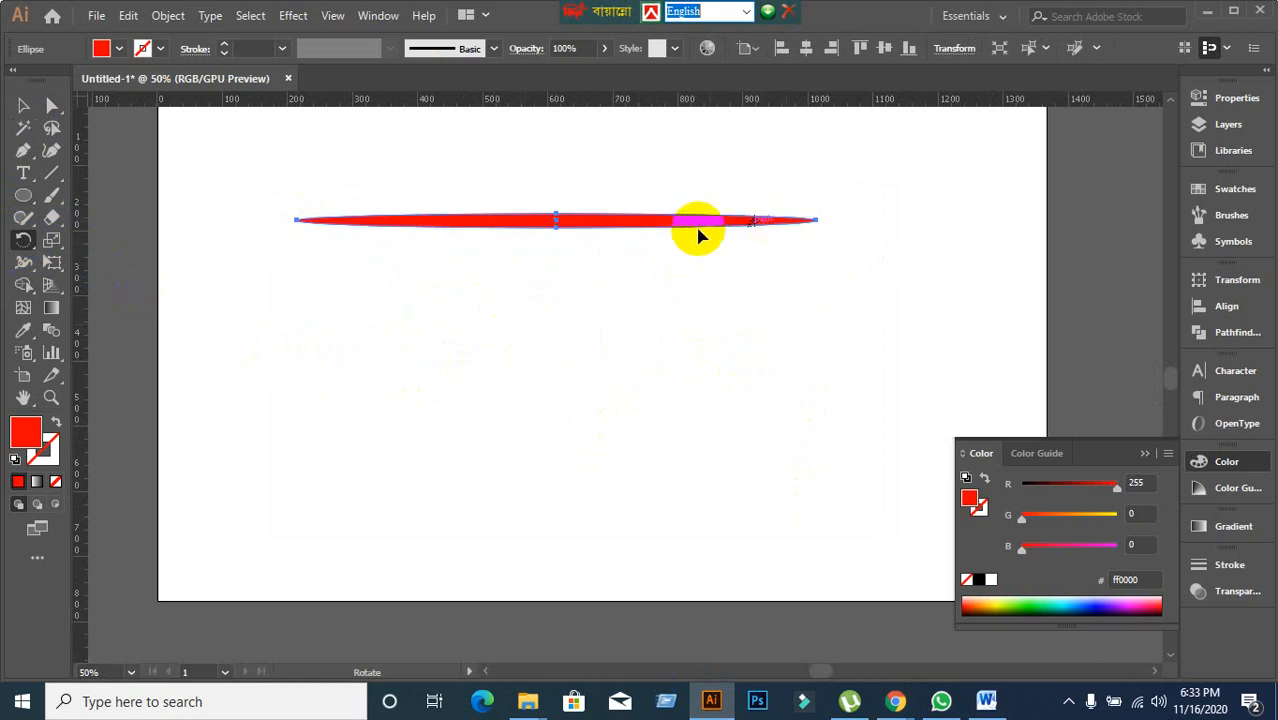
left_click(755, 217, "alt")
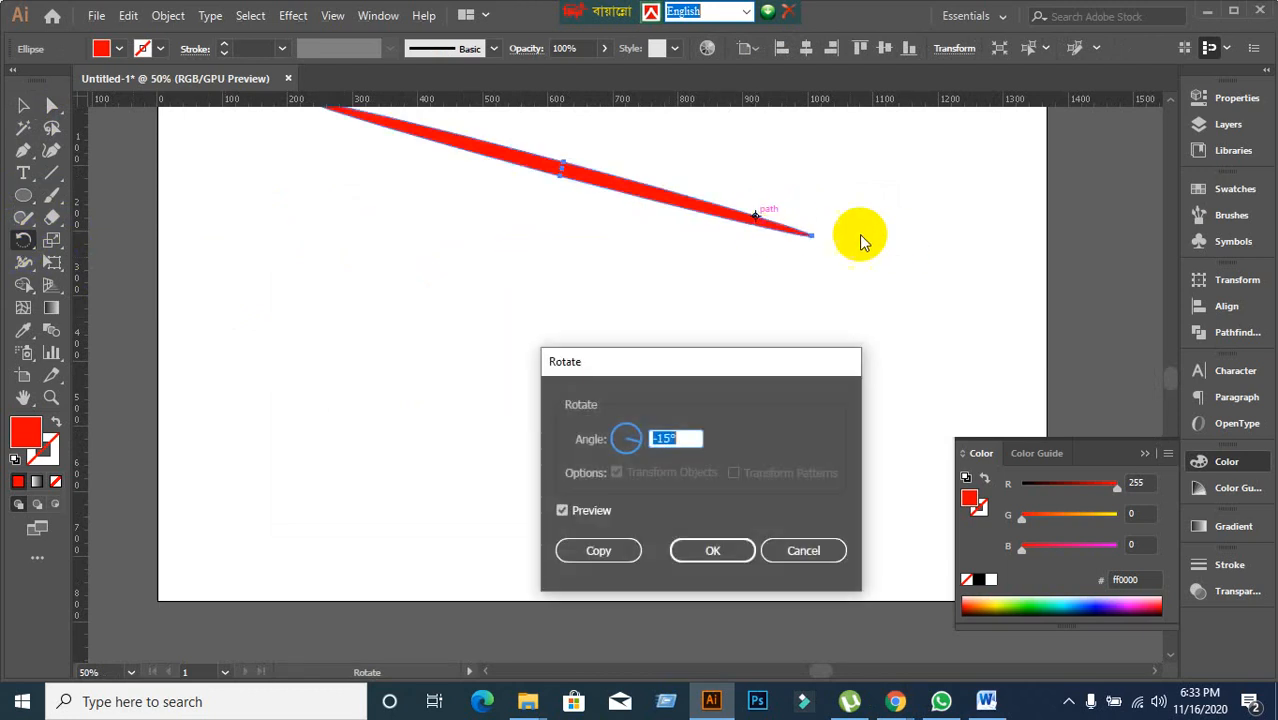
left_click(818, 552)
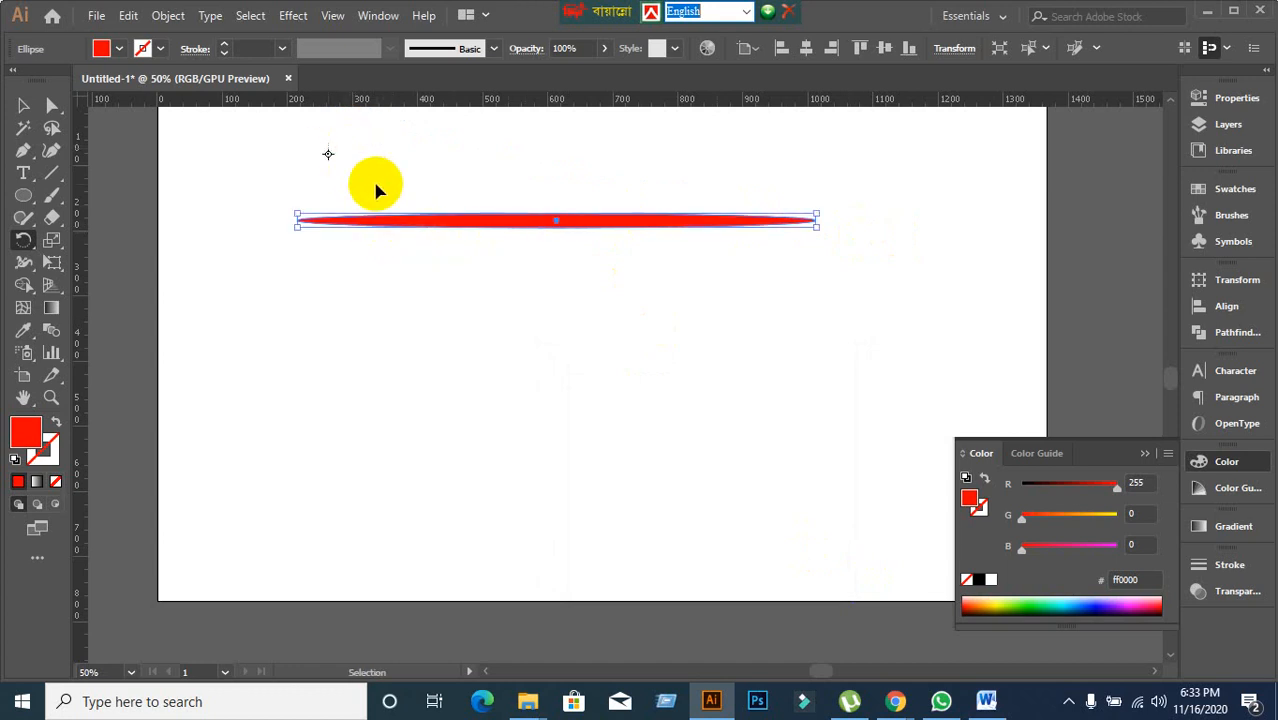
key("Delete")
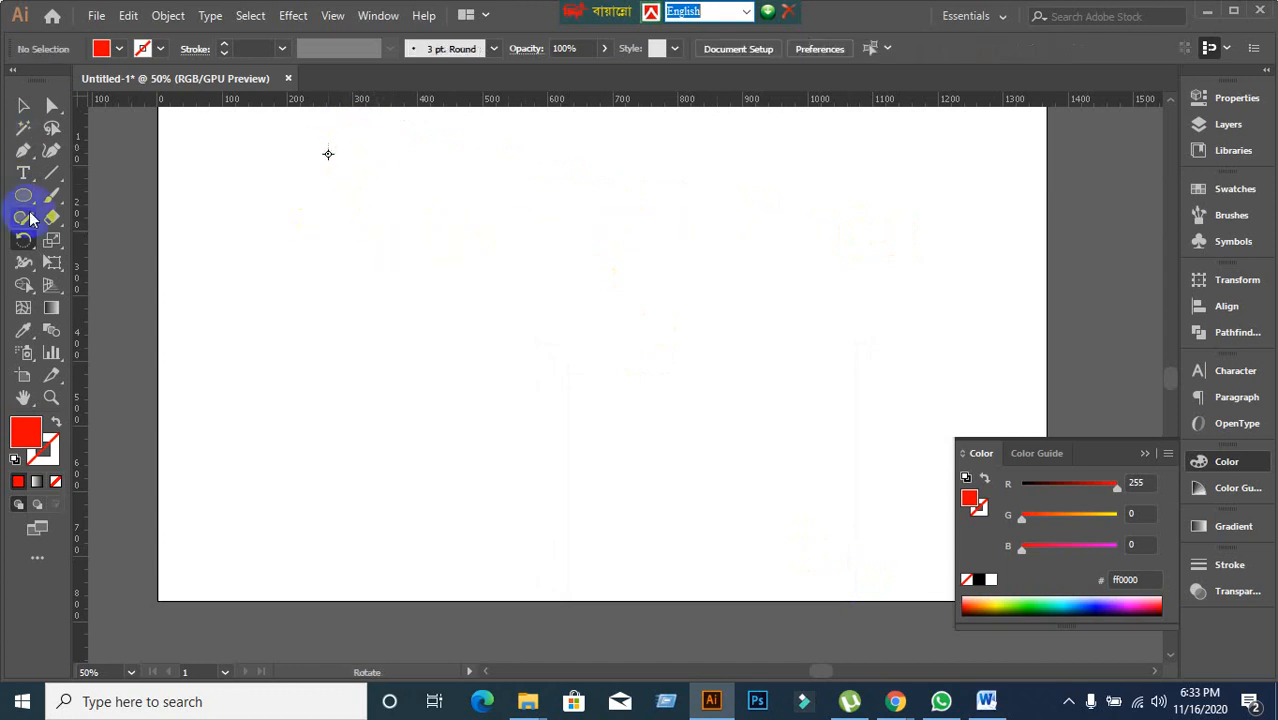
key("ctrl+z")
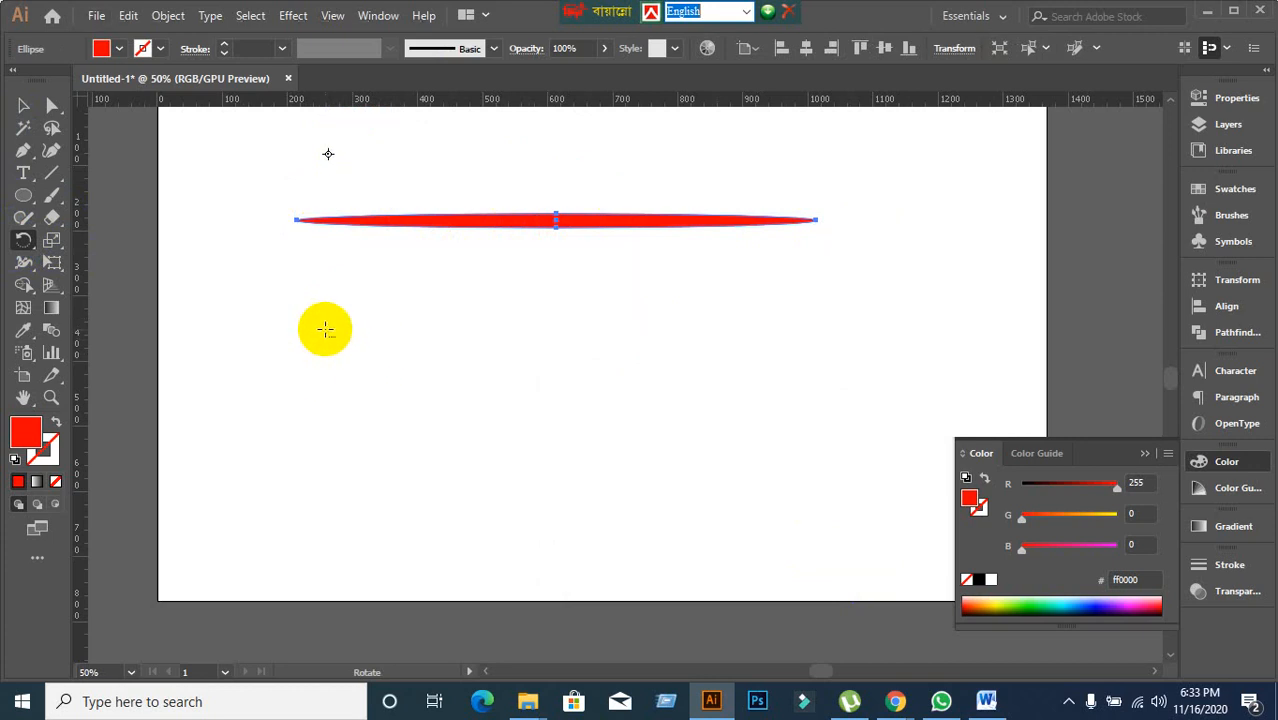
left_click(325, 329, "alt")
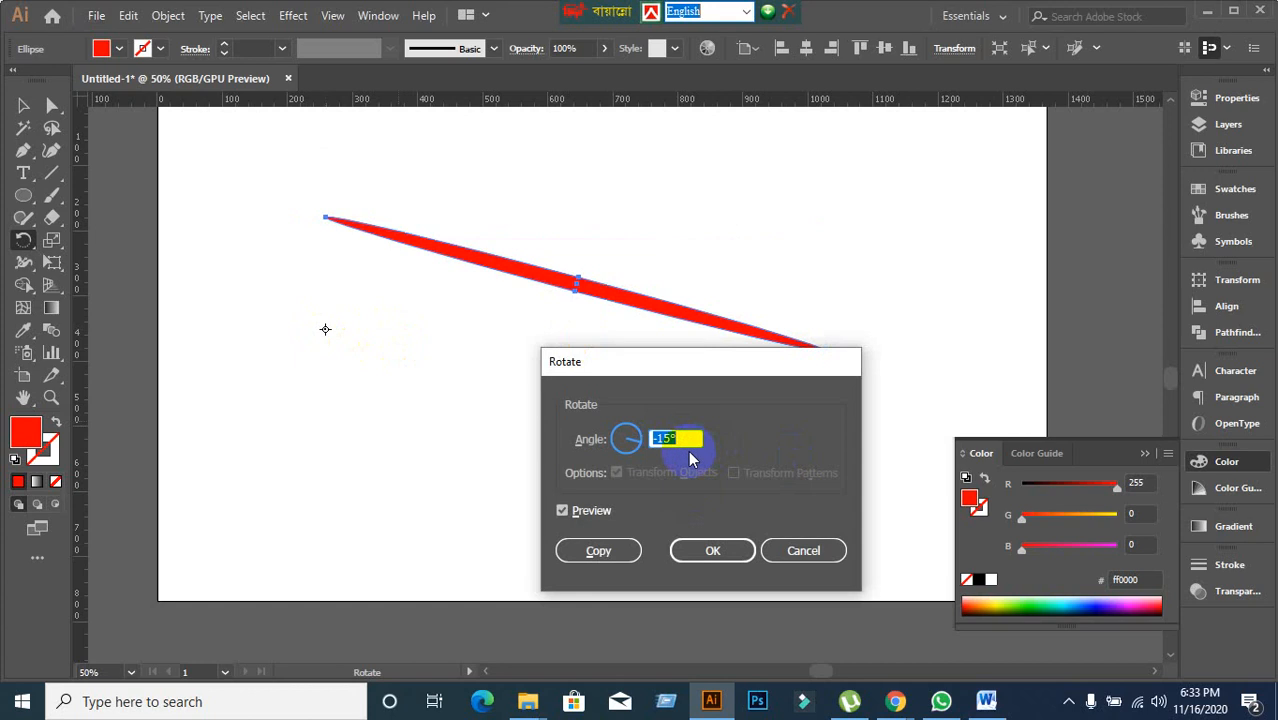
left_click(814, 550)
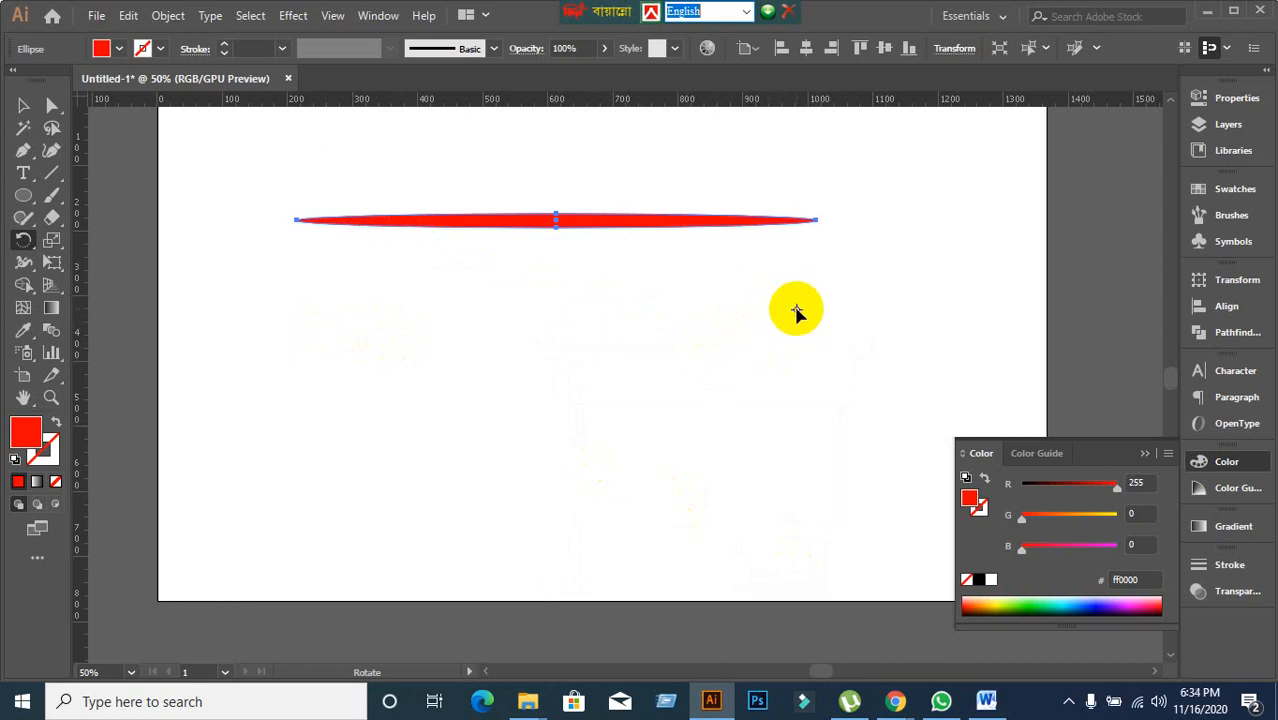
left_click(796, 309)
left_click(797, 310, "alt")
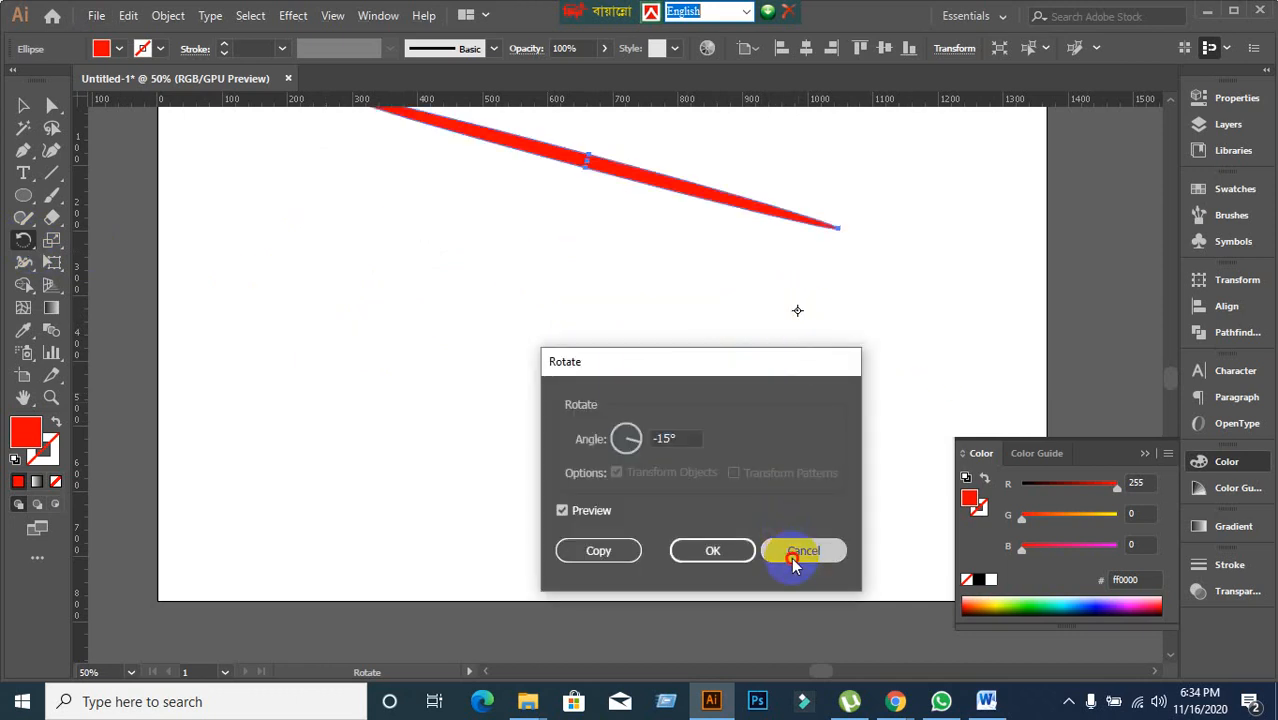
left_click(793, 562)
Rotate the thin ellipse by -15° around a pivot placed well below its left half.
scroll(536, 317, "up", 2)
scroll(437, 456, "down", 3)
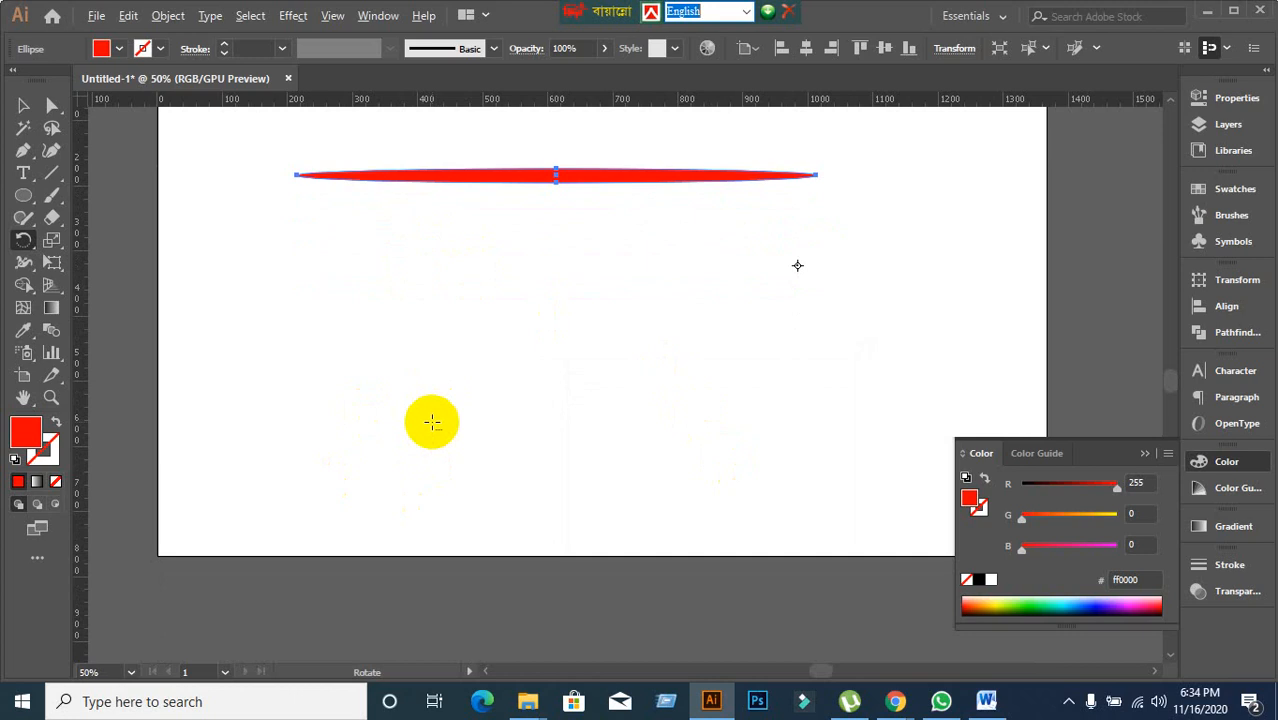
left_click(431, 422, "alt")
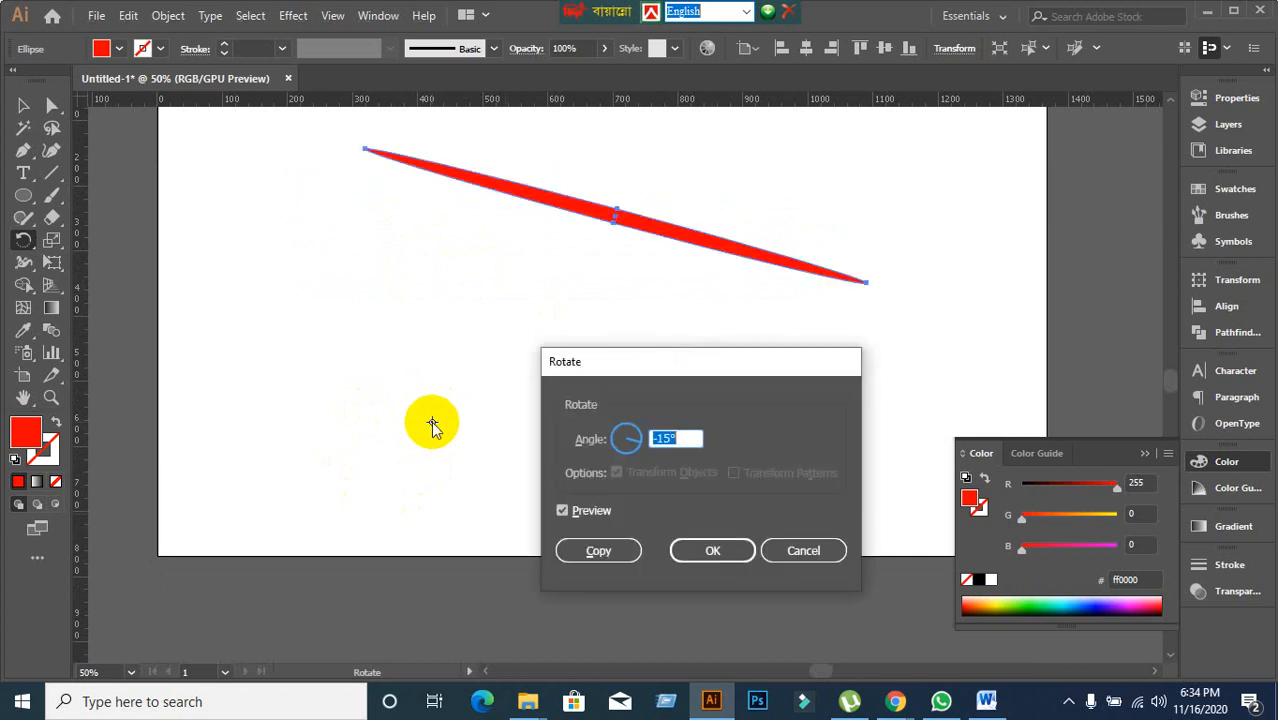
left_click(652, 548)
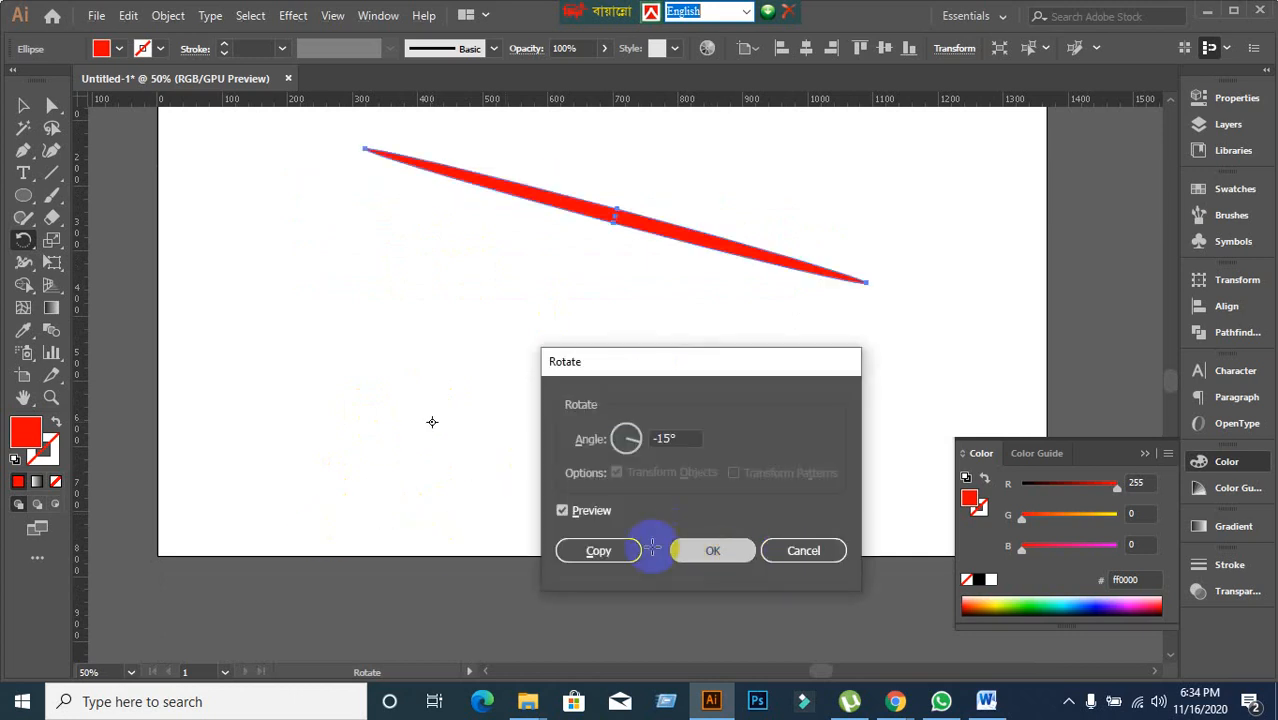
Rotate the ellipse freehand about 20.29° counterclockwise around a pivot on the artboard's upper edge.
scroll(465, 512, "up", 3)
scroll(419, 476, "down", 3)
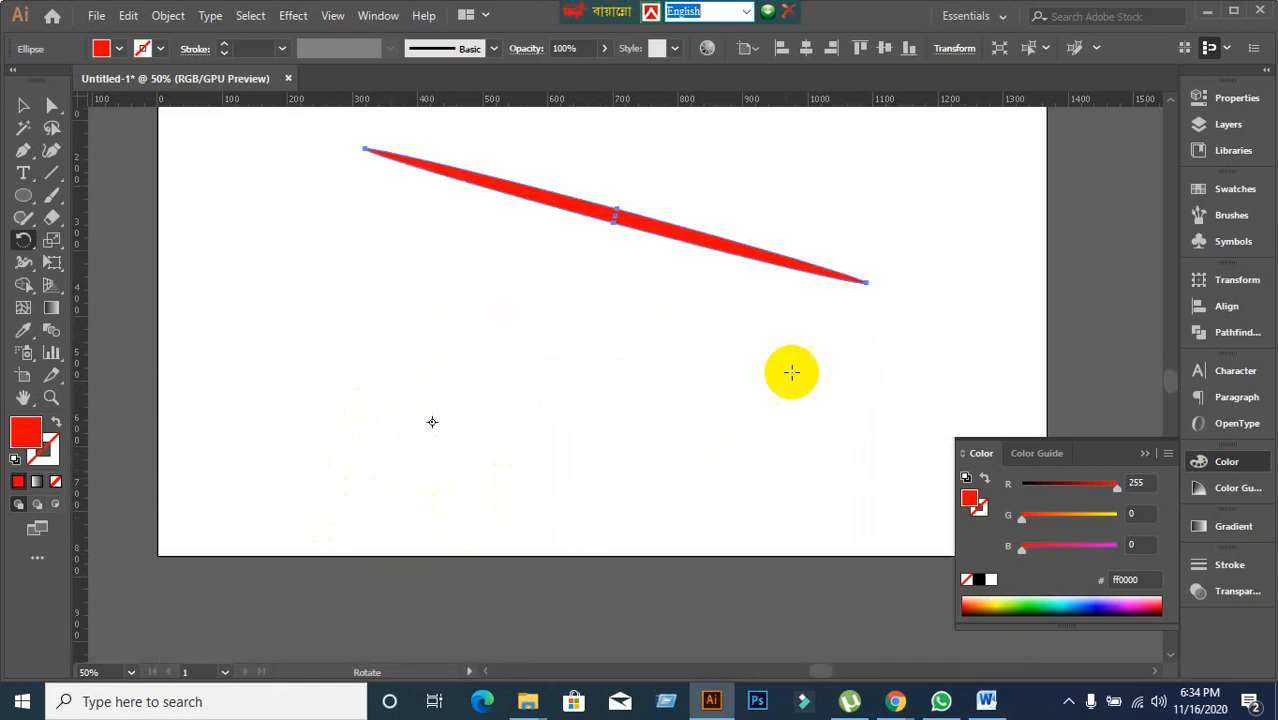
scroll(792, 372, "up", 3)
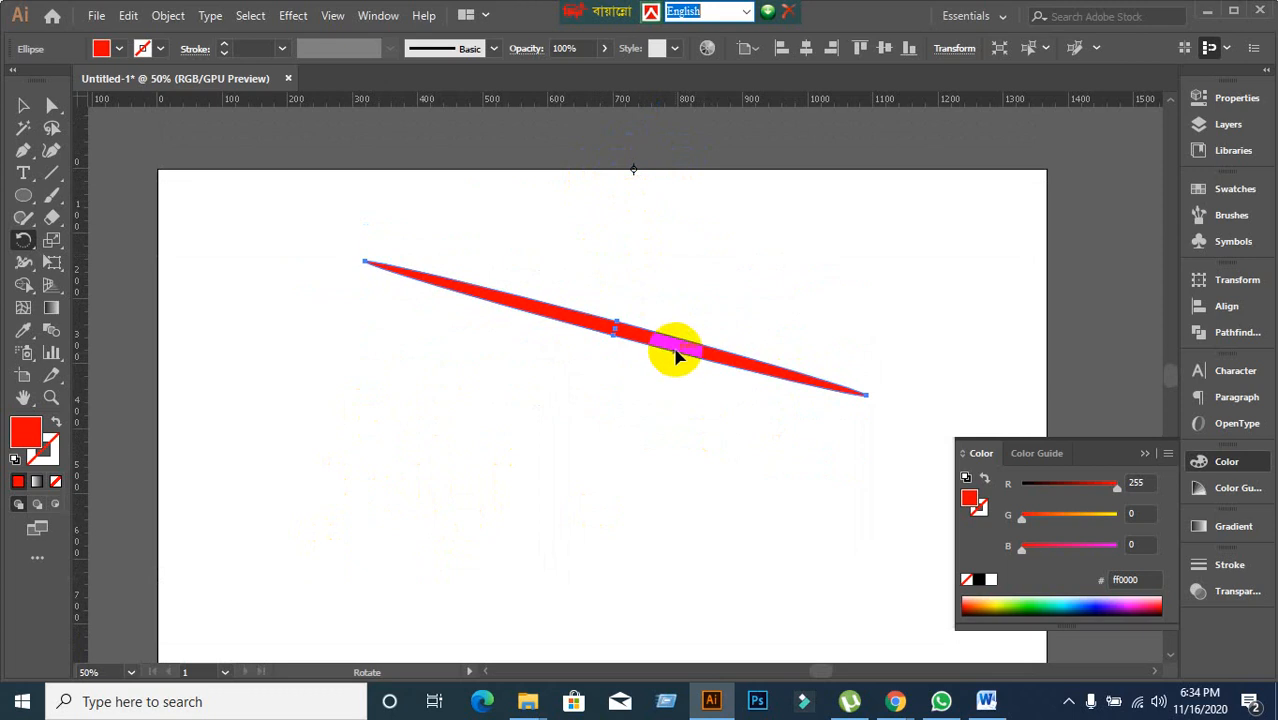
left_click_drag(673, 350, 876, 414)
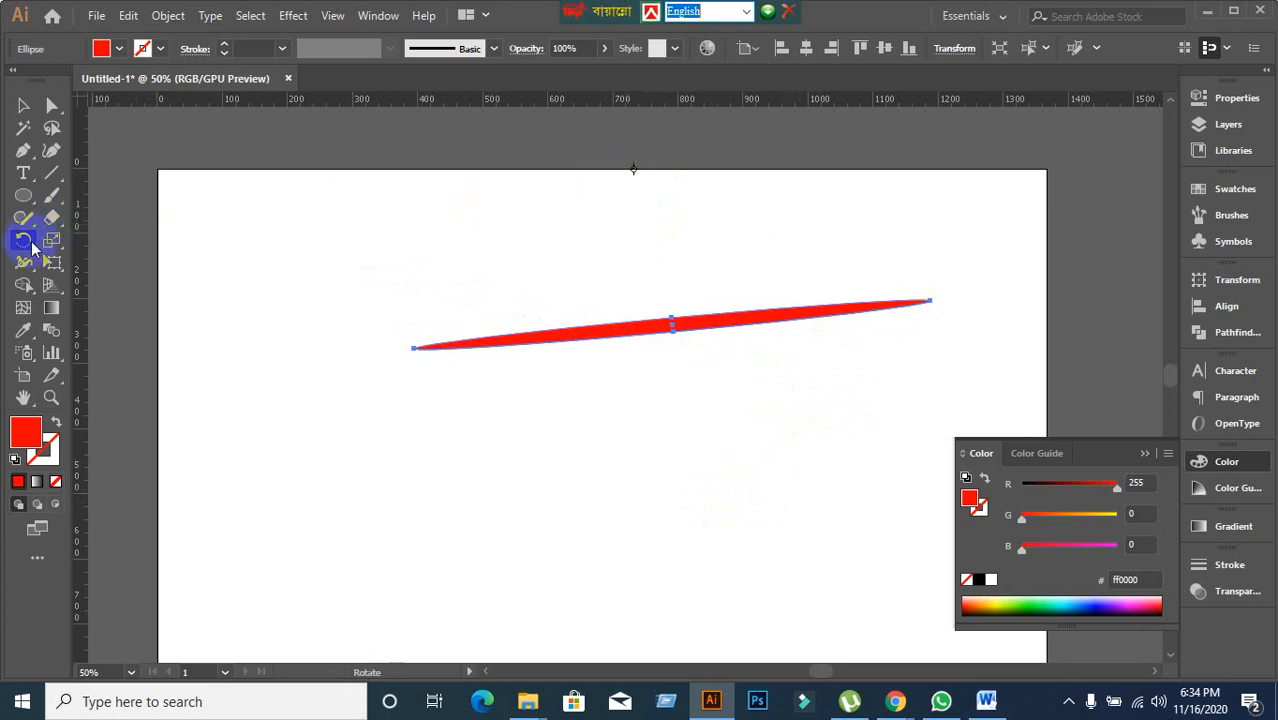
left_click(634, 172, "alt")
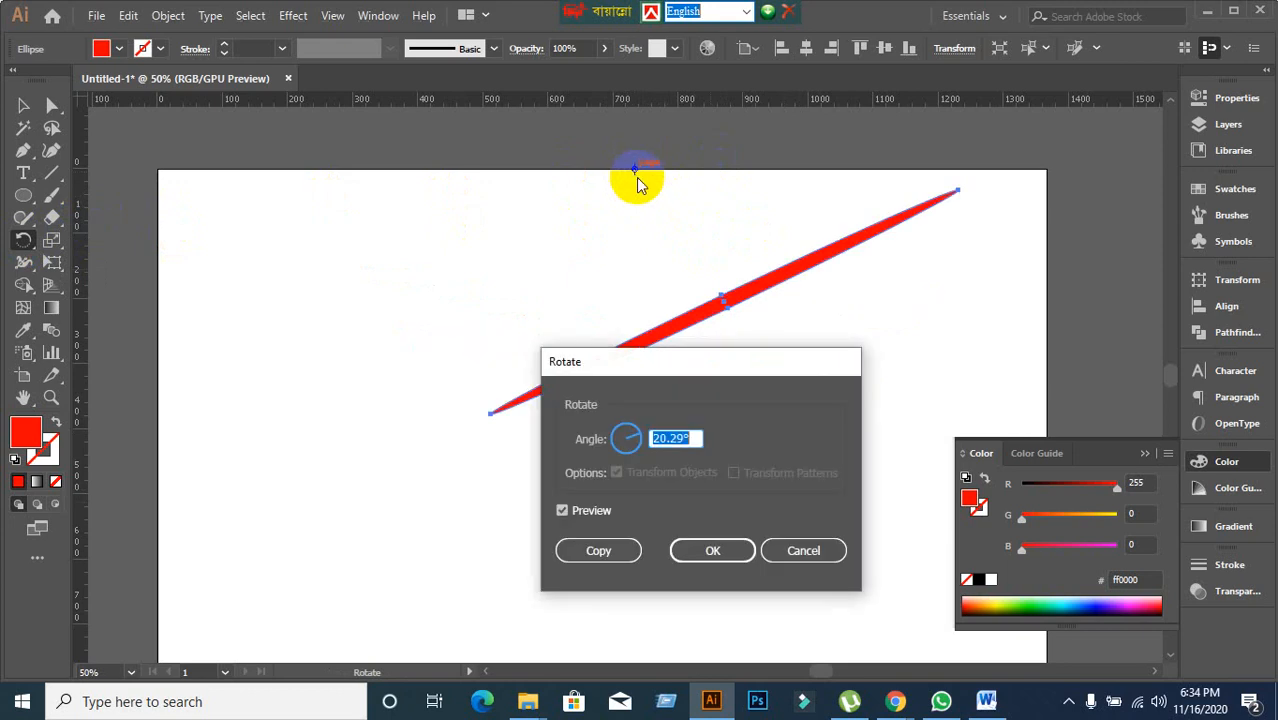
left_click(789, 555)
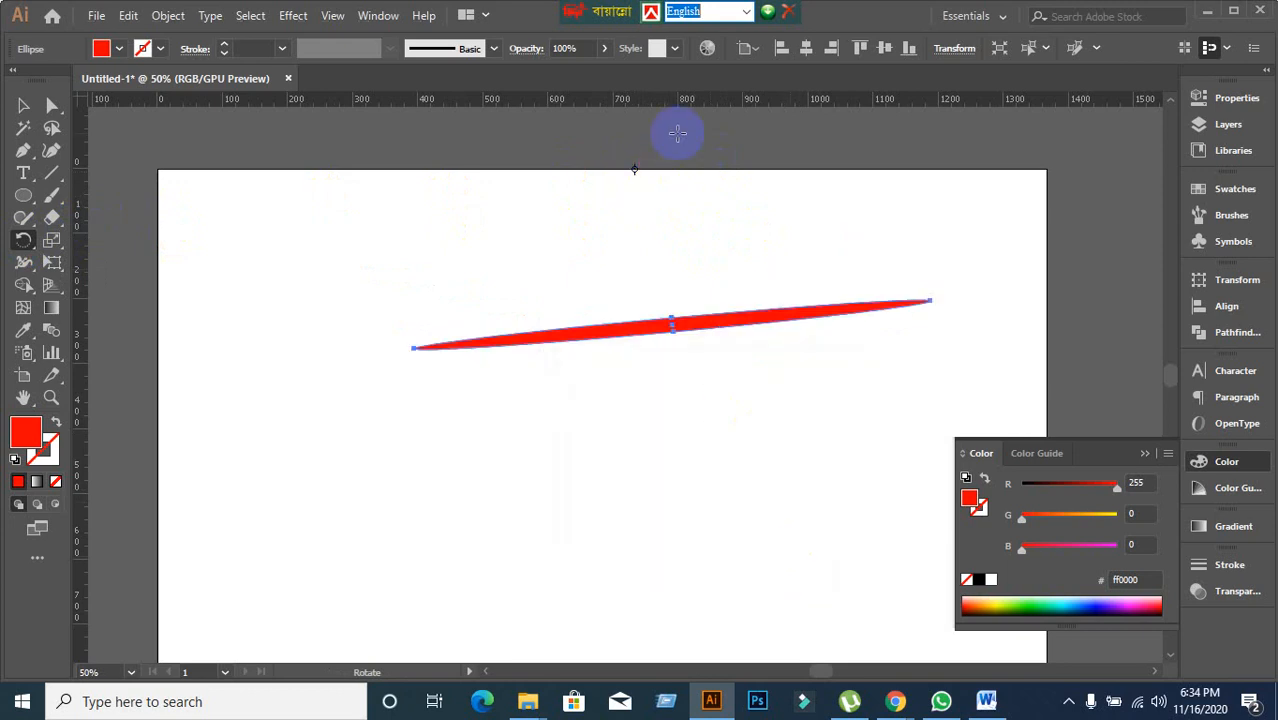
Make a copy of the ellipse rotated 20.29° around a pivot in the blank area below it.
scroll(529, 460, "down", 2)
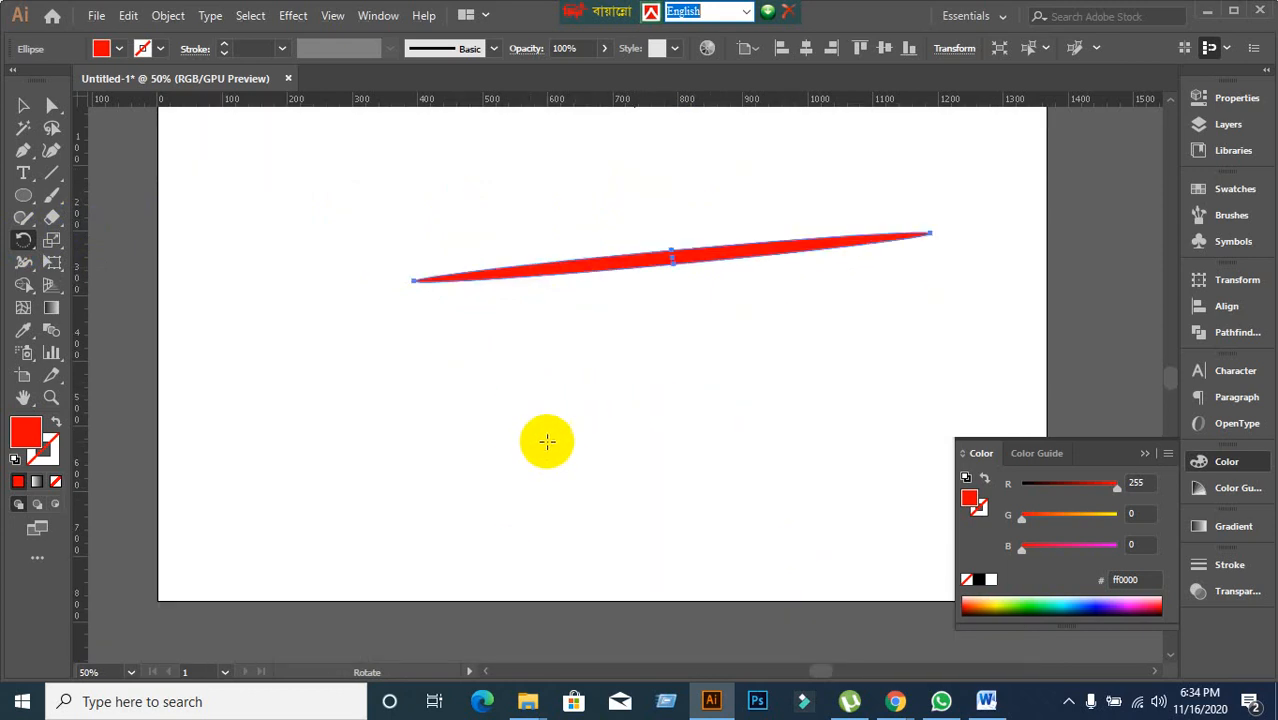
scroll(548, 440, "up", 2)
scroll(550, 440, "down", 3)
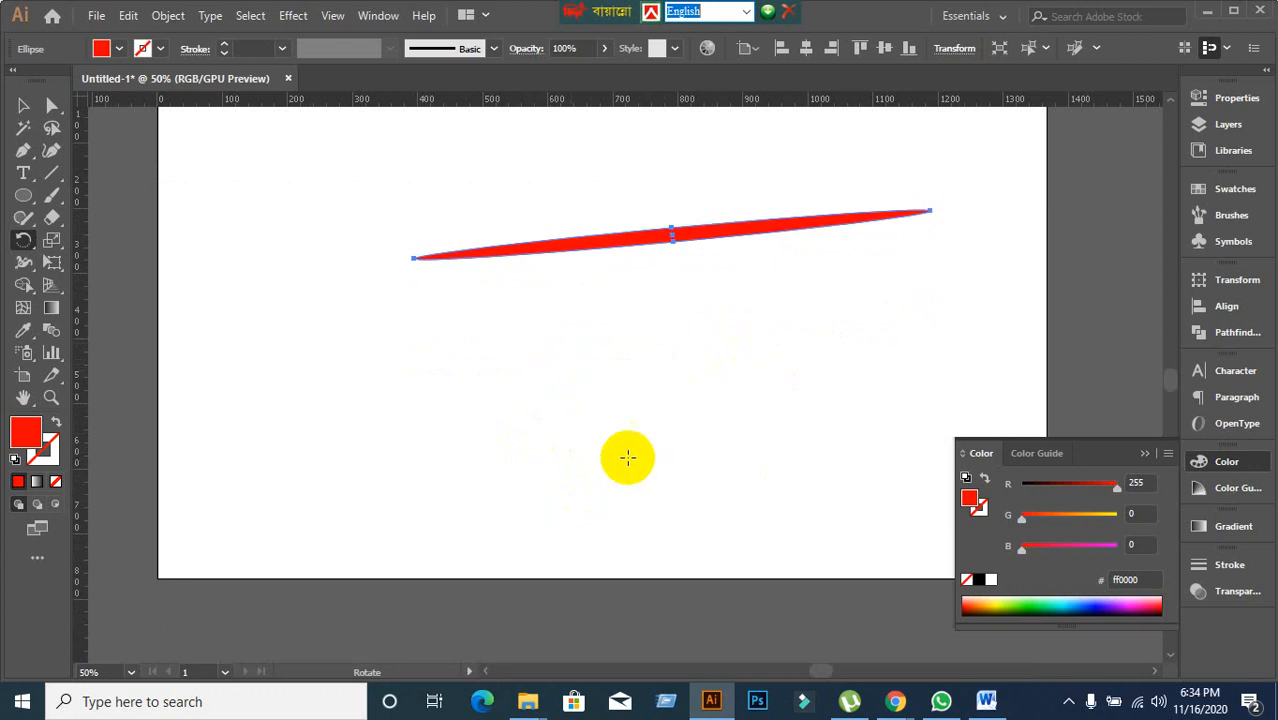
left_click(684, 459, "alt")
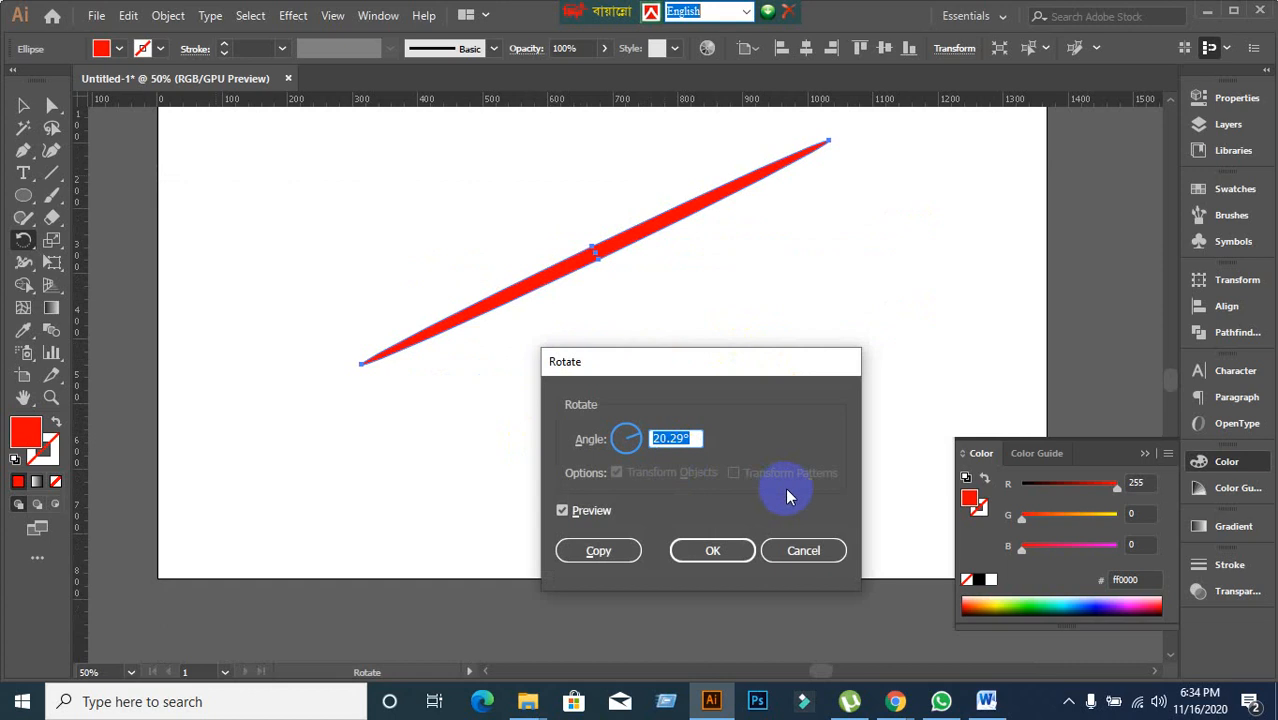
left_click(597, 550)
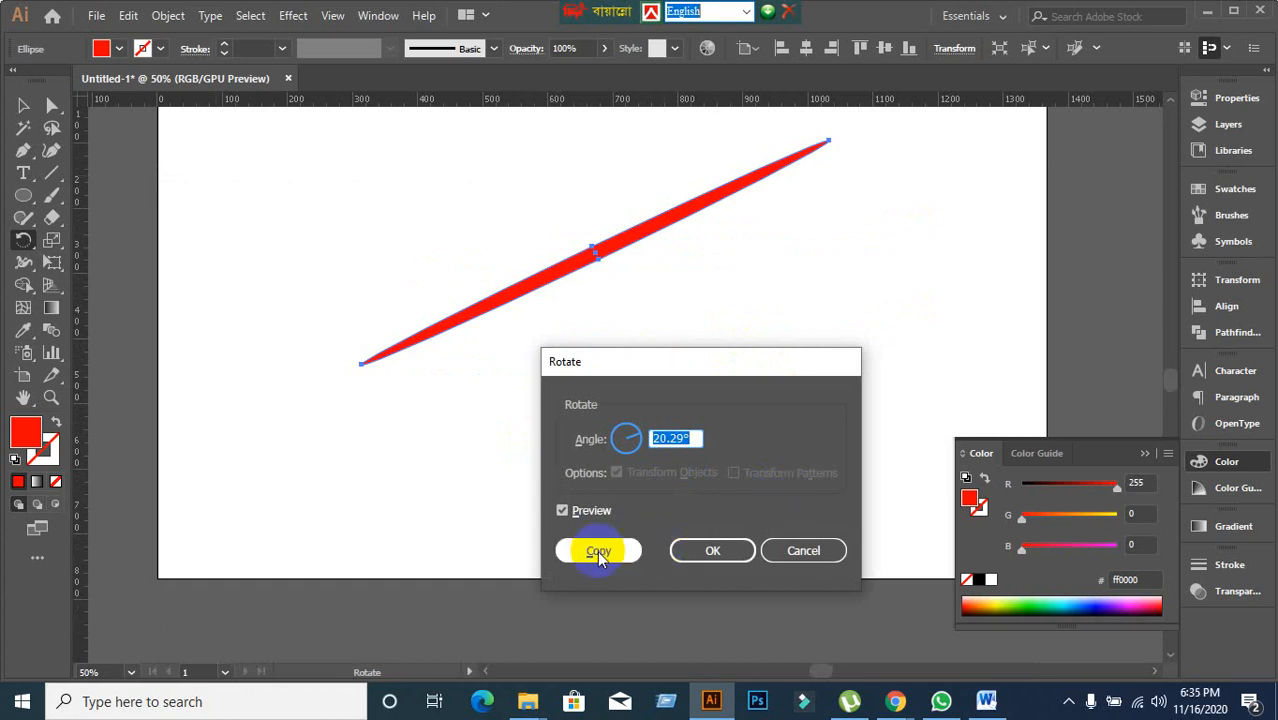
Repeat the rotated copy until the crossing ellipses form a complete circular ring around the pivot.
key("ctrl")
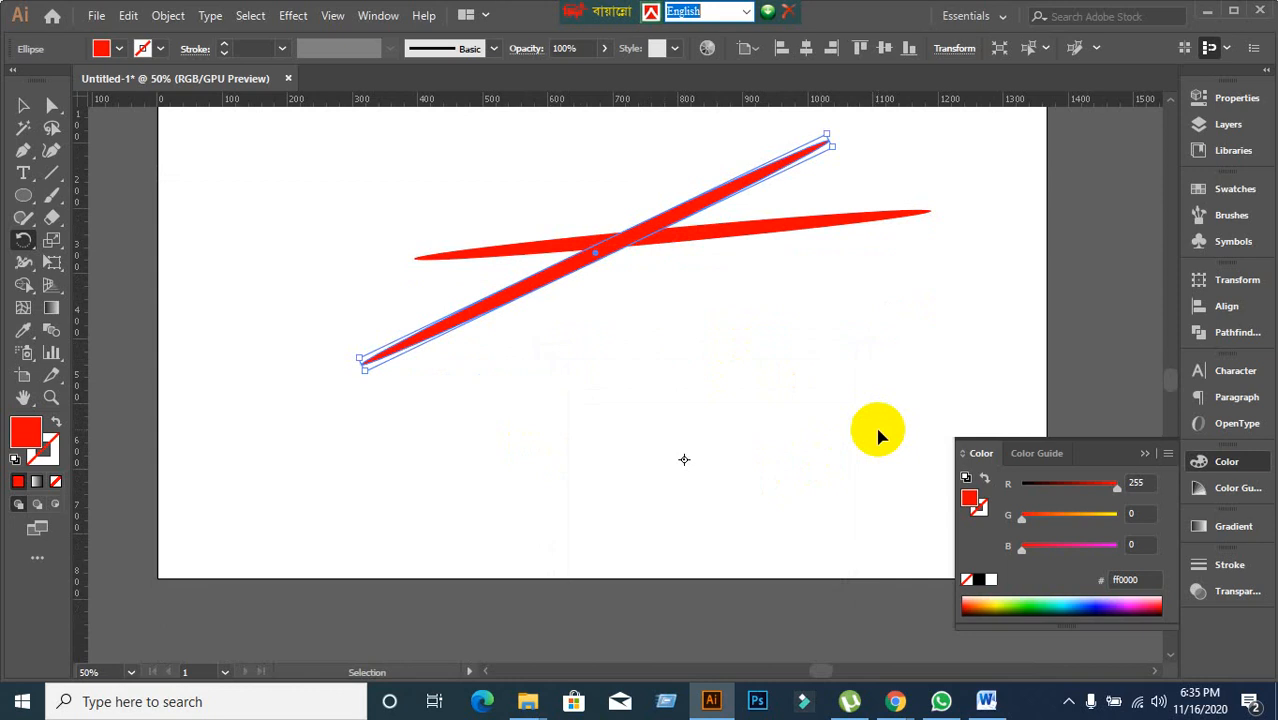
key("ctrl+d")
key("ctrl+d")
key("ctrl+d")
key("ctrl+d")
key("ctrl+d")
key("ctrl+d")
key("ctrl+d")
key("ctrl+d")
key("ctrl+d")
key("ctrl+d")
key("ctrl+d")
key("ctrl+d")
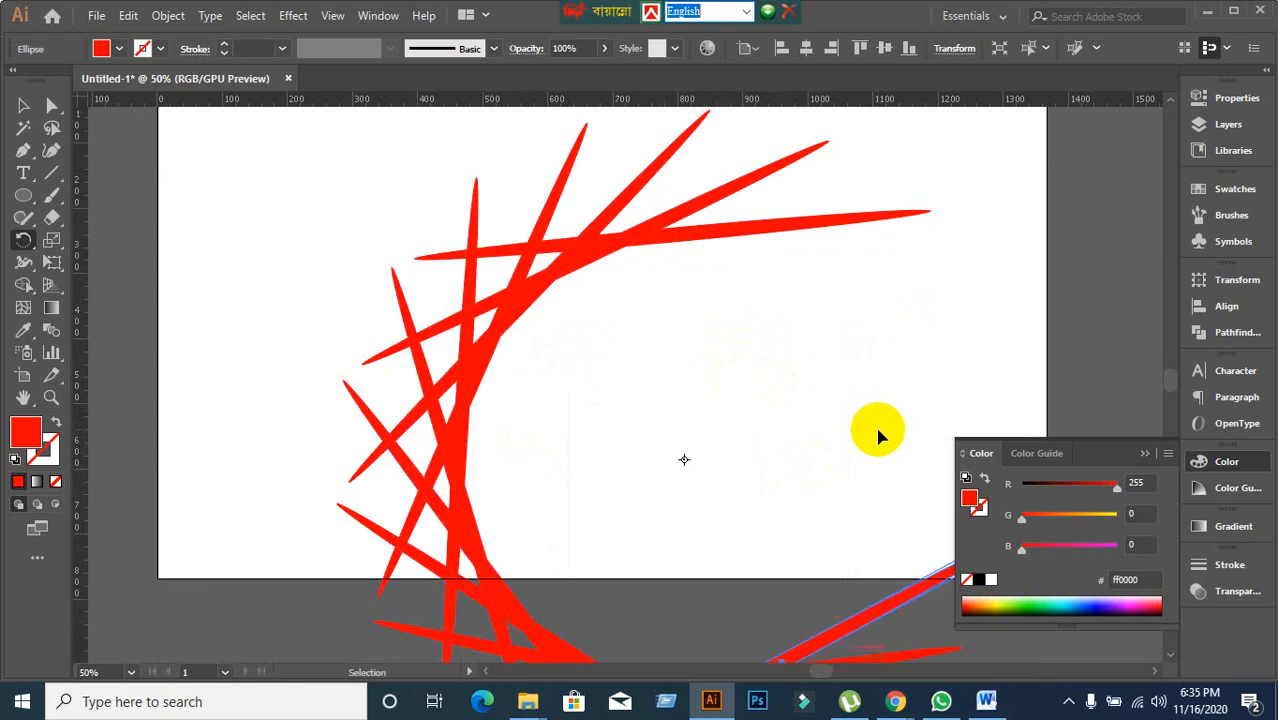
key("ctrl+d")
key("ctrl+d")
key("ctrl+d")
key("ctrl+d")
key("ctrl+d")
key("ctrl+d")
key("ctrl+d")
key("ctrl+d")
key("ctrl+d")
key("ctrl+d")
key("ctrl+d")
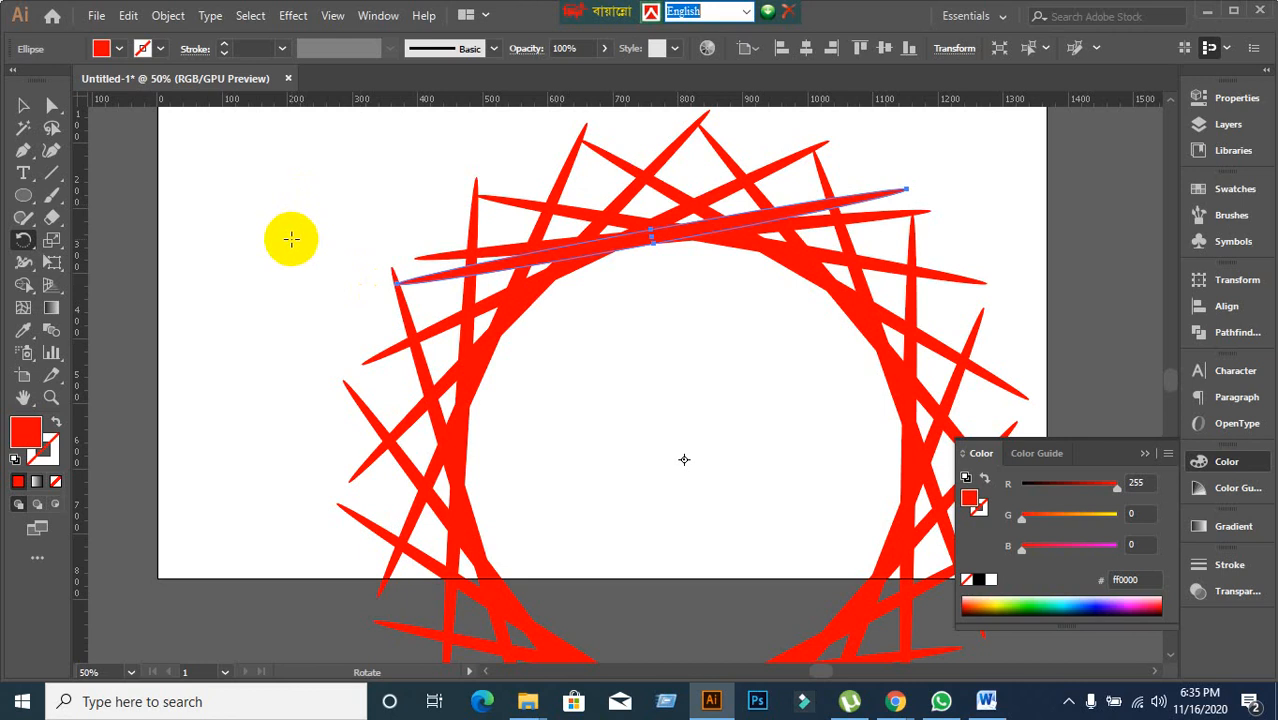
Select the whole ring of ellipses and move it off the artboard into the area to its right.
scroll(350, 280, "down", 1)
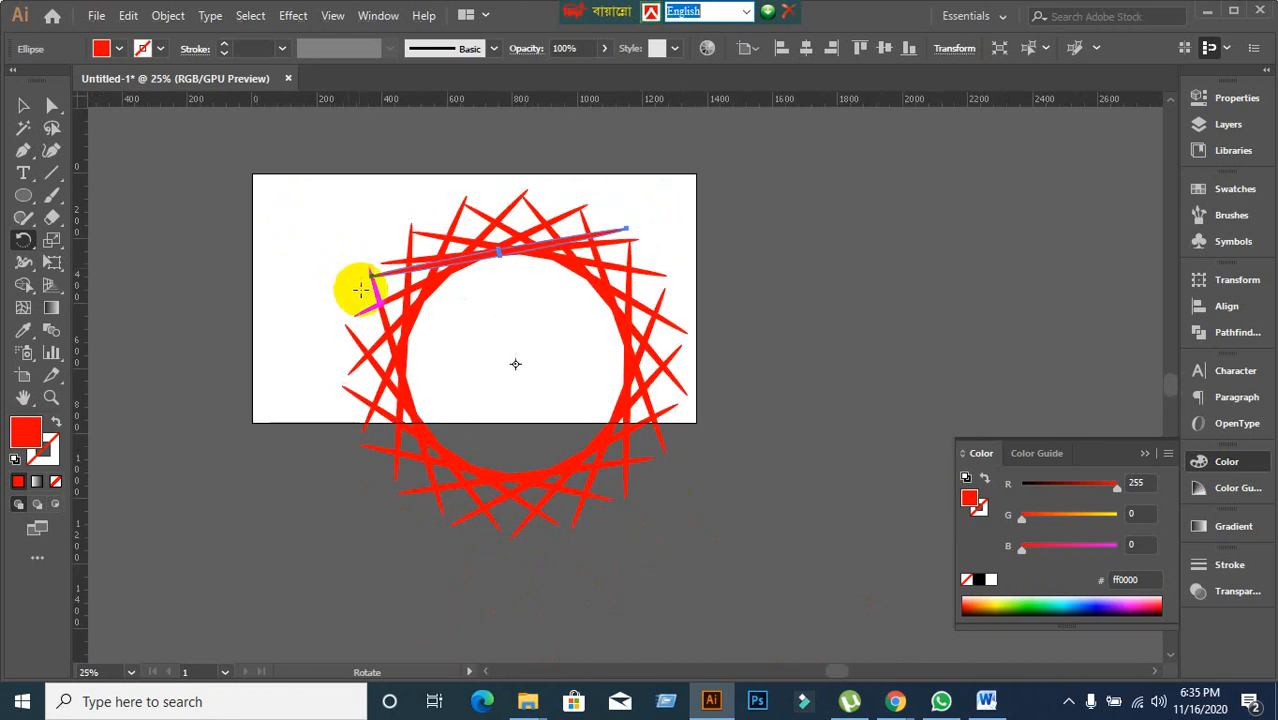
left_click(25, 108)
left_click(348, 222)
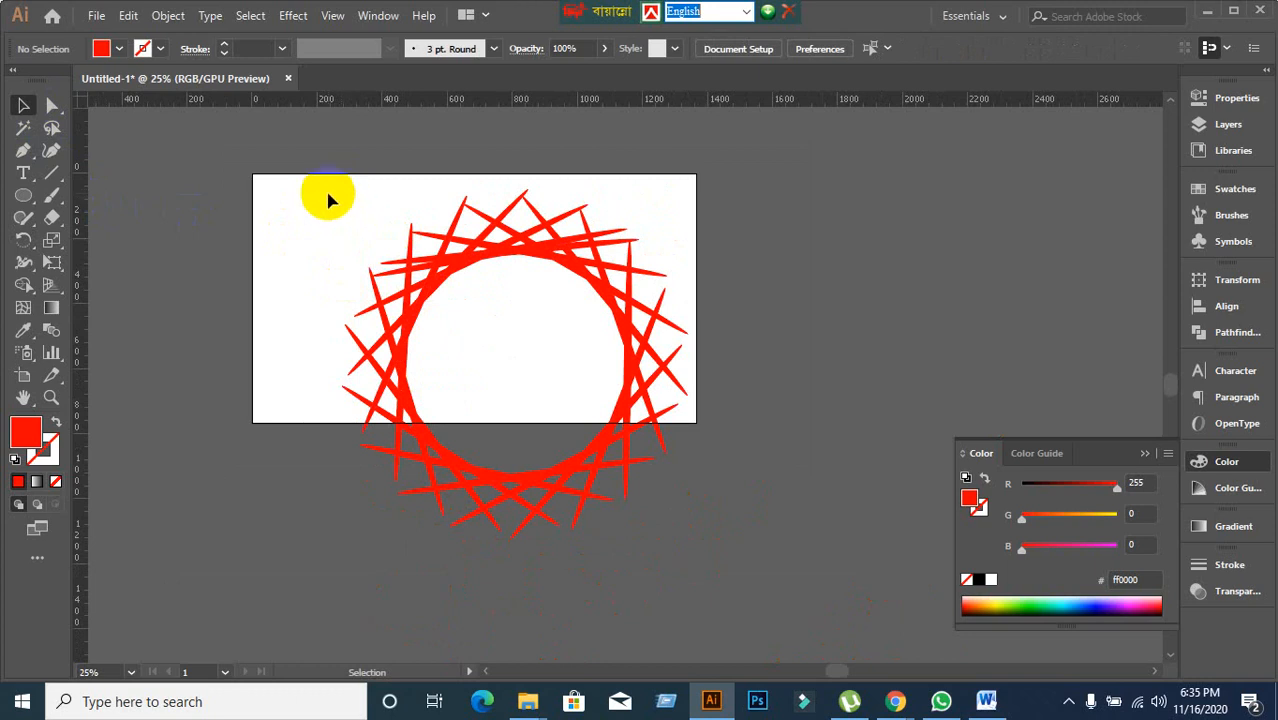
left_click_drag(325, 191, 772, 543)
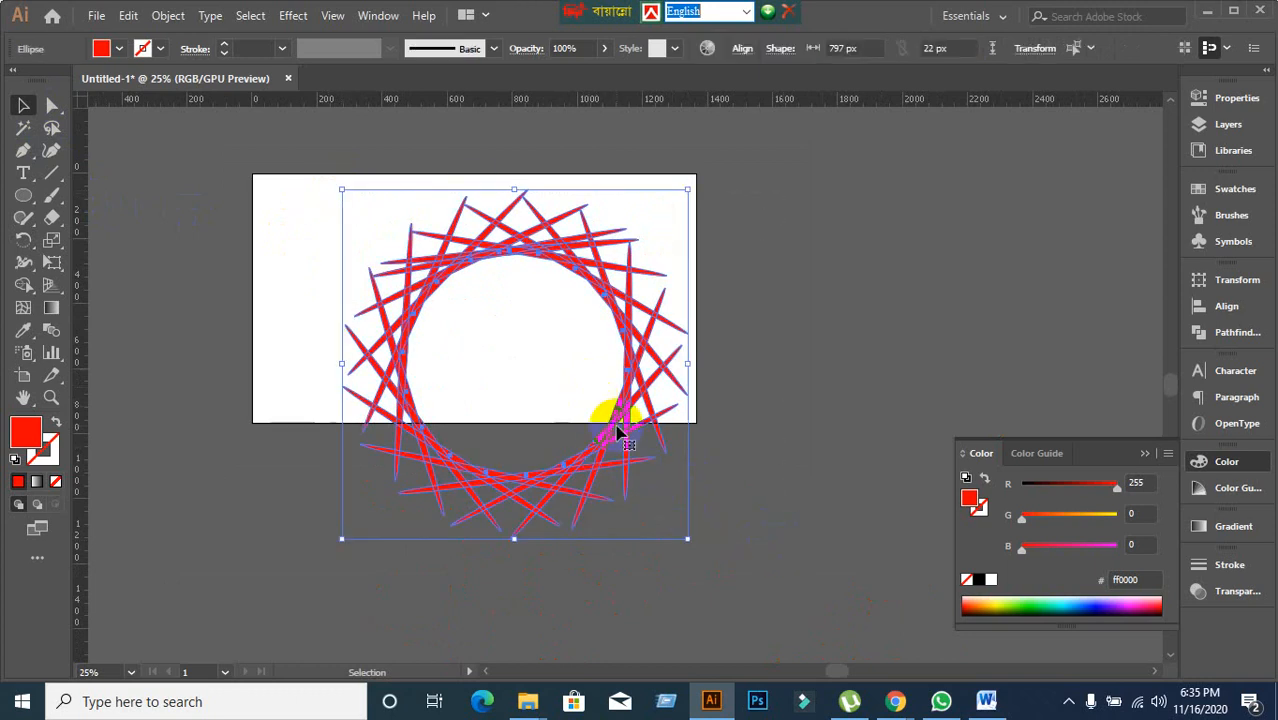
left_click_drag(617, 432, 1009, 327)
left_click(448, 300)
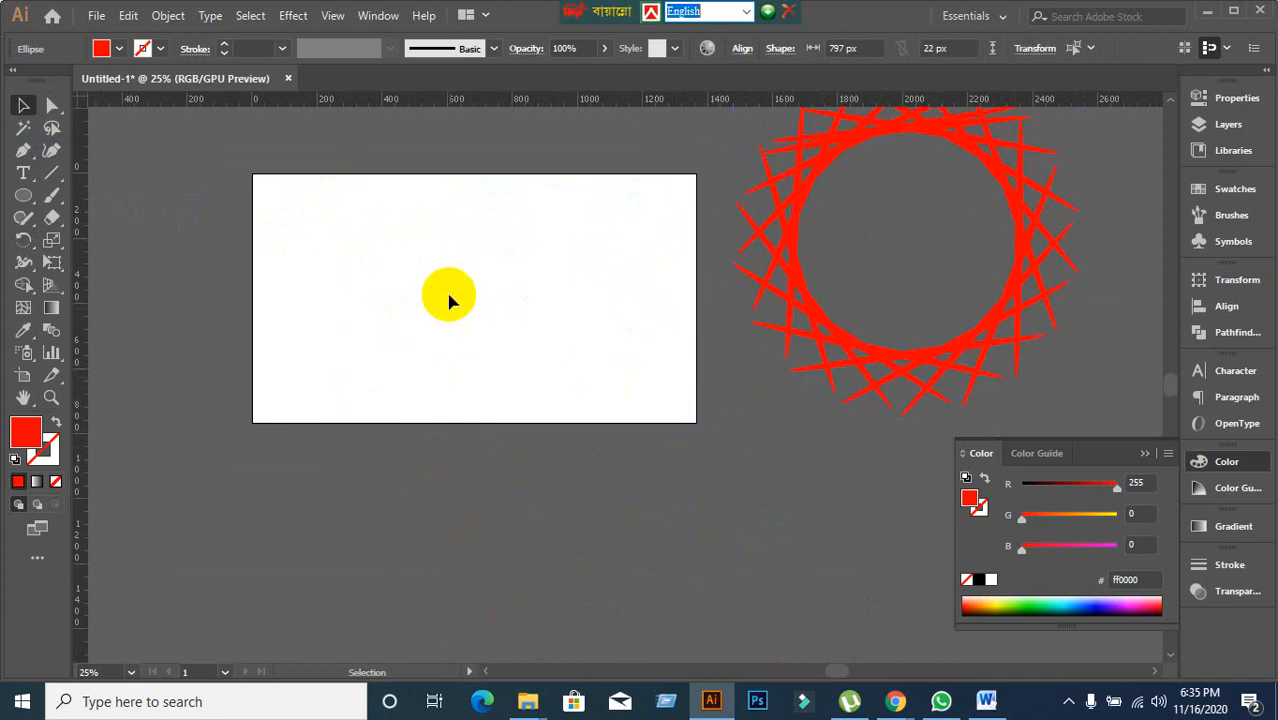
Draw a long, narrow horizontal red rectangle across the upper part of the empty artboard.
scroll(428, 200, "up", 1)
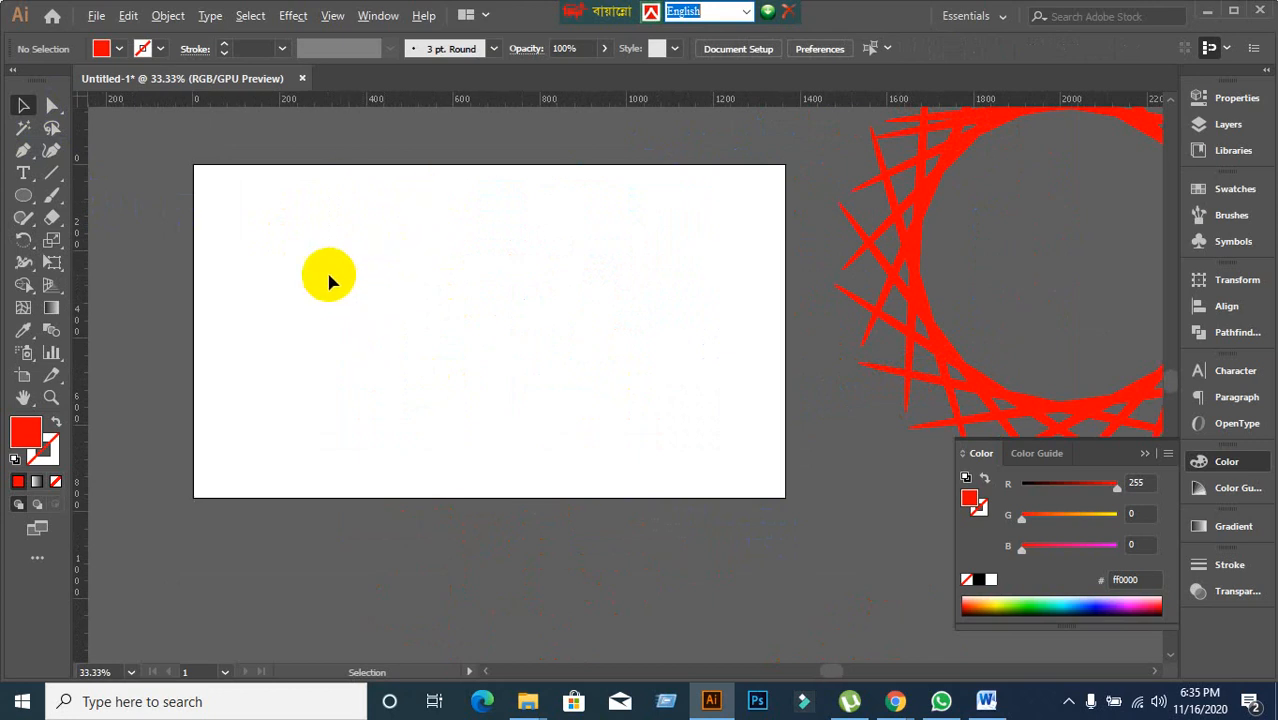
scroll(304, 271, "up", 1)
left_click_drag(304, 271, 338, 256)
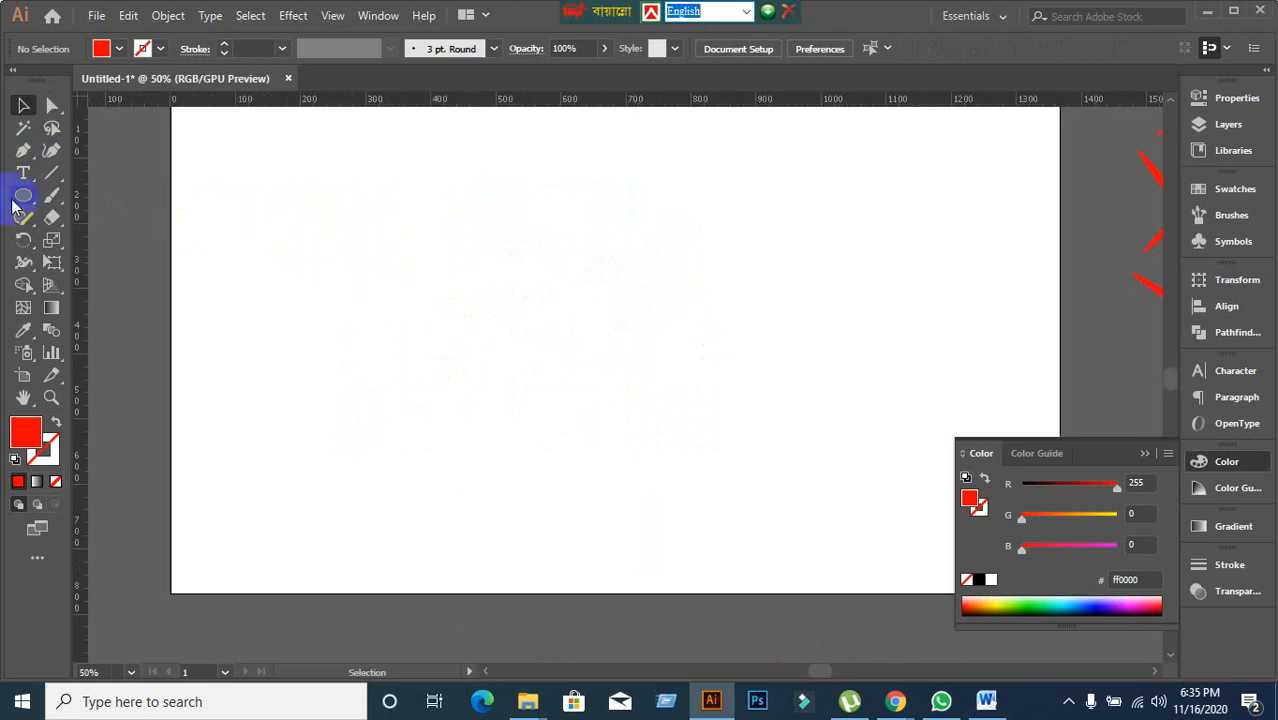
left_click_drag(22, 196, 115, 192)
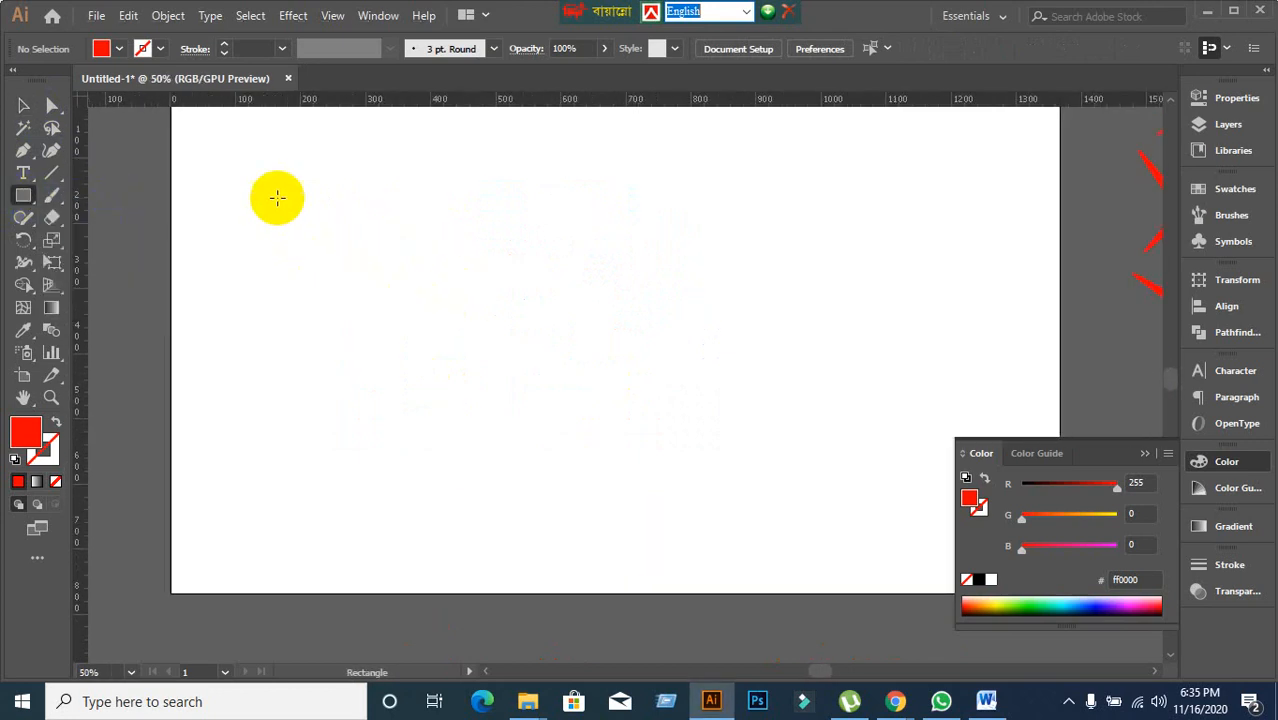
left_click_drag(274, 181, 854, 211)
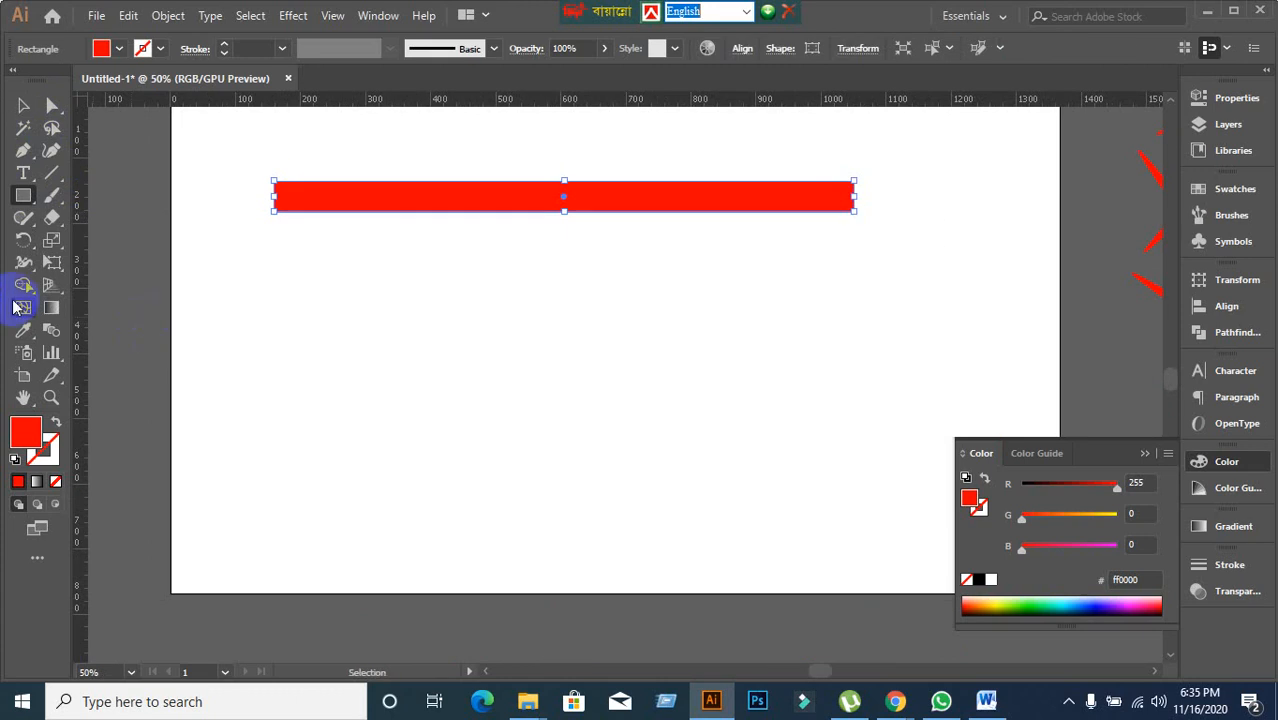
Rotate the rectangle freehand slightly clockwise around its centre point.
left_click(24, 240)
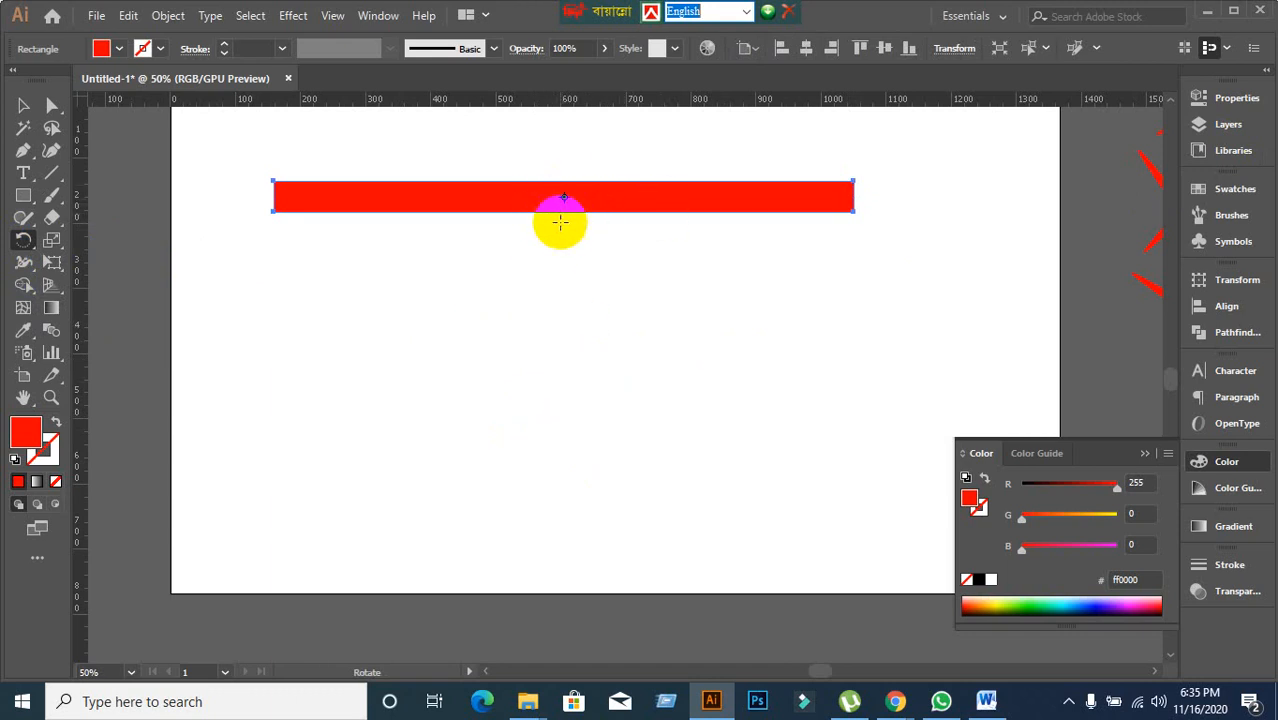
left_click(562, 197)
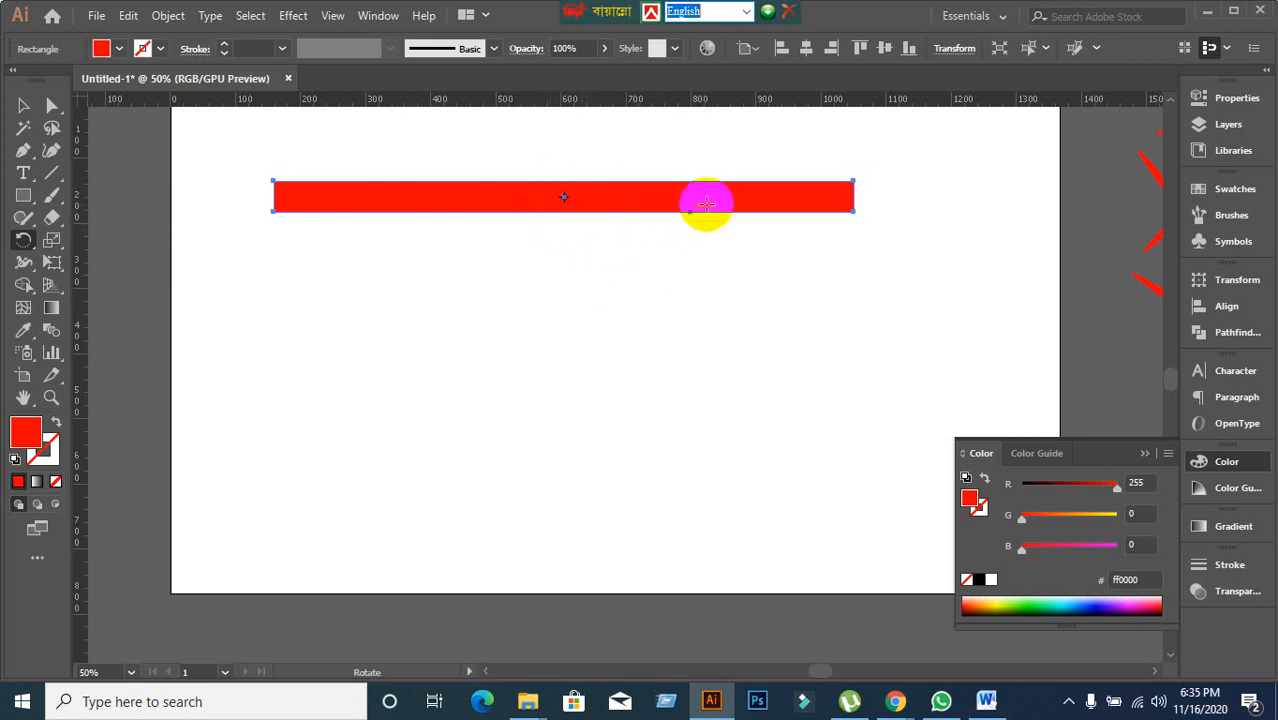
left_click_drag(749, 201, 814, 207)
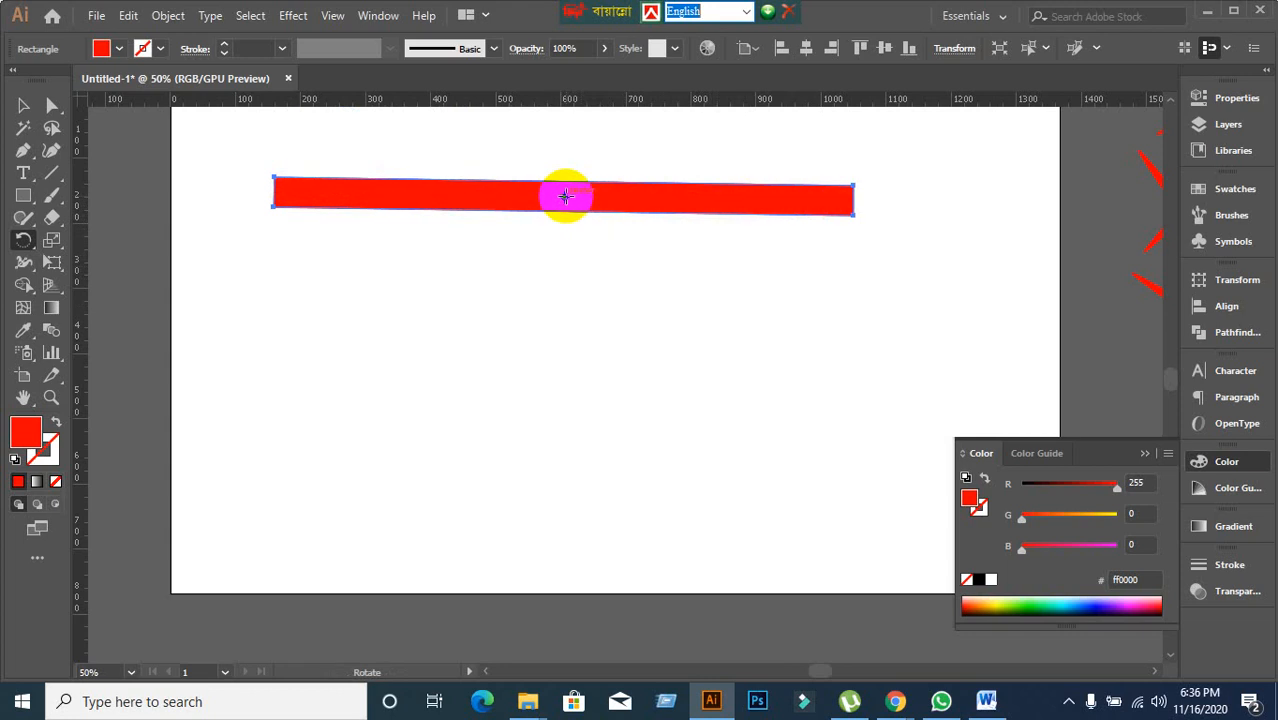
Create a copy of the tilted rectangle rotated by -0.82° about a pivot placed well below it.
left_click(564, 195)
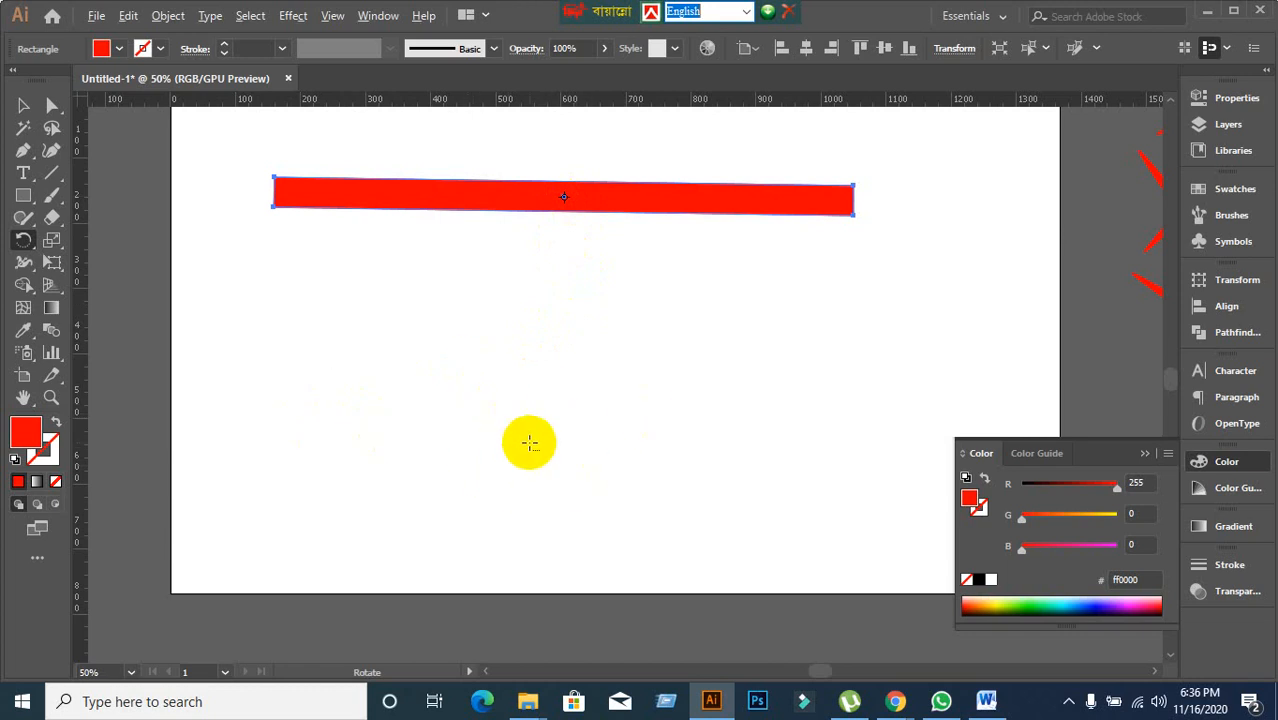
left_click(530, 442, "alt")
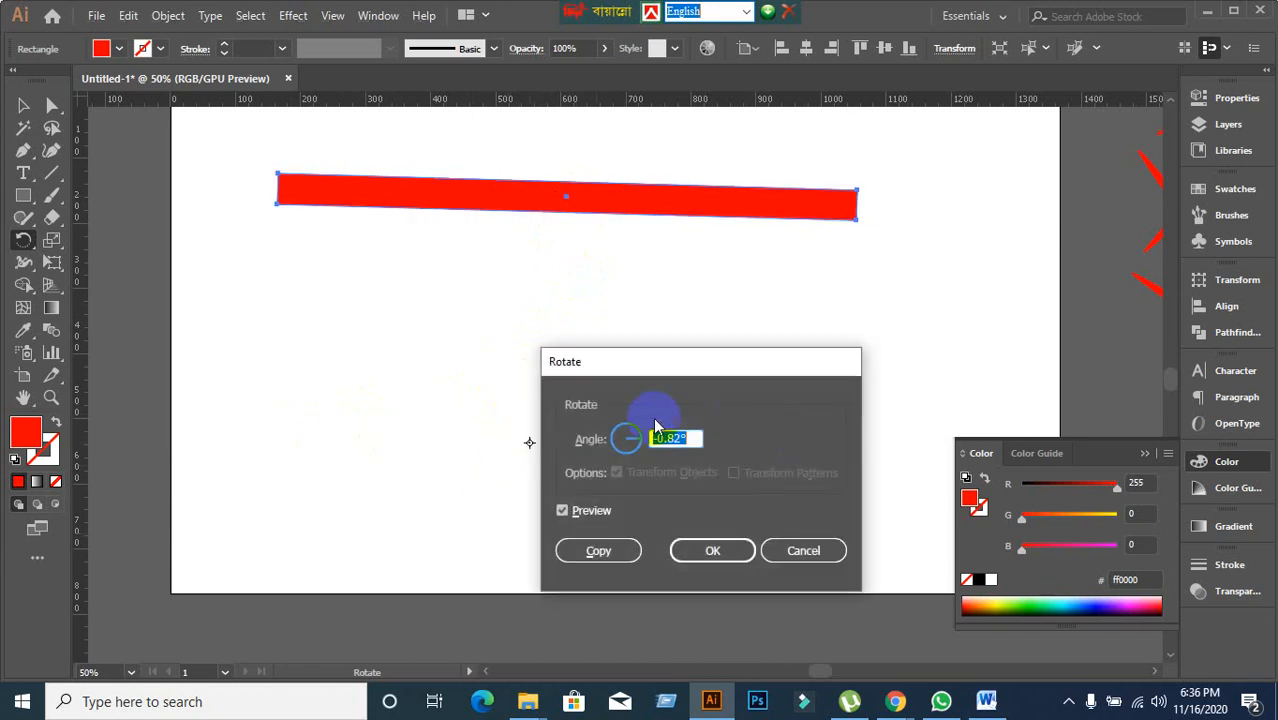
left_click(615, 553)
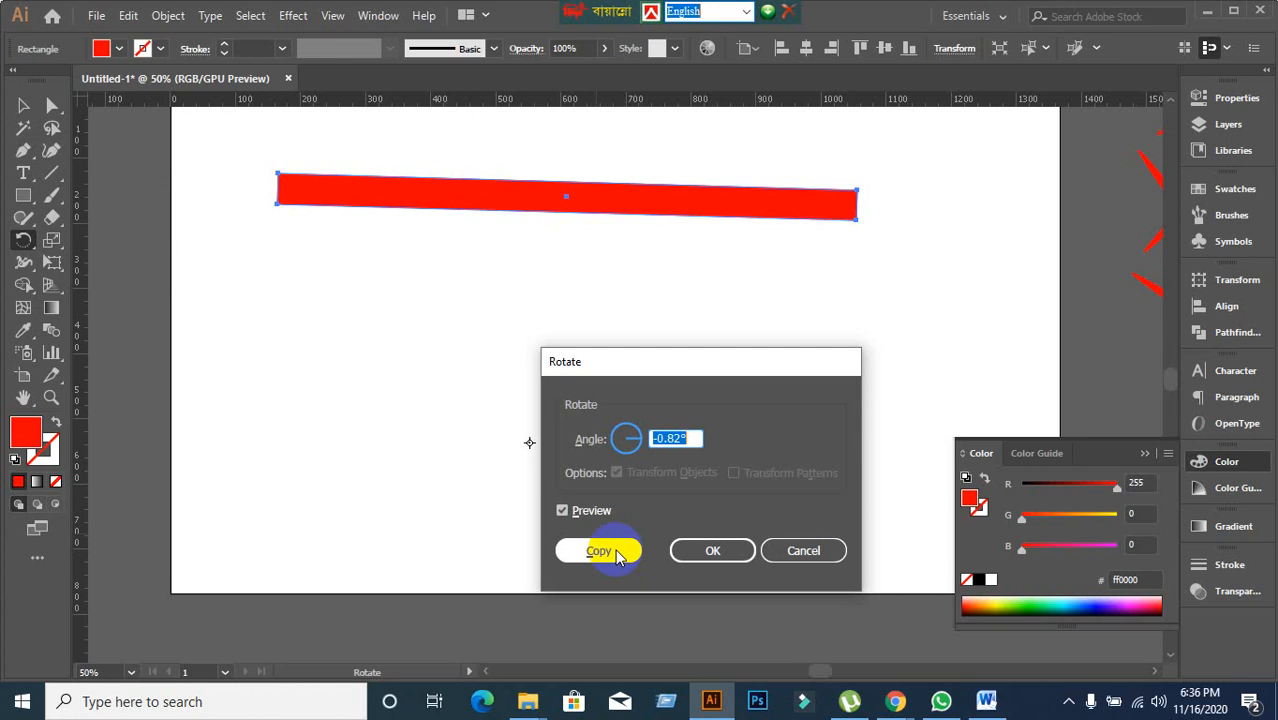
left_click(617, 556)
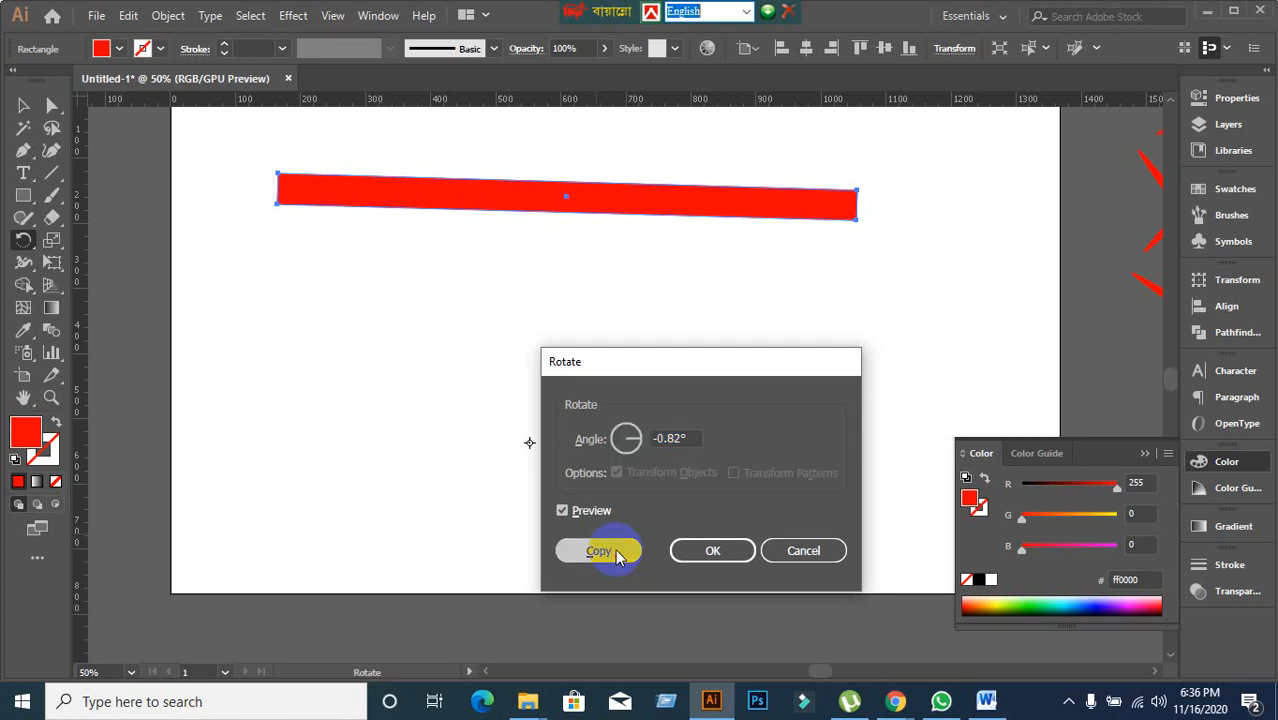
scroll(598, 457, "up", 3)
scroll(597, 457, "down", 3)
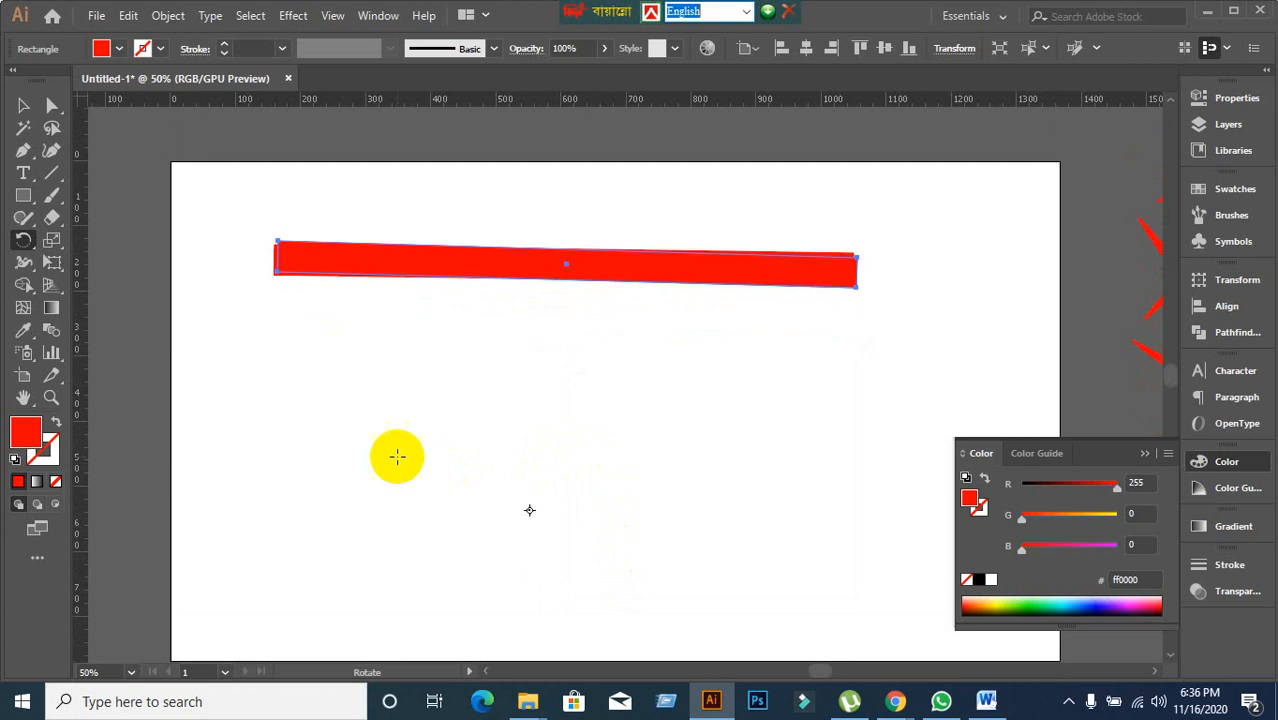
Try the same -0.82° rotation on the copied rectangle about a pivot below its right half.
scroll(394, 454, "up", 3)
scroll(394, 454, "down", 2)
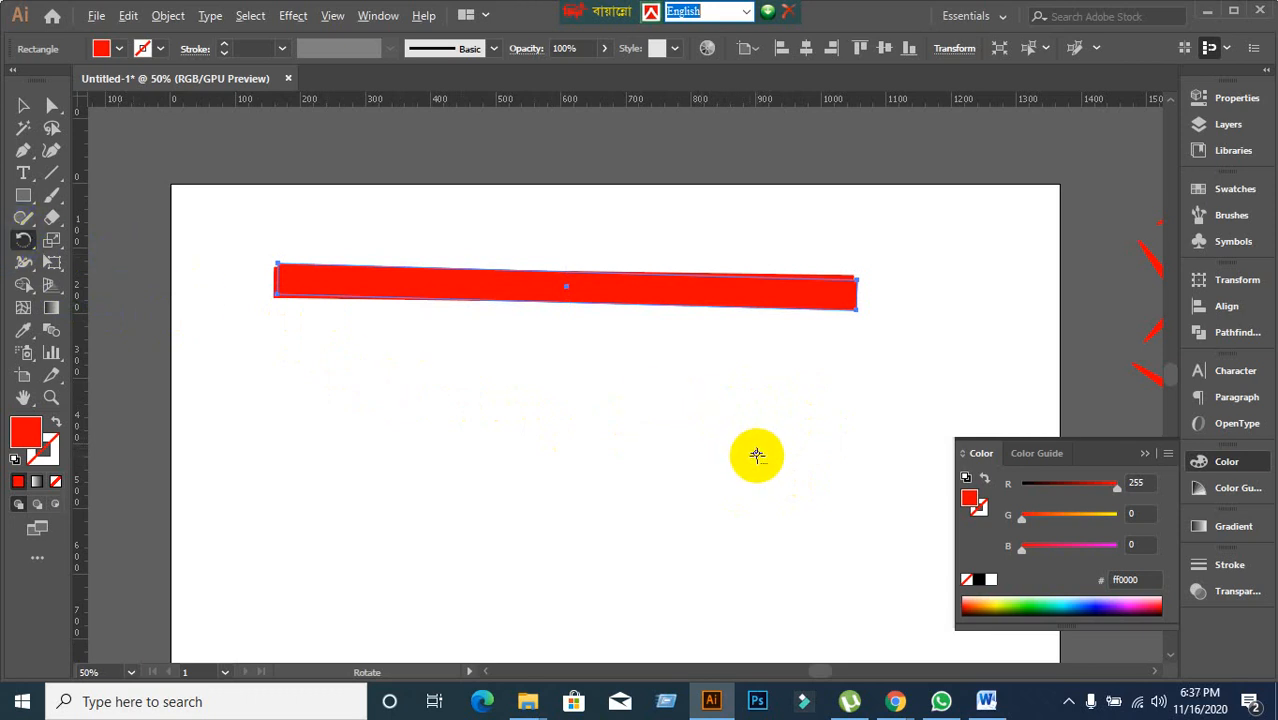
left_click(756, 455, "alt")
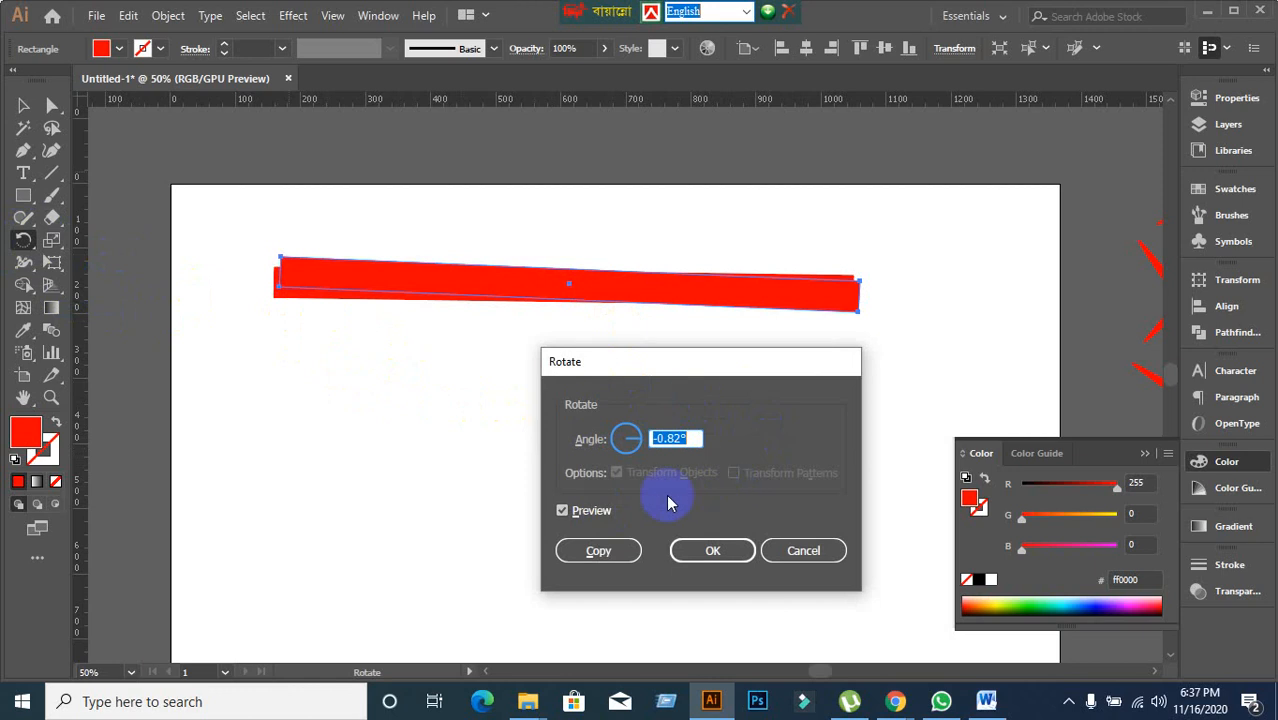
left_click(787, 553)
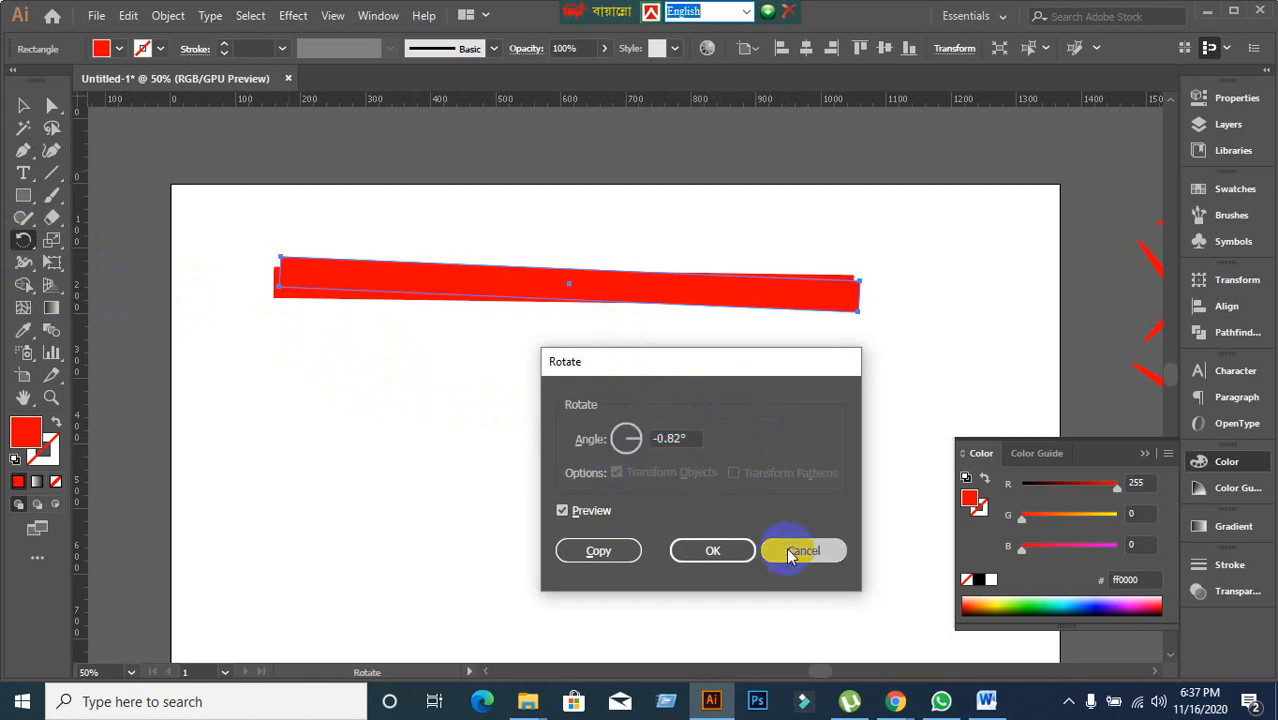
Delete both overlapping rectangles and draw a new long, narrow horizontal red rectangle in the upper part of the artboard.
left_click(25, 103)
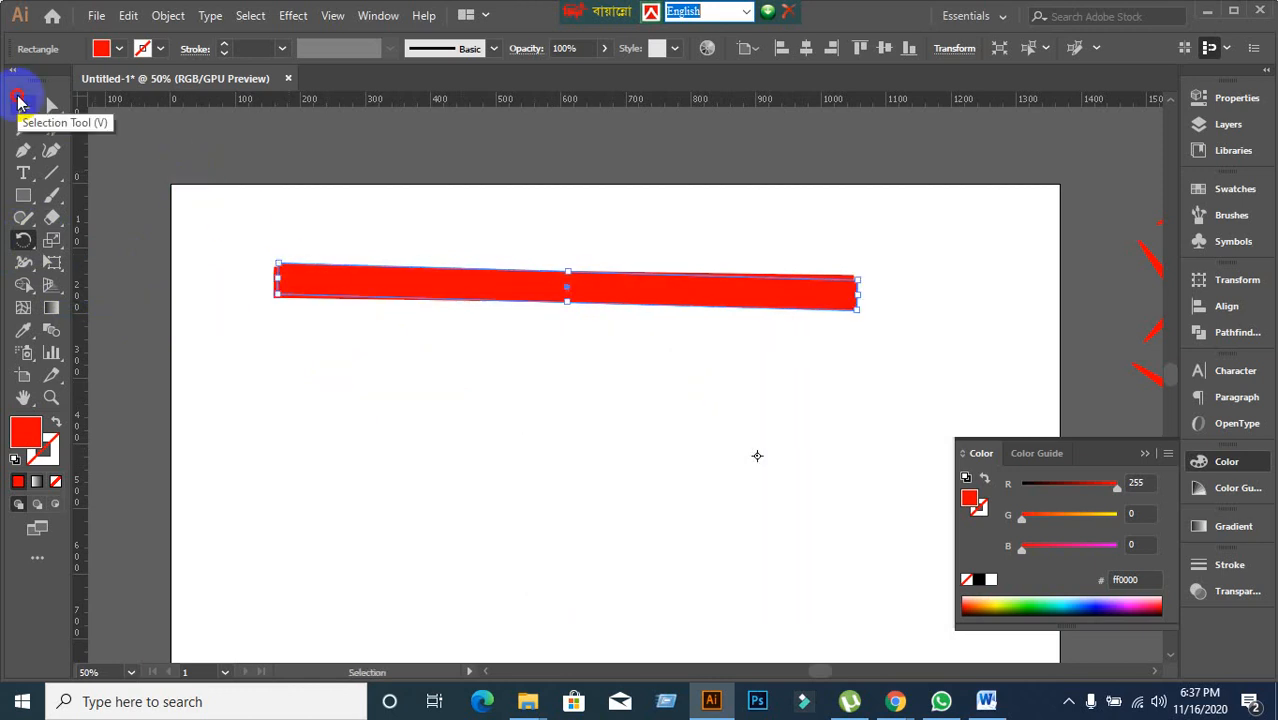
left_click(222, 234)
left_click_drag(222, 234, 862, 408)
key("Delete")
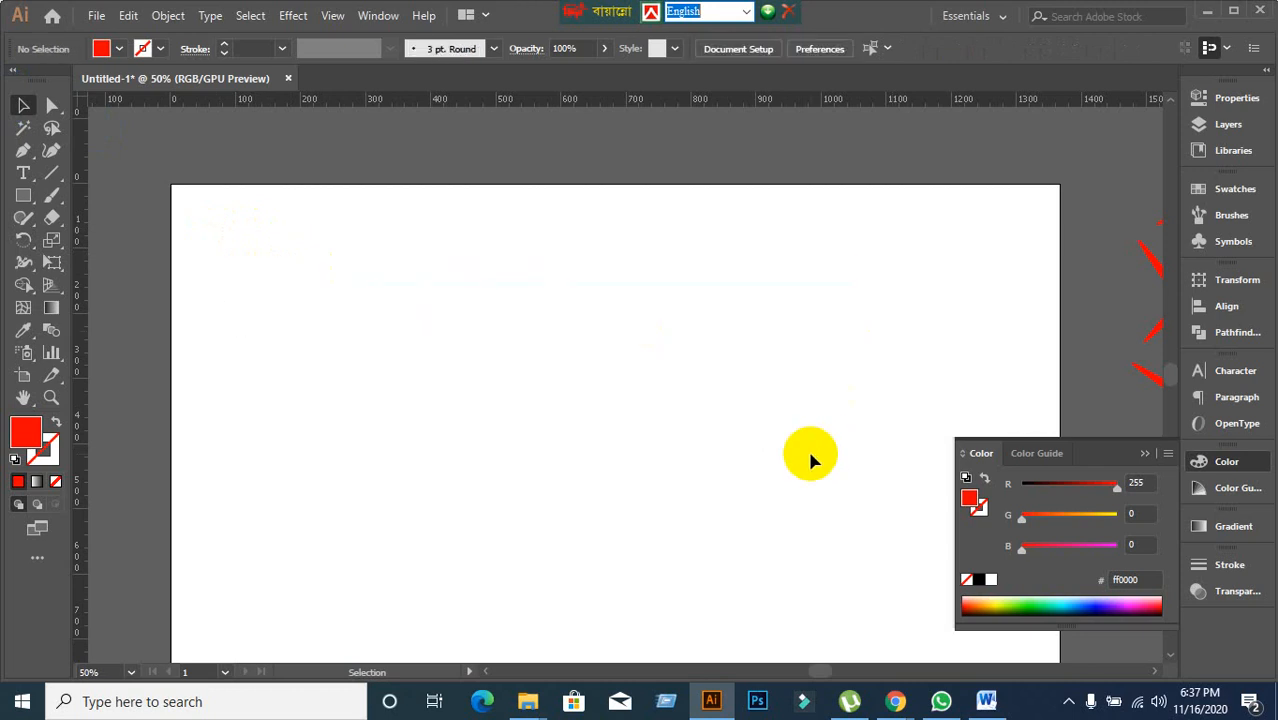
left_click(23, 196)
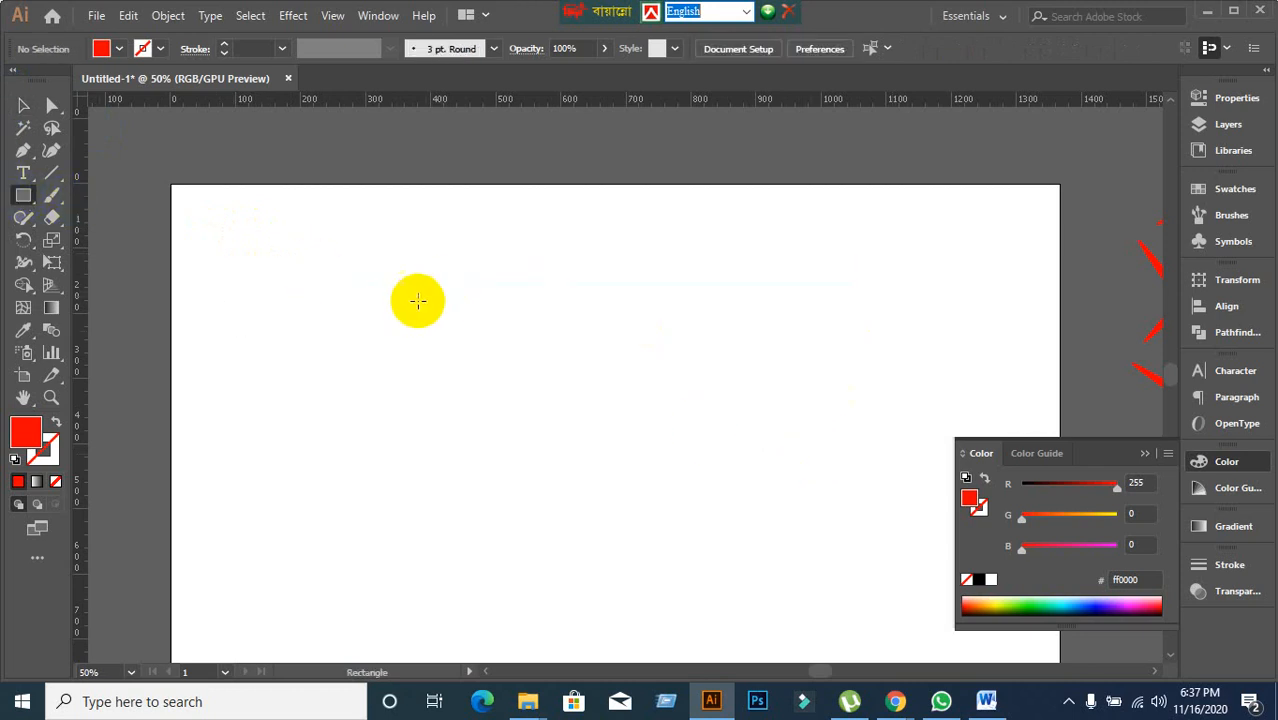
left_click_drag(281, 300, 835, 336)
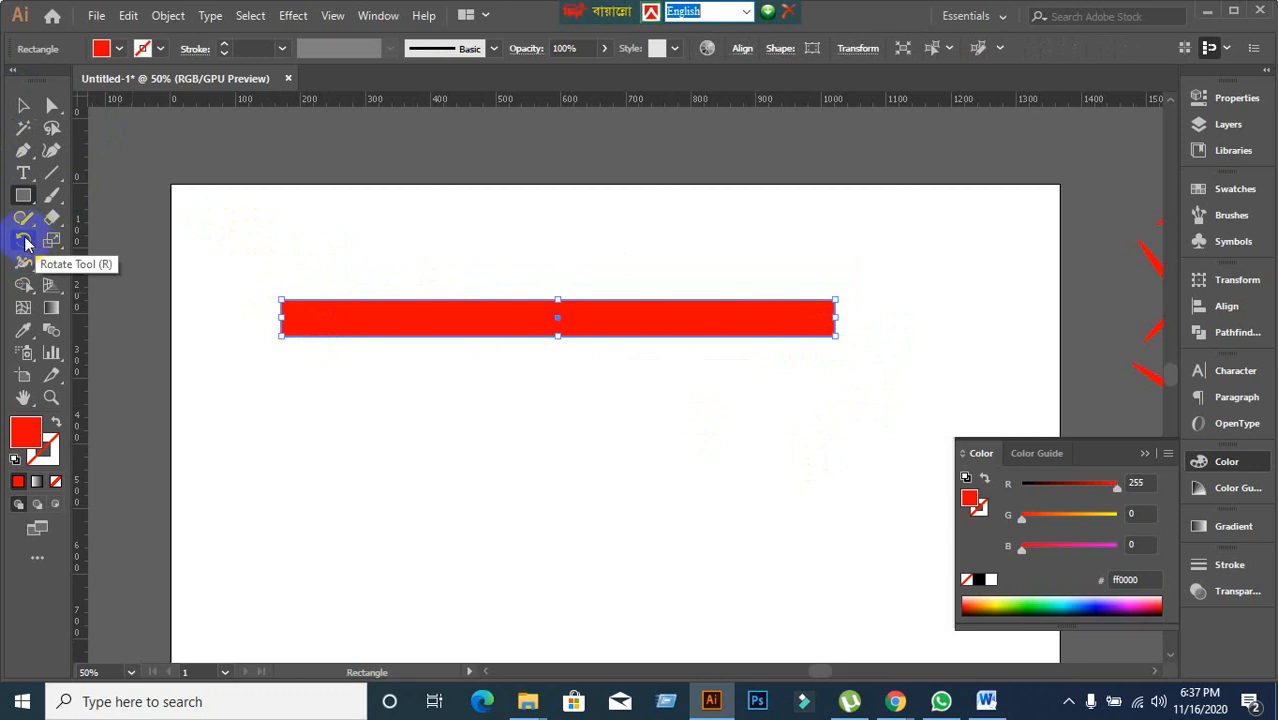
Try the rotation pivot at several points above and below the rectangle, finishing below its right half.
left_click(23, 240)
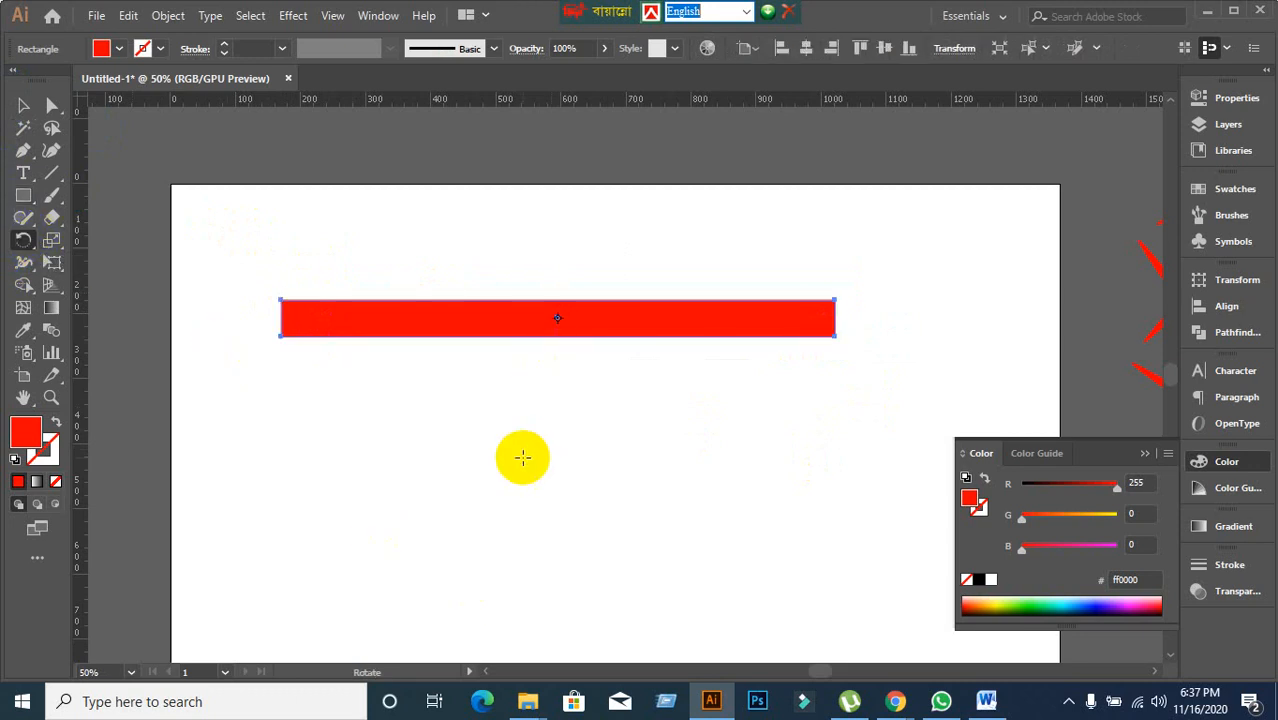
left_click(802, 223)
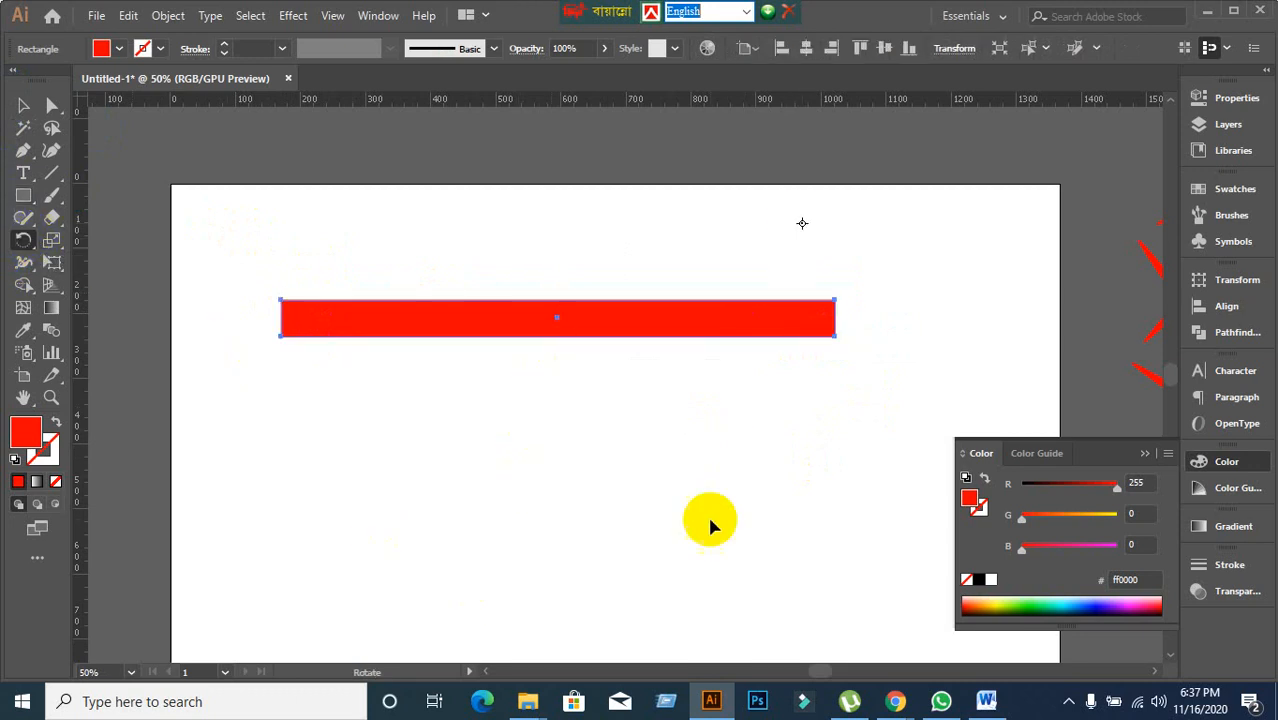
left_click(290, 216)
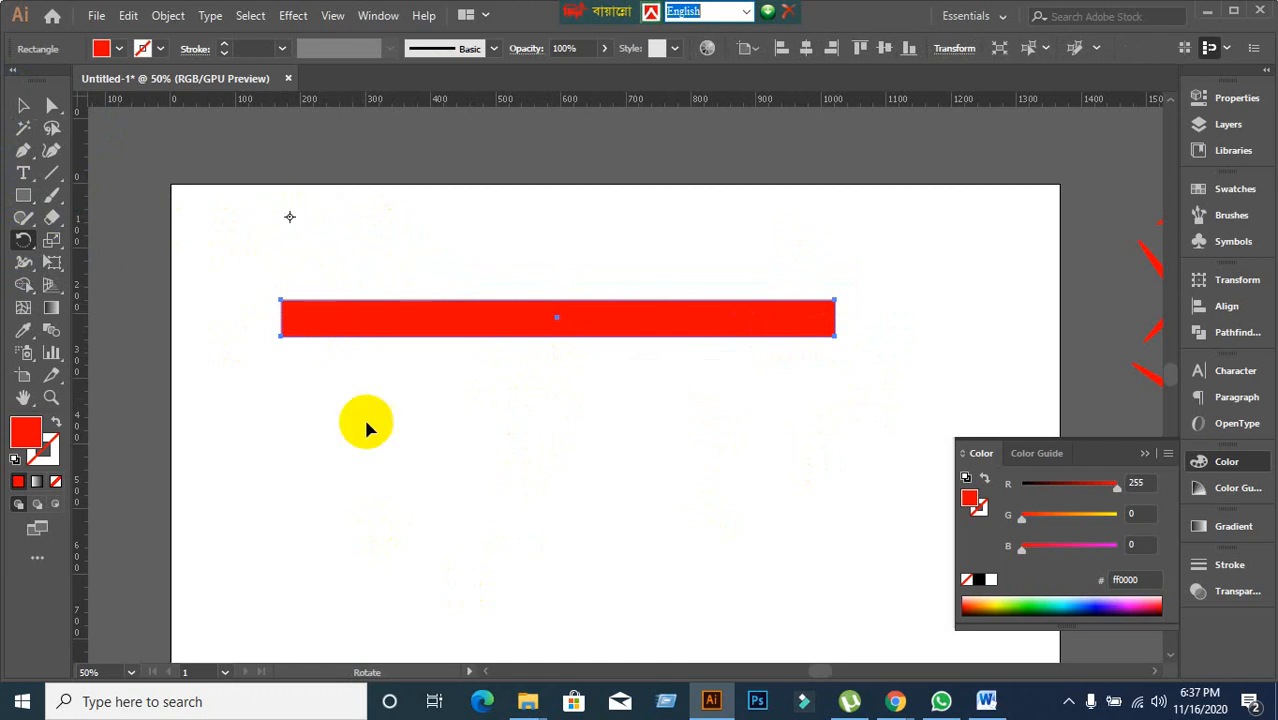
left_click(367, 503)
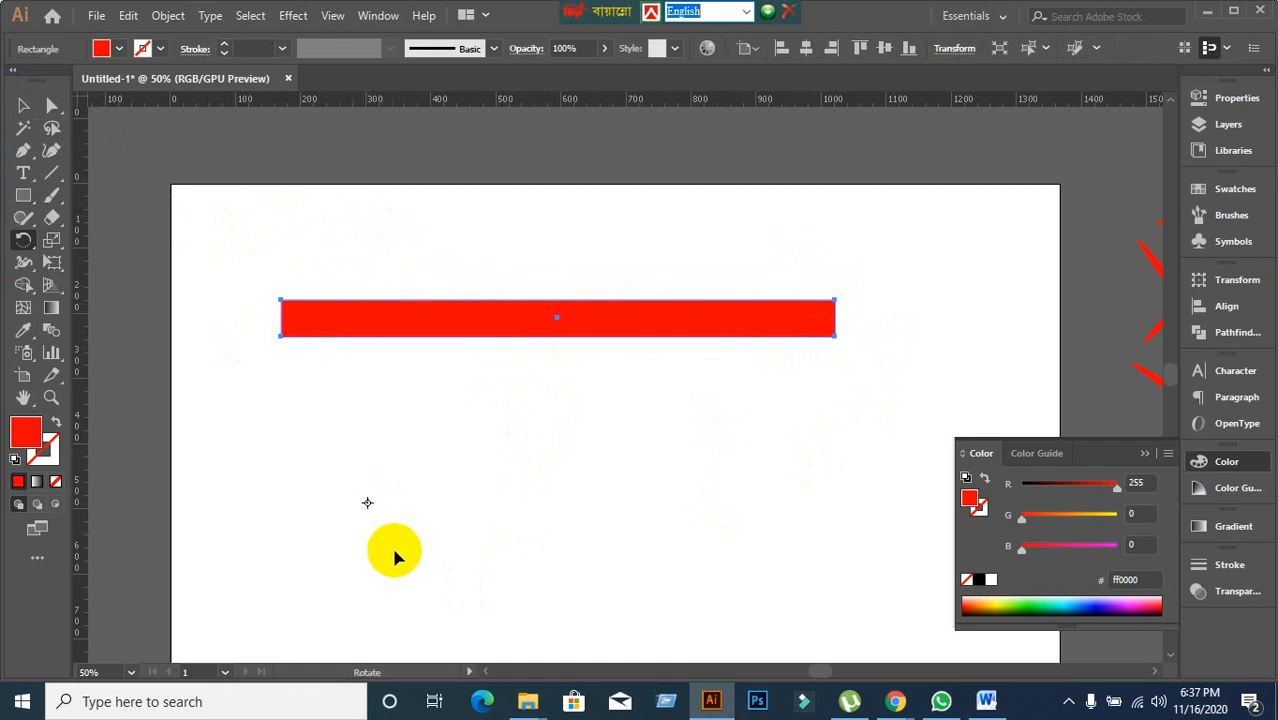
left_click(551, 505)
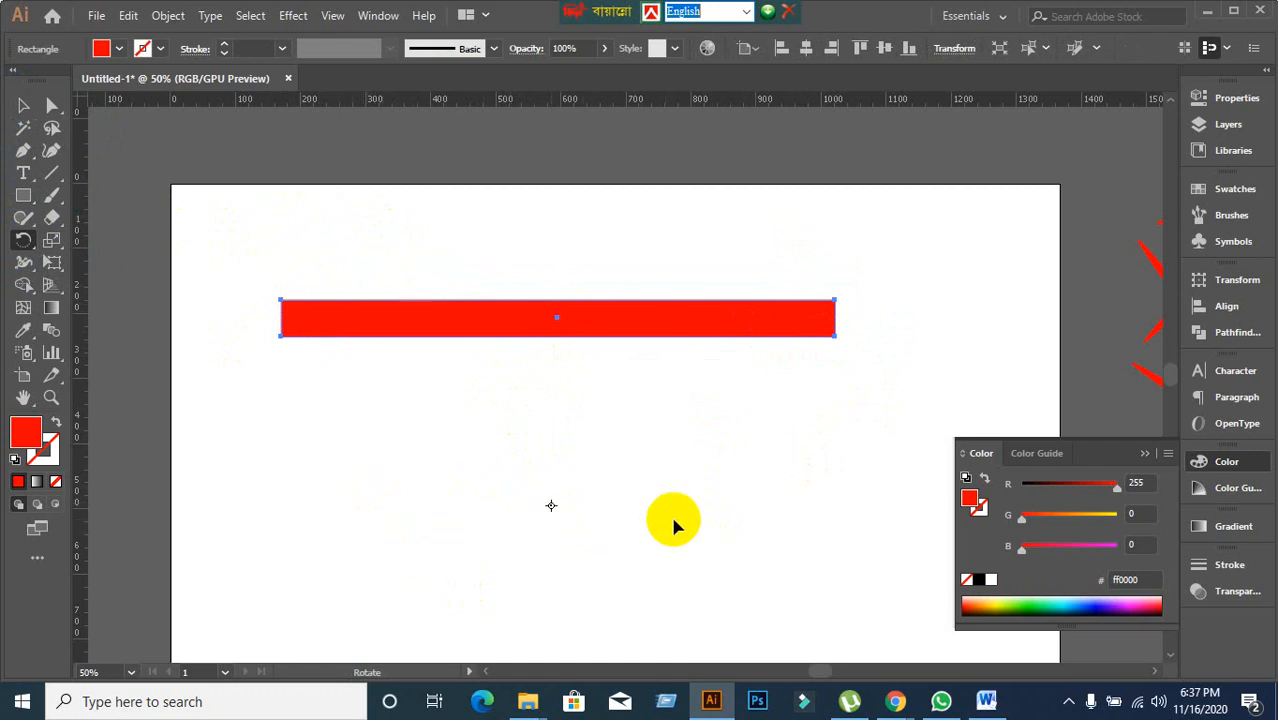
left_click(754, 514)
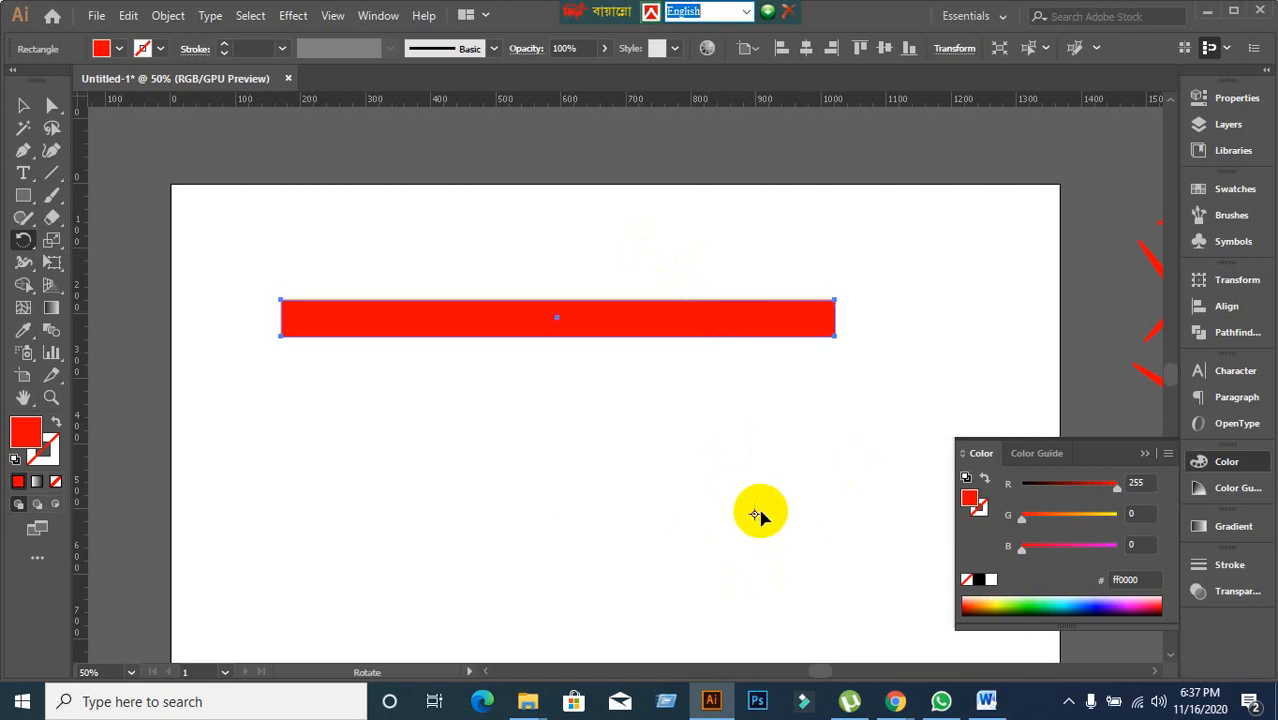
Try a -0.82° rotation of the new rectangle about the pivot below its right half.
key("v")
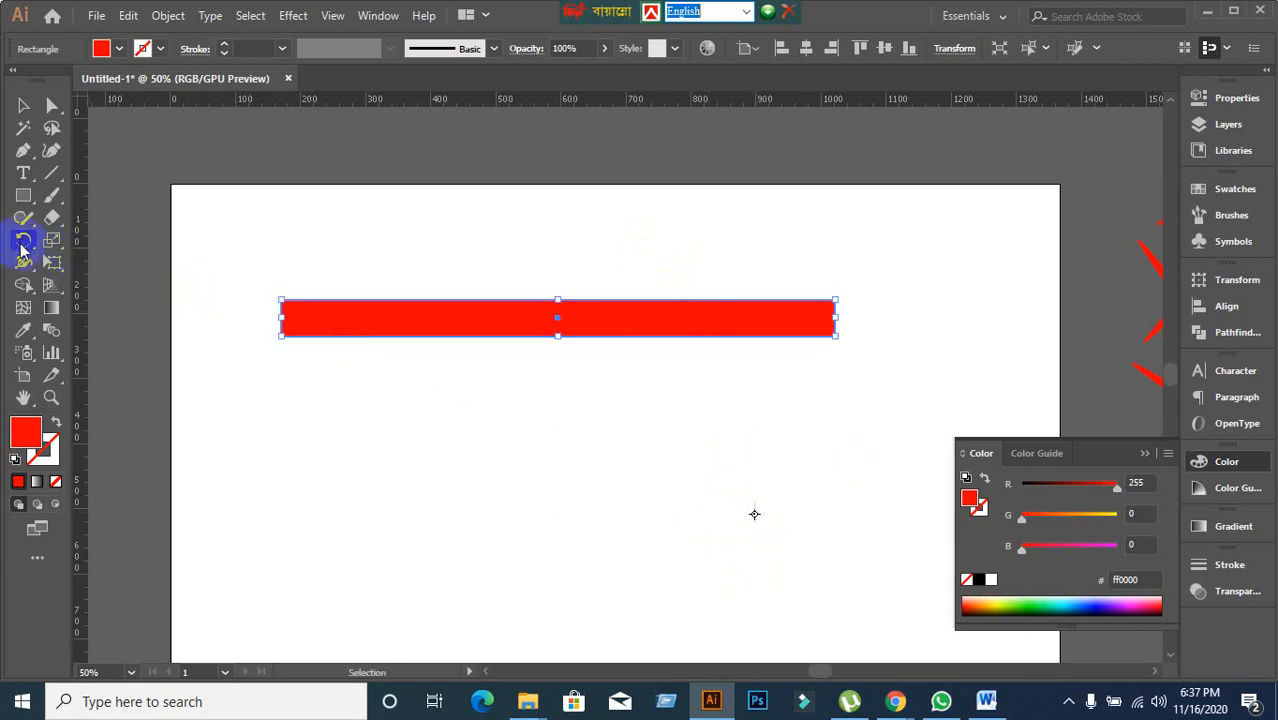
left_click(24, 241)
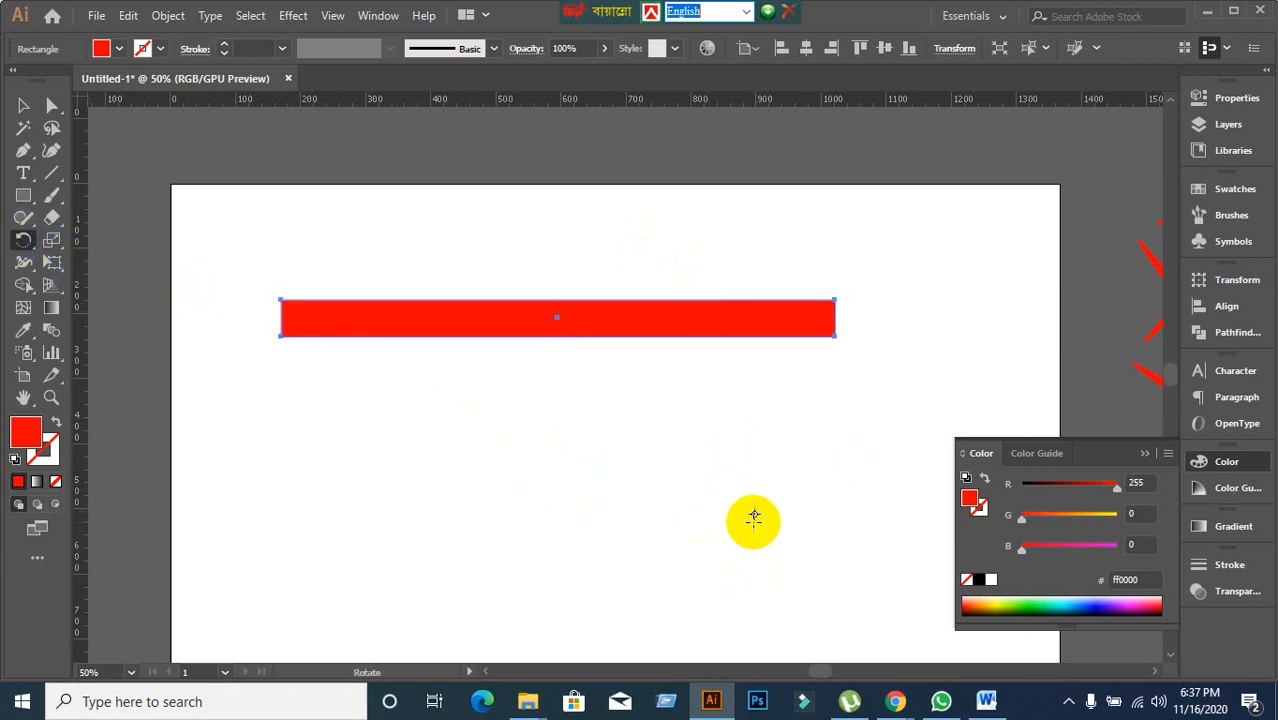
left_click(756, 515, "alt")
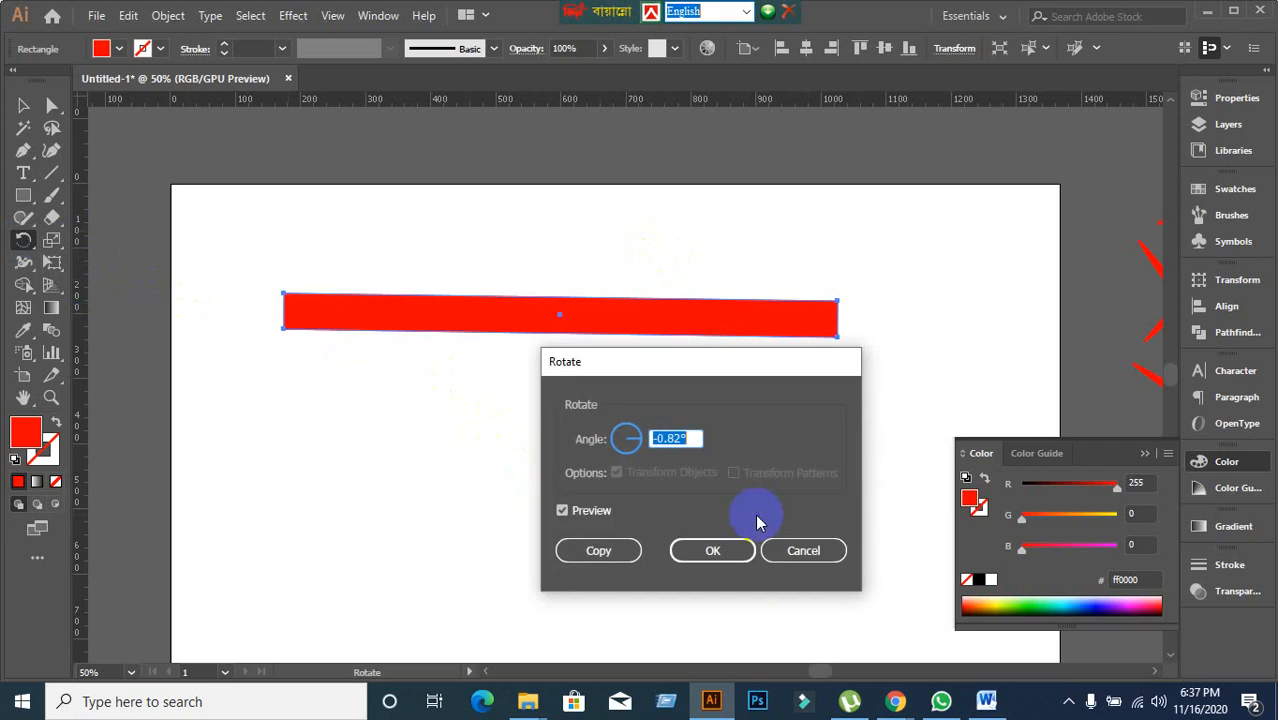
left_click(808, 550)
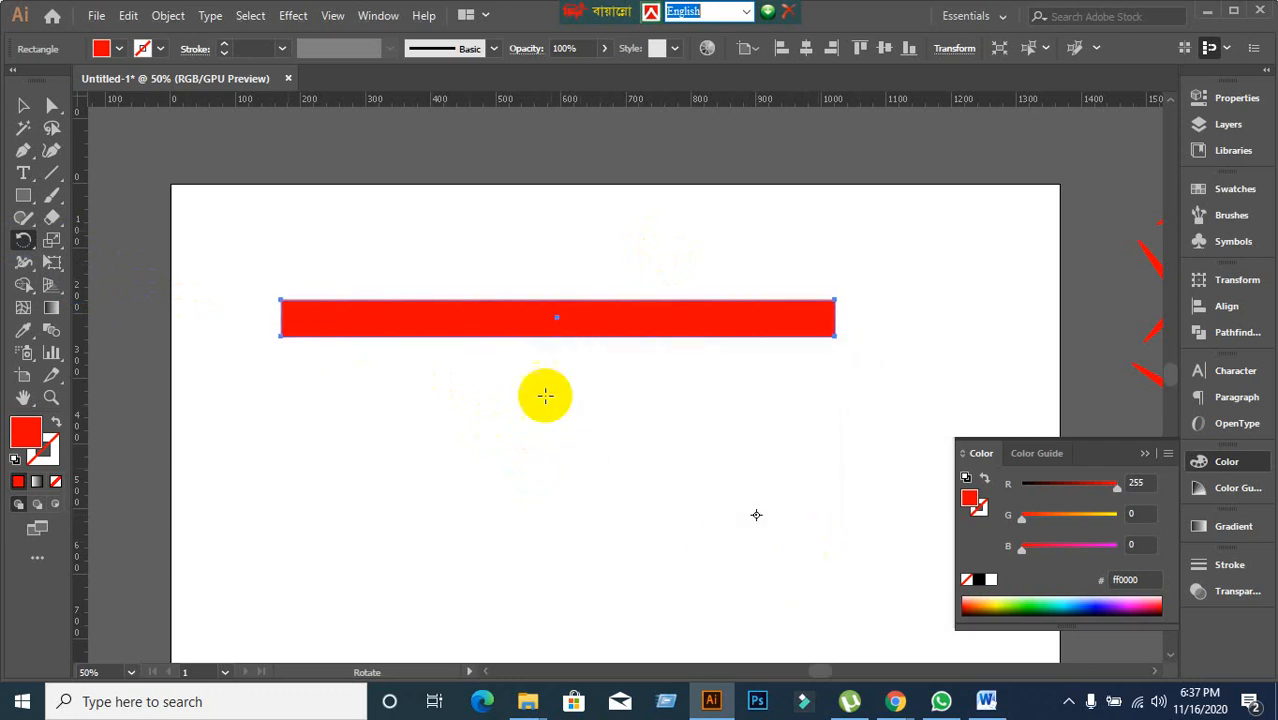
Create a copy of the rectangle rotated by -0.82° about a pivot placed above the artboard.
scroll(584, 433, "up", 5)
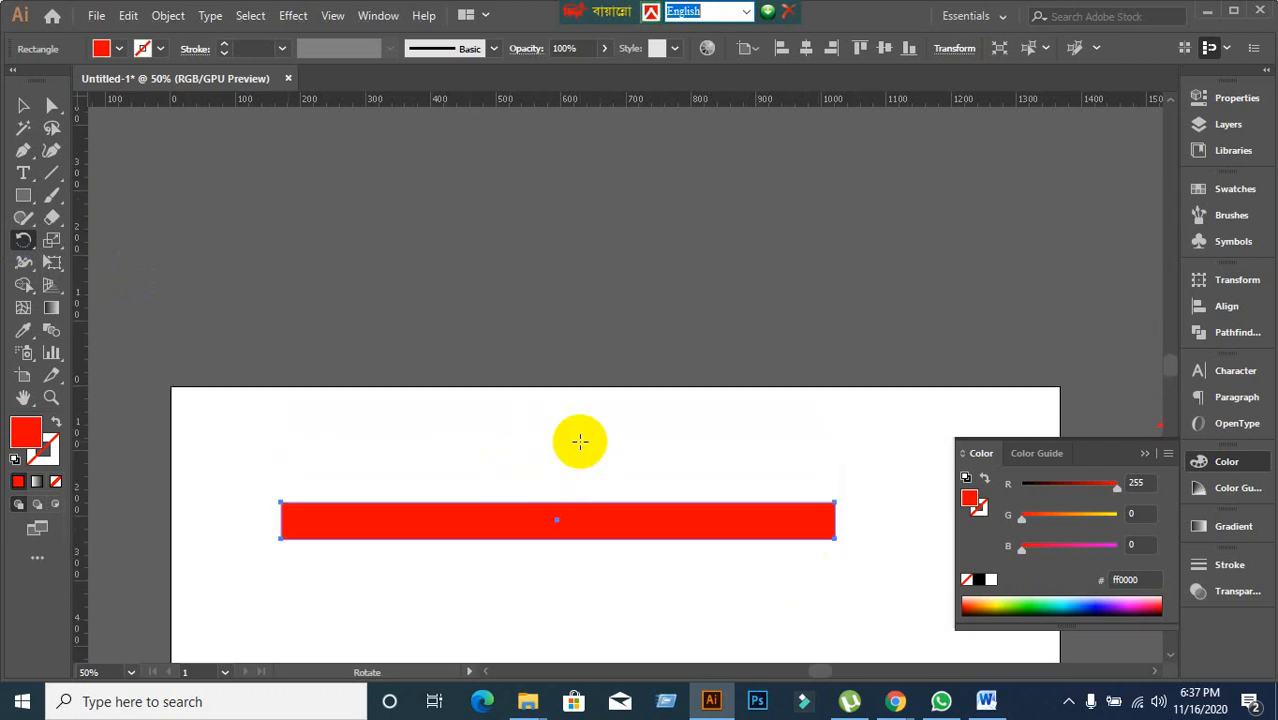
left_click(489, 235, "alt")
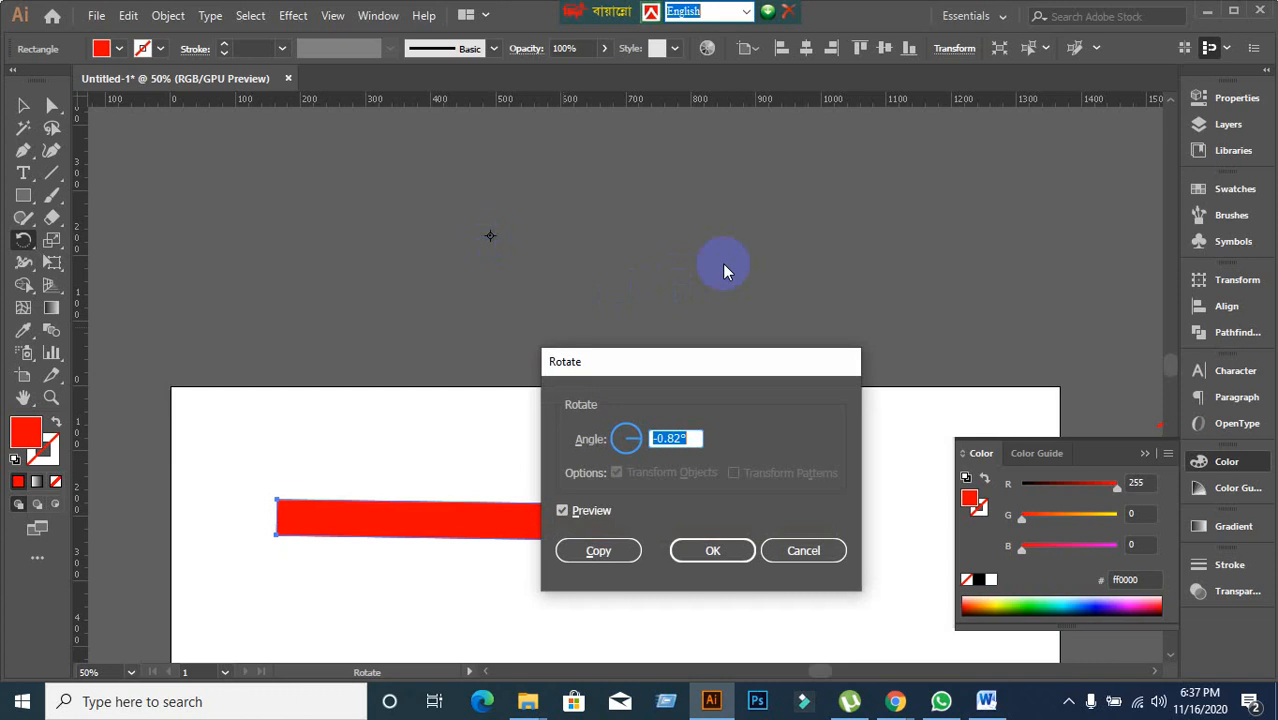
left_click(598, 550)
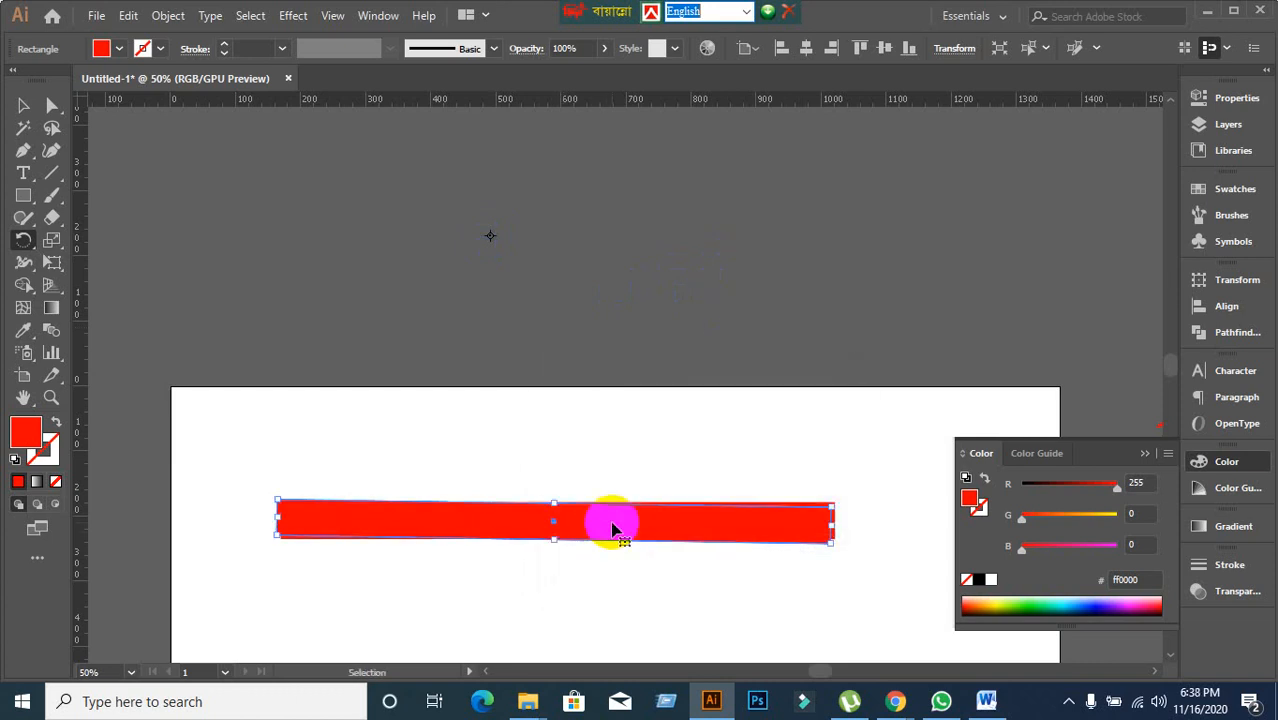
Repeat the rotated copy until the rectangles form a thick curved band sweeping clockwise around the pivot, and deselect the artwork.
mouse_move(613, 528)
left_mouse_down()
mouse_move(222, 271)
mouse_move(145, 150)
left_mouse_up()
left_click(23, 107)
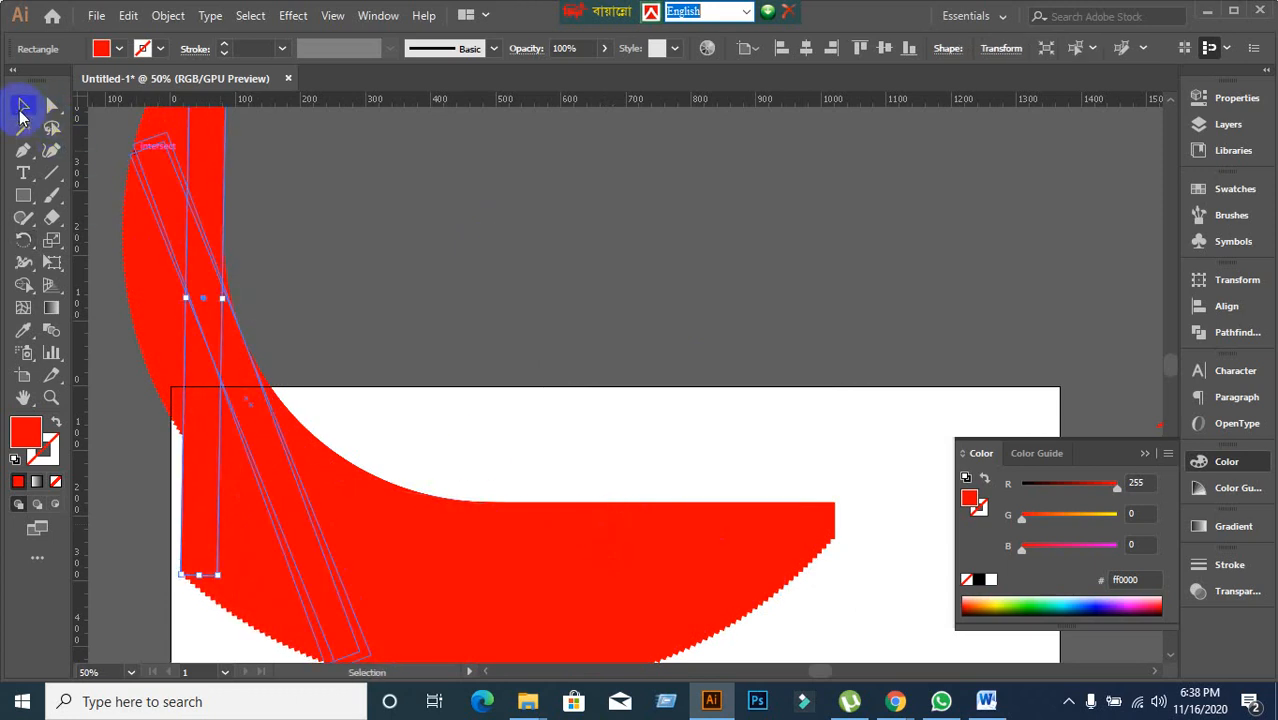
left_click(385, 274)
scroll(593, 422, "down", 2)
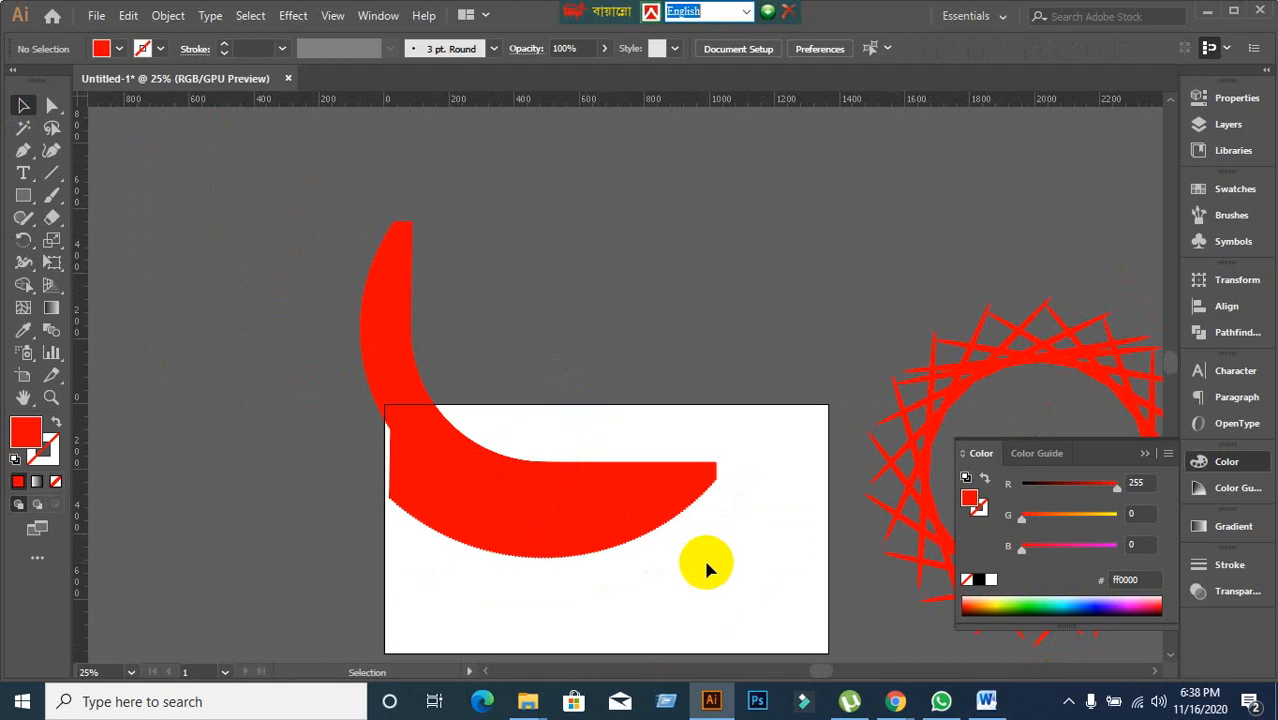
left_click_drag(706, 562, 517, 452)
scroll(572, 495, "down", 1)
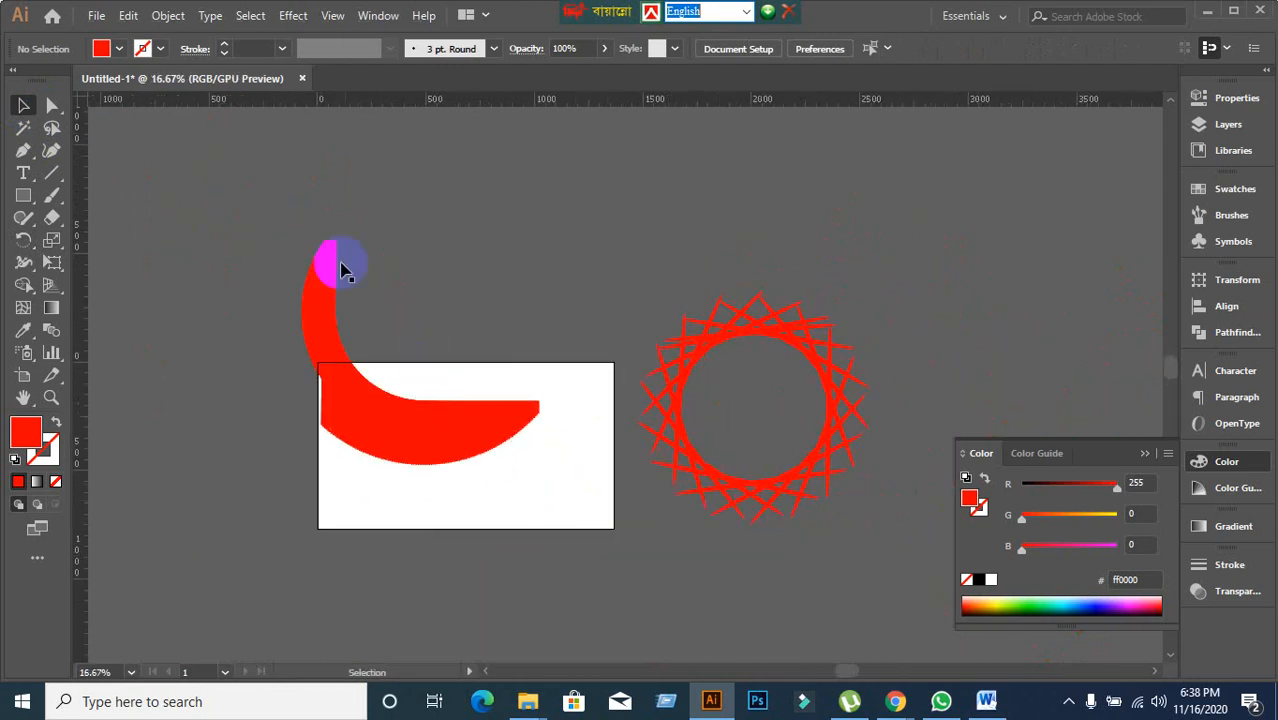
Delete all artwork in the document, including the ellipse ring beside the artboard.
key("ctrl+a")
key("Delete")
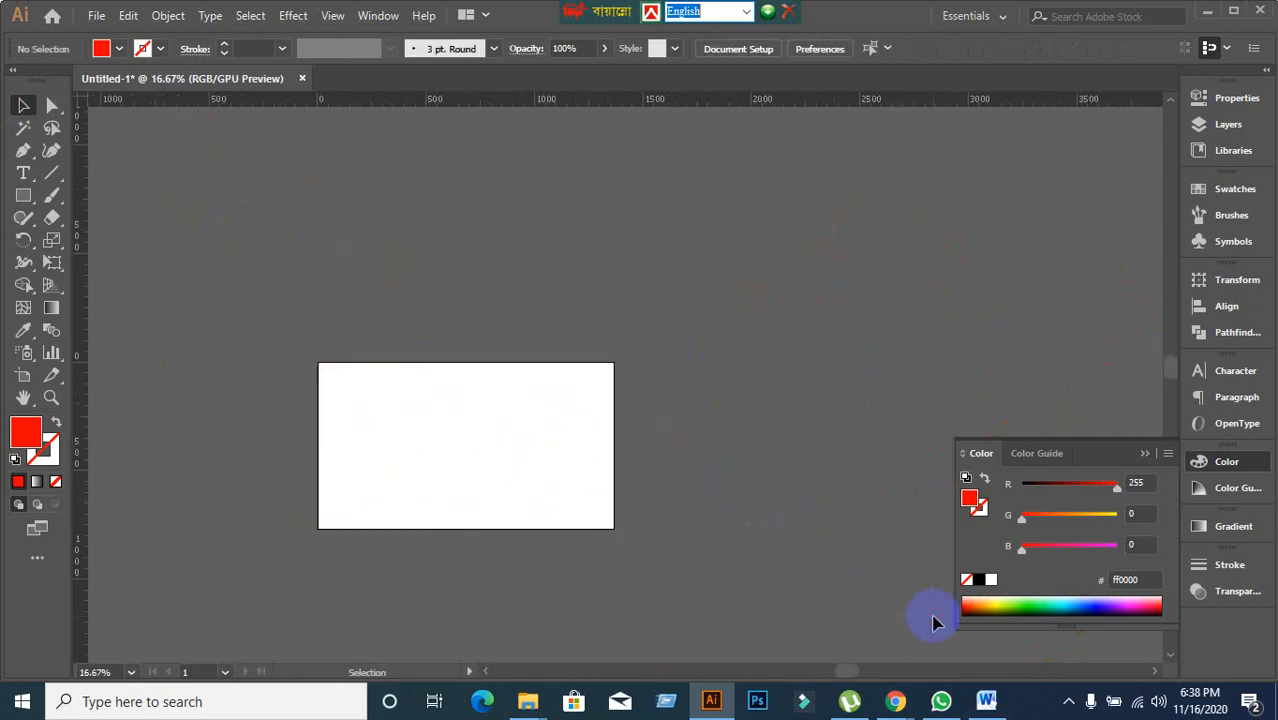
scroll(562, 478, "up", 3)
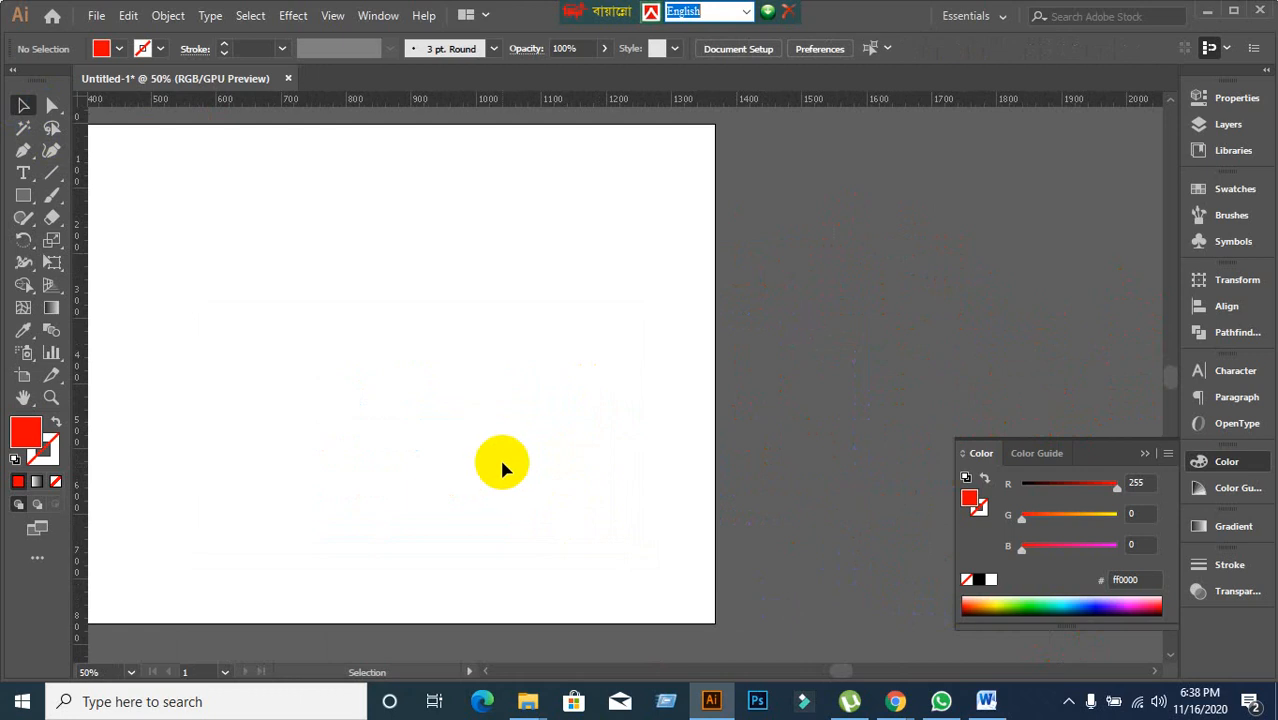
left_click_drag(501, 458, 852, 446)
scroll(815, 450, "down", 1)
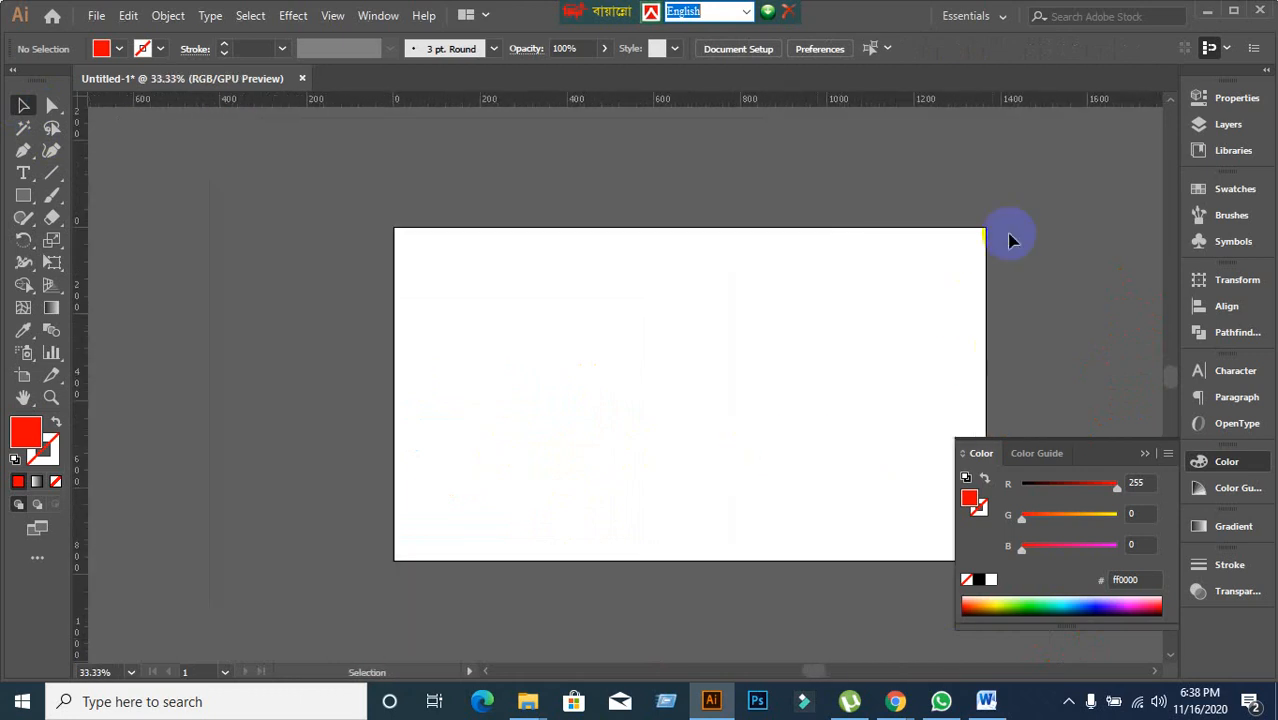
Minimize Illustrator and the Google Meet browser window to reach the desktop.
left_click(1205, 15)
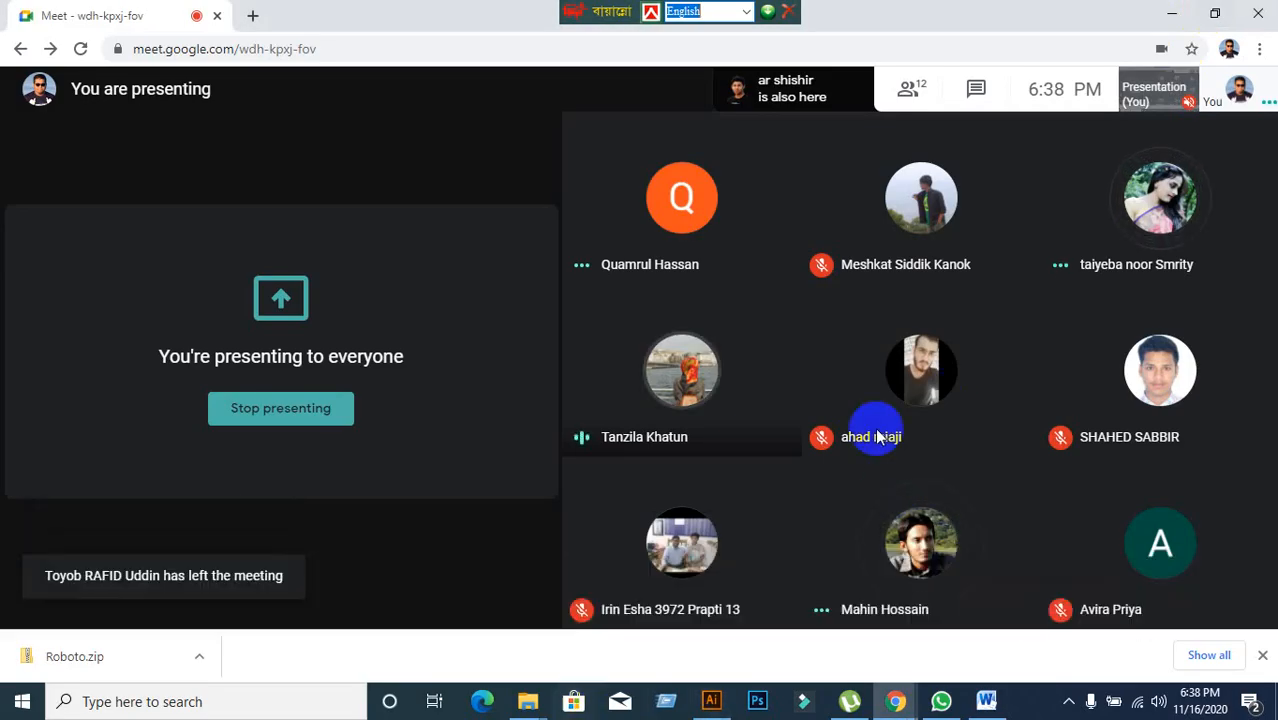
left_click(1172, 12)
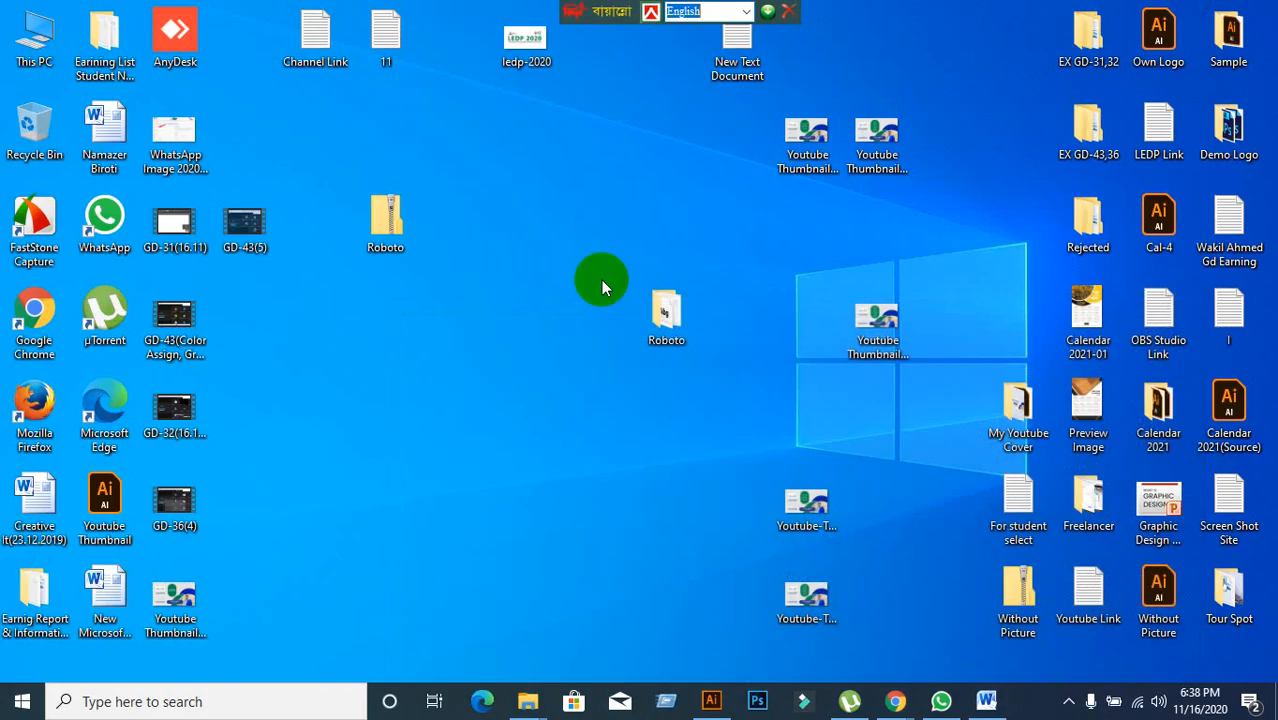